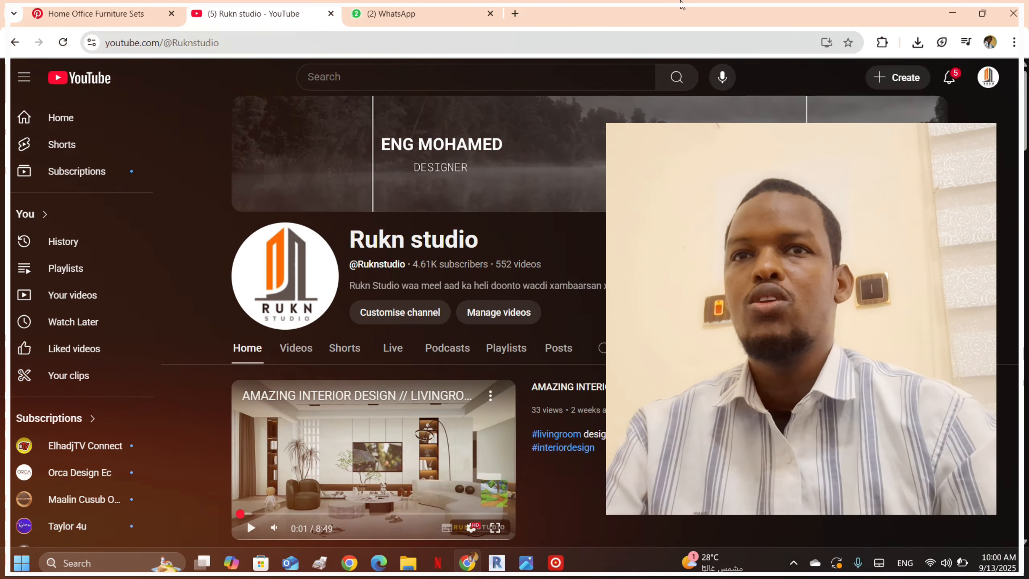
- Switch to Revit and create a new family from the Furniture template
click(951, 13)
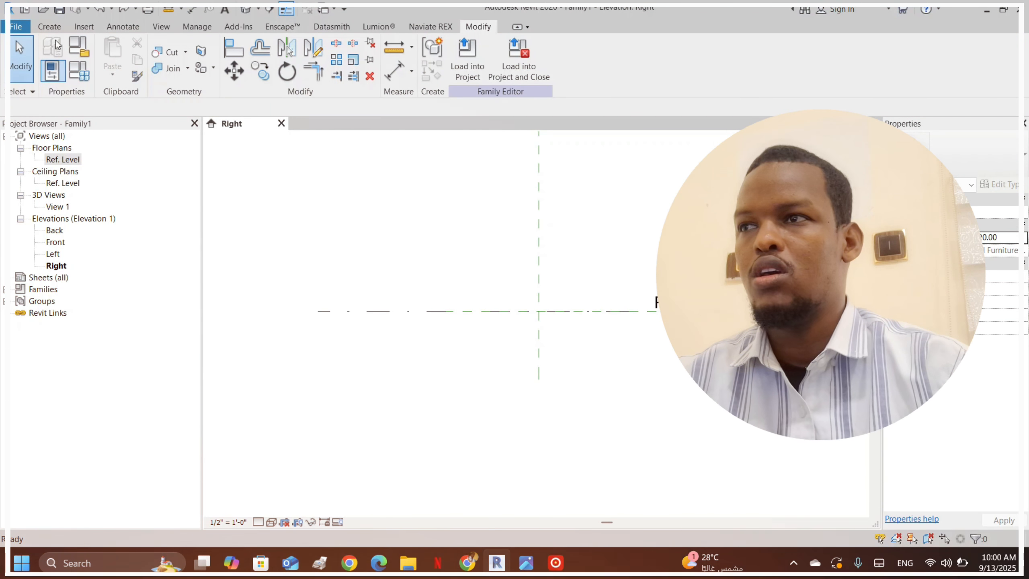
click(18, 27)
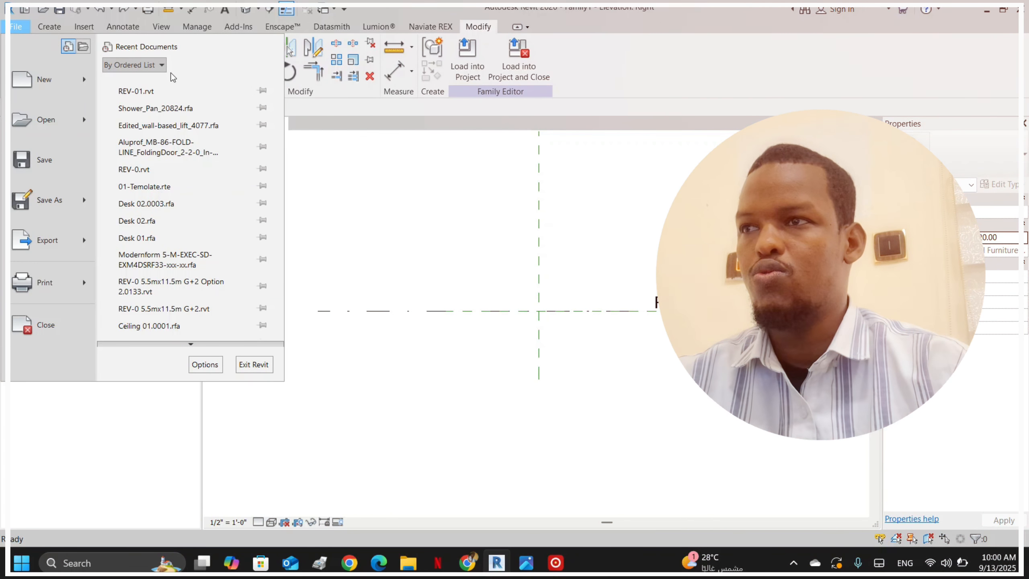
mouse_move(36, 87)
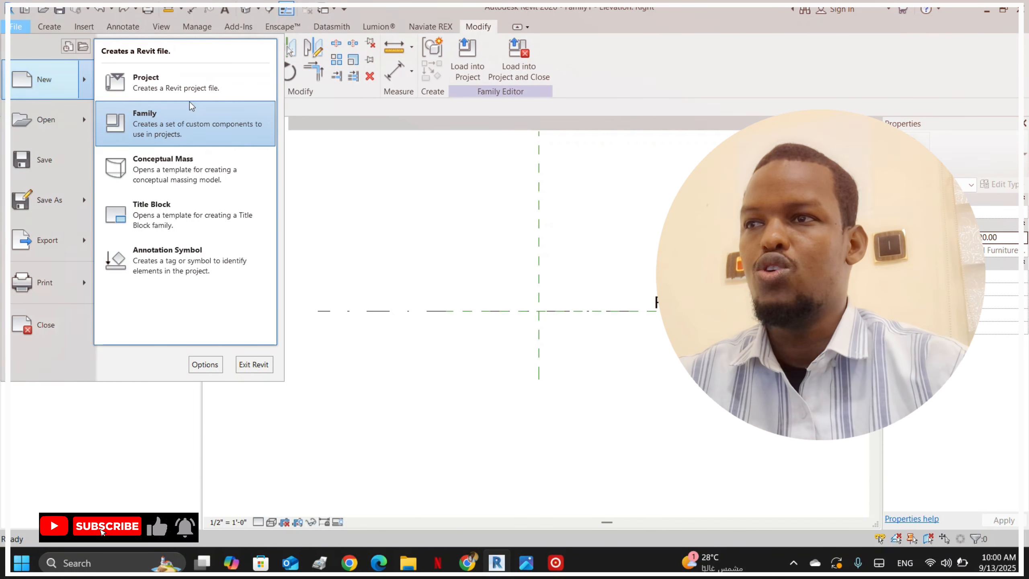
click(175, 138)
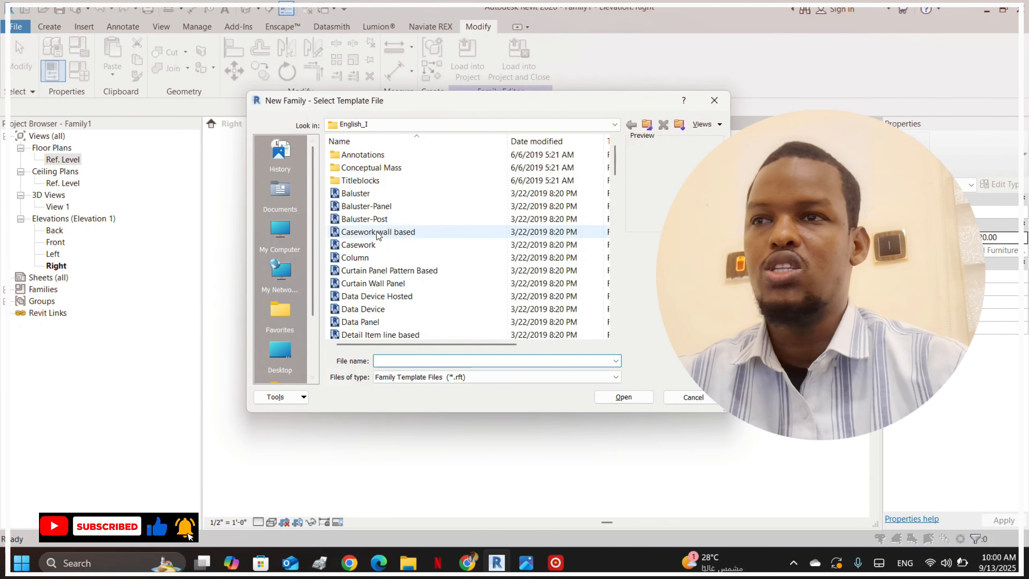
scroll(405, 260, down, 2)
scroll(406, 259, down, 10)
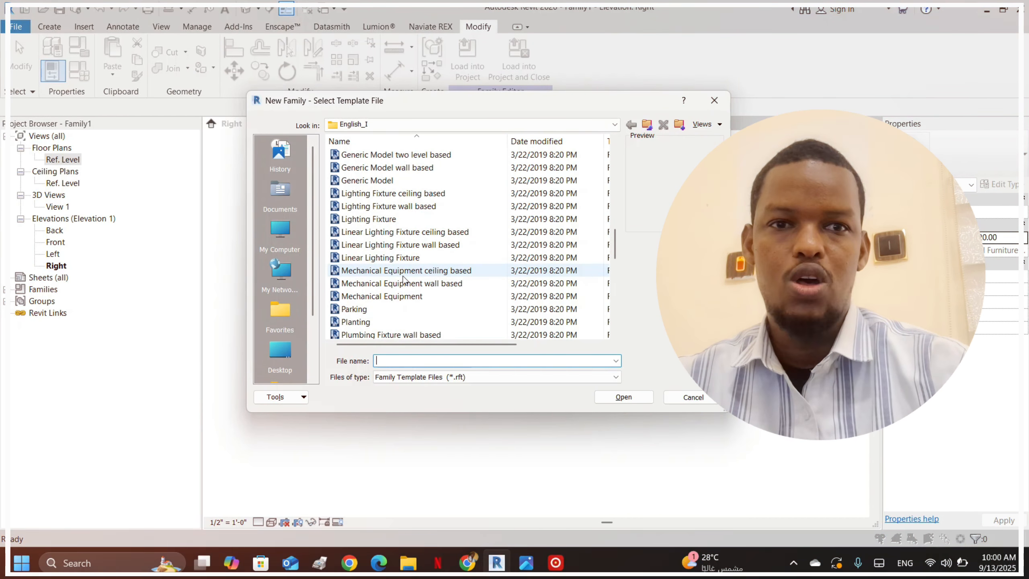
scroll(405, 284, down, 1)
scroll(409, 292, down, 1)
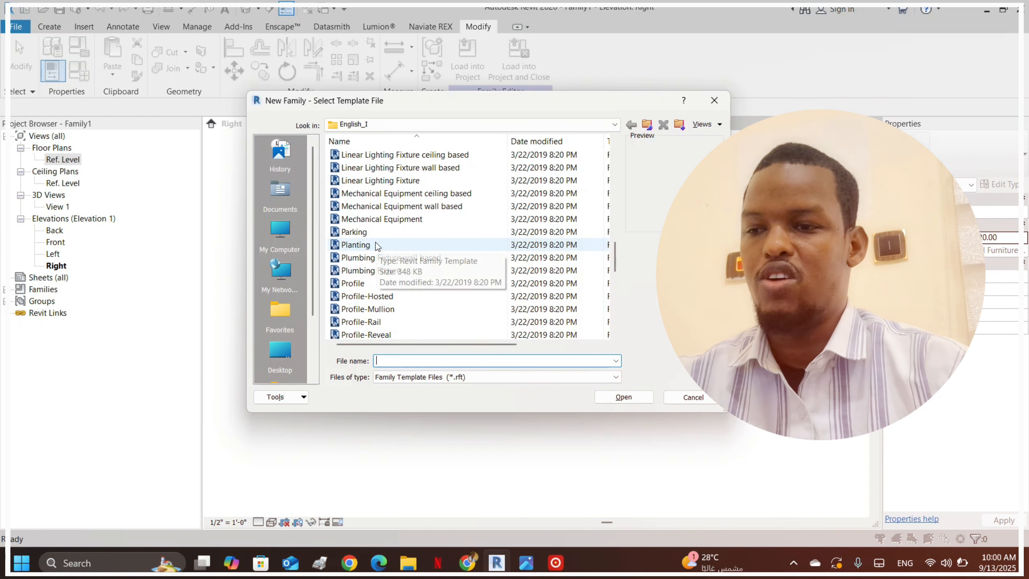
click(377, 245)
key(f)
key(f)
key(f)
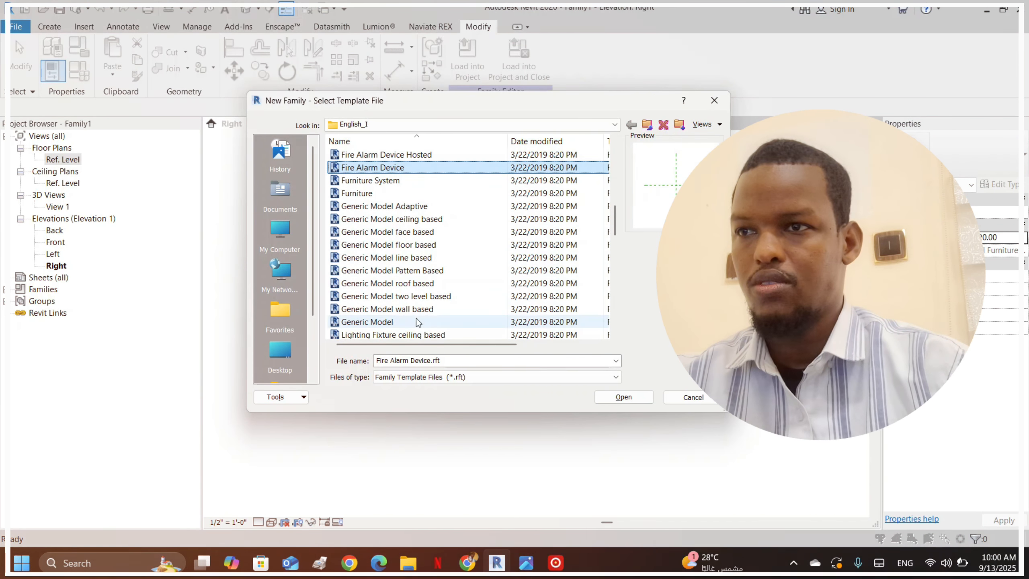
double_click(385, 193)
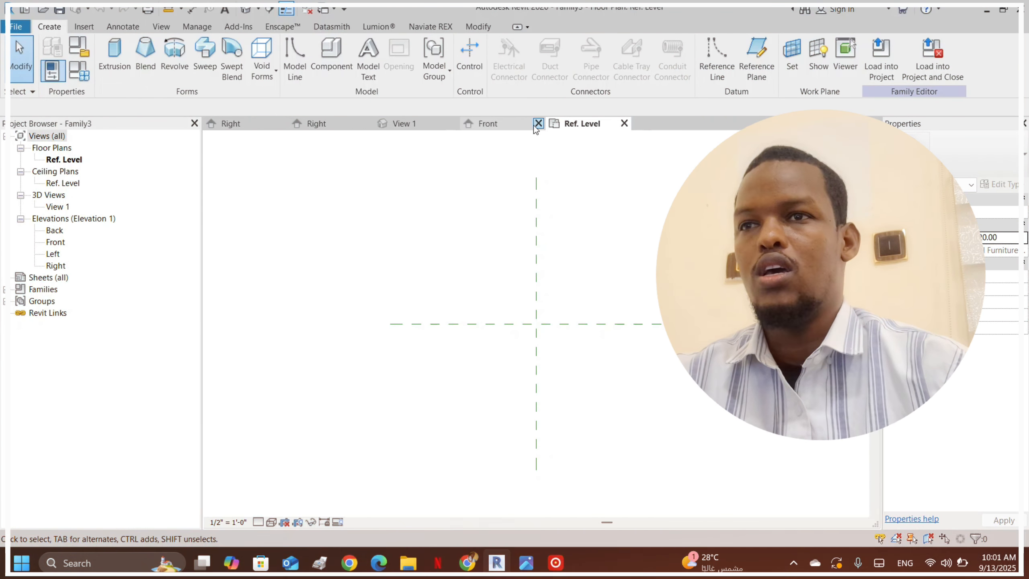
- Close all open views except the new family's Ref. Level floor plan
click(452, 124)
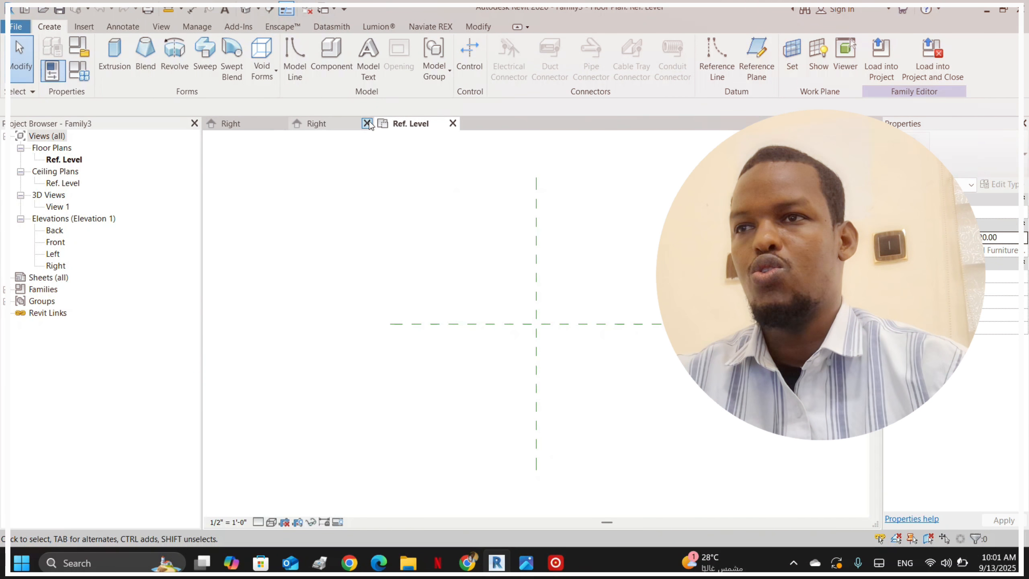
click(369, 123)
click(280, 124)
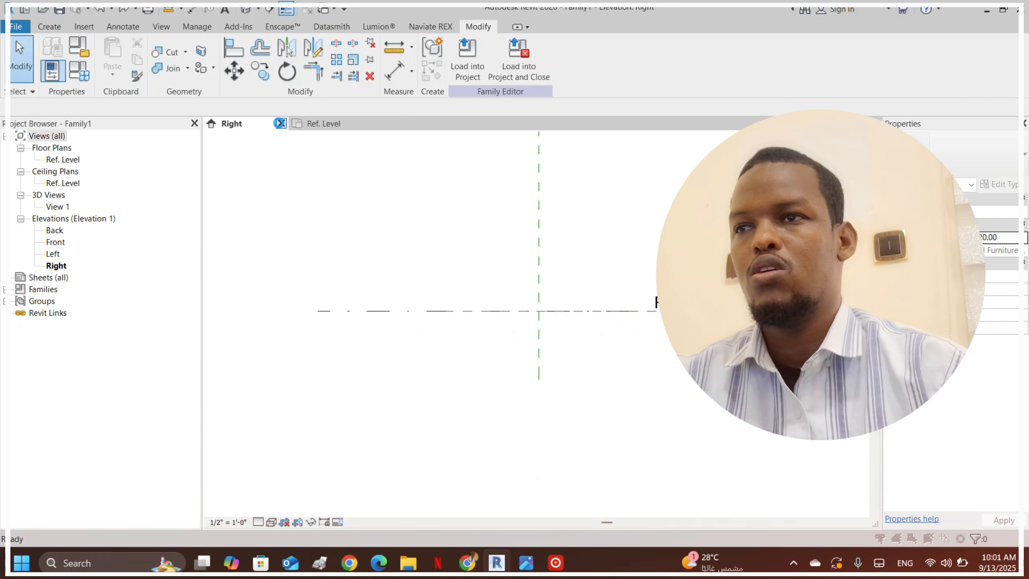
click(559, 281)
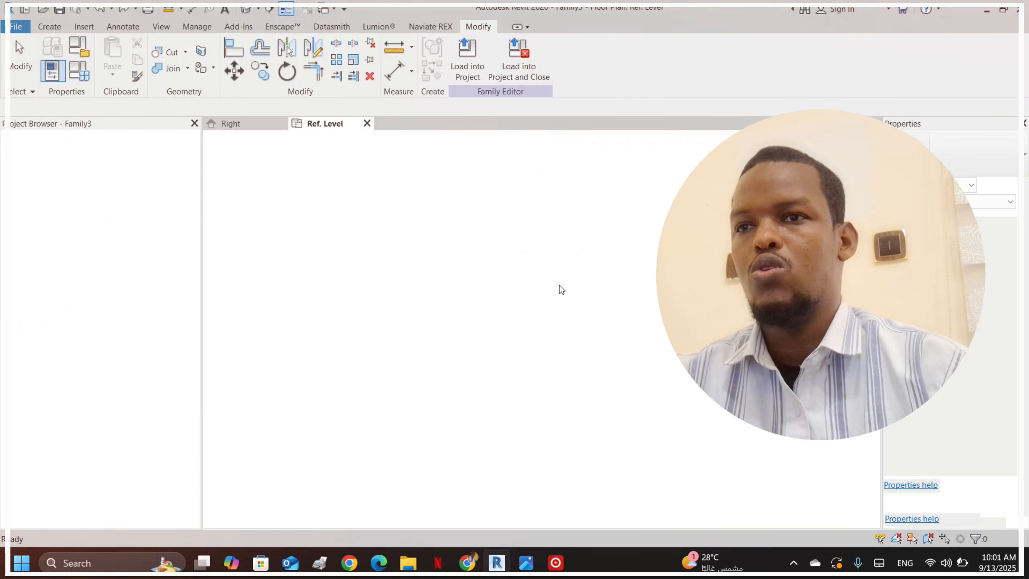
- Switch to File Explorer and open the Desktop folder
click(987, 12)
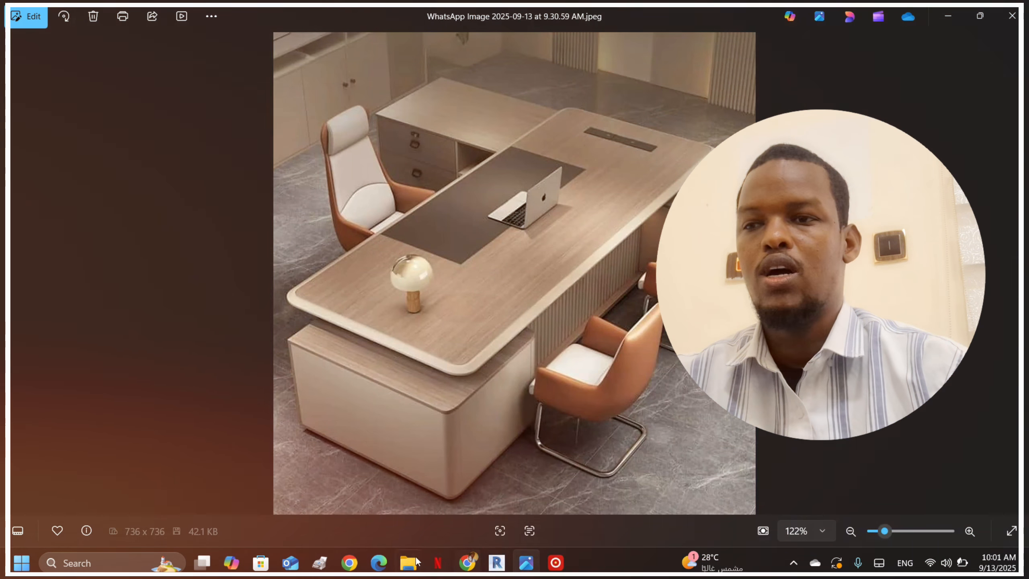
click(410, 562)
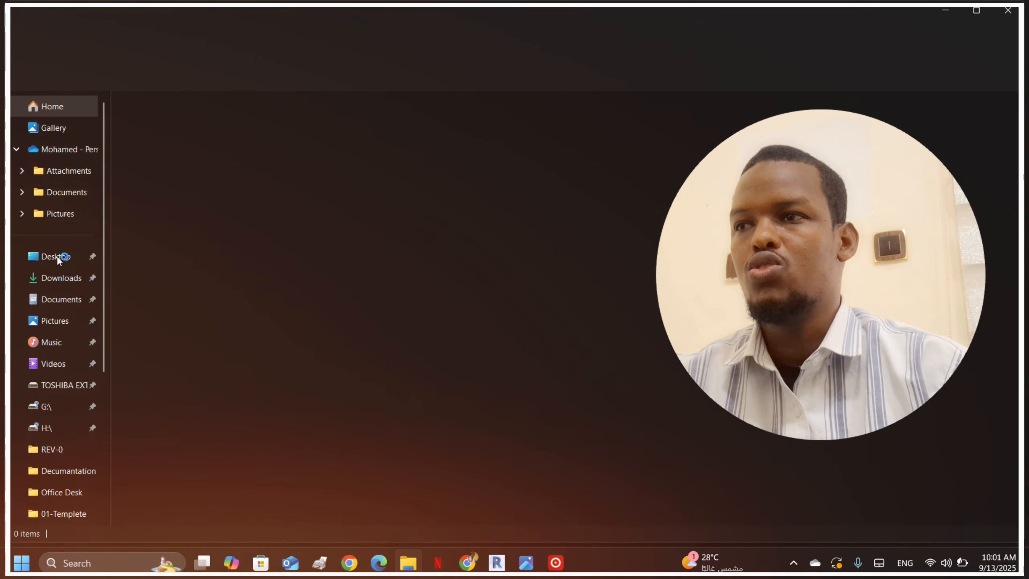
click(57, 256)
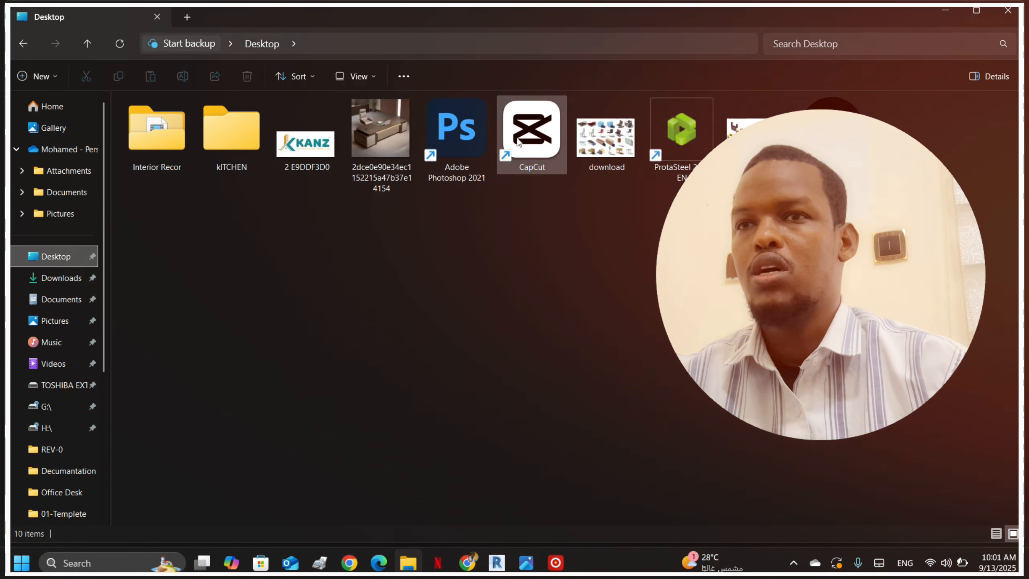
- Bring the dark office desk picture from the Desktop folder into Revit and place it in the Ref. Level plan
click(405, 150)
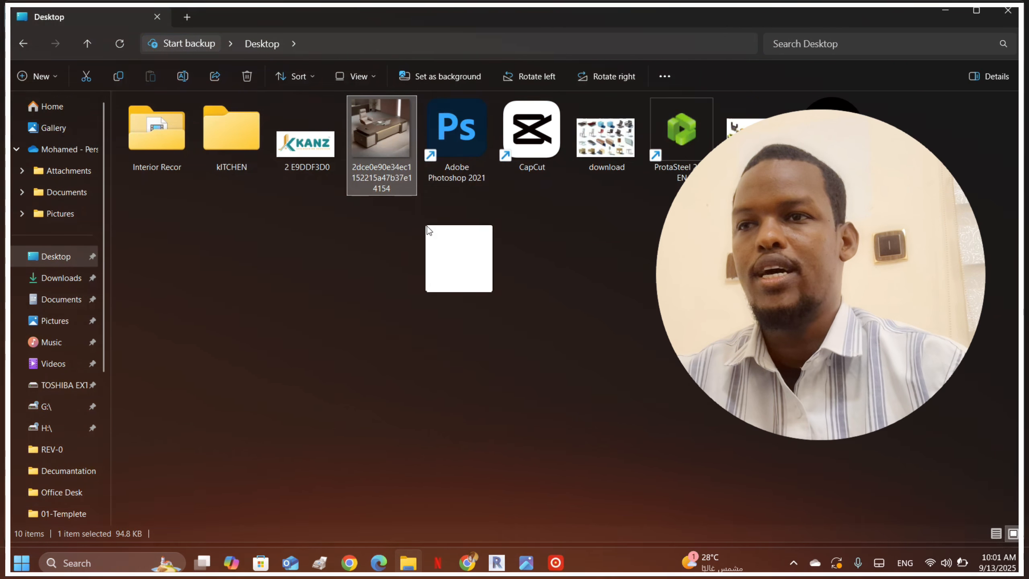
drag(427, 226, 492, 568)
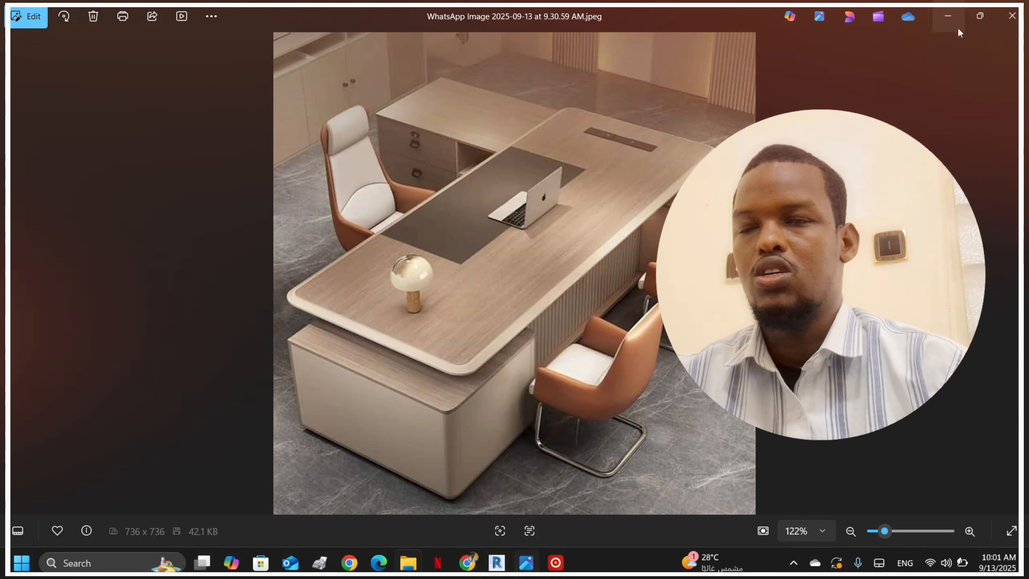
click(949, 16)
drag(381, 146, 503, 568)
drag(612, 437, 567, 405)
click(639, 250)
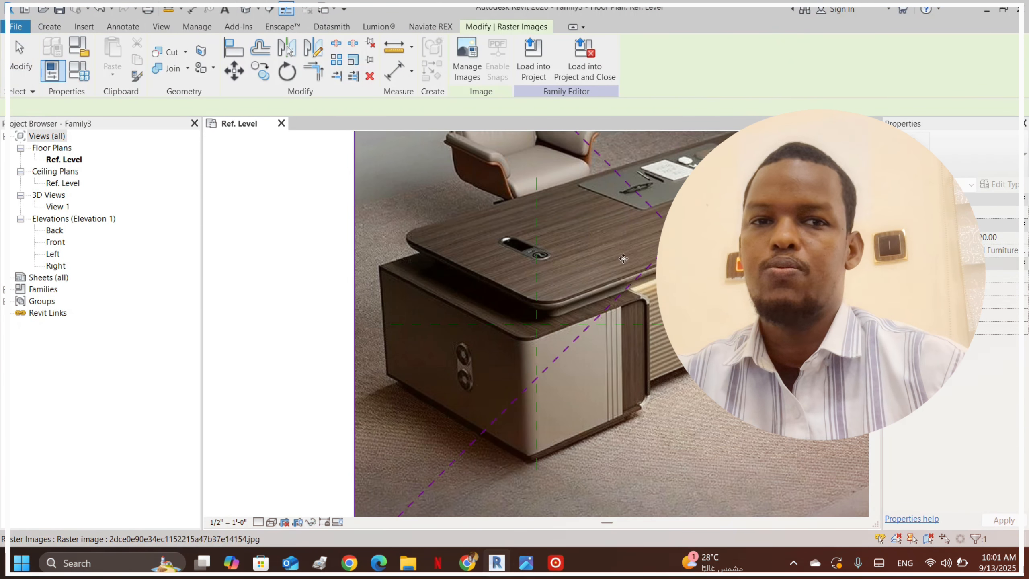
- Move the desk image up and to the right, clear of the two centre reference planes, and deselect it
scroll(639, 251, down, 4)
drag(704, 199, 694, 250)
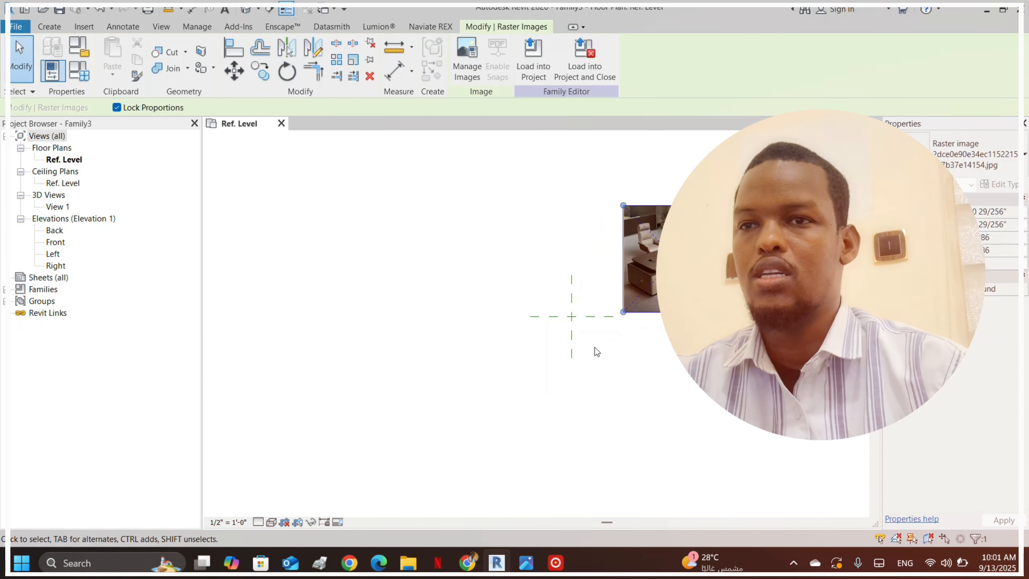
scroll(693, 250, up, 6)
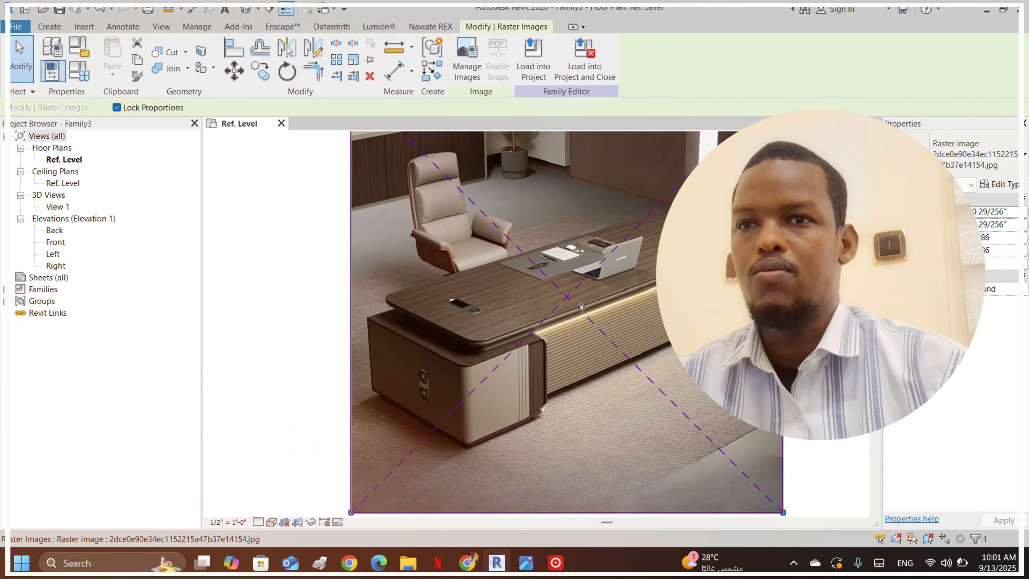
scroll(638, 278, down, 5)
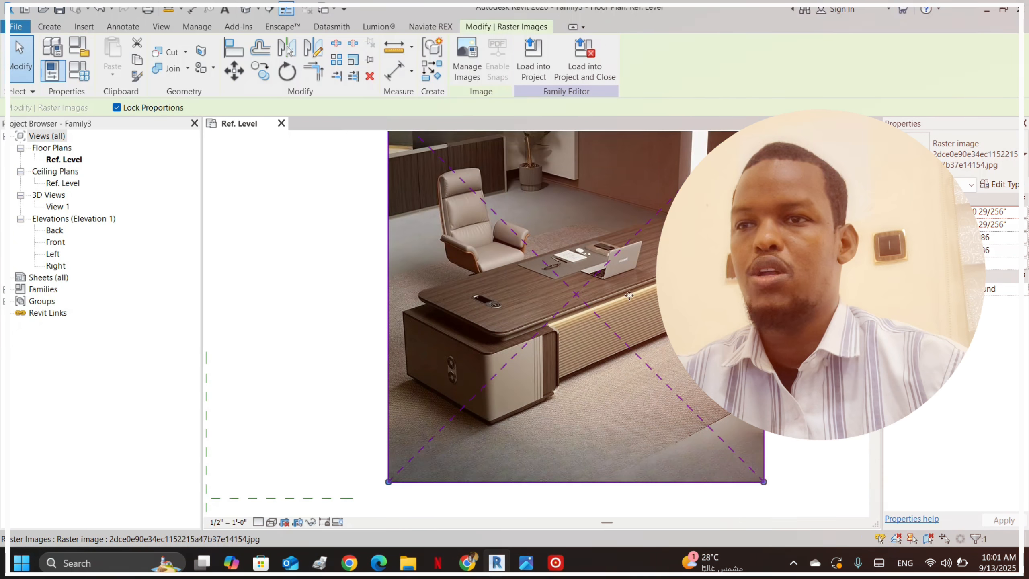
scroll(478, 335, up, 2)
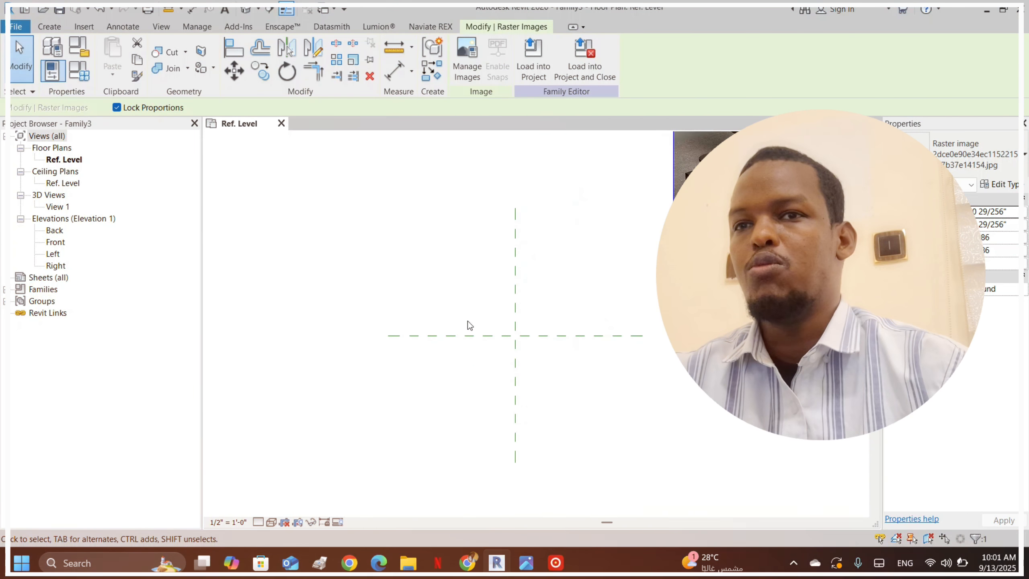
scroll(469, 334, down, 2)
scroll(462, 322, up, 3)
scroll(458, 321, down, 5)
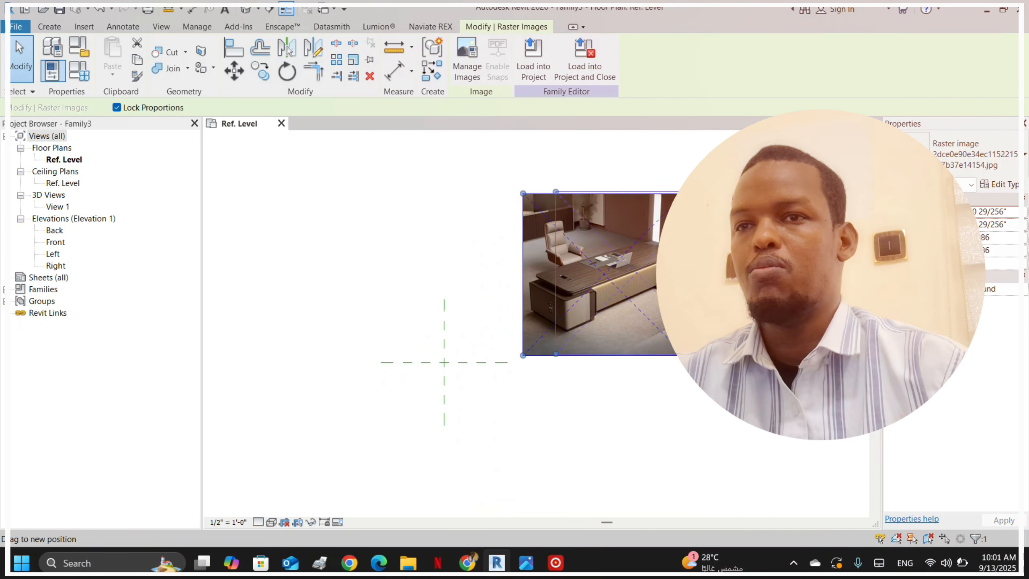
drag(661, 303, 671, 300)
key(Escape)
- Examine the desk reference image and the centre reference planes in the Ref. Level plan
scroll(671, 301, up, 2)
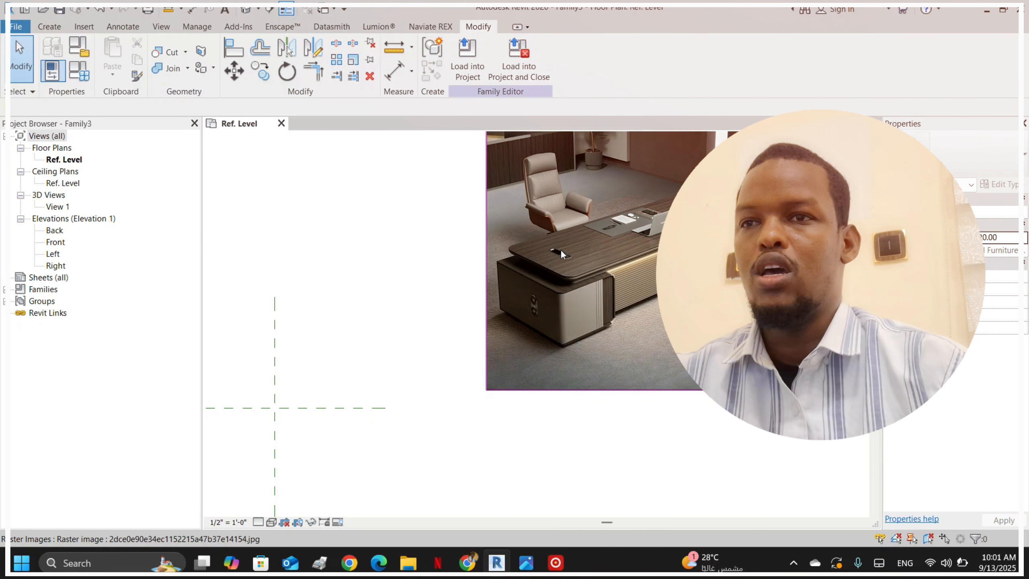
scroll(638, 285, down, 1)
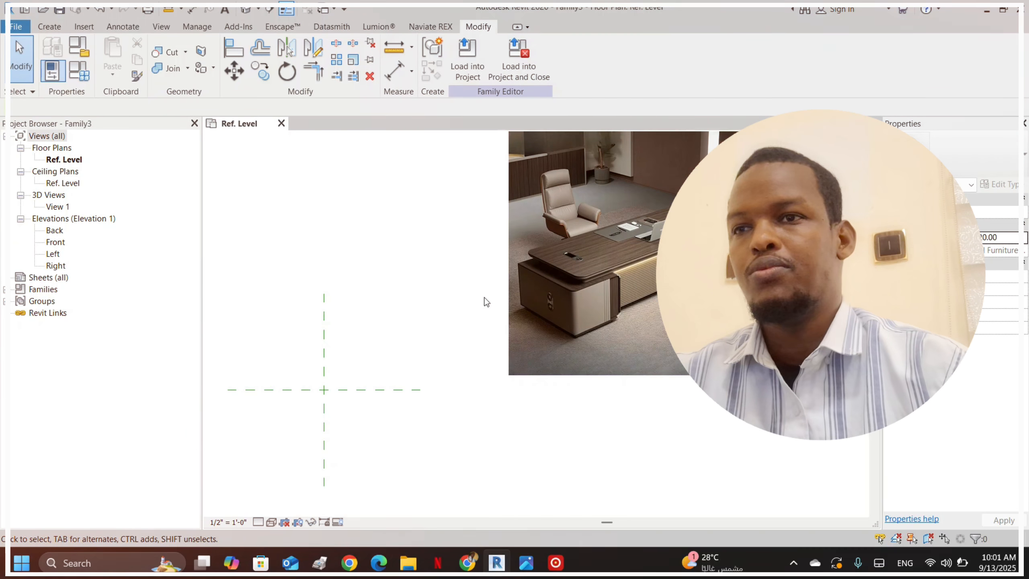
scroll(482, 300, down, 1)
scroll(287, 367, up, 2)
scroll(538, 340, down, 3)
scroll(380, 377, up, 2)
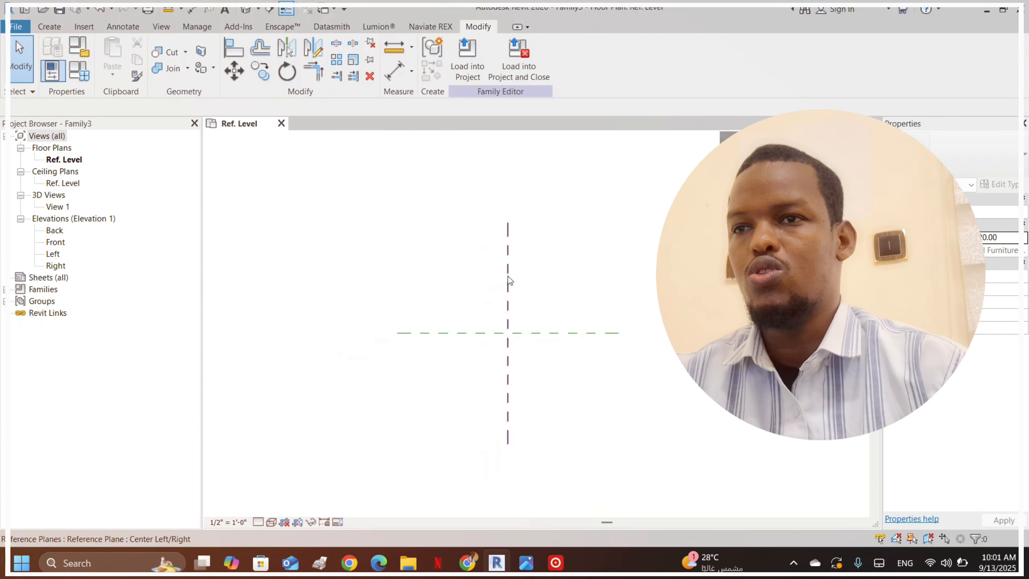
click(508, 276)
scroll(525, 366, up, 2)
click(591, 294)
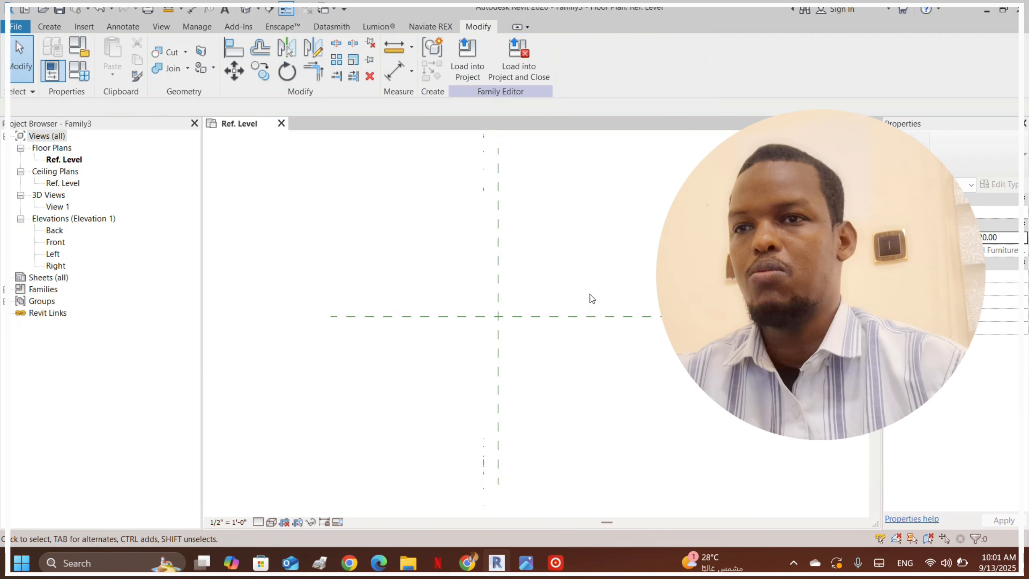
- Draw two vertical reference planes, one on each side of the Center Left/Right plane, each about 3' 2" from it
click(50, 27)
click(762, 54)
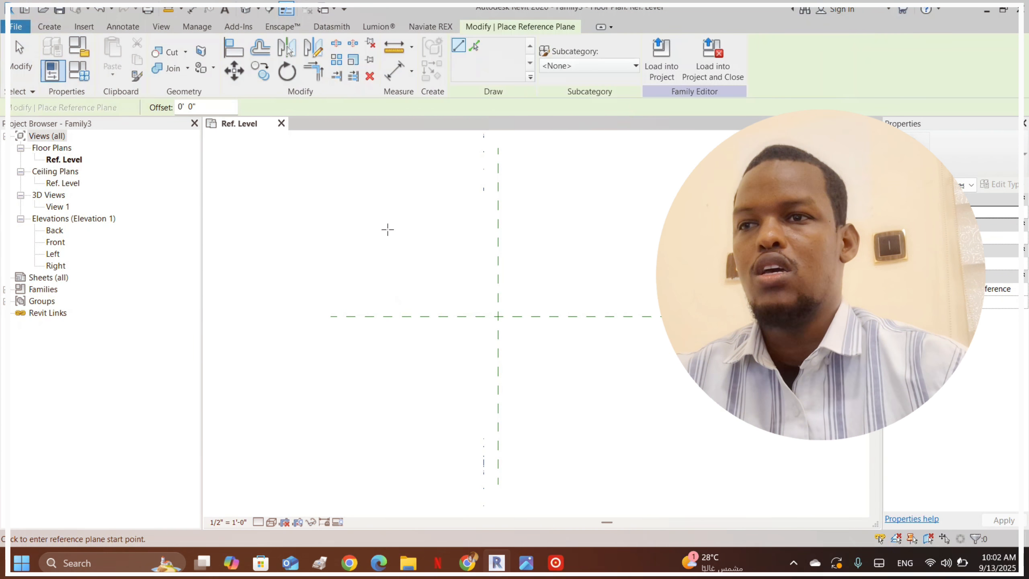
click(391, 219)
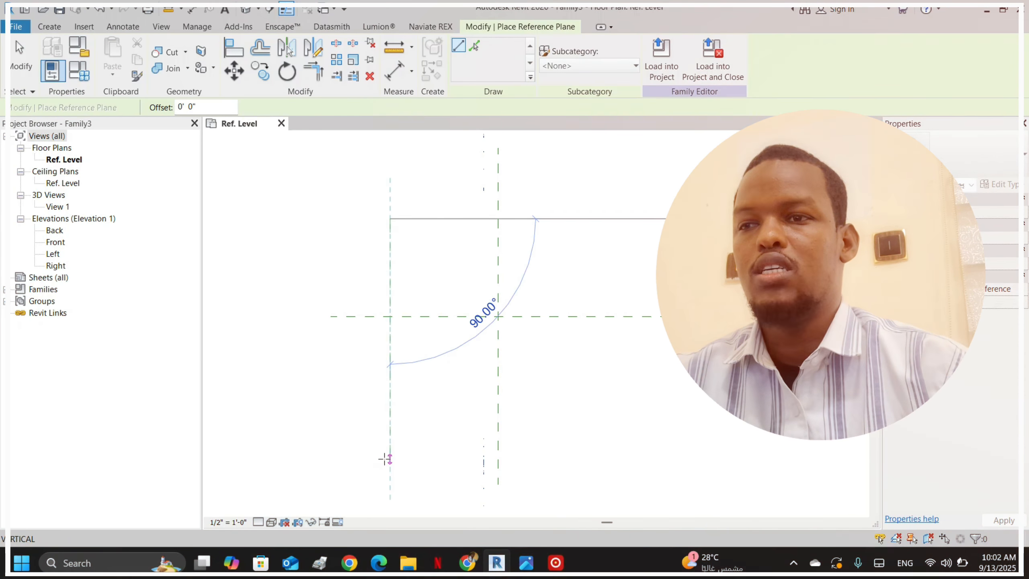
click(385, 459)
click(606, 220)
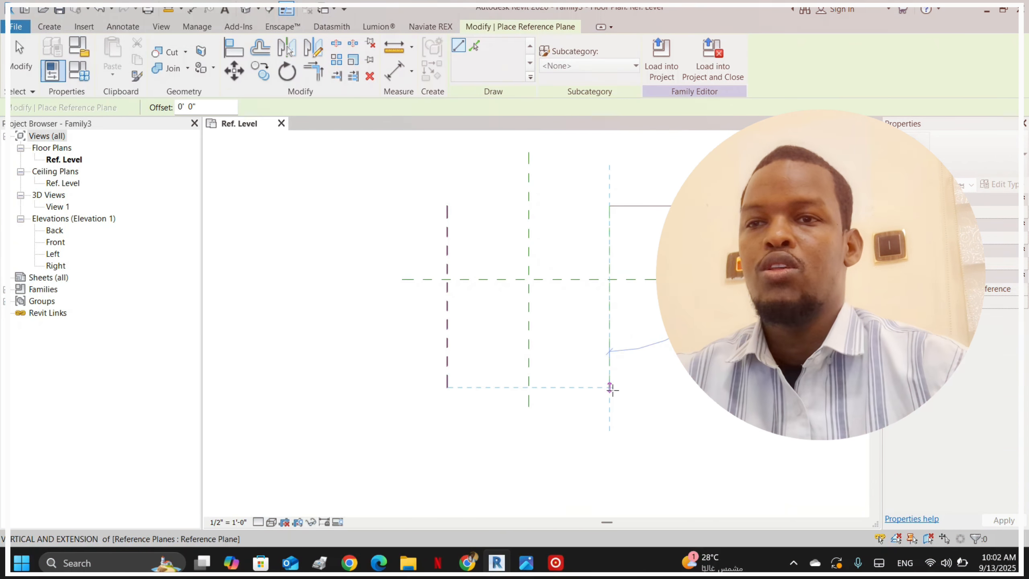
click(610, 389)
- Add an aligned dimension across the three vertical reference planes and constrain its two segments to be equal
scroll(587, 214, up, 3)
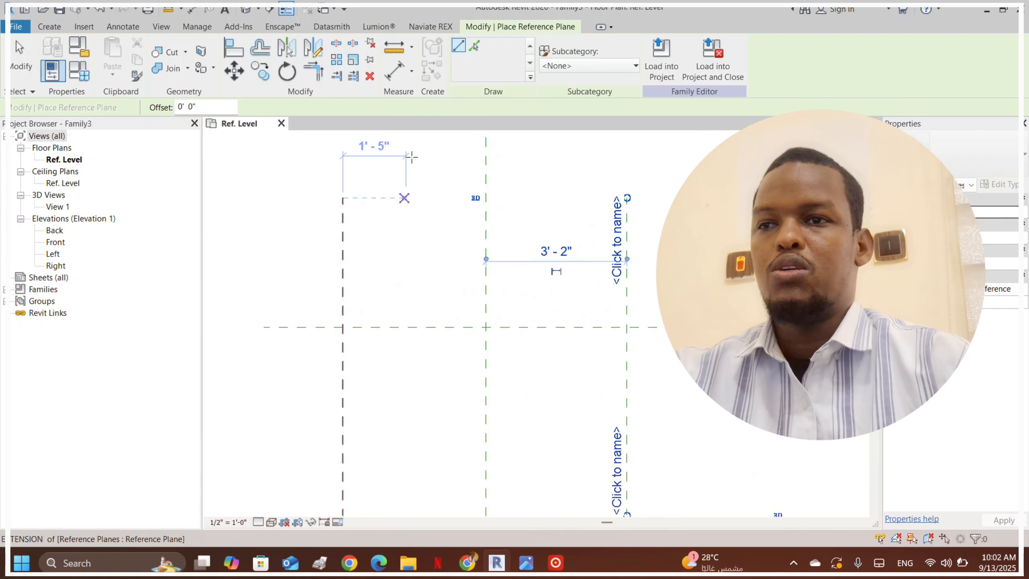
click(394, 78)
scroll(352, 299, down, 2)
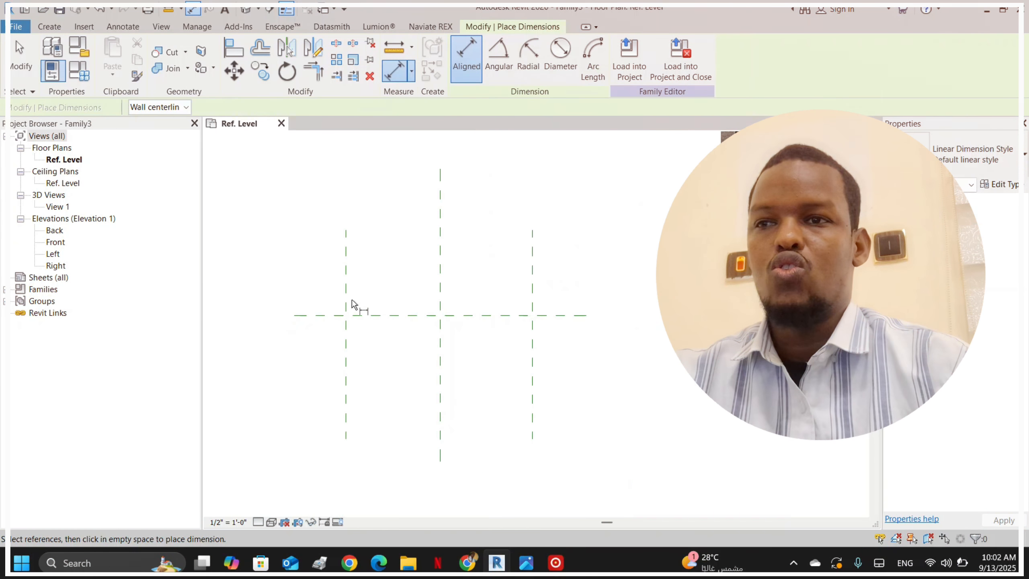
click(345, 391)
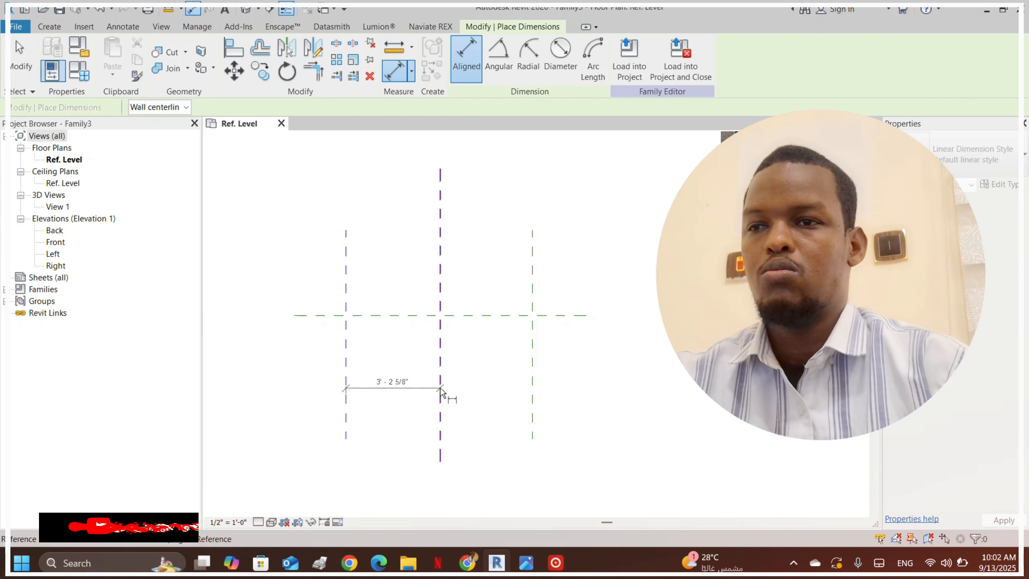
click(509, 381)
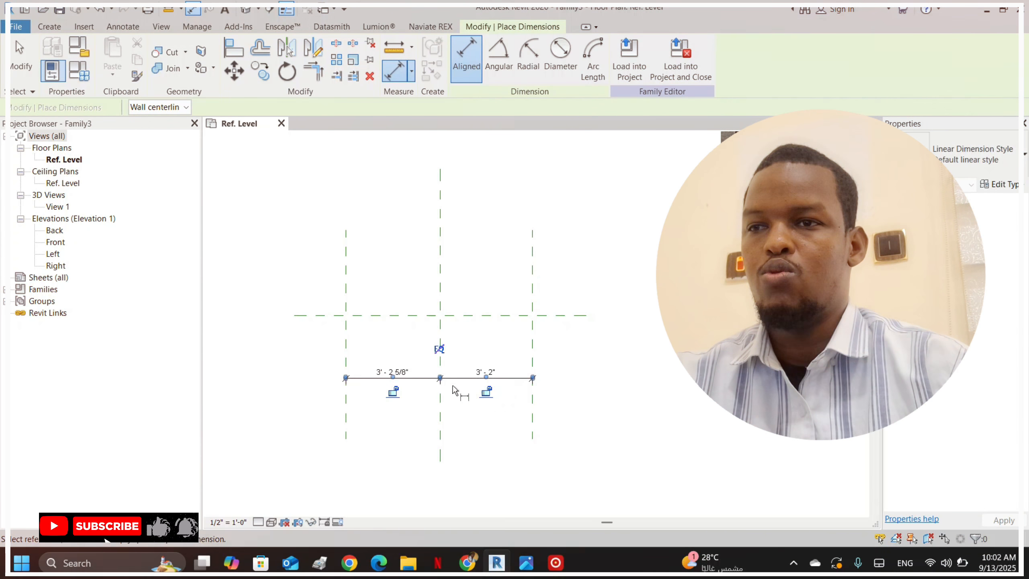
scroll(426, 366, up, 2)
click(447, 341)
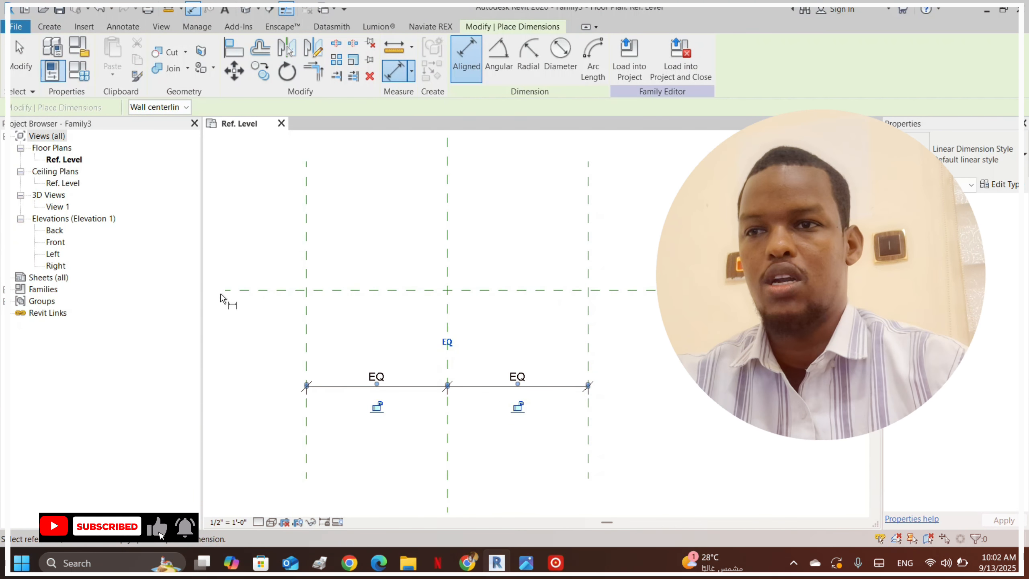
click(507, 187)
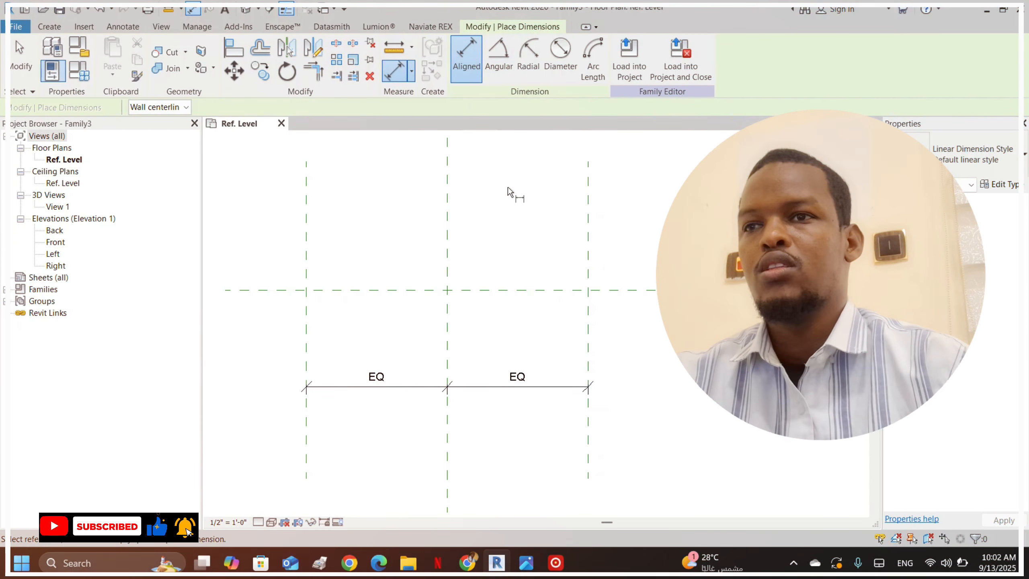
- Add an overall aligned dimension between the two outer vertical reference planes, below the equality dimension
scroll(508, 182, down, 3)
click(376, 344)
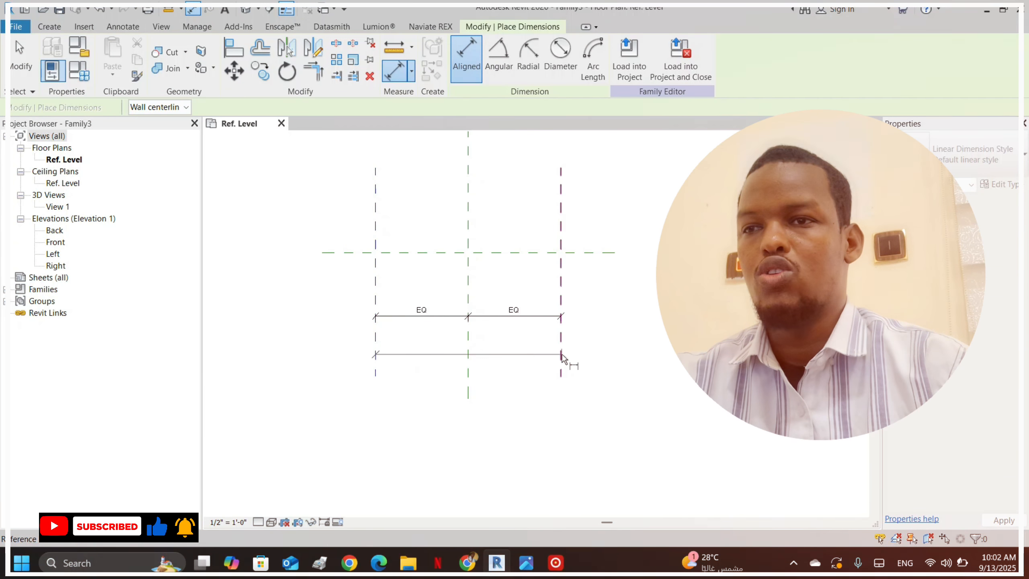
click(513, 343)
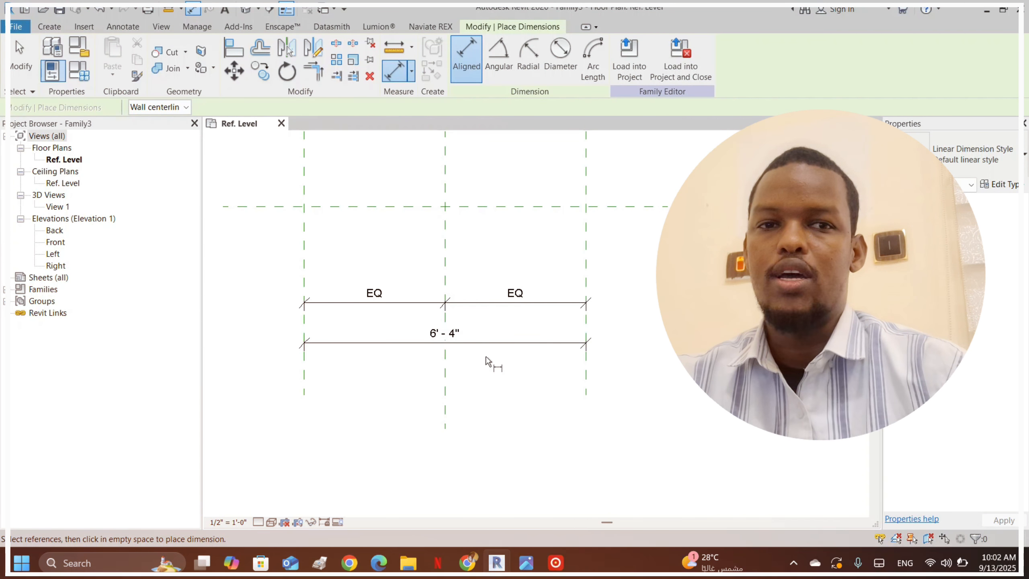
- Set the length units to millimeters with 2 decimal places
key(u)
key(n)
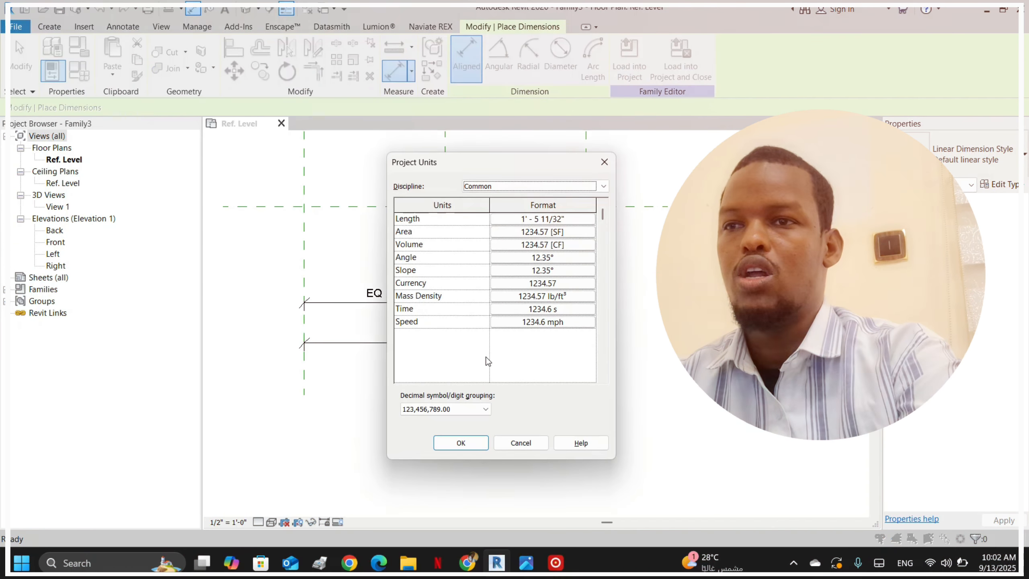
click(524, 220)
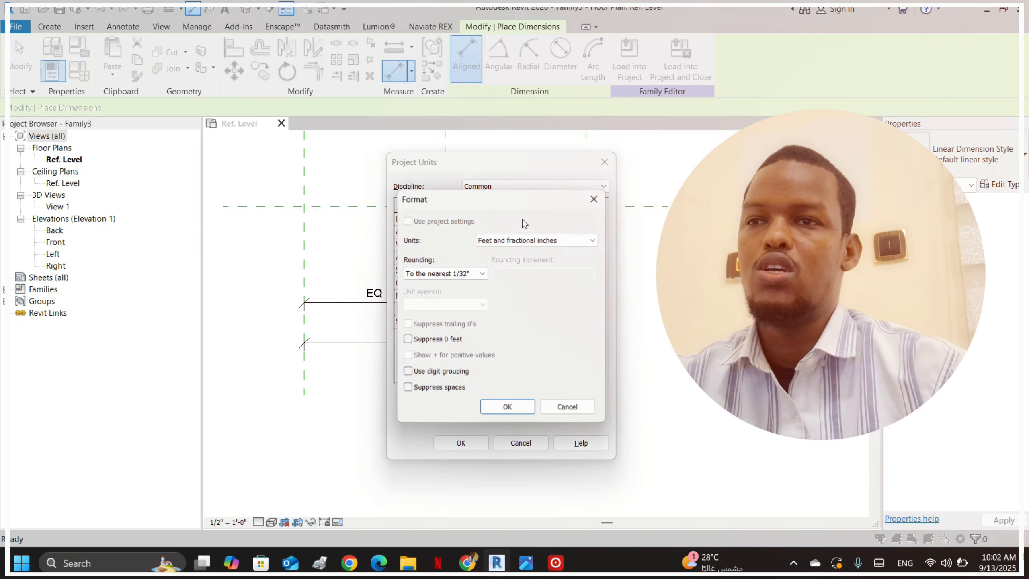
click(501, 243)
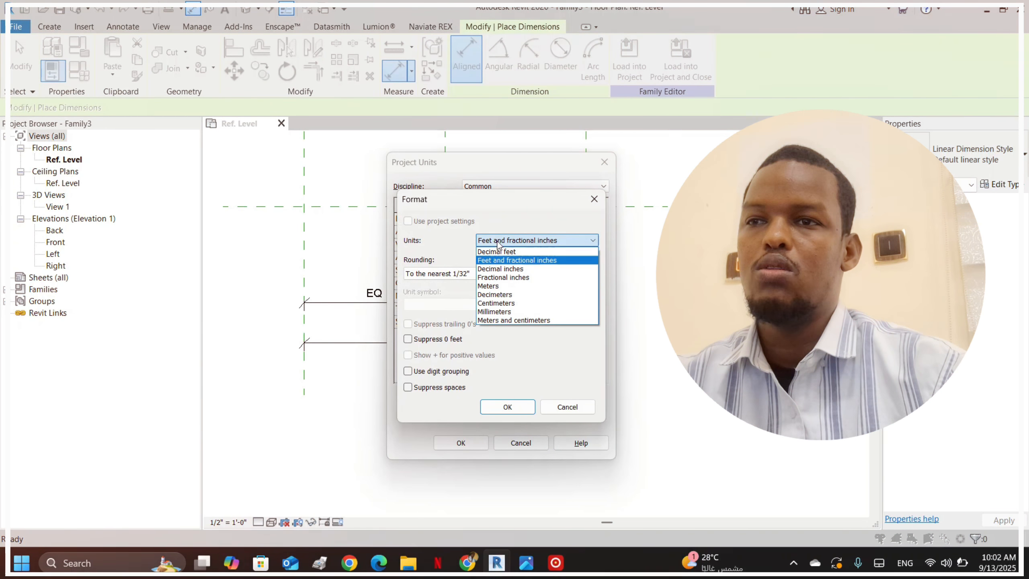
click(502, 311)
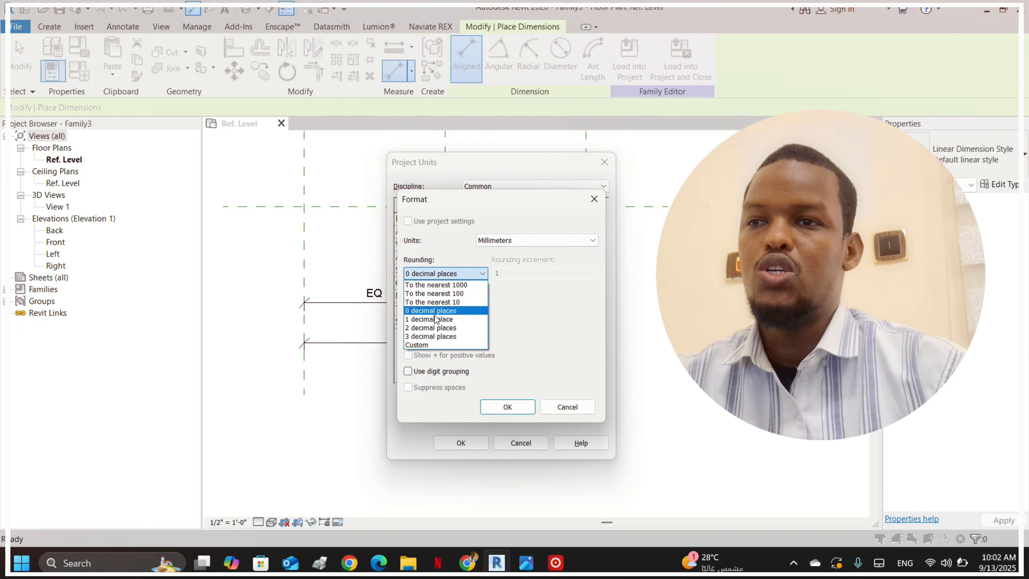
click(432, 327)
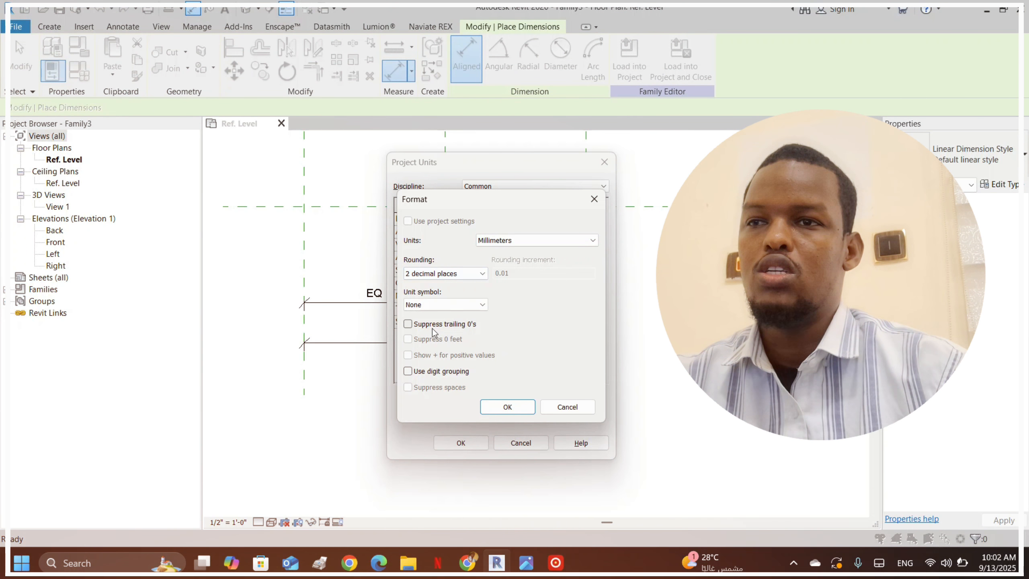
click(489, 406)
click(464, 446)
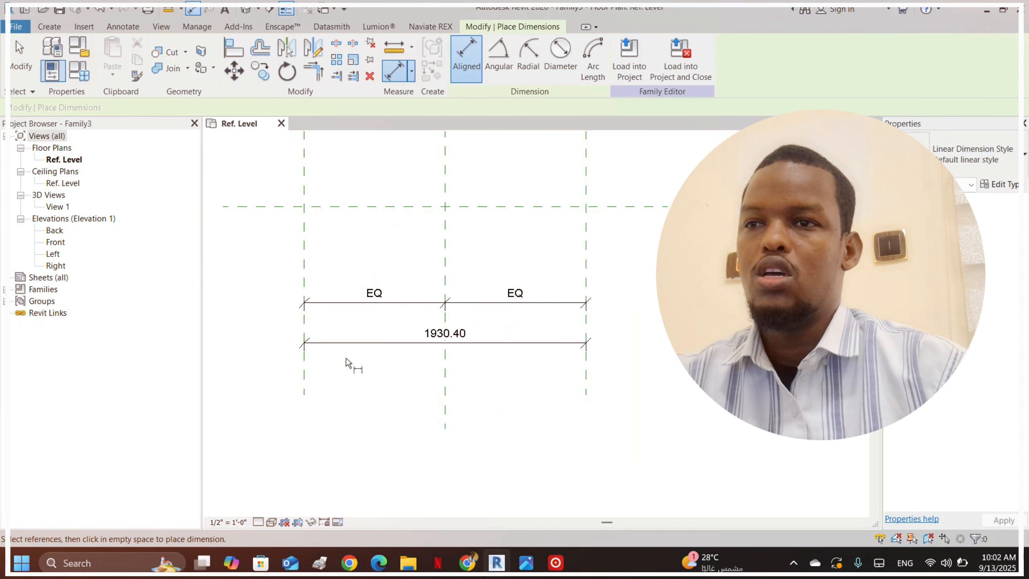
- Label the overall dimension between the outer vertical planes with a new family type parameter named L, grouped under Dimensions
scroll(655, 261, down, 3)
scroll(596, 300, down, 2)
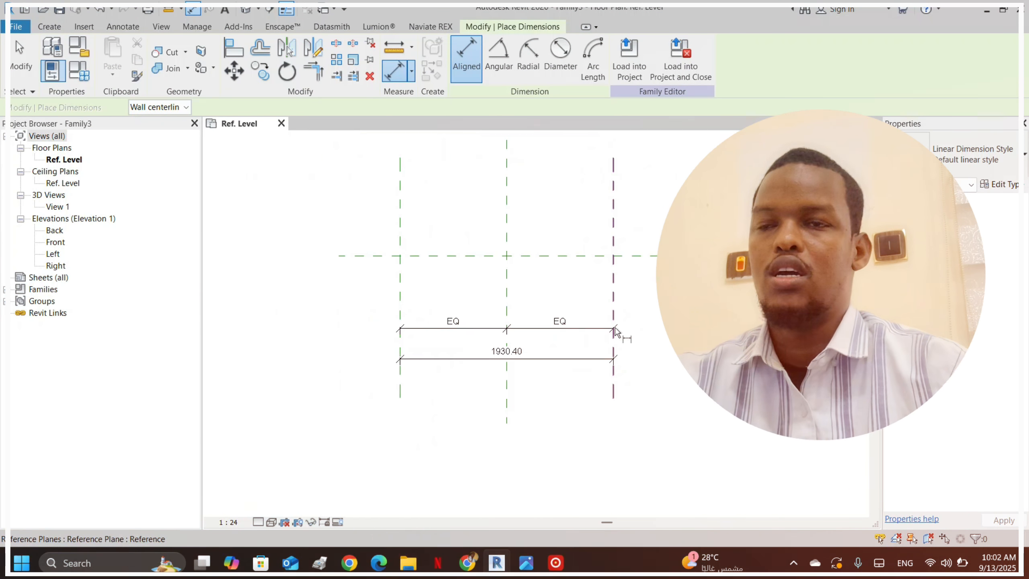
scroll(491, 379, up, 4)
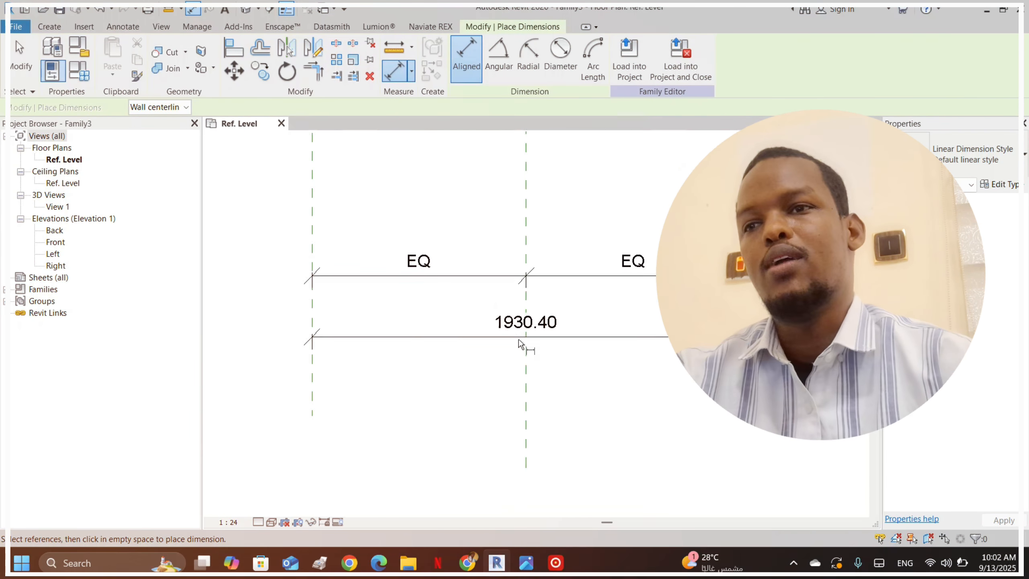
key(Escape)
key(Escape)
click(651, 343)
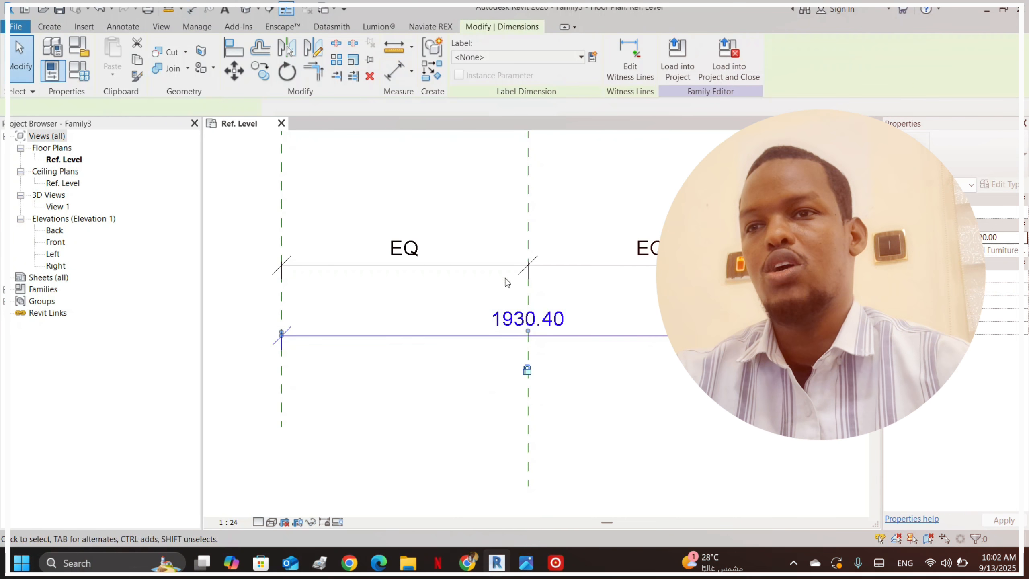
click(593, 269)
scroll(404, 337, down, 1)
click(561, 336)
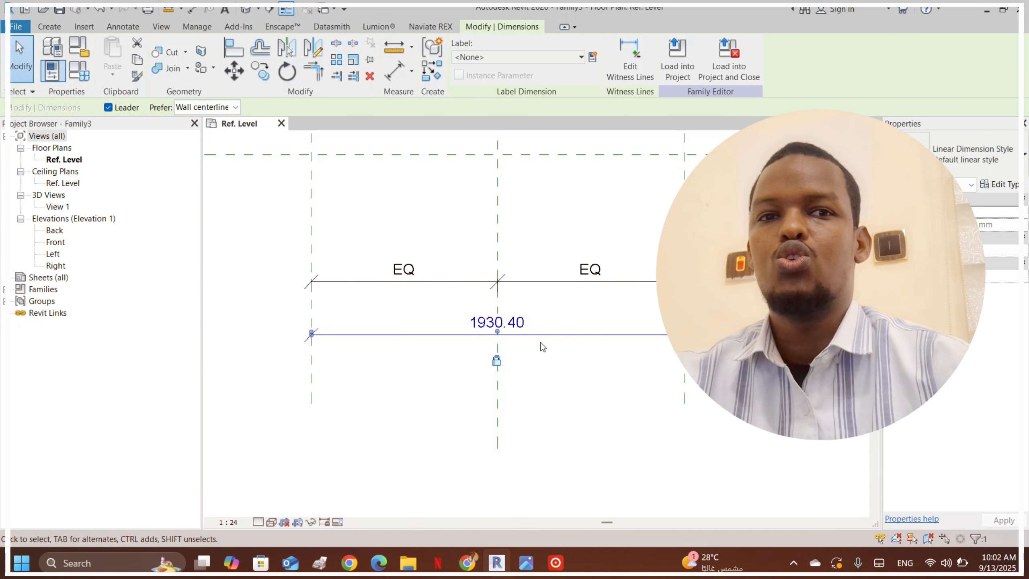
click(592, 56)
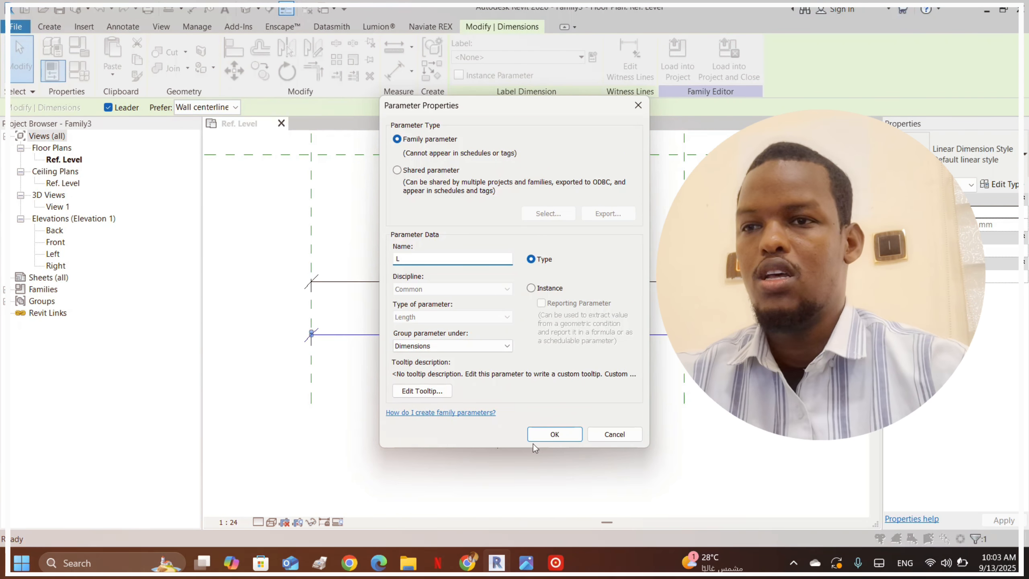
click(545, 438)
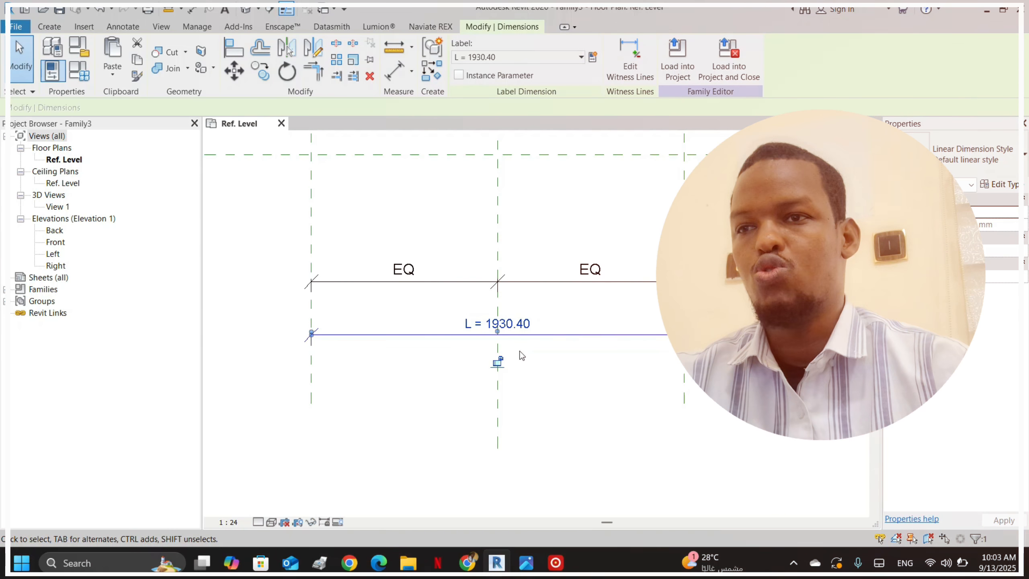
click(446, 200)
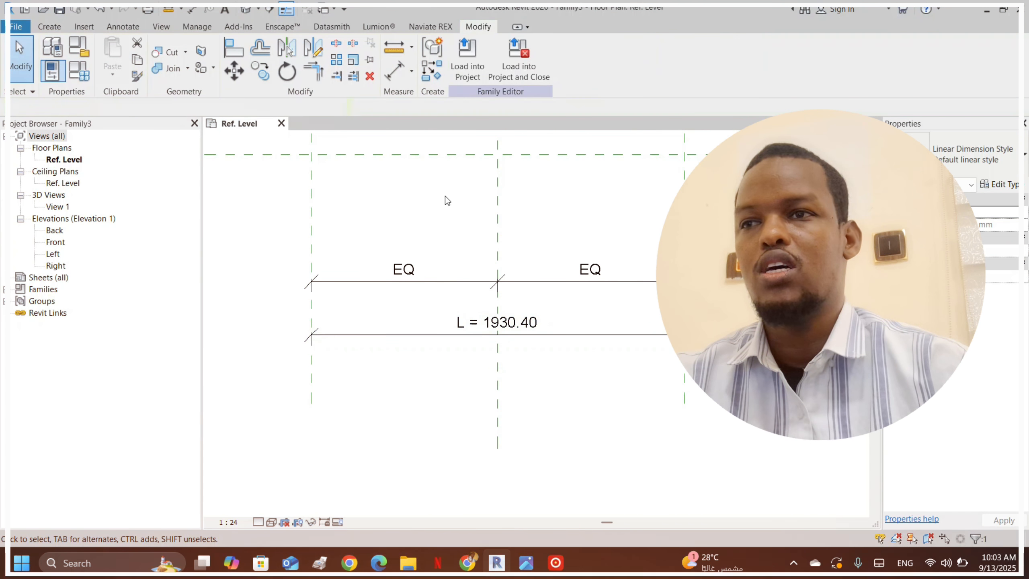
- Set the family parameter L to 2000 mm in Family Types
click(53, 69)
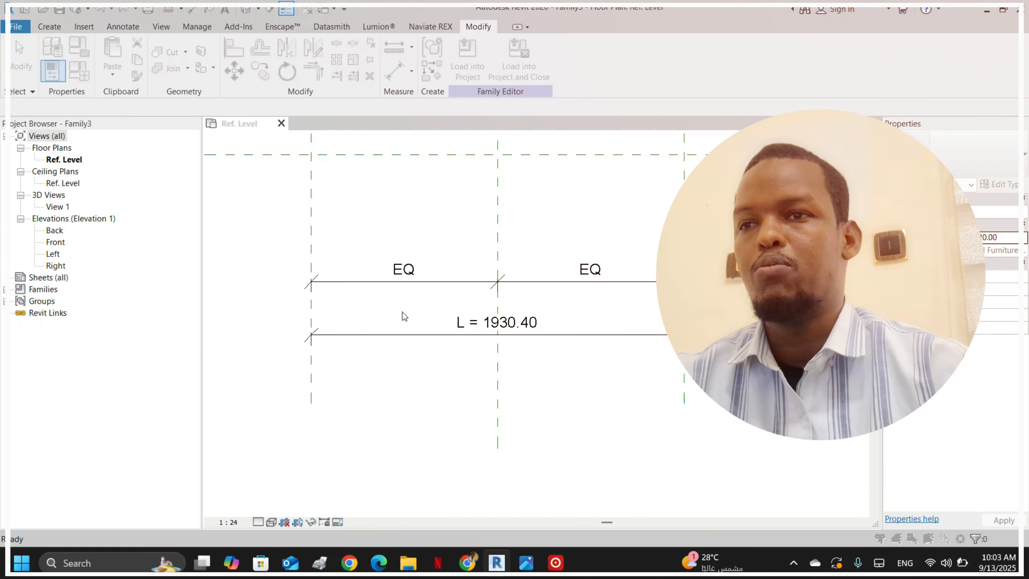
click(425, 164)
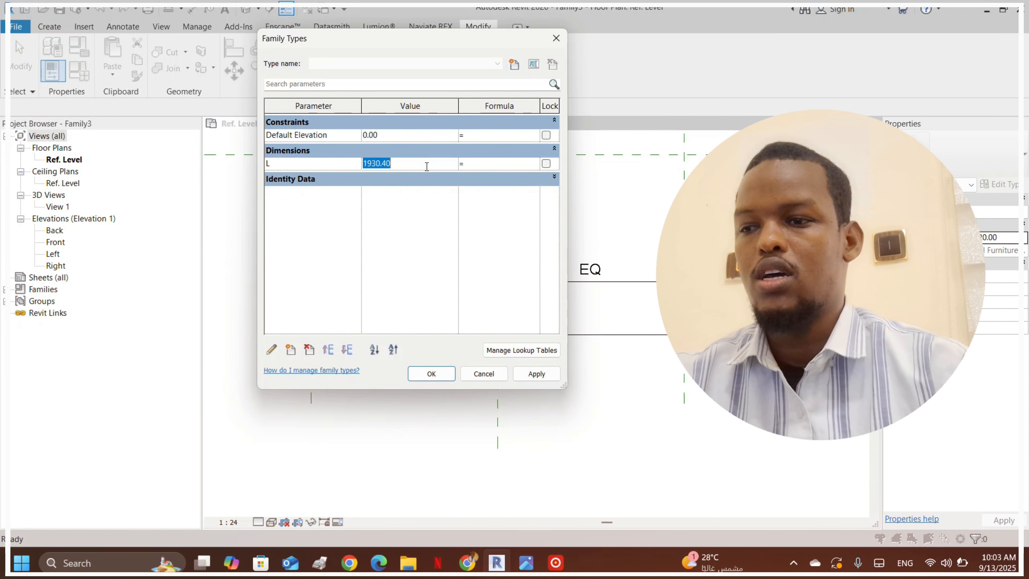
key(Return)
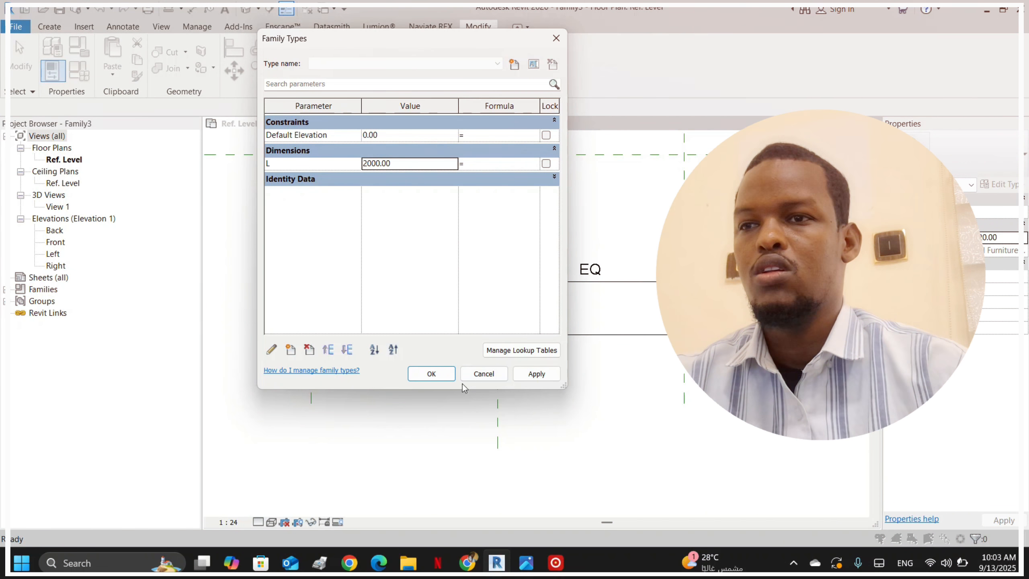
click(431, 373)
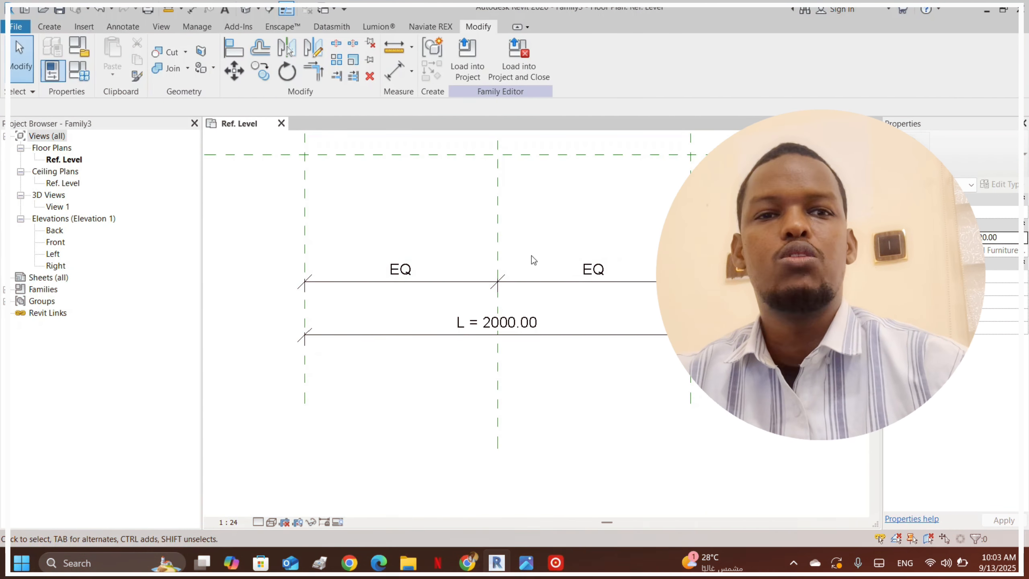
- Examine the desk reference image alongside the dimensioned reference planes in the Ref. Level plan
scroll(531, 433, down, 1)
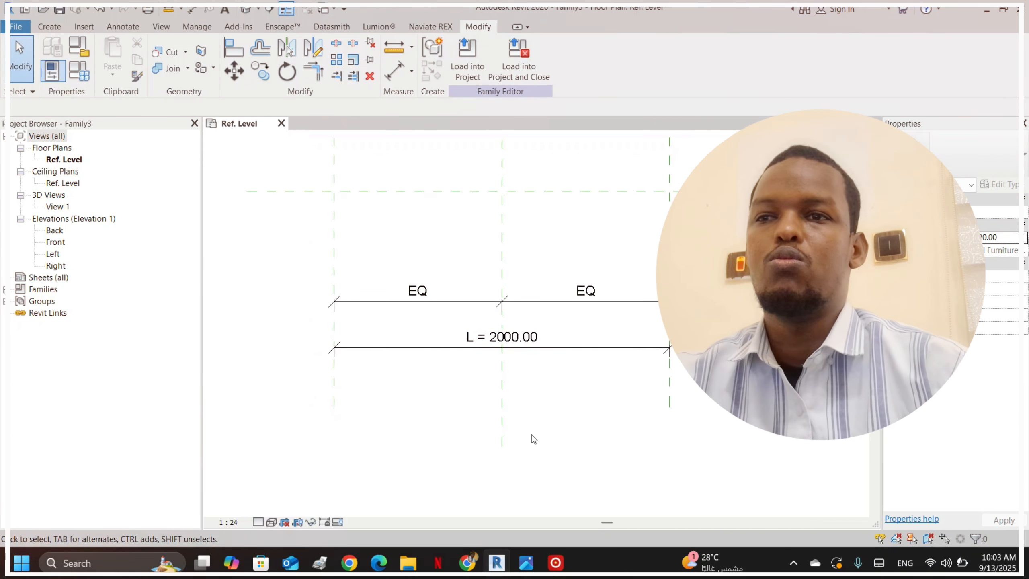
scroll(532, 435, down, 3)
scroll(398, 327, down, 2)
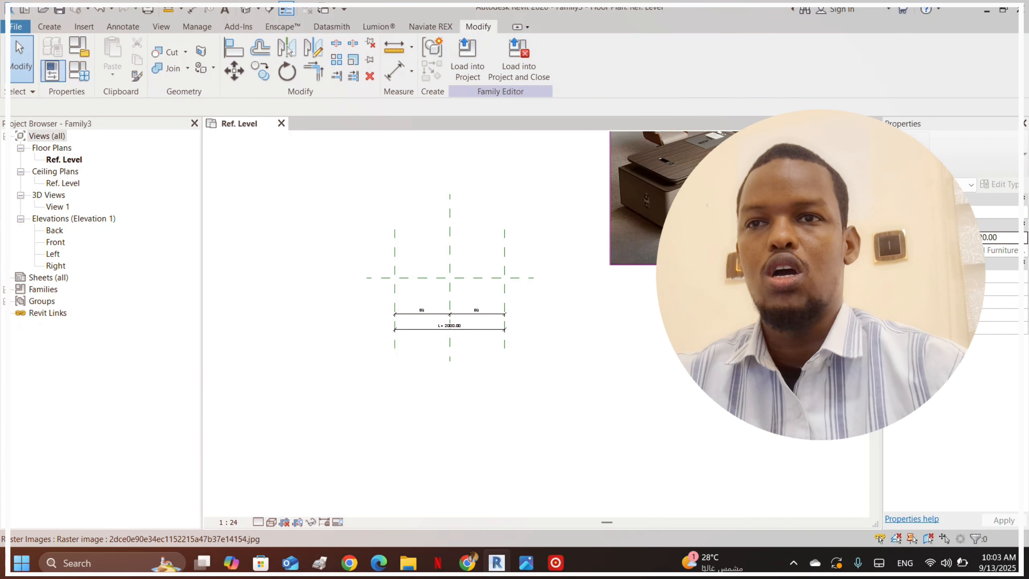
scroll(494, 278, up, 3)
scroll(324, 352, down, 2)
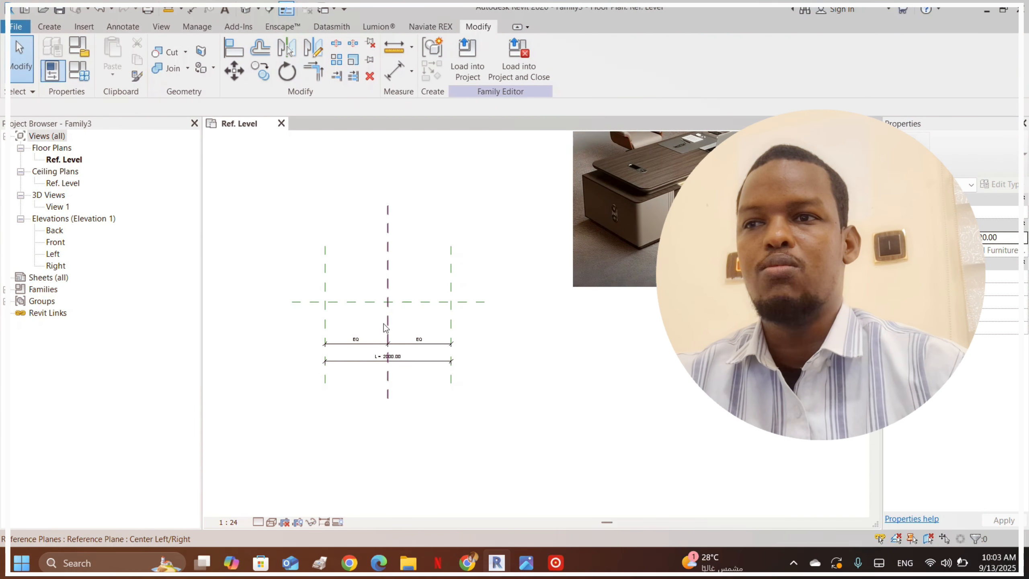
scroll(348, 364, down, 2)
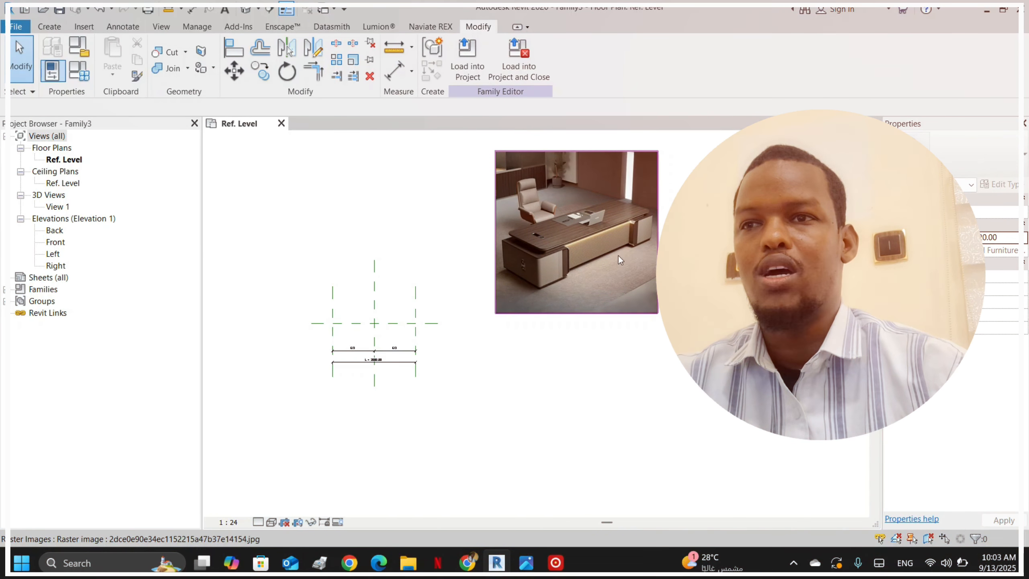
scroll(327, 336, up, 3)
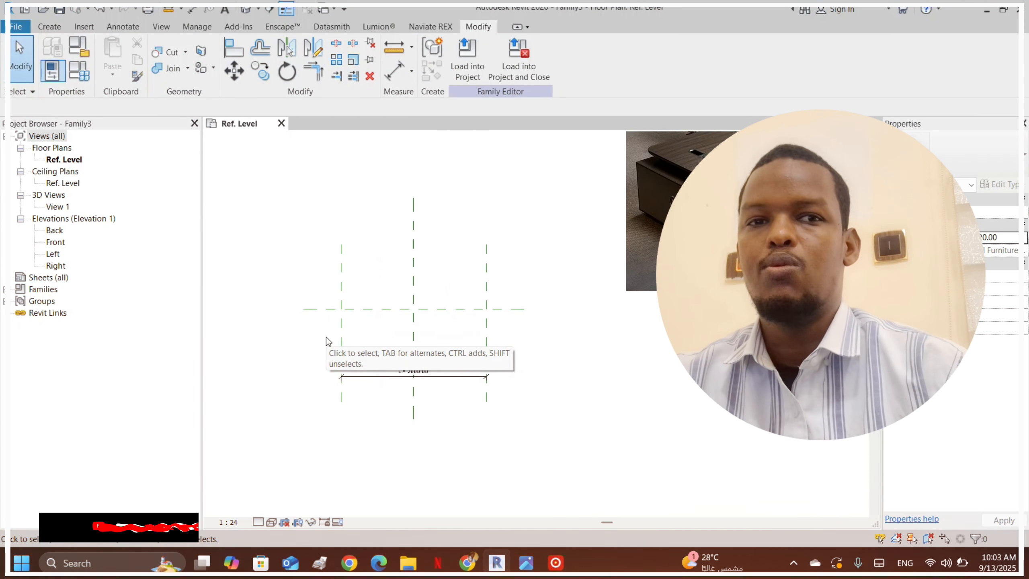
scroll(658, 305, down, 1)
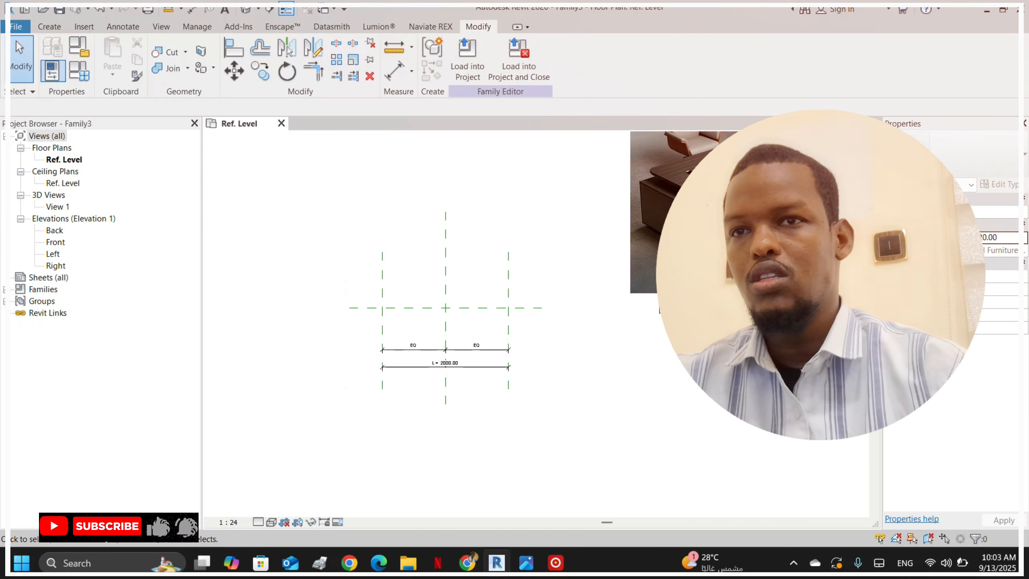
scroll(500, 278, up, 3)
scroll(591, 260, down, 2)
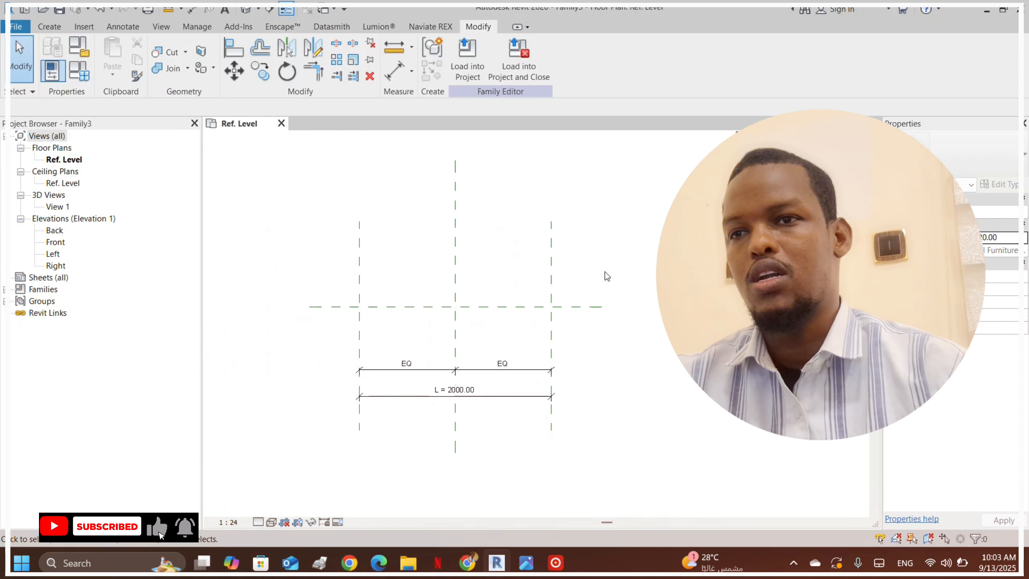
- Draw two horizontal reference planes, one about 551 mm above the Center Front/Back plane and one below it
click(47, 27)
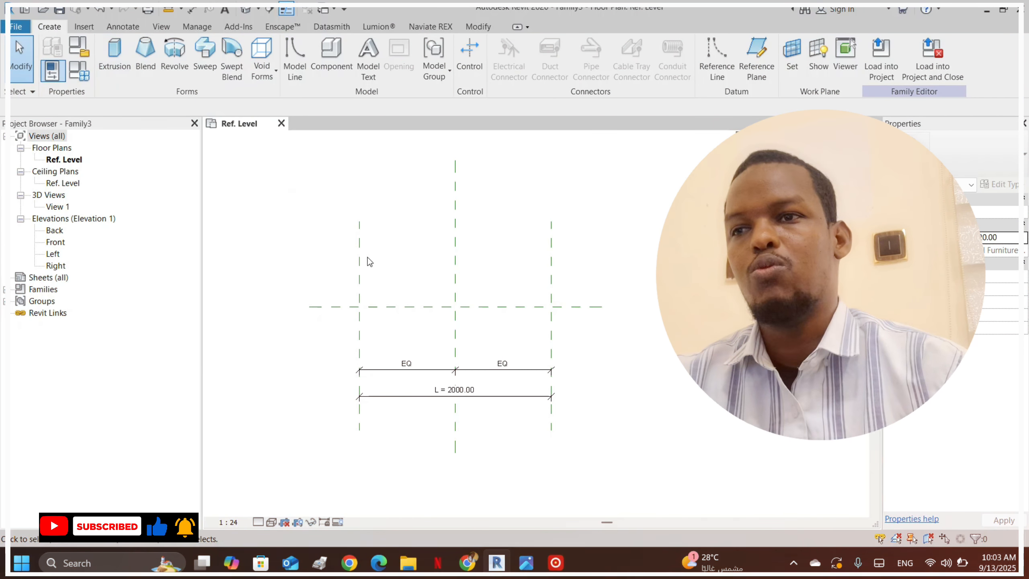
scroll(314, 293, down, 2)
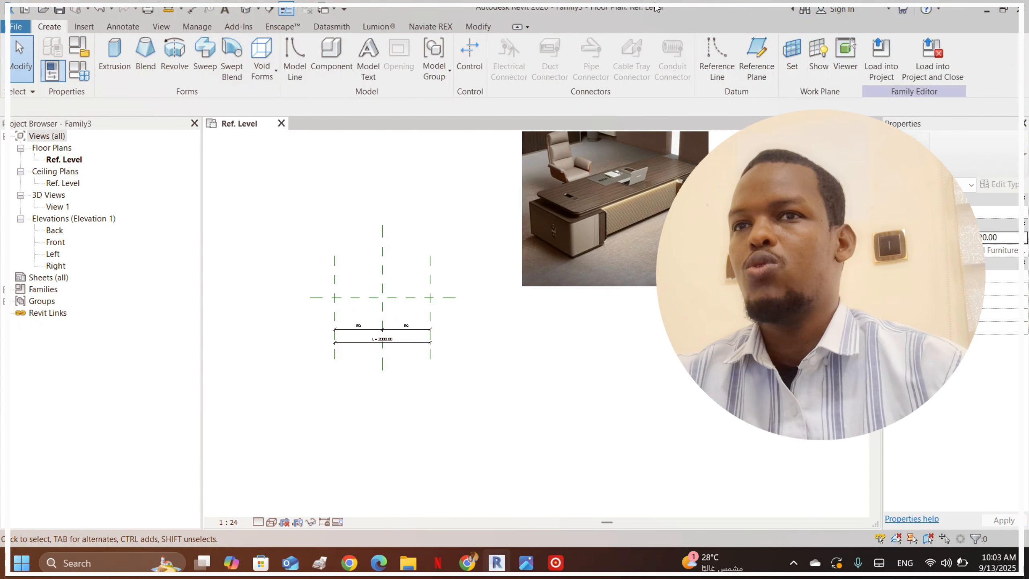
click(735, 68)
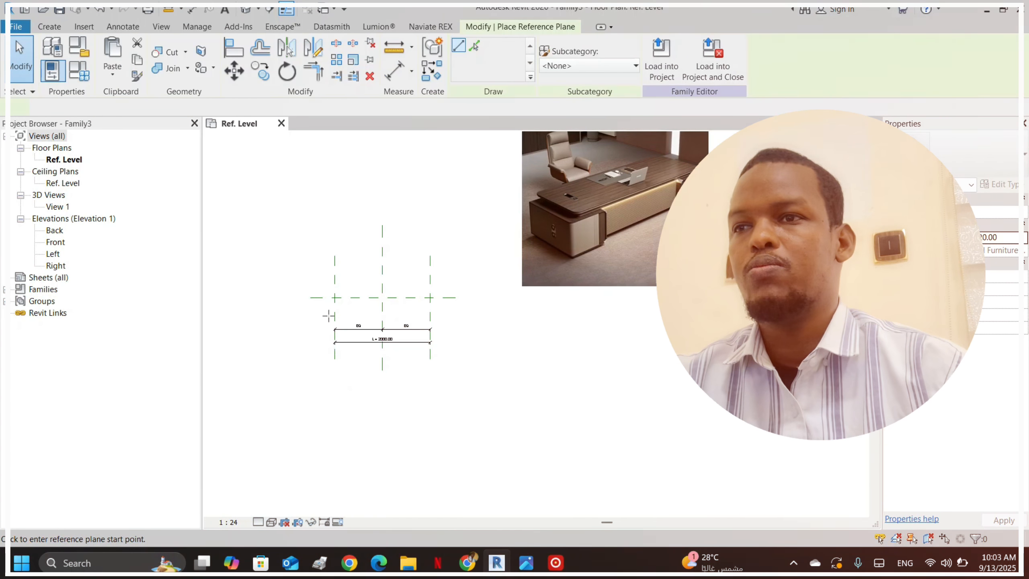
scroll(334, 321, up, 2)
click(278, 224)
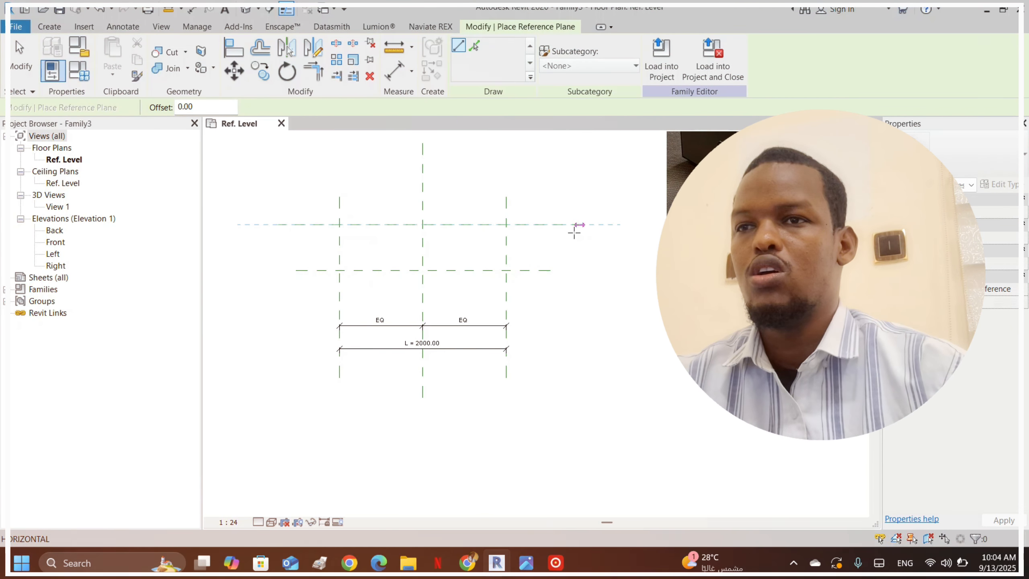
click(586, 224)
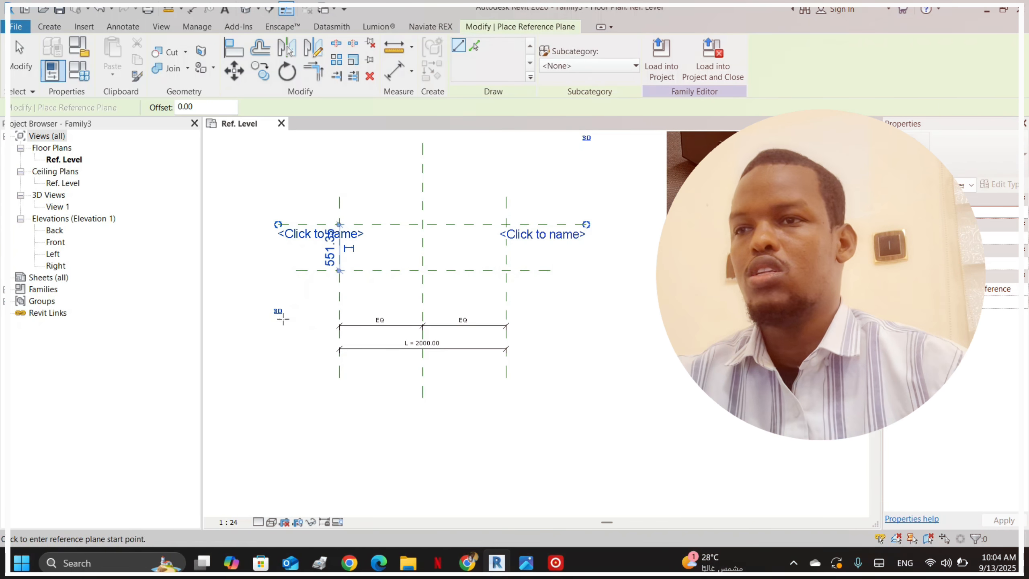
click(279, 316)
click(568, 316)
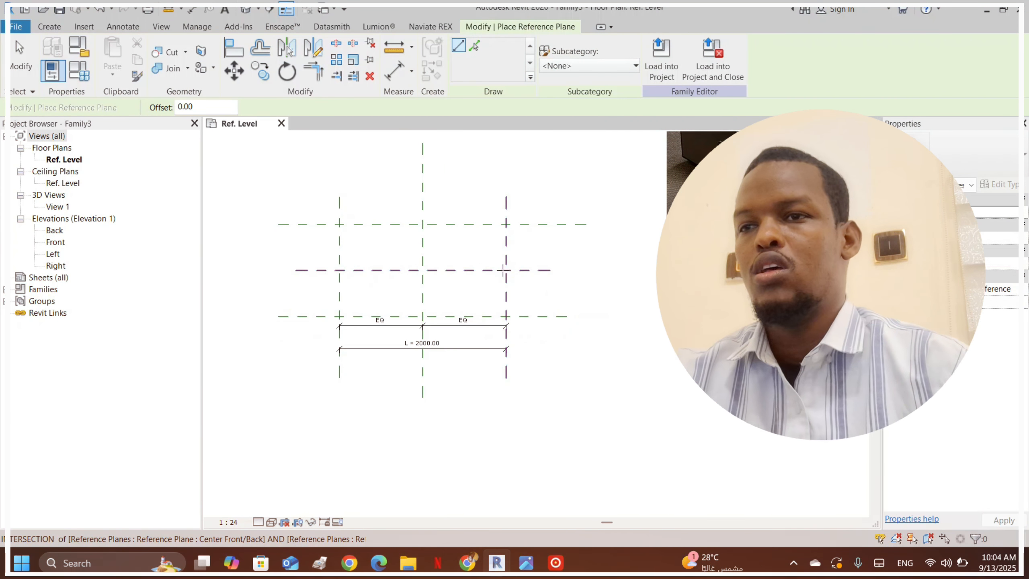
key(Escape)
- Move the lower horizontal reference plane up to 400 mm from the Center Front/Back plane and deselect it
scroll(515, 302, up, 2)
mouse_move(530, 323)
mouse_down()
mouse_move(529, 297)
mouse_move(528, 306)
mouse_up()
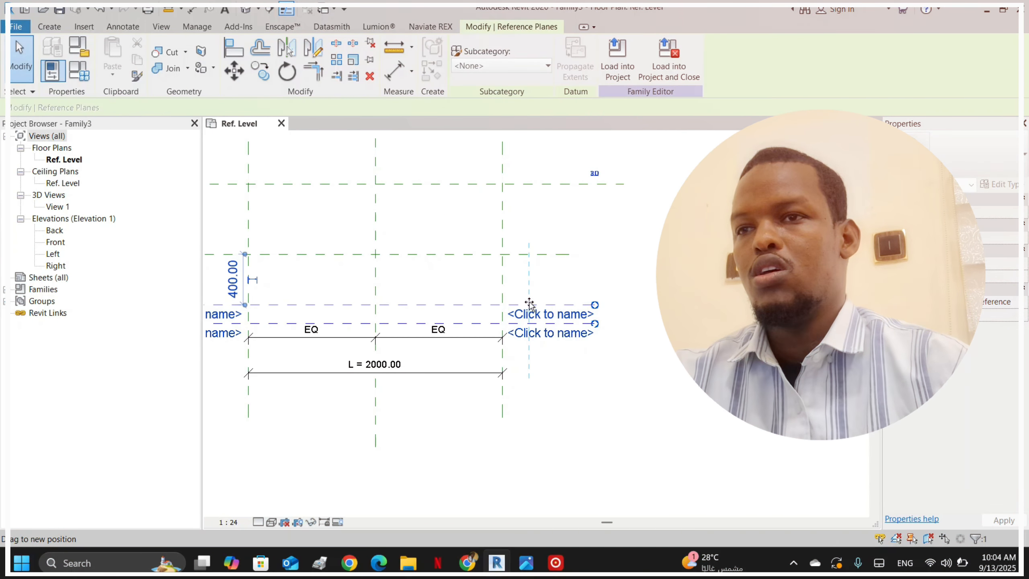
click(616, 271)
scroll(609, 286, down, 2)
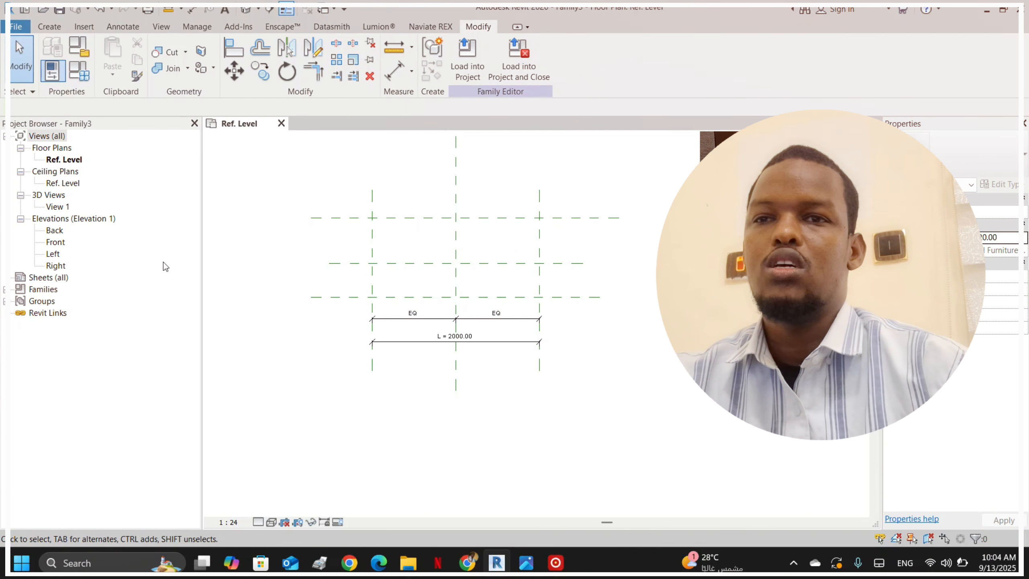
- Delete the horizontal reference plane below the Center Front/Back plane
click(555, 297)
key(Escape)
scroll(557, 226, up, 3)
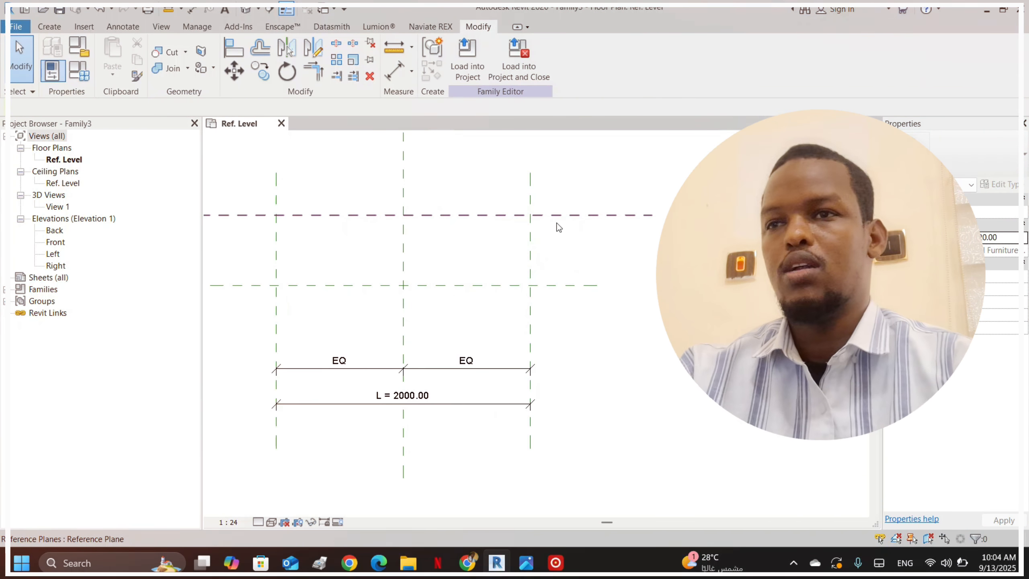
- Add an aligned dimension between the Center Front/Back plane and the horizontal reference plane above it
click(564, 286)
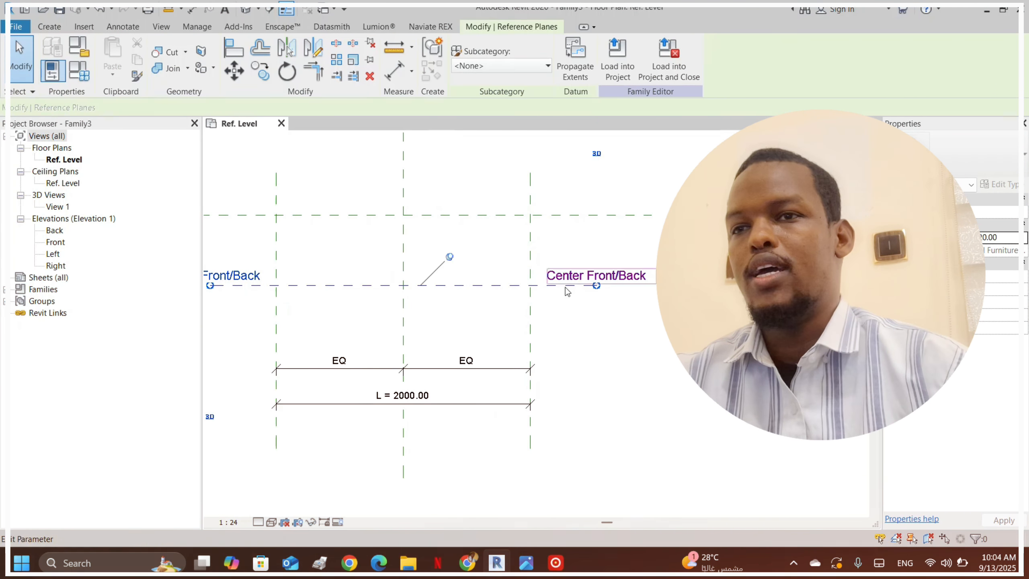
click(387, 73)
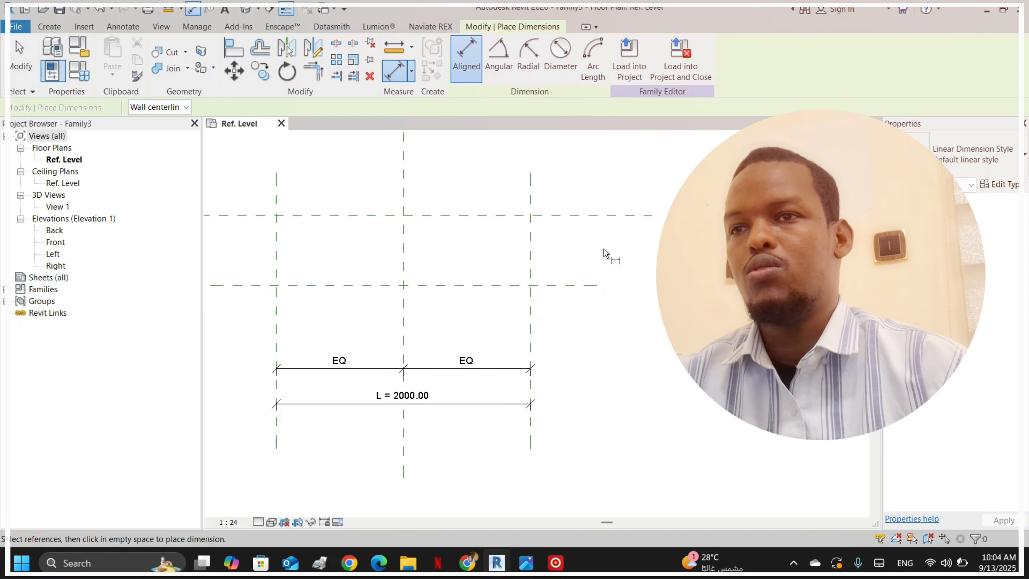
click(581, 219)
click(579, 286)
scroll(574, 229, up, 2)
click(573, 231)
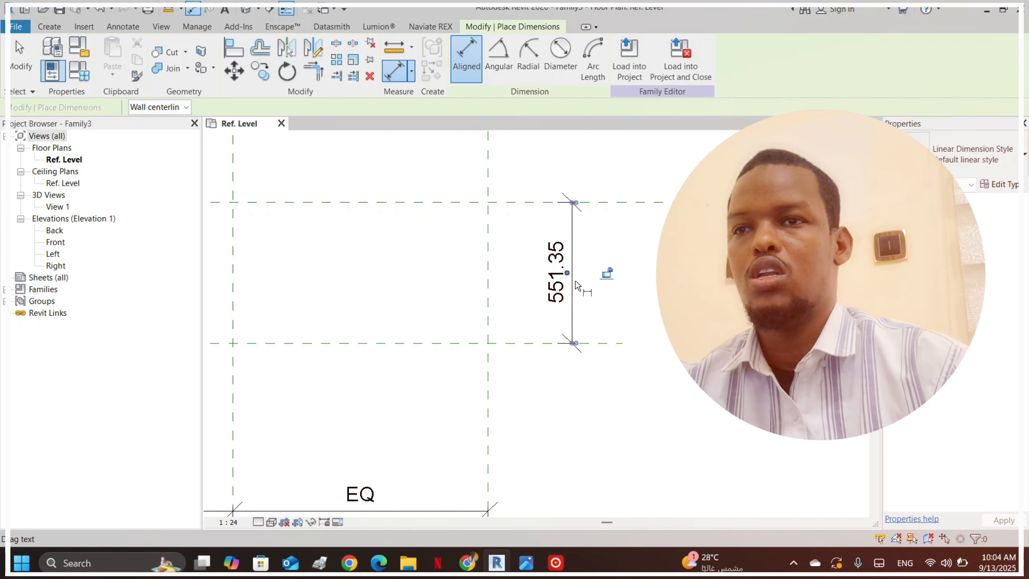
key(Escape)
key(Escape)
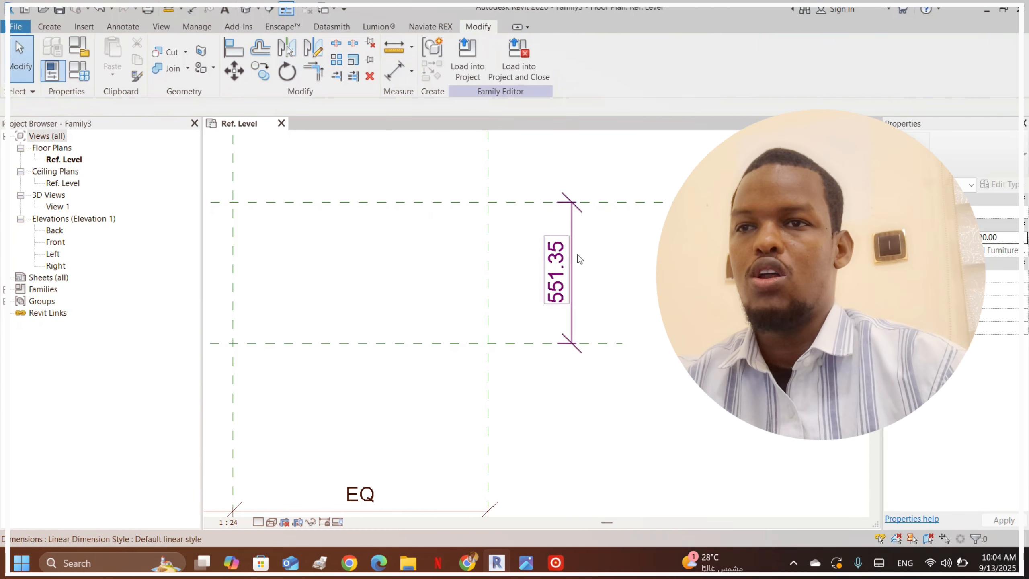
- Label the vertical dimension with a new family type parameter named w, grouped under Dimensions
click(574, 261)
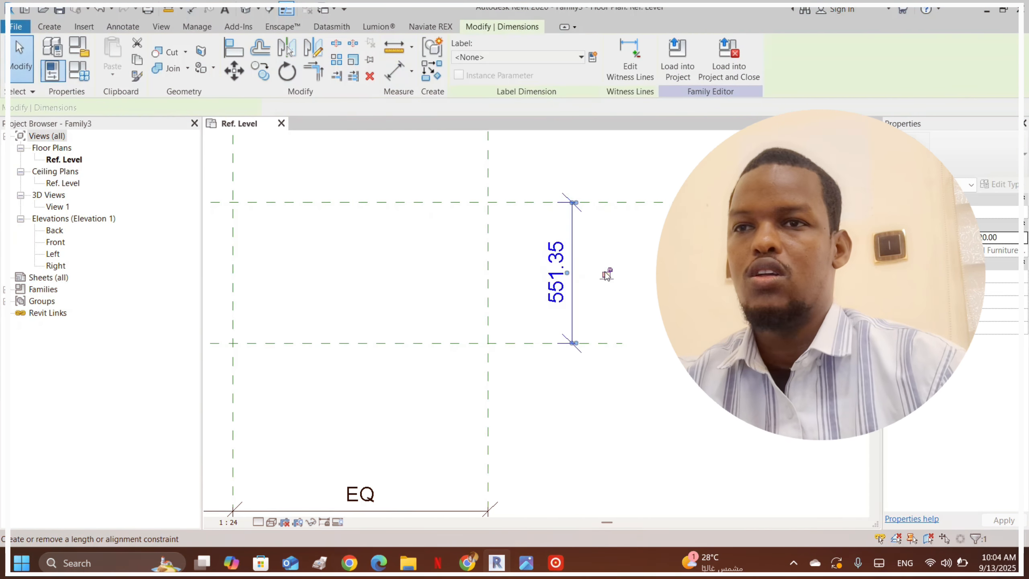
click(593, 57)
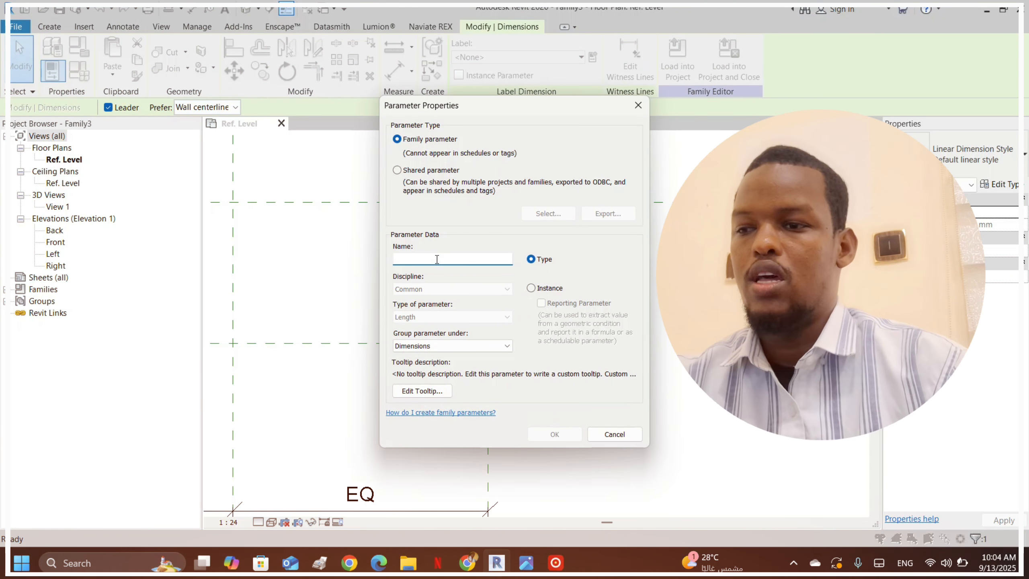
text(w)
click(555, 434)
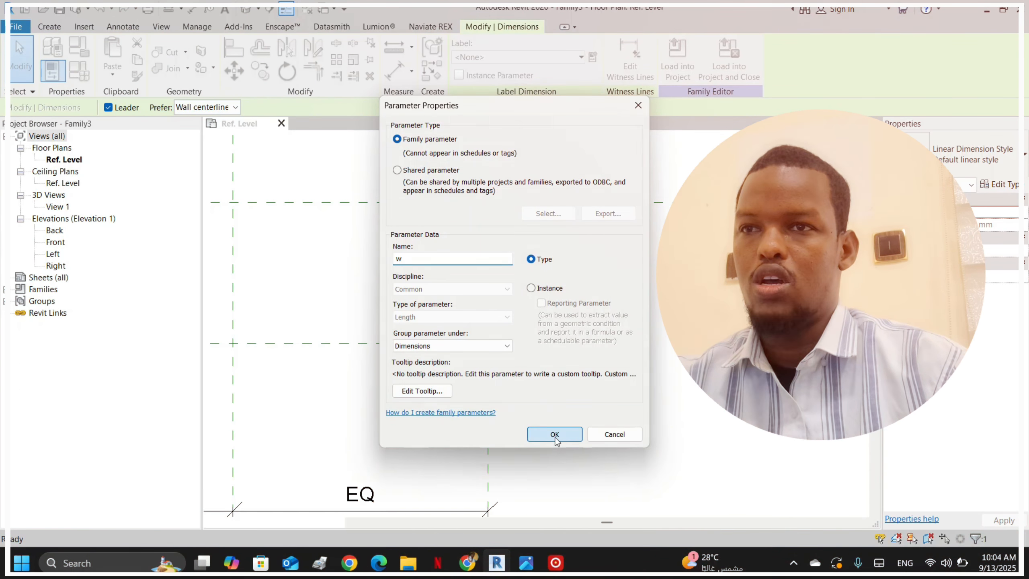
key(Escape)
scroll(403, 259, down, 3)
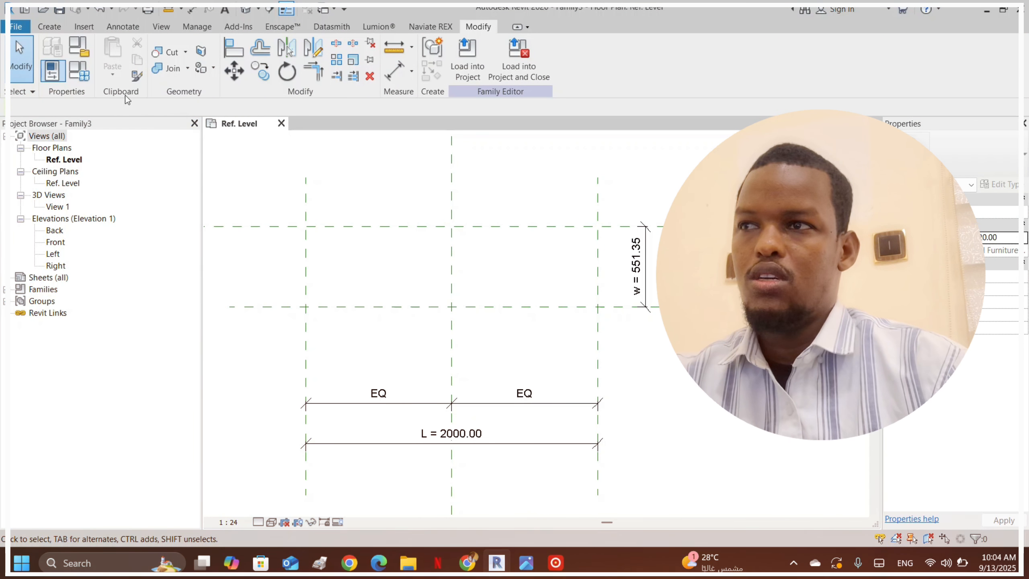
- Set the w parameter to 600 mm in the family types
click(85, 78)
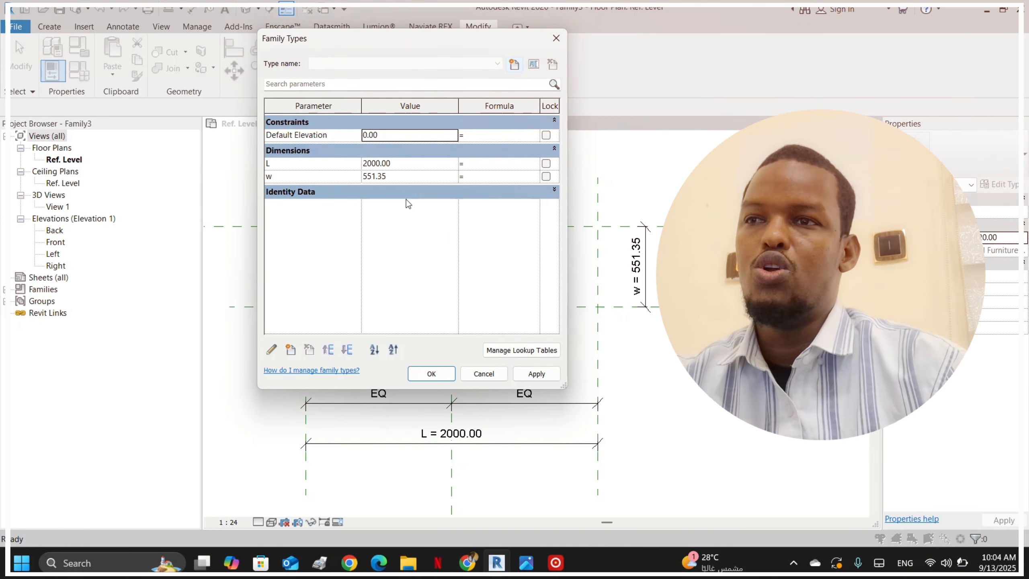
click(407, 175)
text(6)
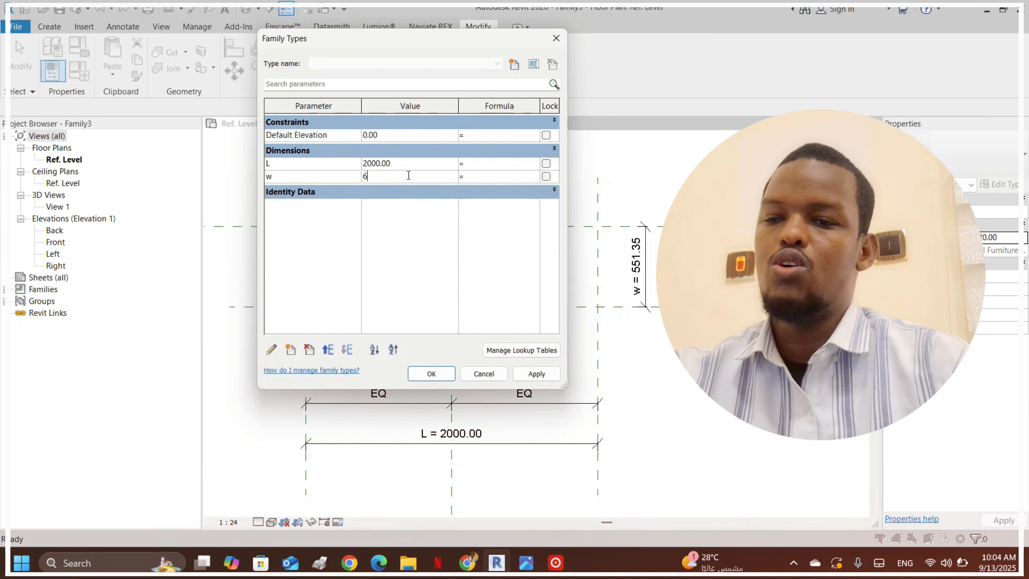
text(00m)
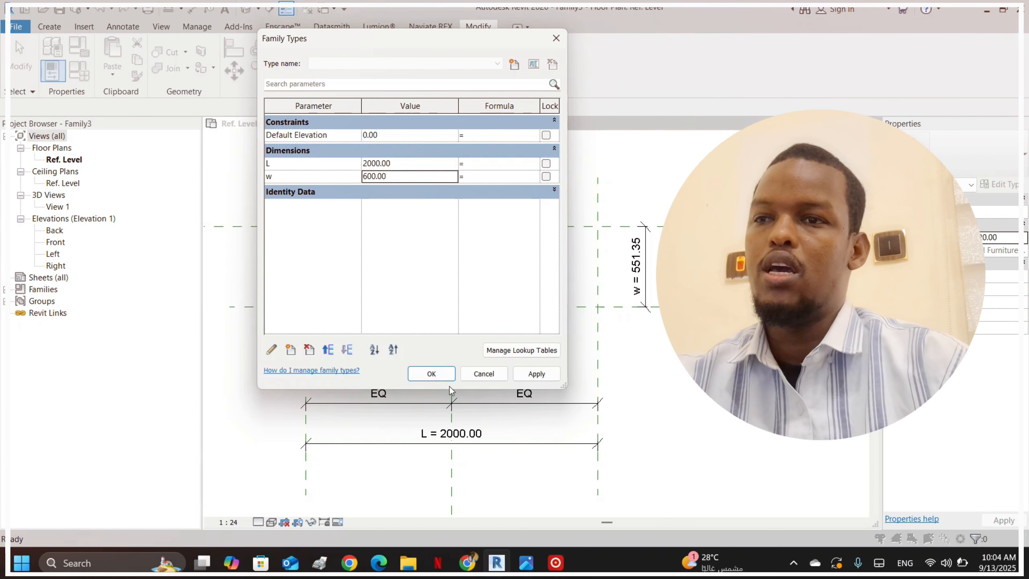
click(431, 373)
- Examine the resized reference plane layout and the base of the desk in the reference image
scroll(583, 304, down, 3)
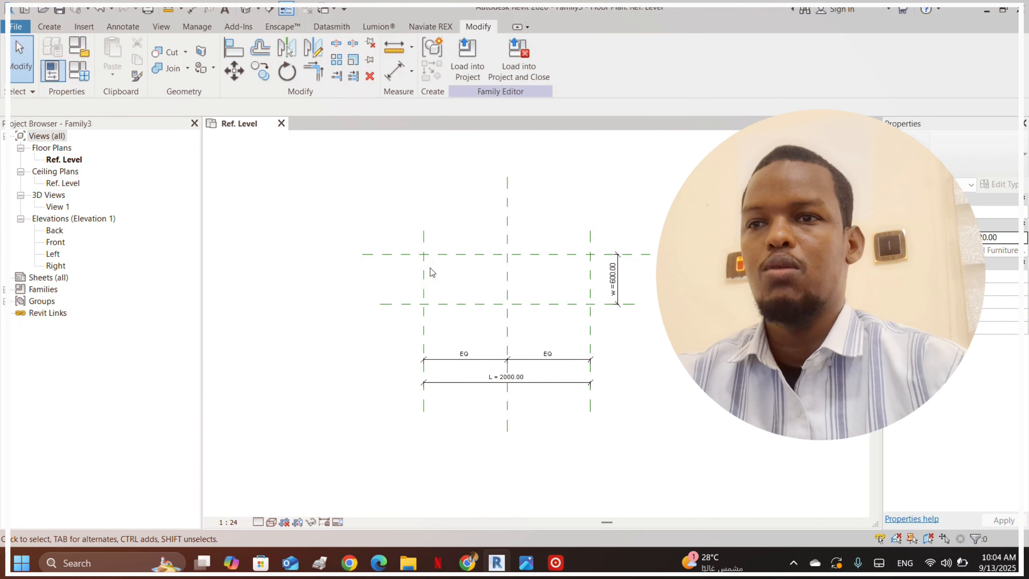
scroll(544, 282, up, 3)
scroll(320, 328, down, 4)
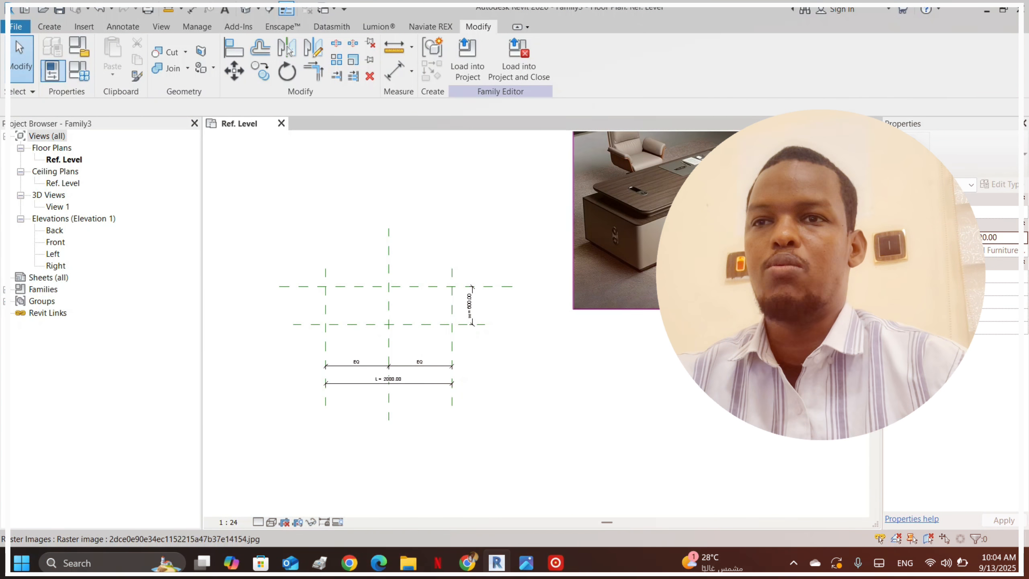
scroll(634, 222, up, 5)
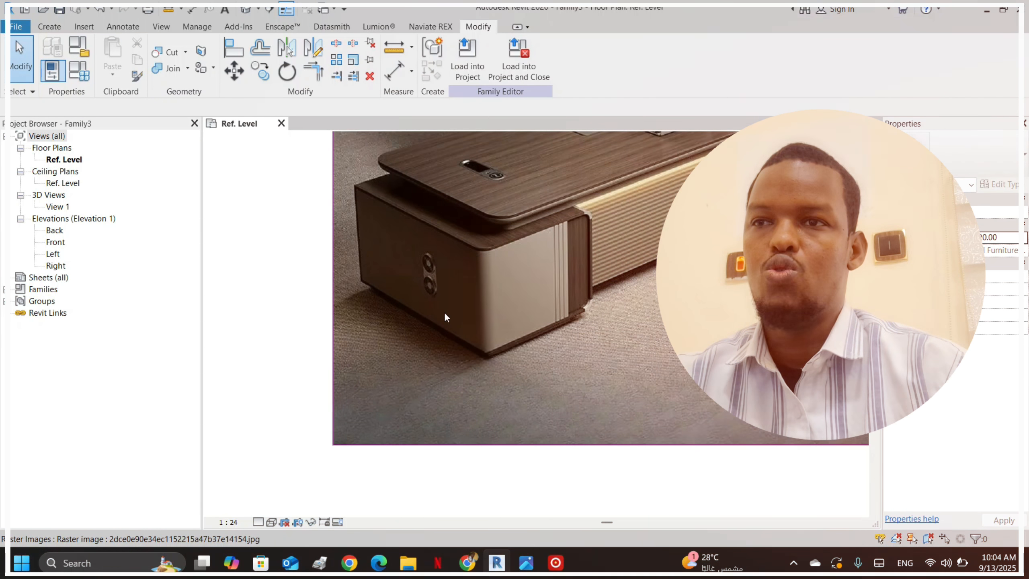
scroll(445, 316, down, 3)
scroll(593, 289, down, 3)
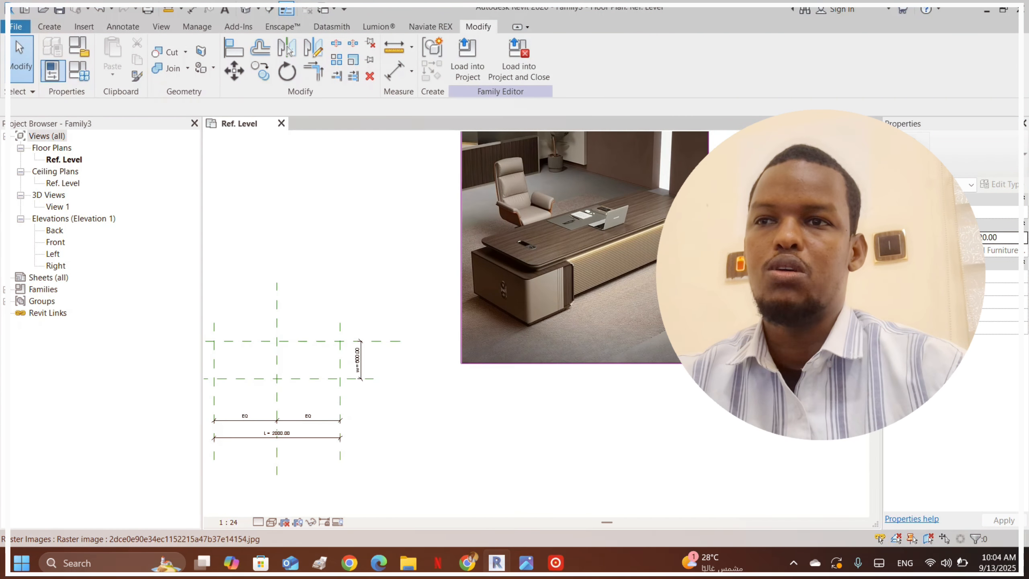
scroll(729, 243, down, 2)
scroll(312, 345, up, 2)
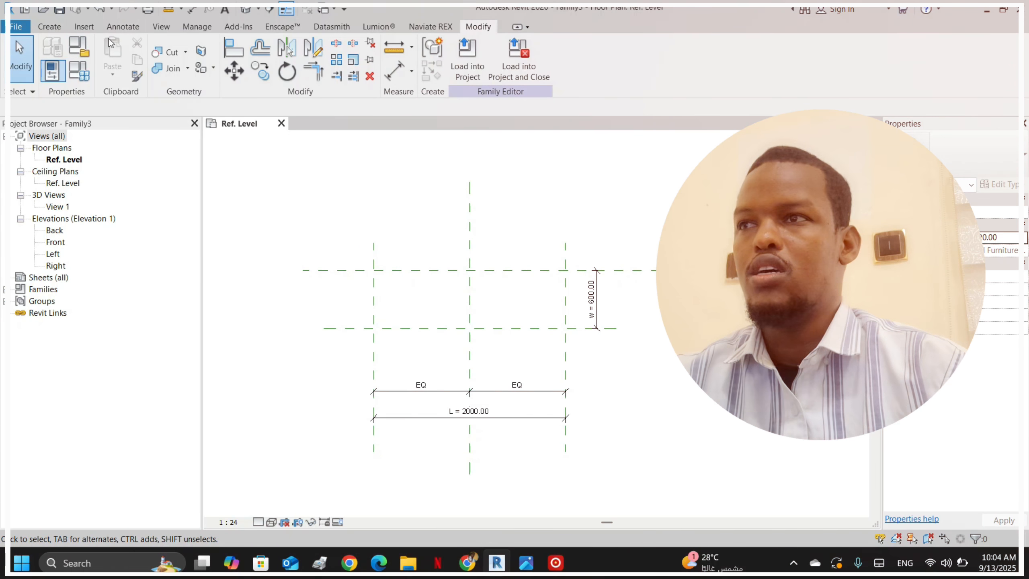
- Start an extrusion and sketch a 2000 by 600 mm rectangle between the outer intersections of the reference planes
click(48, 28)
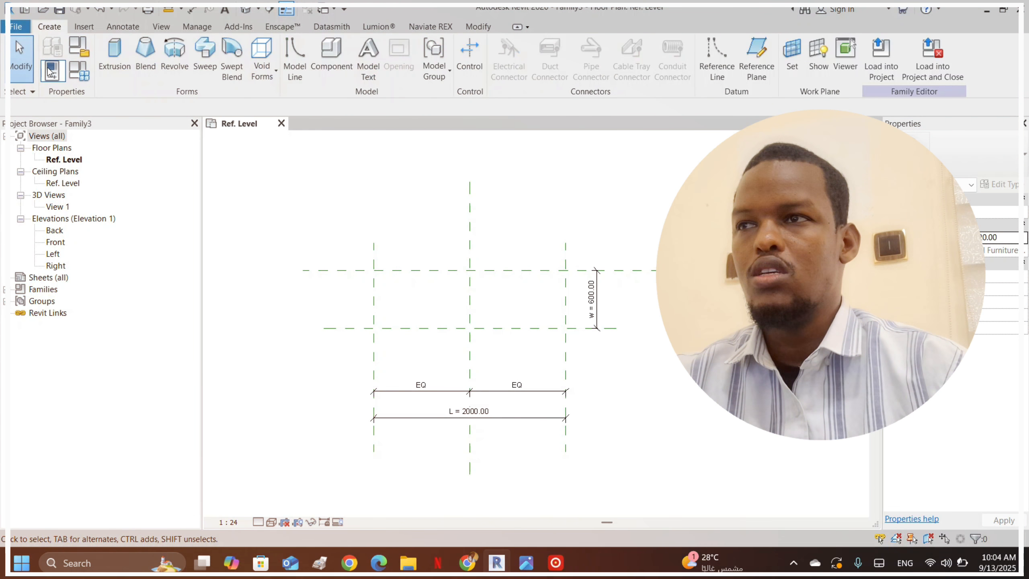
click(115, 52)
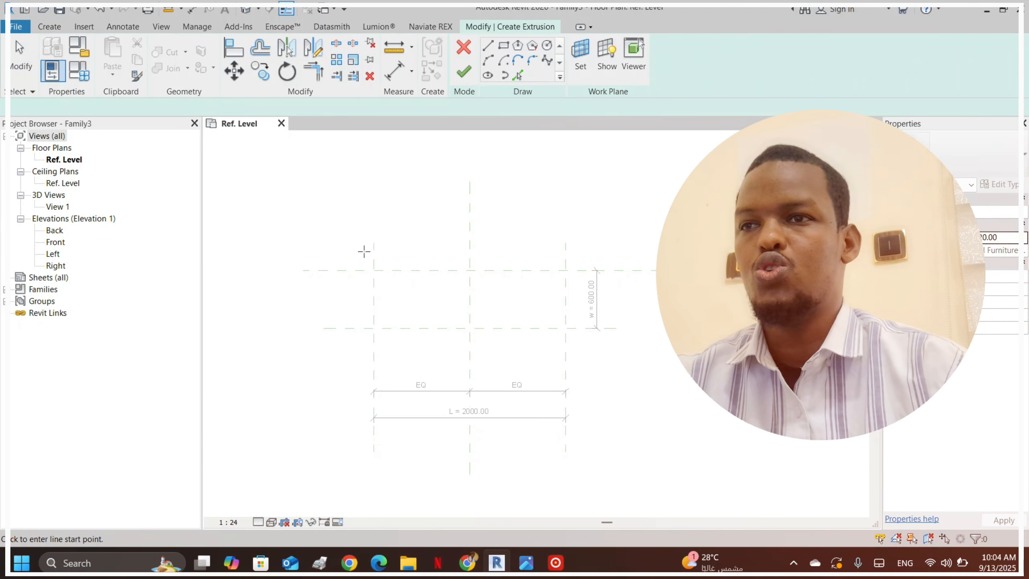
click(503, 47)
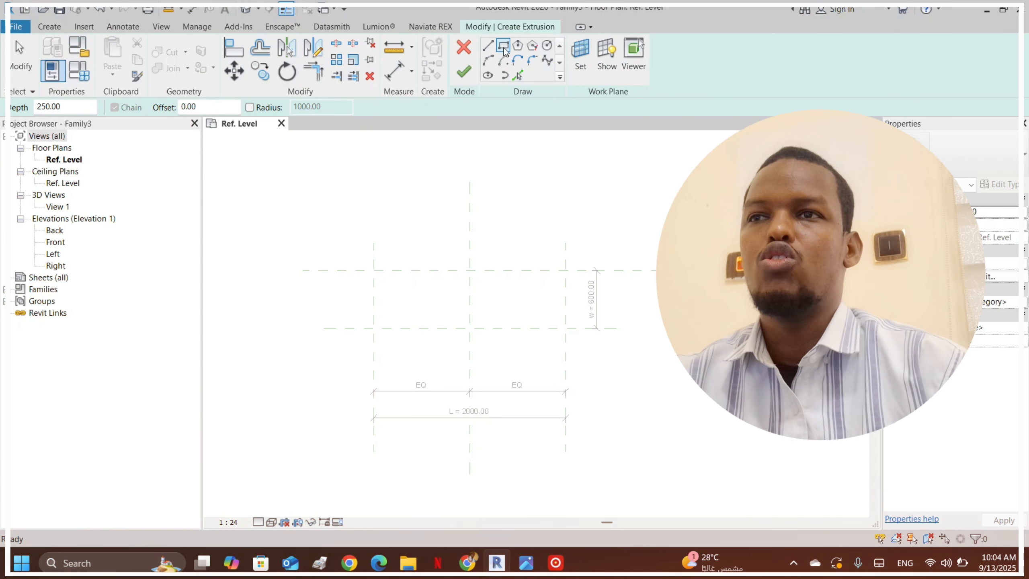
click(374, 270)
scroll(477, 306, up, 3)
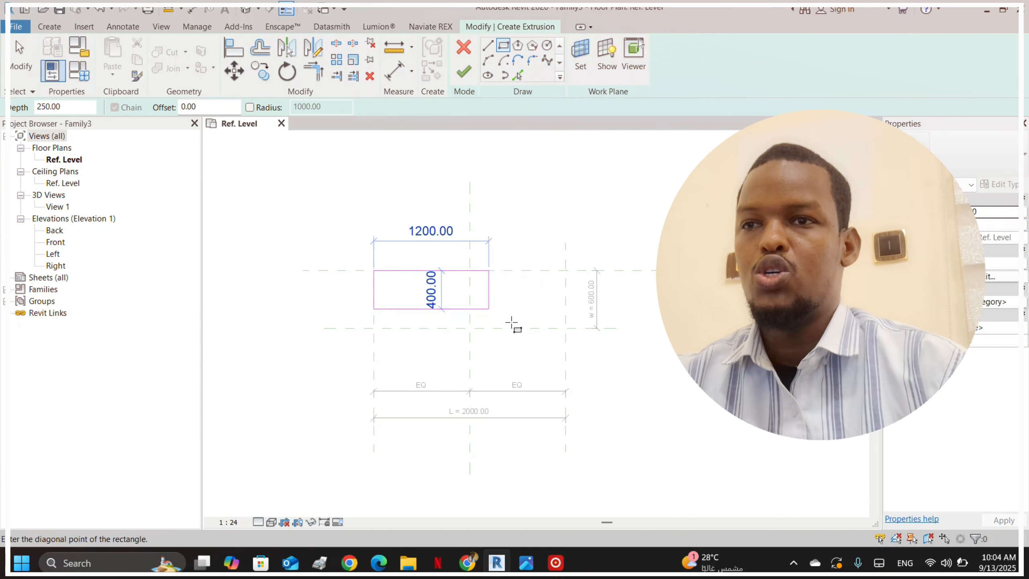
click(570, 326)
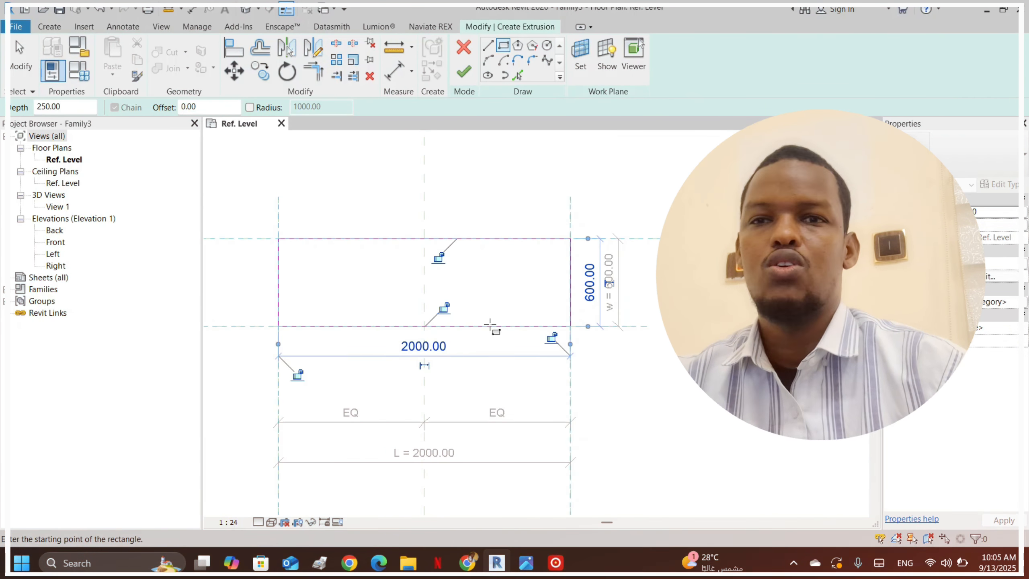
- Lock all four edges of the rectangle to their reference planes
scroll(624, 234, down, 2)
scroll(567, 312, up, 2)
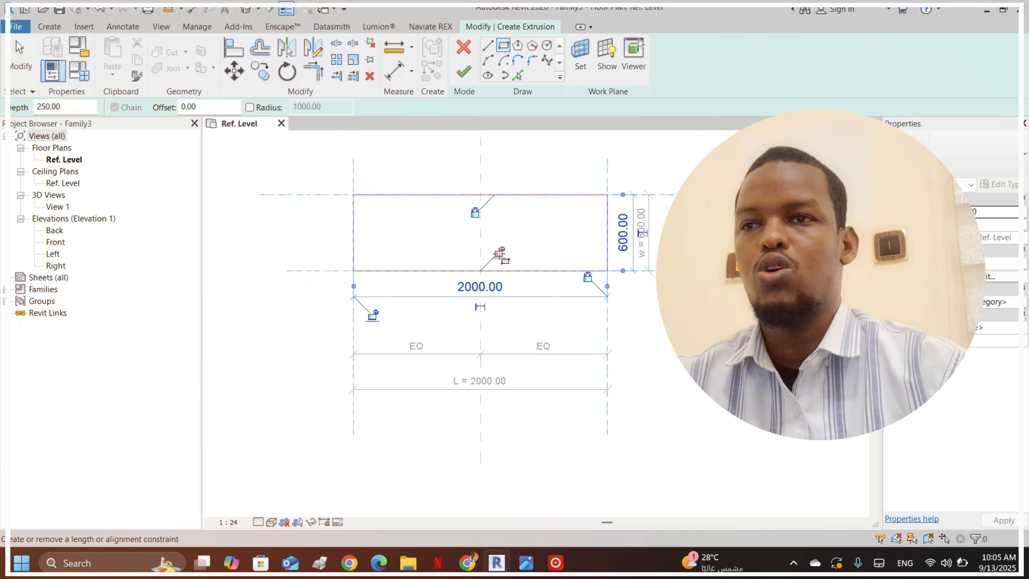
click(499, 250)
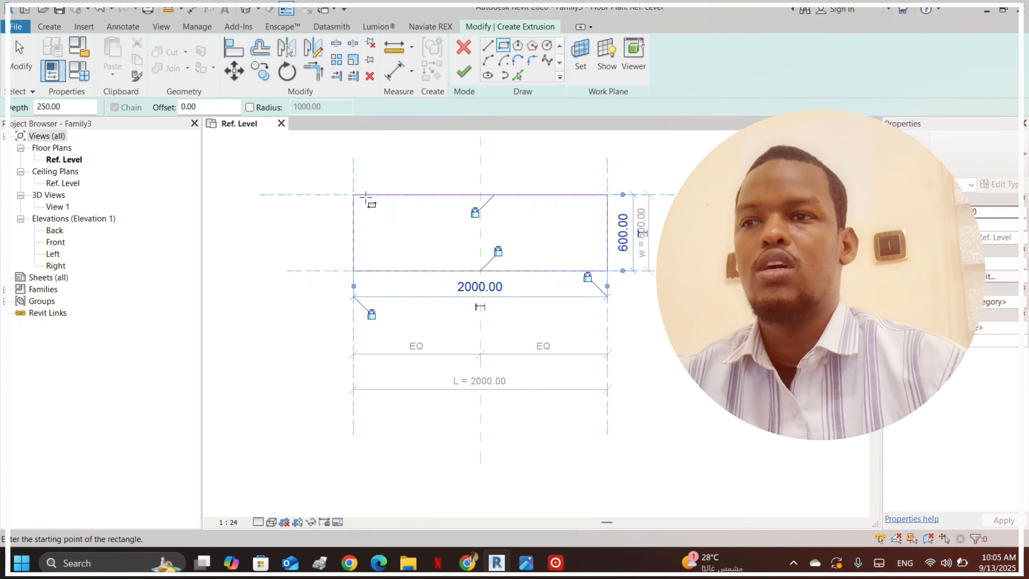
click(402, 156)
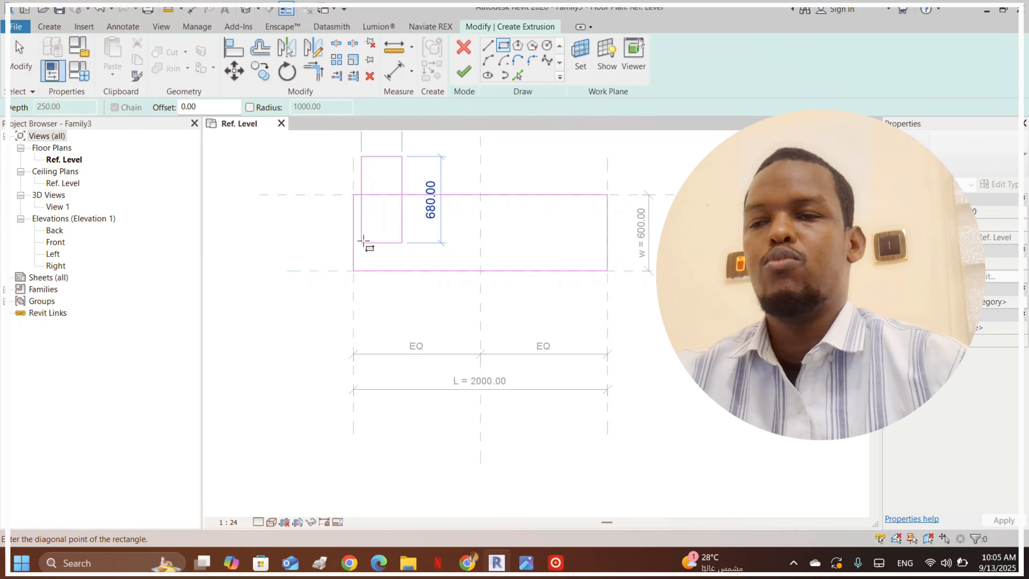
key(Escape)
key(Escape)
- Switch the extrusion sketch to the Line tool and set its offset to 700 mm
scroll(364, 280, down, 3)
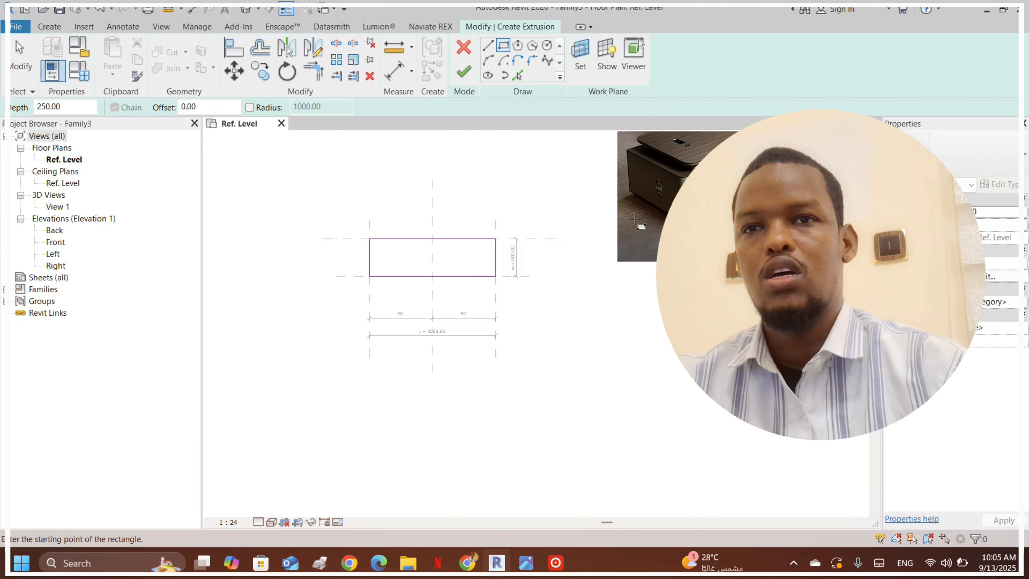
scroll(415, 238, up, 2)
scroll(239, 280, up, 3)
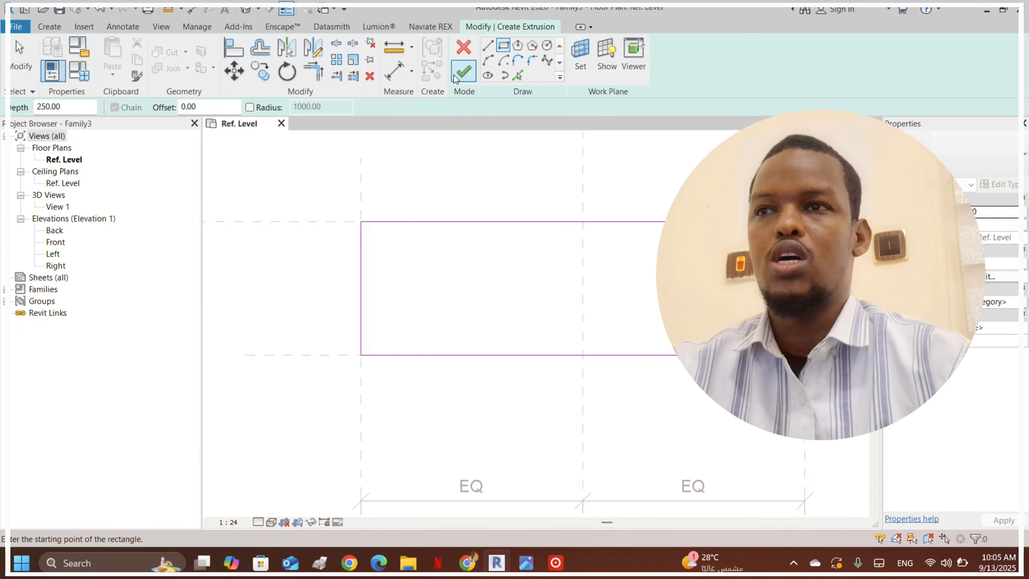
scroll(539, 241, down, 4)
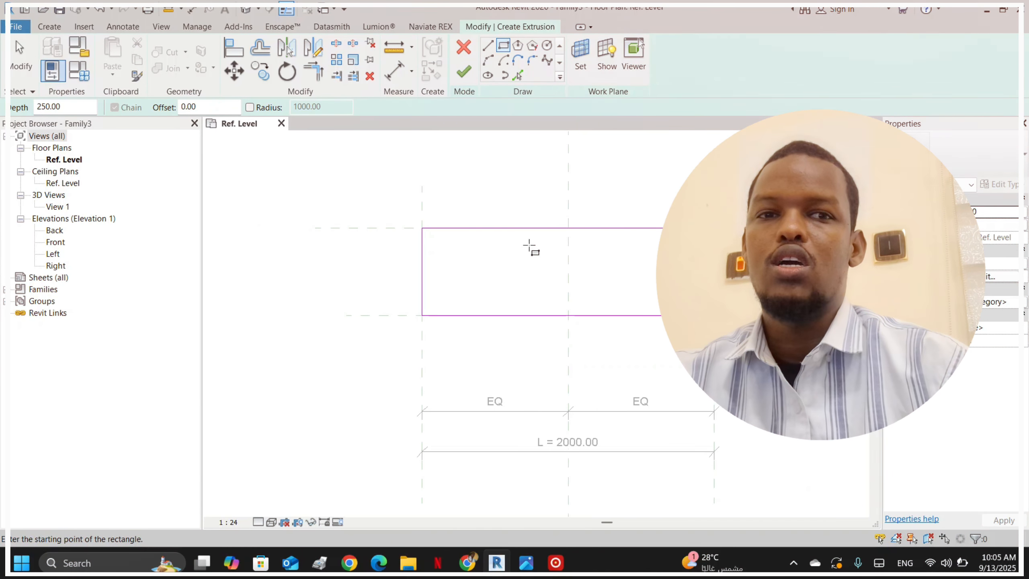
scroll(419, 247, up, 2)
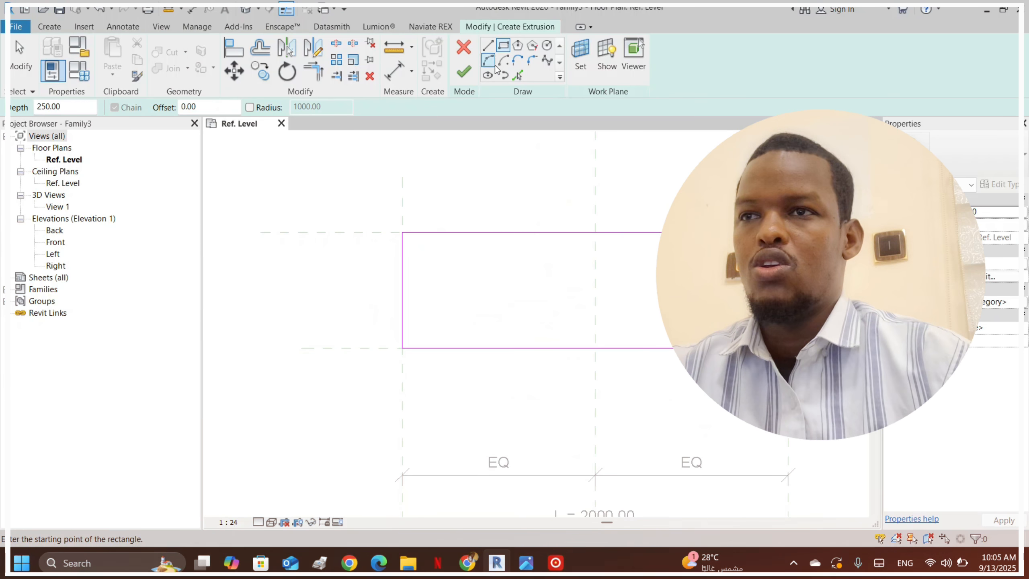
click(488, 45)
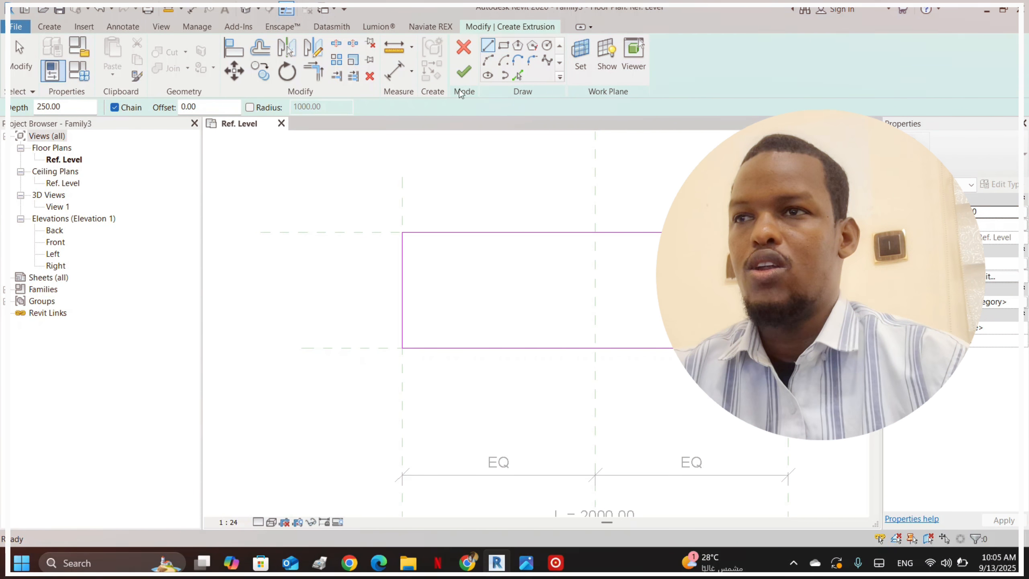
drag(212, 105, 146, 102)
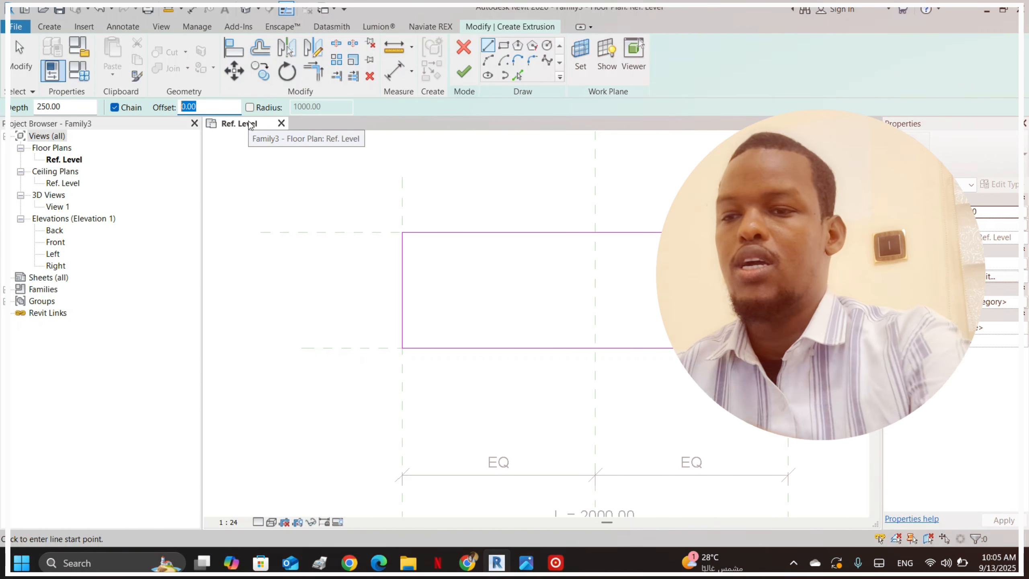
text(00m)
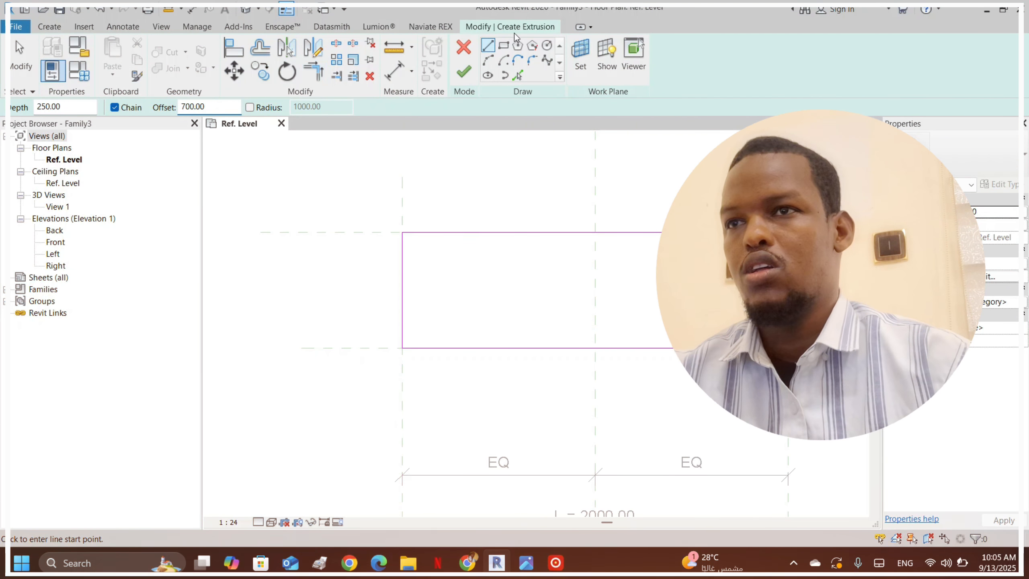
- Offset copies of the rectangle's two short edges inward by 600 mm
click(249, 54)
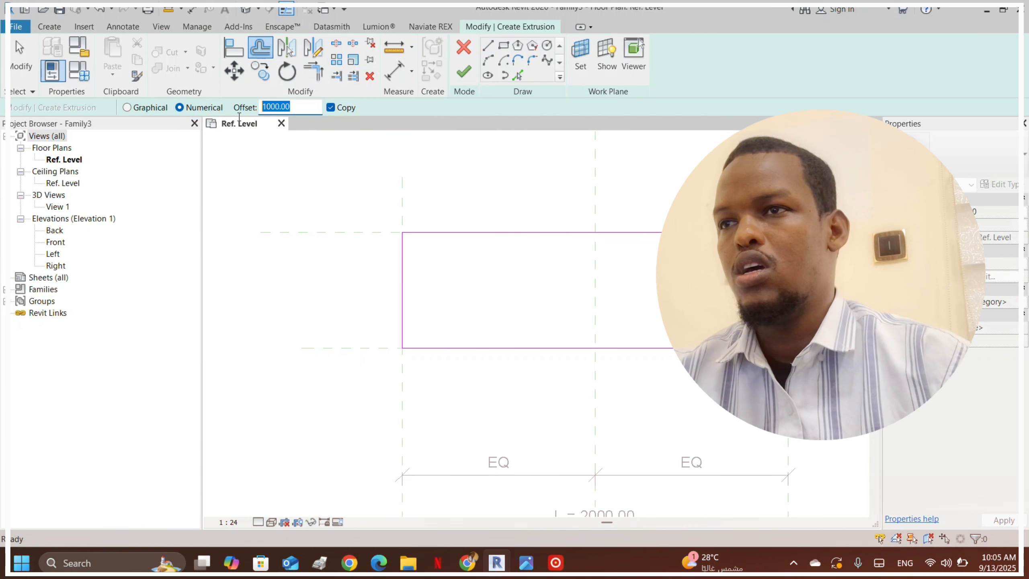
text(3)
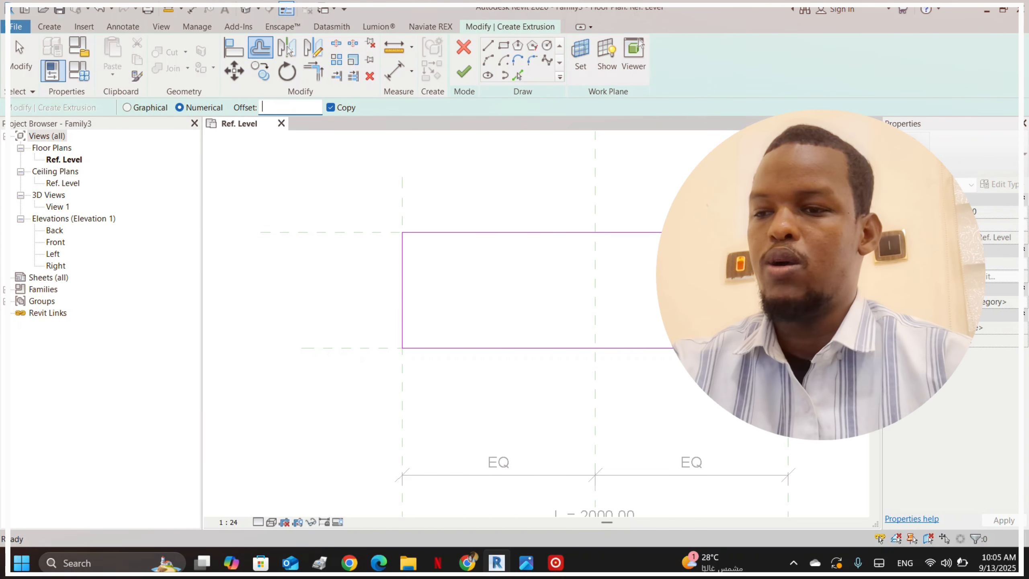
text(600)
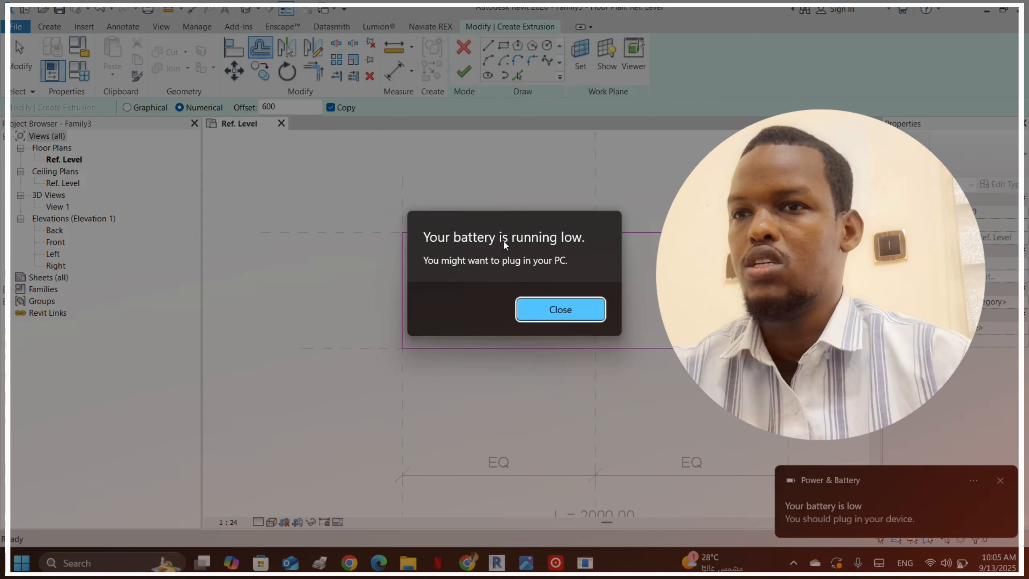
click(539, 310)
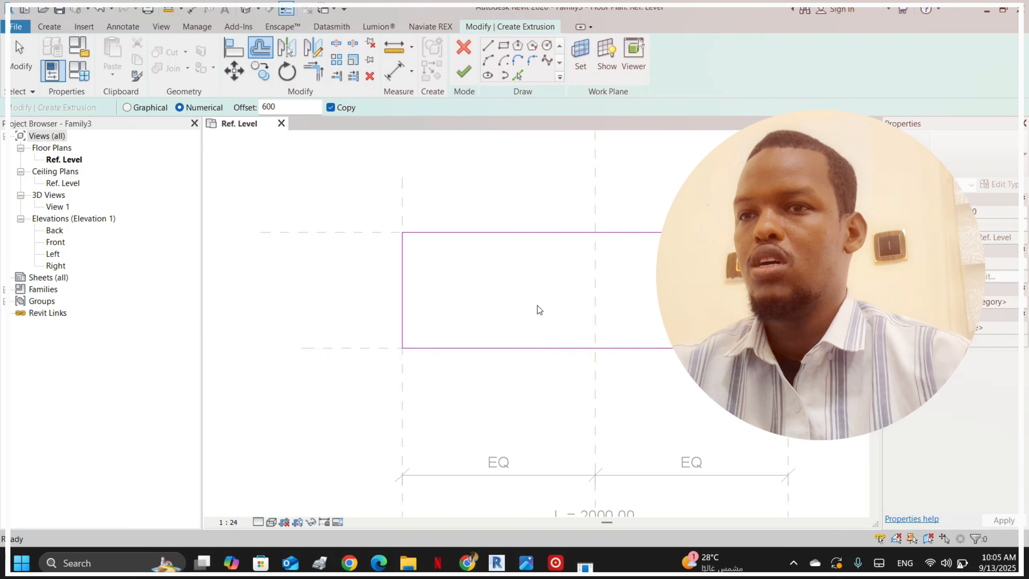
click(410, 269)
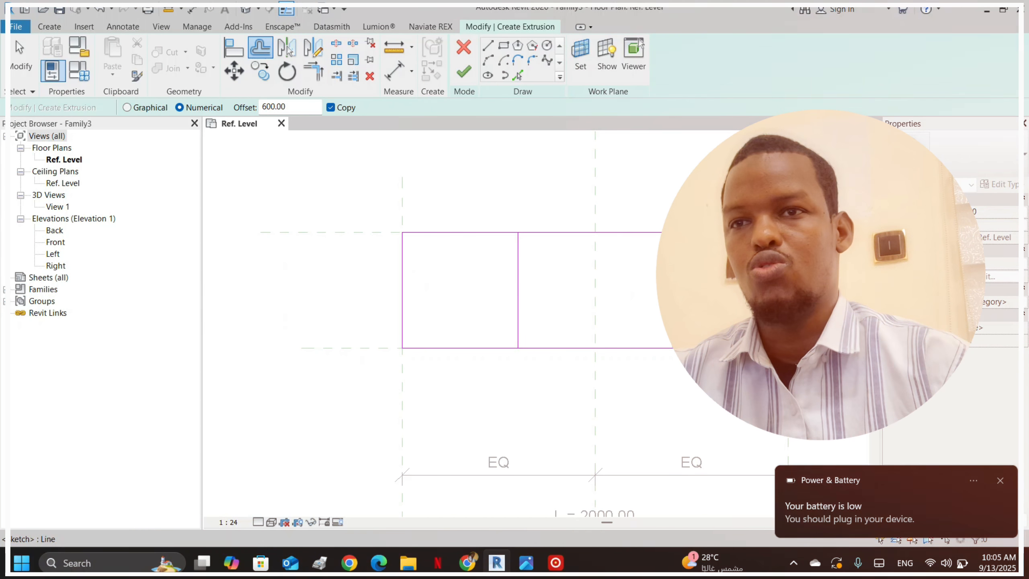
scroll(582, 212, down, 2)
scroll(648, 206, up, 2)
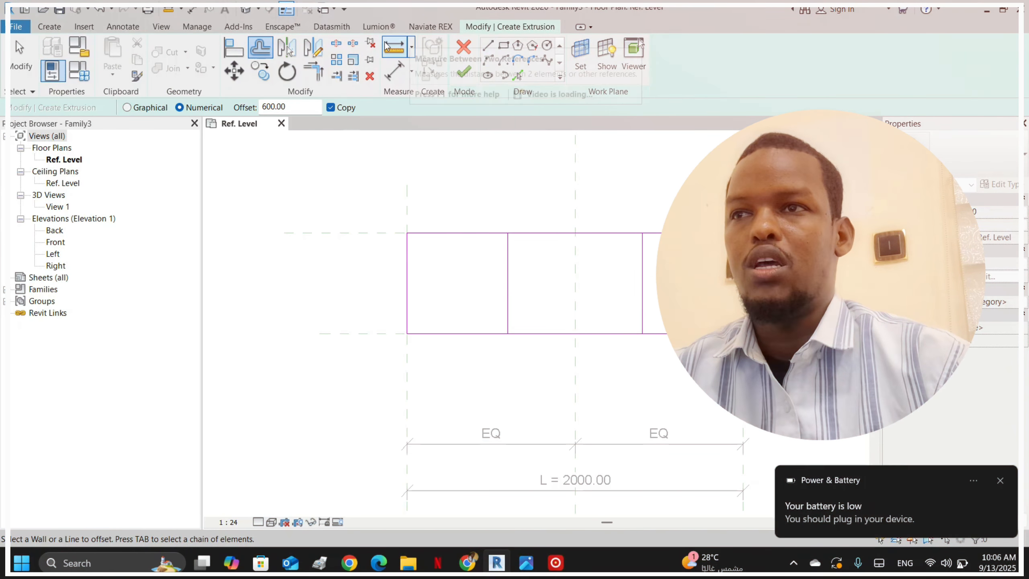
- Split the rectangle's two long edges between the offset lines and trim the sketch into two separate closed squares
click(370, 43)
click(535, 234)
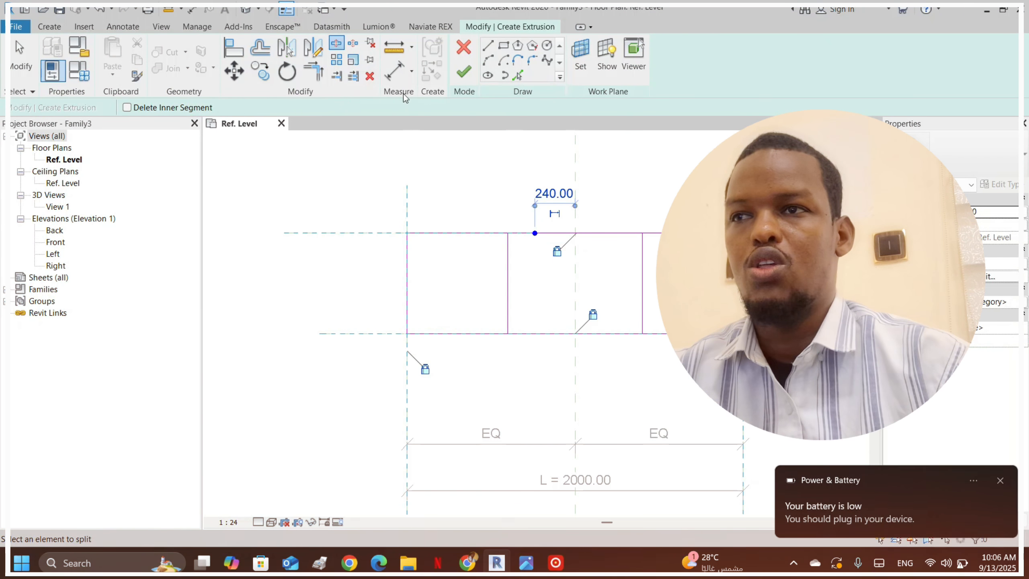
click(542, 333)
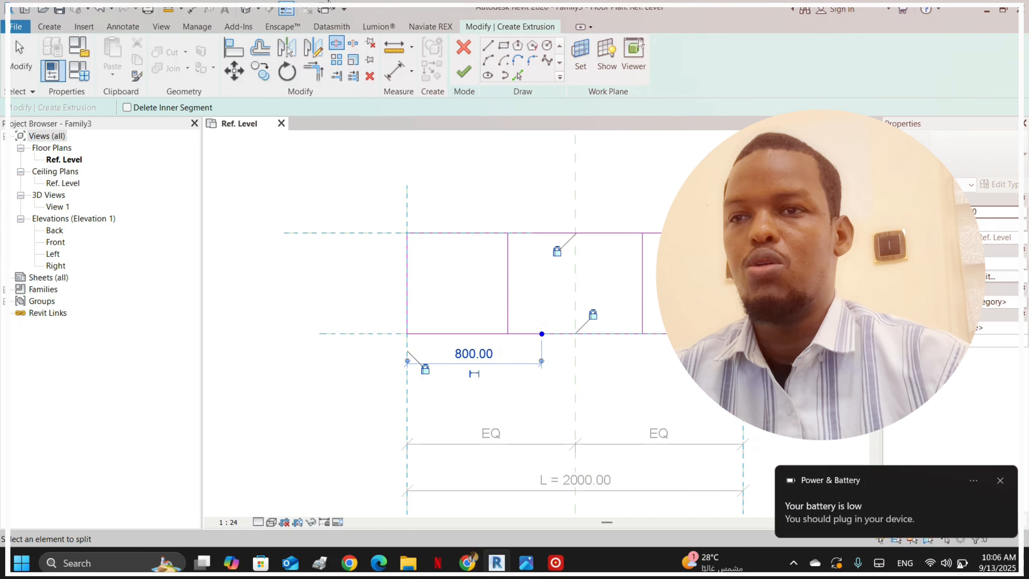
click(313, 70)
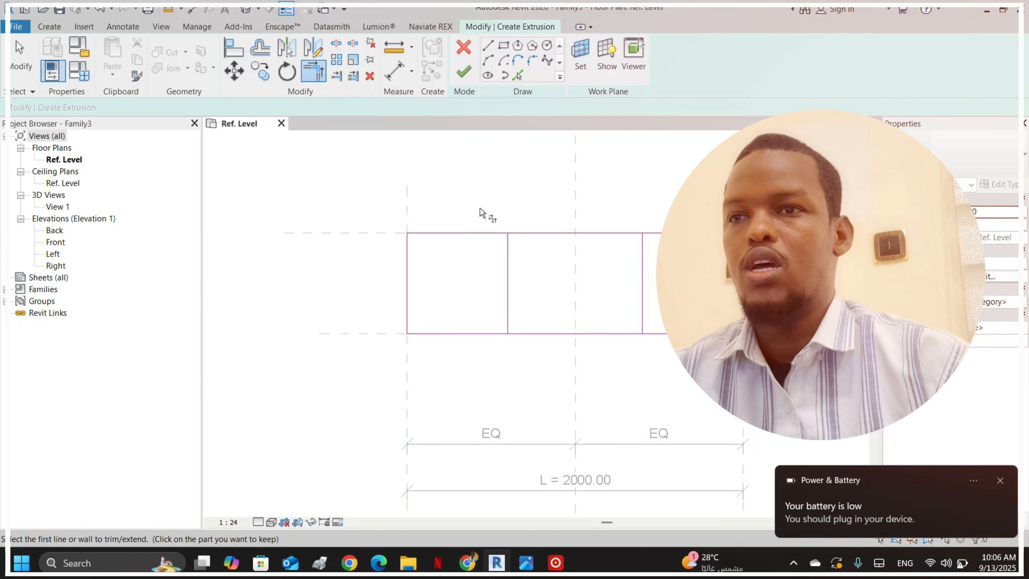
click(505, 260)
click(657, 234)
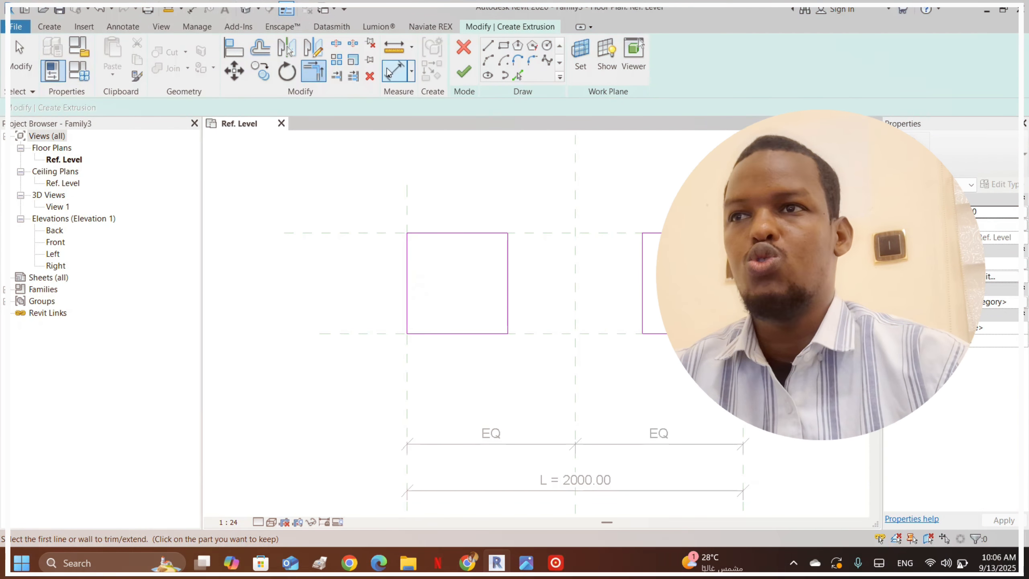
- Place an aligned dimension across the width of the left square, above its upper edge
click(409, 254)
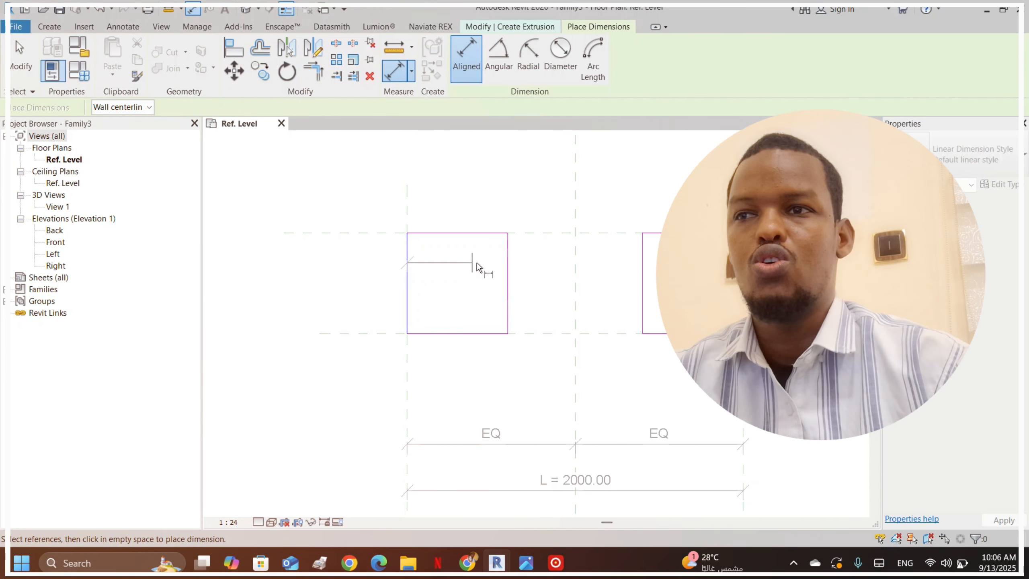
click(506, 261)
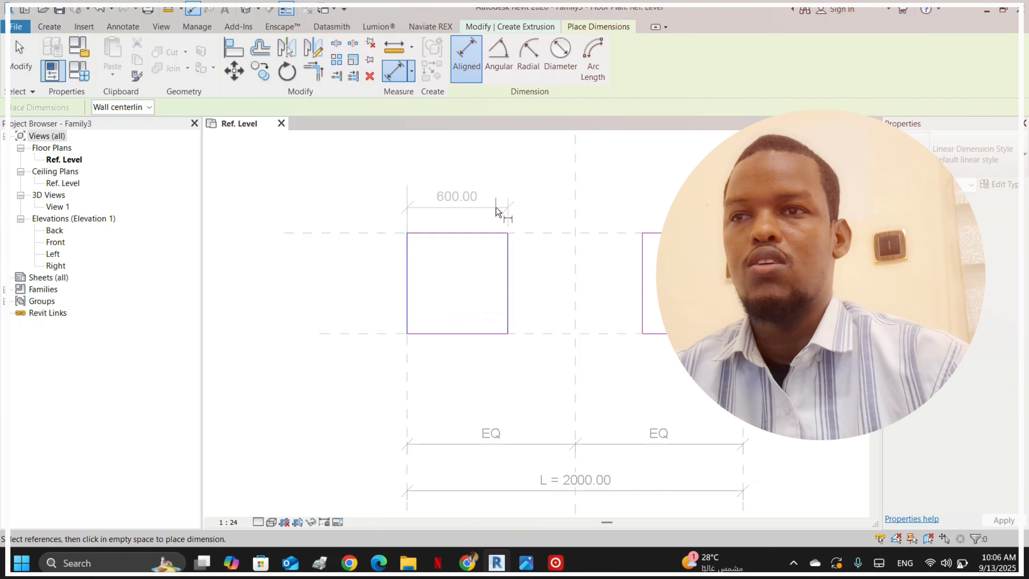
click(497, 212)
scroll(495, 219, up, 2)
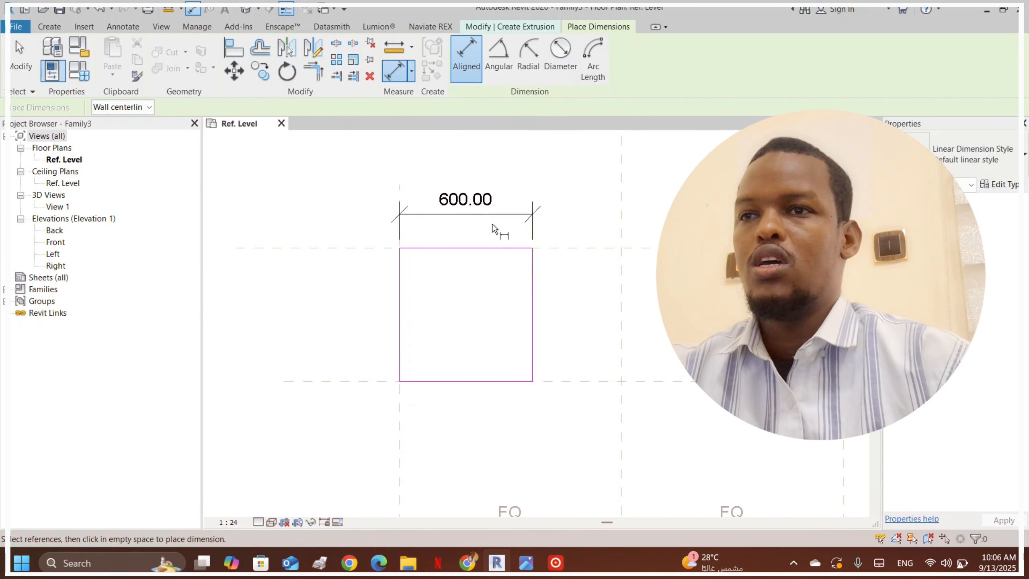
key(Escape)
- Label the left square's width dimension with a new family type parameter named w1
click(485, 213)
click(593, 58)
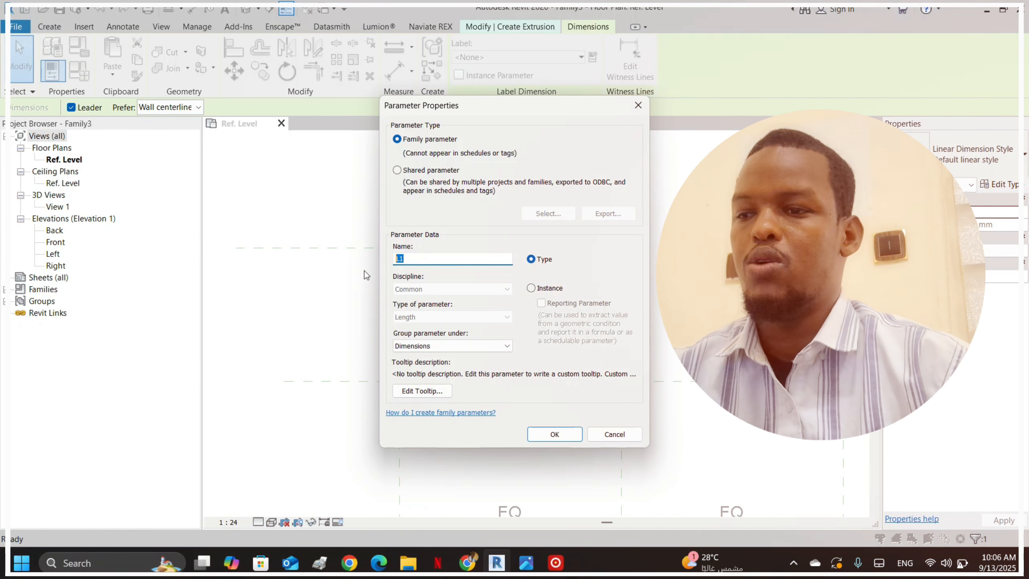
text(w)
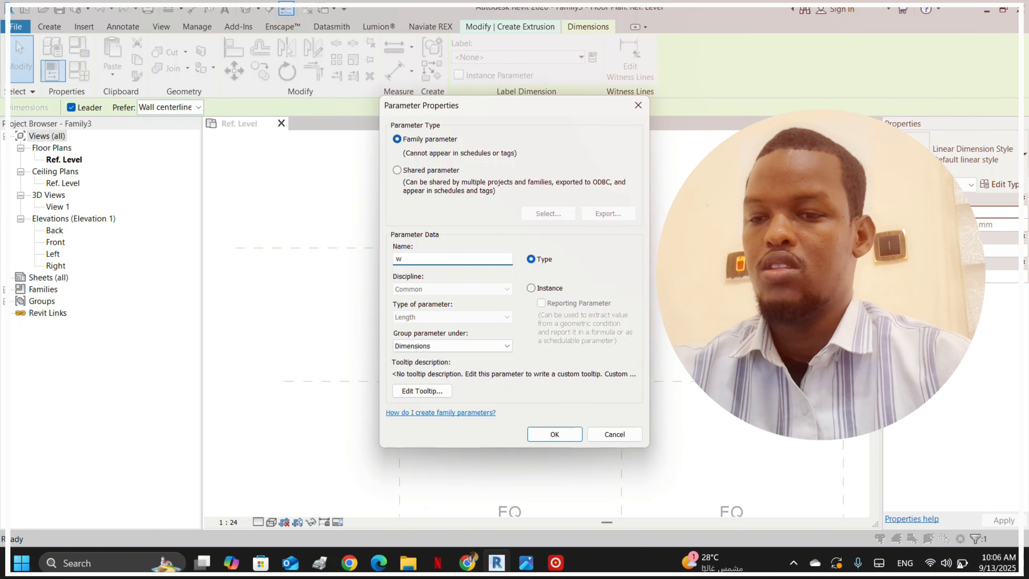
text(1)
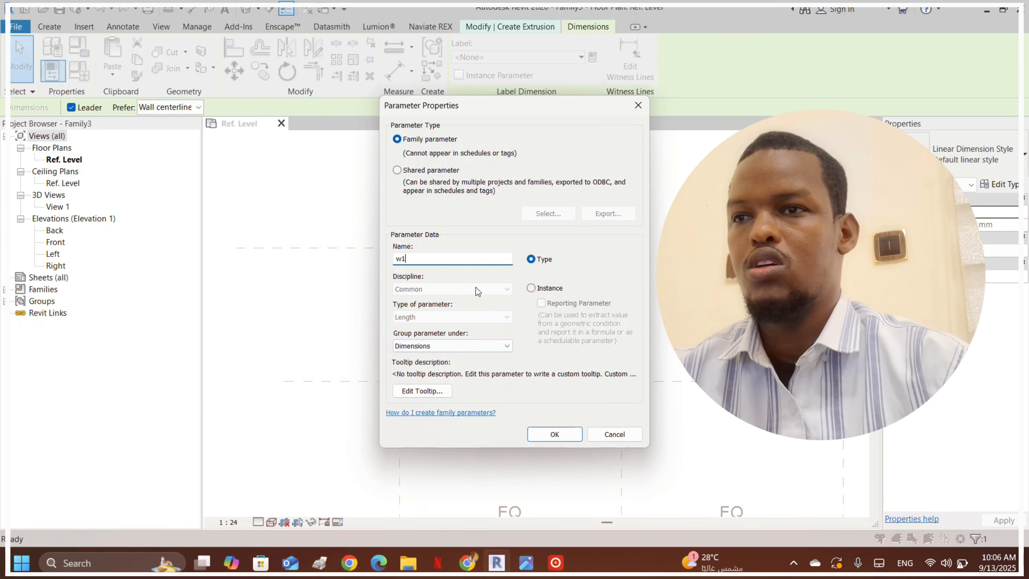
click(561, 433)
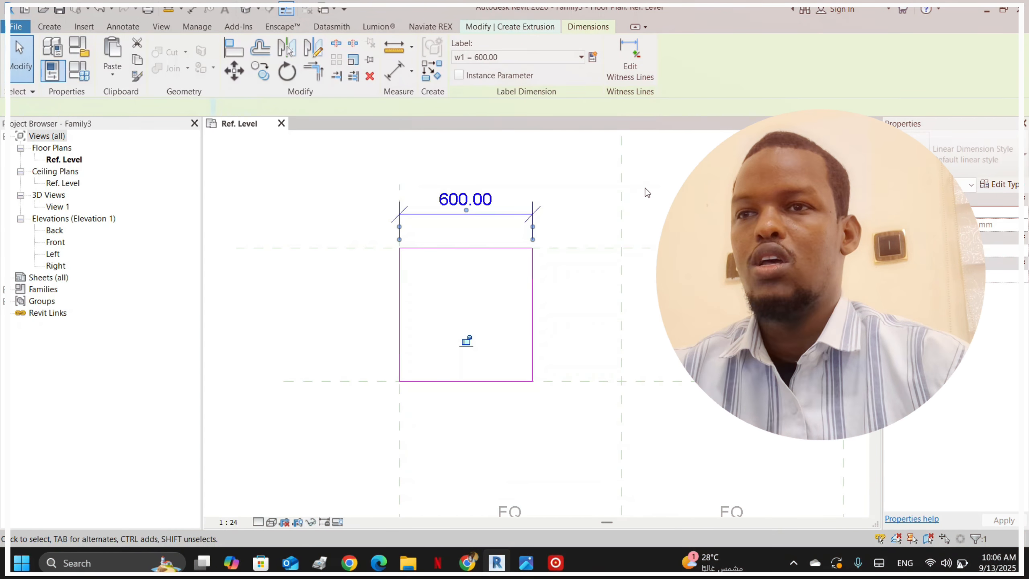
- Place an aligned dimension across the width of the right square, above its upper edge
scroll(647, 192, down, 4)
click(633, 198)
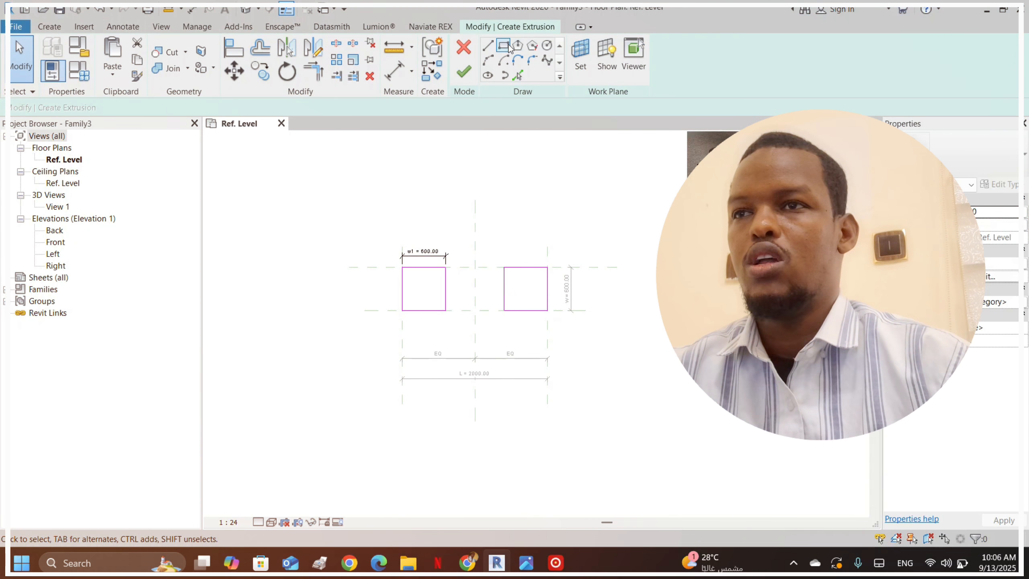
click(389, 76)
scroll(489, 254, up, 2)
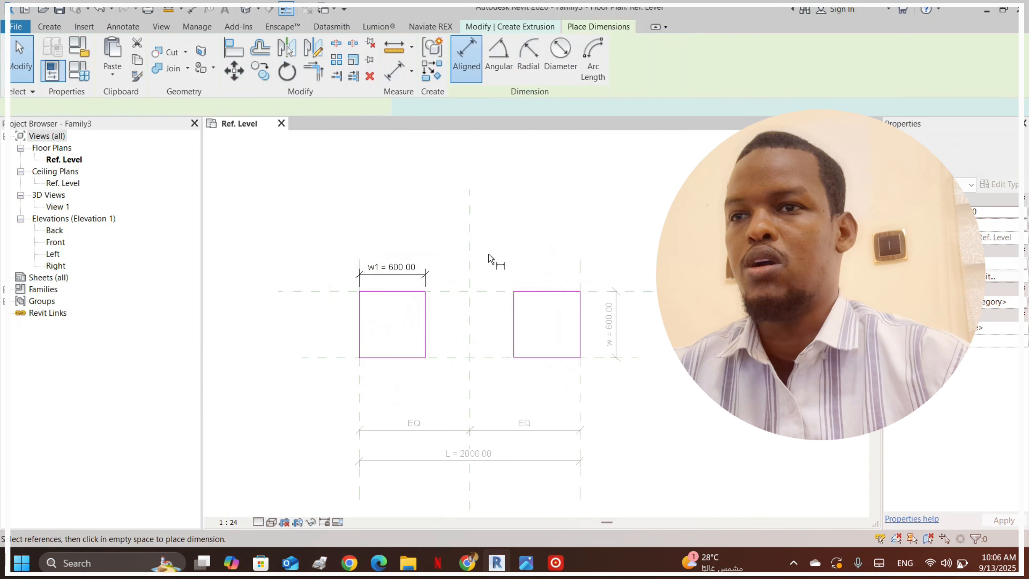
click(514, 323)
click(580, 327)
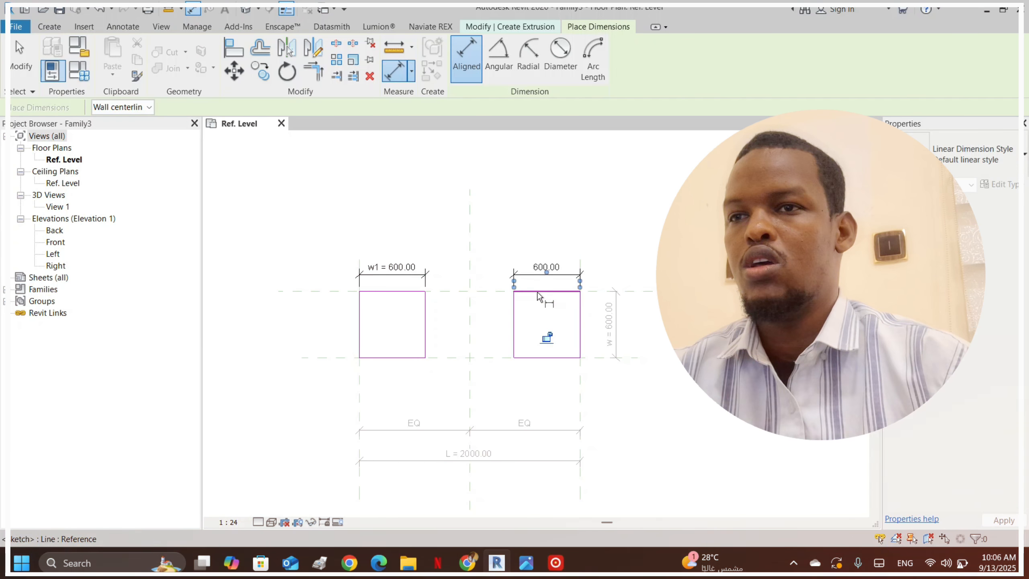
scroll(539, 297, up, 2)
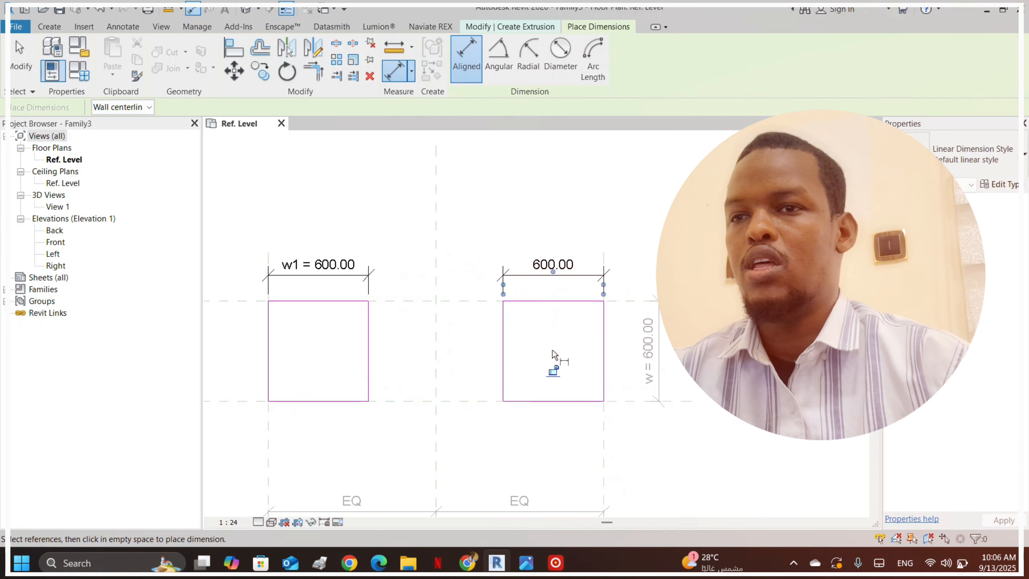
key(Escape)
- Label the right square's width dimension with the existing w1 parameter
click(552, 269)
click(535, 59)
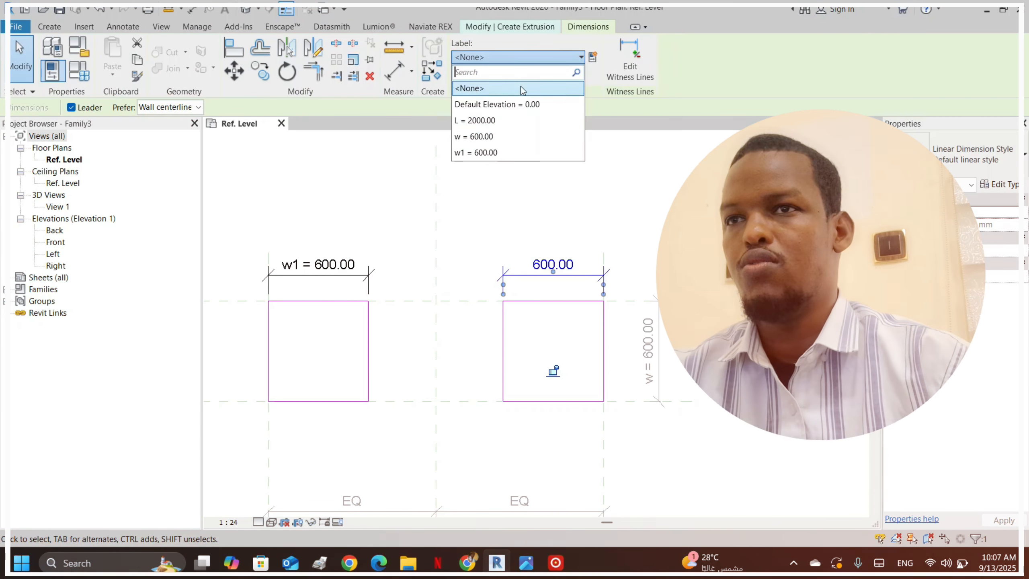
click(528, 201)
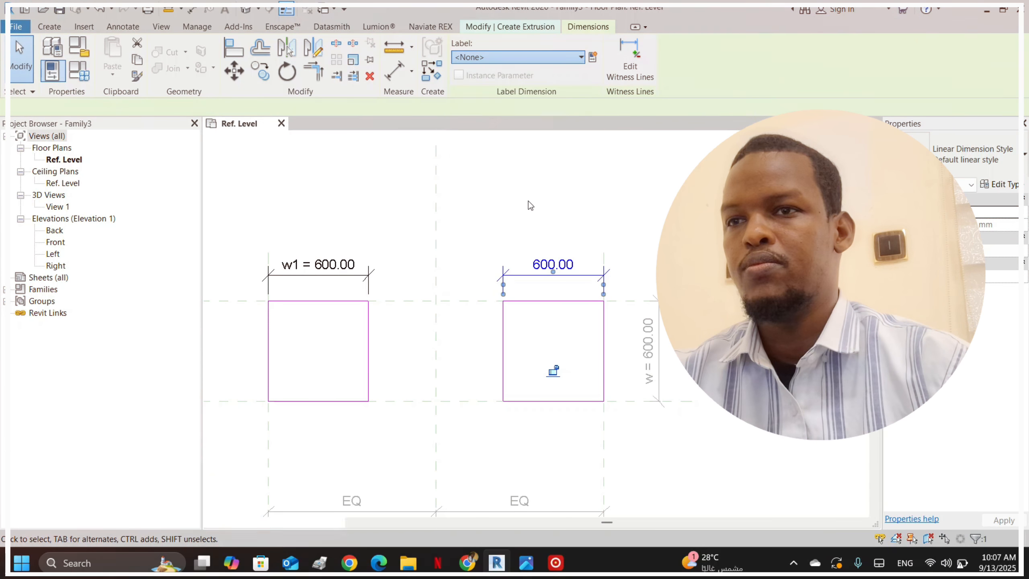
click(548, 216)
- Inspect the w1 dimensions and lock constraints on both squares
click(504, 352)
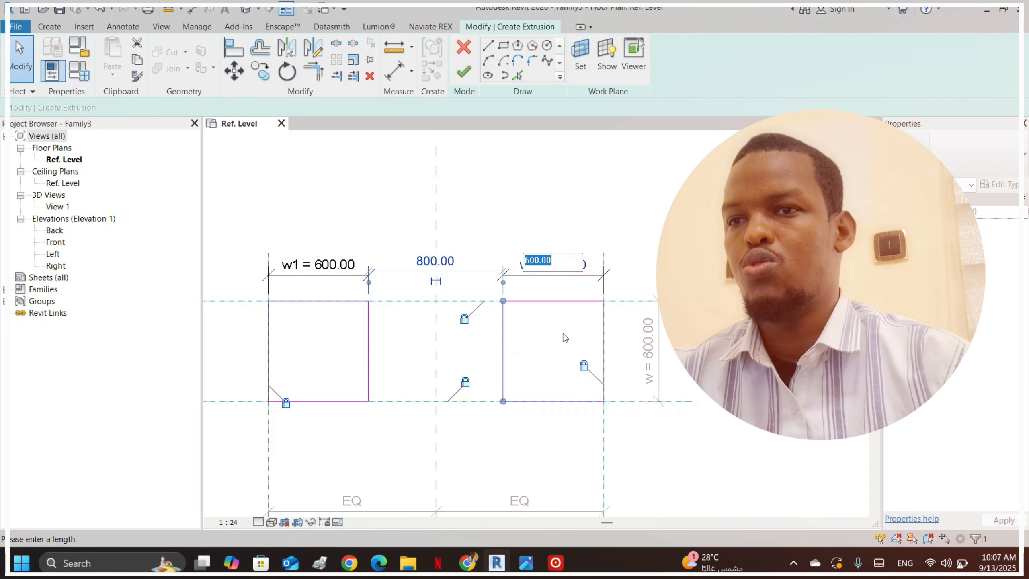
click(585, 278)
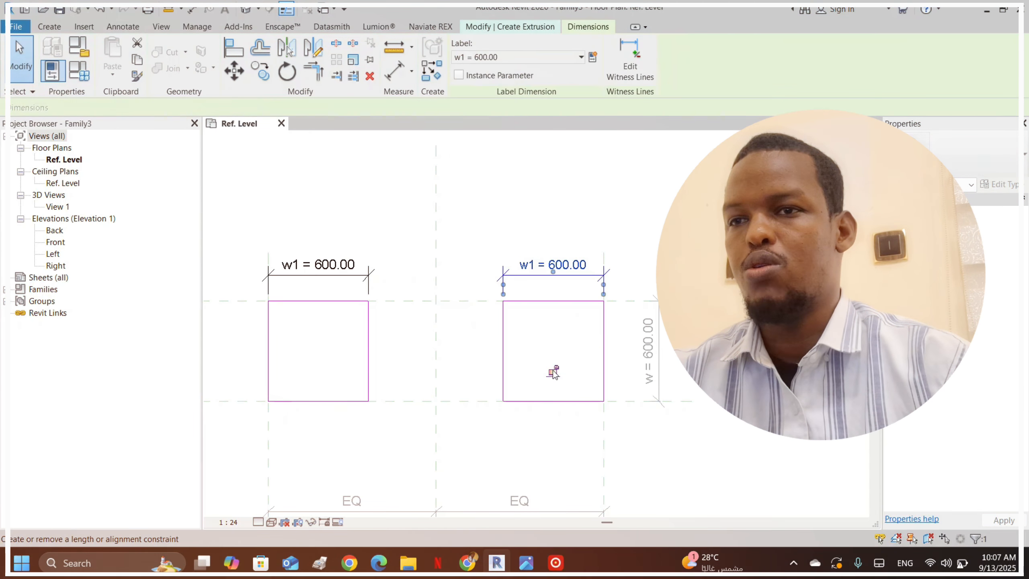
click(330, 268)
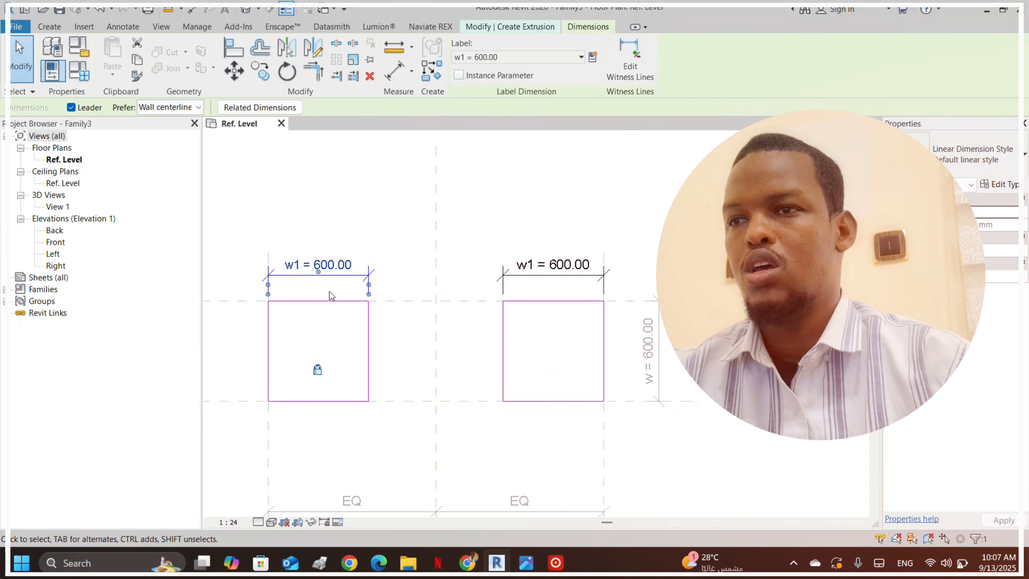
click(466, 203)
scroll(468, 195, down, 1)
middle_drag(468, 195, 526, 197)
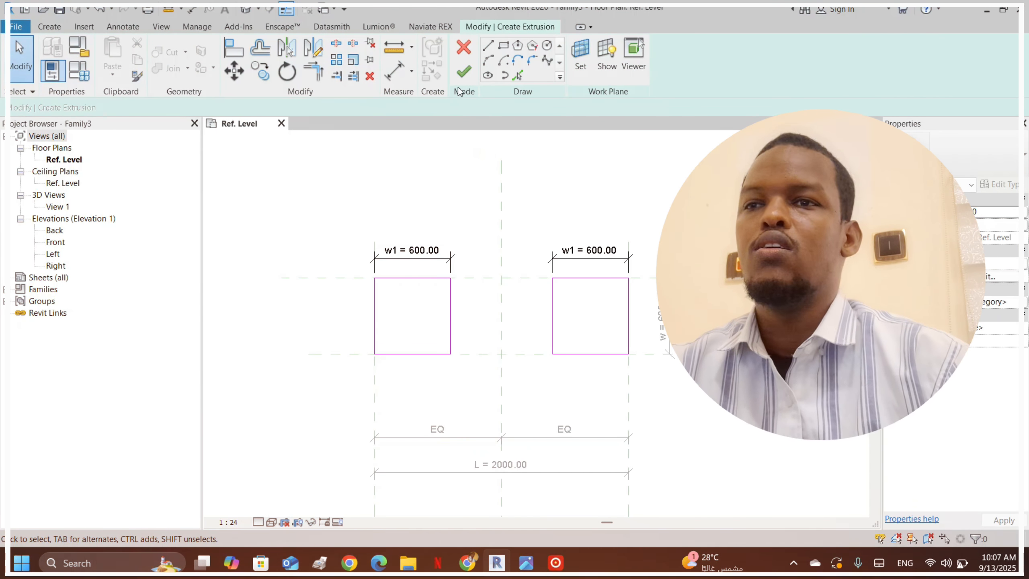
scroll(395, 310, up, 1)
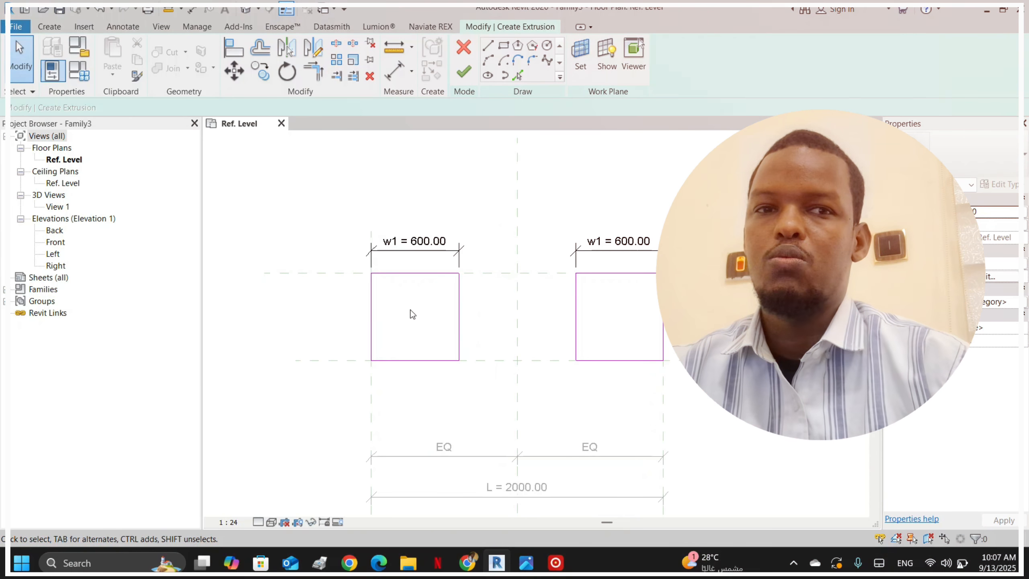
- Finish the extrusion sketch of the two desk bases and deselect the resulting solid
click(464, 71)
scroll(490, 189, down, 2)
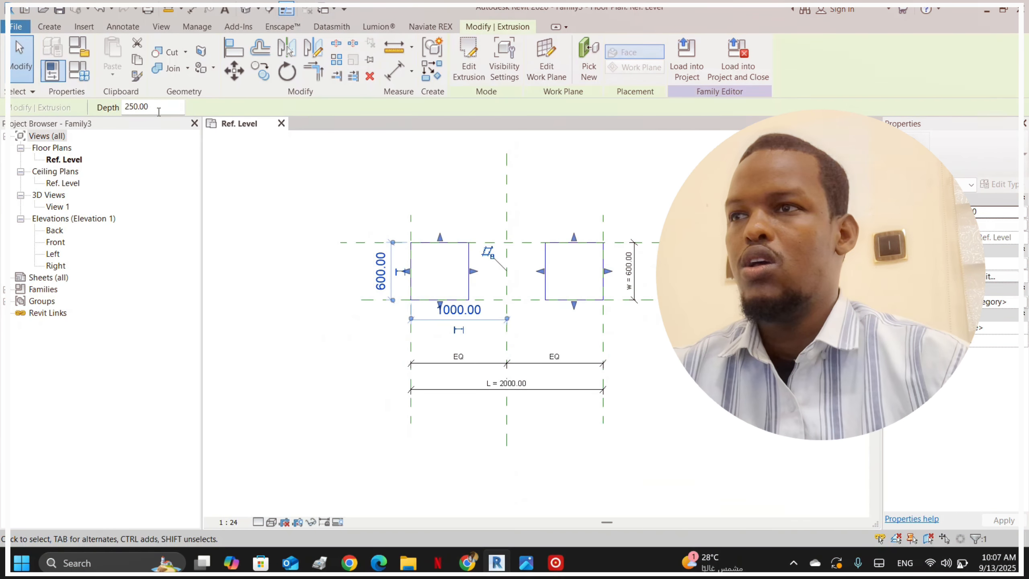
click(245, 208)
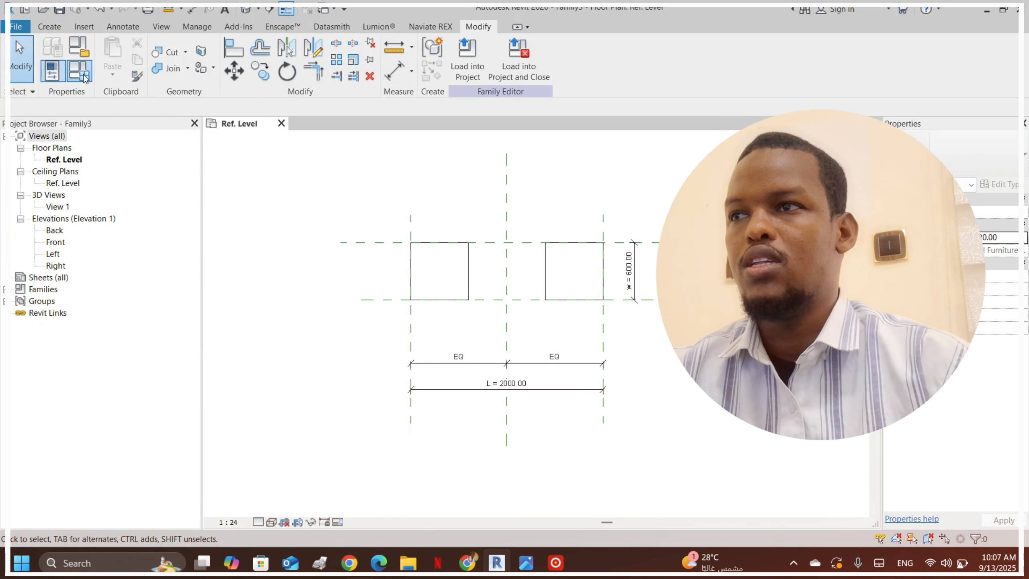
- Set the w1 parameter to 500 mm in the family types and apply it to the model
click(84, 78)
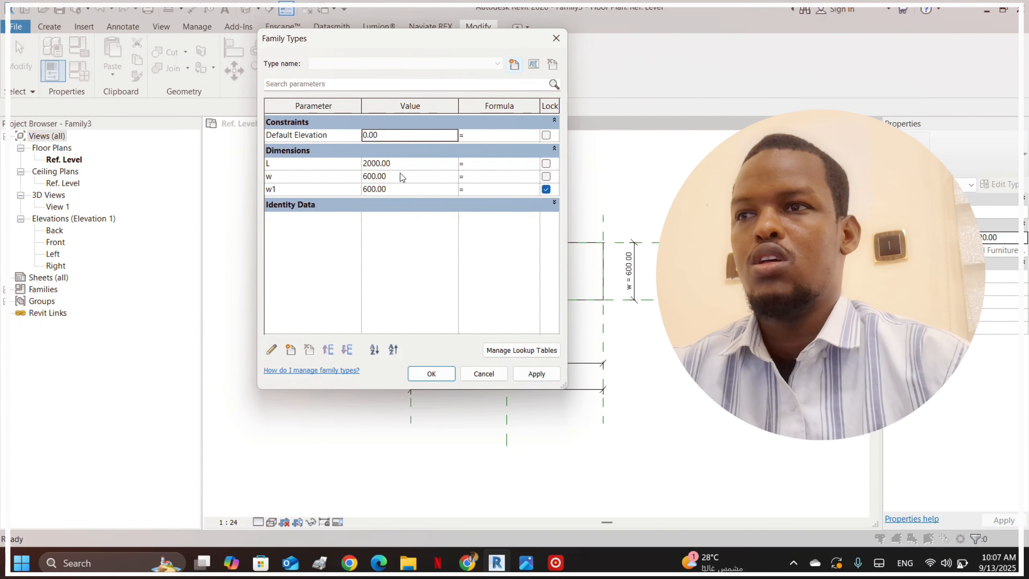
click(373, 163)
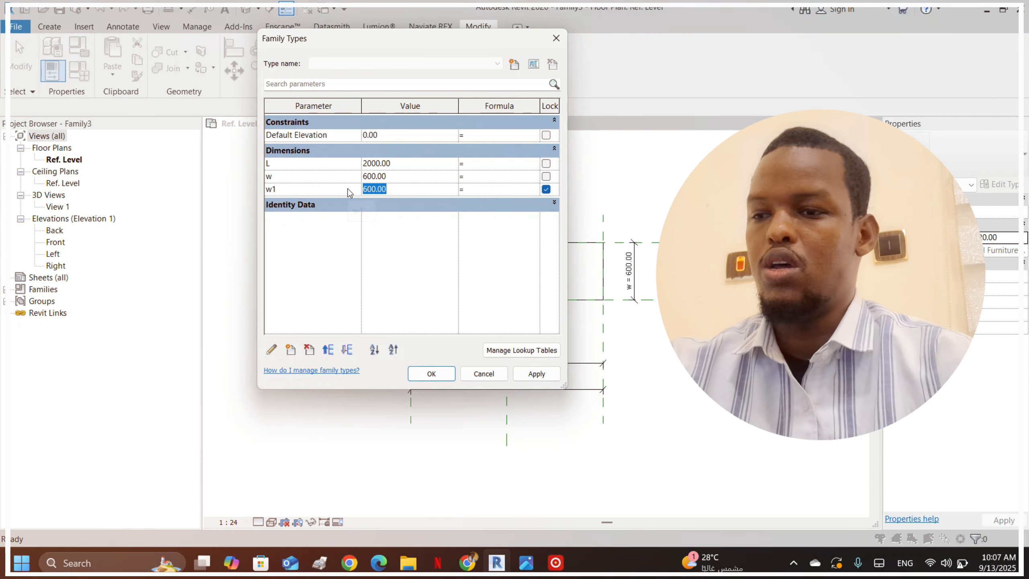
text(500mm)
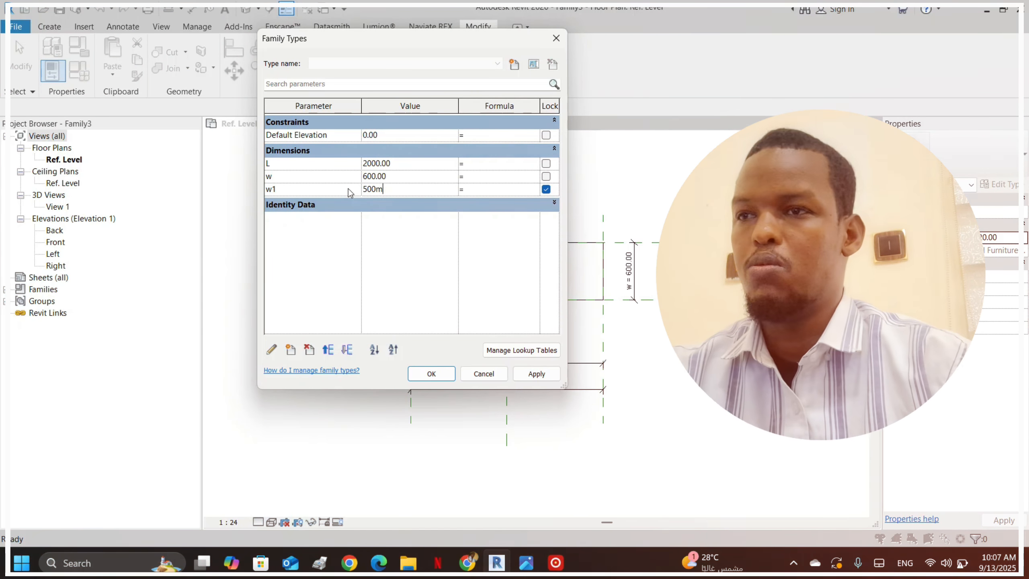
click(395, 265)
click(429, 373)
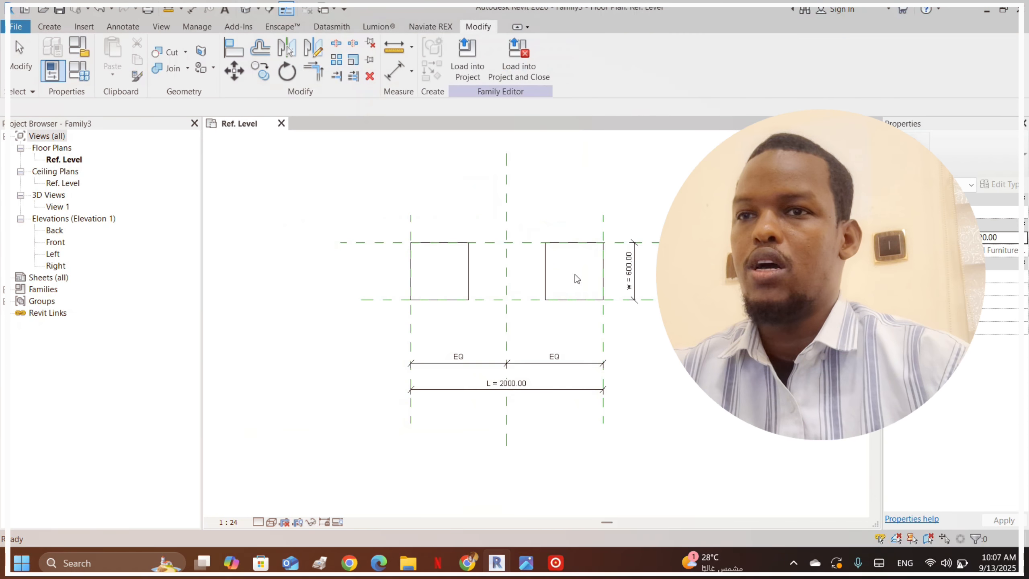
scroll(563, 252, up, 3)
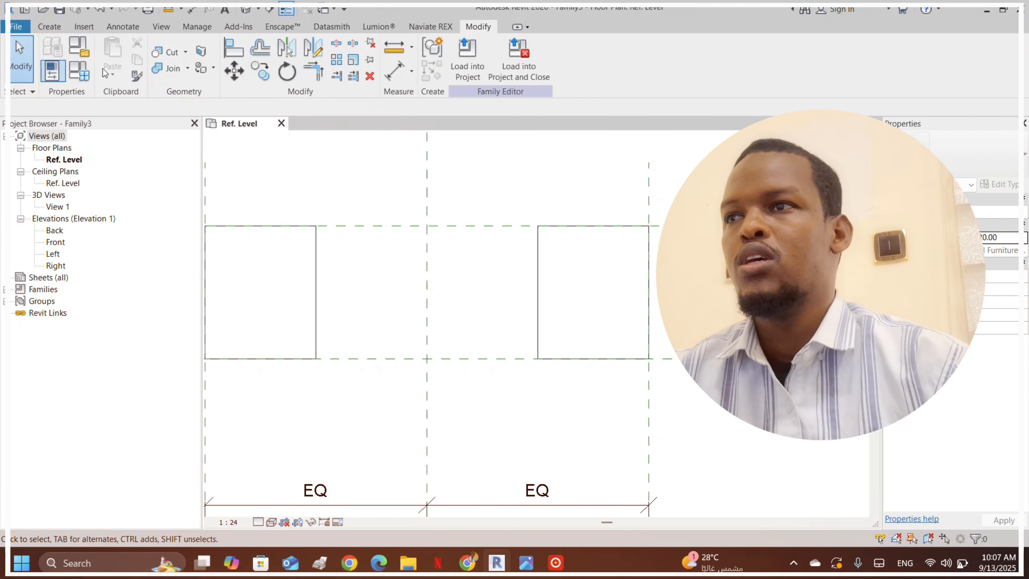
- Set the w1 parameter to 400 mm in the family types and apply it to the model
click(79, 71)
click(398, 189)
text(400mm)
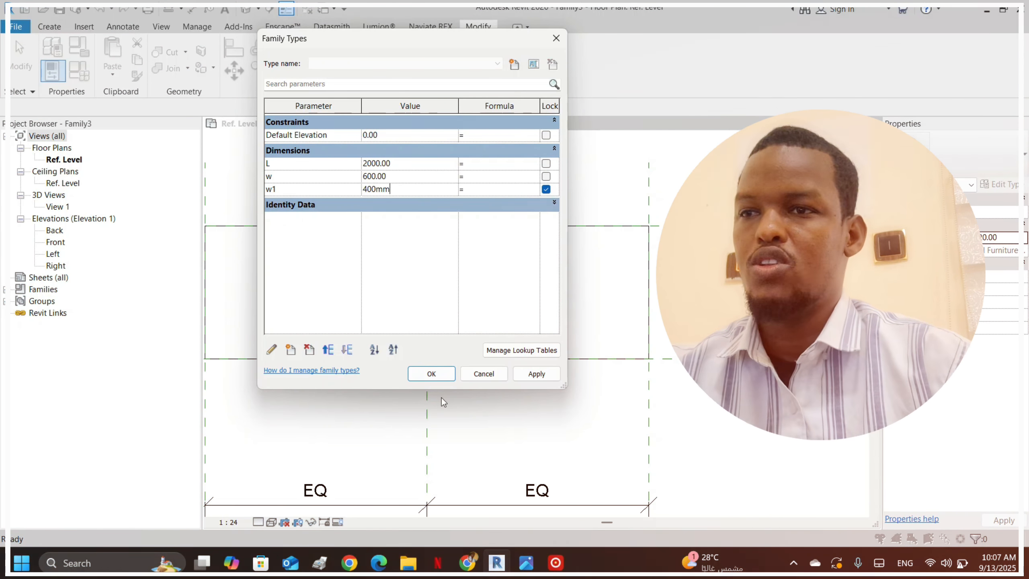
click(440, 372)
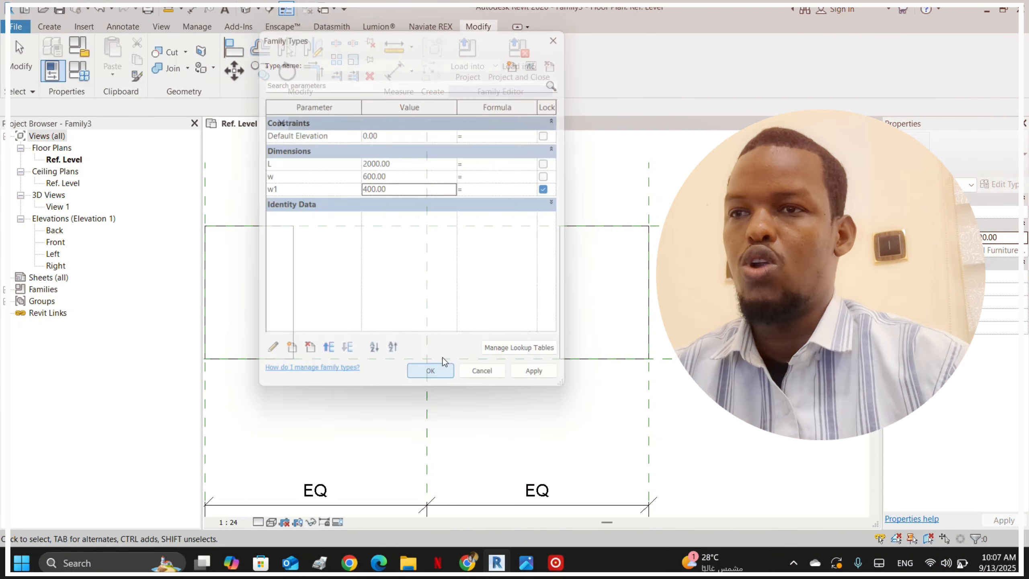
- Set the length parameter L to 1500 mm in the family types and apply it to the model
scroll(429, 198, down, 3)
middle_drag(421, 204, 508, 194)
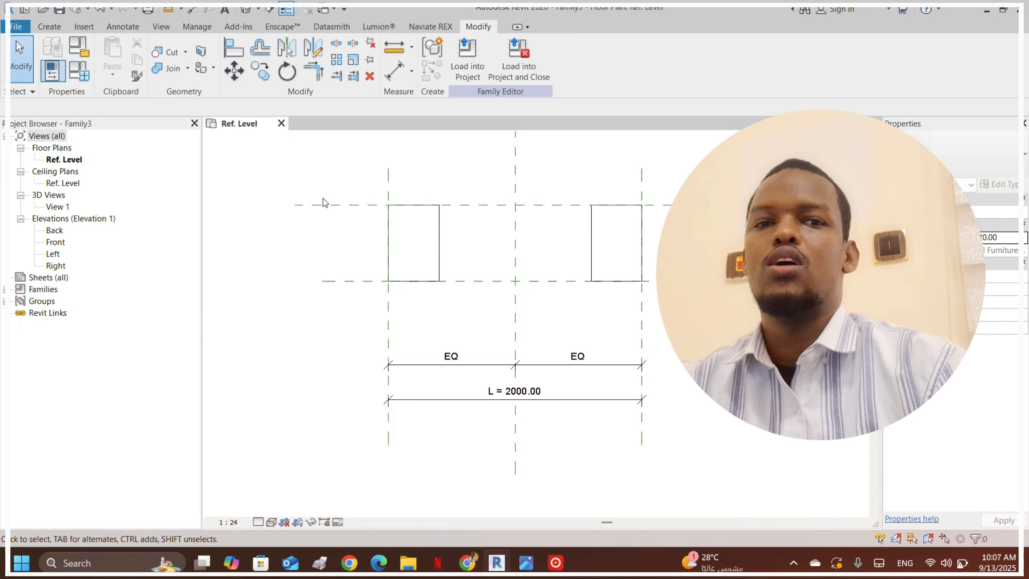
scroll(429, 215, up, 4)
scroll(466, 222, down, 2)
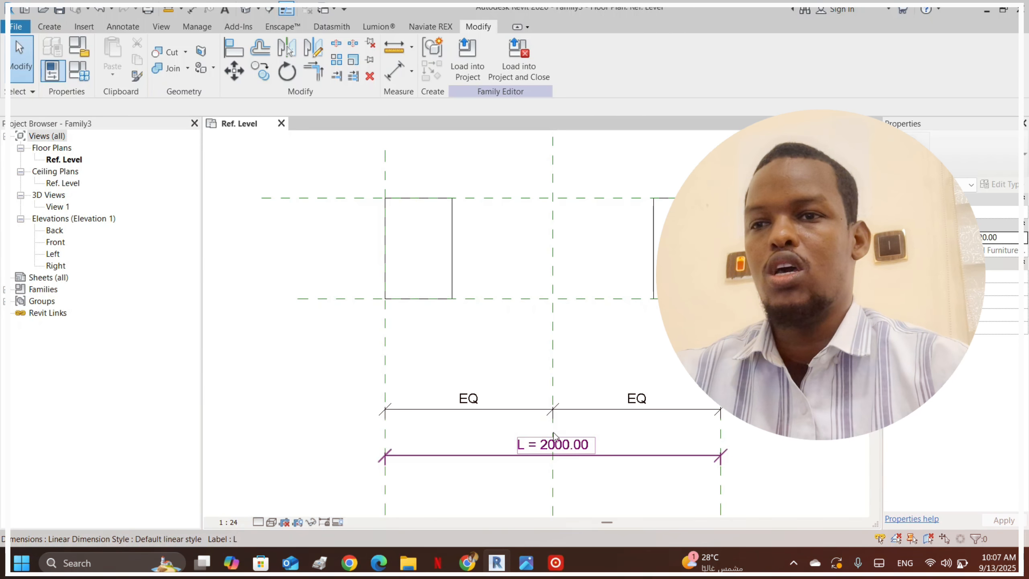
click(79, 47)
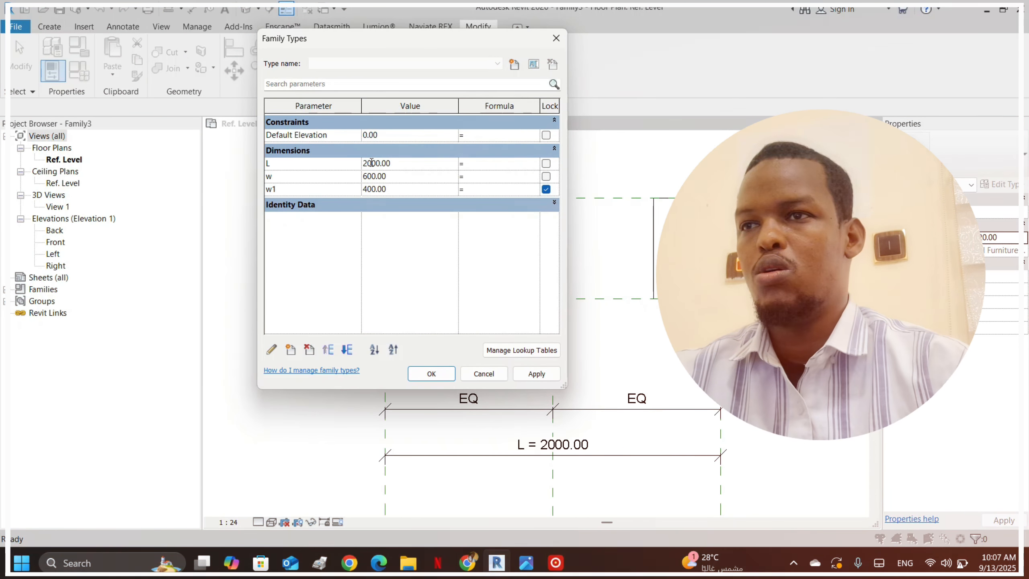
drag(371, 163, 348, 167)
text(15)
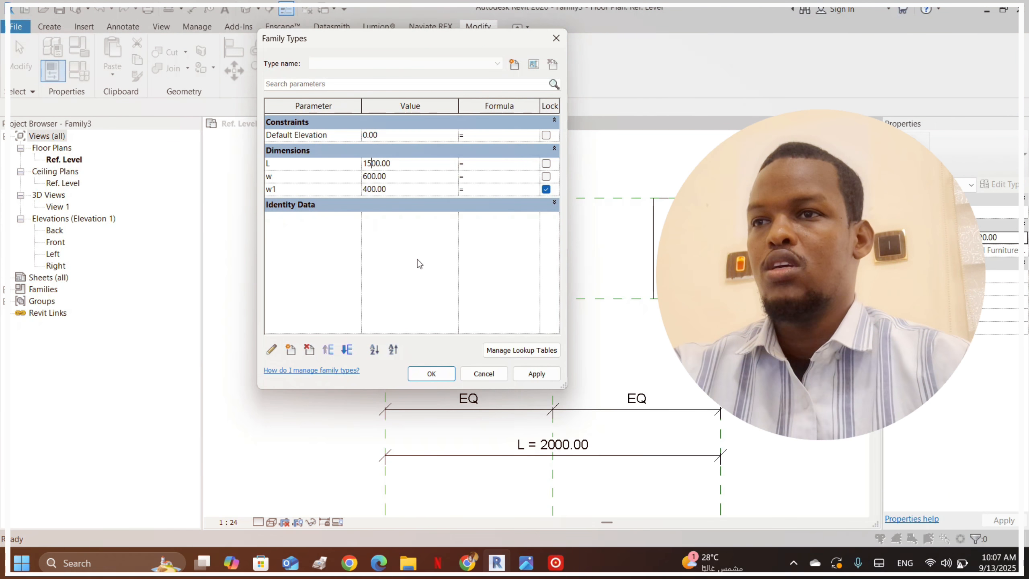
click(430, 373)
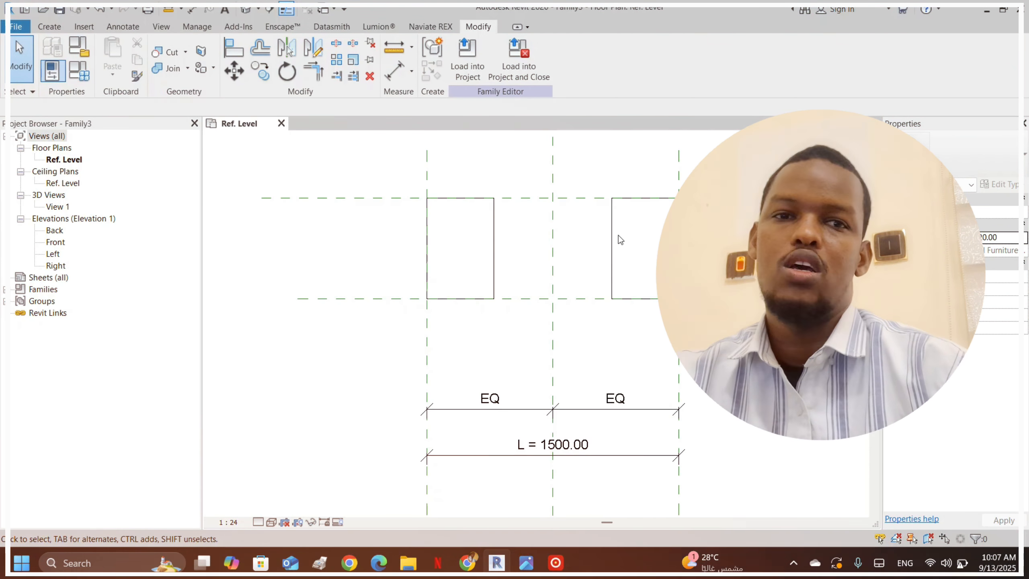
- Reopen the base extrusion's sketch and offset copies of the left base's left, bottom and right edges 40 mm inward
scroll(494, 186, up, 1)
scroll(490, 203, up, 2)
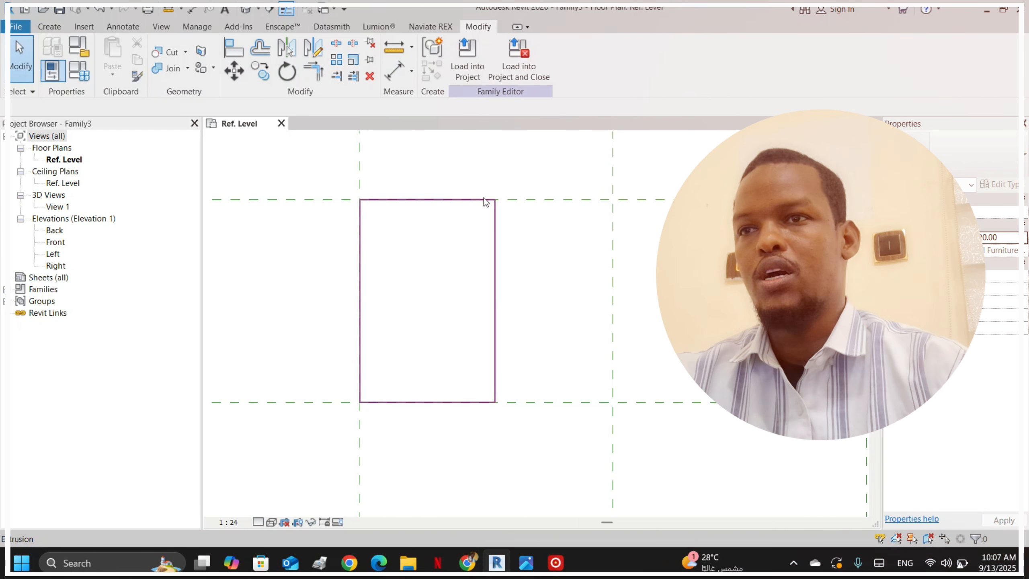
double_click(489, 204)
scroll(409, 252, down, 1)
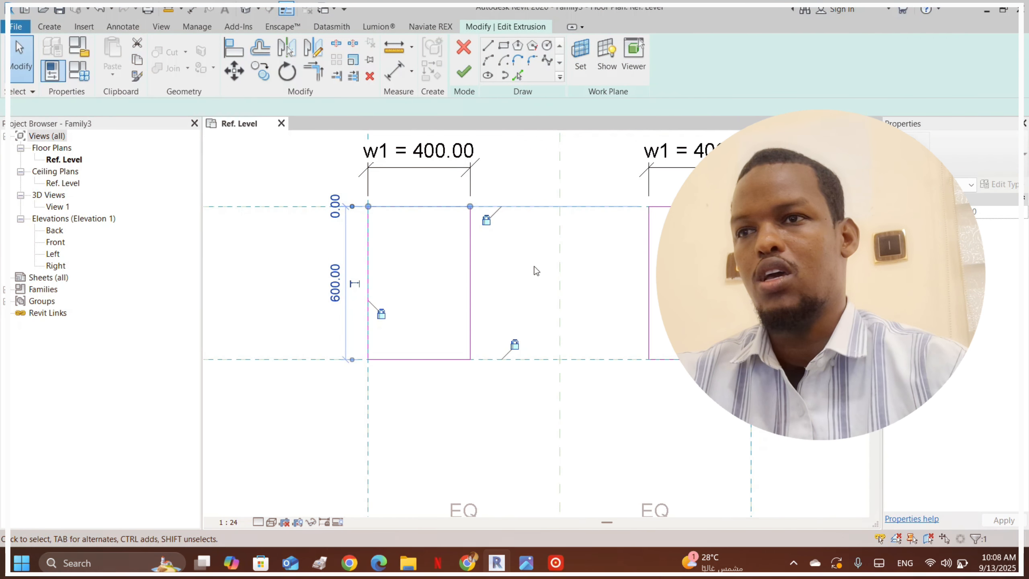
click(438, 220)
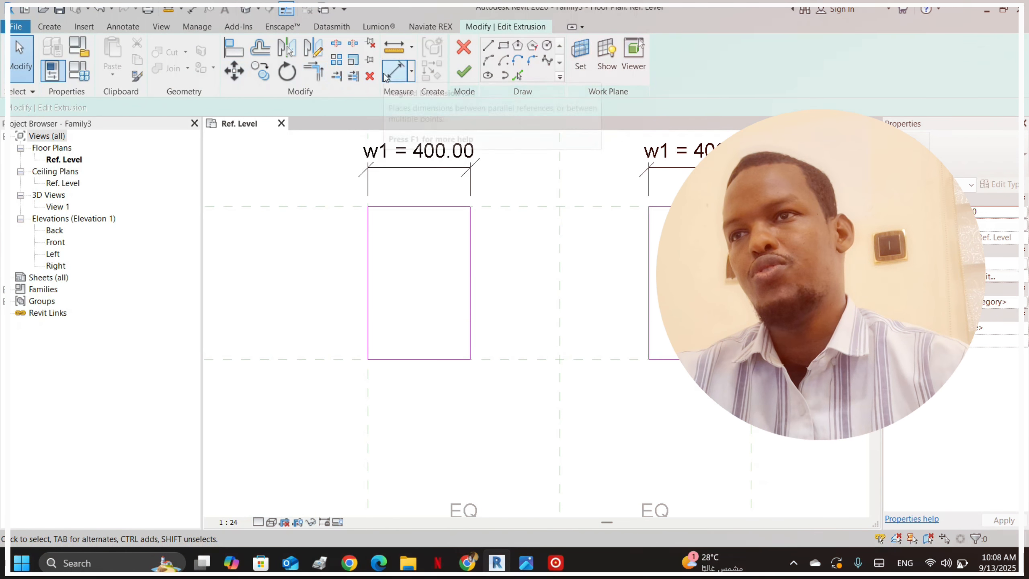
click(260, 47)
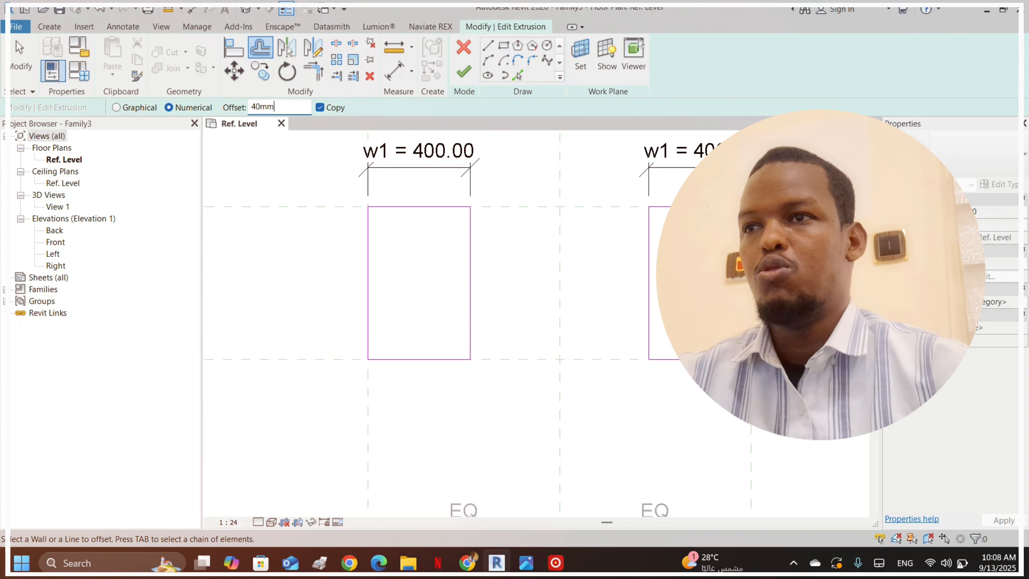
click(370, 264)
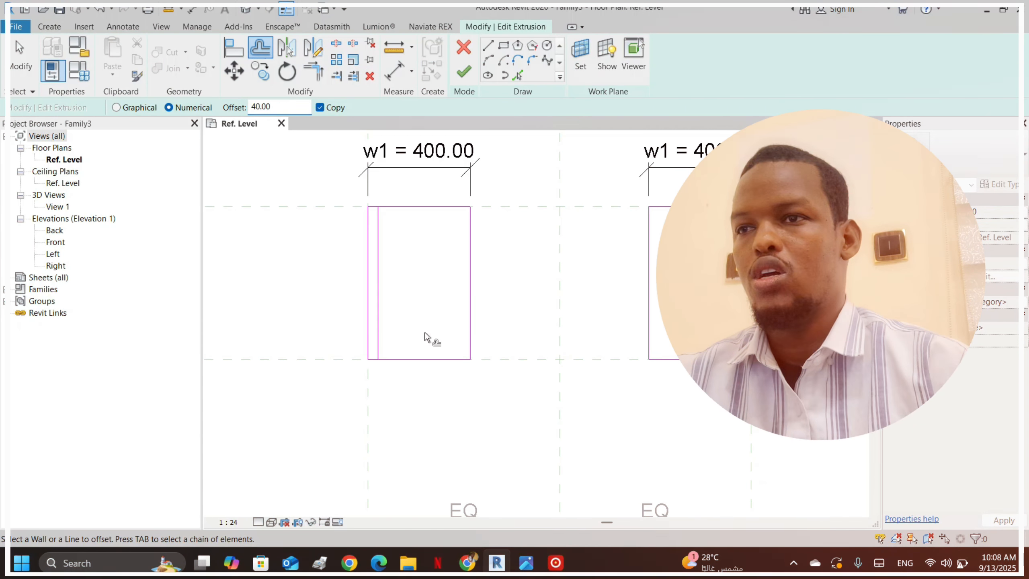
click(421, 359)
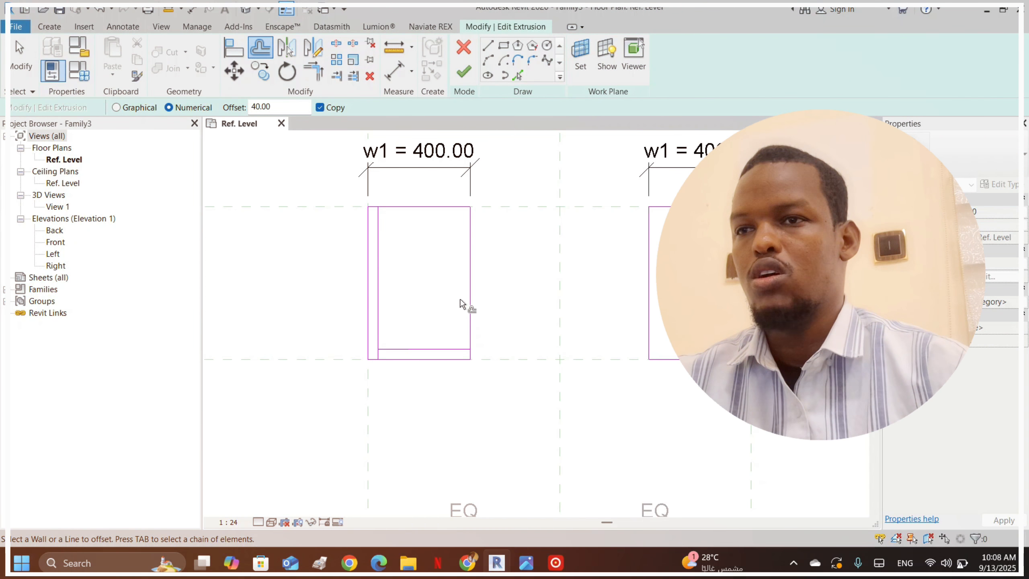
click(462, 256)
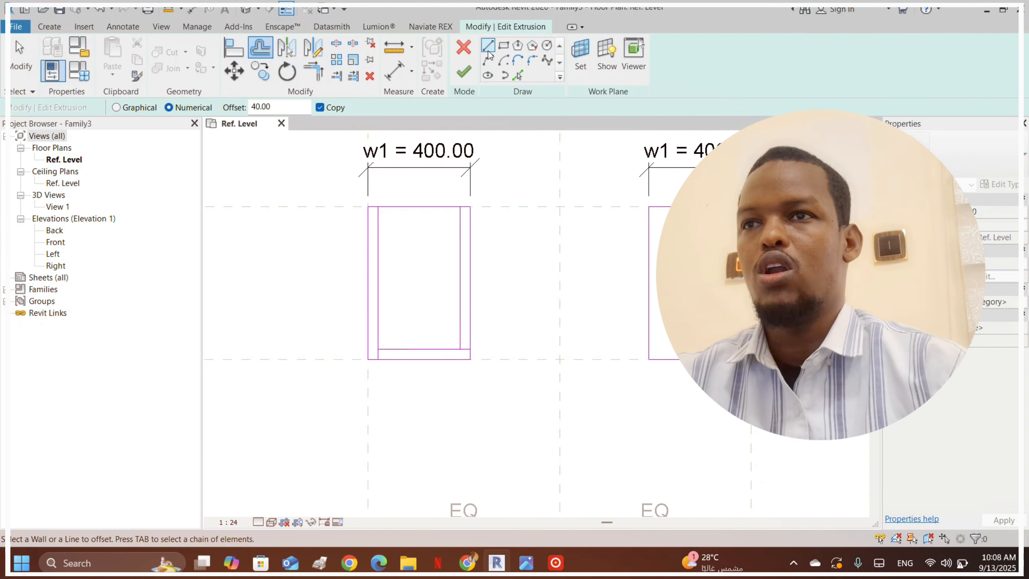
- Split the left base's top edge and trim it against the inner offset lines to open the middle
key(s)
key(l)
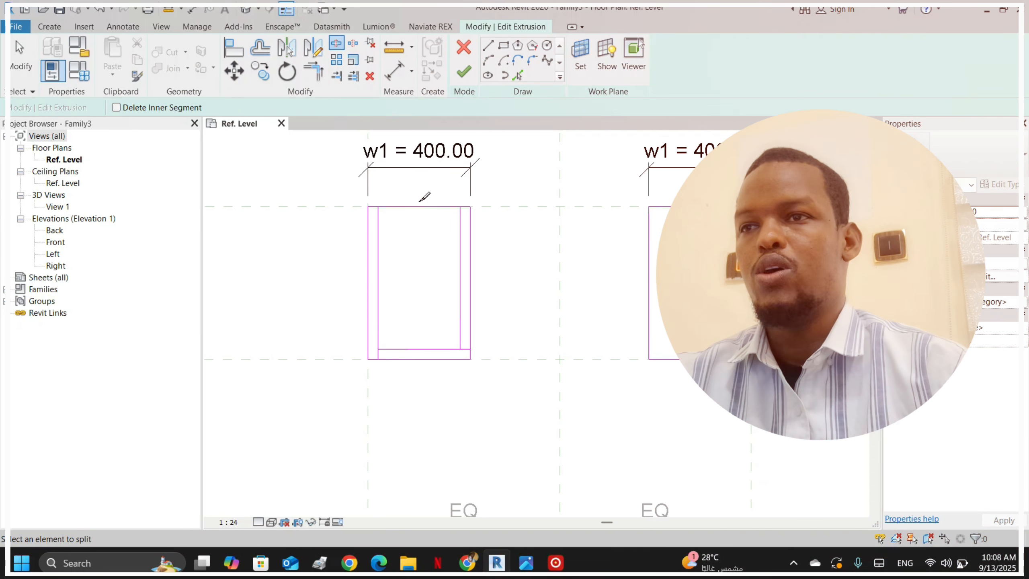
click(312, 74)
scroll(369, 248, up, 2)
scroll(391, 200, up, 3)
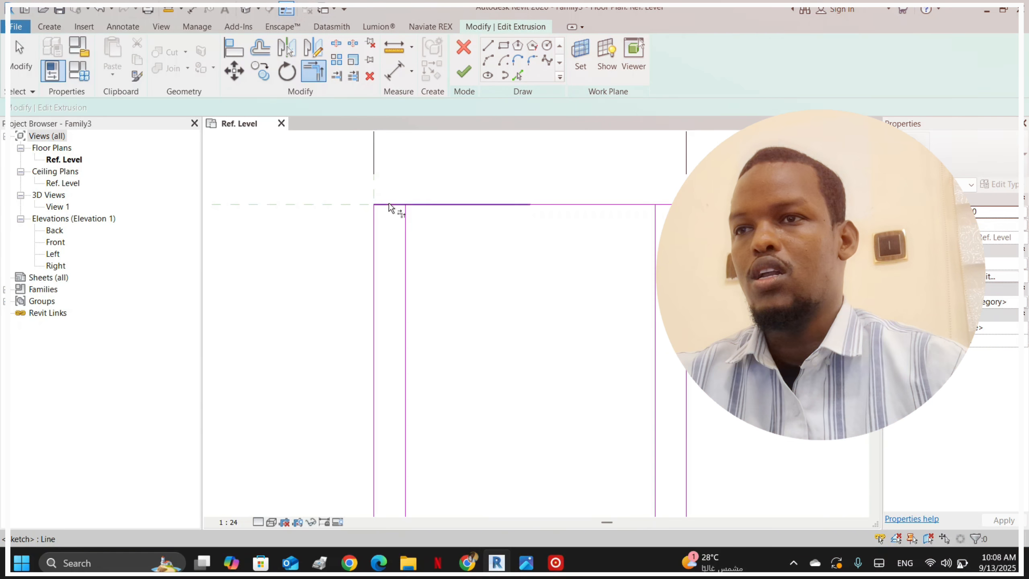
scroll(408, 229, down, 2)
scroll(567, 192, up, 2)
click(564, 188)
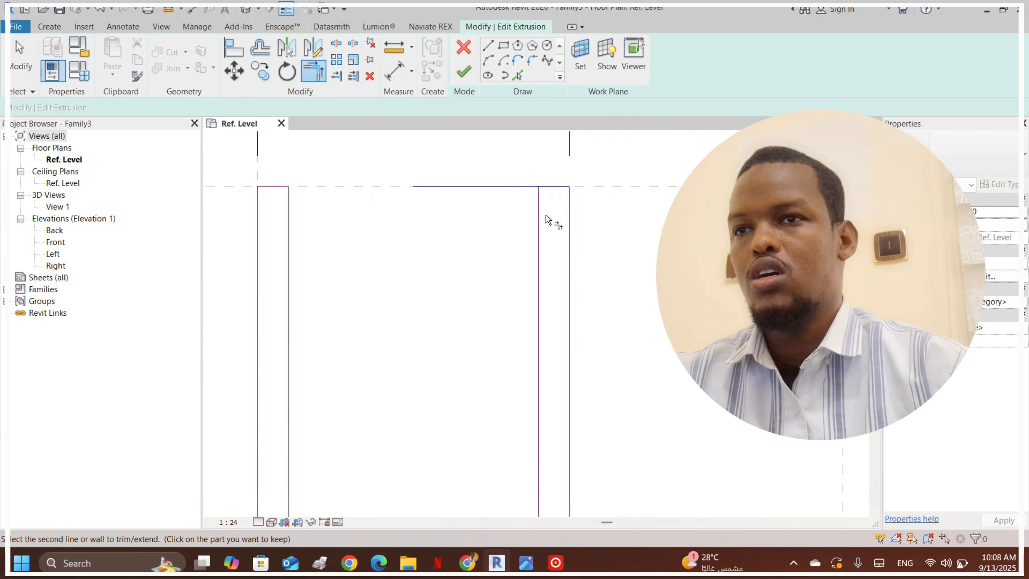
- Trim the inner offset lines at both lower corners to complete the left base's U-shaped outline
scroll(553, 175, down, 5)
scroll(523, 373, up, 3)
click(546, 384)
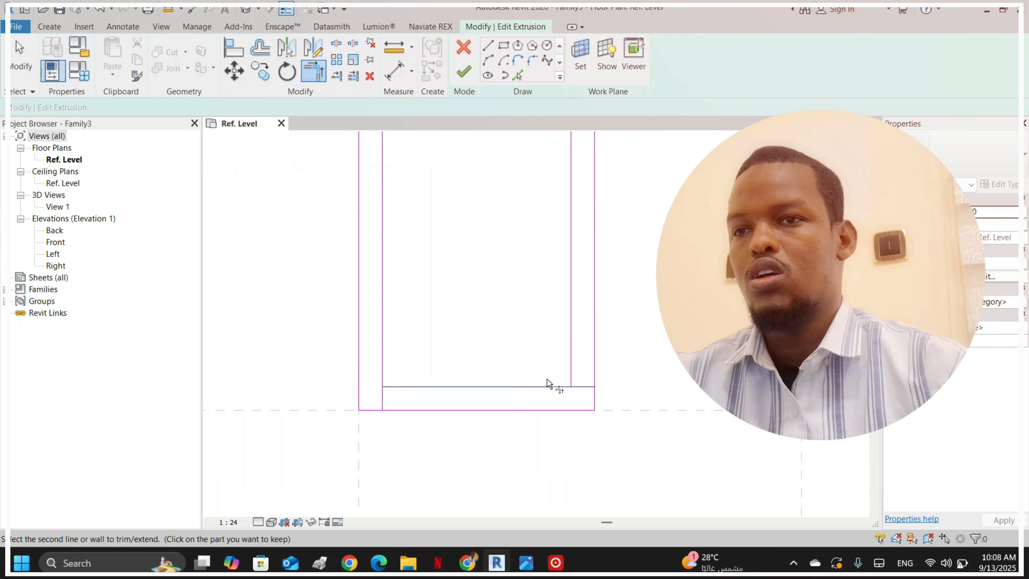
click(570, 357)
click(488, 386)
click(389, 343)
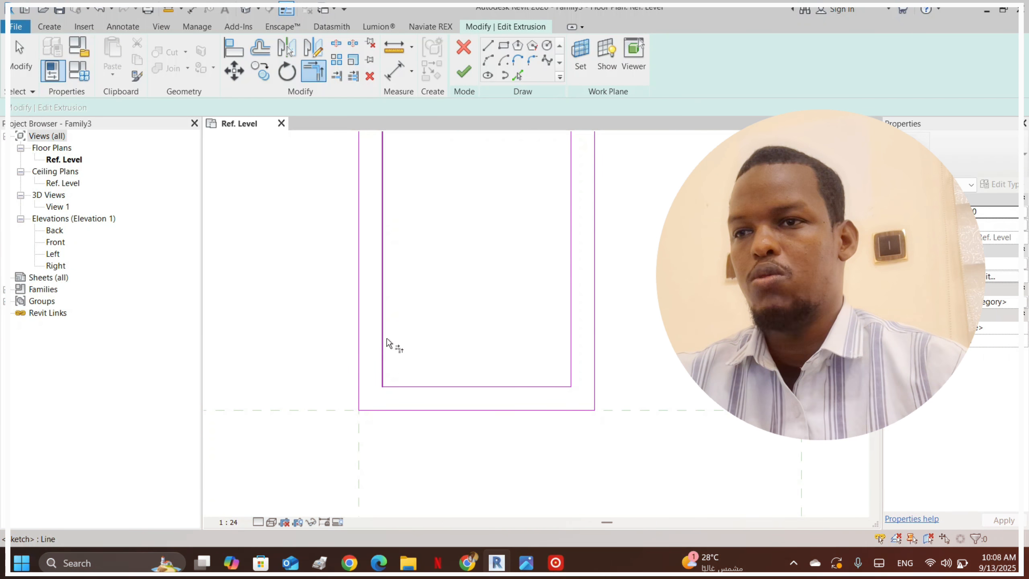
- Add an aligned dimension across the thickness of the U-shaped base's right wall
scroll(389, 343, down, 3)
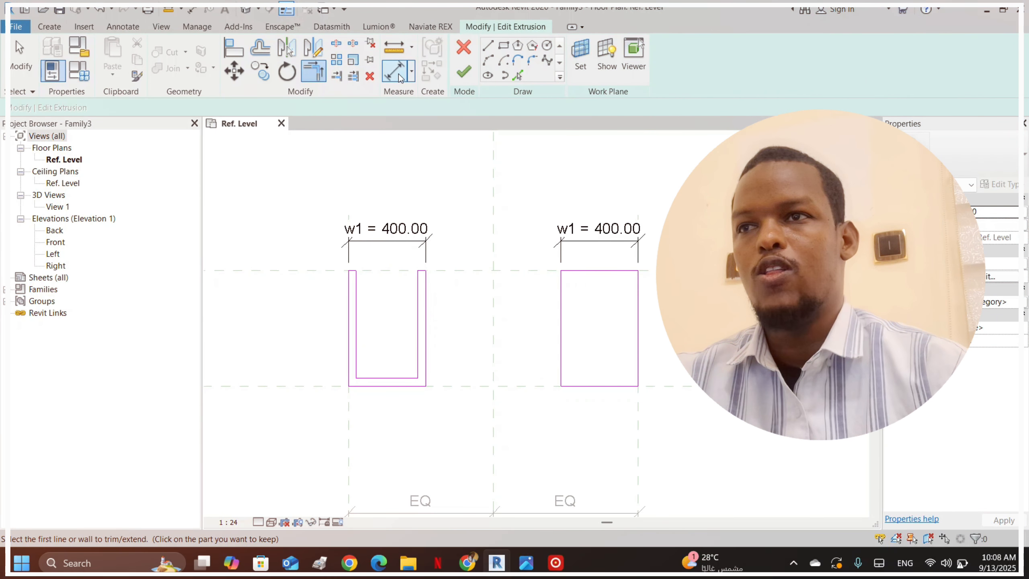
key(d)
key(i)
scroll(416, 366, up, 5)
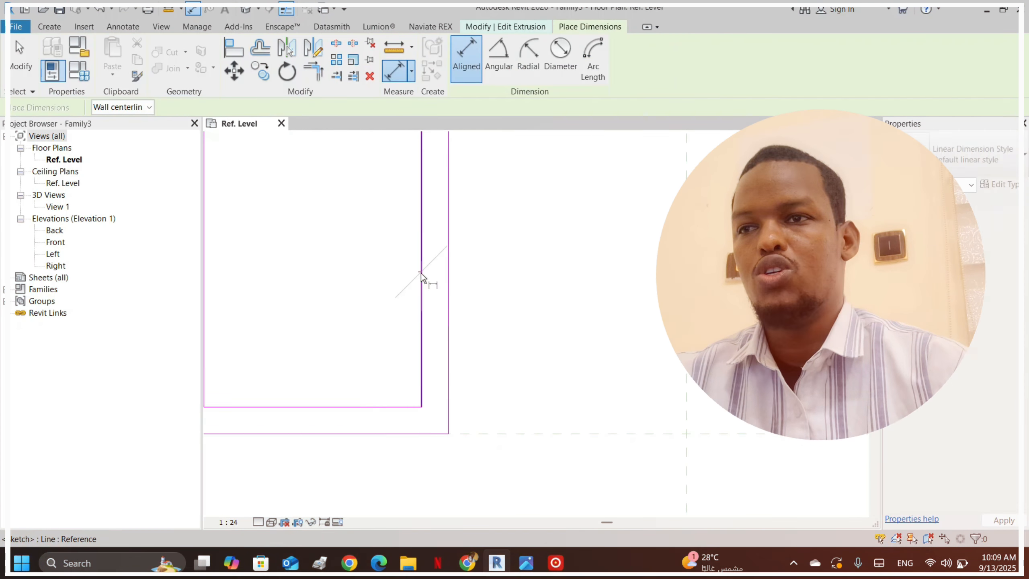
click(449, 288)
click(325, 271)
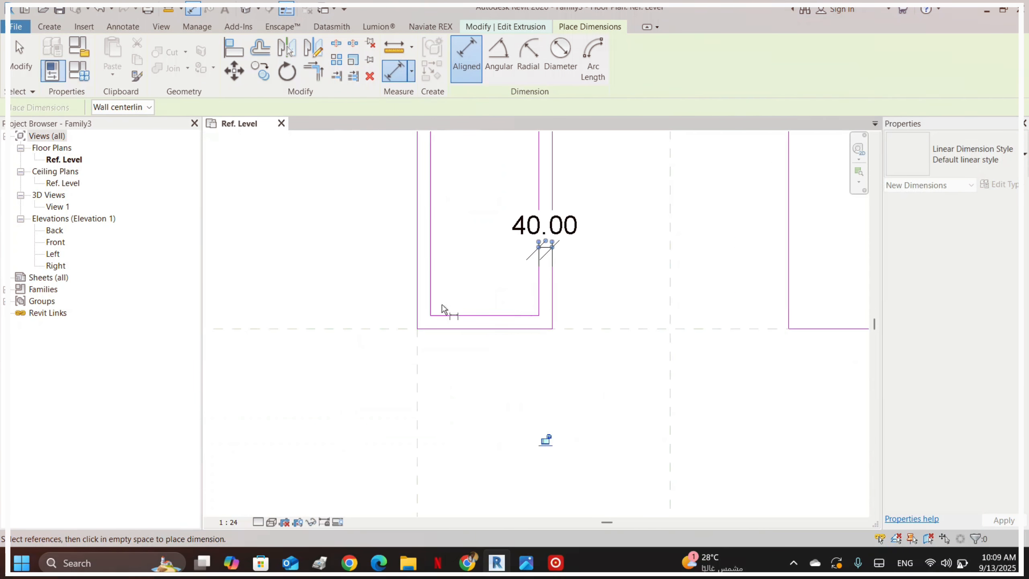
- Dimension the thickness of the U-shaped base's bottom and left walls and end the dimension command
scroll(442, 306, up, 2)
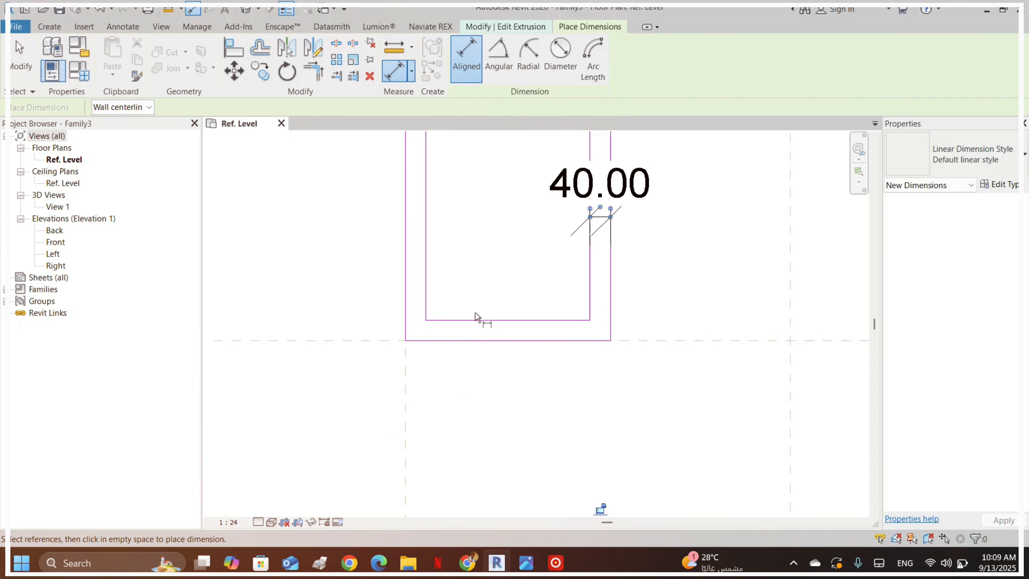
click(476, 320)
click(478, 340)
click(479, 329)
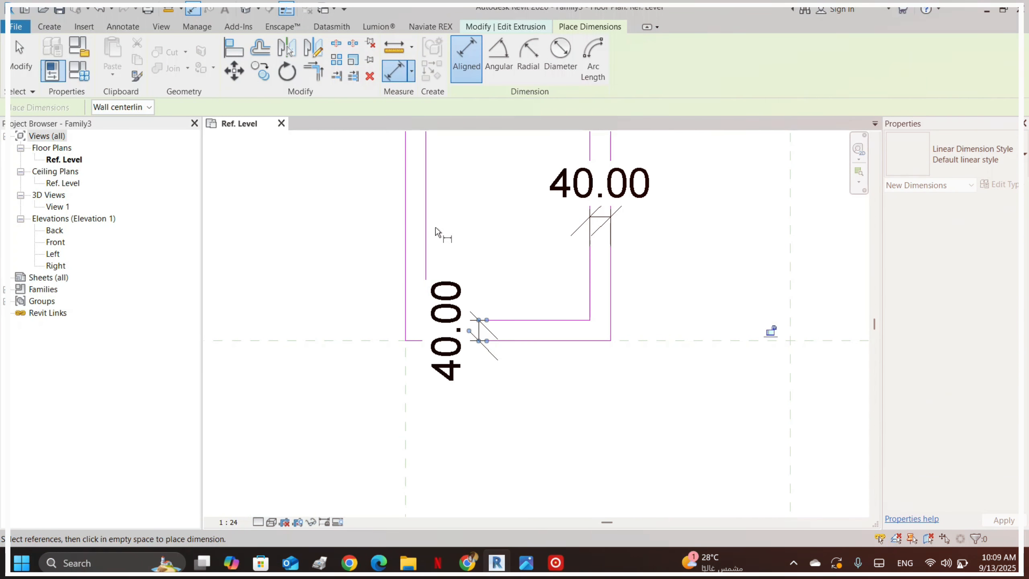
click(407, 224)
click(428, 224)
scroll(388, 325, down, 3)
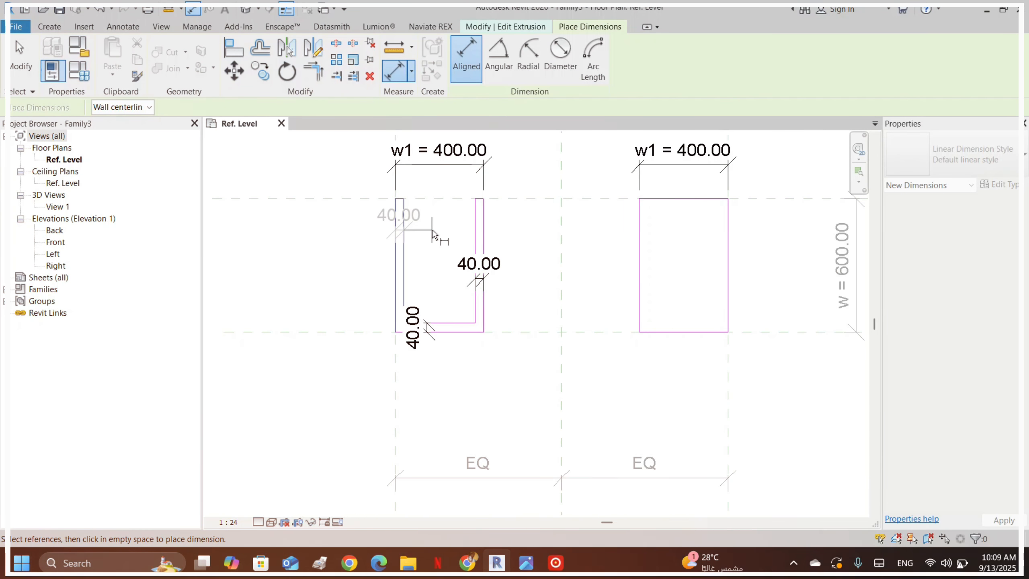
click(397, 228)
scroll(398, 223, up, 2)
key(Escape)
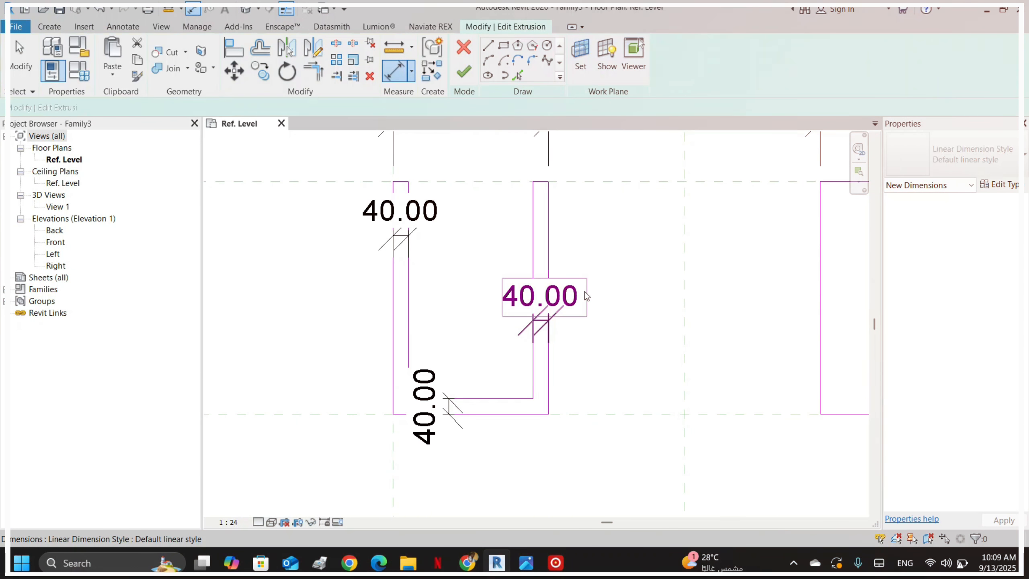
- Label the right wall's thickness dimension with a new family type parameter named Thicknes, then deselect it
click(583, 292)
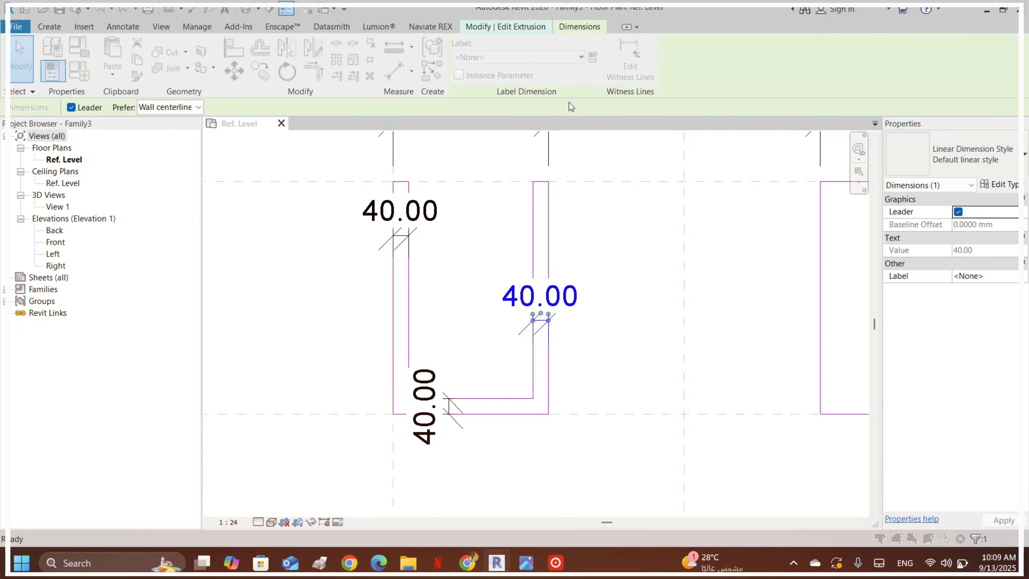
click(594, 57)
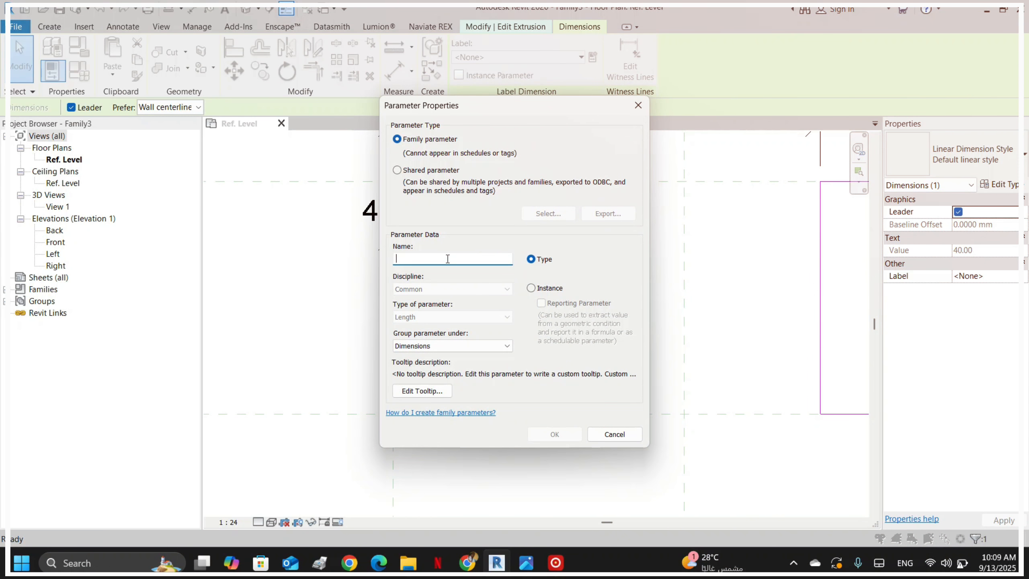
text(Thick)
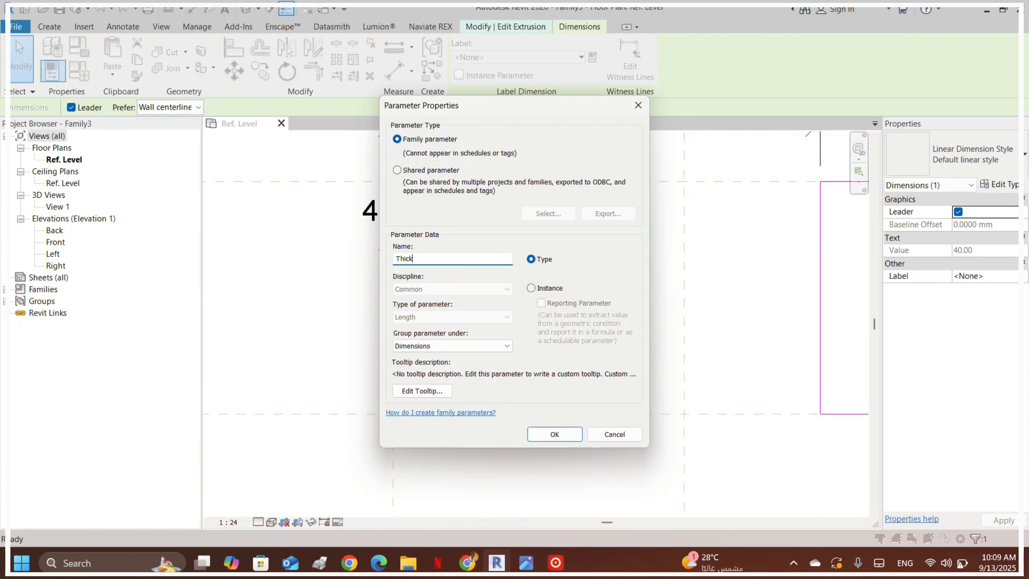
text(nes)
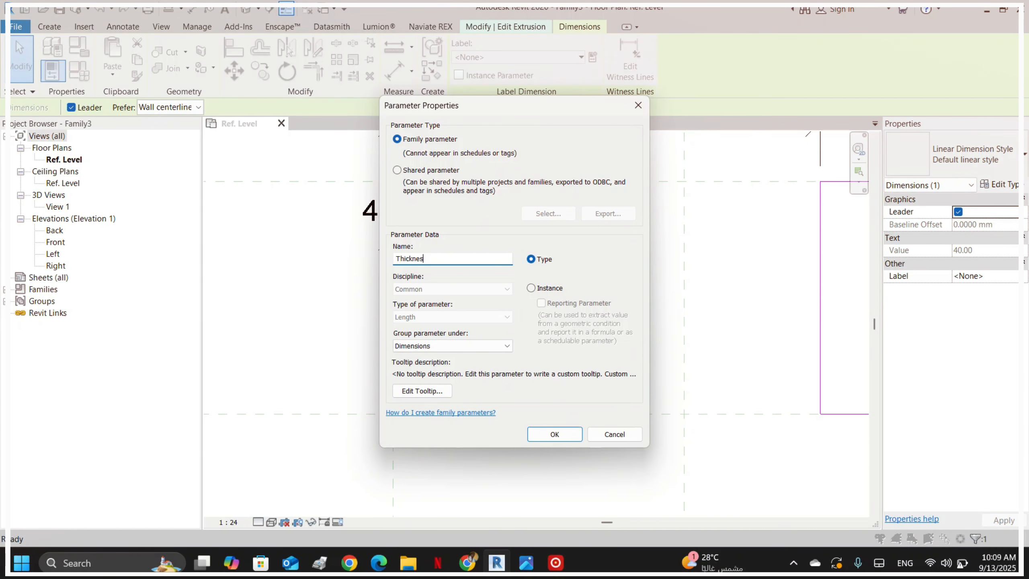
text(s)
click(577, 436)
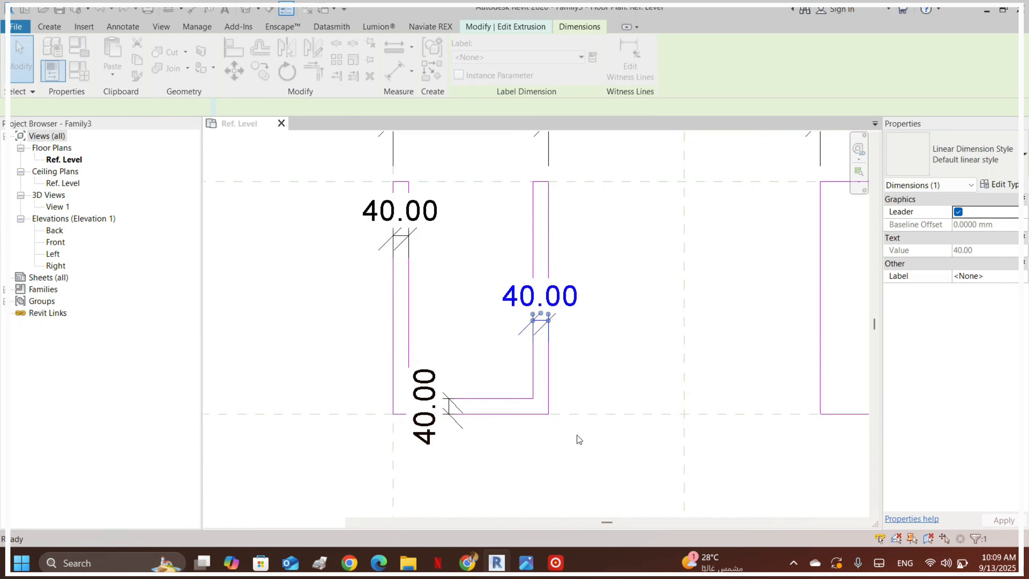
scroll(533, 414, down, 3)
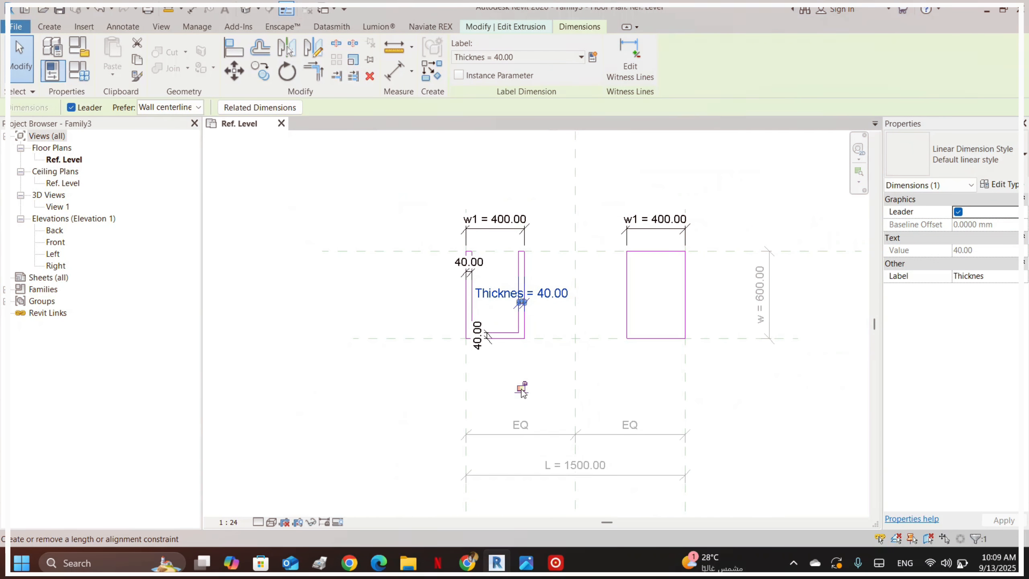
click(555, 228)
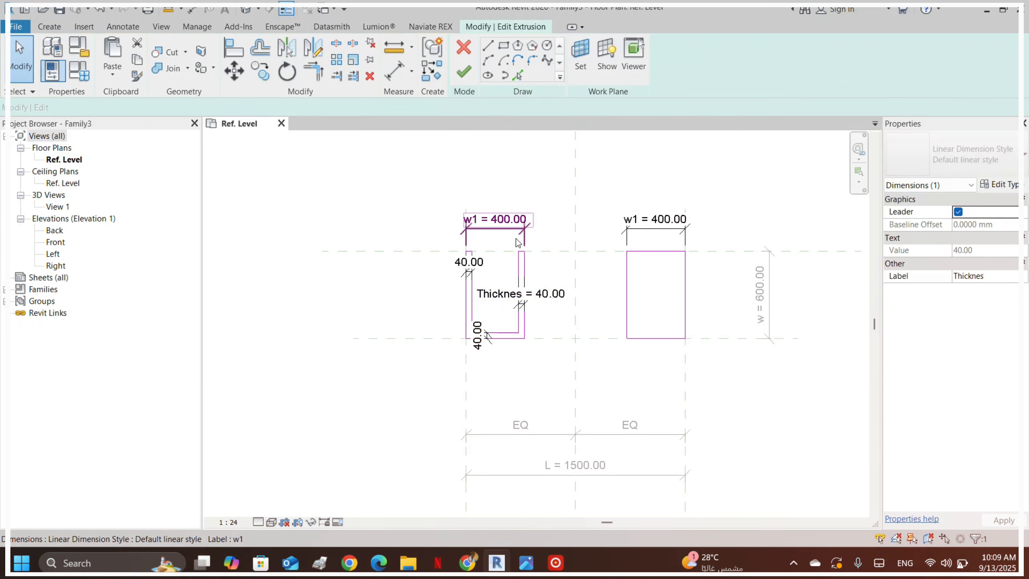
- Label the thickness dimensions of the left base's left and bottom walls with the Thicknes parameter, then deselect them
scroll(503, 255, up, 2)
click(476, 269)
ctrl+click(465, 379)
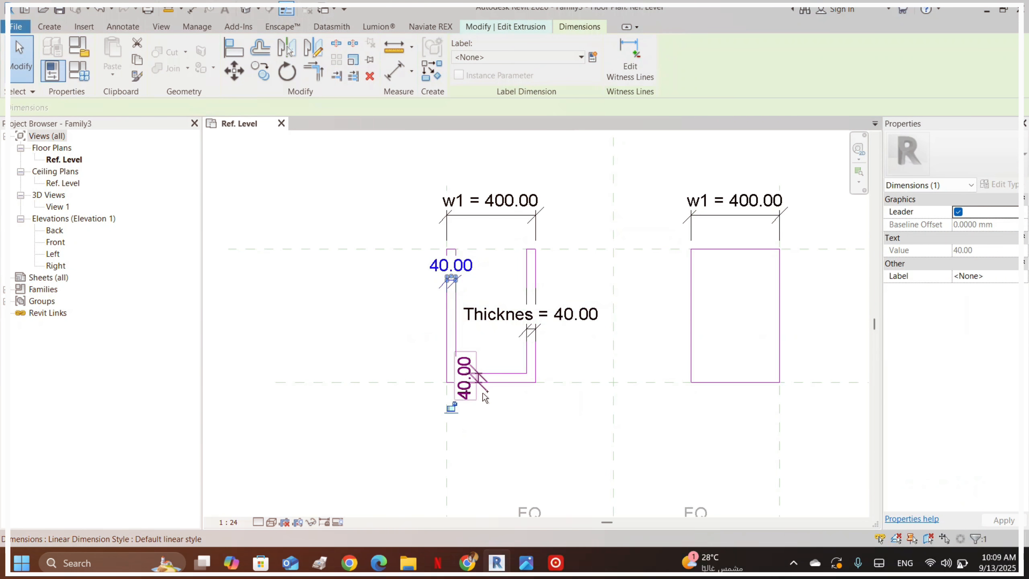
click(562, 60)
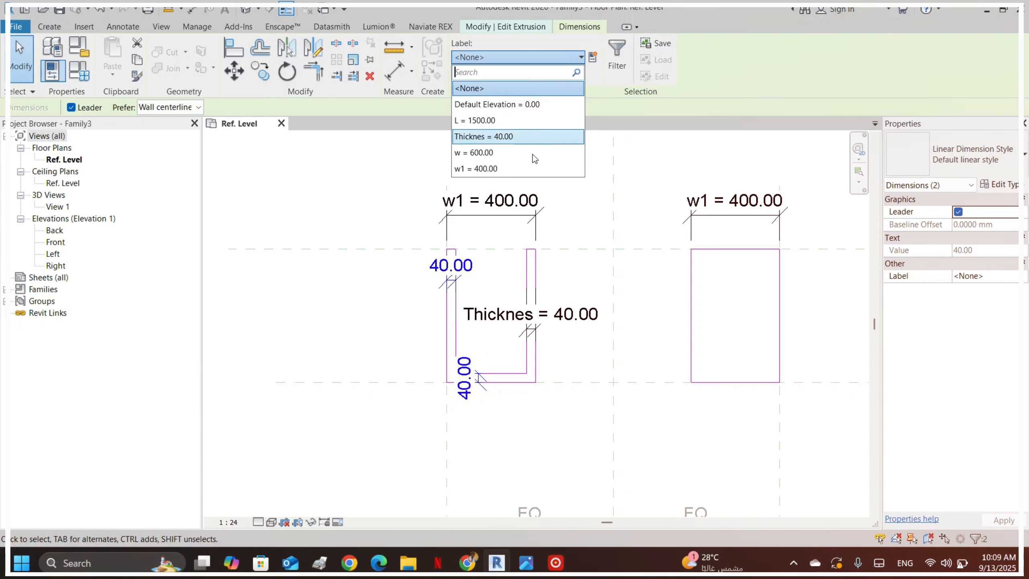
click(518, 136)
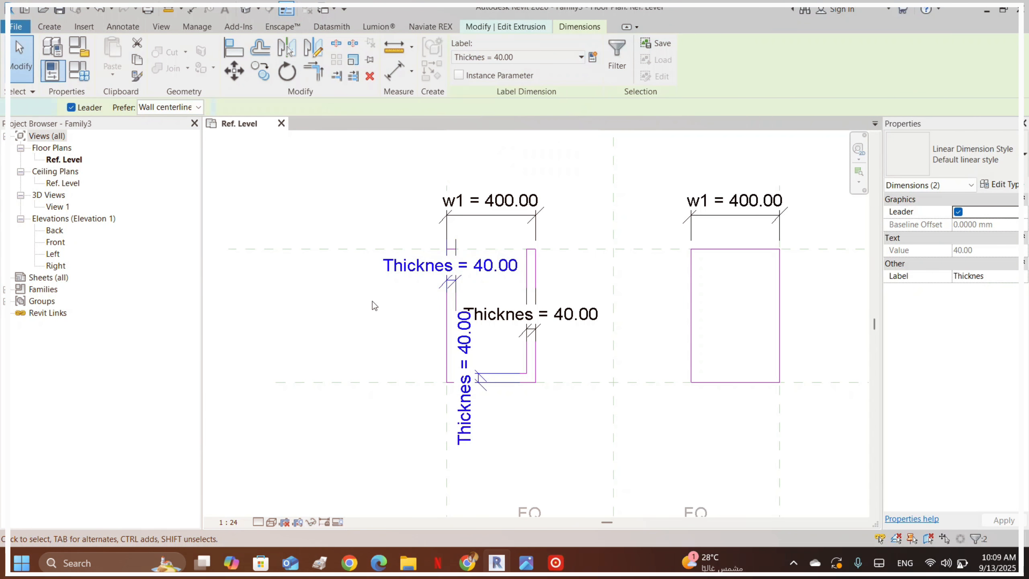
click(370, 296)
click(466, 317)
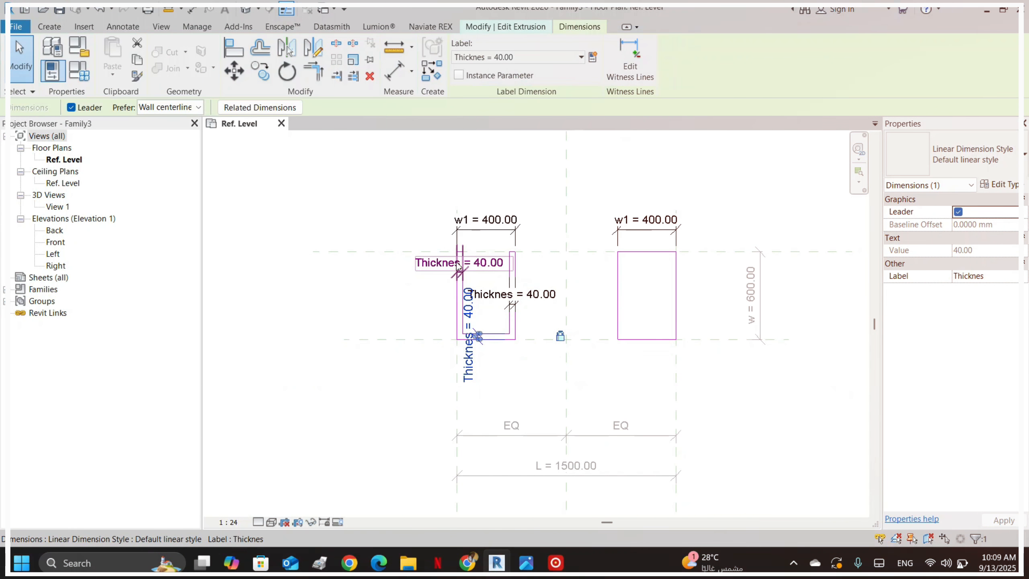
click(390, 182)
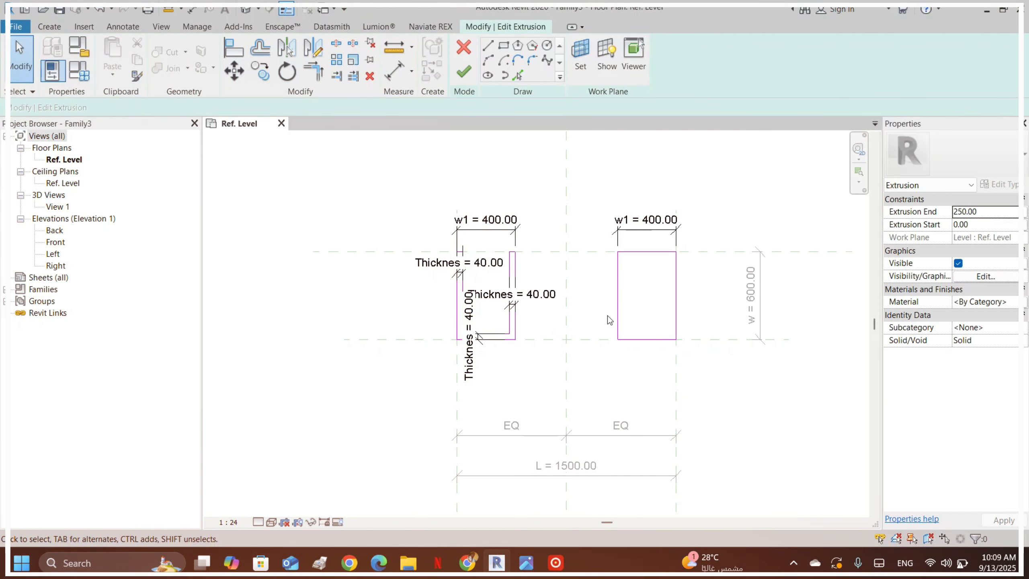
- Offset copies of the right rectangle's left, bottom and right edges 40 mm inward
middle_drag(532, 279, 495, 260)
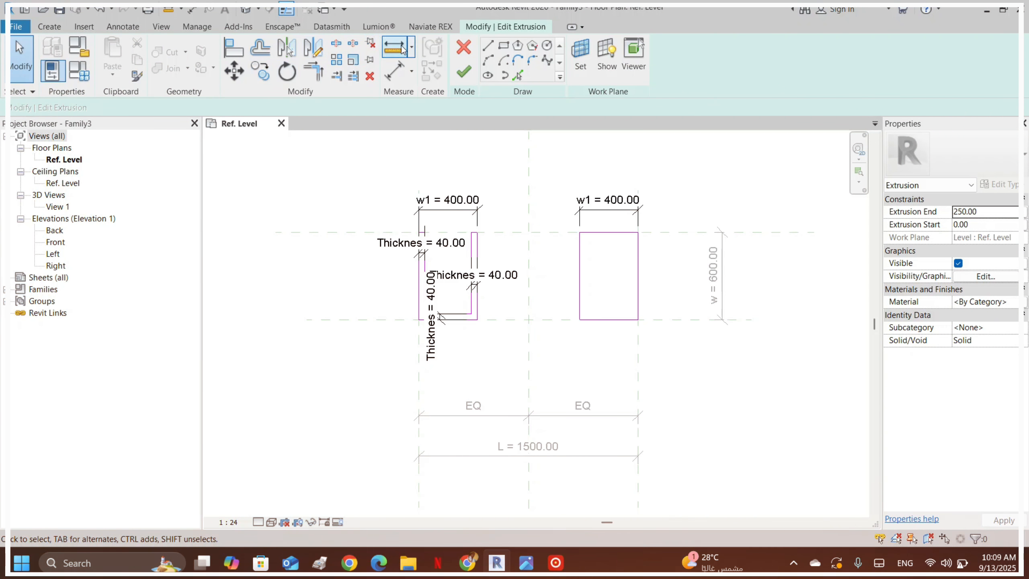
click(252, 51)
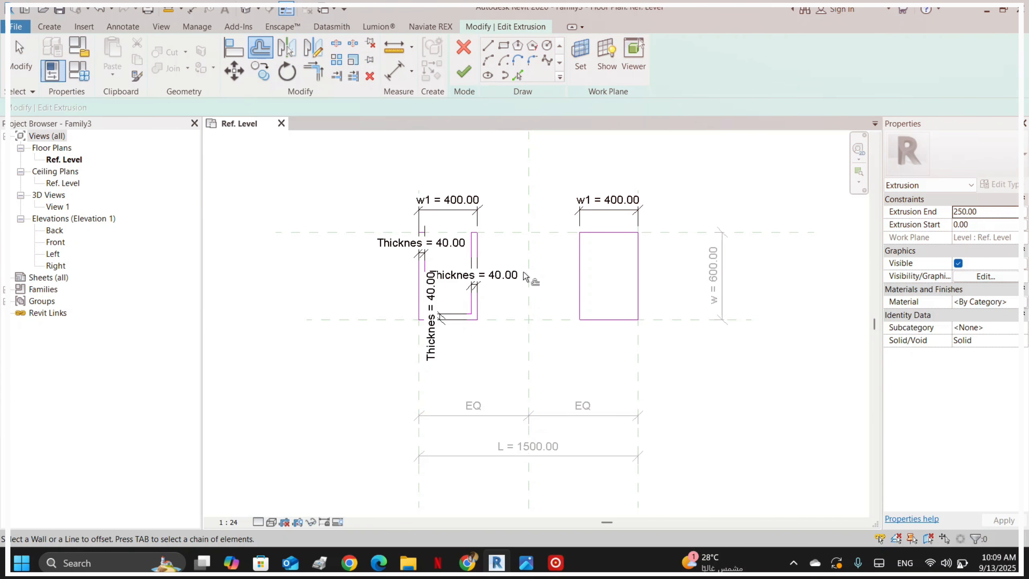
scroll(599, 271, up, 2)
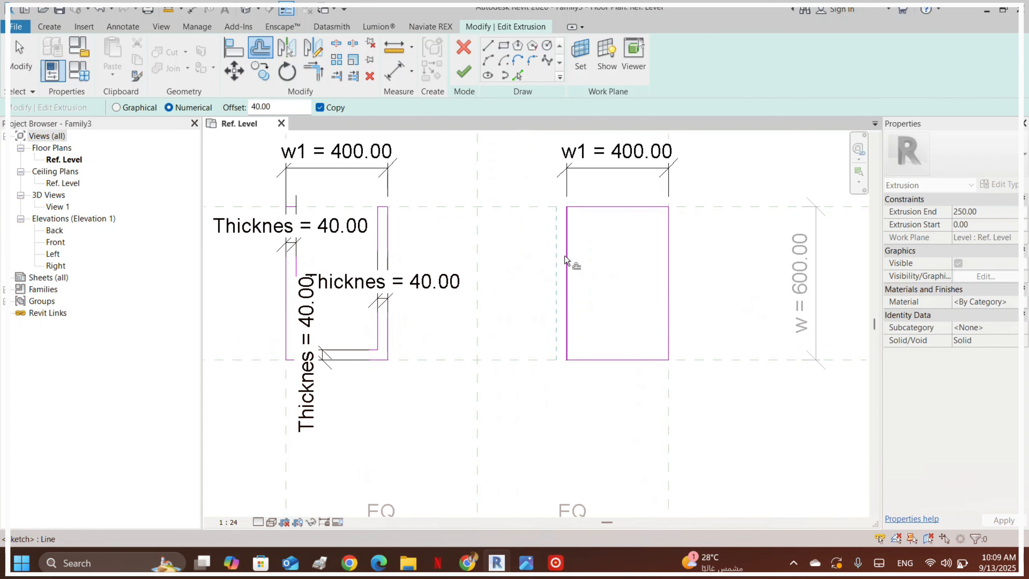
click(568, 256)
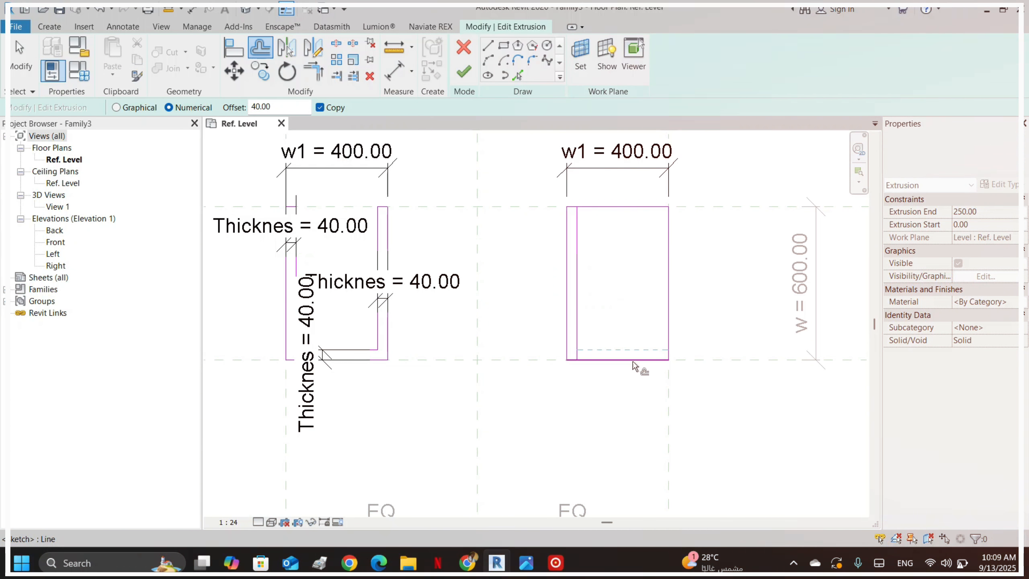
click(664, 312)
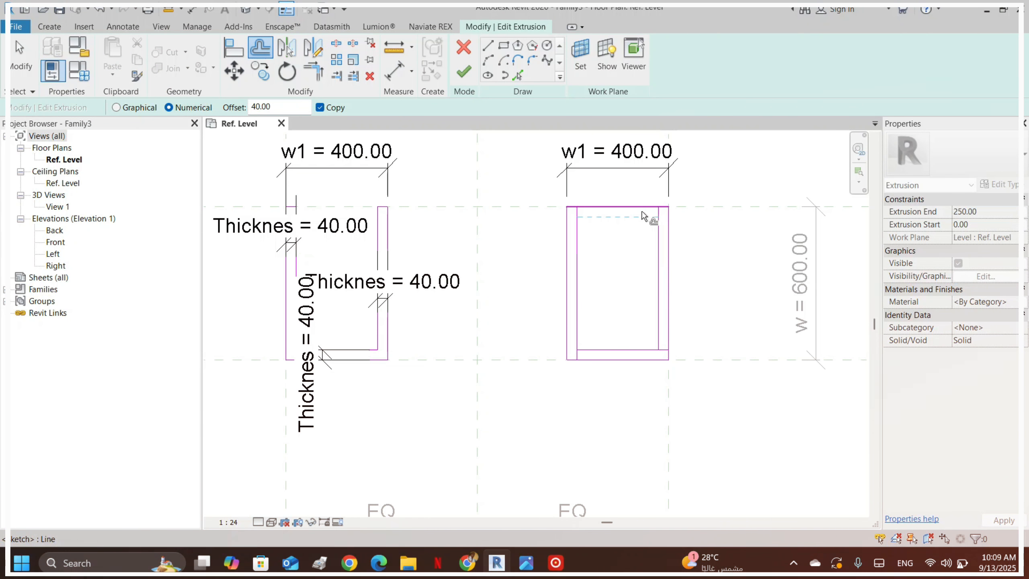
- Trim the inner offset lines at both lower corners of the right rectangle
click(313, 71)
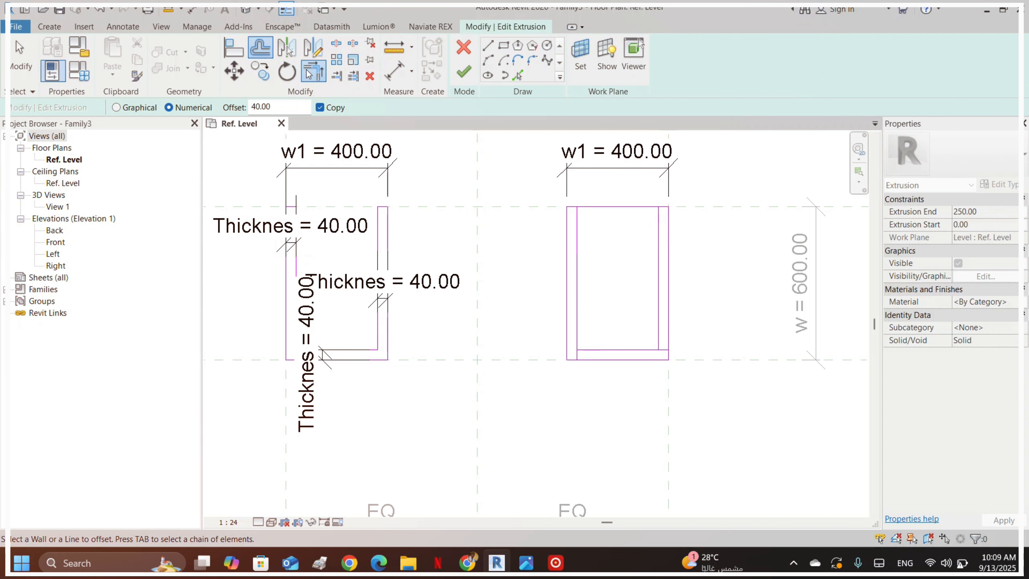
click(576, 325)
click(632, 350)
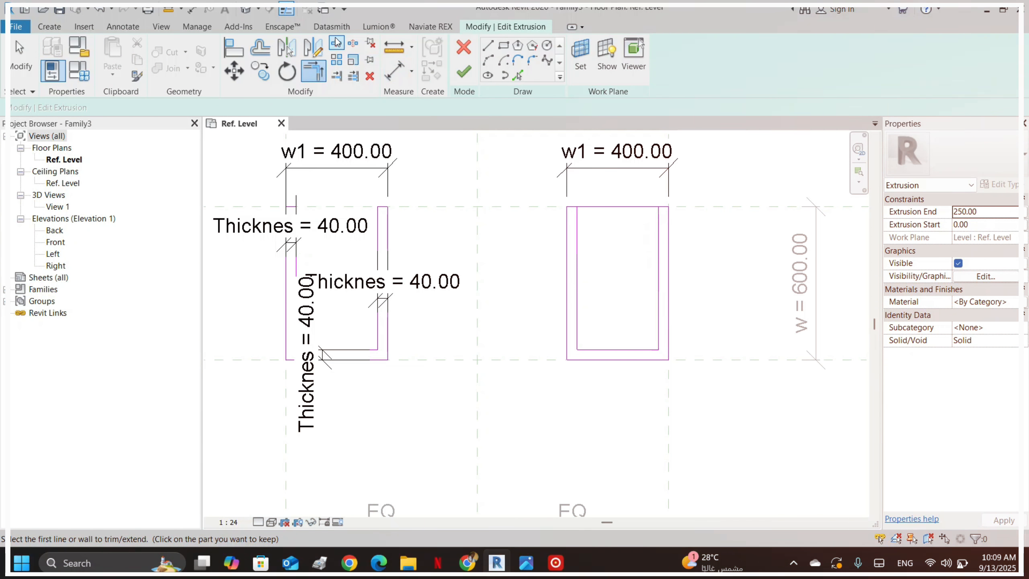
- Split the right rectangle's top edge at its midpoint and trim both halves to the inner lines, leaving a U-shaped outline
click(618, 208)
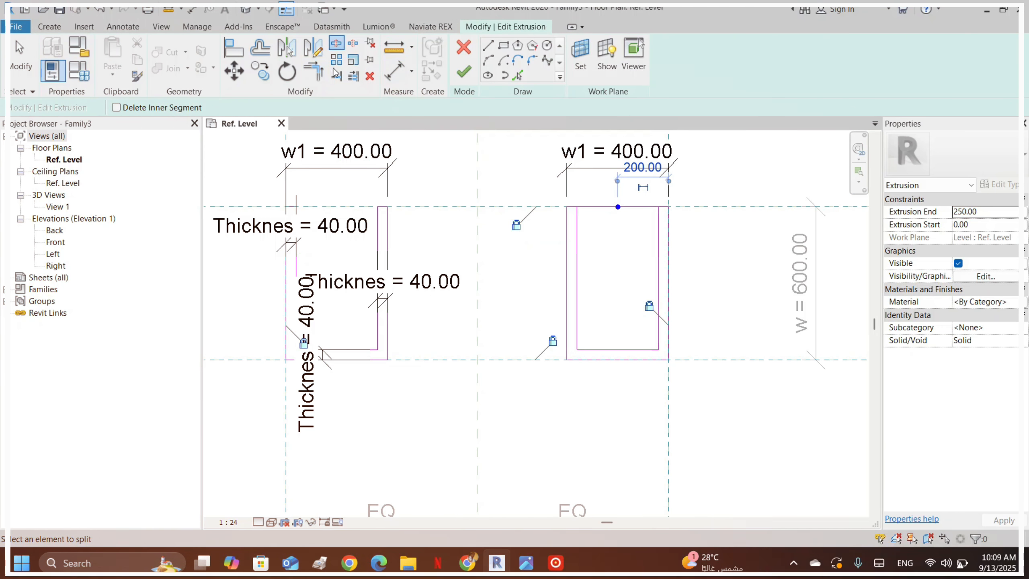
click(315, 72)
scroll(531, 234, up, 2)
scroll(590, 197, up, 1)
click(608, 179)
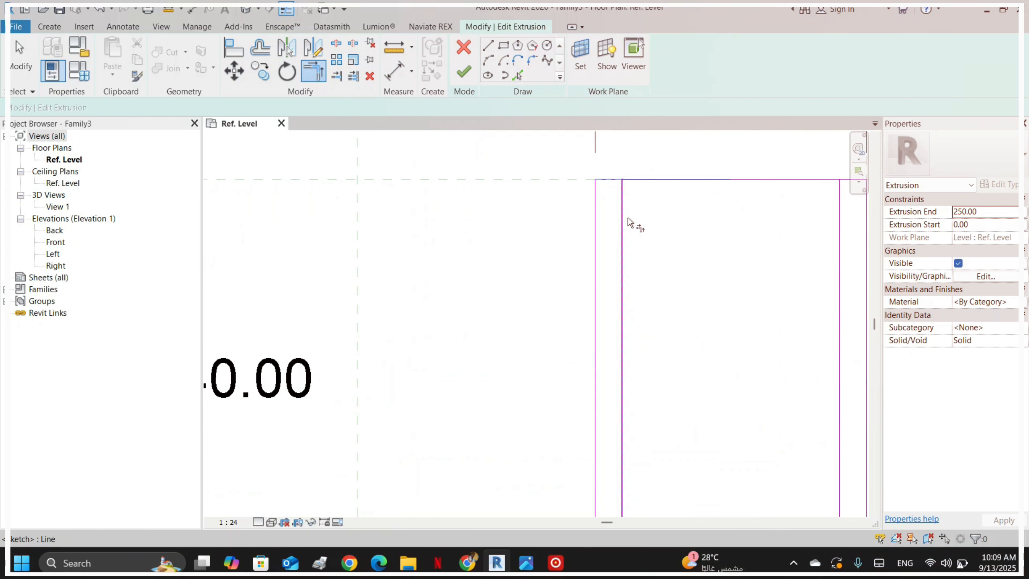
click(626, 219)
scroll(558, 234, down, 2)
scroll(717, 213, up, 2)
scroll(592, 243, up, 2)
click(564, 196)
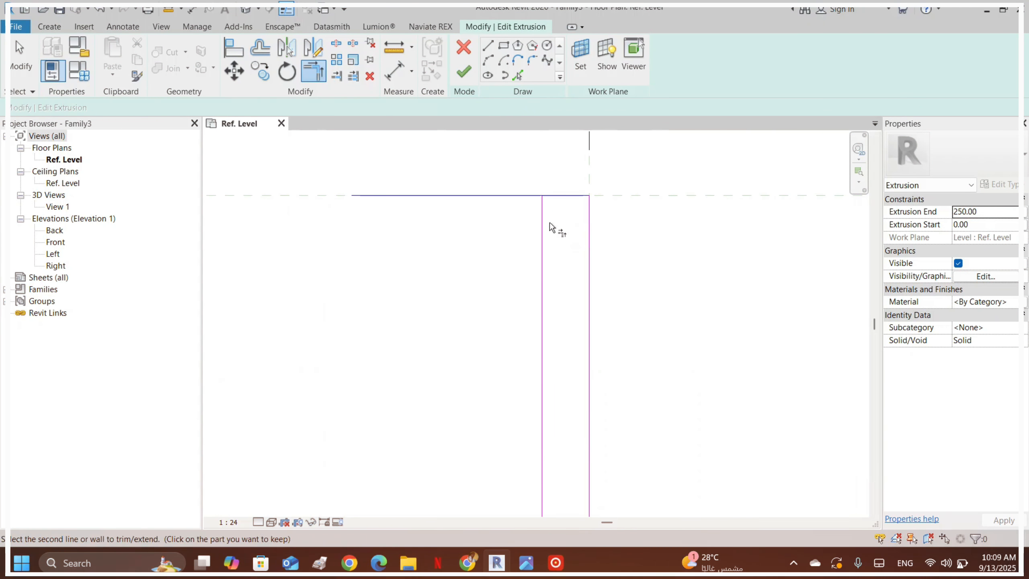
click(549, 231)
scroll(729, 166, down, 2)
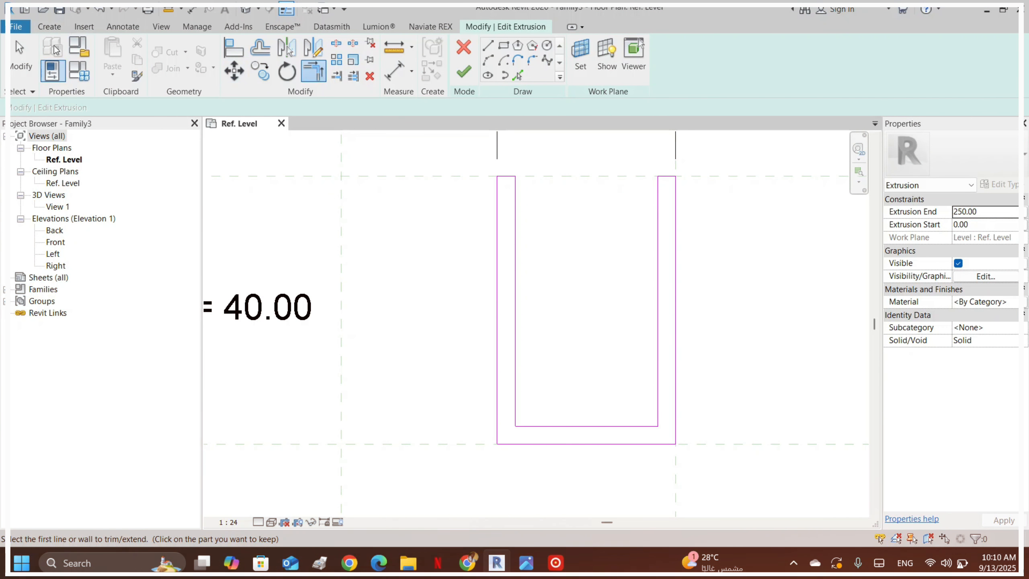
- Add aligned dimensions across the thickness of the right base's left, bottom and right walls, then end the dimension command
click(389, 76)
scroll(523, 284, up, 2)
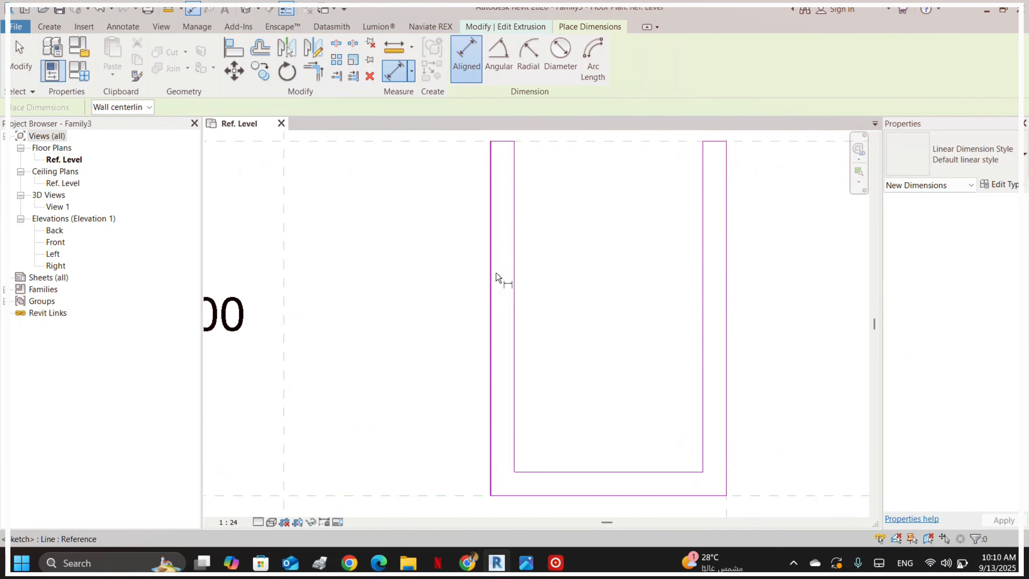
click(514, 284)
scroll(556, 420, down, 2)
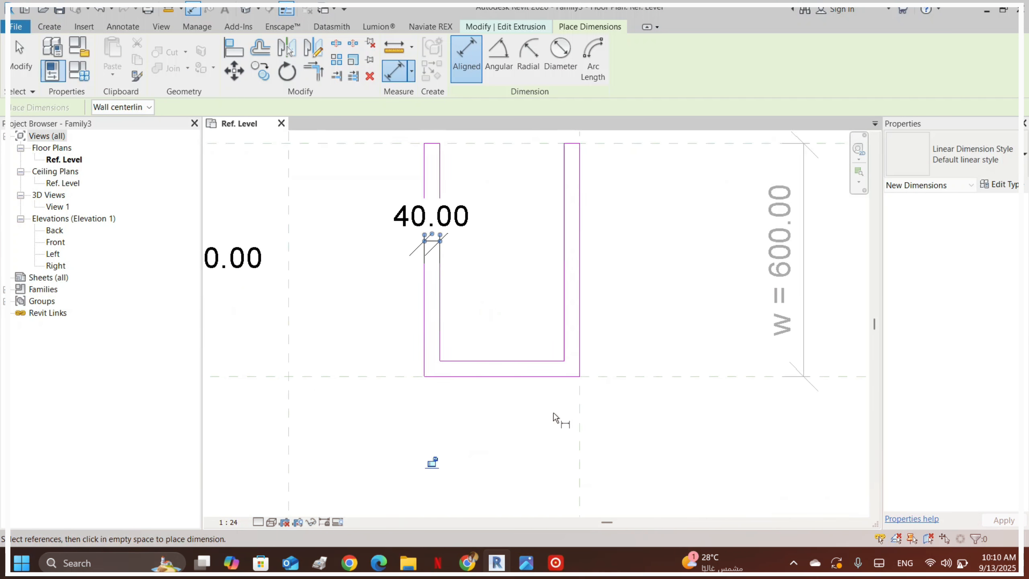
scroll(501, 349, up, 2)
click(482, 412)
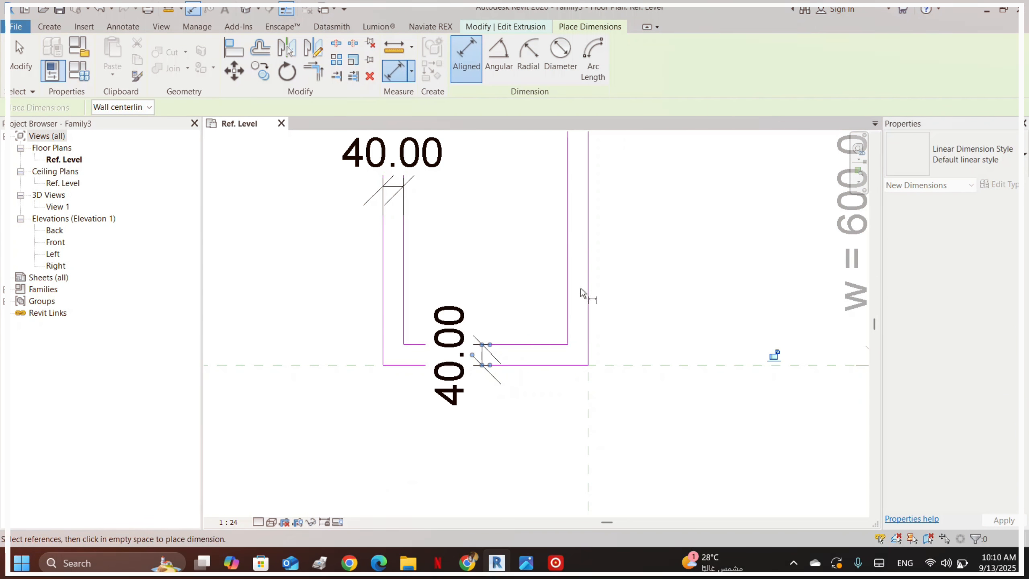
click(569, 286)
click(589, 278)
click(674, 279)
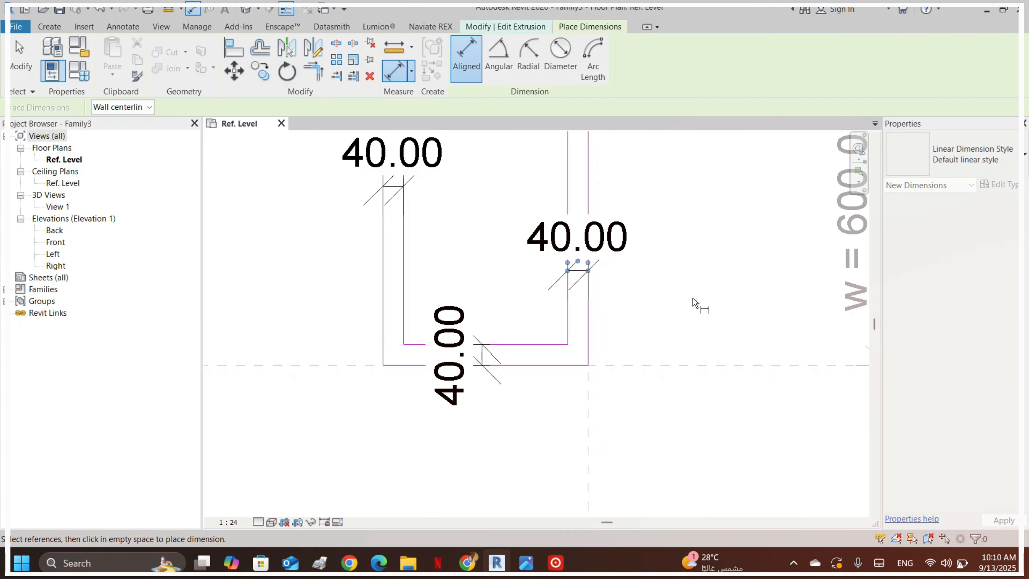
scroll(693, 298, down, 3)
key(Escape)
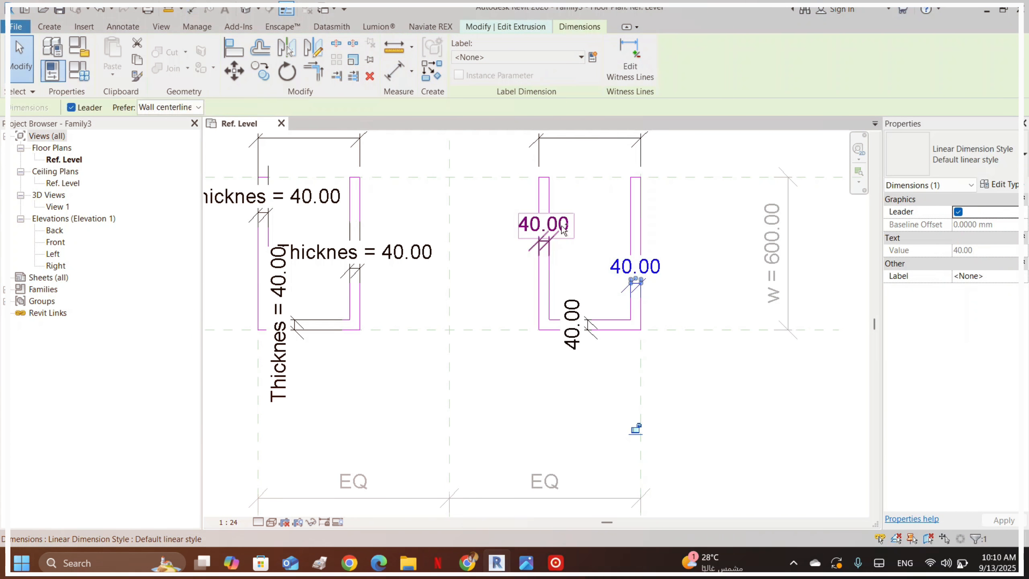
- Label all three thickness dimensions of the right U-shaped base with the Thicknes parameter and clear the selection
ctrl+click(543, 224)
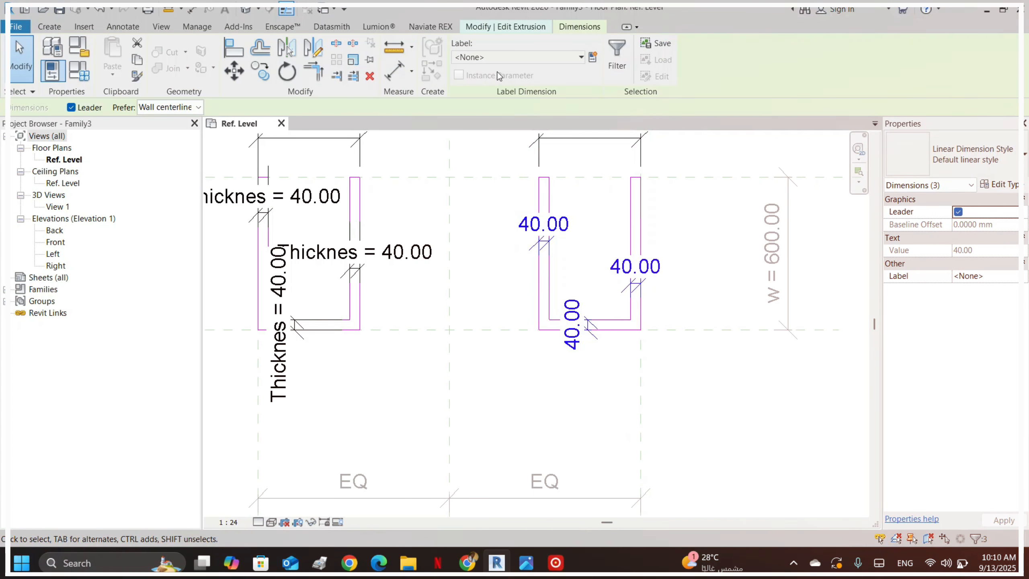
click(516, 59)
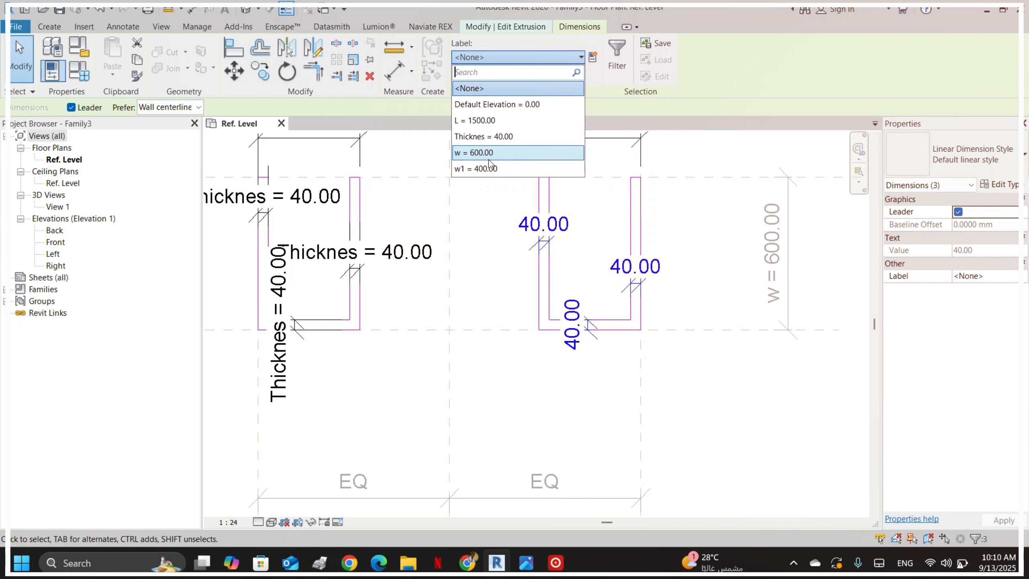
click(496, 137)
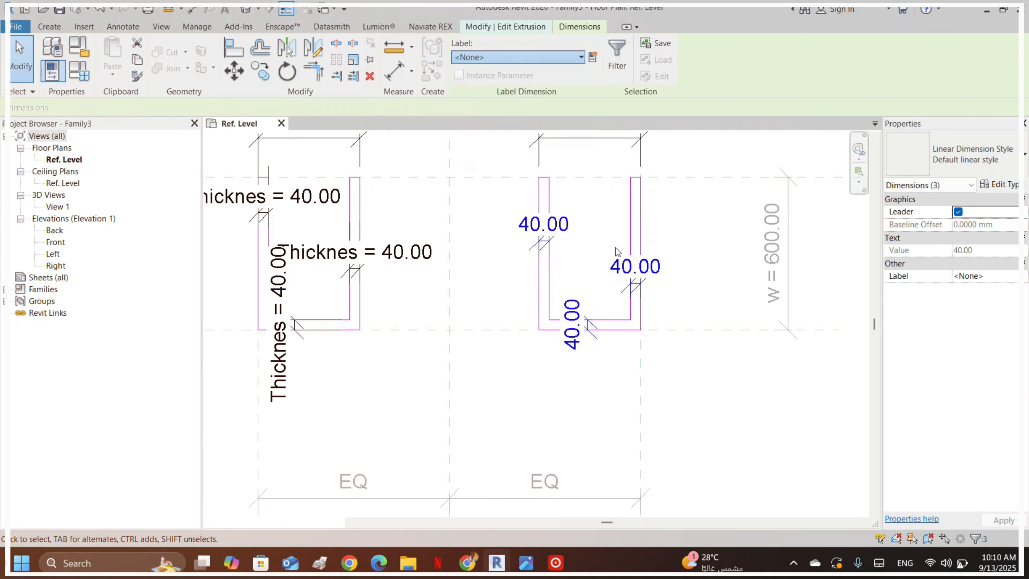
click(697, 223)
click(665, 278)
scroll(657, 292, down, 8)
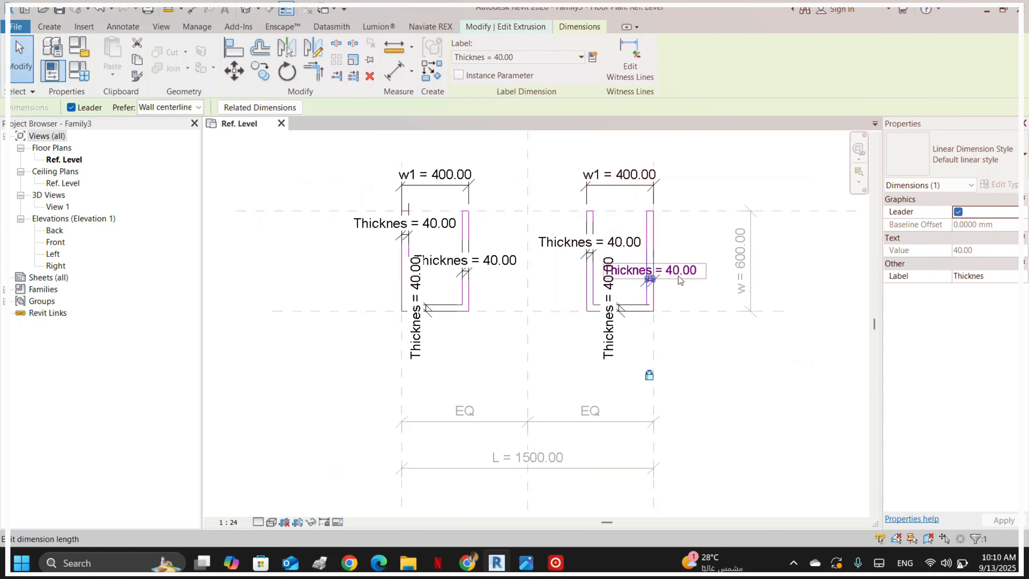
key(Escape)
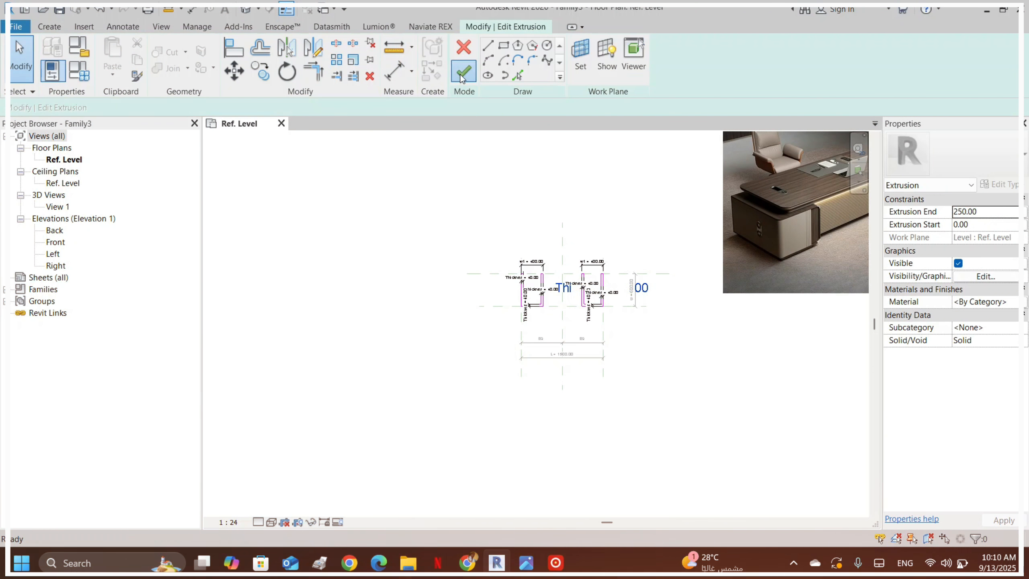
- Finish the extrusion sketch of the two U-shaped bases
click(464, 72)
scroll(642, 354, up, 4)
click(624, 158)
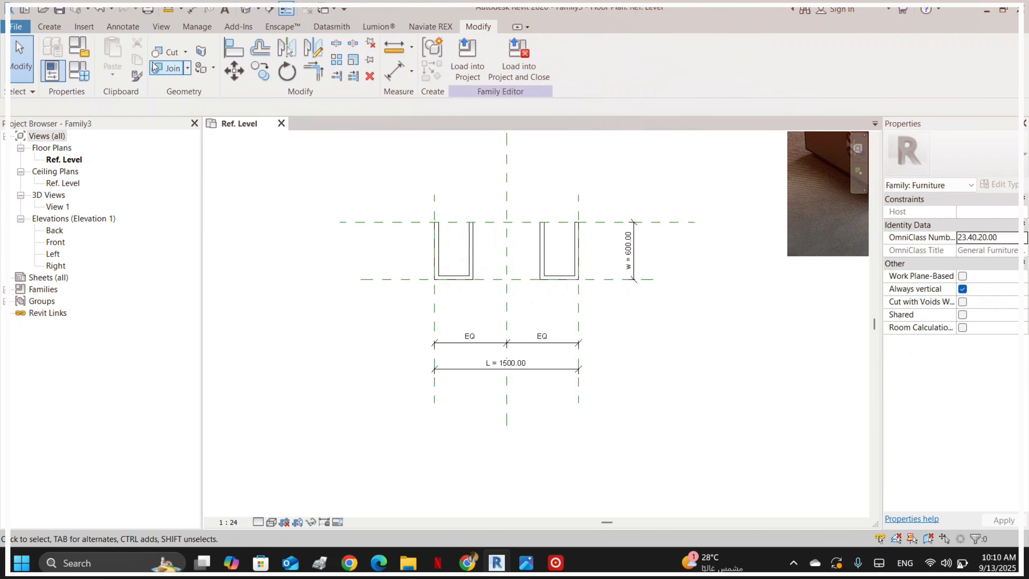
- Set the Thicknes parameter to 30 mm in the family types and check the walls of both bases
key(f)
key(t)
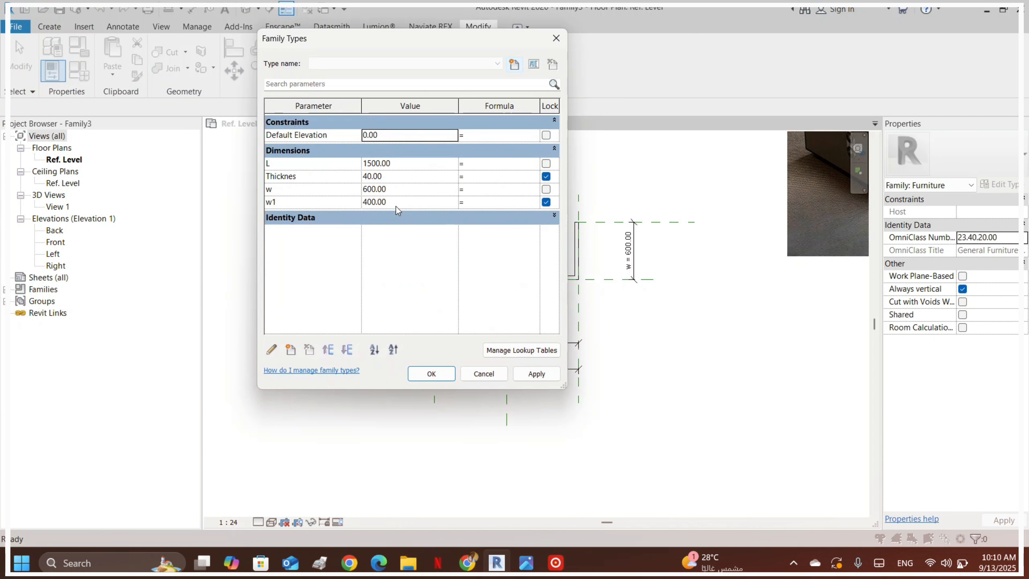
click(399, 177)
text(30)
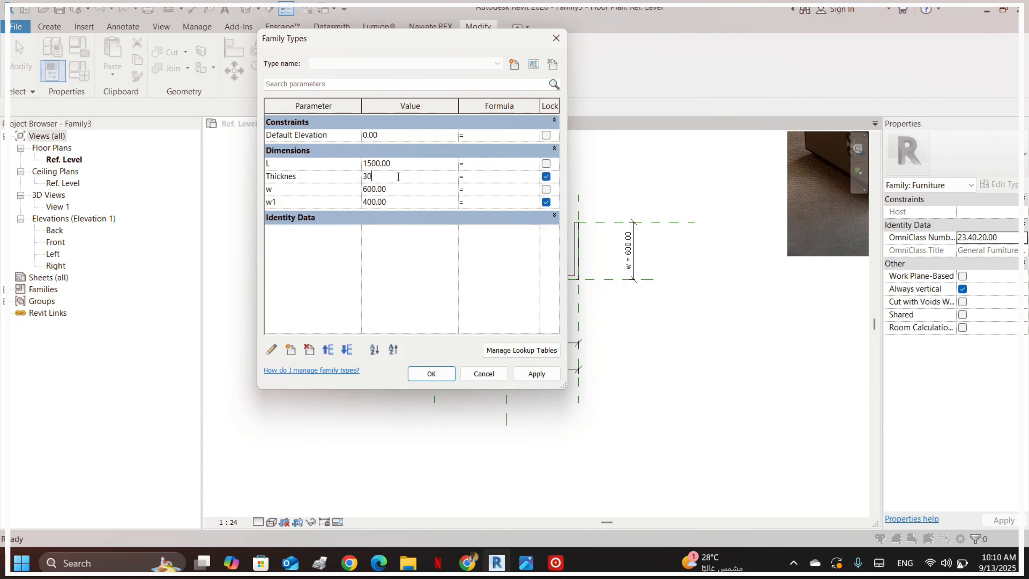
text(mm)
click(435, 310)
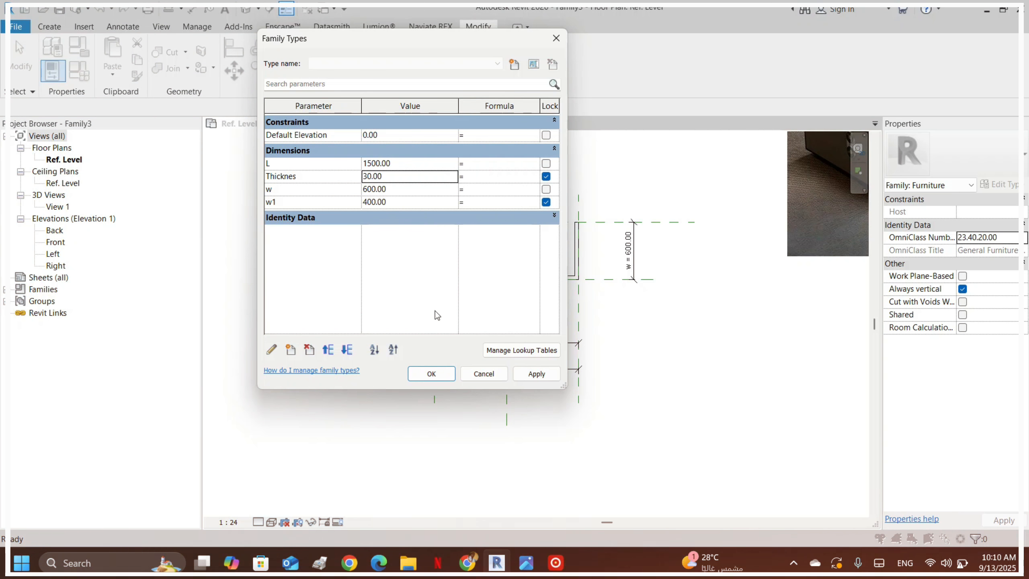
click(435, 376)
scroll(458, 233, up, 4)
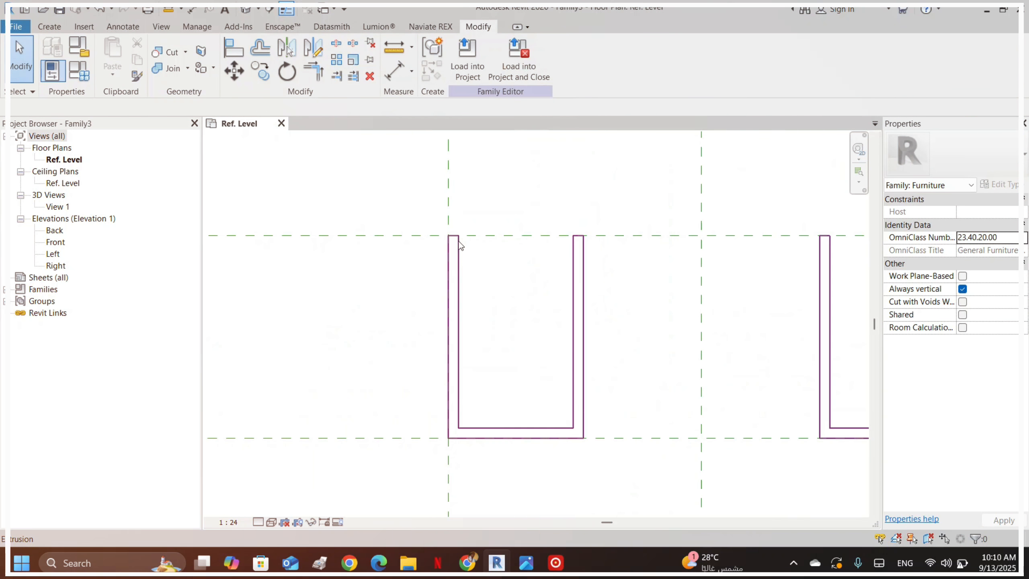
scroll(458, 233, down, 4)
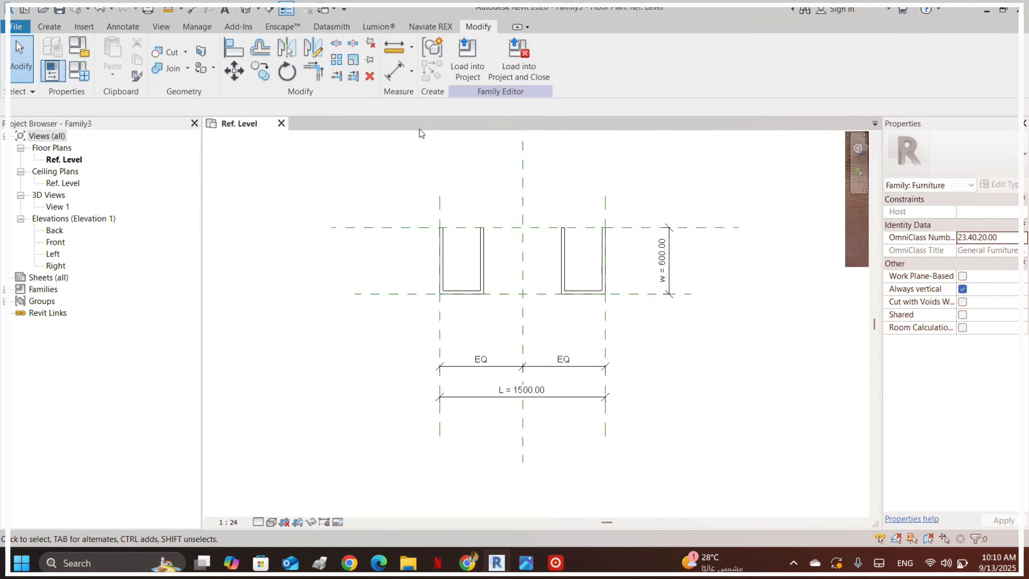
- Set the family's length parameter L to 2 m and apply it to the model
click(91, 73)
click(401, 162)
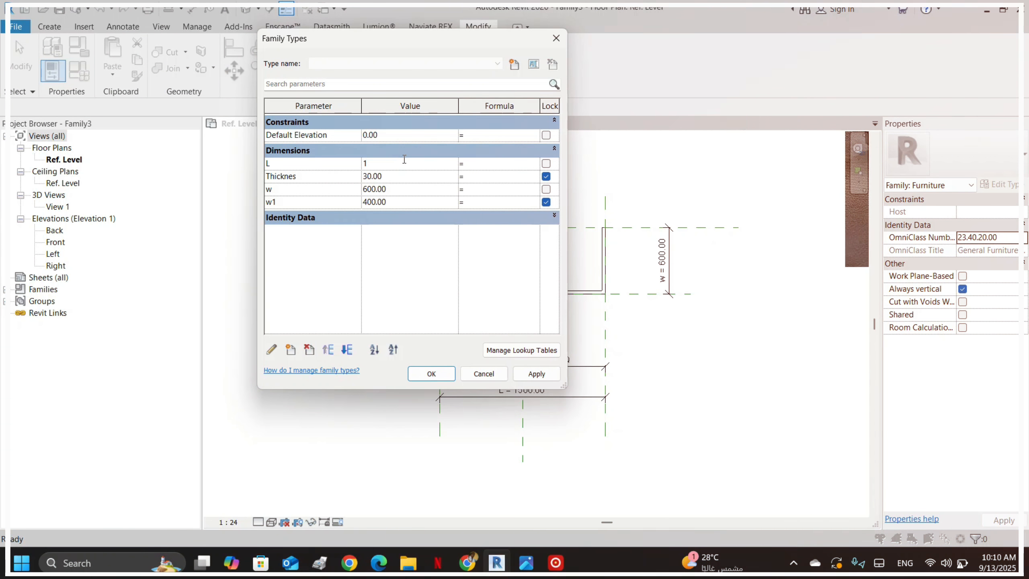
text(2m)
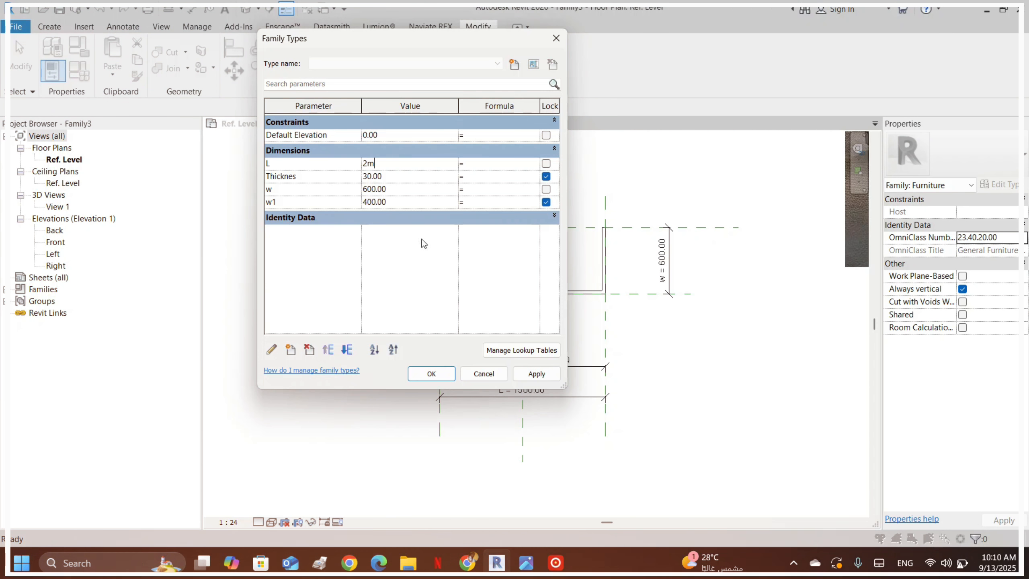
click(444, 374)
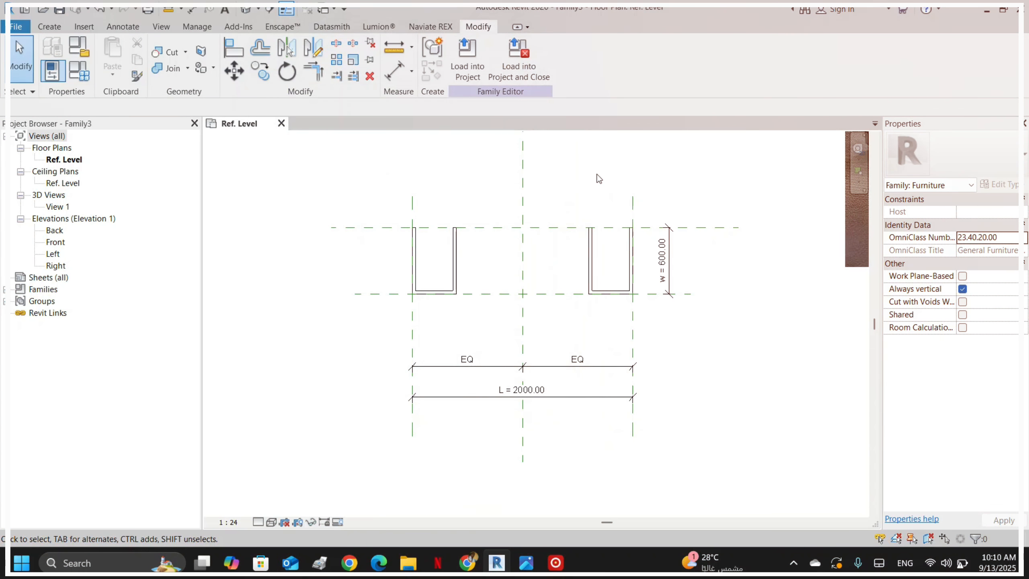
- Change the w1 width parameter in the family types to widen both U-shaped bases and confirm it
scroll(527, 255, down, 2)
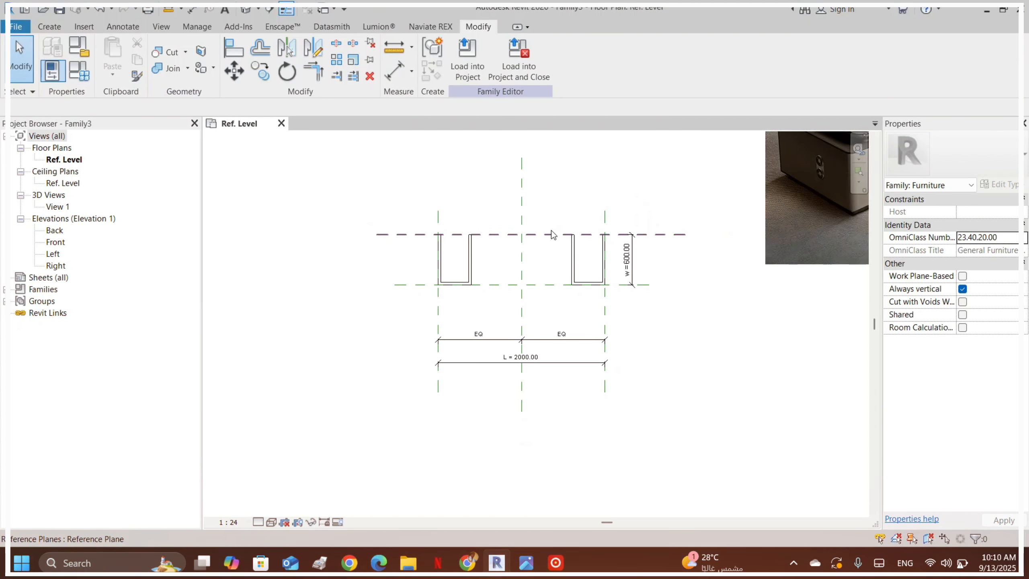
scroll(554, 232, up, 3)
click(82, 78)
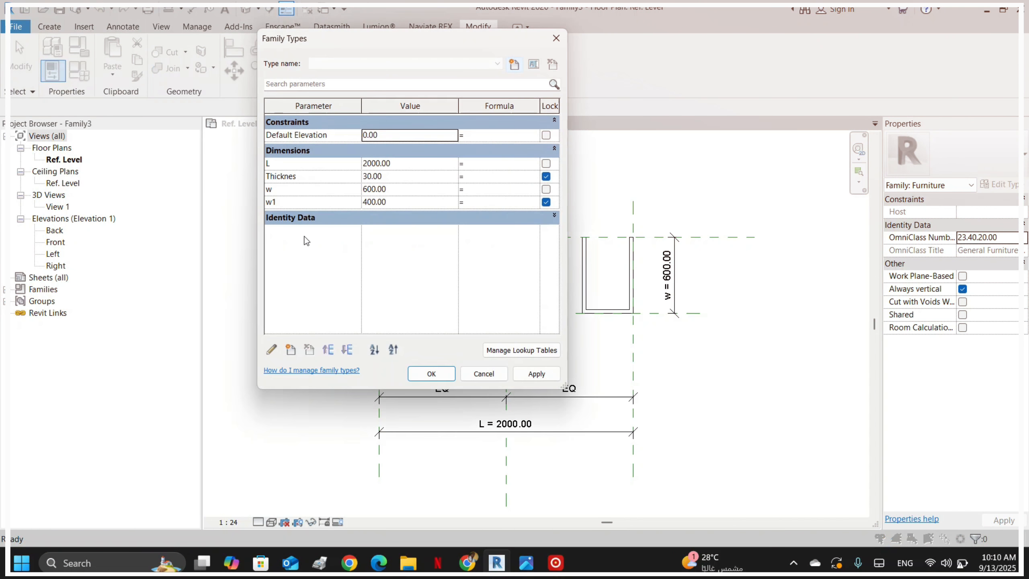
click(400, 202)
click(377, 202)
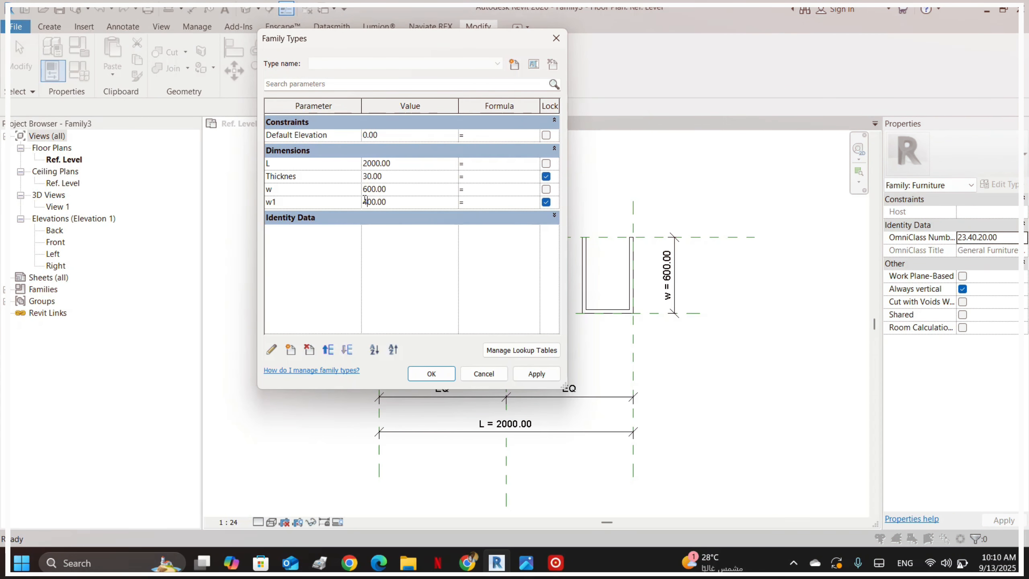
drag(364, 201, 367, 201)
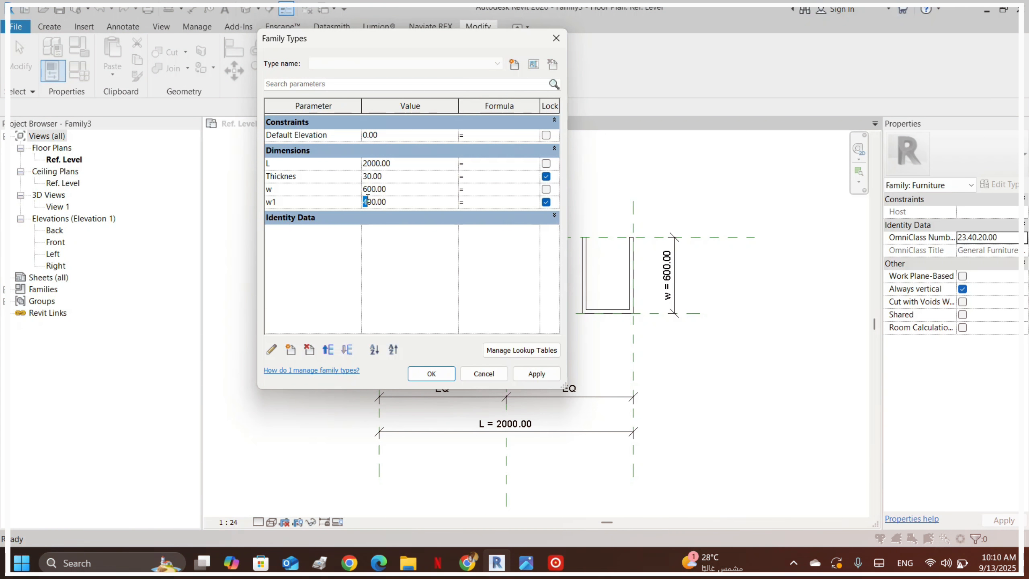
click(421, 372)
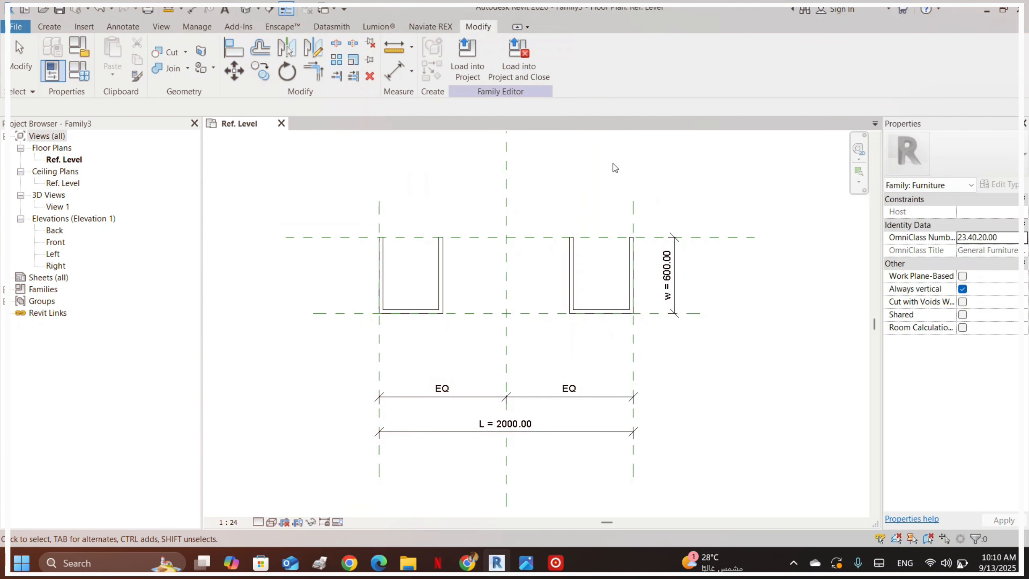
- Open the default 3D view and examine both U-shaped base extrusions
scroll(477, 268, down, 2)
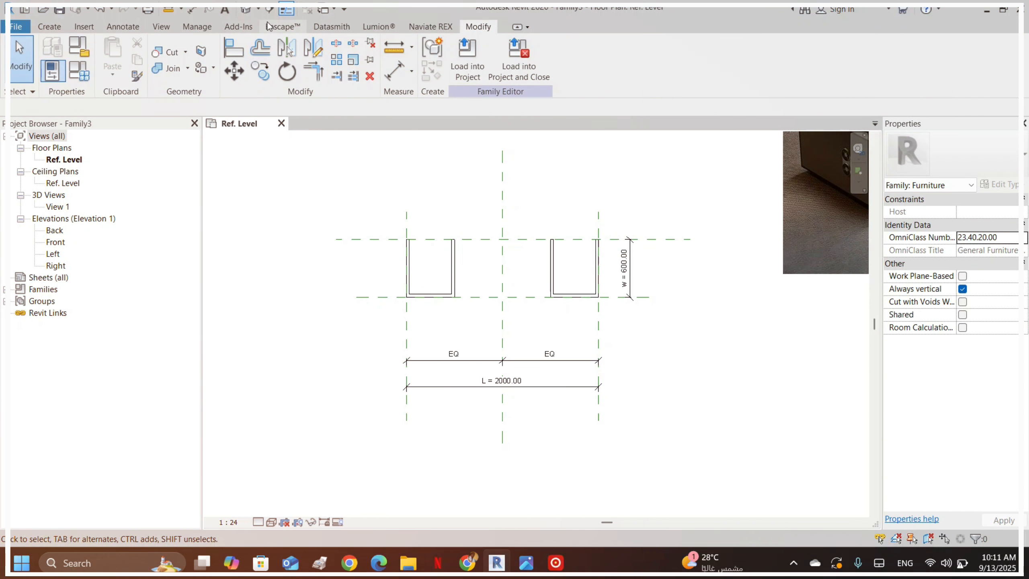
click(246, 9)
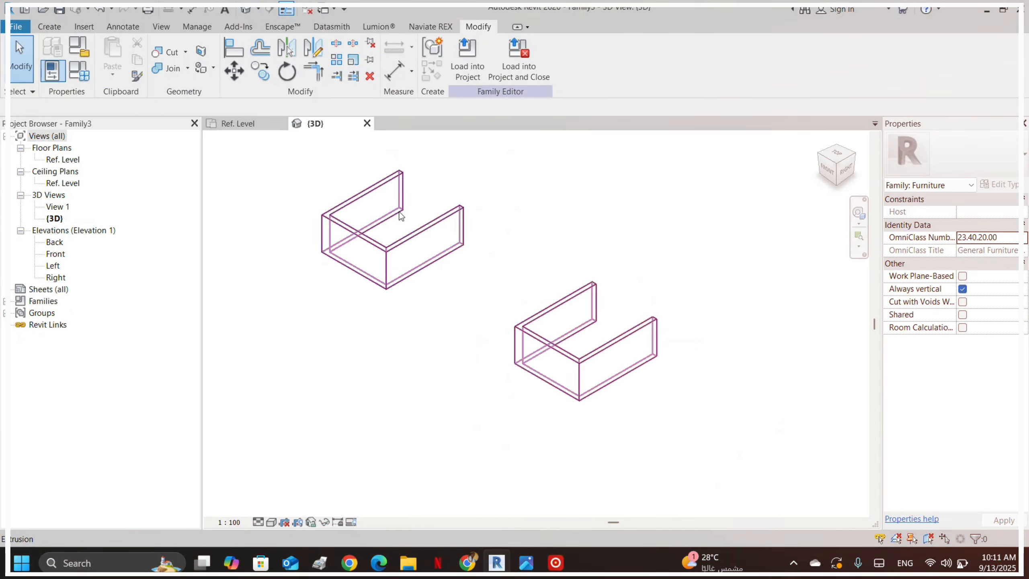
scroll(471, 194, down, 5)
scroll(340, 334, down, 3)
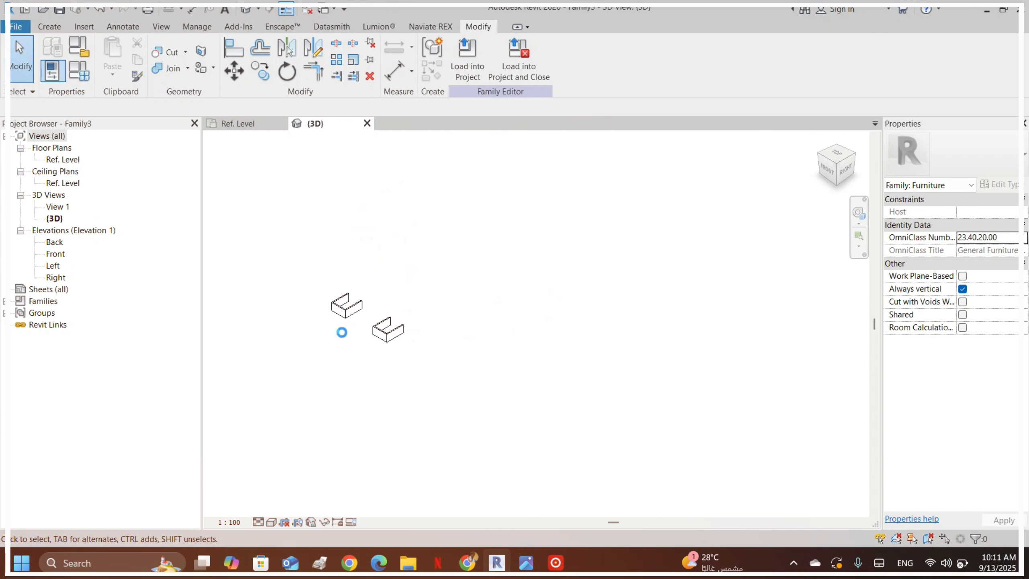
key(Return)
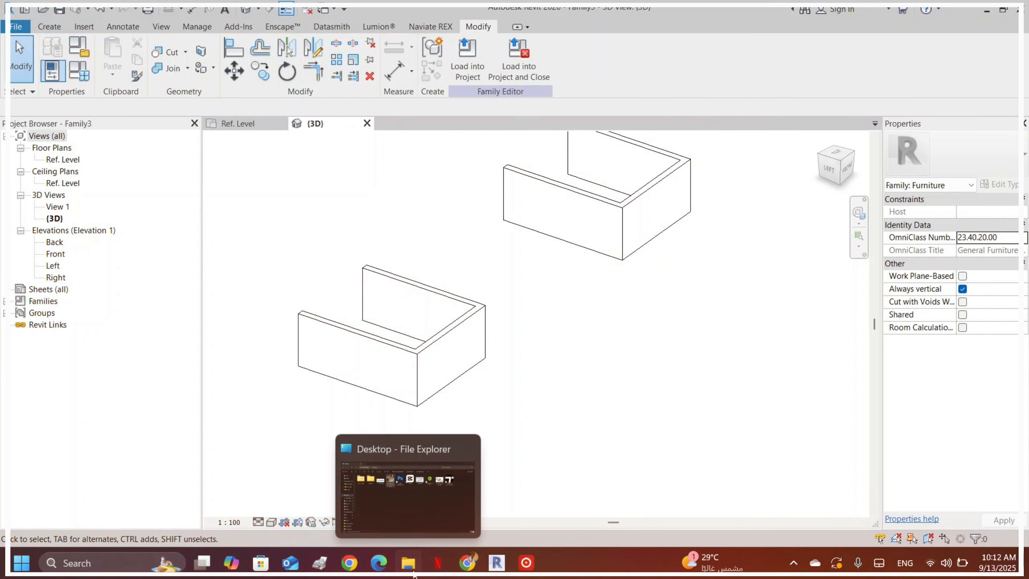
- Open the desk reference picture from the Desktop folder to study its bases, and return to Revit
click(414, 573)
double_click(397, 149)
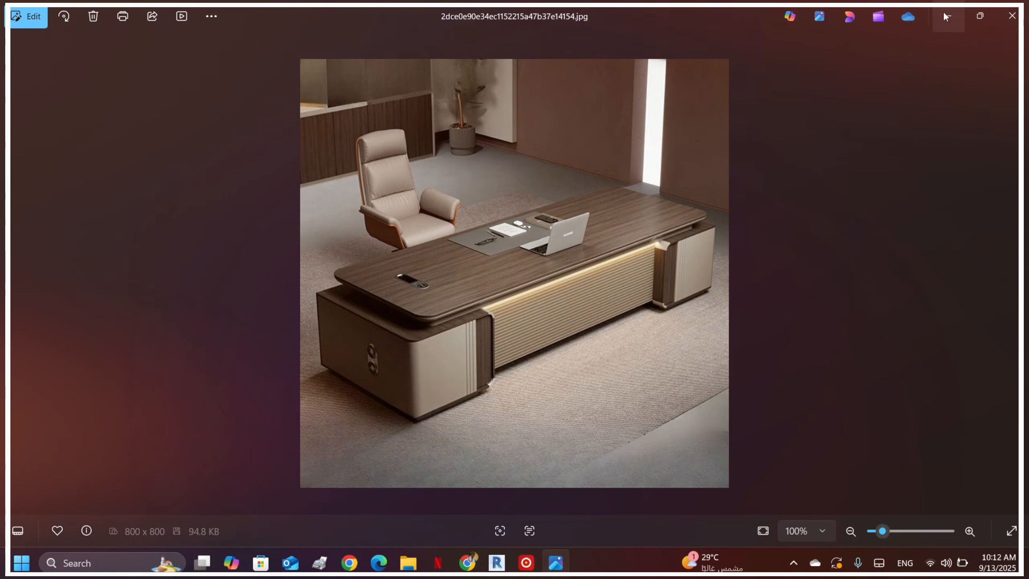
click(945, 16)
mouse_move(555, 572)
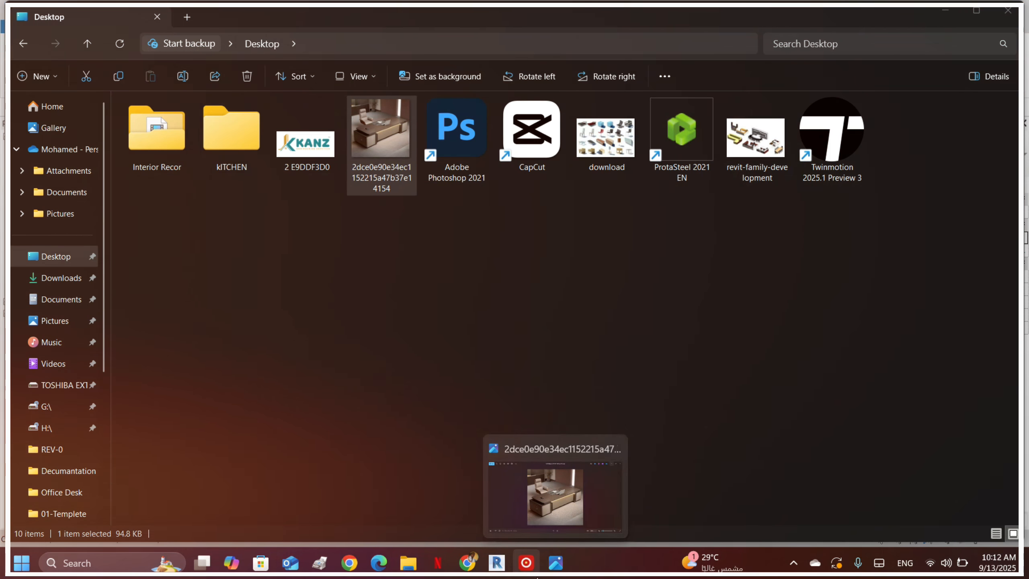
click(497, 563)
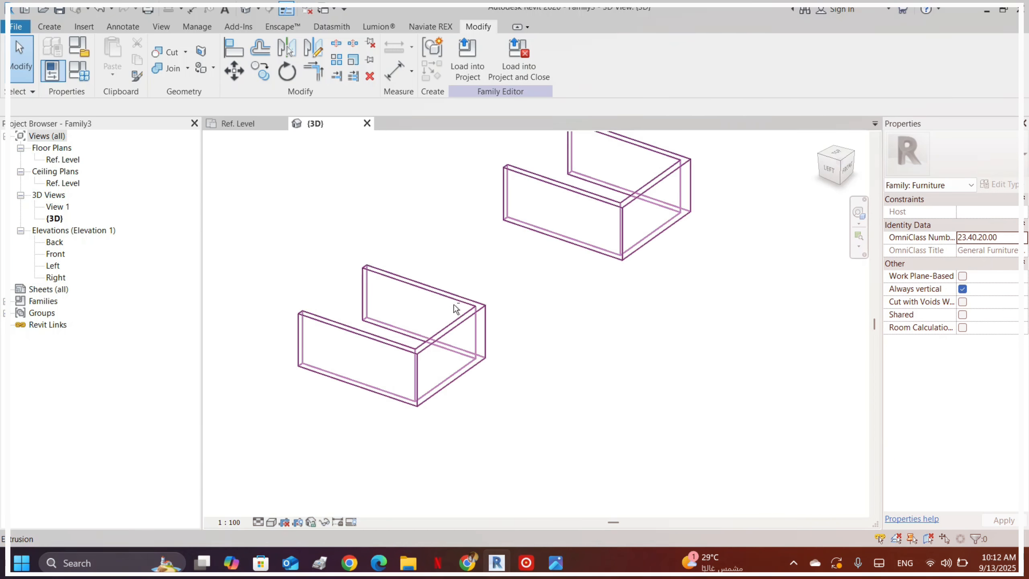
- Check the two bases from the front in 3D and open the Front elevation view
shift+middle_drag(456, 308, 556, 297)
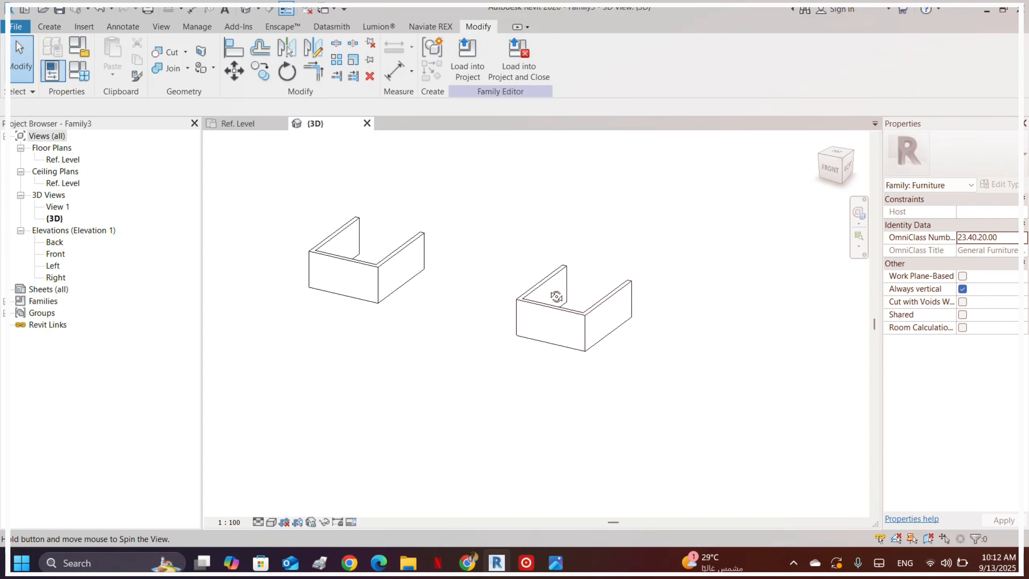
shift+middle_drag(315, 294, 417, 269)
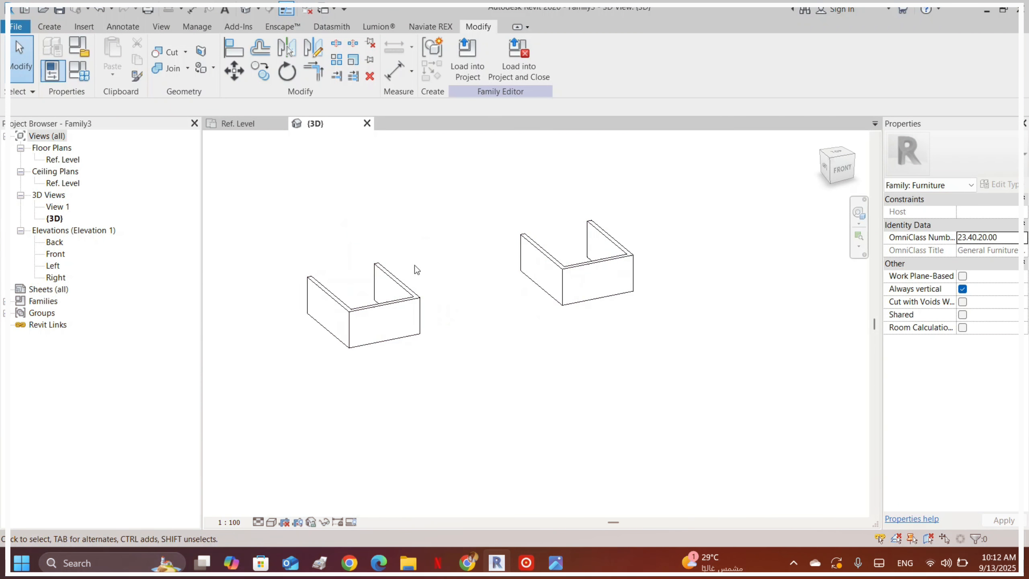
click(848, 172)
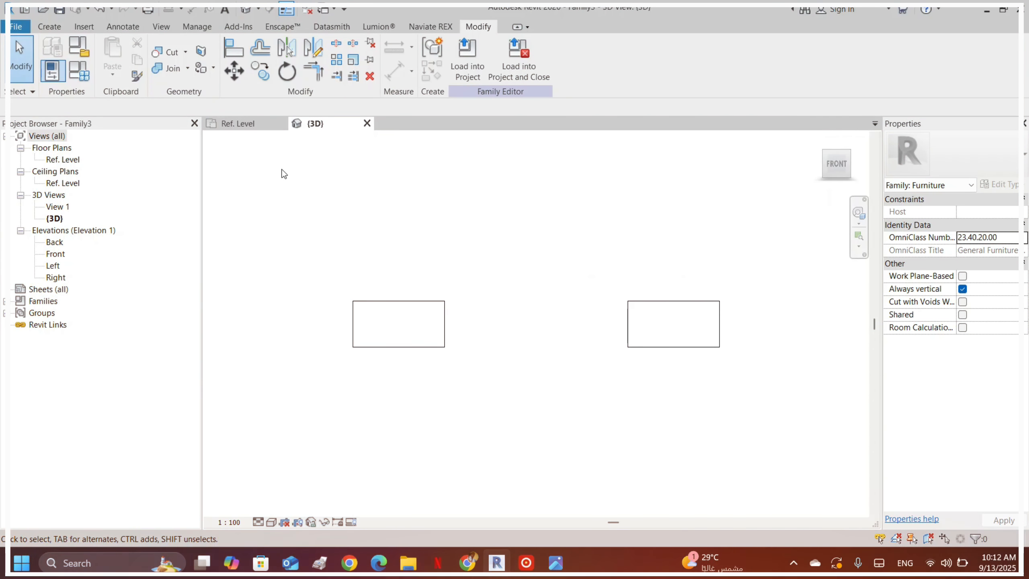
click(63, 184)
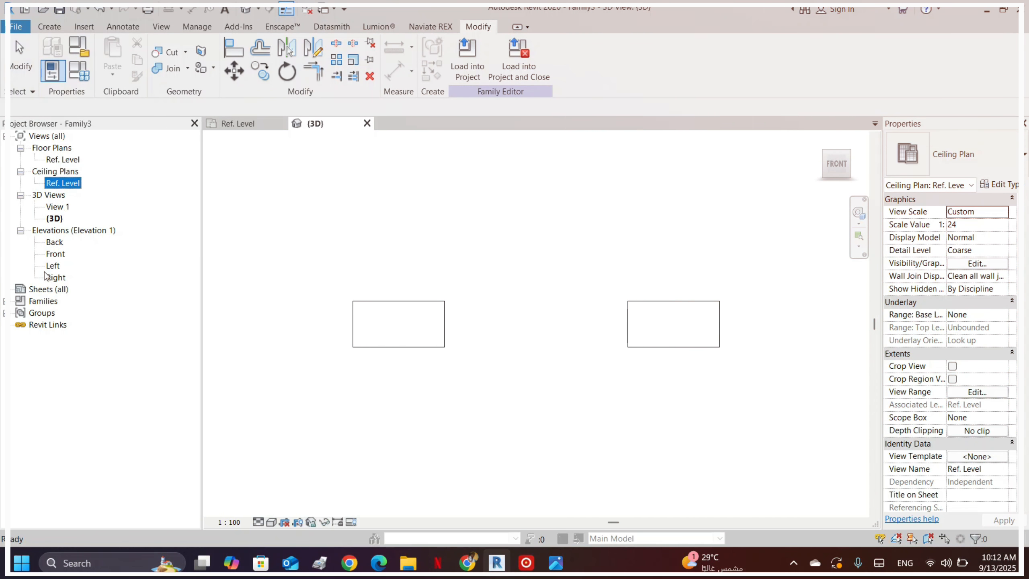
double_click(57, 254)
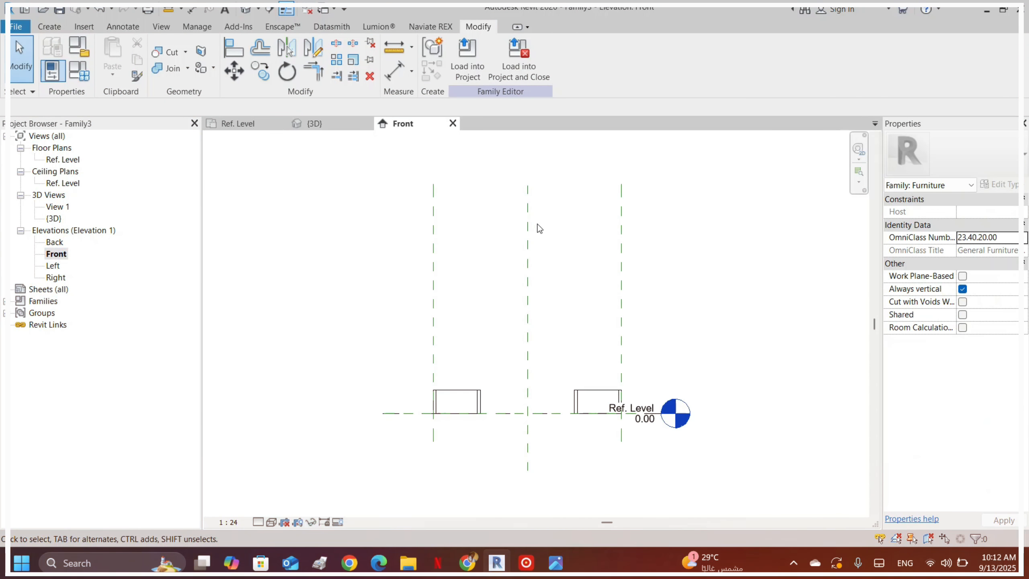
- Extend the Ref. Level line in the Front elevation so its head sits clear of the right base
scroll(648, 340, up, 3)
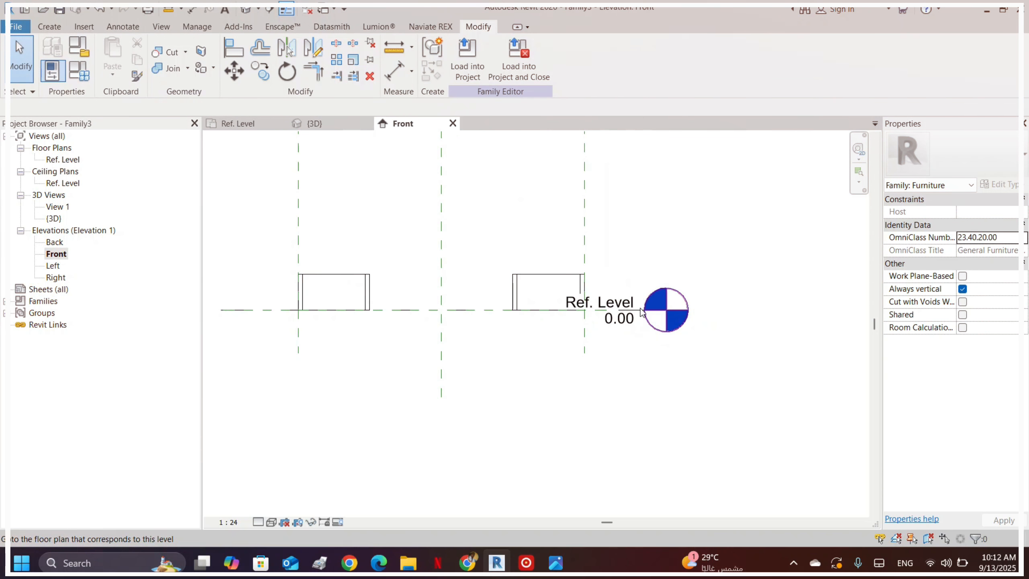
click(388, 311)
scroll(388, 311, down, 3)
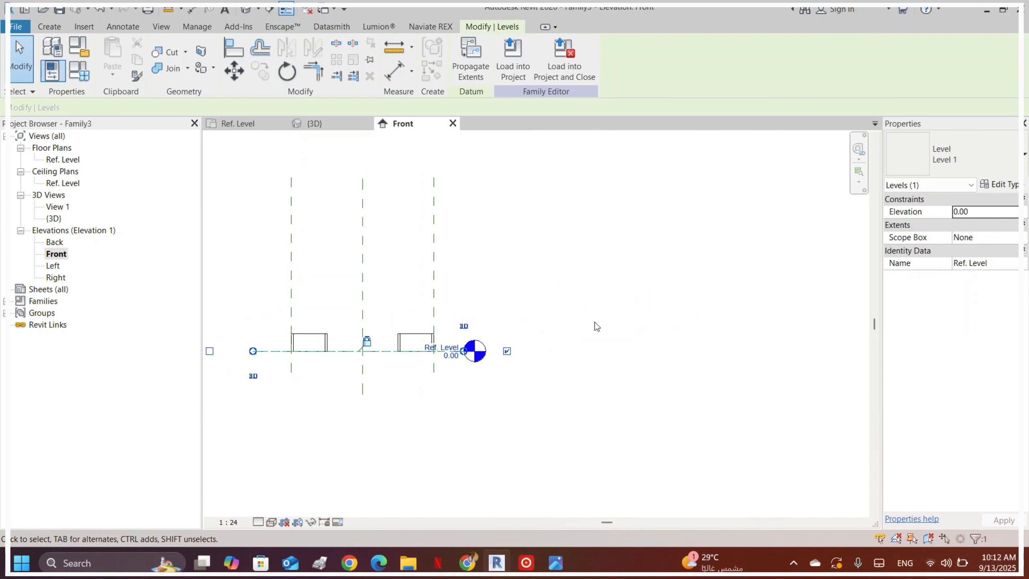
scroll(533, 326, up, 1)
drag(471, 355, 532, 338)
click(579, 237)
scroll(578, 236, down, 4)
middle_drag(579, 236, 582, 193)
- Examine the lower edge and side panels of the desk base in the reference picture
click(562, 568)
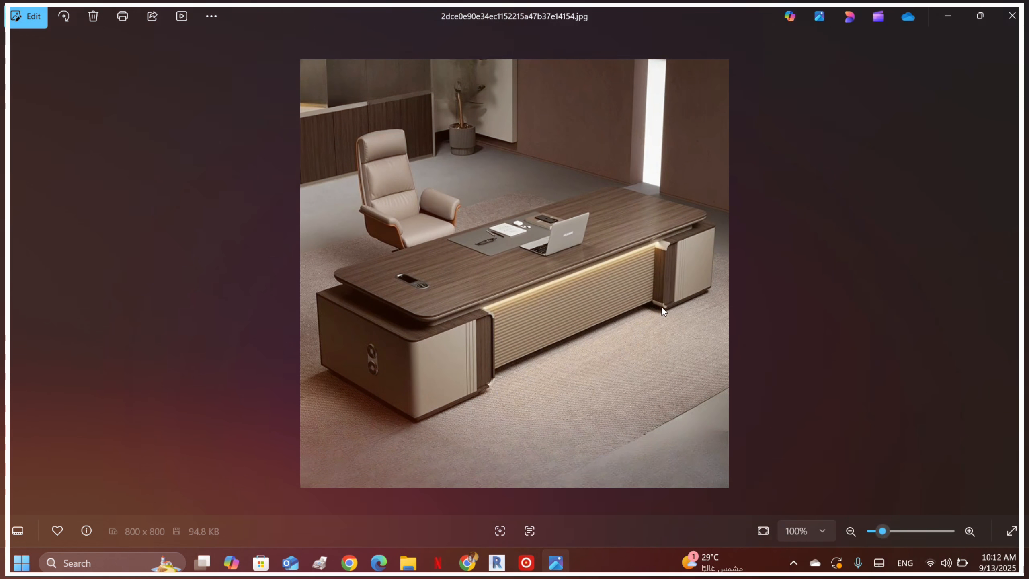
scroll(466, 432, up, 1)
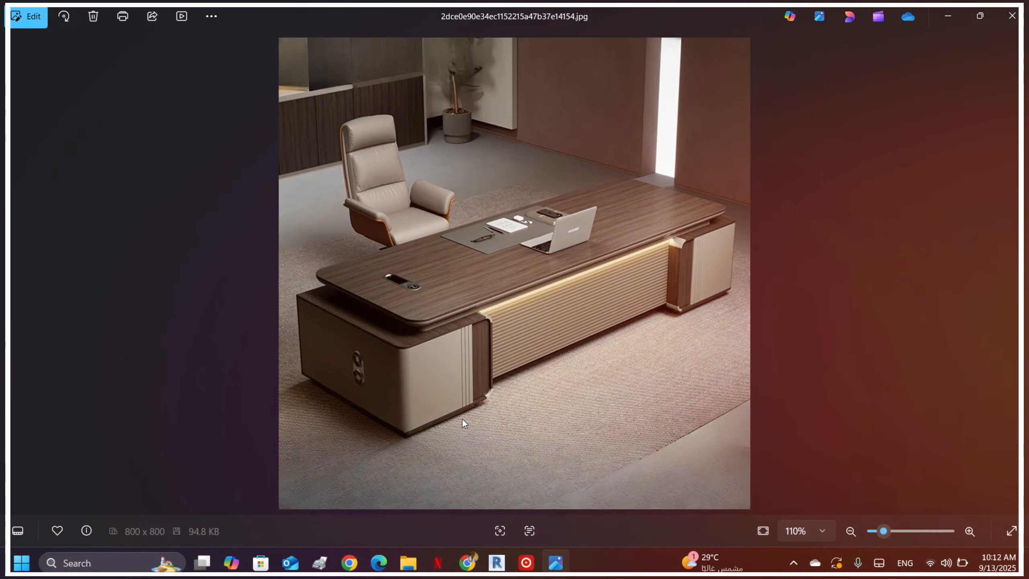
scroll(462, 419, up, 5)
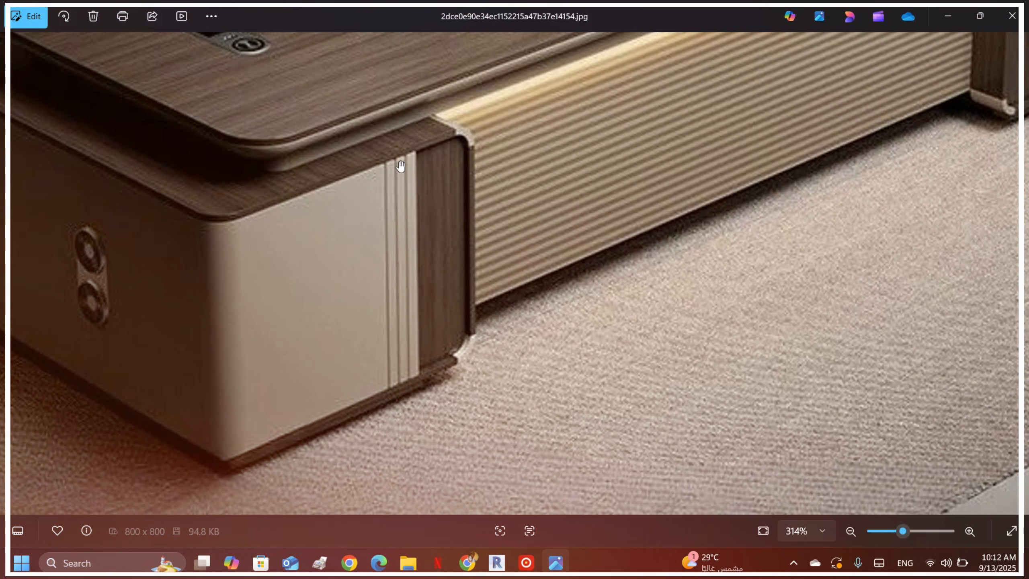
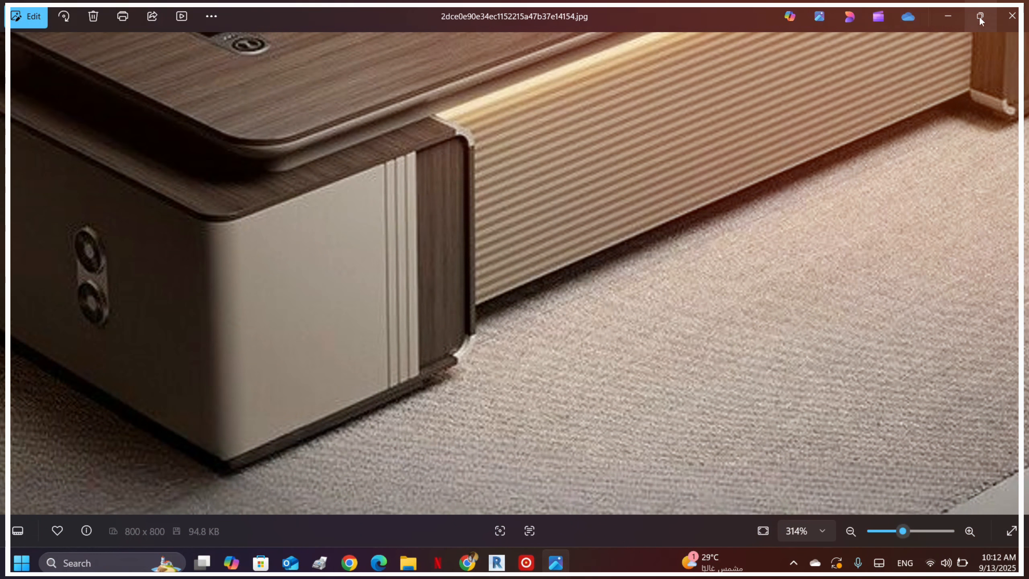
click(950, 16)
- Draw a horizontal reference plane about 60 mm above the Ref. Level, running across both bases in the Front elevation
scroll(381, 247, up, 5)
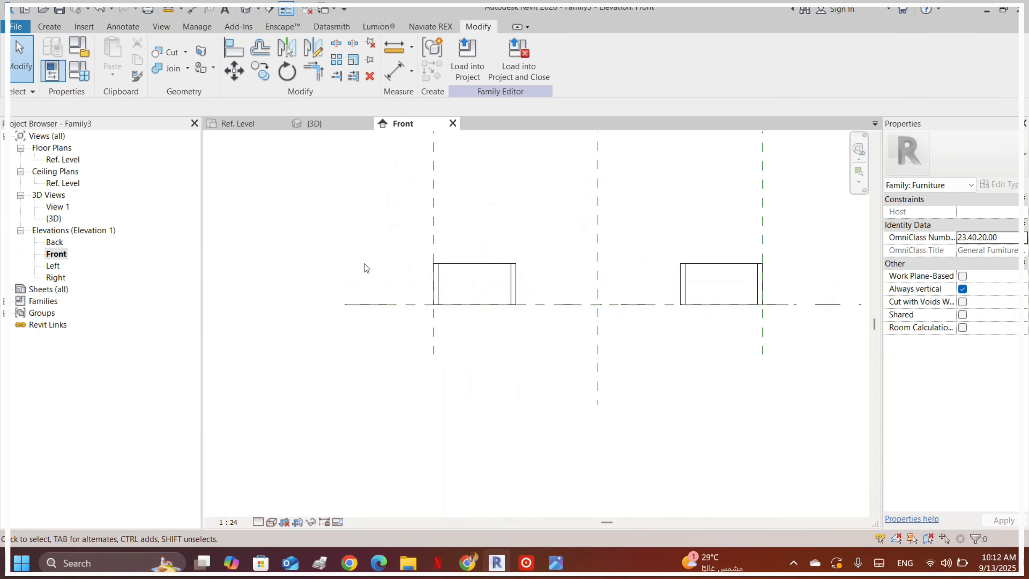
scroll(532, 290, up, 1)
scroll(368, 228, down, 3)
scroll(544, 280, up, 1)
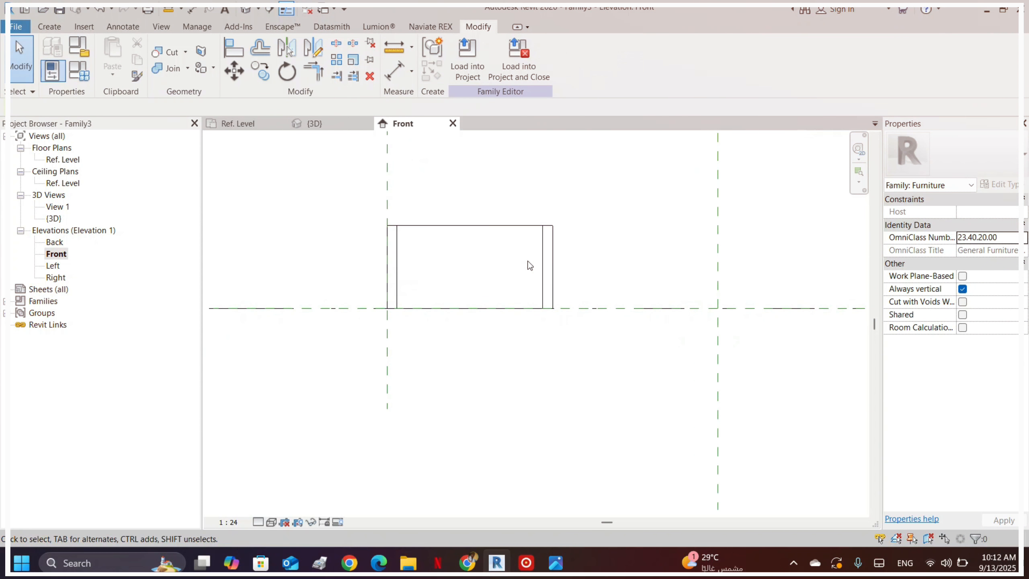
scroll(351, 361, down, 2)
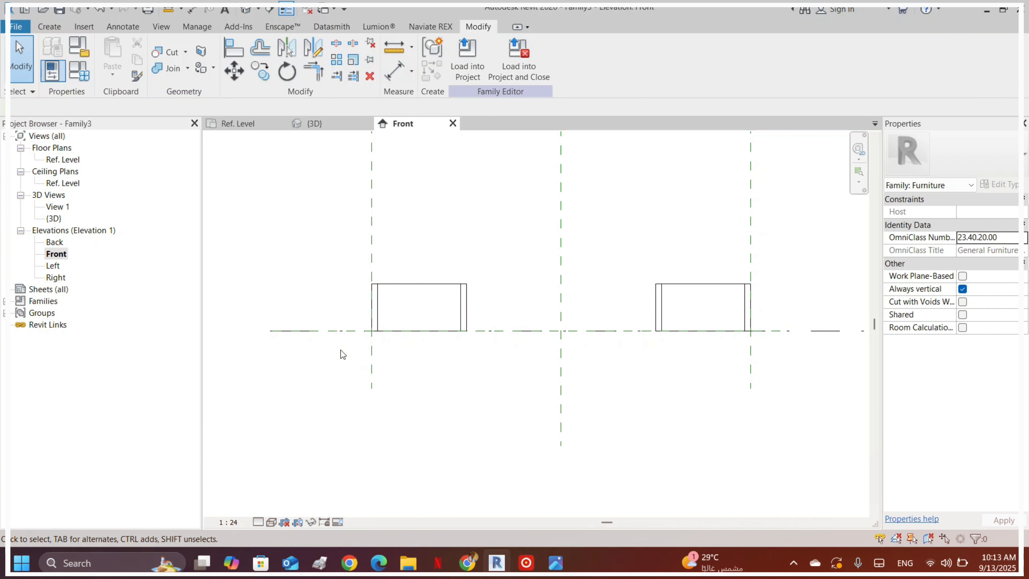
click(347, 335)
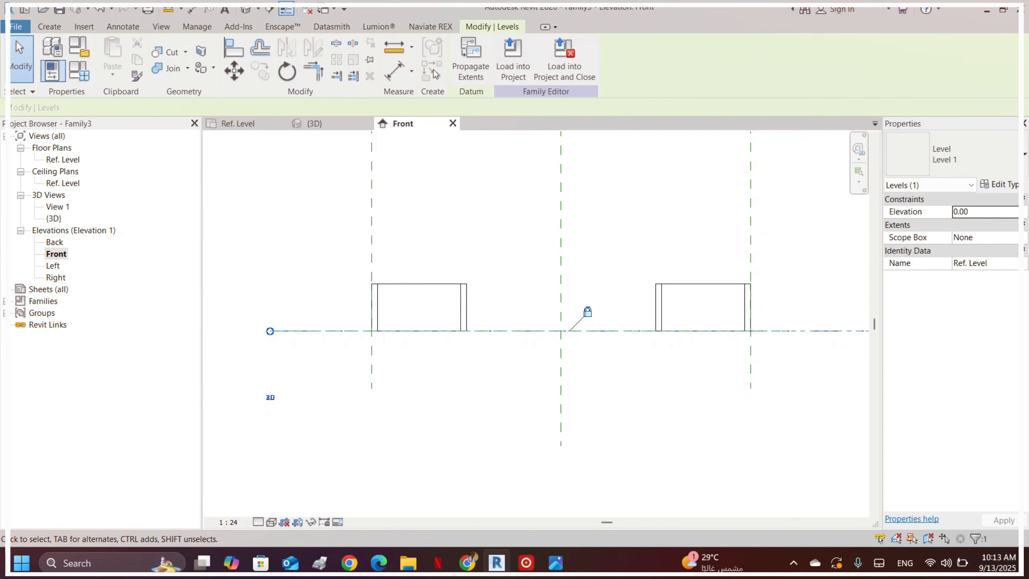
click(49, 26)
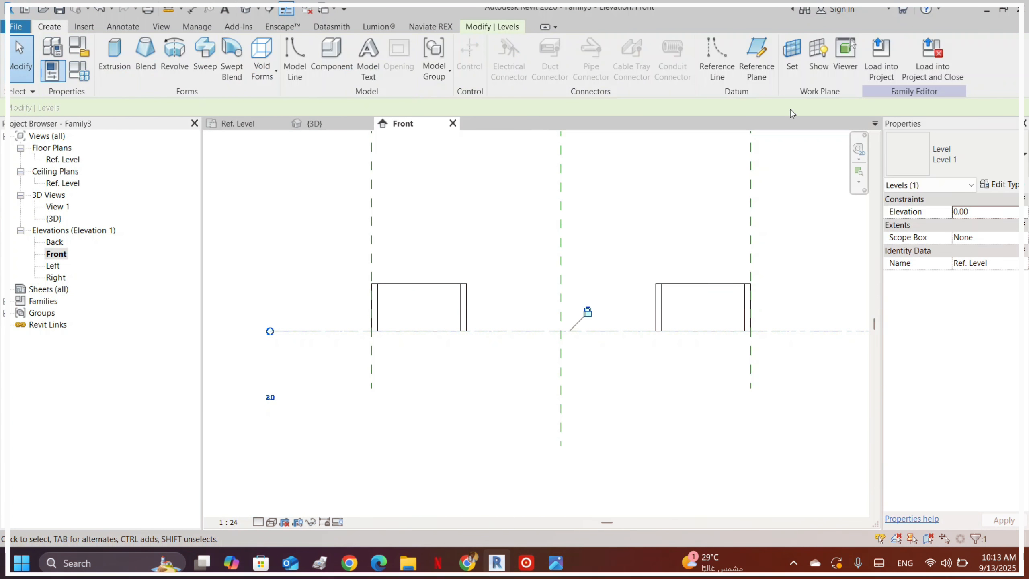
click(757, 61)
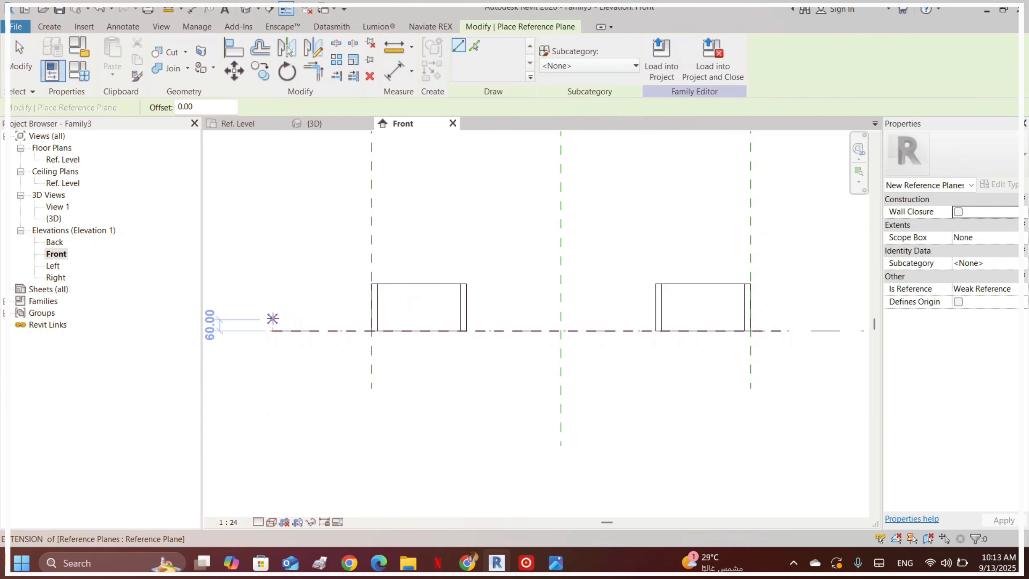
click(260, 322)
scroll(259, 322, down, 2)
click(638, 321)
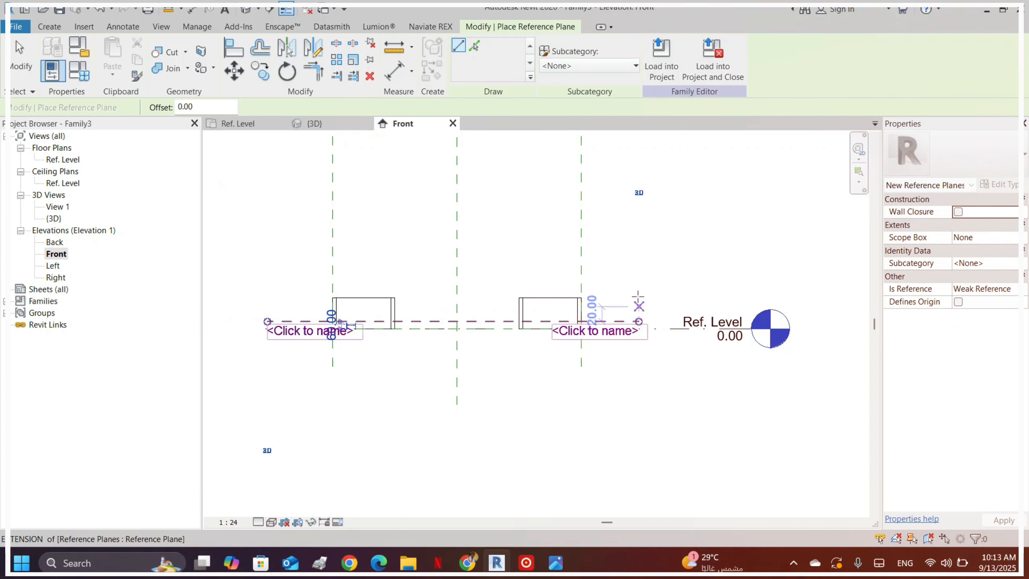
- Draw a second horizontal reference plane slightly above the tops of both bases and end the command
scroll(677, 384, up, 1)
scroll(648, 284, down, 2)
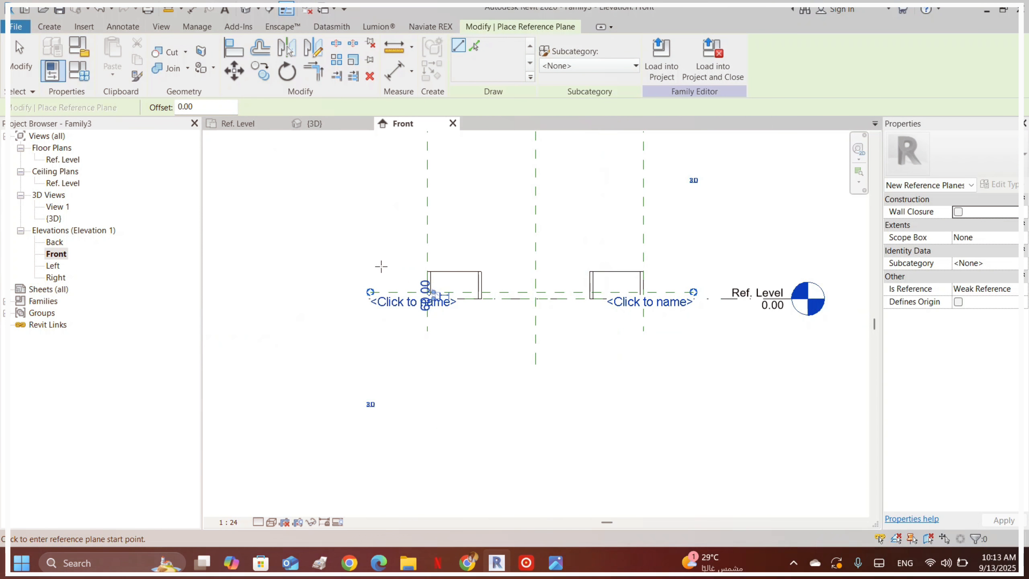
click(330, 259)
click(692, 260)
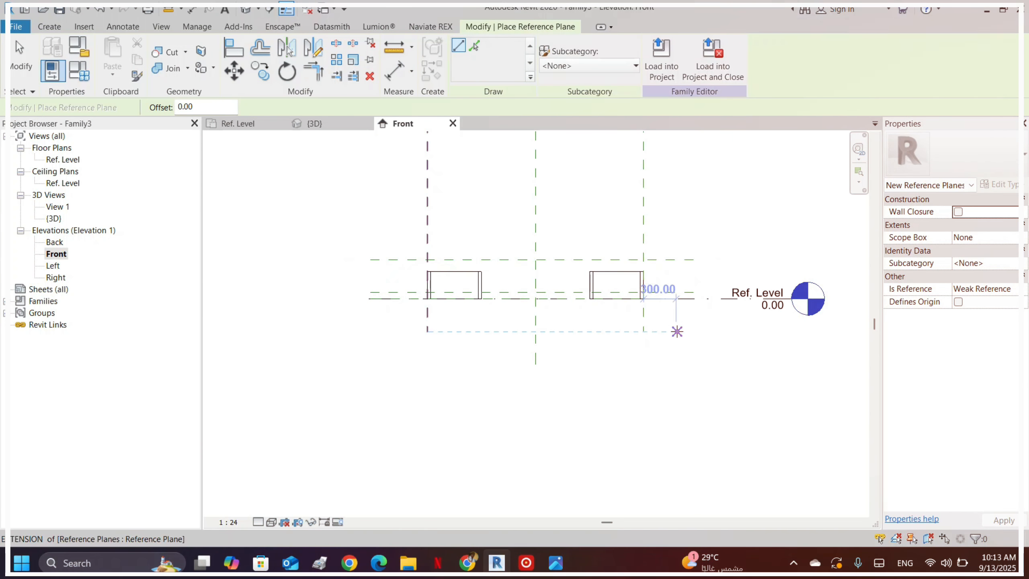
key(Escape)
key(Escape)
- Place an aligned dimension between the lower reference plane and the Ref. Level, beside the right base
scroll(664, 287, up, 4)
click(385, 73)
scroll(634, 306, up, 3)
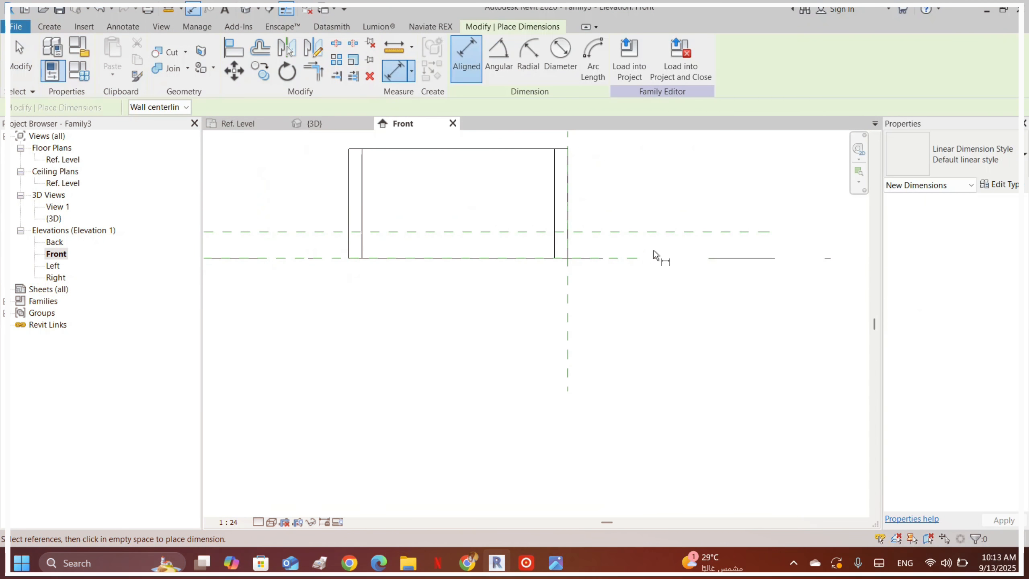
click(653, 235)
click(659, 258)
scroll(449, 375, down, 4)
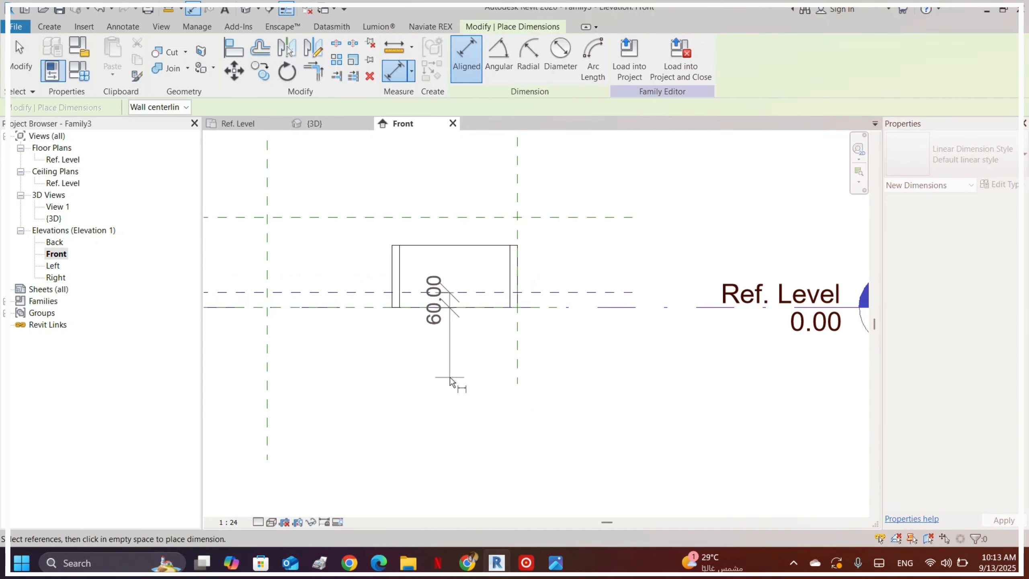
click(606, 248)
scroll(680, 295, up, 2)
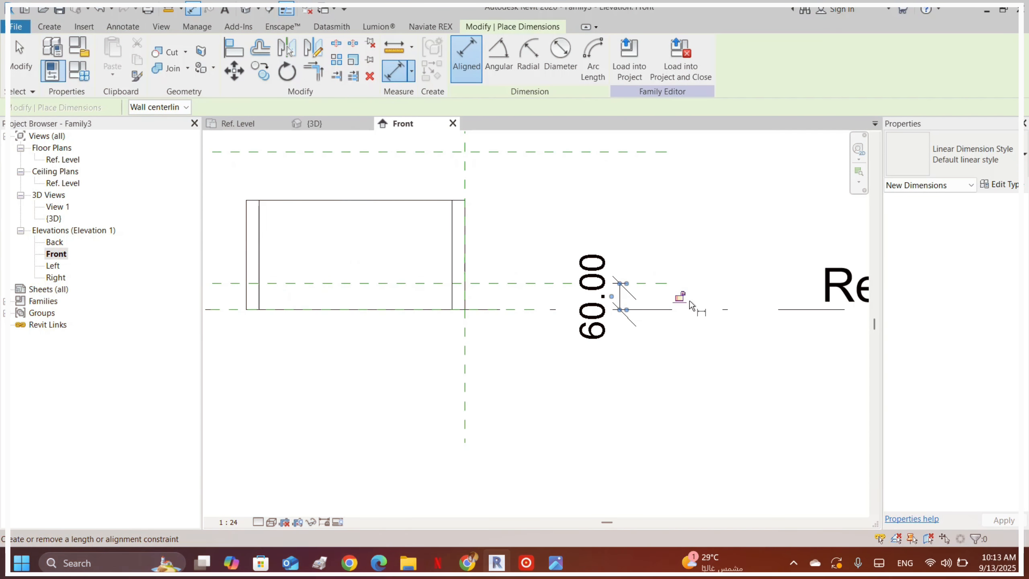
- Label the dimension between the lower reference plane and the Ref. Level with a new type parameter named Teo H
key(Escape)
click(594, 300)
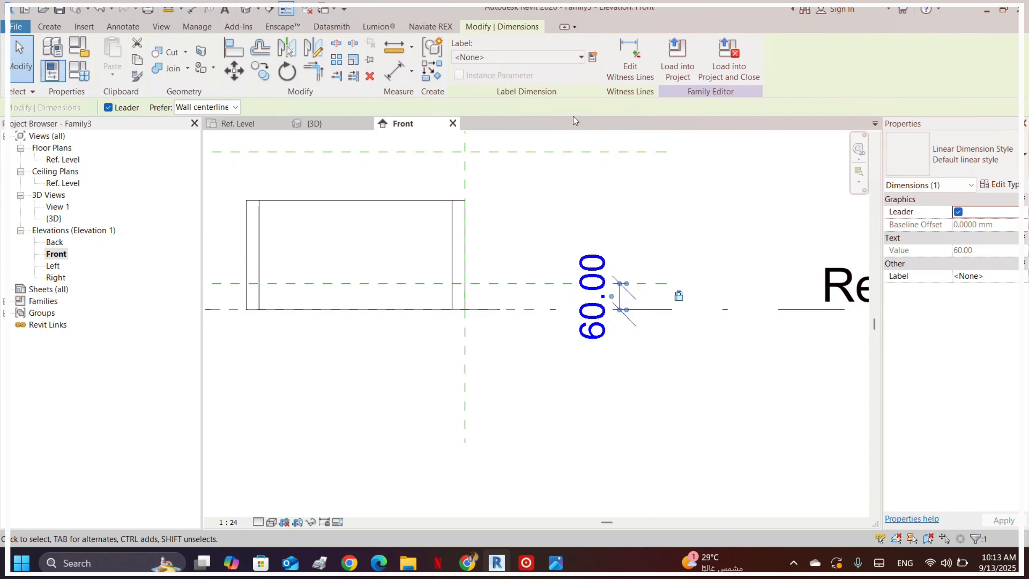
click(593, 60)
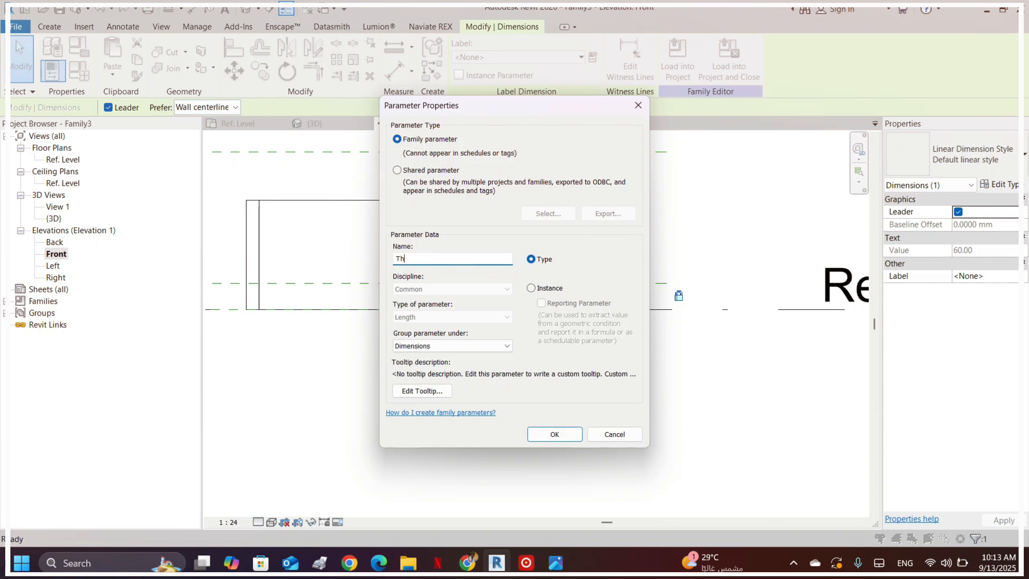
text(e)
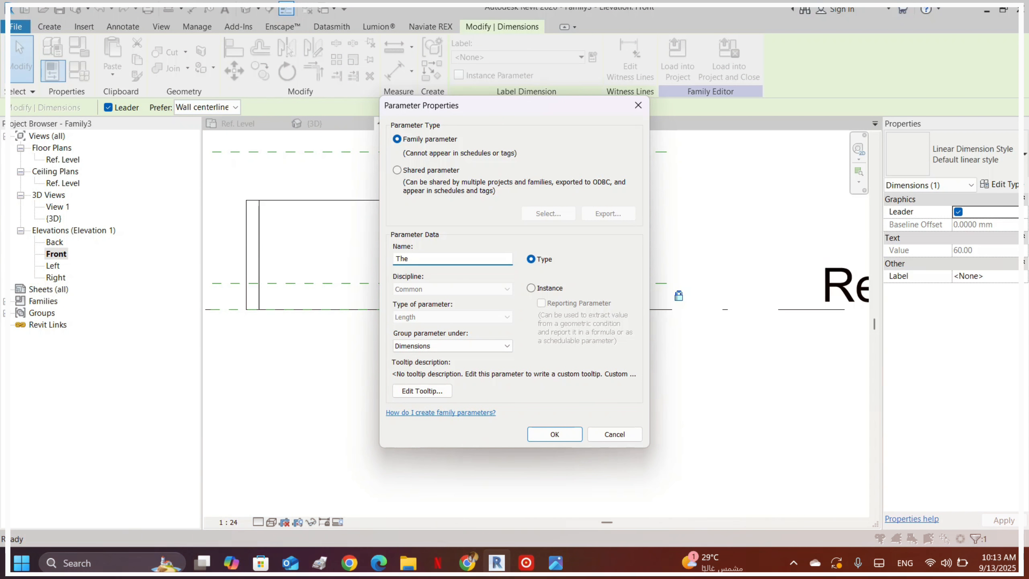
text(eo H)
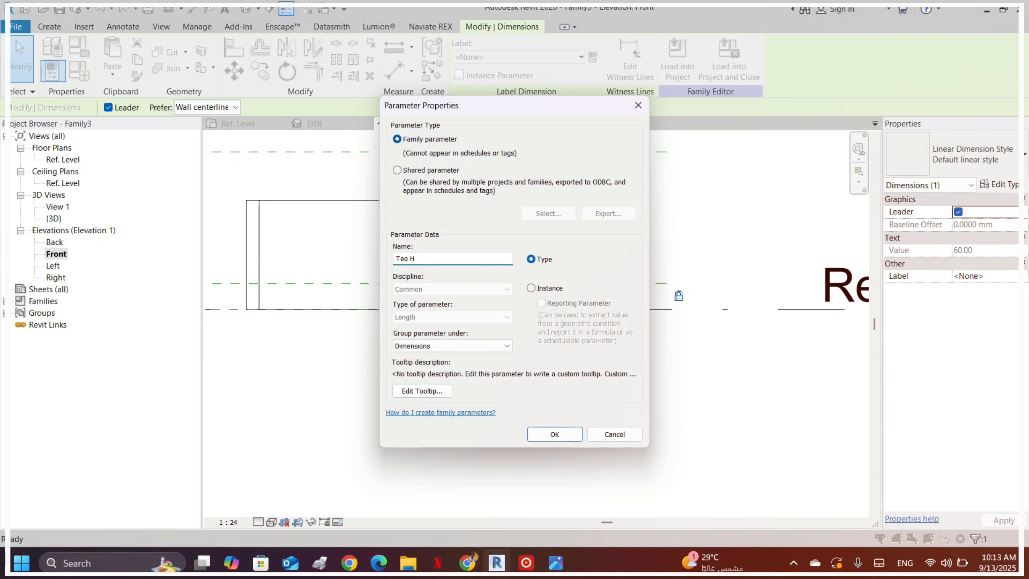
click(554, 435)
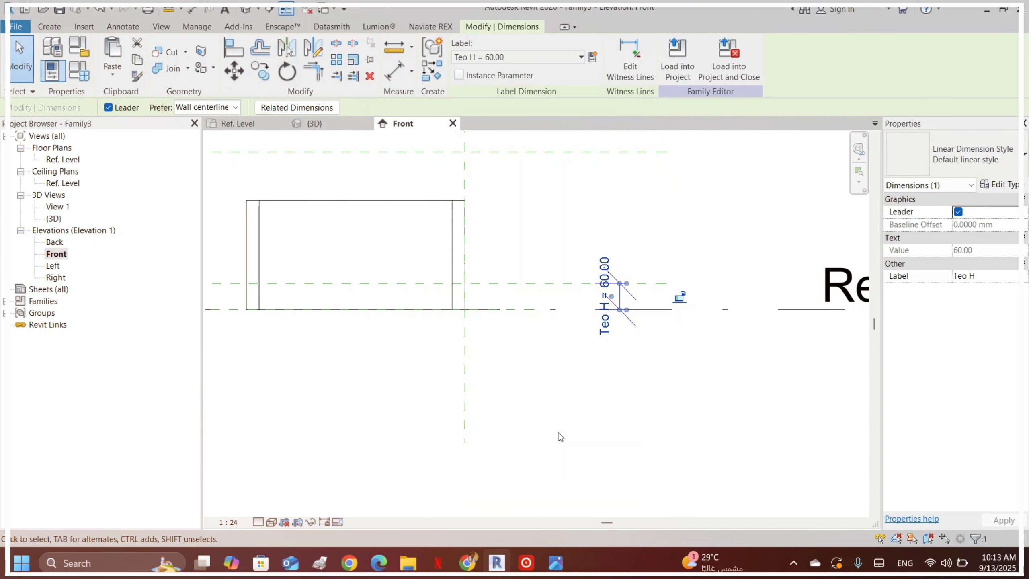
scroll(729, 284, down, 2)
click(650, 246)
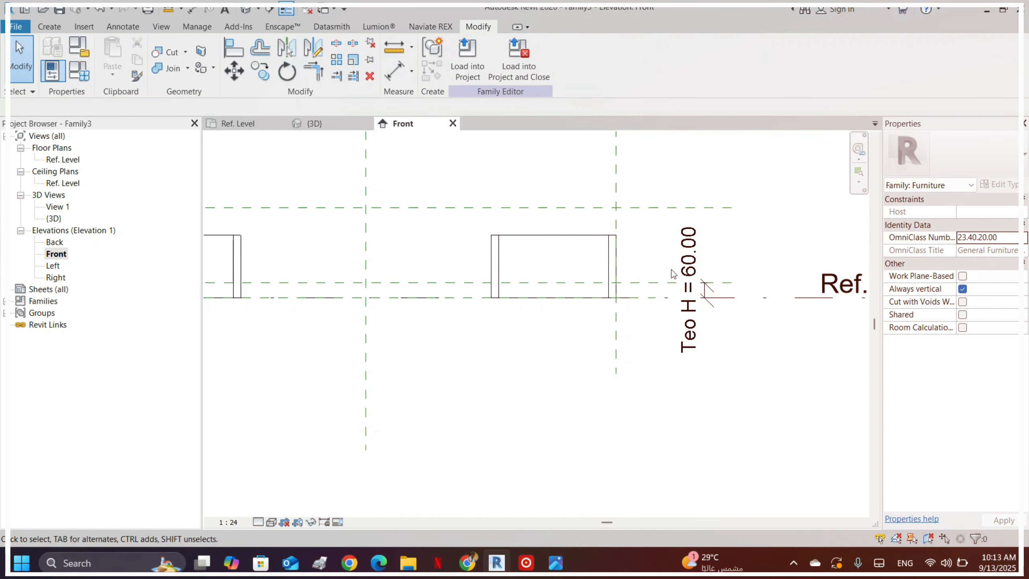
click(688, 296)
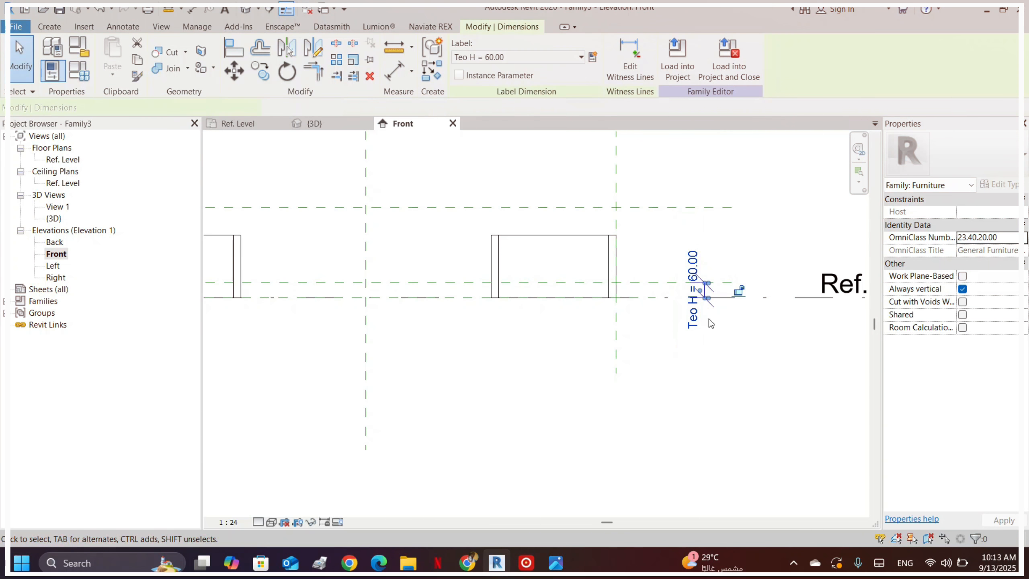
click(754, 253)
- Place an aligned dimension between the upper reference plane and the Ref. Level, outside the Teo H dimension, and end the command
scroll(750, 304, down, 3)
click(625, 264)
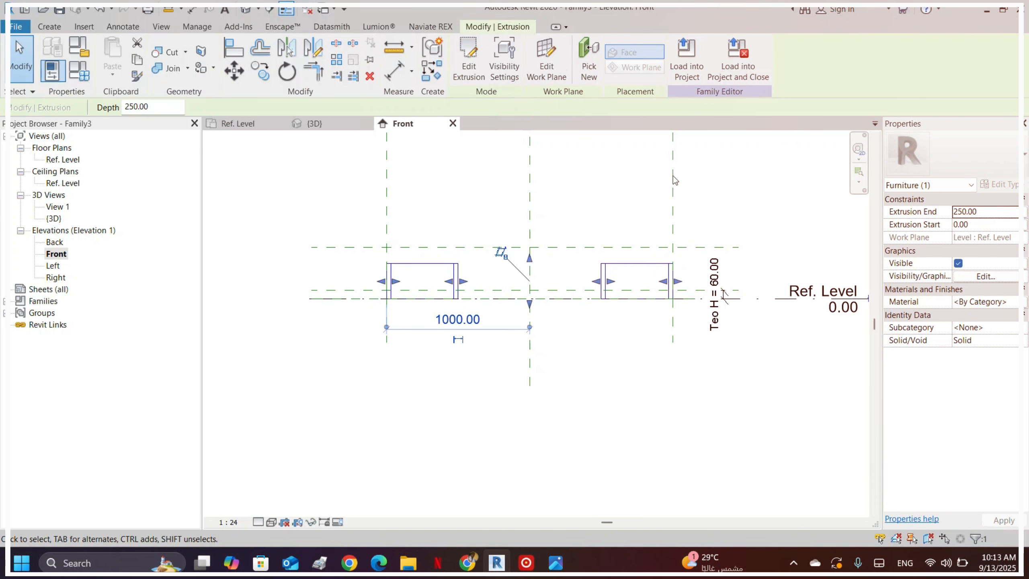
click(722, 165)
click(396, 70)
scroll(806, 257, up, 3)
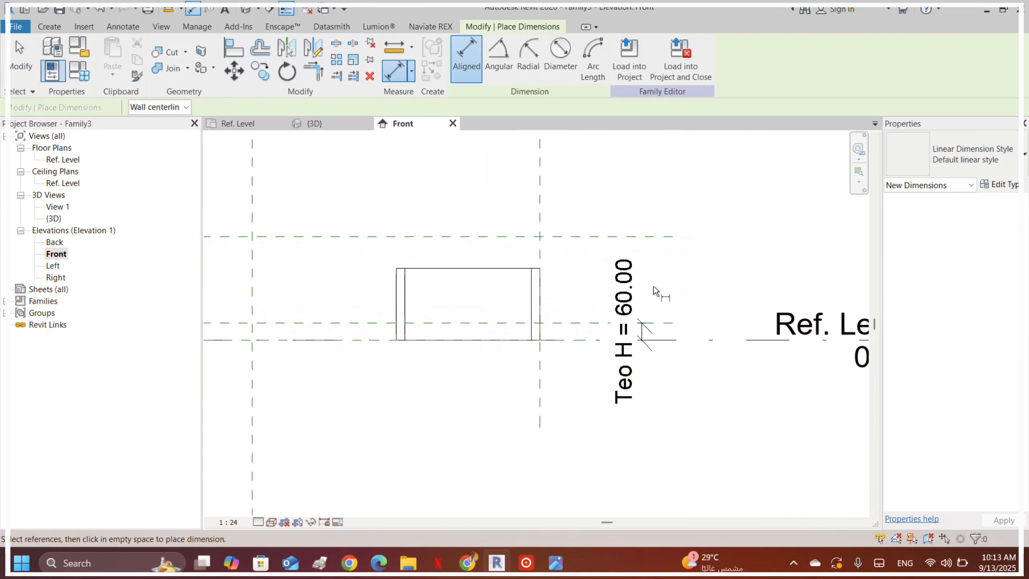
click(654, 238)
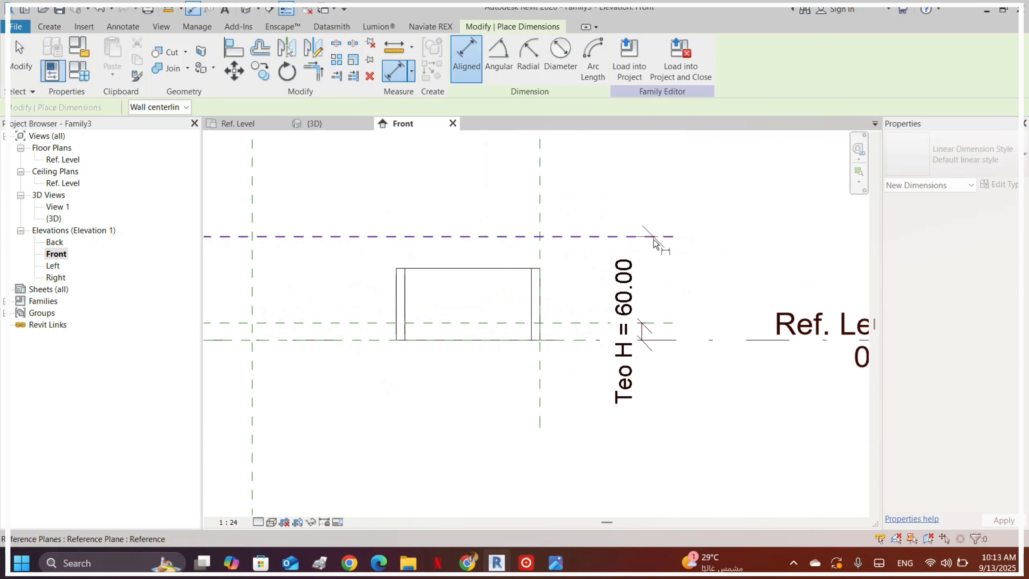
click(662, 342)
click(742, 215)
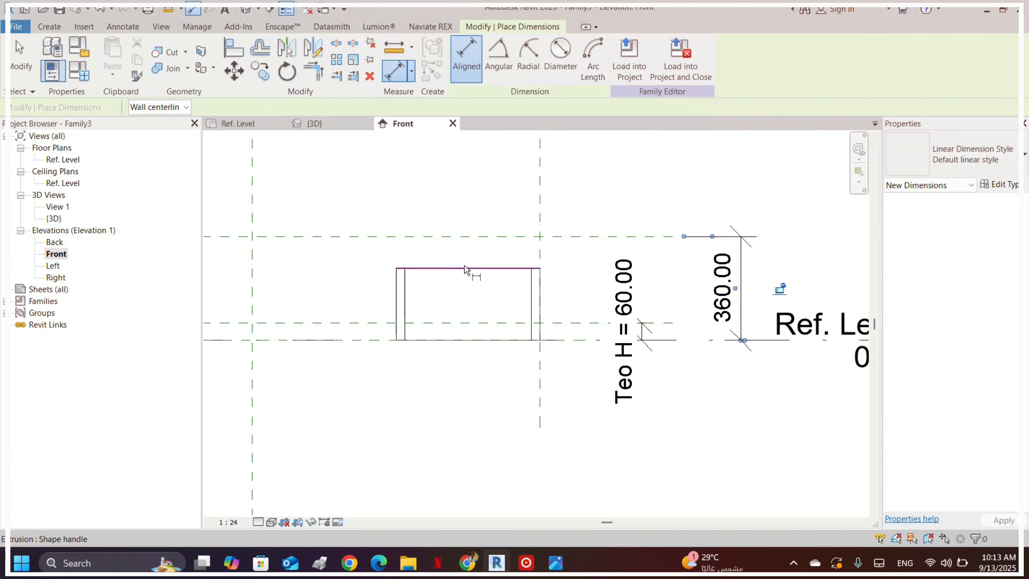
scroll(427, 280, down, 2)
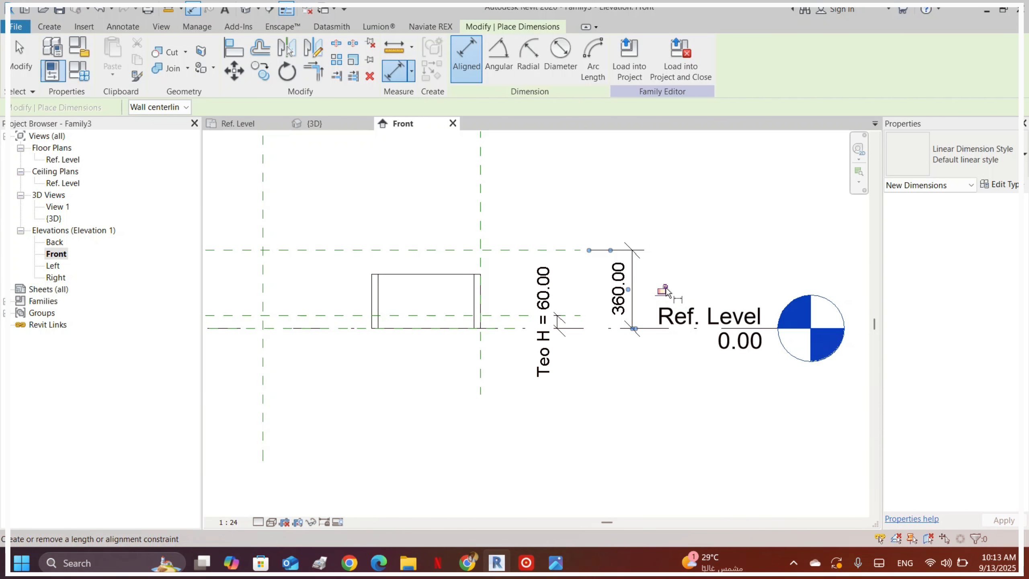
key(Escape)
- Label the overall height dimension with a new type parameter named H
click(632, 292)
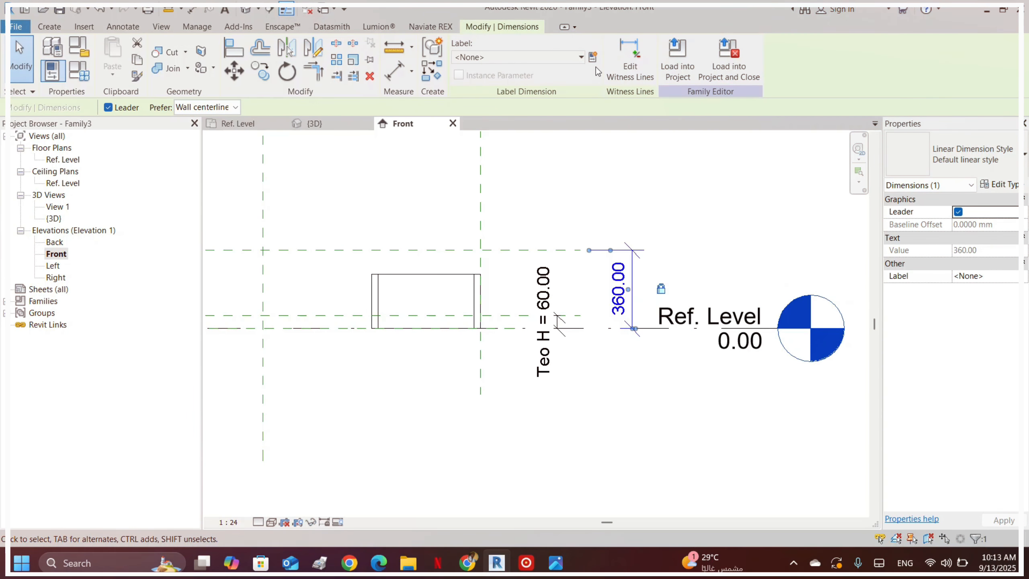
click(593, 56)
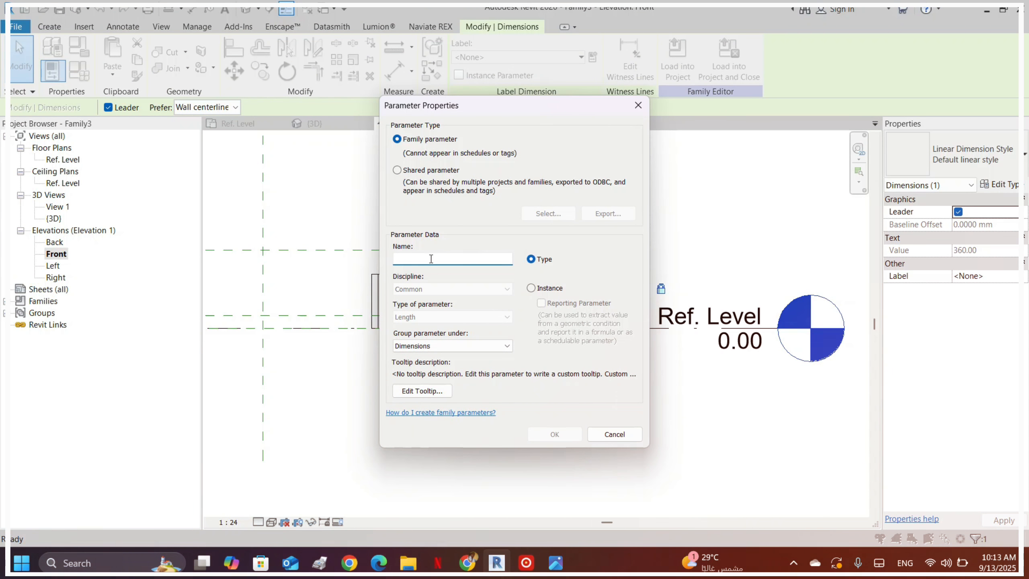
text(H)
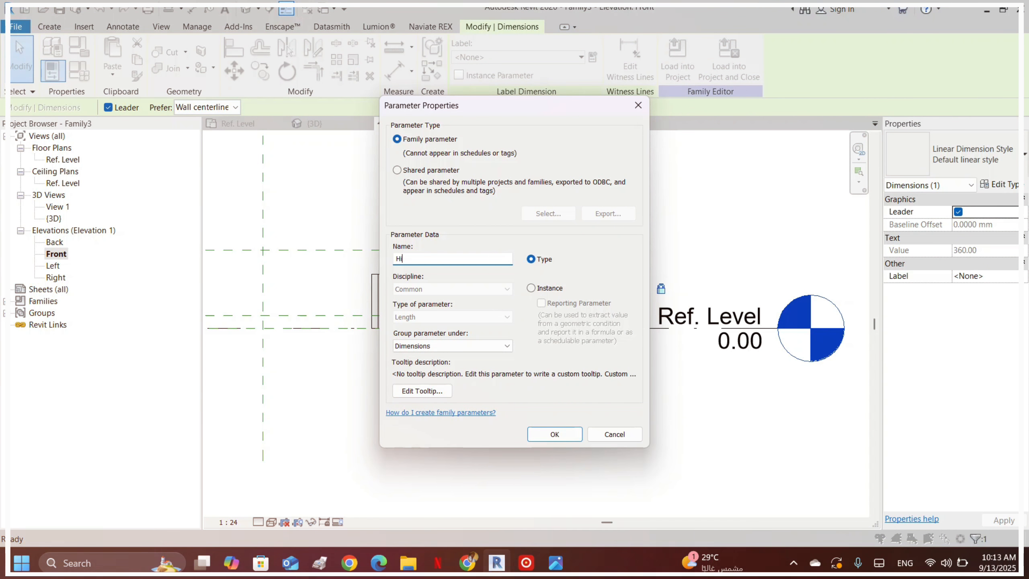
text(ight)
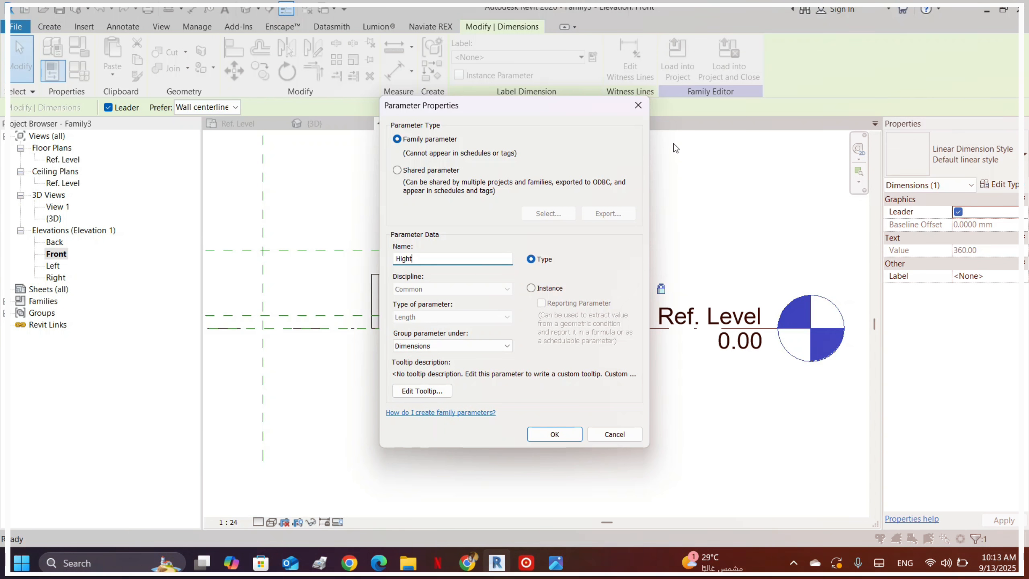
click(558, 438)
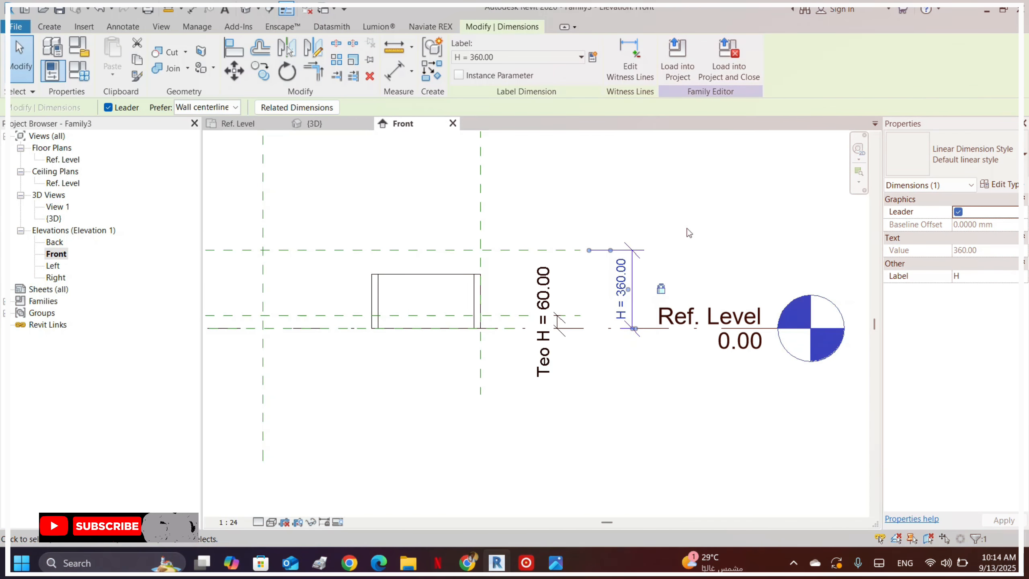
key(Escape)
- Stretch the base extrusion's top to about 619 mm, above the upper reference plane, and raise its bottom above the lower plane
click(409, 277)
middle_drag(269, 202, 437, 233)
scroll(436, 233, down, 1)
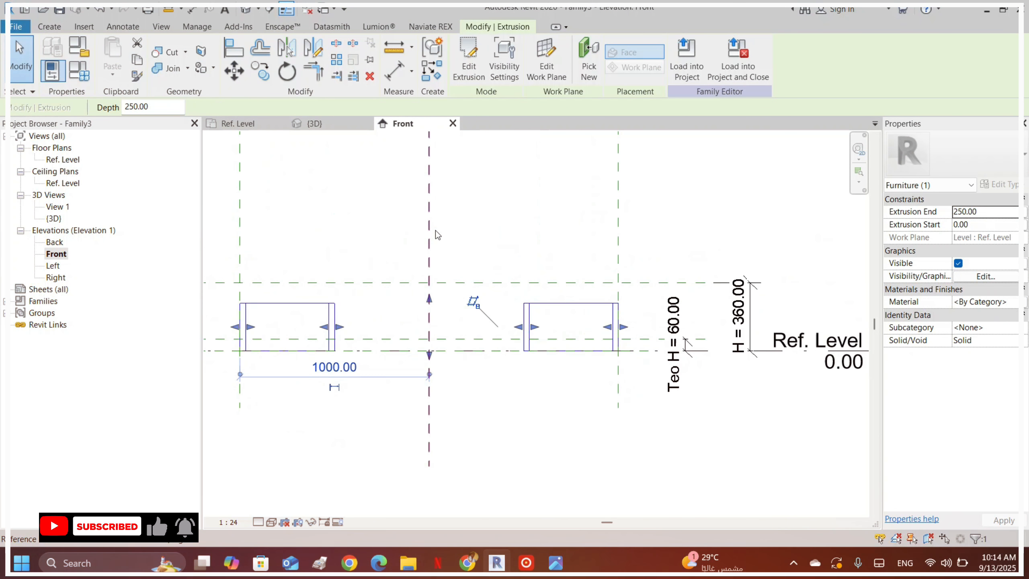
scroll(436, 245, up, 1)
drag(430, 299, 440, 224)
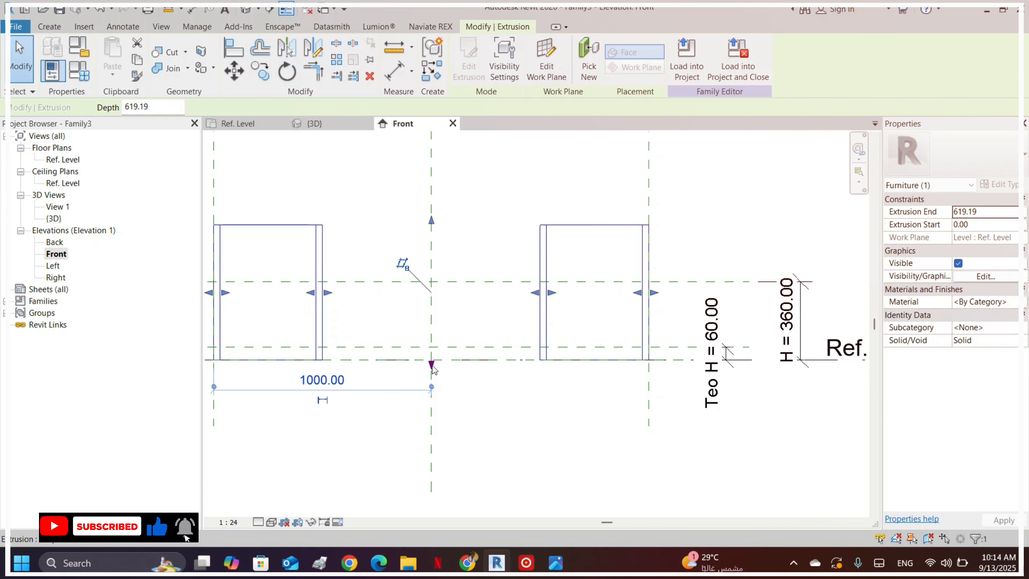
drag(431, 365, 433, 303)
click(467, 387)
- Align the bottoms of the bases to the lower reference plane and their tops to the upper one, locking both alignments
scroll(701, 256, down, 2)
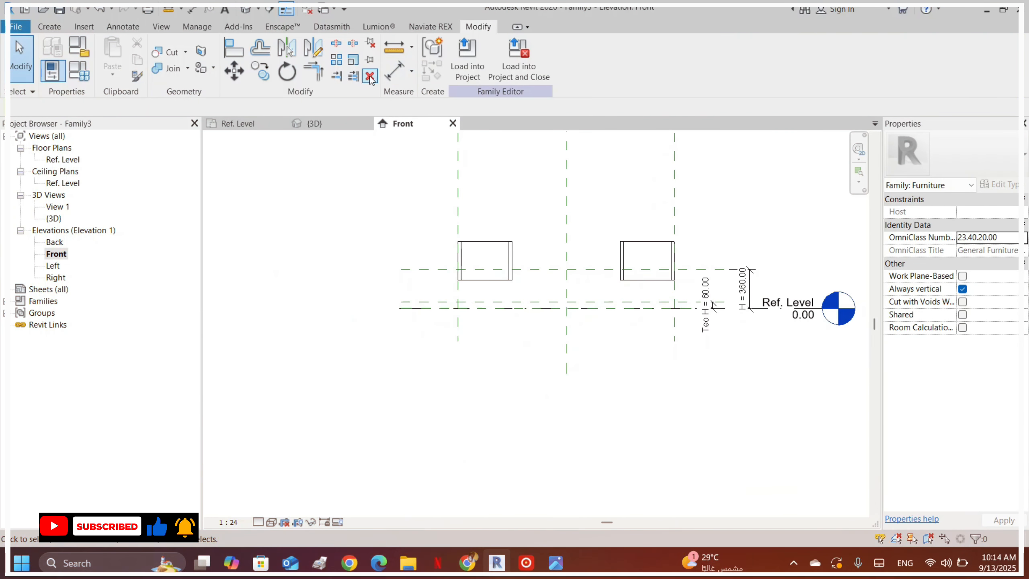
click(242, 55)
scroll(563, 308, up, 4)
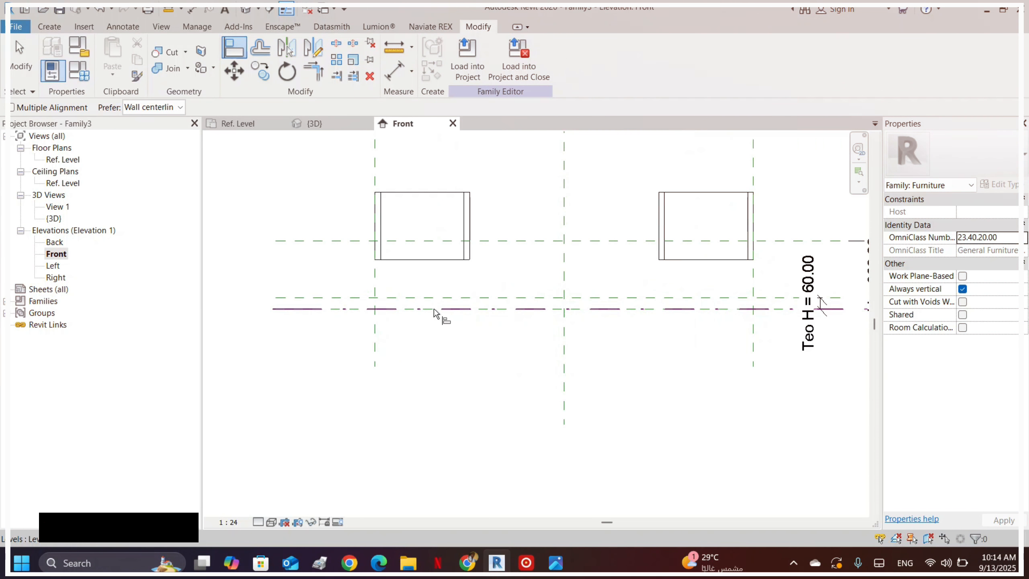
click(426, 261)
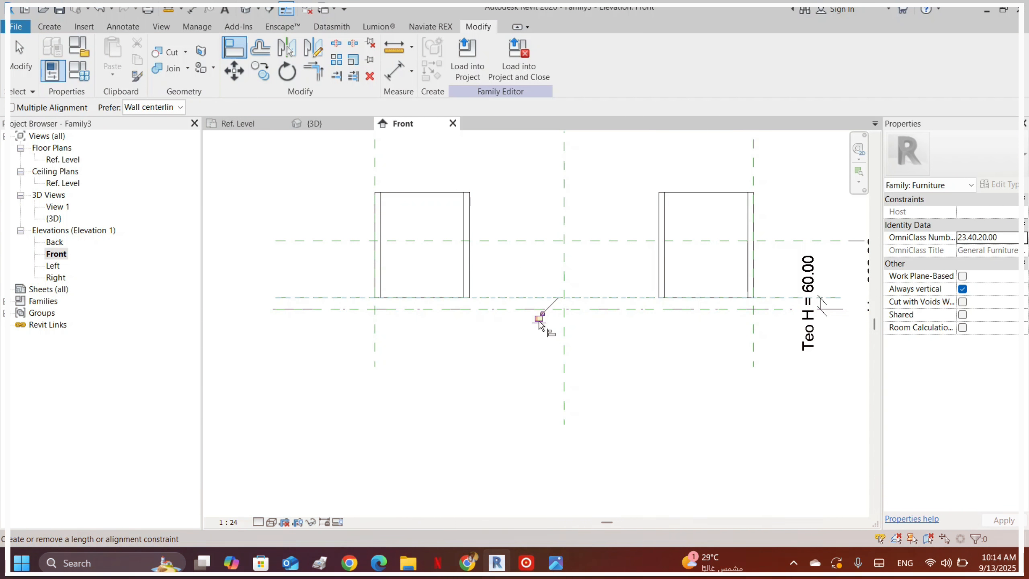
click(423, 185)
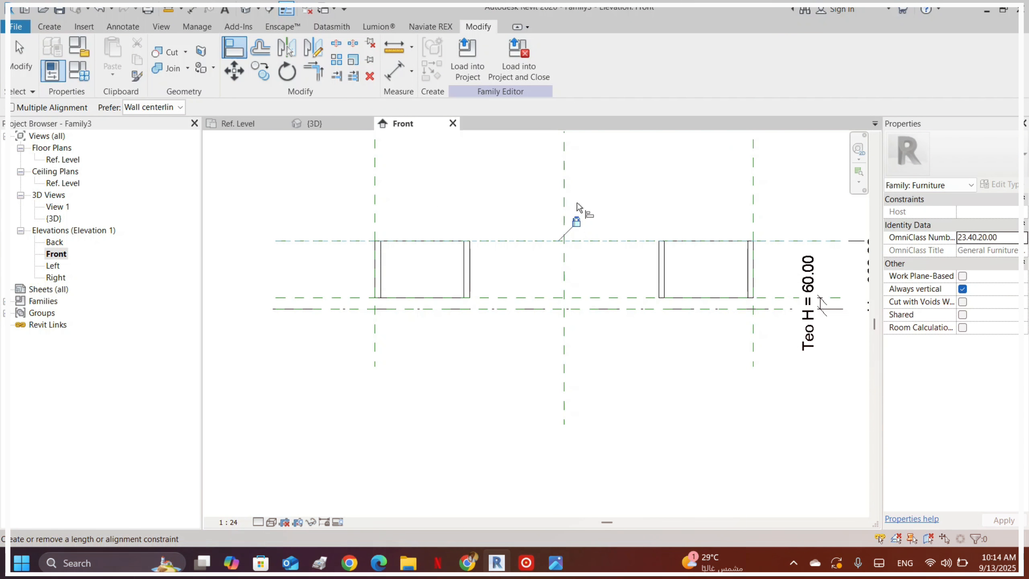
- Switch to the 3D view and set the H parameter to 700 mm in the family types
click(249, 13)
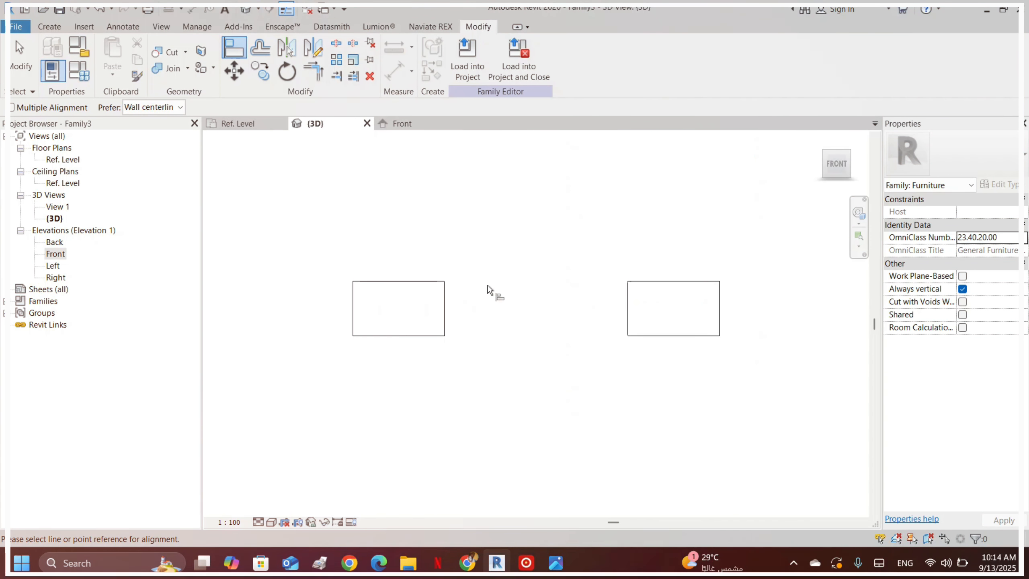
shift+middle_drag(544, 283, 322, 285)
scroll(322, 285, down, 2)
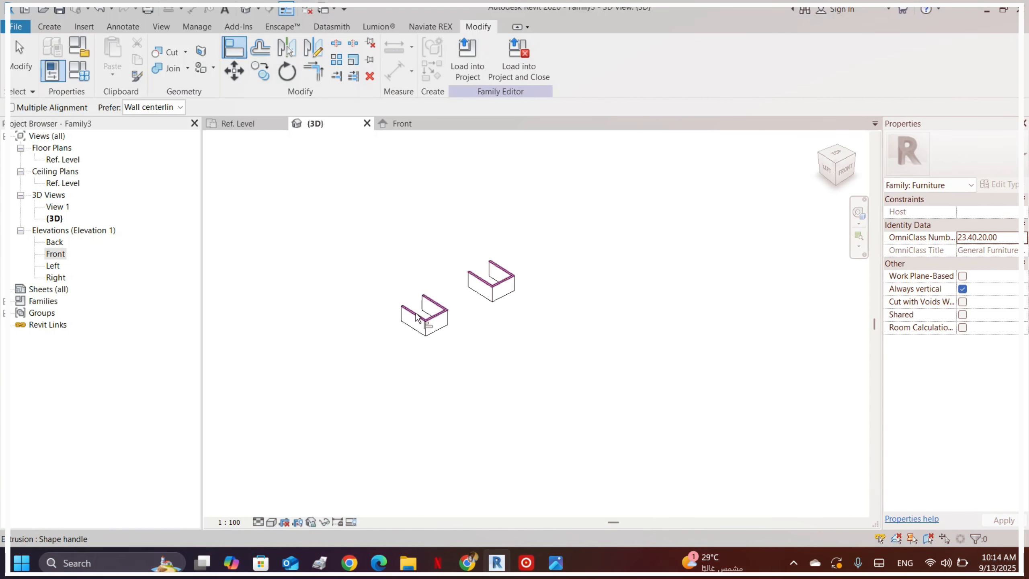
scroll(331, 352, up, 2)
click(82, 77)
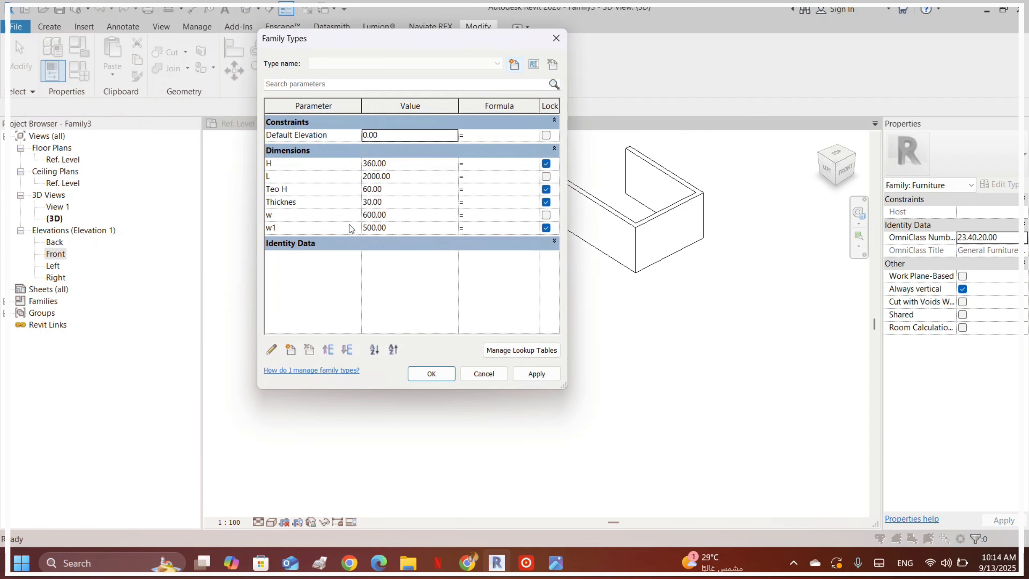
click(423, 164)
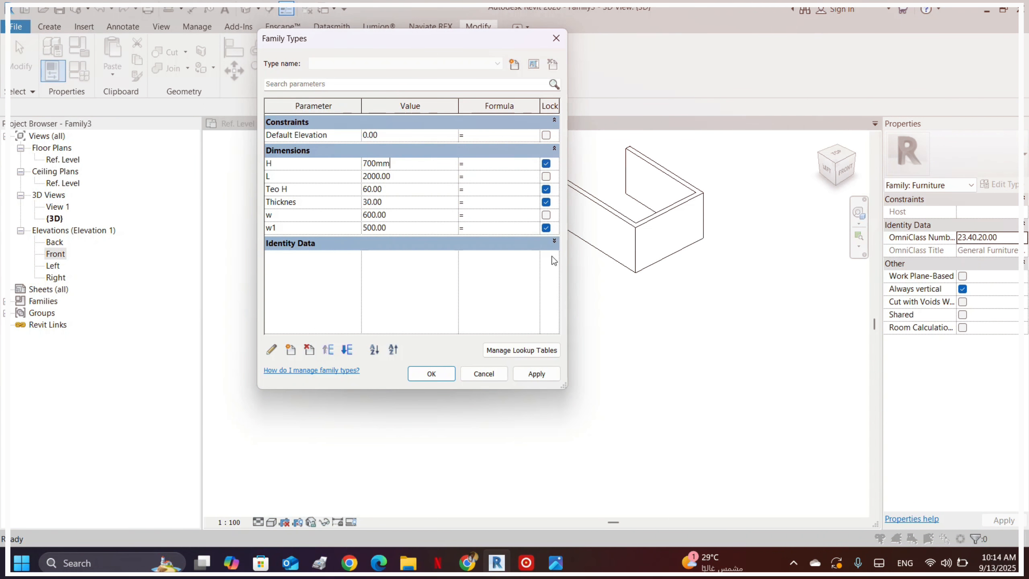
text(700mm)
click(431, 373)
key(a)
key(l)
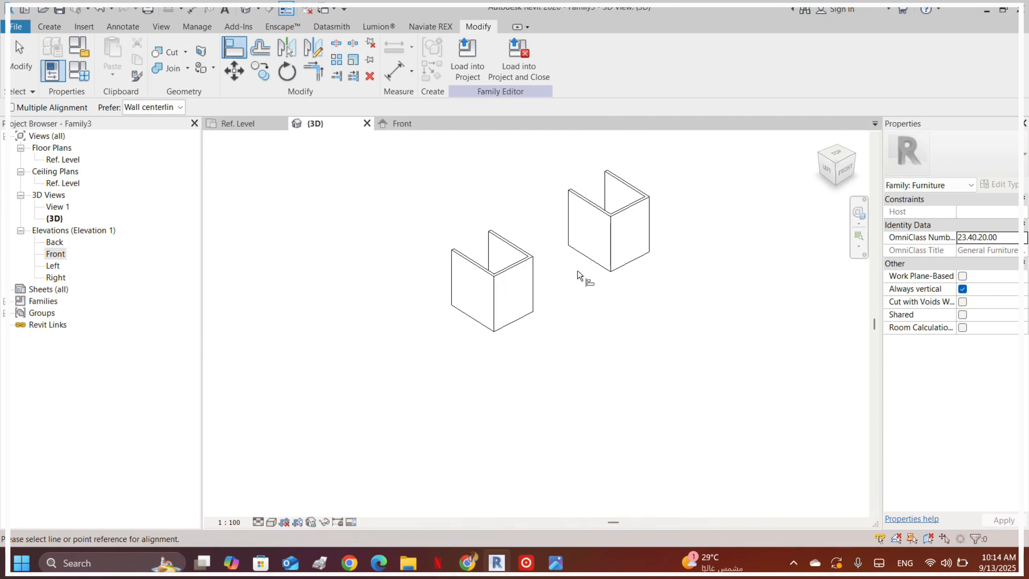
- Set the w1 parameter to 600 mm in the family types
shift+middle_drag(578, 271, 616, 274)
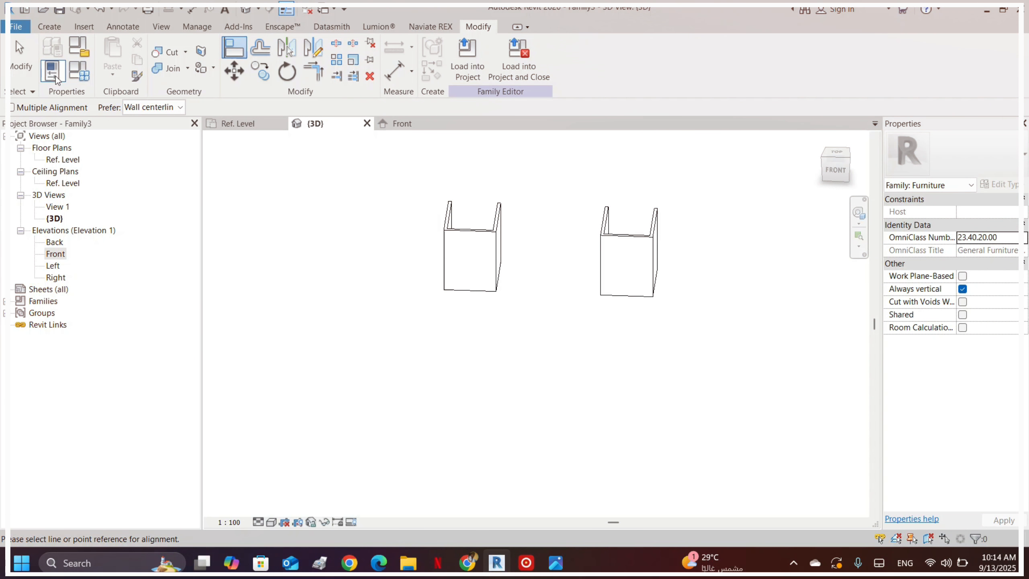
click(52, 72)
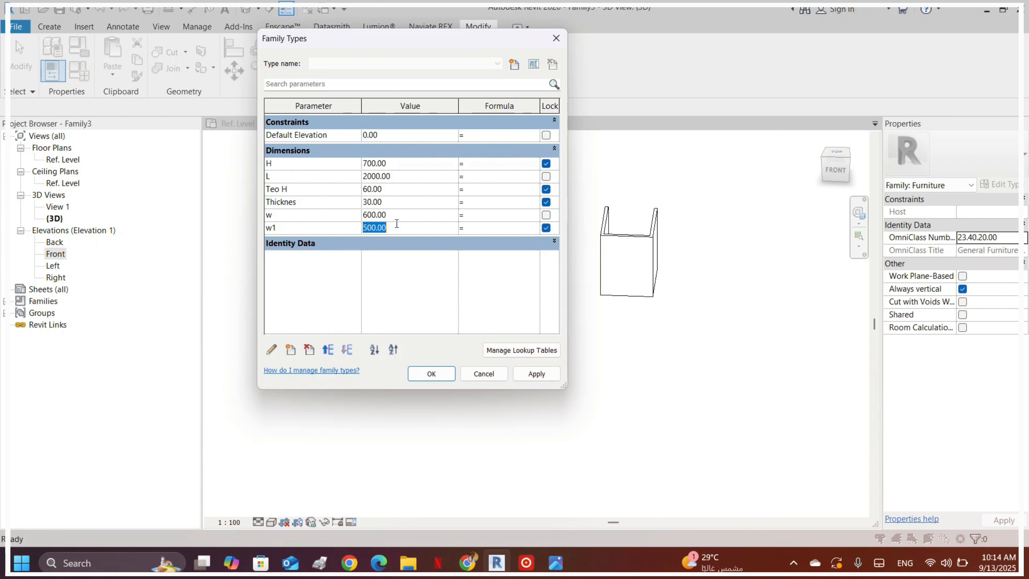
click(397, 224)
text(600mm)
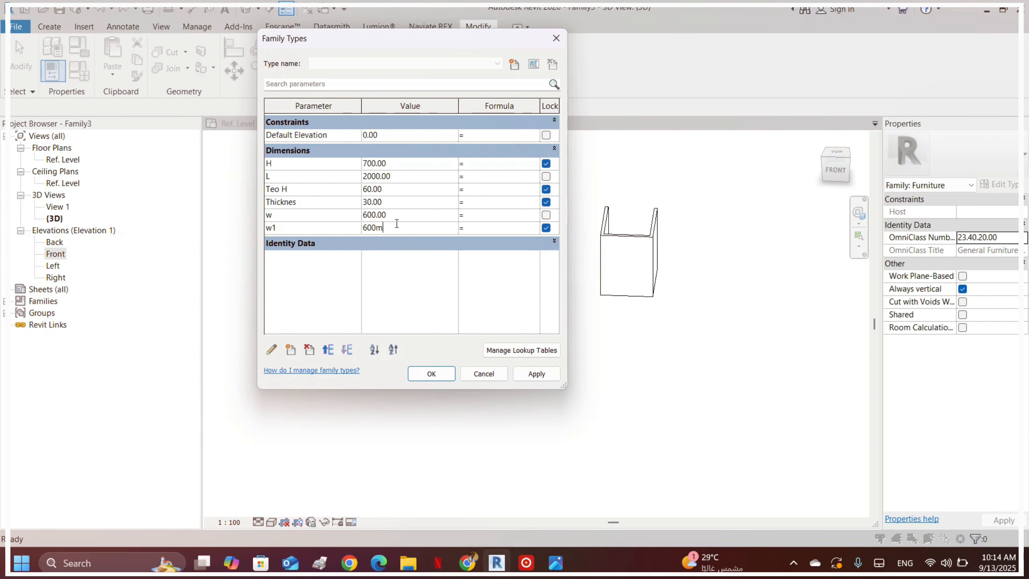
click(399, 252)
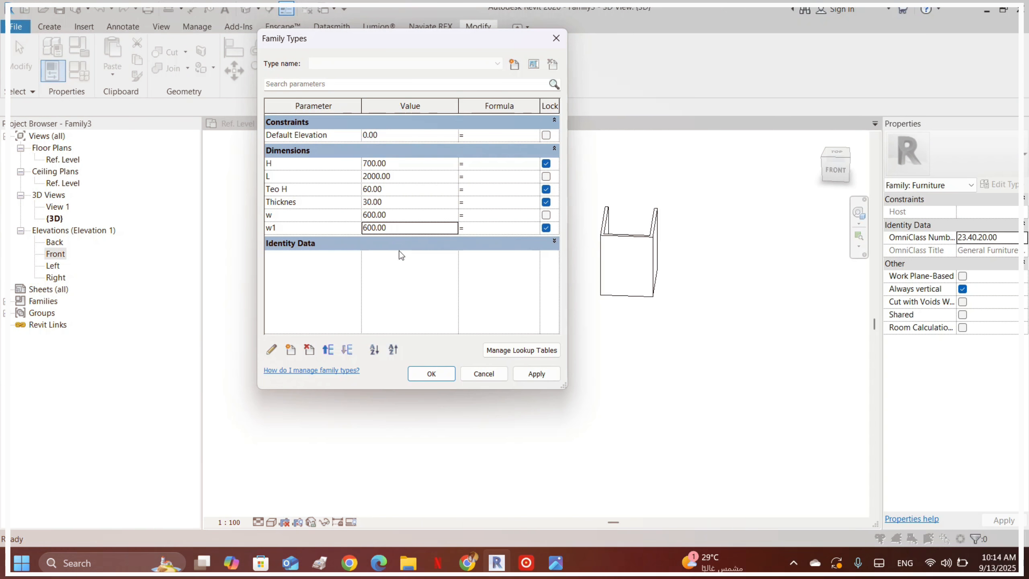
click(429, 372)
- Inspect both bases in the 3D view and Front elevation, ending in the Ref. Level floor plan
shift+middle_drag(407, 332, 489, 328)
scroll(497, 223, up, 3)
scroll(487, 278, down, 2)
shift+middle_drag(474, 280, 292, 256)
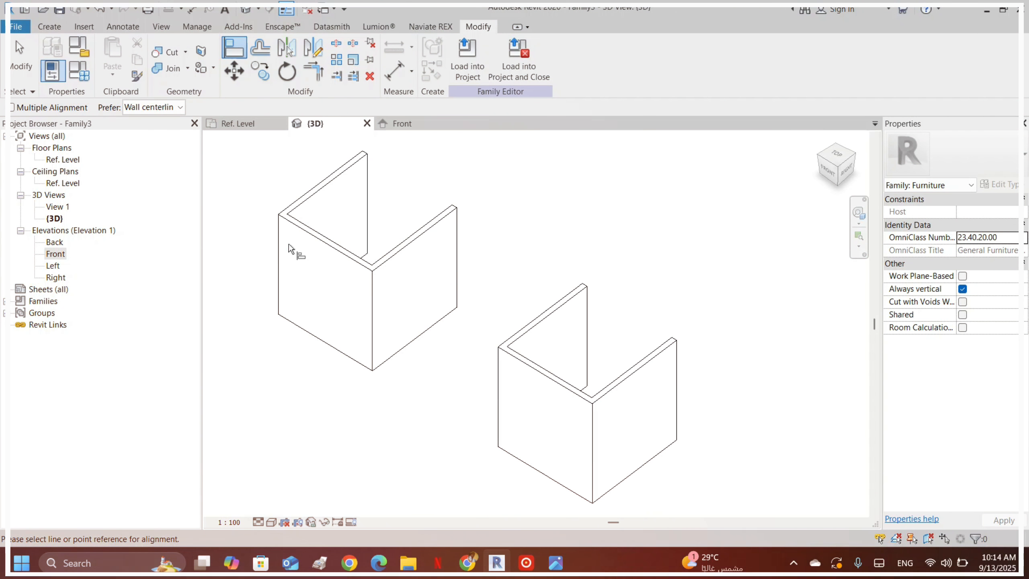
double_click(55, 253)
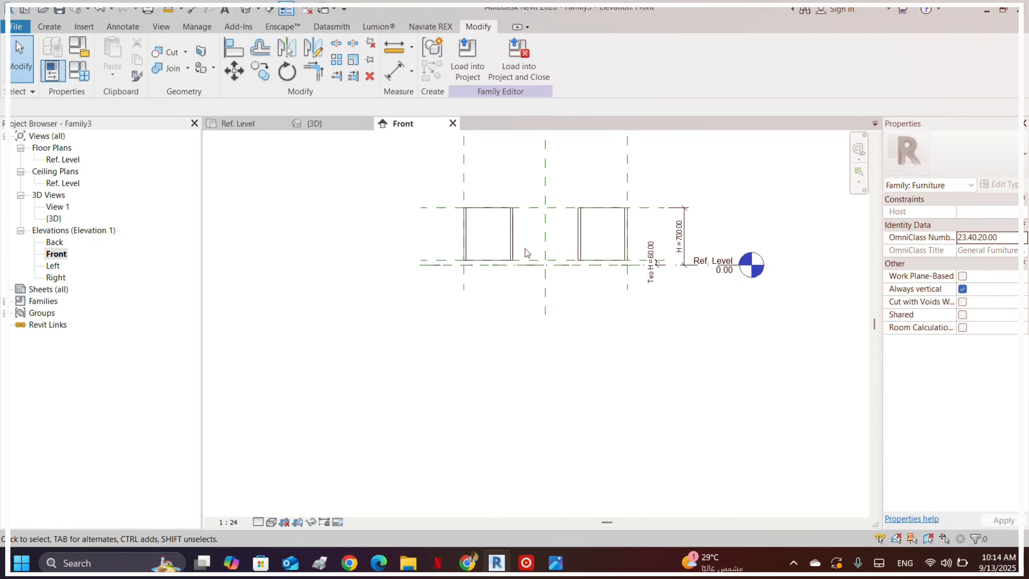
double_click(62, 160)
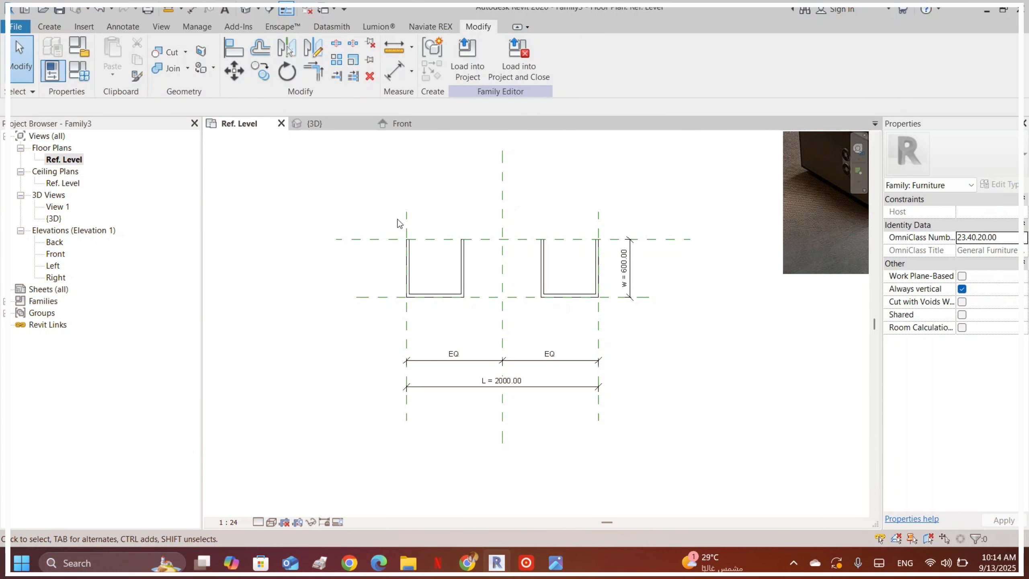
- Compare the reference desk image in the Ref. Level plan with both bases in the 3D view
scroll(644, 231, up, 3)
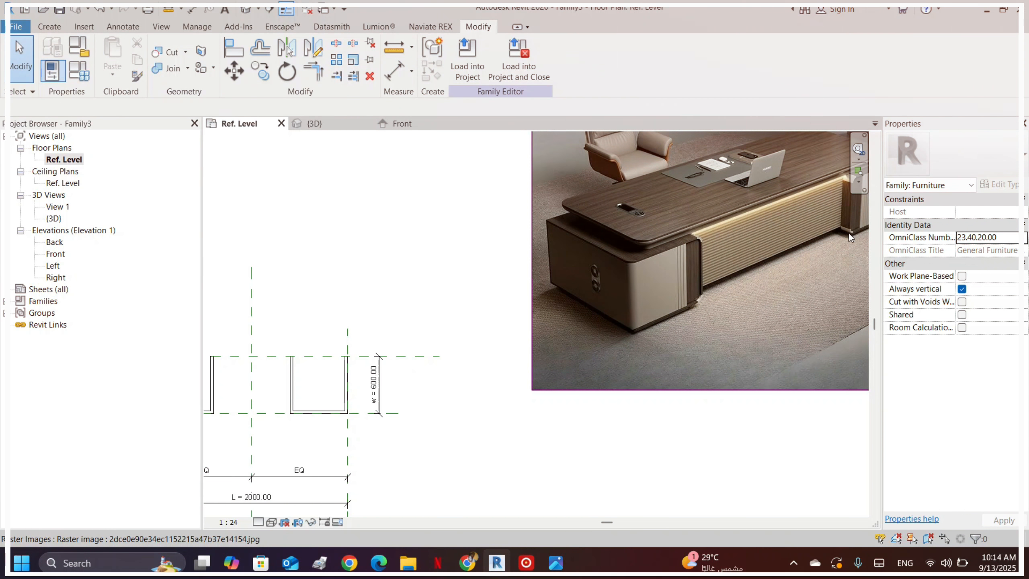
scroll(347, 290, down, 2)
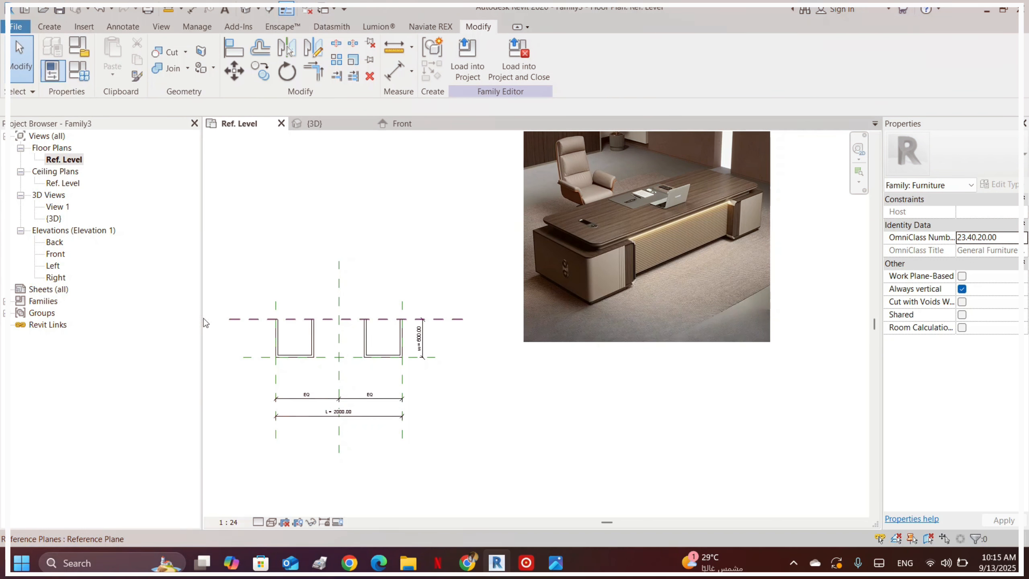
click(248, 10)
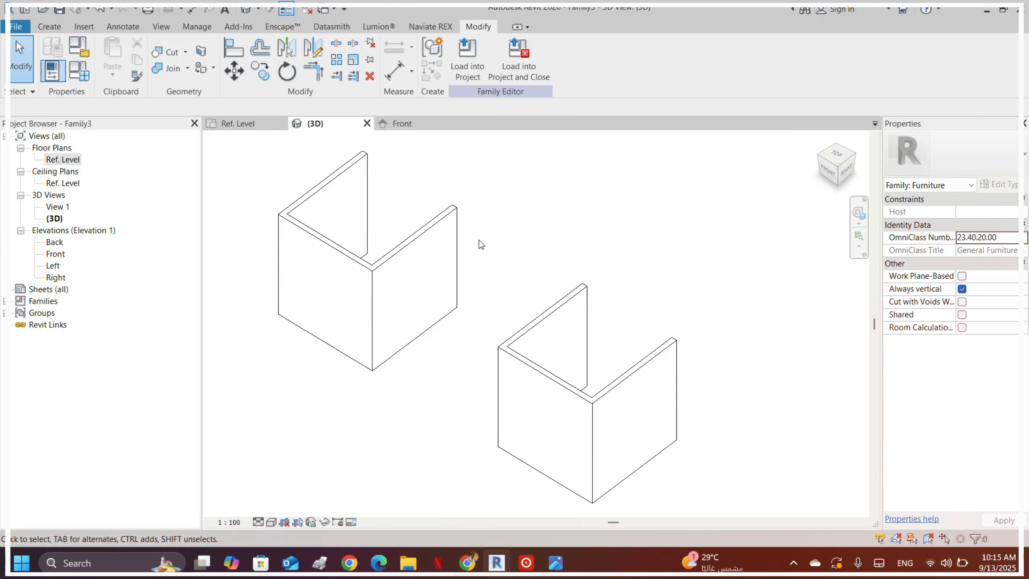
shift+middle_drag(481, 245, 414, 321)
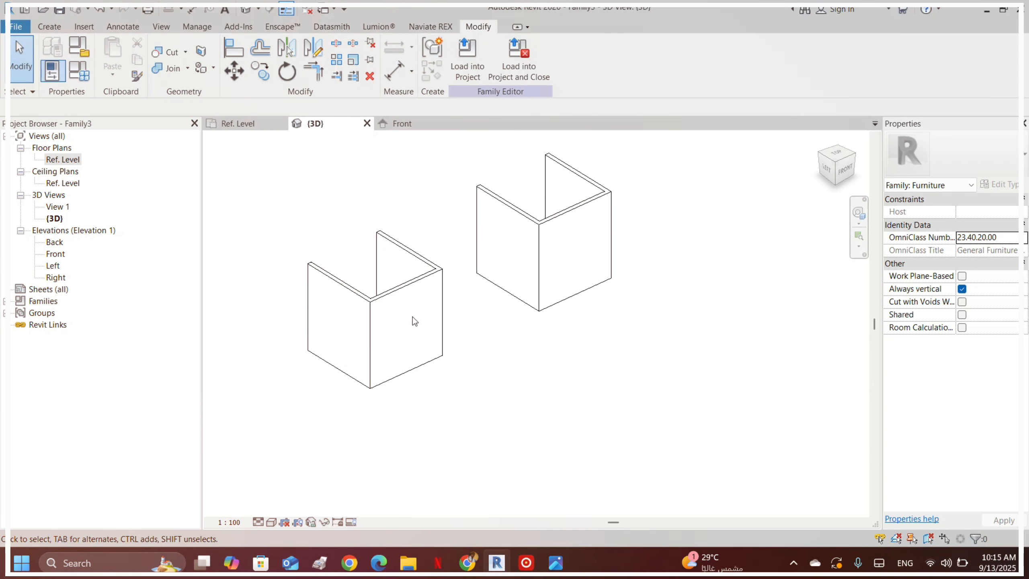
scroll(373, 394, up, 2)
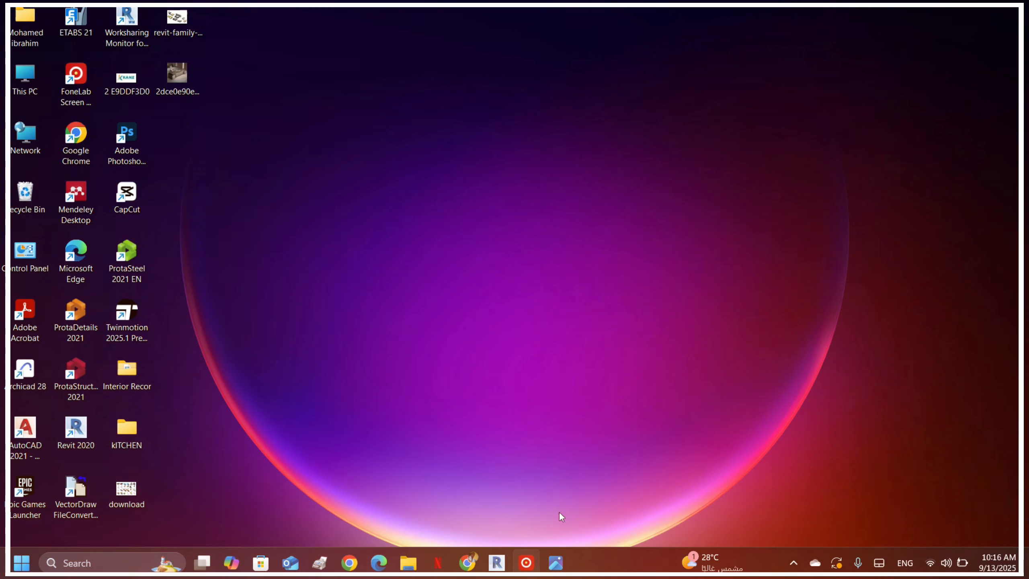
click(497, 563)
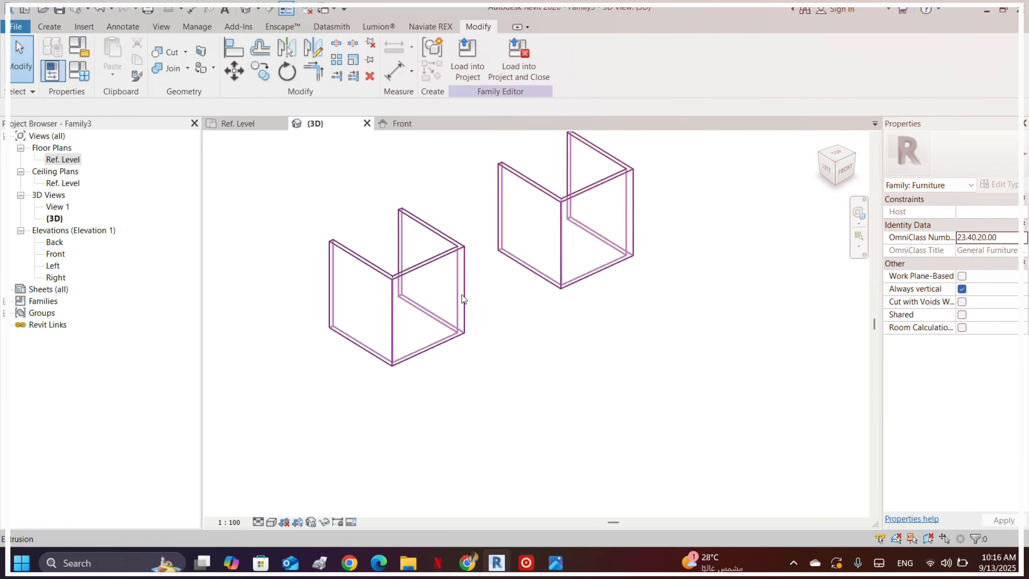
- Open the Front elevation and set the Teo H parameter to 40 mm in the family types
double_click(56, 254)
scroll(498, 212, up, 3)
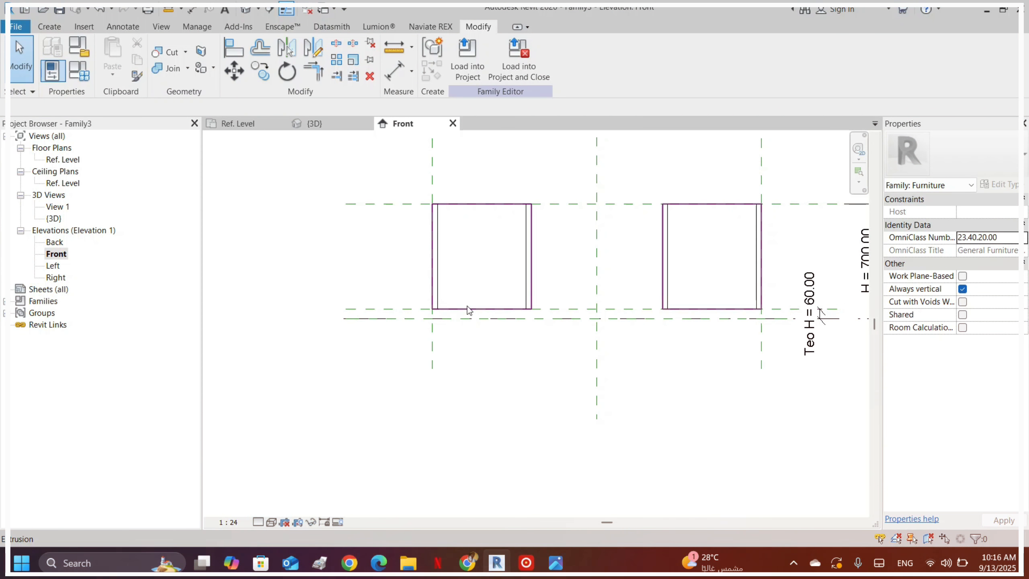
scroll(563, 352, up, 3)
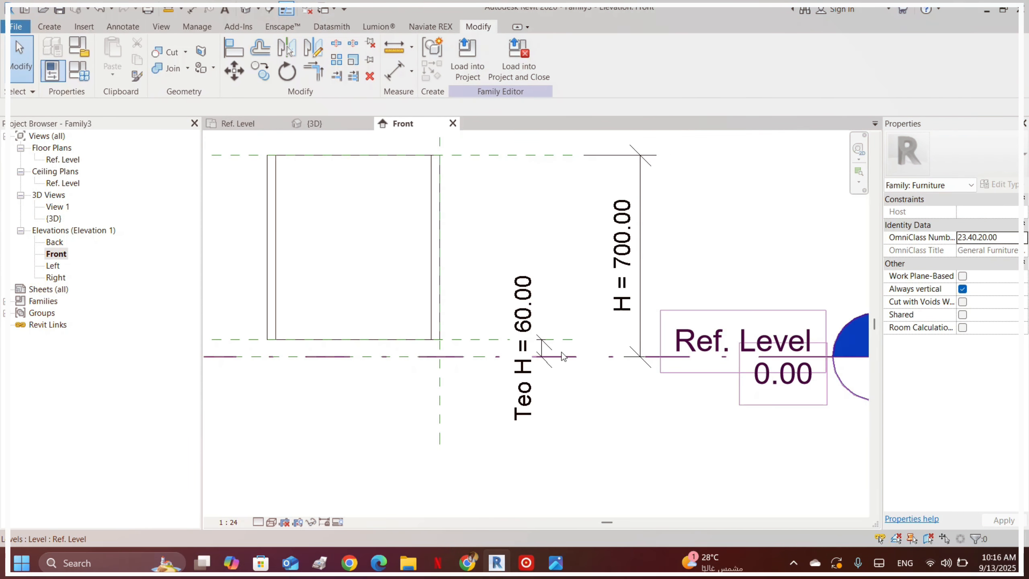
scroll(563, 352, down, 4)
scroll(681, 301, up, 1)
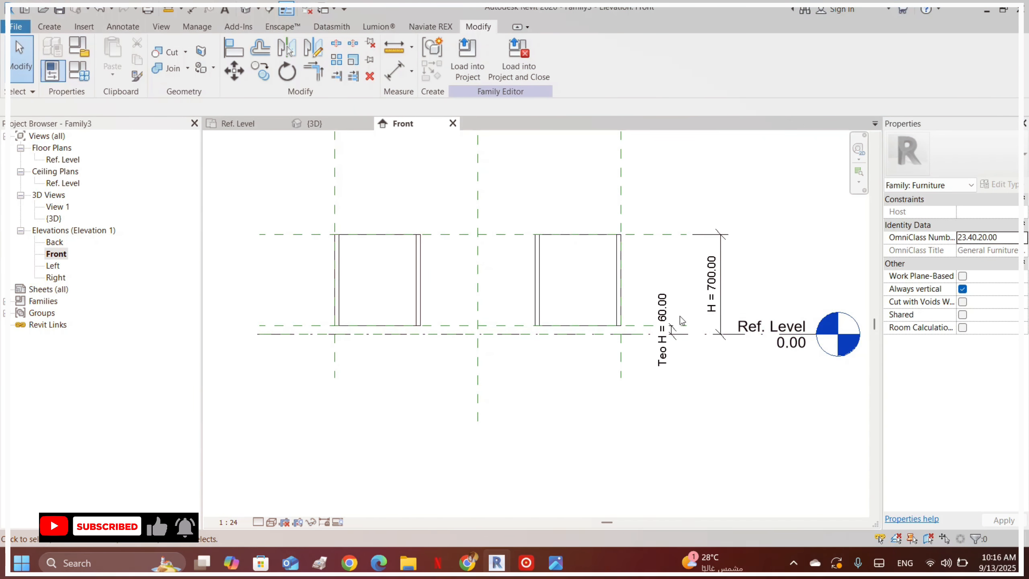
scroll(680, 316, up, 3)
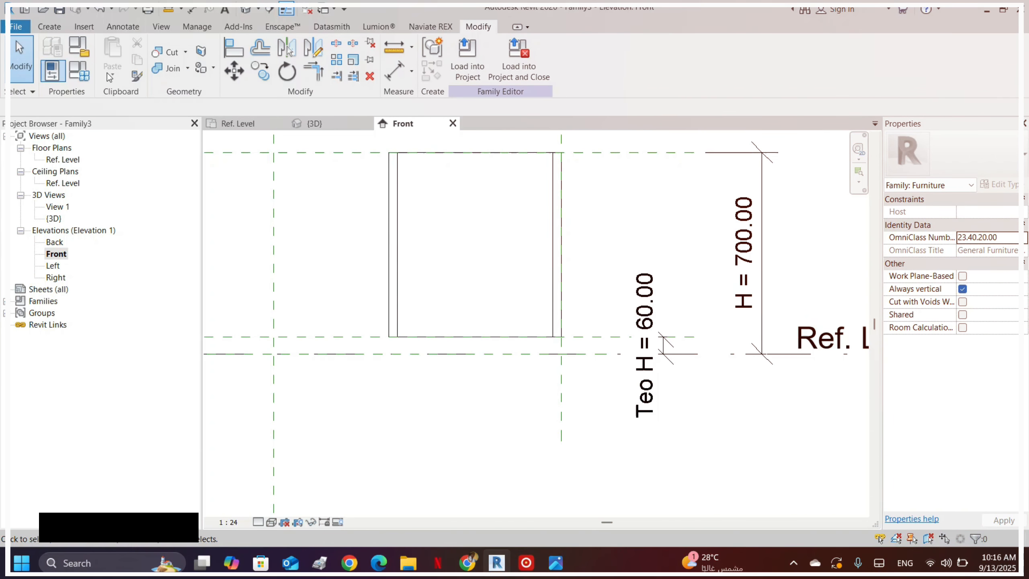
click(52, 69)
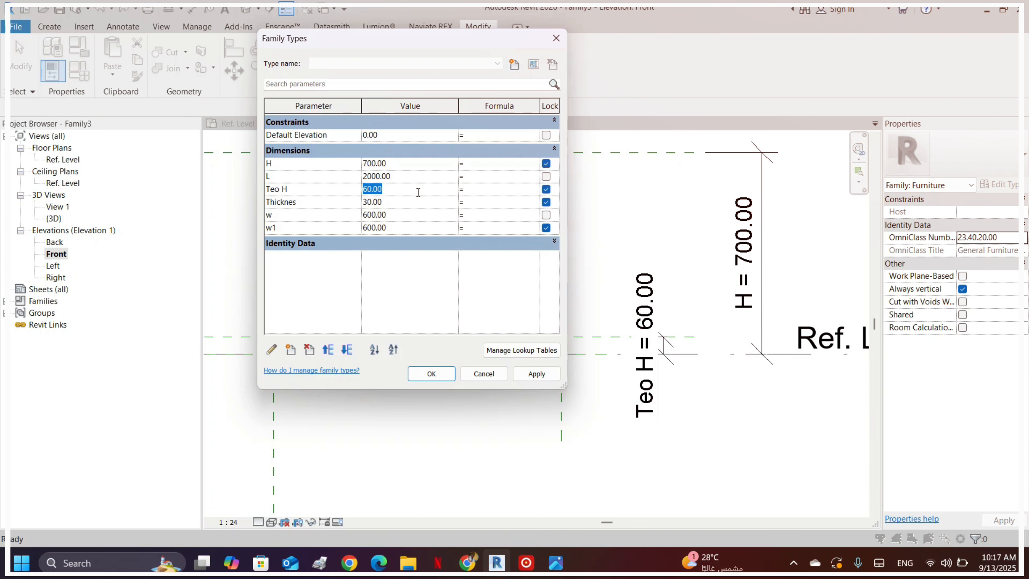
text(40mm)
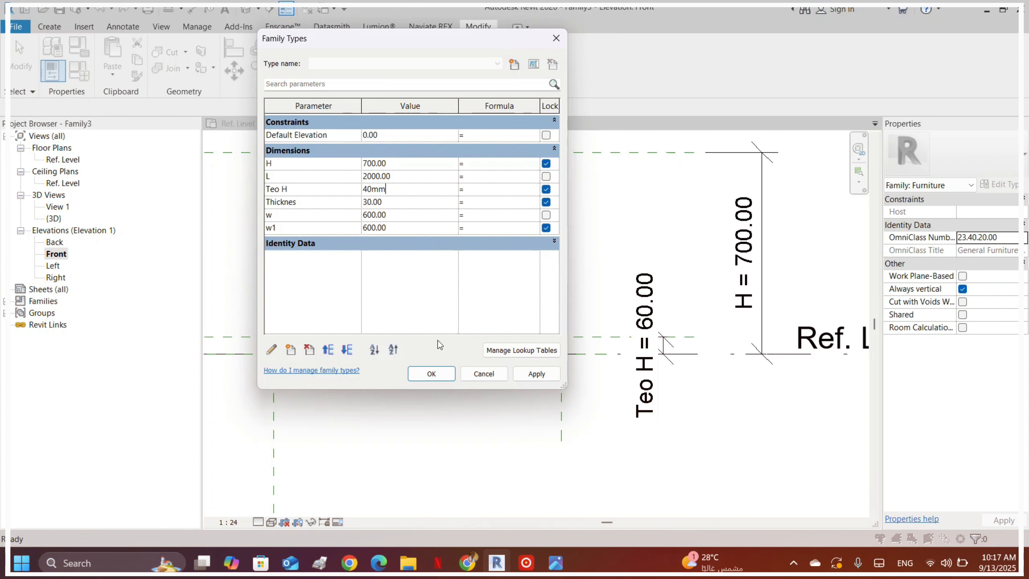
click(431, 373)
scroll(719, 285, down, 5)
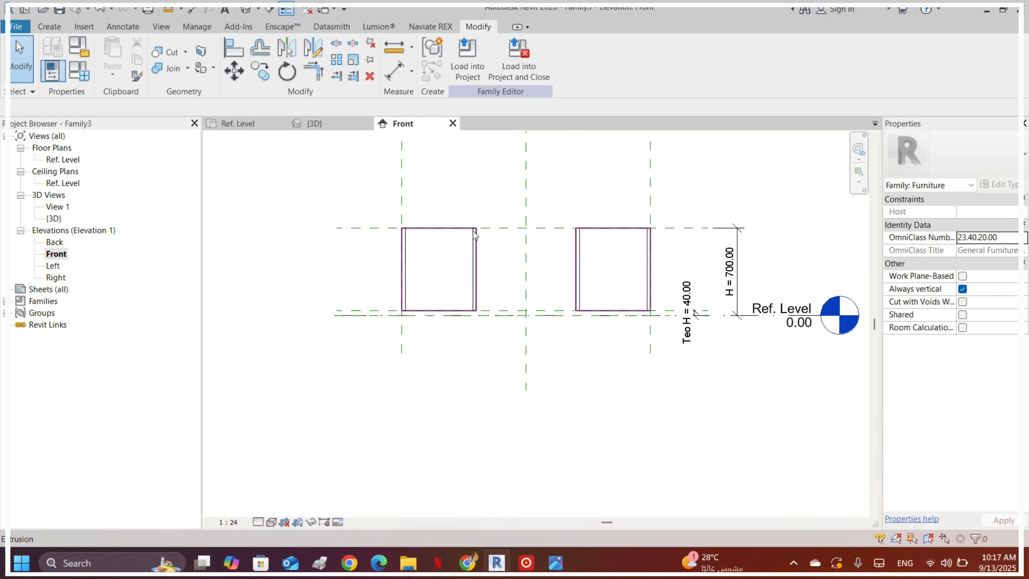
- Start an extrusion in the Front elevation, picking sketch lines from the upper reference plane, the left base's inner side and the bases' bottom edge
scroll(473, 238, up, 2)
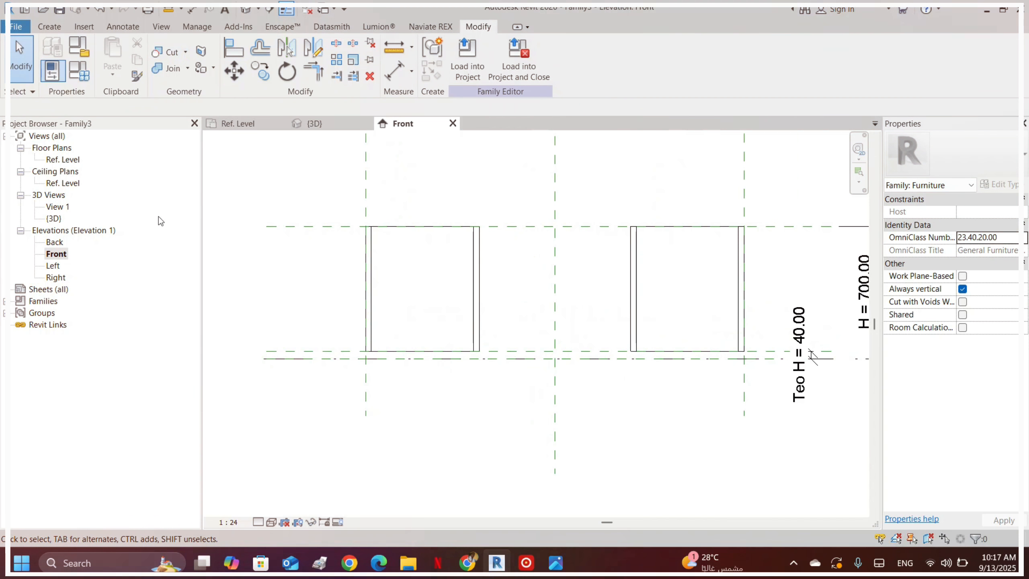
click(55, 27)
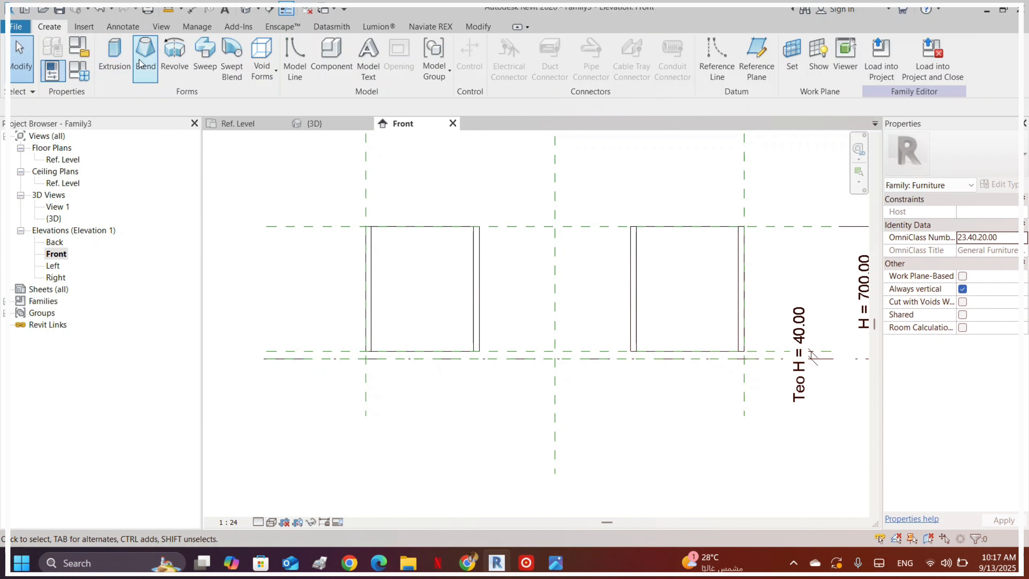
click(107, 51)
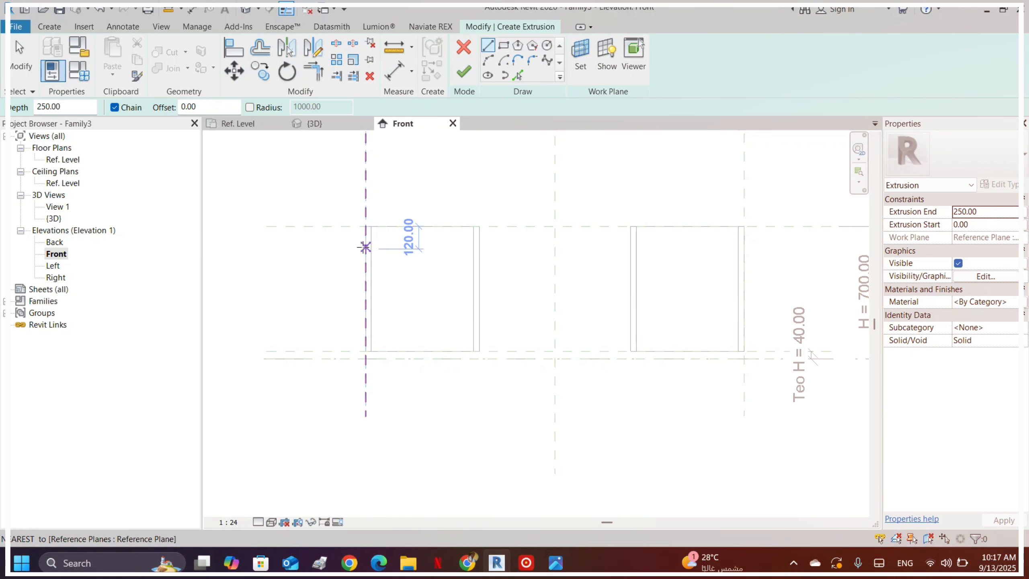
scroll(362, 243, up, 2)
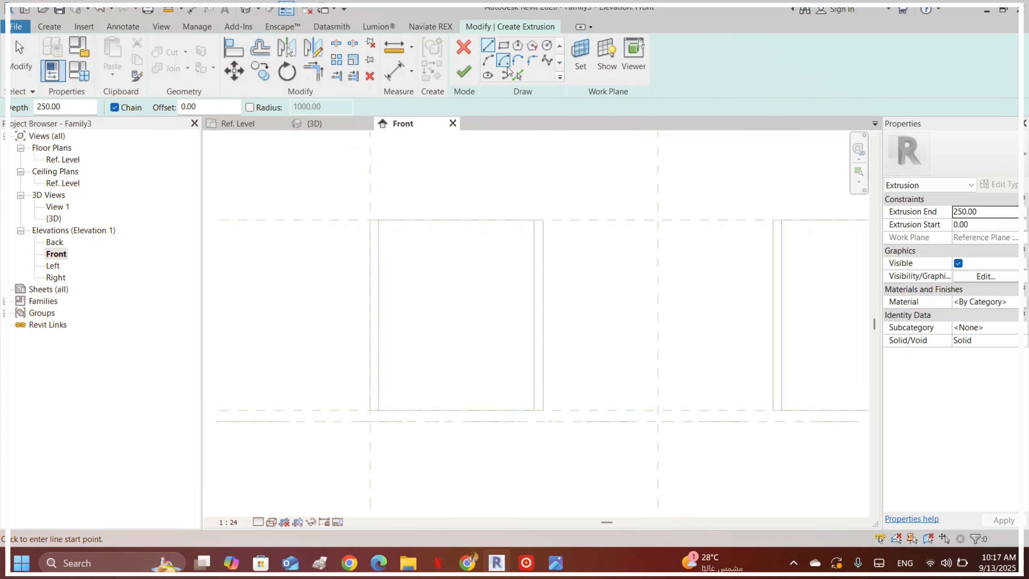
click(518, 76)
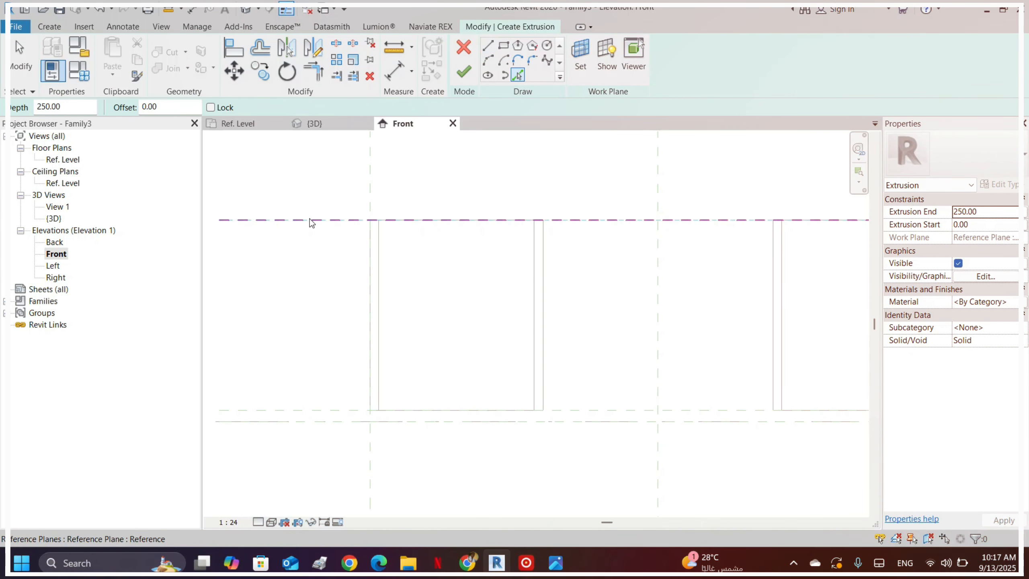
click(317, 209)
scroll(320, 203, down, 2)
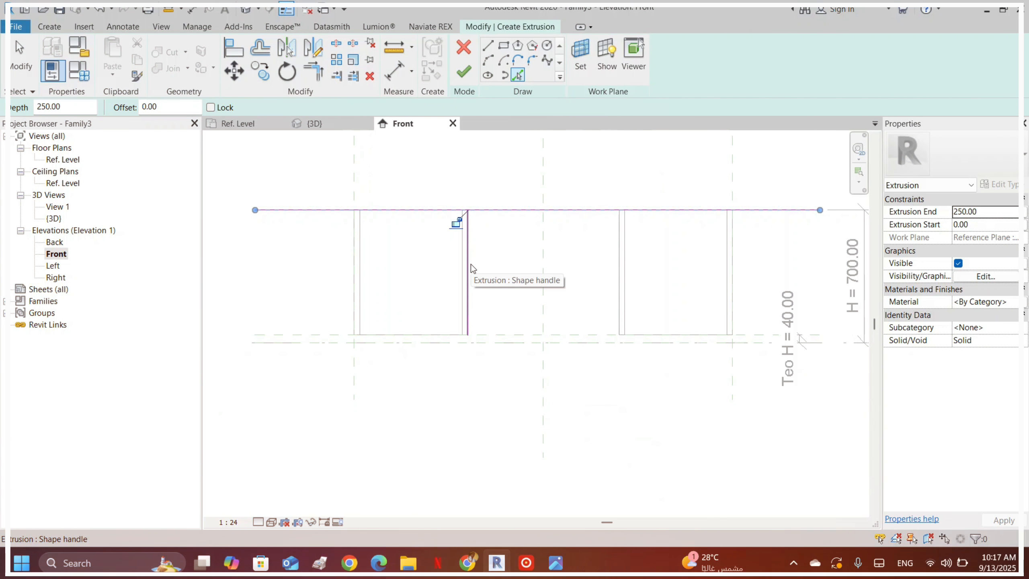
click(471, 268)
scroll(454, 363, up, 2)
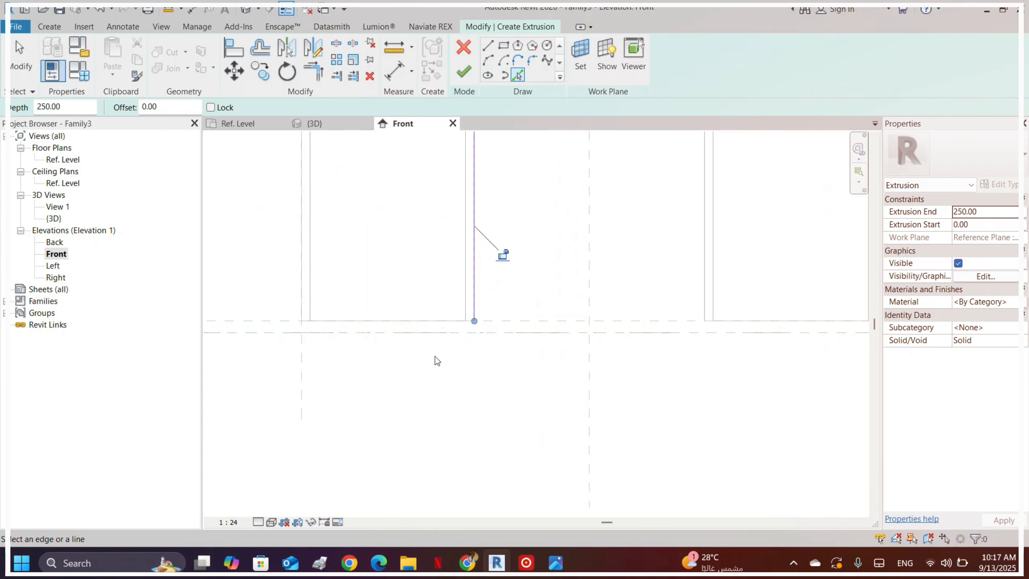
click(413, 320)
scroll(352, 405, down, 2)
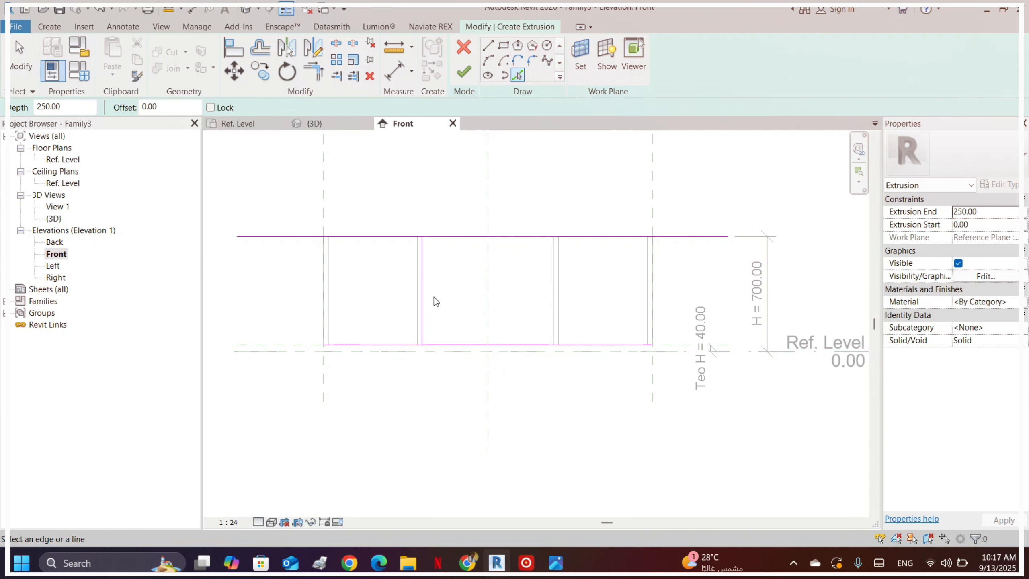
- Delete the sketch lines along the left base's inner side and the upper reference plane
key(Escape)
click(422, 284)
key(Escape)
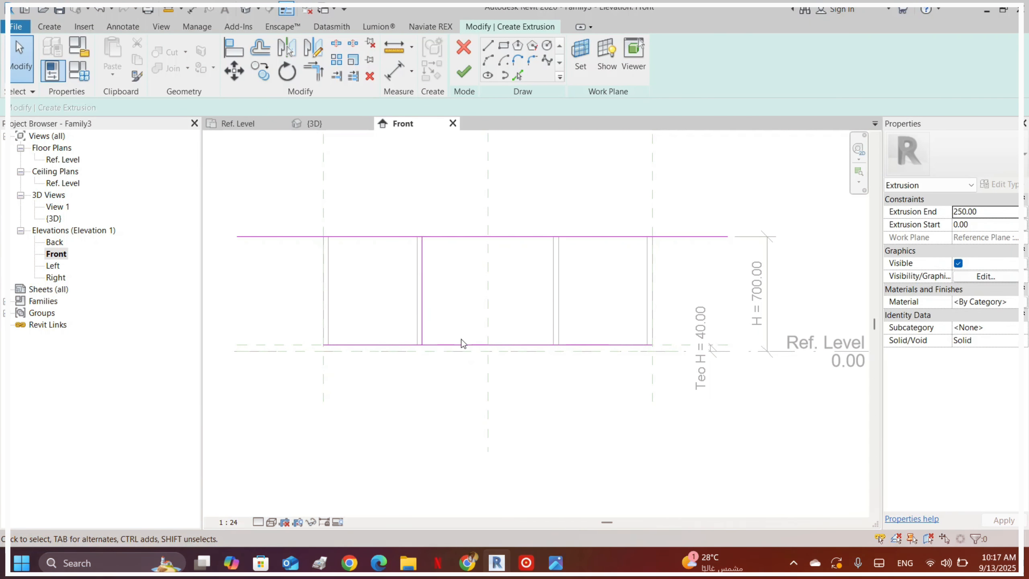
click(423, 288)
key(Escape)
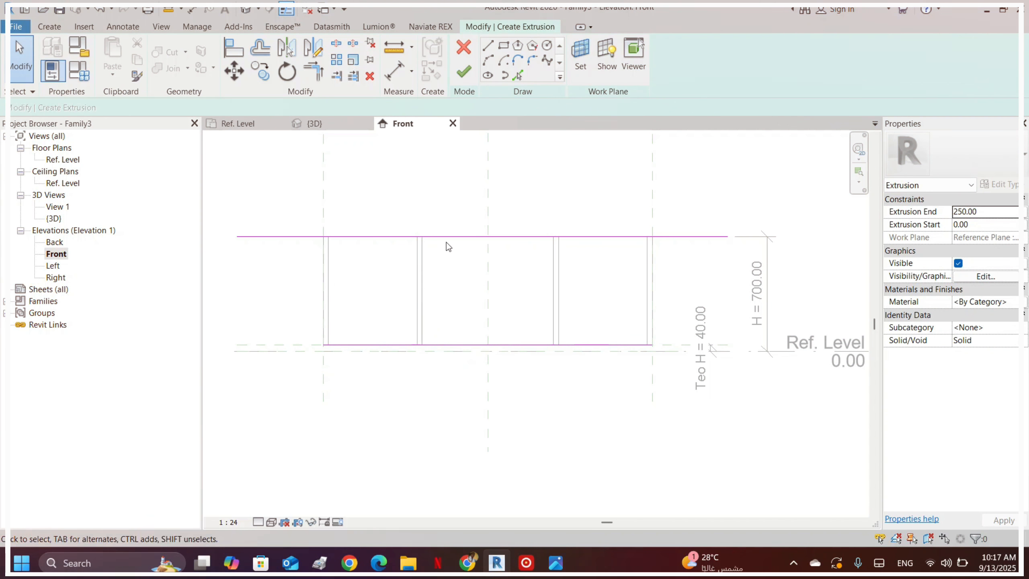
- Pick sketch lines along the upper reference plane and the inner sides of both bases, locking each one
click(518, 75)
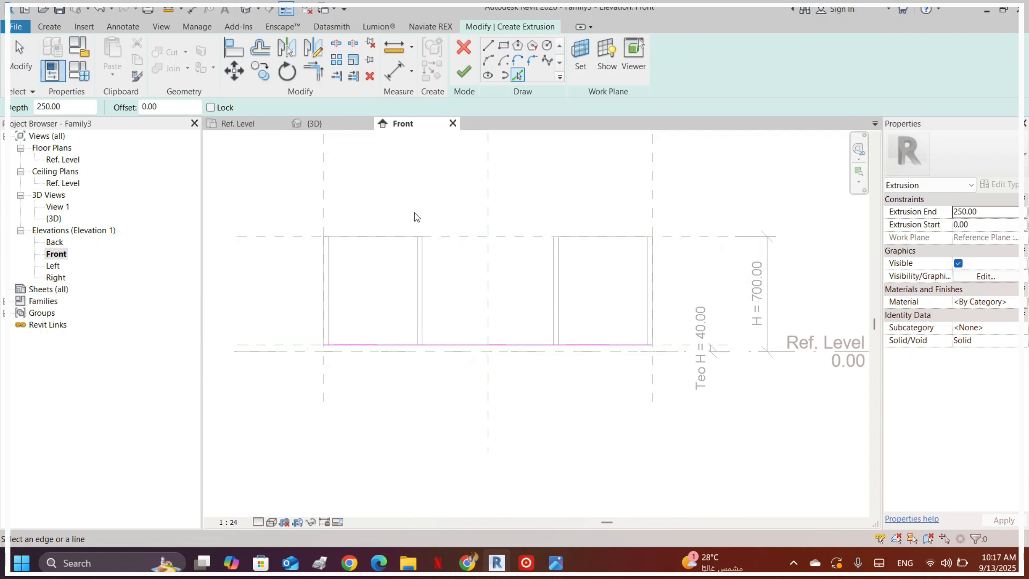
click(289, 238)
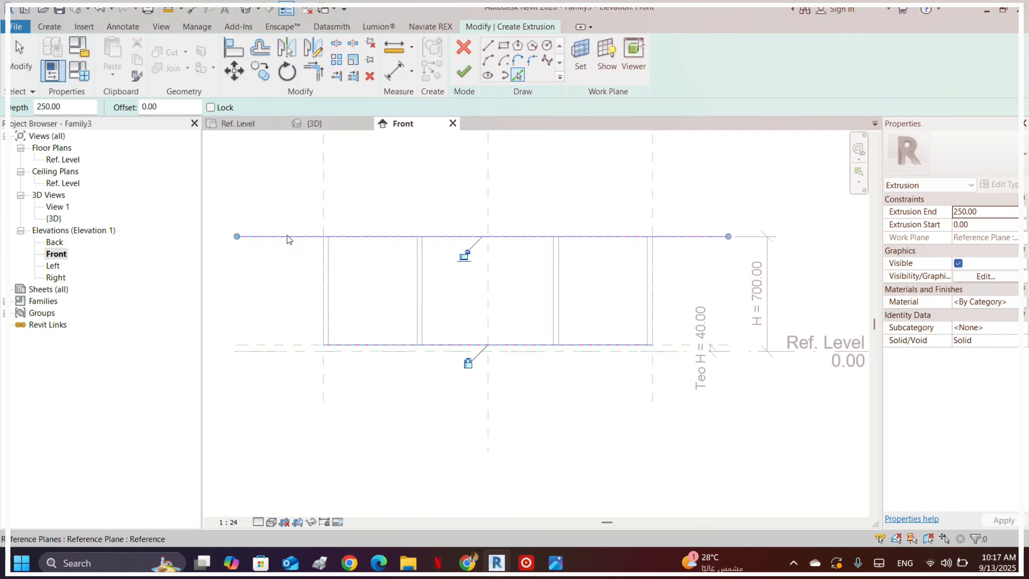
click(424, 280)
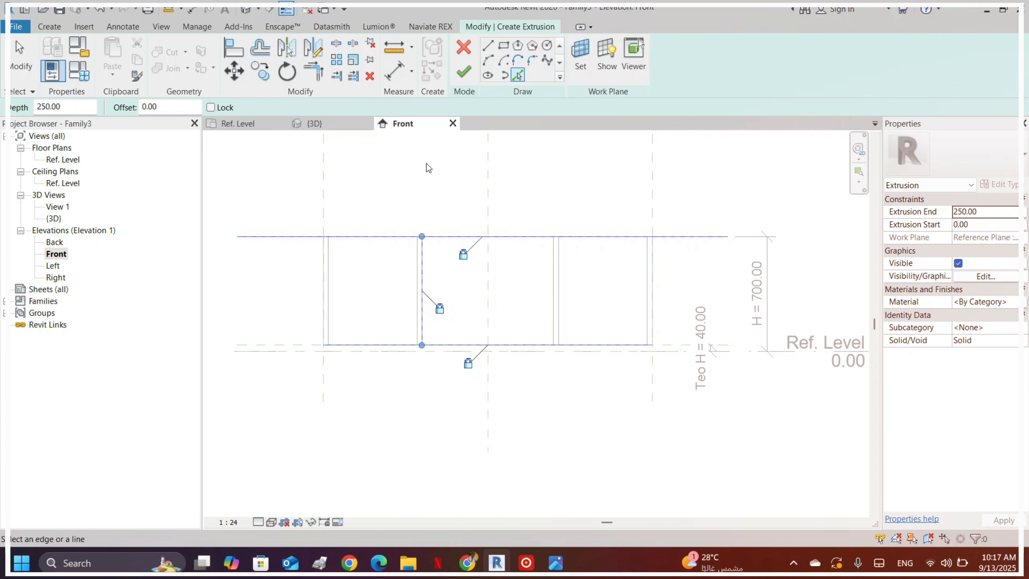
click(314, 71)
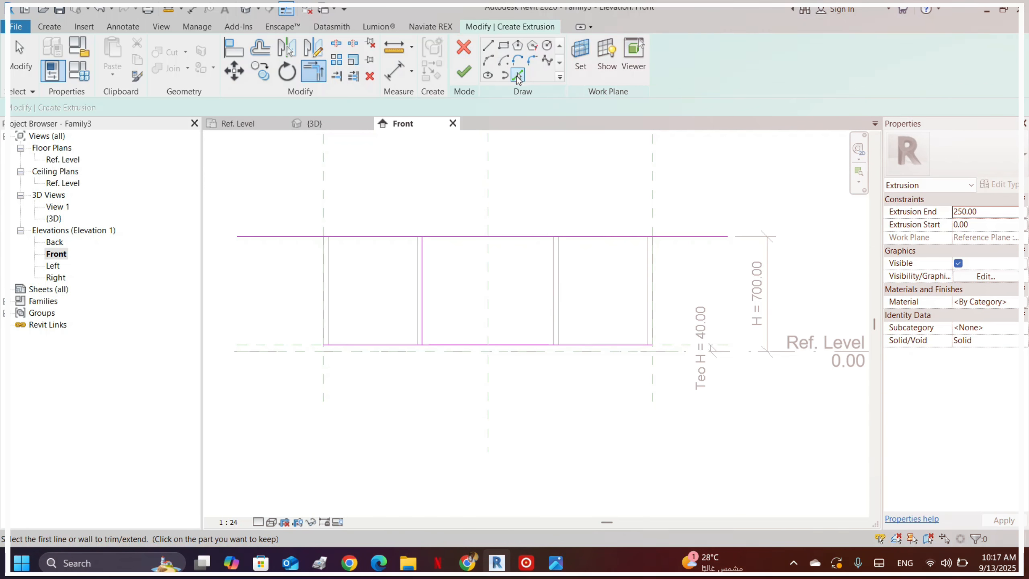
click(518, 75)
click(555, 273)
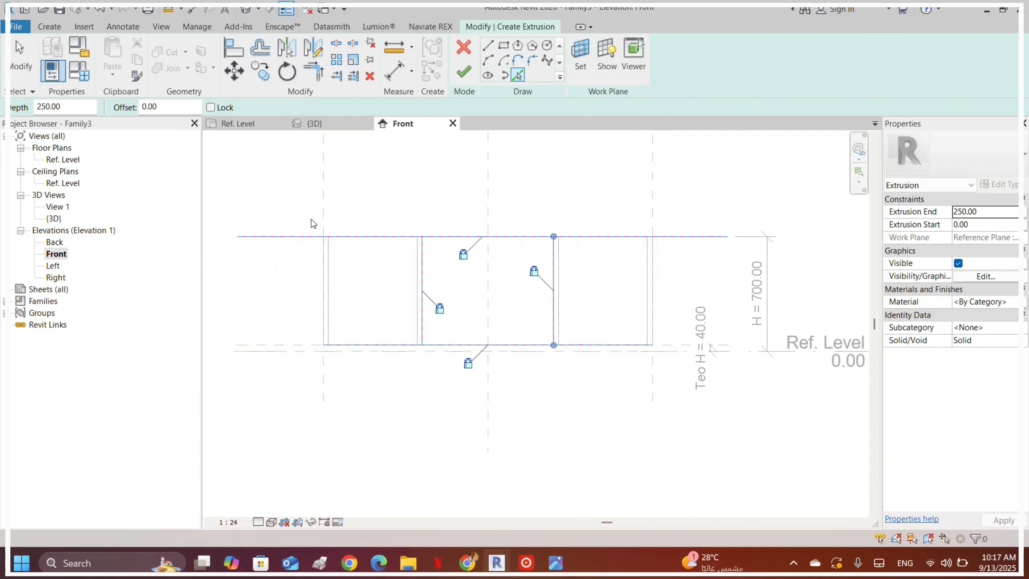
- Draw two vertical reference planes in the Front elevation, one just outside the left base and one just outside the right base
middle_drag(556, 229, 638, 237)
scroll(638, 237, down, 2)
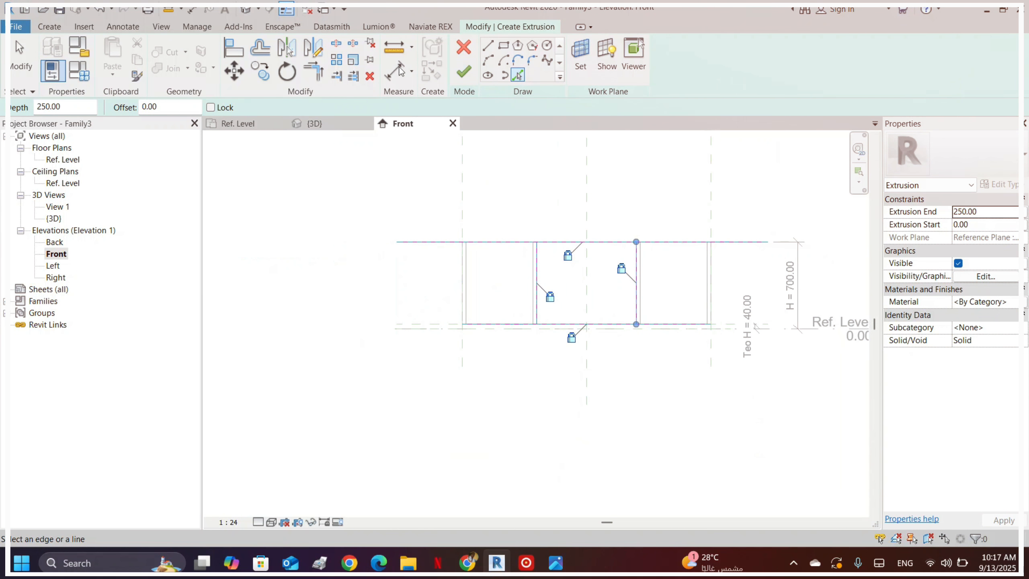
scroll(425, 299, down, 1)
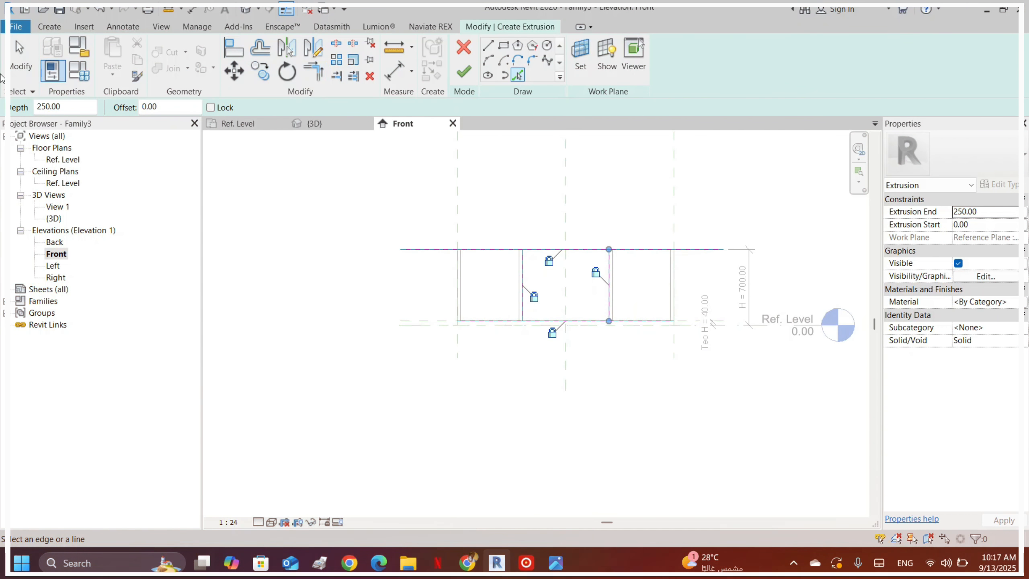
click(49, 28)
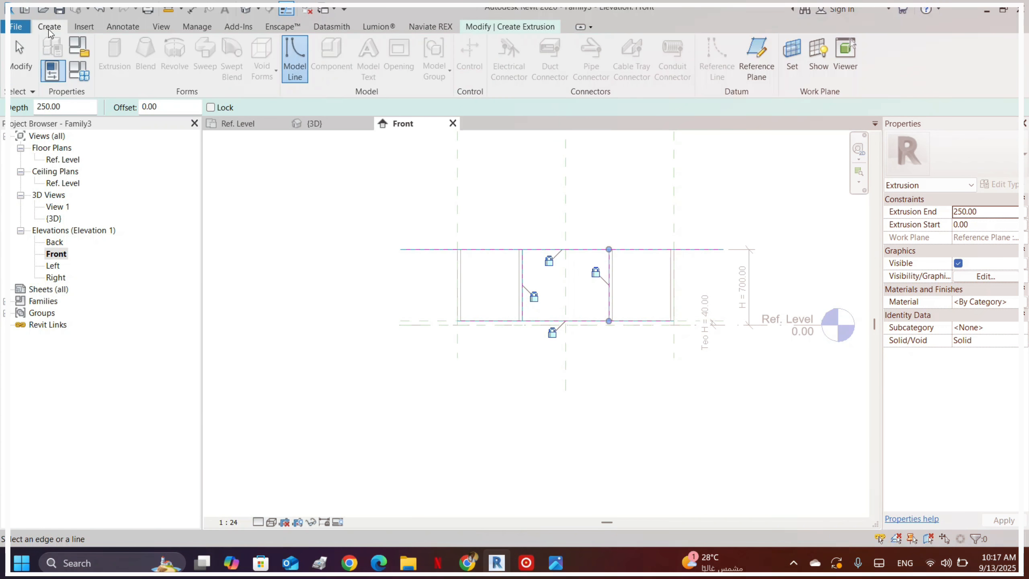
click(763, 62)
click(443, 179)
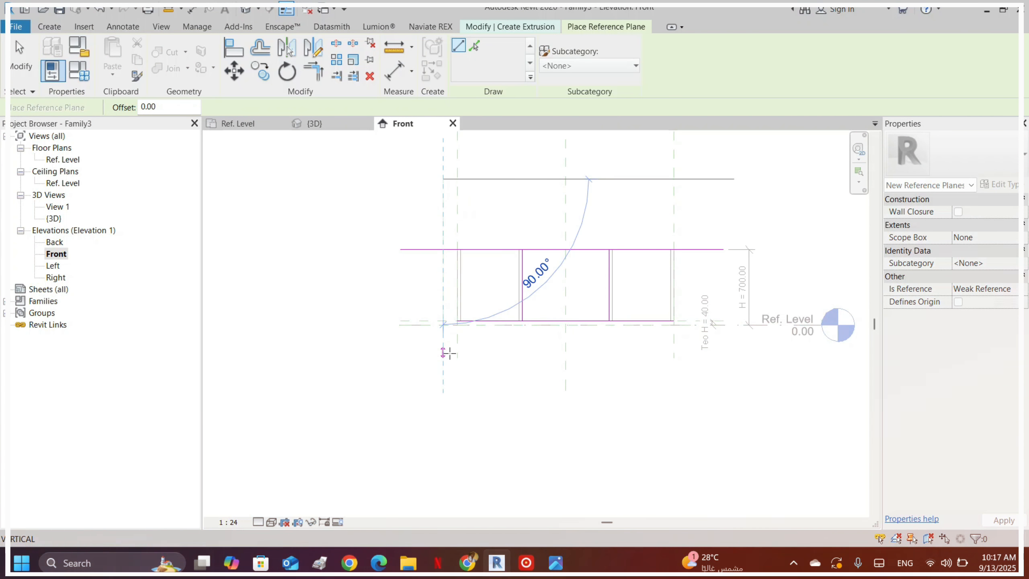
click(444, 353)
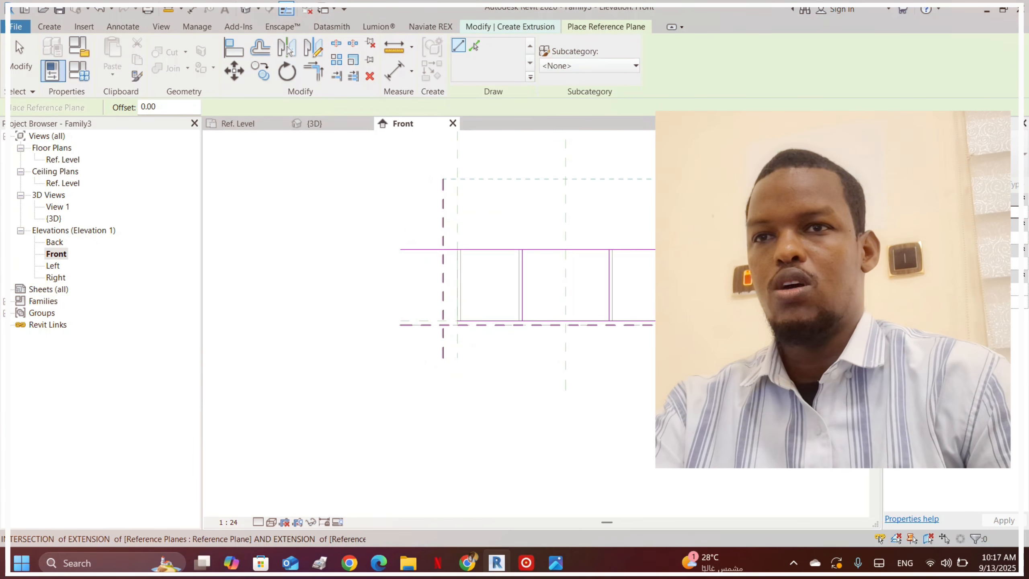
key(Escape)
key(Escape)
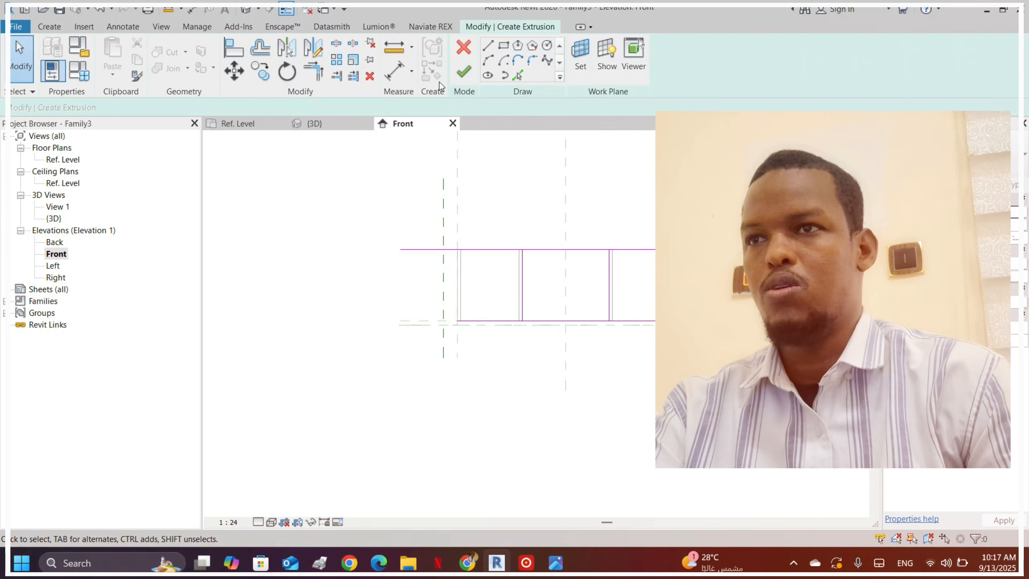
- Add an aligned dimension between the right base's outer reference plane and the new vertical reference plane just outside it
click(394, 71)
scroll(732, 210, up, 2)
click(631, 260)
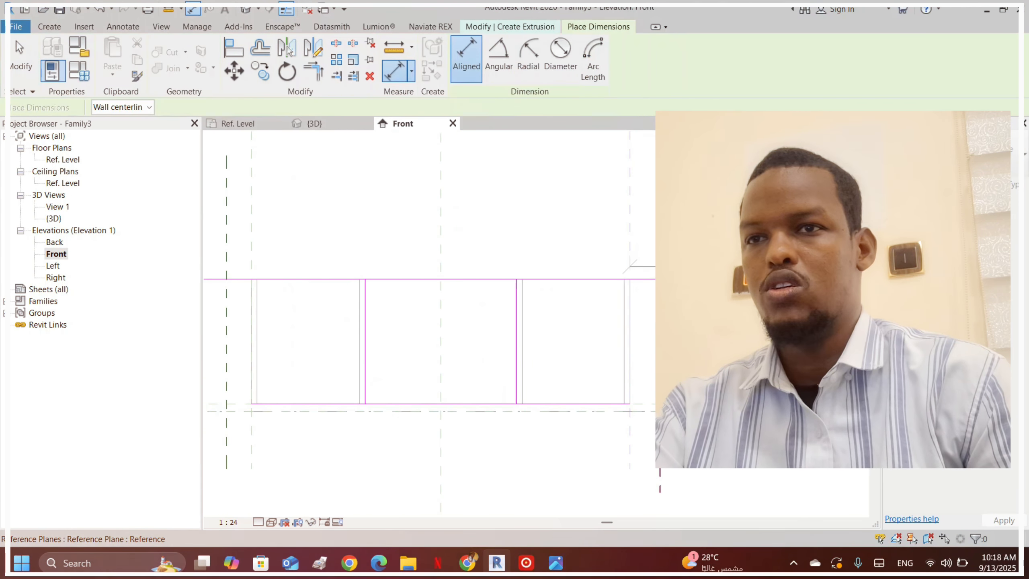
click(660, 266)
scroll(652, 264, up, 5)
click(638, 275)
scroll(511, 271, down, 3)
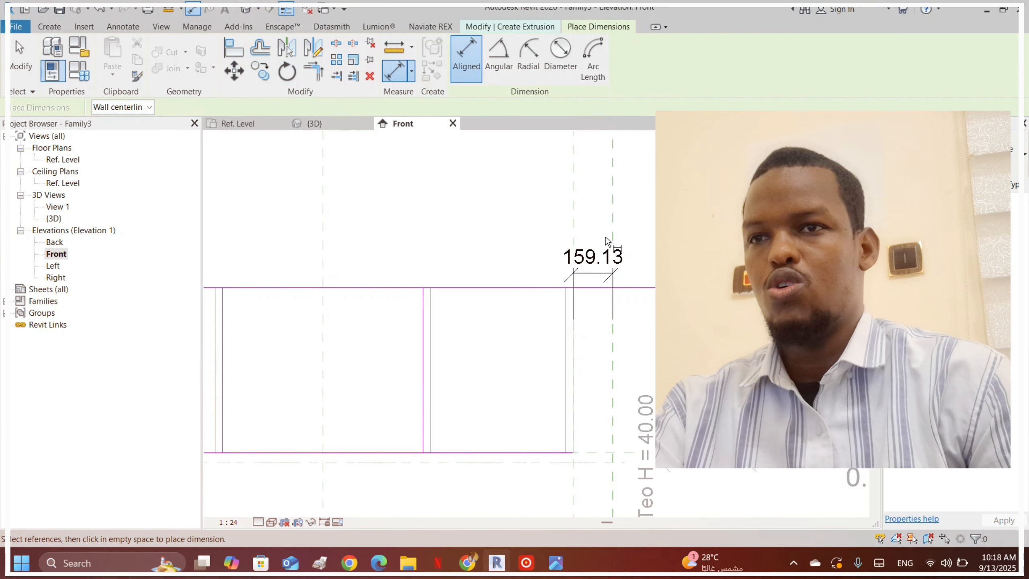
key(Escape)
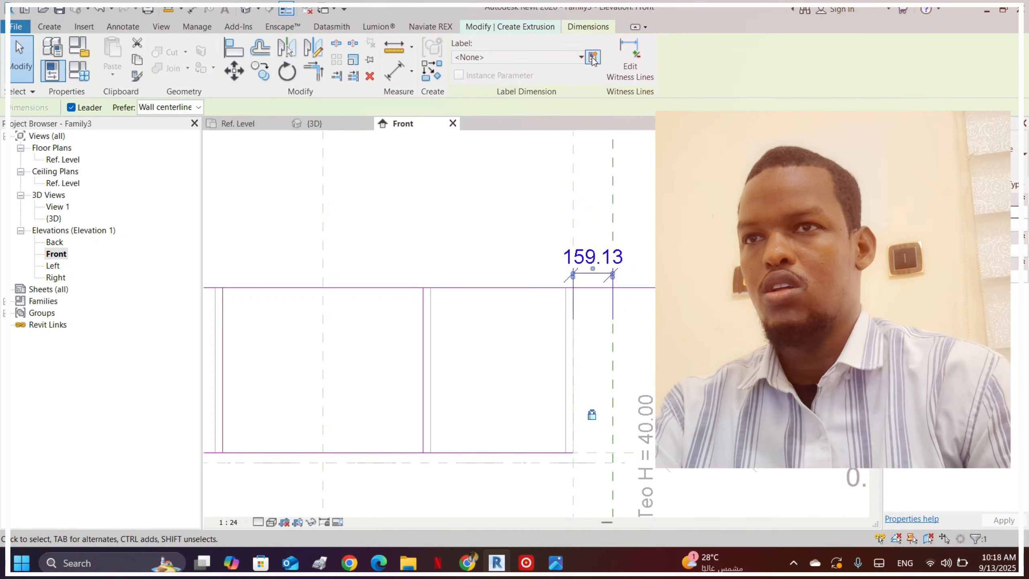
- Label the right-hand gap dimension with a new family type parameter named "Teo w", grouped under Dimensions
click(593, 57)
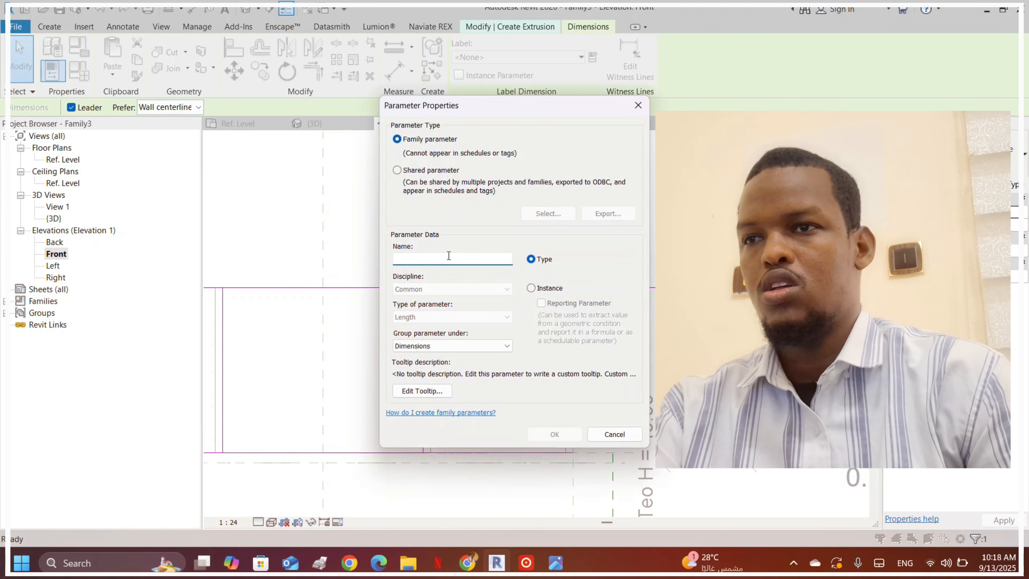
text(Te)
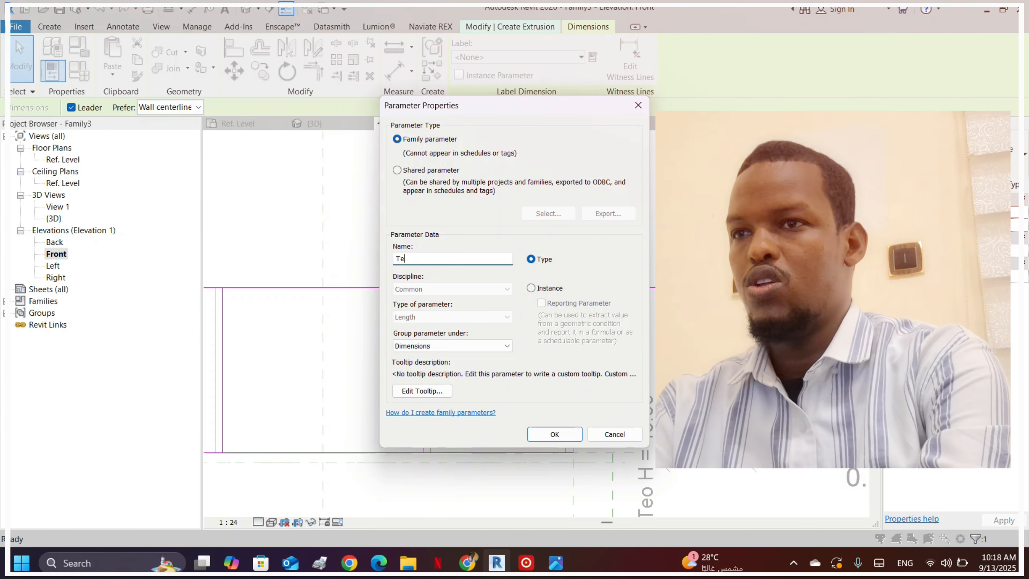
text(o w)
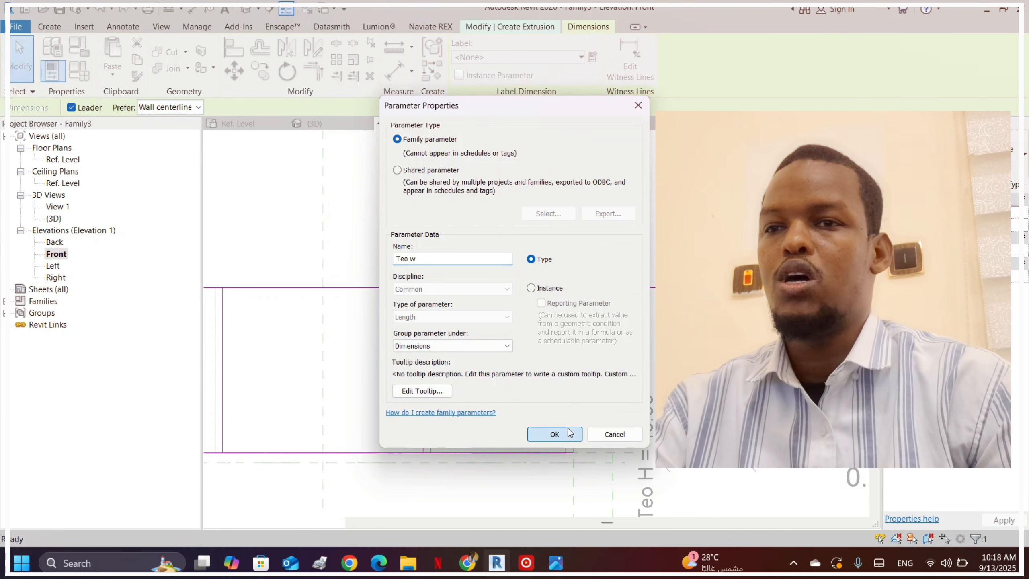
click(555, 434)
key(Escape)
scroll(499, 271, up, 3)
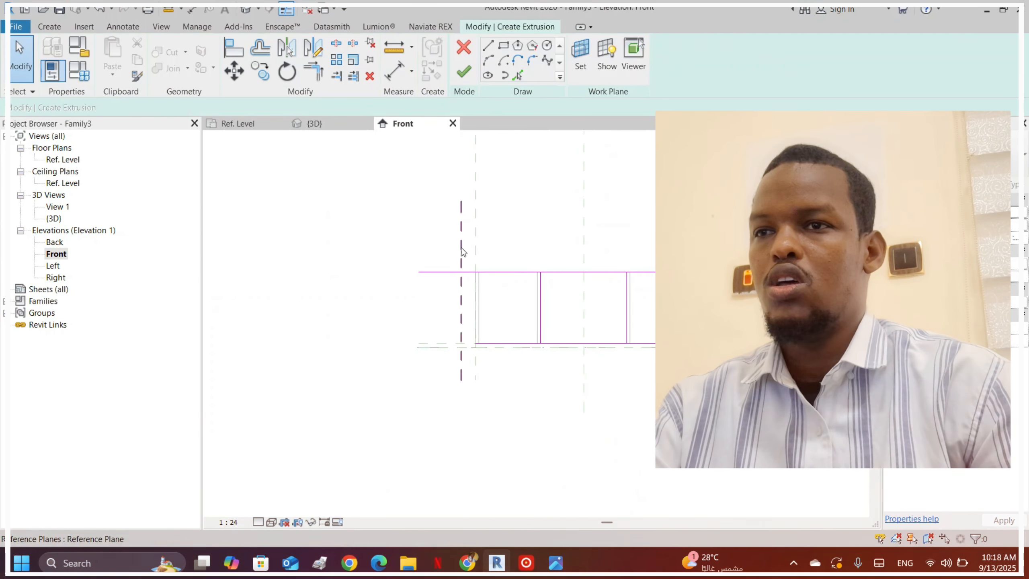
click(717, 268)
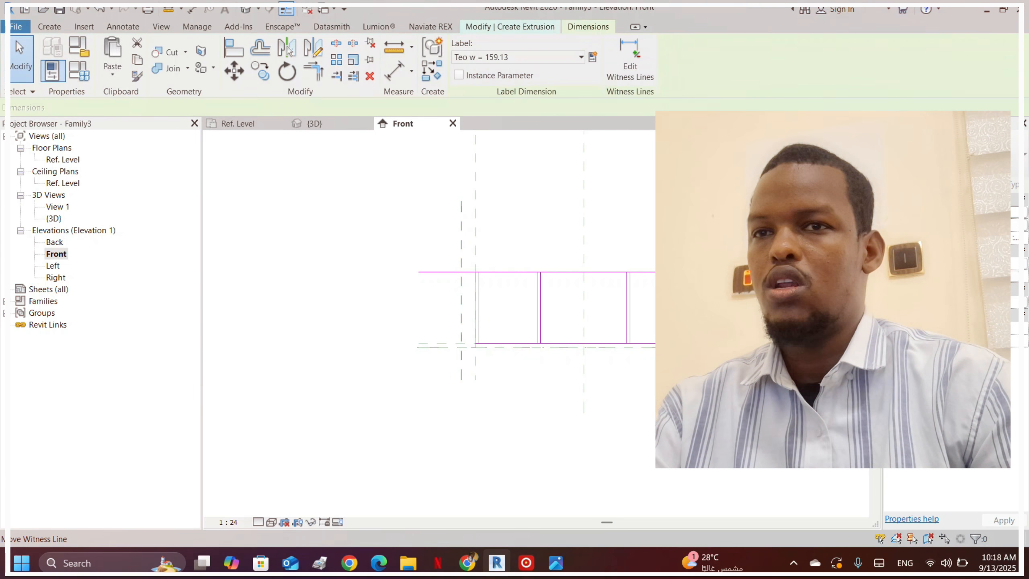
scroll(718, 270, up, 3)
key(Escape)
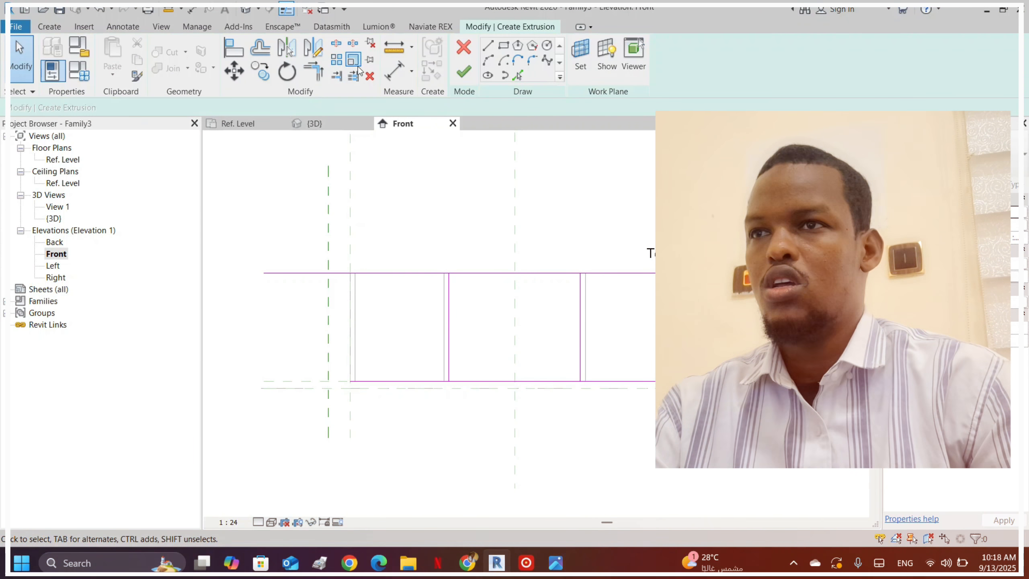
- Dimension the gap between the left base's outer reference plane and the plane outside it, and label it with Teo w
click(387, 77)
click(331, 243)
click(352, 242)
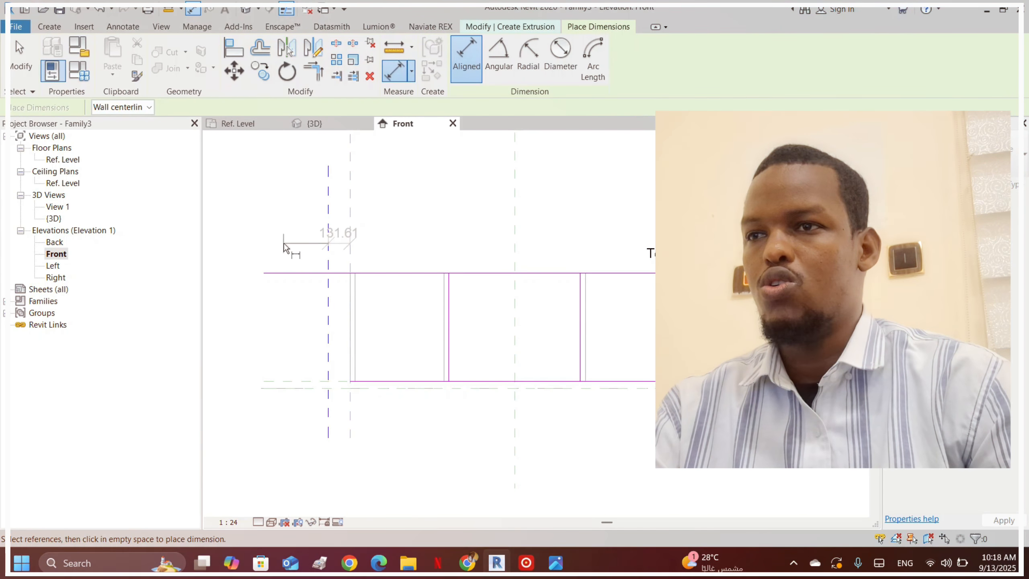
click(289, 242)
key(Escape)
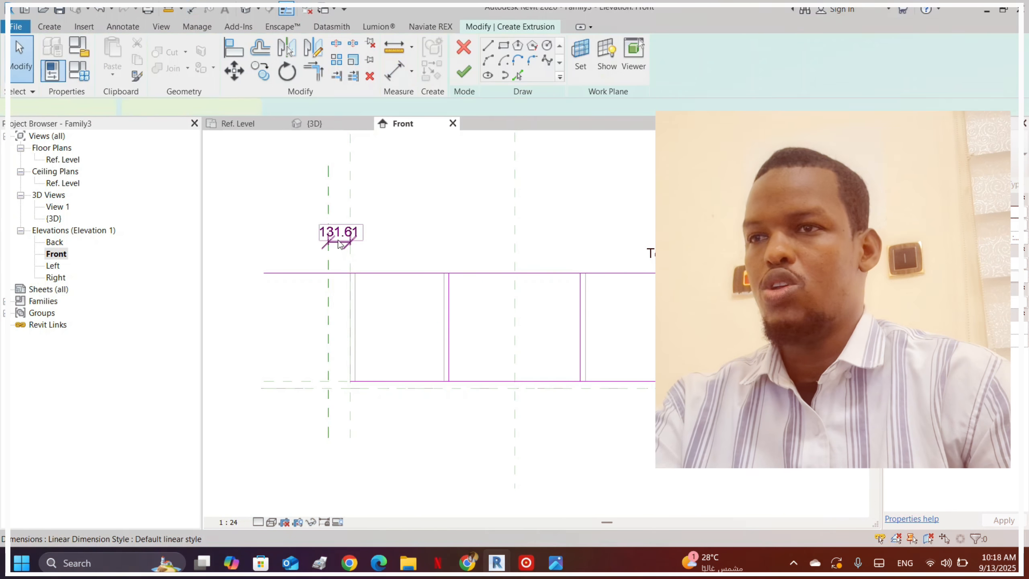
click(557, 59)
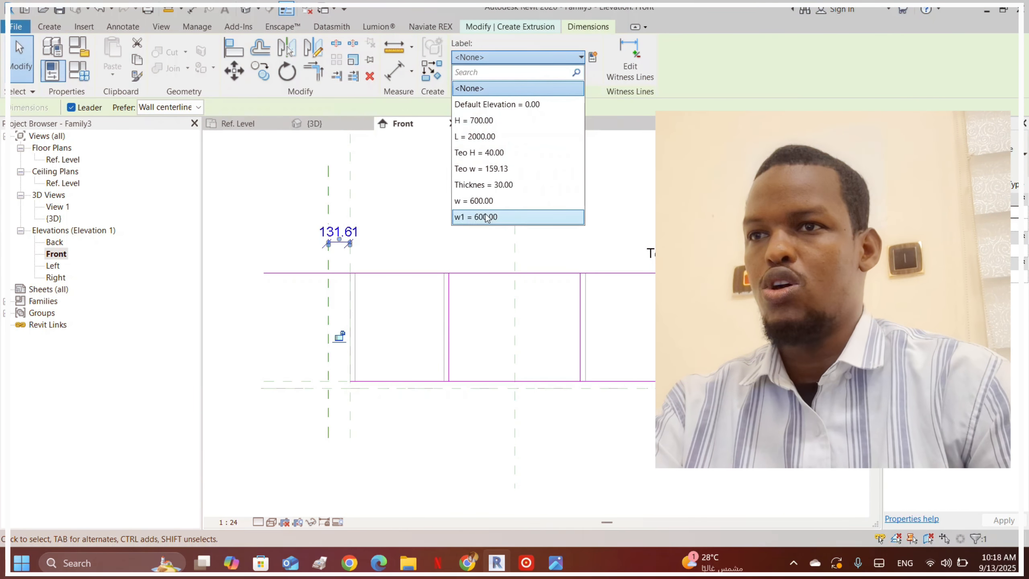
click(482, 168)
click(437, 224)
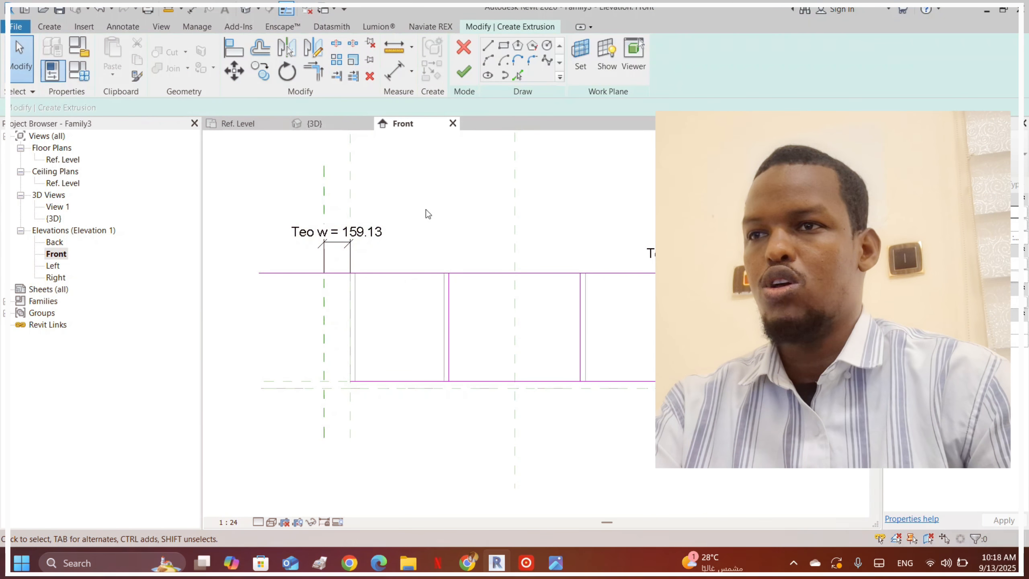
- Set the Teo w parameter to 30.00 in the family types and apply it to the model
click(79, 72)
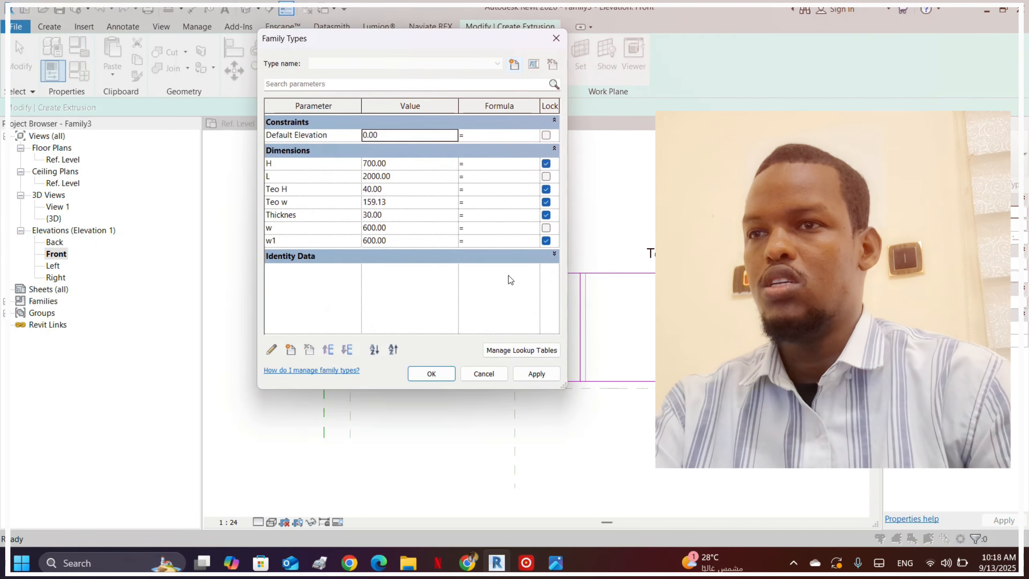
click(416, 187)
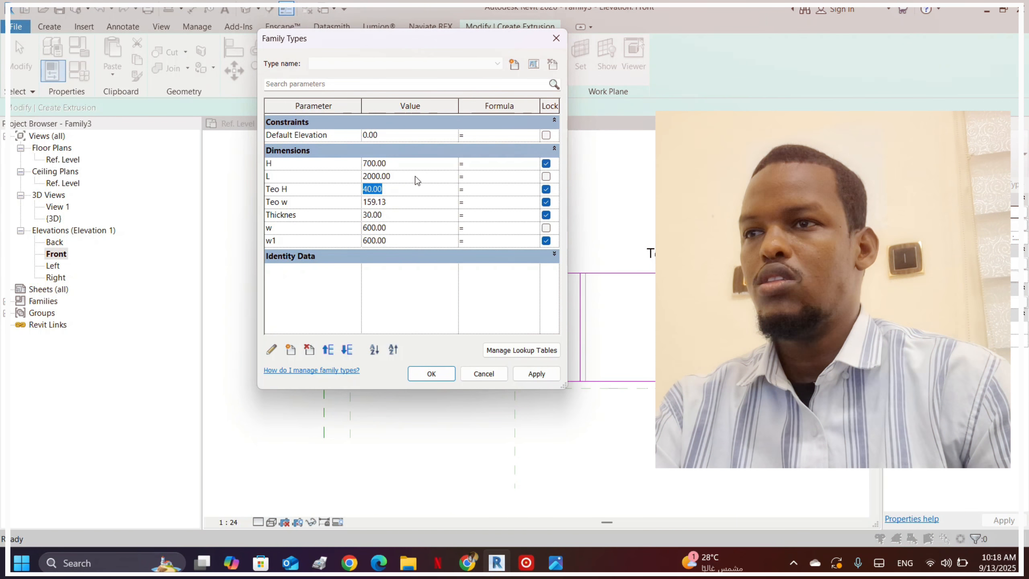
click(416, 202)
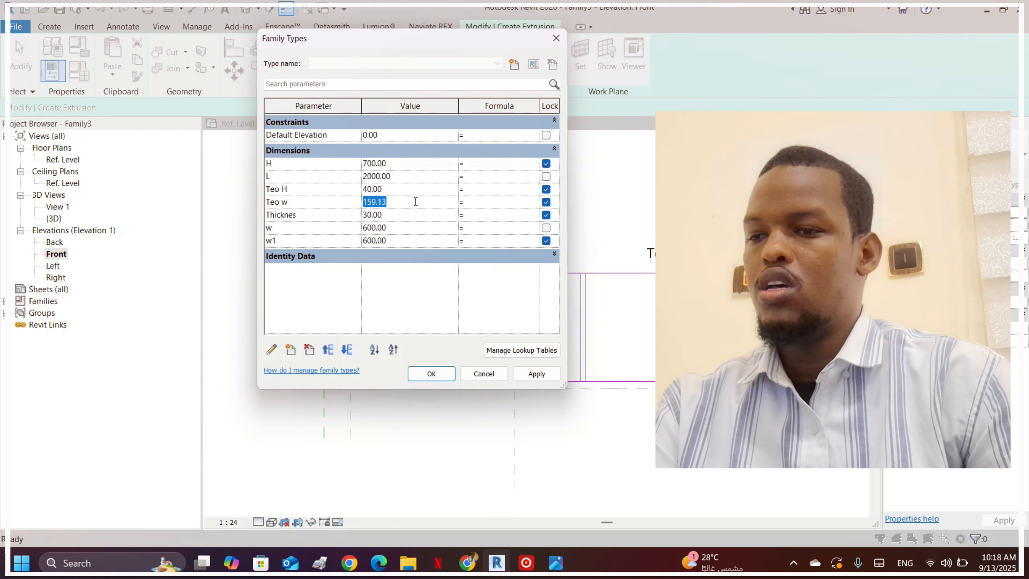
text(30.00)
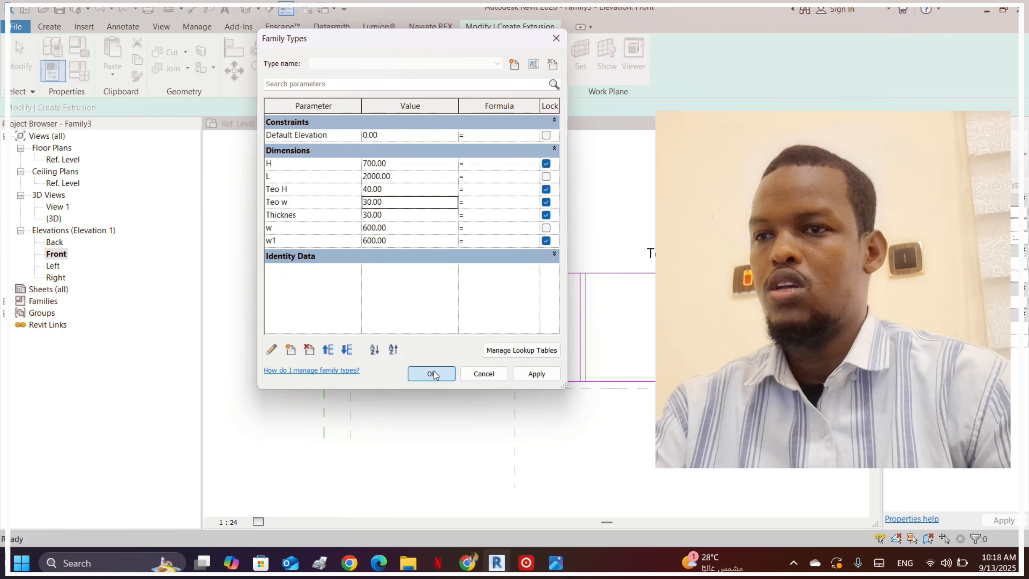
click(432, 374)
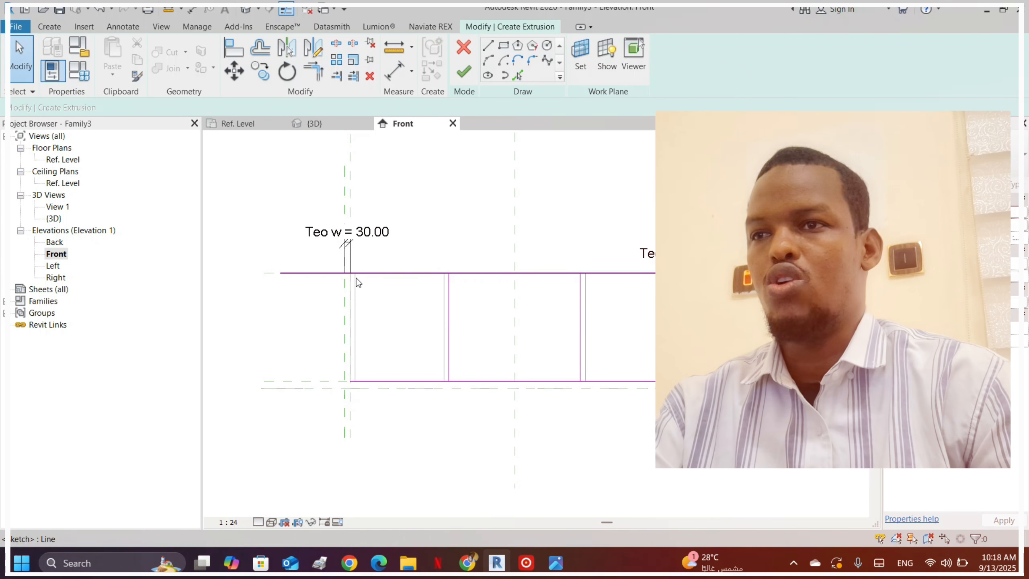
scroll(345, 273, up, 3)
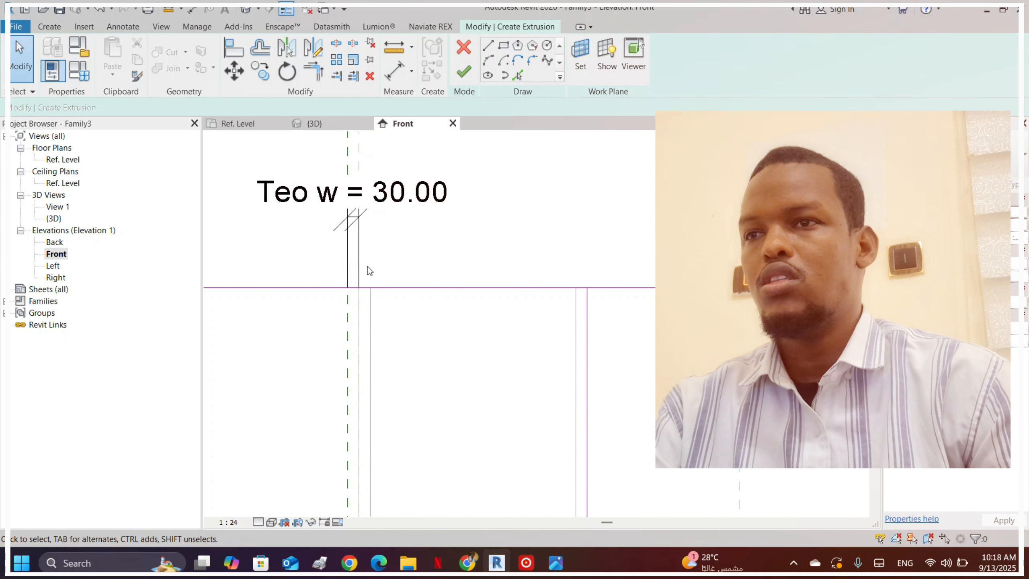
- Add sketch lines along the outer left and outer right vertical reference planes with Pick Lines and lock them to the planes
scroll(347, 309, down, 1)
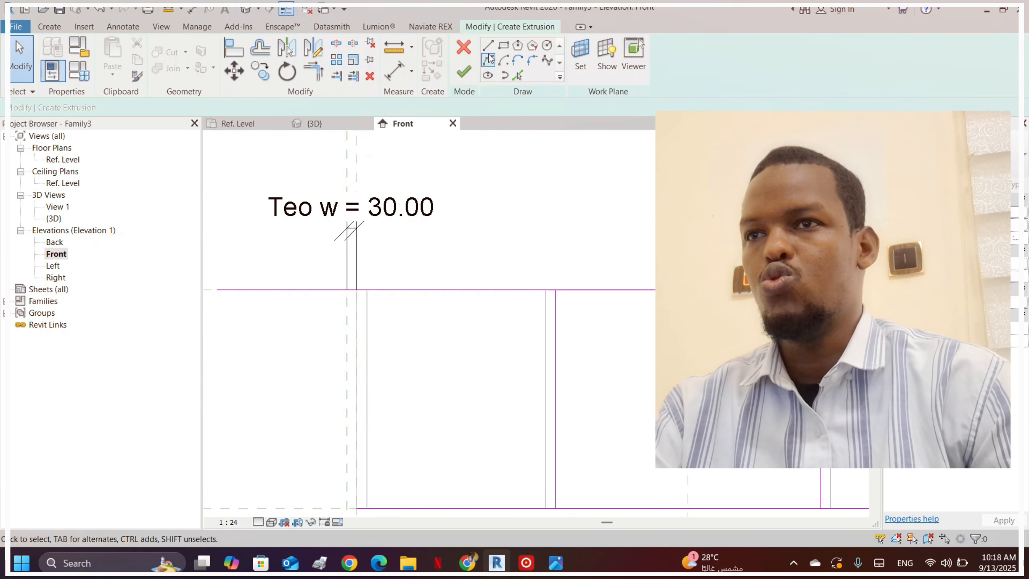
click(523, 77)
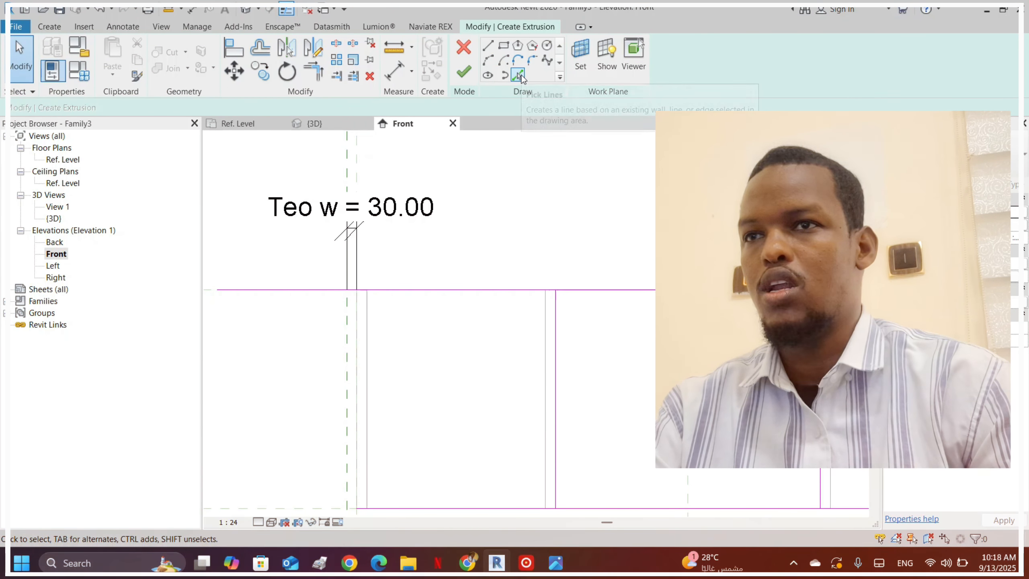
click(351, 321)
scroll(349, 316, down, 2)
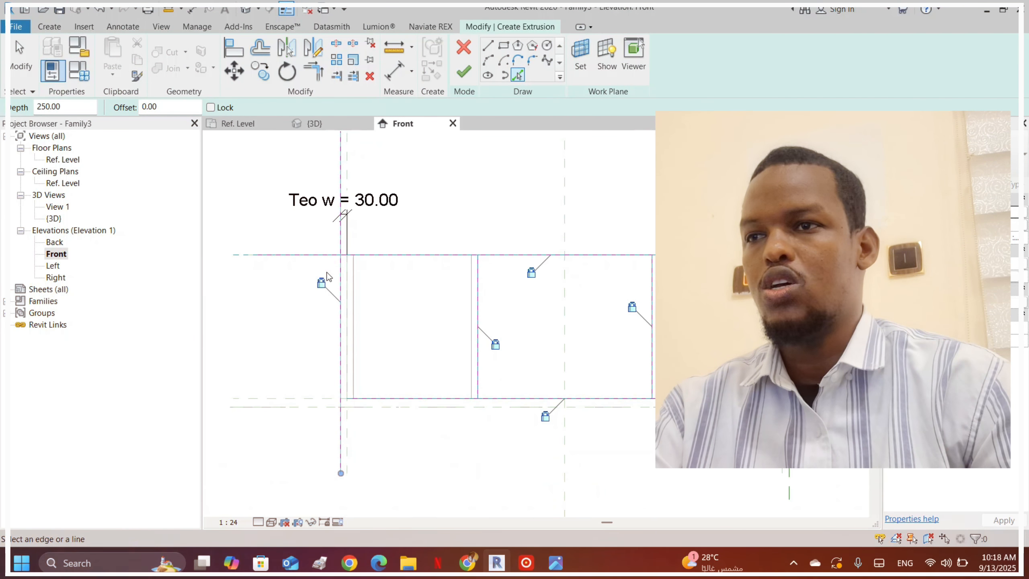
scroll(364, 295, down, 1)
scroll(623, 316, up, 1)
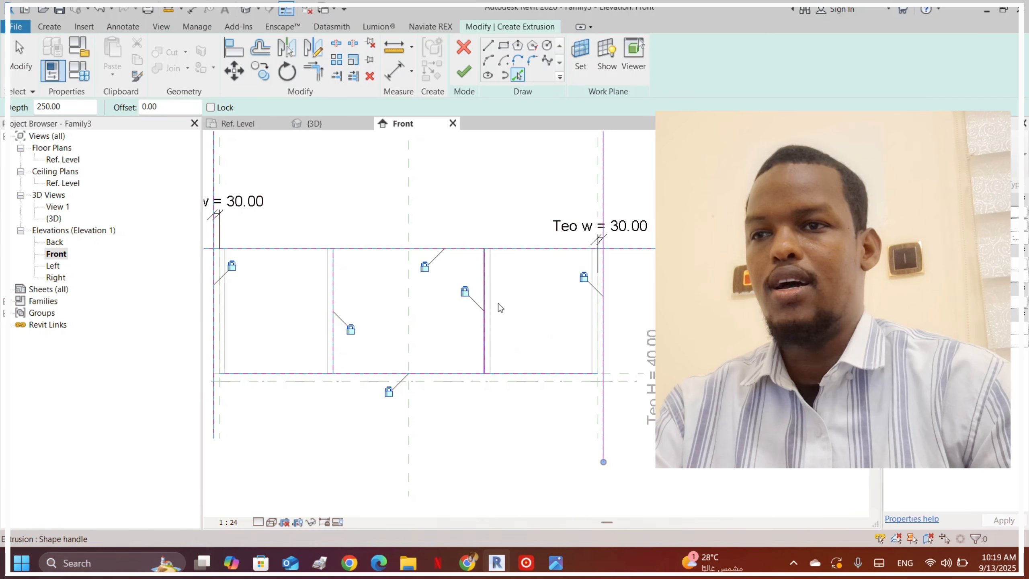
scroll(638, 230, down, 1)
- Split the long upper and lower horizontal sketch lines near the middle of the profile
click(336, 43)
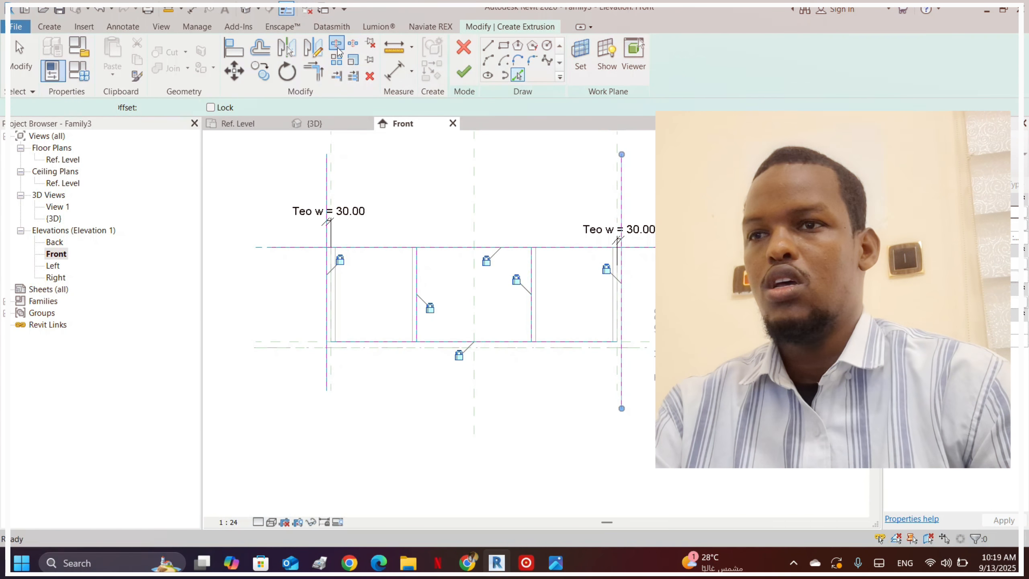
click(457, 247)
click(455, 336)
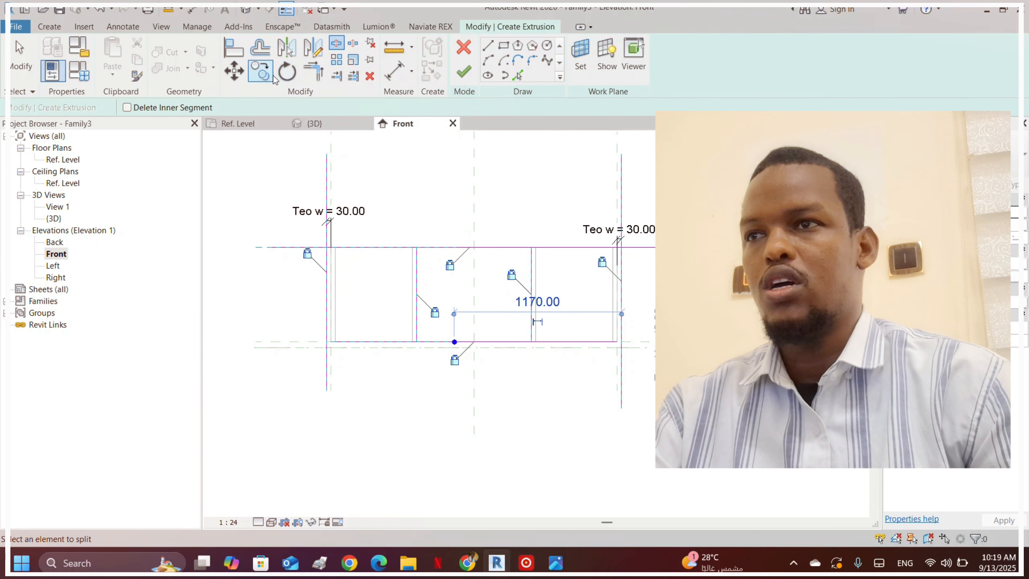
- Trim the left half of the lower horizontal line to a corner with the left bay's inner vertical line
click(323, 71)
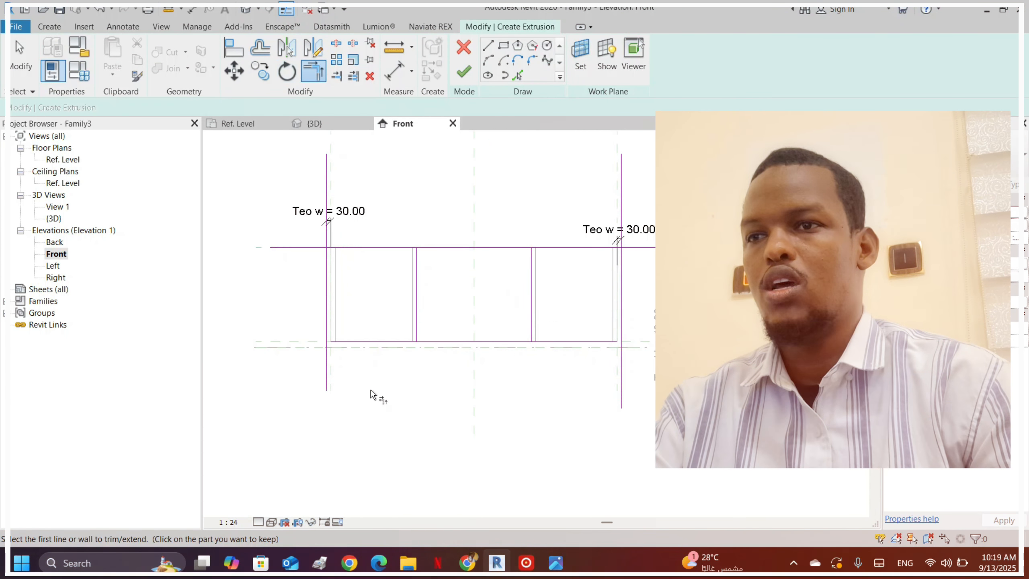
scroll(368, 356, up, 2)
click(423, 310)
click(432, 295)
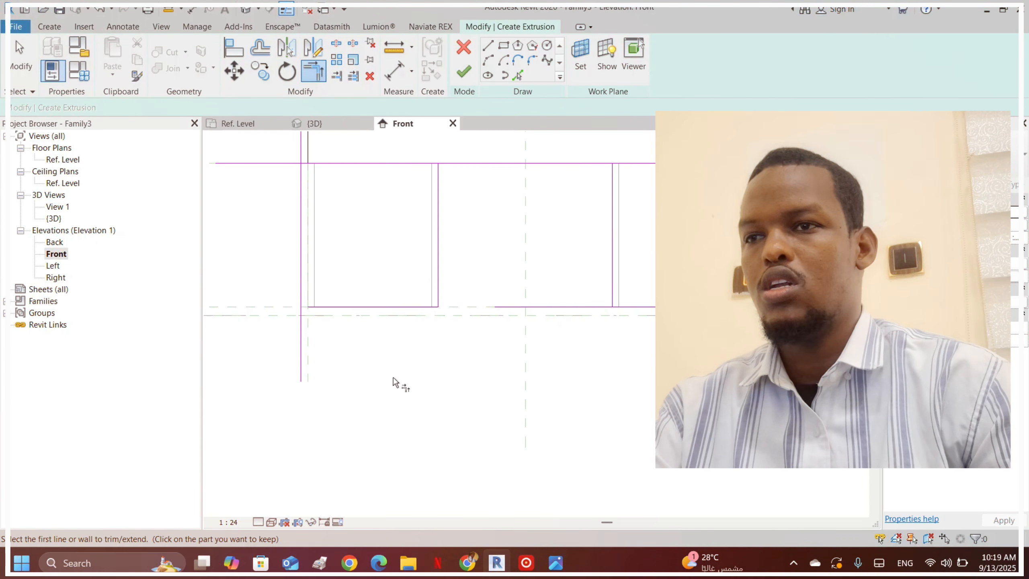
- Trim the left half of the upper horizontal line to corners with the outer left line and the left bay's inner vertical line
scroll(391, 394, down, 1)
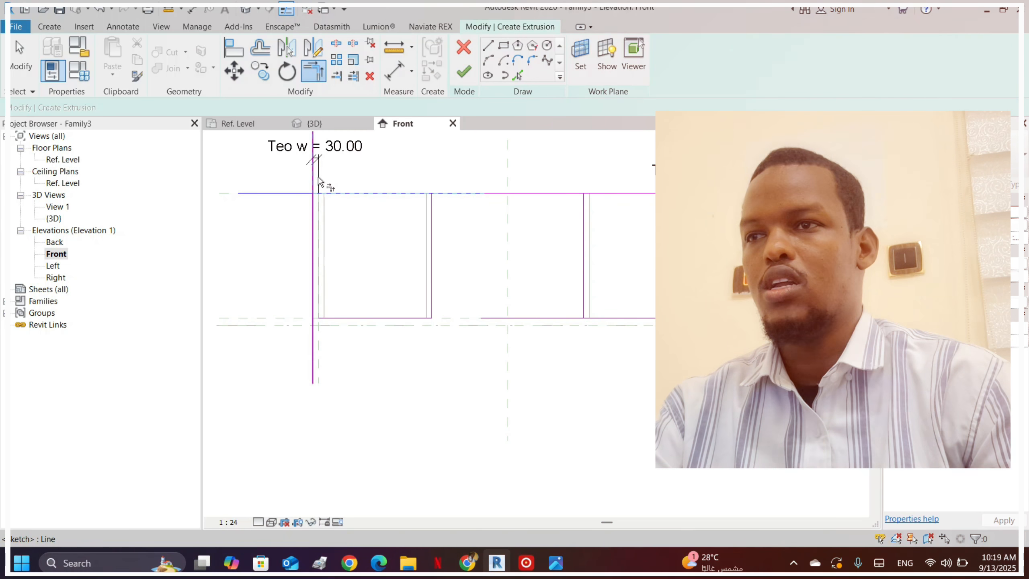
scroll(321, 305, down, 1)
scroll(324, 262, down, 2)
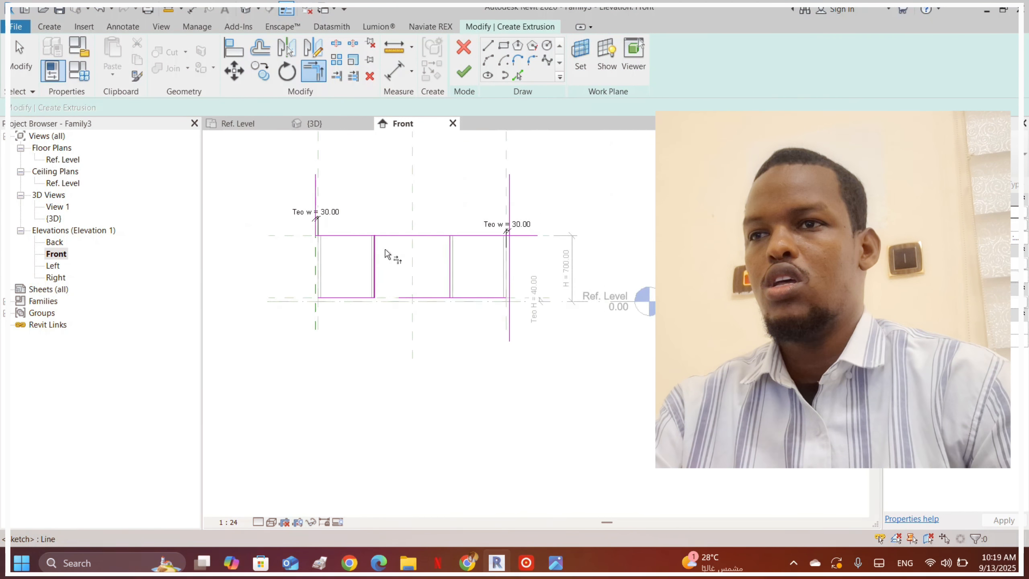
scroll(425, 232, up, 2)
scroll(460, 236, up, 1)
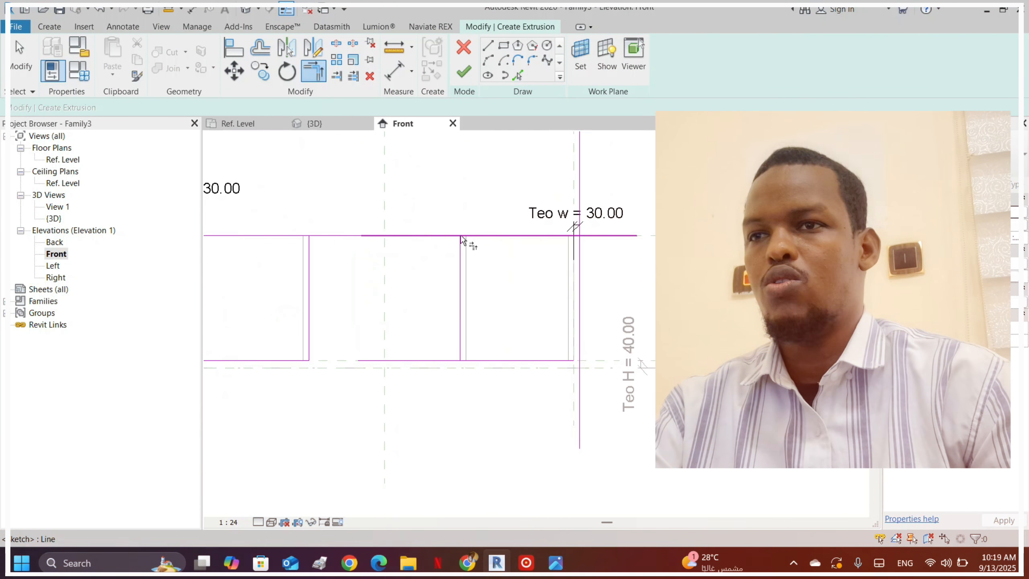
click(283, 235)
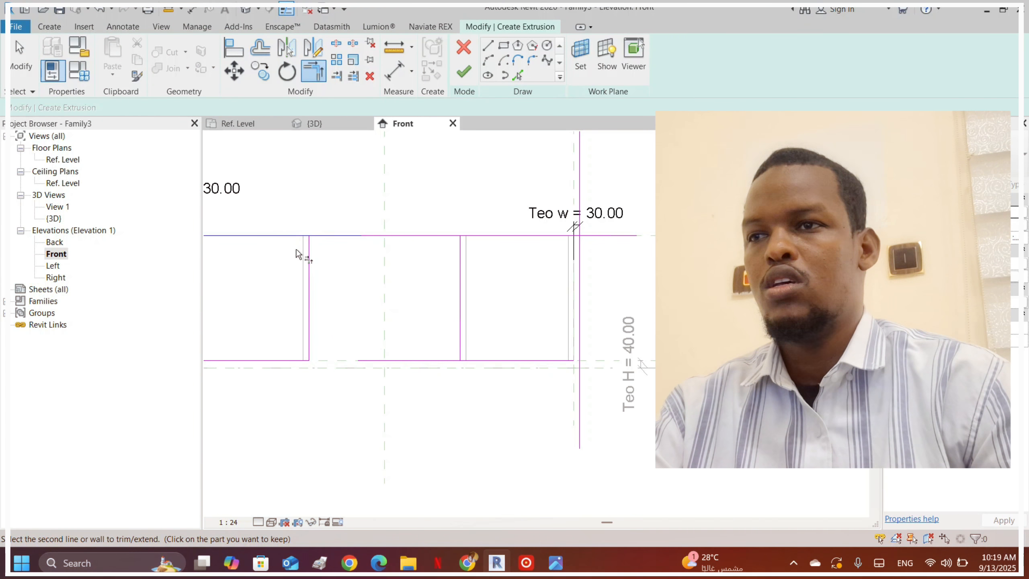
click(308, 260)
- Trim the right bay's horizontal lines to its inner vertical line, and its top line to a corner with the outer right line
scroll(522, 207, down, 2)
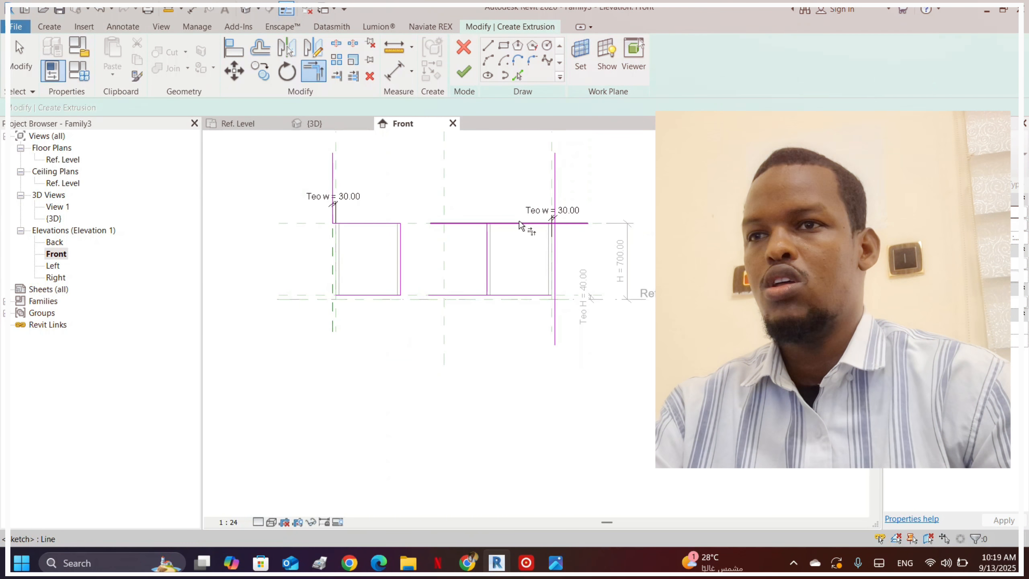
click(518, 223)
click(488, 238)
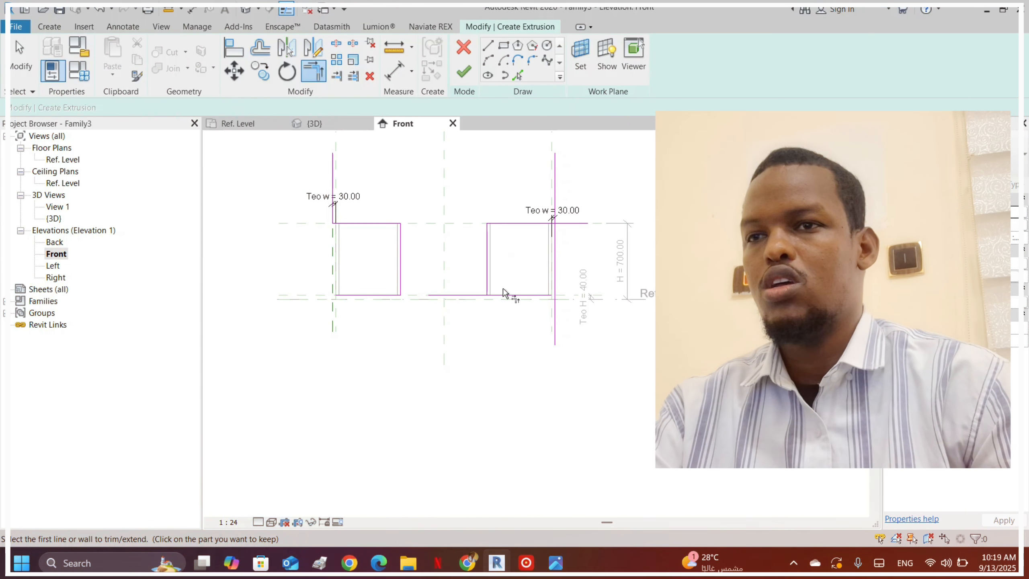
click(550, 221)
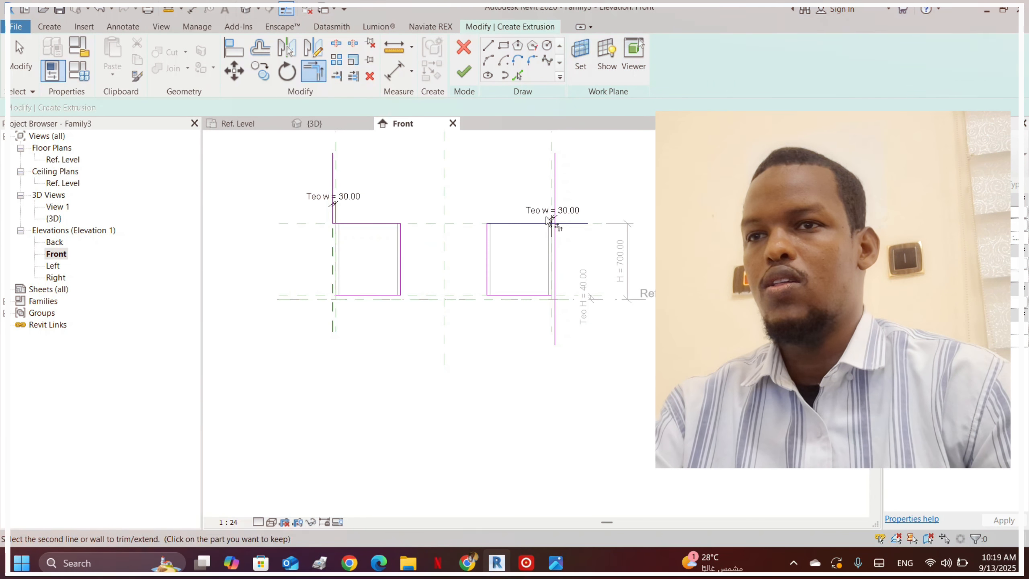
click(555, 210)
- Add a locked sketch line along the reference level below the bays and split it near the middle
scroll(509, 301, up, 3)
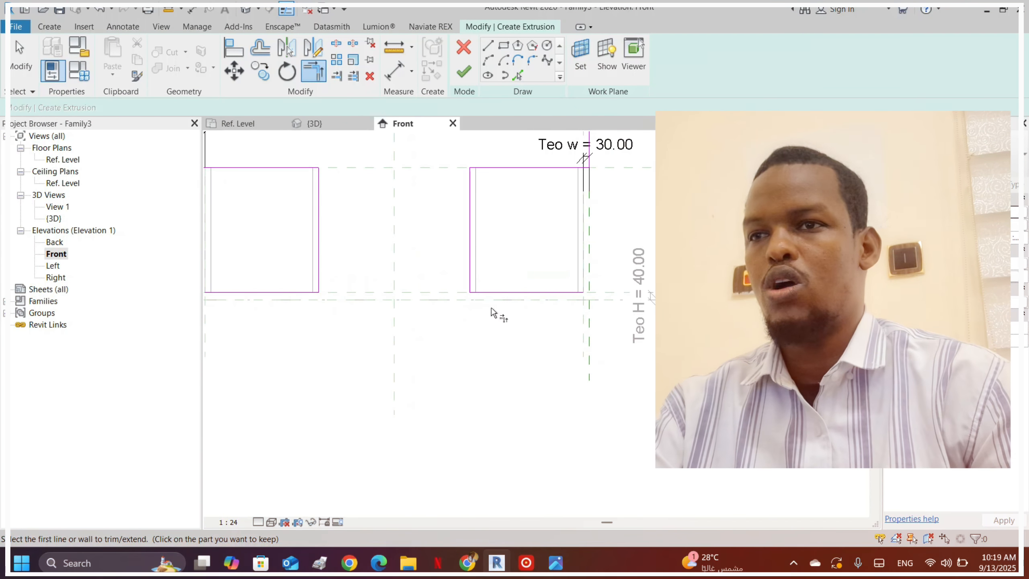
click(526, 302)
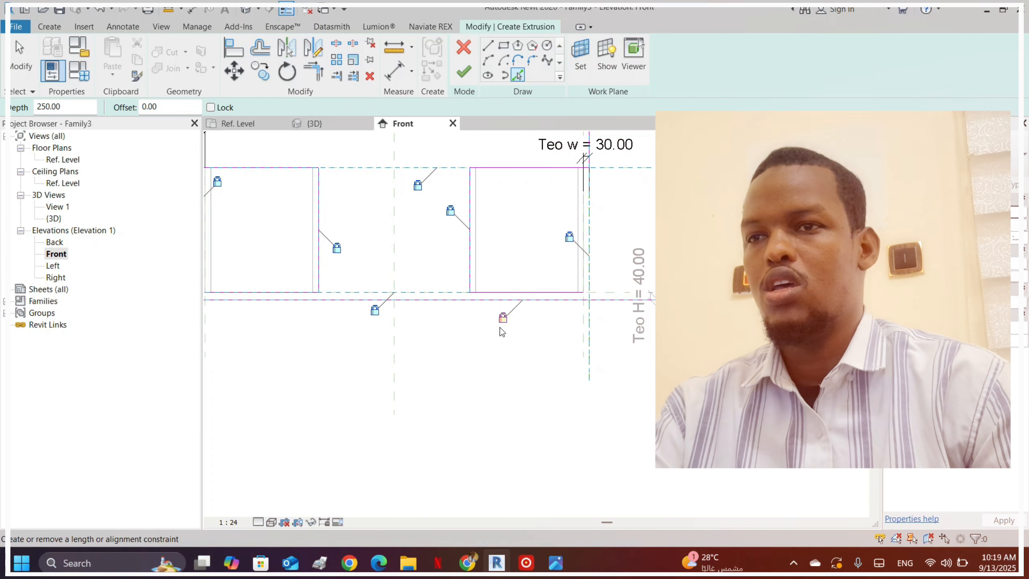
click(337, 43)
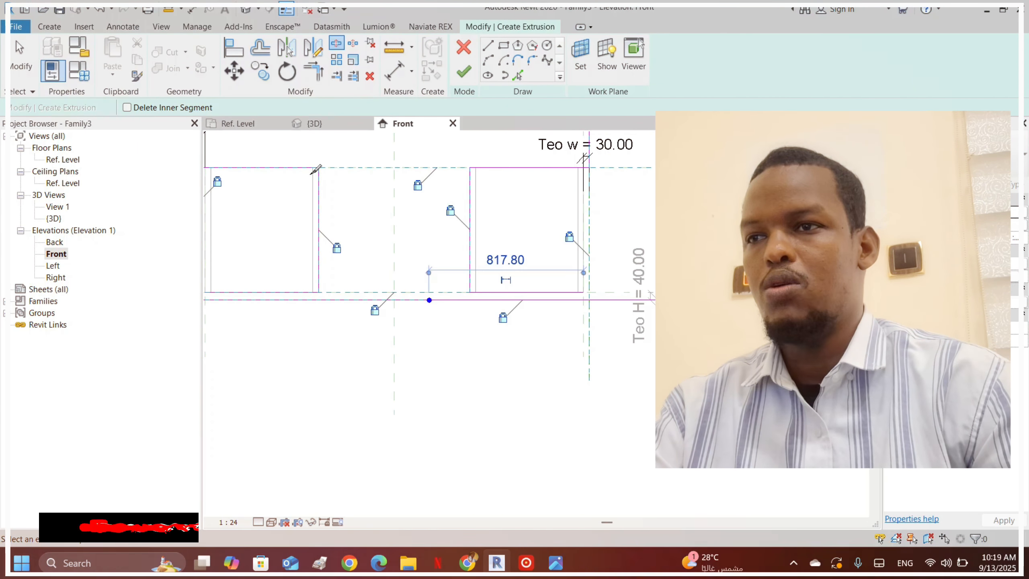
scroll(316, 166, down, 2)
scroll(397, 272, up, 5)
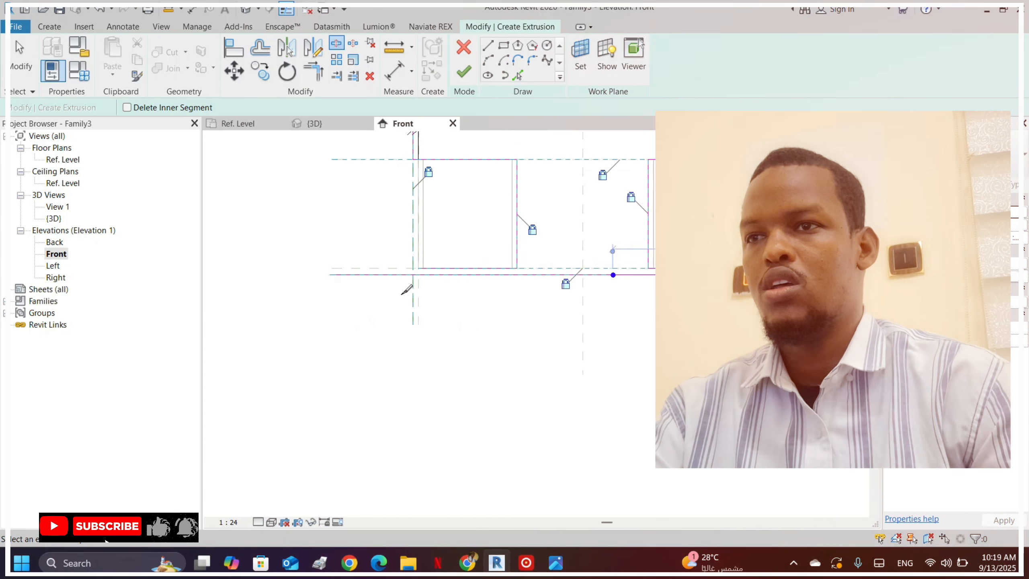
scroll(411, 254, down, 3)
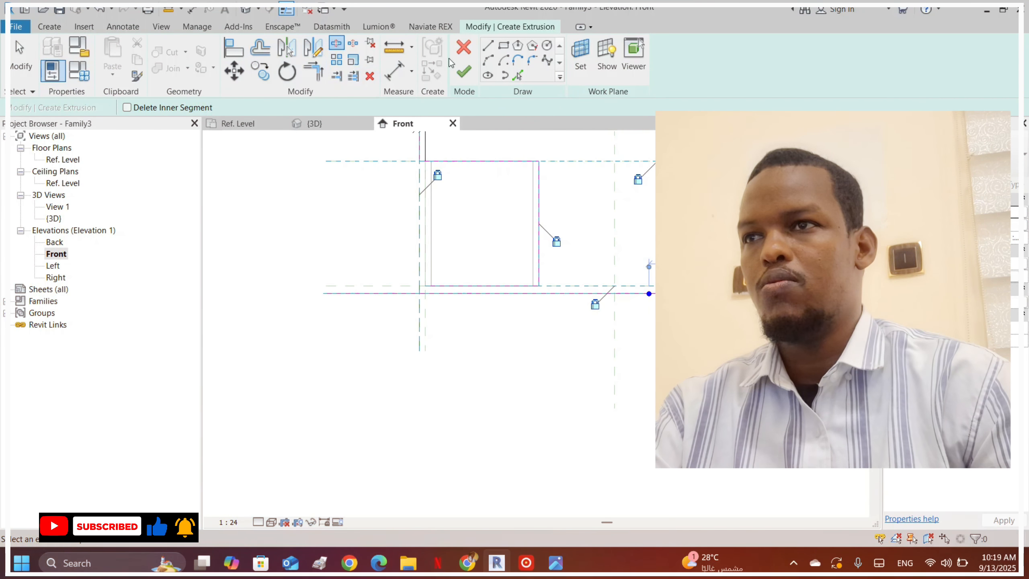
- Pick the outer left reference plane again as a sketch line running down past the reference level and lock it
click(517, 76)
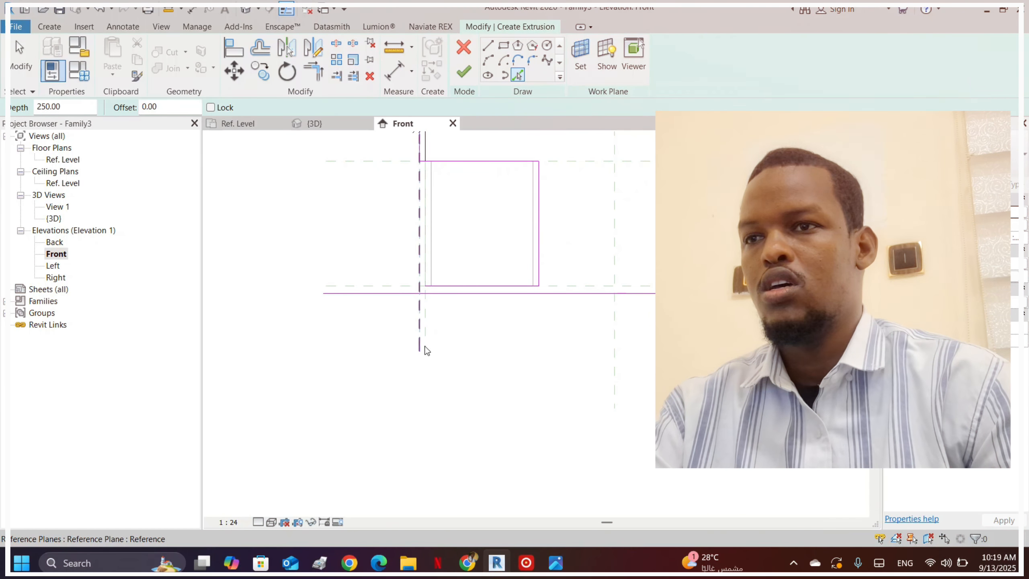
click(424, 346)
scroll(288, 333, down, 1)
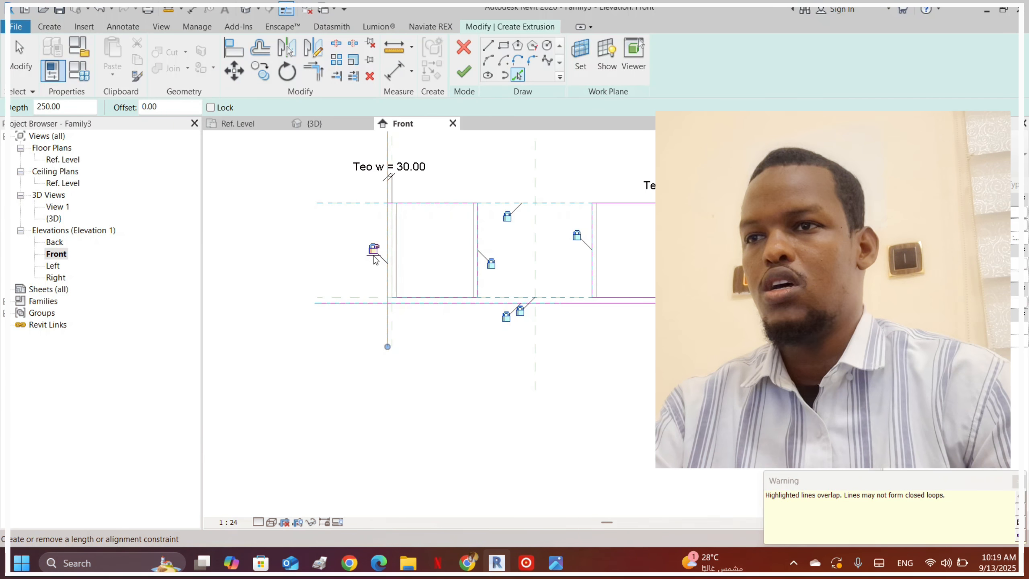
scroll(354, 247, up, 3)
scroll(379, 265, down, 2)
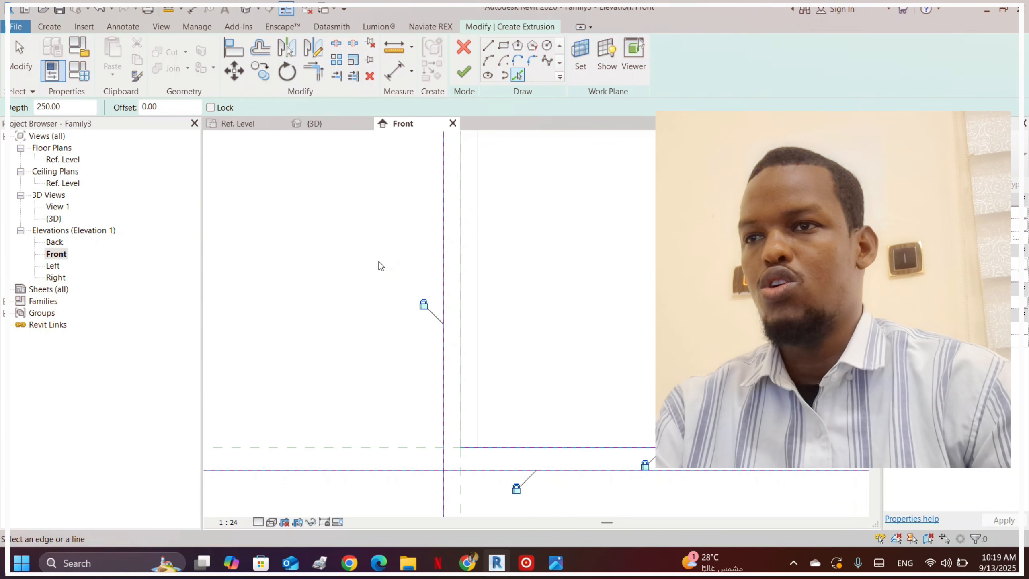
- Pick the outer right reference plane again as a sketch line running down past the reference level and lock it
scroll(350, 321, down, 3)
scroll(577, 313, up, 3)
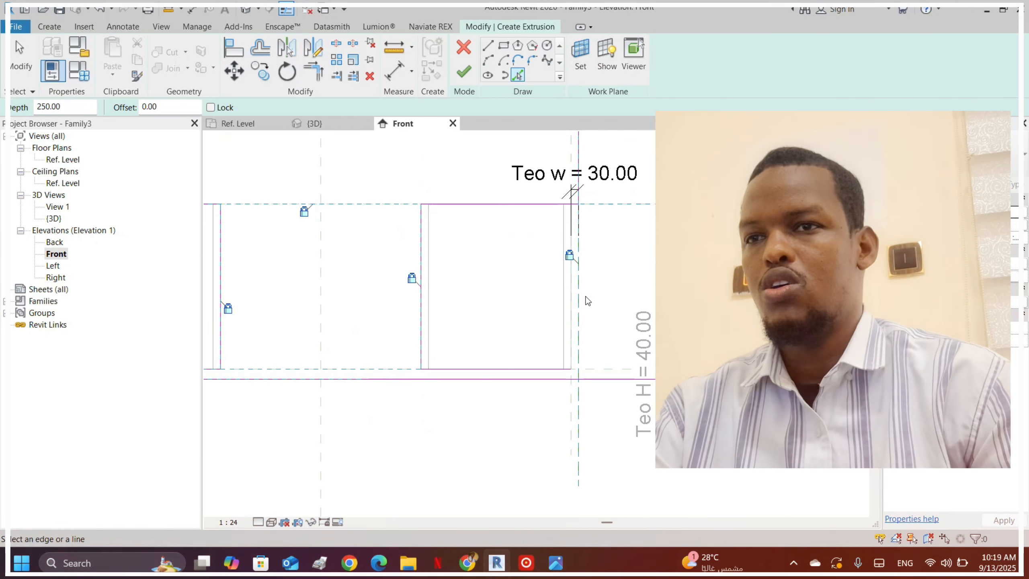
click(581, 297)
scroll(585, 301, down, 2)
scroll(572, 285, up, 5)
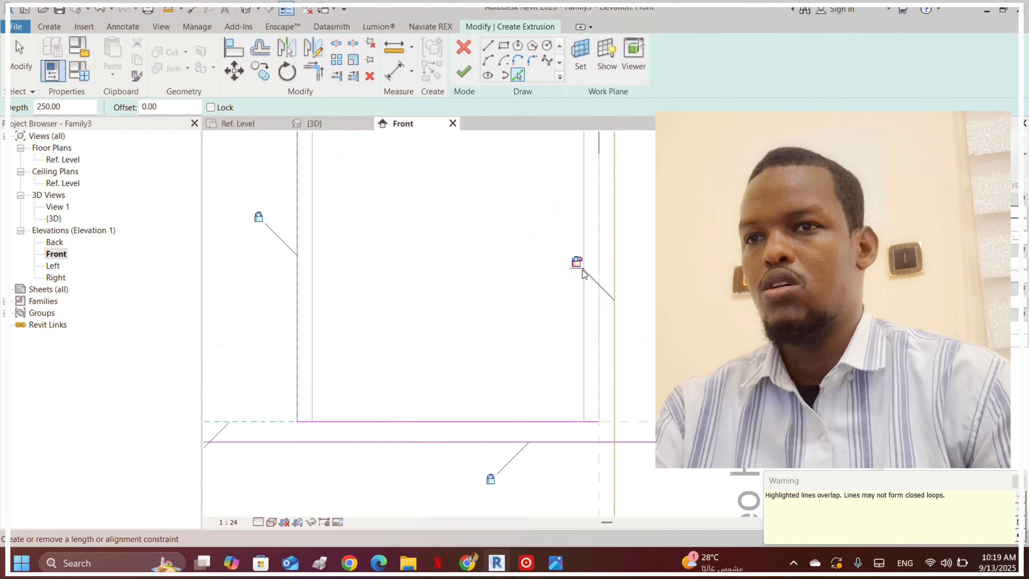
scroll(599, 243, down, 2)
scroll(618, 224, down, 2)
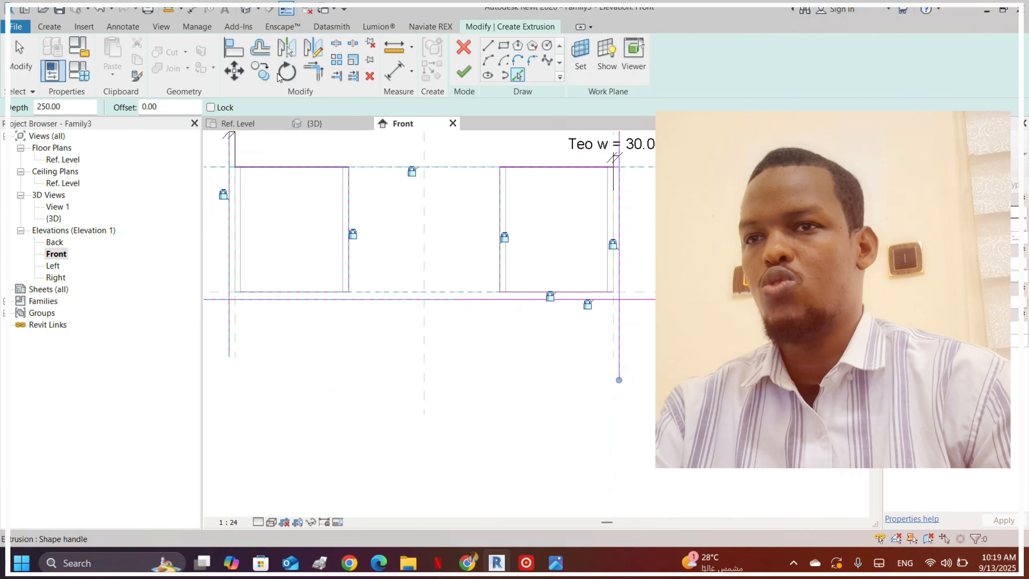
- Trim the outer right line to corners with the reference level line and the right bay's bottom line
click(313, 71)
scroll(601, 297, up, 3)
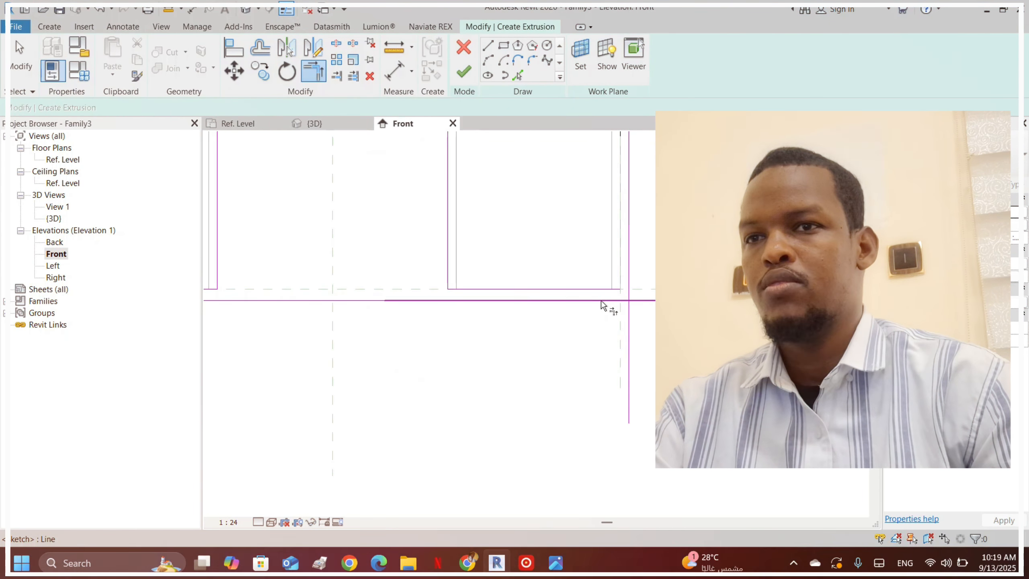
click(602, 298)
scroll(629, 300, up, 2)
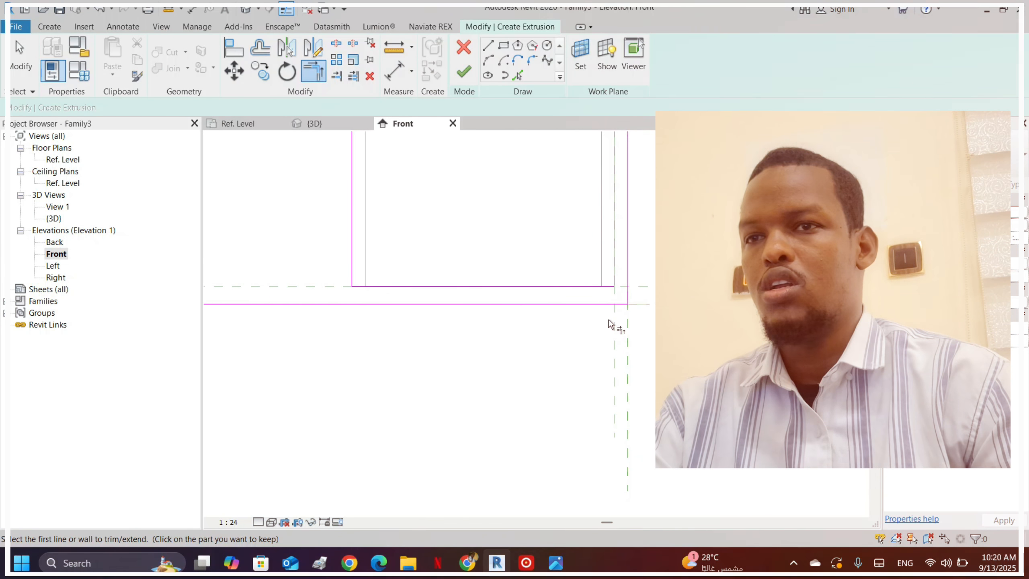
click(628, 293)
- Trim the outer left line to corners with the reference level line and the left bay's bottom line
scroll(638, 299, down, 3)
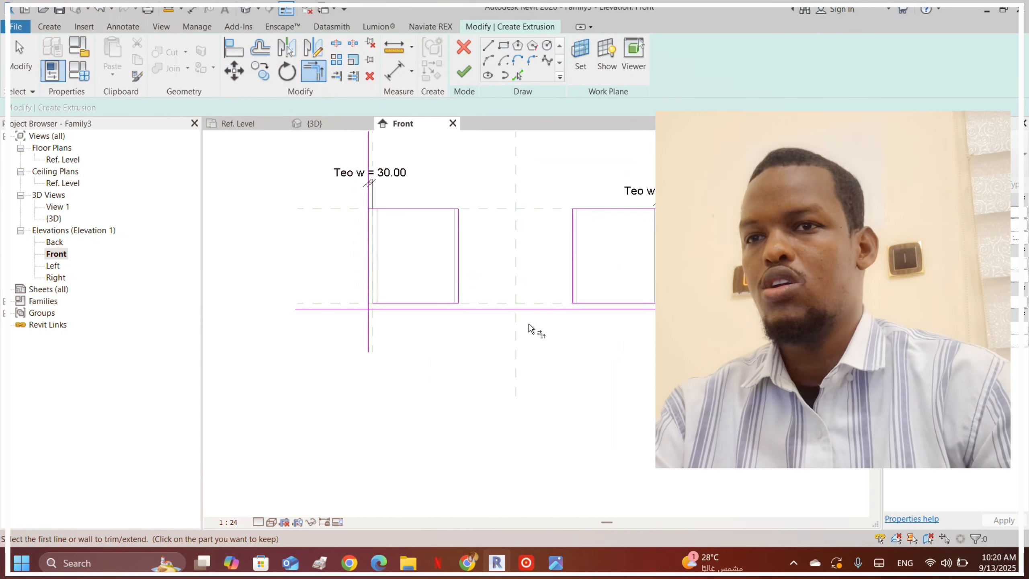
scroll(536, 294, up, 2)
scroll(292, 316, up, 2)
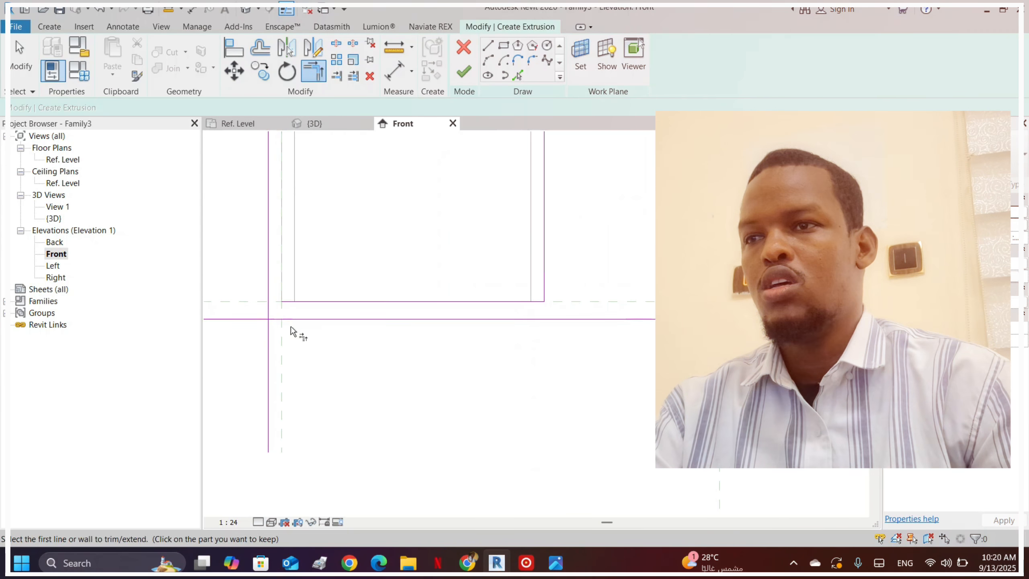
click(292, 319)
click(269, 309)
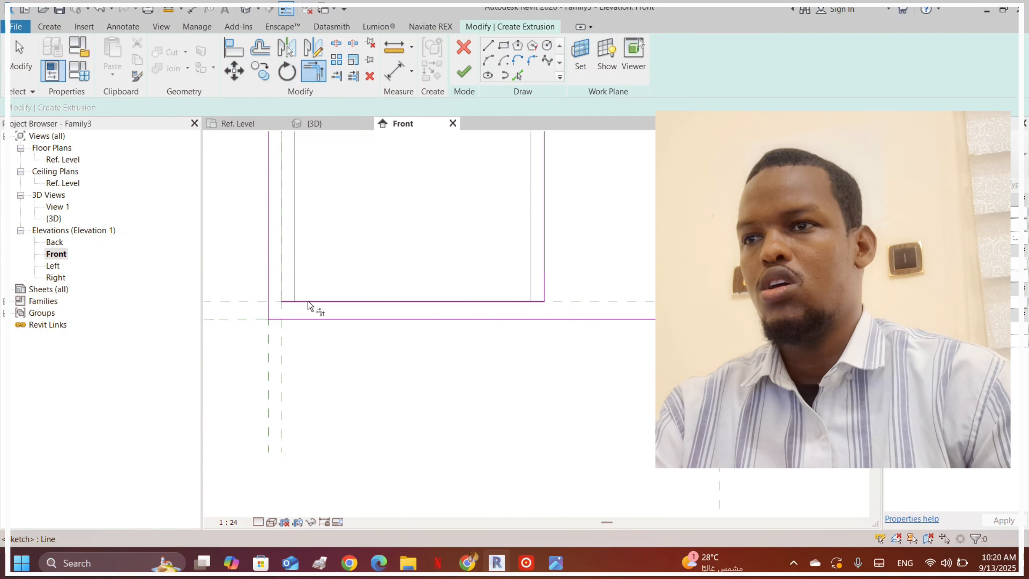
scroll(446, 334, down, 3)
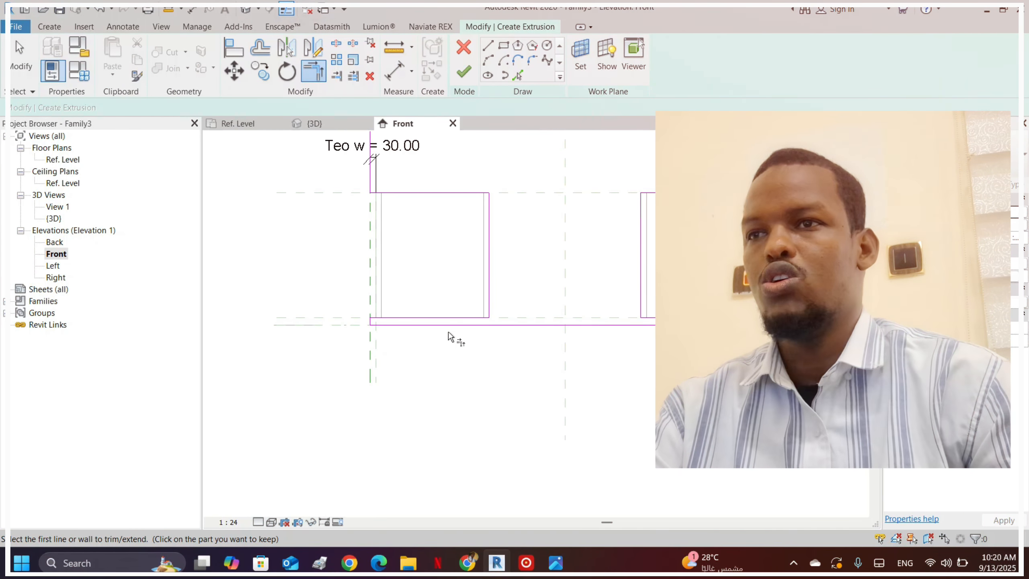
scroll(449, 336, down, 3)
scroll(620, 249, up, 4)
scroll(642, 238, down, 2)
scroll(552, 391, up, 1)
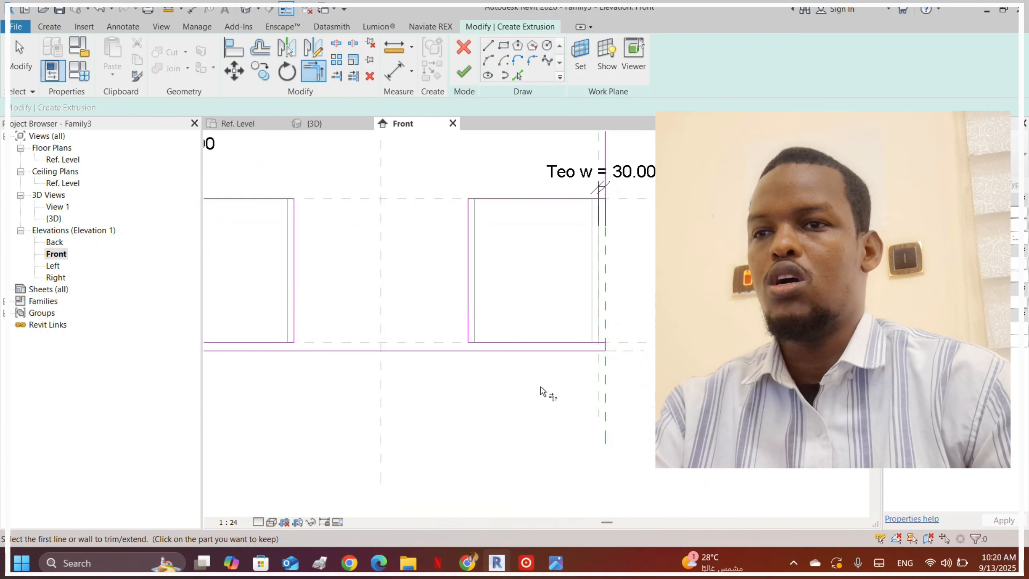
click(336, 43)
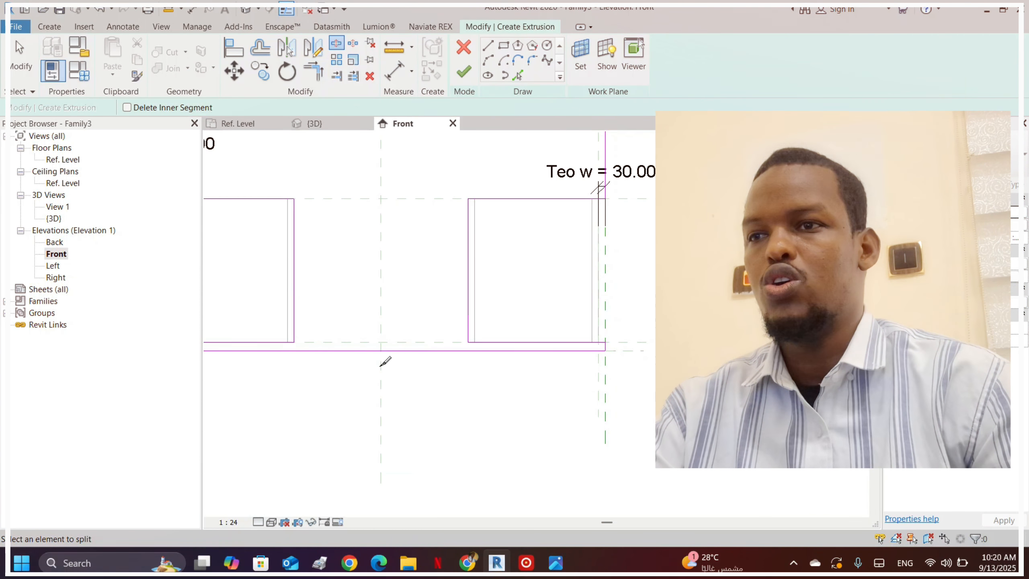
click(318, 75)
scroll(471, 257, down, 2)
scroll(400, 235, up, 2)
scroll(343, 233, up, 2)
scroll(395, 307, down, 4)
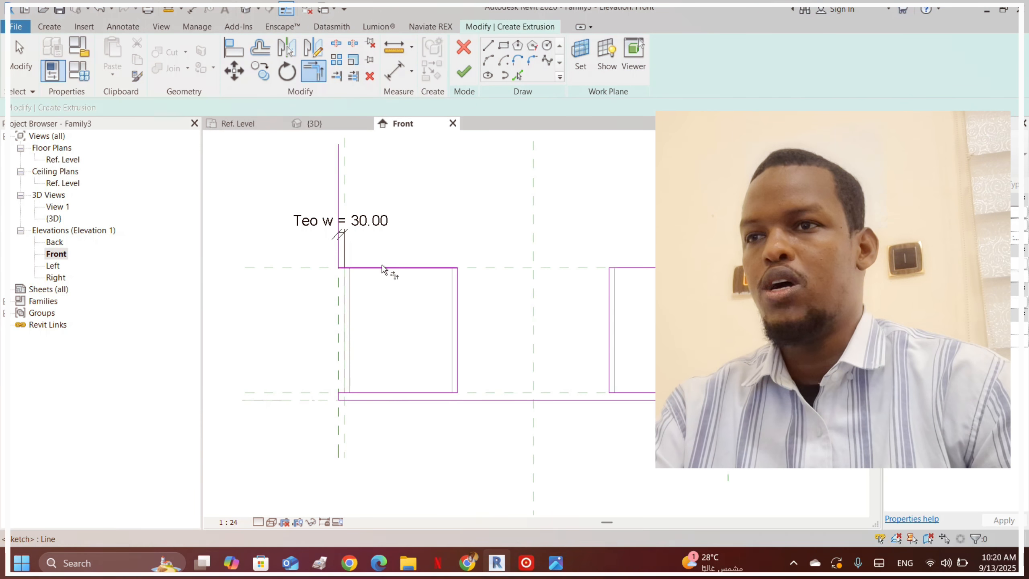
scroll(408, 311, down, 2)
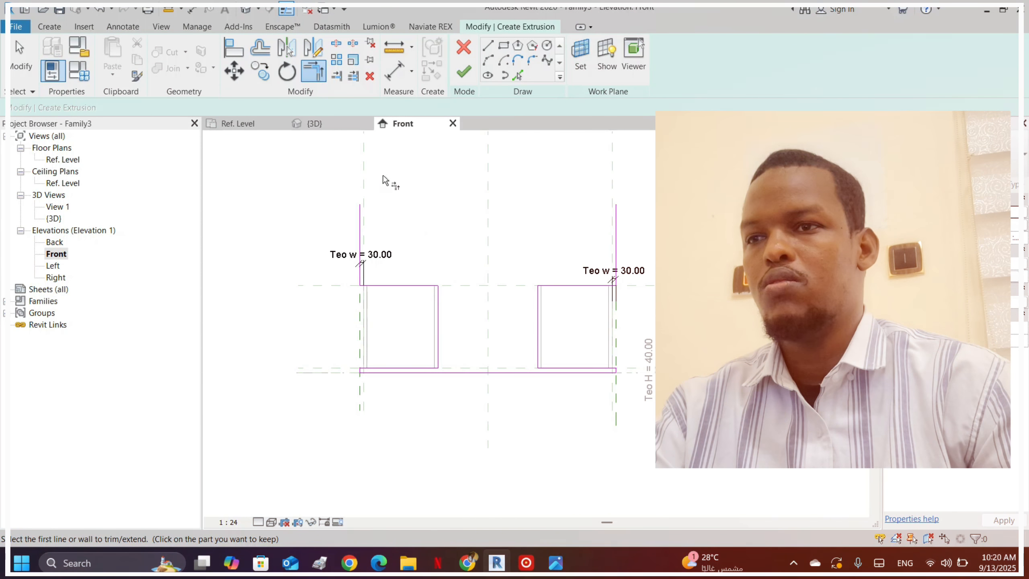
scroll(420, 371, up, 3)
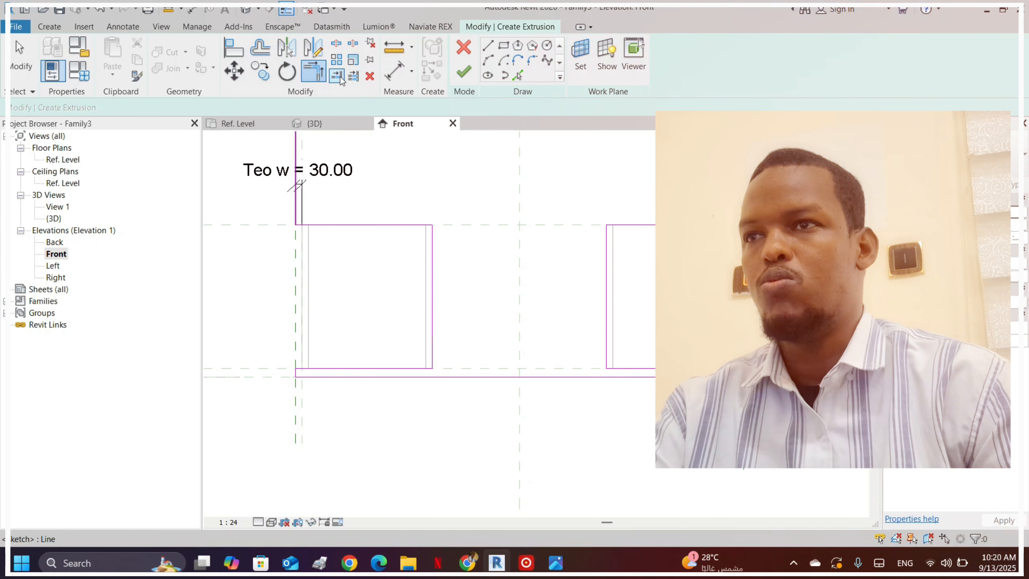
- Pick sketch lines at a 30 offset from both bays' inner vertical edges, towards the centre
click(519, 74)
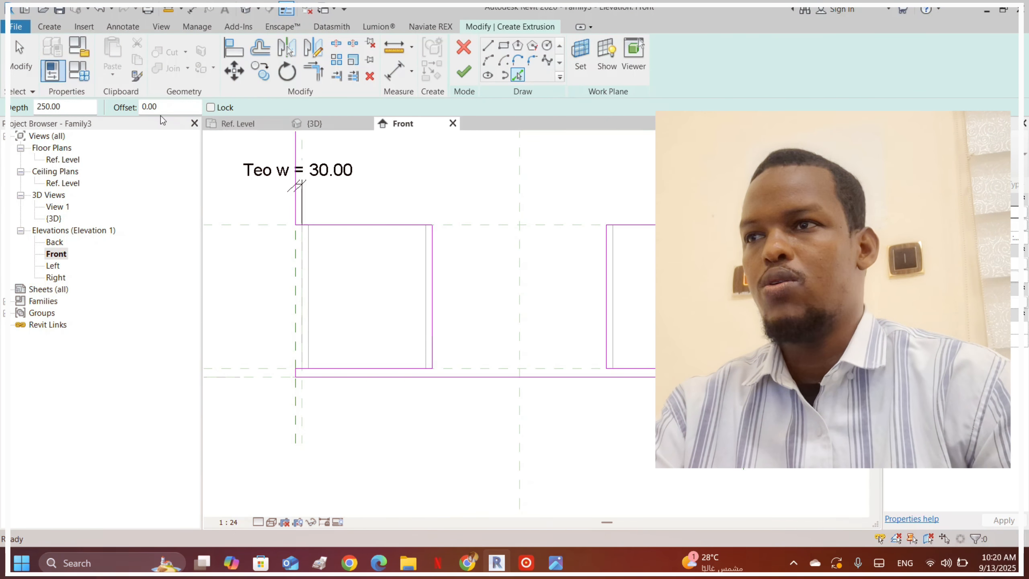
text(3)
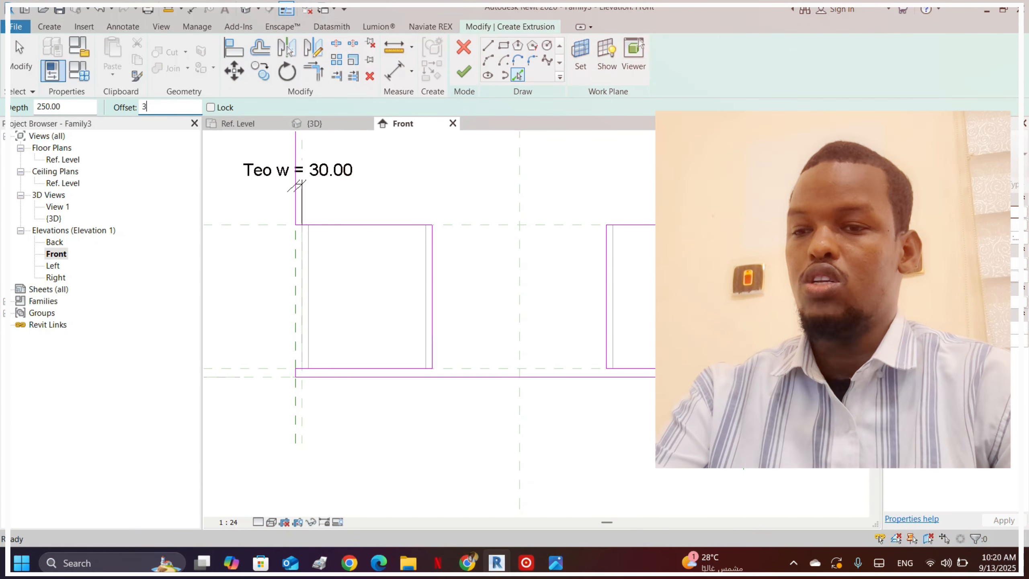
text(0)
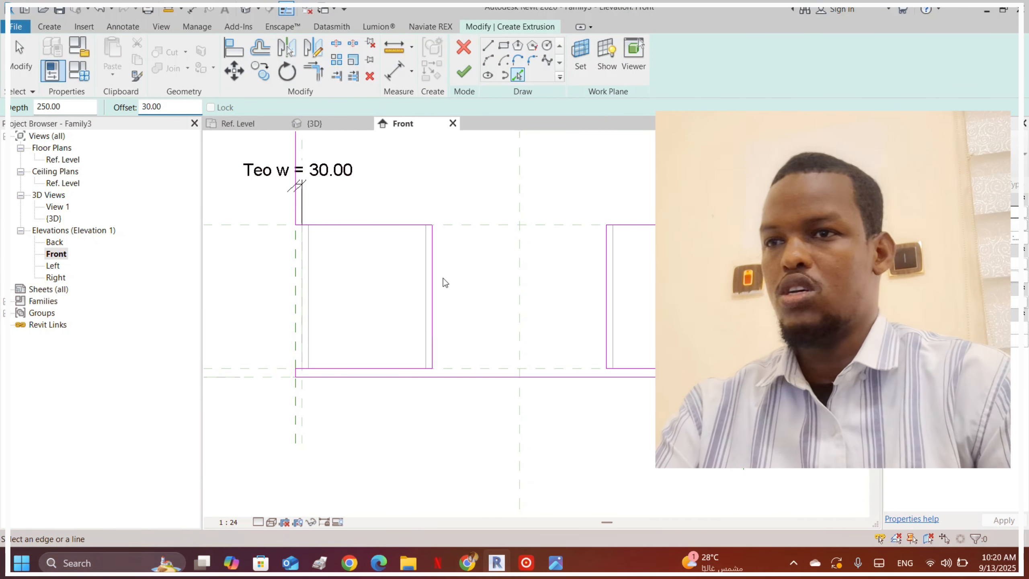
click(436, 268)
scroll(469, 363, up, 1)
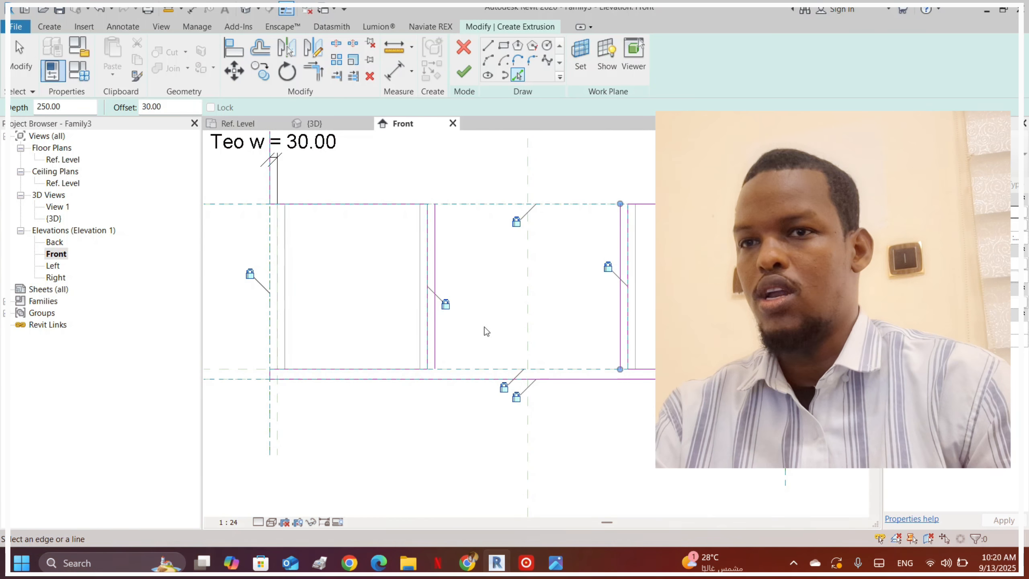
- Split the reference level sketch line between the two bays
scroll(486, 331, down, 2)
click(335, 45)
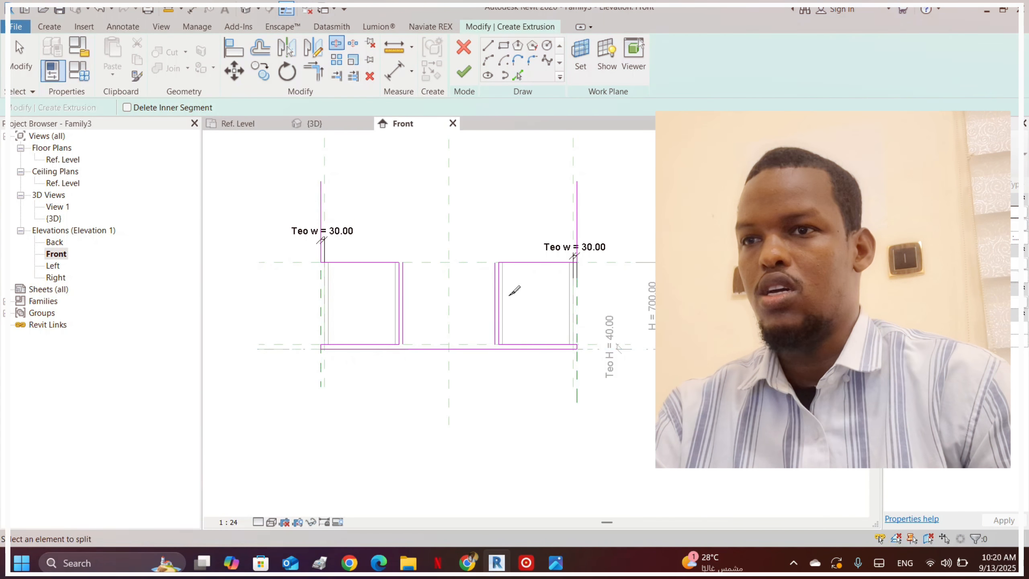
click(457, 349)
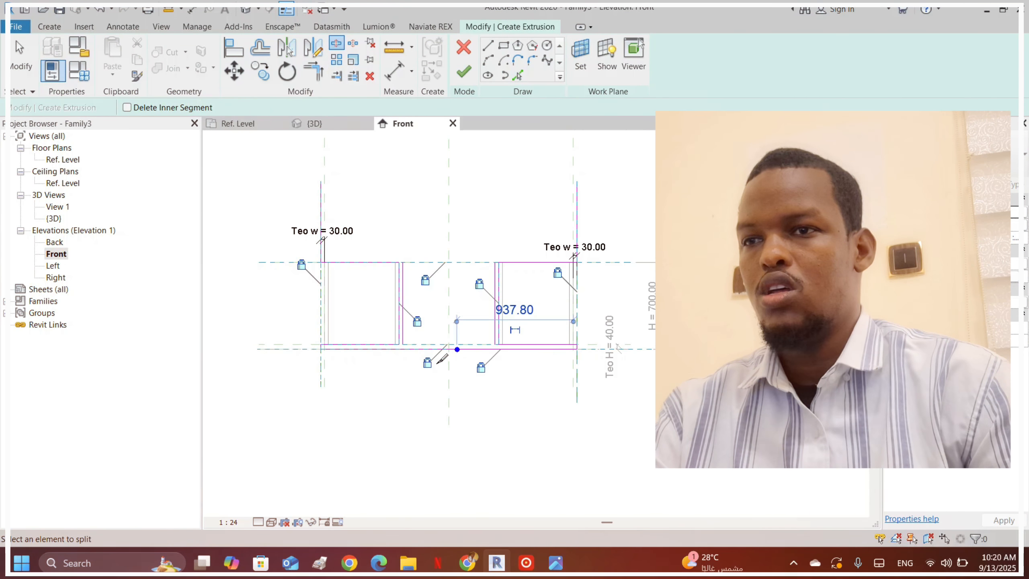
- Trim both halves of the reference level line to corners with the bays' offset lines and delete the leftover segment beside the centre plane
click(320, 73)
scroll(501, 320, up, 3)
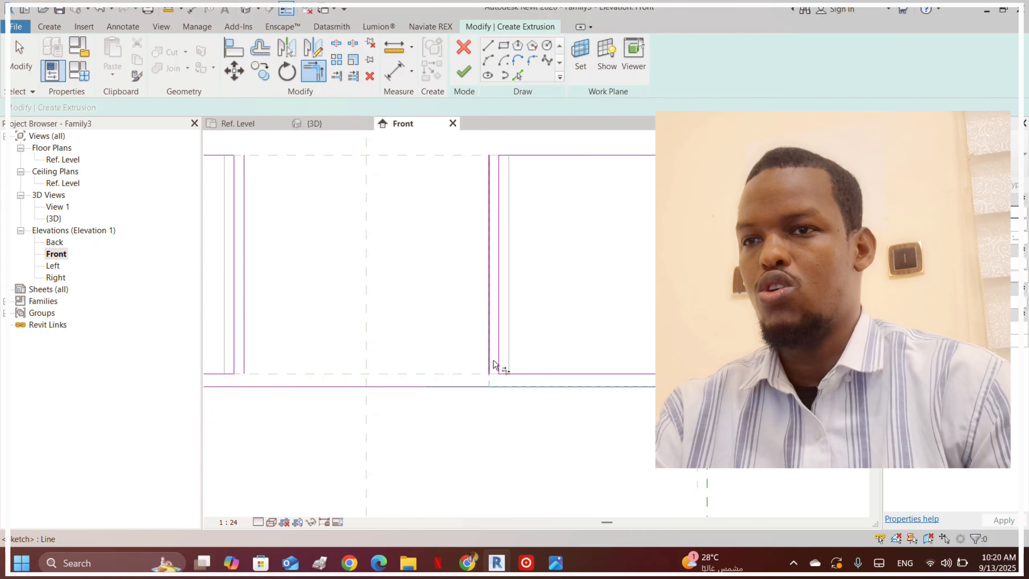
scroll(511, 353, down, 2)
click(321, 370)
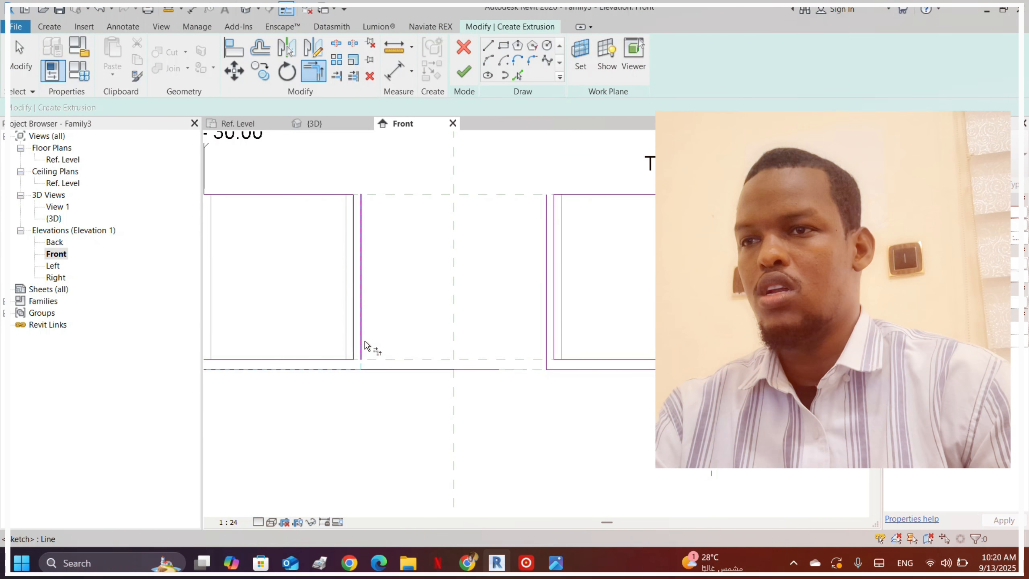
click(361, 348)
click(484, 370)
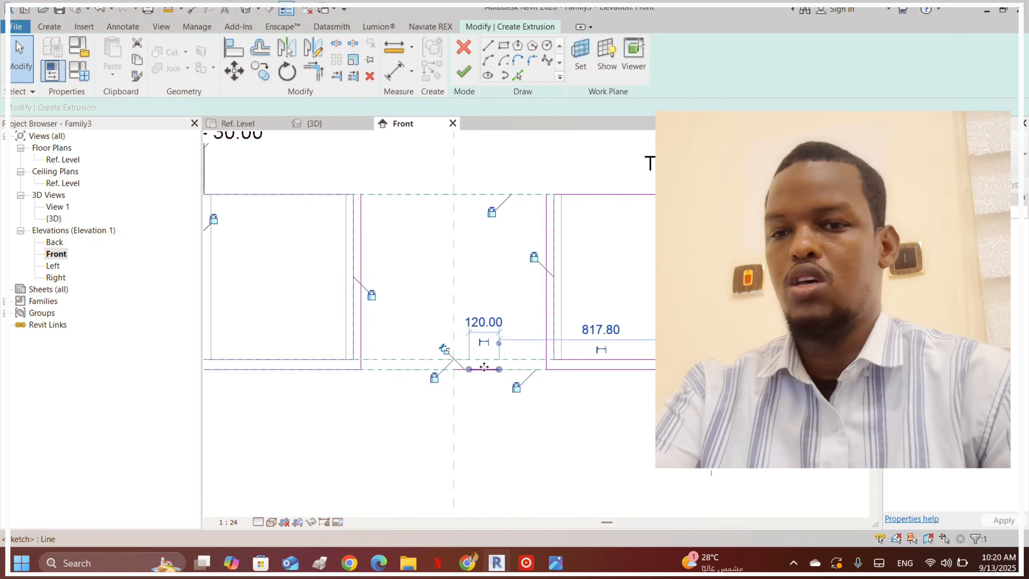
key(Delete)
- Add an aligned dimension between the left bay's inner vertical edge and its offset line
scroll(309, 279, up, 3)
click(395, 71)
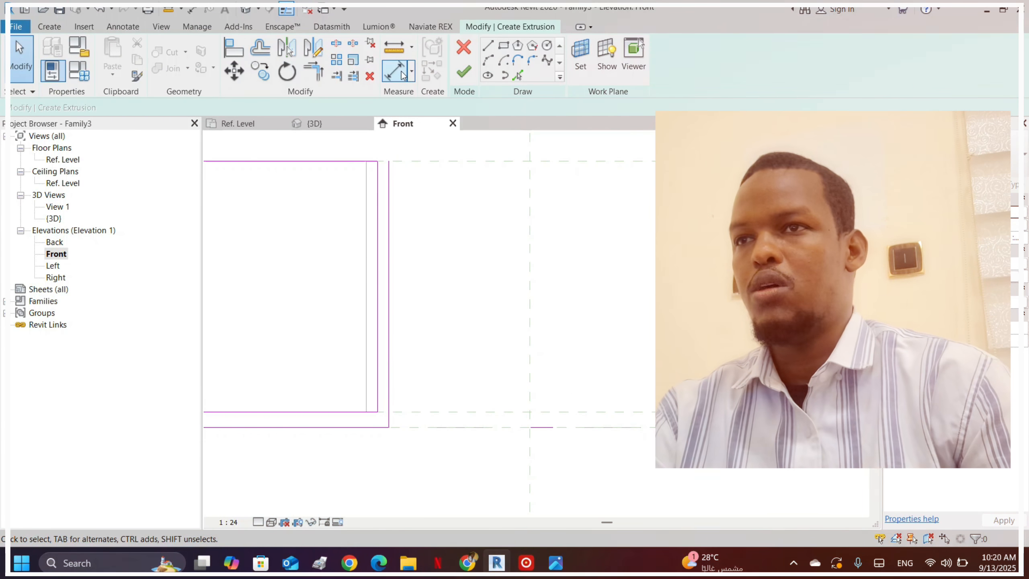
click(381, 245)
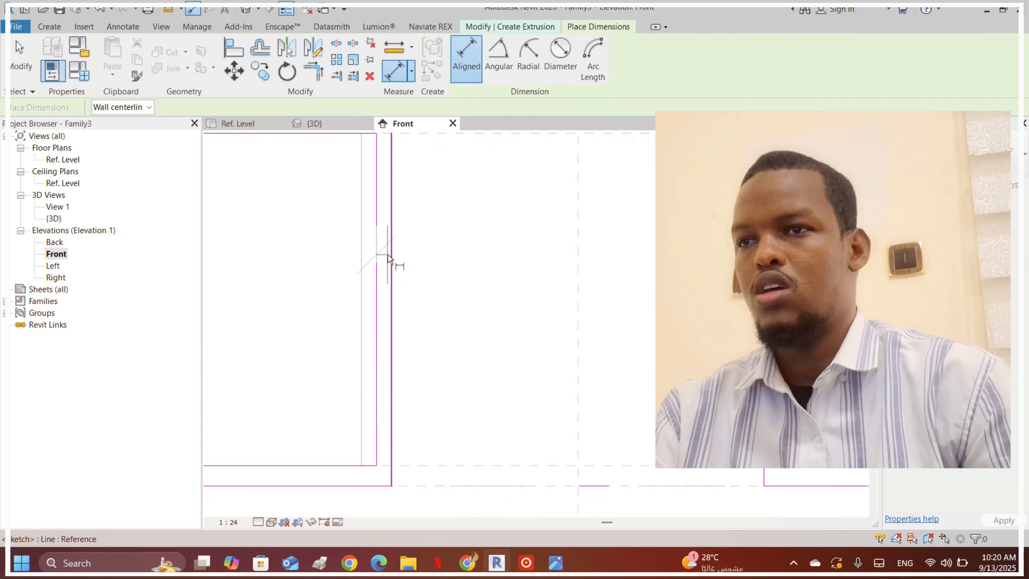
click(388, 255)
click(481, 268)
scroll(376, 258, down, 2)
scroll(616, 287, up, 1)
- Add an aligned dimension between the right bay's inner vertical edge and its offset line
middle_drag(616, 287, 473, 305)
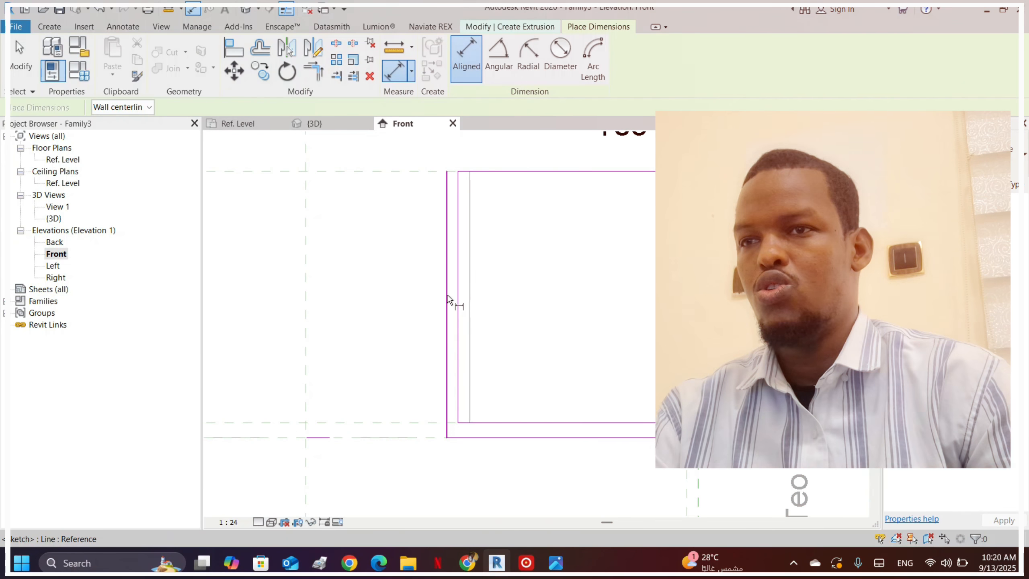
click(447, 295)
click(457, 298)
click(406, 302)
scroll(570, 267, down, 2)
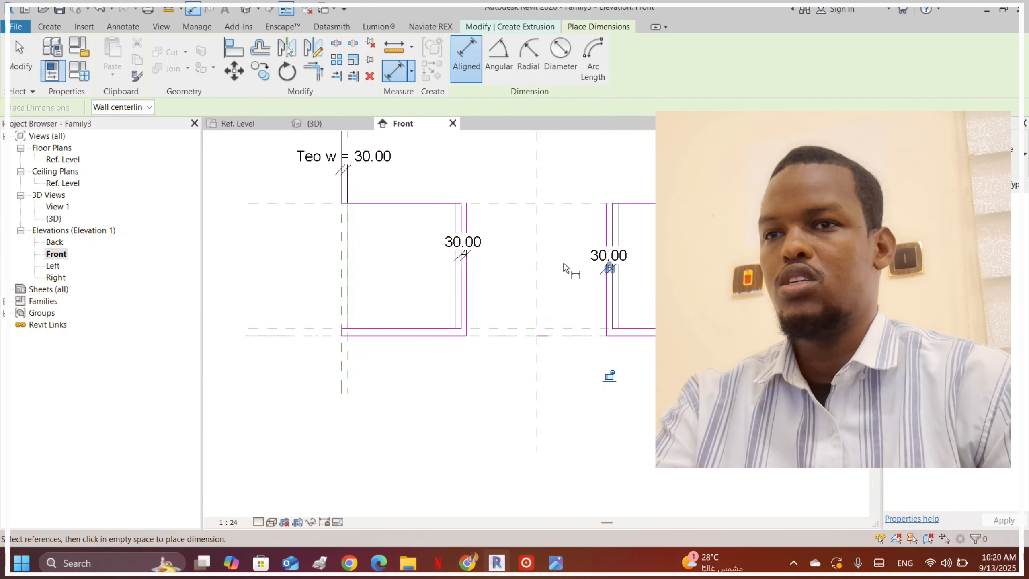
key(Escape)
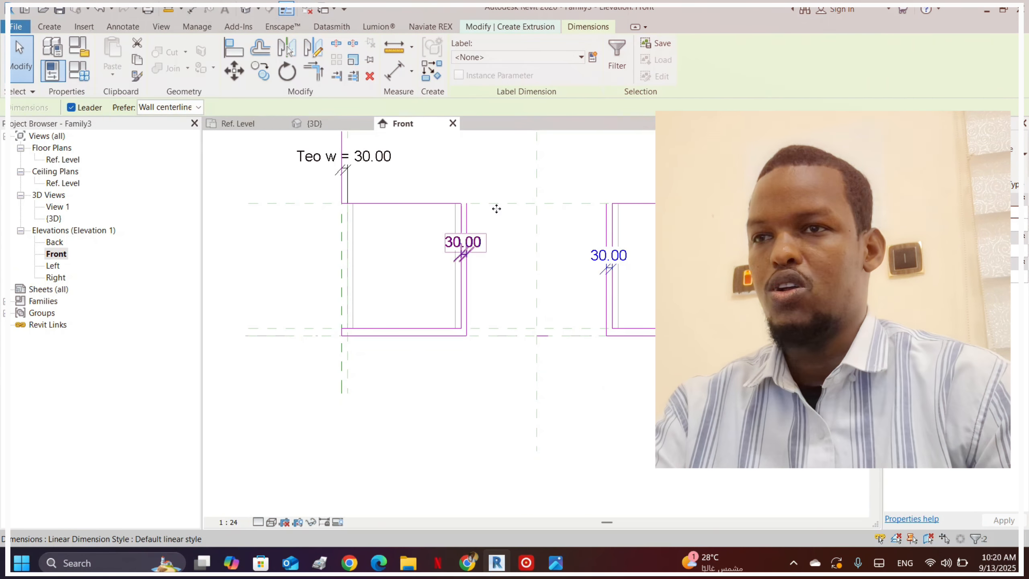
- Label both inner-edge thickness dimensions with the Thicknes parameter
click(522, 57)
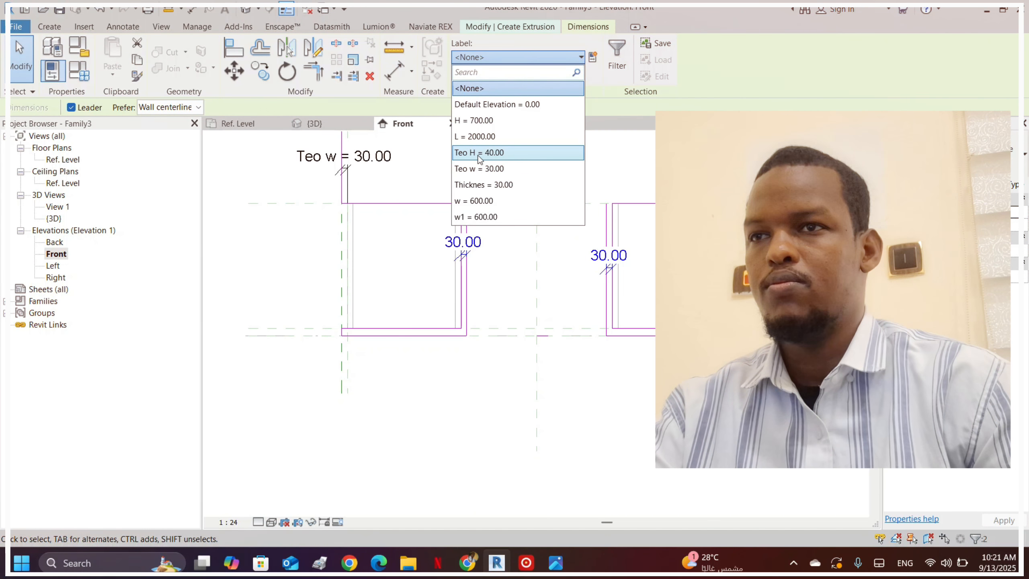
click(483, 184)
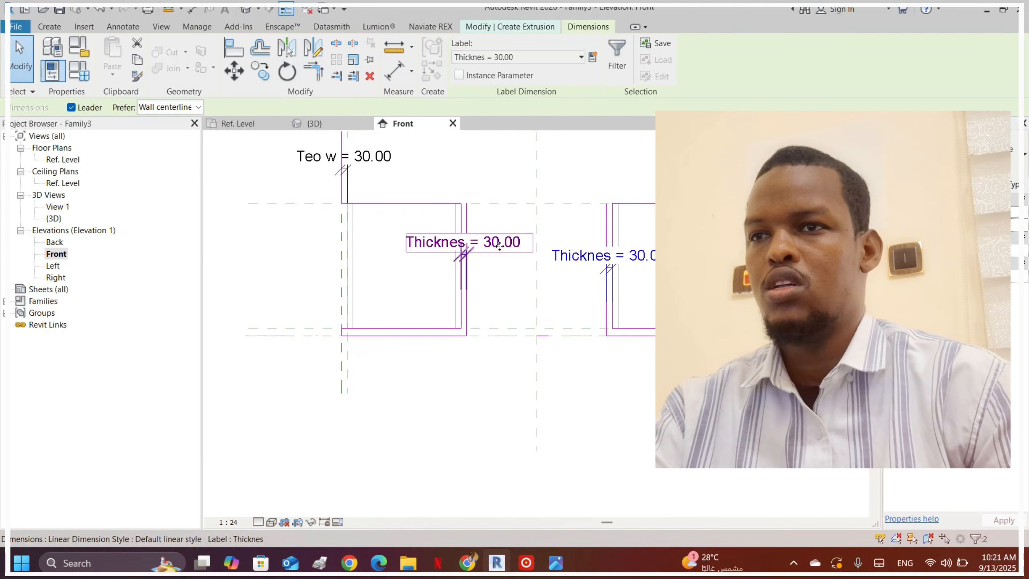
click(509, 287)
click(488, 248)
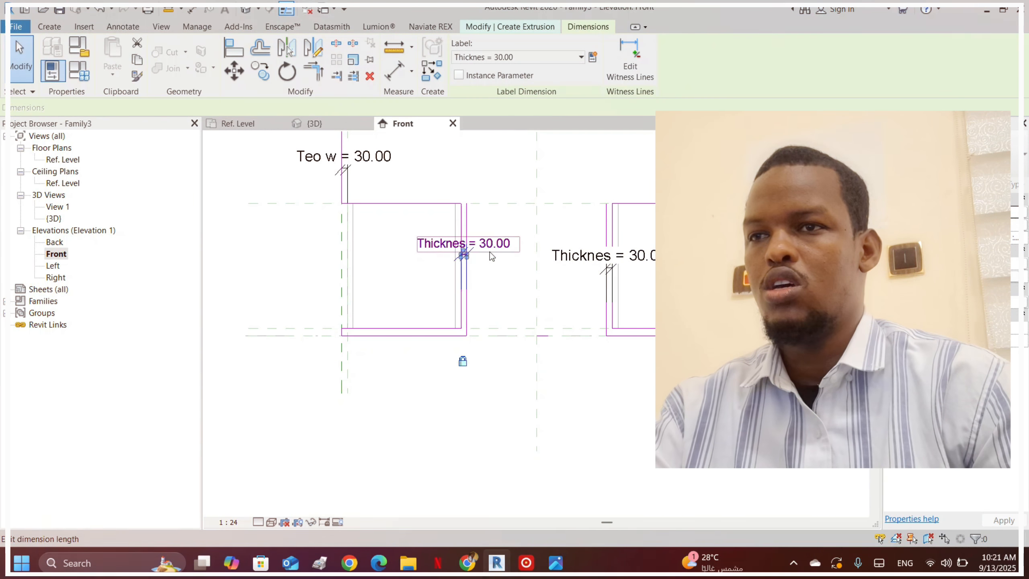
click(609, 265)
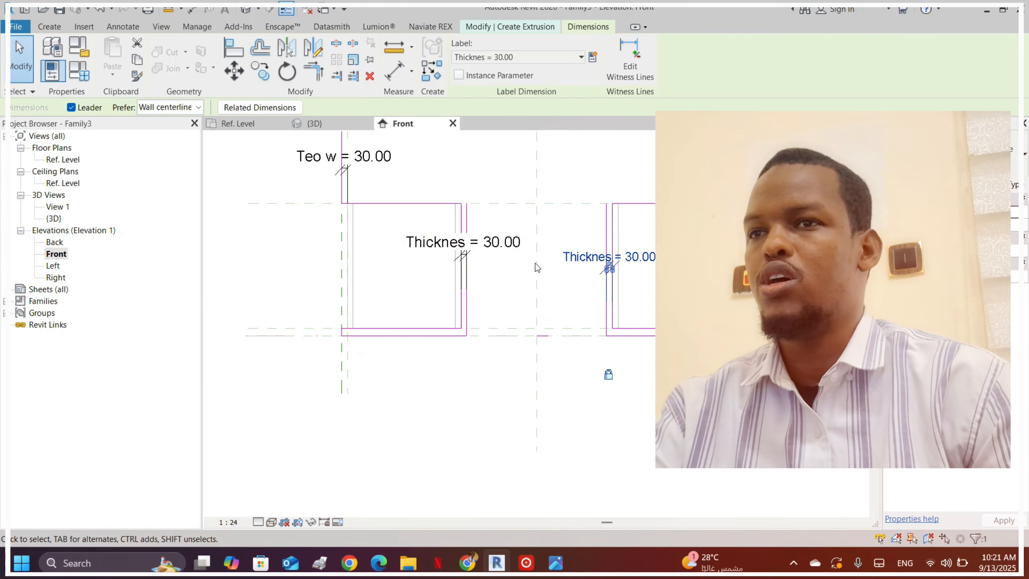
- Draw a horizontal reference plane just above the bays' top edges, spanning both bays
scroll(537, 267, down, 1)
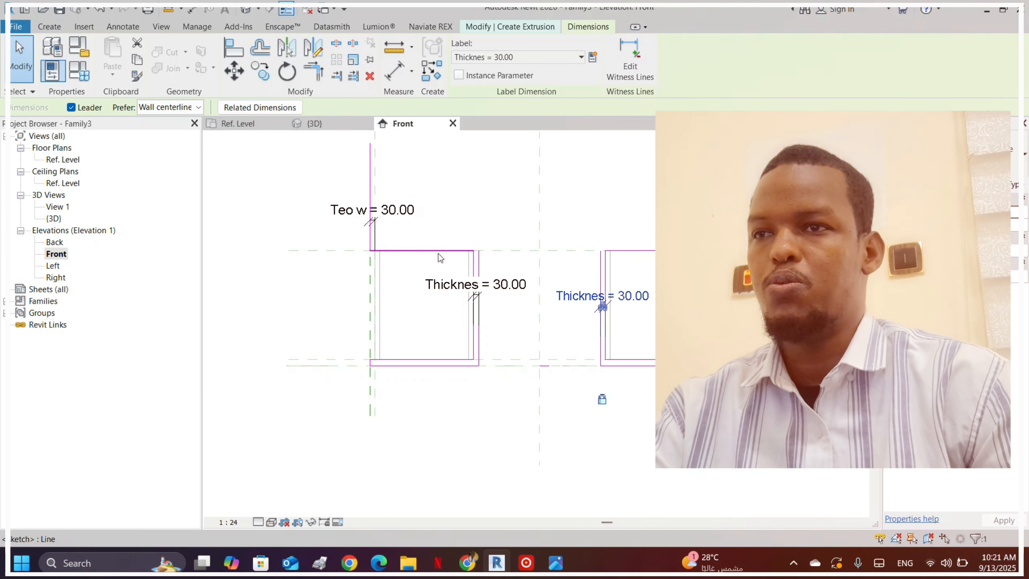
scroll(517, 245, up, 1)
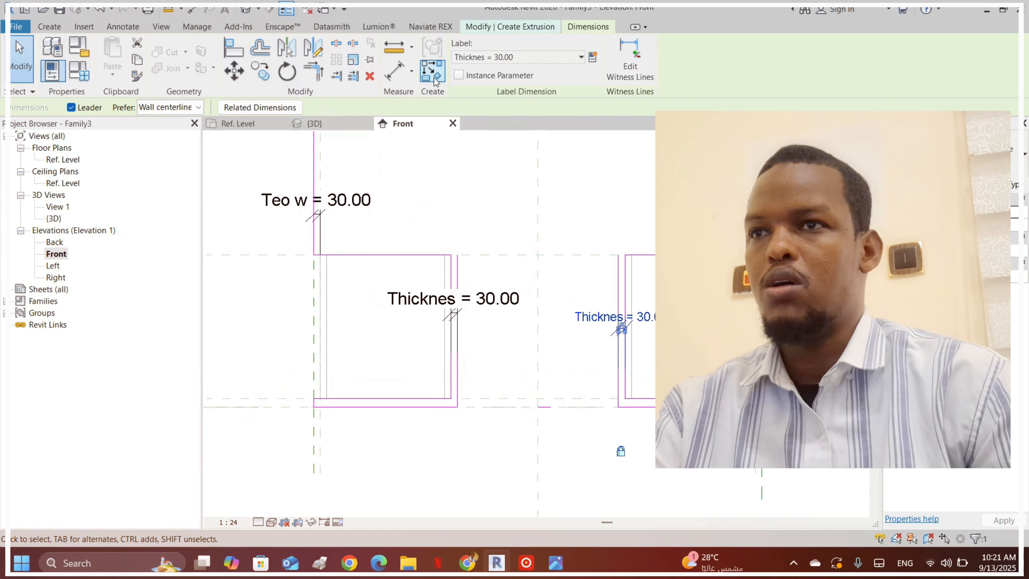
click(49, 26)
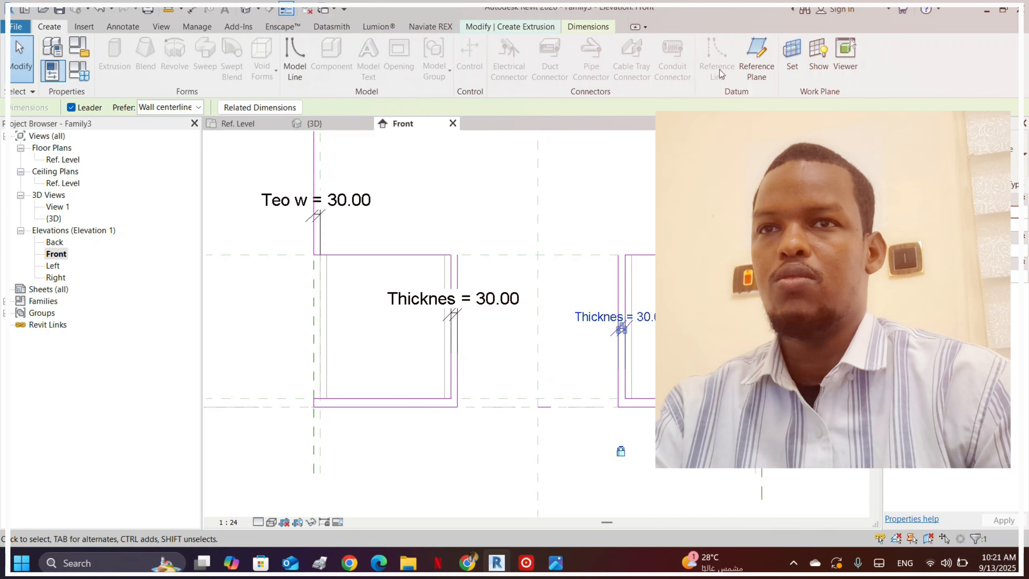
click(756, 59)
scroll(332, 255, down, 1)
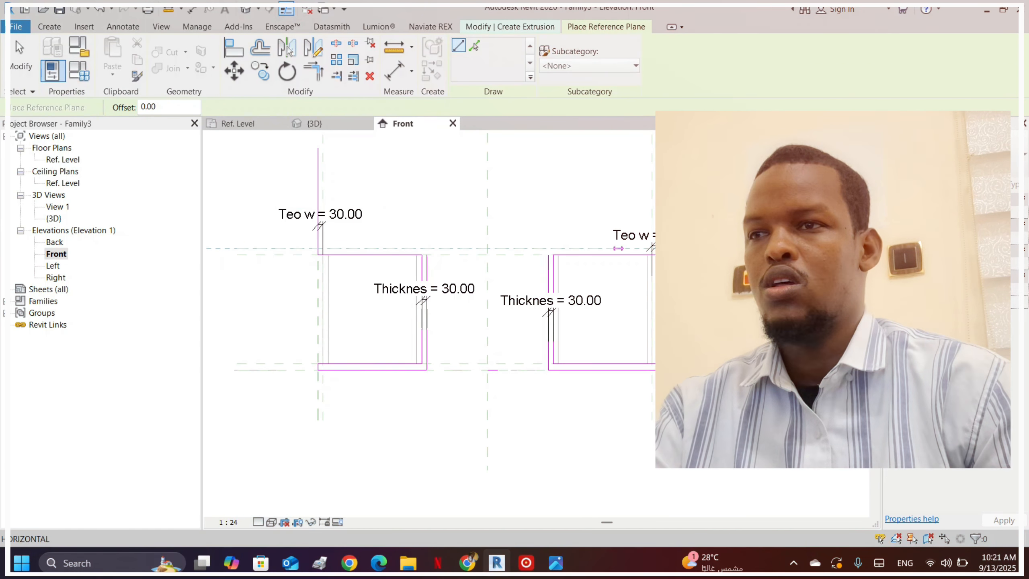
click(754, 248)
- Dimension the new horizontal reference plane to the bays' top edge and label the dimension with the Thicknes parameter
scroll(765, 262, up, 3)
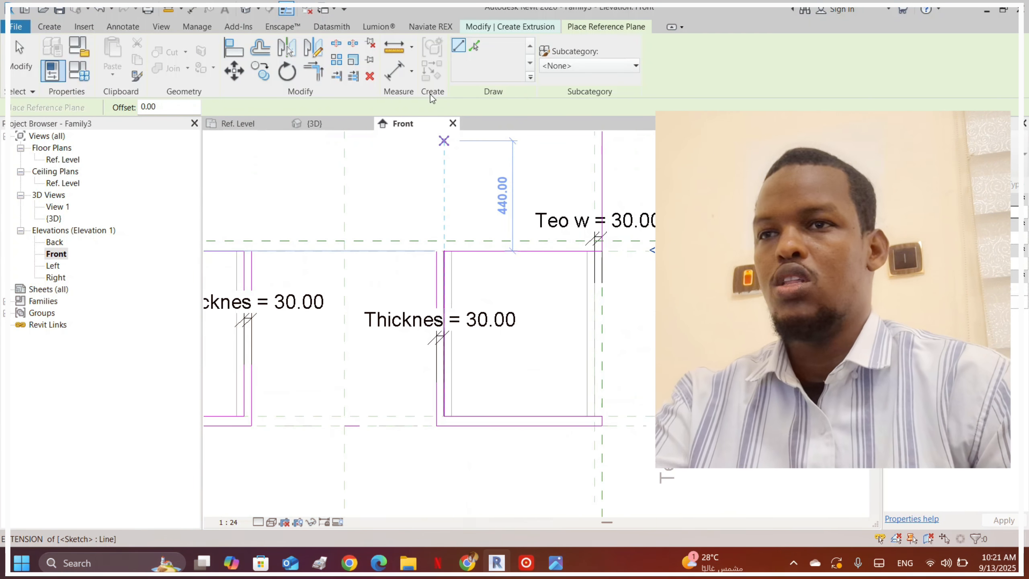
click(408, 76)
scroll(675, 291, up, 2)
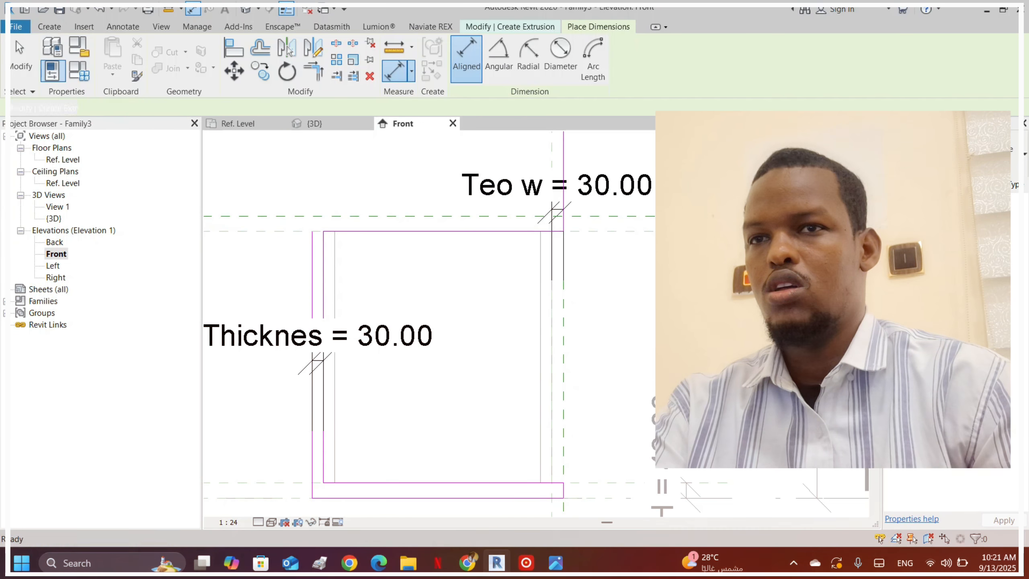
key(Escape)
click(503, 60)
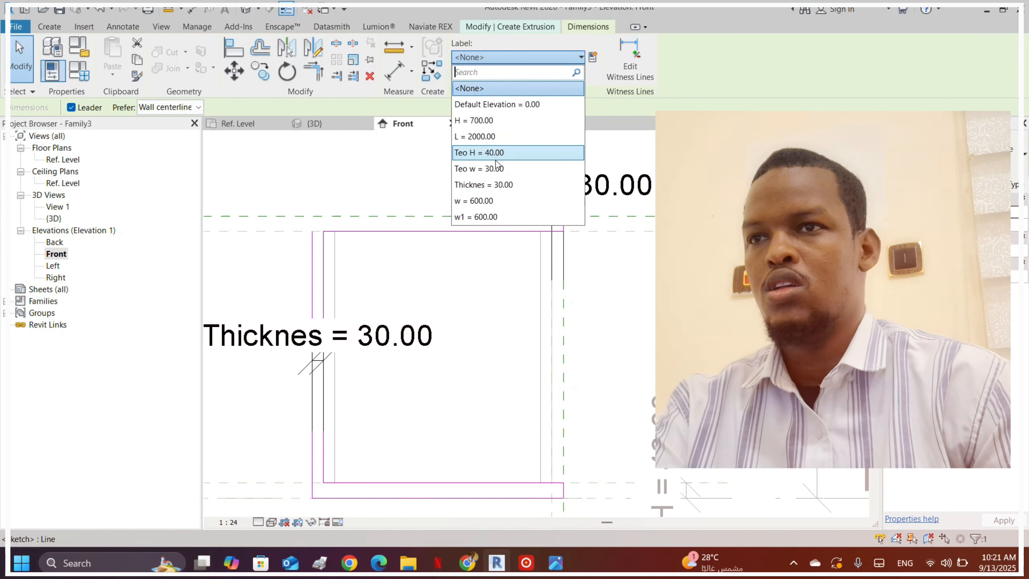
click(499, 188)
scroll(748, 218, down, 5)
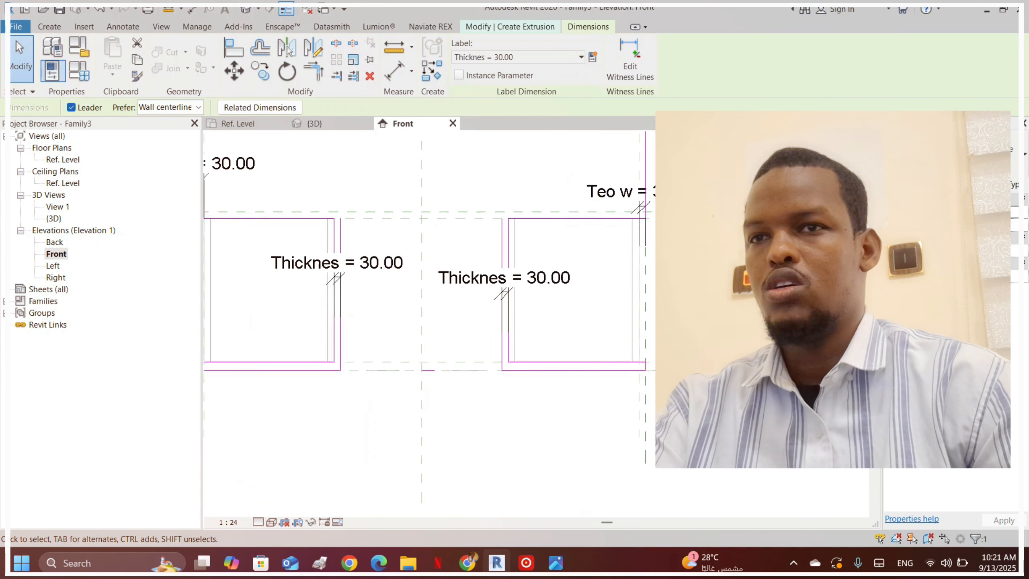
click(312, 228)
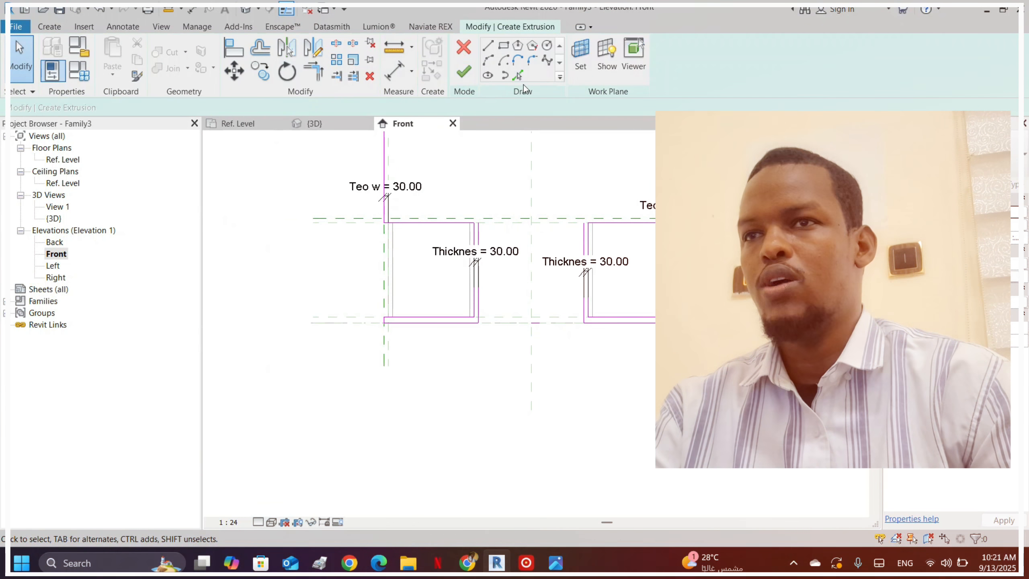
- Pick the new horizontal reference plane as a sketch line and lock it
click(519, 75)
scroll(468, 233, up, 3)
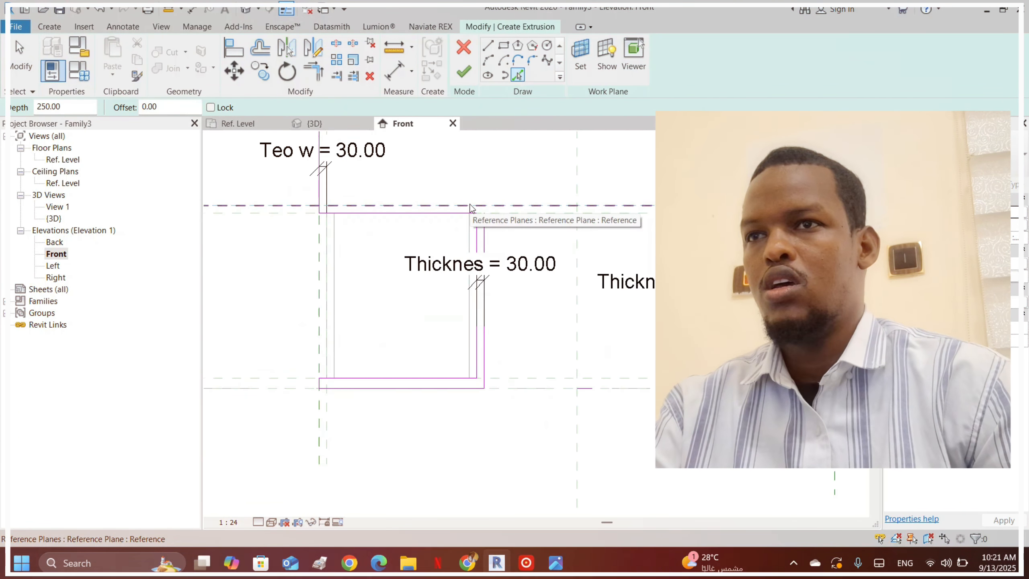
scroll(513, 229, up, 3)
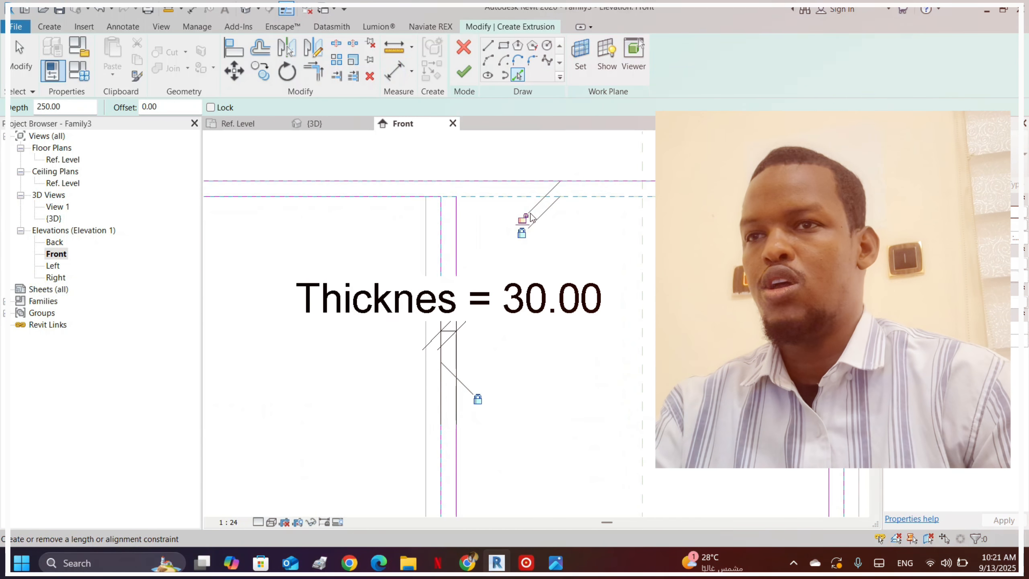
- Split the top sketch line between the two bays and trim its left part to the left bay's upper corners
click(336, 43)
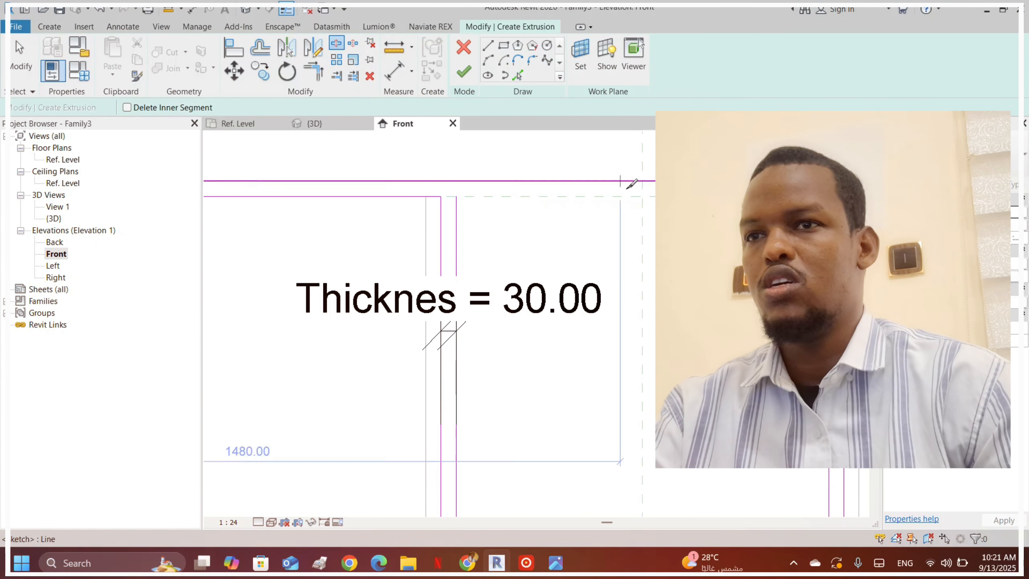
scroll(642, 209, down, 2)
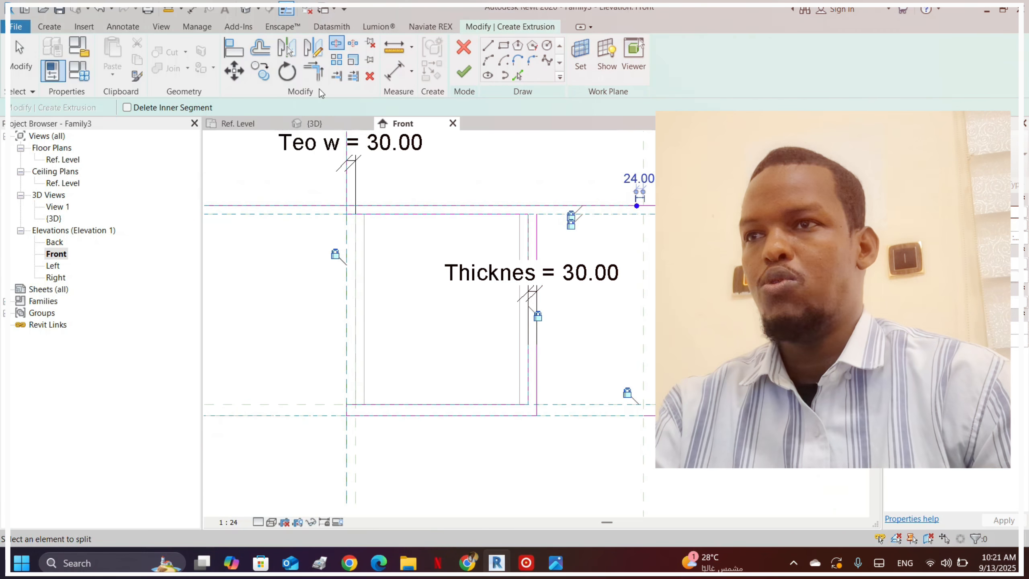
click(312, 72)
scroll(385, 213, up, 2)
scroll(372, 234, up, 3)
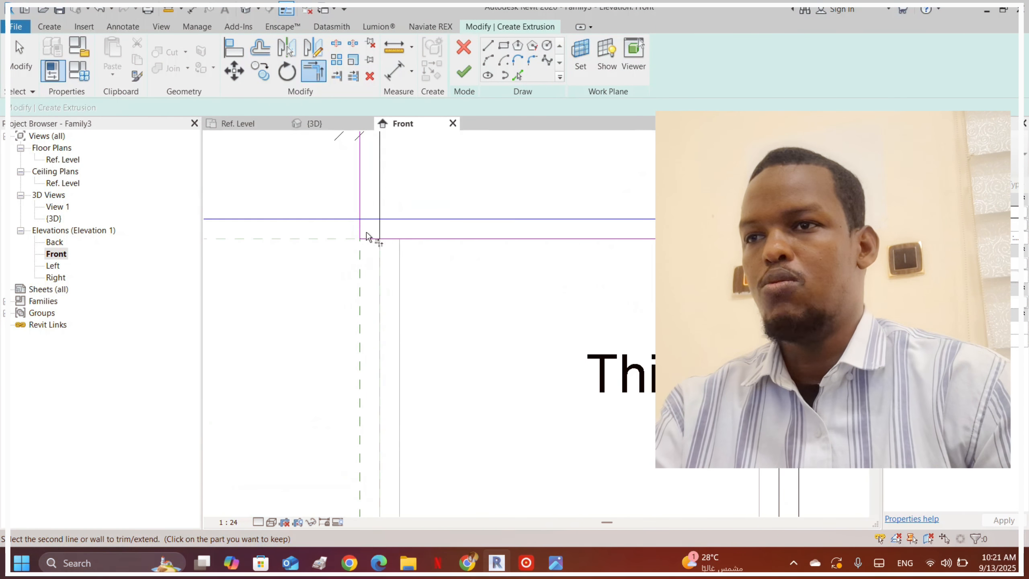
scroll(363, 229, down, 3)
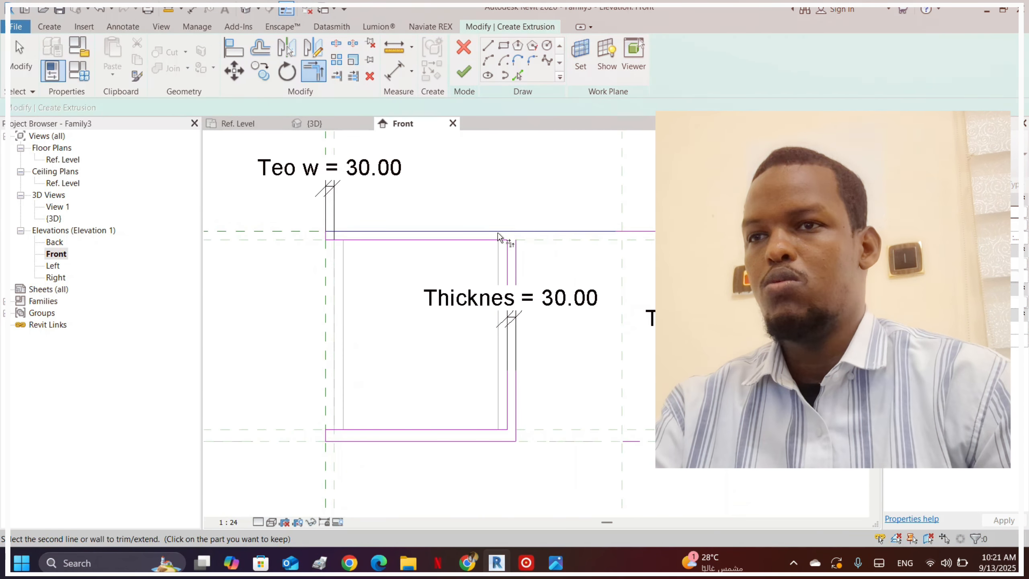
scroll(451, 223, up, 1)
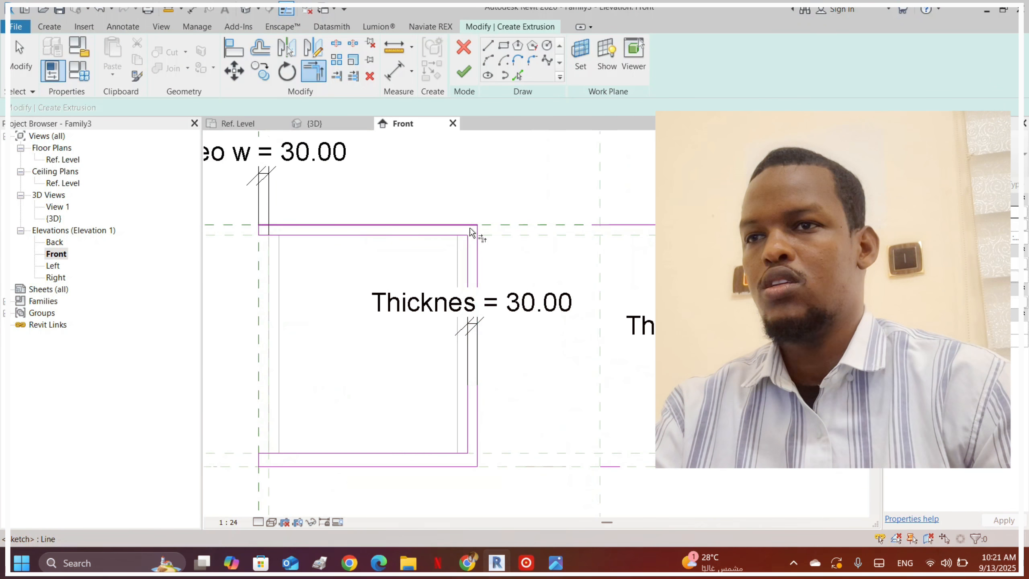
- Trim the remaining part of the top sketch line to the upper corners of the right bay
scroll(275, 229, down, 2)
scroll(493, 228, up, 1)
click(563, 226)
click(544, 245)
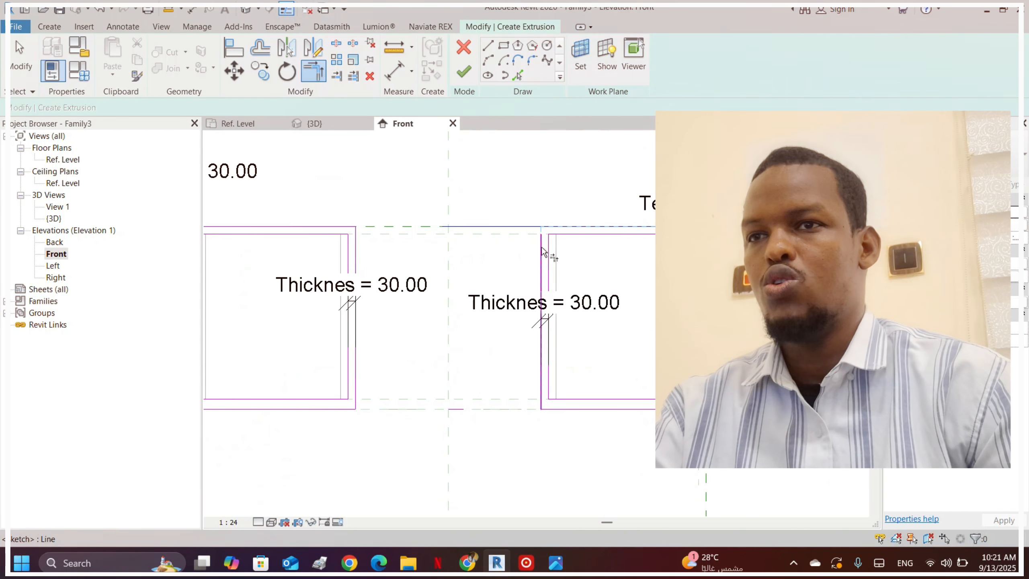
scroll(436, 196, down, 1)
scroll(596, 227, up, 4)
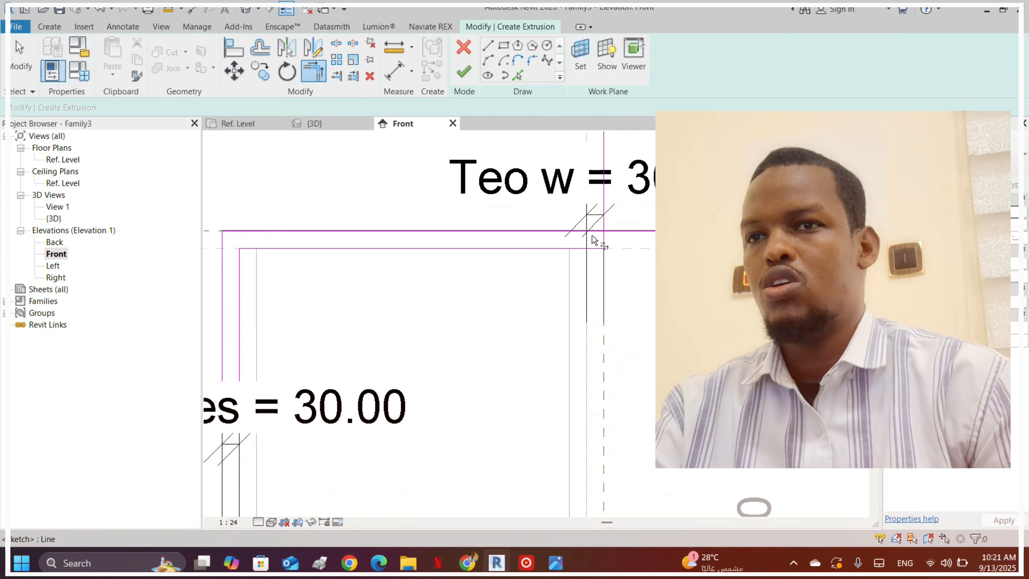
- Delete the stray short line segment between the bays at their bottom edge and finish the extrusion sketch
scroll(612, 243, down, 3)
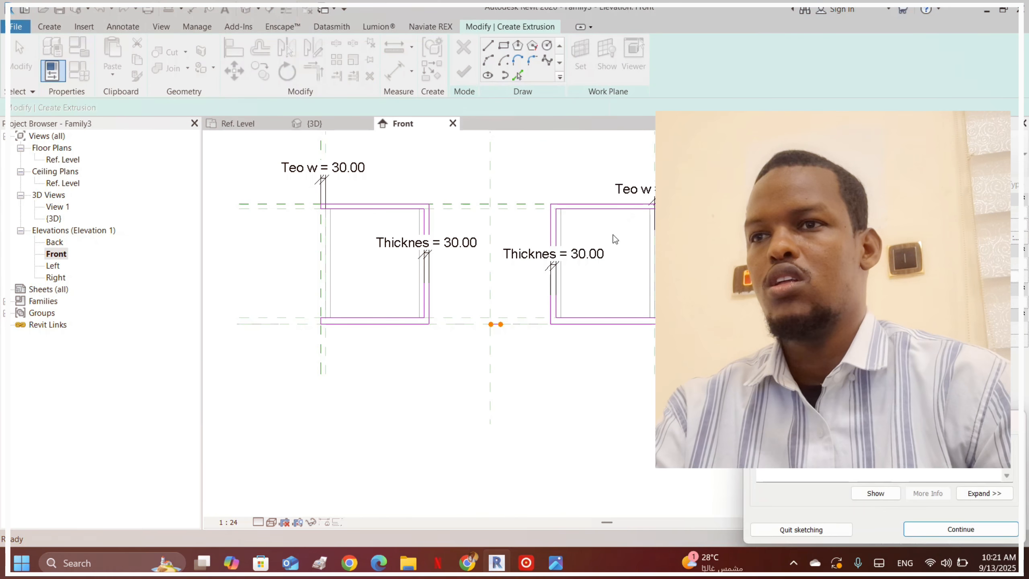
scroll(486, 353, up, 3)
click(505, 315)
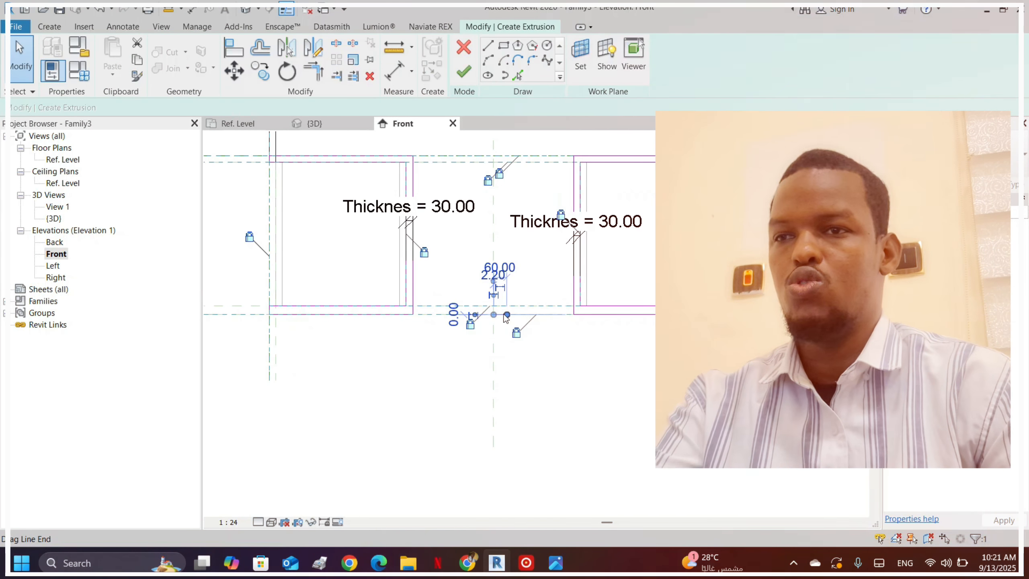
key(Escape)
key(Escape)
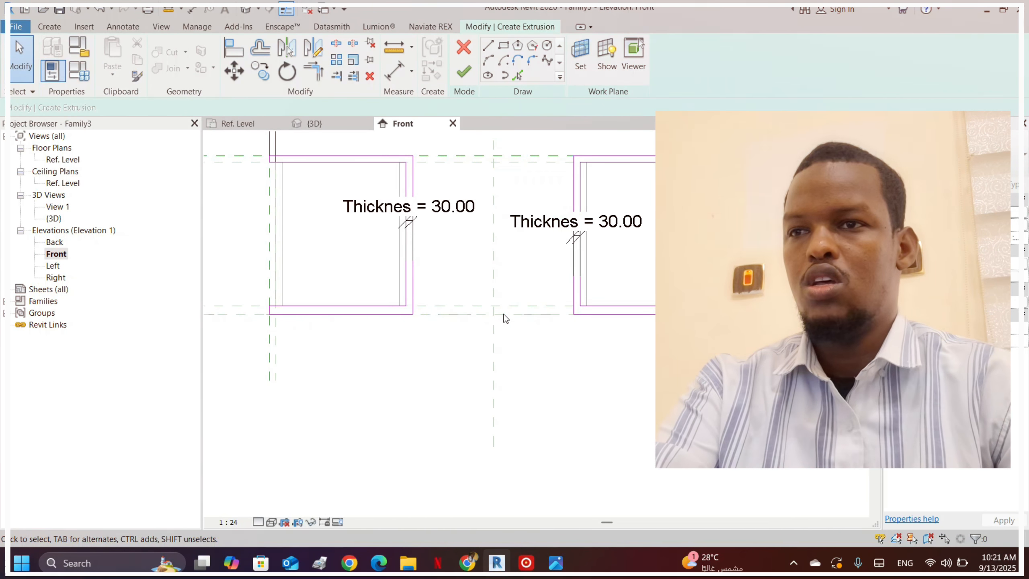
click(464, 74)
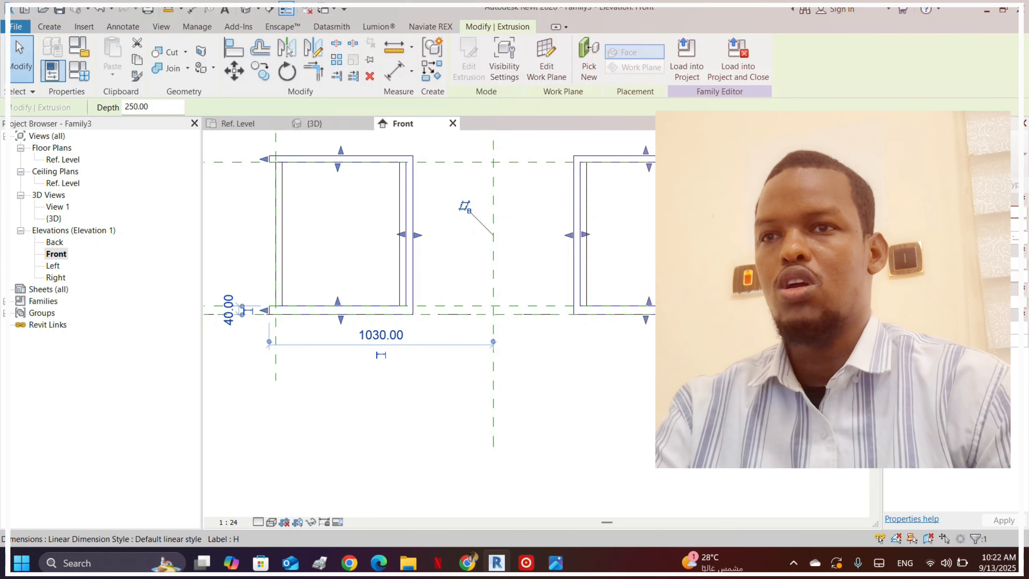
- Switch to the reference photo and examine the panel edges at the cabinet's end
scroll(630, 232, up, 1)
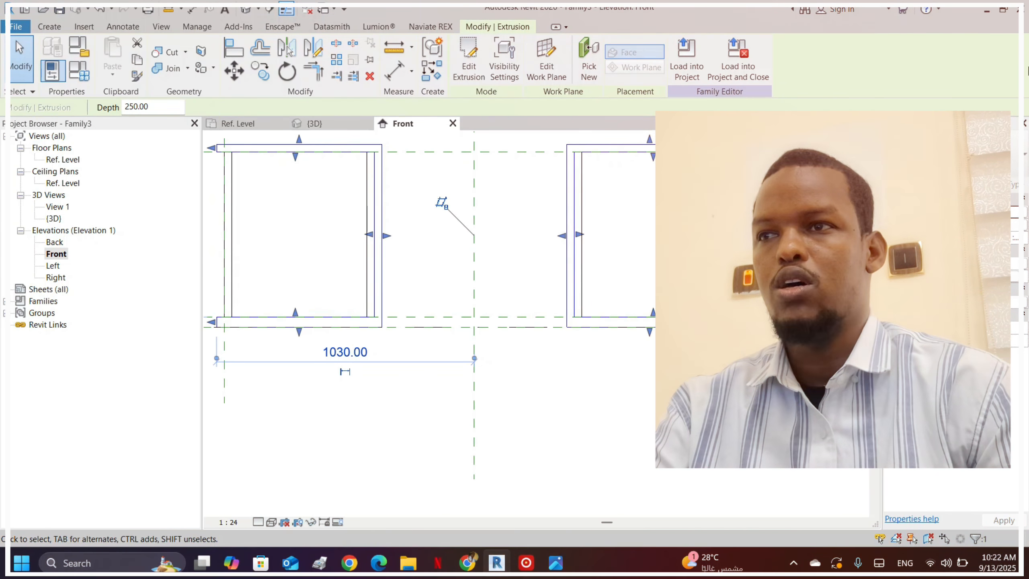
scroll(580, 202, down, 1)
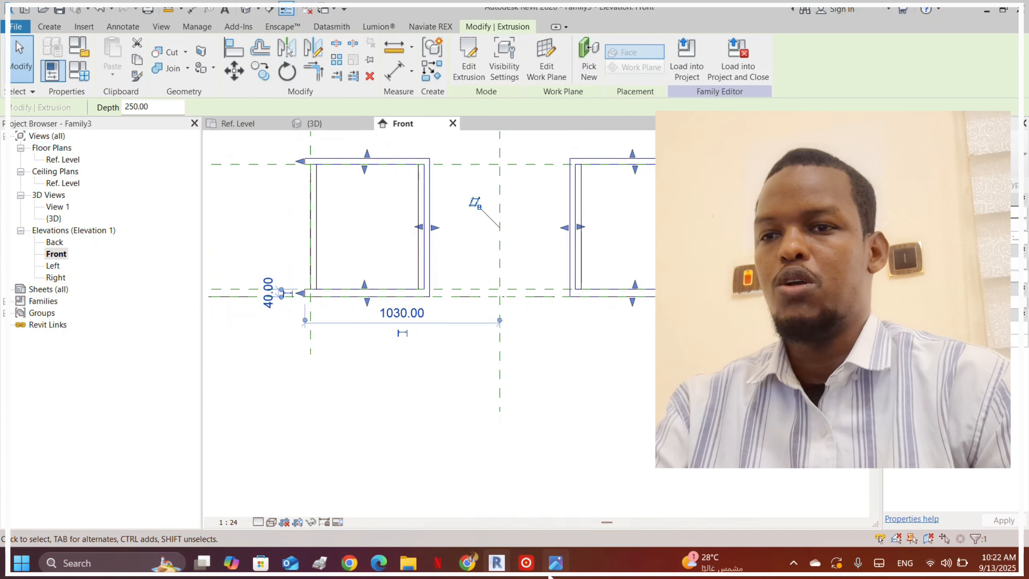
mouse_move(556, 563)
click(558, 471)
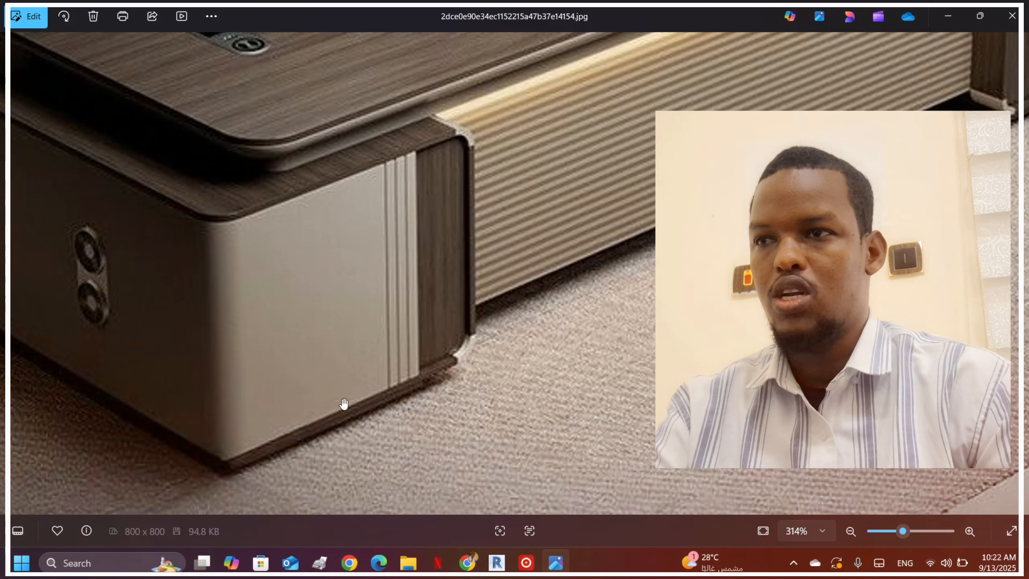
mouse_move(539, 563)
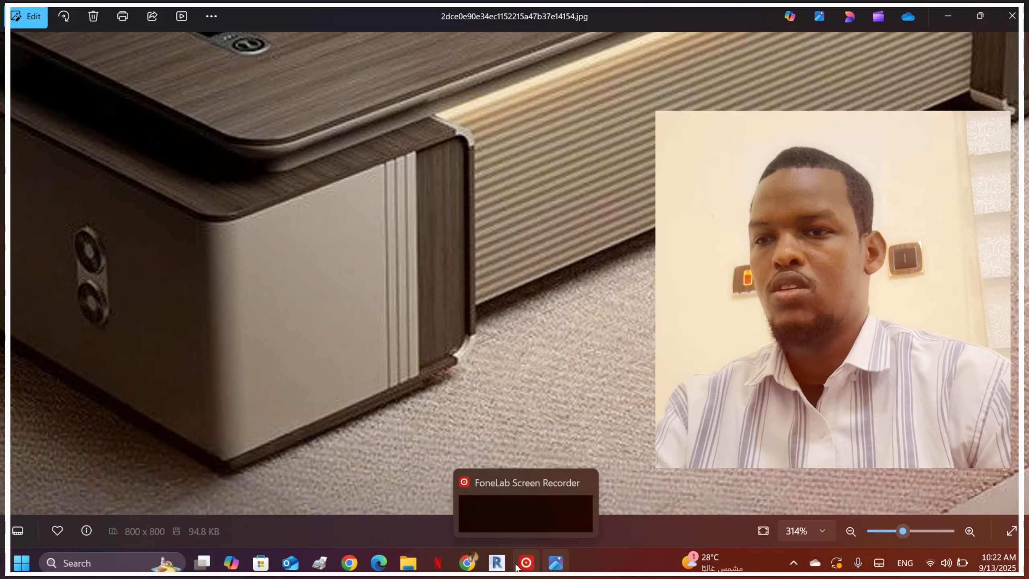
- Switch back to Revit and reopen the extrusion's sketch for editing at the left bay's upper outer end
click(496, 563)
scroll(301, 179, up, 6)
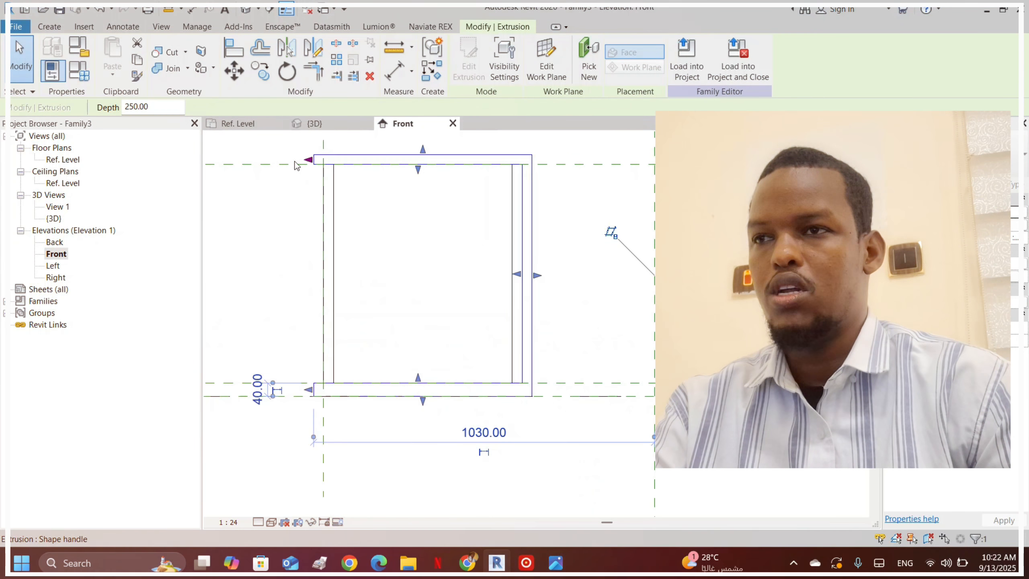
scroll(309, 209, down, 4)
scroll(316, 159, up, 3)
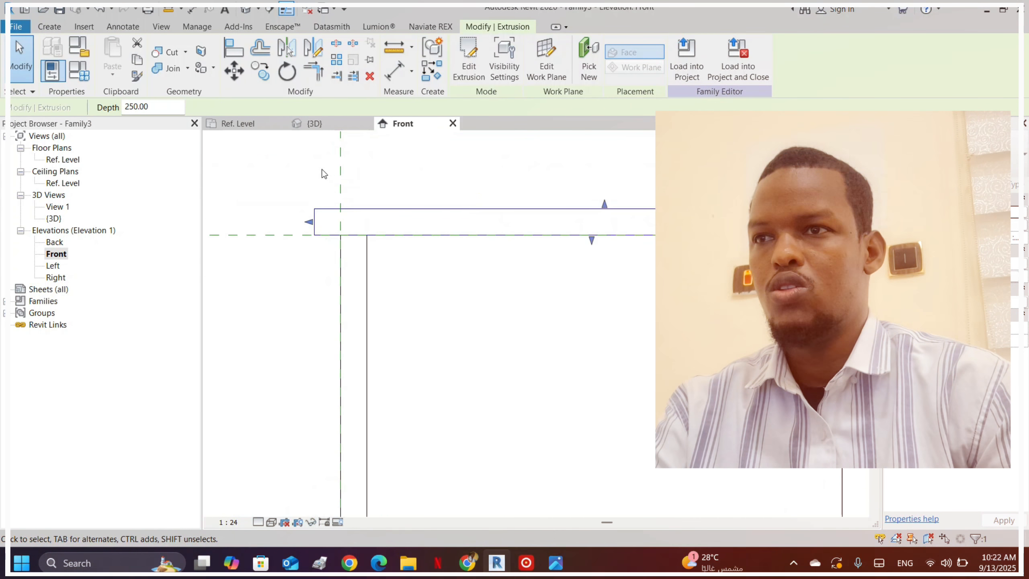
double_click(335, 209)
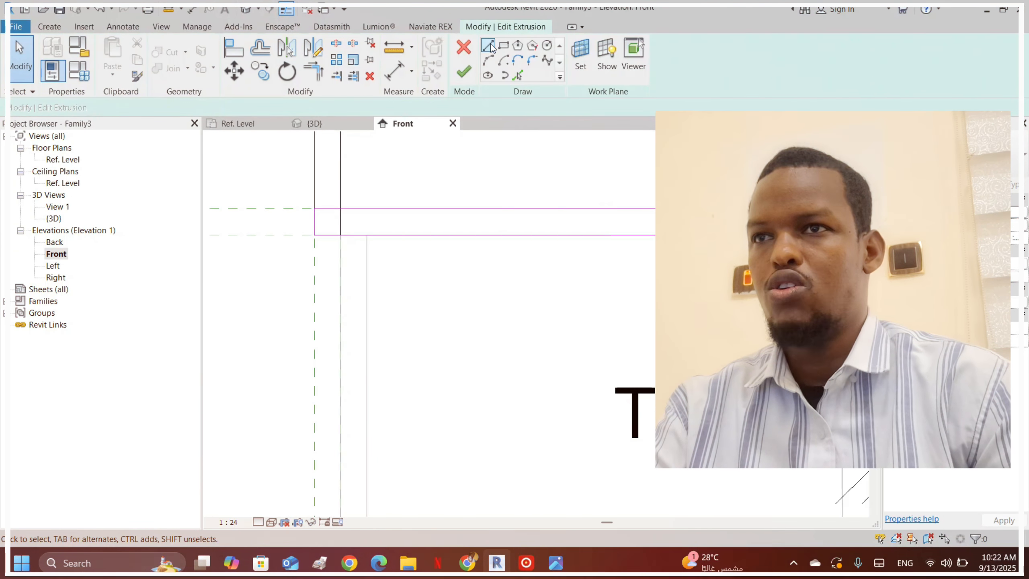
scroll(340, 204, up, 2)
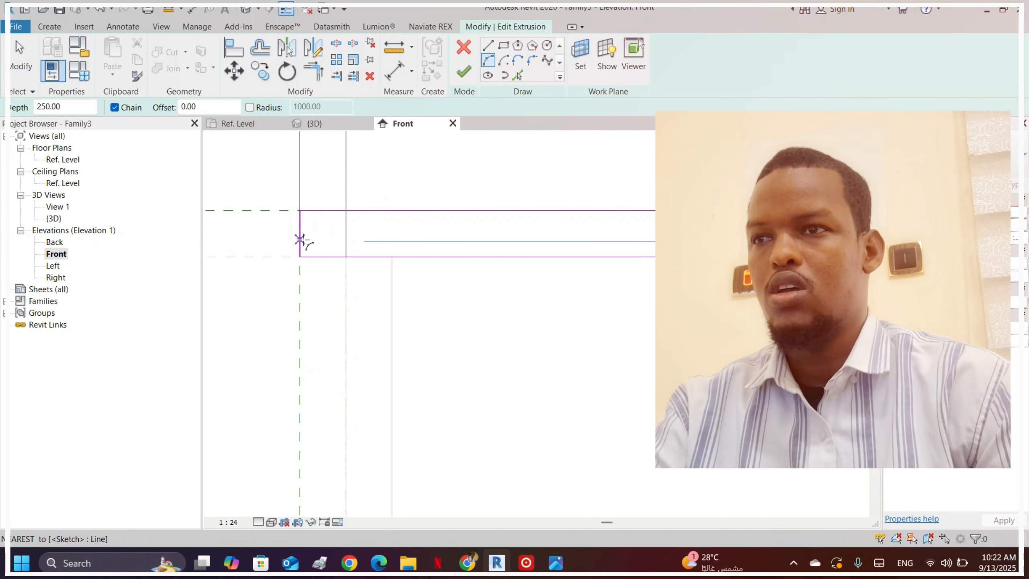
click(300, 243)
click(314, 213)
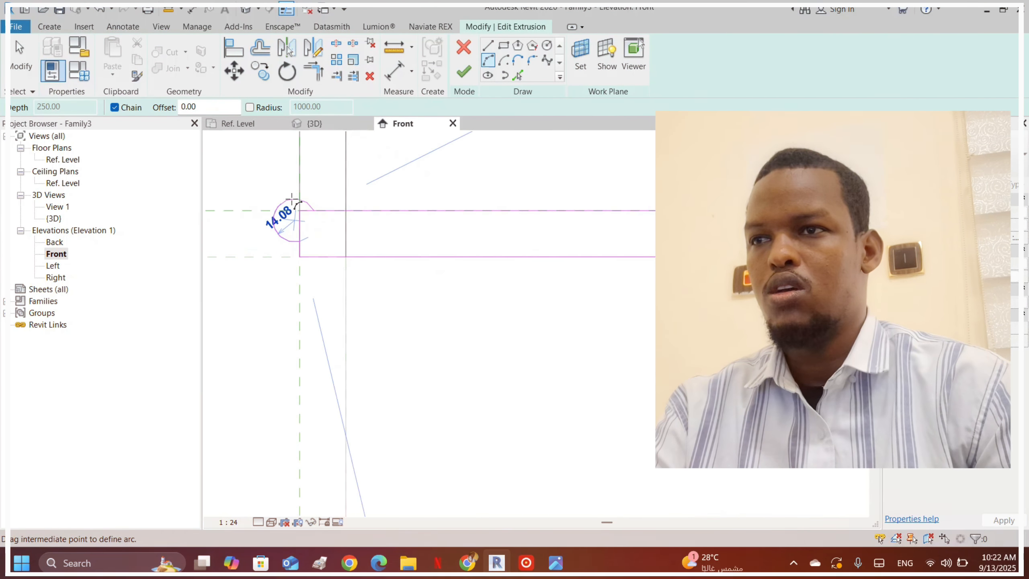
key(Escape)
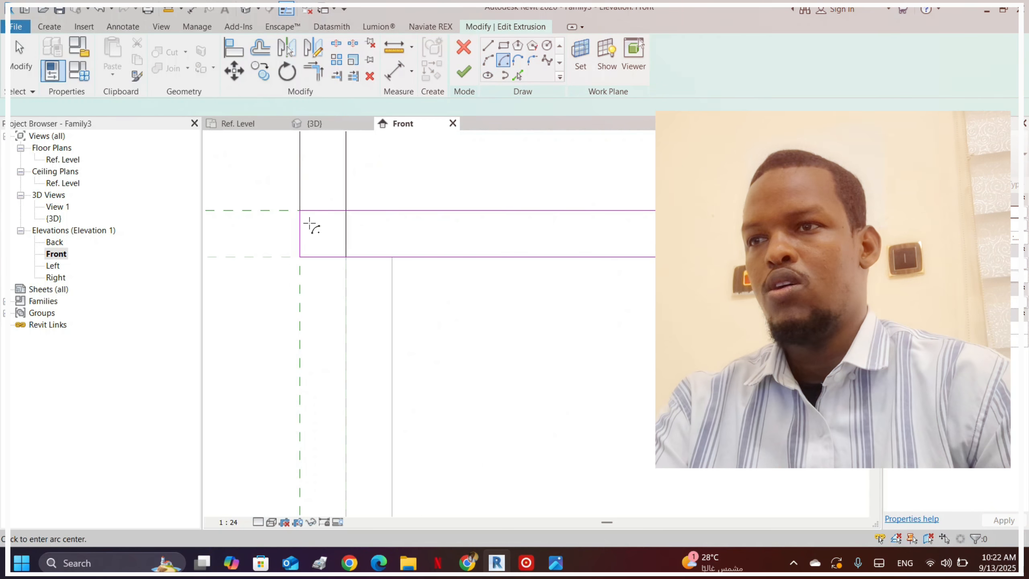
click(300, 256)
key(Escape)
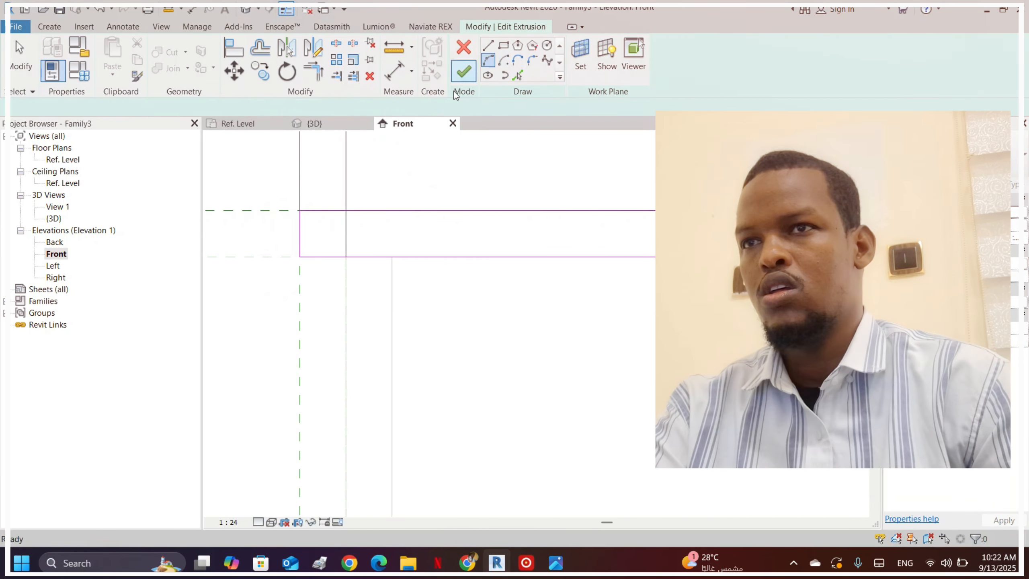
- Round the left bay's upper panel end with an arc of about 16.25 radius through the end line's midpoint, trimming both edges to it
click(315, 257)
click(316, 211)
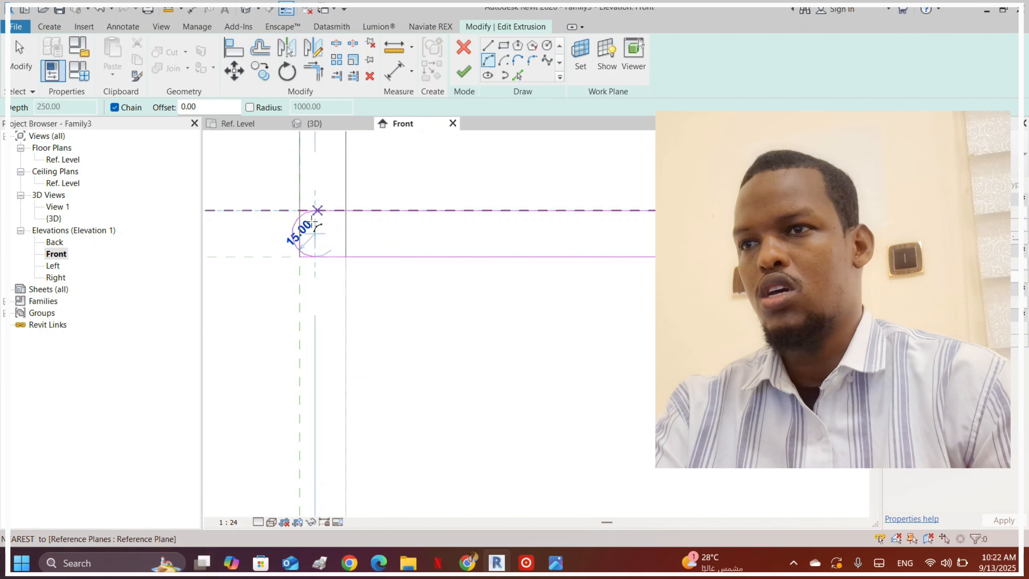
scroll(305, 229, up, 2)
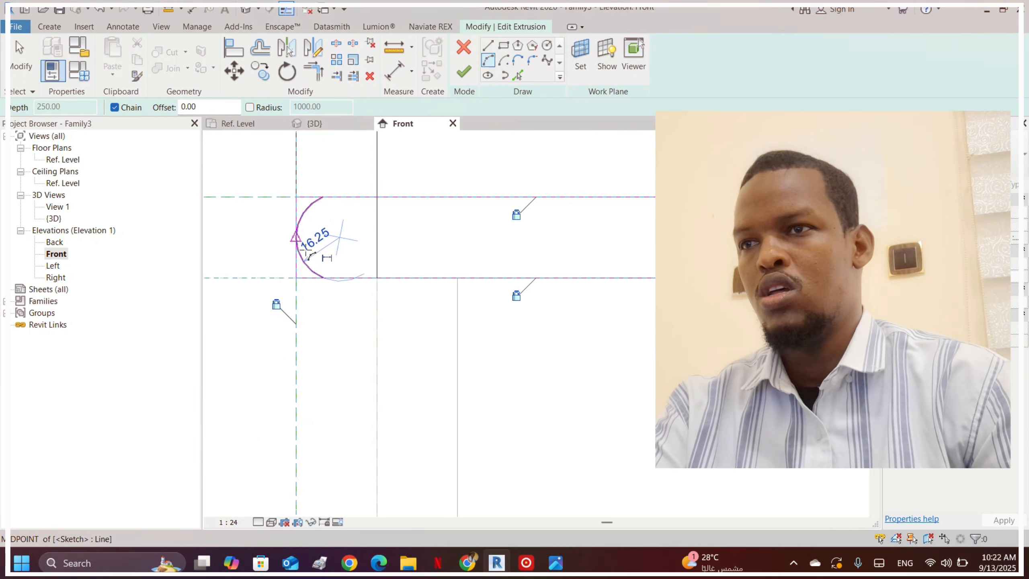
click(297, 239)
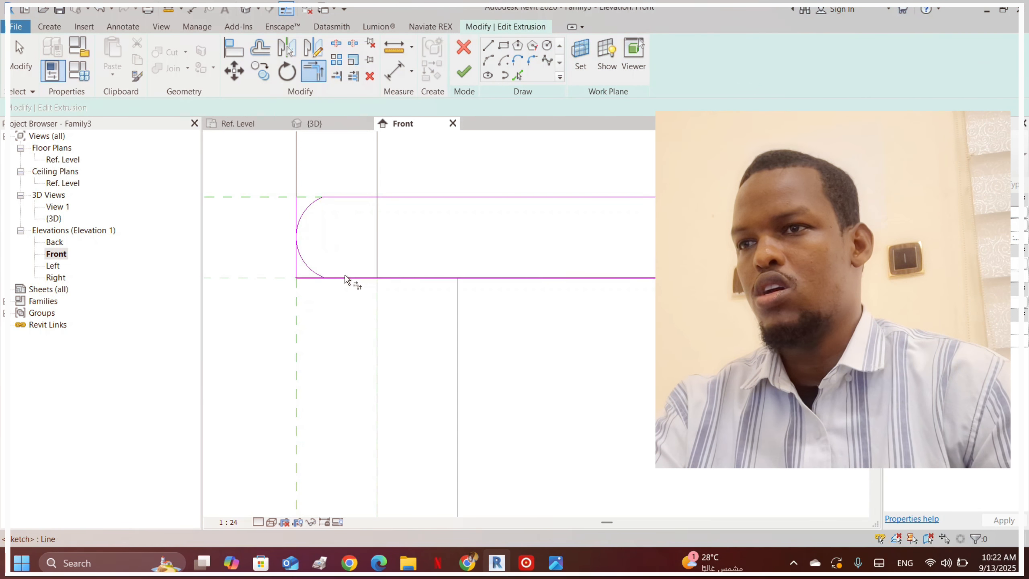
- Move the Teo w dimension upward, clear of the rounded panel end, and delete the leftover vertical end line
click(297, 270)
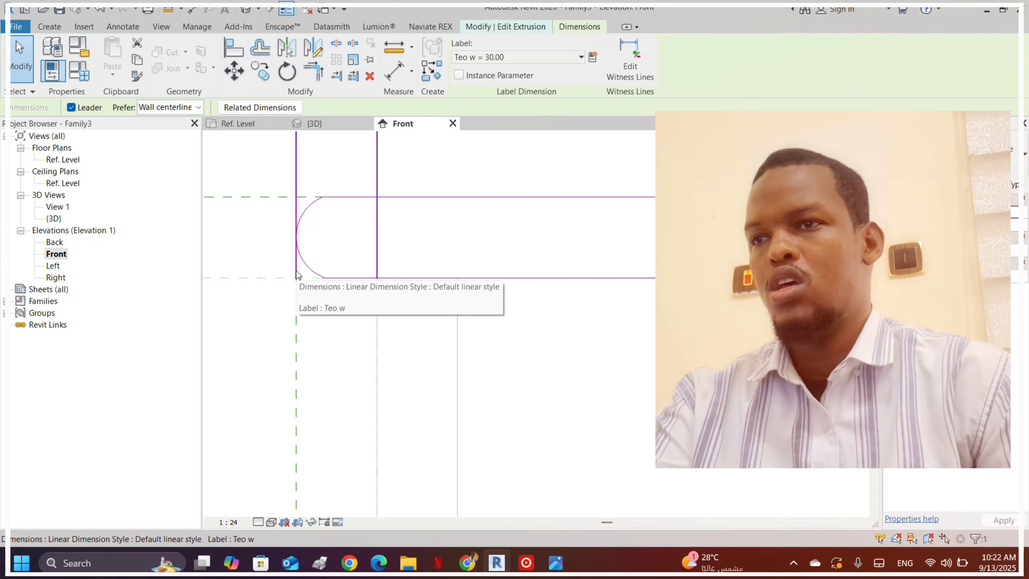
key(Escape)
scroll(304, 299, down, 4)
scroll(287, 312, up, 1)
scroll(288, 290, up, 5)
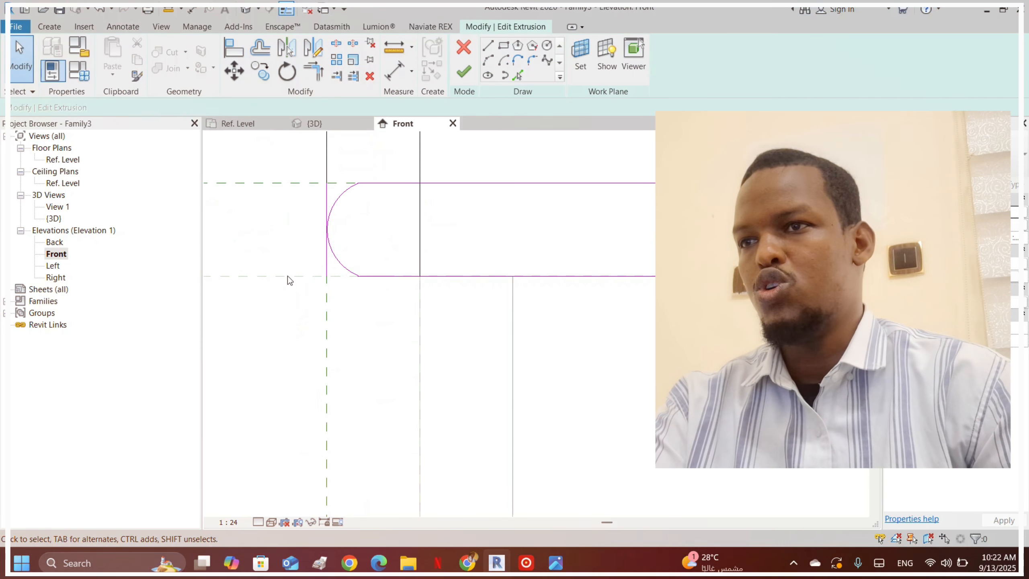
click(325, 265)
scroll(365, 462, down, 1)
scroll(371, 446, down, 7)
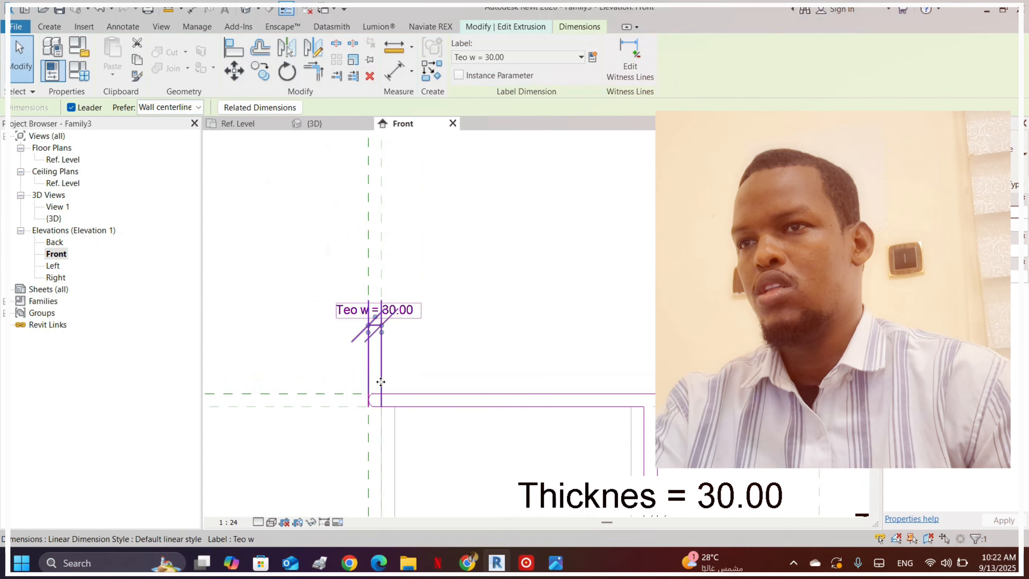
key(Escape)
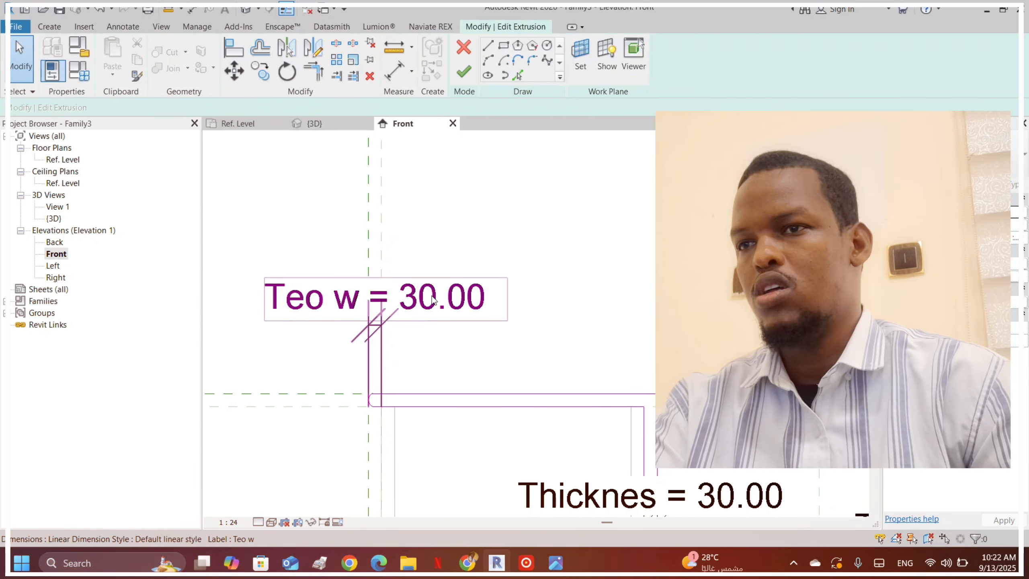
drag(436, 303, 435, 190)
key(Escape)
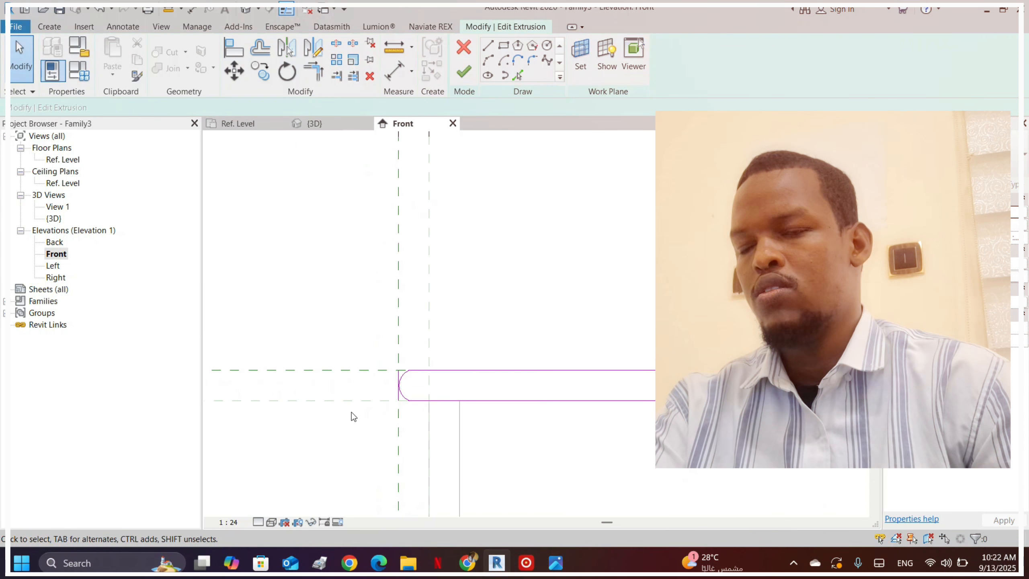
scroll(357, 411, up, 6)
click(398, 379)
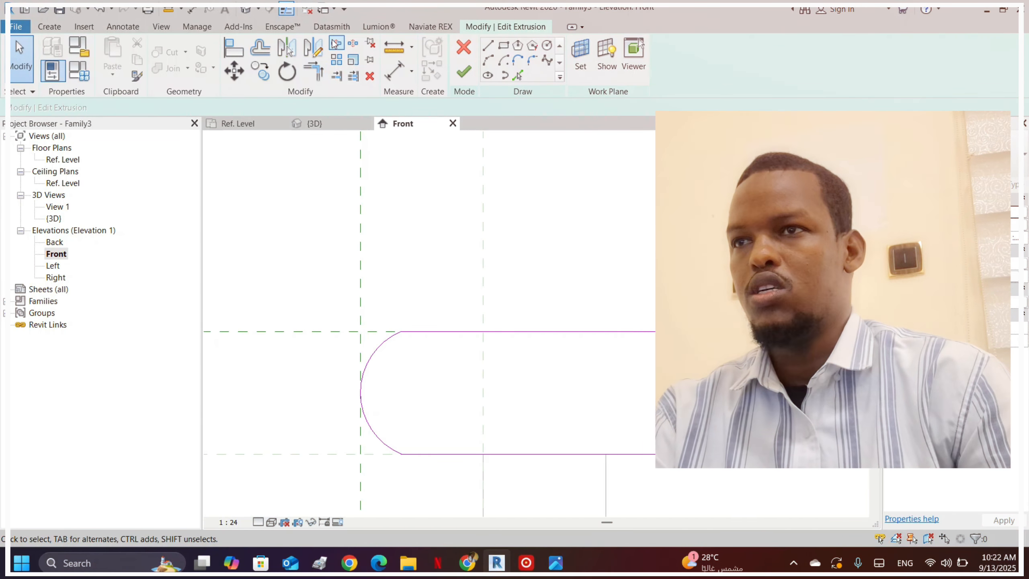
- Align the arc's endpoint at the left bay's upper panel end to the outer vertical reference plane and lock the alignment
click(234, 50)
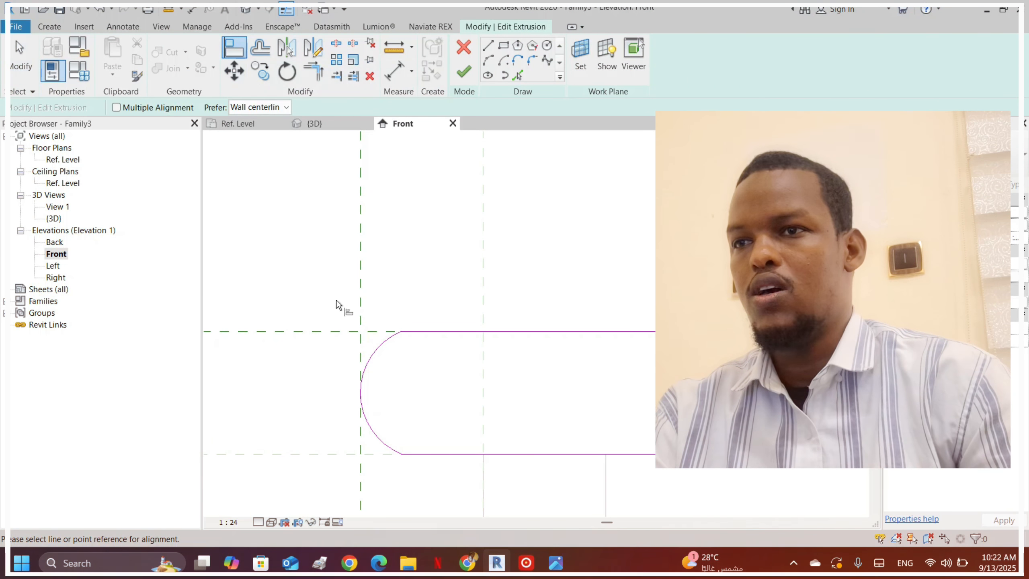
click(358, 310)
scroll(391, 338, up, 2)
click(405, 329)
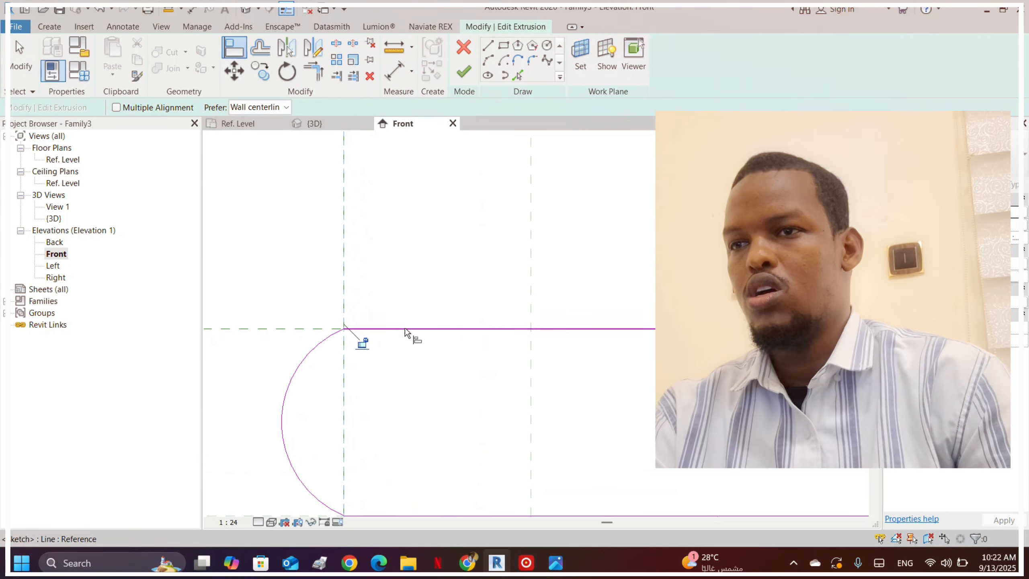
scroll(442, 267, down, 3)
click(400, 304)
scroll(441, 251, down, 2)
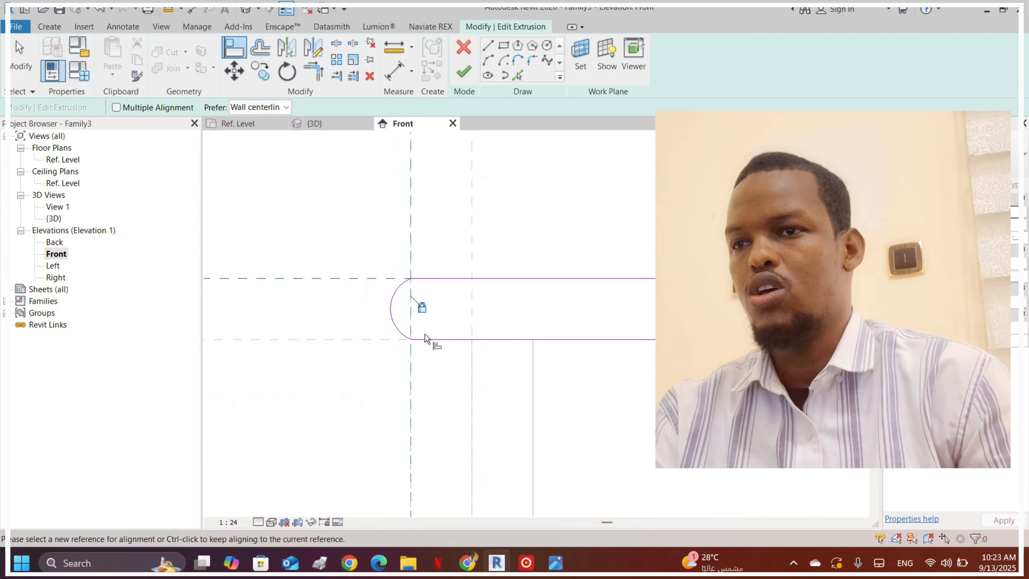
scroll(425, 336, up, 2)
click(409, 366)
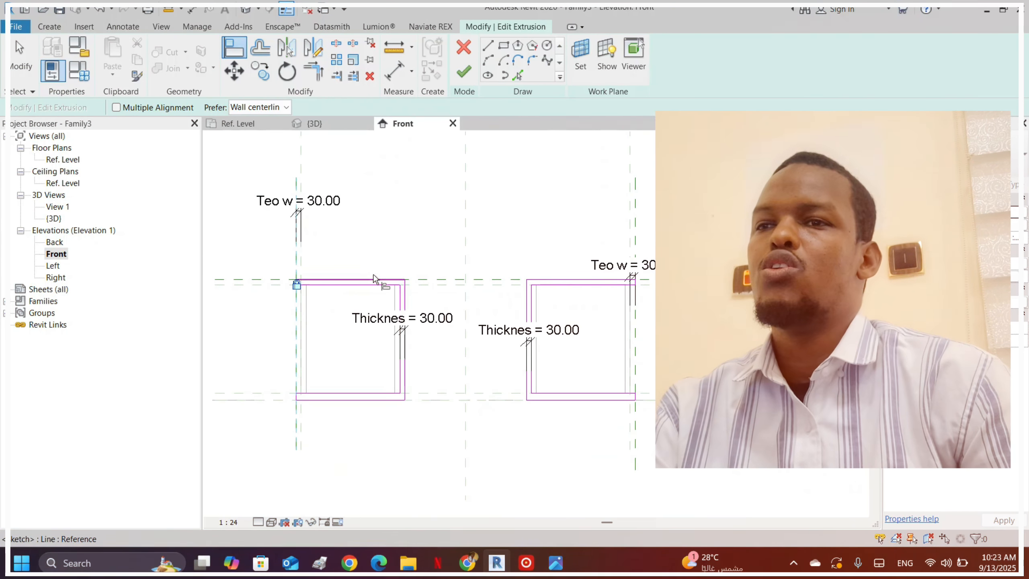
- Inspect the left bay's remaining square corners and its lower outer end in the extrusion sketch
scroll(369, 283, up, 3)
scroll(432, 281, down, 2)
scroll(512, 268, up, 2)
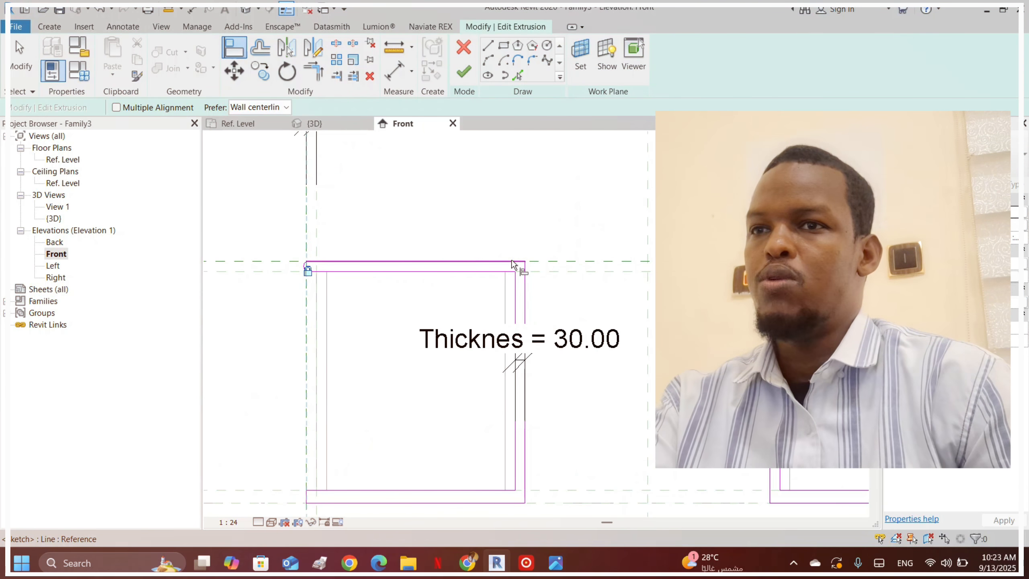
scroll(518, 252, down, 2)
scroll(377, 420, up, 5)
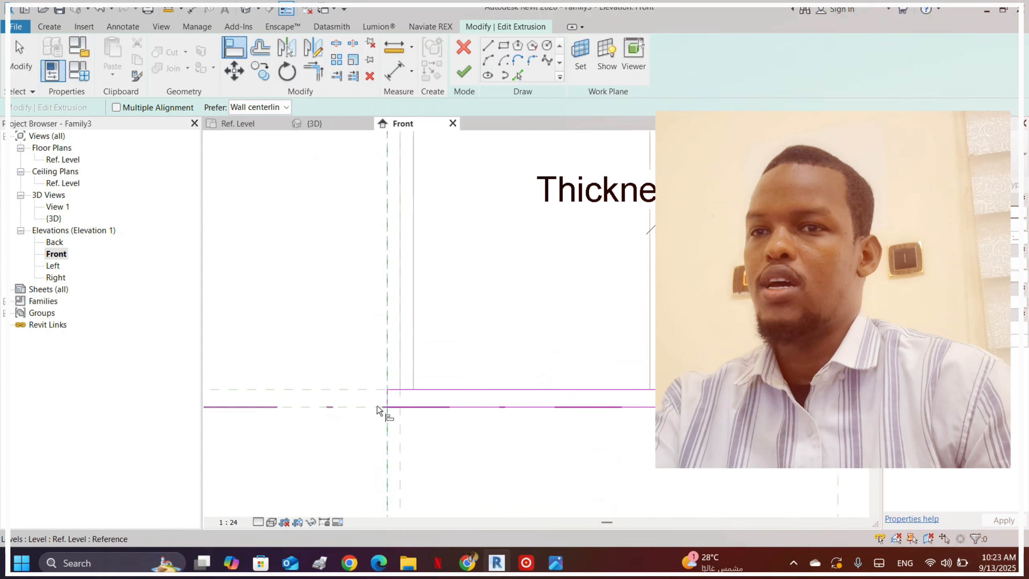
scroll(626, 355, up, 2)
scroll(626, 355, down, 3)
scroll(600, 405, up, 3)
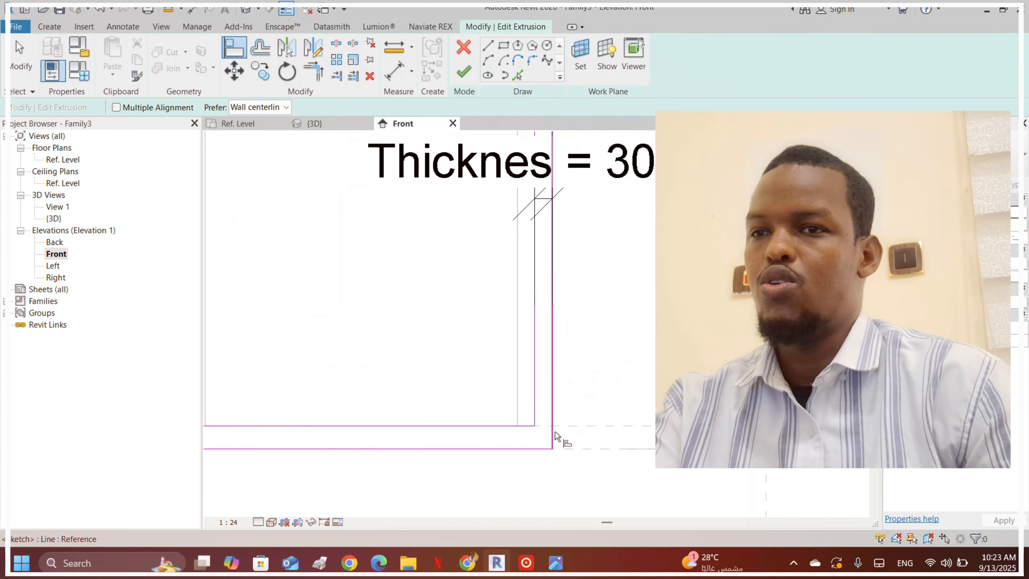
click(533, 426)
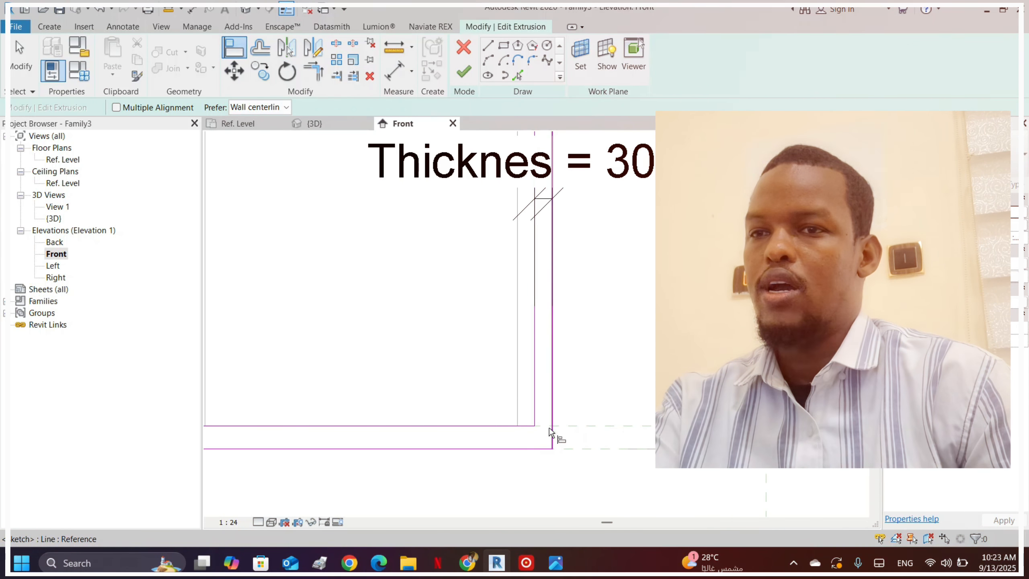
scroll(641, 392, down, 3)
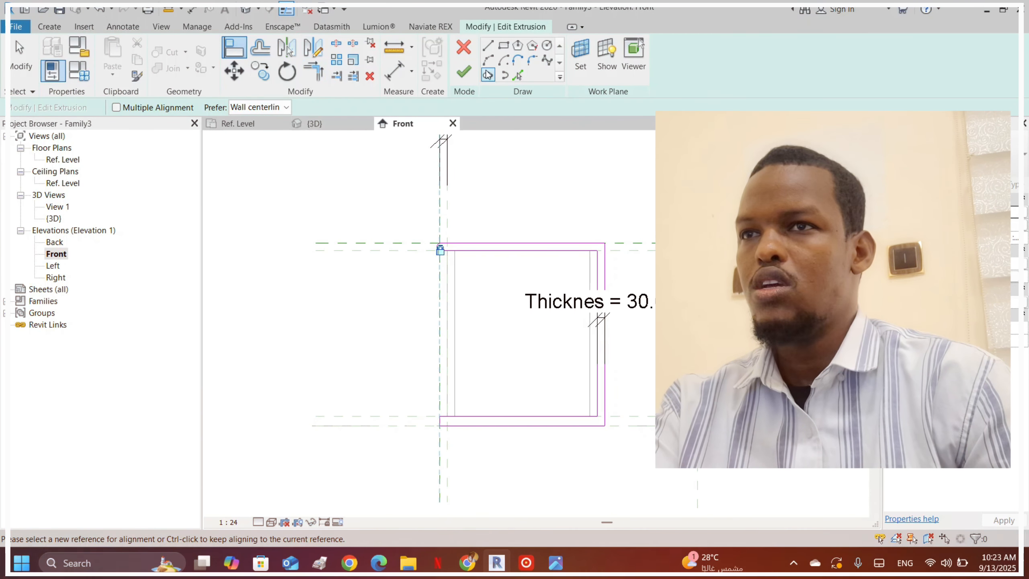
key(Escape)
- Try to copy the upper end arc down to the left bay's lower outer panel end
scroll(430, 275, up, 2)
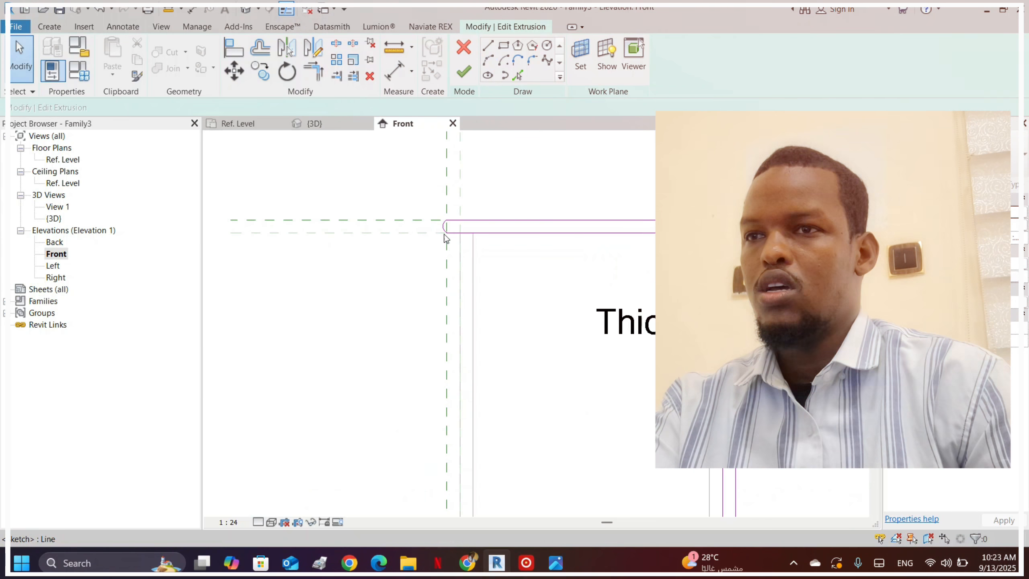
click(447, 227)
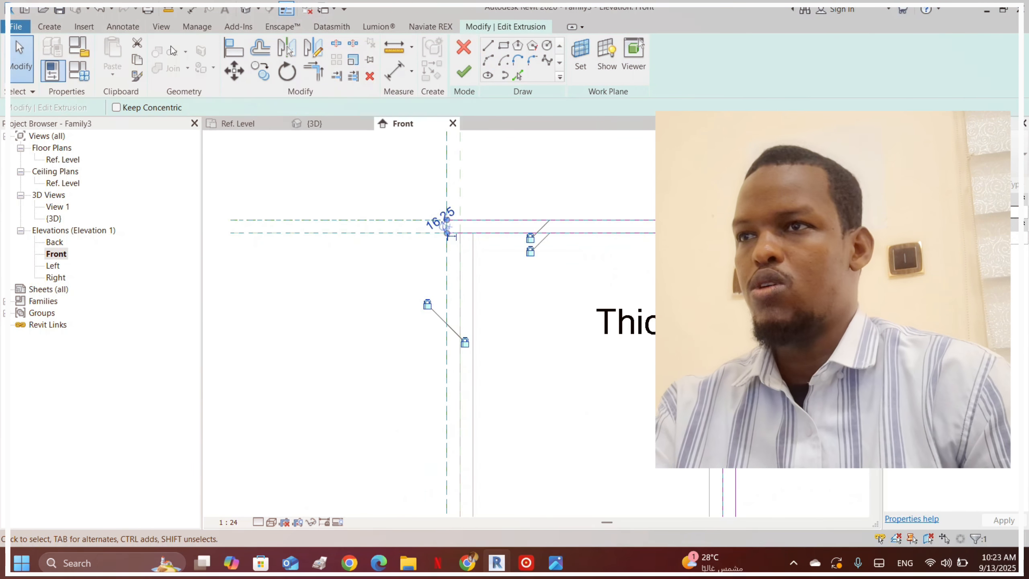
click(262, 68)
scroll(444, 224, up, 2)
click(452, 224)
scroll(457, 240, down, 3)
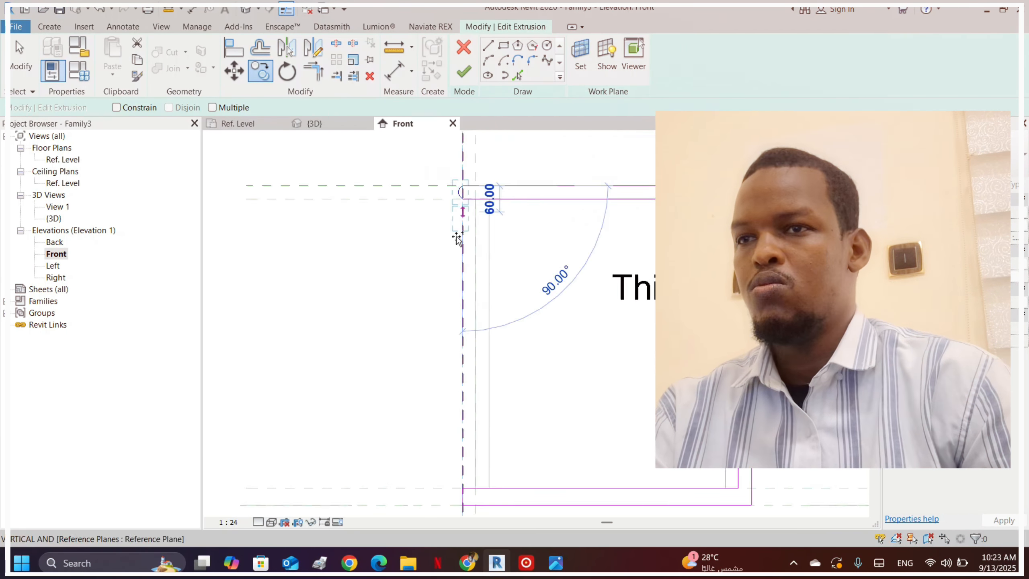
scroll(460, 237, up, 2)
scroll(462, 427, up, 4)
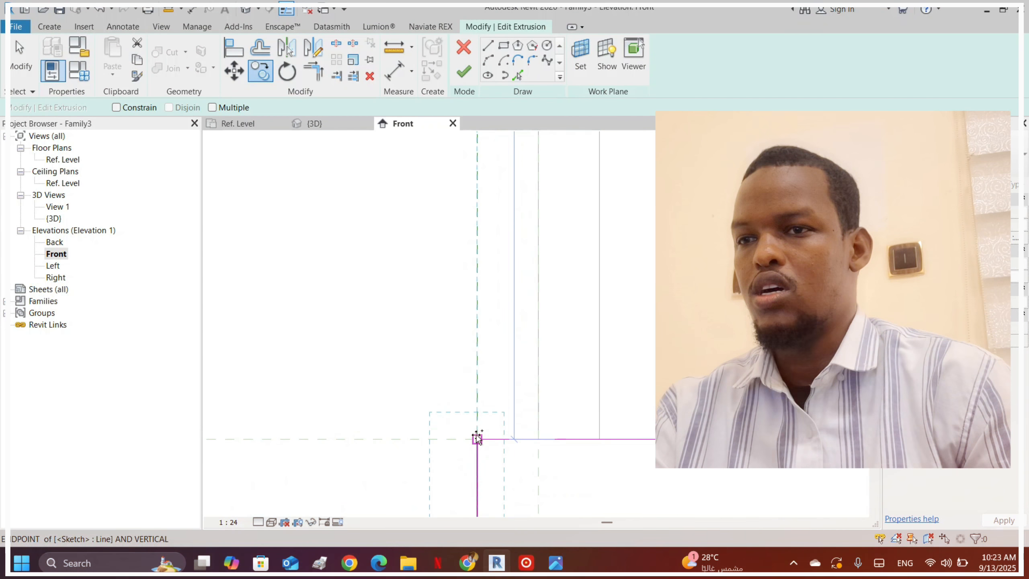
scroll(452, 310, down, 4)
scroll(472, 401, up, 3)
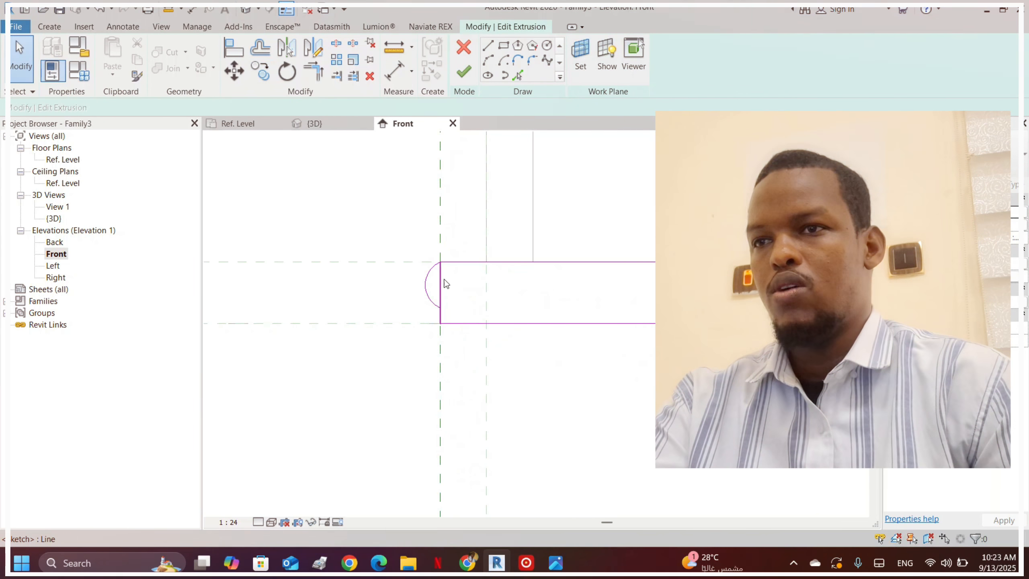
- Delete the vertical end line and the copied arc at the left bay's lower outer end
click(441, 281)
key(Delete)
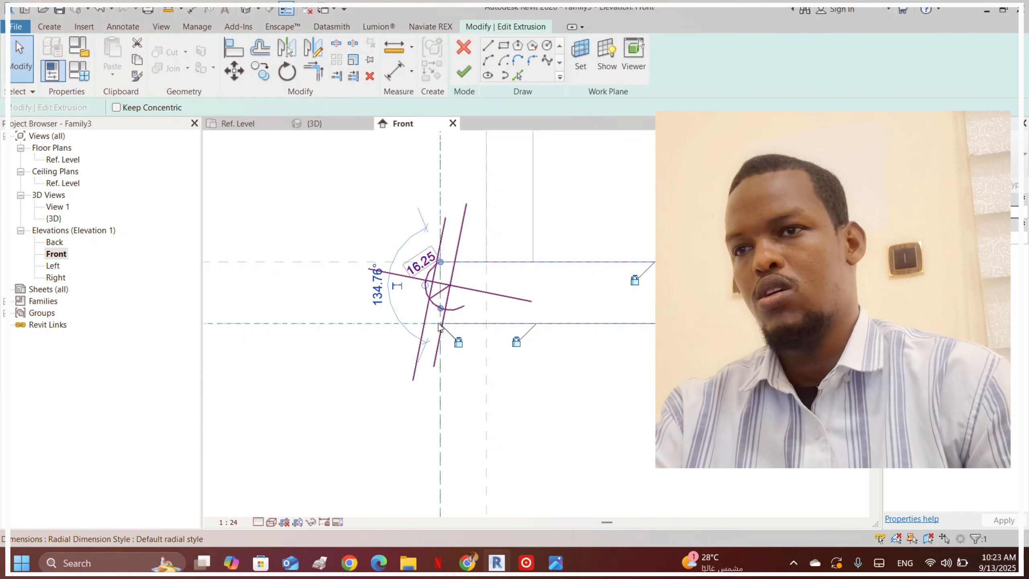
key(Delete)
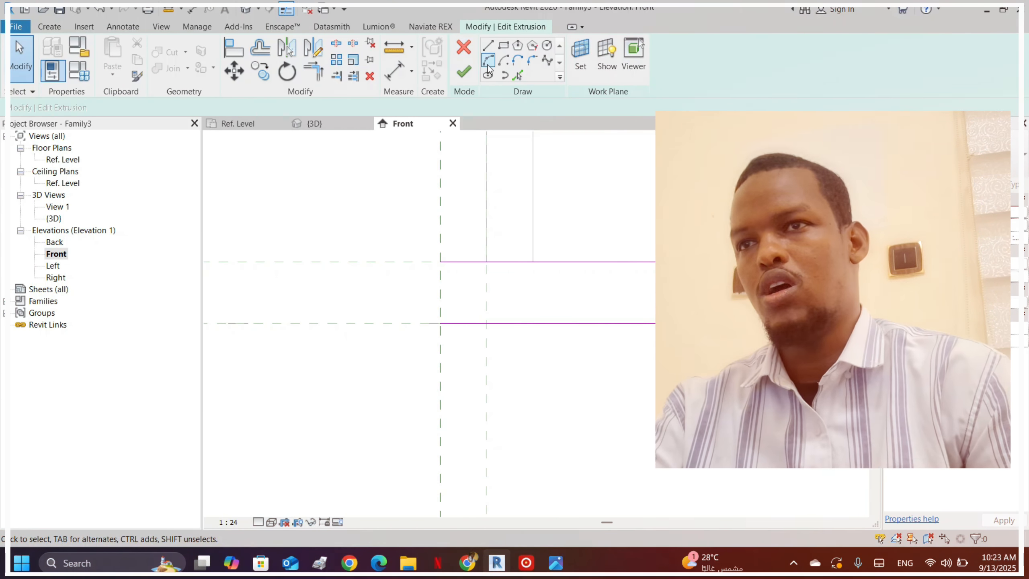
- Round the left bay's lower outer panel end with an arc between its two horizontal edges, and trim both edges to it
click(488, 63)
click(478, 323)
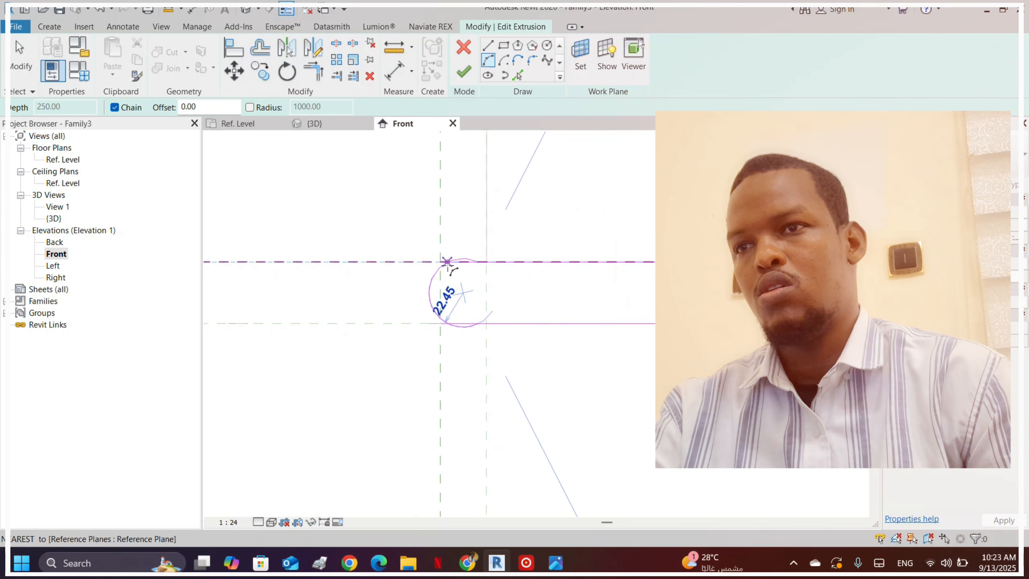
click(477, 262)
key(Escape)
key(Escape)
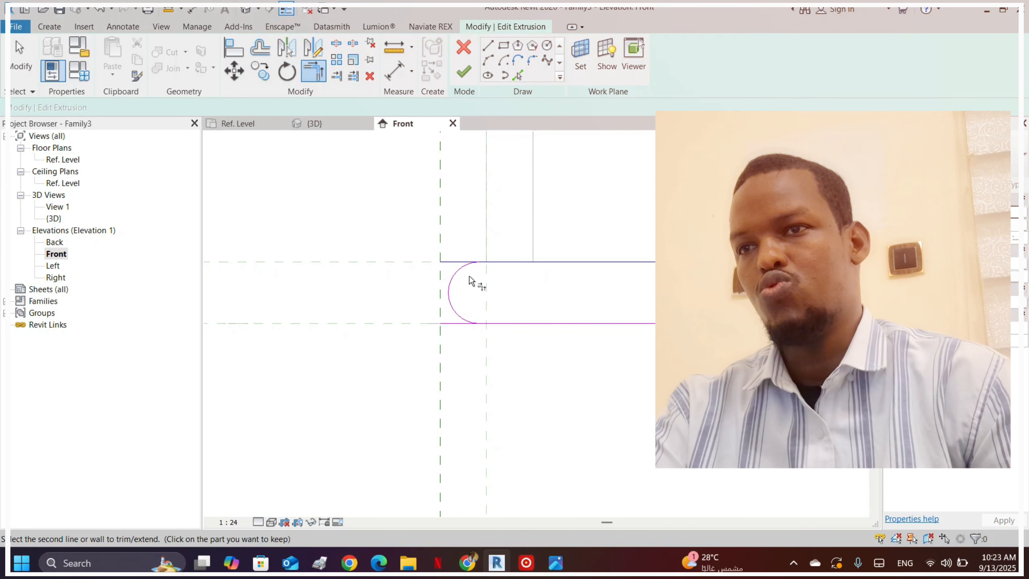
click(486, 324)
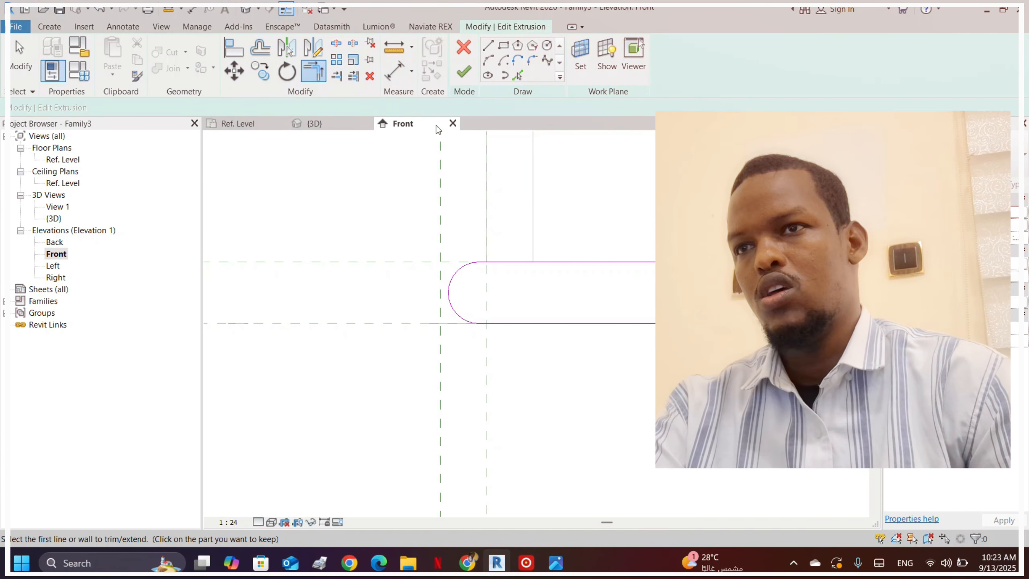
- Align the lower end arc's endpoint to the left bay's outer vertical reference plane and lock the alignment
scroll(461, 301, down, 2)
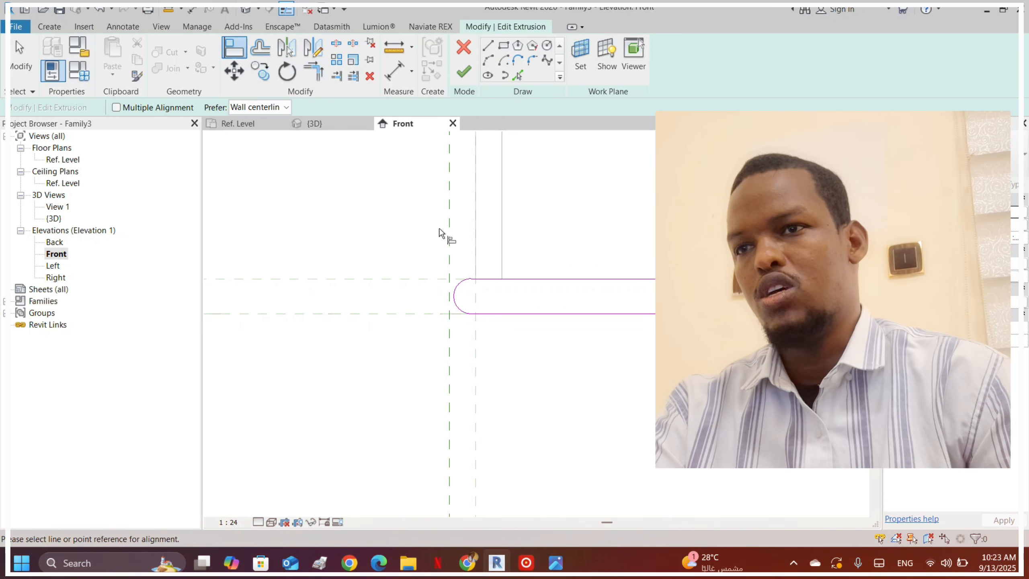
click(444, 303)
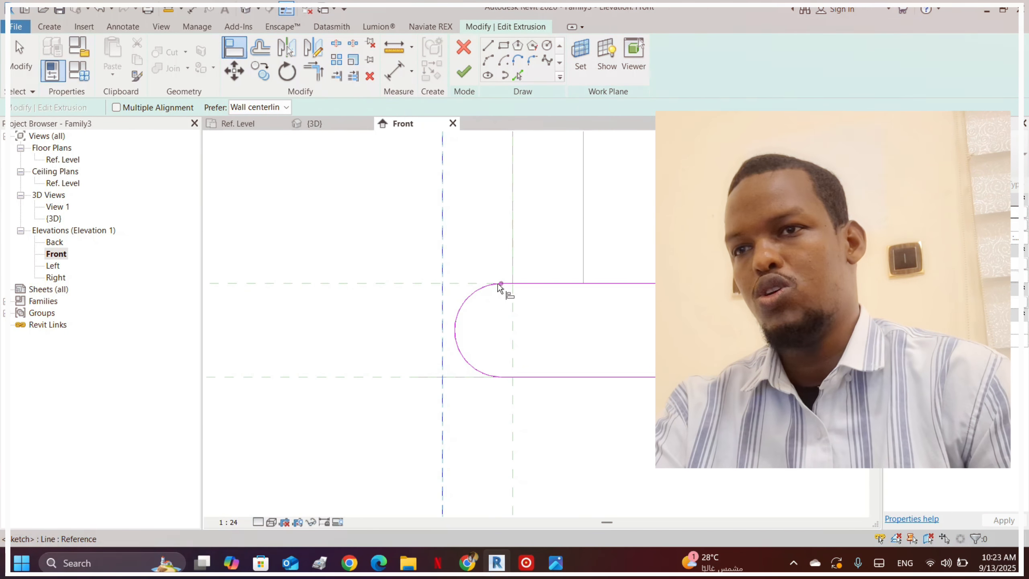
click(499, 285)
click(462, 343)
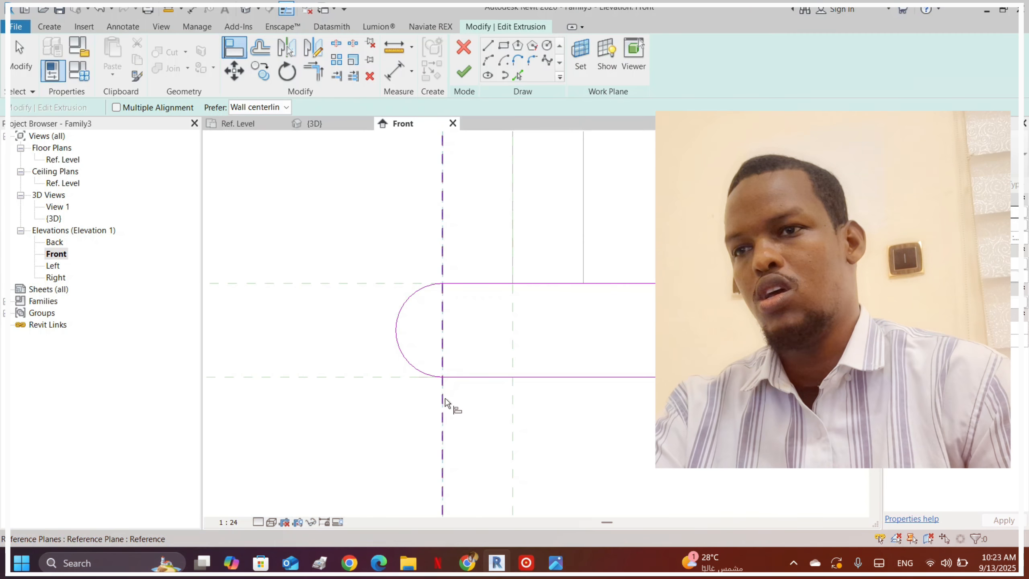
scroll(393, 330, down, 9)
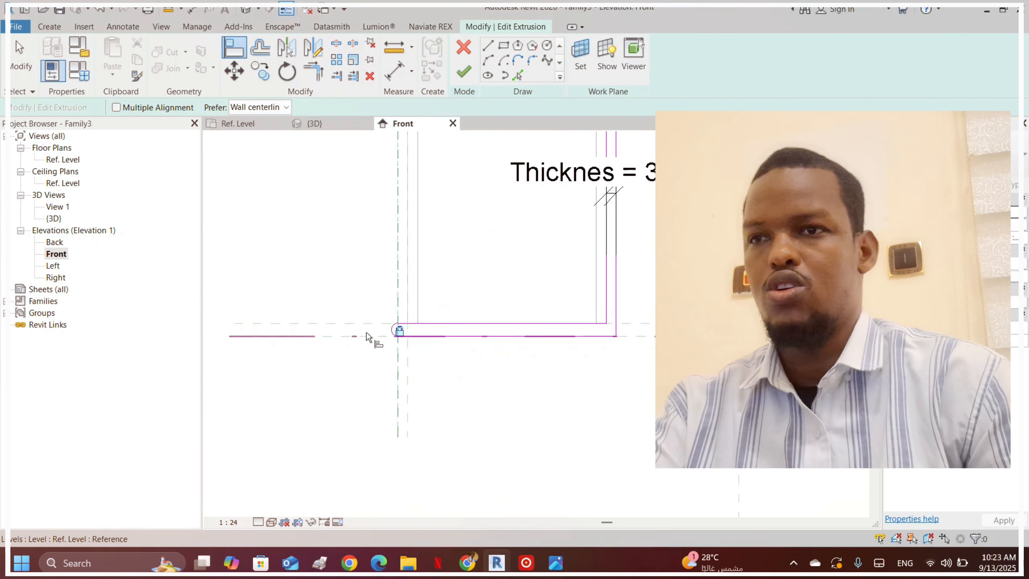
- Round the outside of the left bay's lower corner, at the frame's closed side, with a 25.00 radius arc and trim both edges
scroll(441, 329, up, 7)
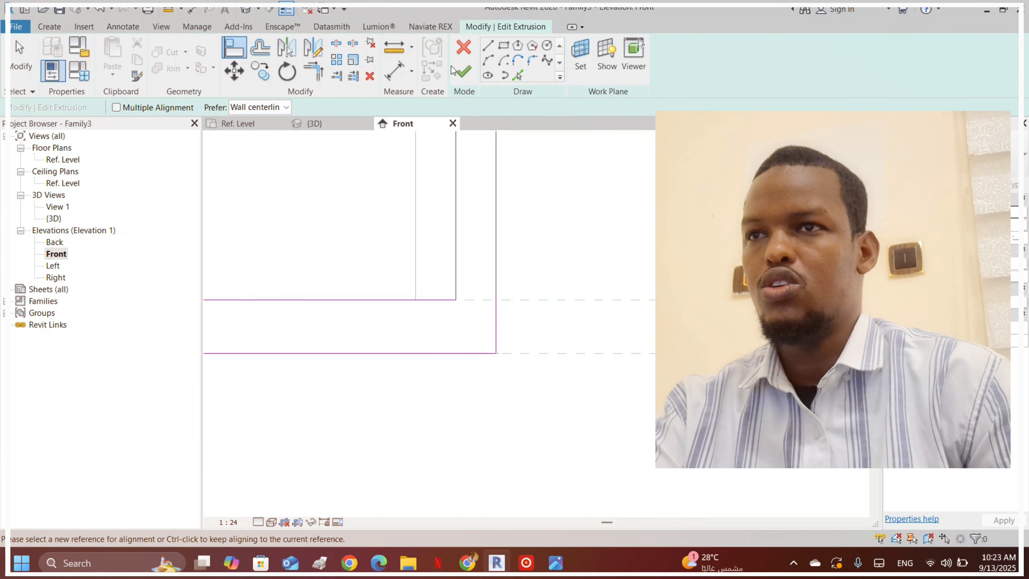
click(488, 61)
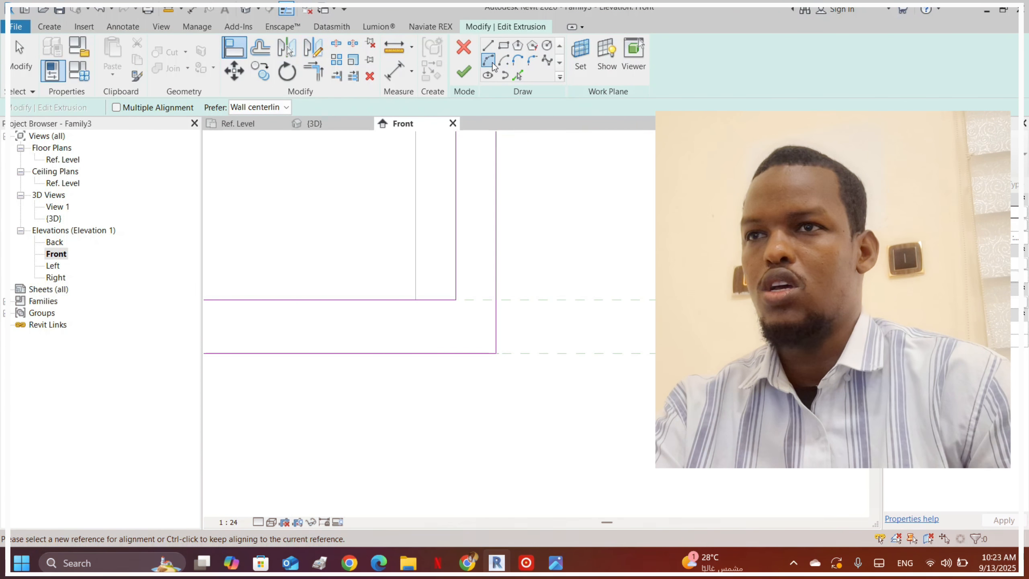
click(463, 353)
click(497, 320)
scroll(493, 337, up, 1)
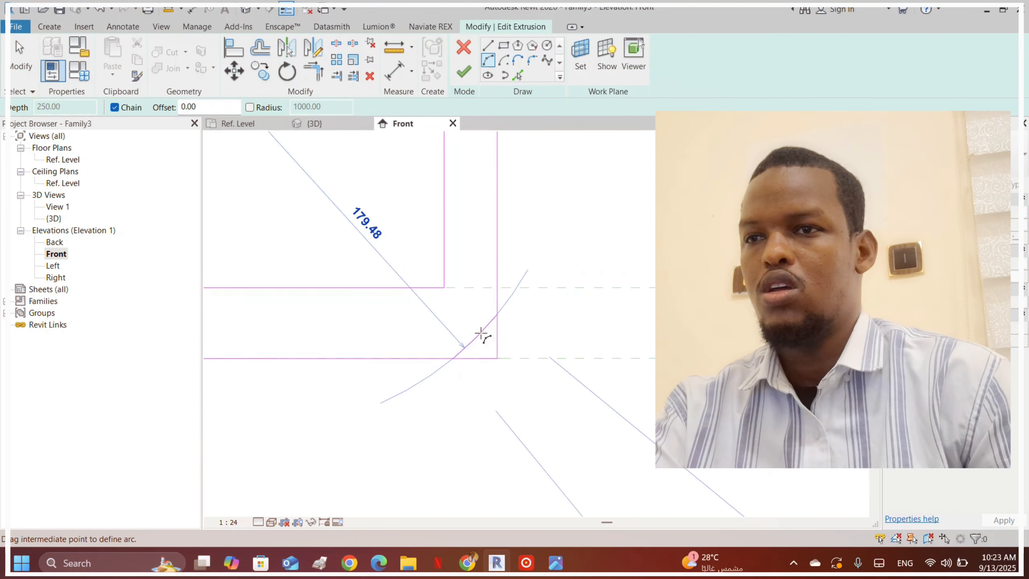
click(488, 339)
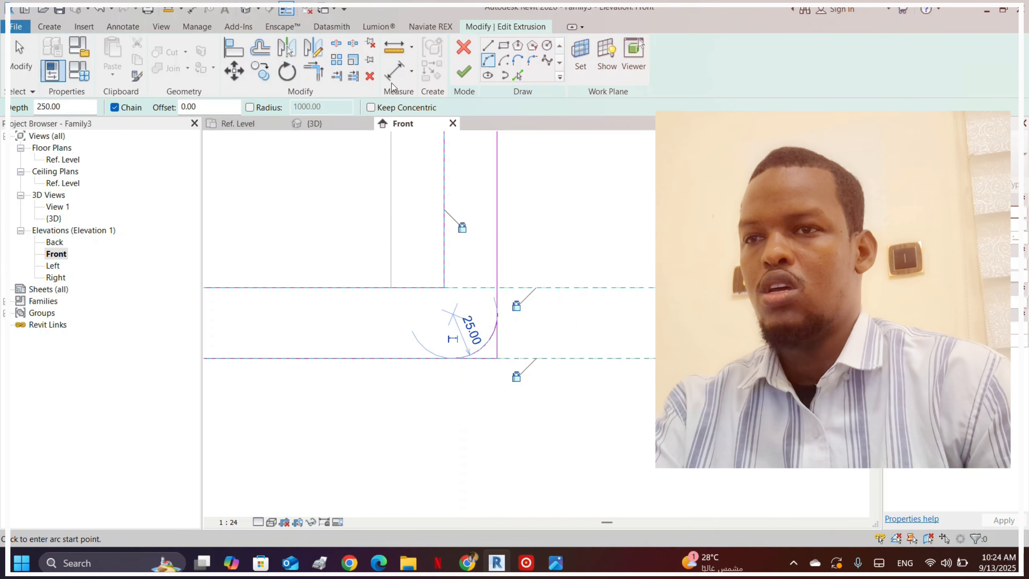
click(313, 72)
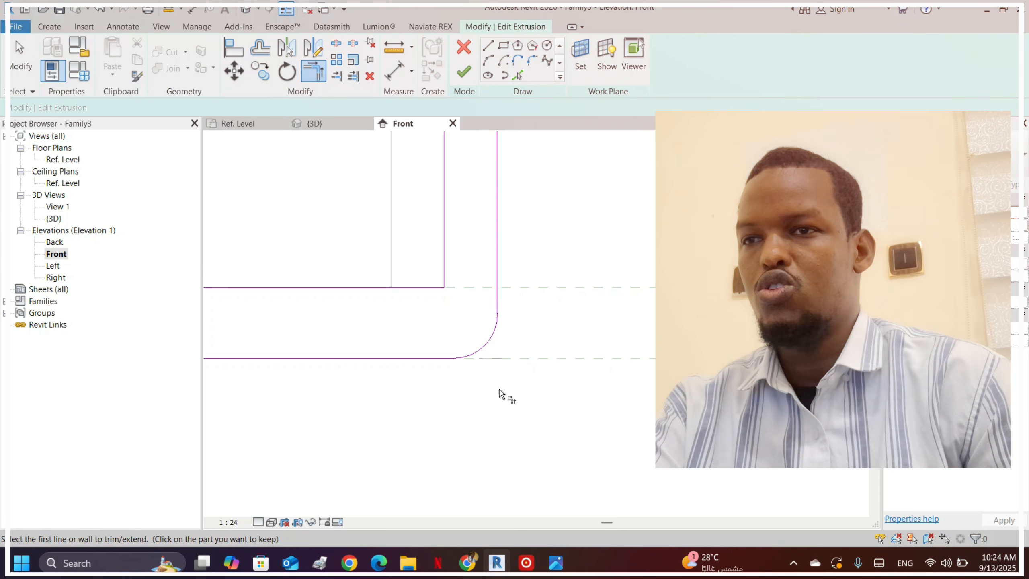
- Try to mirror the lower corner arc to the upper corner about the closed vertical side's midpoint, and delete the mirrored copy
scroll(500, 377, down, 10)
scroll(498, 198, up, 6)
scroll(482, 166, down, 4)
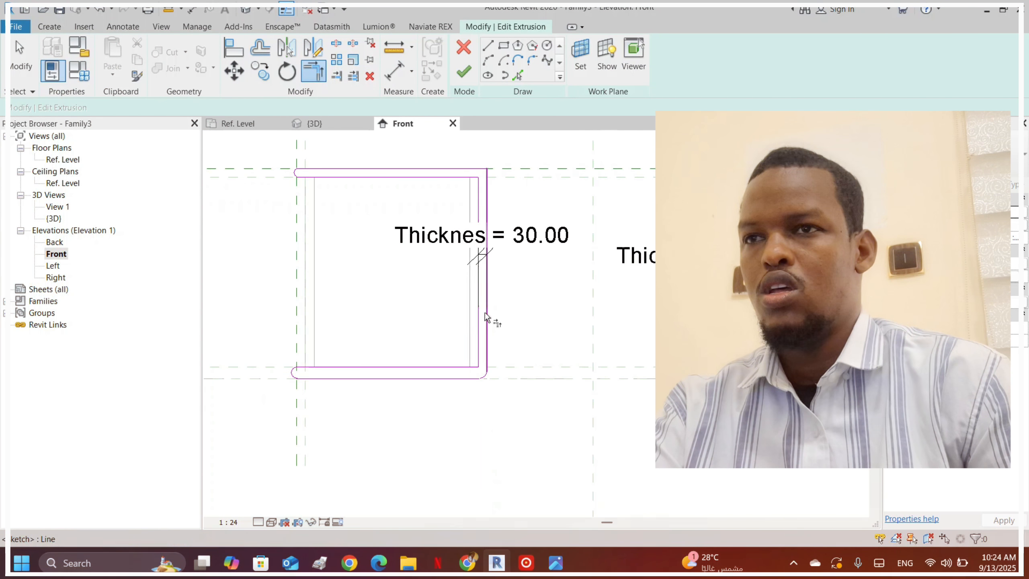
scroll(486, 372, up, 1)
key(Escape)
click(485, 374)
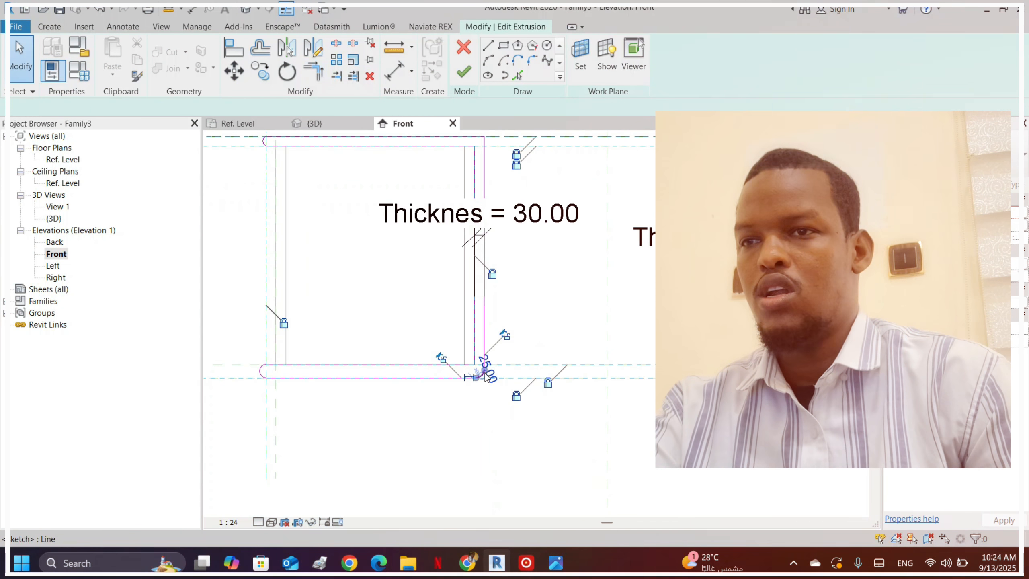
click(306, 52)
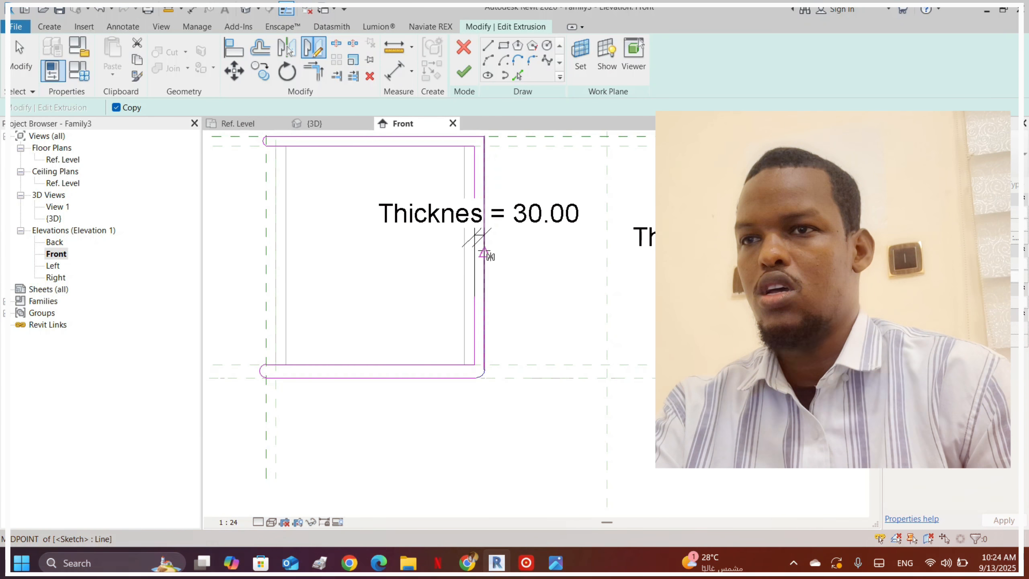
click(507, 252)
scroll(508, 251, down, 3)
scroll(475, 173, up, 6)
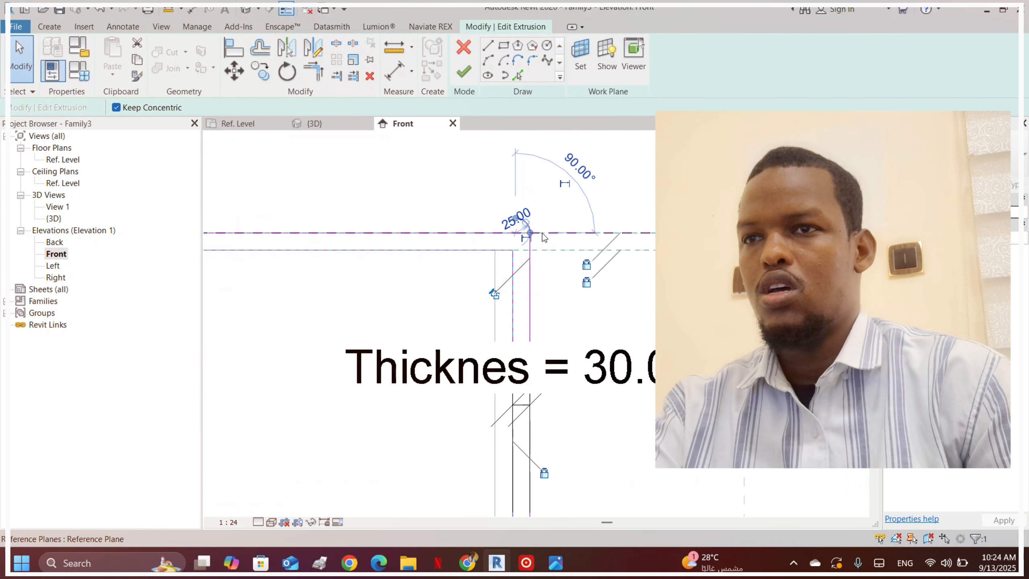
scroll(540, 232, up, 2)
scroll(523, 228, up, 2)
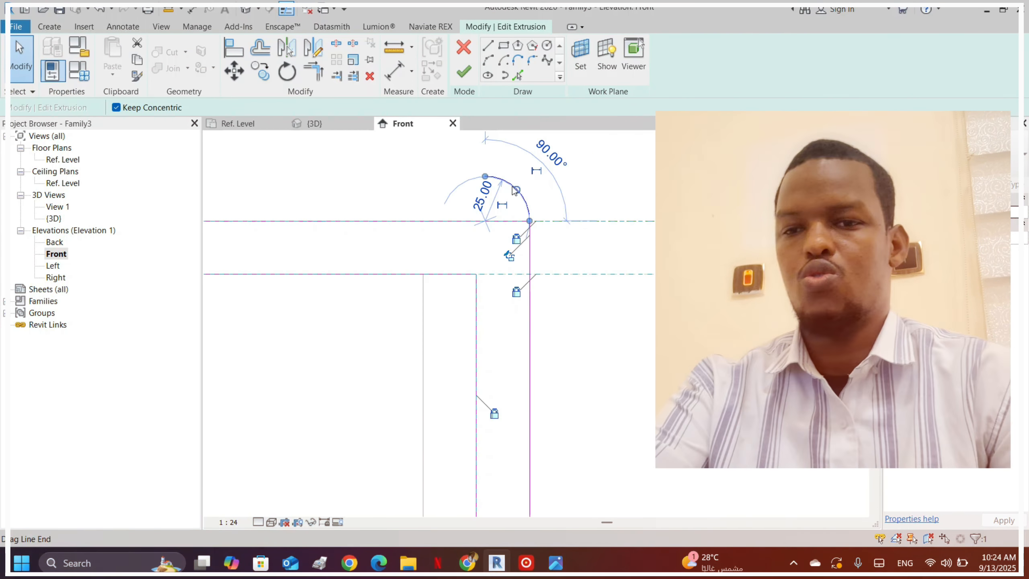
key(Delete)
- Round the outside of the left bay's upper corner, at the frame's closed side, with an arc and trim both edges to it
click(488, 61)
scroll(517, 221, up, 3)
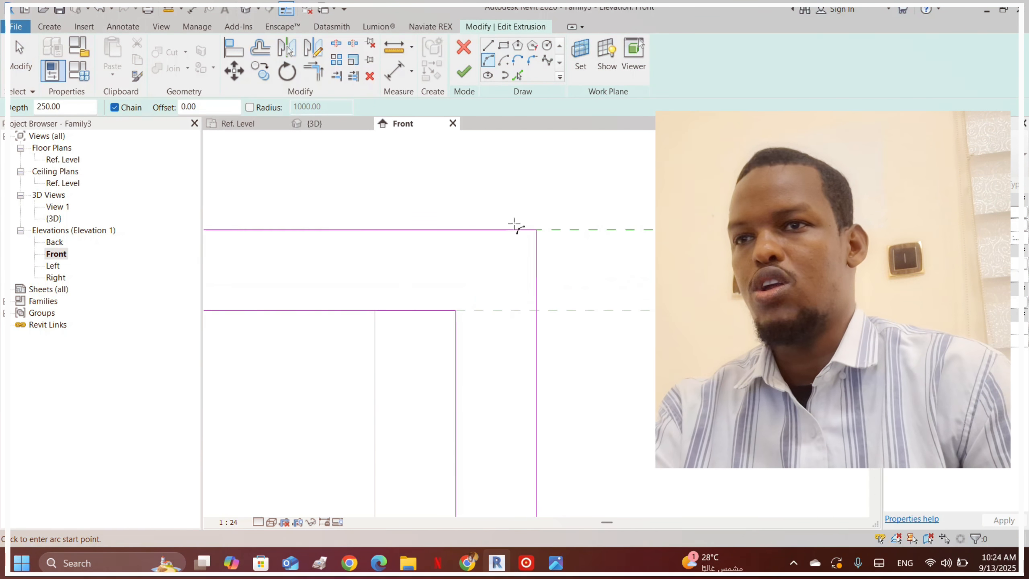
click(482, 230)
click(533, 284)
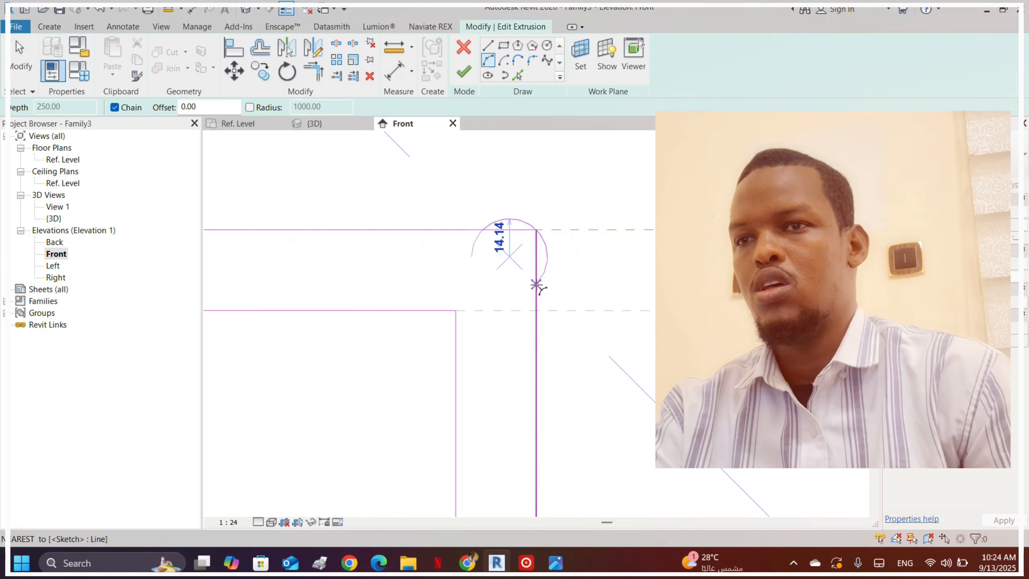
click(524, 249)
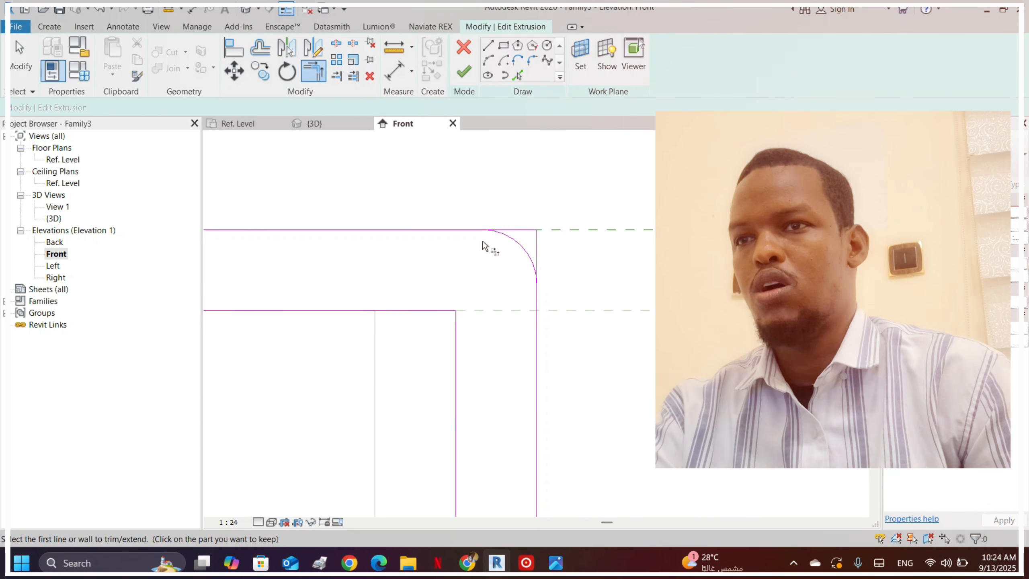
click(475, 230)
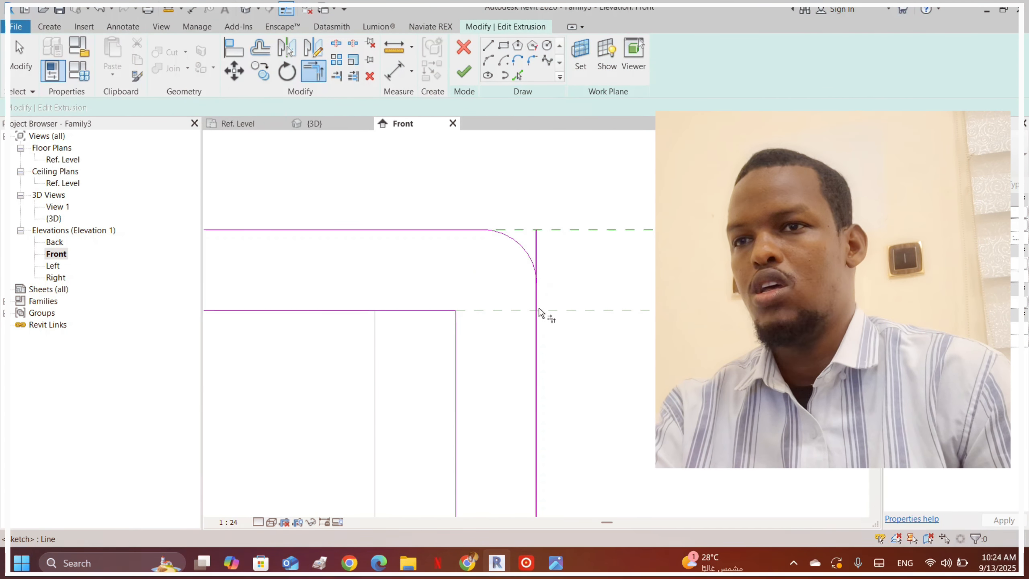
click(541, 322)
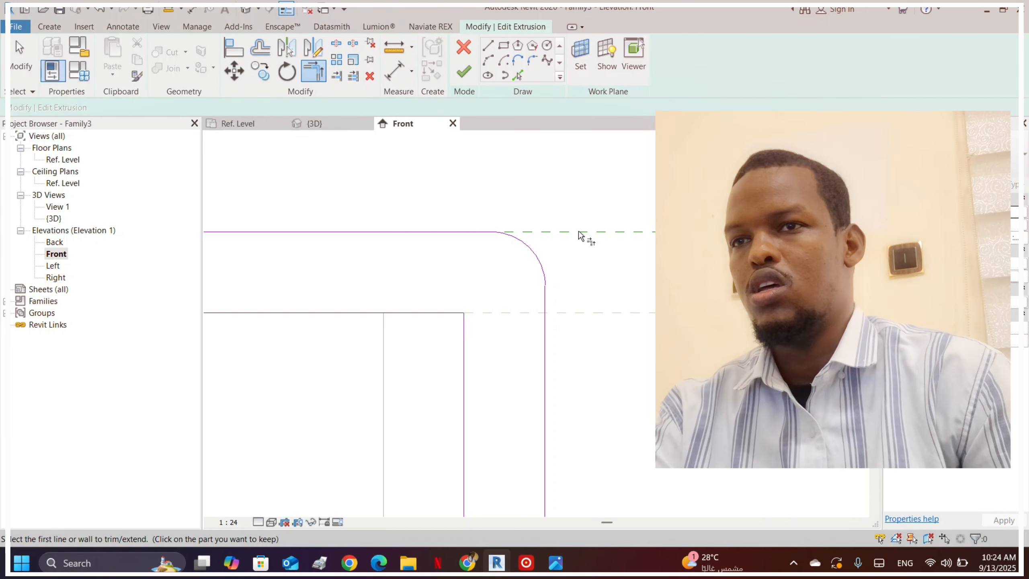
scroll(470, 214, down, 8)
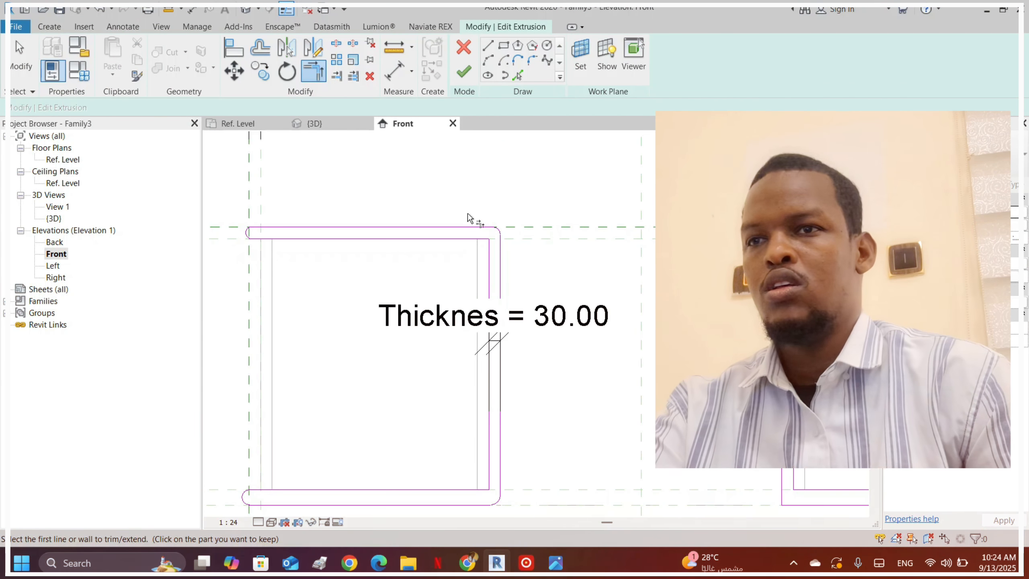
- Finish the extrusion sketch and check the left bay's rounded corners and panel ends
key(Escape)
scroll(465, 193, down, 5)
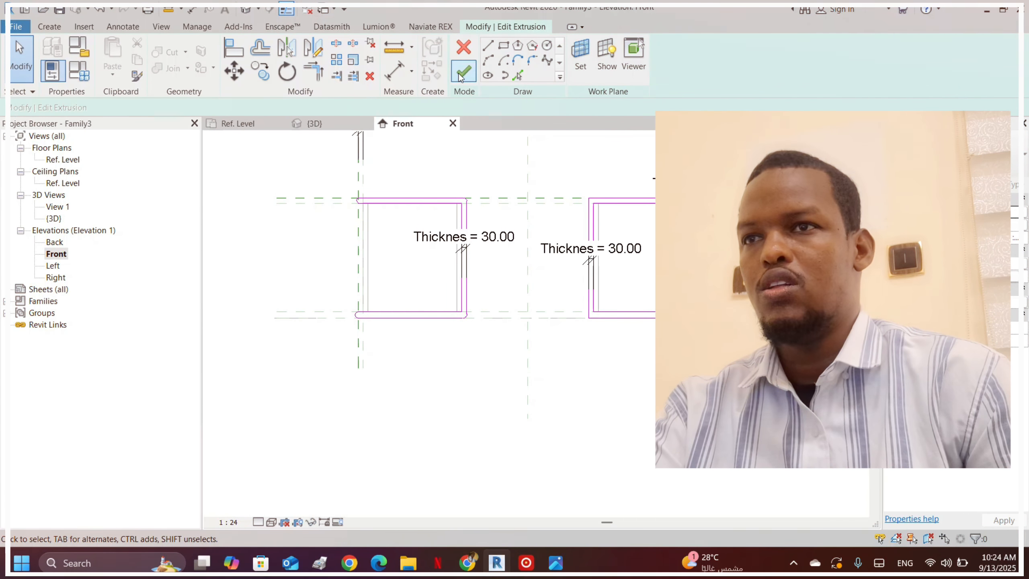
click(462, 73)
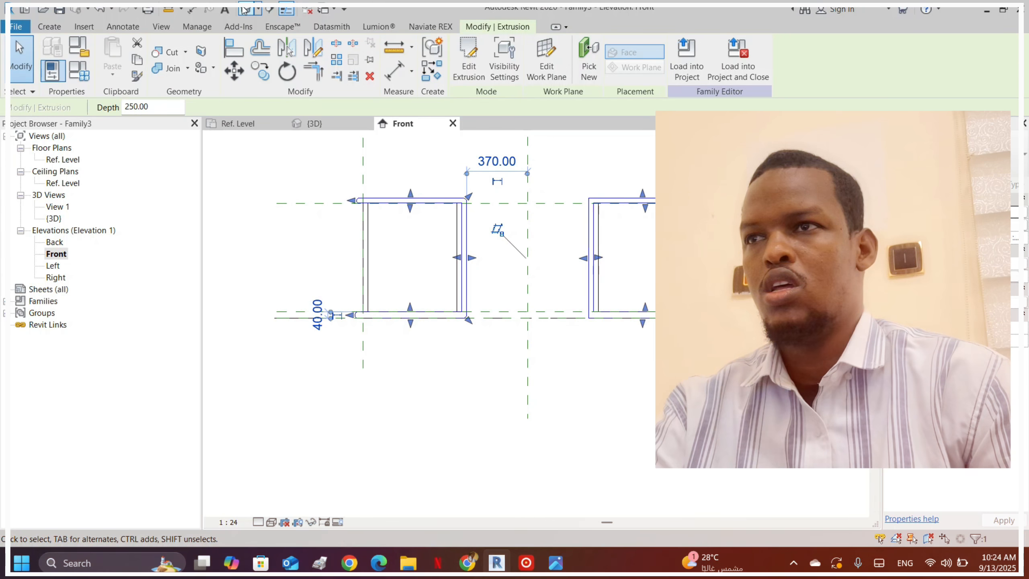
scroll(521, 212, up, 5)
scroll(499, 195, down, 5)
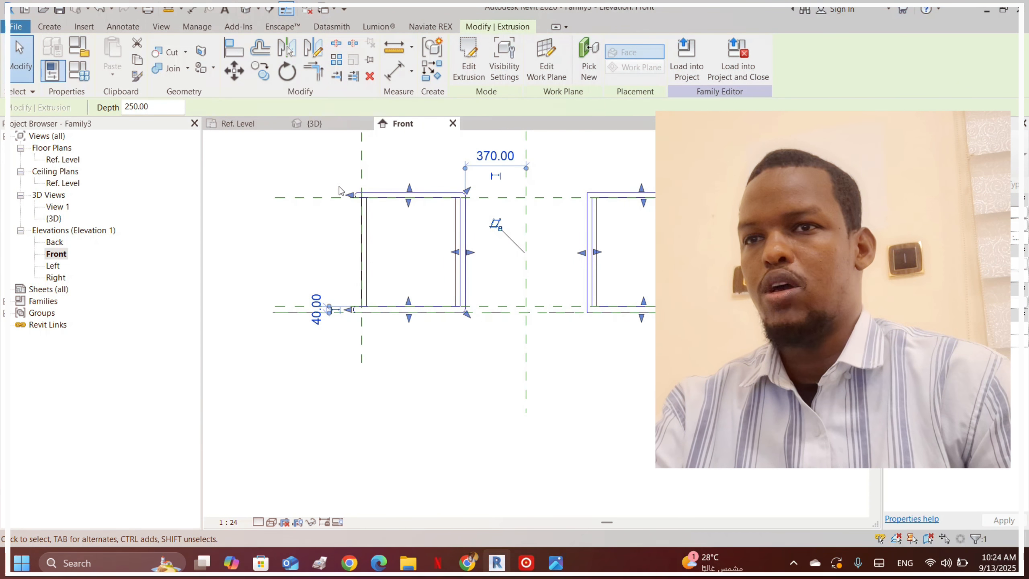
scroll(457, 188, up, 3)
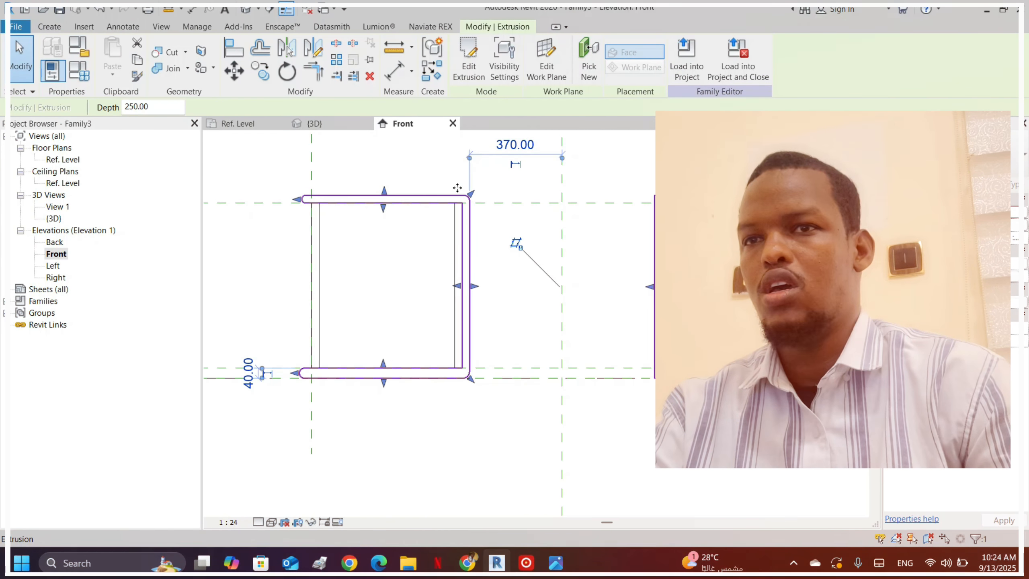
scroll(457, 188, down, 2)
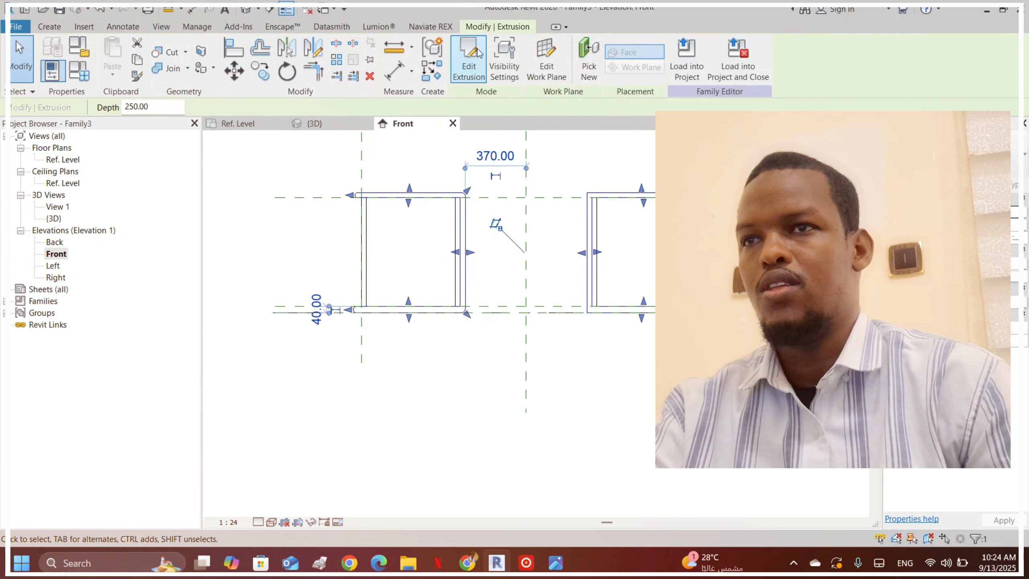
- Reopen the extrusion sketch and delete the right bay's profile
click(469, 61)
drag(505, 172, 656, 350)
key(Delete)
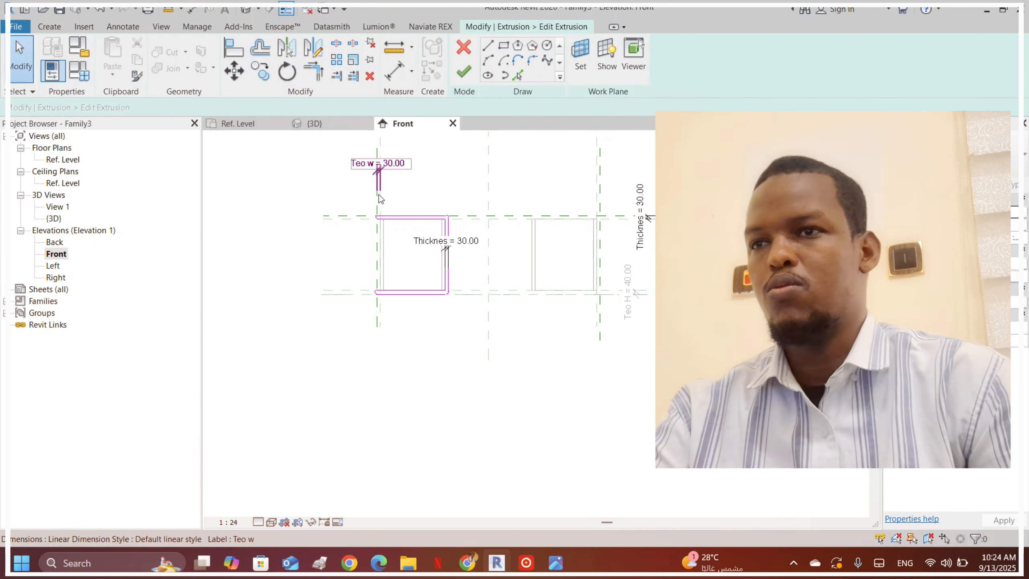
- Mirror a copy of the left bay's rounded profile to the right bay about the vertical centre reference plane
drag(352, 193, 420, 285)
drag(487, 345, 488, 346)
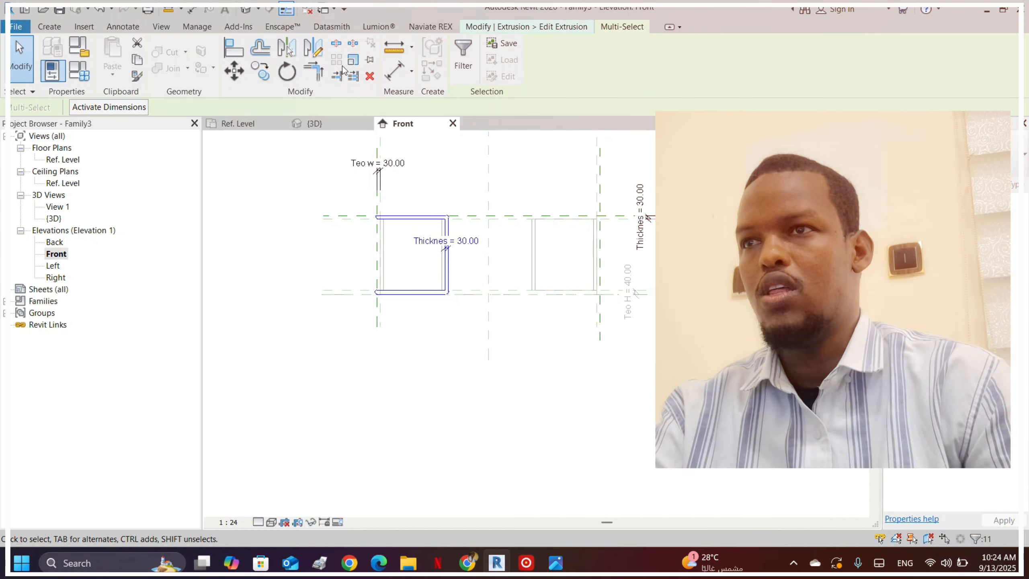
click(313, 47)
scroll(486, 218, up, 3)
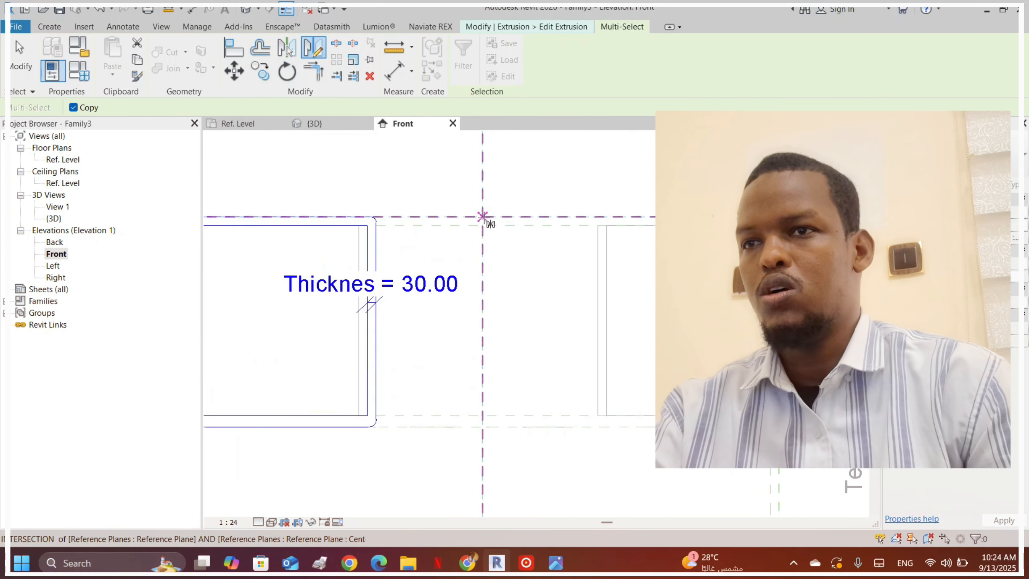
click(481, 219)
click(480, 186)
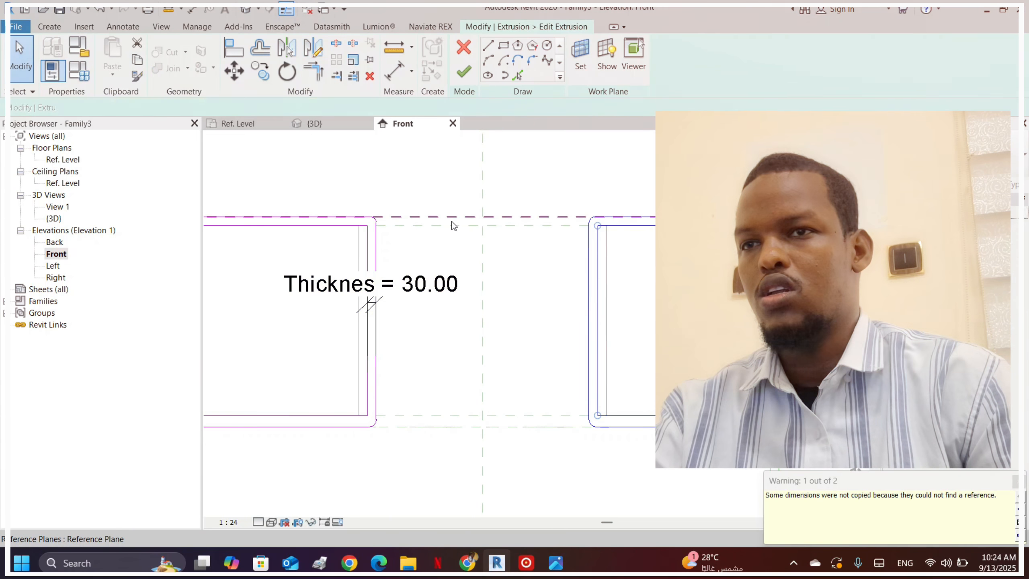
scroll(450, 222, down, 3)
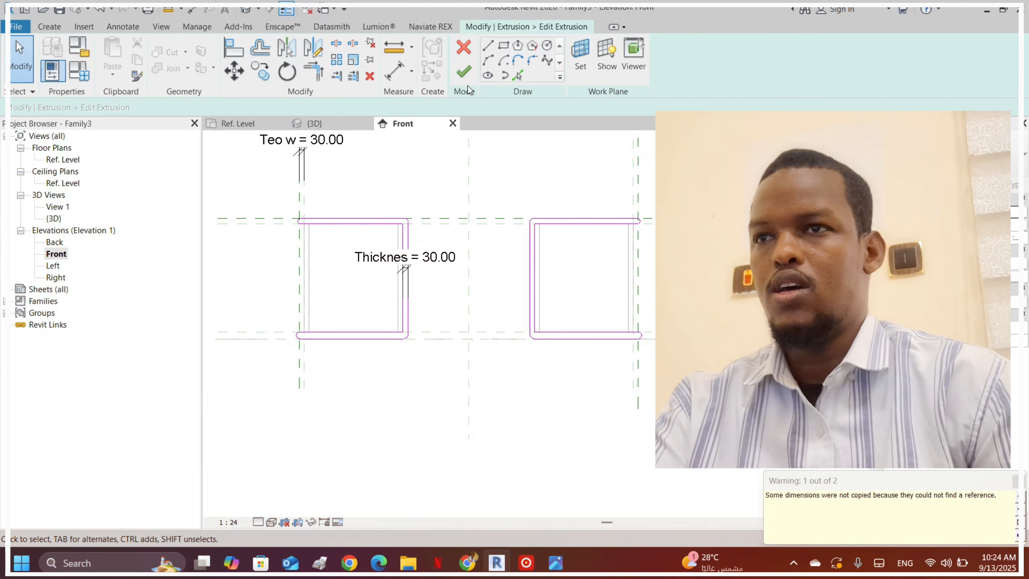
- Try to align the mirrored right bay profile to the upper horizontal reference plane
click(226, 50)
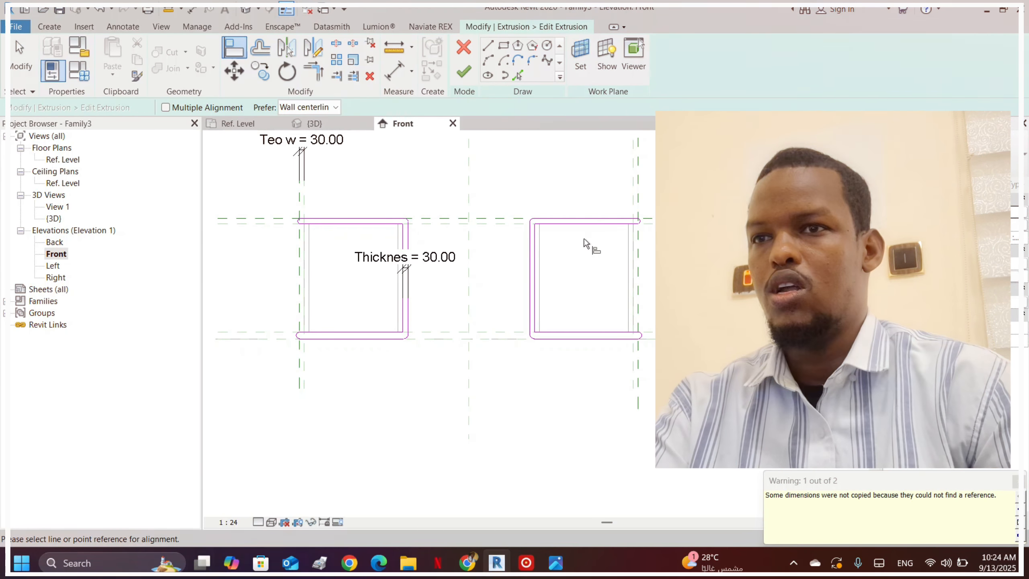
scroll(524, 241, up, 4)
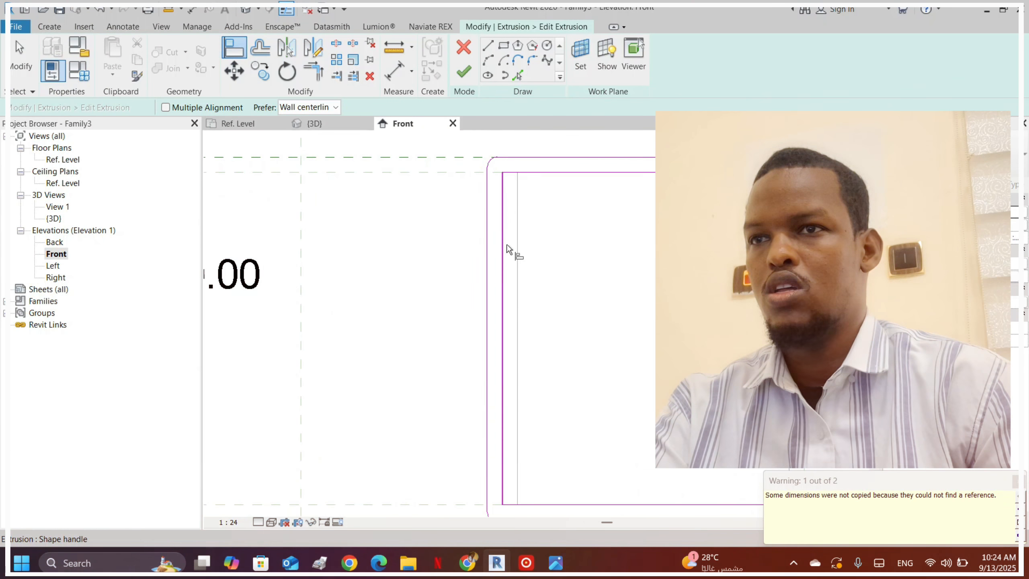
scroll(510, 250, down, 3)
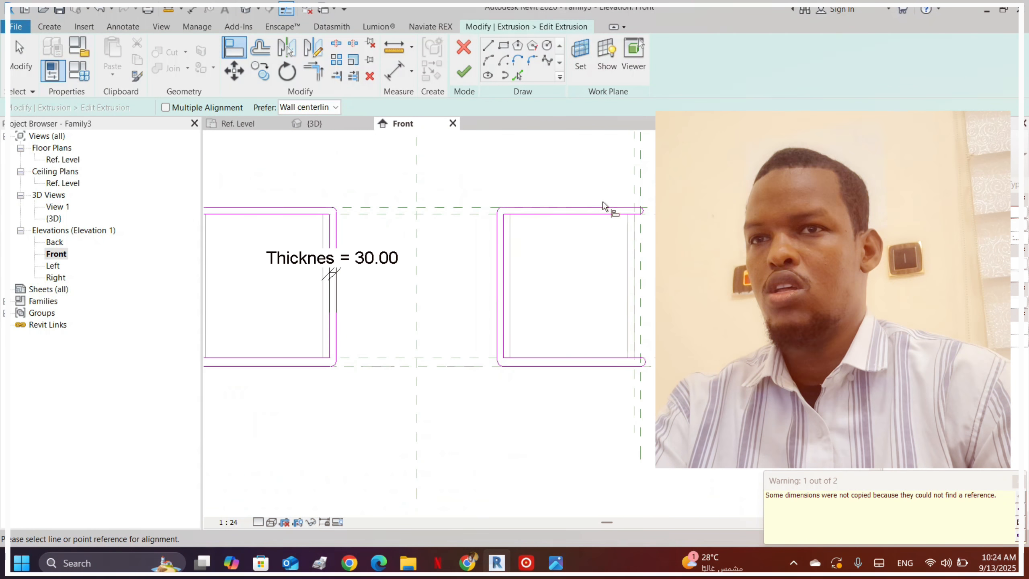
click(526, 208)
scroll(540, 223, up, 3)
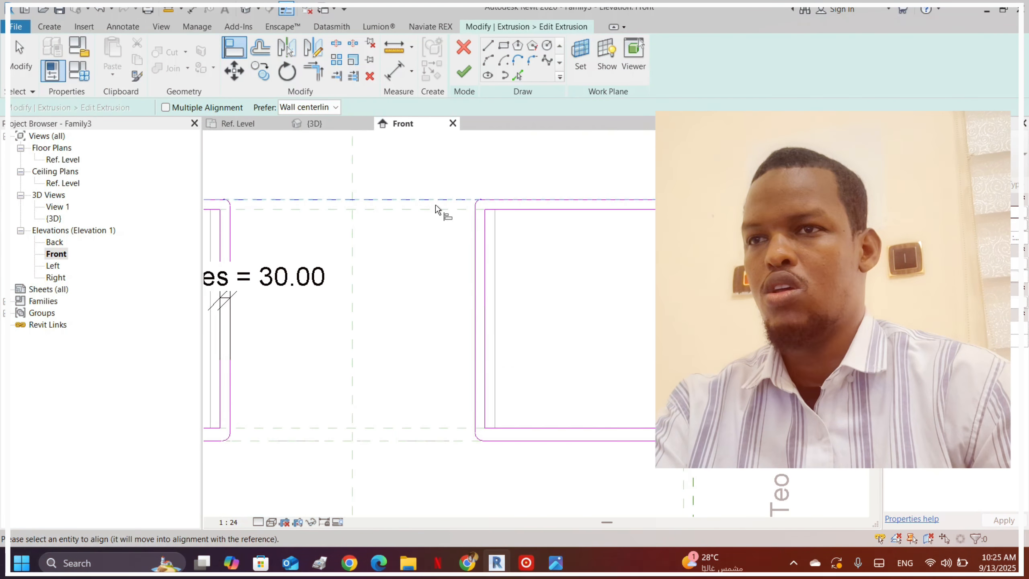
scroll(507, 202, down, 2)
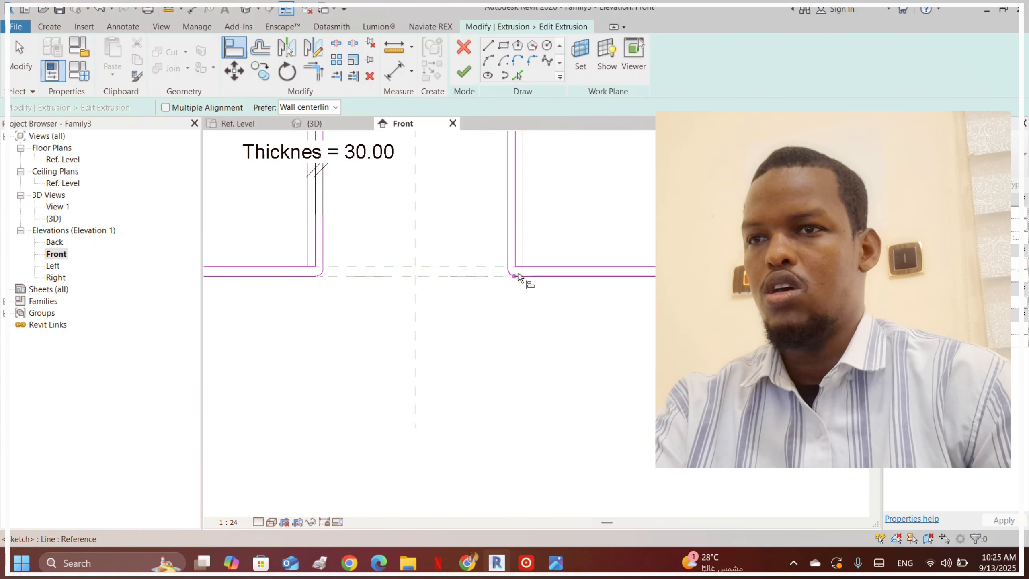
- Undo the mirrored copy and the deletion to restore the right bay's original profile and dimensions
key(ctrl+z)
middle_drag(518, 276, 568, 369)
scroll(568, 369, down, 3)
scroll(576, 336, up, 3)
key(ctrl+z)
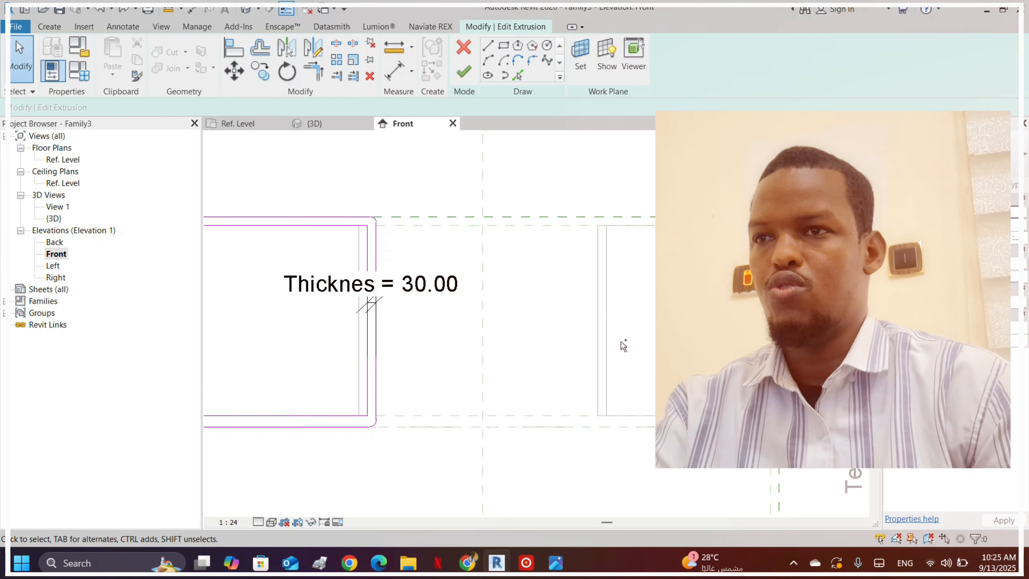
scroll(624, 291, down, 3)
key(ctrl+z)
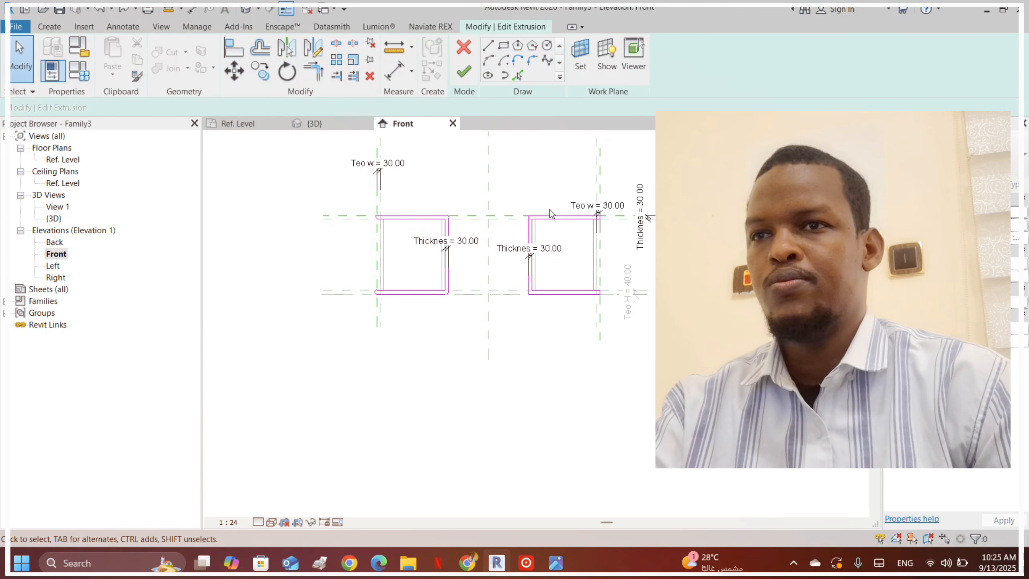
scroll(564, 267, up, 2)
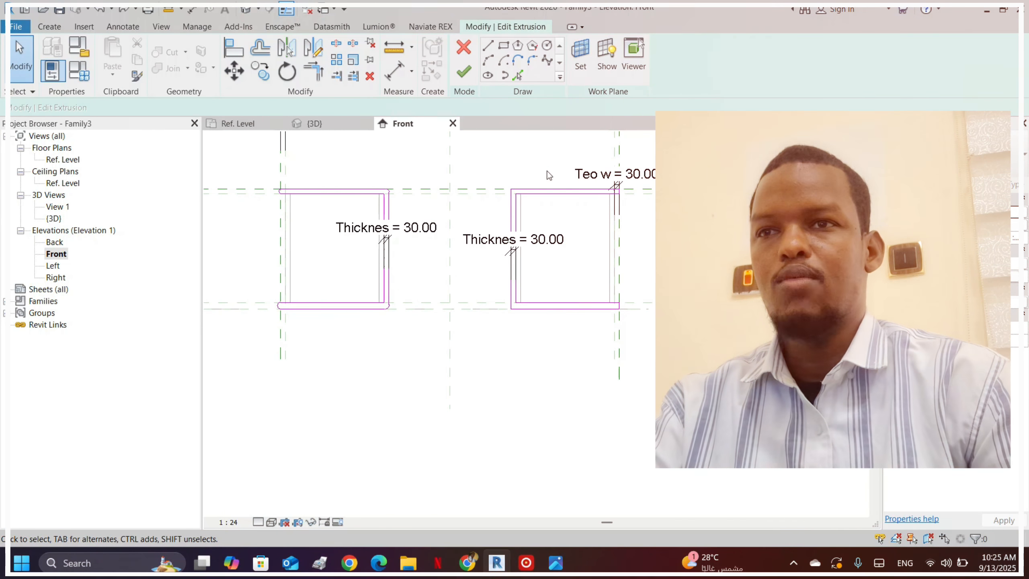
scroll(567, 201, down, 2)
scroll(567, 201, up, 5)
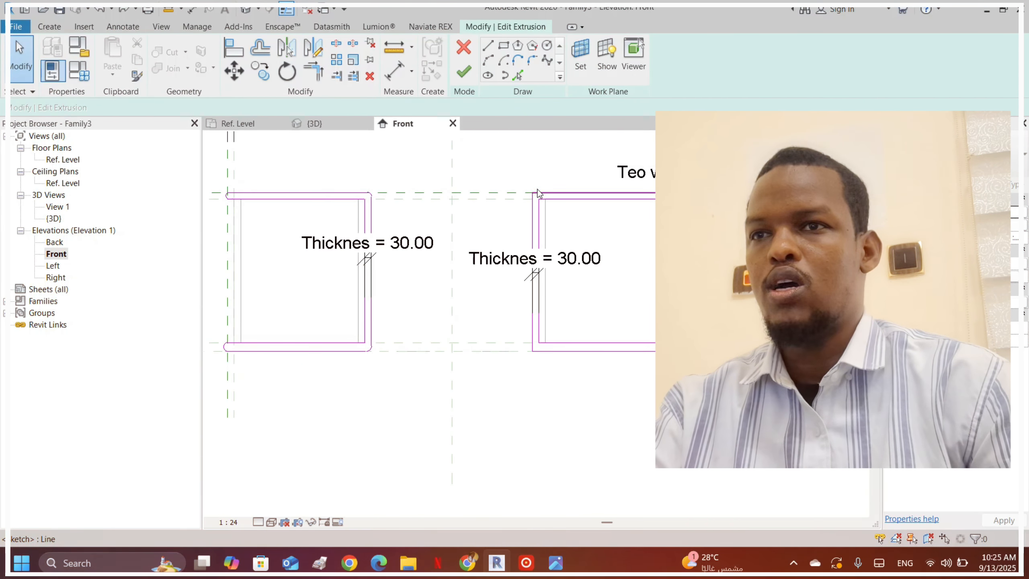
scroll(564, 216, up, 1)
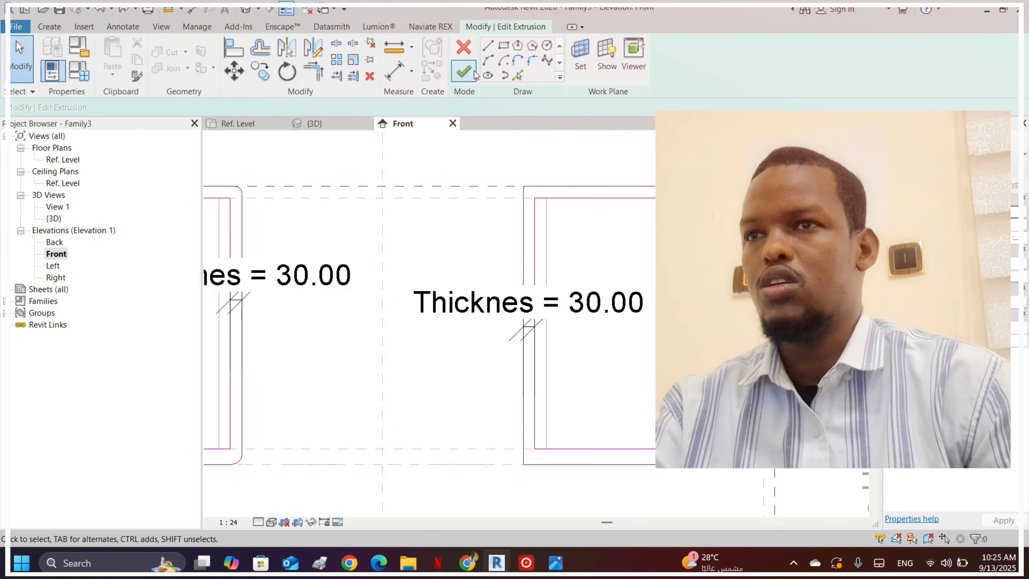
- Mirror a copy of the left bay's upper and lower end arcs to the right bay about the vertical centre reference plane
scroll(624, 189, down, 4)
scroll(324, 198, up, 1)
middle_drag(406, 195, 567, 223)
scroll(407, 220, up, 3)
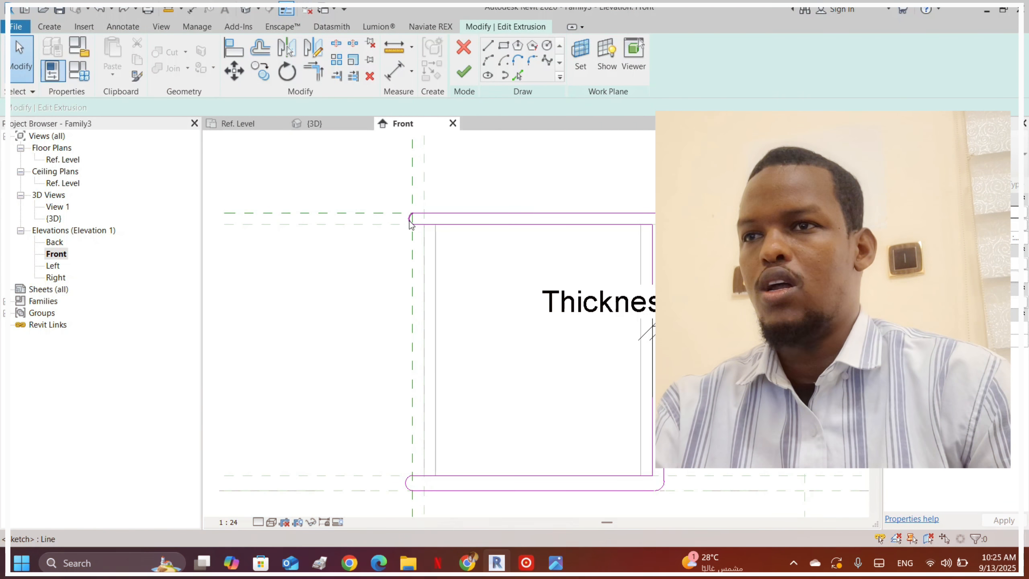
scroll(410, 222, up, 3)
click(410, 221)
scroll(411, 222, down, 3)
middle_drag(431, 479, 452, 329)
scroll(452, 329, up, 2)
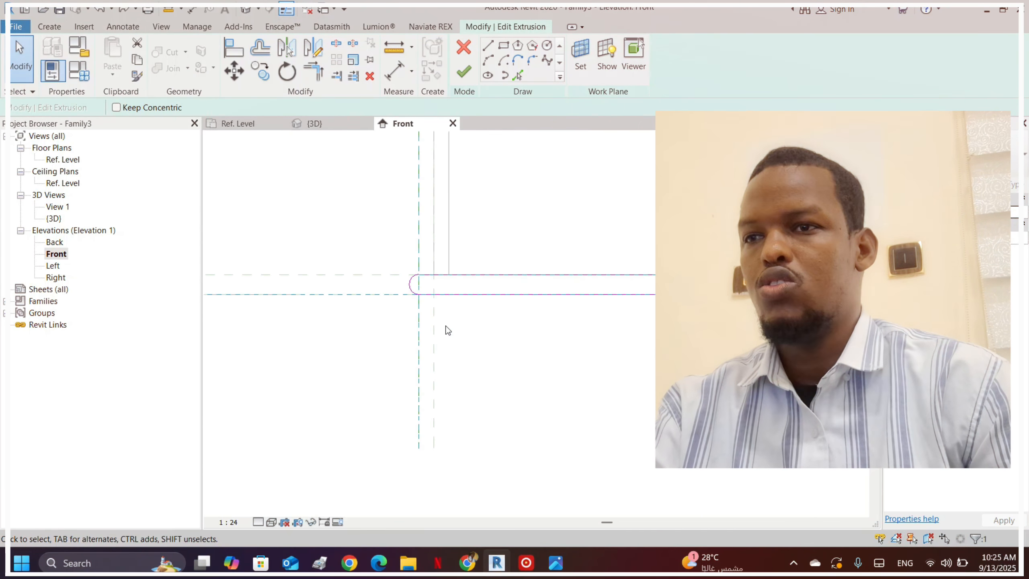
scroll(452, 324, down, 3)
middle_drag(450, 134, 439, 152)
scroll(409, 331, up, 3)
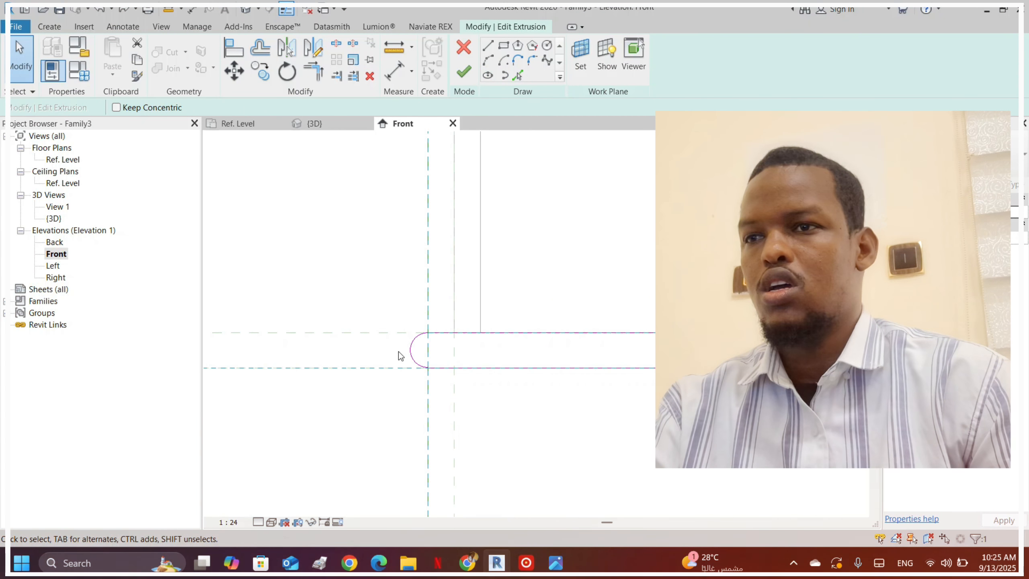
ctrl+click(409, 350)
scroll(410, 350, down, 1)
middle_drag(632, 356, 344, 373)
scroll(345, 368, up, 2)
scroll(344, 369, down, 3)
scroll(346, 378, down, 2)
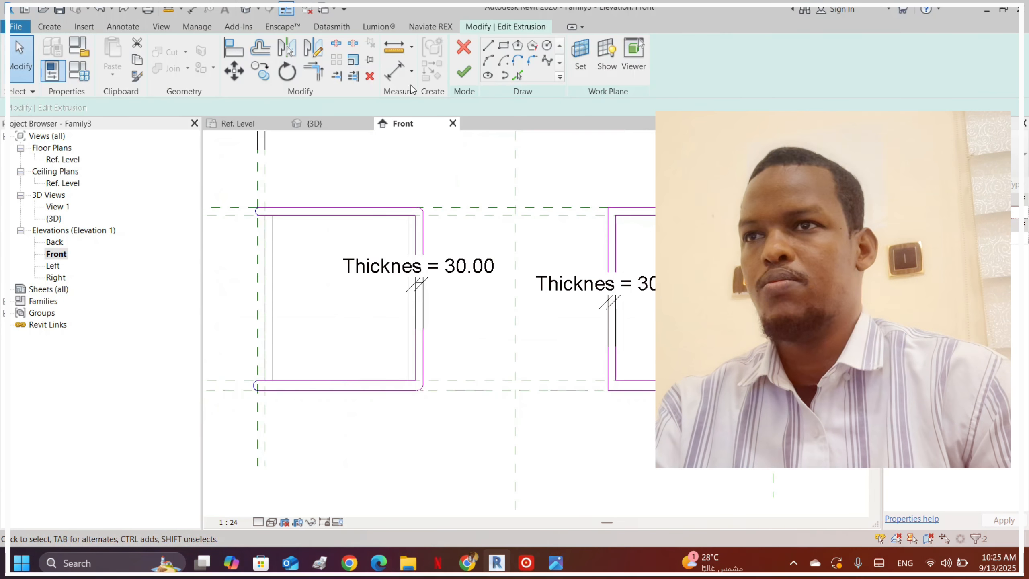
click(316, 56)
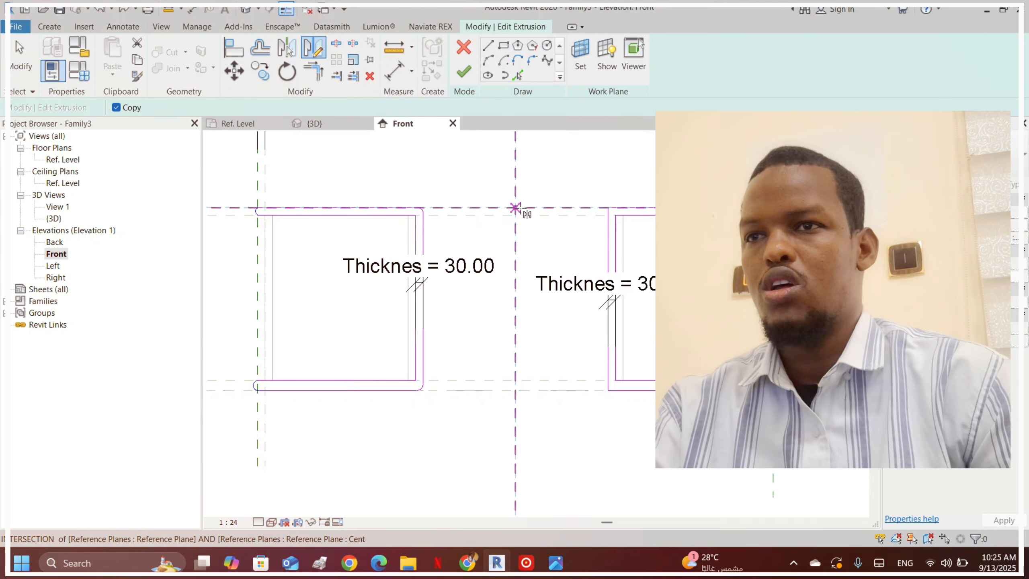
scroll(516, 210, up, 2)
click(517, 221)
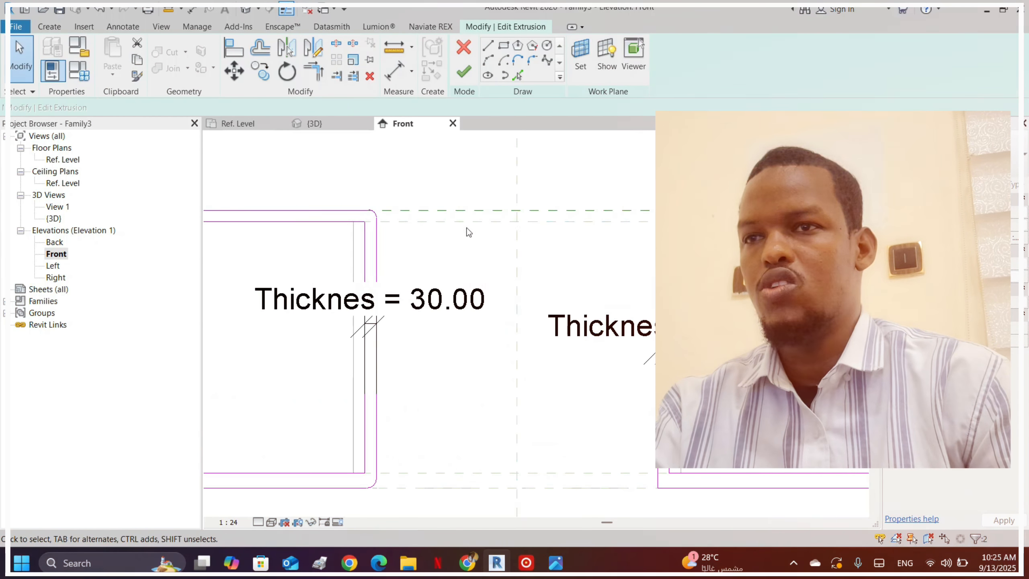
- Move the right bay's Teo w dimension upward, clear of the upper panel's end
scroll(466, 230, down, 2)
scroll(639, 233, up, 4)
click(653, 290)
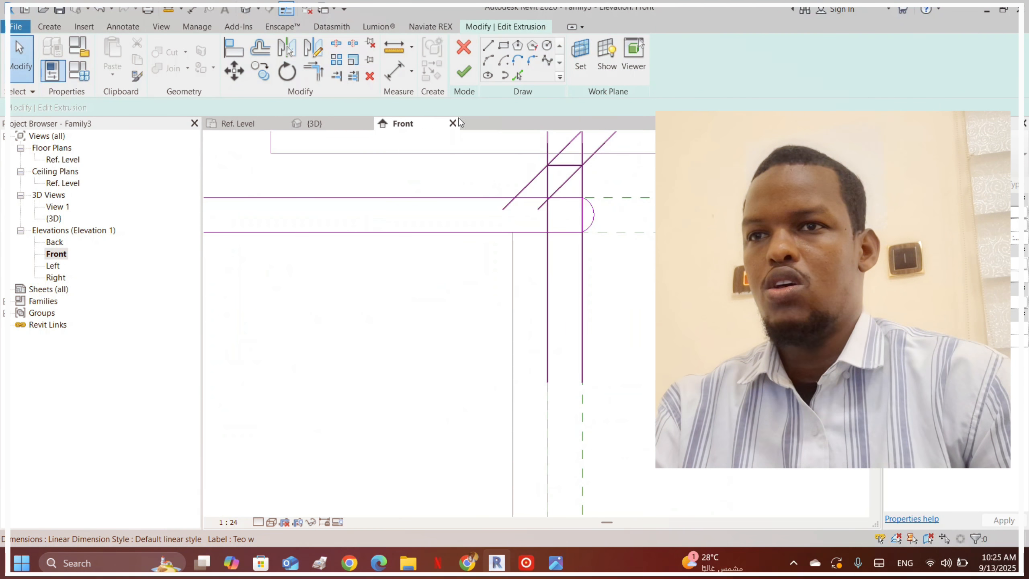
scroll(602, 259, up, 3)
scroll(573, 383, down, 5)
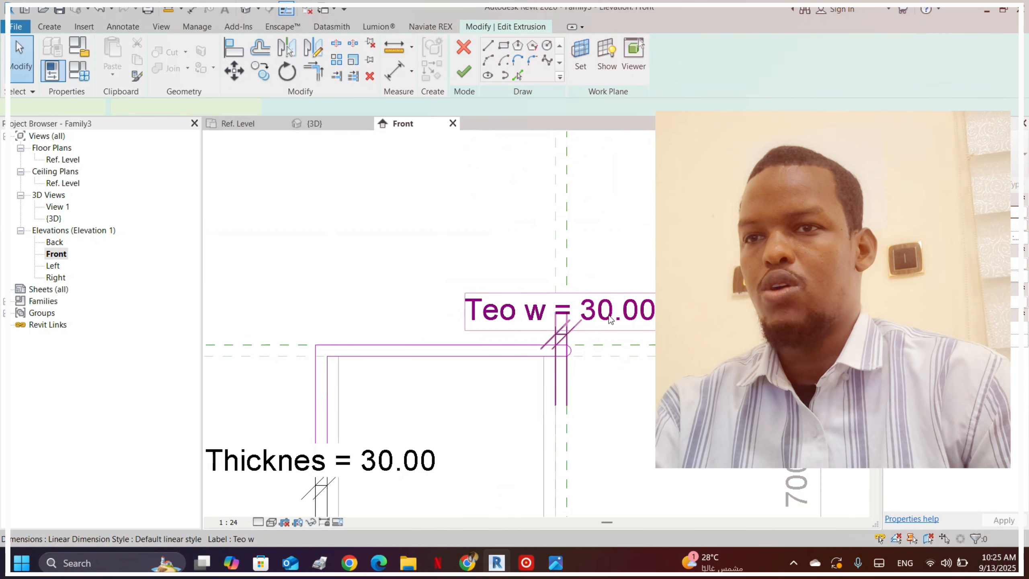
drag(612, 323, 600, 183)
- Delete the straight closing line behind the arc at the right bay's upper panel end
scroll(577, 363, up, 4)
click(547, 330)
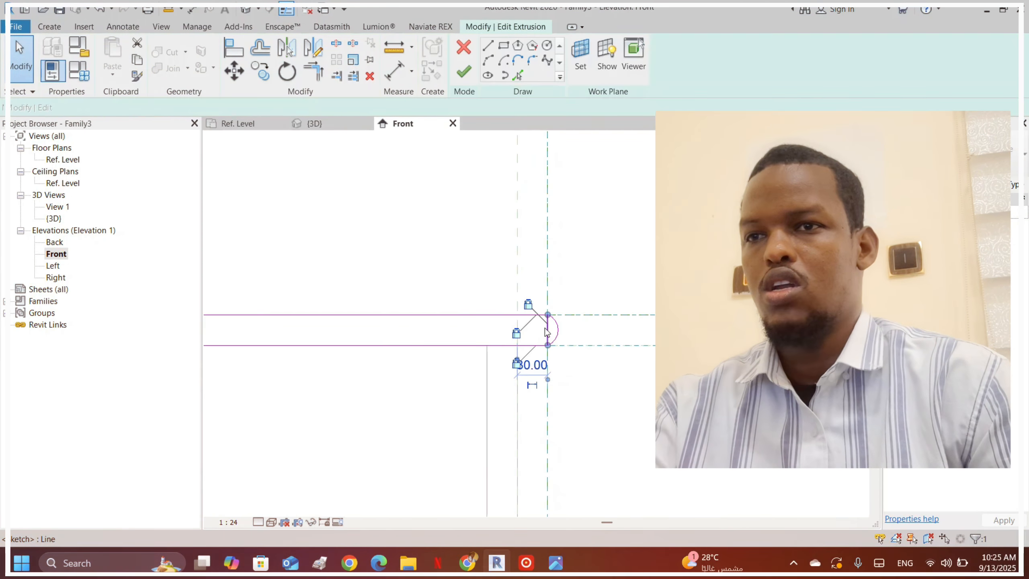
key(Delete)
scroll(590, 223, down, 5)
scroll(626, 206, down, 1)
scroll(608, 329, up, 5)
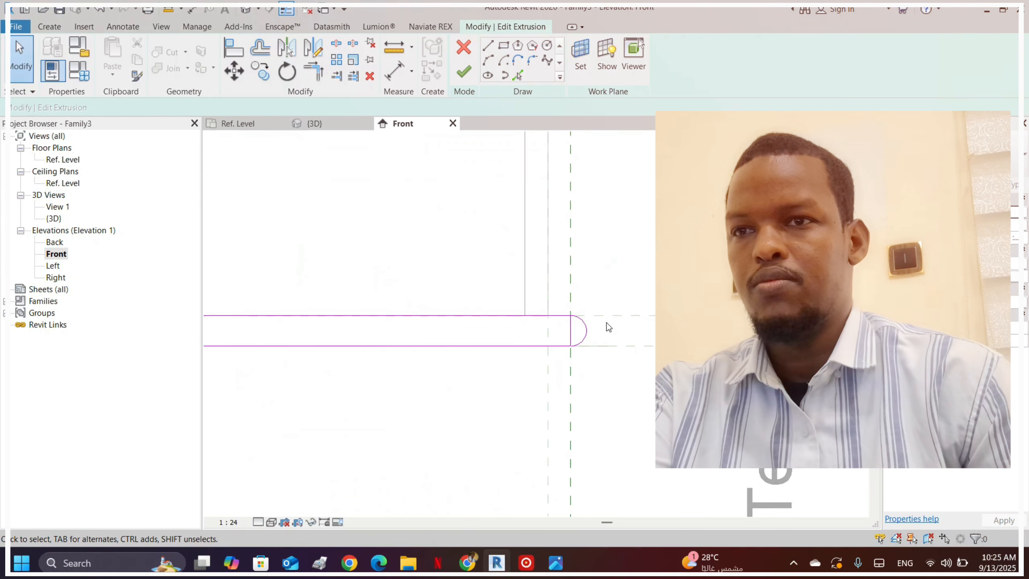
- Align the end arc's endpoints on the right bay's upper panel to the vertical end reference plane and lock them
click(244, 55)
scroll(535, 320, up, 3)
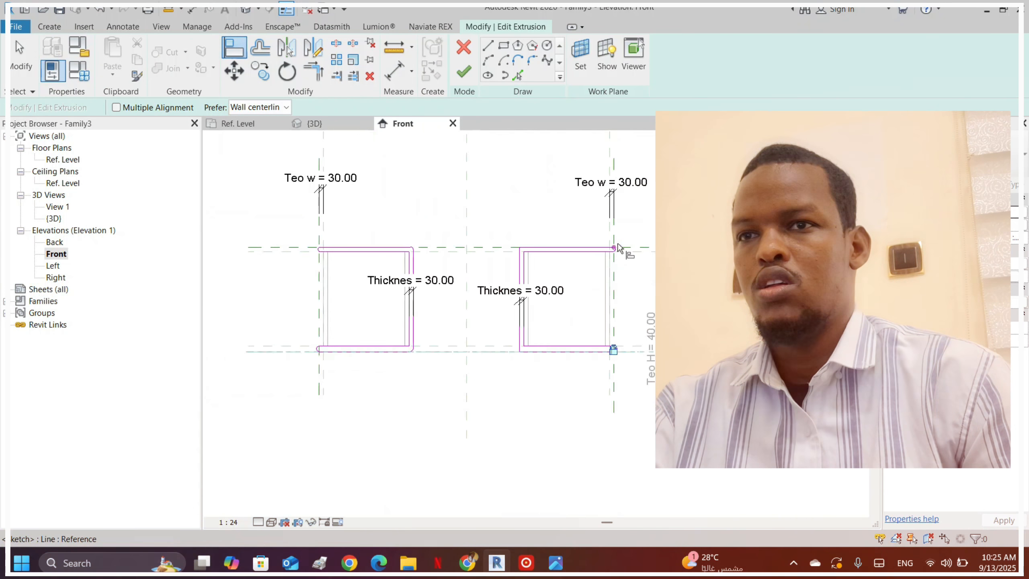
scroll(615, 254, up, 5)
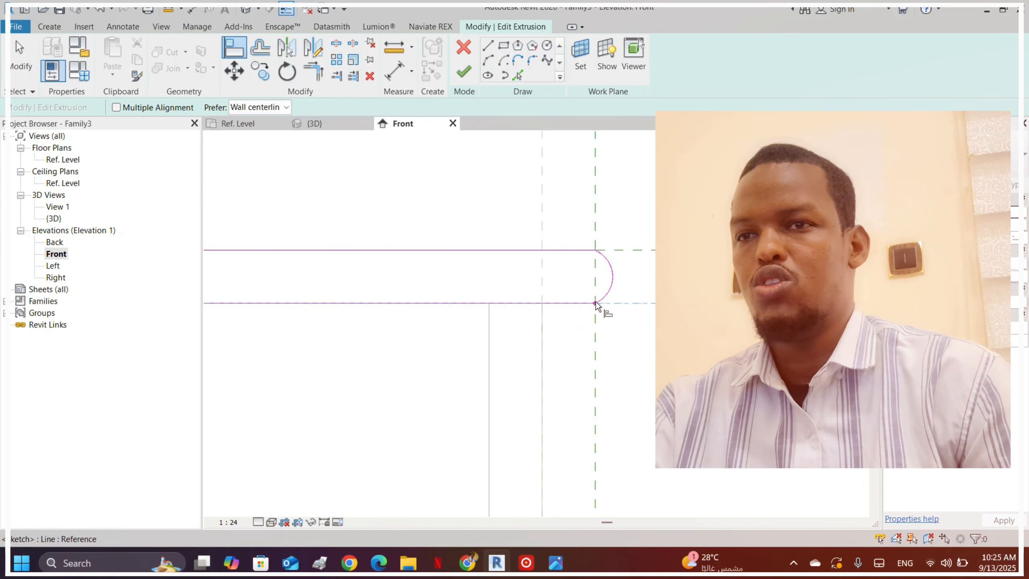
click(595, 323)
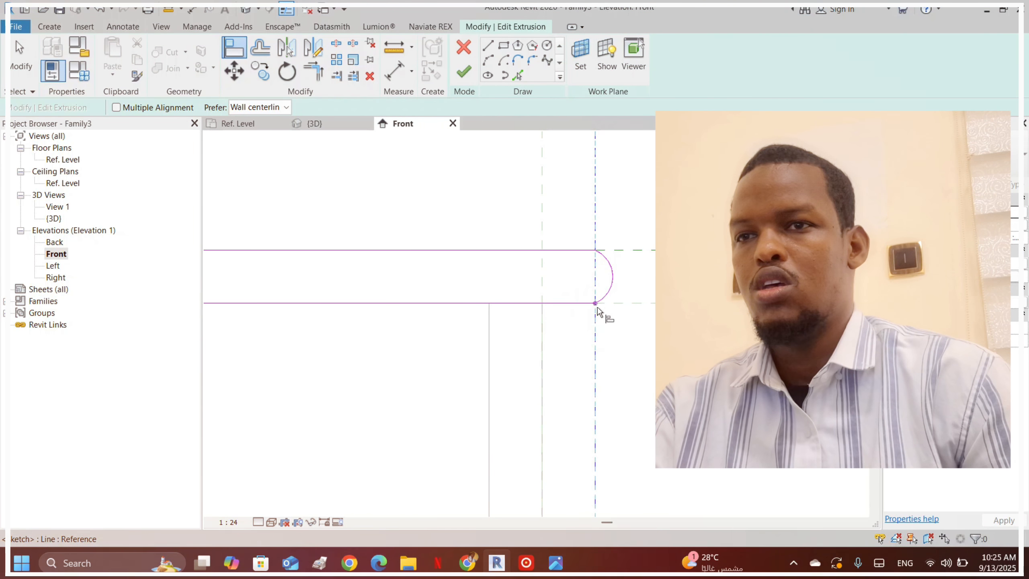
click(596, 305)
scroll(586, 237, up, 3)
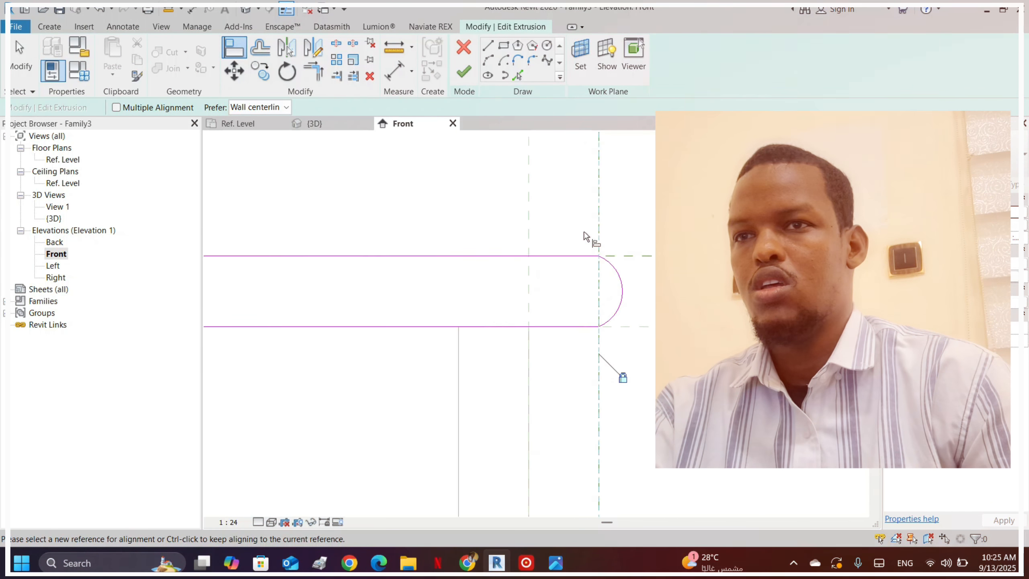
click(601, 221)
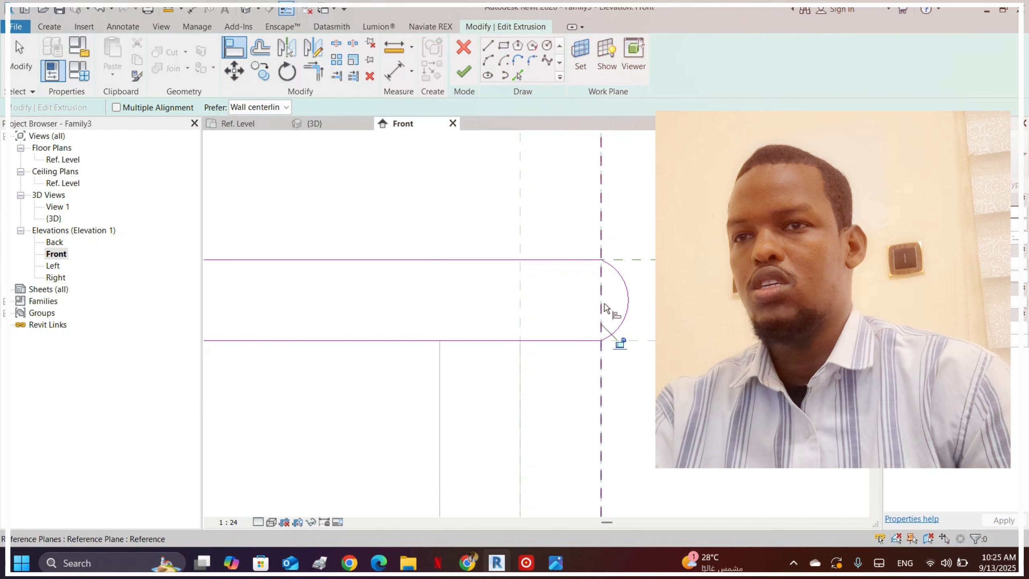
click(616, 334)
- Align the right bay's upper and lower panel edges to the horizontal reference planes and lock the alignments
click(606, 261)
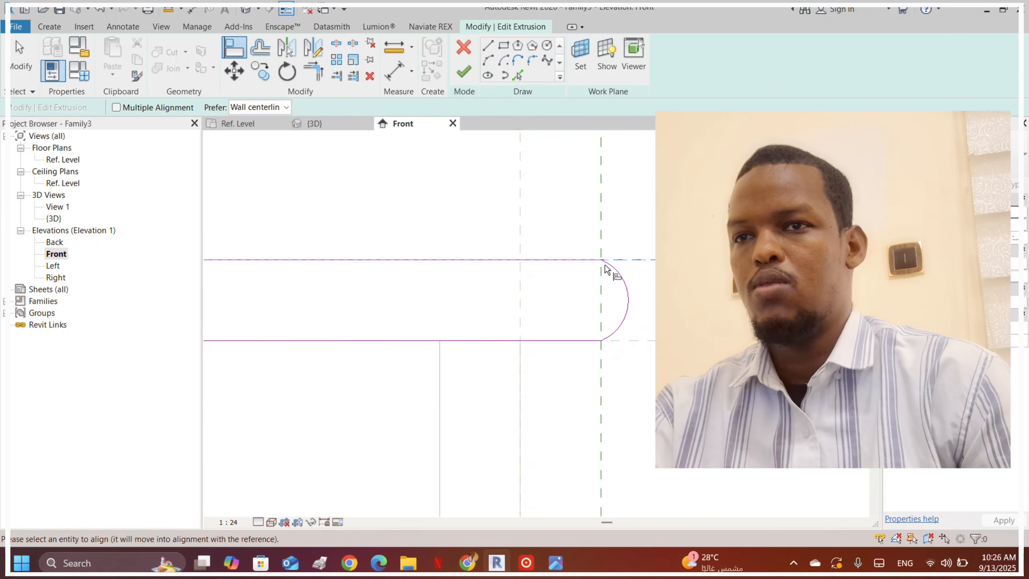
scroll(651, 209, down, 6)
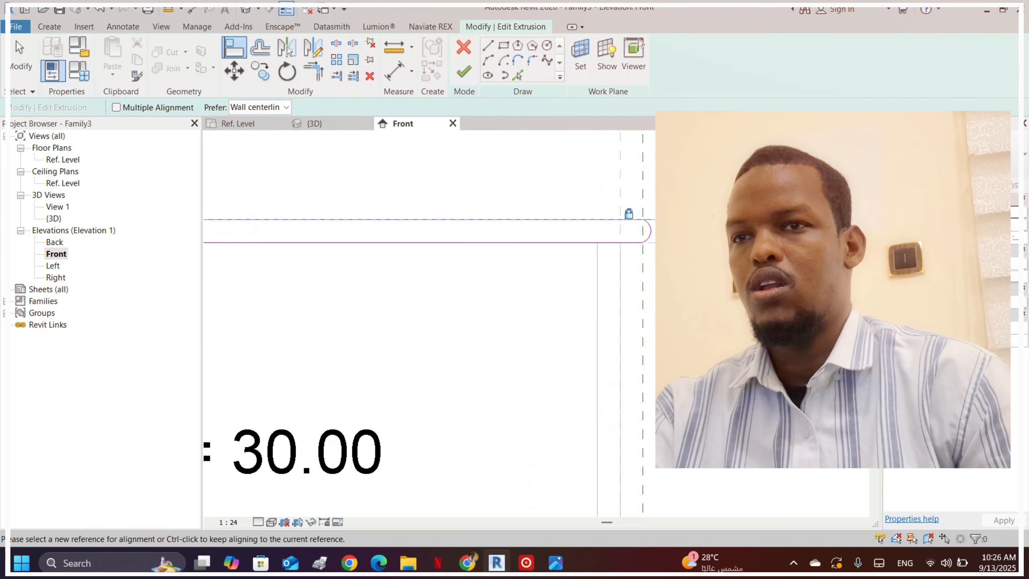
scroll(649, 367, up, 5)
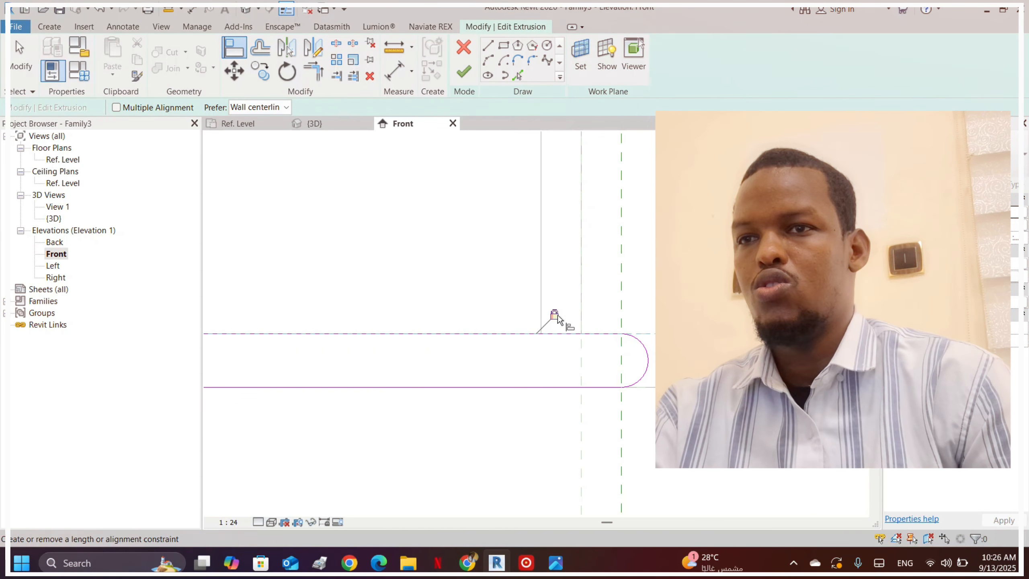
click(652, 388)
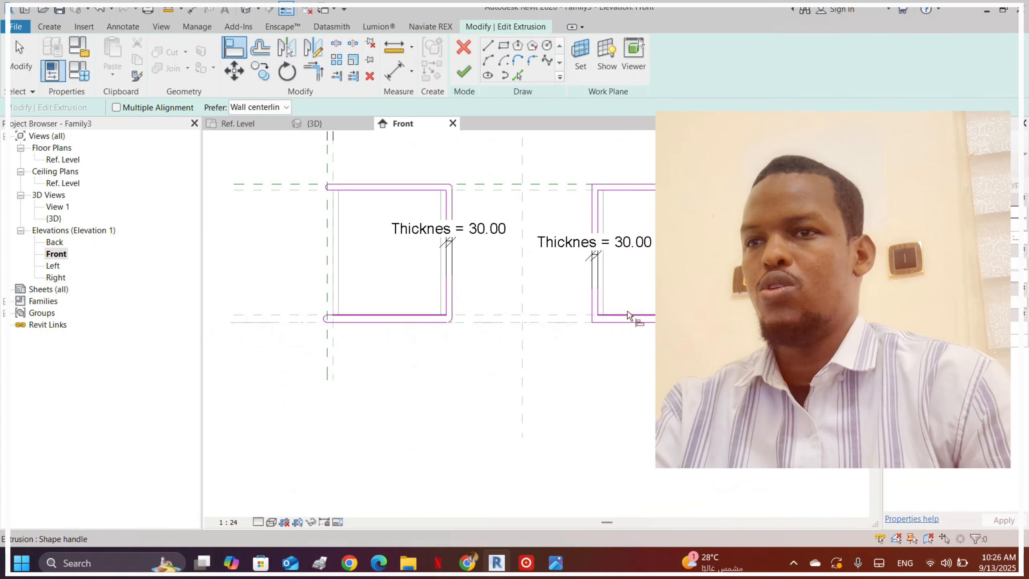
scroll(628, 315, up, 5)
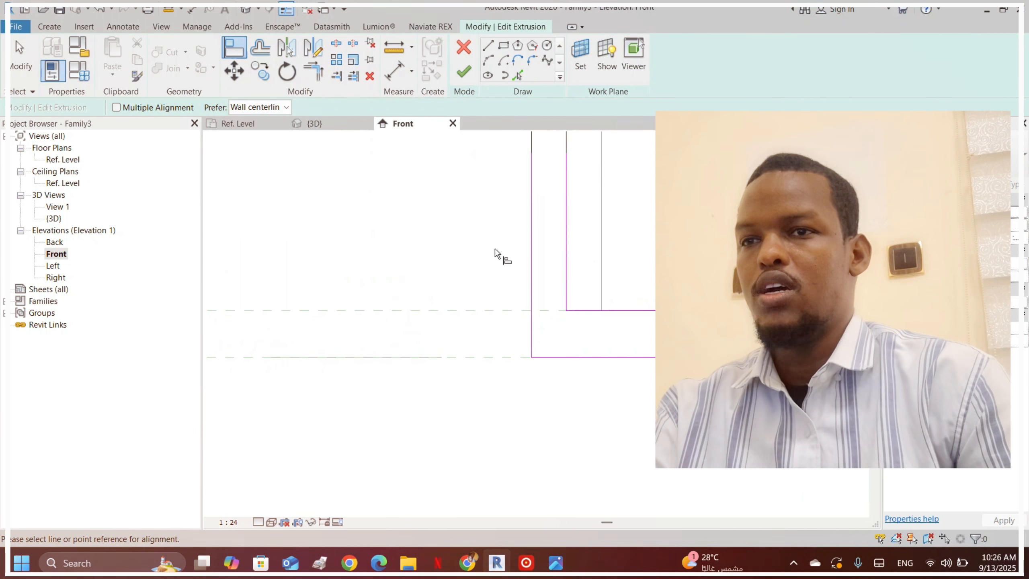
click(489, 61)
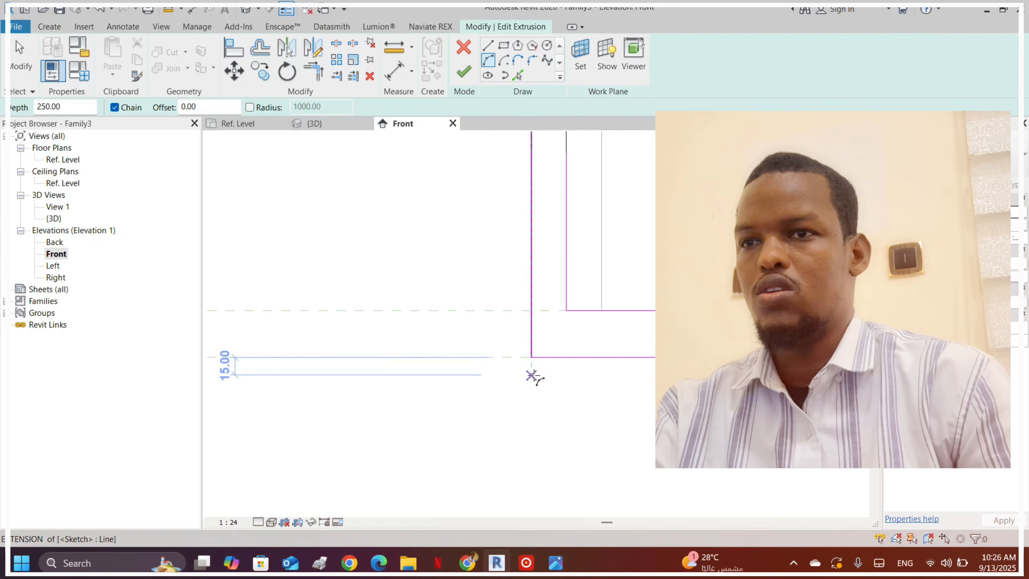
click(554, 357)
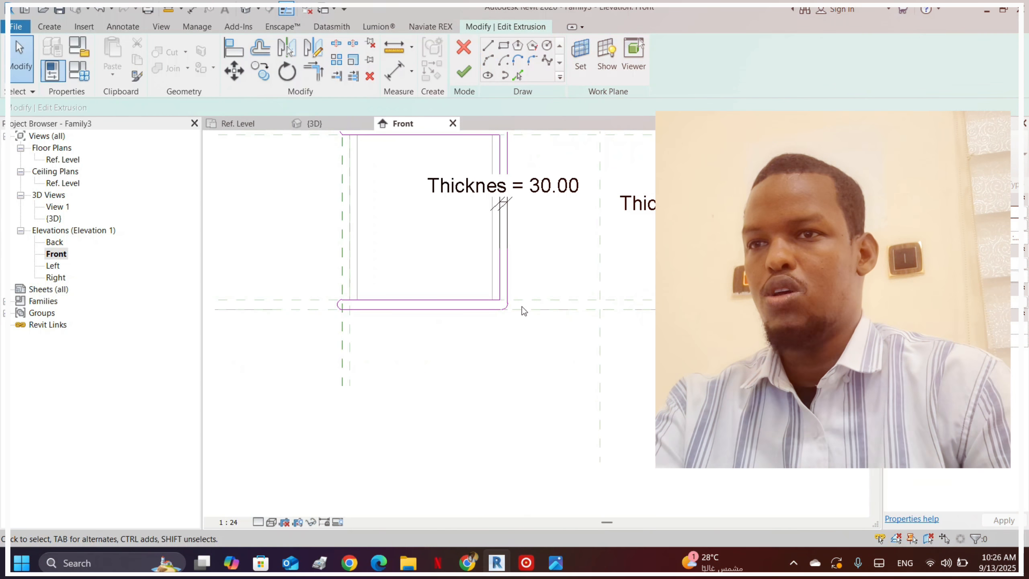
- Mirror a copy of the left bay's upper and lower corner arcs to the right bay about the Center Left/Right reference plane
click(505, 306)
scroll(502, 370, down, 2)
scroll(501, 251, up, 6)
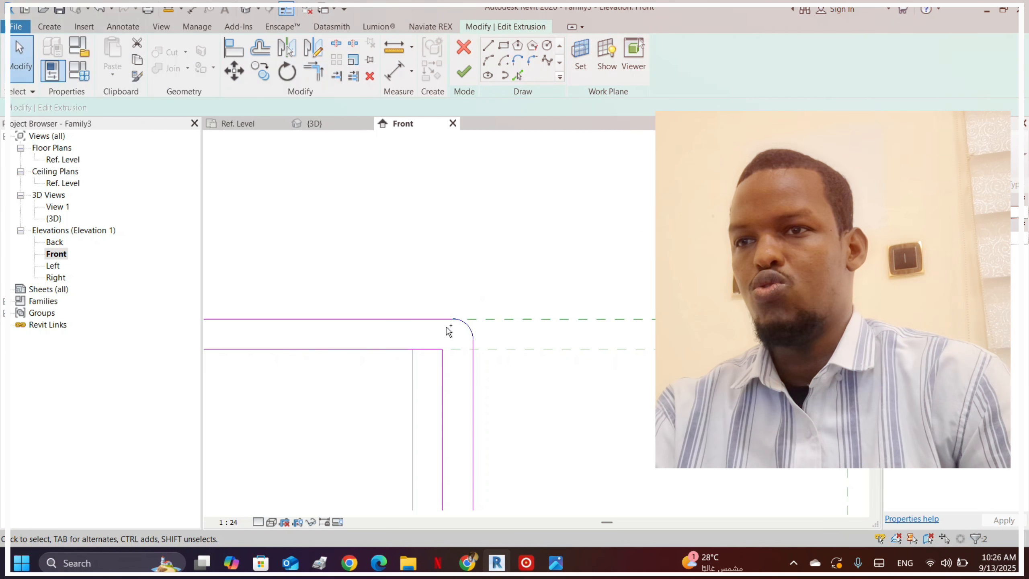
scroll(429, 208, down, 2)
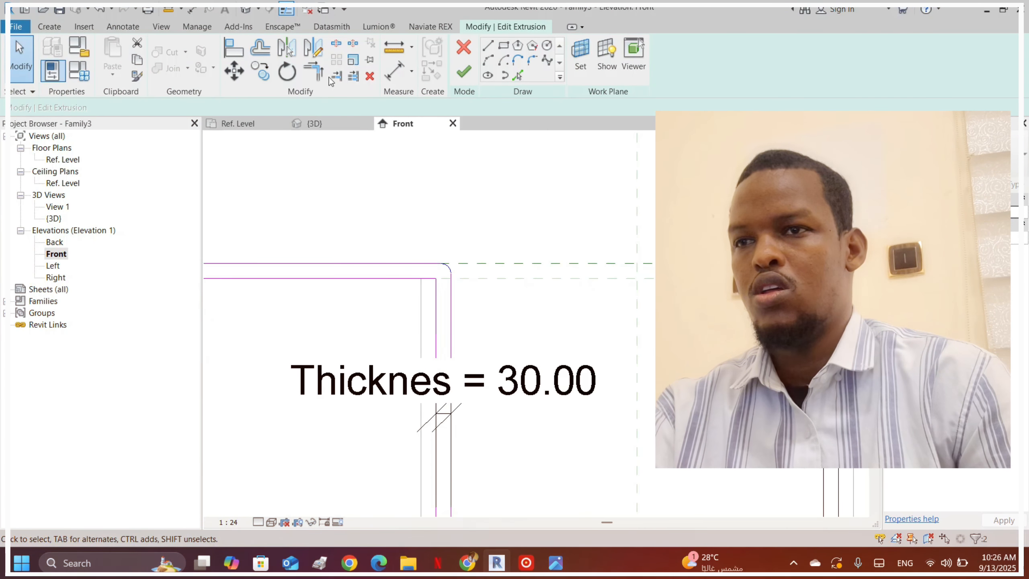
click(313, 47)
scroll(514, 269, down, 1)
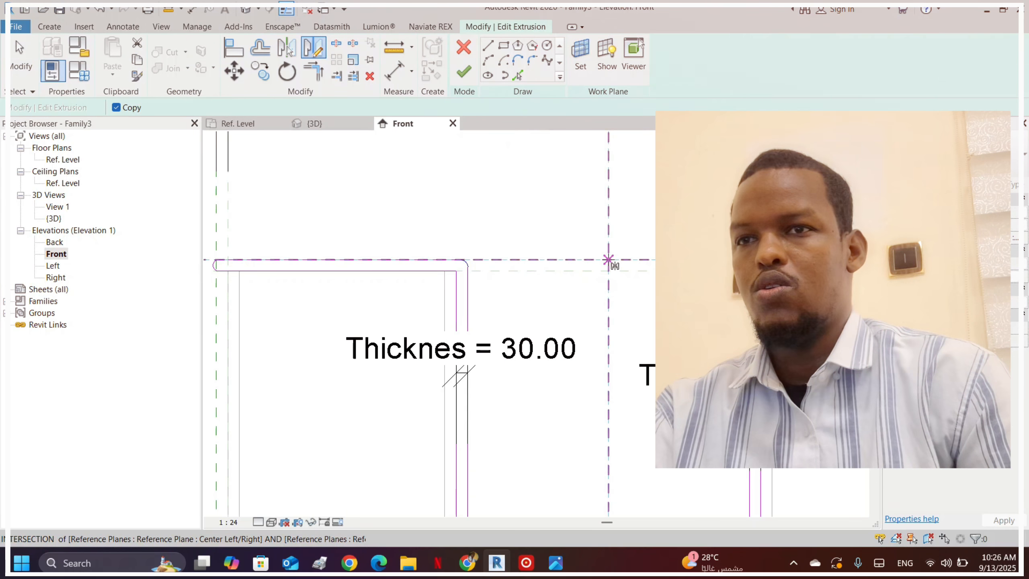
click(608, 260)
click(609, 236)
scroll(533, 225, down, 2)
scroll(421, 203, up, 2)
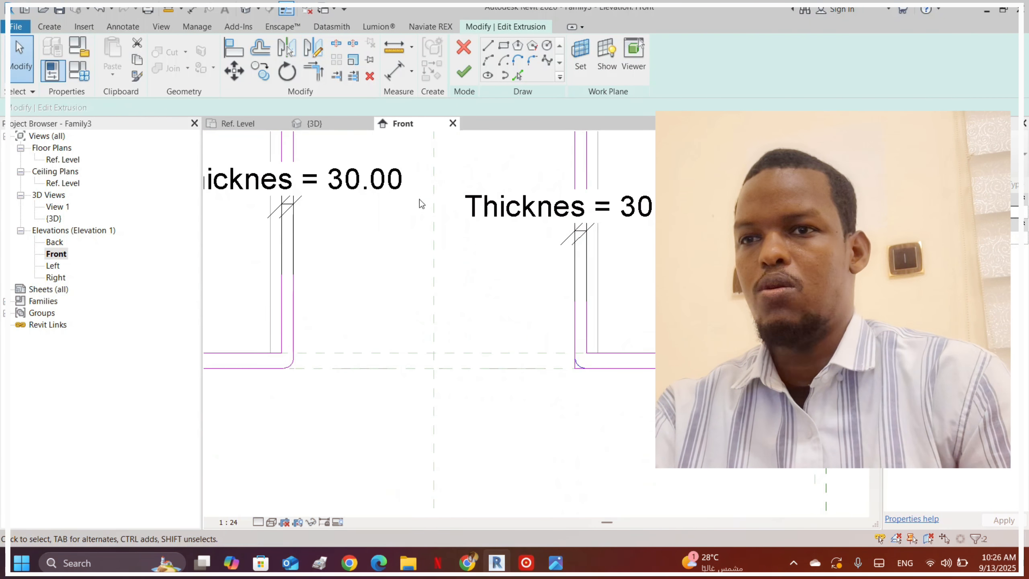
- Trim the right bay's outer vertical and horizontal lines to the upper and lower corner arcs
scroll(644, 372, up, 1)
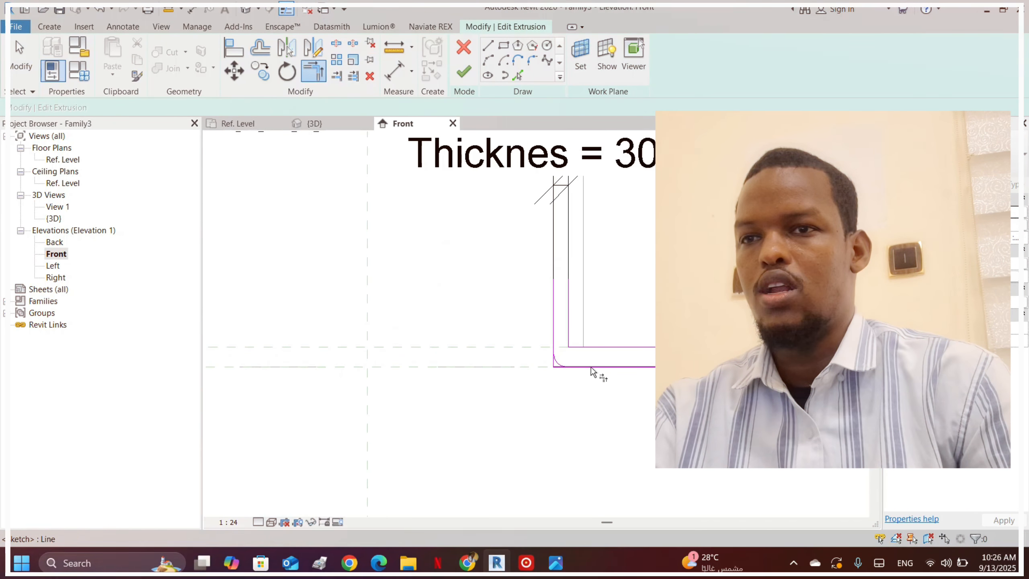
scroll(552, 348, up, 3)
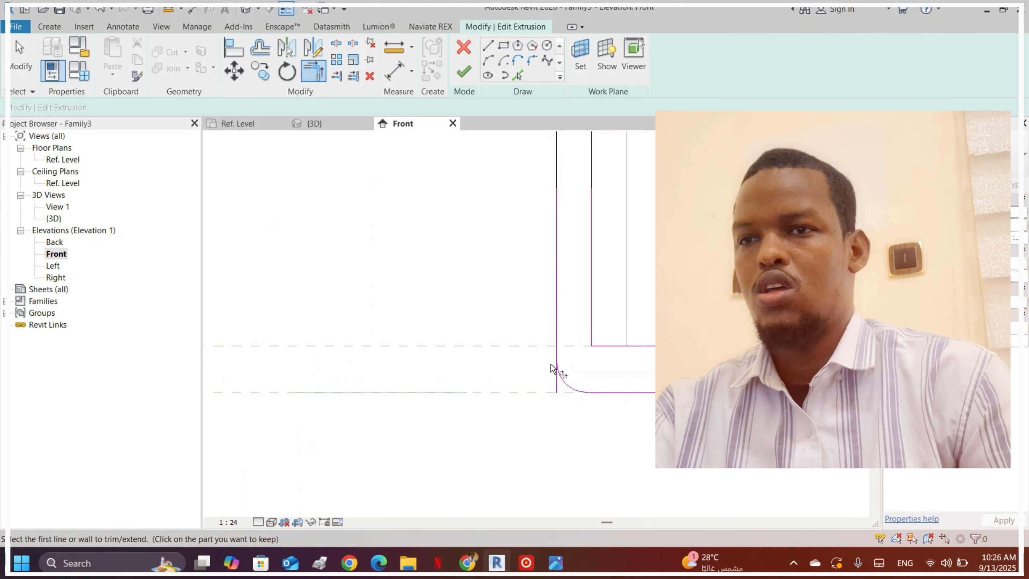
scroll(559, 337, down, 3)
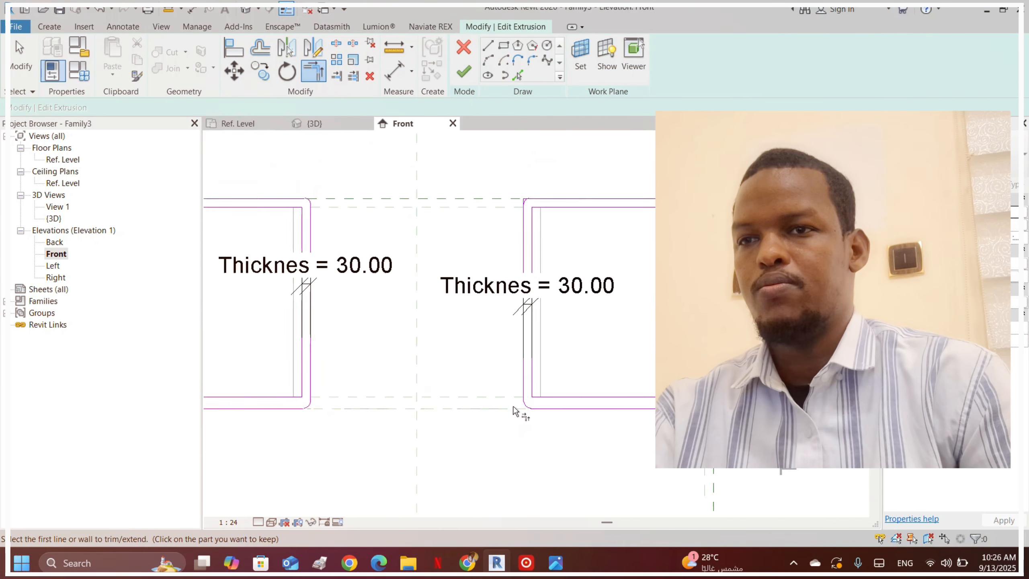
scroll(506, 373, up, 3)
scroll(497, 359, up, 2)
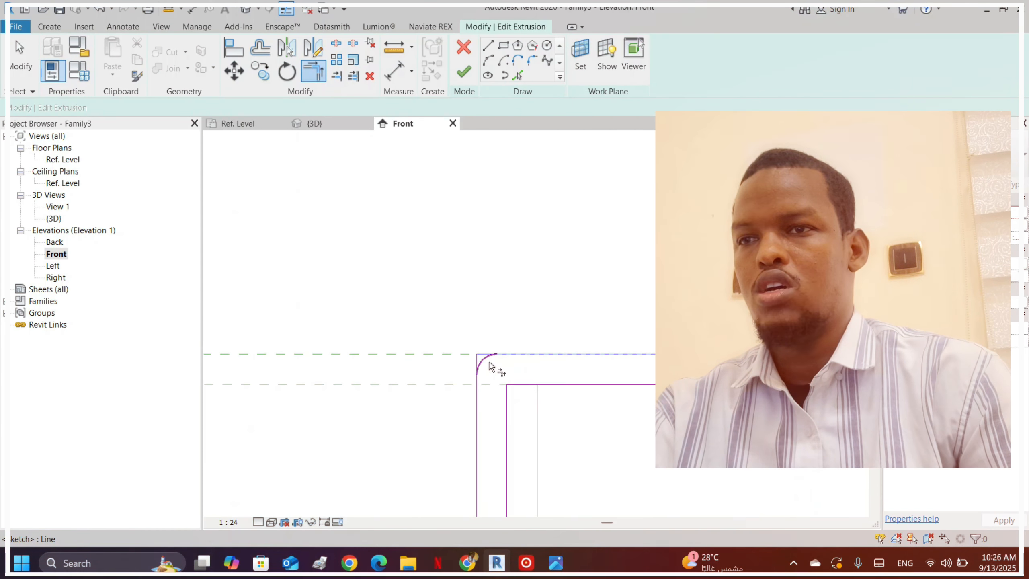
scroll(588, 291, down, 3)
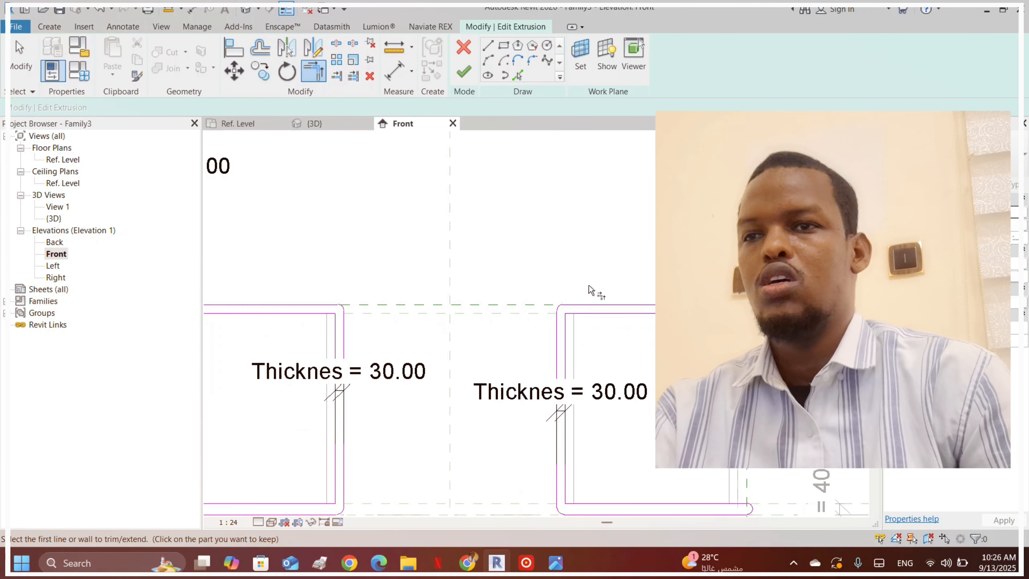
scroll(551, 329, down, 1)
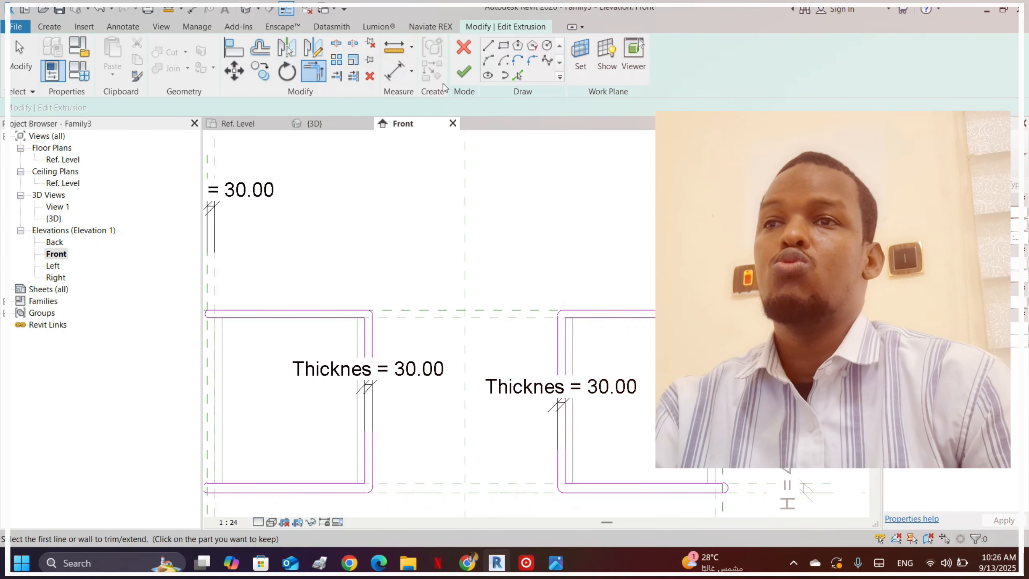
- Finish the extrusion sketch and check the rounded frames of both bays in the 3D view
click(462, 72)
scroll(514, 238, down, 2)
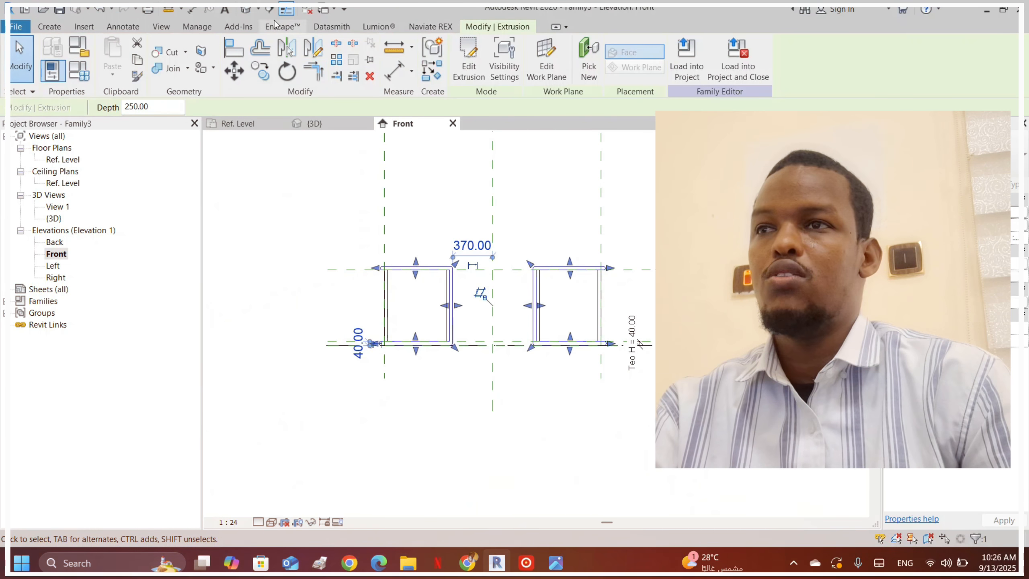
click(324, 126)
scroll(474, 287, up, 2)
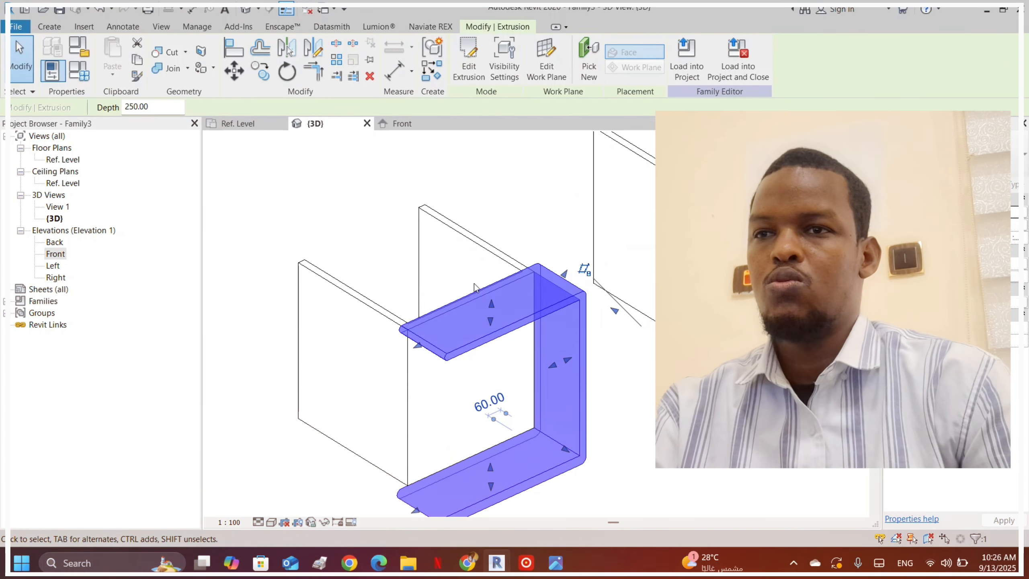
click(460, 198)
scroll(414, 225, down, 2)
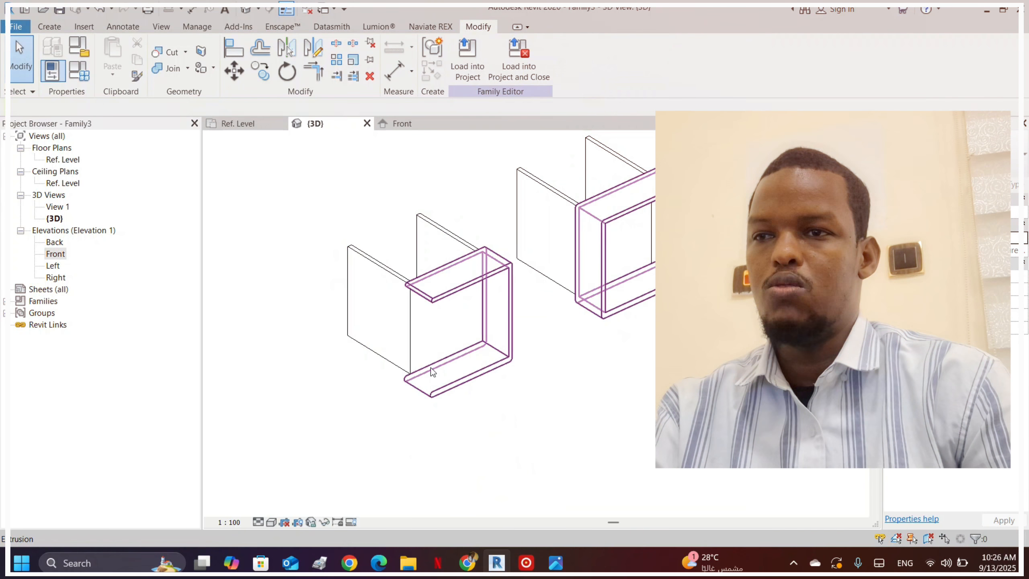
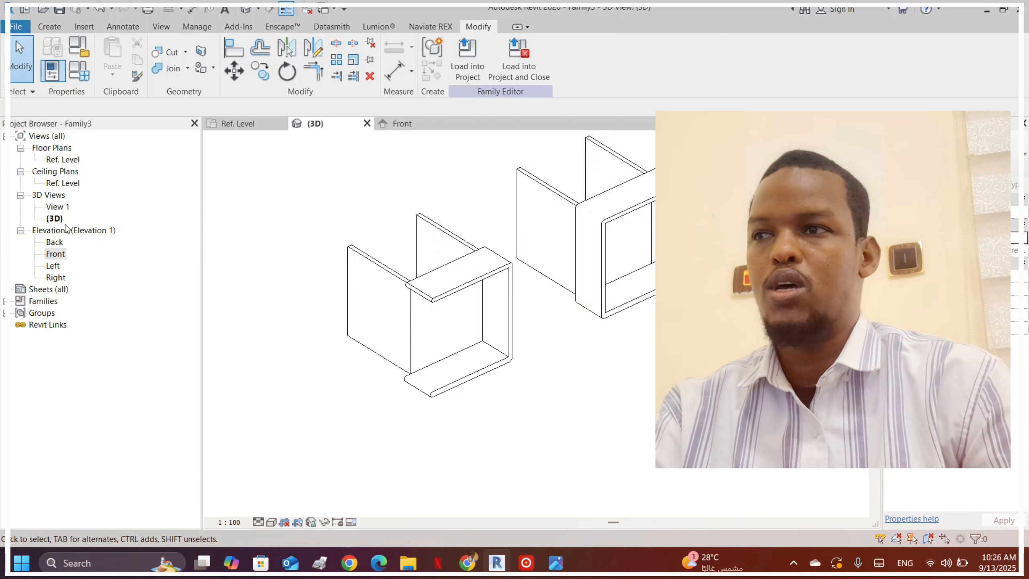
- Open the Ref. Level floor plan and examine the frame extrusion's depth and position against the desk reference image
double_click(64, 159)
scroll(385, 306, up, 4)
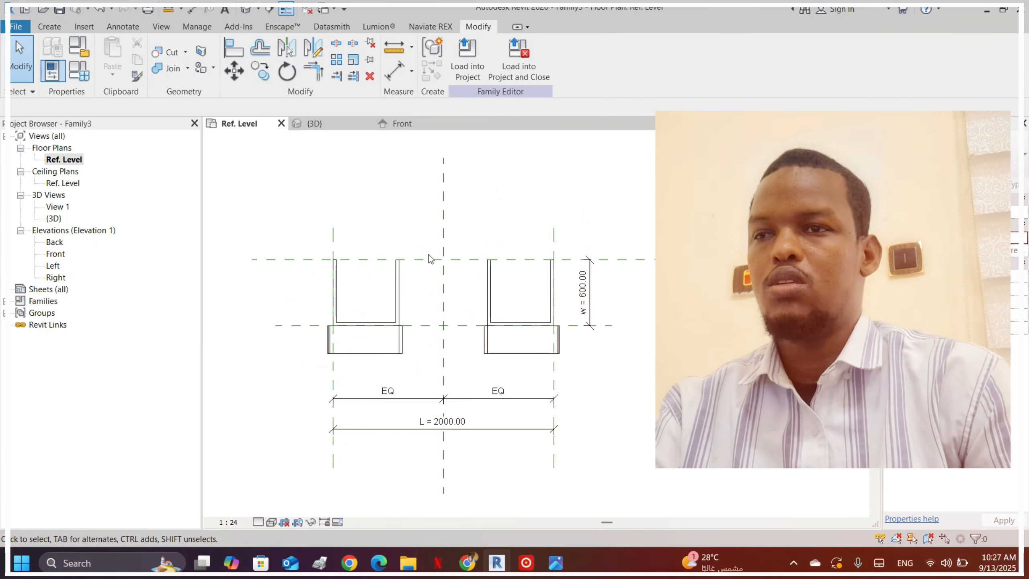
scroll(429, 330, up, 2)
click(435, 323)
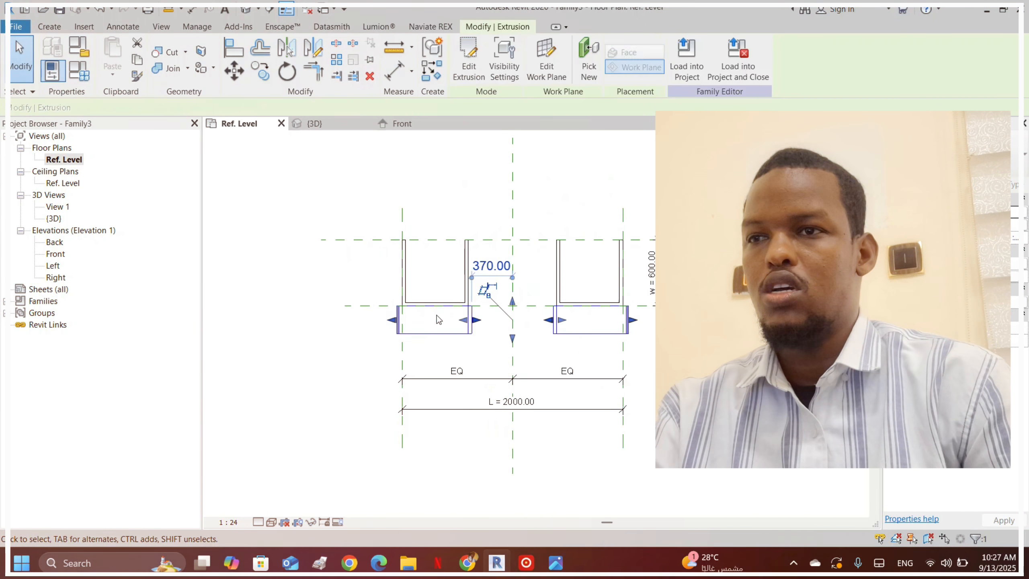
click(326, 274)
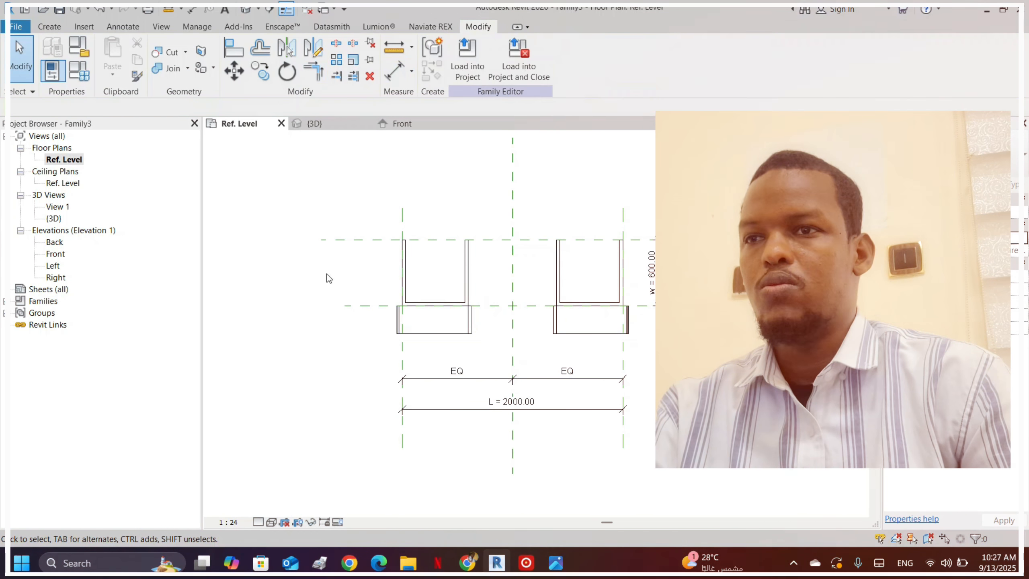
scroll(593, 274, down, 4)
scroll(843, 155, up, 5)
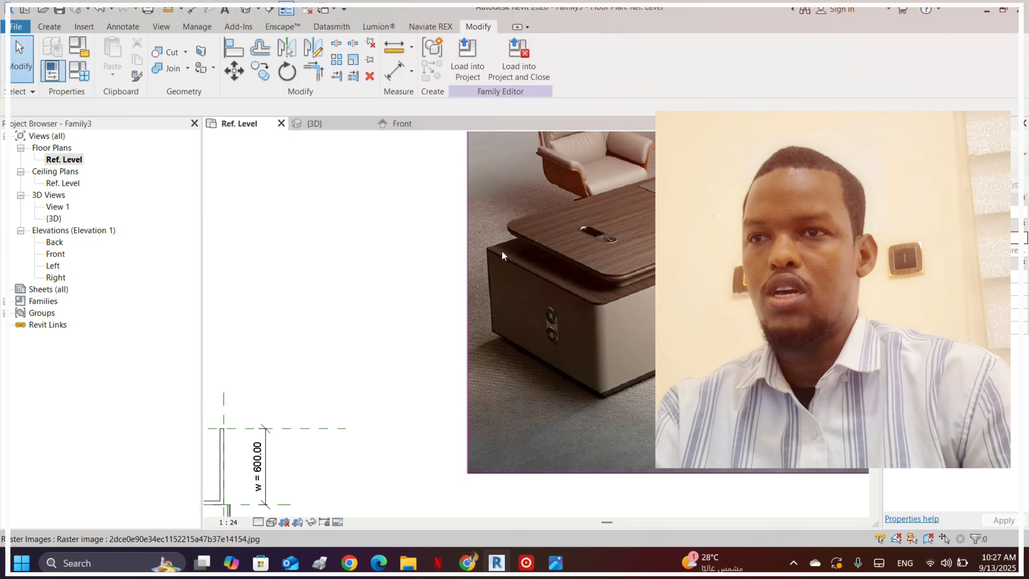
scroll(405, 205, down, 4)
scroll(264, 311, up, 6)
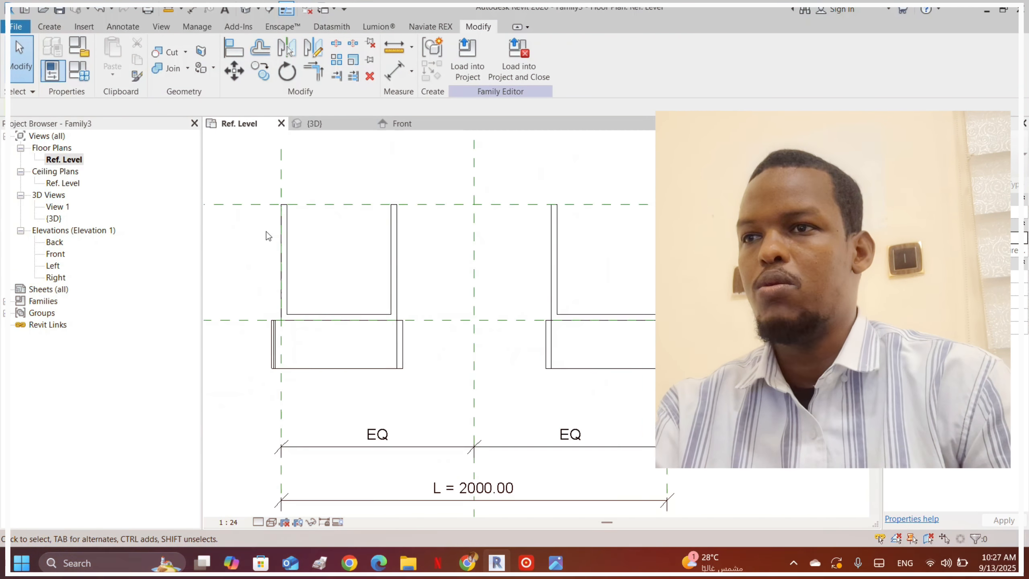
click(222, 203)
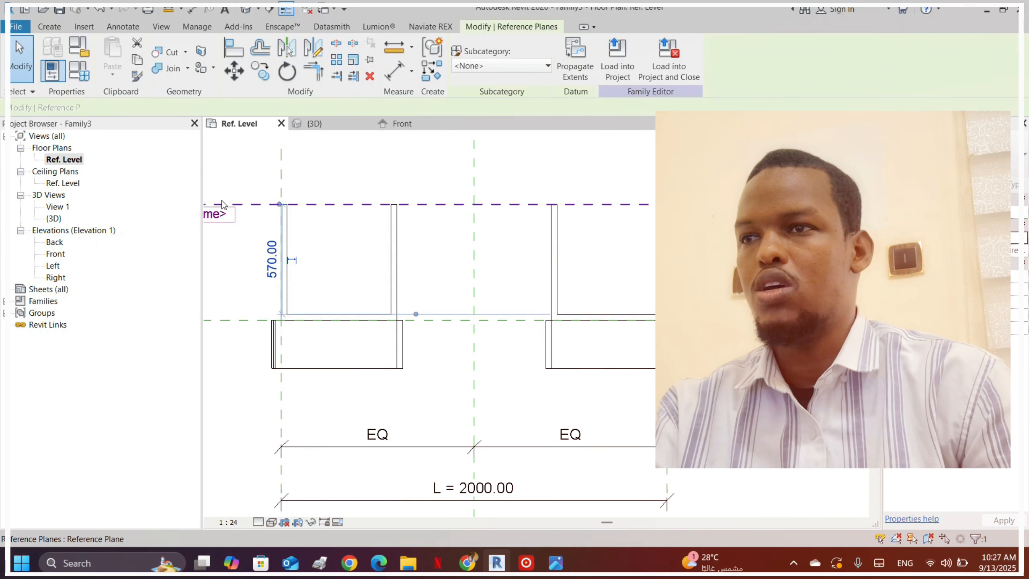
click(433, 74)
scroll(526, 308, down, 4)
scroll(425, 263, up, 3)
click(413, 274)
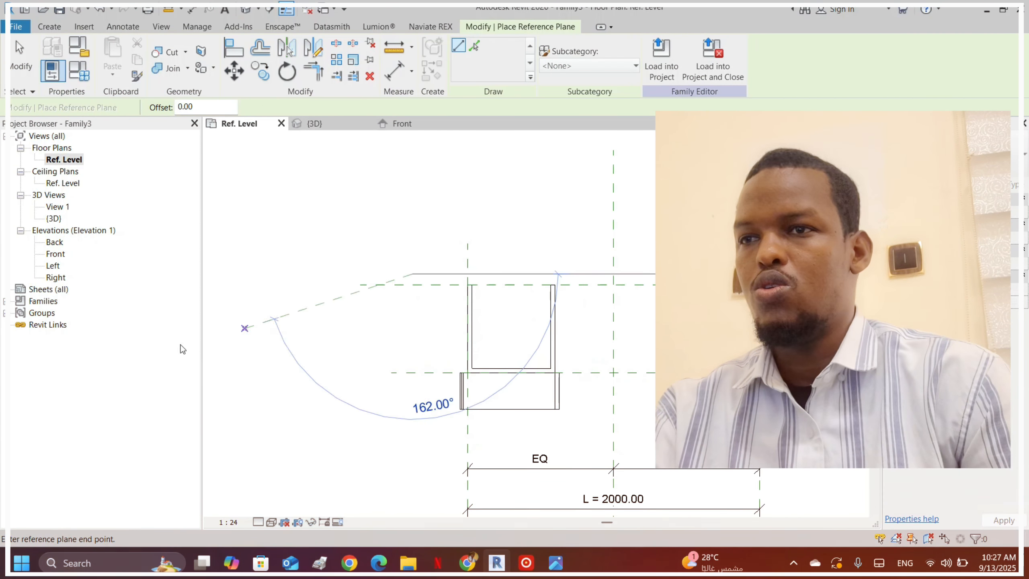
click(781, 261)
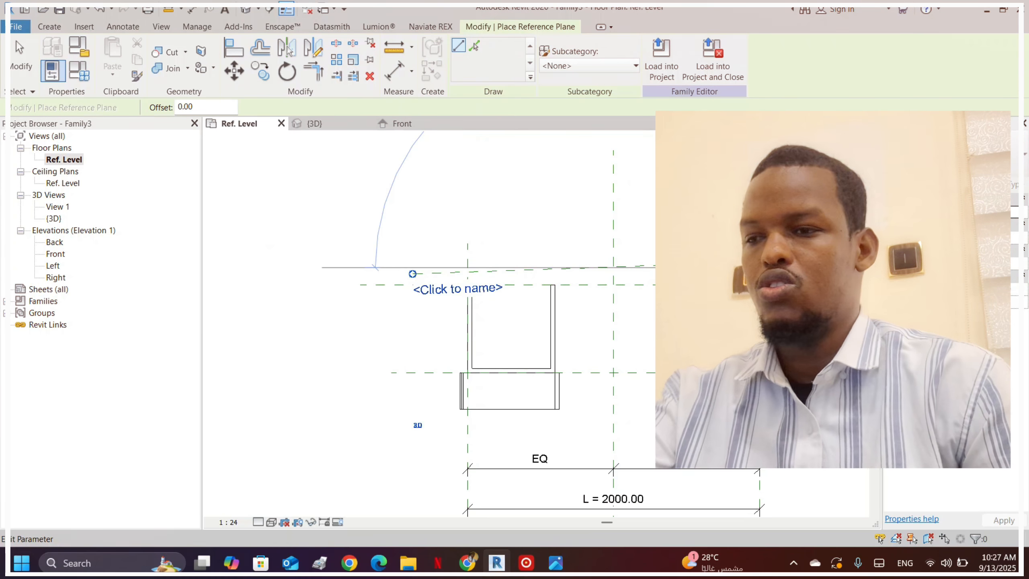
key(ctrl+z)
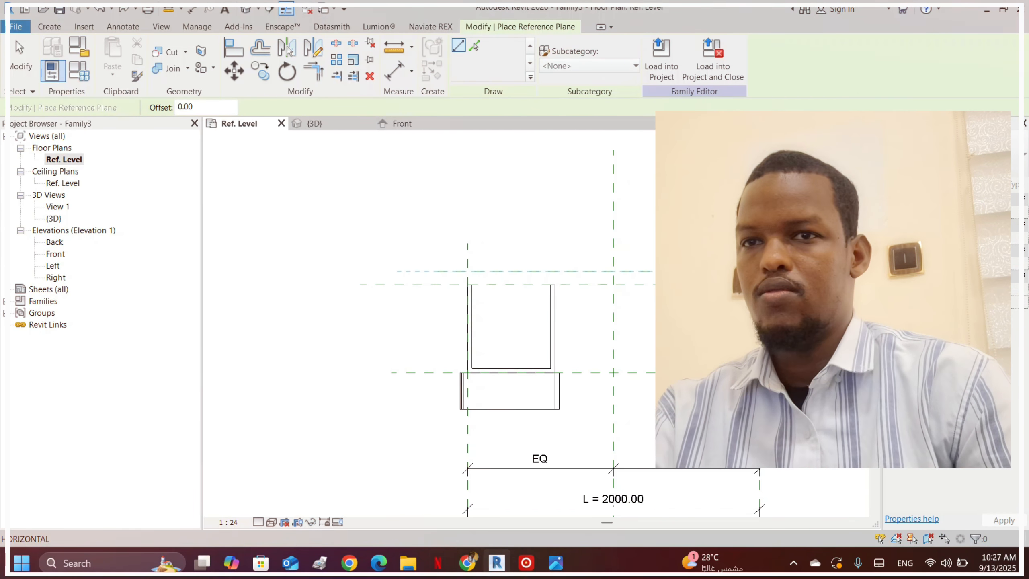
- Draw two horizontal reference planes, one about 95 mm behind the back plane and one about 60 mm in front of the Center Front/Back plane
click(782, 271)
scroll(585, 211, down, 2)
scroll(560, 322, up, 2)
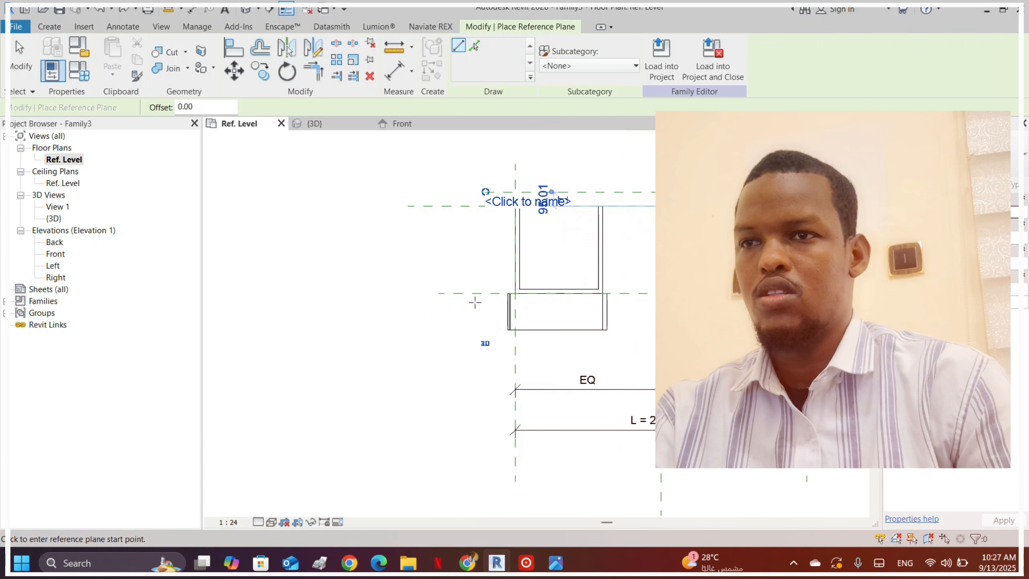
scroll(477, 326, down, 1)
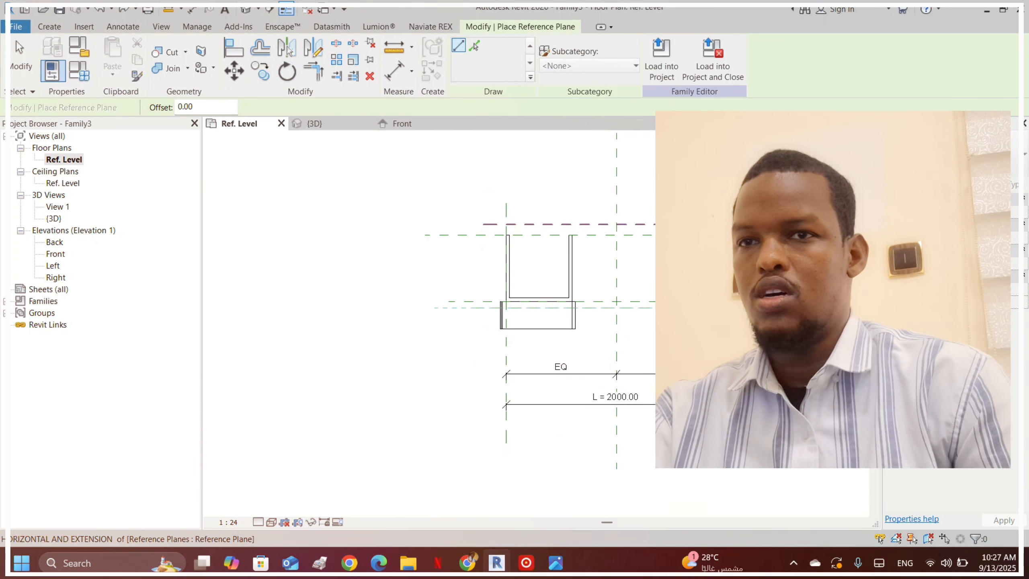
click(764, 307)
scroll(561, 312, up, 3)
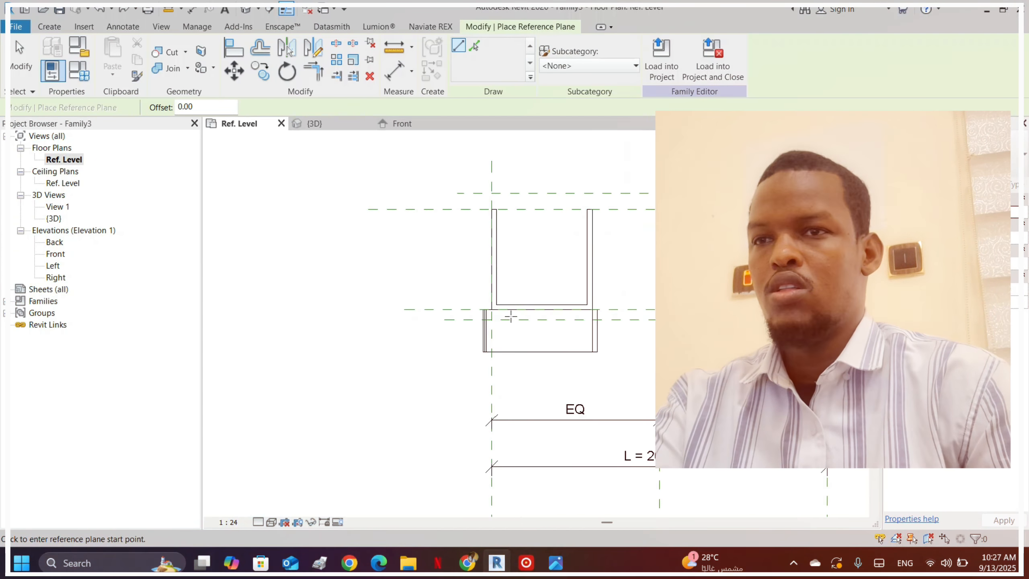
- Dimension the gap from the Center Front/Back plane to the new front plane and from the back plane to the new rear plane
click(395, 77)
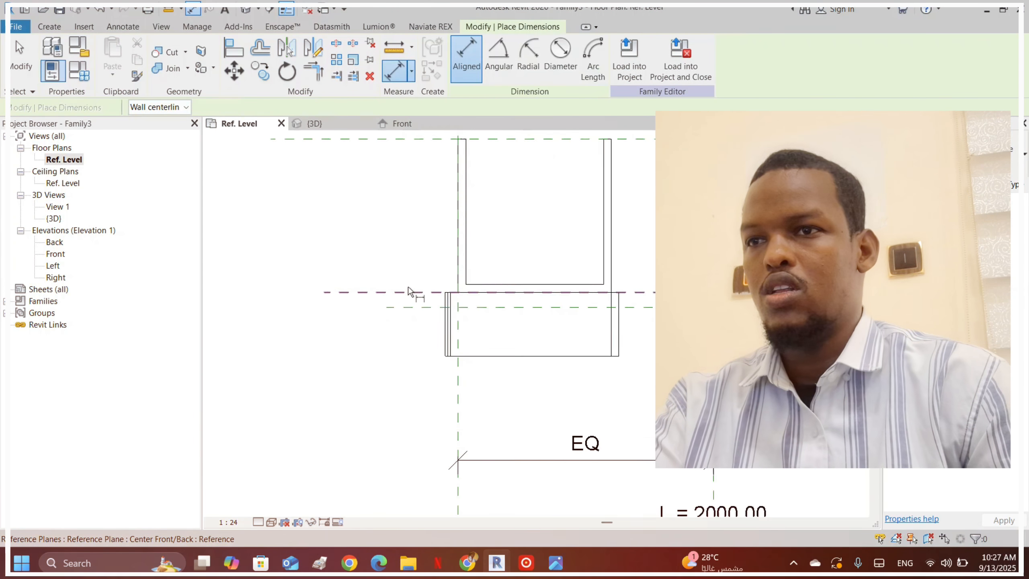
scroll(411, 284, up, 2)
click(410, 296)
click(414, 317)
click(410, 267)
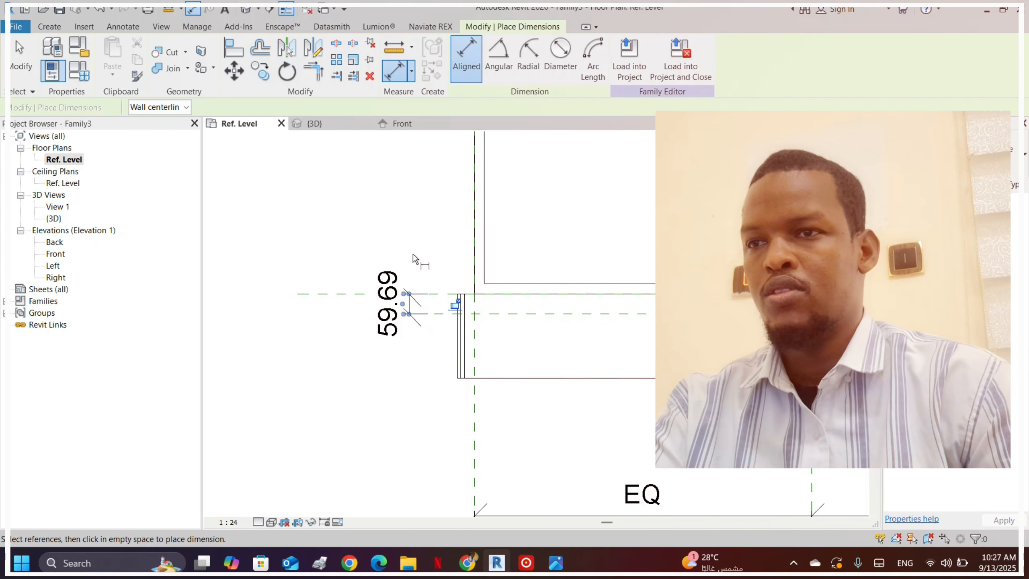
scroll(413, 254, down, 6)
scroll(421, 195, up, 4)
click(396, 316)
click(404, 334)
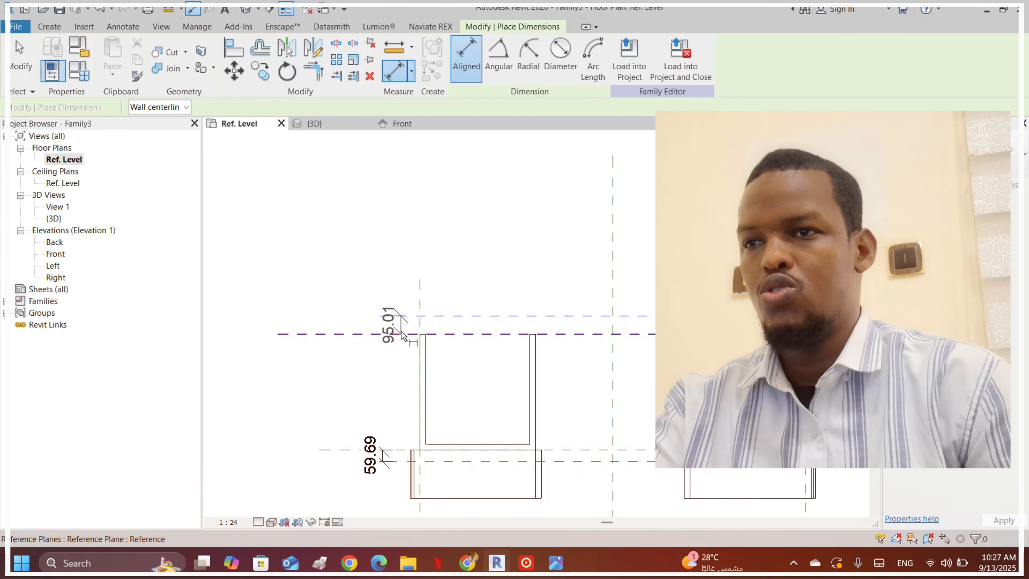
click(402, 260)
key(Escape)
- Label both new reference plane gap dimensions with the Thicknes = 30.00 parameter
click(391, 311)
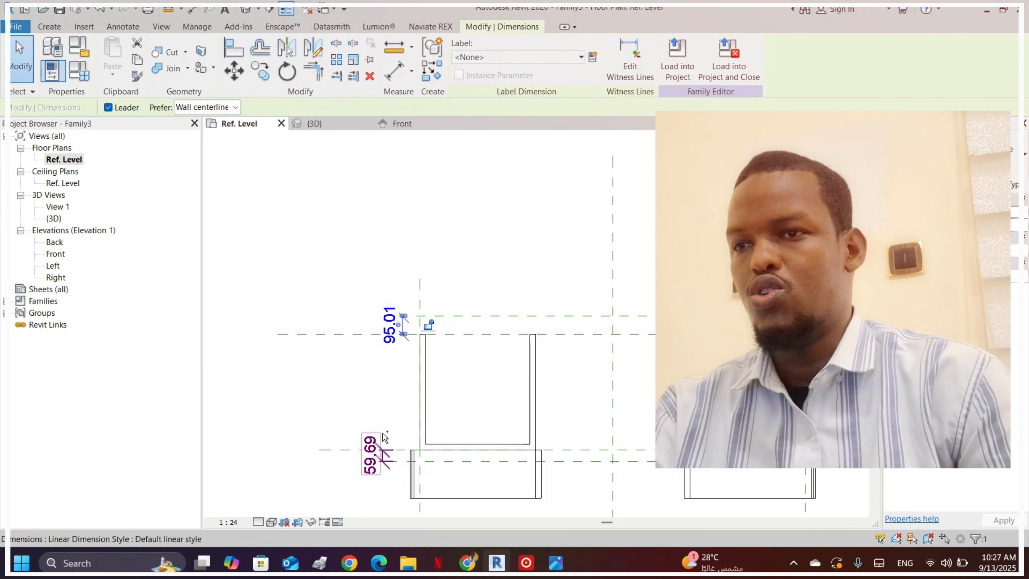
ctrl+click(385, 437)
click(552, 60)
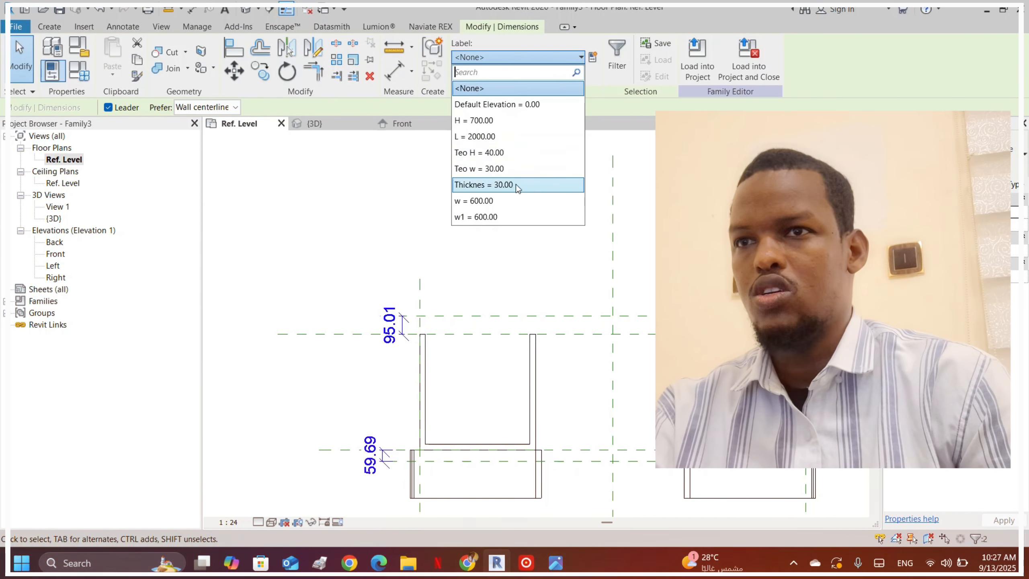
click(483, 184)
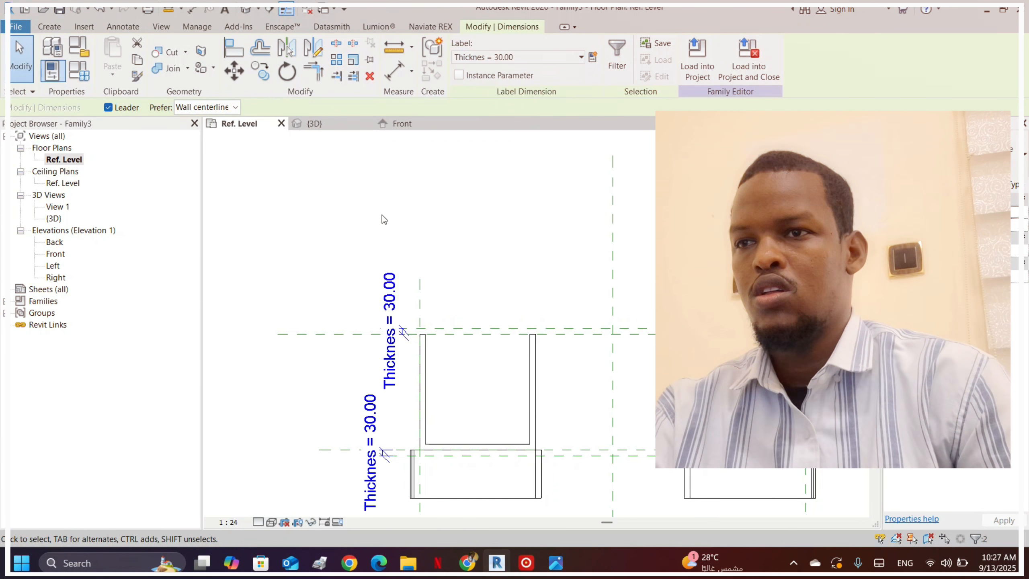
click(388, 181)
click(390, 324)
- Stretch the frame extrusion's rear face well past the back reference planes in plan
scroll(448, 277, down, 3)
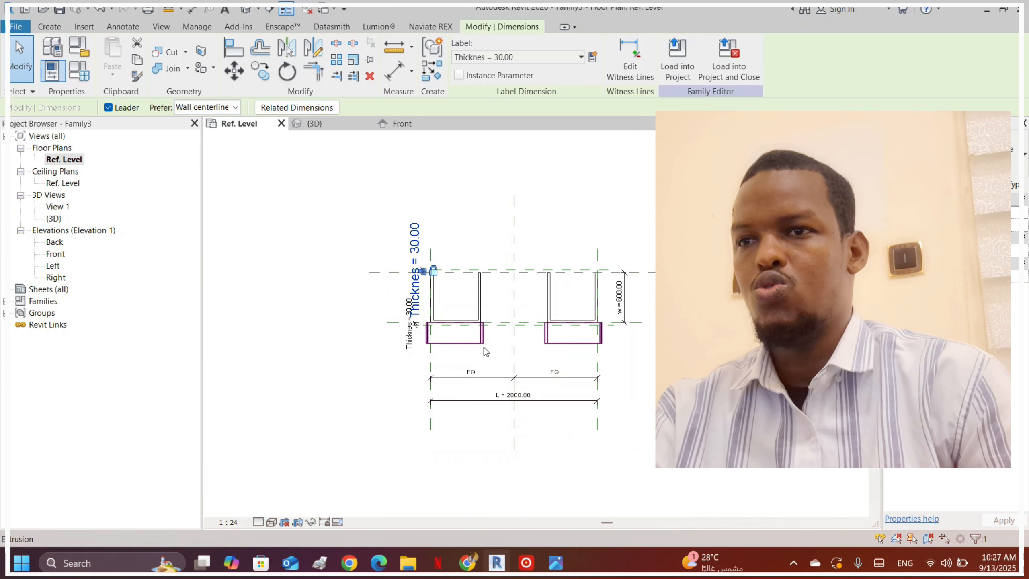
double_click(472, 351)
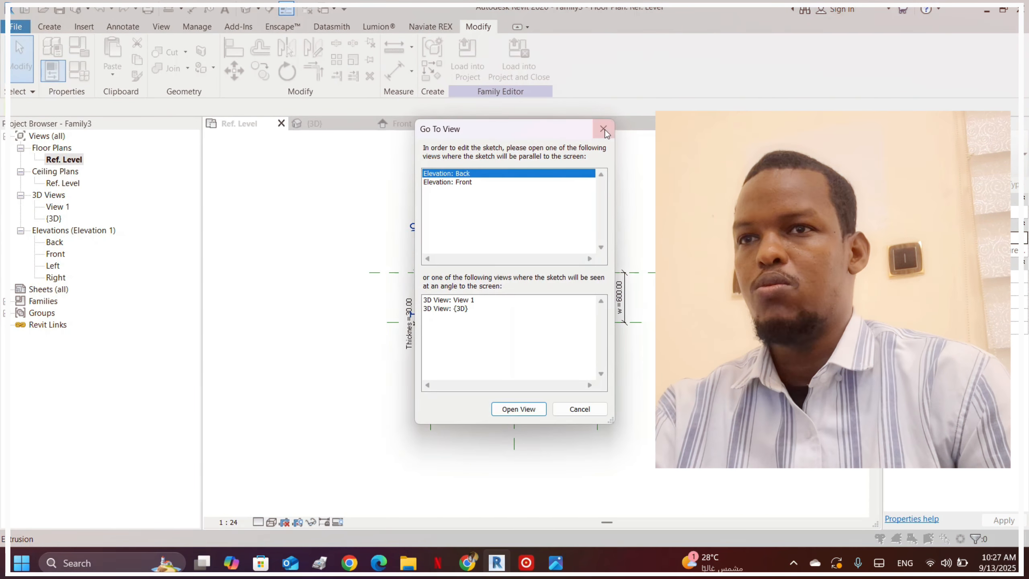
click(603, 129)
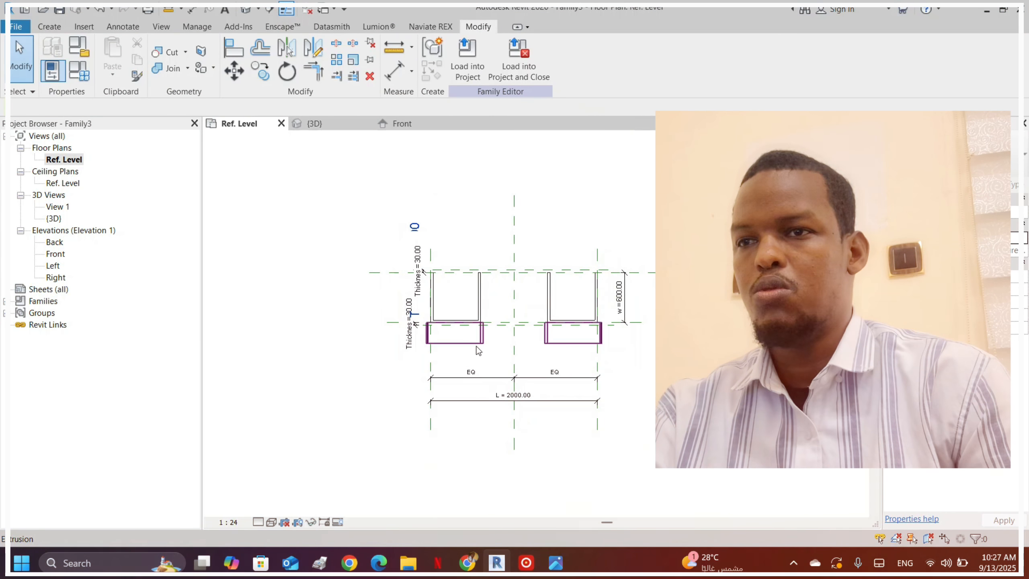
click(473, 319)
drag(513, 319, 514, 202)
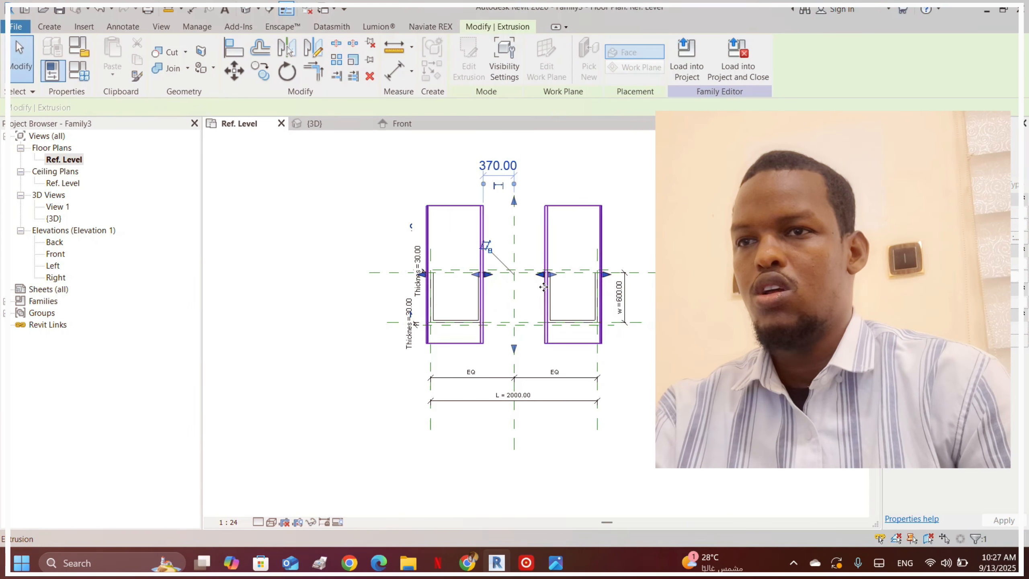
- Align and lock the frame extrusion's front and rear faces to the outer front and rear reference planes
click(247, 49)
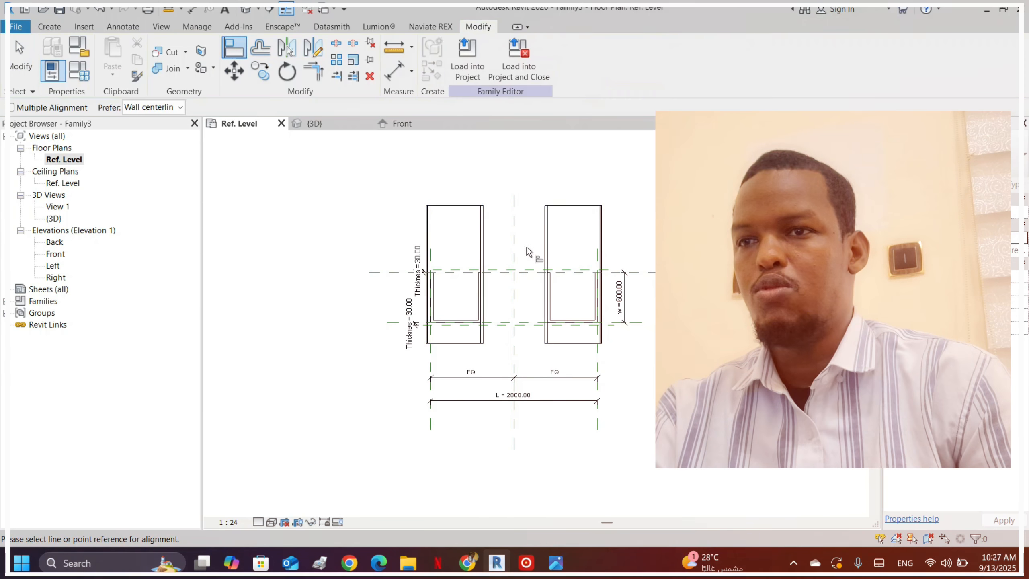
scroll(620, 327, up, 3)
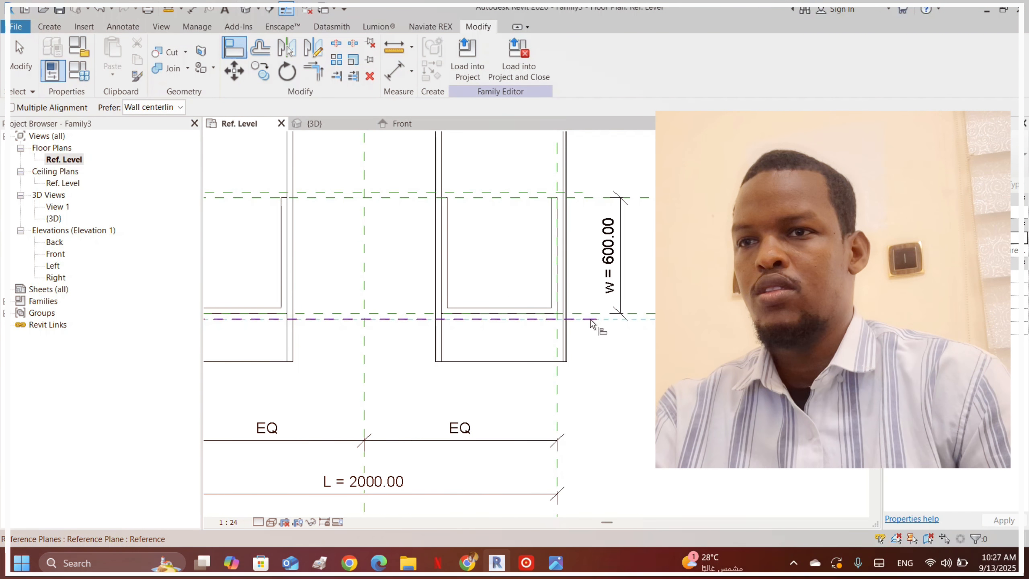
scroll(387, 348, down, 2)
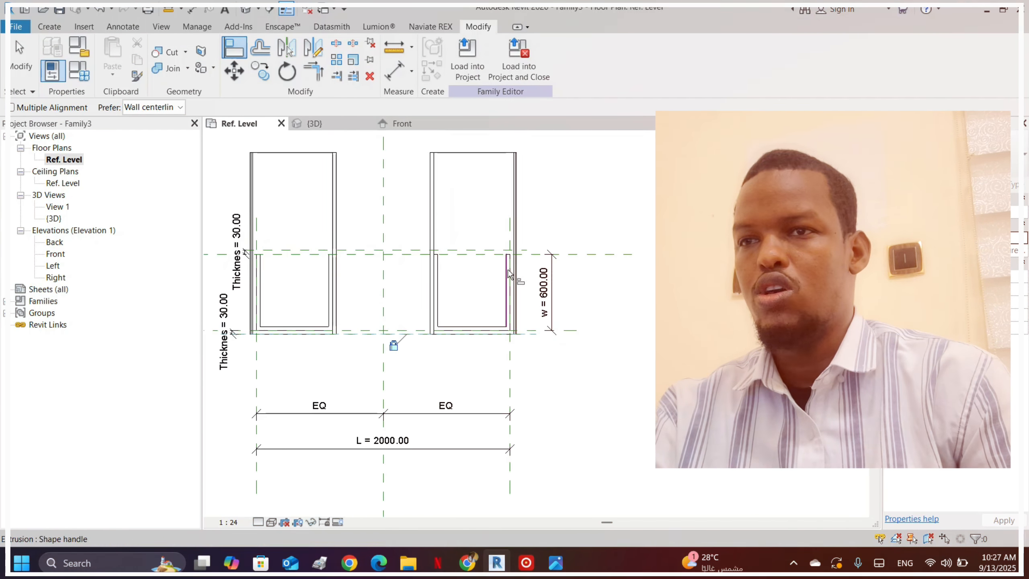
scroll(496, 248, up, 2)
scroll(488, 248, down, 2)
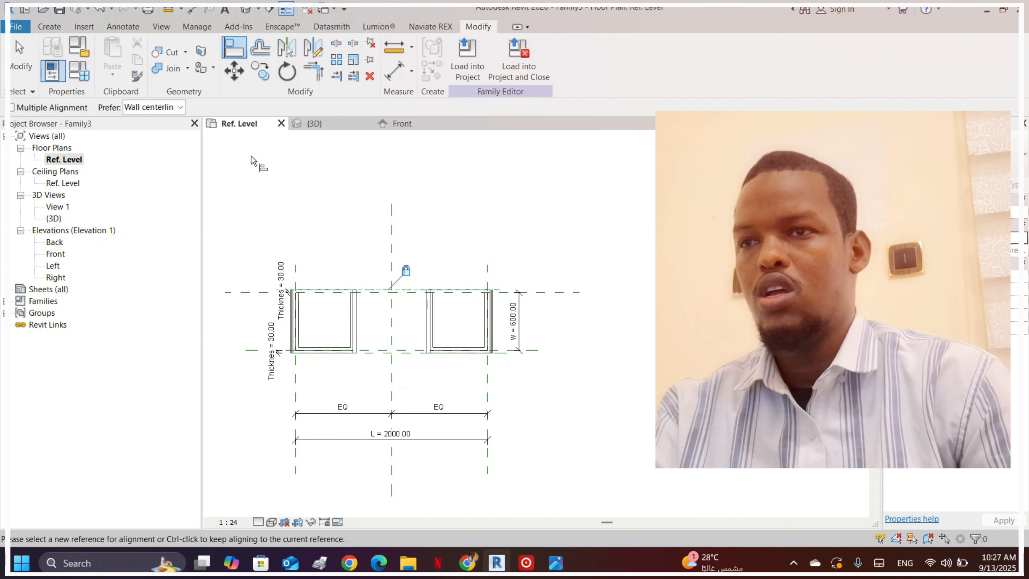
- Examine both bays' frames, their rounded corners and their depth around the side panels in the 3D view
key(ctrl+Tab)
shift+middle_drag(475, 312, 632, 280)
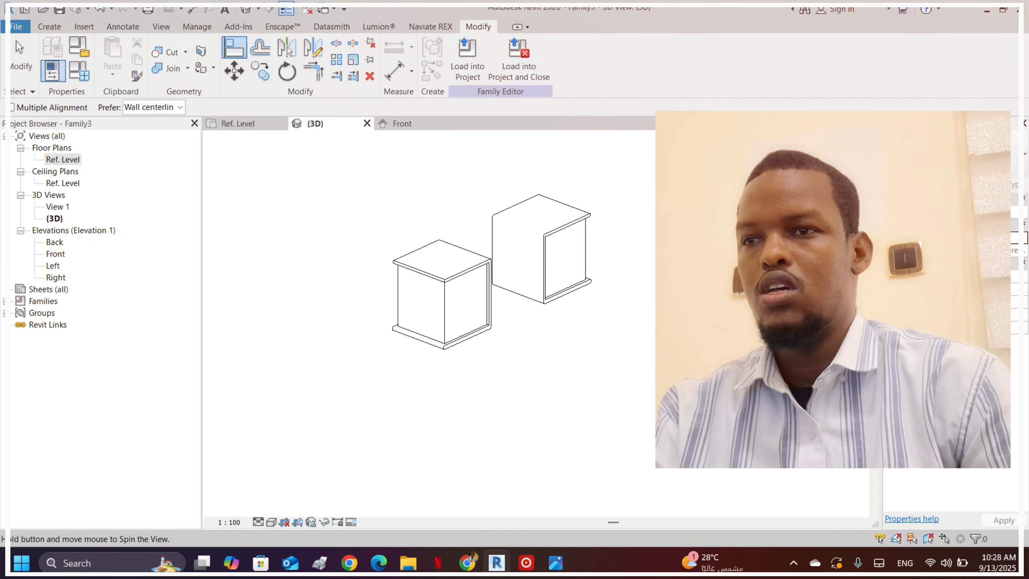
scroll(396, 350, up, 8)
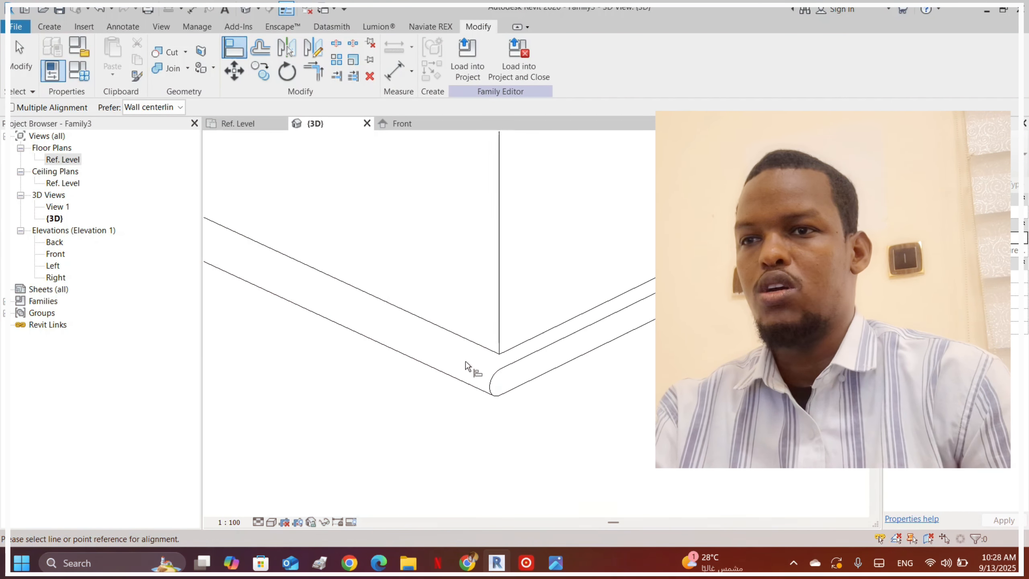
scroll(466, 365, down, 8)
scroll(477, 282, up, 3)
shift+middle_drag(501, 330, 527, 245)
scroll(494, 413, down, 5)
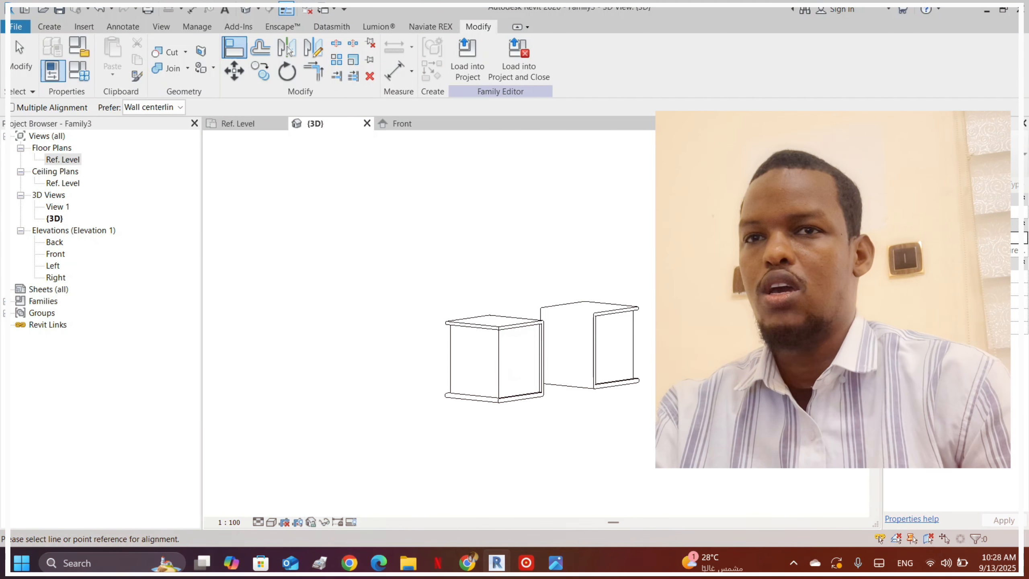
click(830, 170)
scroll(543, 298, down, 7)
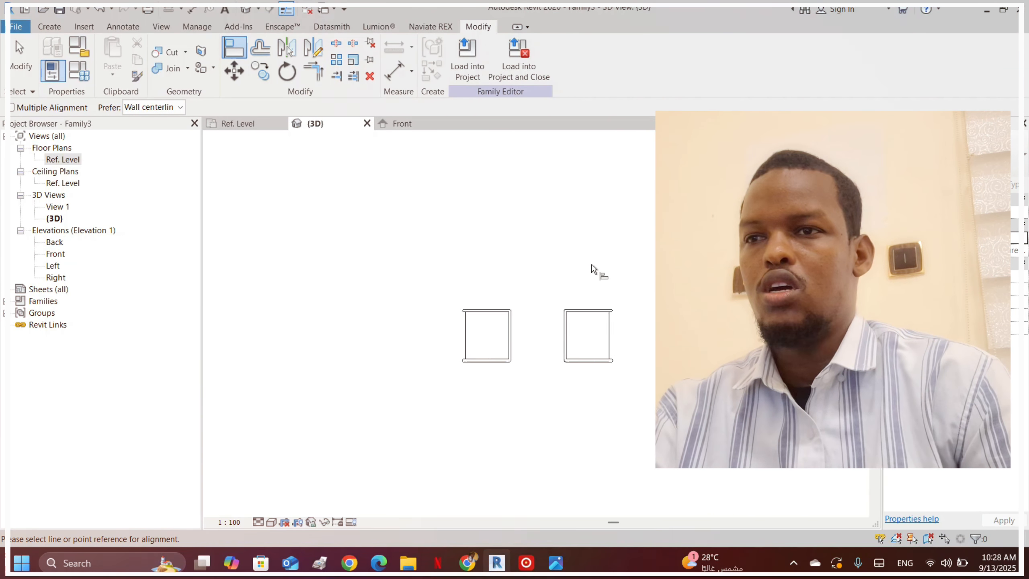
scroll(476, 300, up, 3)
shift+middle_drag(570, 266, 584, 328)
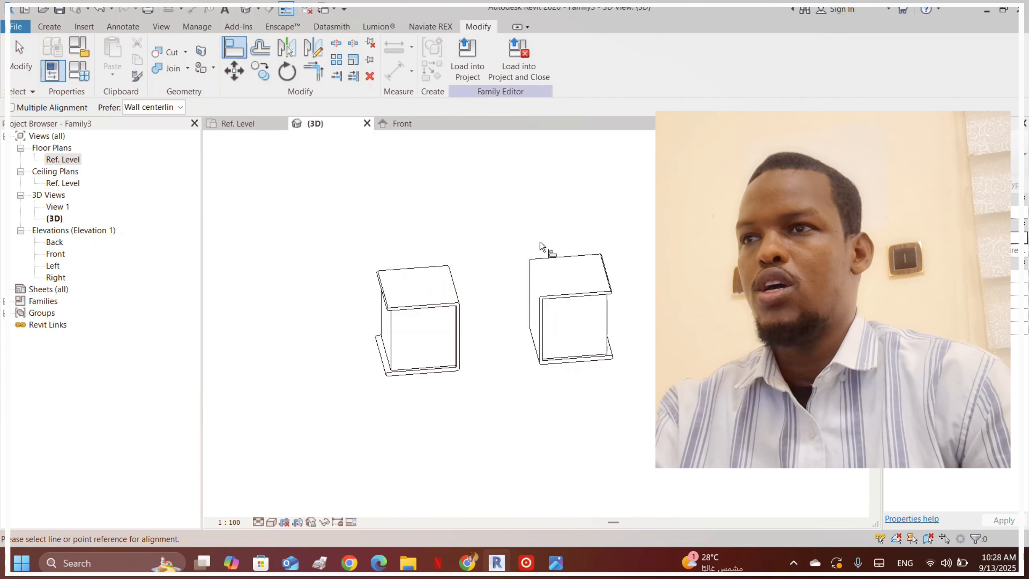
- Set the family parameter w to 500 and check from several sides in 3D how both bays respond
click(86, 76)
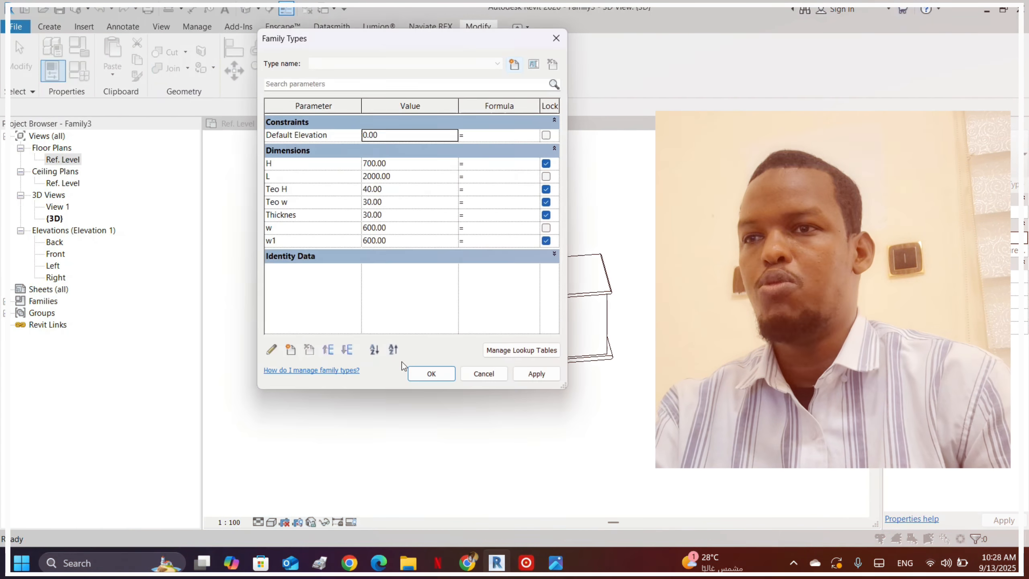
double_click(407, 241)
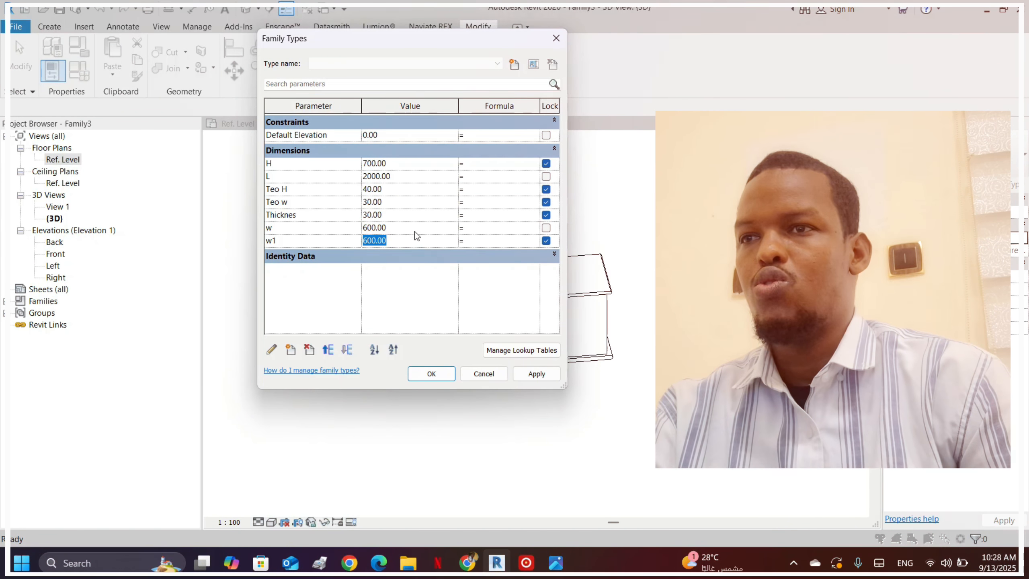
click(414, 231)
text(5)
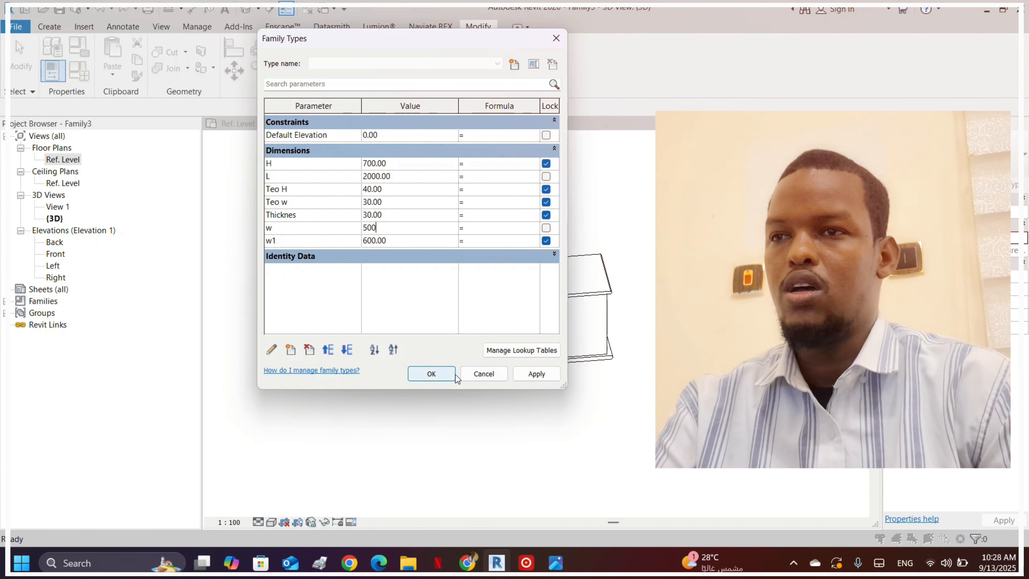
click(539, 374)
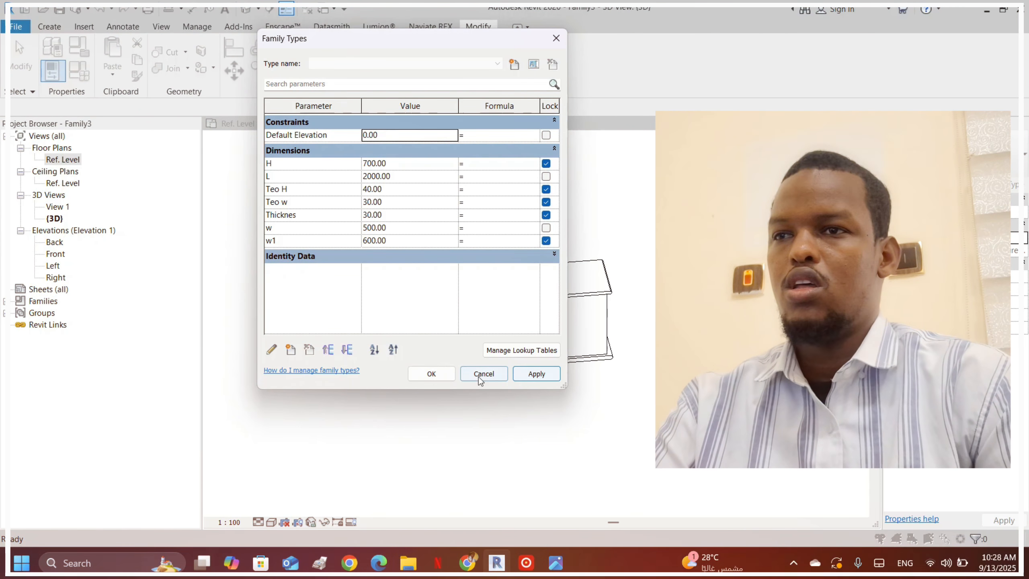
click(432, 374)
shift+middle_drag(476, 239, 697, 238)
scroll(485, 385, up, 5)
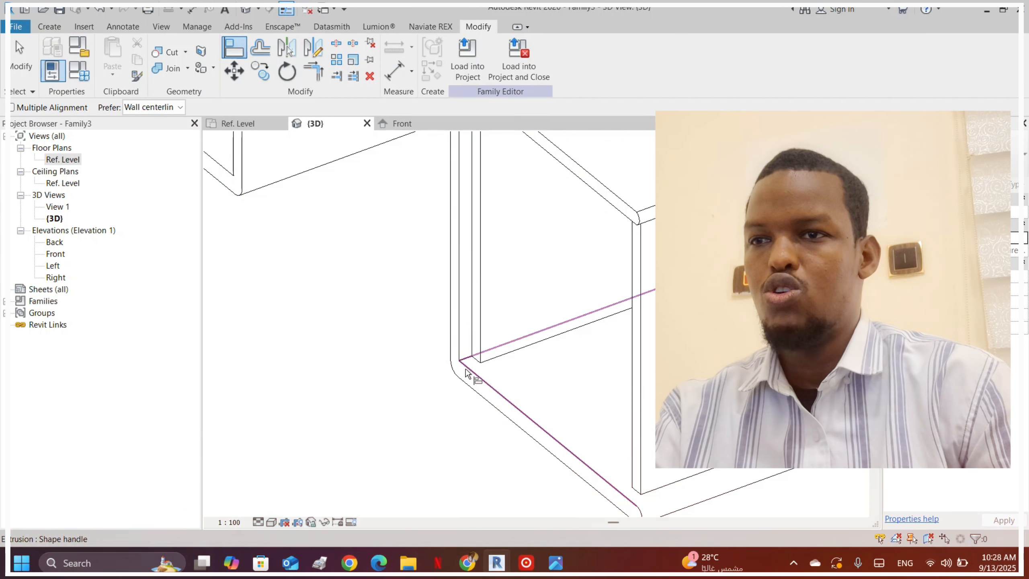
scroll(562, 335, down, 5)
shift+middle_drag(562, 335, 372, 304)
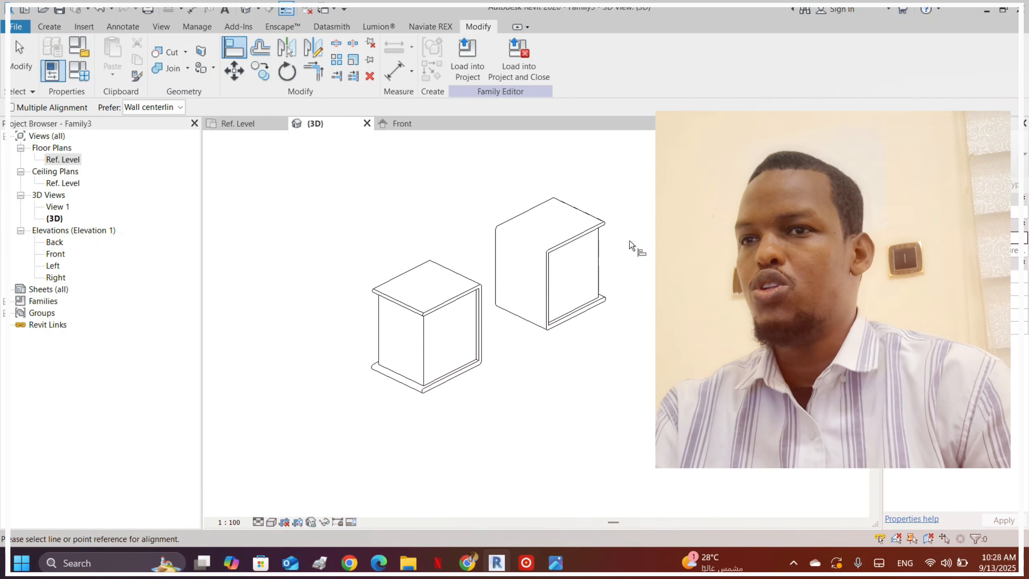
shift+middle_drag(631, 245, 480, 229)
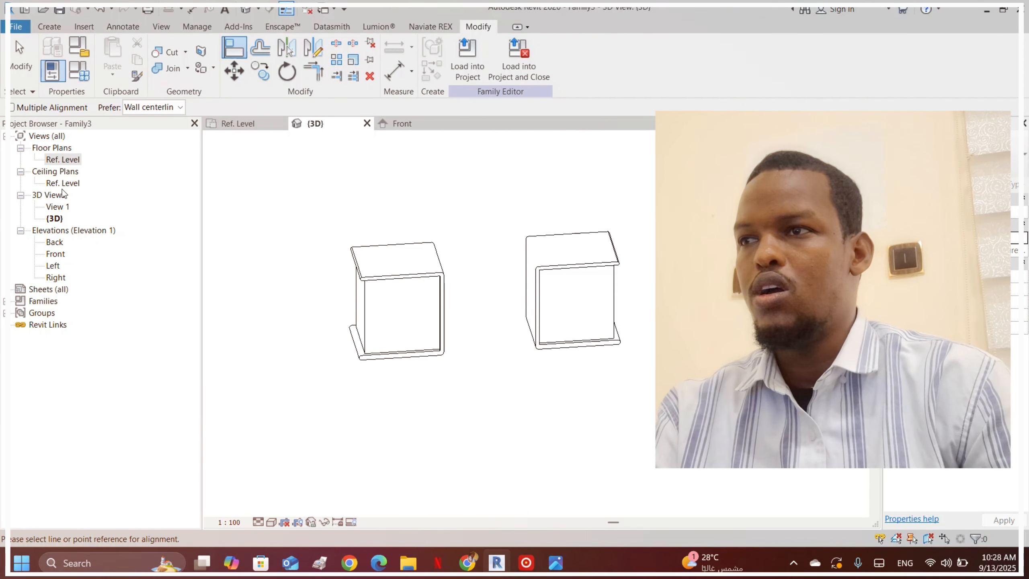
- Set the family parameter w1 to 500 and check in 3D how both bays respond
click(52, 70)
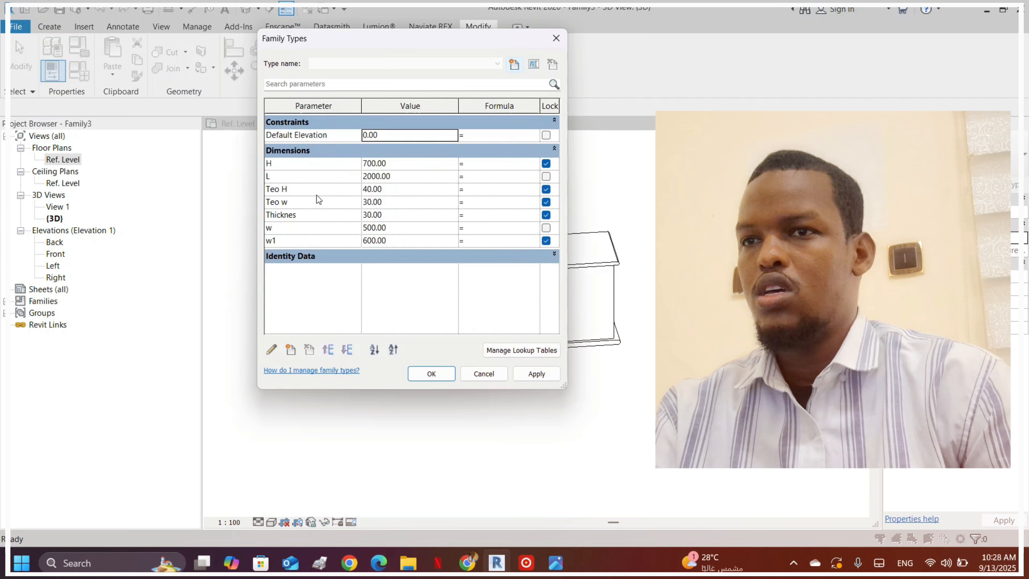
click(407, 241)
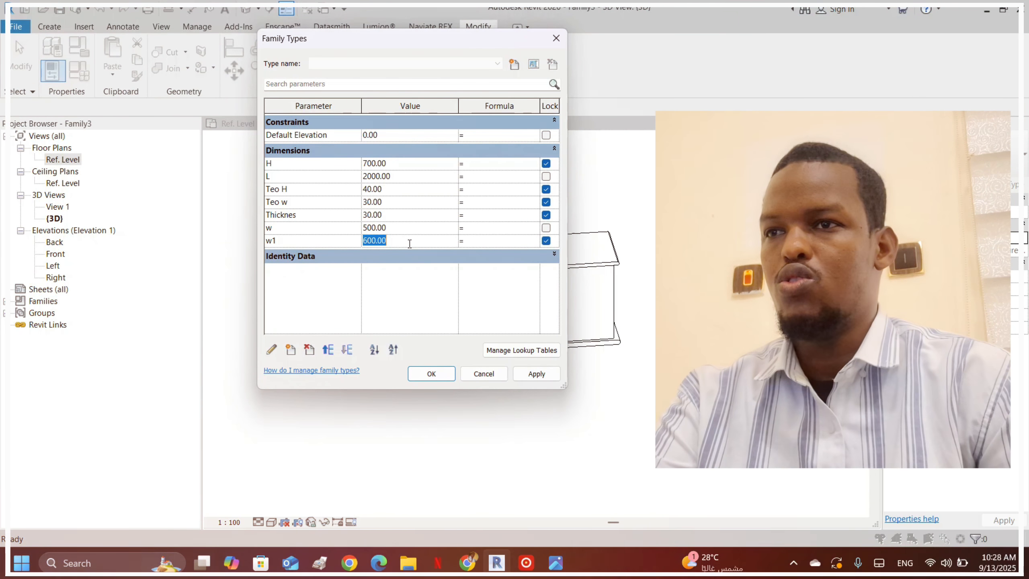
text(5)
click(412, 380)
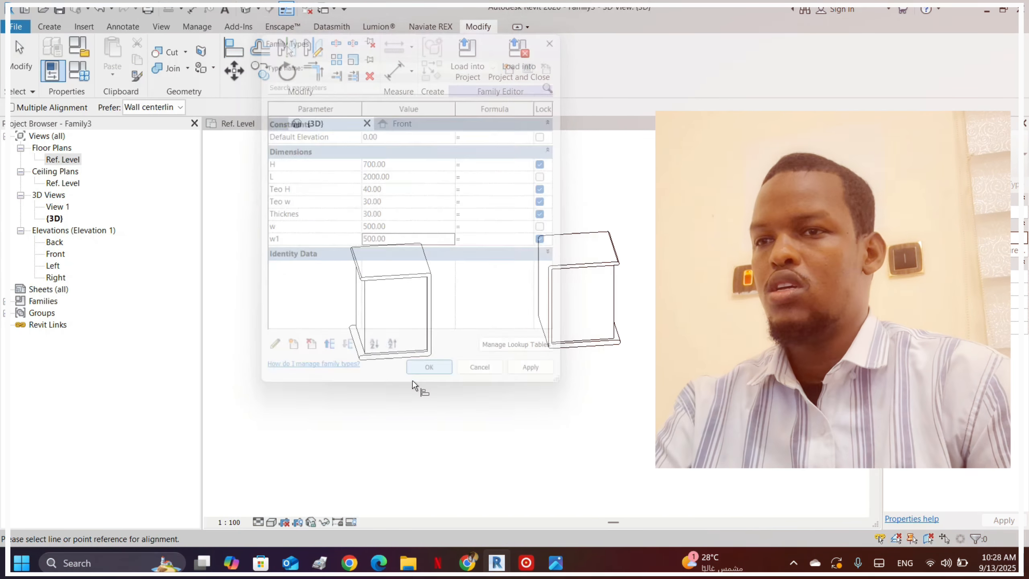
shift+middle_drag(512, 300, 623, 332)
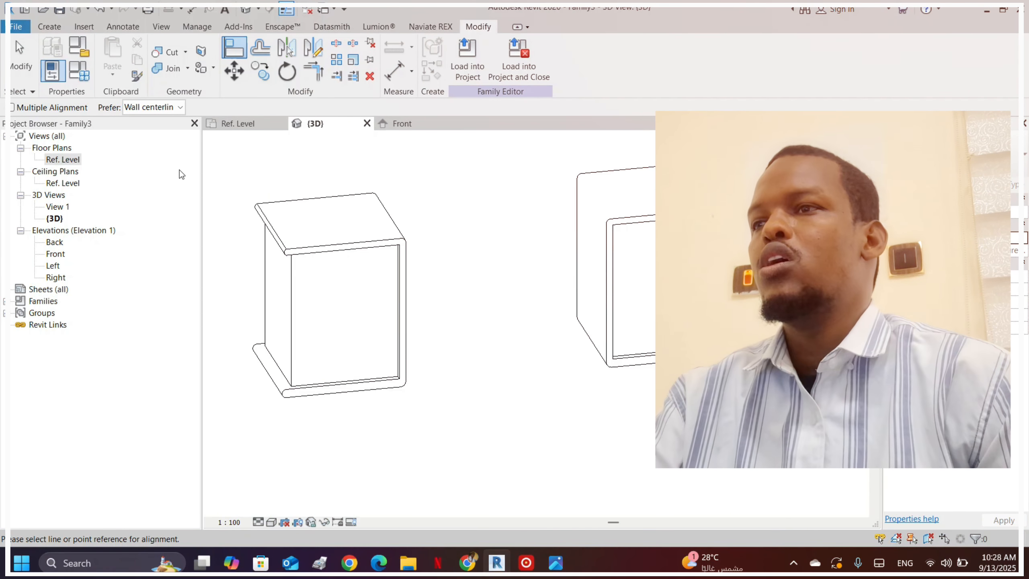
- Study the desk's reference image in the Ref. Level plan and examine both bays and their outer reference planes in the Front elevation
double_click(63, 159)
scroll(648, 282, down, 3)
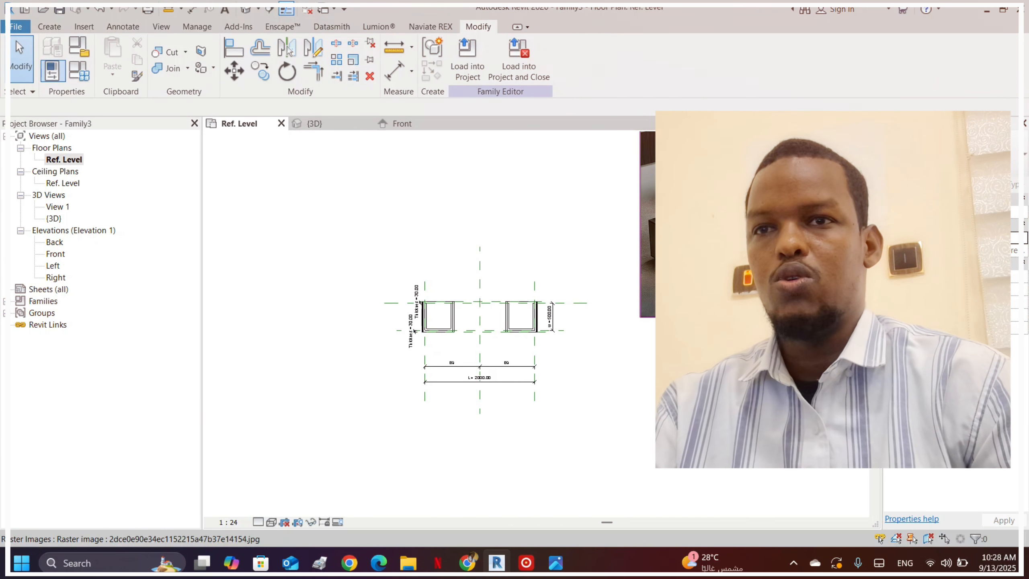
scroll(630, 253, up, 5)
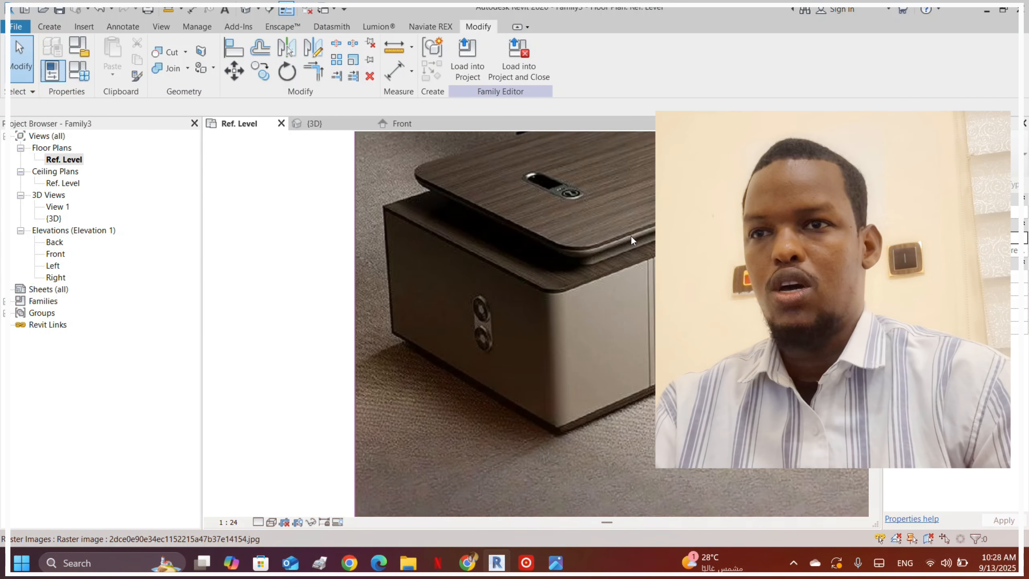
scroll(560, 244, down, 1)
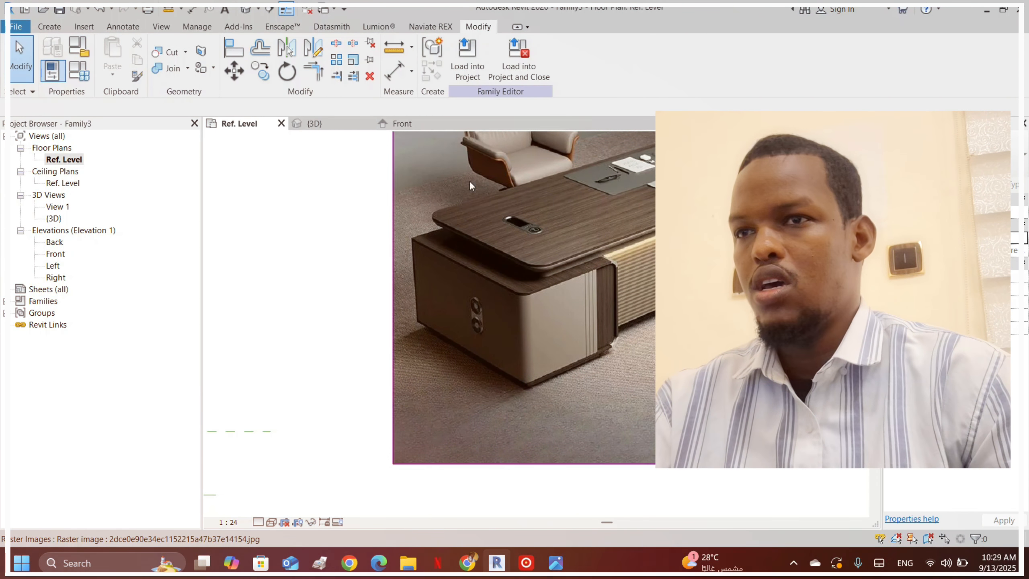
click(402, 126)
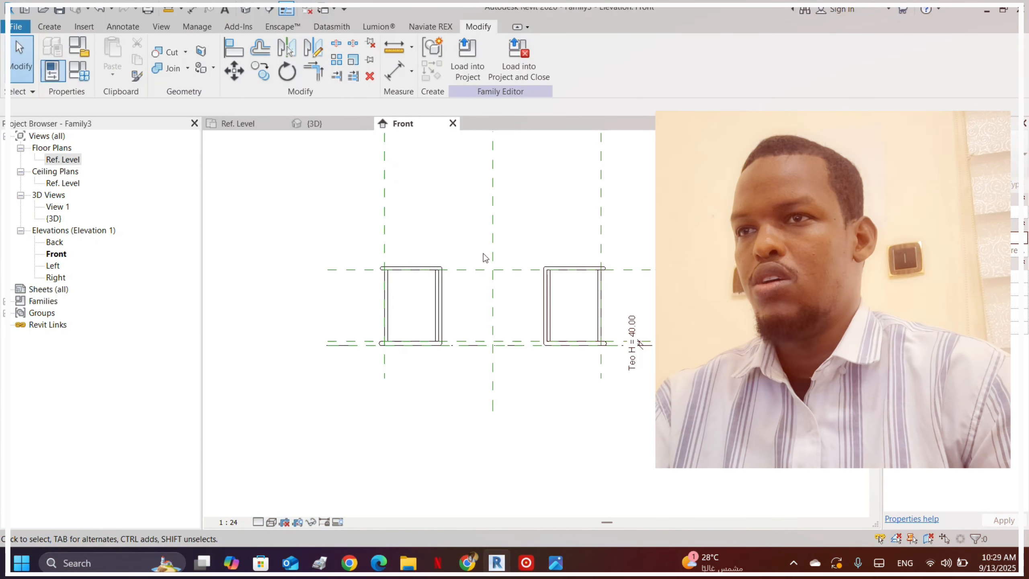
scroll(427, 302, up, 3)
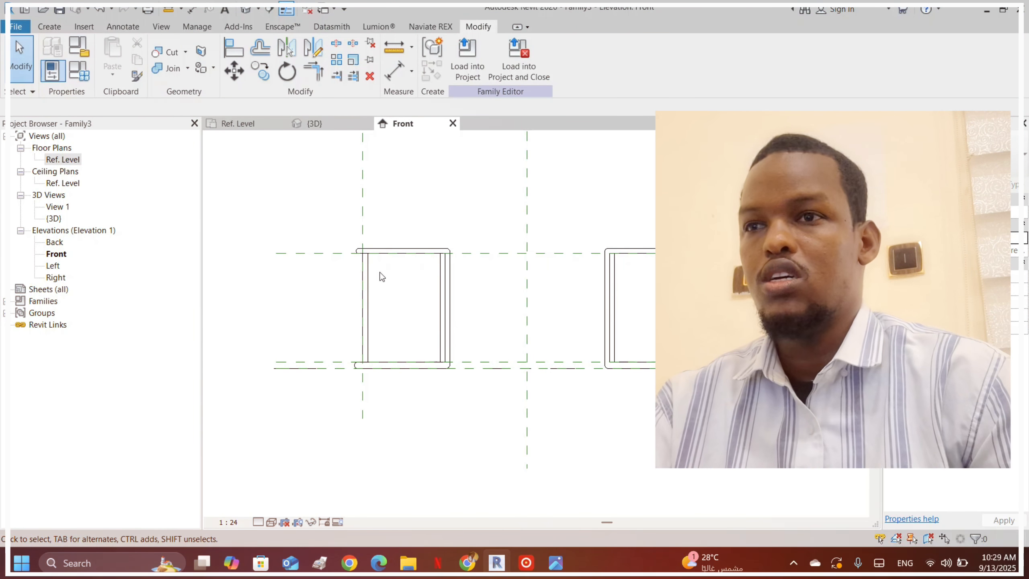
scroll(394, 244, down, 2)
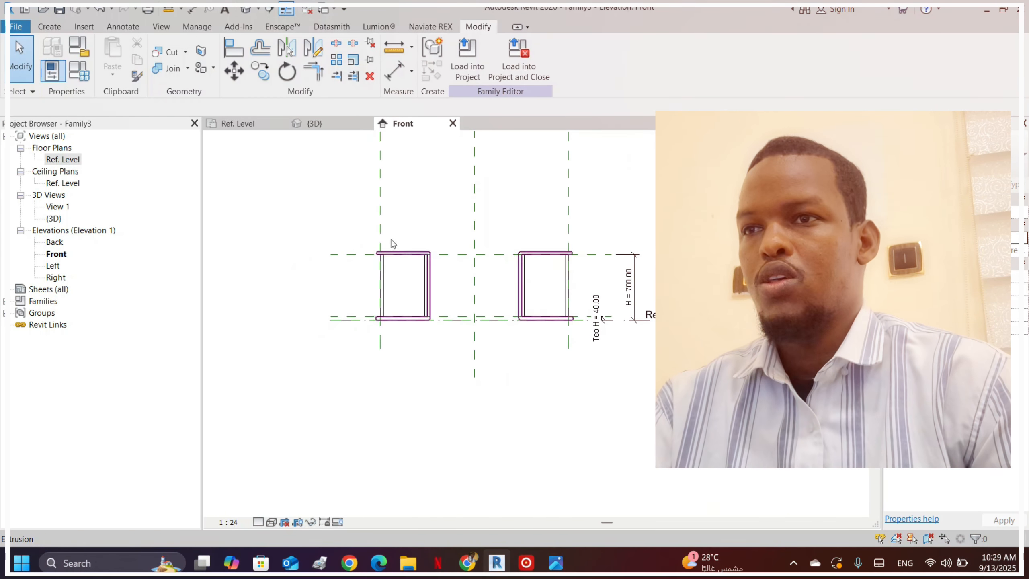
click(380, 179)
scroll(399, 324, down, 2)
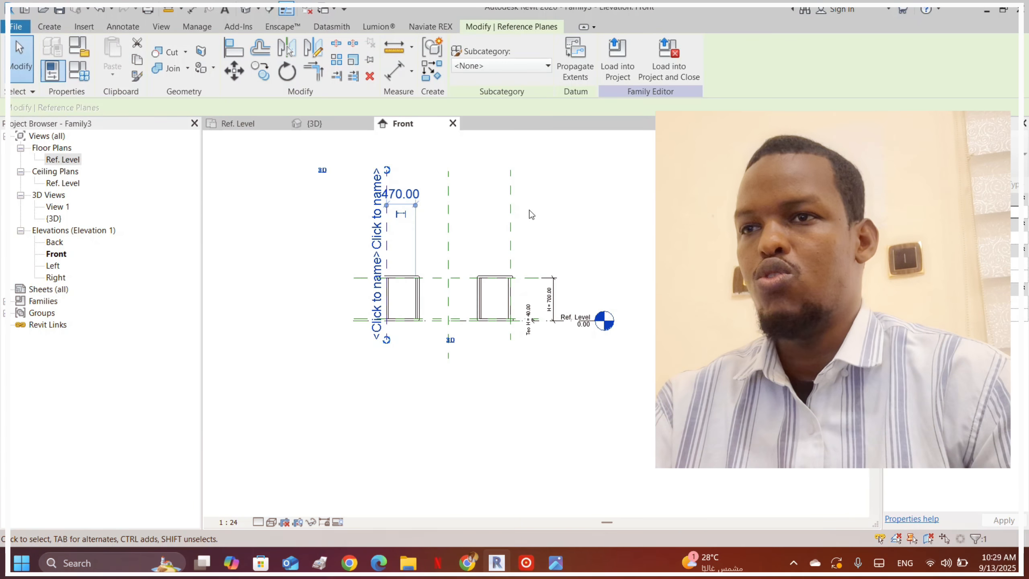
key(Escape)
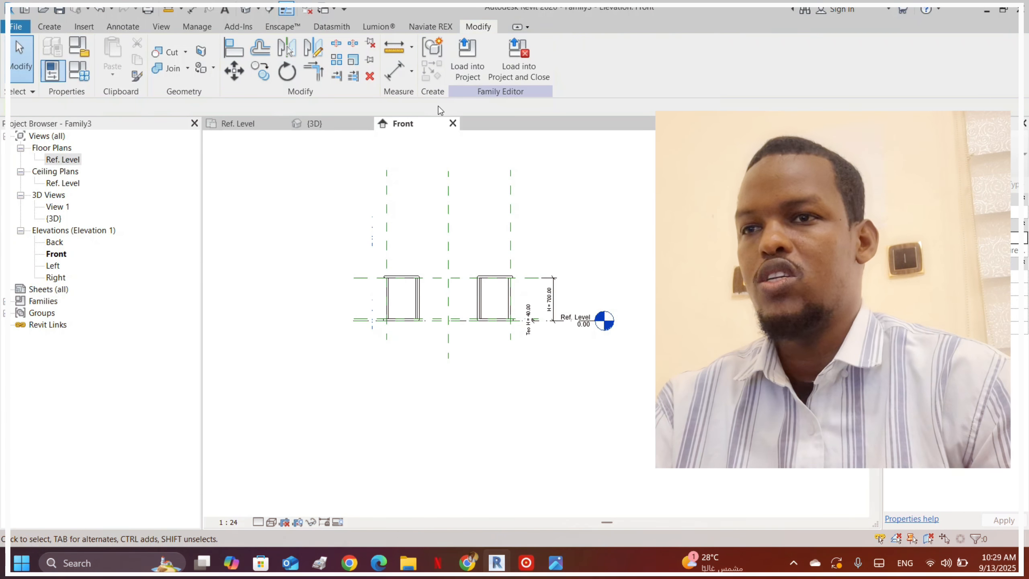
- Draw a vertical reference plane through each bay, about 200 mm inside the left outer plane and about 300 mm inside the right one
click(388, 192)
click(432, 70)
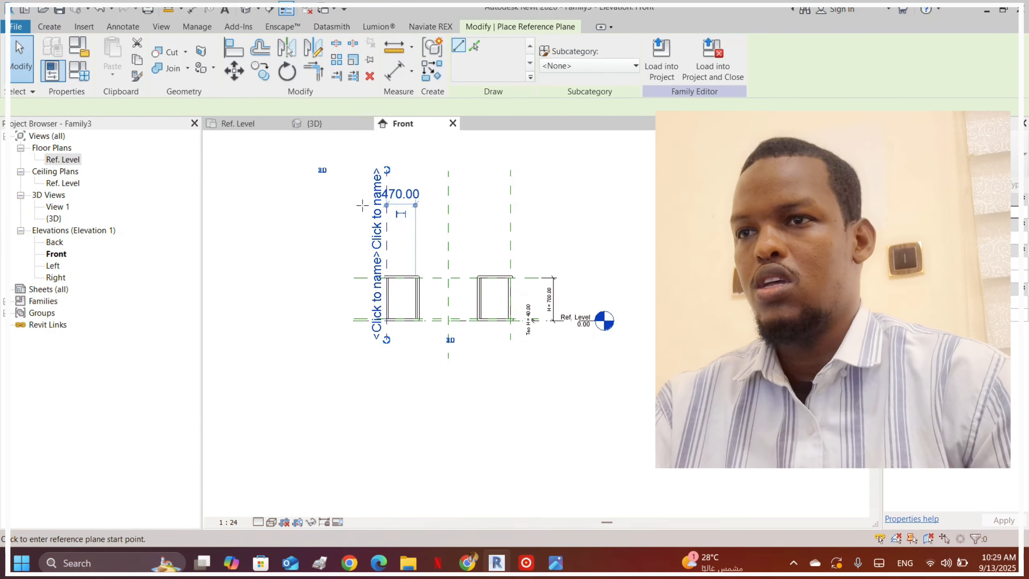
scroll(402, 259, up, 3)
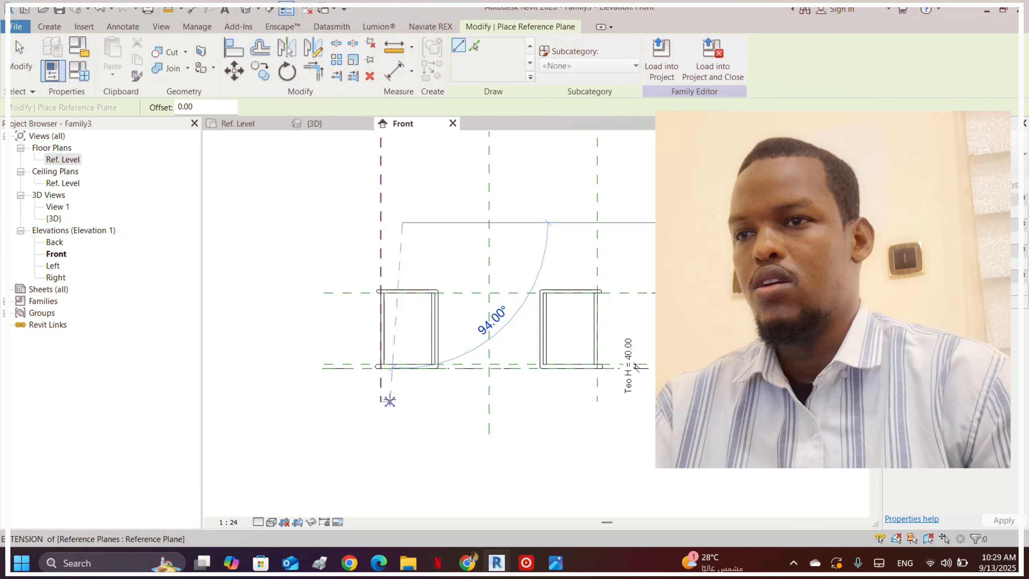
click(403, 401)
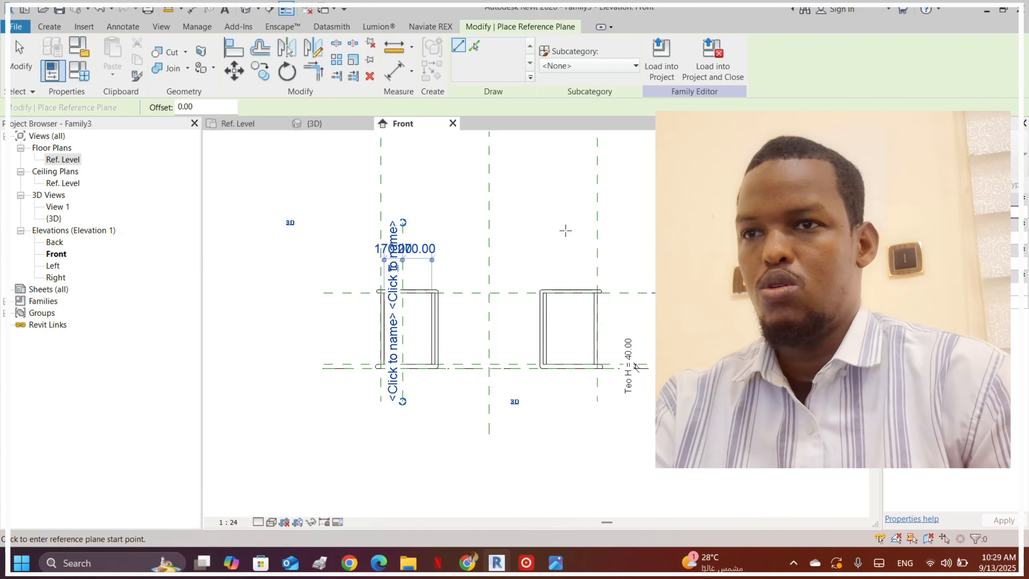
click(565, 223)
scroll(417, 321, up, 3)
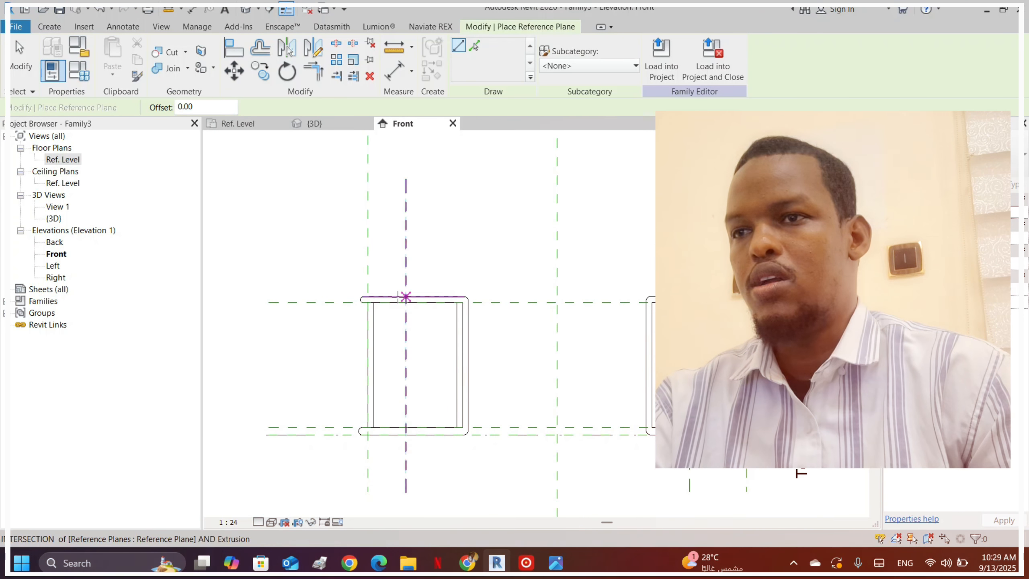
- Dimension the distance between the outer reference plane and the new vertical plane in each bay
click(393, 71)
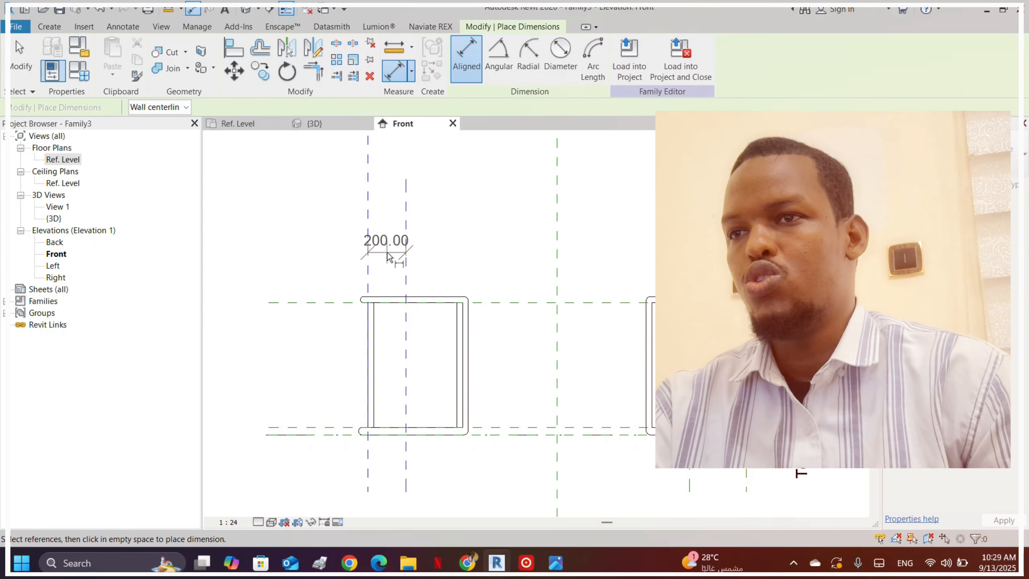
click(388, 256)
scroll(365, 311, up, 3)
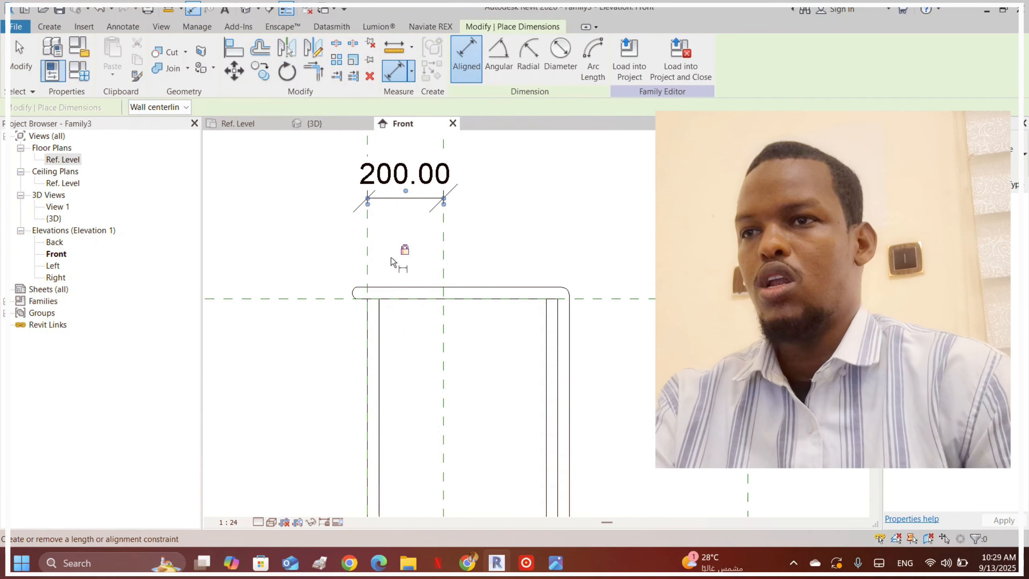
scroll(303, 280, down, 5)
scroll(505, 277, up, 2)
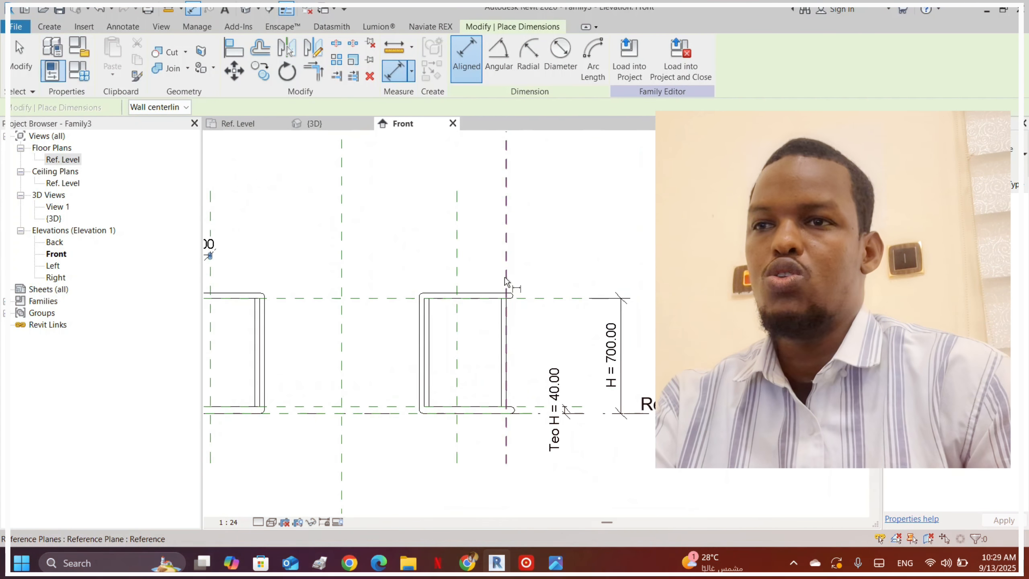
click(476, 269)
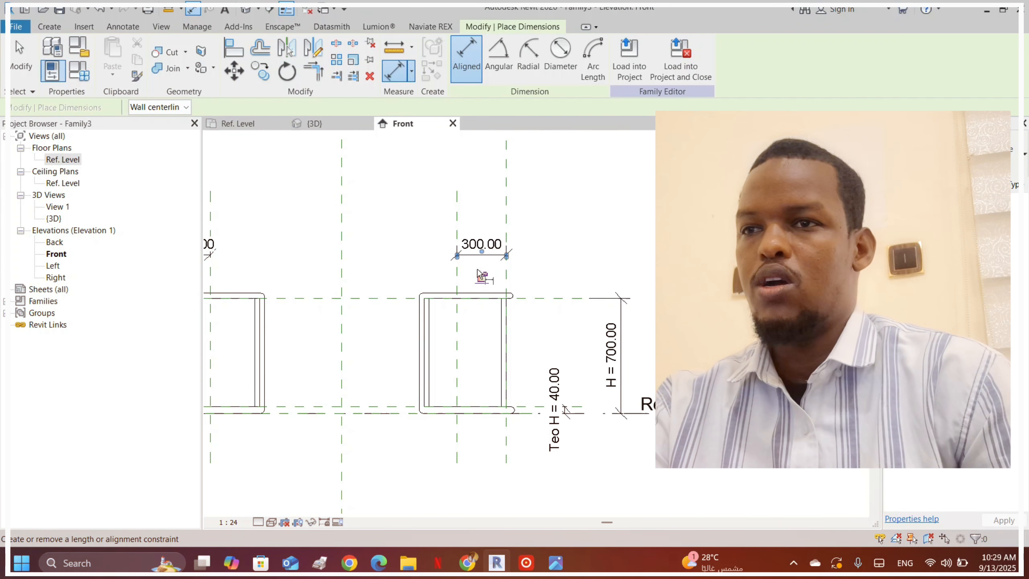
- Set the right bay's distance between the new vertical plane and the outer reference plane to 200 mm
key(Escape)
key(Escape)
click(459, 230)
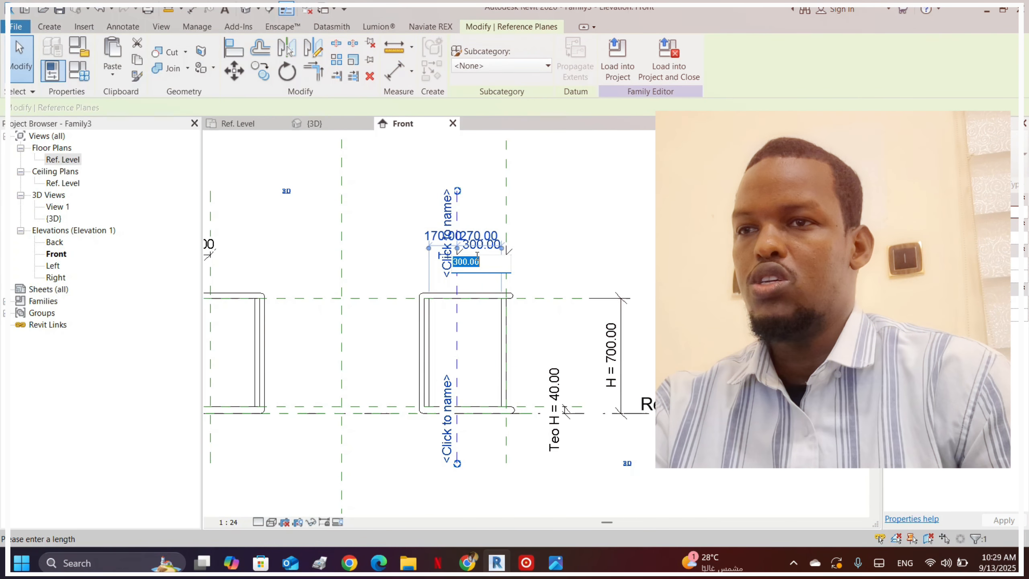
text(200mm)
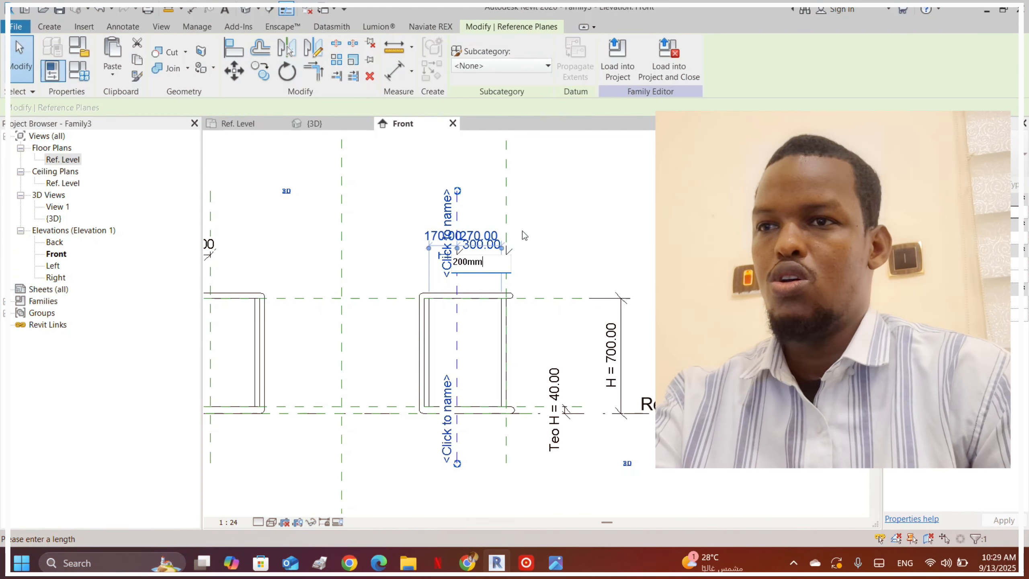
key(Return)
click(584, 266)
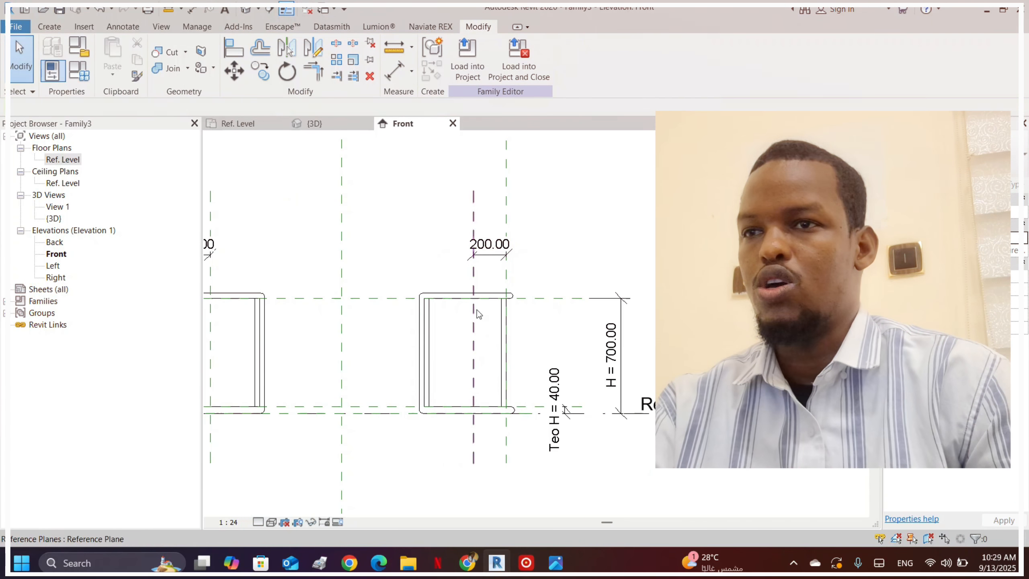
click(488, 252)
scroll(649, 239, down, 3)
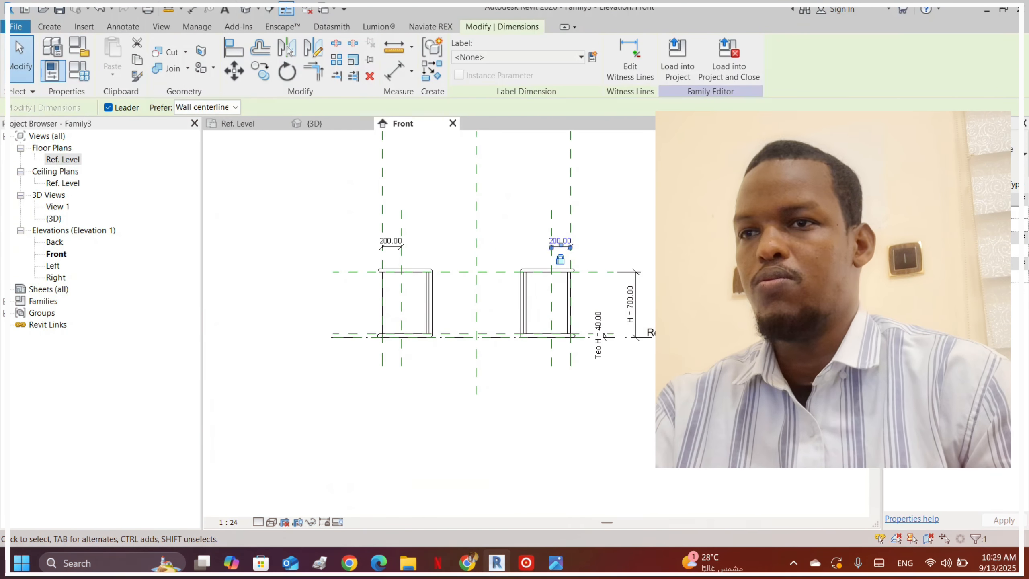
click(607, 251)
scroll(411, 298, up, 3)
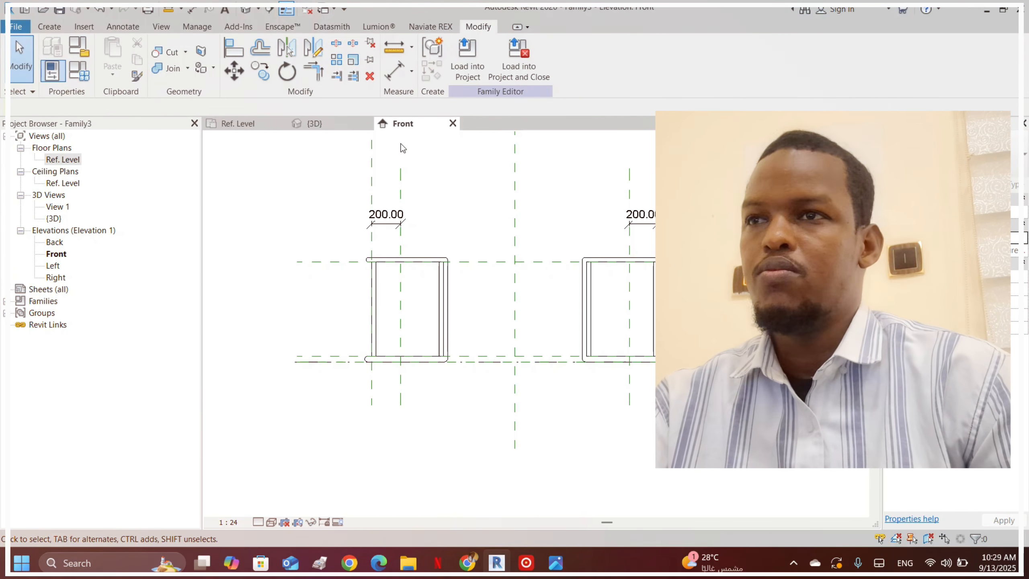
- Start an extrusion and sketch a rectangle about 100 mm wide and 460 mm high in the left bay, starting on its inner reference plane
click(47, 27)
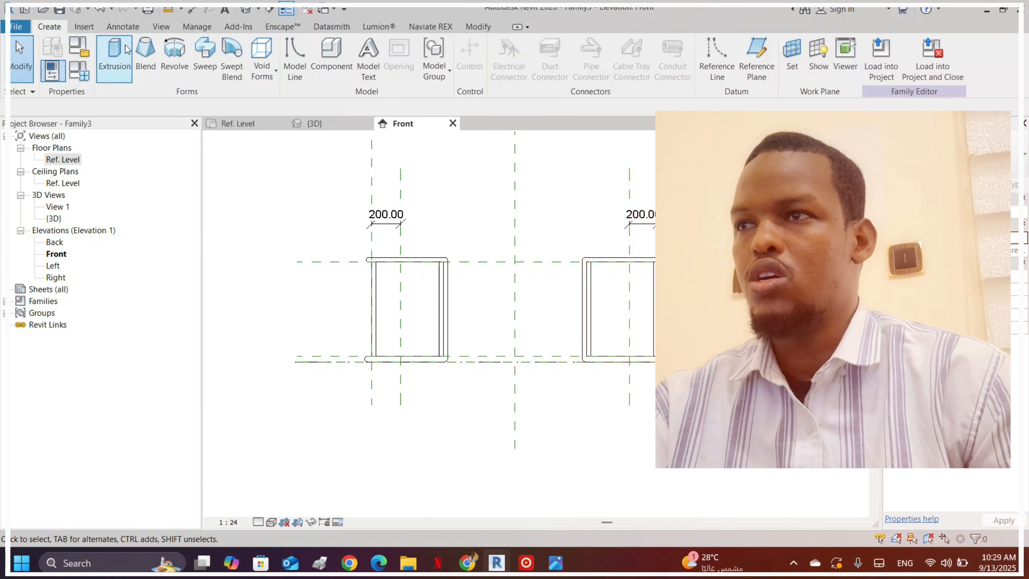
click(115, 55)
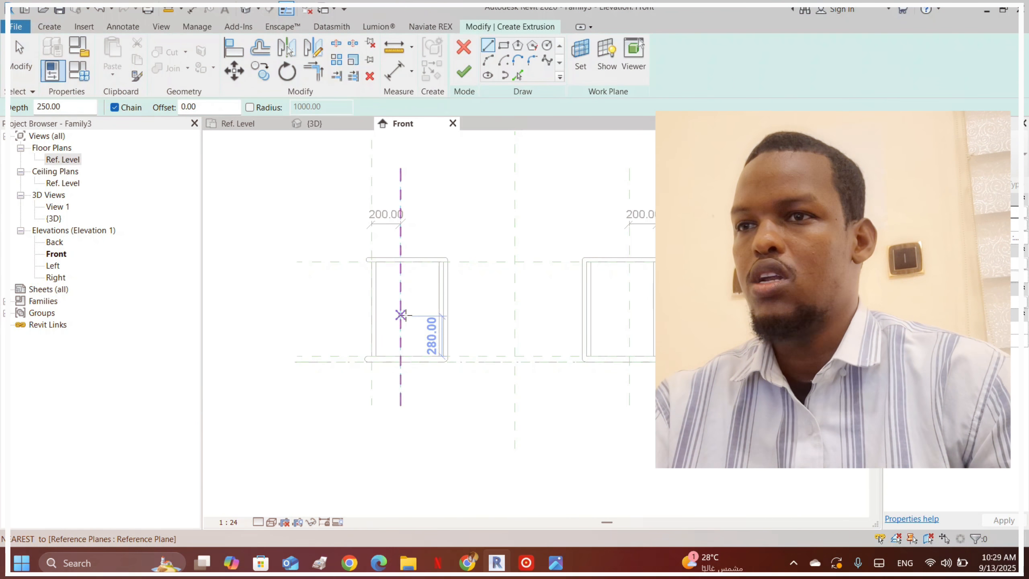
click(503, 46)
scroll(402, 306, up, 2)
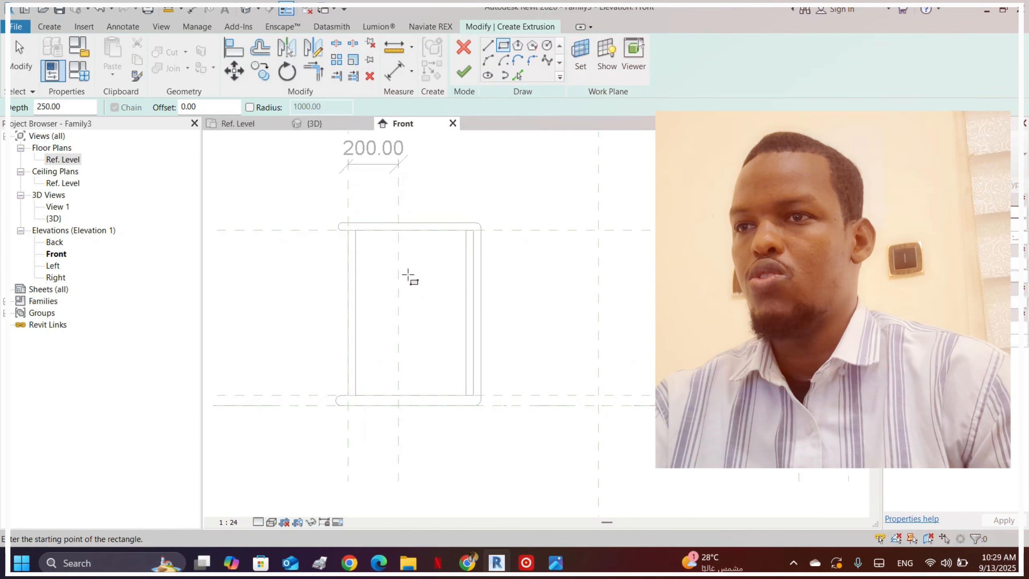
click(399, 261)
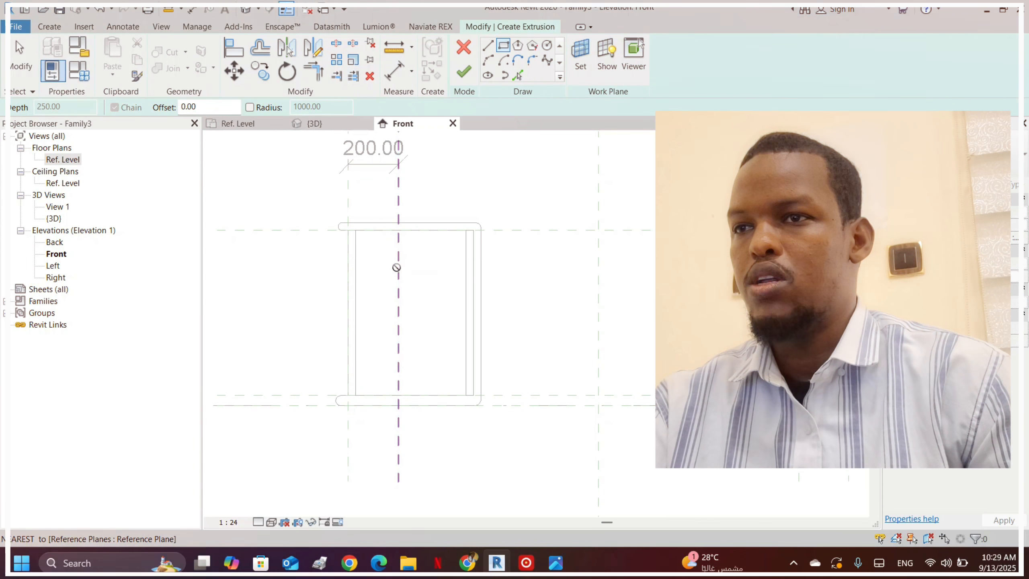
click(424, 374)
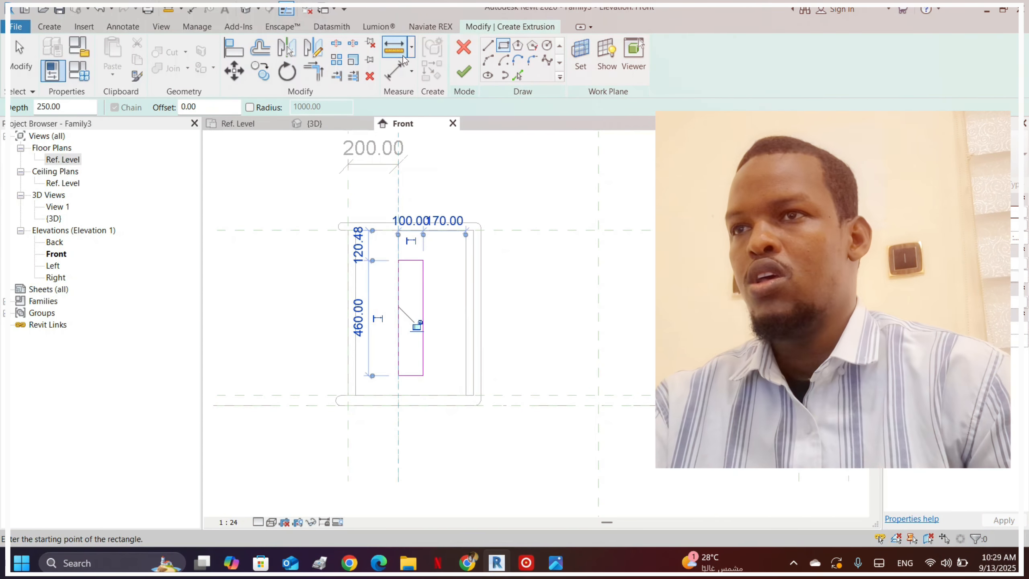
click(393, 73)
scroll(408, 294, up, 3)
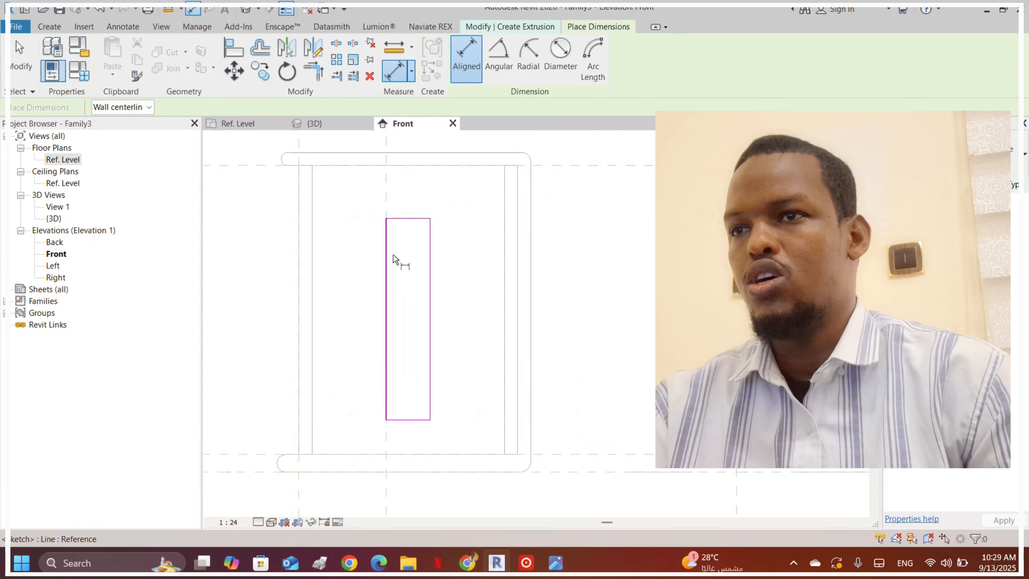
scroll(395, 260, down, 4)
key(Escape)
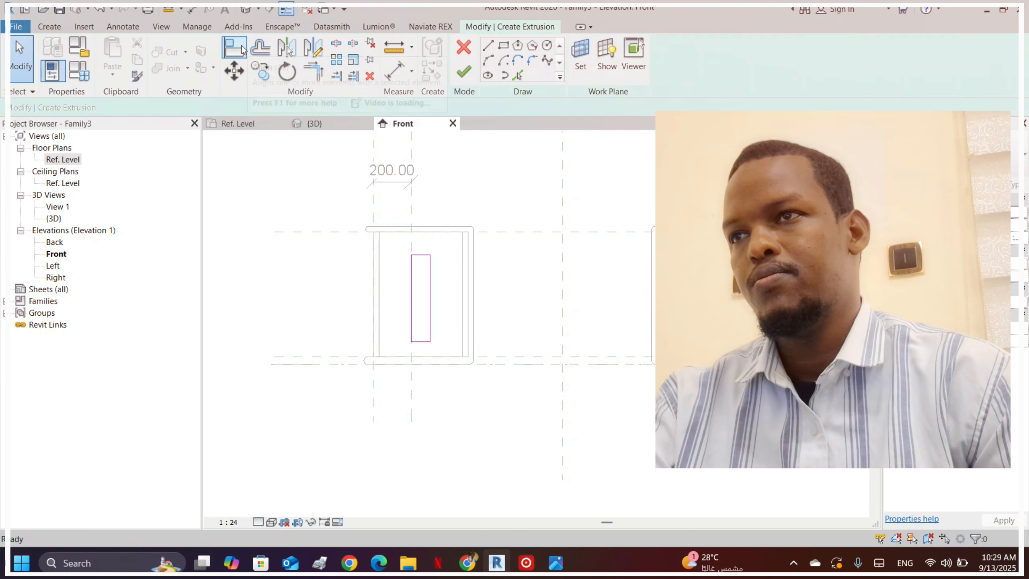
- Align the sketched rectangle's left edge to the left bay's inner vertical reference plane
click(239, 46)
click(412, 209)
click(412, 281)
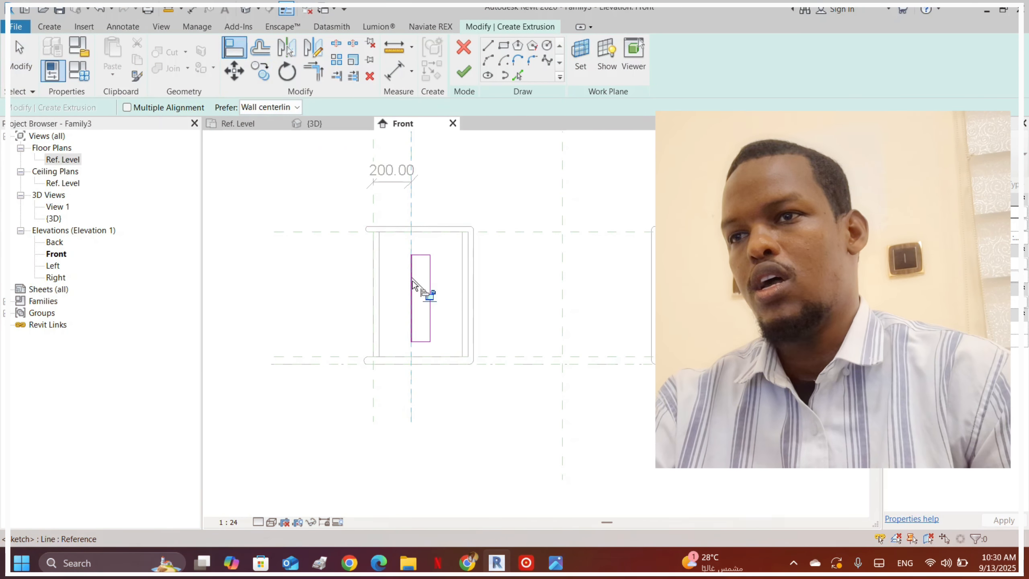
scroll(419, 291, up, 2)
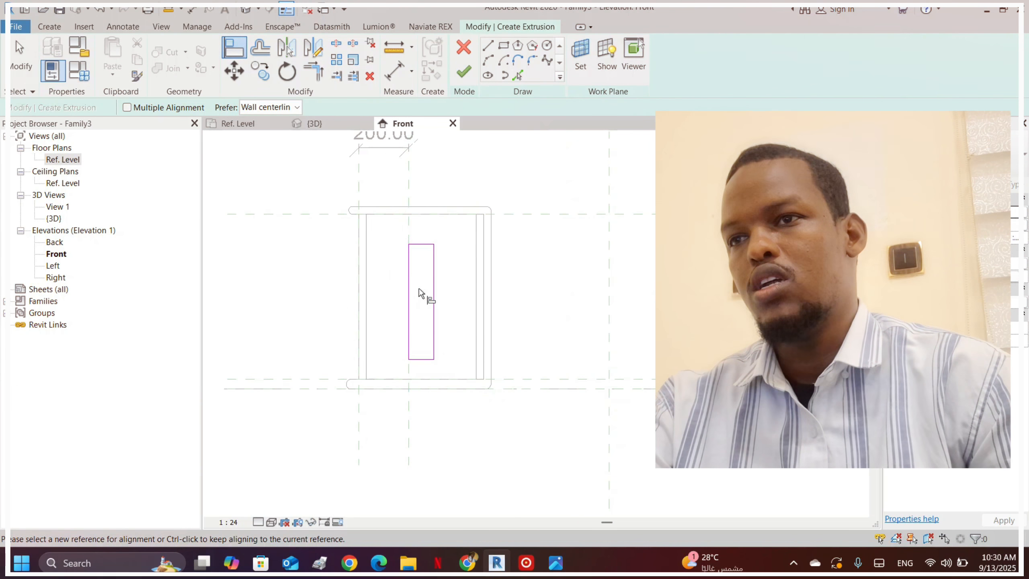
key(Escape)
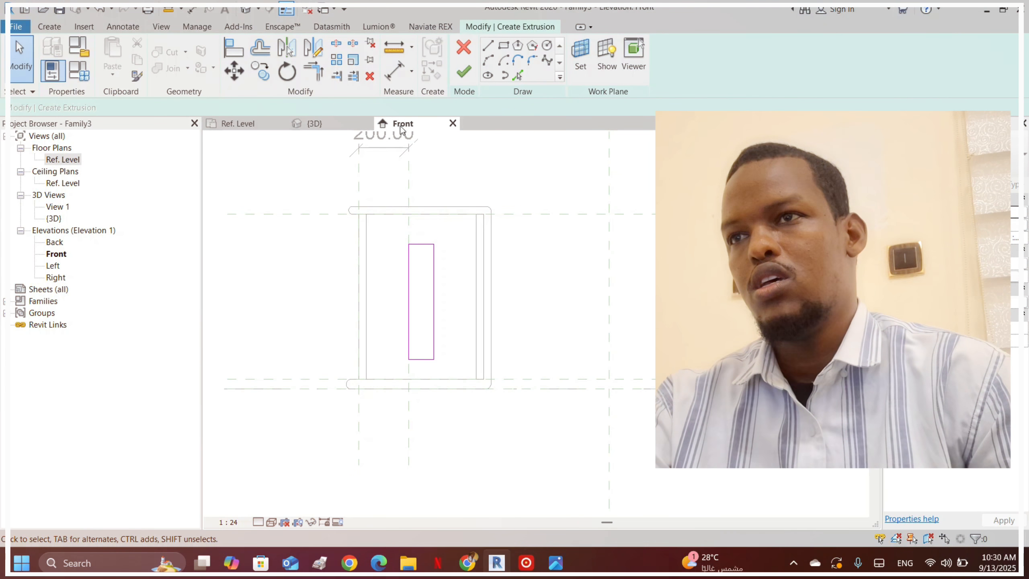
- Dimension the width of the sketched rectangle in the left bay and lock the dimension
click(400, 74)
click(436, 288)
scroll(402, 258, up, 3)
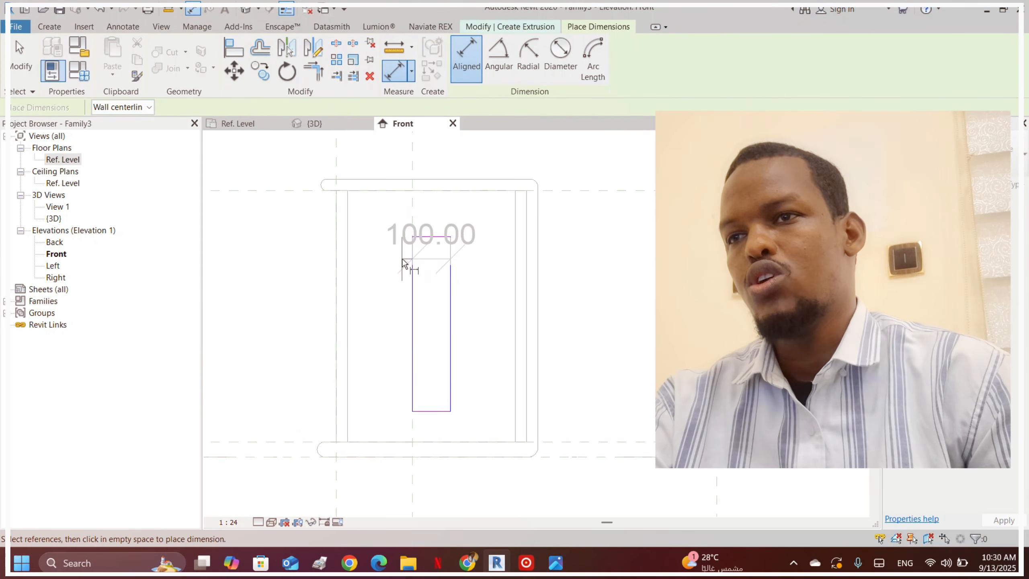
scroll(447, 306, down, 2)
scroll(451, 282, up, 3)
click(457, 271)
scroll(420, 273, down, 3)
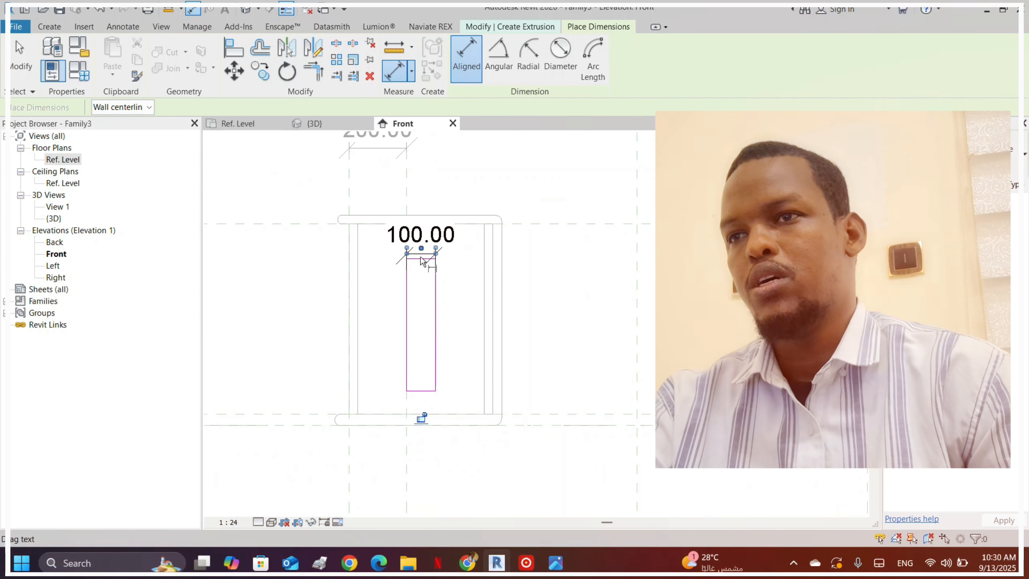
scroll(418, 409, up, 1)
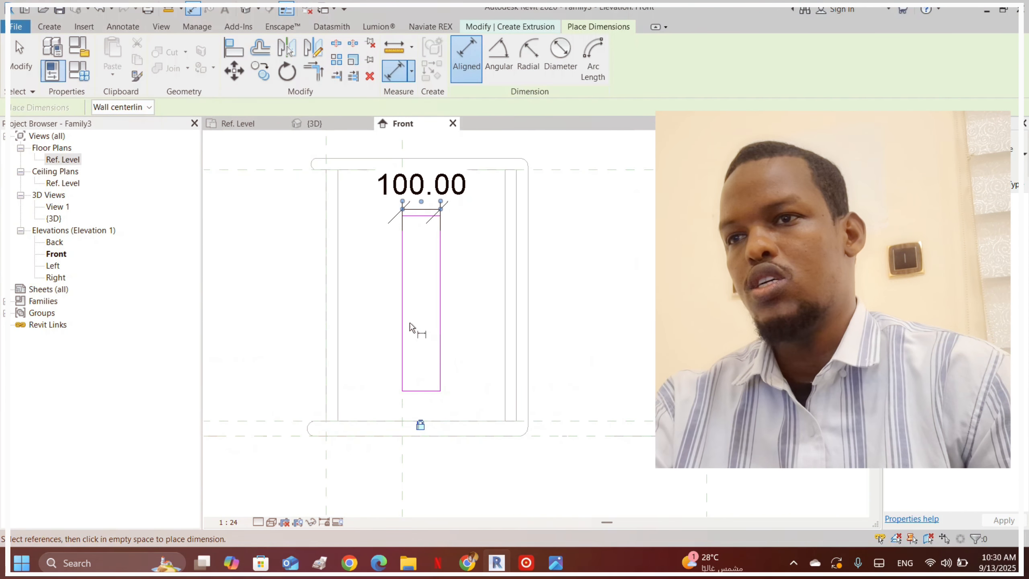
- Dimension the height of the left bay's rectangle between its two horizontal edges and lock the dimension
click(441, 232)
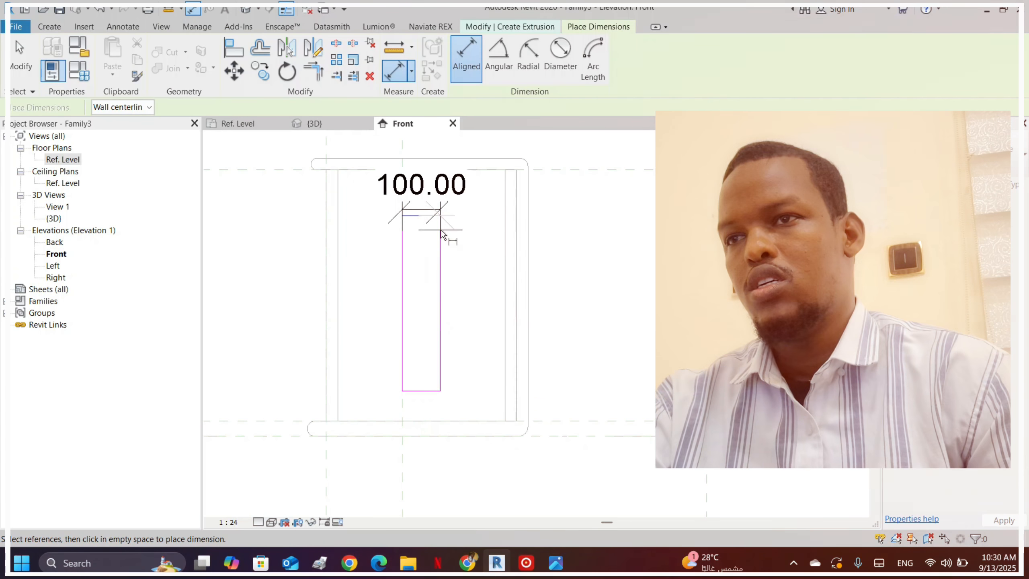
click(420, 398)
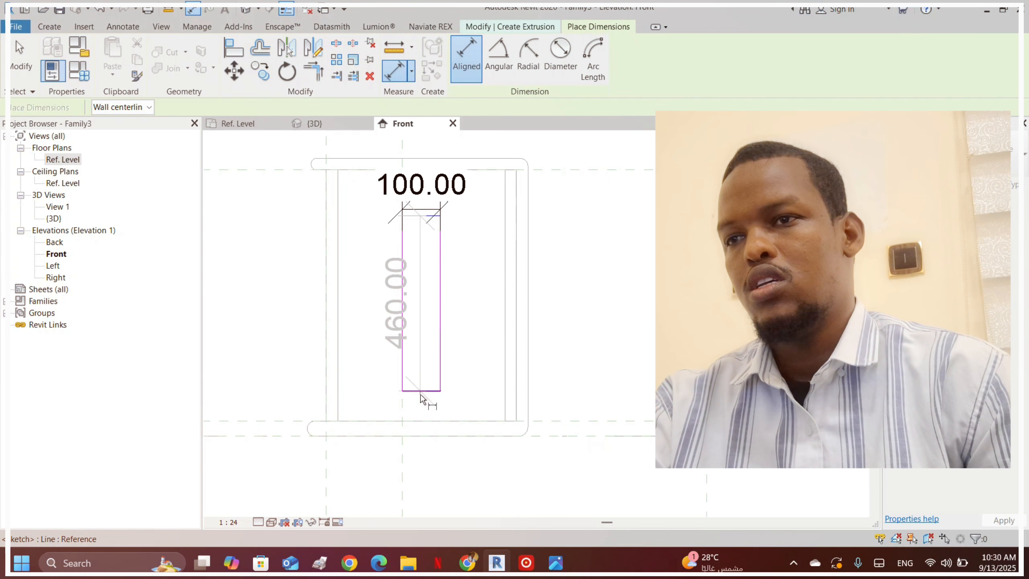
click(382, 340)
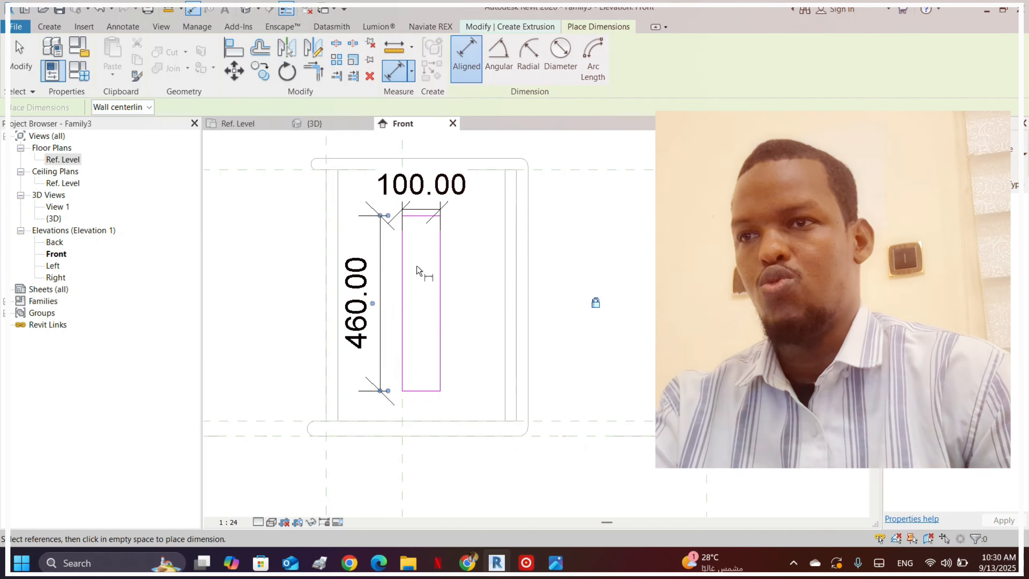
scroll(359, 258, down, 4)
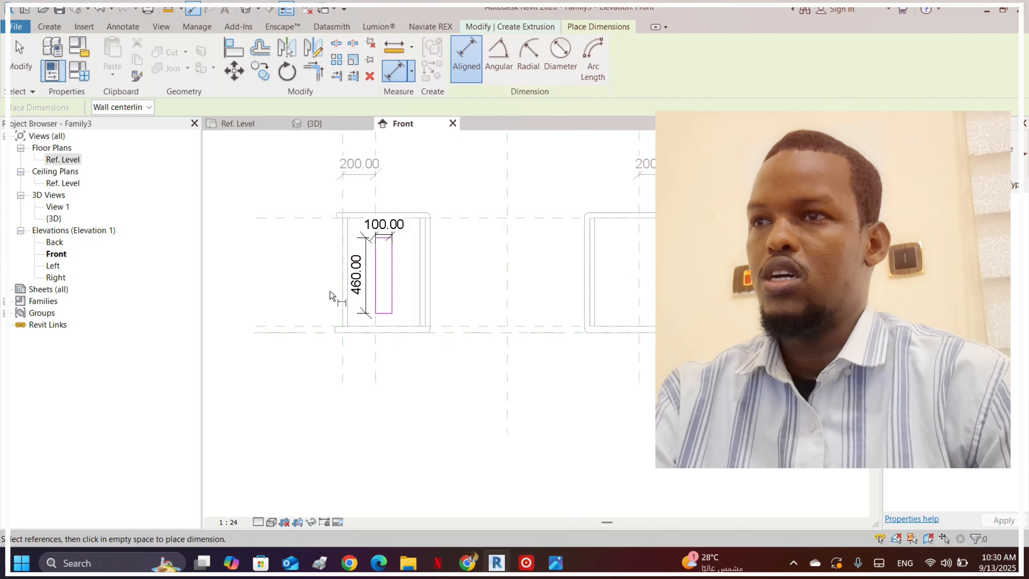
scroll(355, 161, up, 2)
key(Escape)
key(Escape)
- Mirror a copy of the dimensioned rectangle into the right bay about the central vertical reference plane
drag(356, 161, 467, 363)
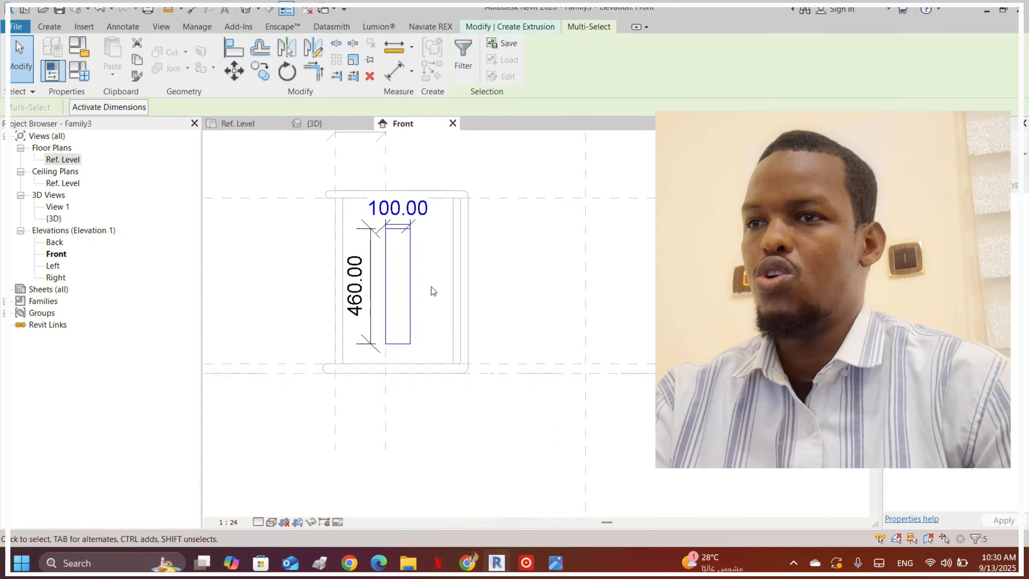
click(319, 51)
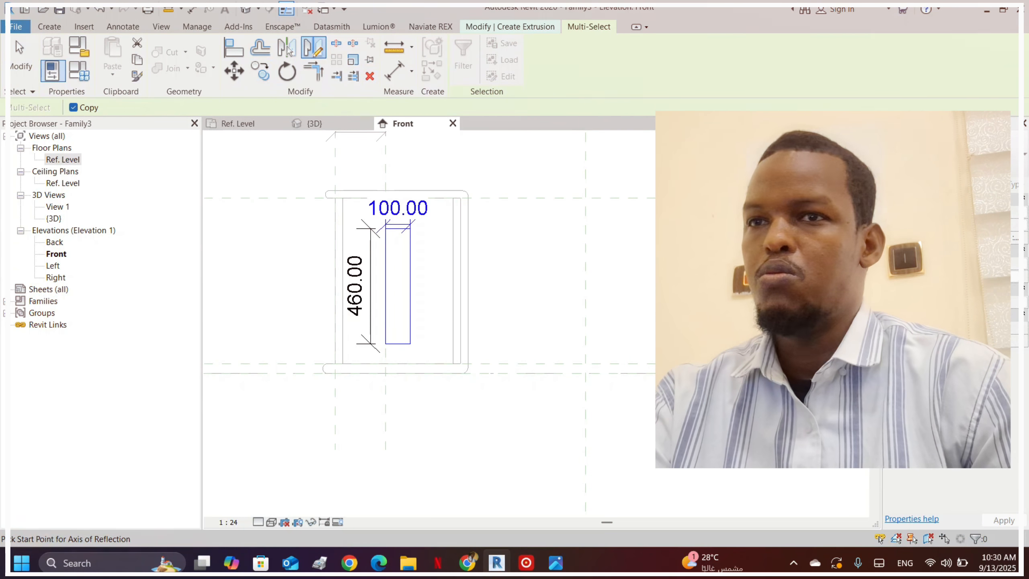
click(585, 198)
click(585, 223)
scroll(478, 245, down, 1)
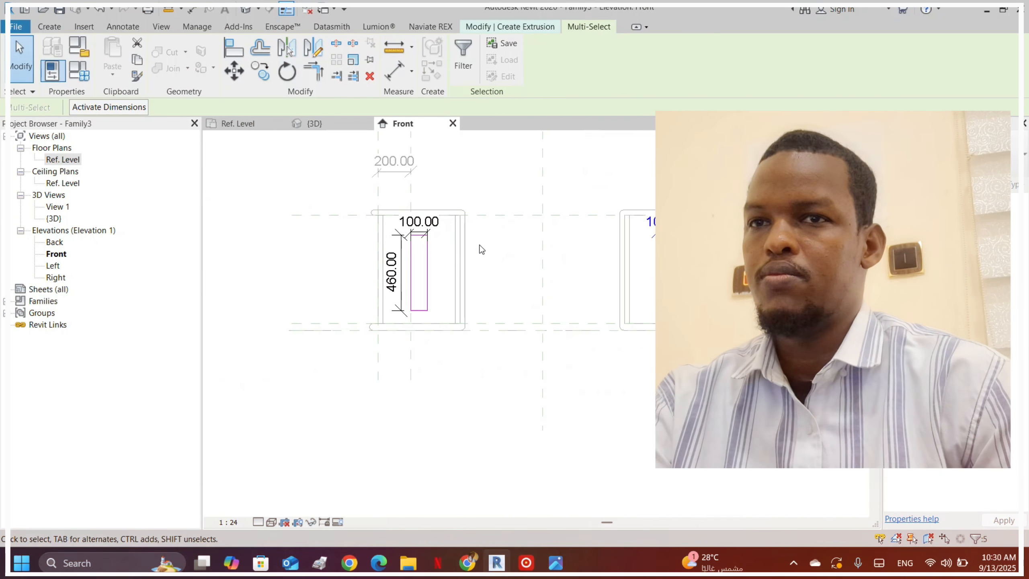
scroll(719, 225, up, 1)
key(Escape)
middle_drag(689, 269, 616, 260)
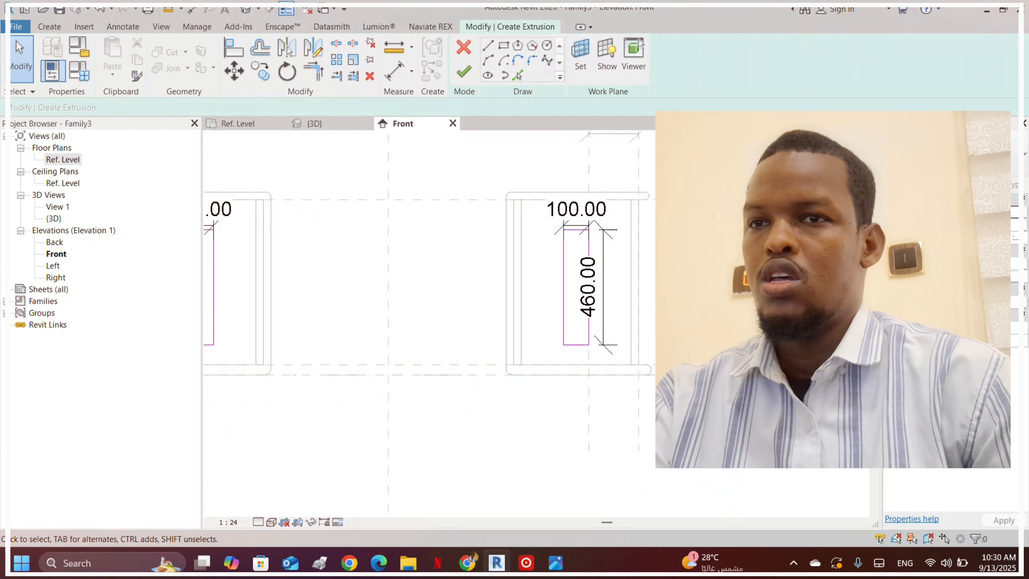
- Move the mirrored rectangle's height and width dimensions clear of the sketch in the right bay
drag(609, 257, 706, 256)
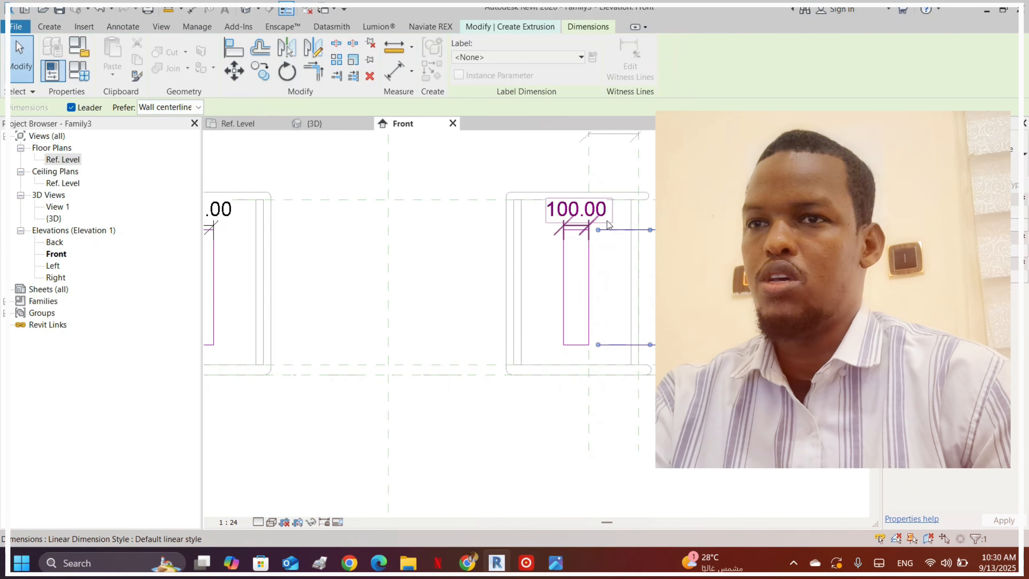
drag(604, 215, 601, 170)
click(613, 245)
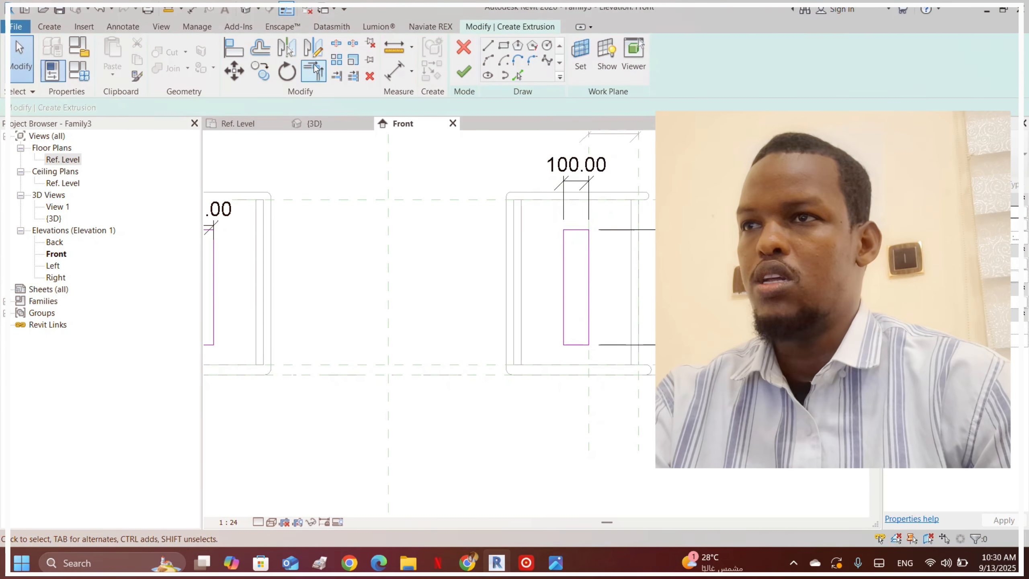
- Align and lock the mirrored rectangle's outer edge to the right bay's inner vertical reference plane, and finish the extrusion
click(254, 59)
scroll(611, 245, up, 1)
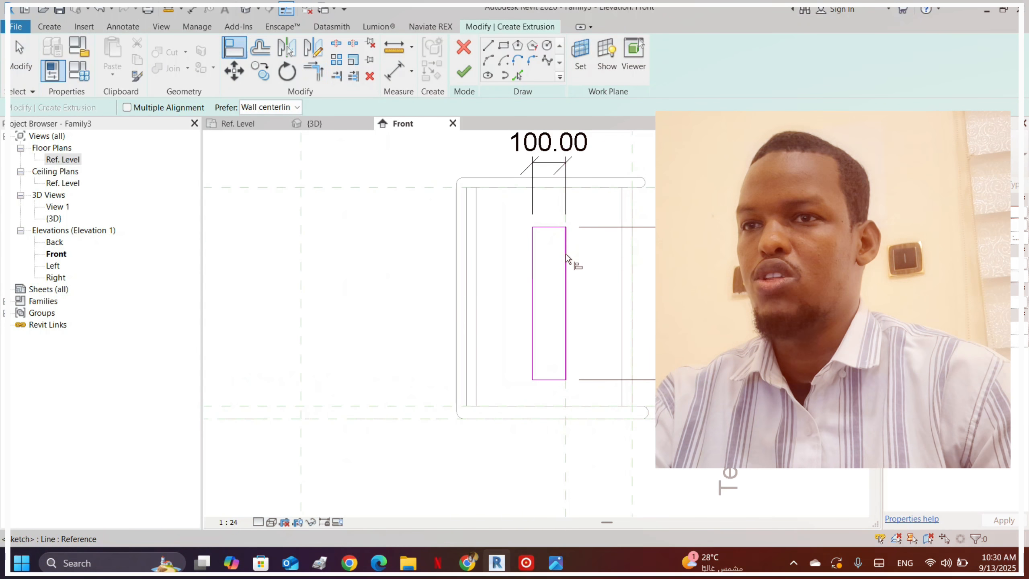
key(Escape)
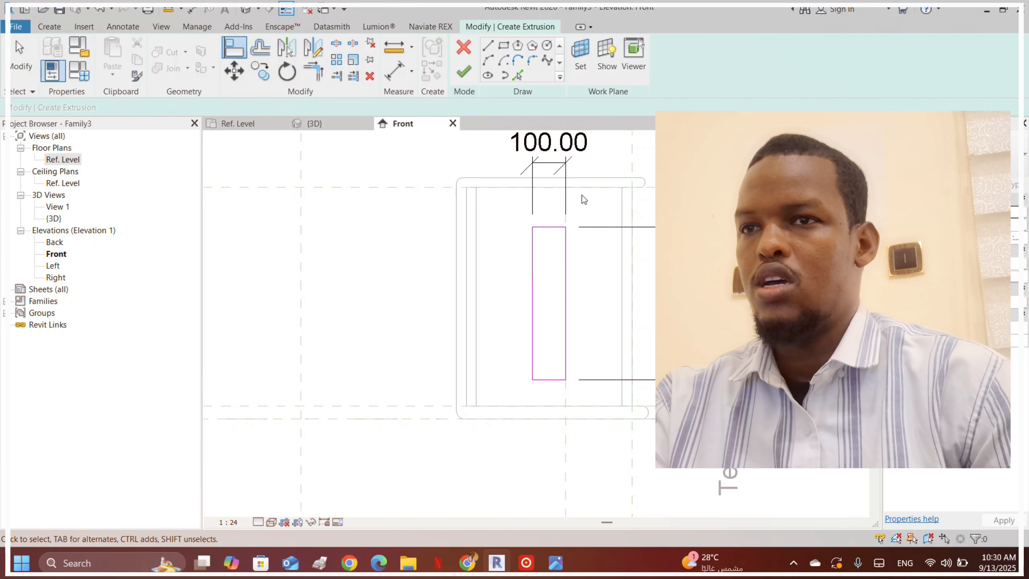
key(Escape)
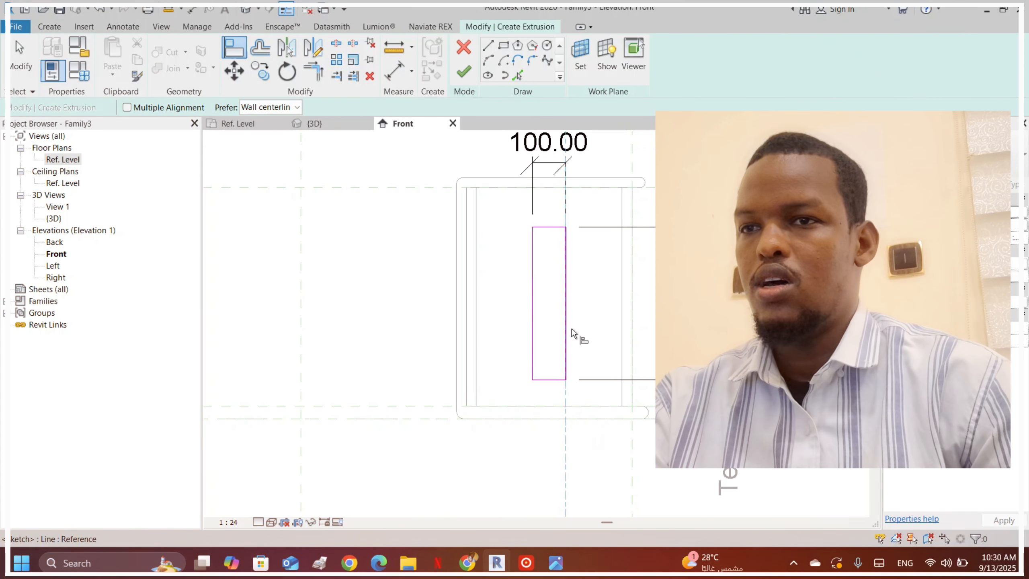
click(584, 346)
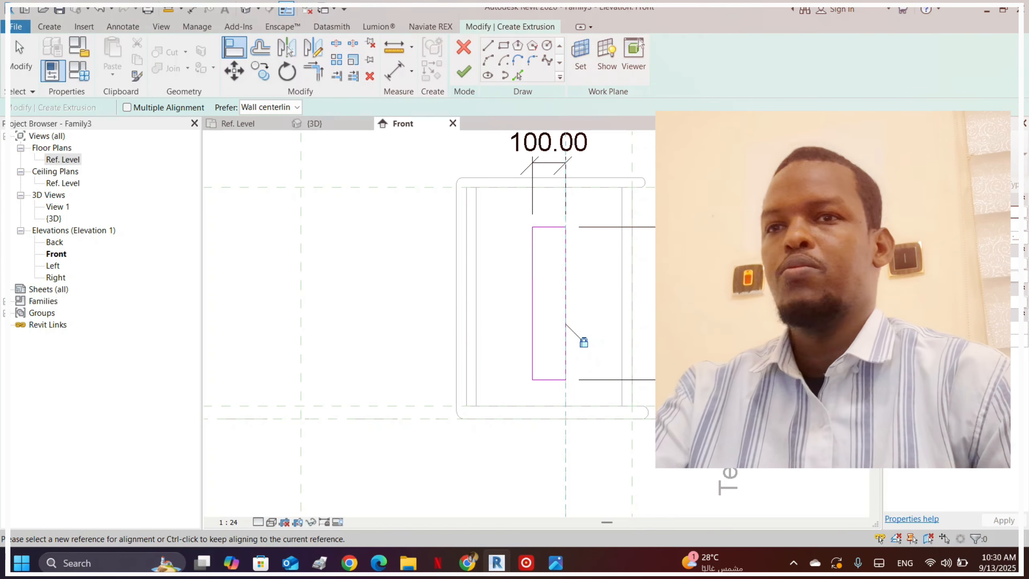
scroll(409, 301, down, 3)
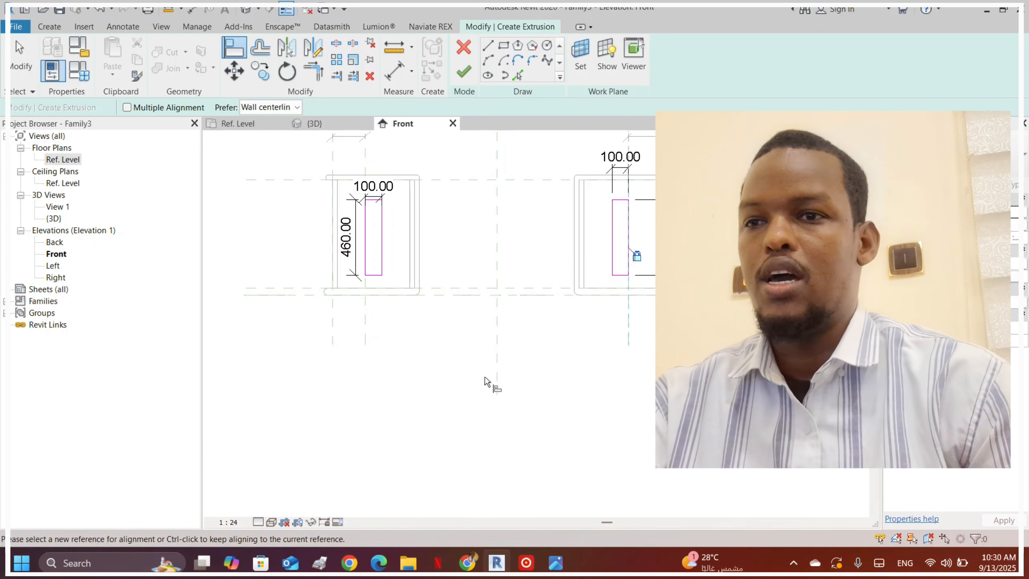
scroll(506, 378, down, 2)
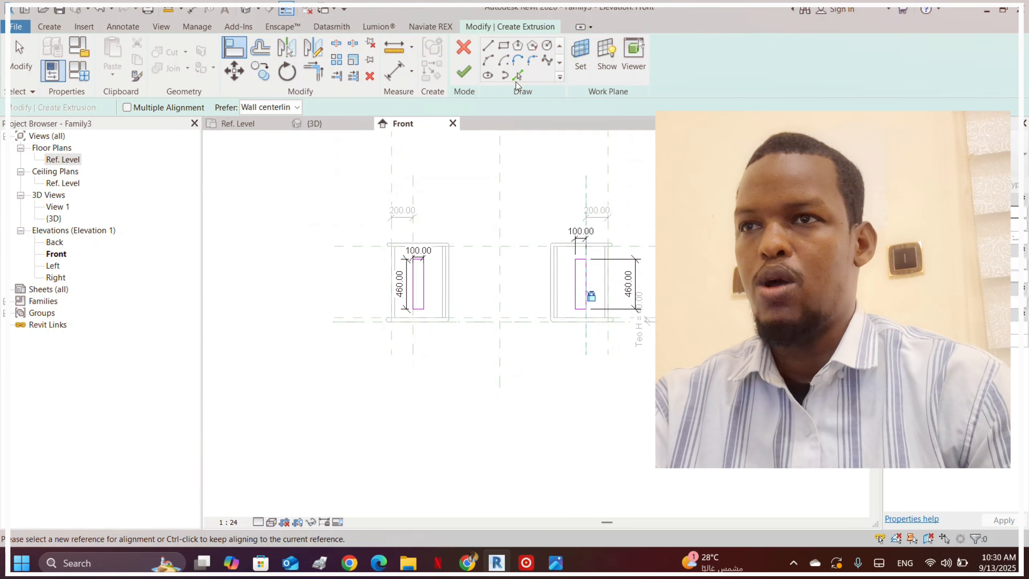
click(464, 72)
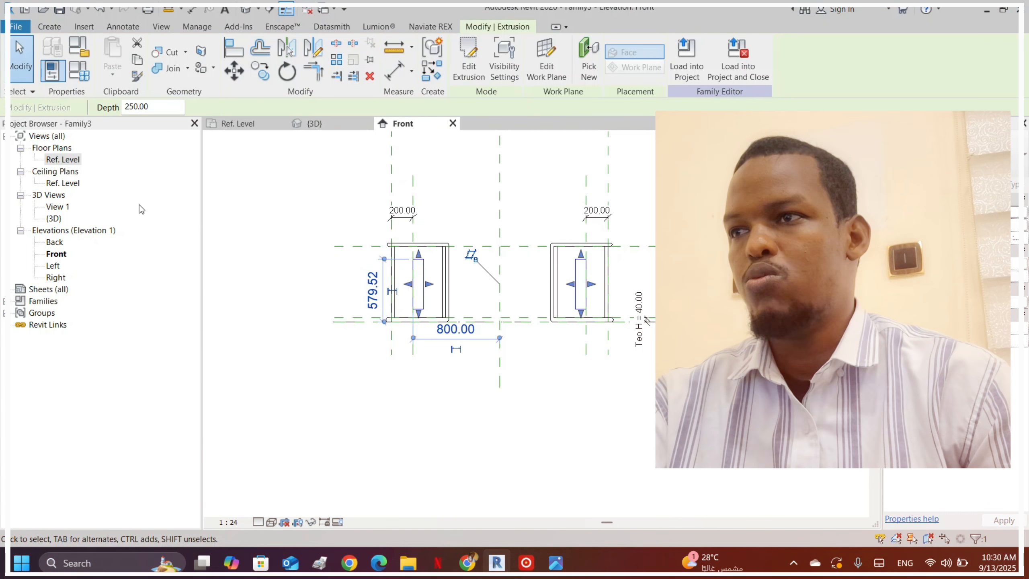
- Open the Ref. Level floor plan and examine where the new extrusions sit relative to the two bays
click(57, 254)
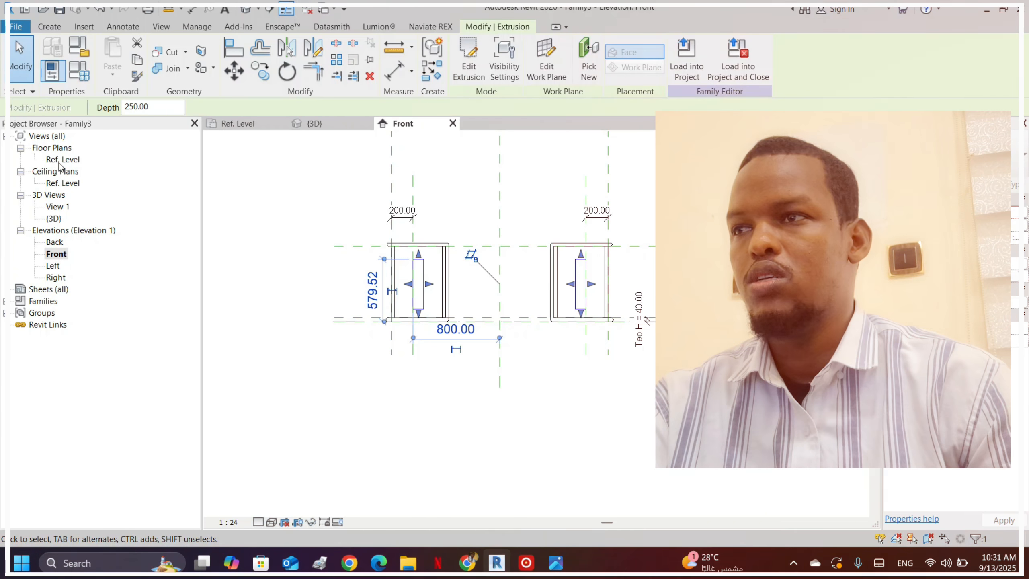
double_click(61, 160)
scroll(623, 277, down, 5)
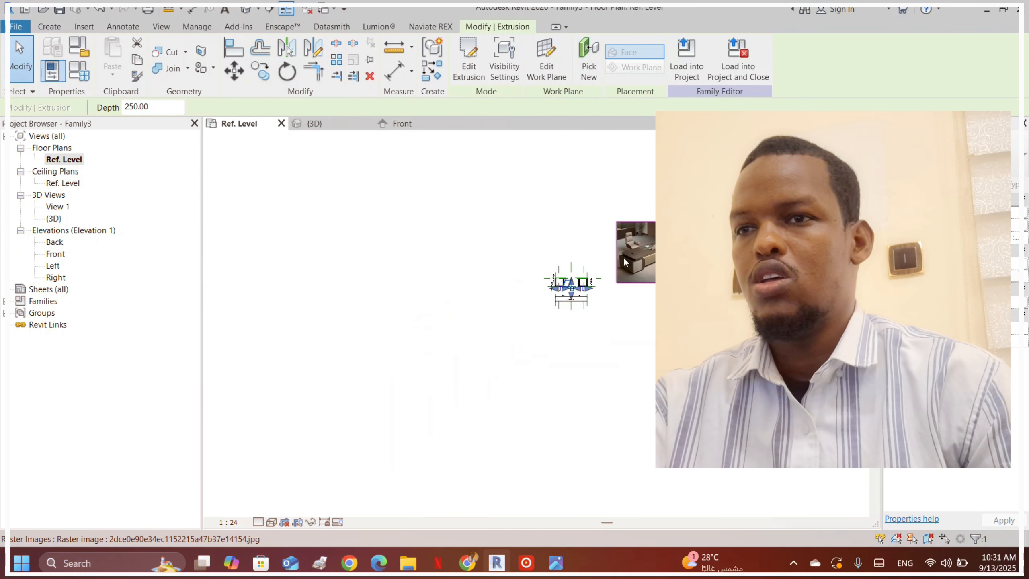
scroll(527, 272, up, 6)
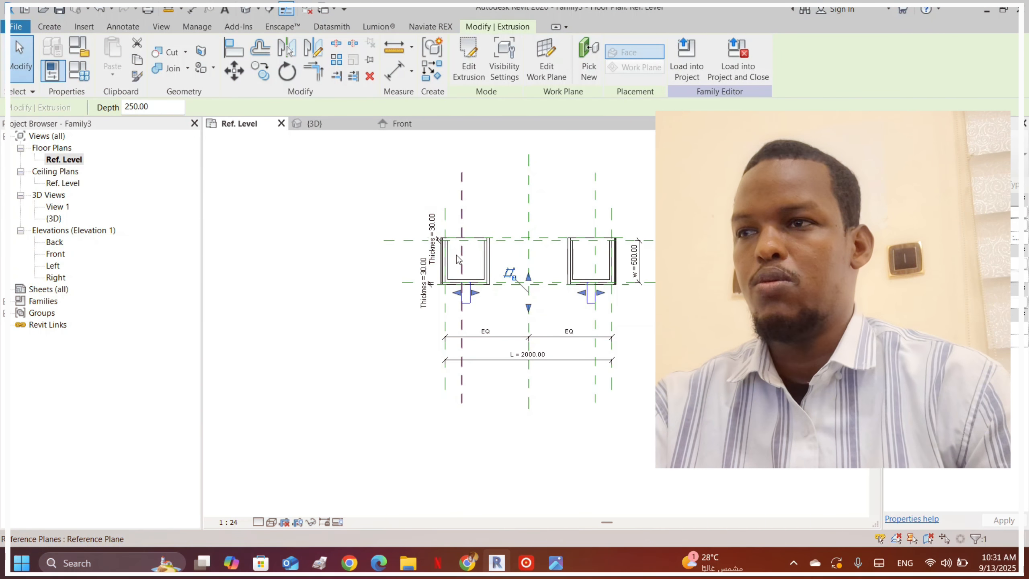
scroll(504, 371, up, 4)
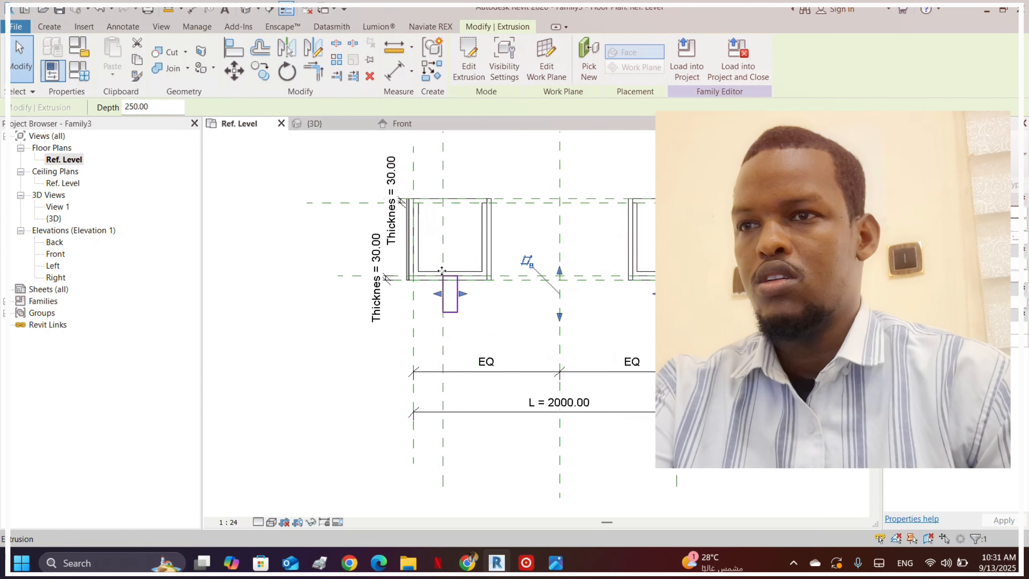
scroll(480, 298, up, 3)
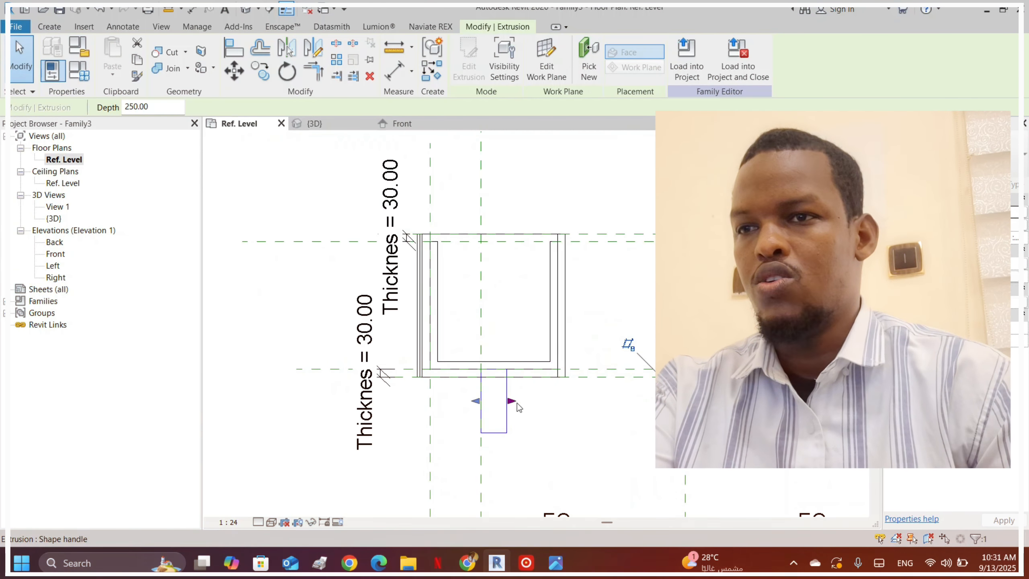
scroll(534, 259, down, 2)
click(569, 355)
double_click(511, 357)
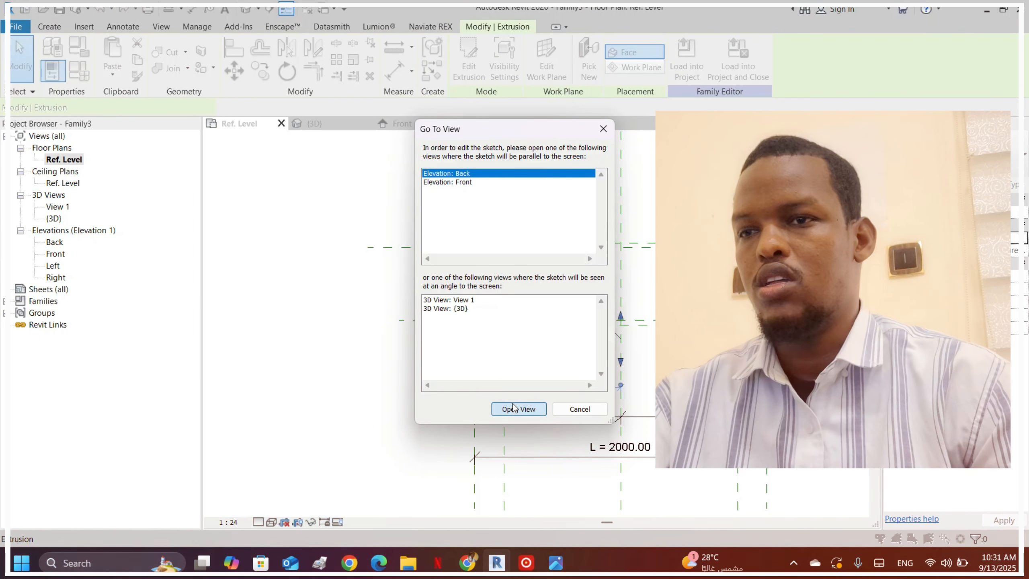
click(513, 408)
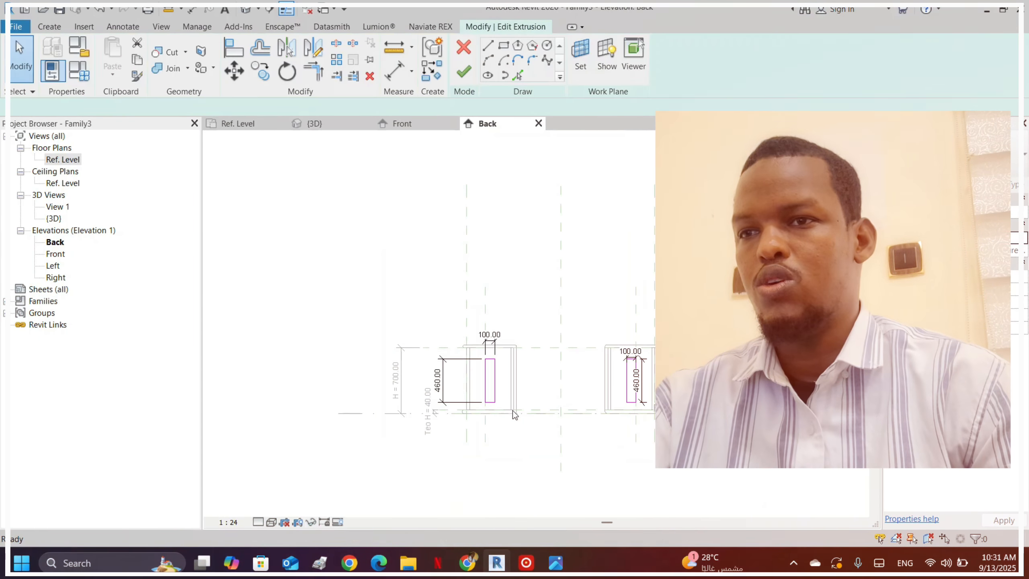
click(463, 71)
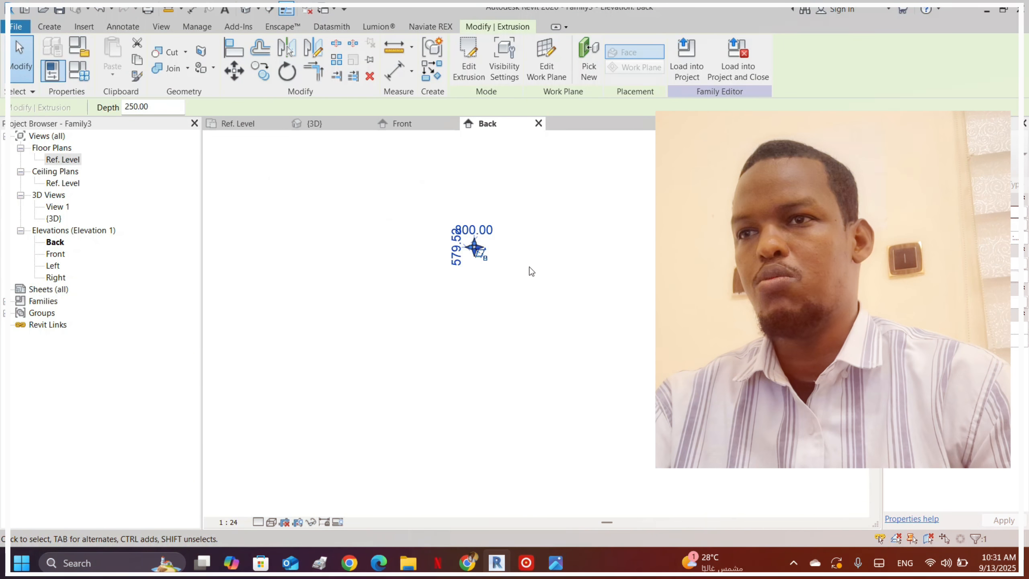
scroll(432, 234, up, 2)
click(591, 268)
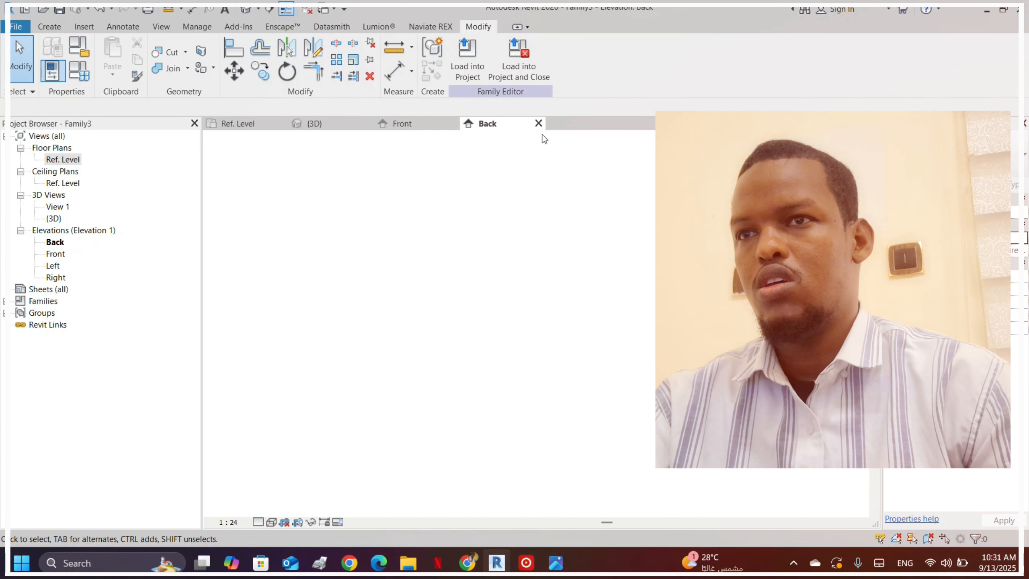
click(538, 123)
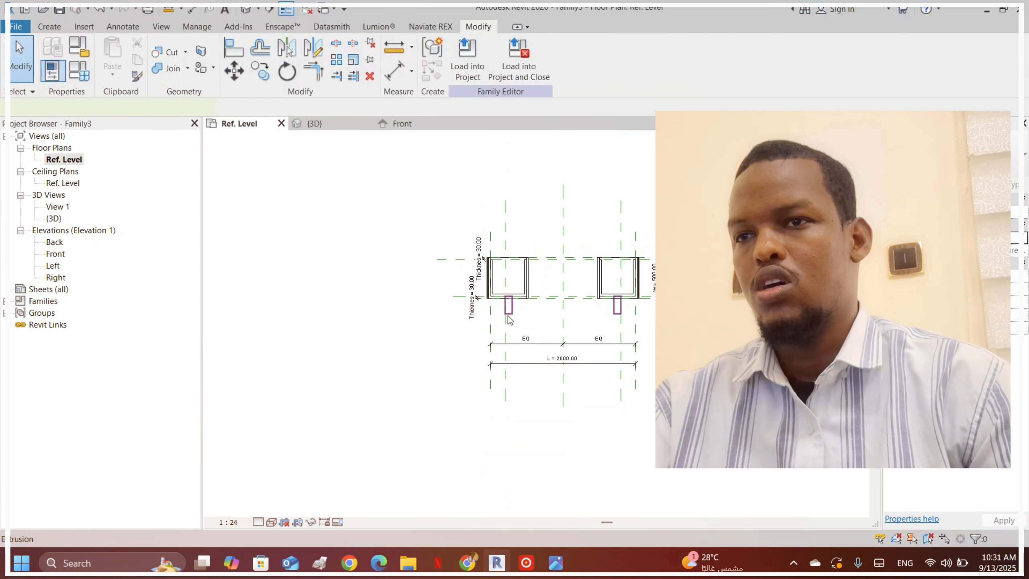
- Delete the extrusion that projects in front of both bays in the floor plan
click(508, 315)
key(Delete)
scroll(506, 274, up, 5)
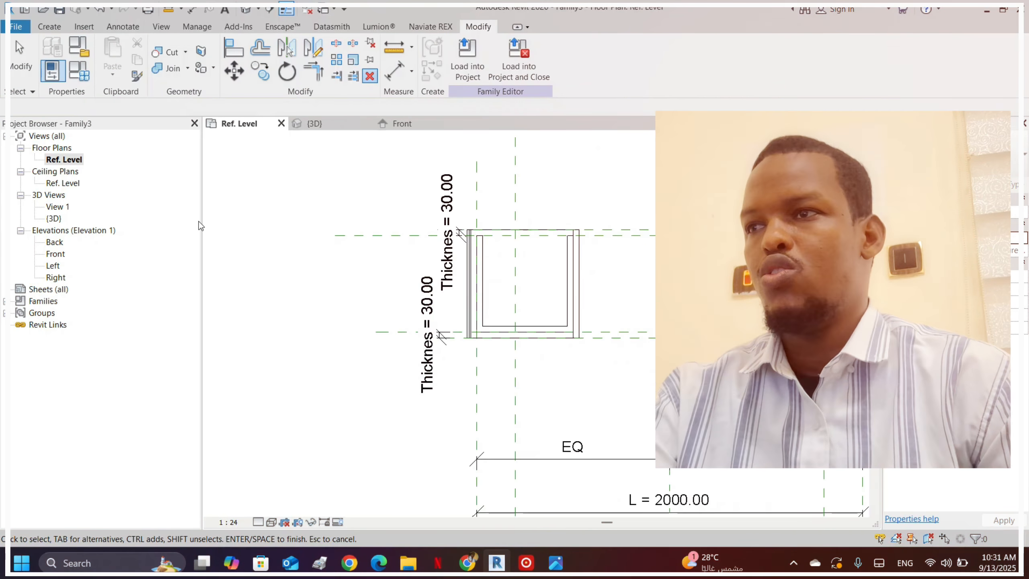
scroll(314, 269, down, 2)
scroll(628, 146, up, 2)
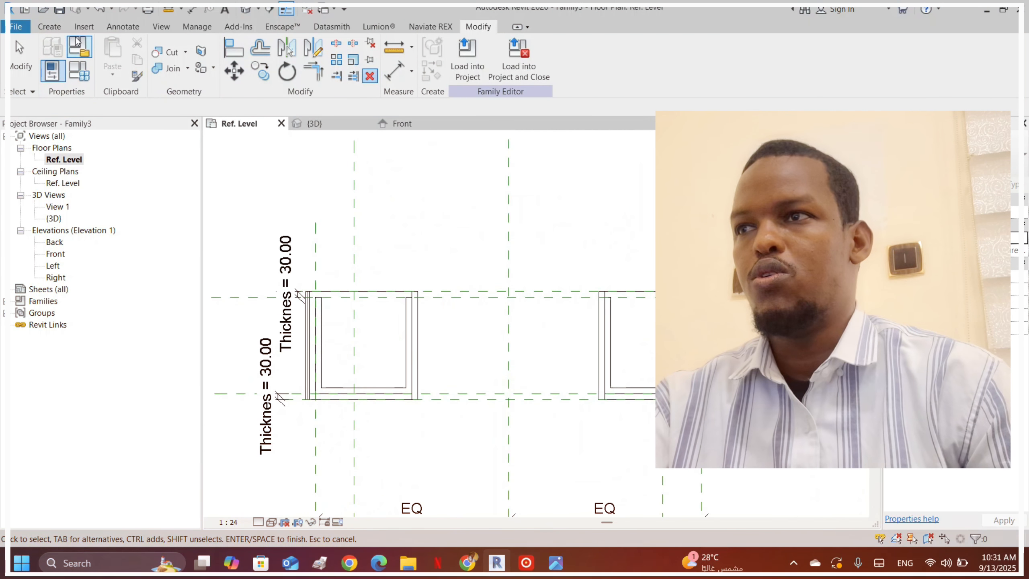
- Start an extrusion in plan and sketch a rectangle about 60 by 300 mm in the left bay, starting on its inner vertical reference plane
click(50, 27)
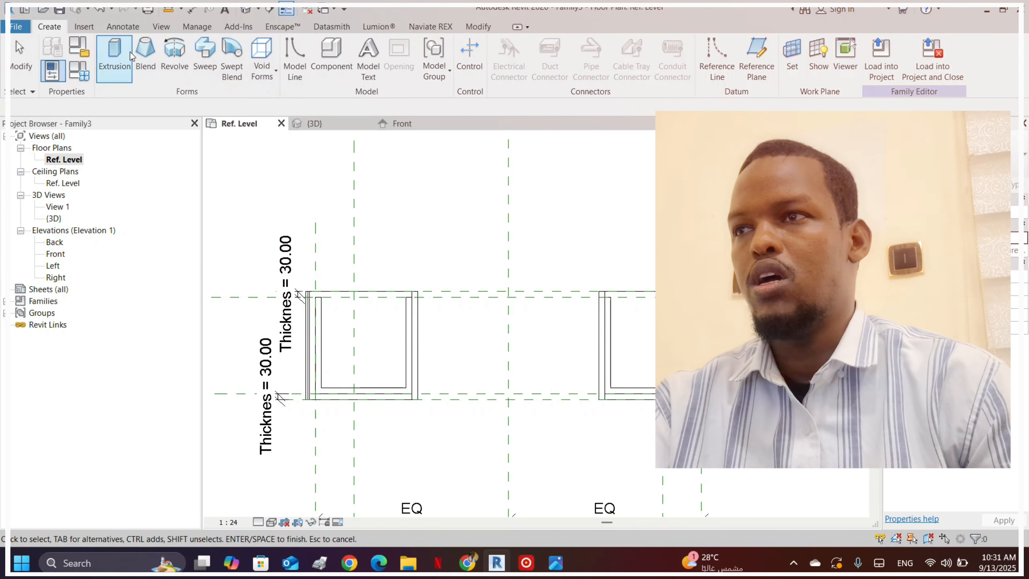
click(114, 56)
scroll(363, 348, up, 2)
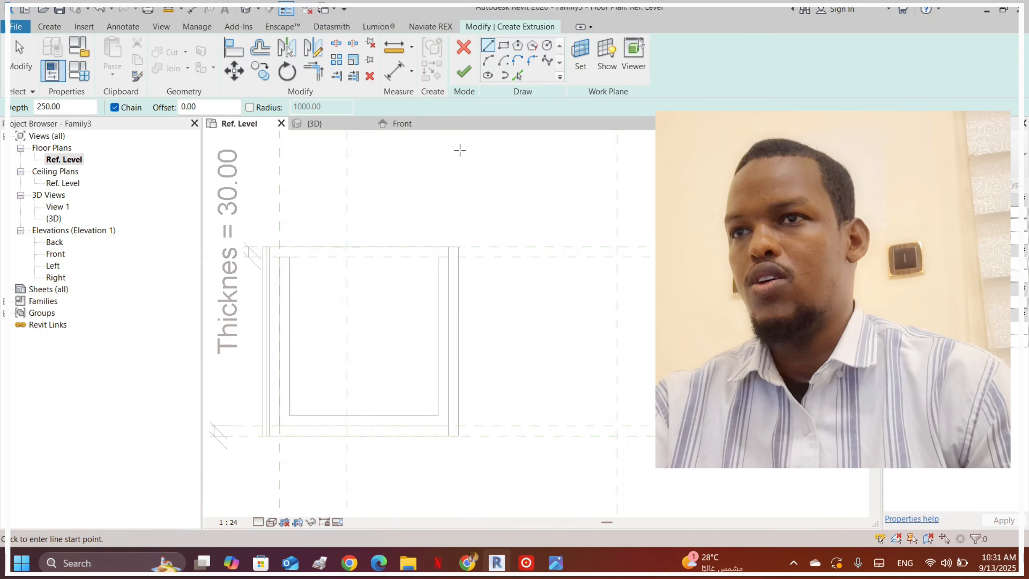
click(347, 294)
click(371, 396)
scroll(298, 302, down, 2)
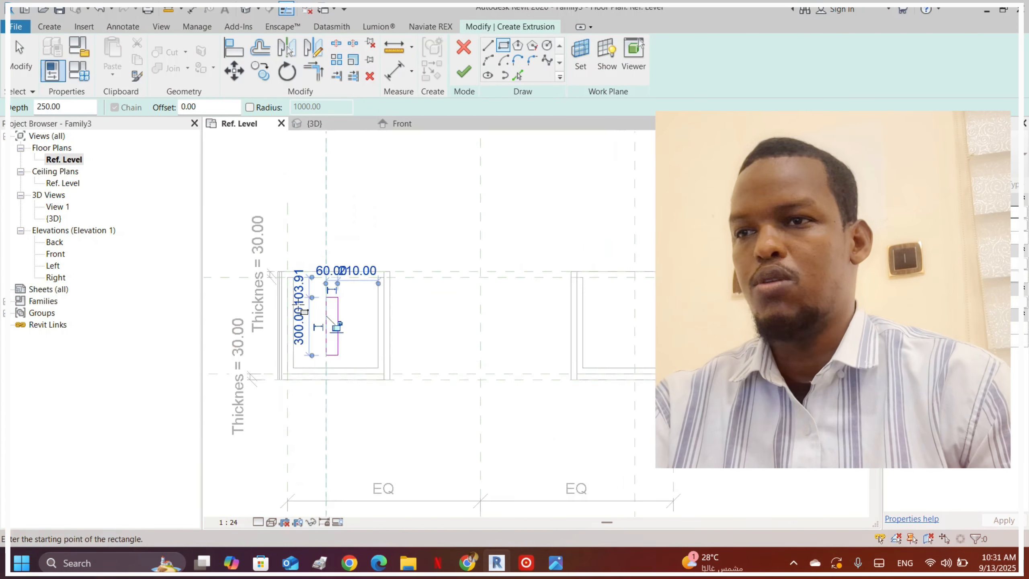
- Add aligned dimensions to the width and length of the sketched rectangle in the left bay
scroll(304, 311, up, 4)
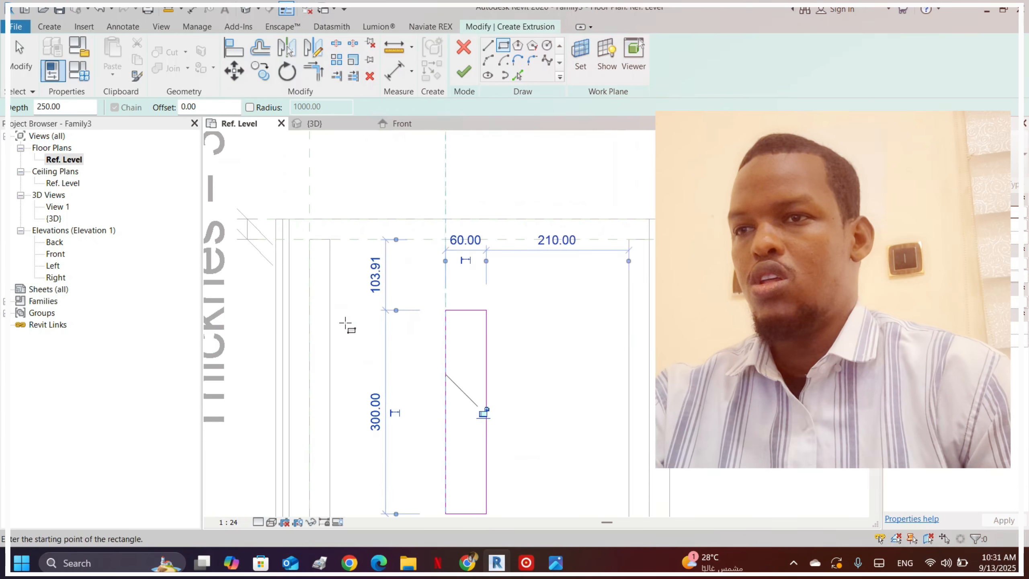
click(388, 73)
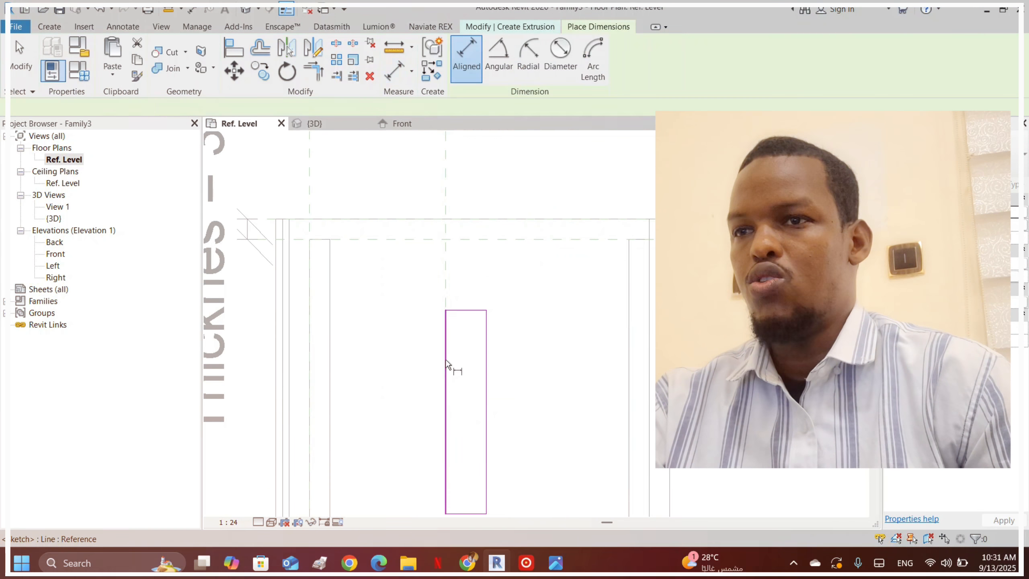
click(489, 383)
click(469, 284)
scroll(469, 227, down, 3)
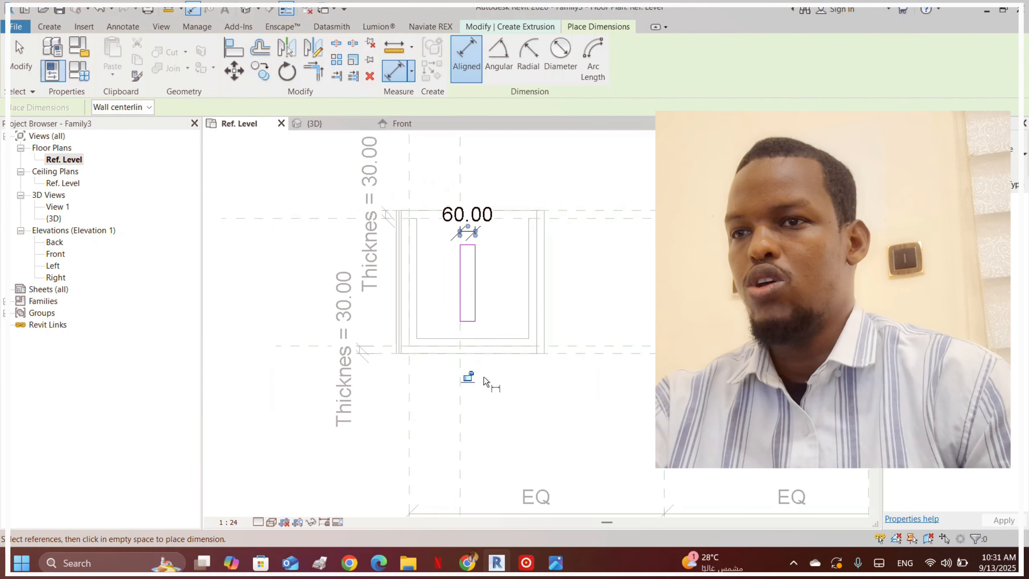
scroll(463, 279, up, 2)
click(475, 233)
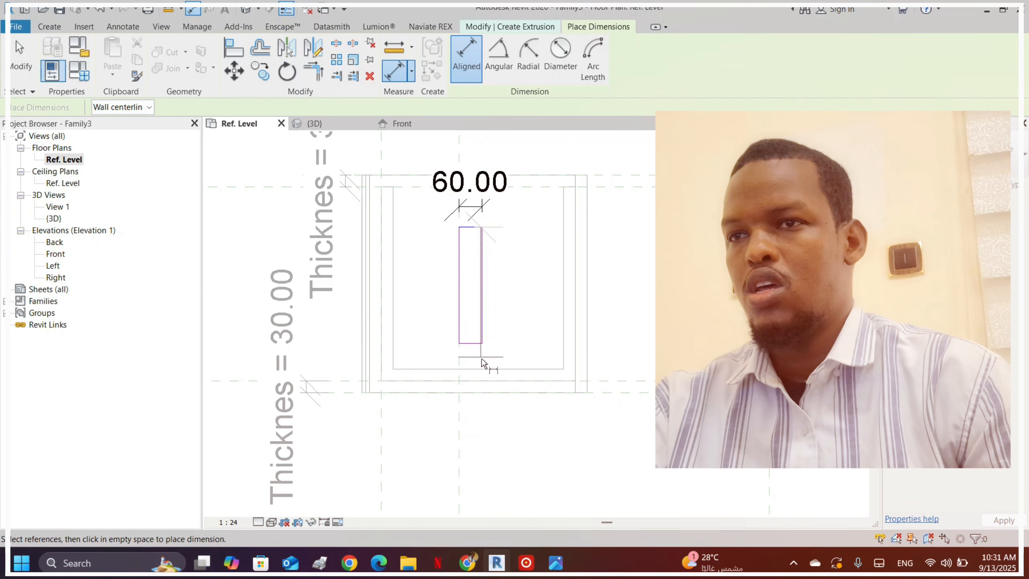
click(482, 349)
click(432, 299)
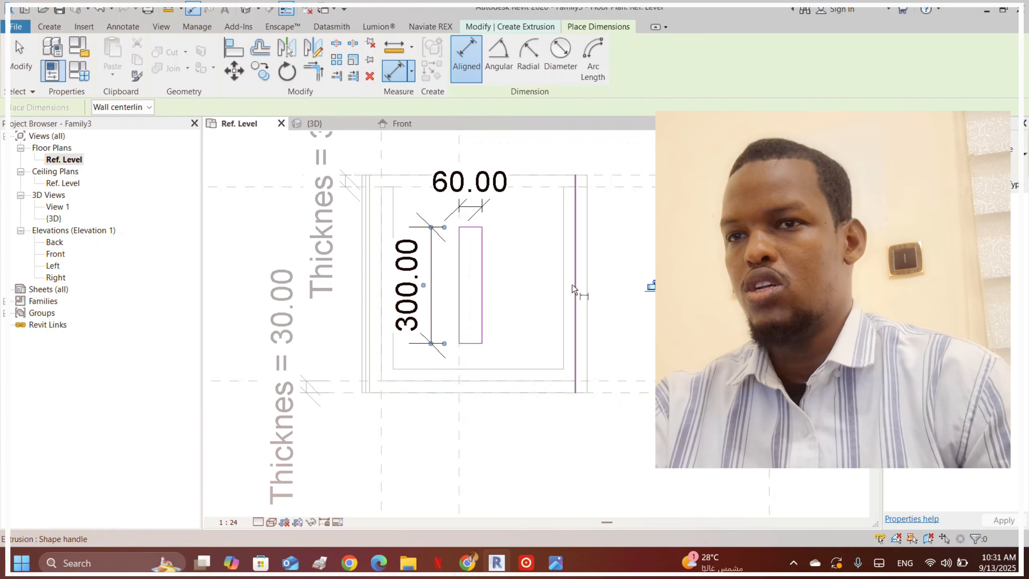
- Align the rectangle's outer long edge to the left bay's inner vertical reference plane
click(245, 44)
click(463, 452)
click(460, 322)
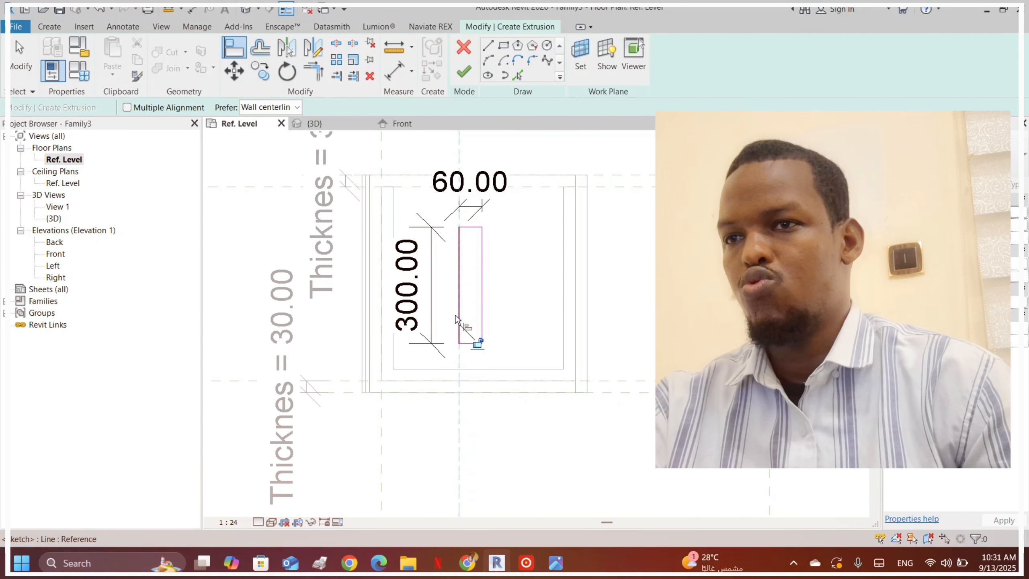
scroll(482, 347, down, 2)
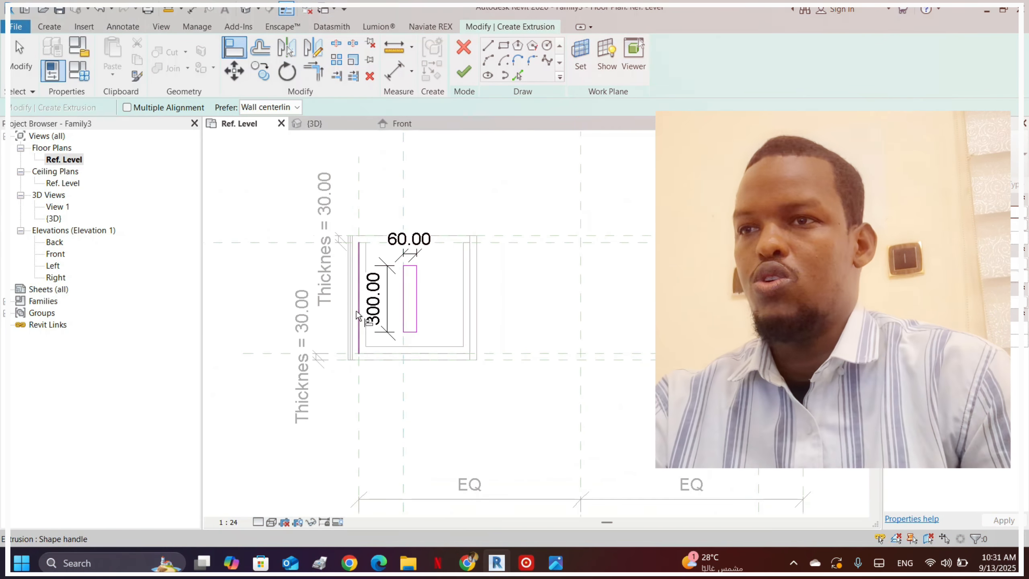
- Mirror a copy of the rectangle and its dimensions into the right bay about the Center Left/Right reference plane
drag(360, 202, 495, 420)
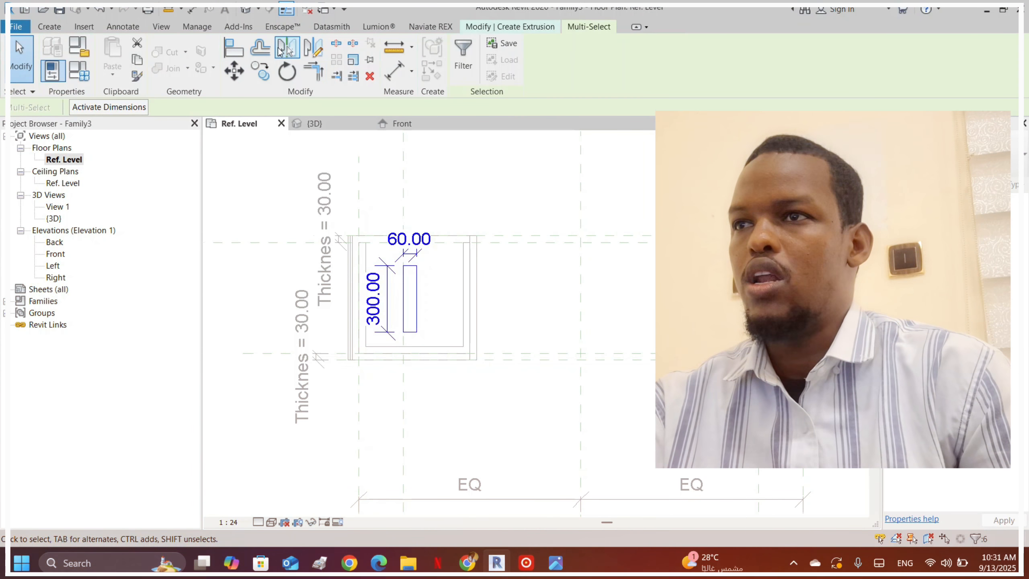
click(315, 52)
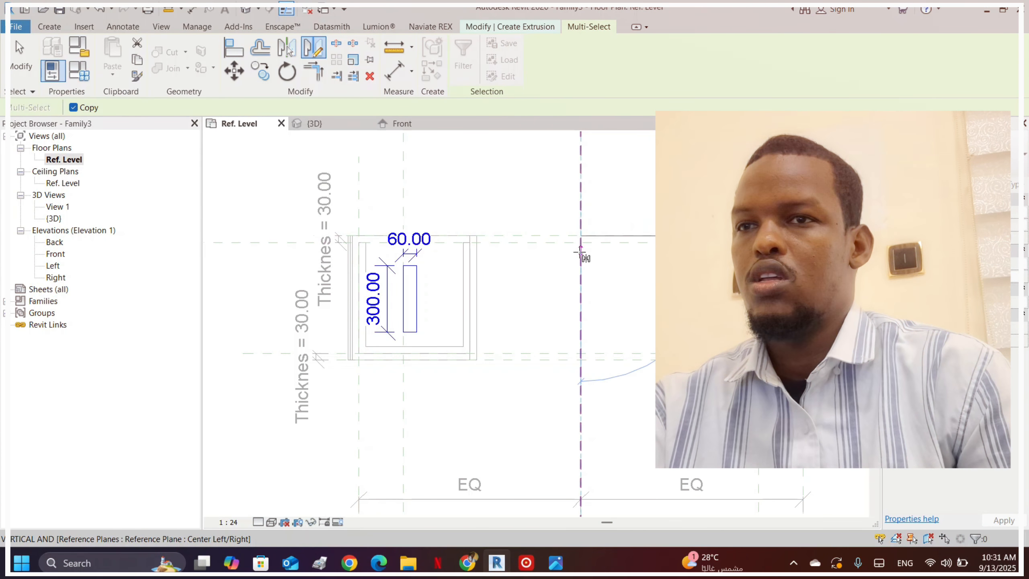
scroll(231, 221, down, 3)
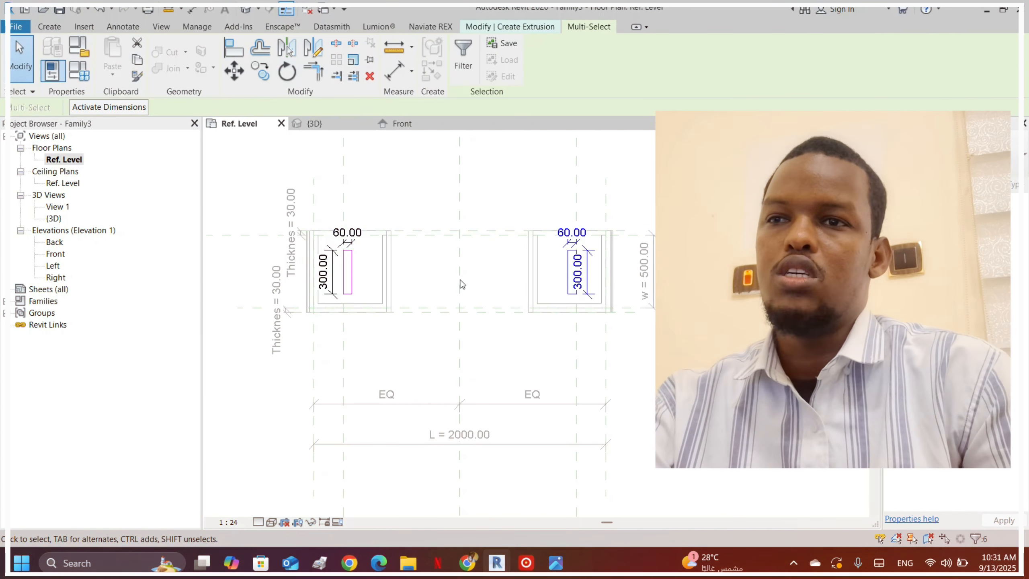
- Move the mirrored rectangle's length dimension clear of the sketch, to the outer side of the right bay
scroll(583, 258, up, 4)
click(604, 282)
drag(597, 283, 684, 284)
click(575, 235)
scroll(573, 268, down, 2)
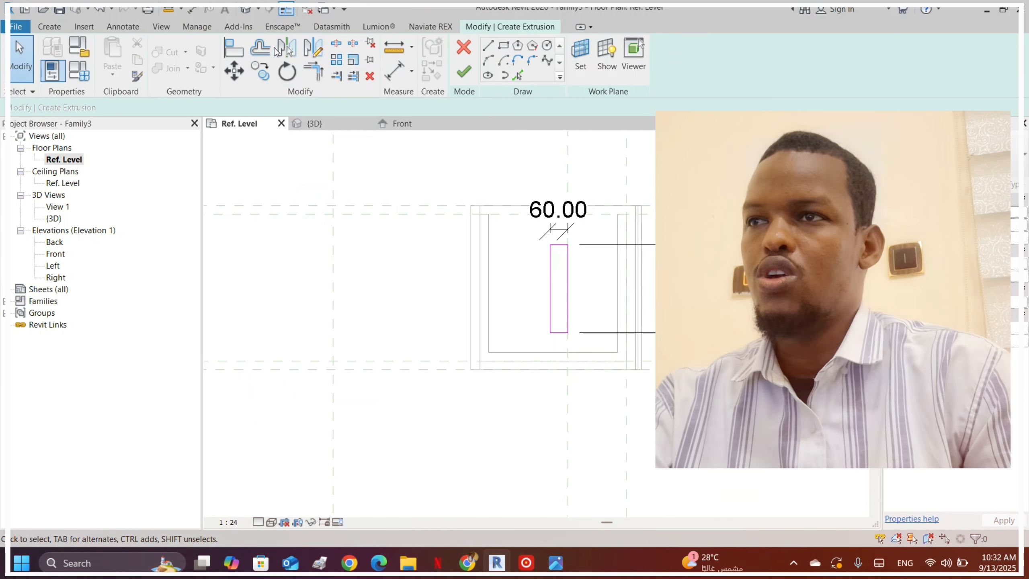
- Align and lock the mirrored rectangle's outer edge to the right bay's inner reference plane, finish the extrusion and dismiss the save reminder
click(240, 54)
click(568, 154)
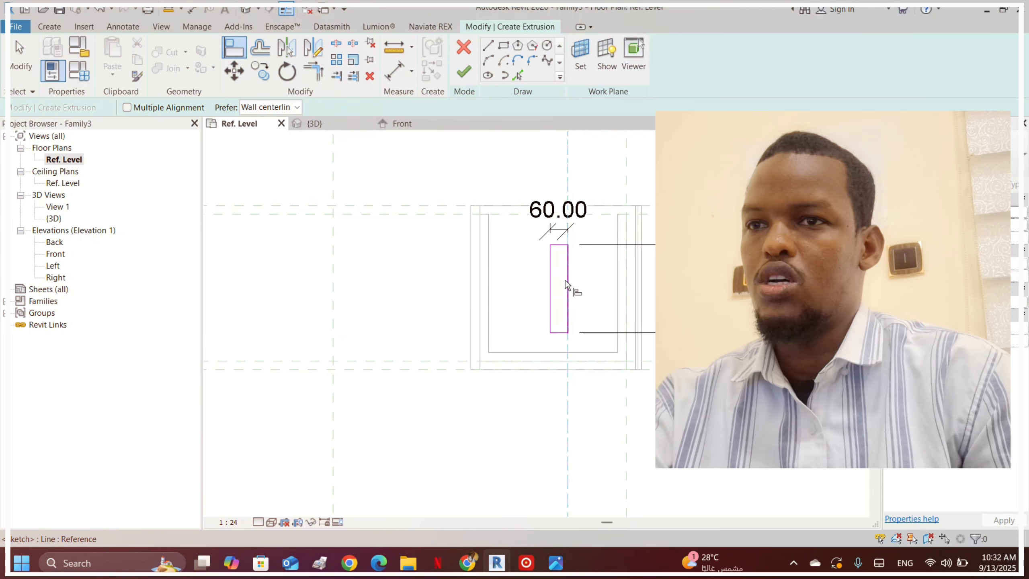
click(567, 281)
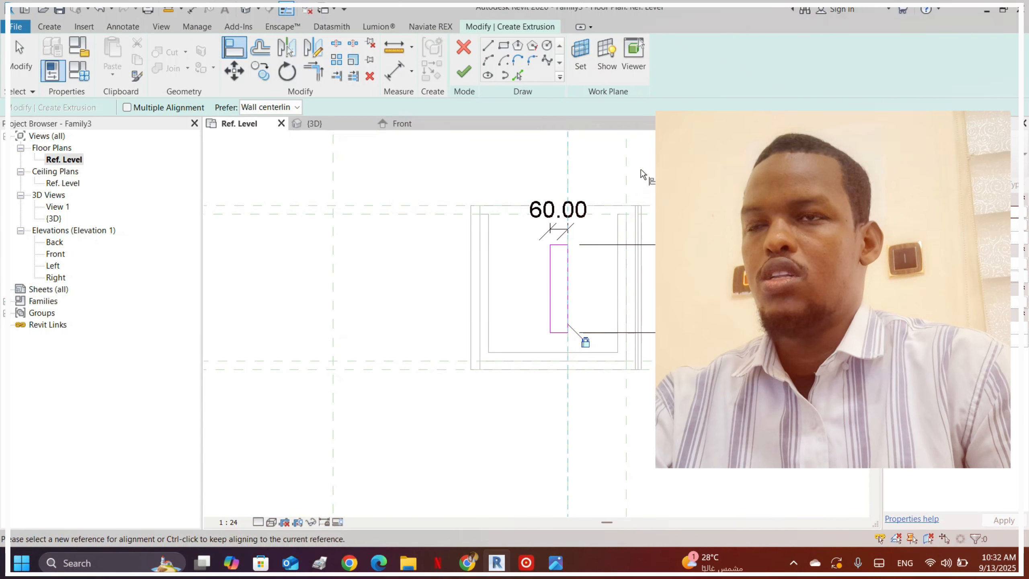
click(464, 71)
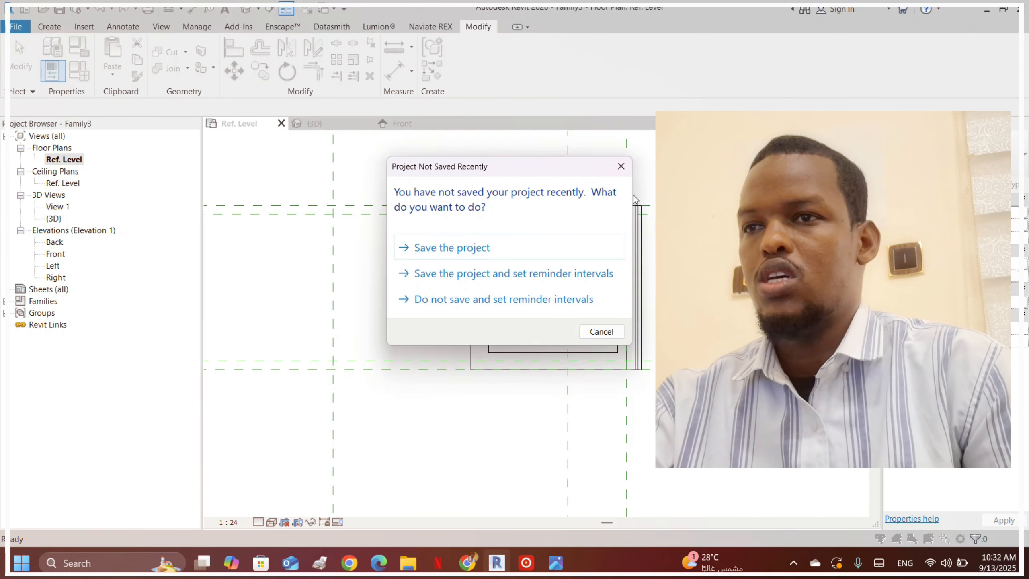
click(629, 168)
- Open the Front elevation and stretch the new extrusions so they sit above both bays with a depth of about 203 mm
scroll(510, 246, down, 2)
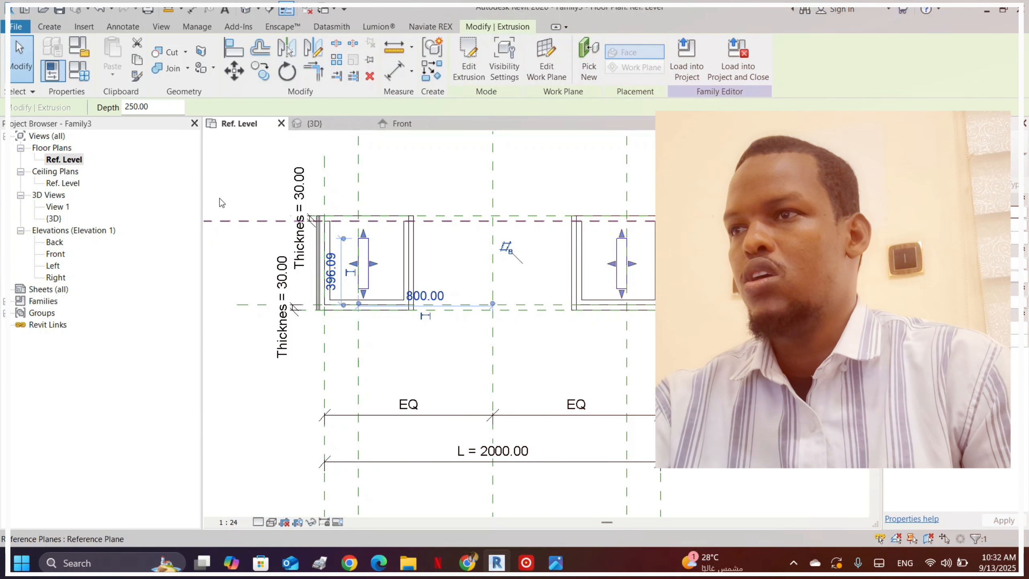
double_click(55, 254)
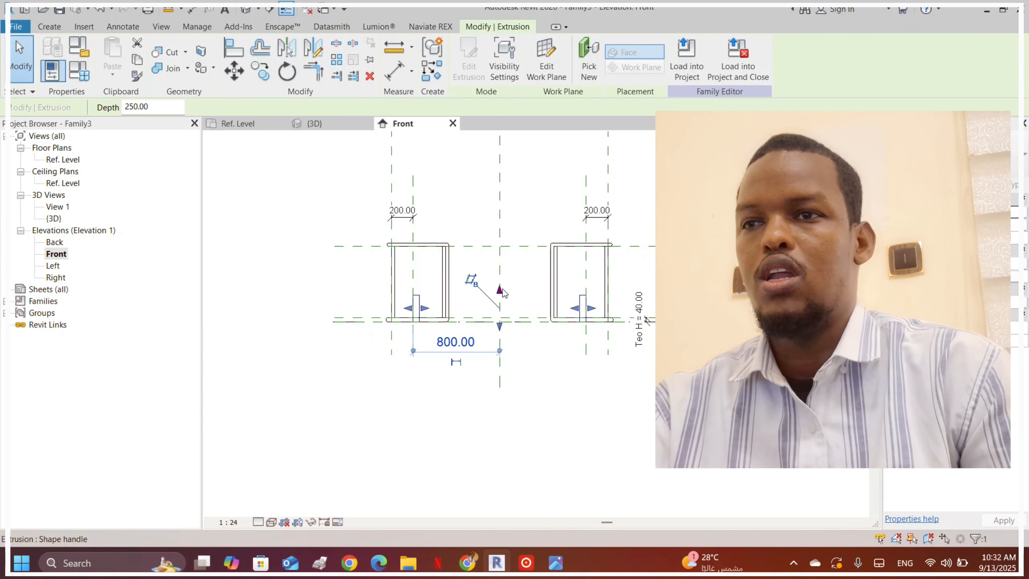
drag(500, 289, 501, 231)
drag(500, 326, 496, 261)
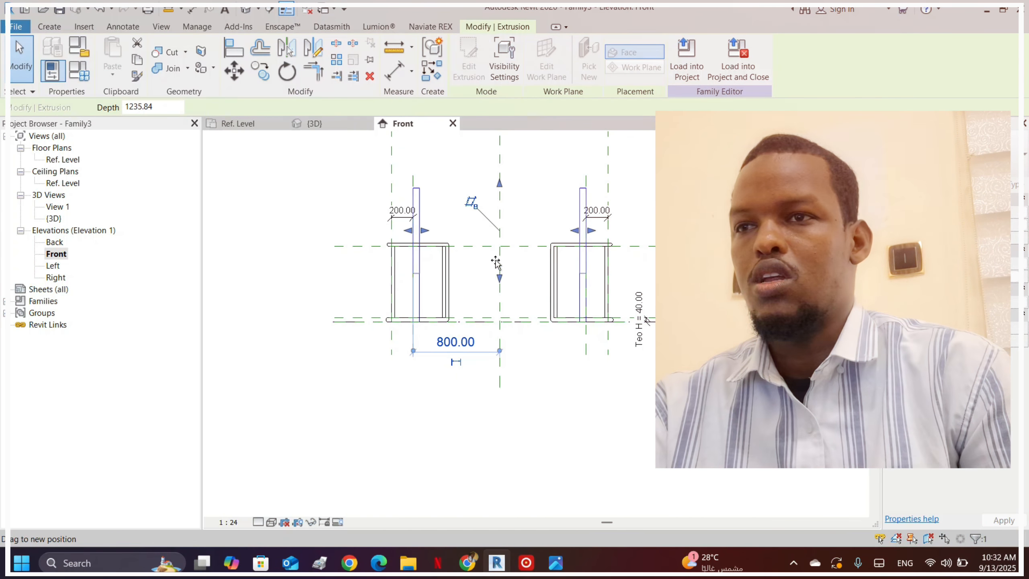
drag(498, 201, 500, 209)
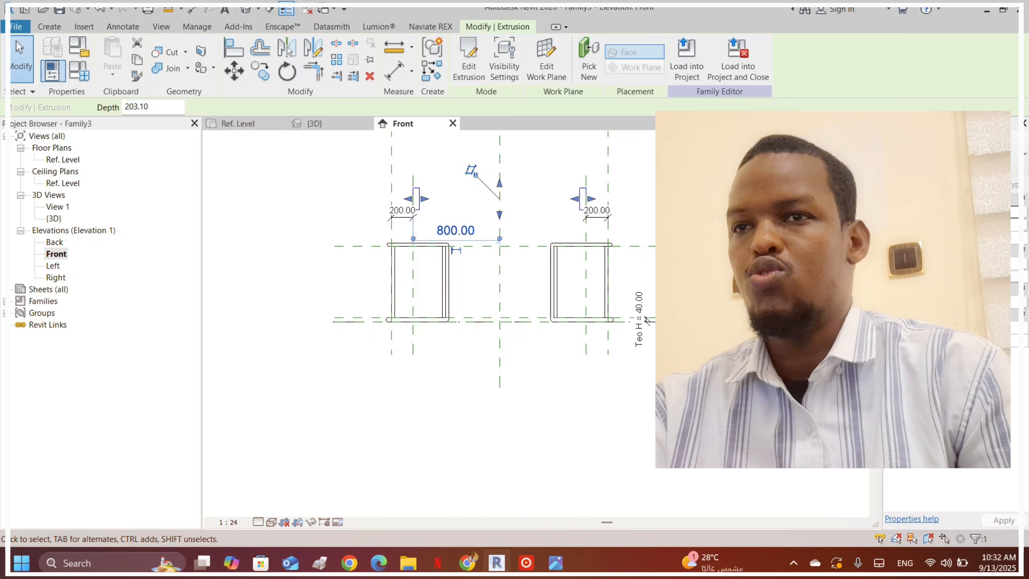
click(600, 159)
- Draw a horizontal reference plane just above the tops of both bays in the Front elevation
scroll(599, 157, up, 2)
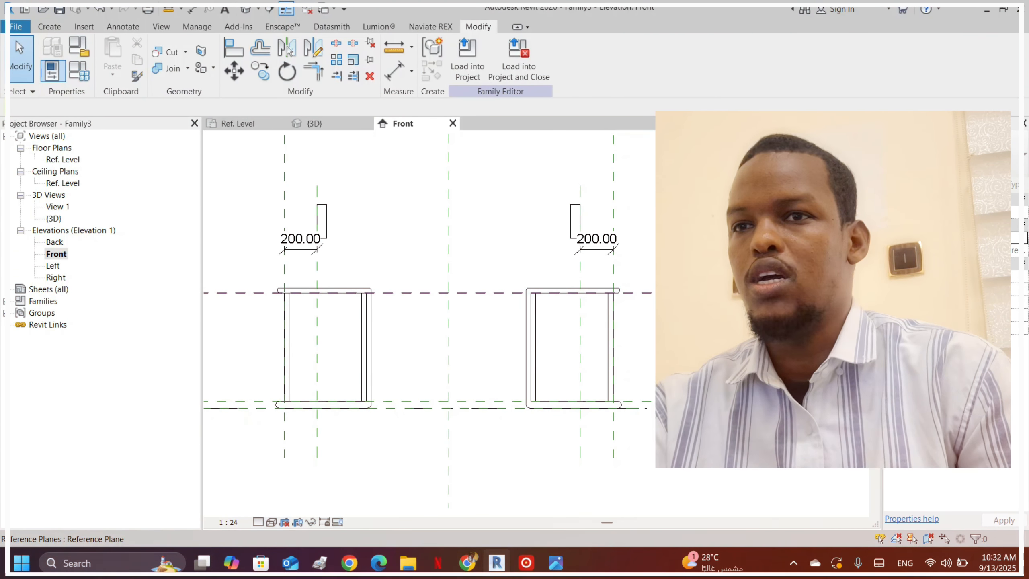
click(644, 292)
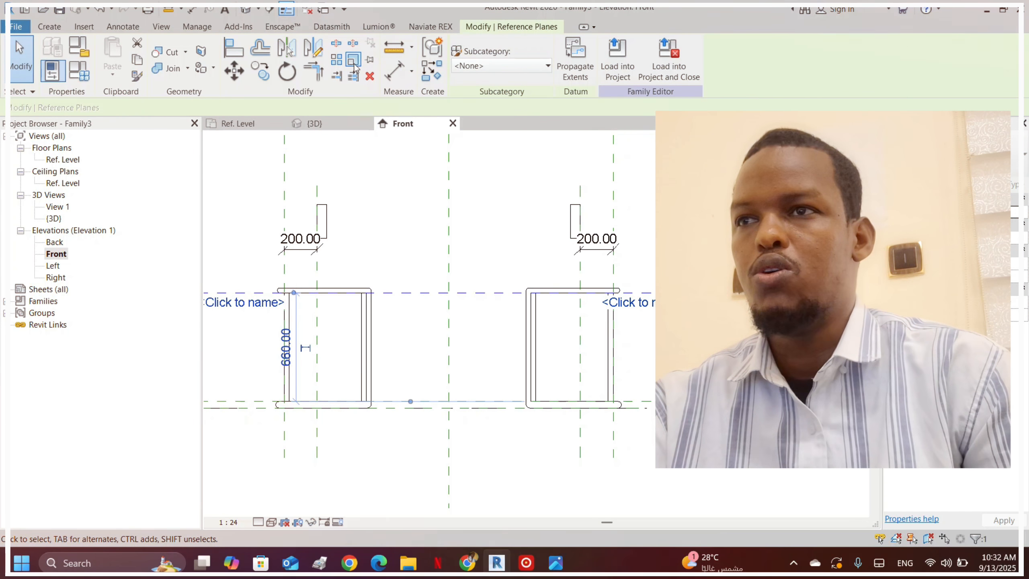
click(430, 77)
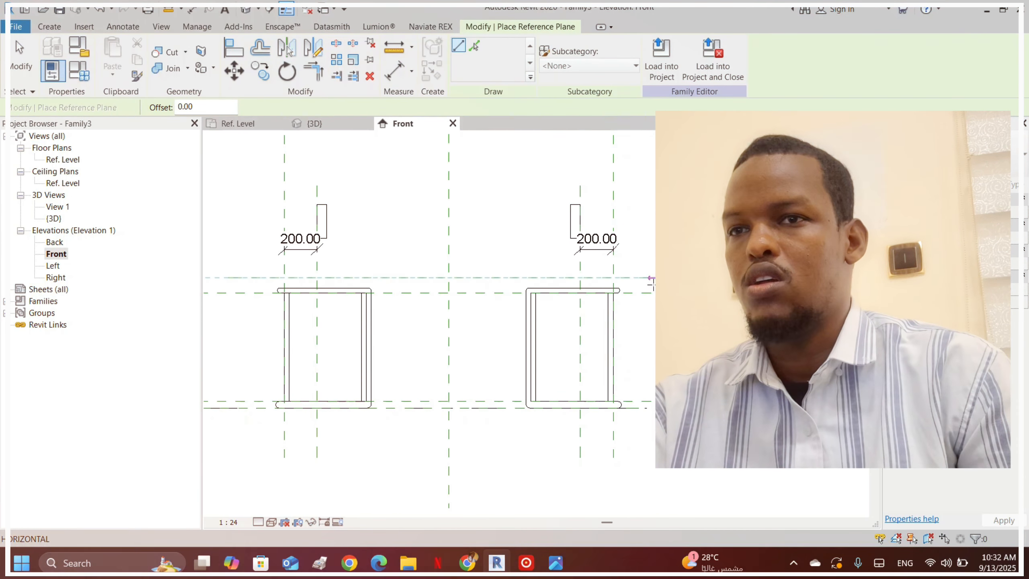
click(652, 278)
- Dimension the distance between the new horizontal reference plane and the existing plane at the top of the bays
key(d)
key(i)
scroll(642, 320, up, 2)
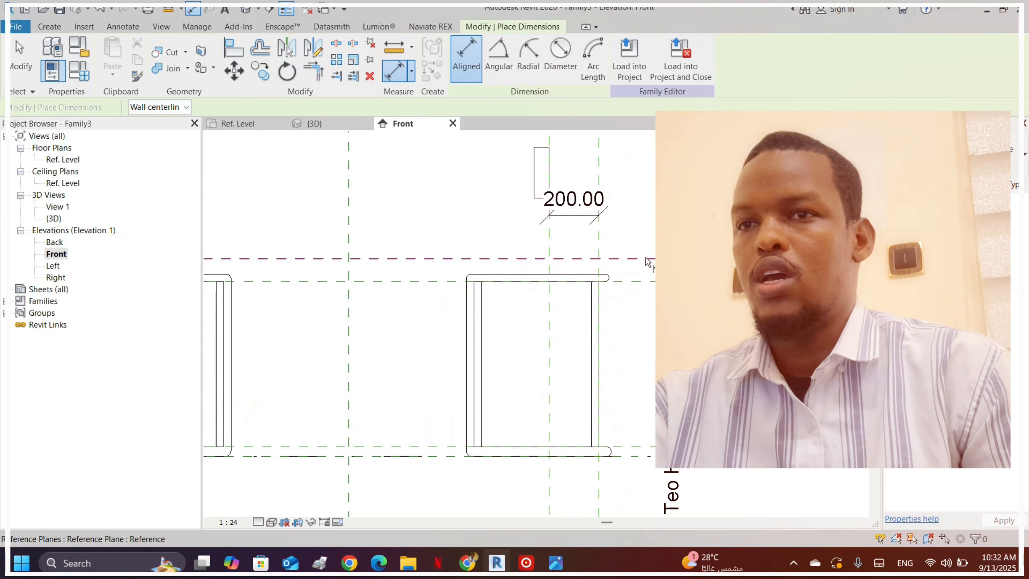
scroll(667, 281, up, 2)
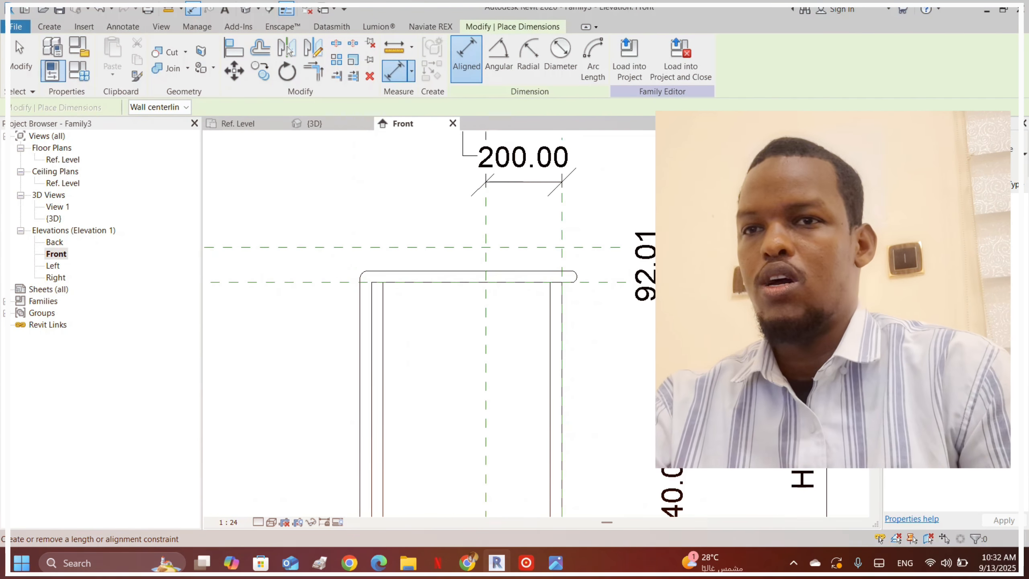
key(Escape)
- Label the new vertical dimension with a type-based family parameter named Void, grouped under Dimensions
click(643, 270)
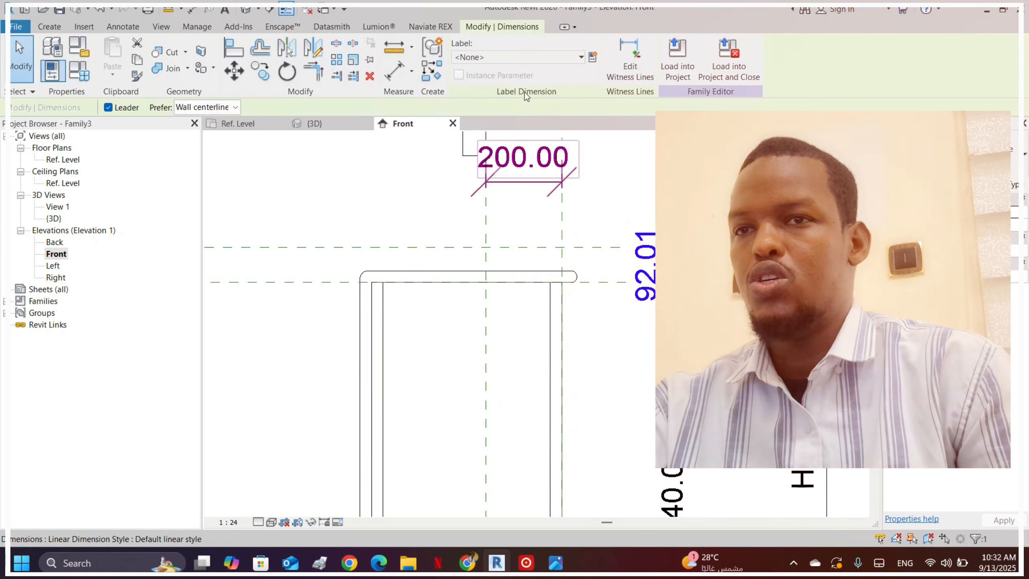
click(593, 58)
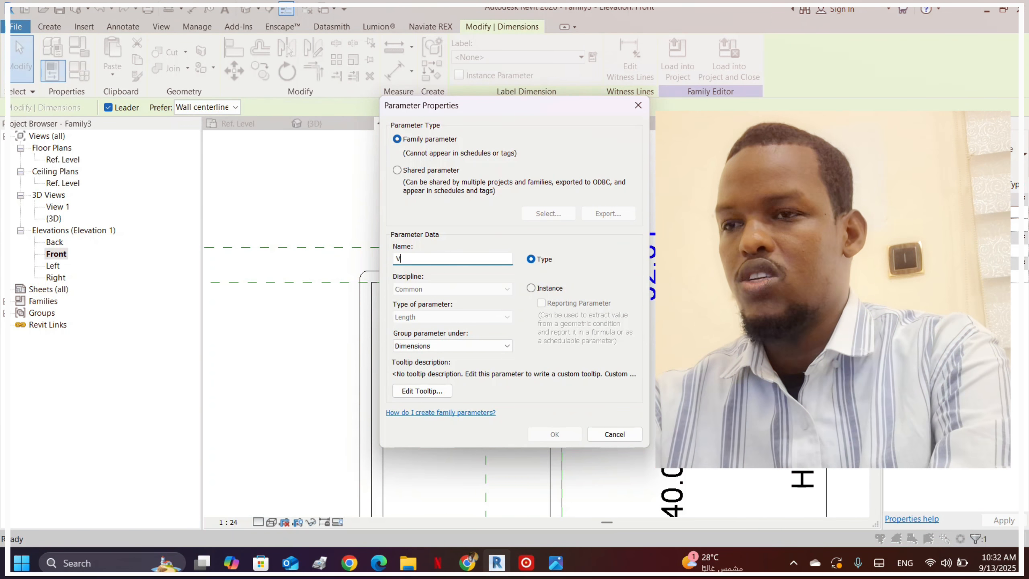
text(Vio)
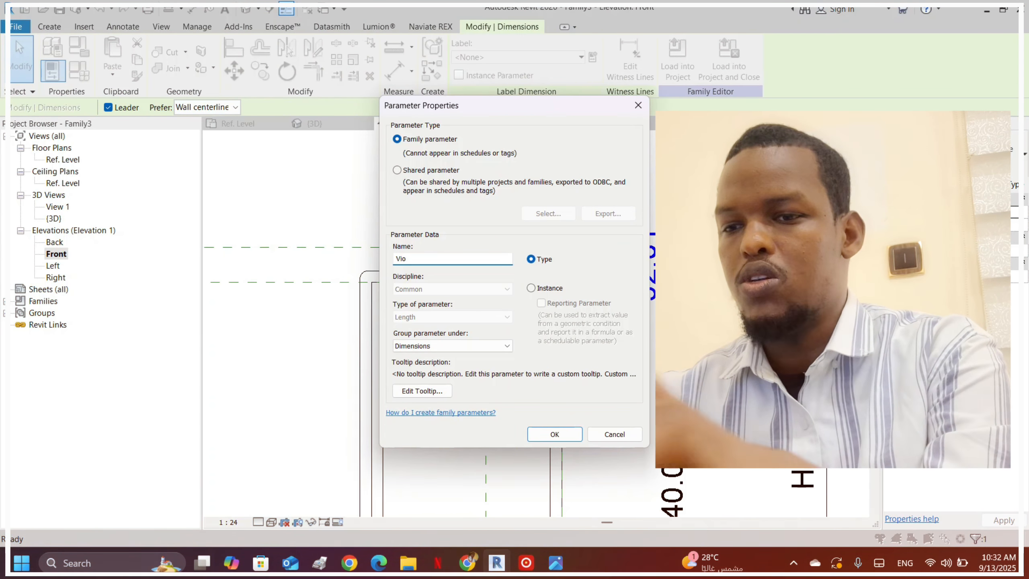
text(id)
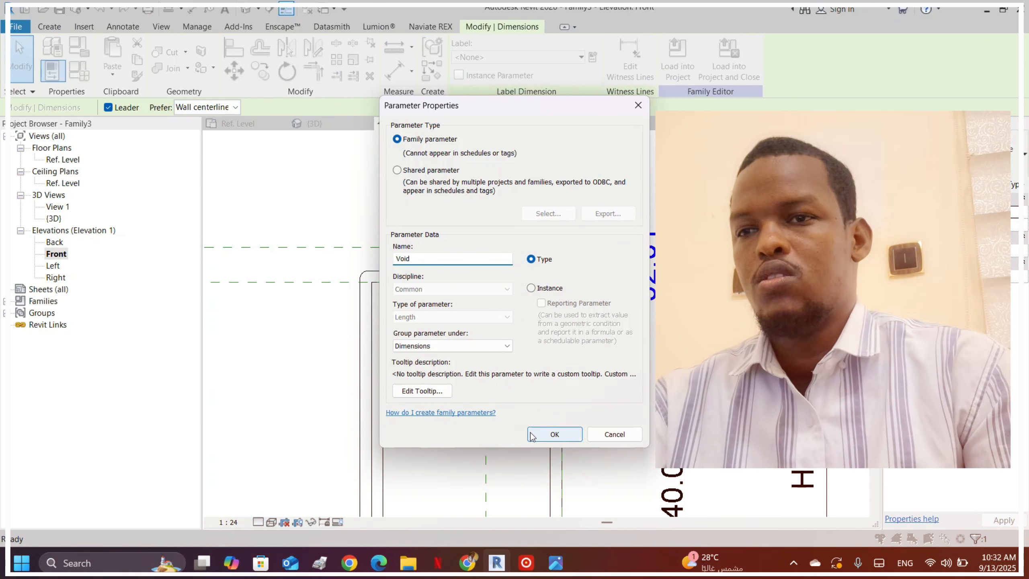
- Label the selected dimension above the cabinet top with a new family type parameter named Void
click(554, 434)
scroll(430, 330, down, 3)
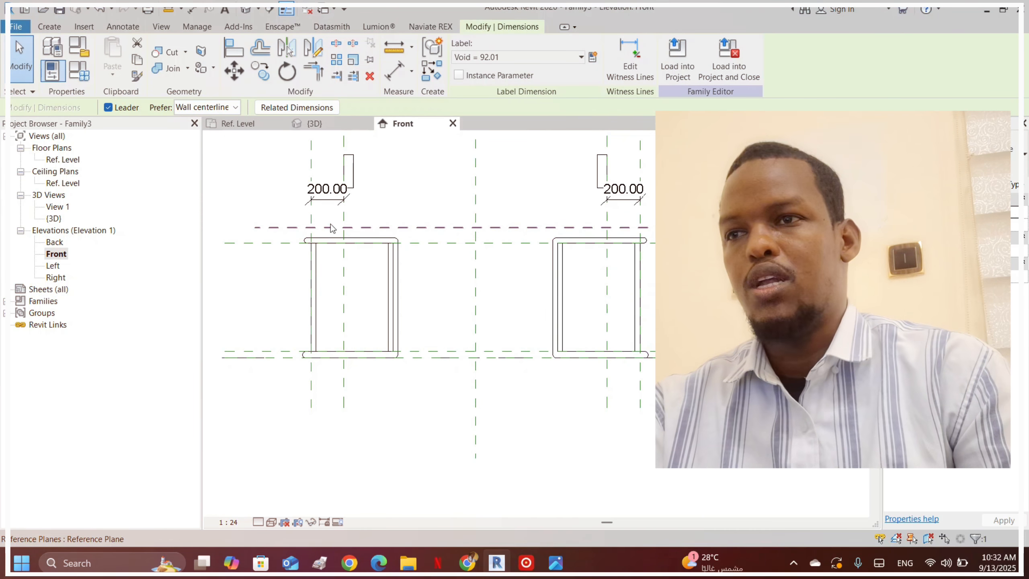
click(357, 163)
- Align and lock the lower ends of the narrow slot extrusions to the top face of the cabinets in the front elevation
key(a)
key(l)
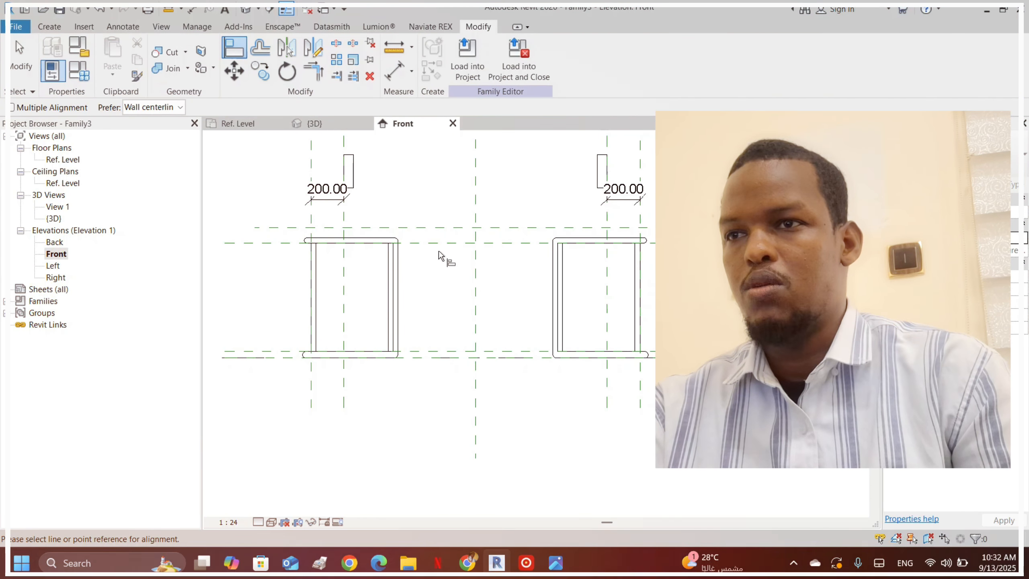
click(440, 243)
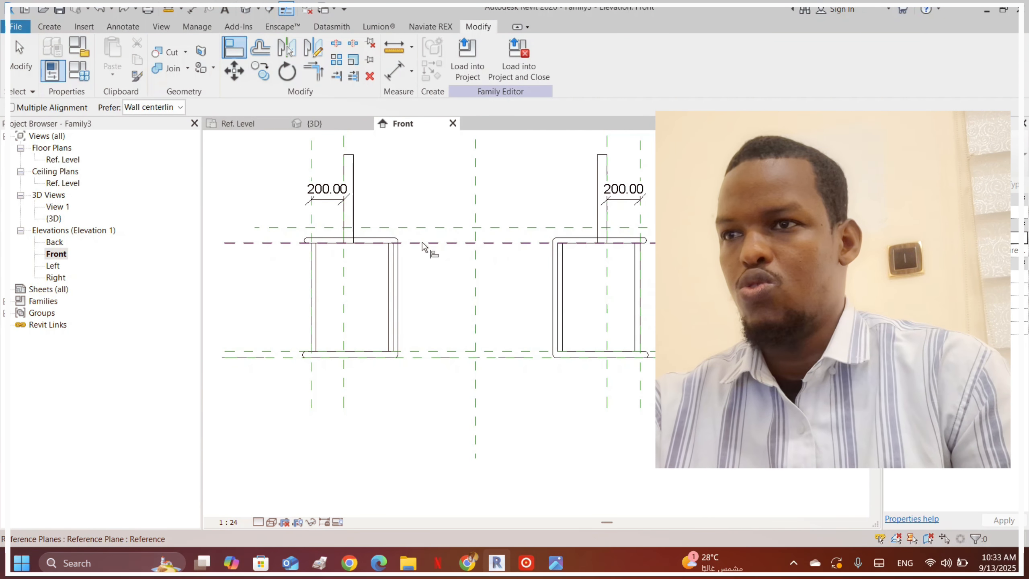
scroll(375, 223, up, 2)
scroll(352, 251, down, 3)
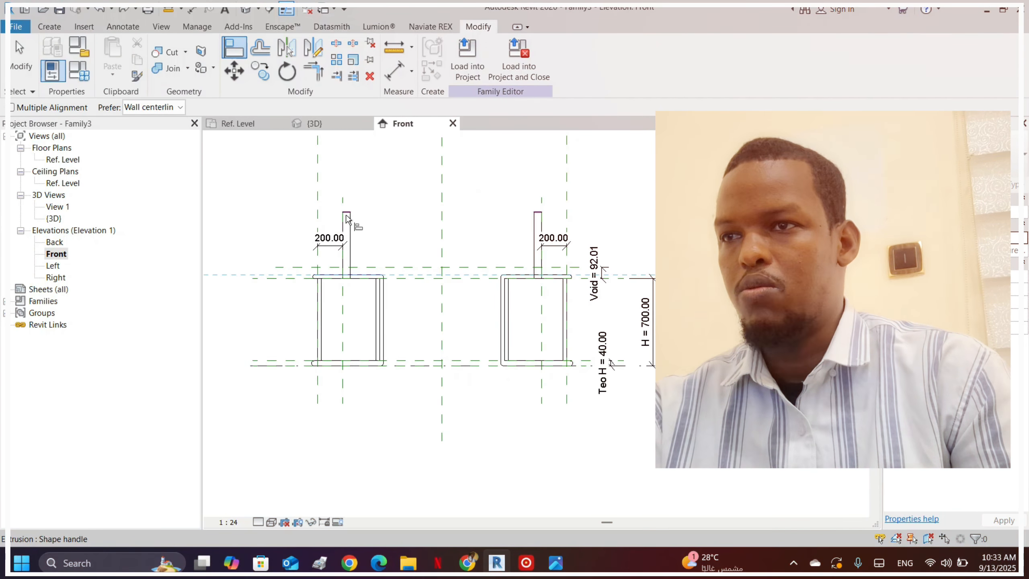
scroll(356, 271, up, 2)
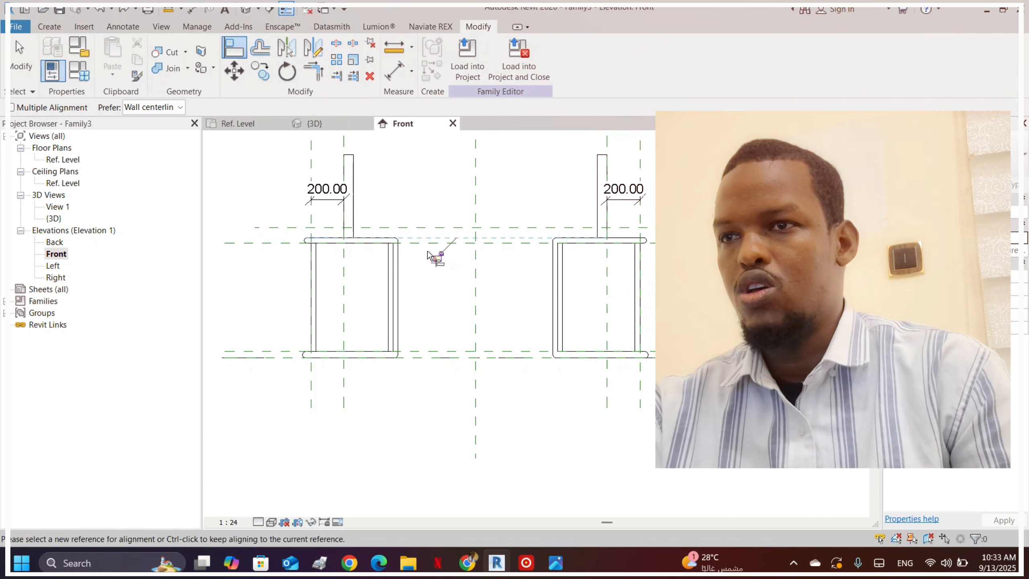
scroll(620, 232, up, 2)
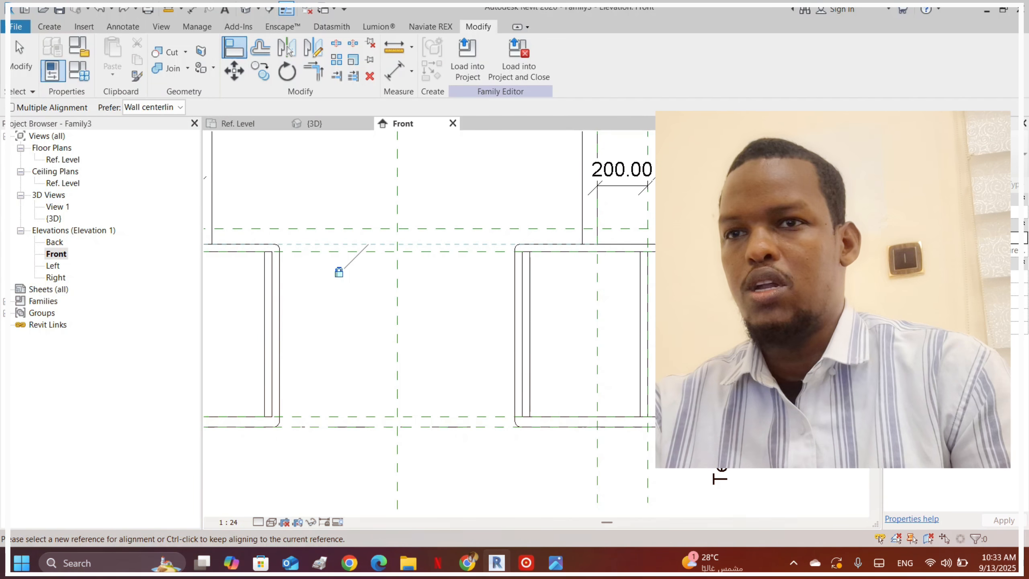
- Align and lock the upper ends of the slot extrusions to the reference plane above the cabinet tops
click(614, 228)
scroll(612, 256, down, 2)
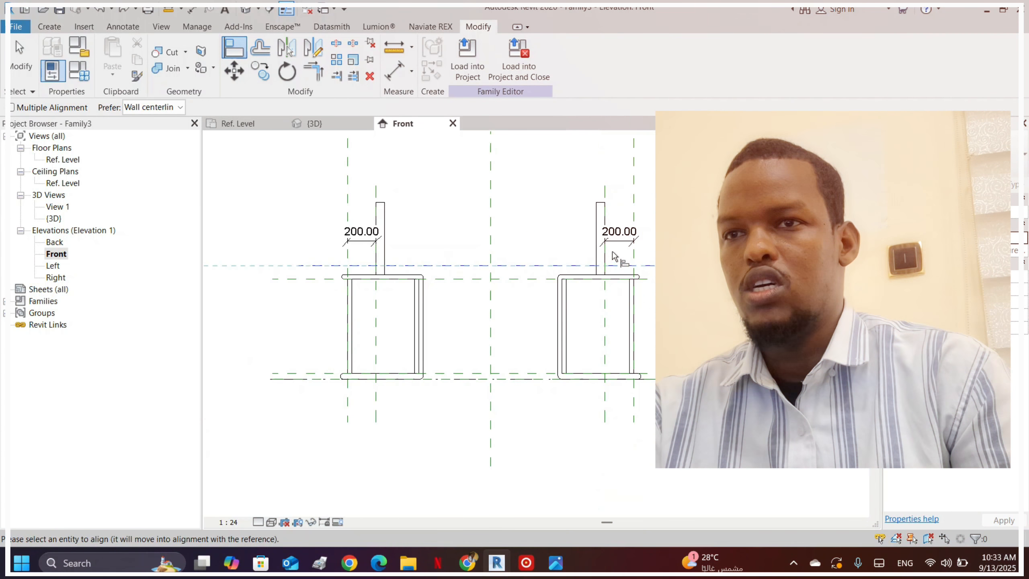
click(601, 202)
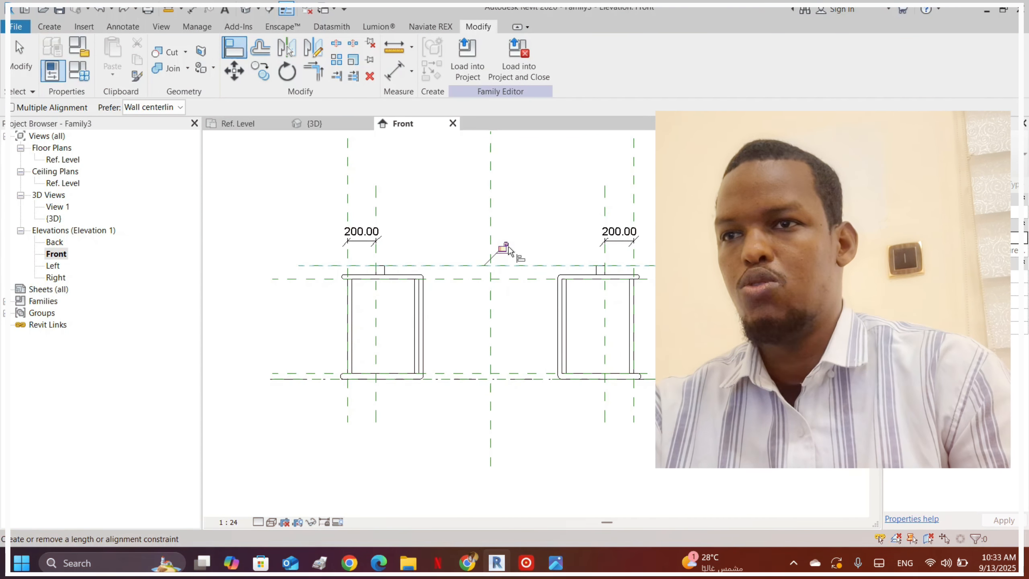
key(Escape)
key(Escape)
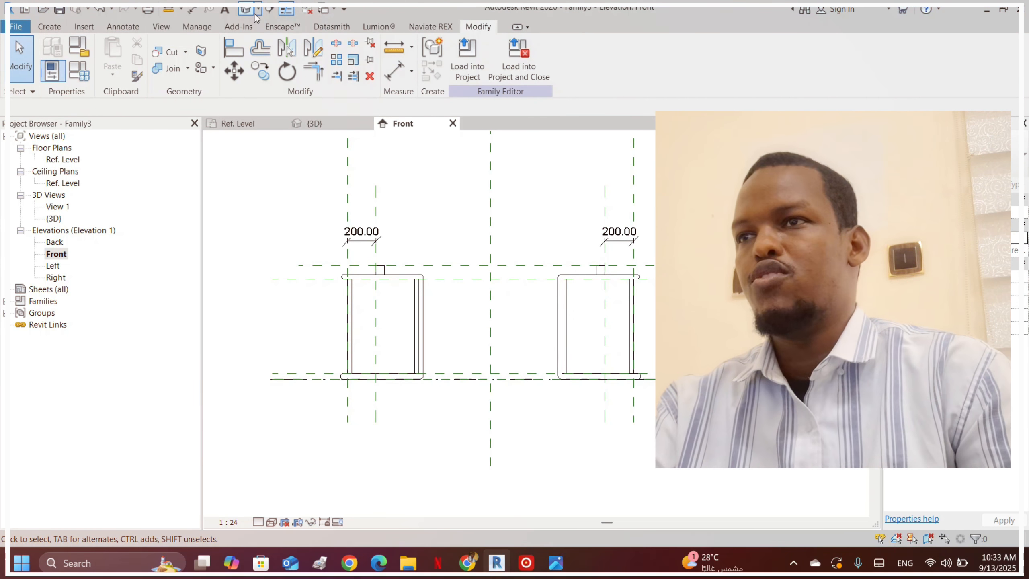
- Open the 3D view, set the Void family parameter to 20 mm and inspect the slot on the cabinet top
click(246, 9)
scroll(460, 287, down, 2)
shift+middle_drag(389, 235, 460, 261)
scroll(402, 272, up, 3)
click(403, 276)
click(375, 186)
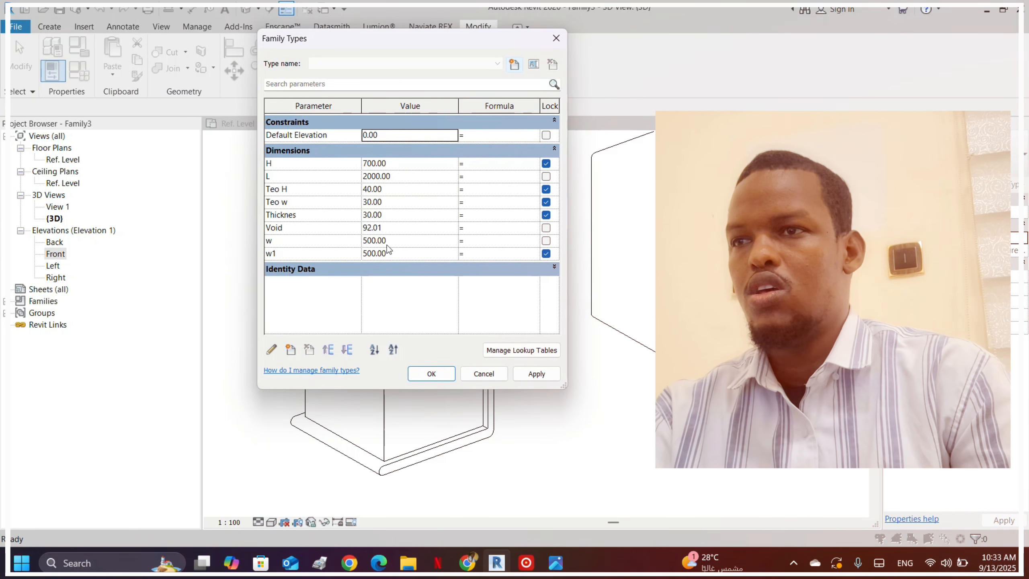
click(415, 232)
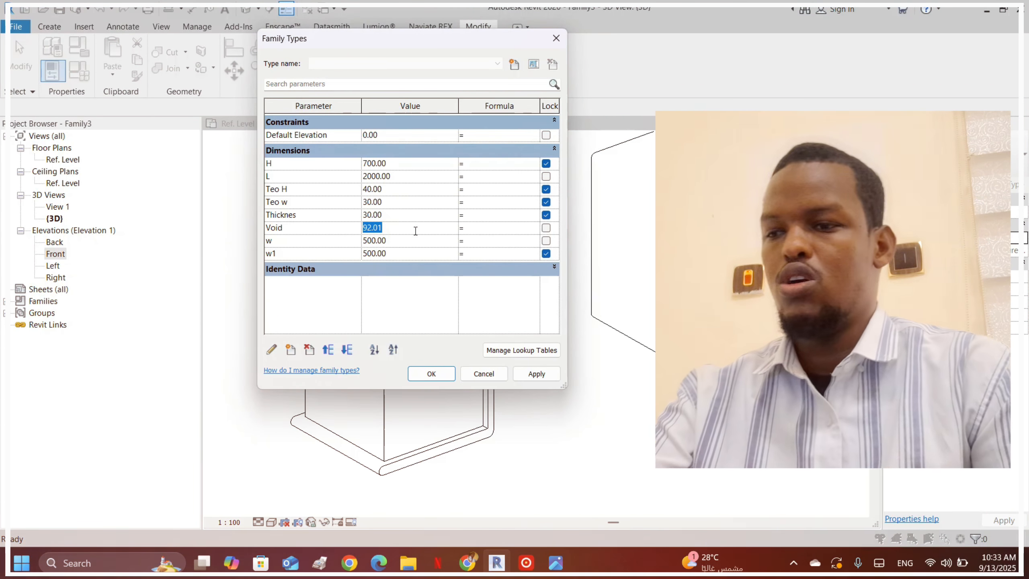
text(20mm)
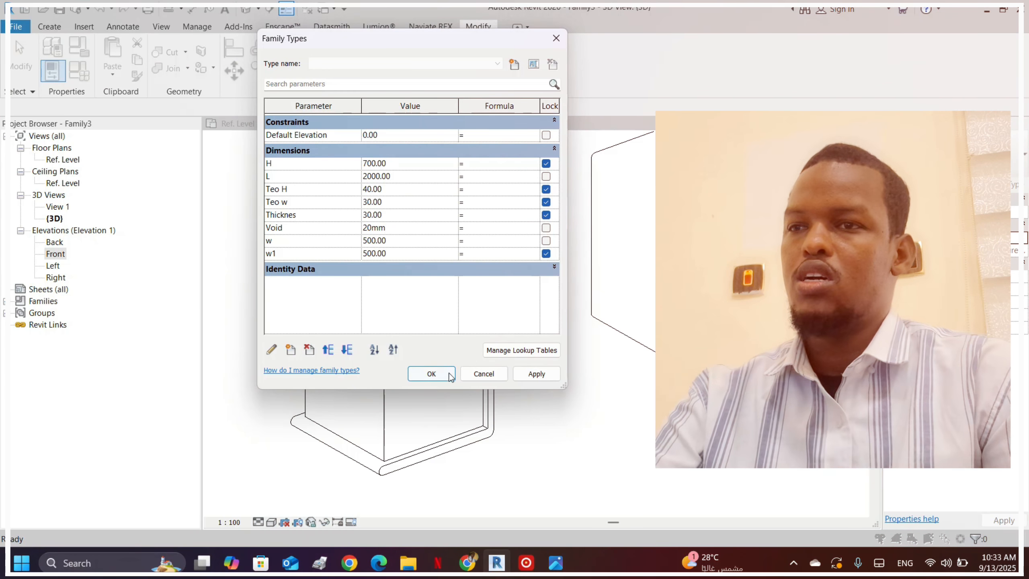
click(430, 382)
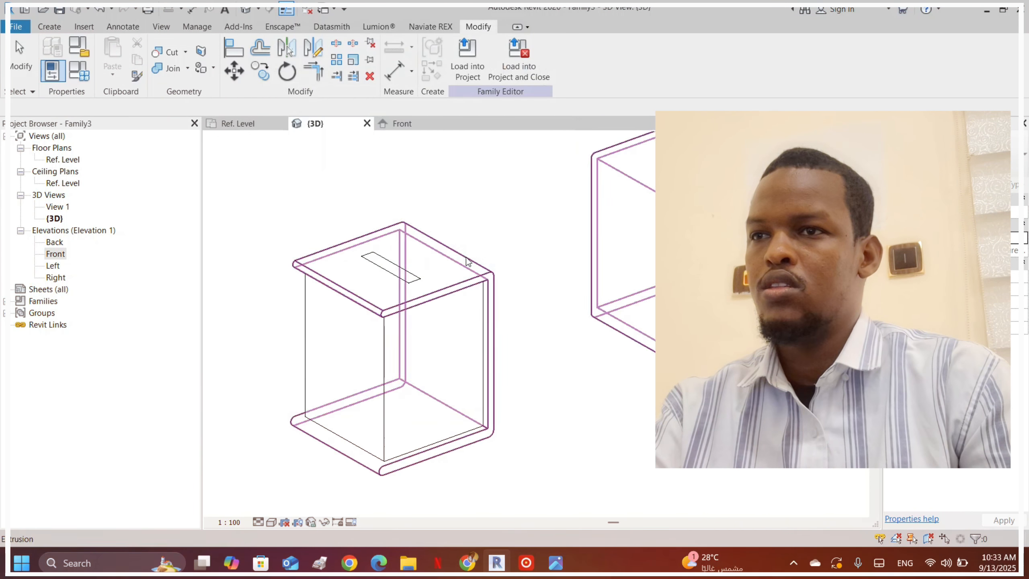
scroll(418, 244, up, 4)
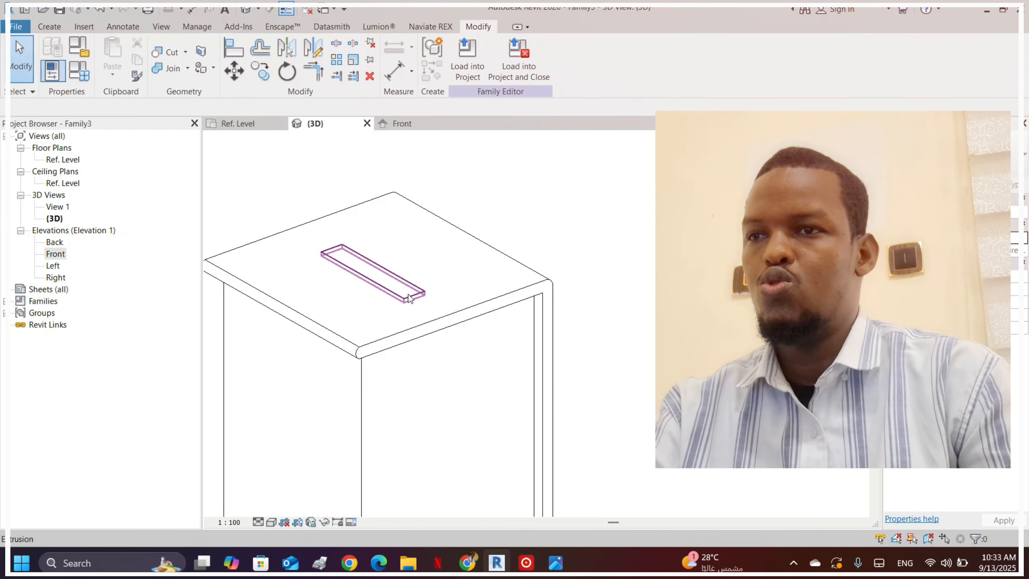
- Try to set the Void family parameter to 30 mm
click(78, 70)
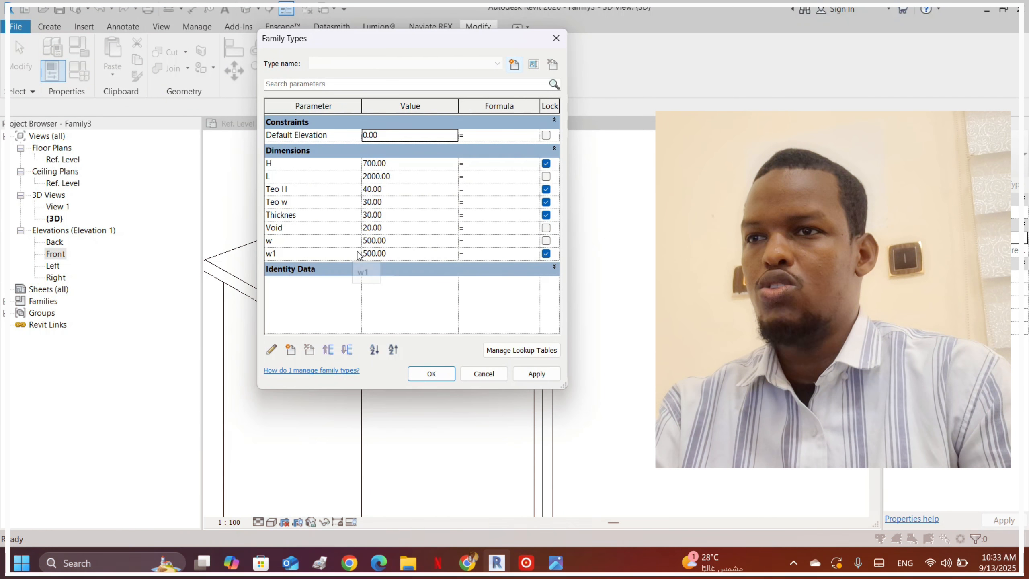
click(372, 228)
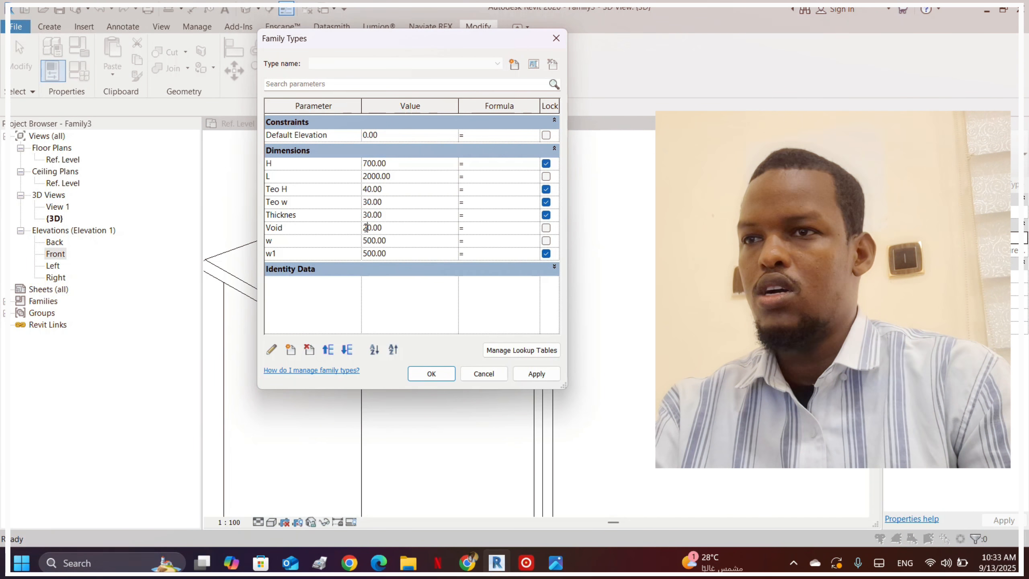
key(BackSpace)
text(5)
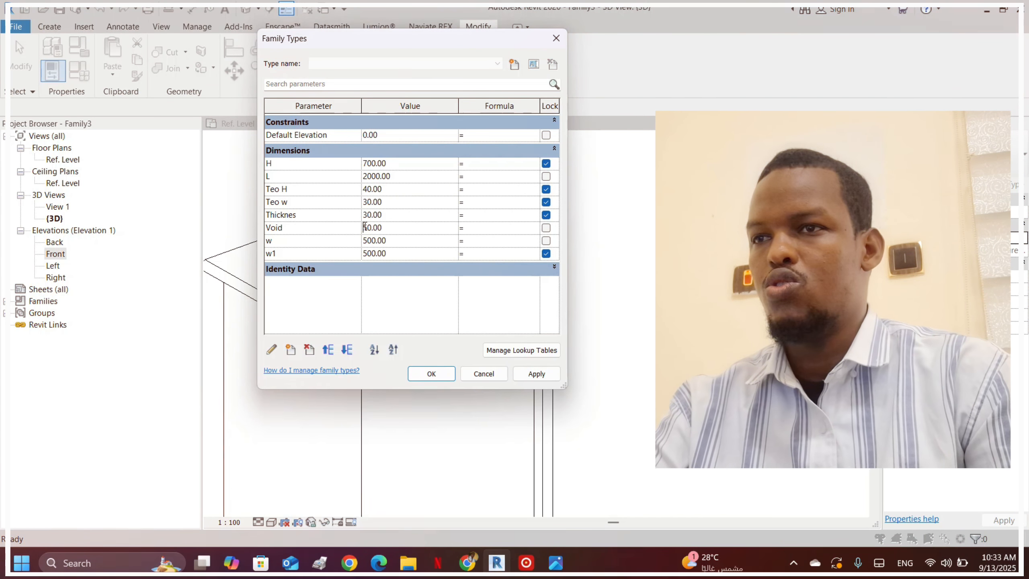
drag(363, 228, 367, 226)
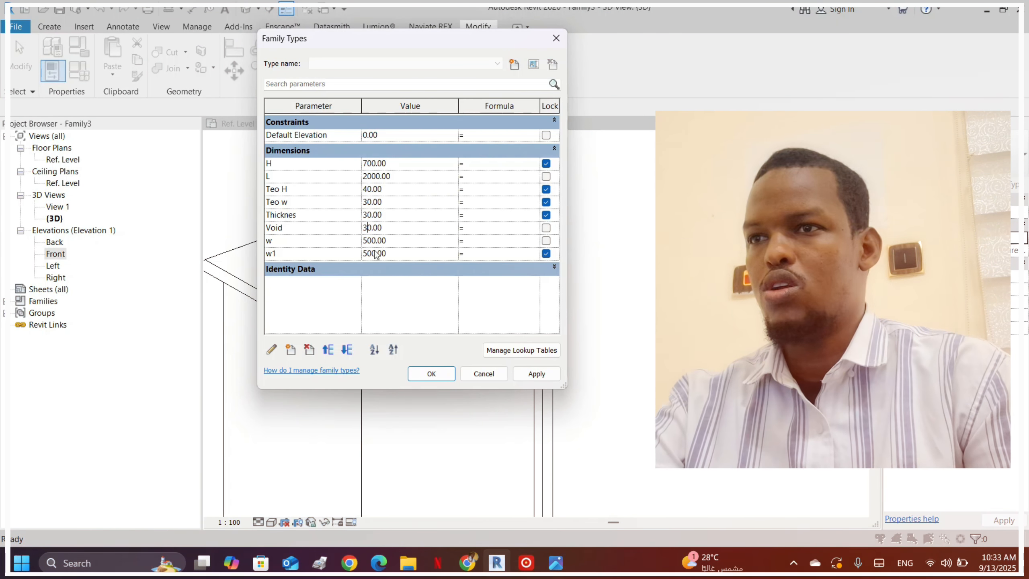
click(422, 373)
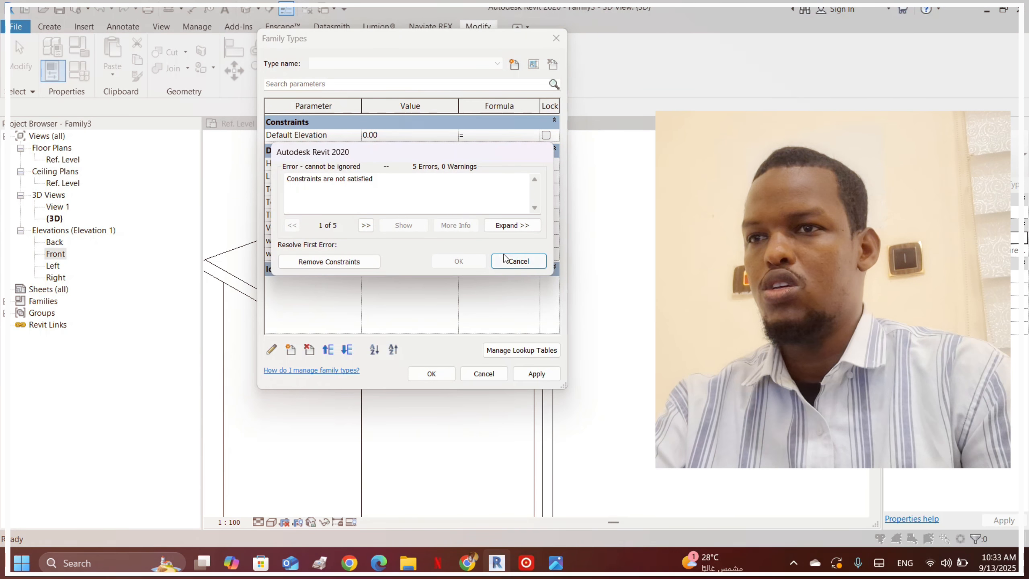
click(505, 259)
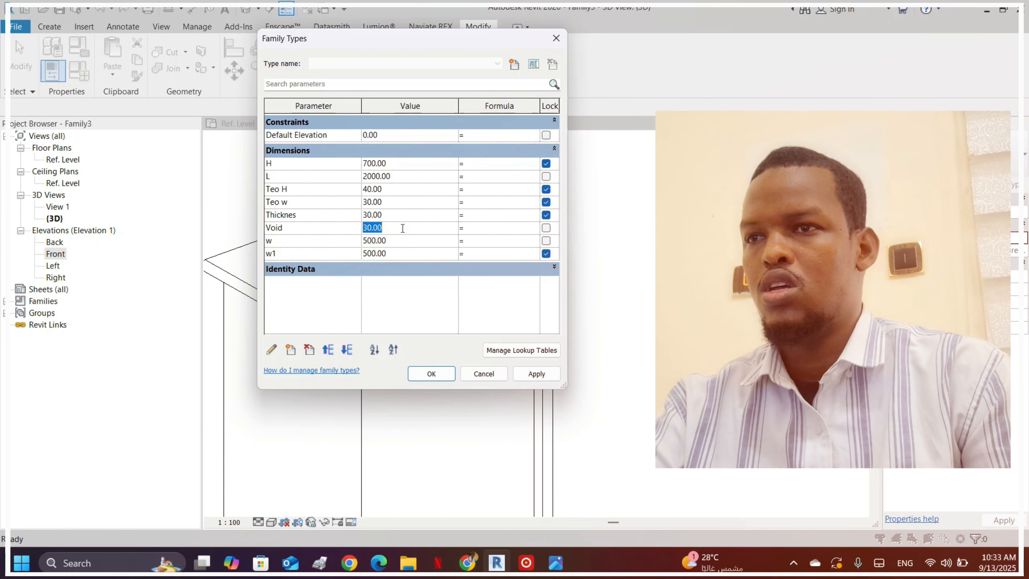
- Set the Void family parameter to 34 mm and check both cabinets in 3D
text(34)
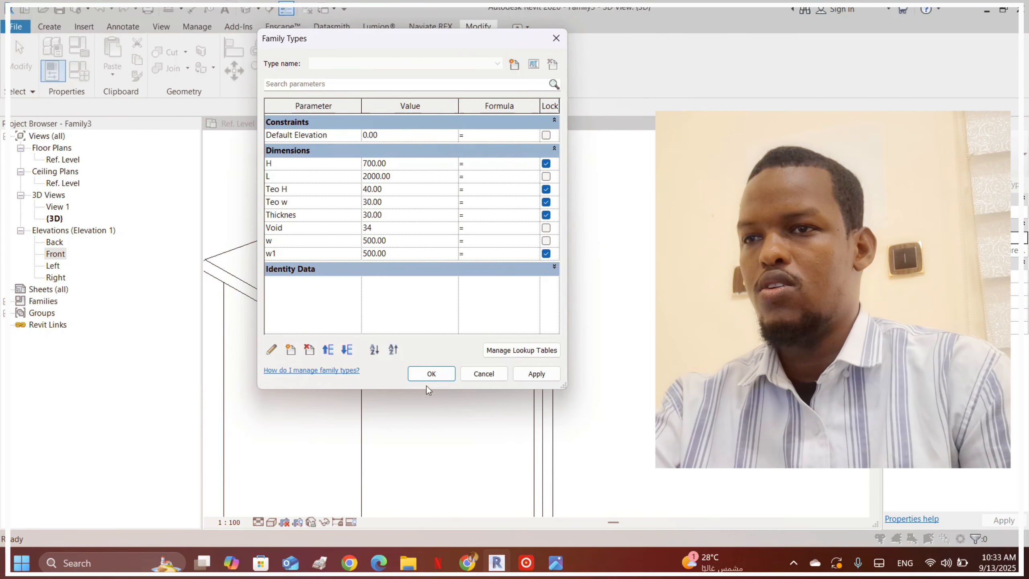
click(429, 377)
scroll(418, 262, down, 5)
shift+middle_drag(647, 338, 619, 316)
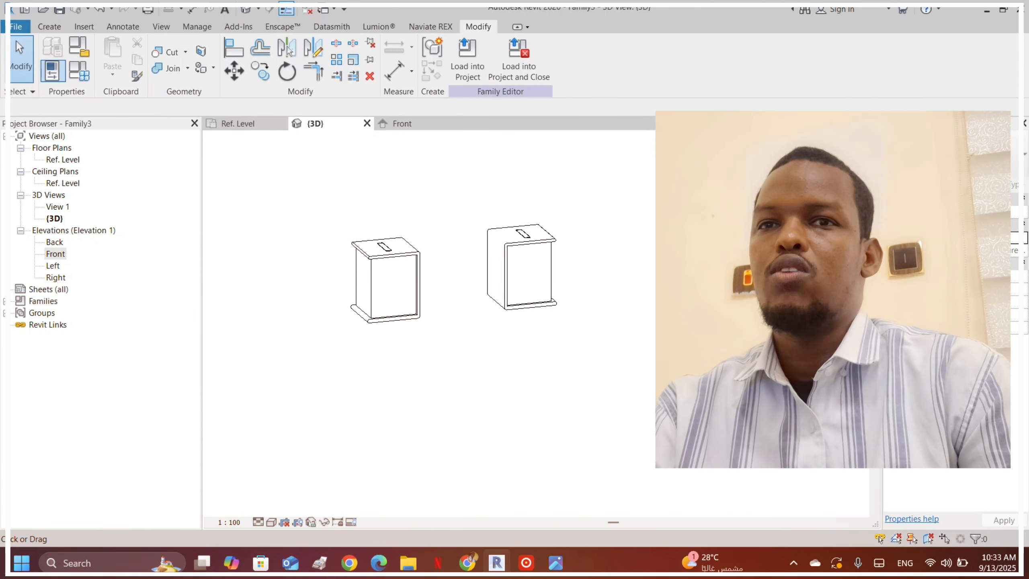
scroll(560, 383, down, 5)
- Switch to the Ref. Level floor plan and examine the desk reference image beside the cabinets
click(251, 125)
scroll(405, 308, down, 4)
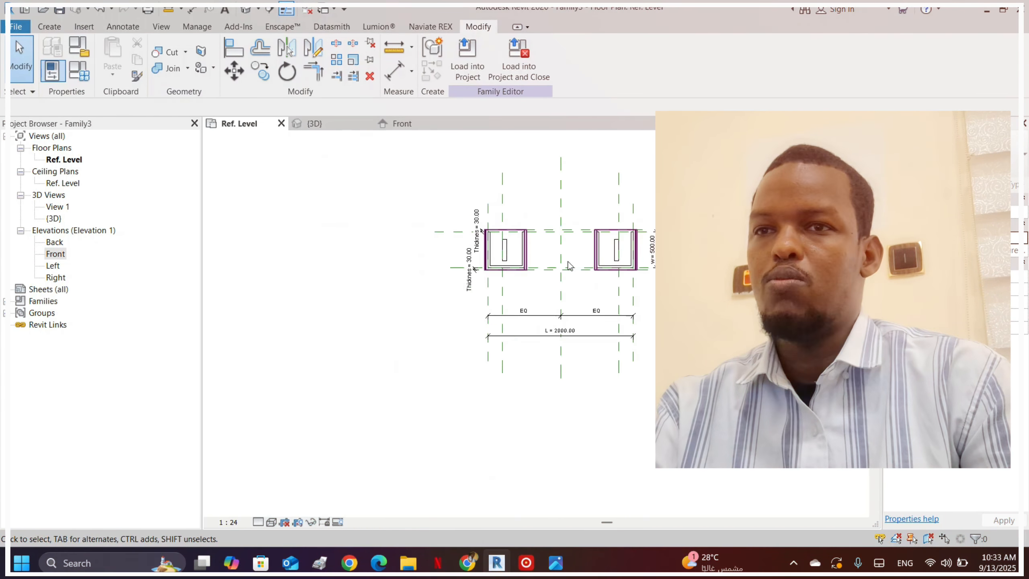
scroll(665, 182, up, 5)
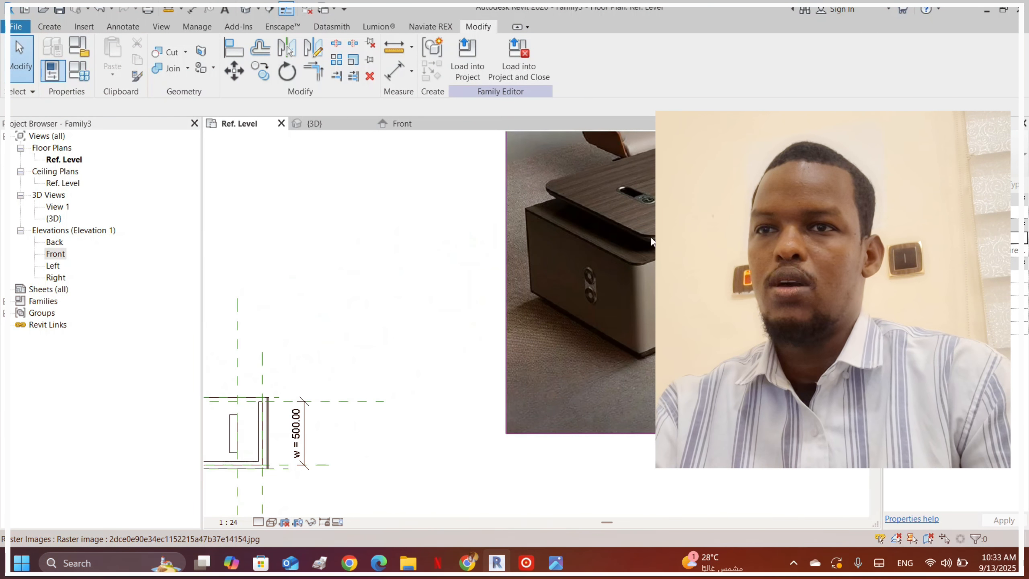
scroll(641, 249, down, 5)
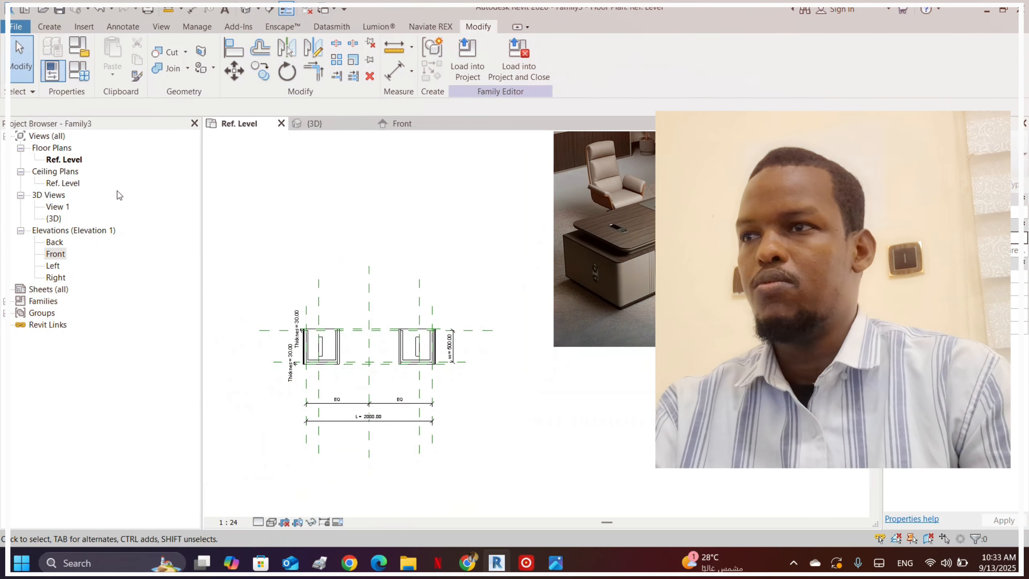
- Move both Thicknes dimensions farther outward from the left cabinet in the Ref. Level plan
double_click(64, 164)
scroll(384, 426, up, 3)
middle_drag(292, 304, 498, 284)
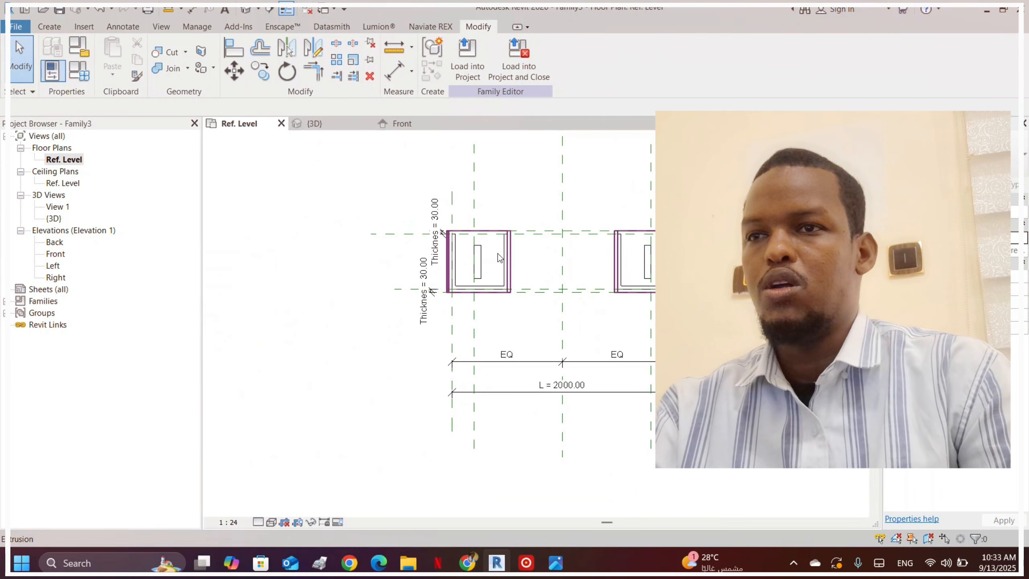
scroll(499, 245, up, 3)
drag(393, 187, 318, 185)
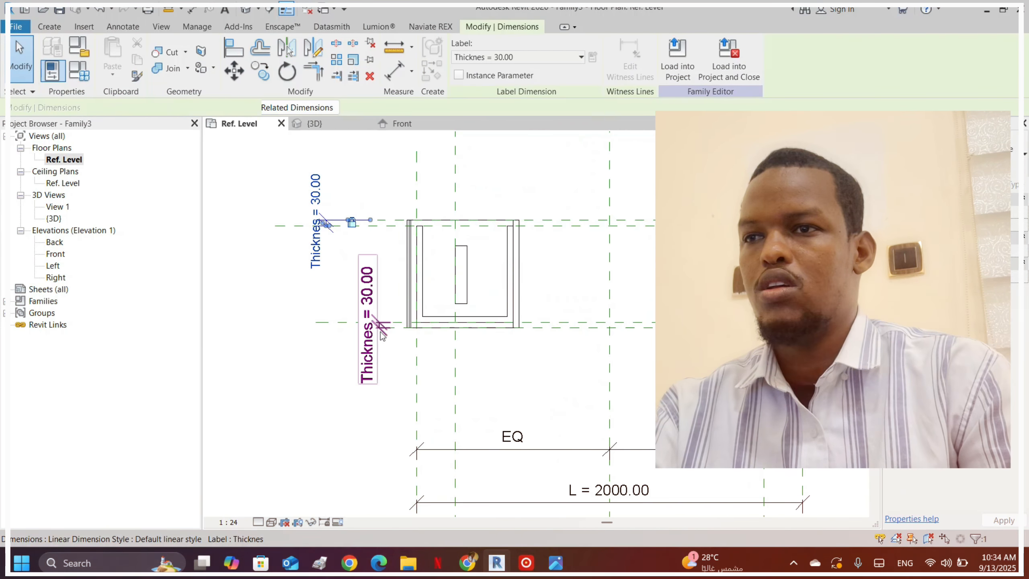
drag(382, 335, 289, 335)
click(378, 176)
scroll(427, 207, up, 1)
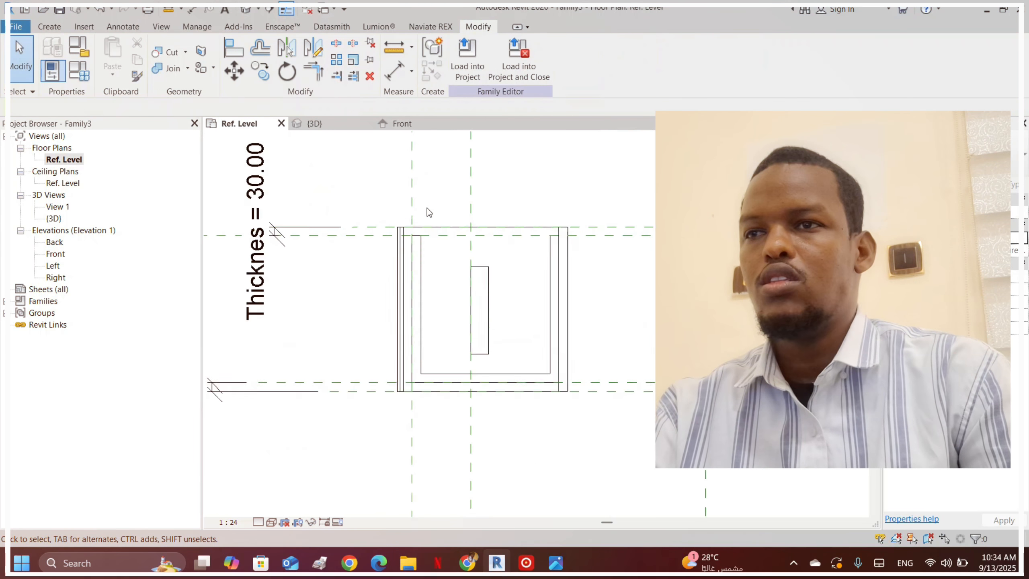
- Start a new extrusion in the Ref. Level plan and pick the cabinets' rear reference plane as a sketch line
scroll(427, 208, up, 1)
scroll(340, 221, down, 3)
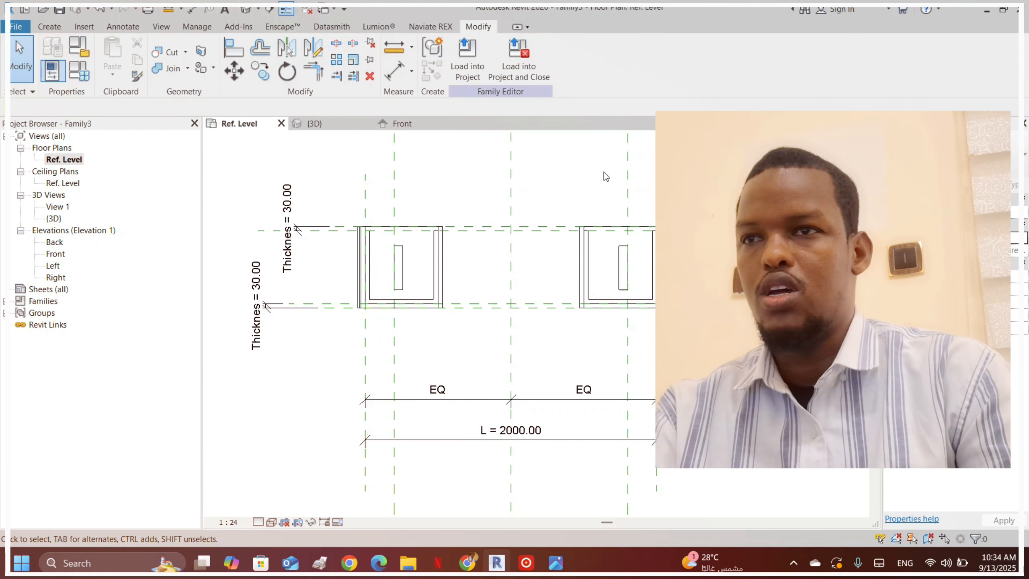
click(49, 27)
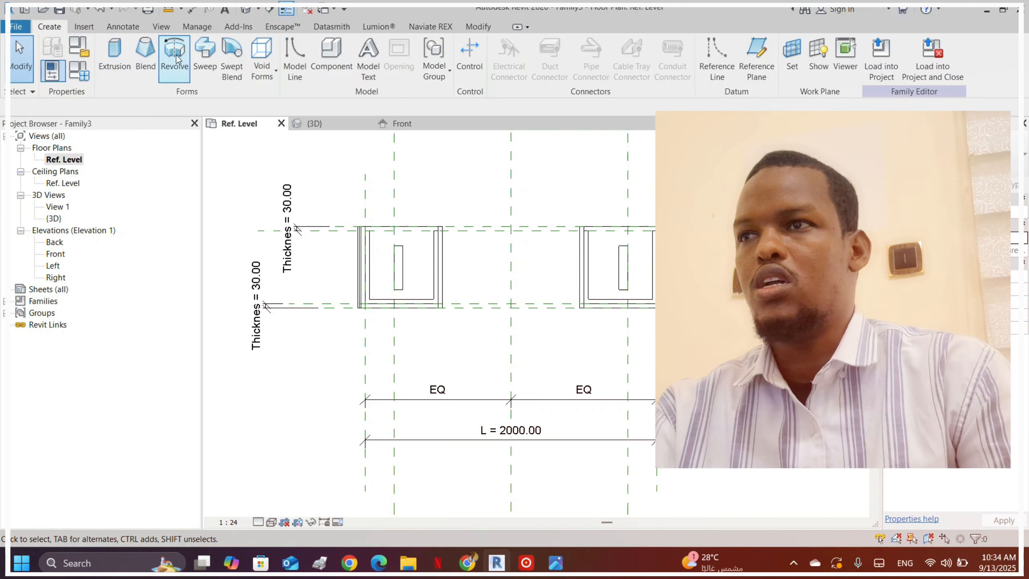
click(115, 56)
scroll(353, 214, up, 4)
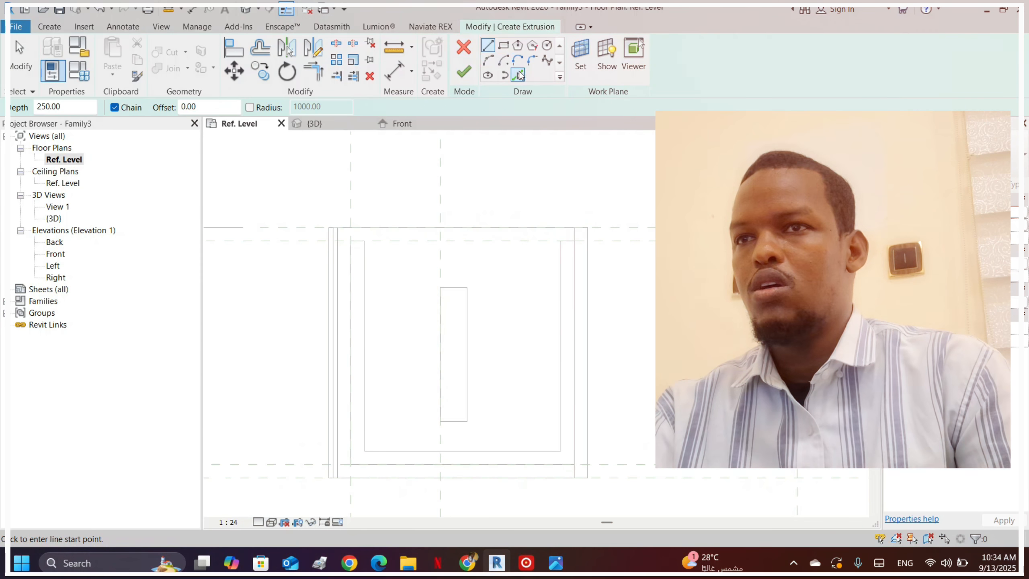
click(517, 74)
scroll(576, 234, down, 3)
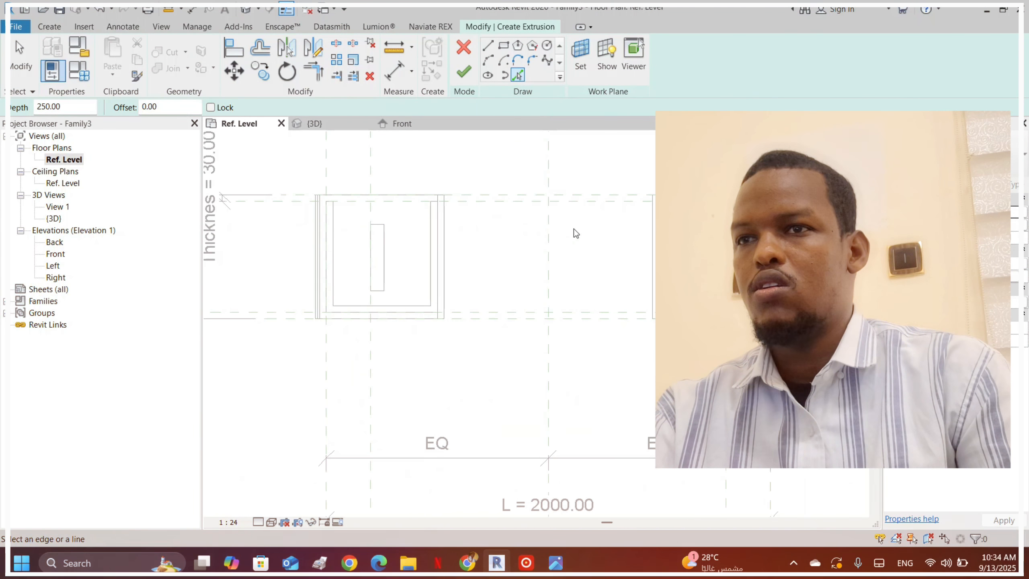
click(575, 199)
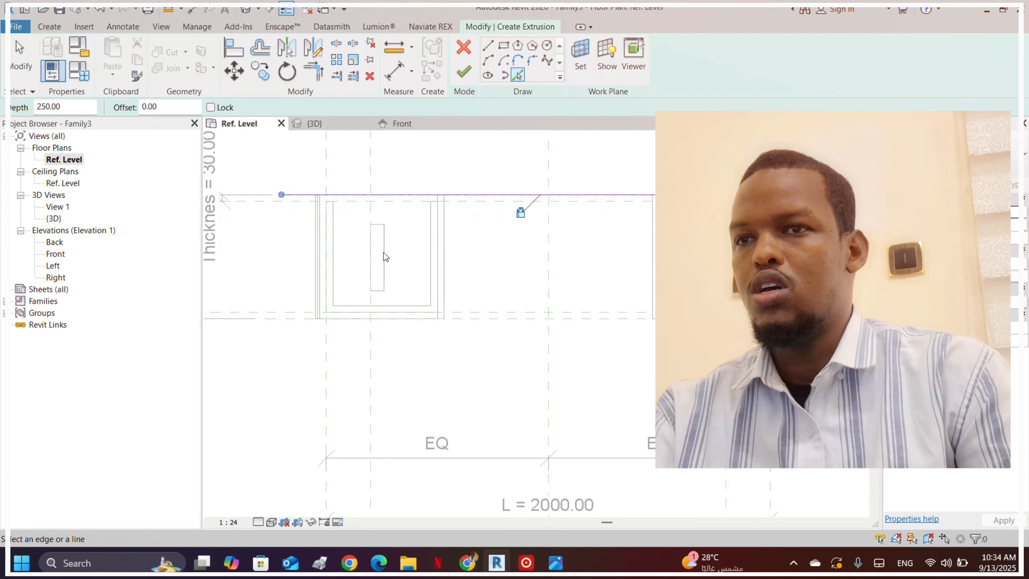
- Add a sketch line on the left end reference plane of the 2000 mm length and lock it to that plane
scroll(328, 225, up, 1)
scroll(328, 225, up, 2)
scroll(336, 193, up, 4)
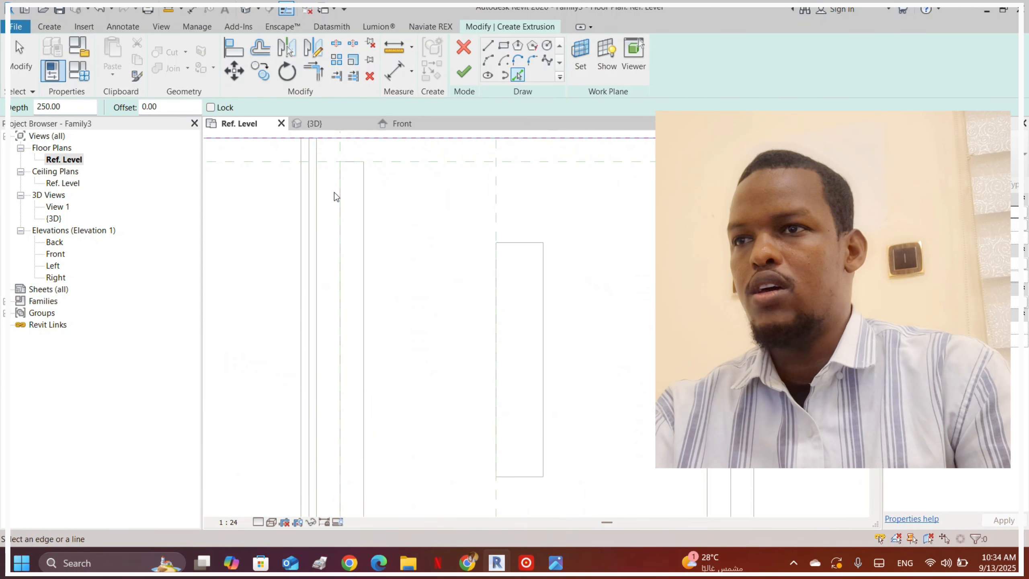
scroll(370, 232, down, 6)
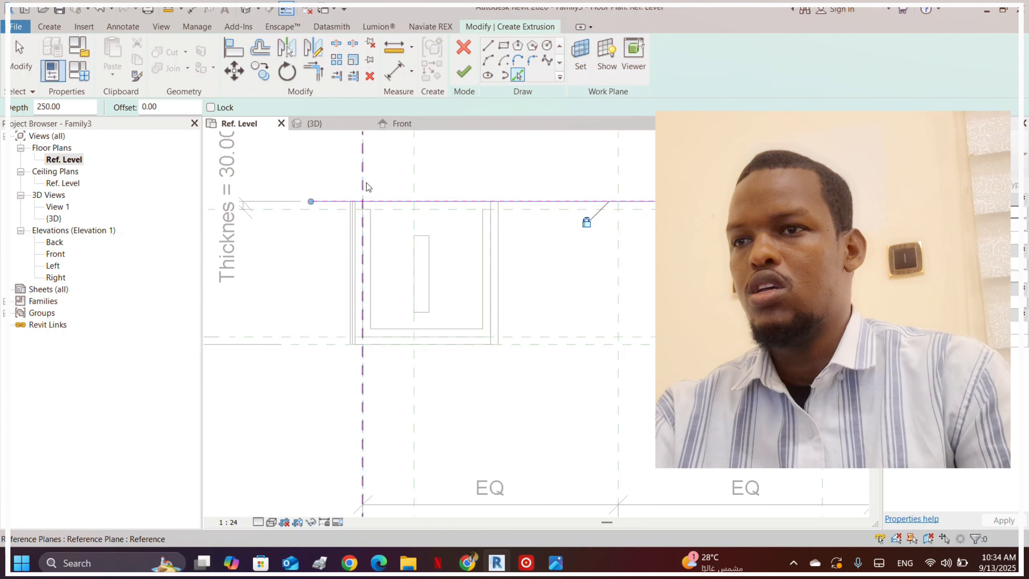
click(367, 184)
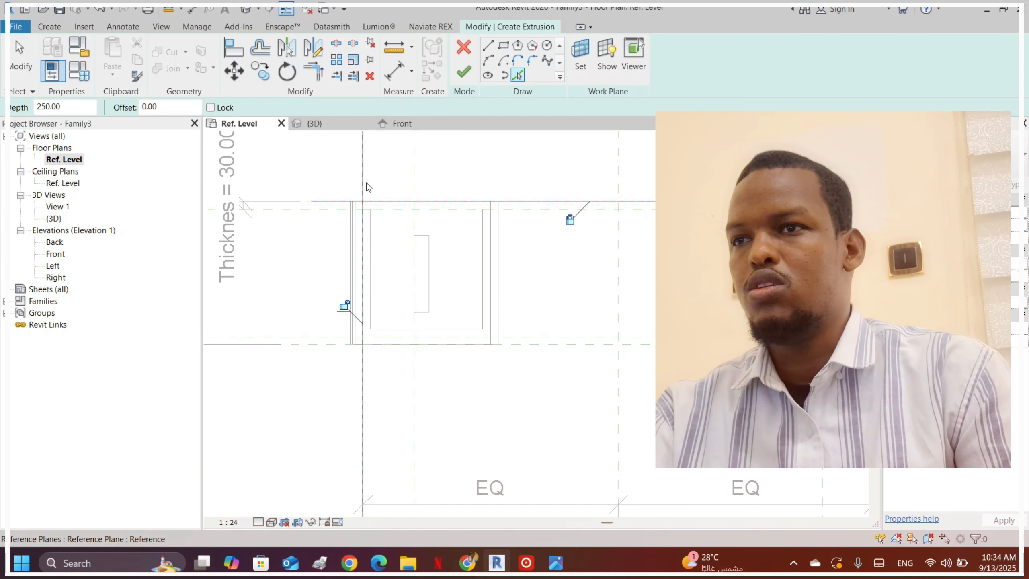
click(339, 310)
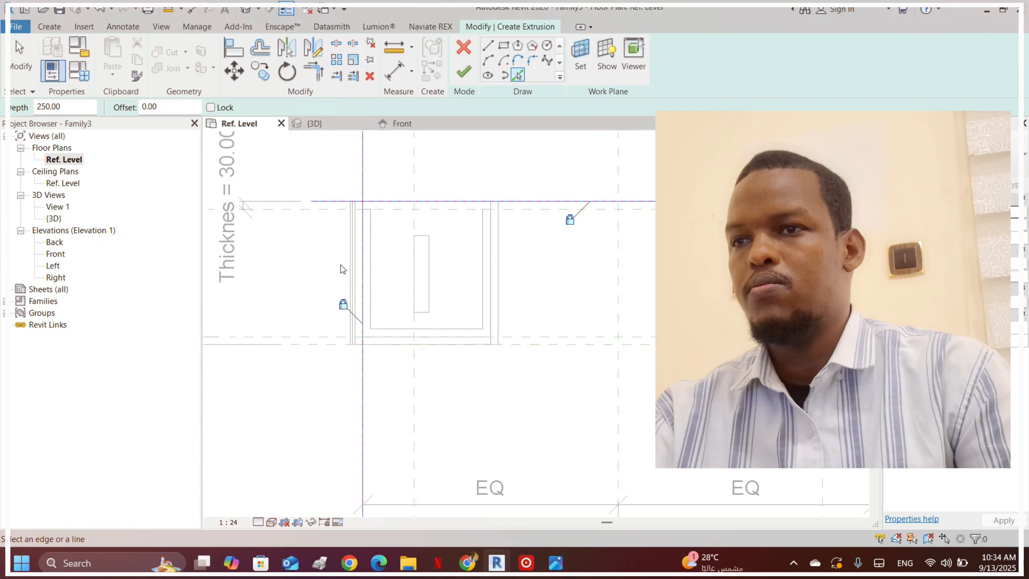
- Add extrusion sketch lines along the cabinets' front edge and on the right end reference plane
scroll(339, 251, down, 5)
scroll(464, 301, up, 4)
click(447, 283)
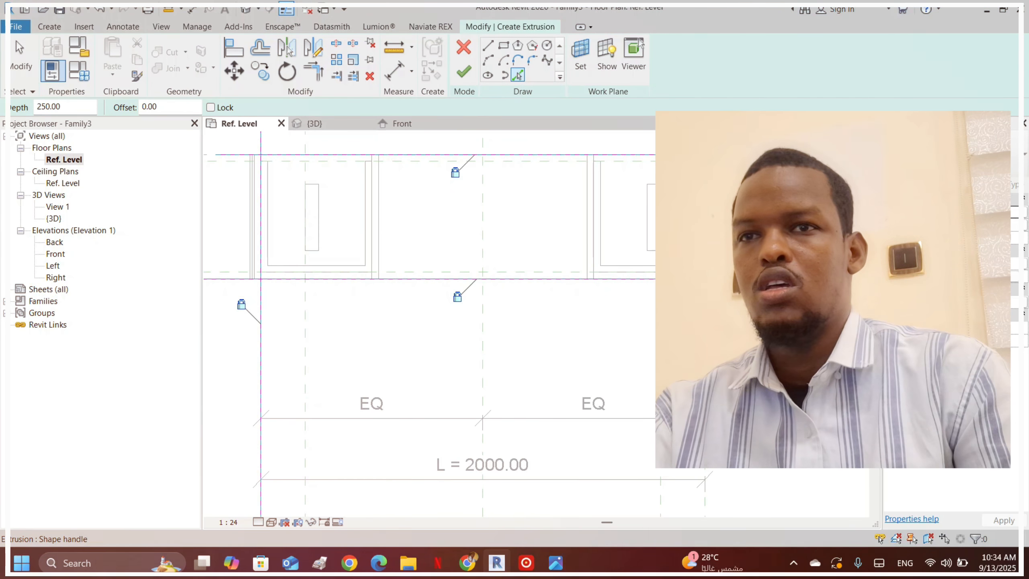
scroll(353, 365, down, 2)
click(618, 178)
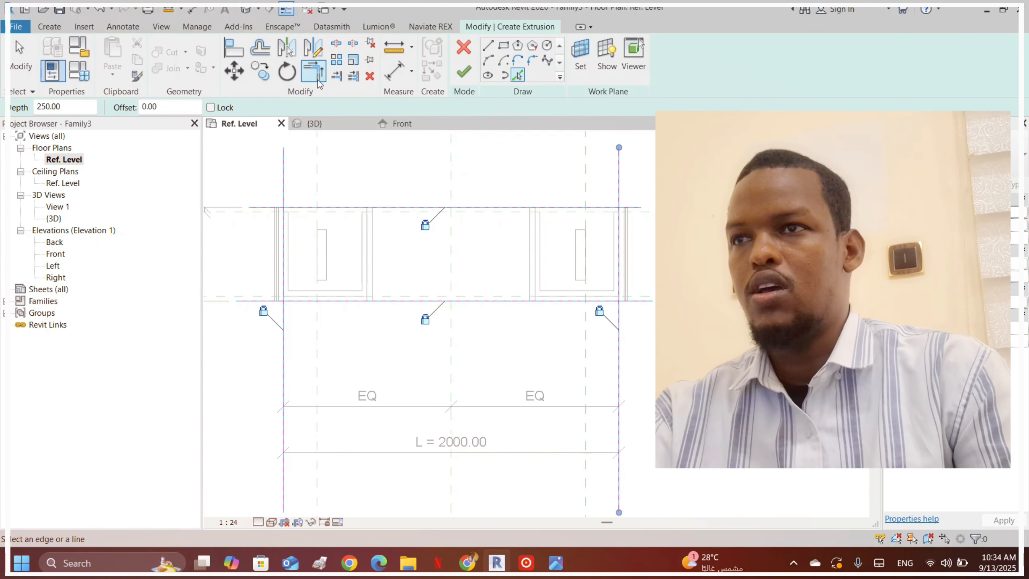
- Trim the four sketch lines into a closed rectangle spanning both cabinets and finish the extrusion
key(t)
key(r)
click(617, 227)
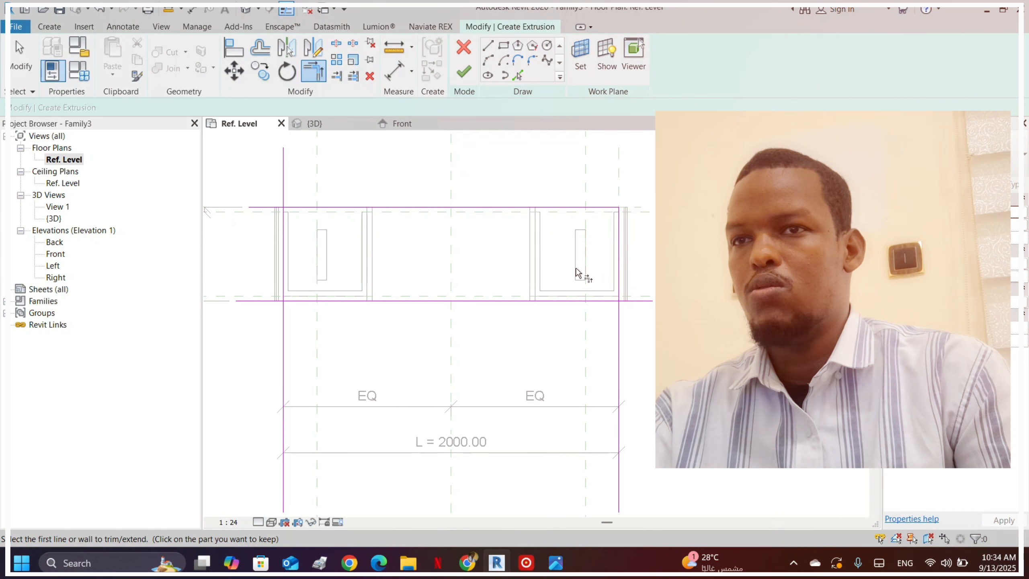
click(619, 283)
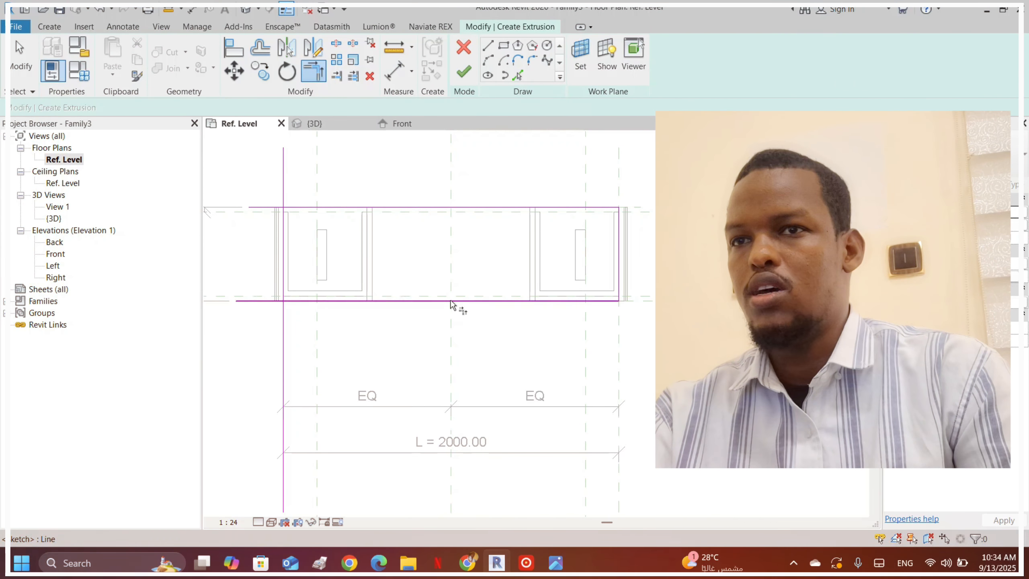
click(312, 206)
click(286, 231)
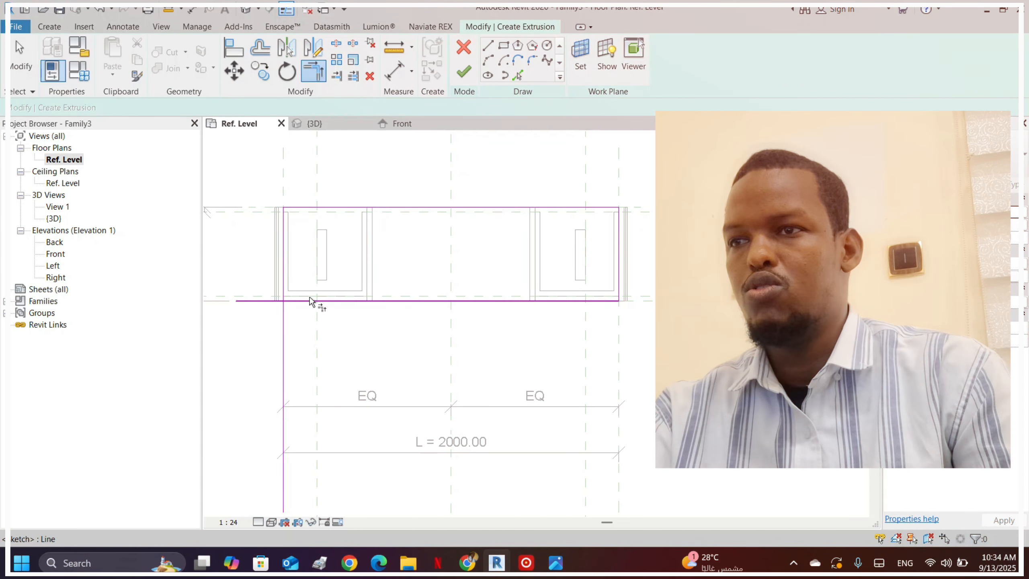
click(286, 278)
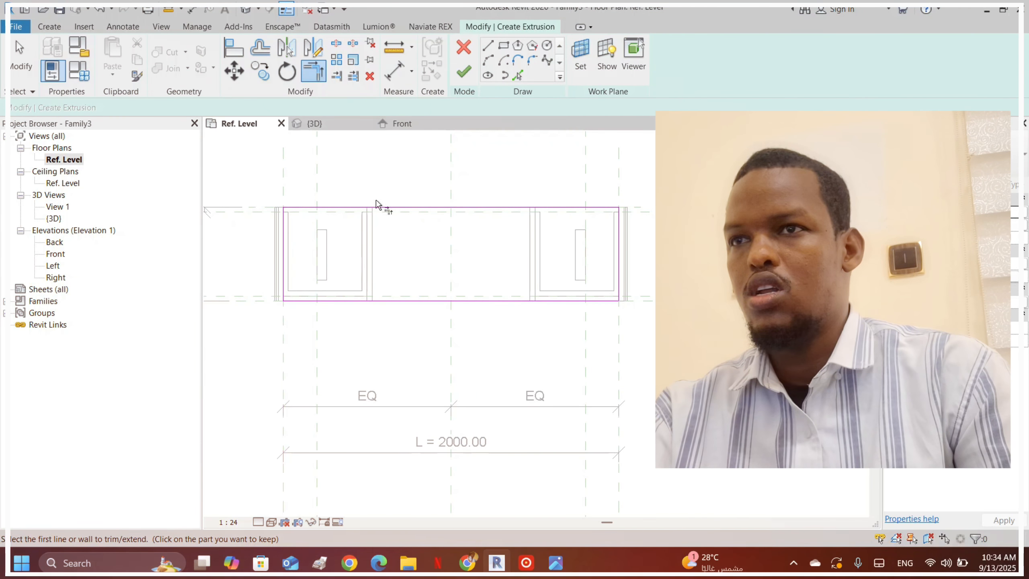
click(466, 72)
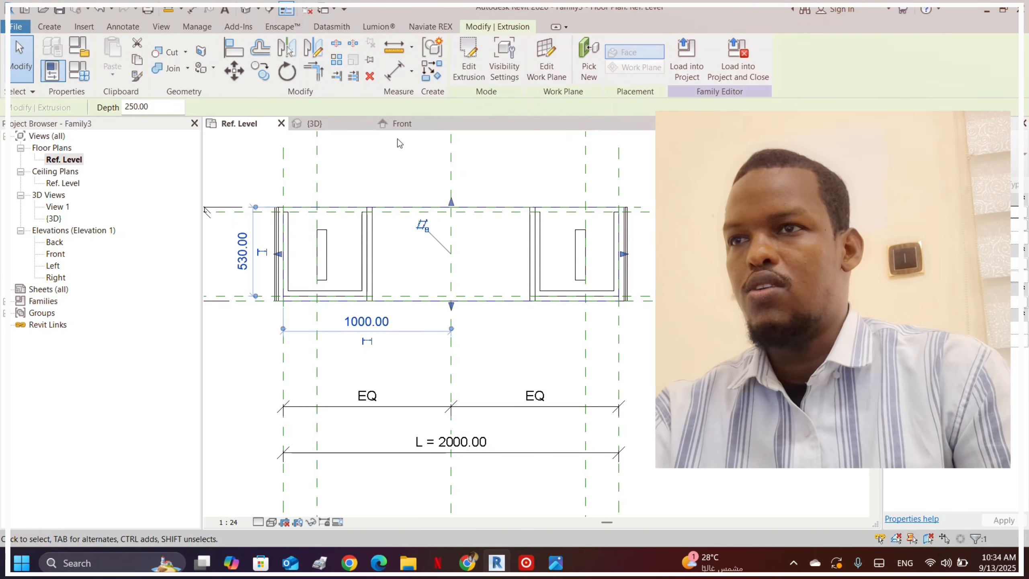
- In the Front elevation, stretch the new extrusion's top and bottom above the cabinets to form a slab about 202 mm thick
click(410, 127)
scroll(499, 345, up, 1)
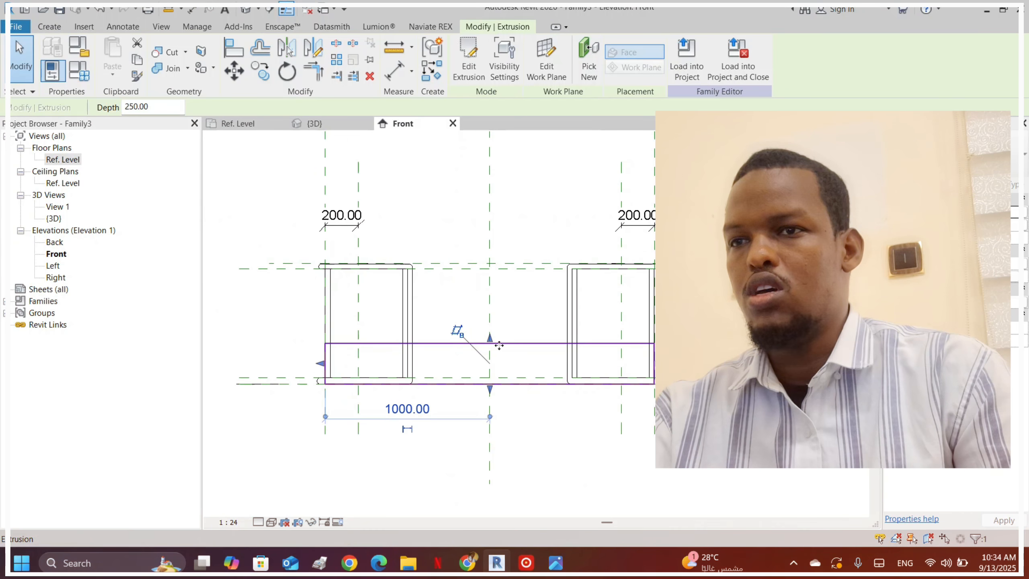
click(554, 180)
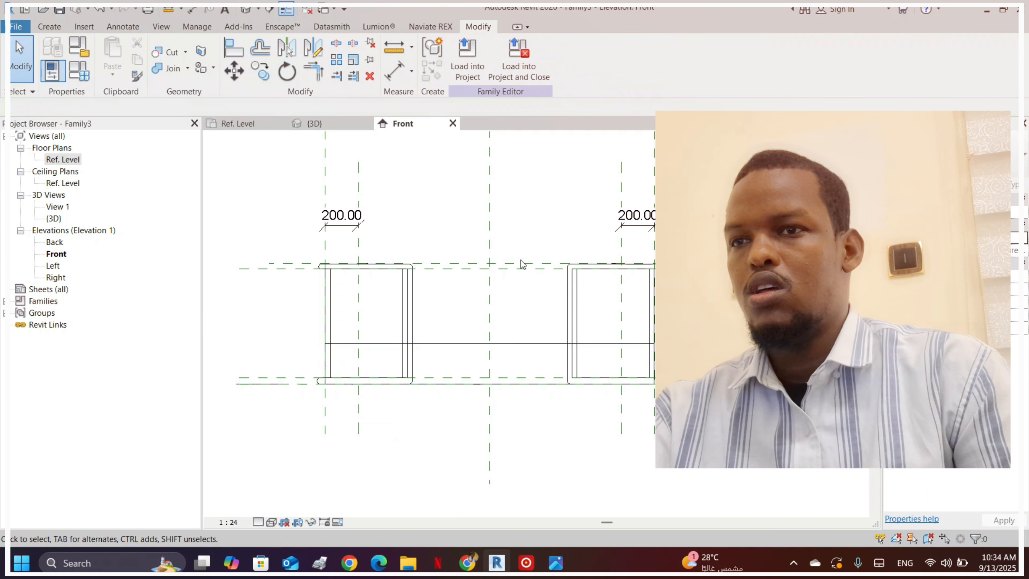
click(511, 344)
drag(489, 339, 488, 173)
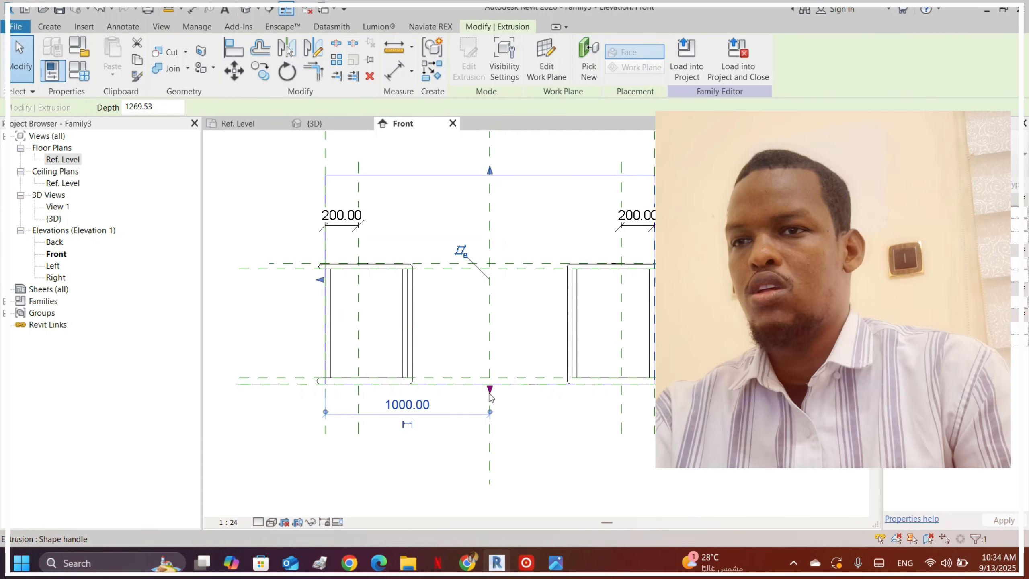
drag(489, 391, 512, 207)
click(614, 170)
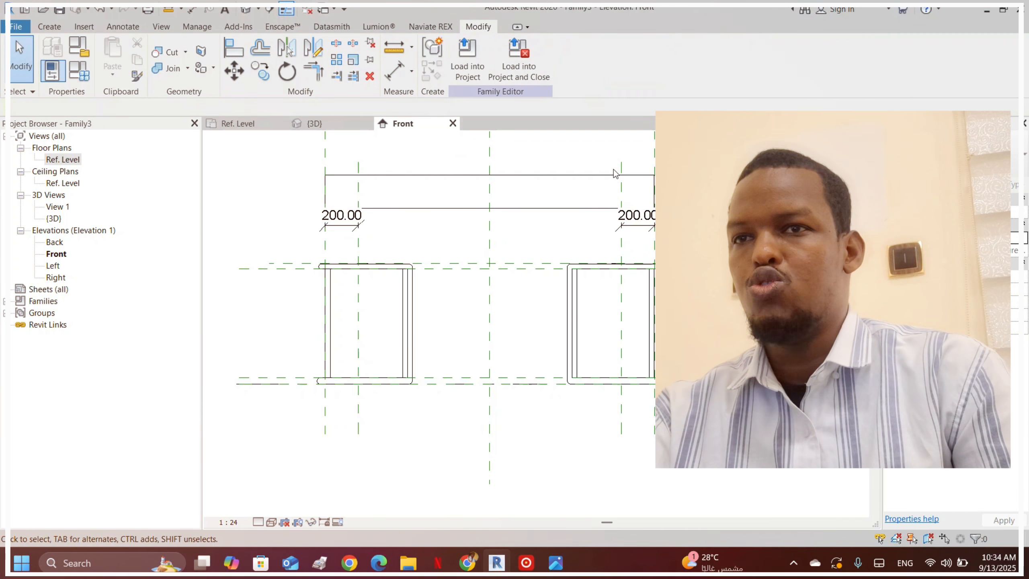
- Draw a horizontal reference plane about 96 mm above the cabinets' top reference plane
click(285, 264)
key(r)
key(p)
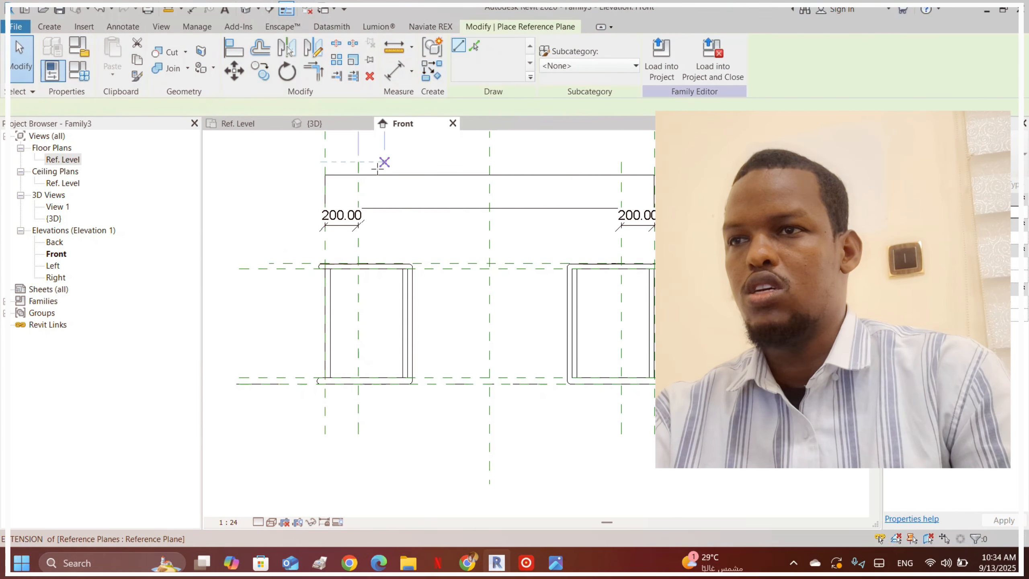
click(262, 247)
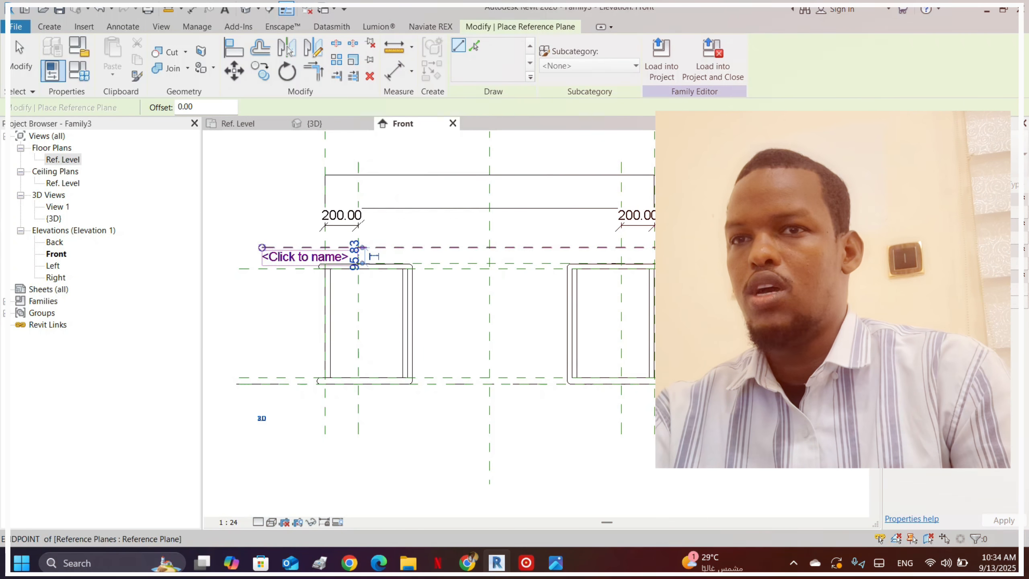
- Place an aligned dimension between the new reference plane and the cabinets' top reference plane
click(394, 76)
scroll(337, 200, up, 3)
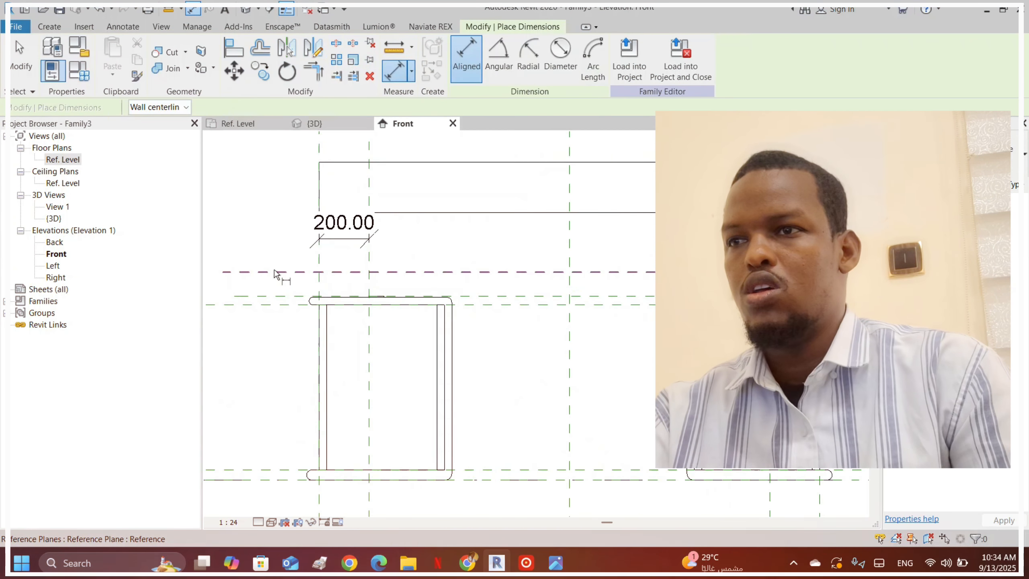
scroll(268, 304, up, 3)
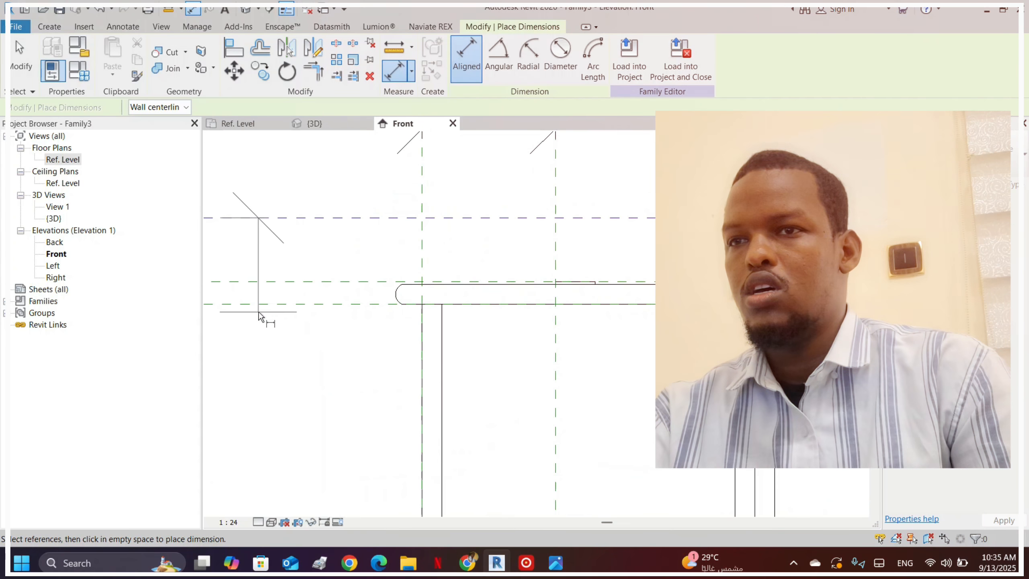
click(295, 282)
click(322, 142)
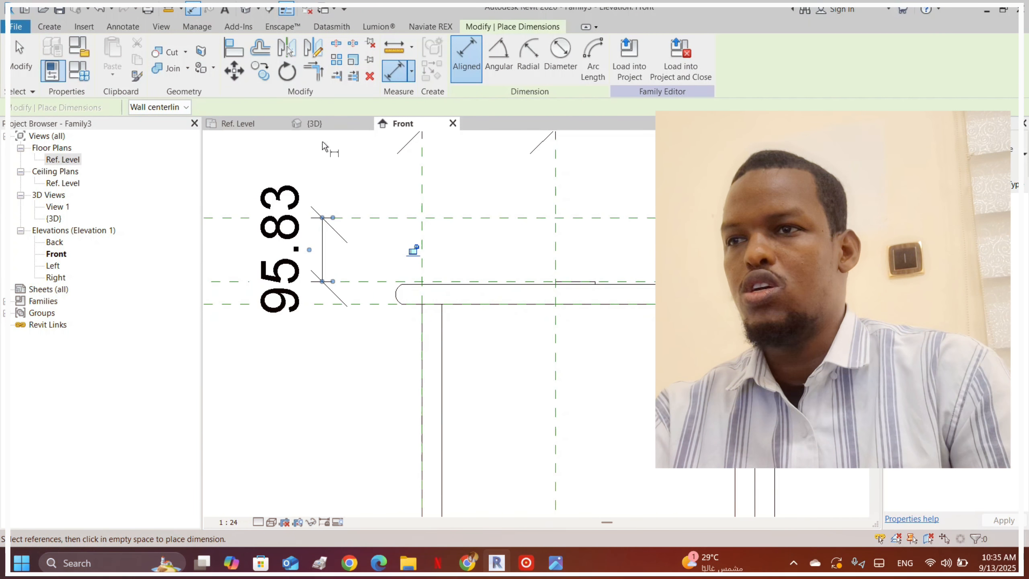
key(Escape)
- Label the new vertical dimension with a new type family parameter named Tope
click(297, 237)
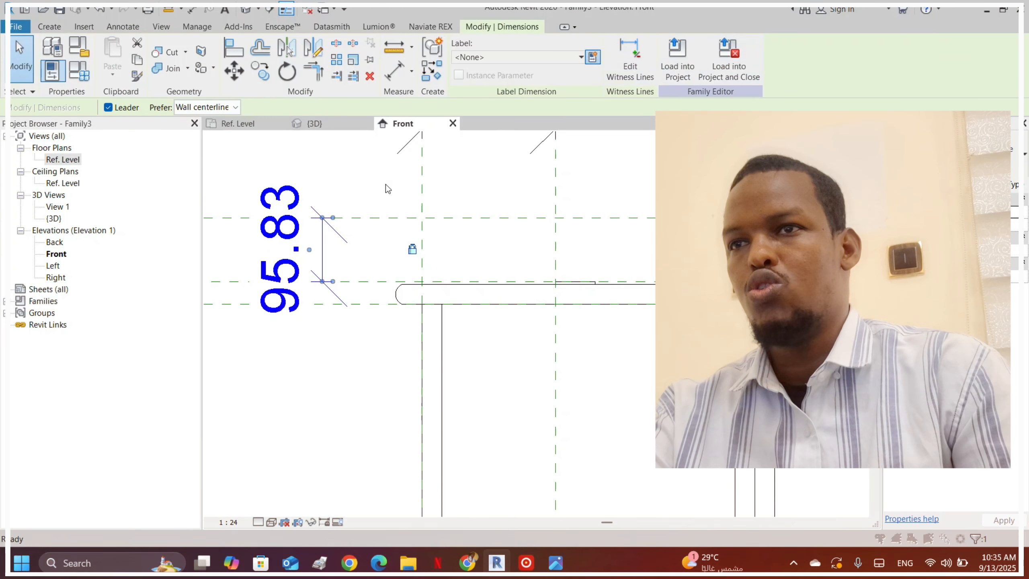
text(TG)
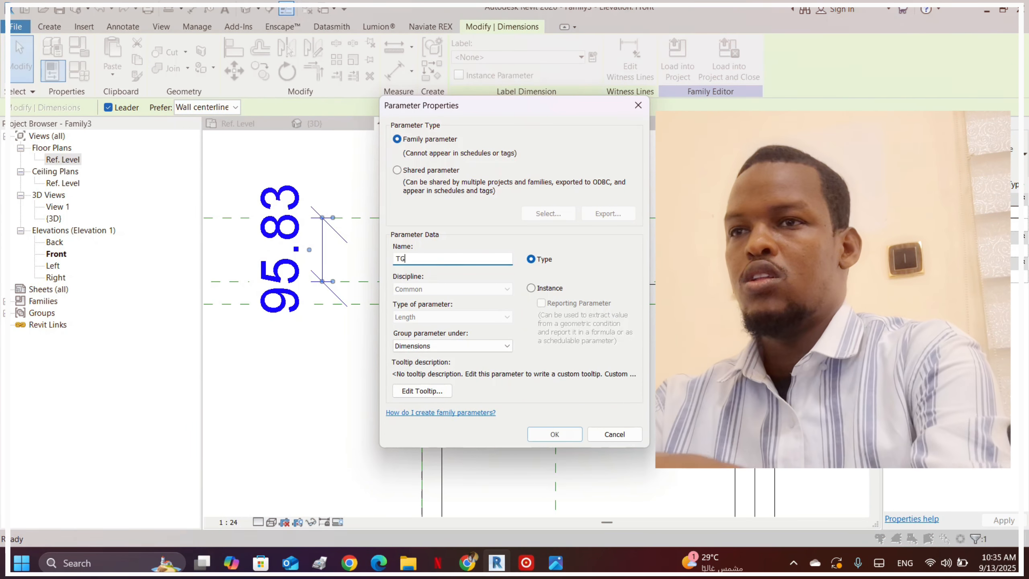
key(BackSpace)
text(ope)
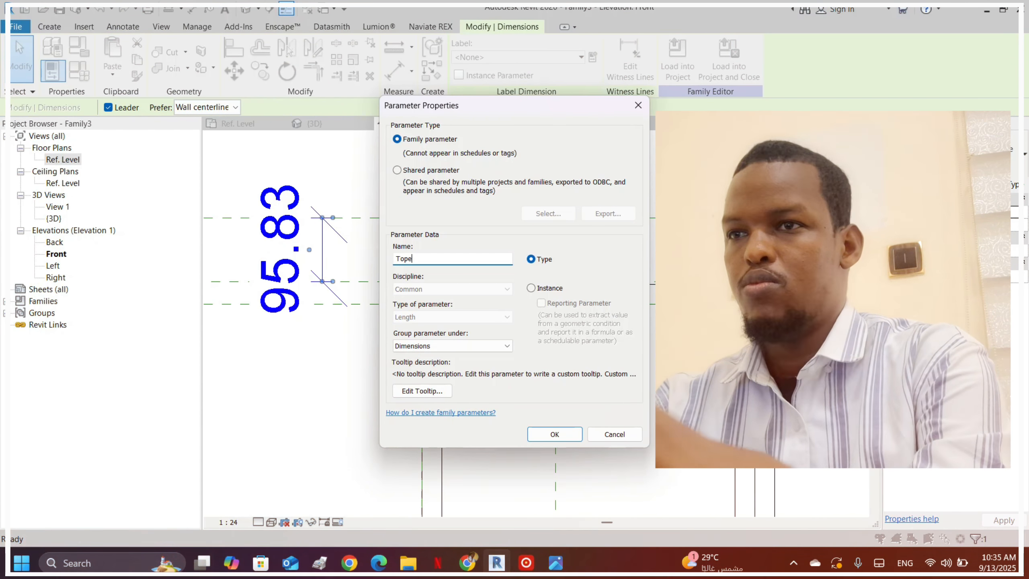
click(554, 434)
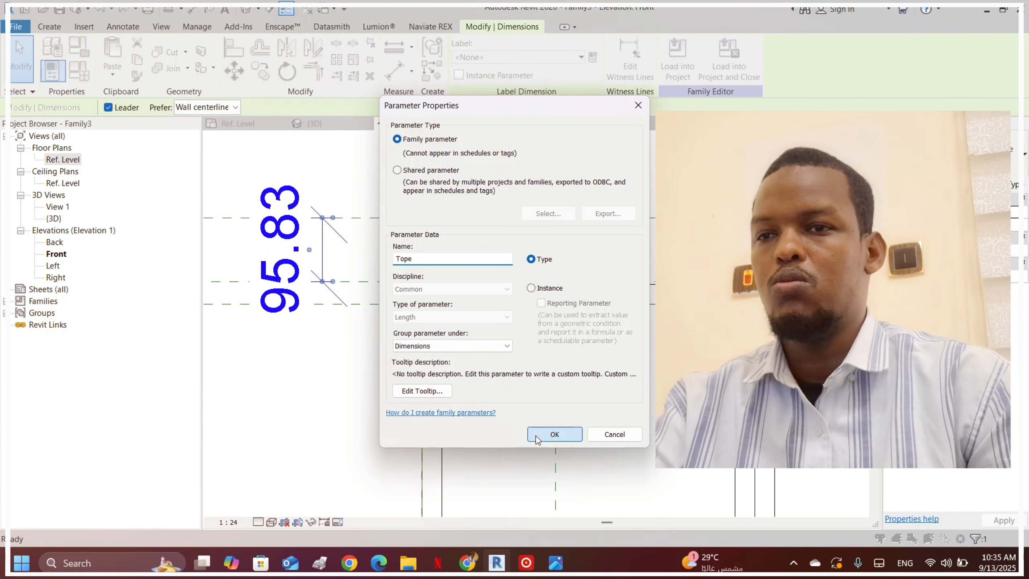
scroll(315, 359, down, 3)
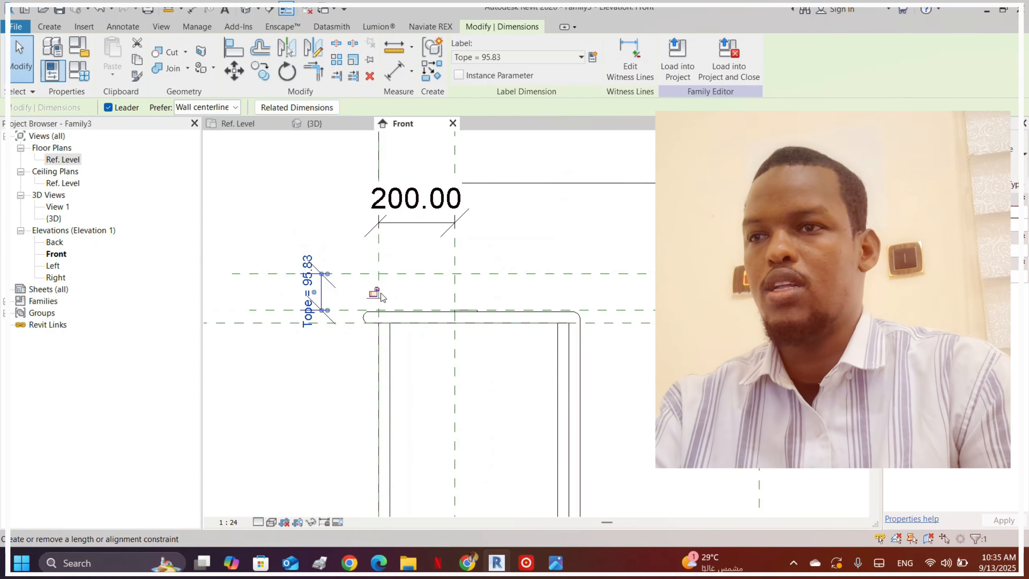
click(352, 222)
- Align the desktop extrusion's bottom edge to the cabinets' top reference plane and lock the alignment
scroll(232, 231, down, 2)
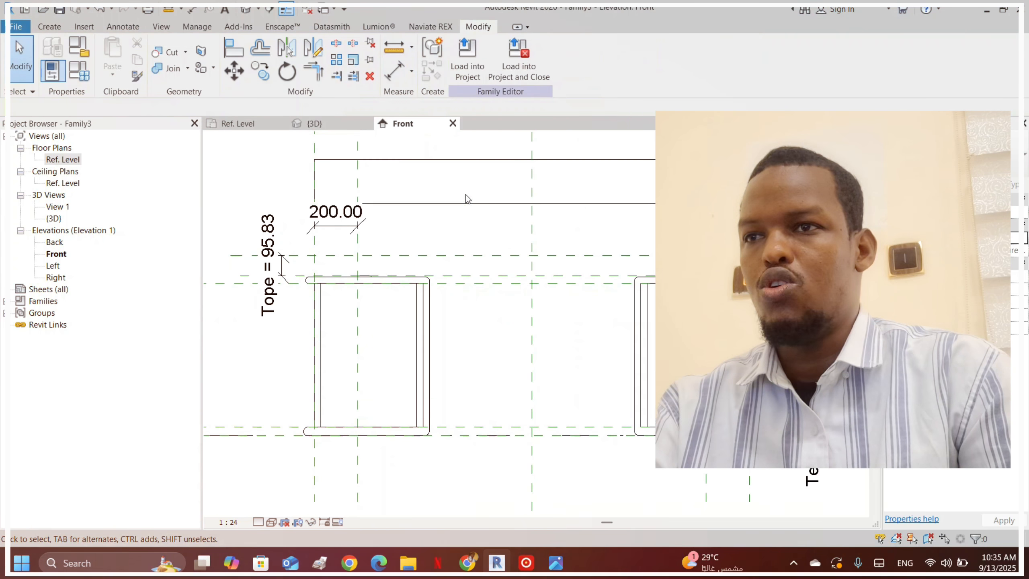
click(432, 215)
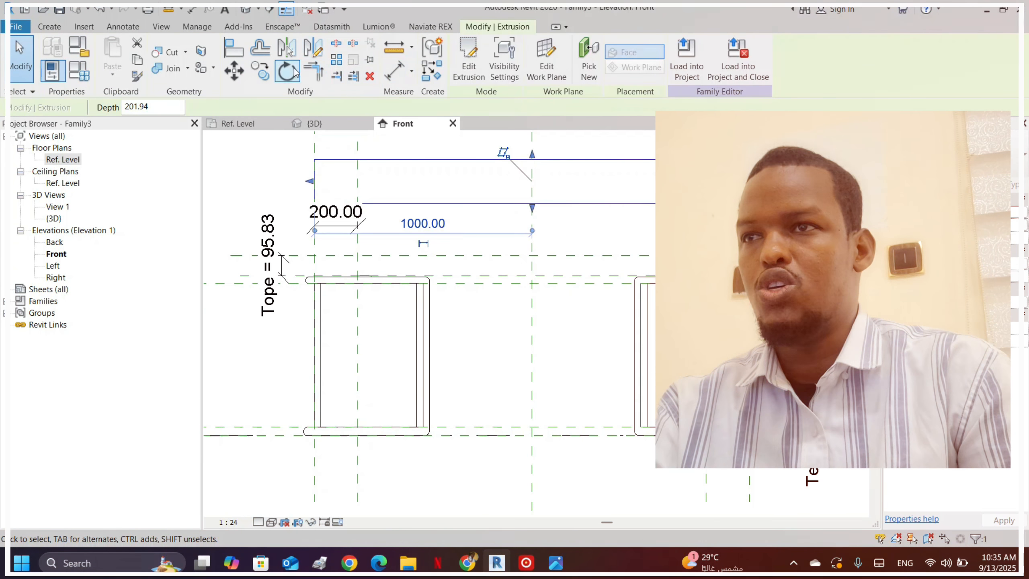
click(240, 58)
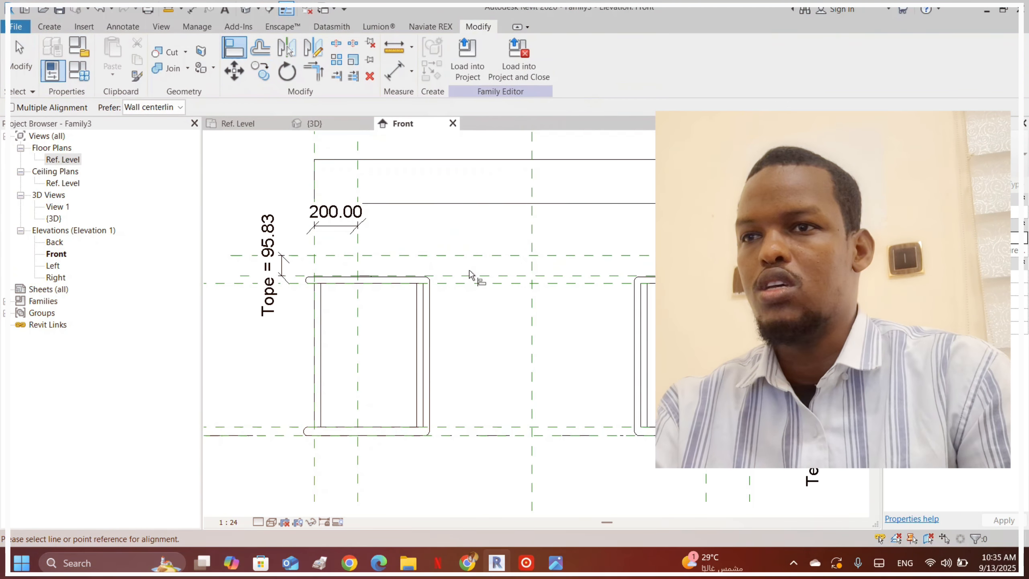
click(513, 207)
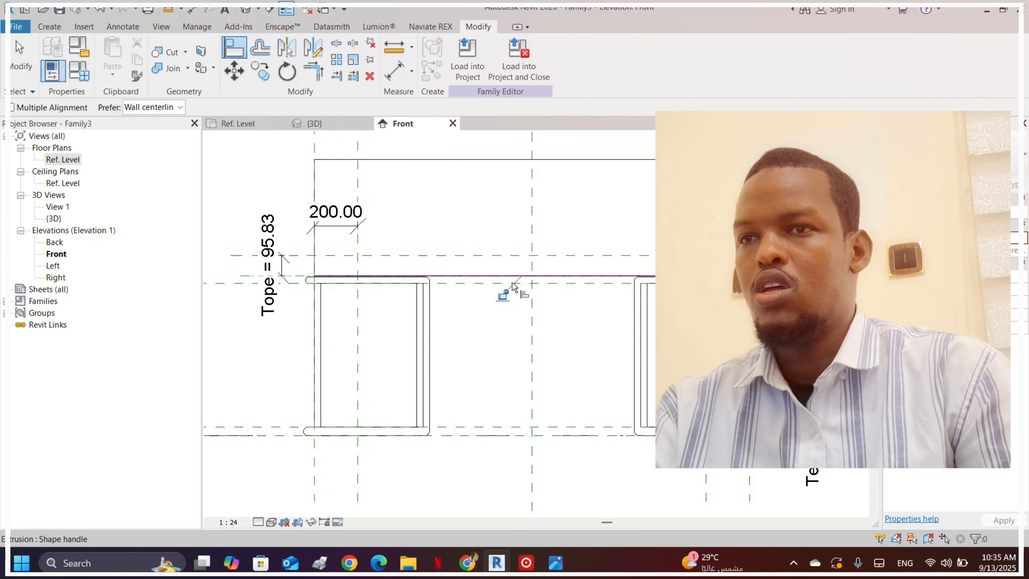
click(509, 292)
- Align the desktop extrusion's top edge to the upper reference plane of the Tope dimension and lock it
click(501, 256)
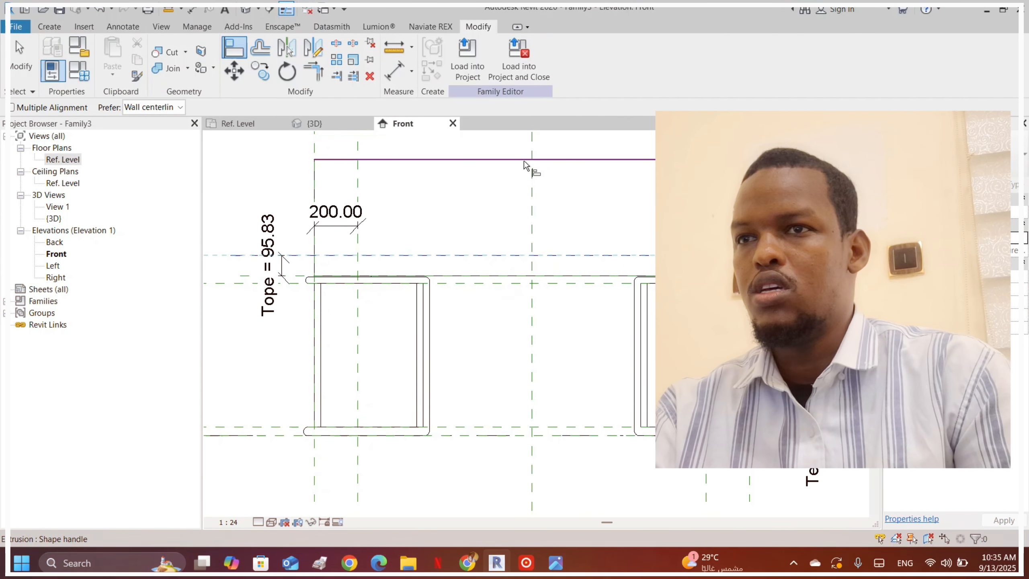
click(524, 161)
click(568, 236)
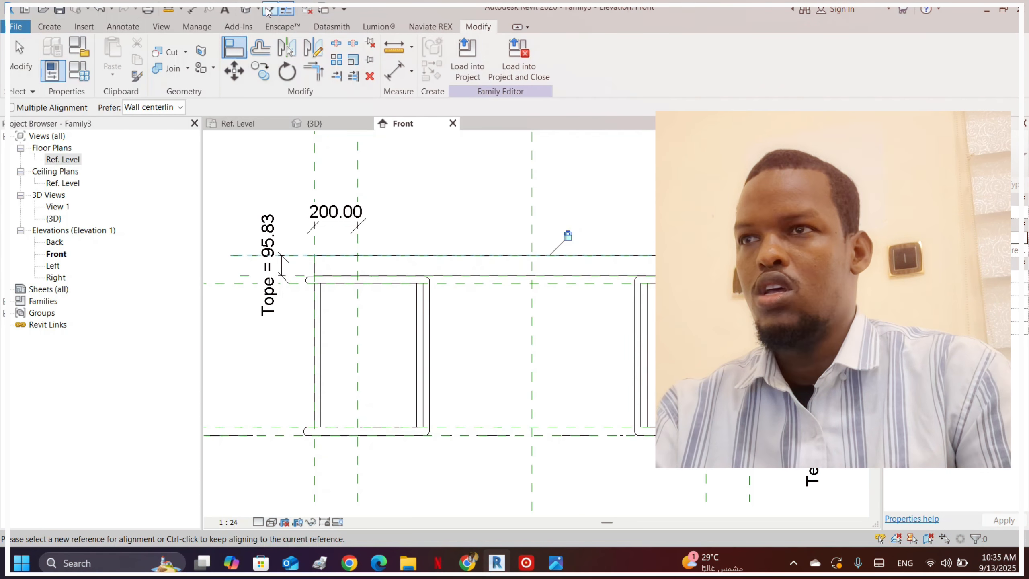
- Inspect in 3D how the desktop slab sits on the two cabinets and their rounded edges
click(248, 10)
scroll(507, 330, up, 5)
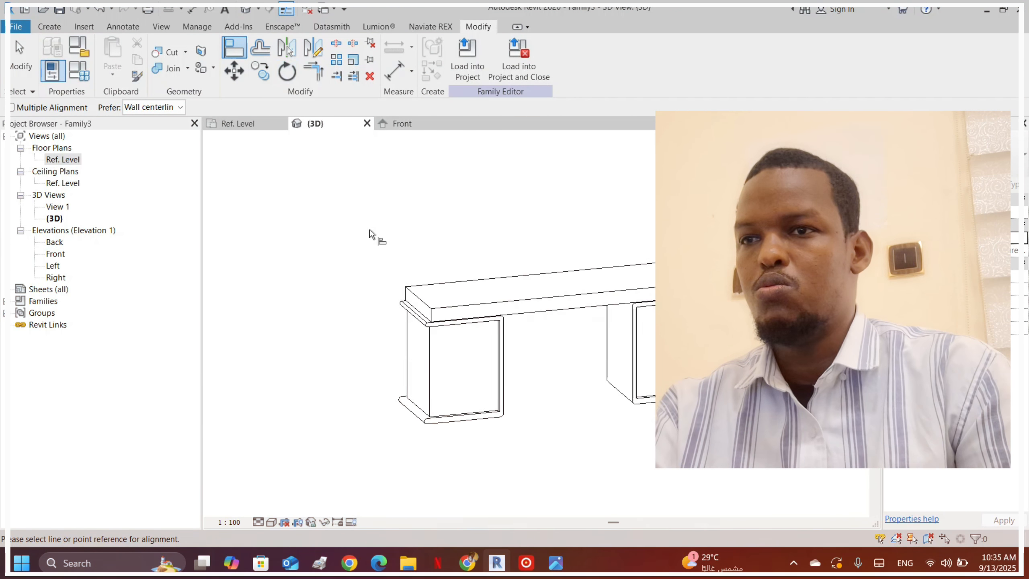
scroll(375, 238, down, 2)
shift+middle_drag(431, 240, 462, 284)
scroll(396, 300, up, 5)
scroll(347, 326, down, 3)
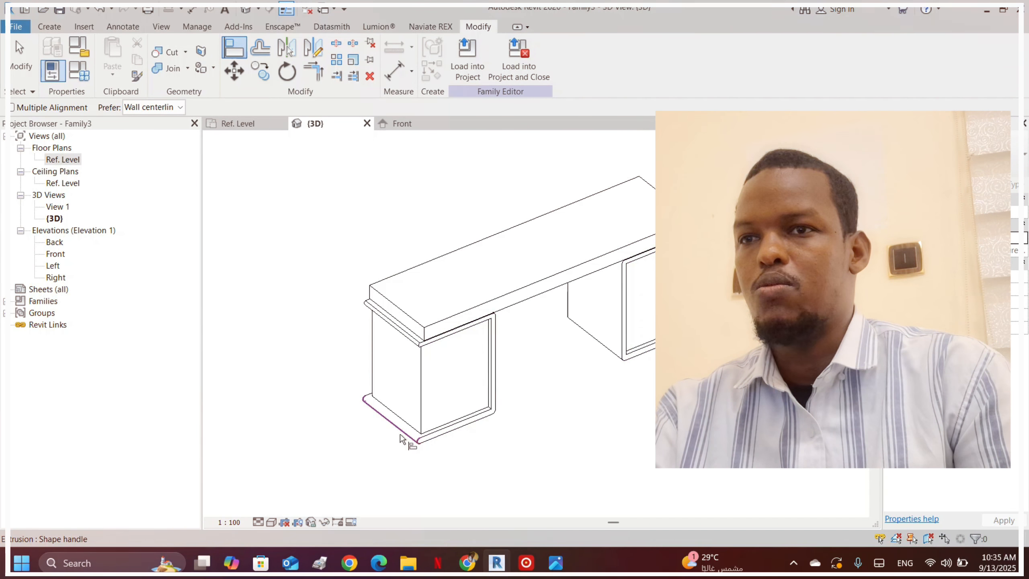
scroll(448, 360, up, 2)
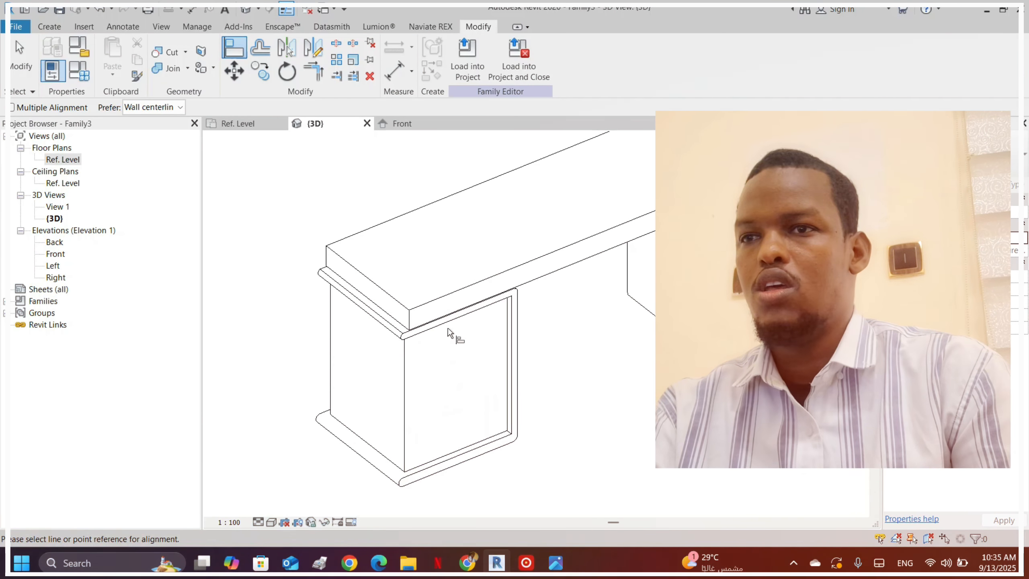
scroll(364, 325, down, 6)
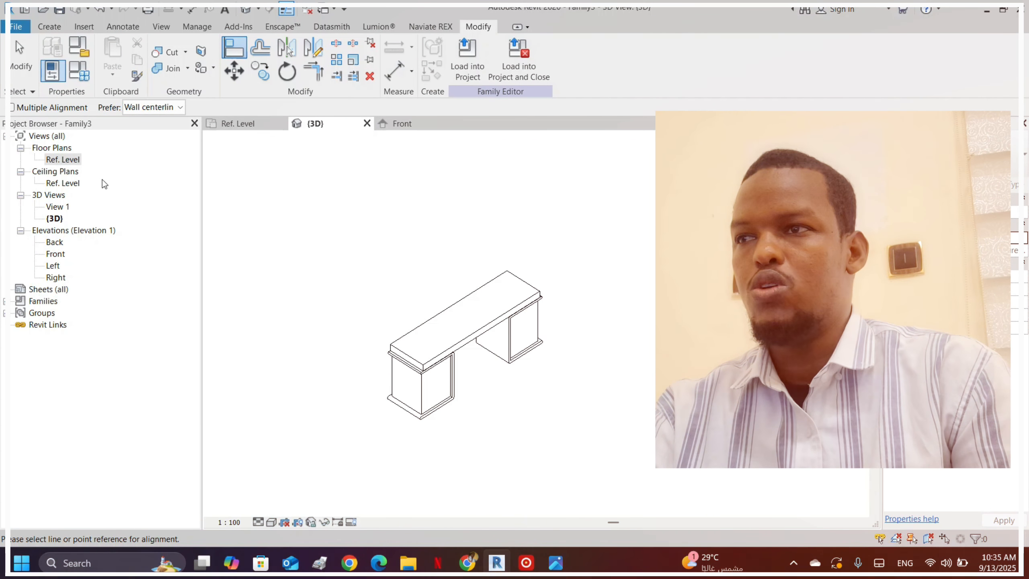
- Examine the desktop edge in the reference desk photo placed in the Ref. Level plan
click(264, 126)
scroll(434, 247, down, 5)
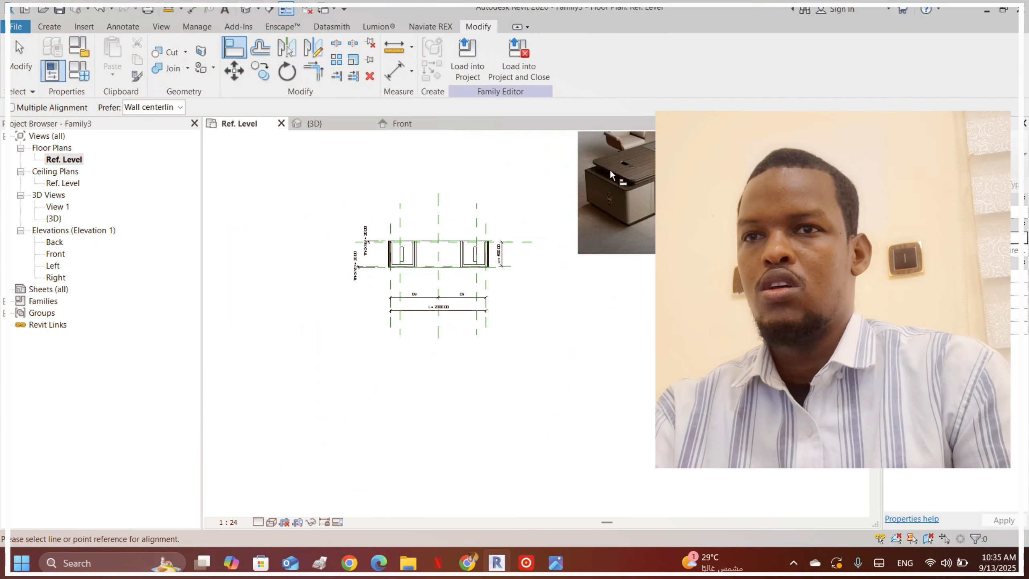
scroll(628, 158, up, 5)
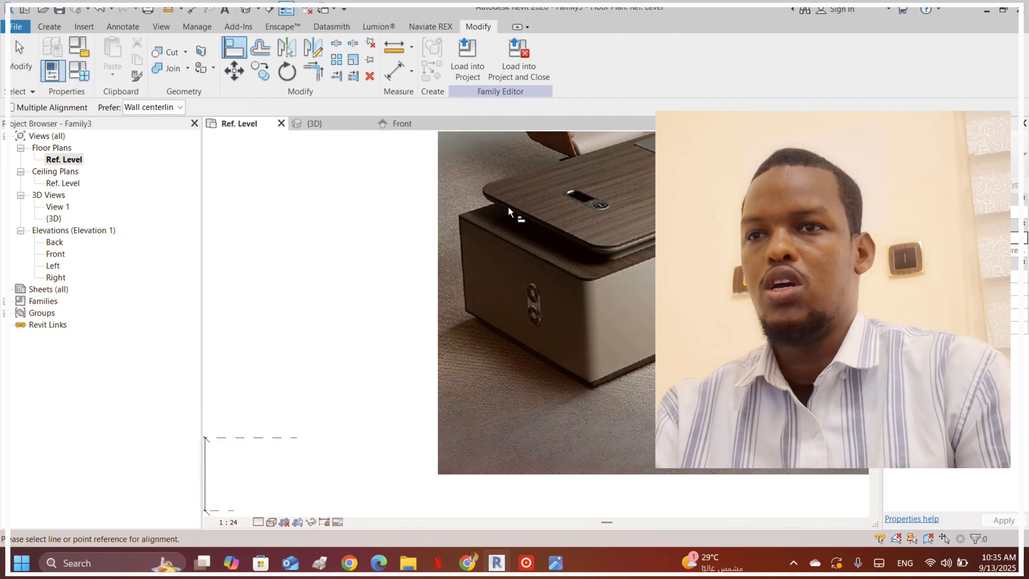
- Set the Tope family parameter to 45 mm
click(383, 124)
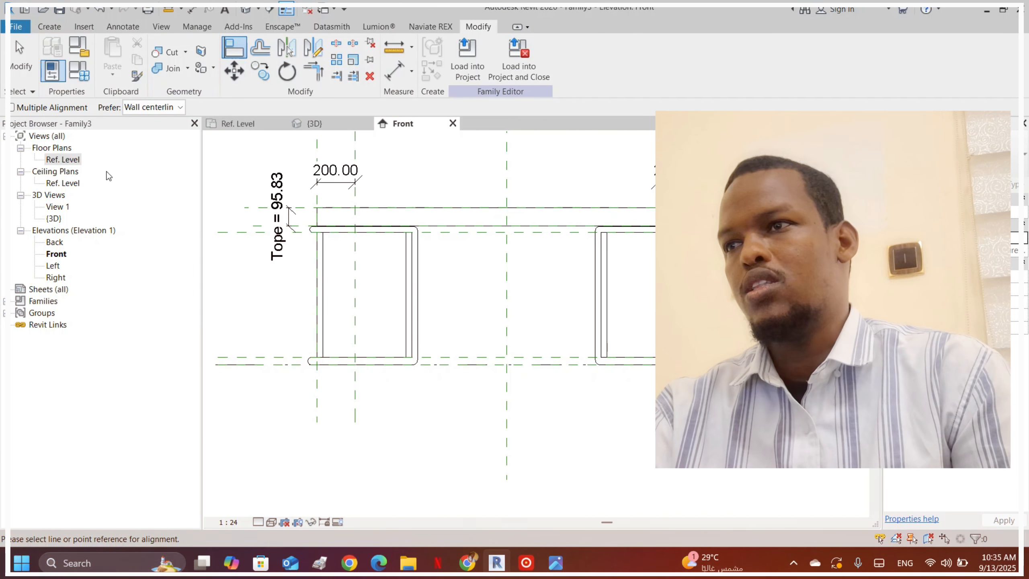
click(53, 70)
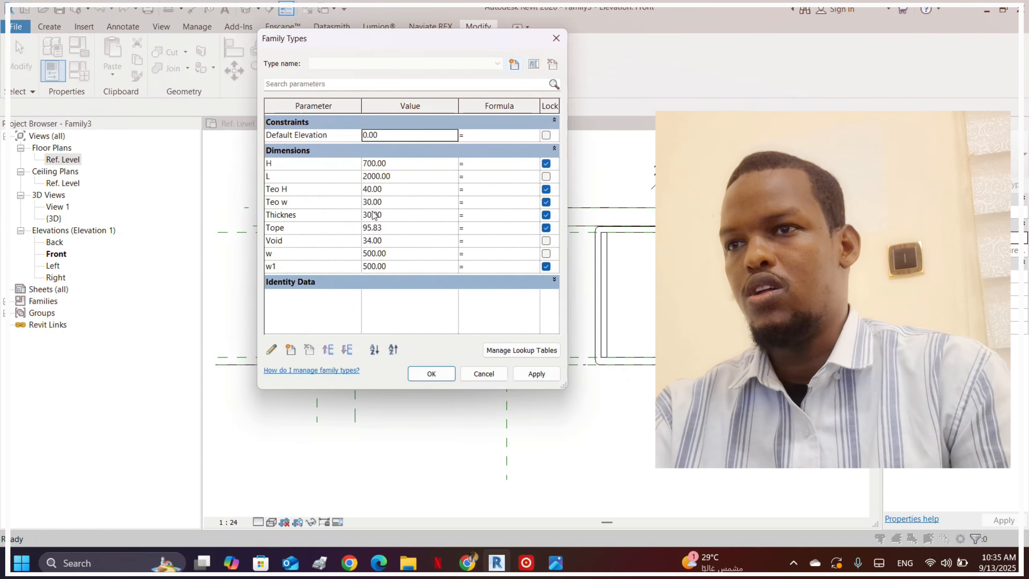
click(417, 227)
text(4)
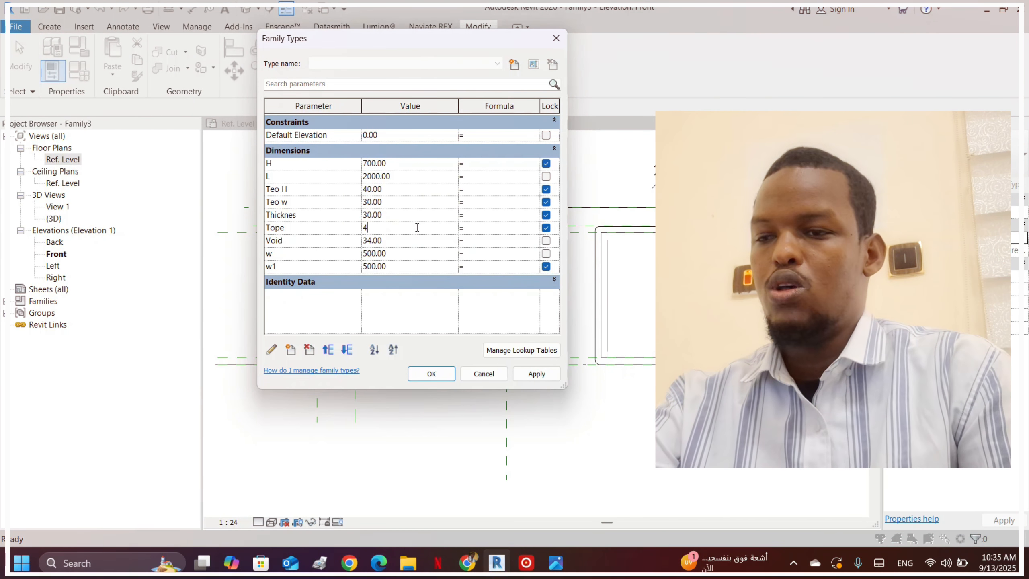
text(5mm)
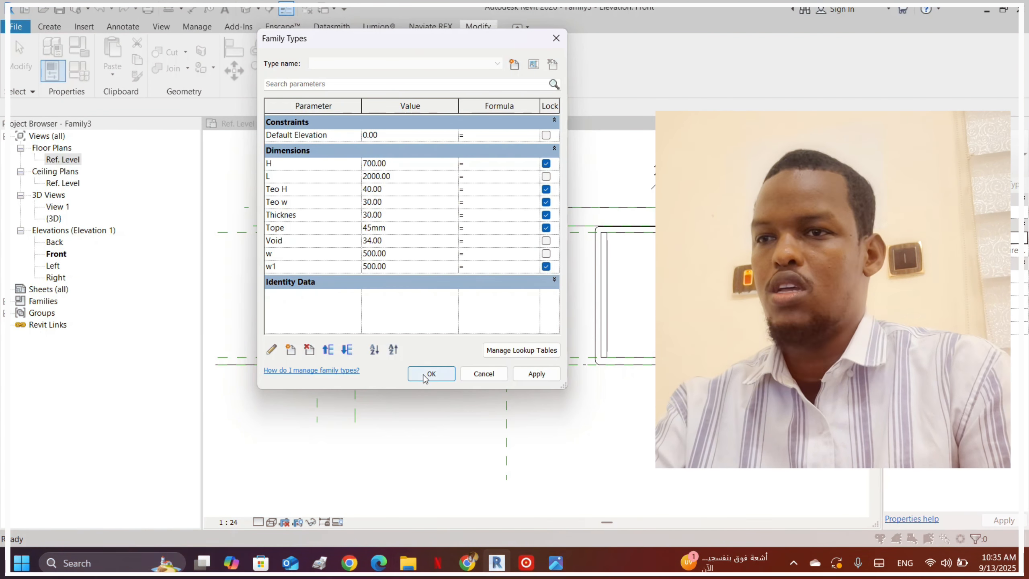
click(425, 377)
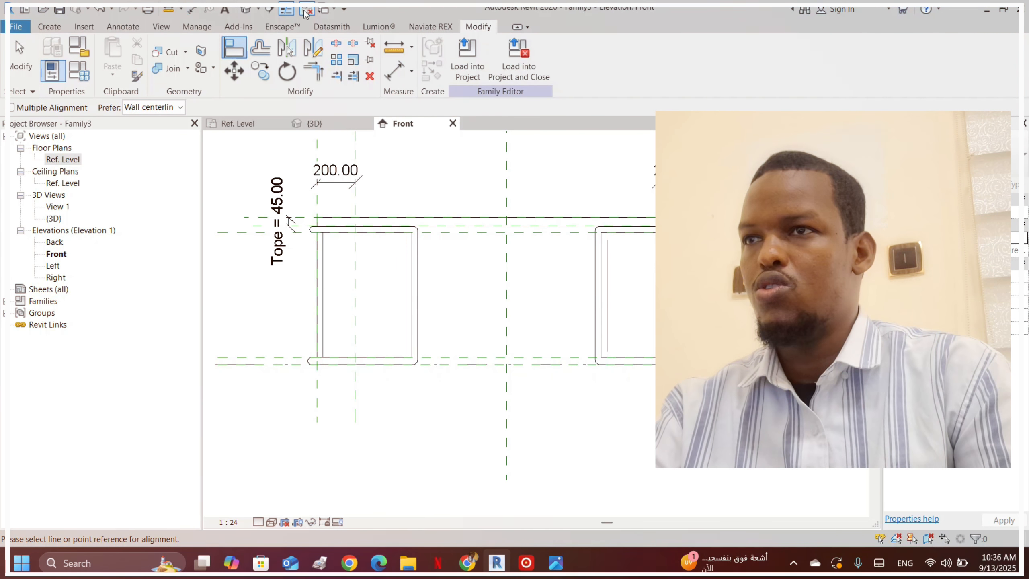
- Review the desktop's thickness and end overhang in 3D from the front and from an angle
click(245, 12)
scroll(416, 401, up, 5)
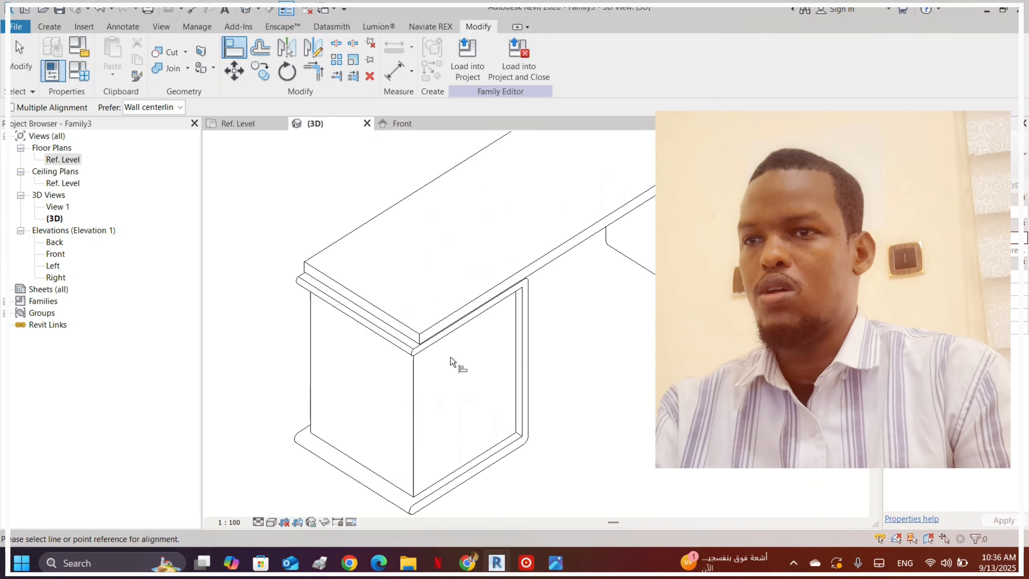
scroll(400, 319, down, 2)
scroll(445, 273, down, 2)
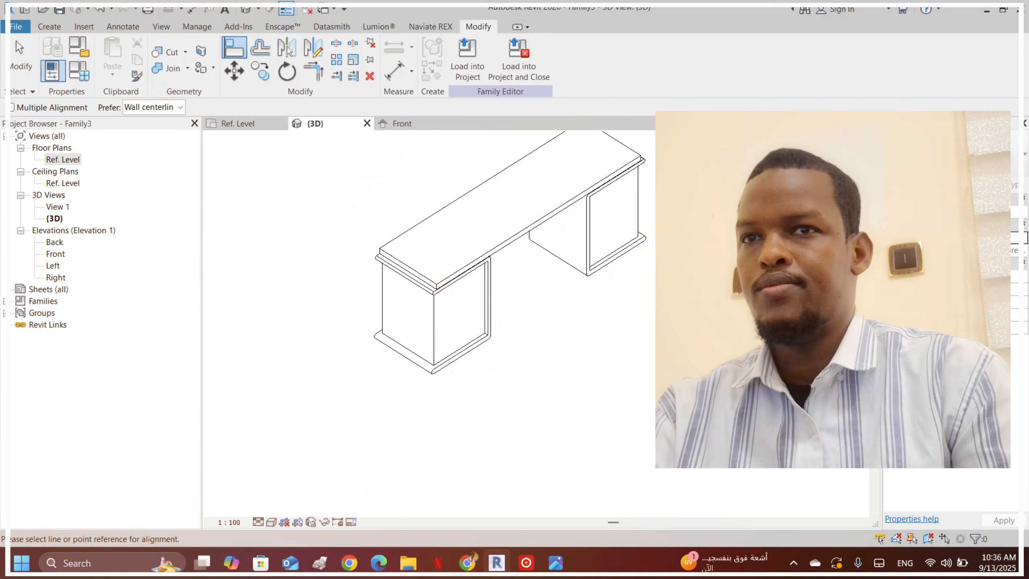
click(843, 175)
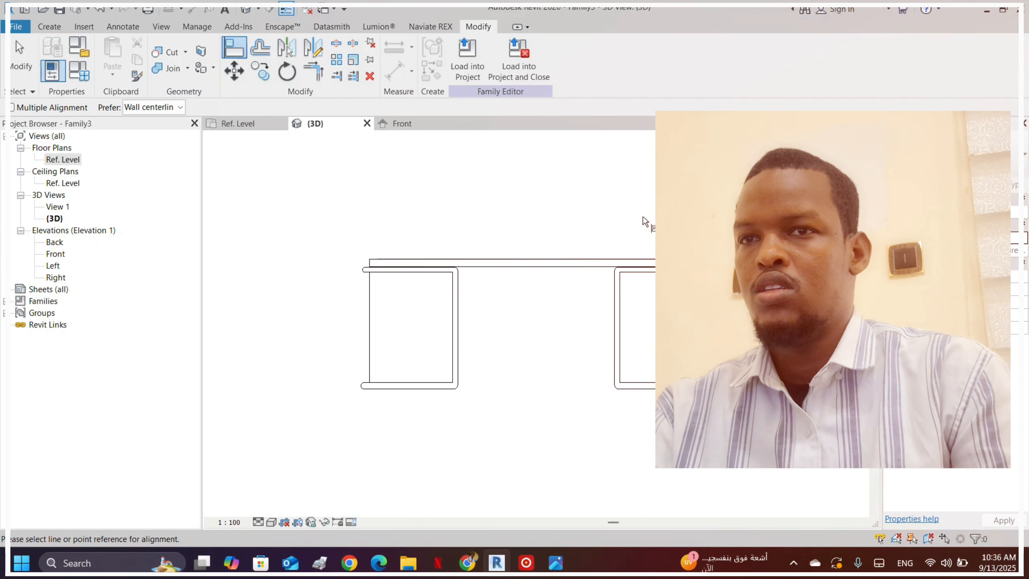
shift+middle_drag(449, 209, 533, 335)
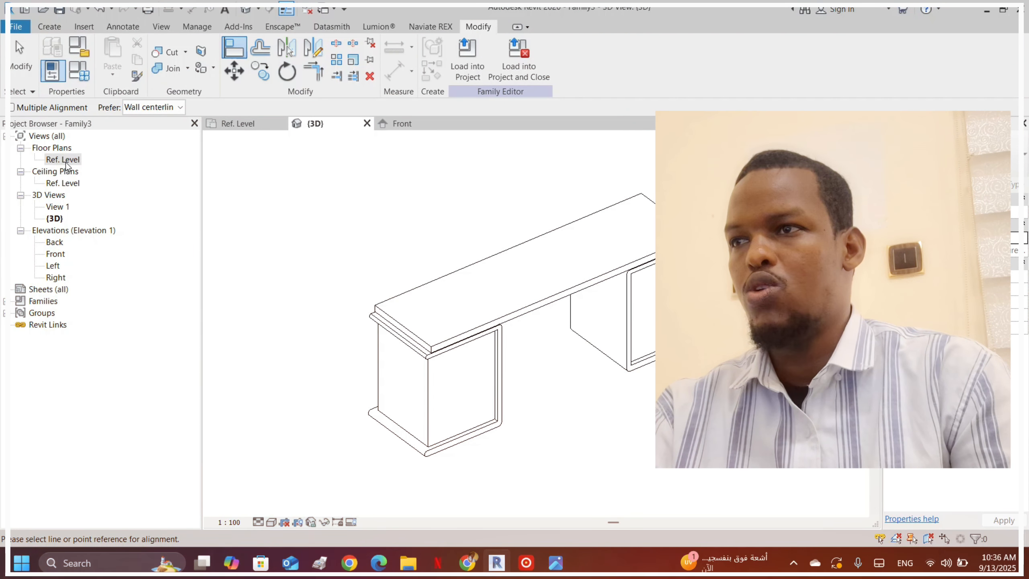
- Open the desktop extrusion's sketch for editing in the Ref. Level plan
key(Escape)
click(474, 260)
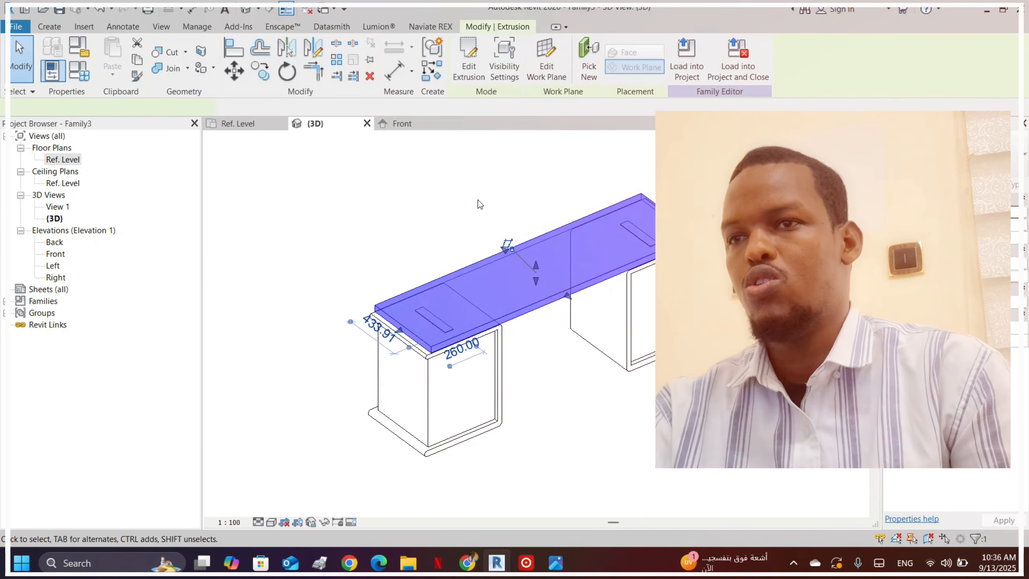
click(468, 60)
double_click(63, 159)
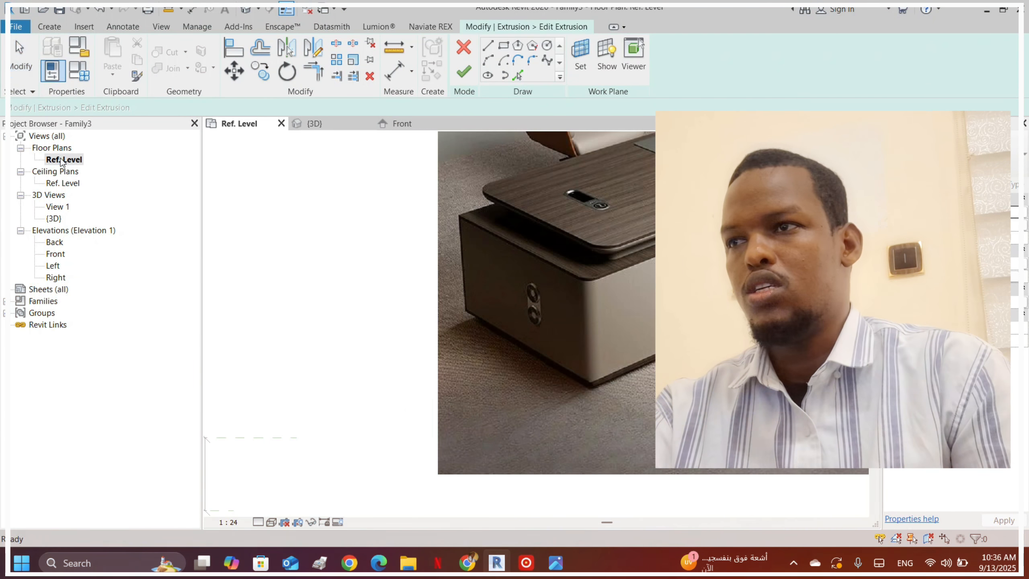
scroll(533, 274, down, 2)
middle_drag(533, 272, 689, 220)
scroll(323, 331, up, 8)
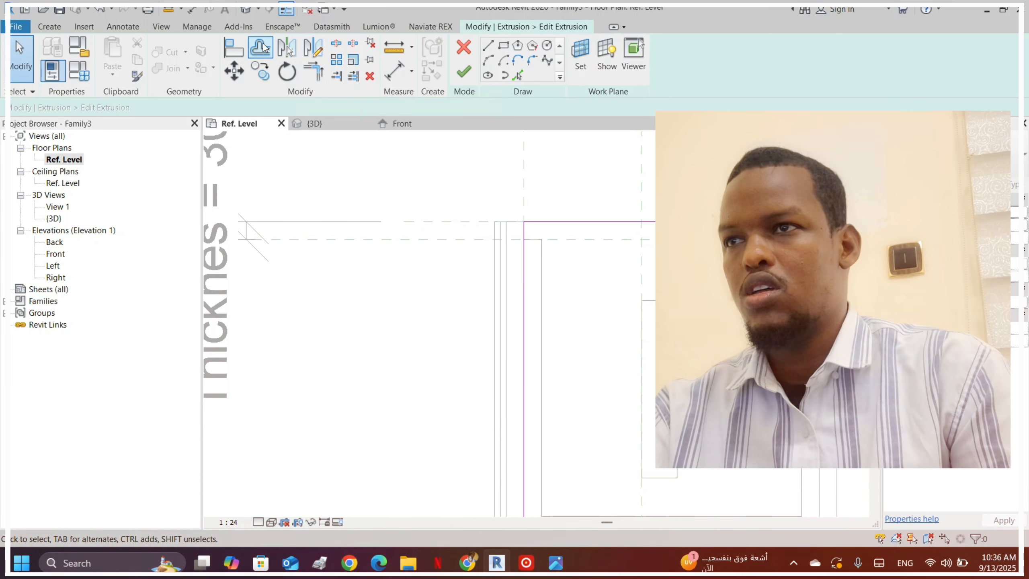
- Align and lock the sketch's left end line to the start of the left cabinet's rounded edge, removing the conflicting constraints
click(237, 52)
scroll(505, 245, up, 2)
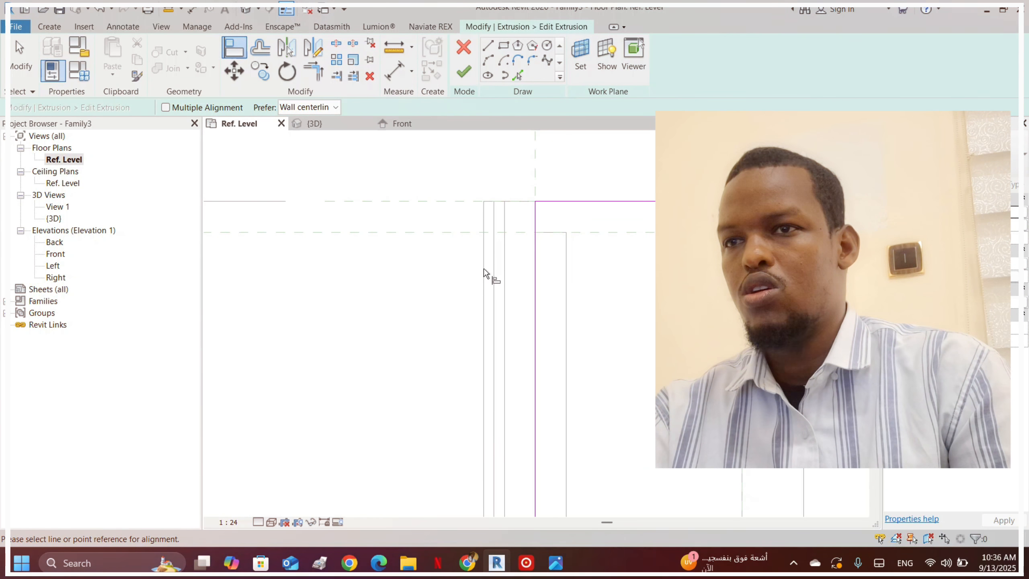
click(503, 251)
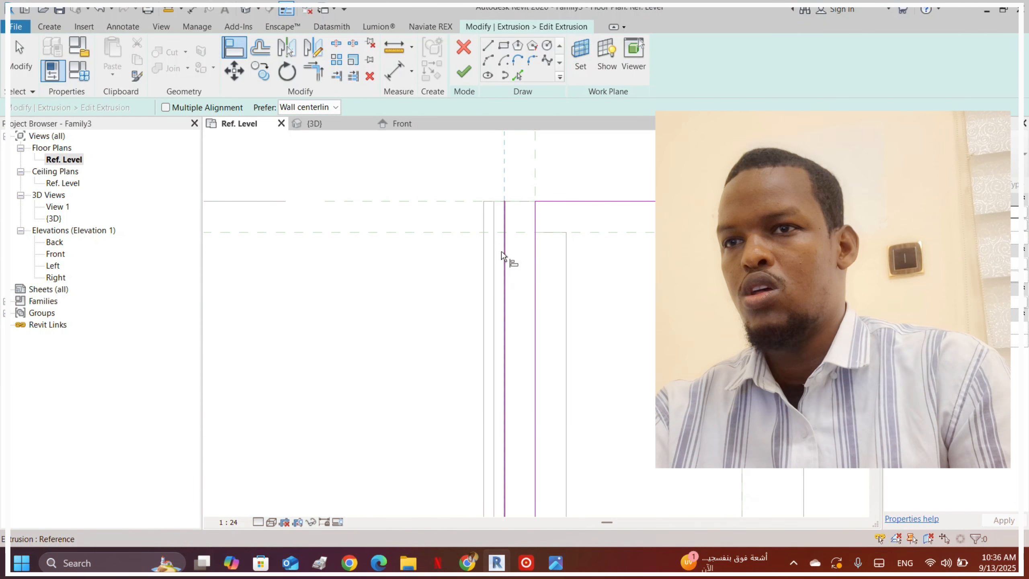
click(536, 270)
scroll(535, 271, down, 2)
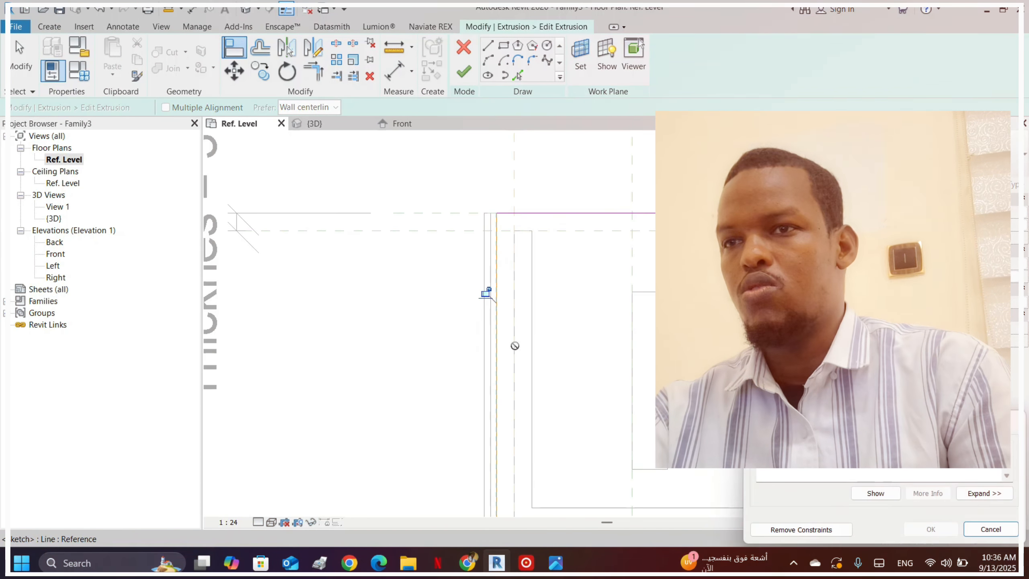
click(796, 531)
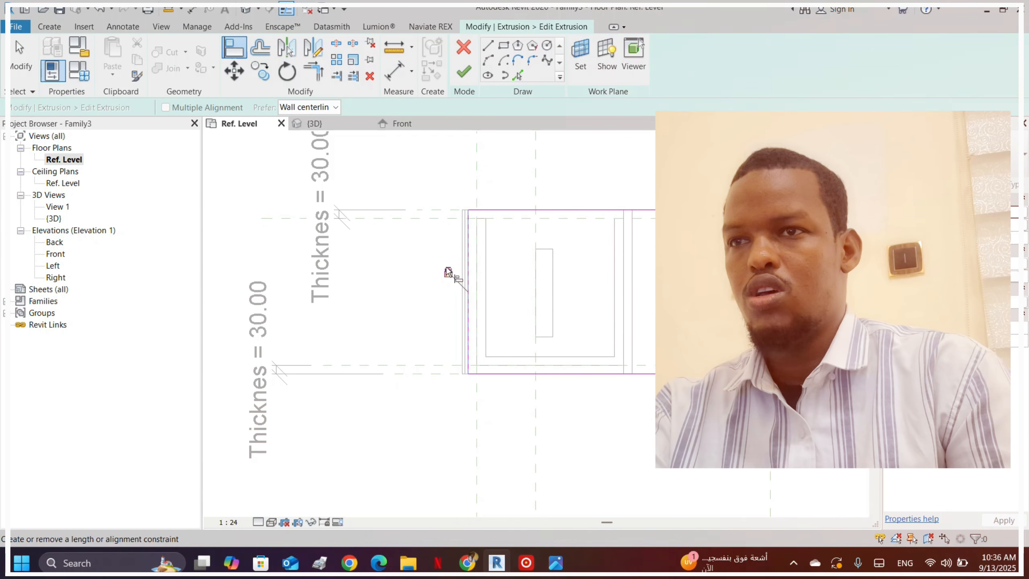
- Align and lock the sketch's right end line to the right cabinet's matching edge line, removing conflicting constraints, and finish the sketch
scroll(406, 258, down, 2)
scroll(626, 211, up, 5)
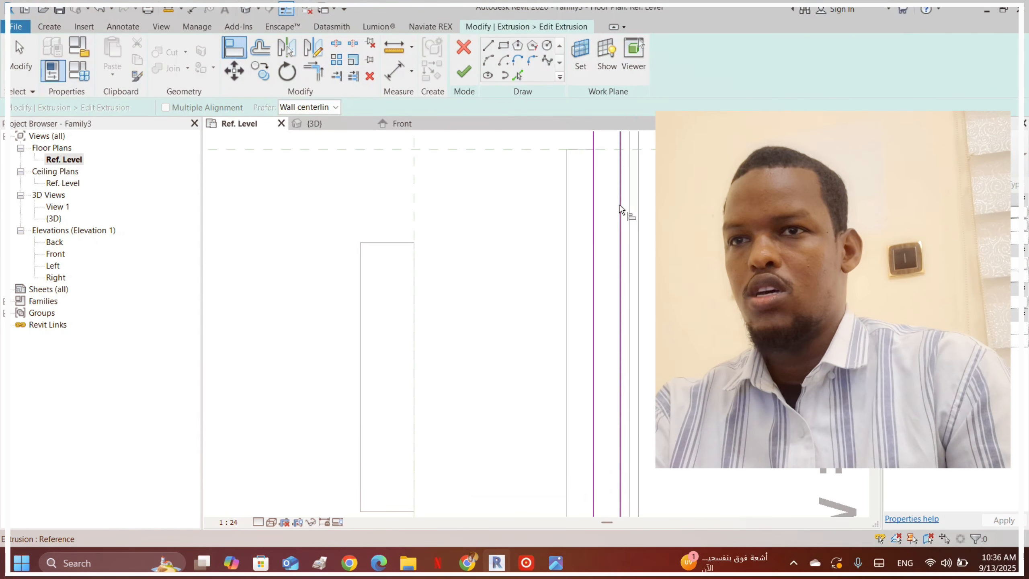
scroll(586, 230, down, 3)
click(590, 238)
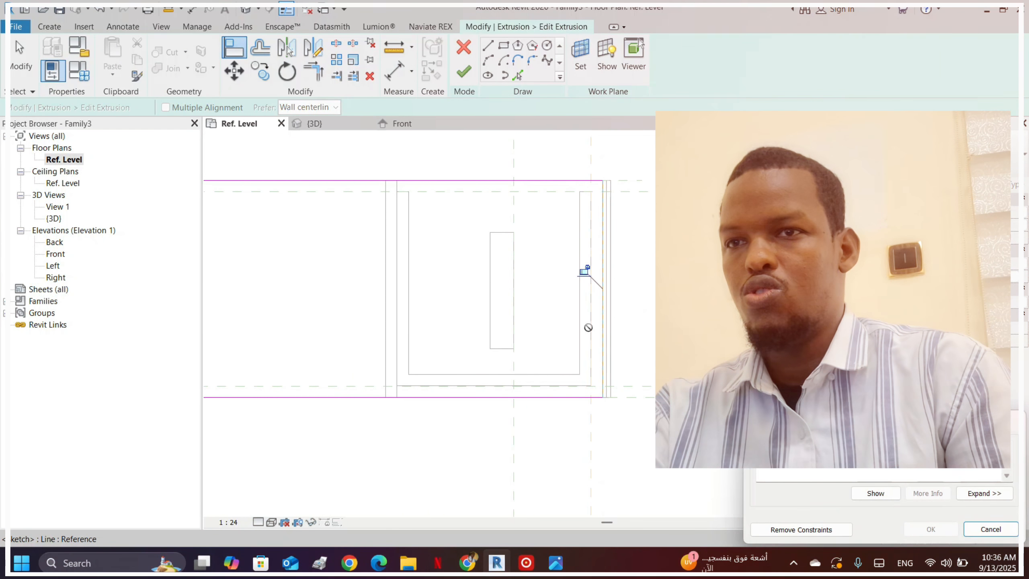
click(801, 529)
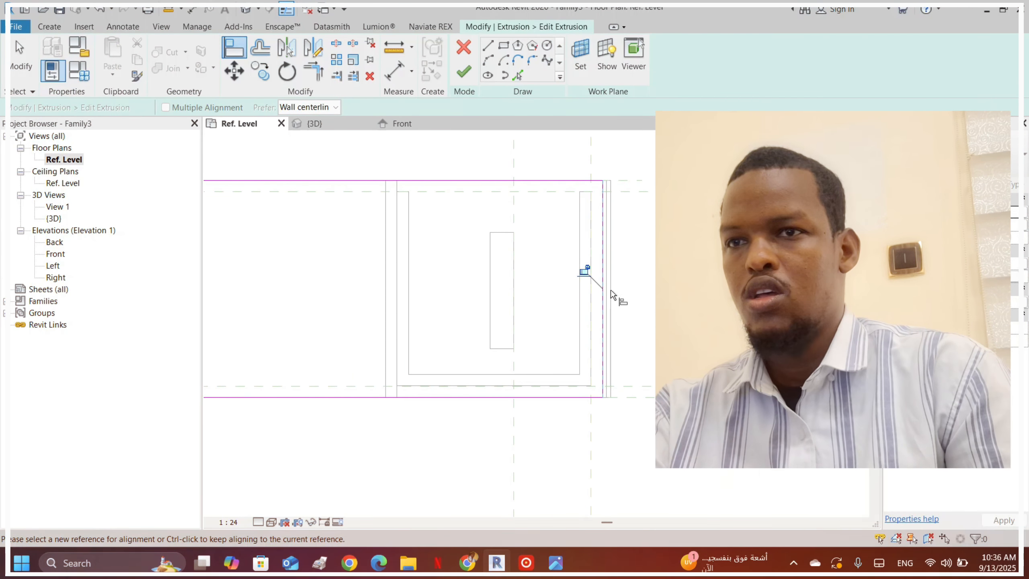
scroll(640, 228, down, 3)
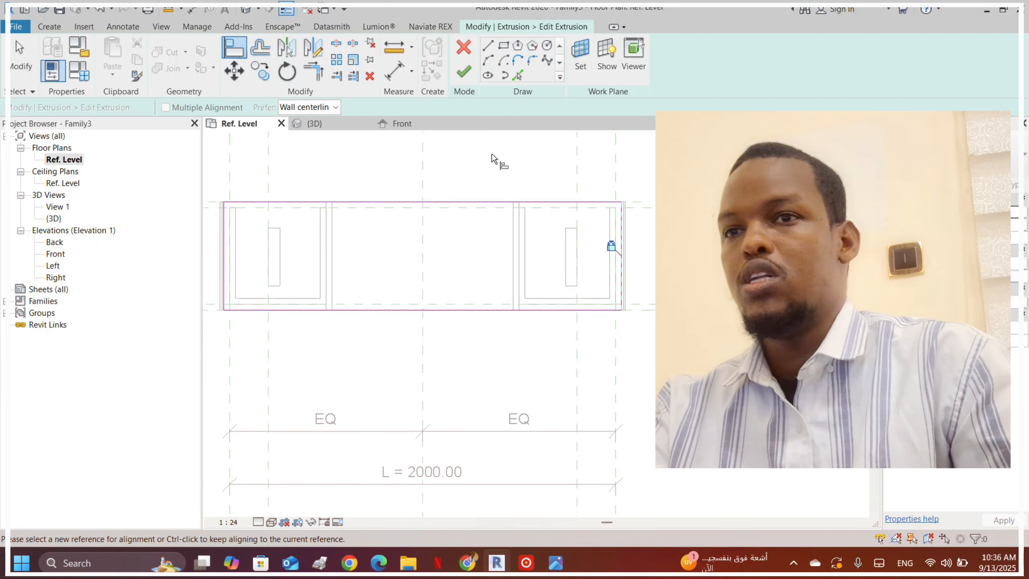
click(463, 72)
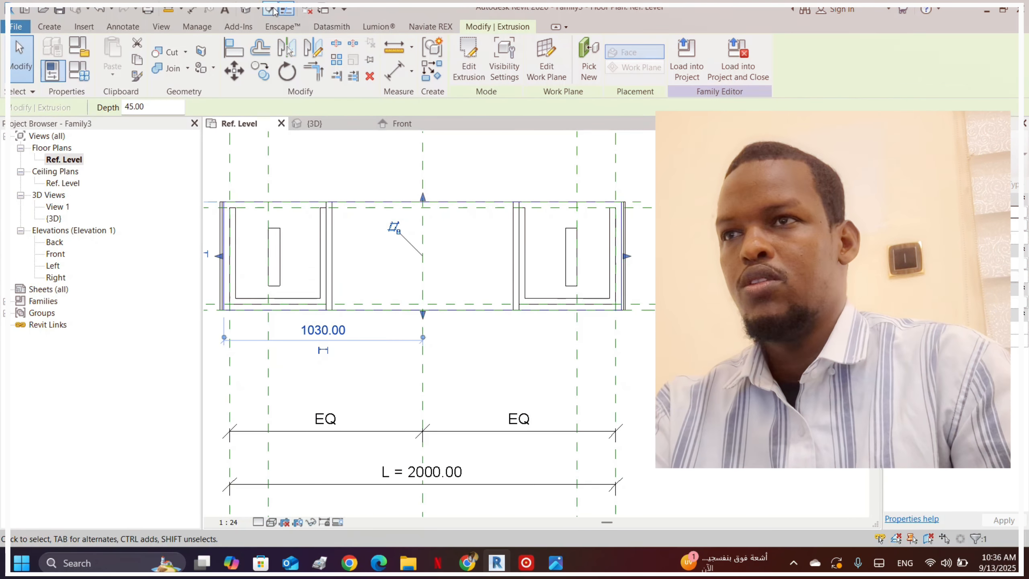
- Inspect in 3D how the lengthened desktop's corner meets the cabinet's rounded edge
click(246, 10)
shift+middle_drag(483, 352, 496, 369)
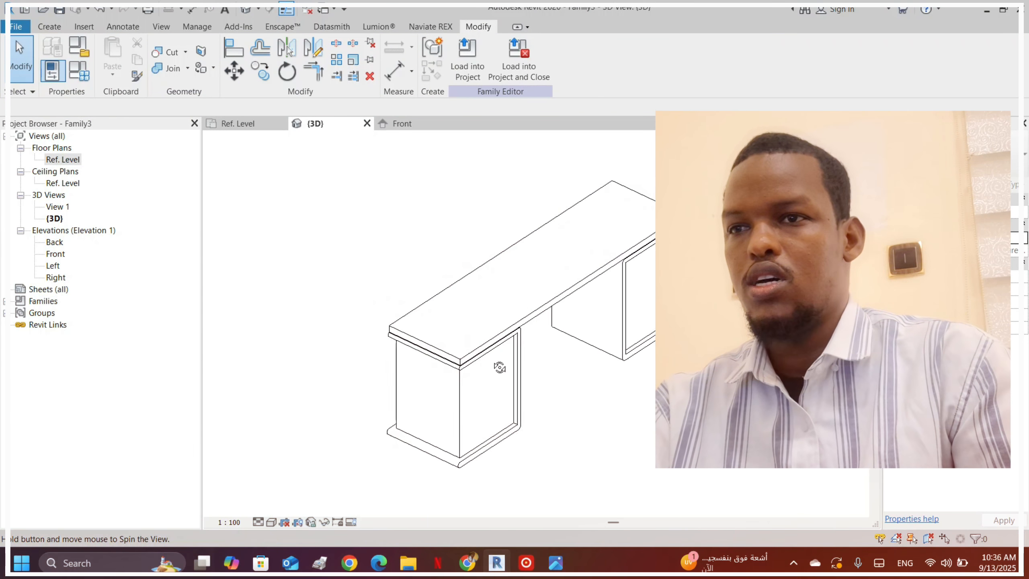
scroll(498, 371, up, 6)
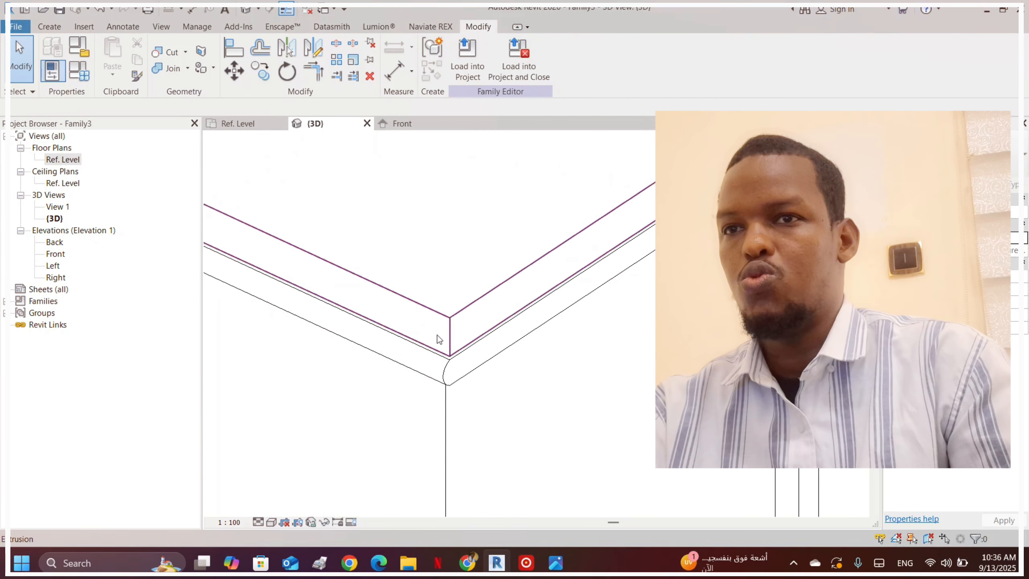
- Compare the desktop edge with the reference photo and set the desk family's Tope parameter to 30 mm
scroll(441, 324, down, 4)
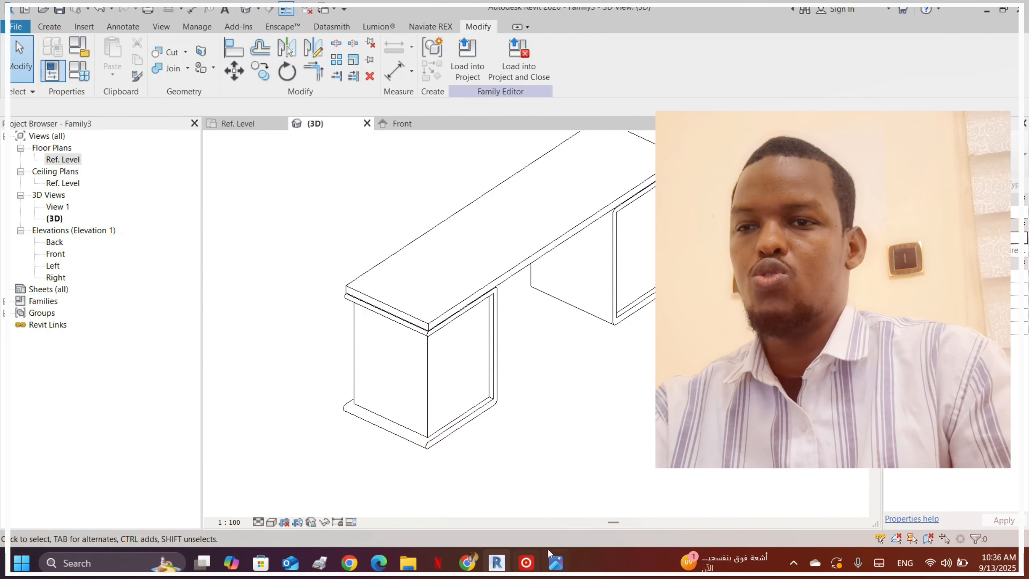
click(556, 562)
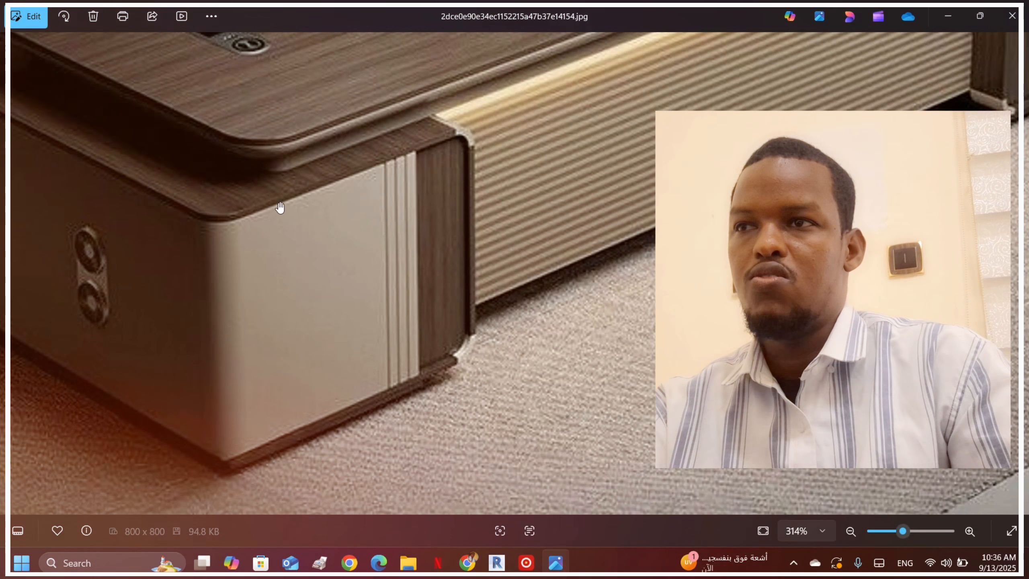
click(506, 571)
shift+middle_drag(753, 260, 597, 269)
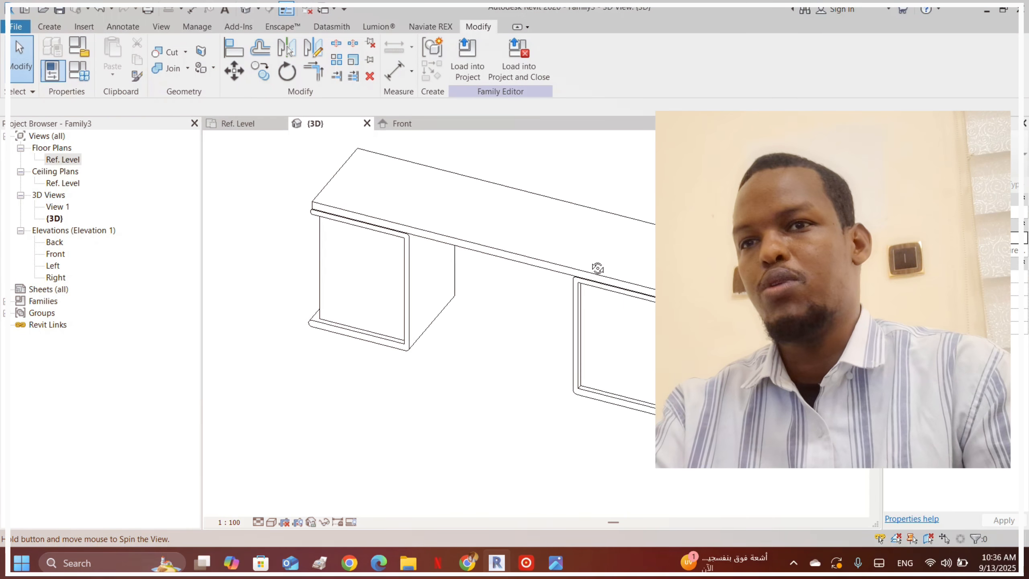
scroll(641, 297, up, 1)
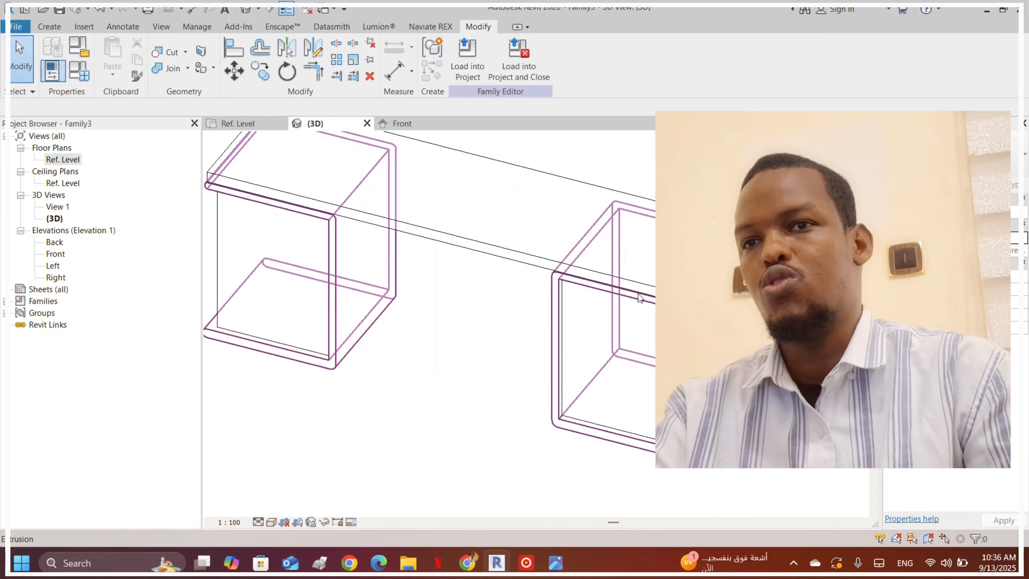
click(87, 77)
click(409, 226)
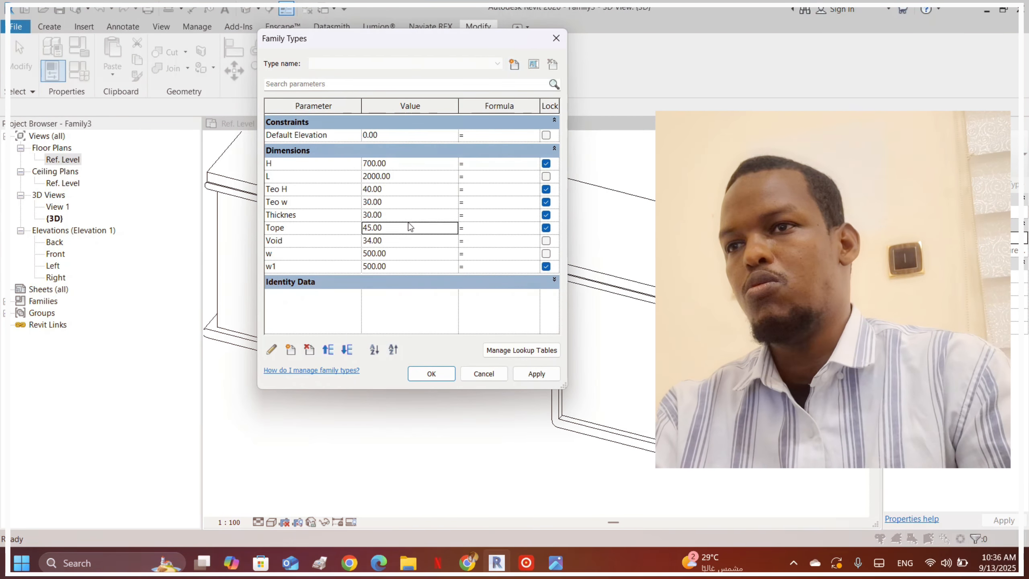
double_click(408, 228)
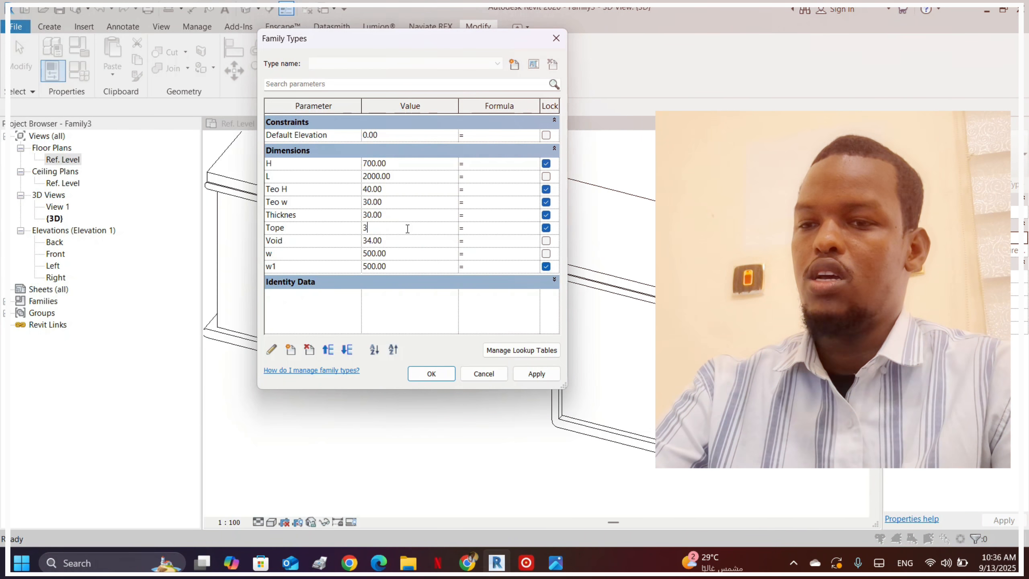
text(30)
click(434, 371)
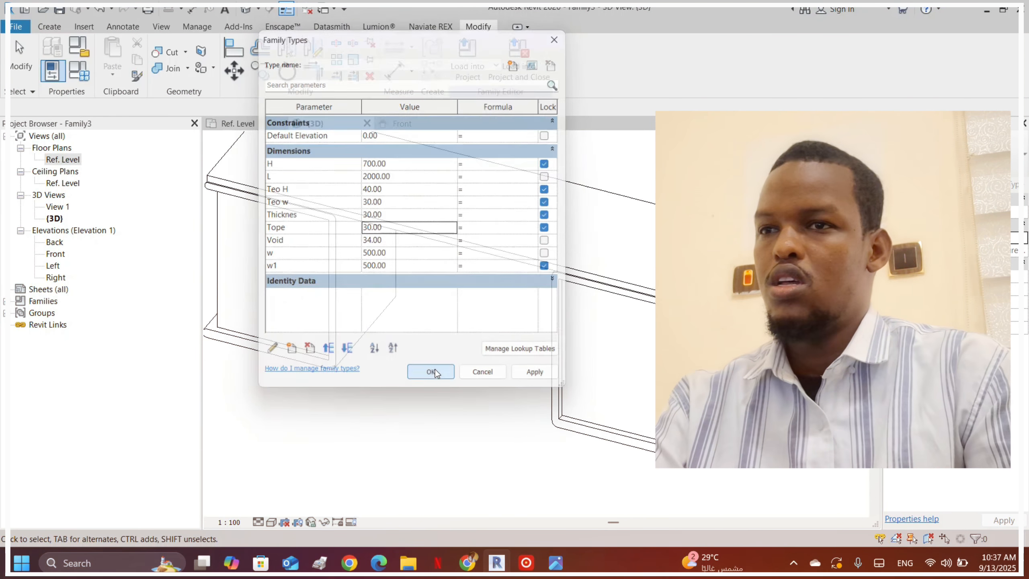
- Set the w1 parameter to 600 mm in the family types and check the cabinets in 3D
click(84, 72)
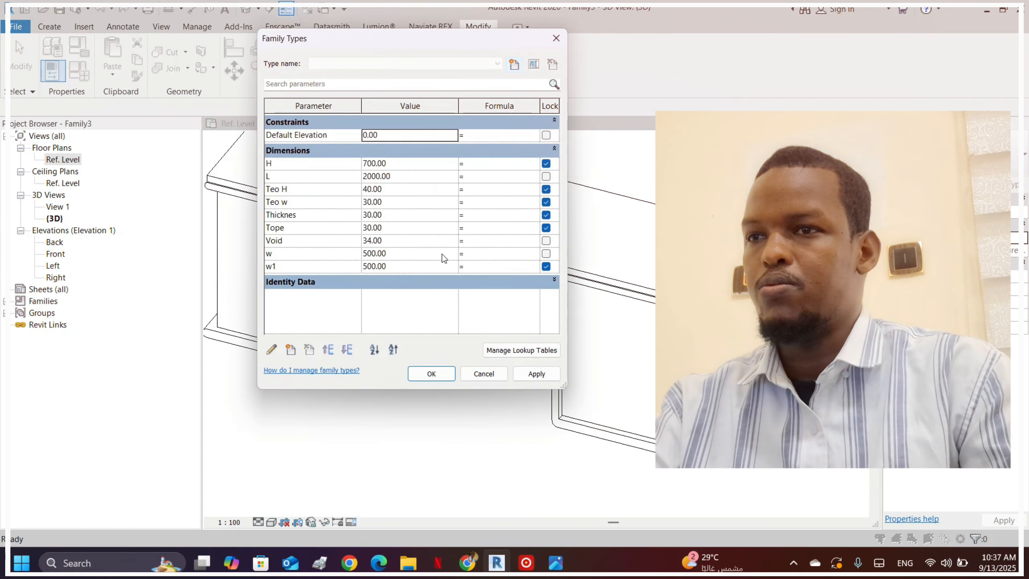
click(406, 256)
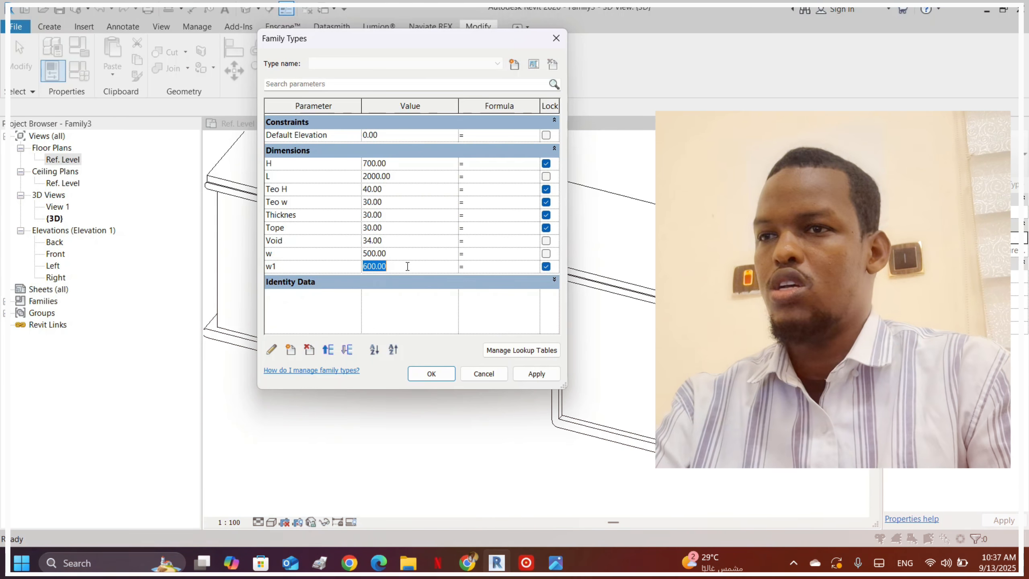
click(403, 254)
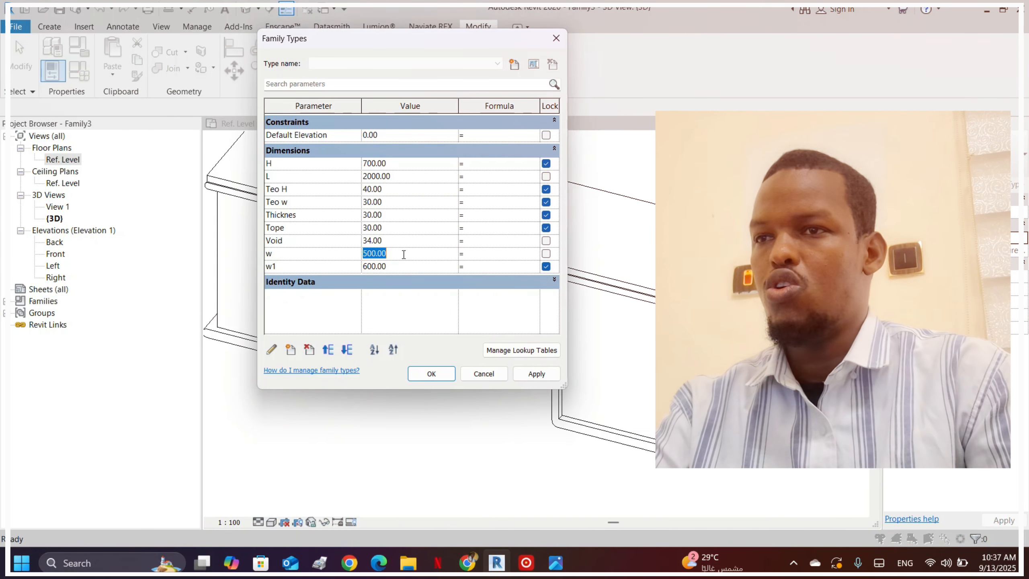
click(434, 377)
scroll(568, 262, down, 3)
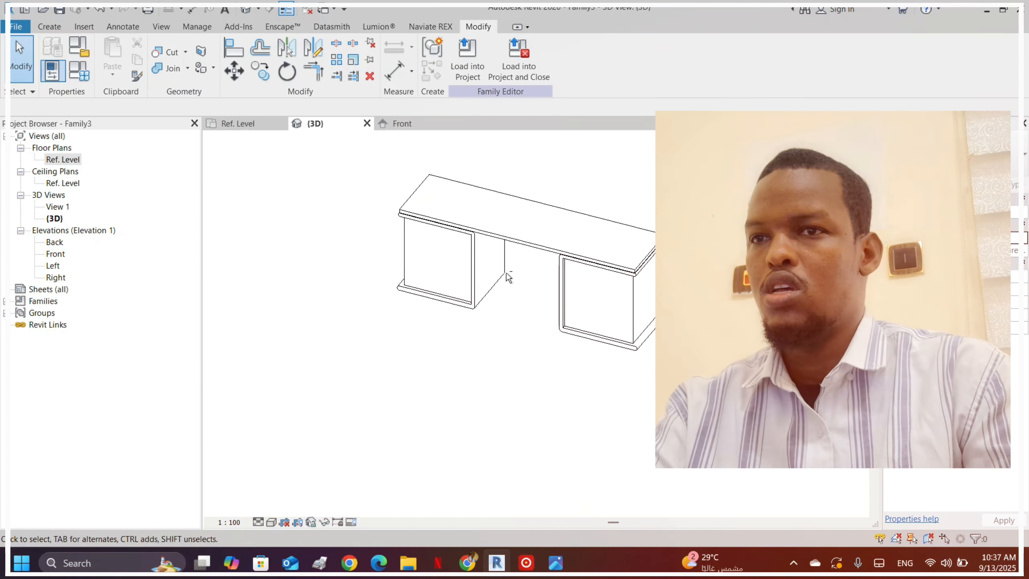
shift+middle_drag(506, 272, 255, 207)
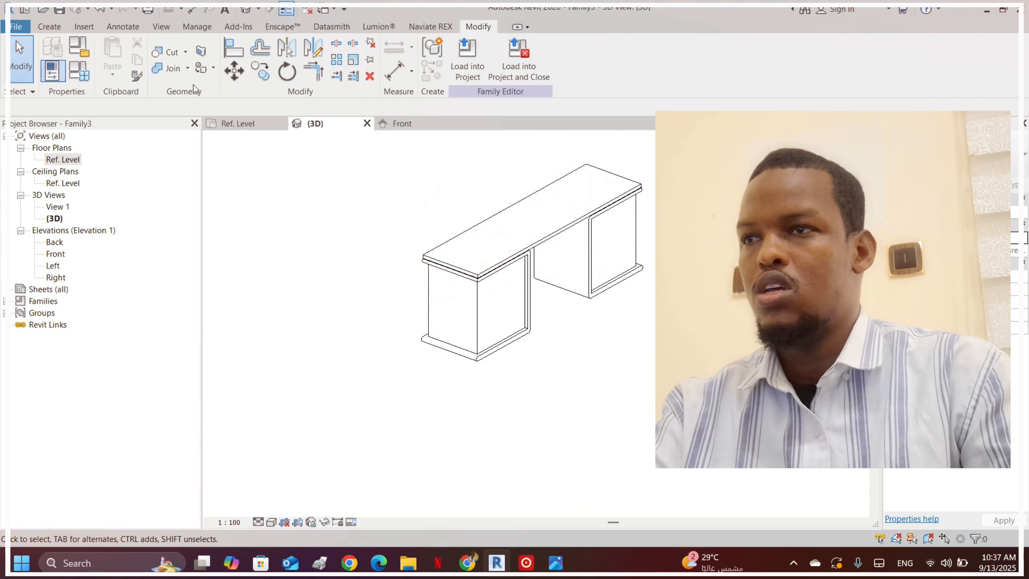
- Set the desk's w parameter to 700 mm in the family types
click(79, 71)
click(410, 254)
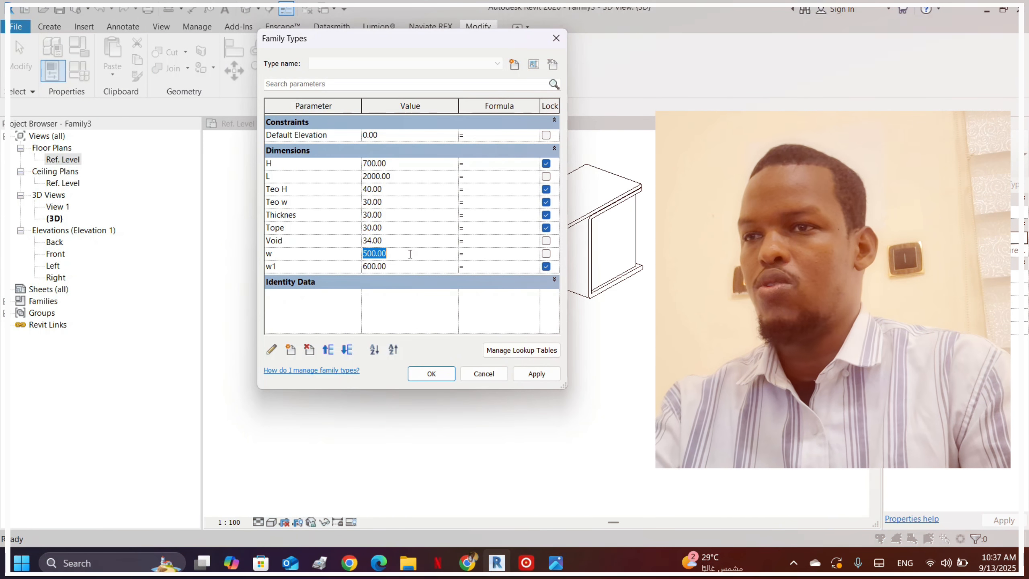
text(700mm)
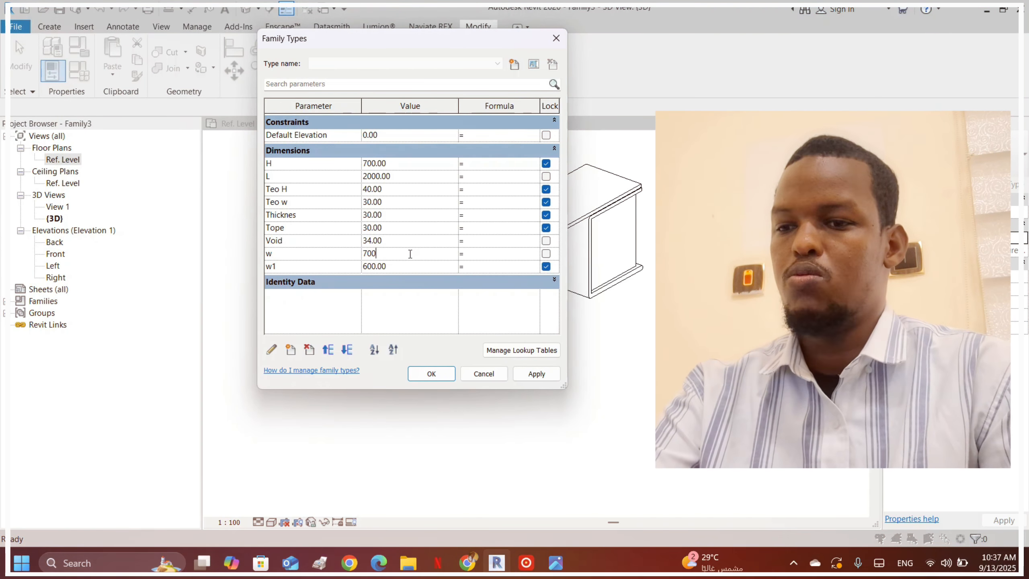
click(431, 373)
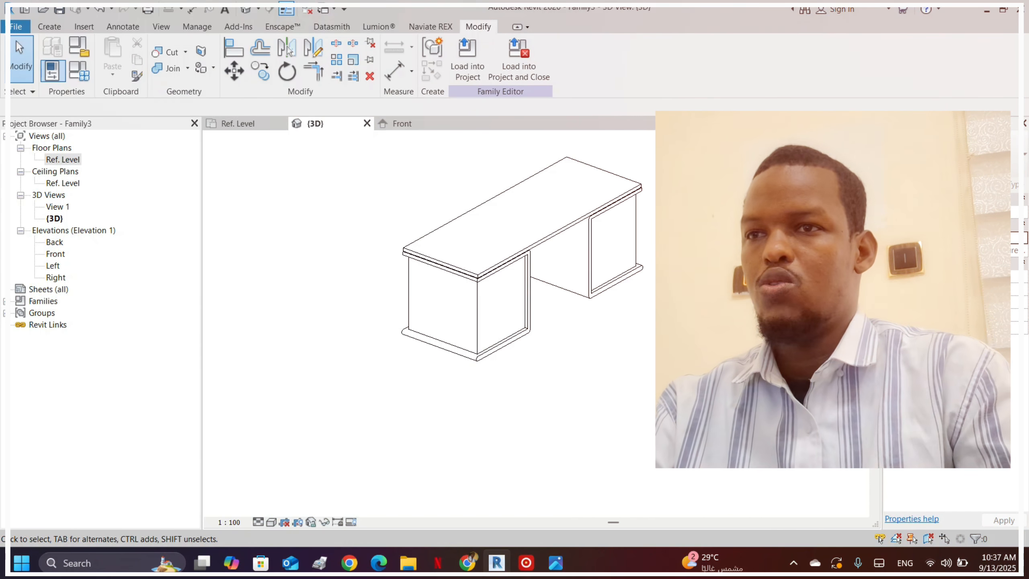
- Examine the desk from the front and at an angle in 3D, and compare it with the reference photo
mouse_move(579, 230)
shift+middle_down()
mouse_move(590, 221)
mouse_move(582, 227)
shift+middle_up()
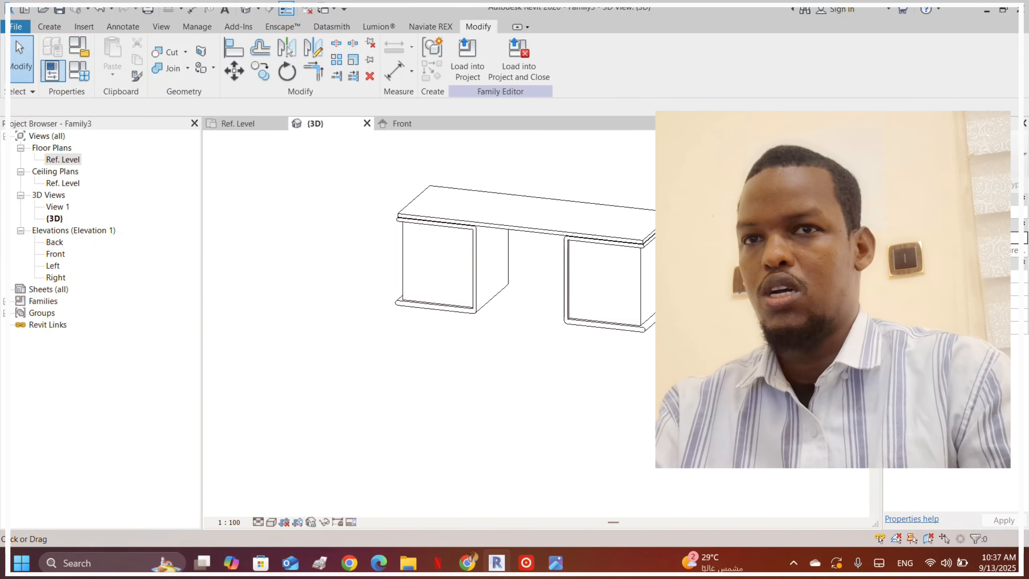
click(838, 165)
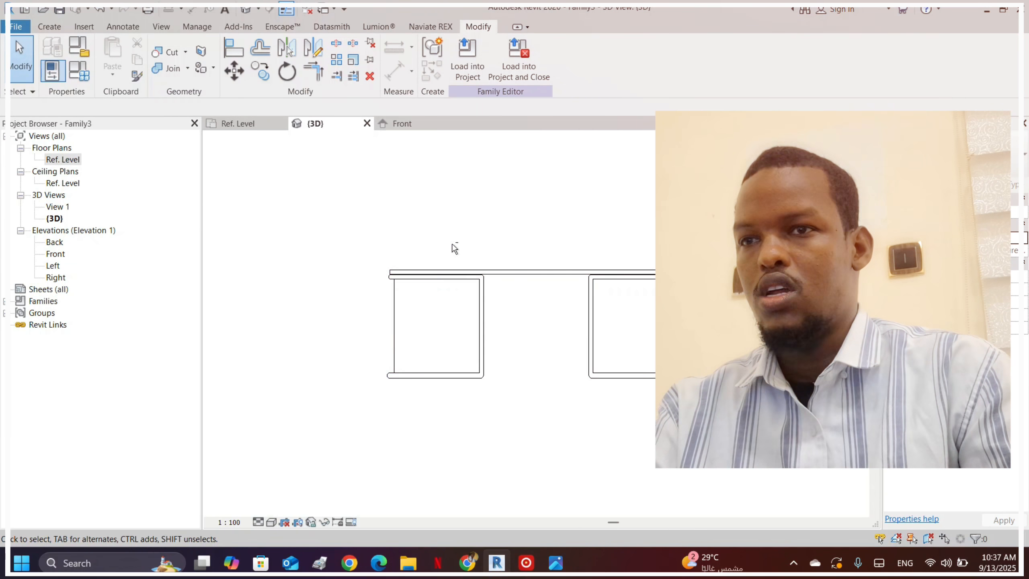
shift+middle_drag(455, 248, 576, 320)
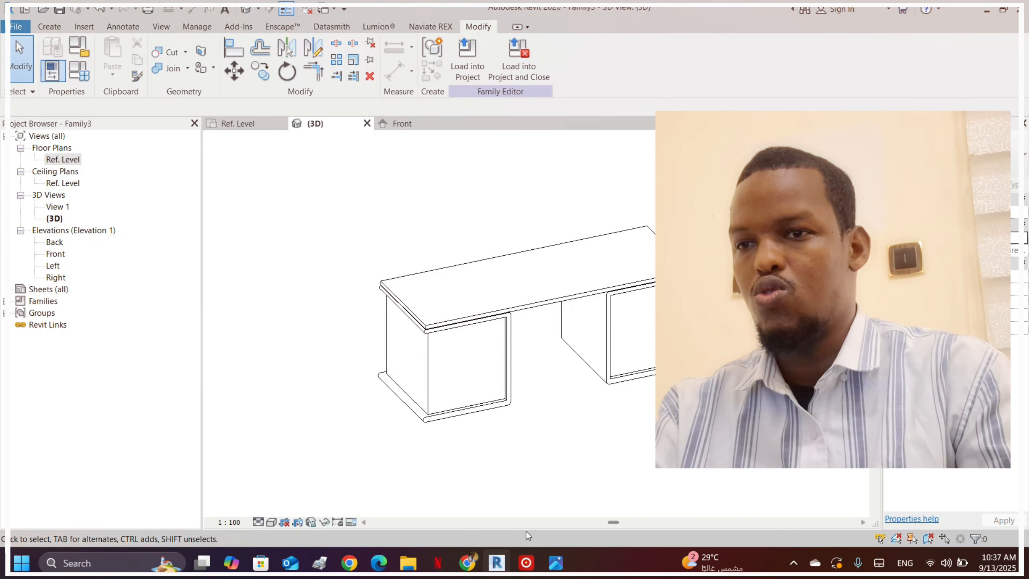
click(556, 563)
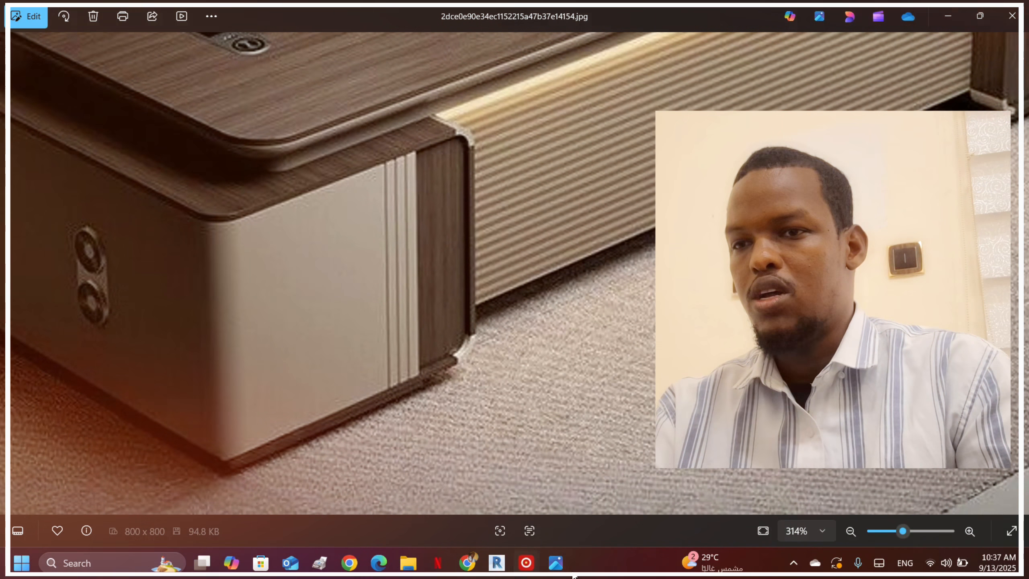
scroll(469, 333, down, 3)
click(497, 563)
shift+middle_drag(511, 290, 539, 304)
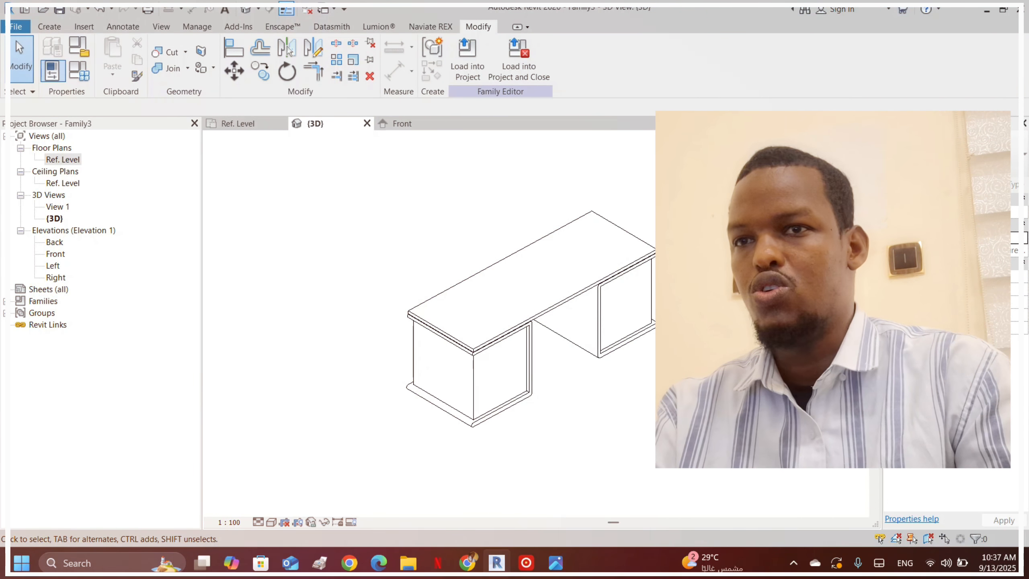
scroll(652, 237, up, 2)
- Set the Void parameter to 100 mm to change the gap between the desktop and the cabinets
click(87, 77)
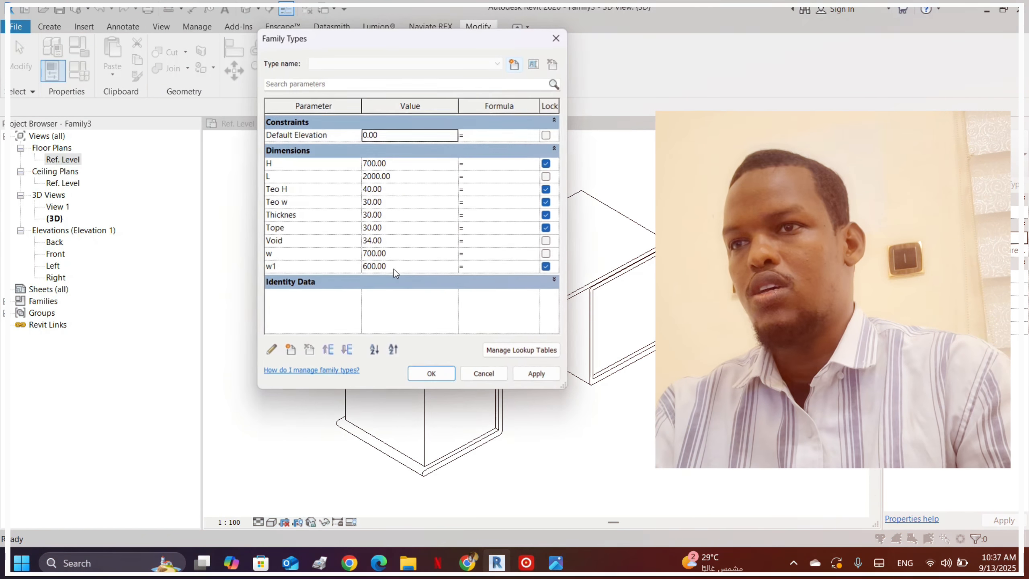
click(400, 240)
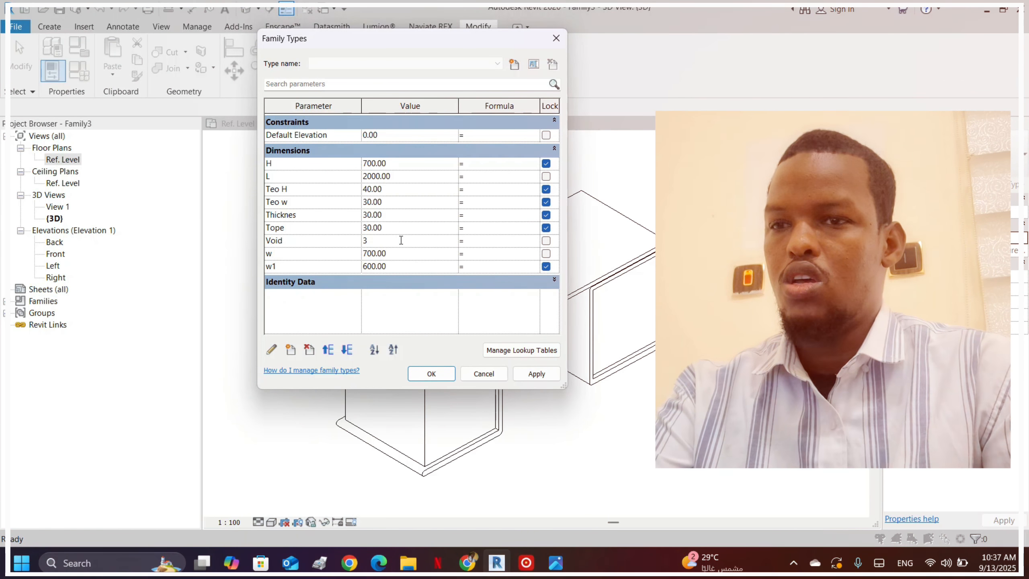
text(100mm)
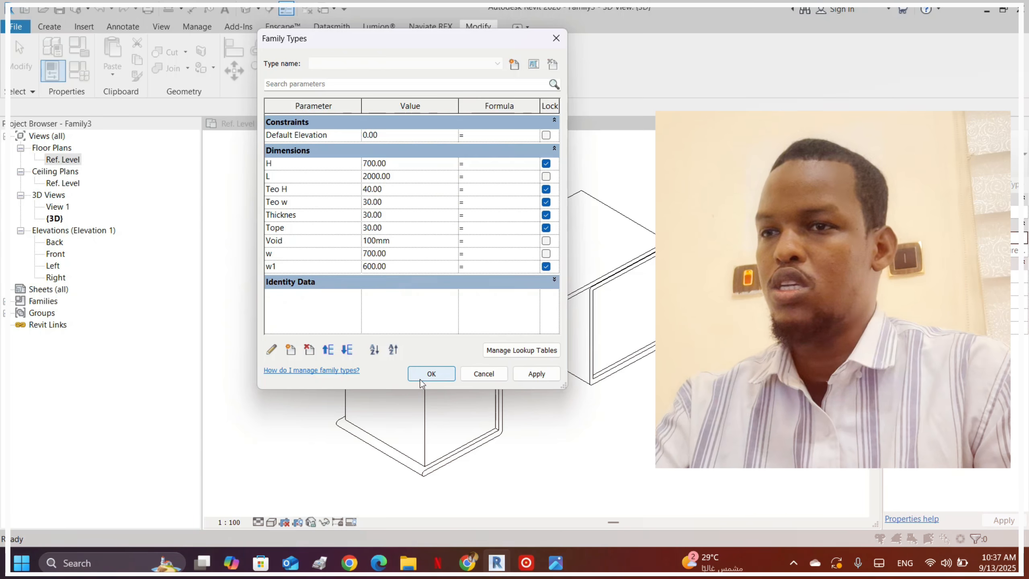
click(421, 381)
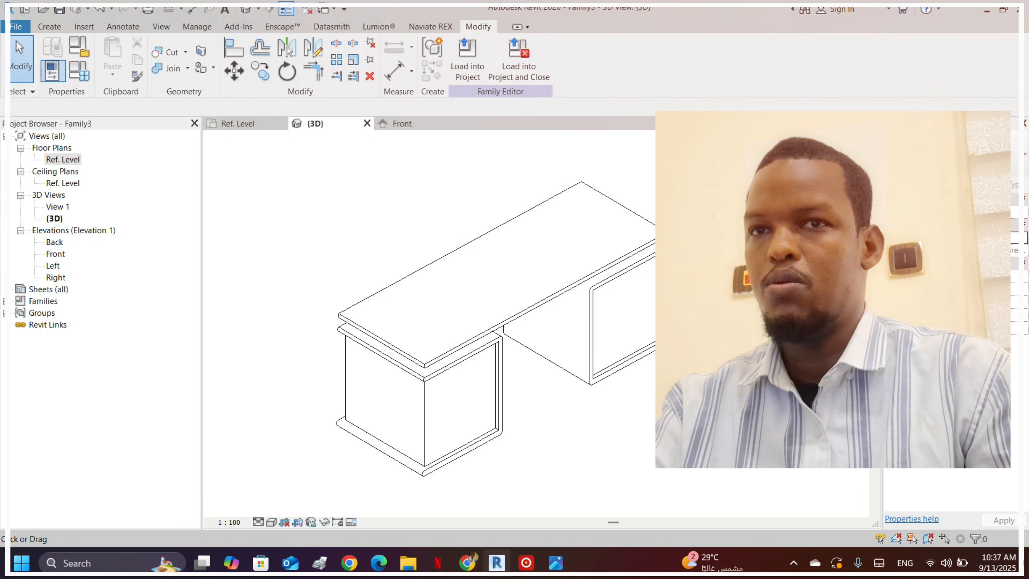
- Inspect the gap between the desktop and the cabinets in 3D from the side, the front and several angles
shift+middle_drag(466, 291, 446, 316)
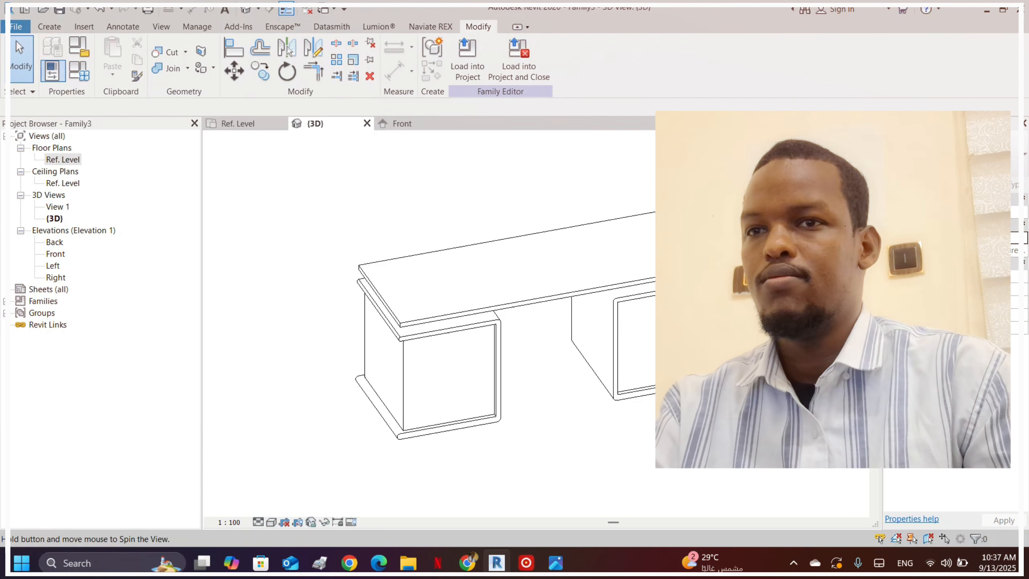
scroll(437, 319, up, 3)
scroll(437, 319, down, 5)
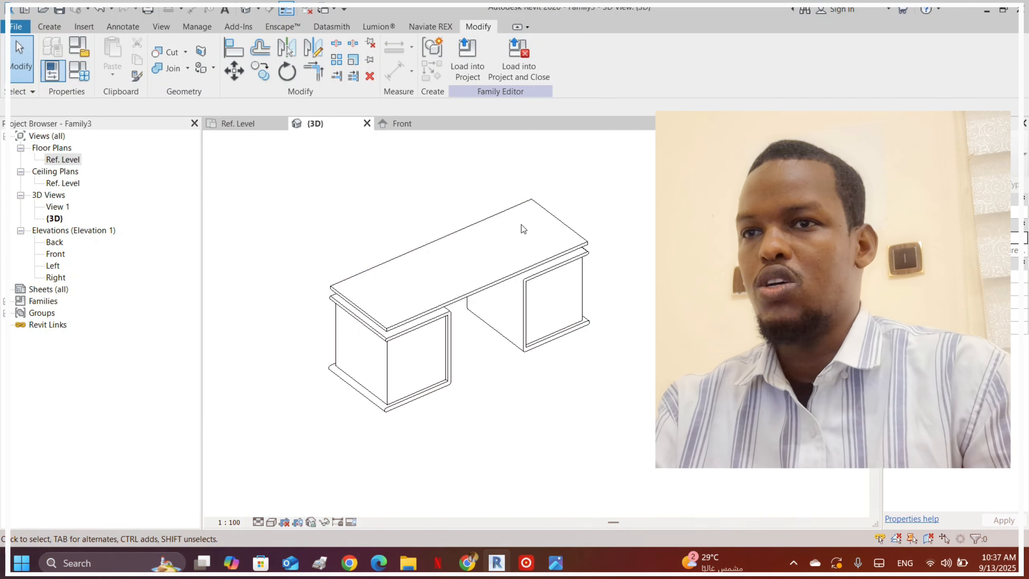
shift+middle_drag(524, 230, 619, 240)
click(833, 175)
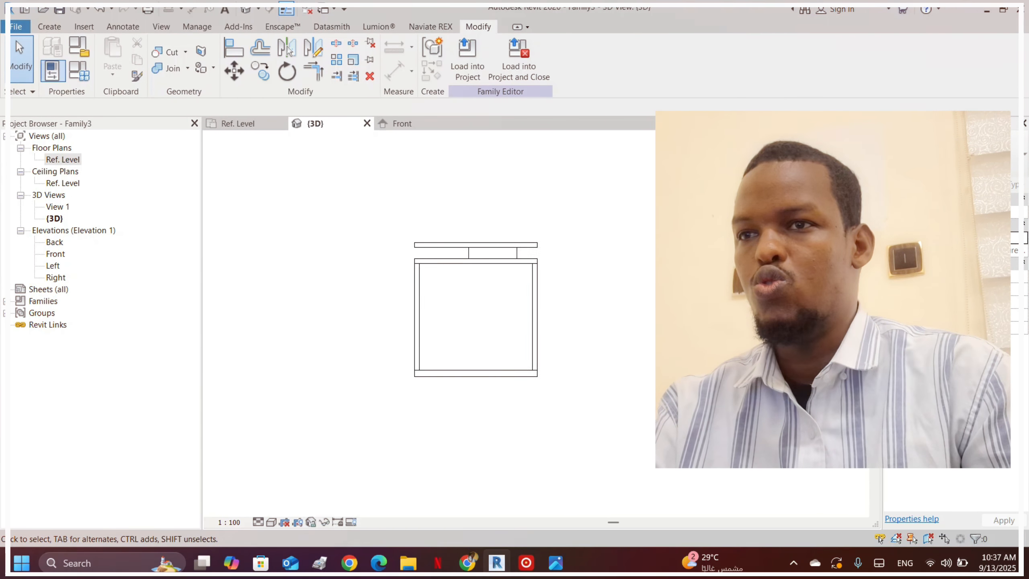
click(857, 174)
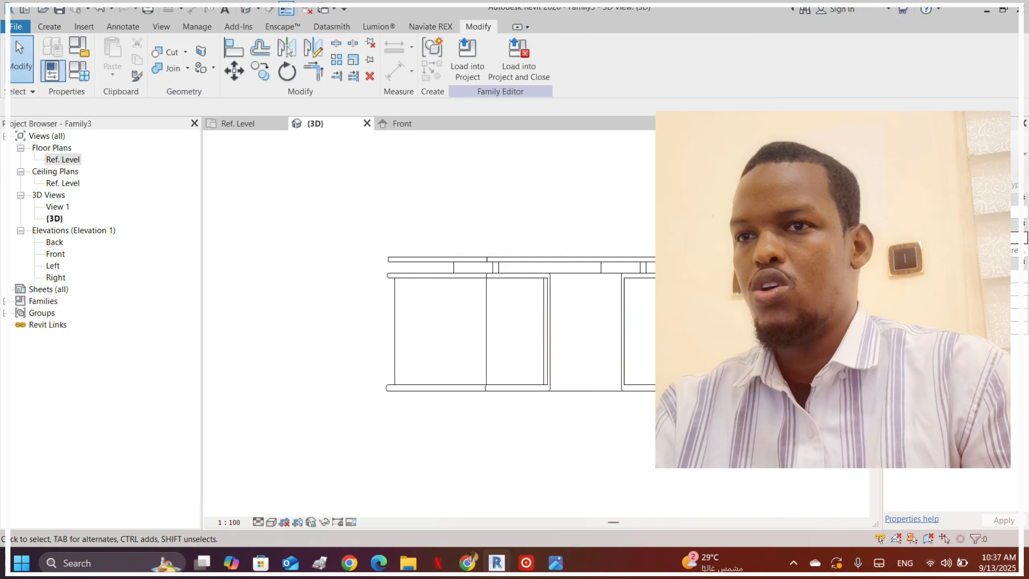
shift+middle_drag(527, 251, 616, 407)
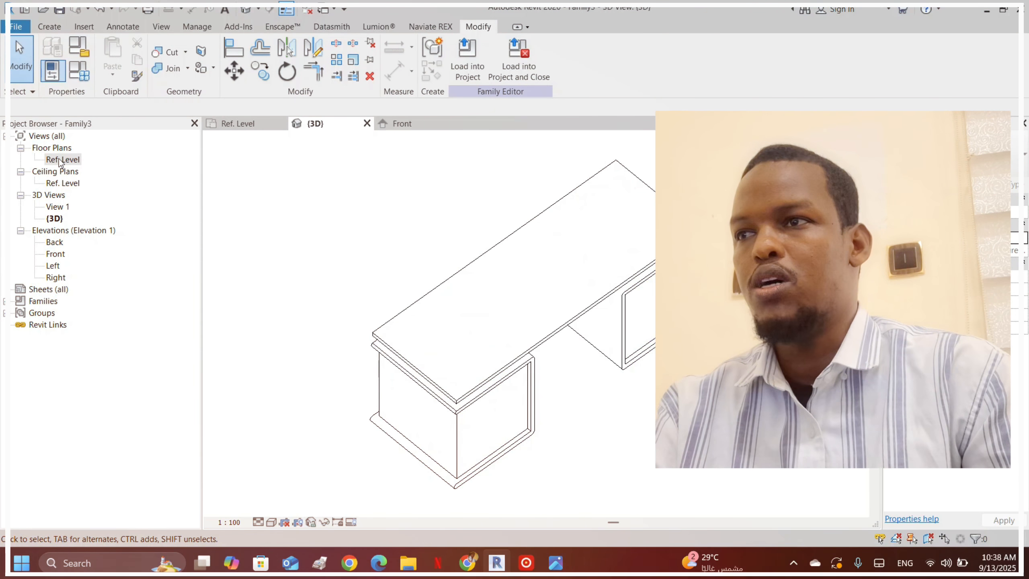
mouse_move(490, 256)
shift+middle_down()
mouse_move(487, 336)
mouse_move(519, 346)
mouse_move(493, 264)
shift+middle_up()
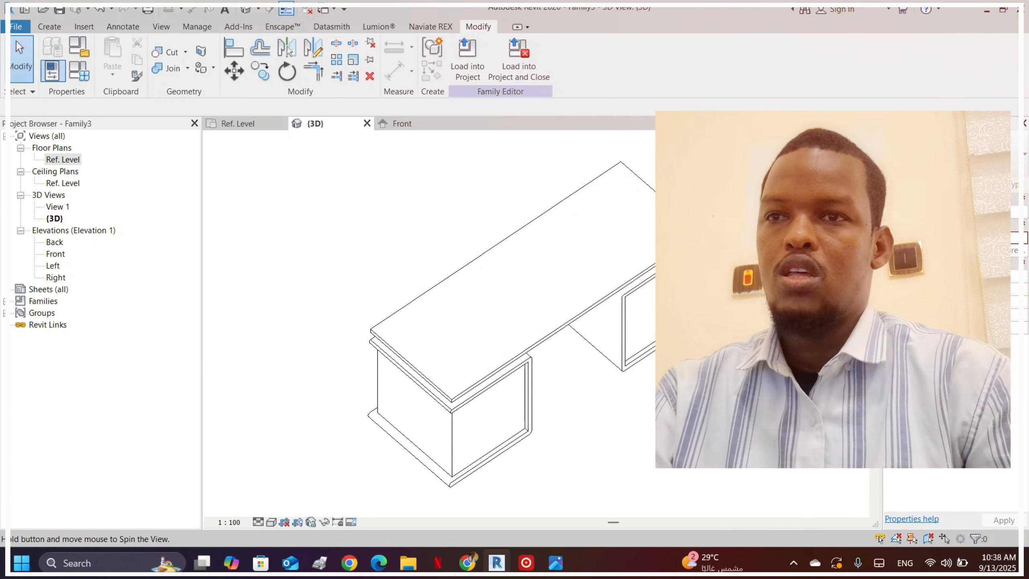
shift+middle_drag(723, 280, 650, 280)
shift+middle_drag(513, 282, 567, 273)
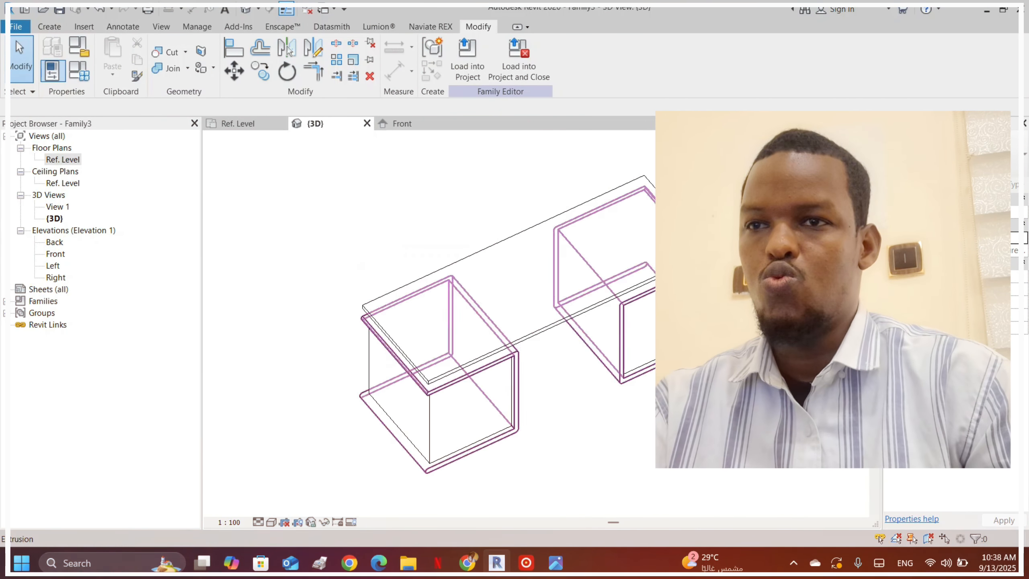
scroll(737, 242, up, 2)
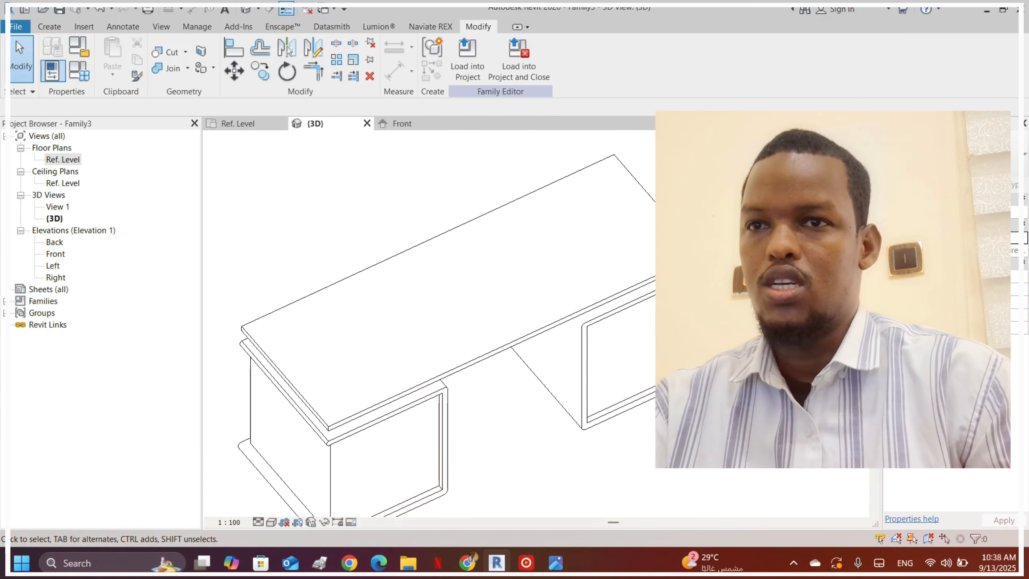
- Start a sweep and pick the four top edges of the desktop as its path
click(52, 29)
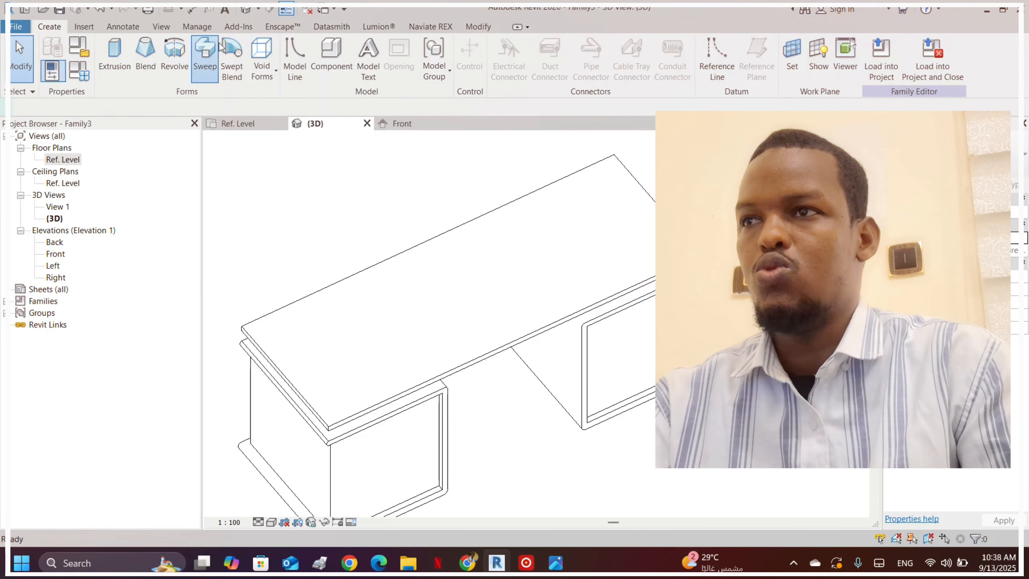
click(195, 65)
click(582, 72)
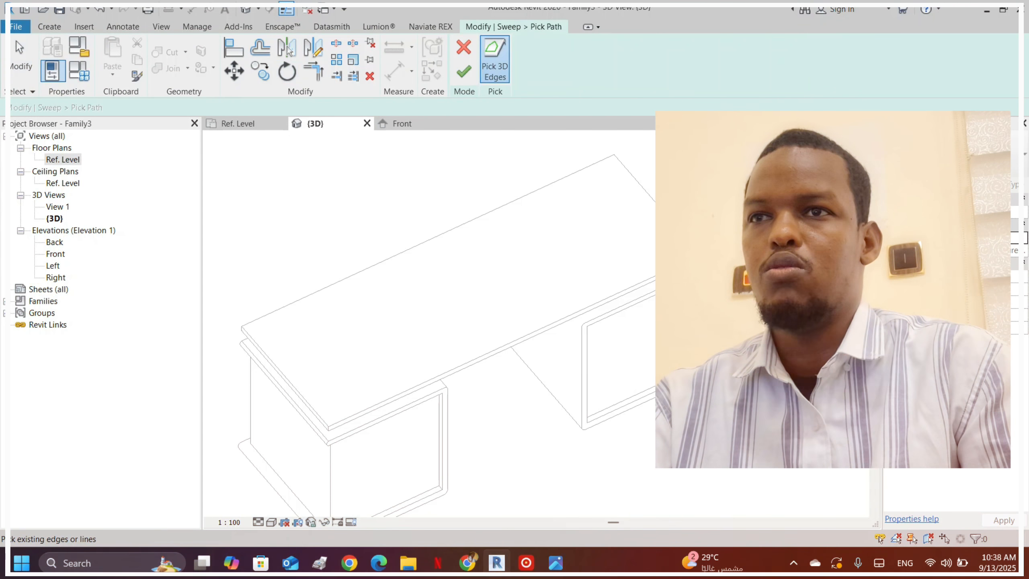
click(538, 184)
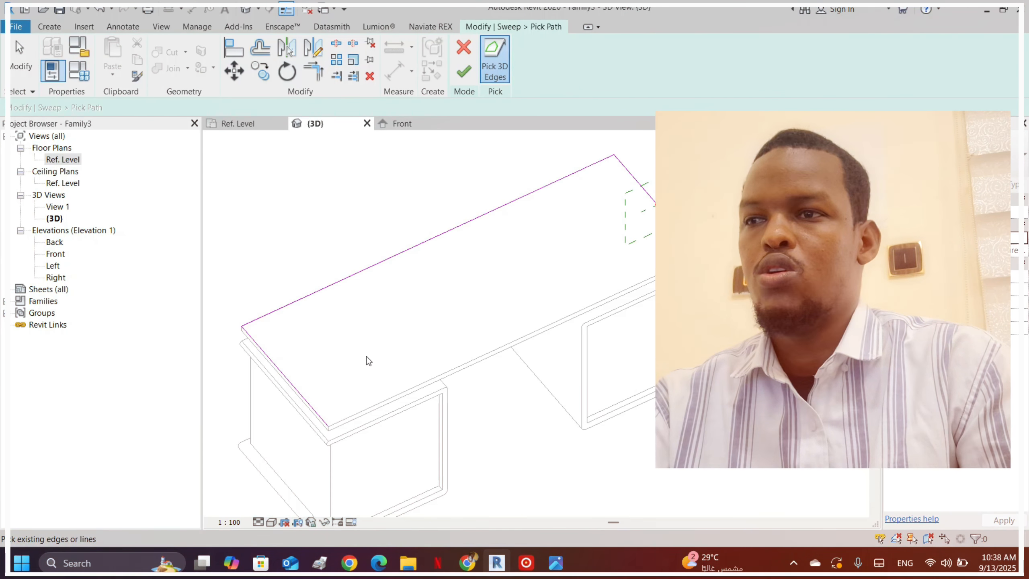
shift+middle_drag(782, 254, 620, 252)
click(464, 72)
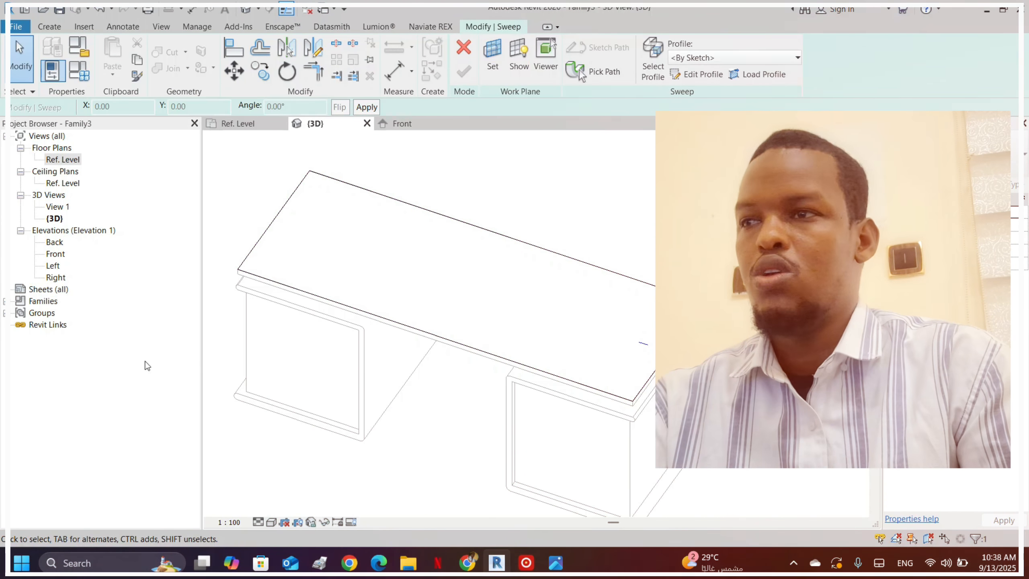
- In the front elevation, sketch a rectangular sweep profile about 40 by 30 mm at the desktop's end and align it with the reference planes
double_click(56, 255)
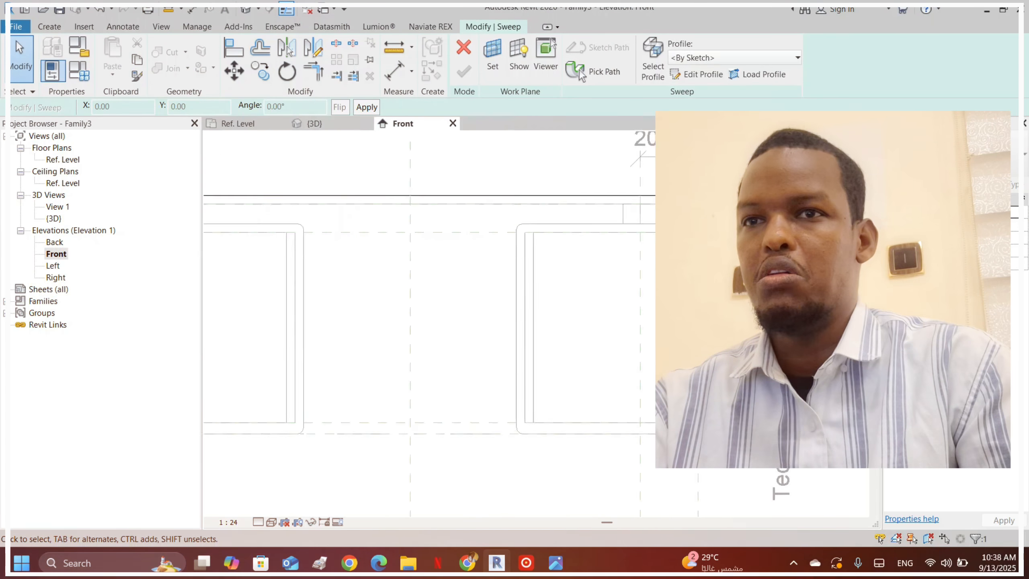
scroll(761, 172, up, 2)
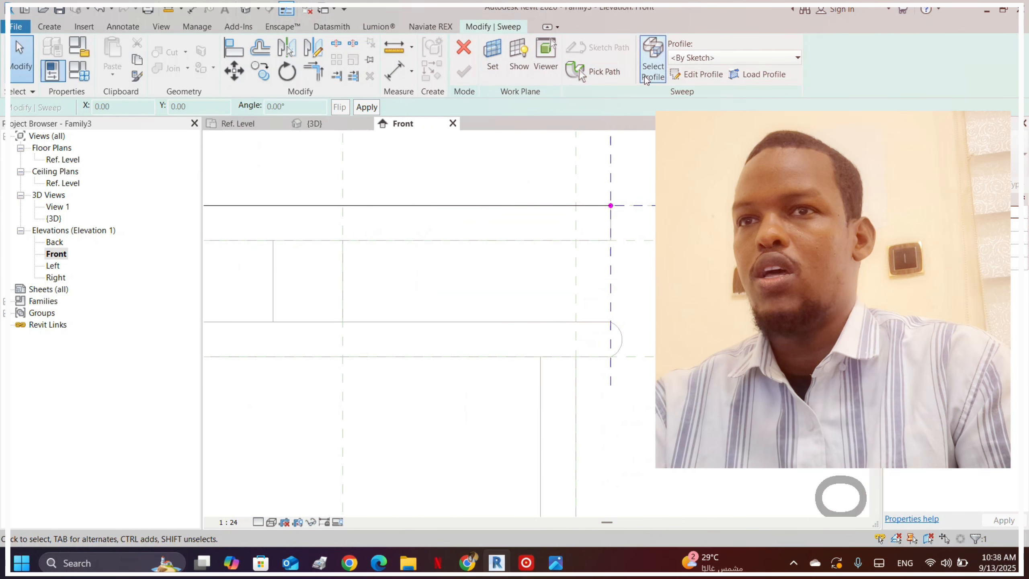
click(682, 76)
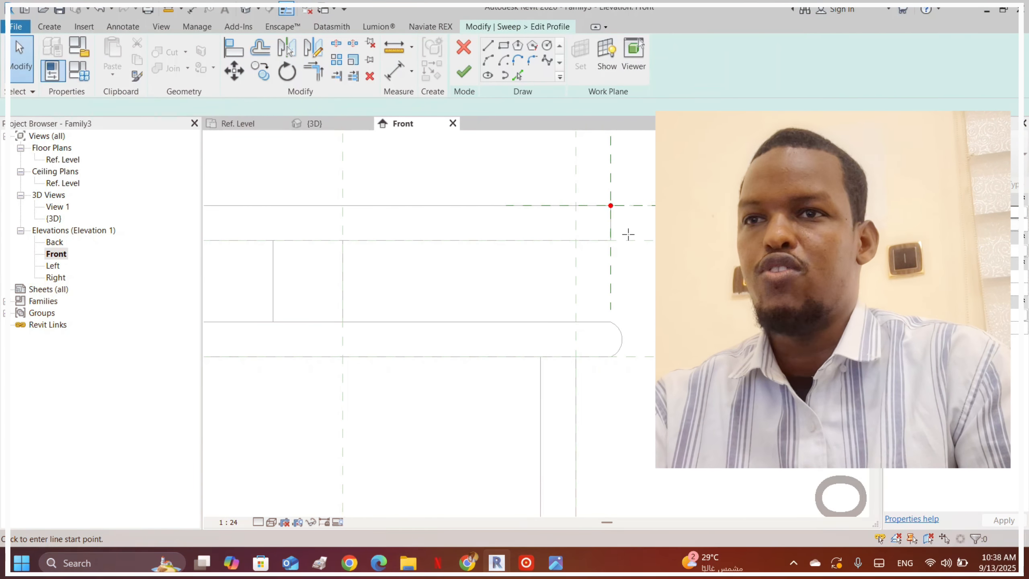
scroll(628, 212, up, 2)
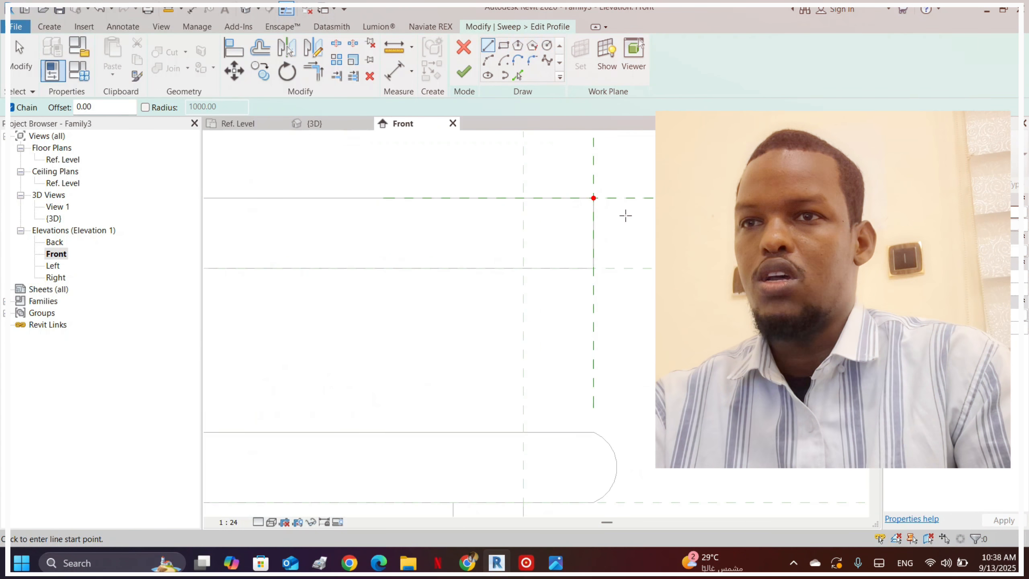
click(594, 197)
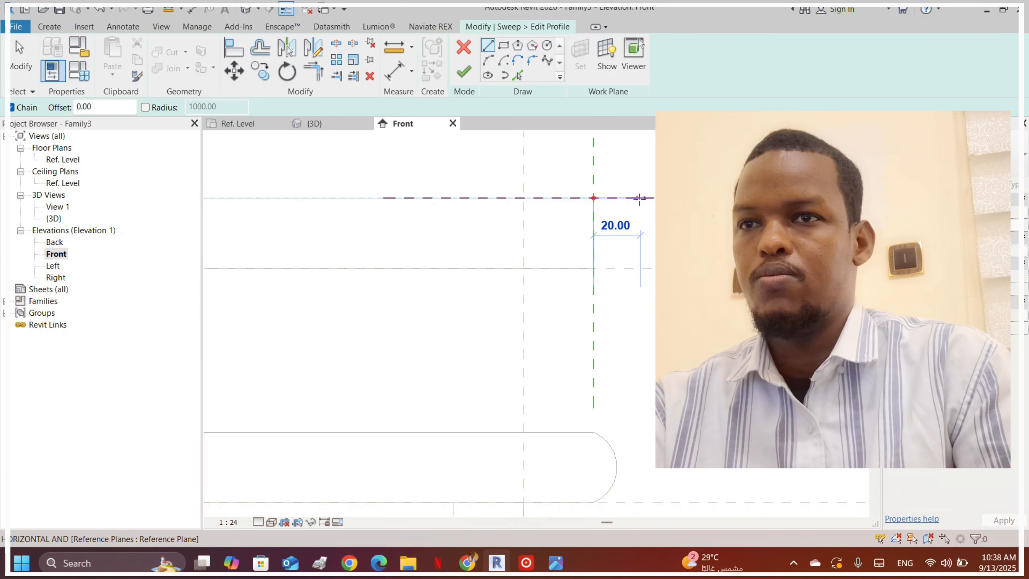
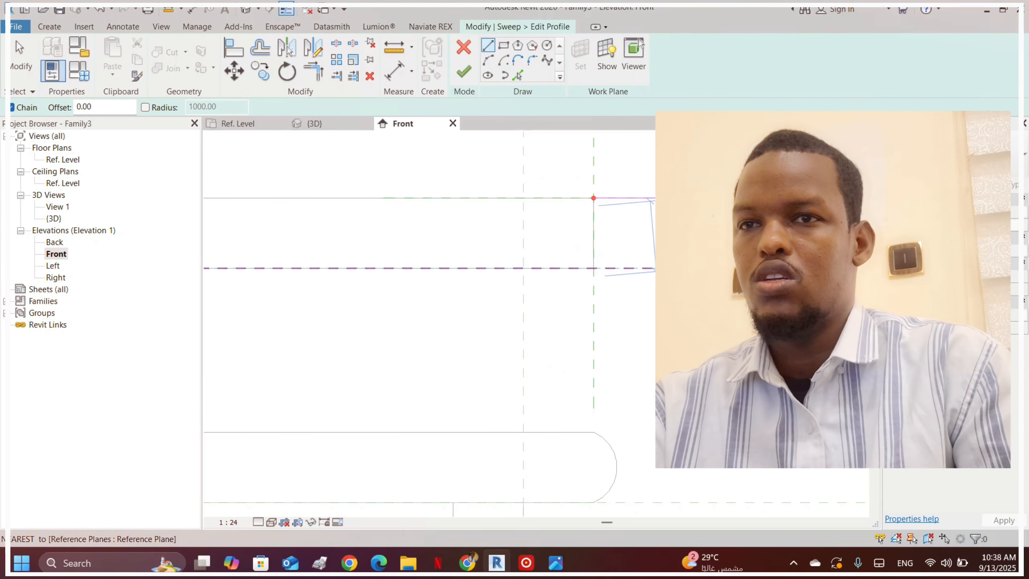
click(594, 267)
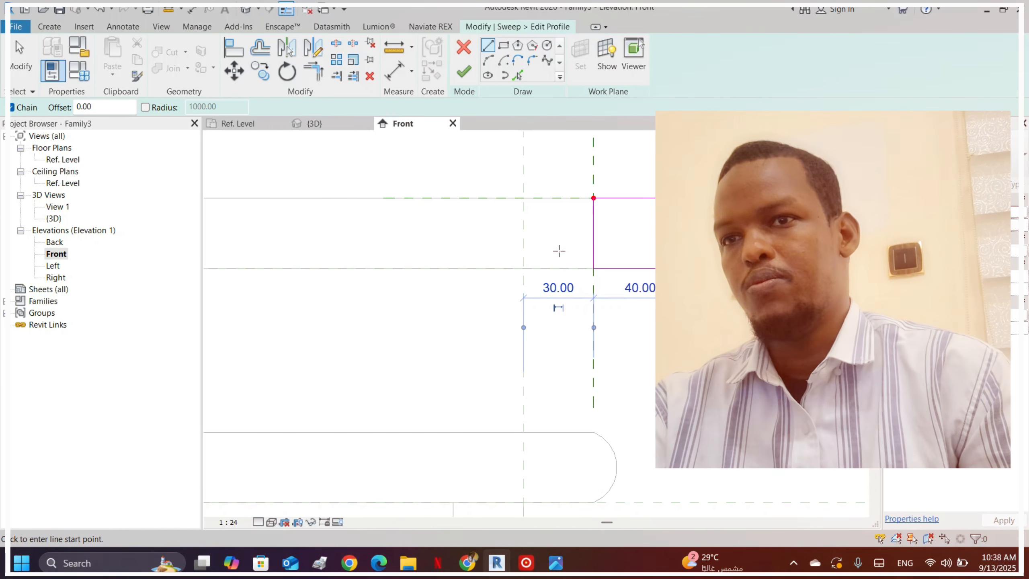
click(234, 48)
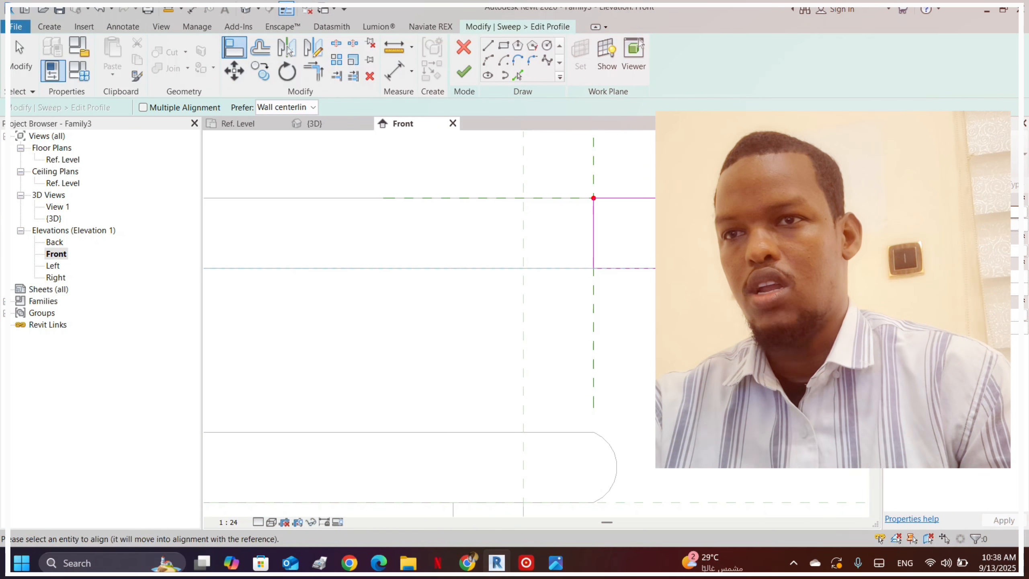
click(555, 248)
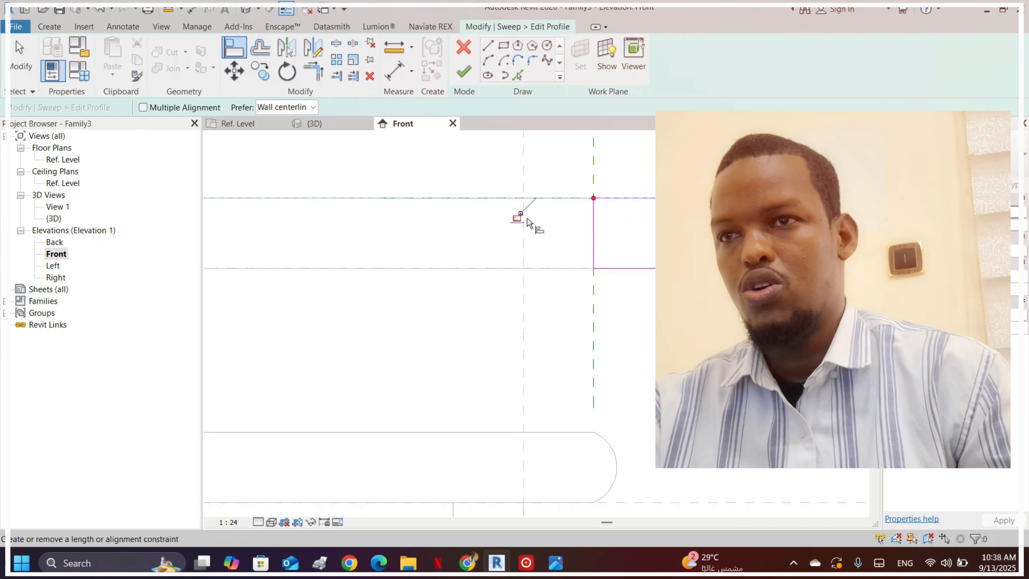
- Draw a semicircular arc between the upper and lower profile lines to round the profile's outer end
click(486, 69)
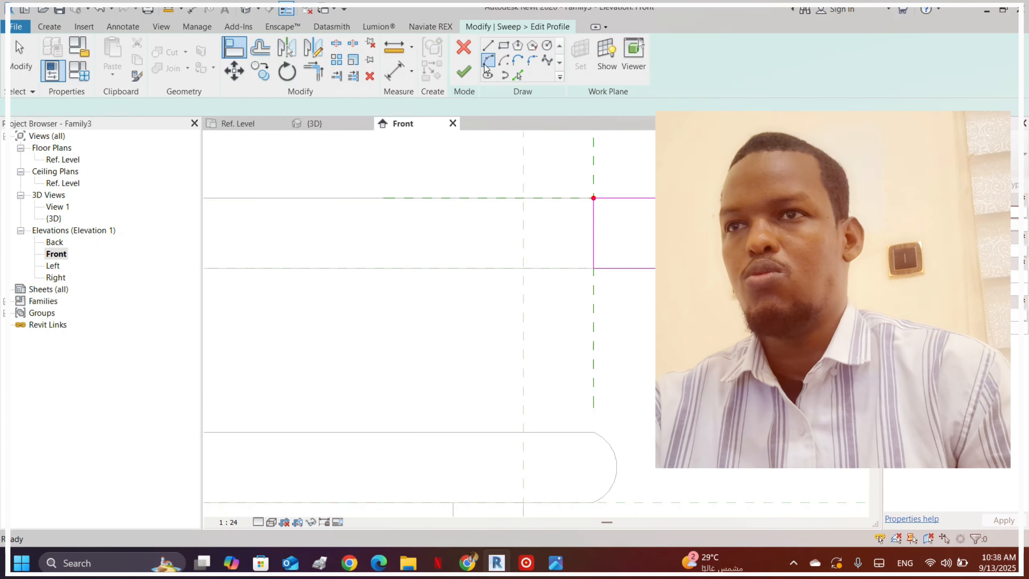
click(648, 198)
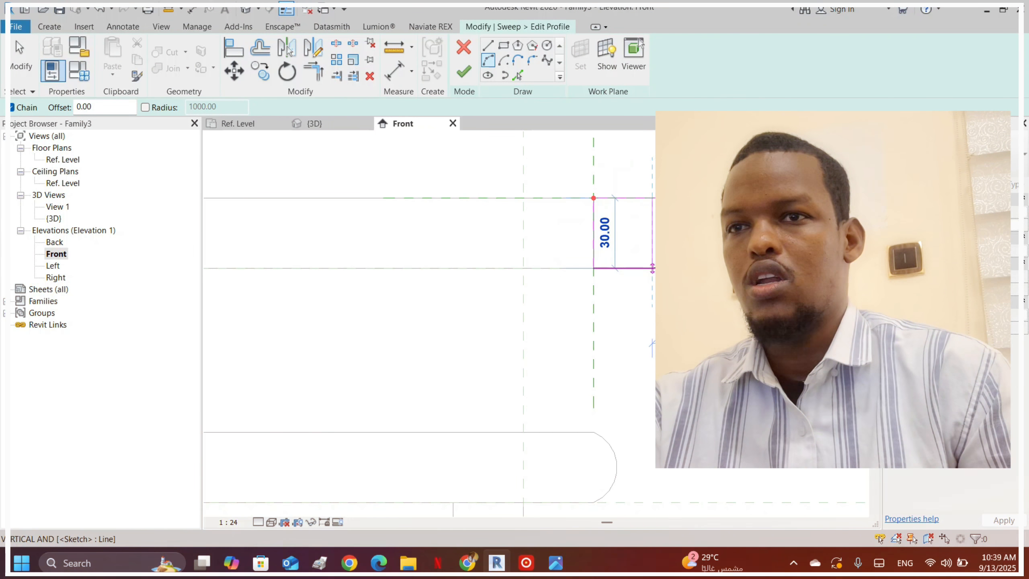
click(652, 267)
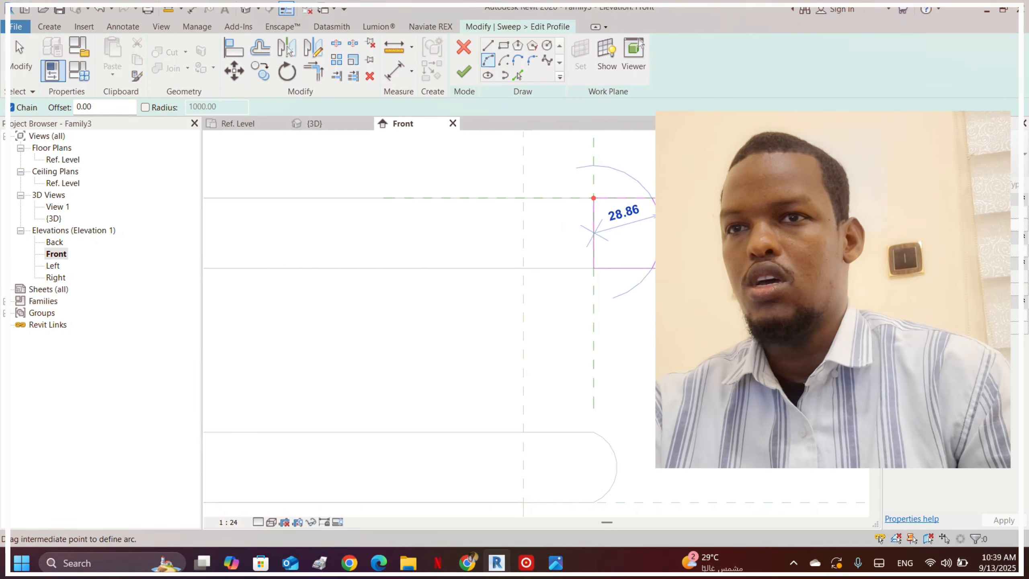
key(Escape)
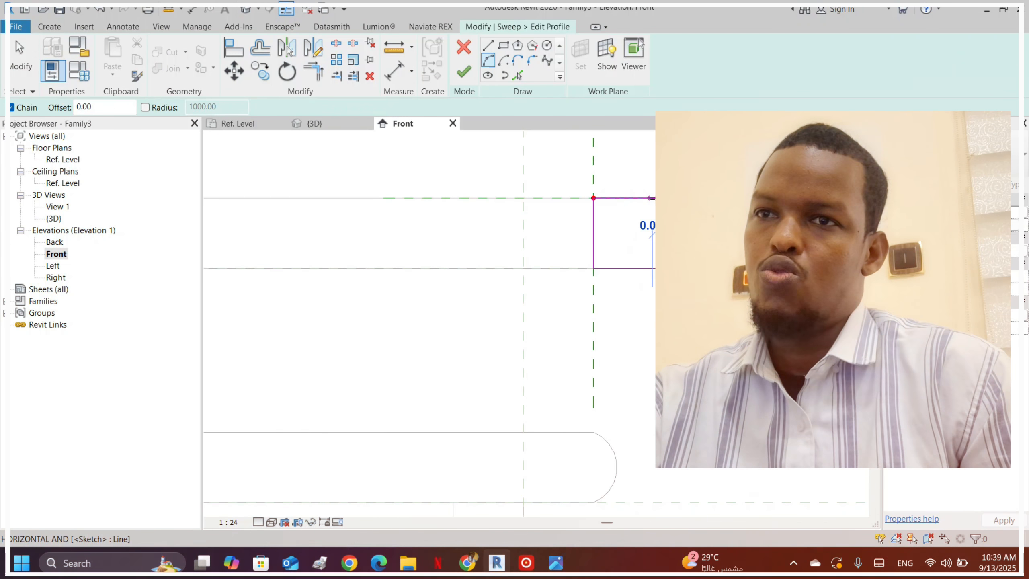
click(651, 268)
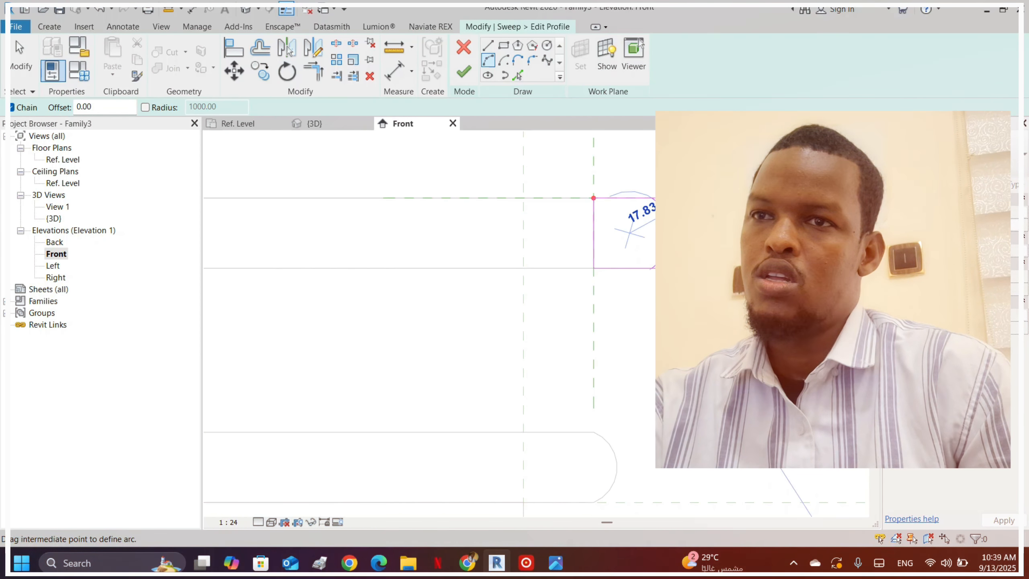
key(Escape)
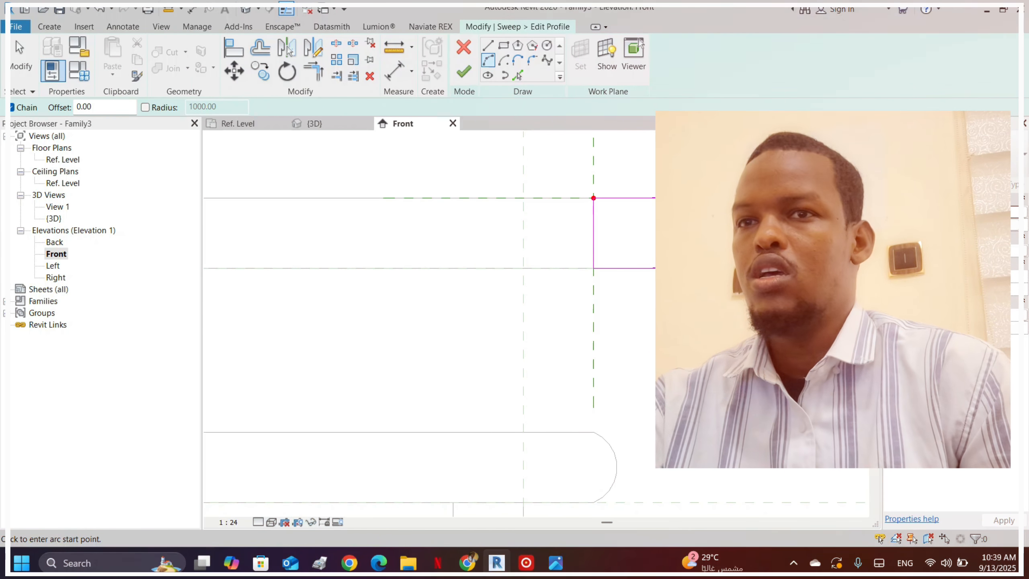
key(Escape)
- Remove the profile's outer vertical line and trim the horizontal lines to the arc
click(686, 239)
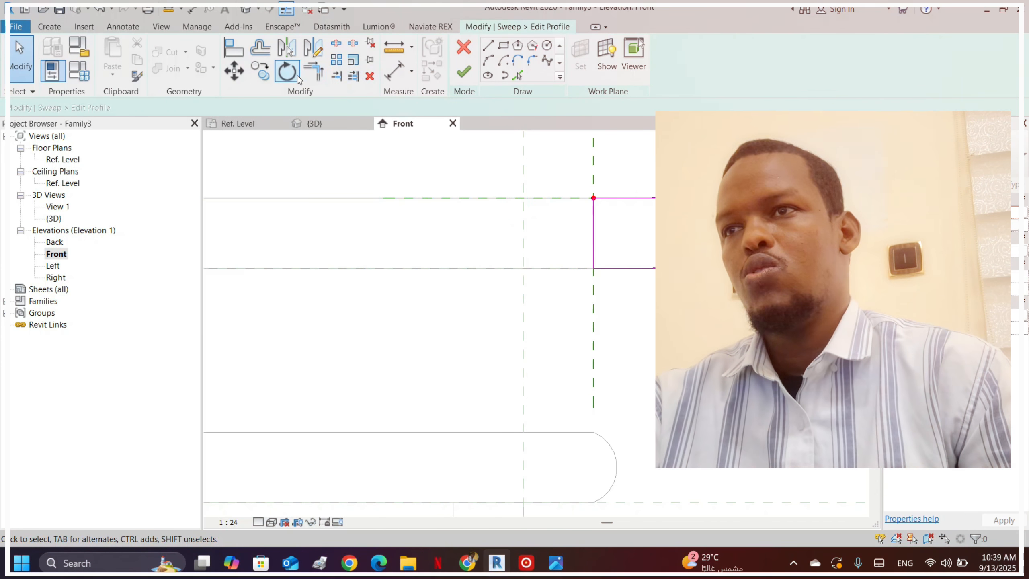
click(322, 74)
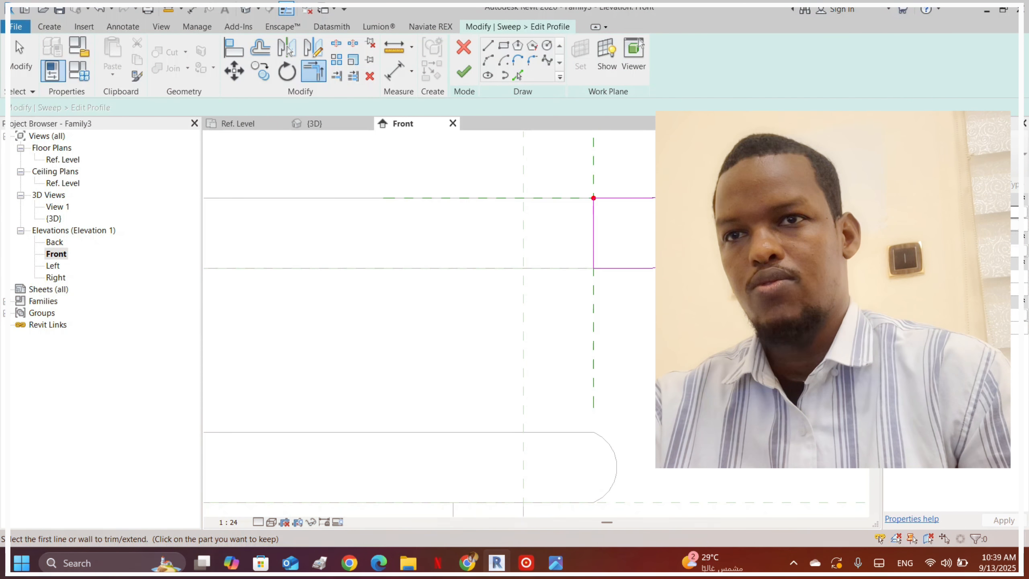
scroll(482, 299, down, 2)
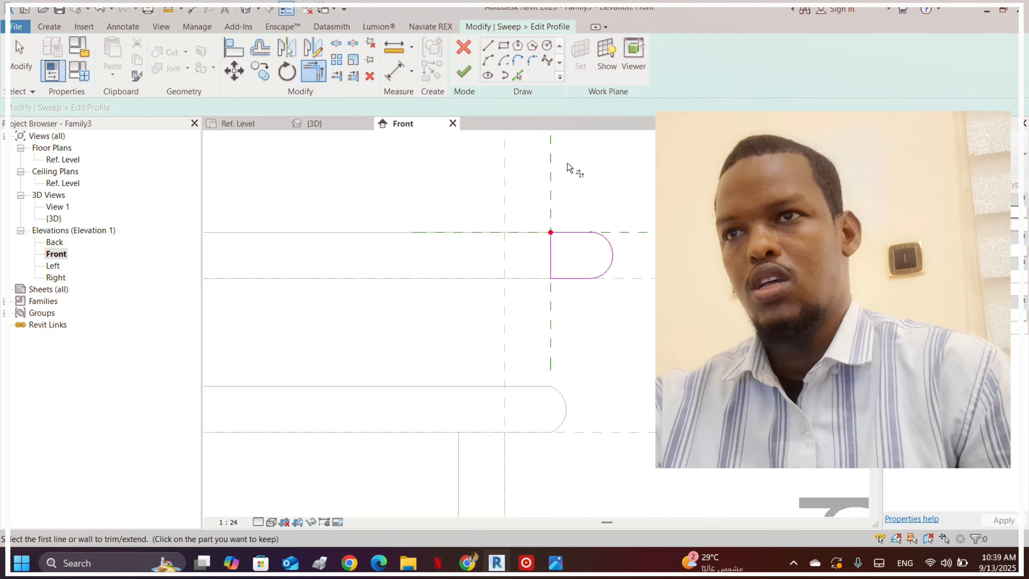
key(Escape)
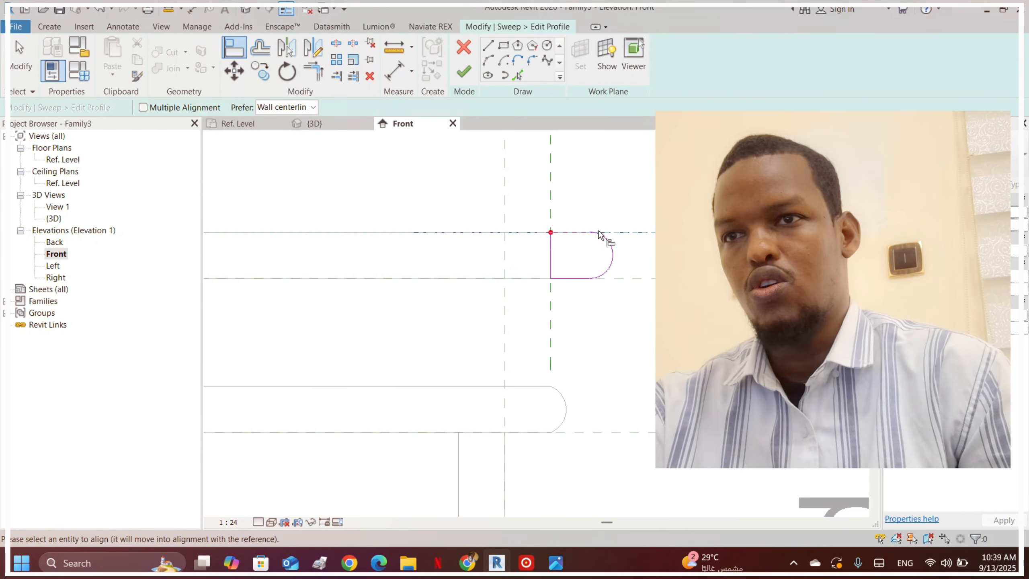
- Align the profile's lower line with the desktop's underside and lock it, and align its inner vertical line with the end reference plane
scroll(596, 234, up, 2)
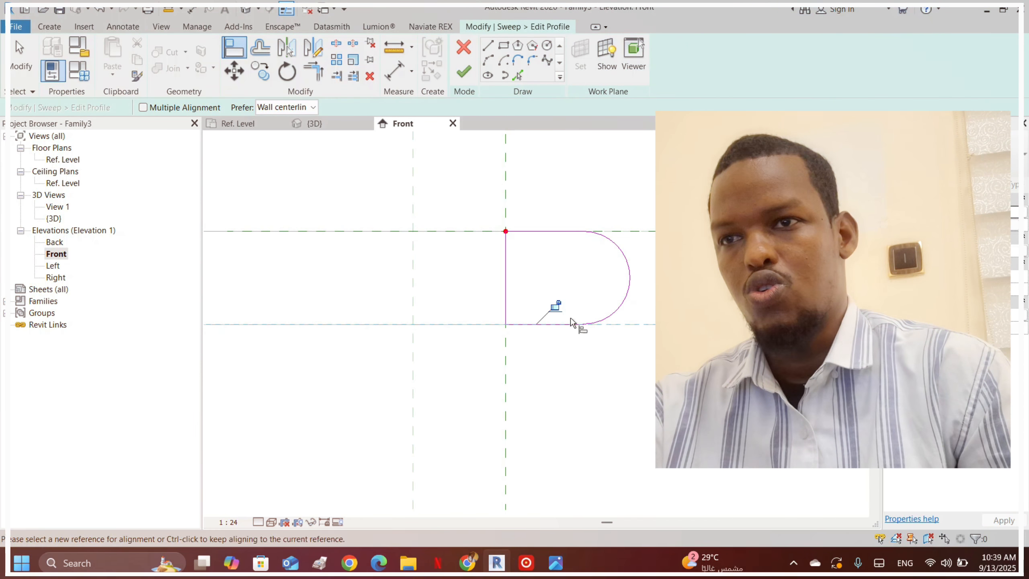
click(559, 310)
scroll(492, 248, down, 3)
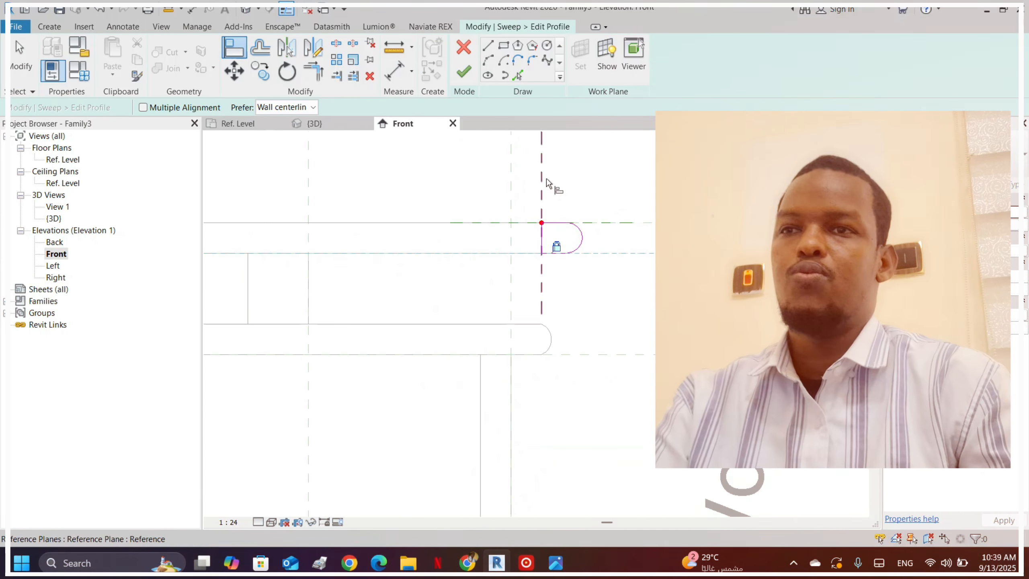
click(541, 223)
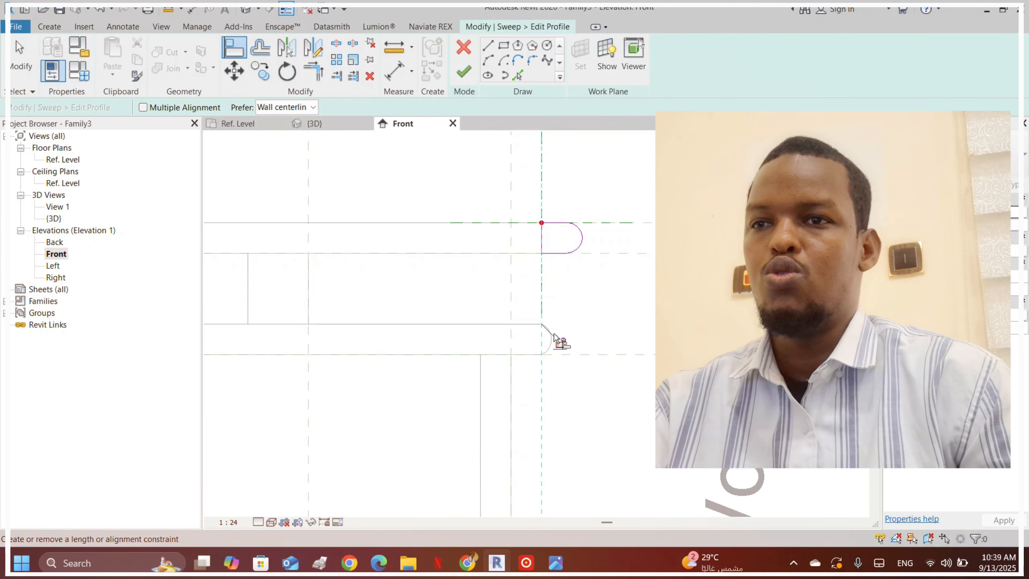
- Finish the rounded profile and complete the sweep around the desktop's edges
click(463, 71)
scroll(567, 208, down, 8)
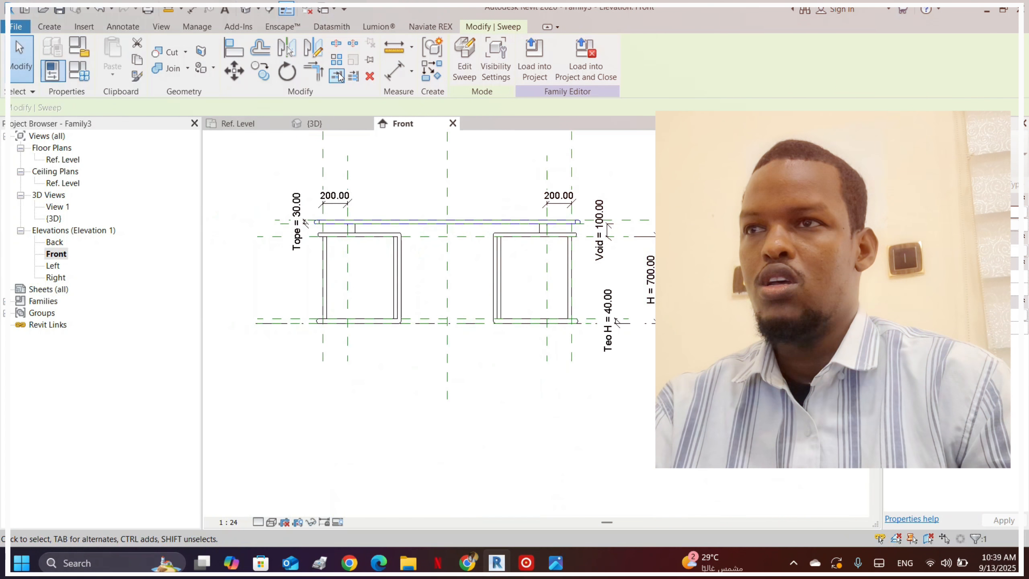
key(Escape)
- Inspect the desktop's edge sweep in 3D from the side, at an angle and close up at its corners
click(245, 11)
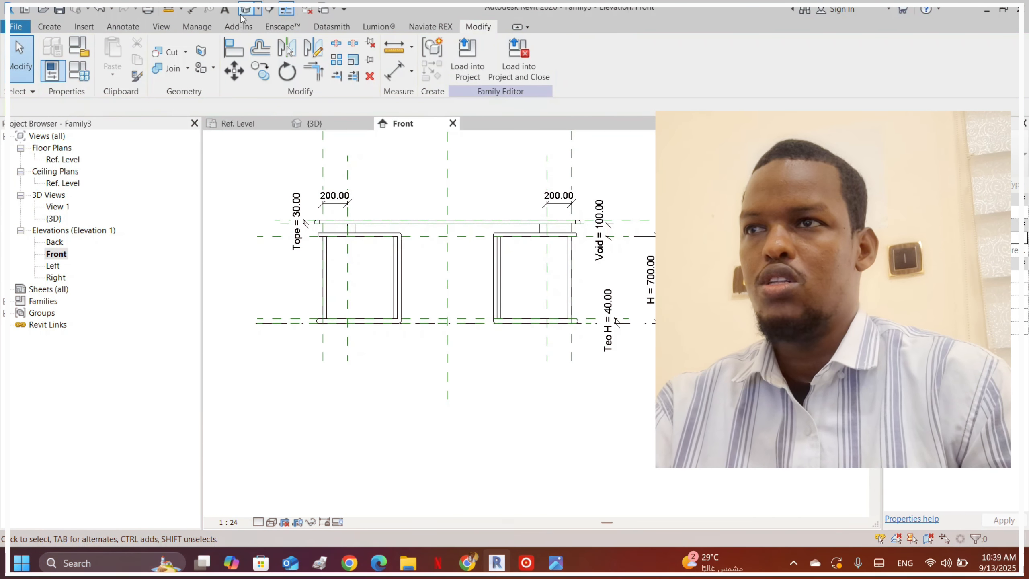
scroll(556, 213, down, 2)
shift+middle_drag(314, 341, 469, 308)
scroll(379, 419, up, 1)
scroll(401, 316, up, 5)
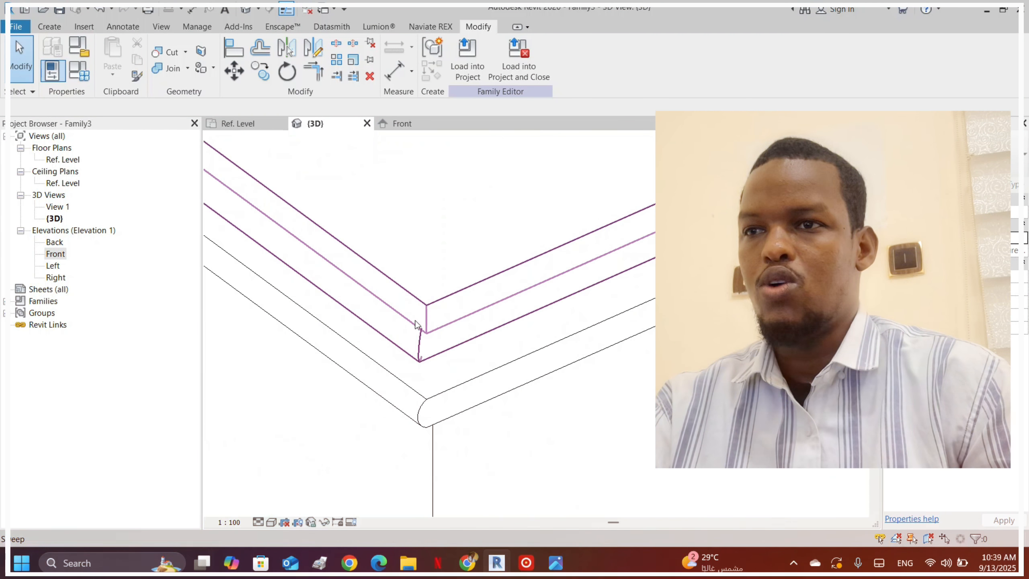
scroll(367, 393, down, 5)
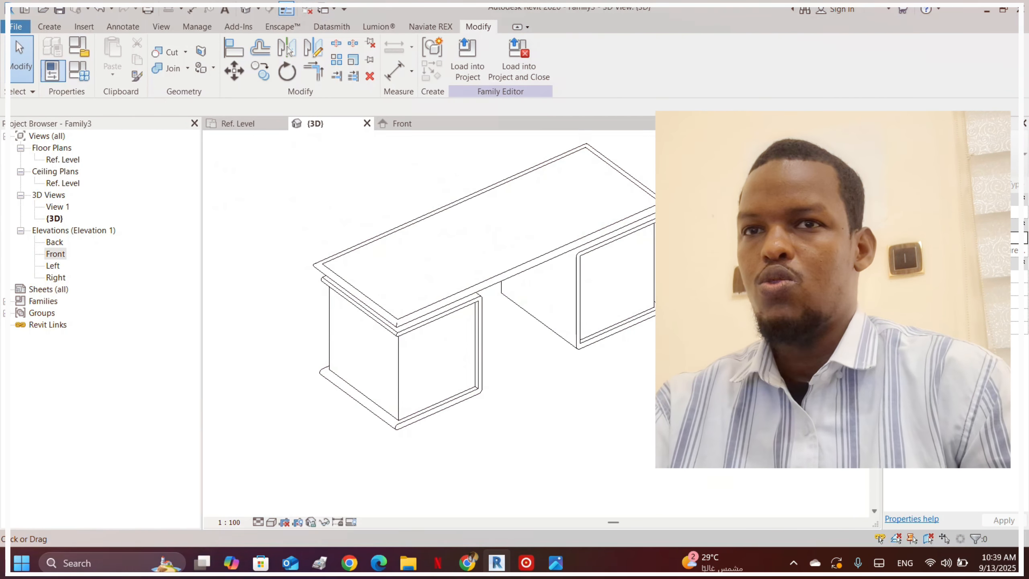
click(819, 179)
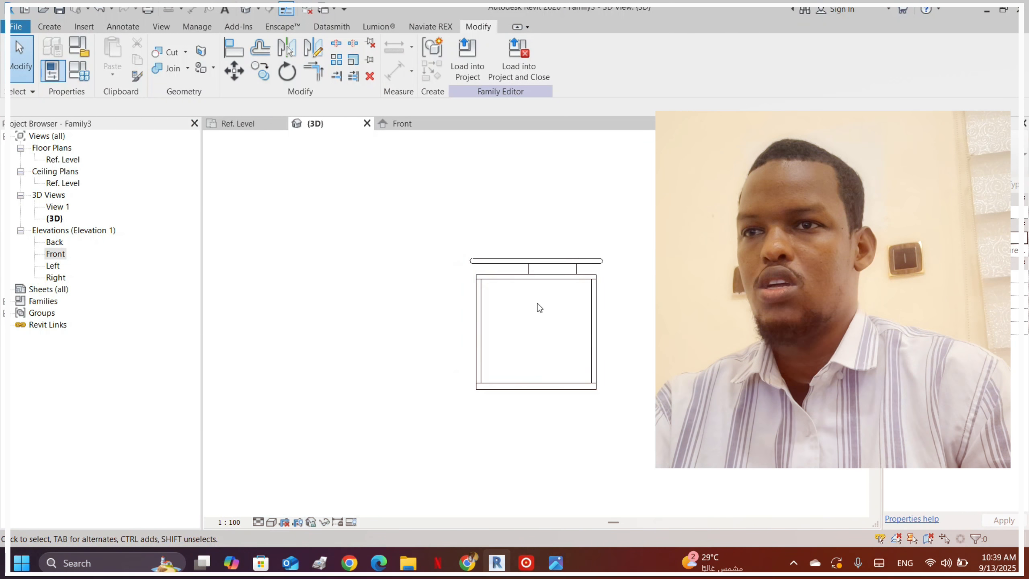
shift+middle_drag(626, 226, 599, 269)
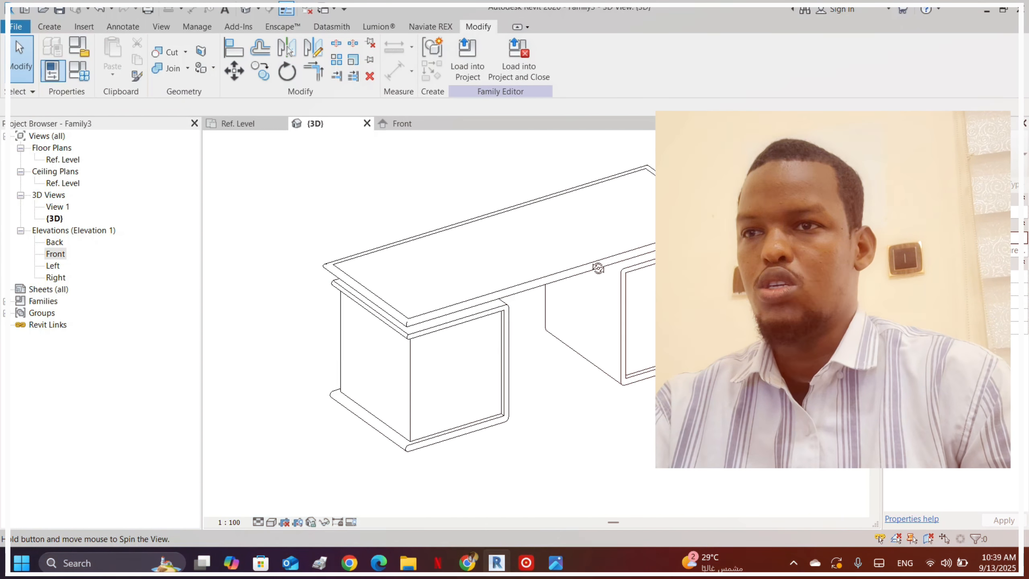
scroll(452, 292, up, 8)
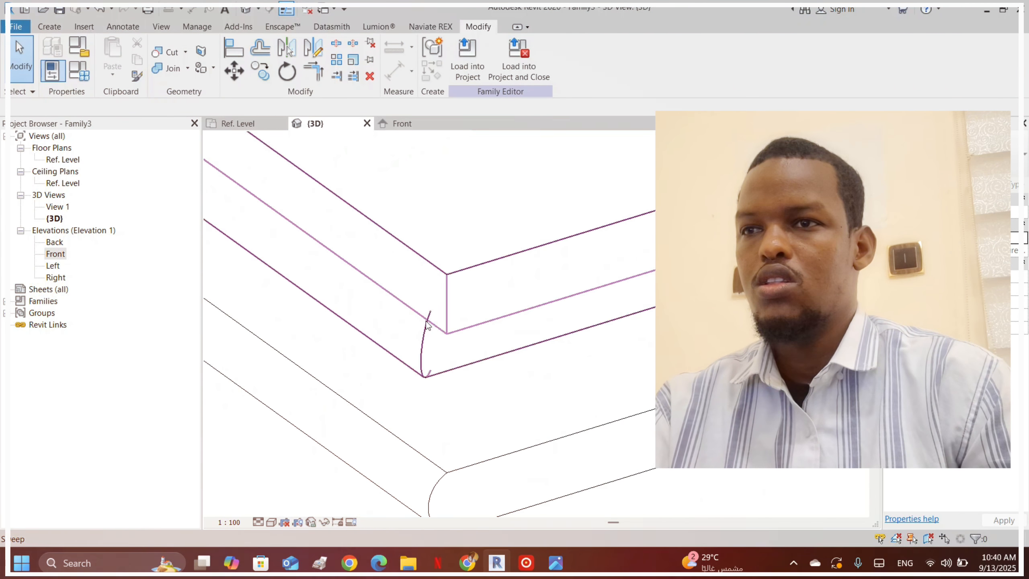
scroll(427, 322, down, 10)
scroll(794, 190, up, 5)
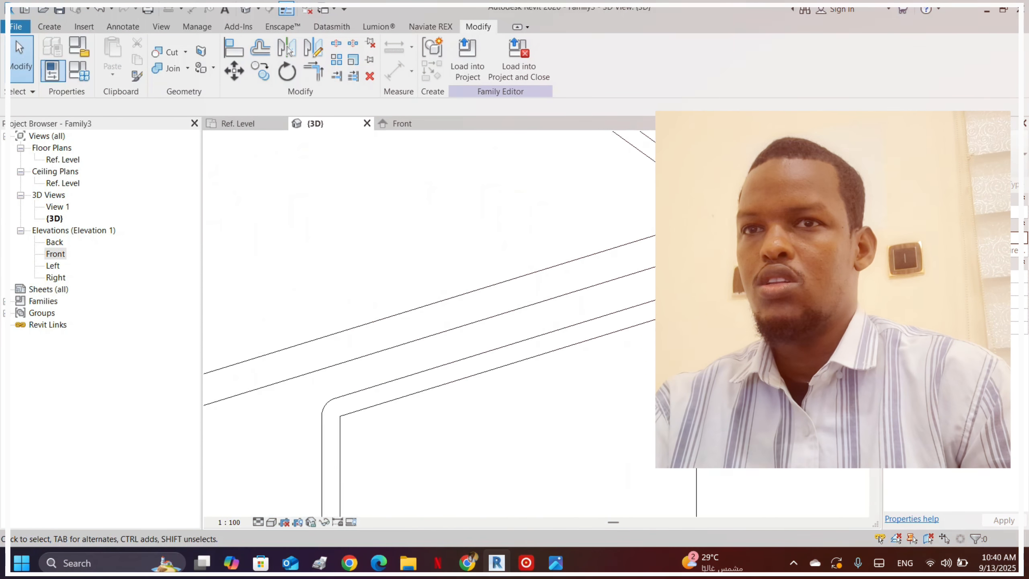
scroll(430, 324, up, 3)
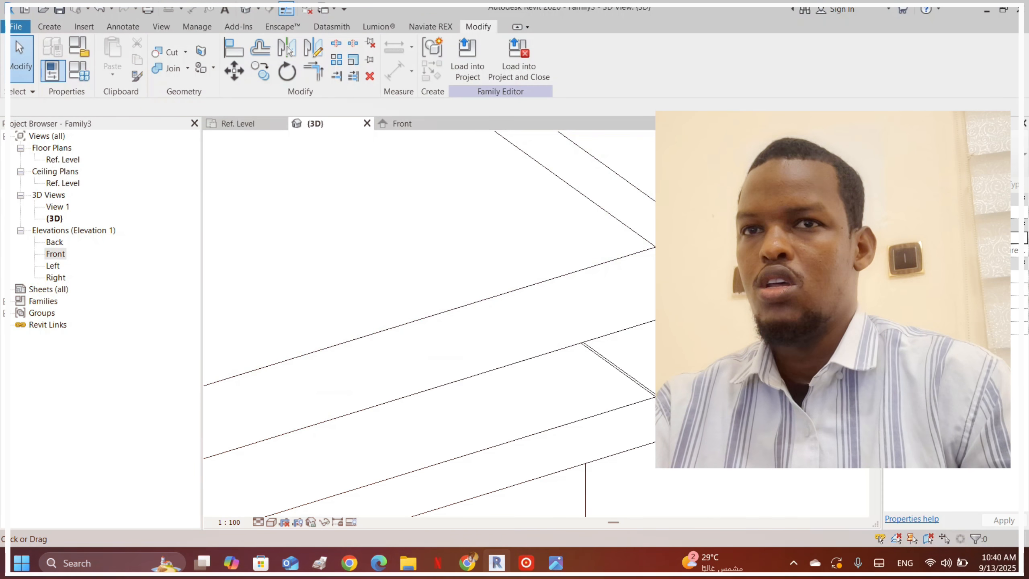
- Reopen the desktop's edge sweep for editing and examine the arc and constraints in its profile sketch
scroll(429, 324, up, 3)
scroll(627, 256, down, 2)
scroll(627, 256, up, 5)
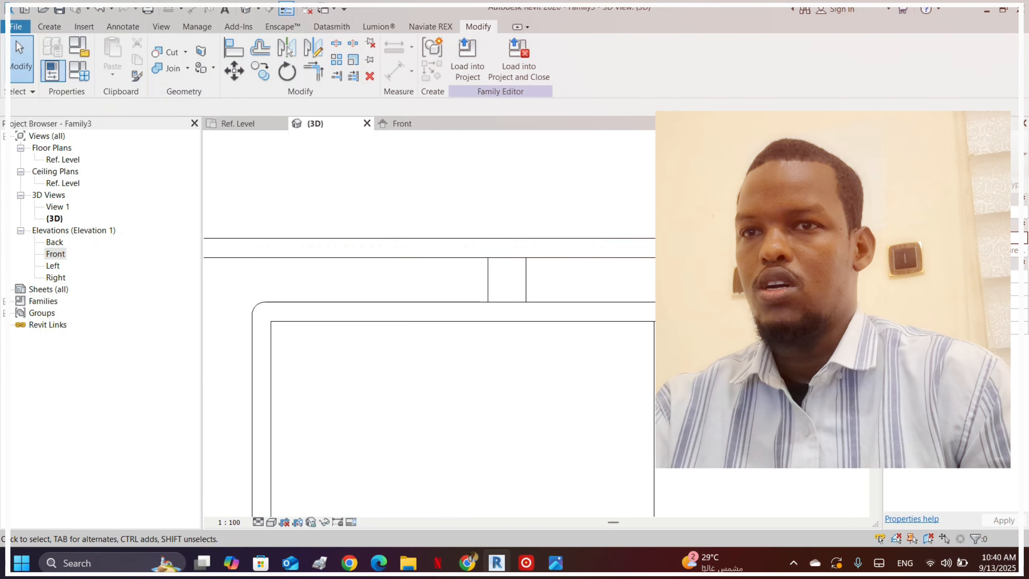
click(499, 257)
shift+middle_drag(498, 257, 482, 356)
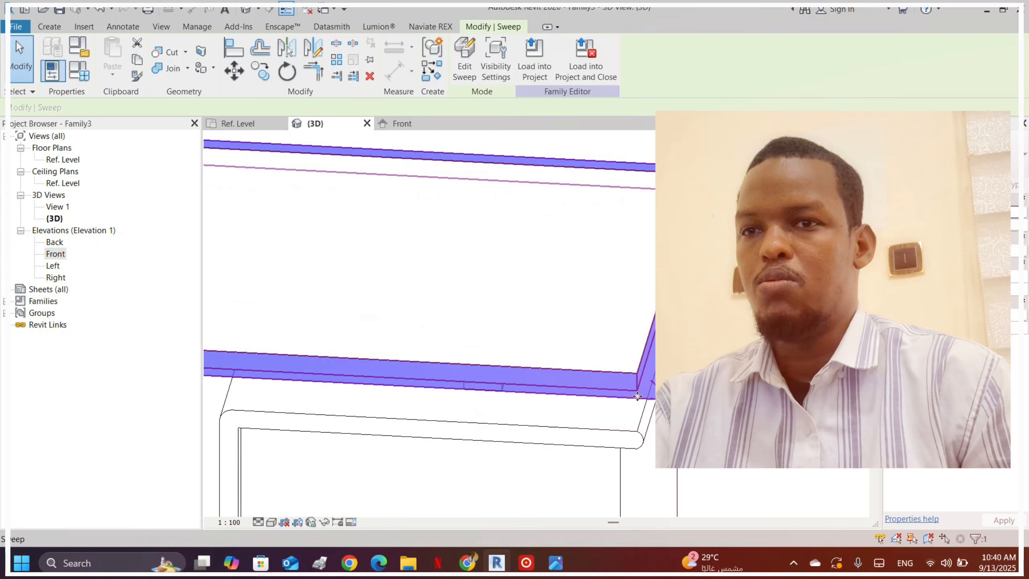
click(457, 63)
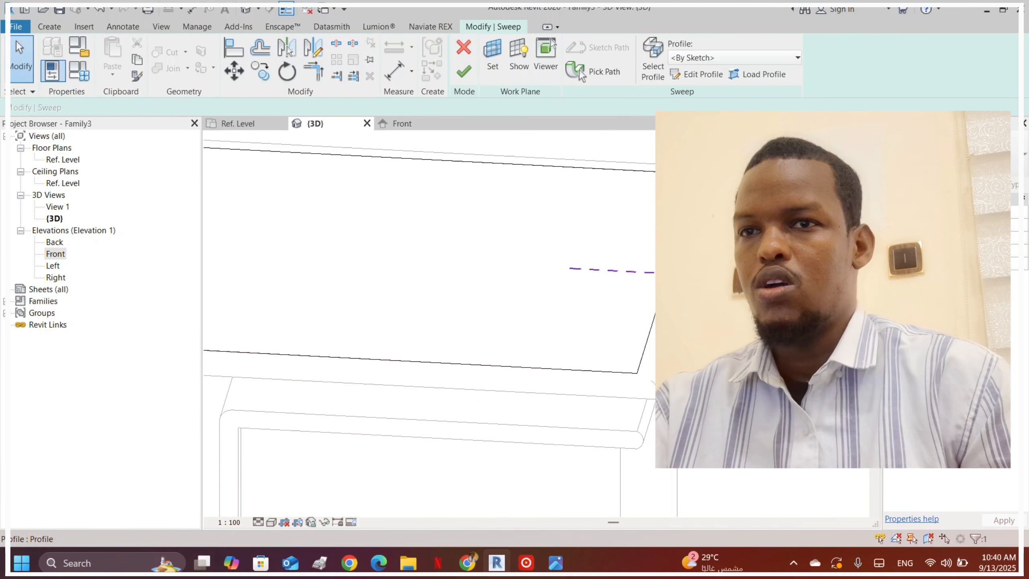
double_click(685, 283)
scroll(686, 283, up, 3)
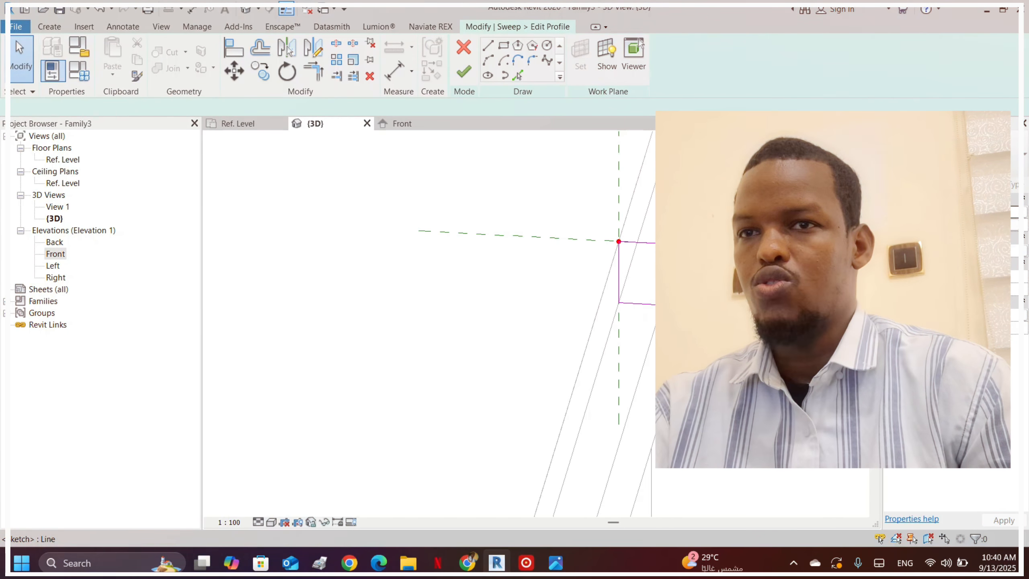
click(684, 289)
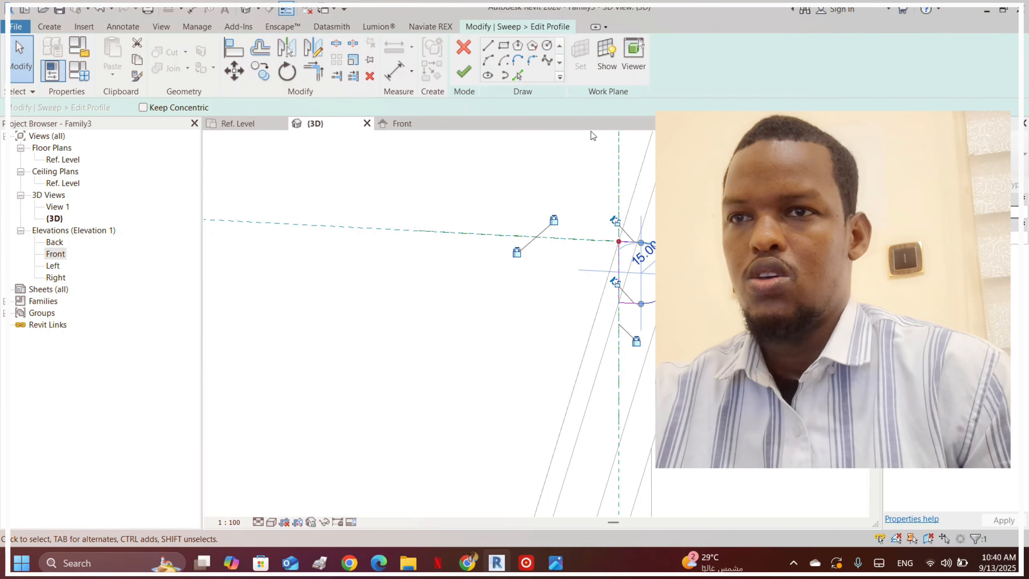
- Close the profile sketch, finish the sweep edit without discarding it, and deselect the sweep
click(471, 76)
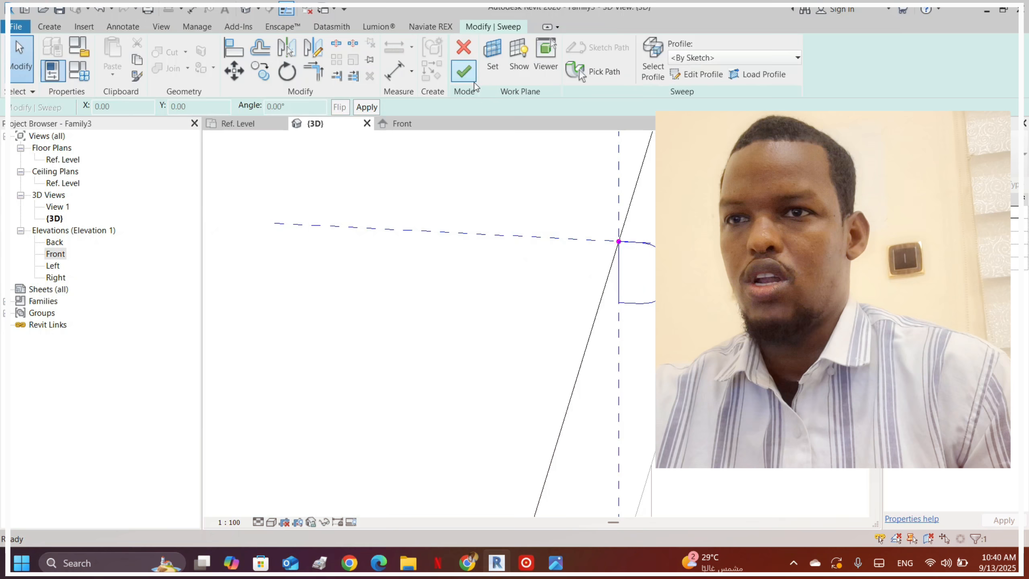
click(466, 53)
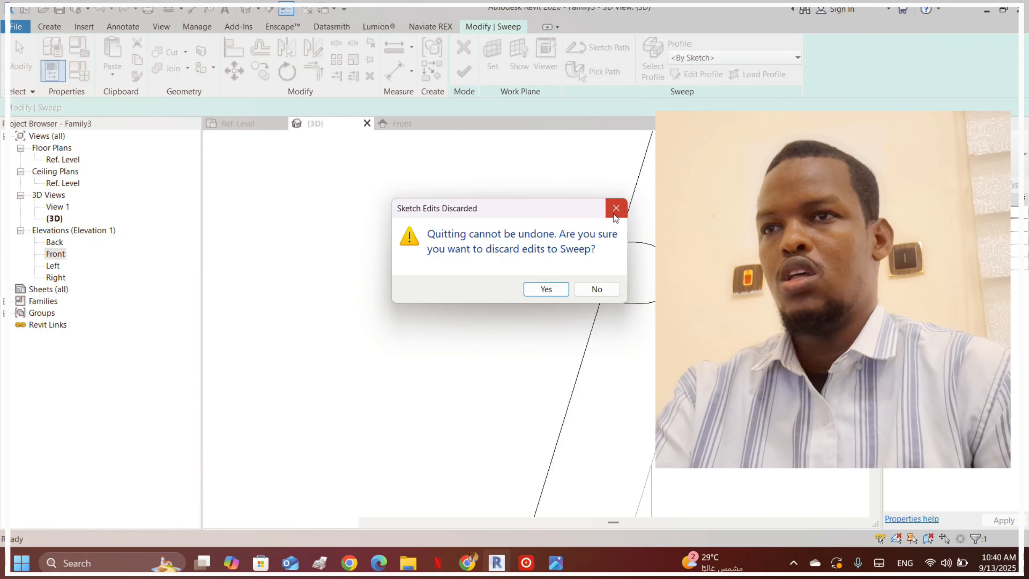
click(596, 289)
click(470, 74)
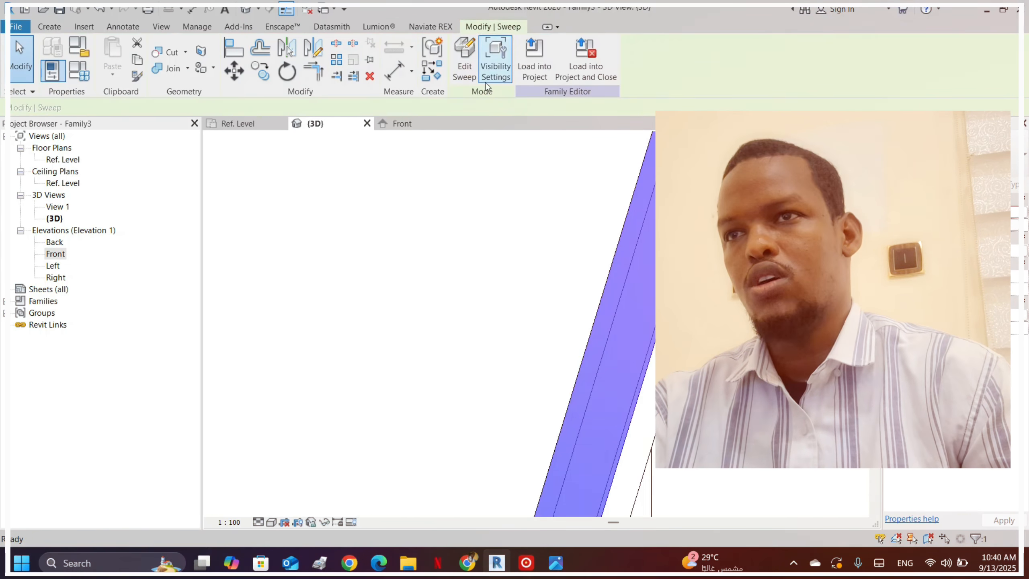
scroll(720, 210, down, 8)
key(Escape)
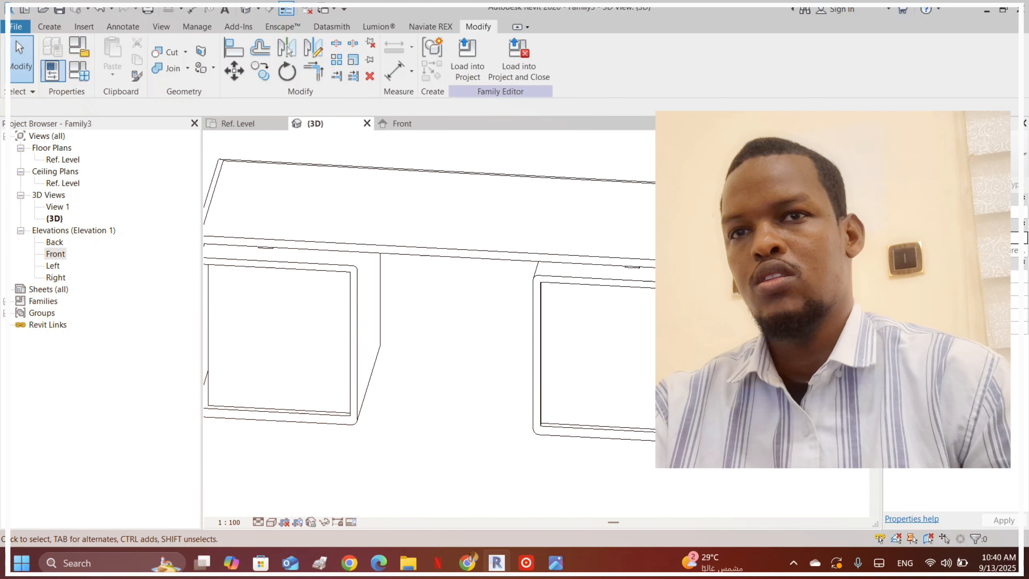
- View the desk from the front in 3D and set the Tope parameter to 45 in the family types
click(828, 177)
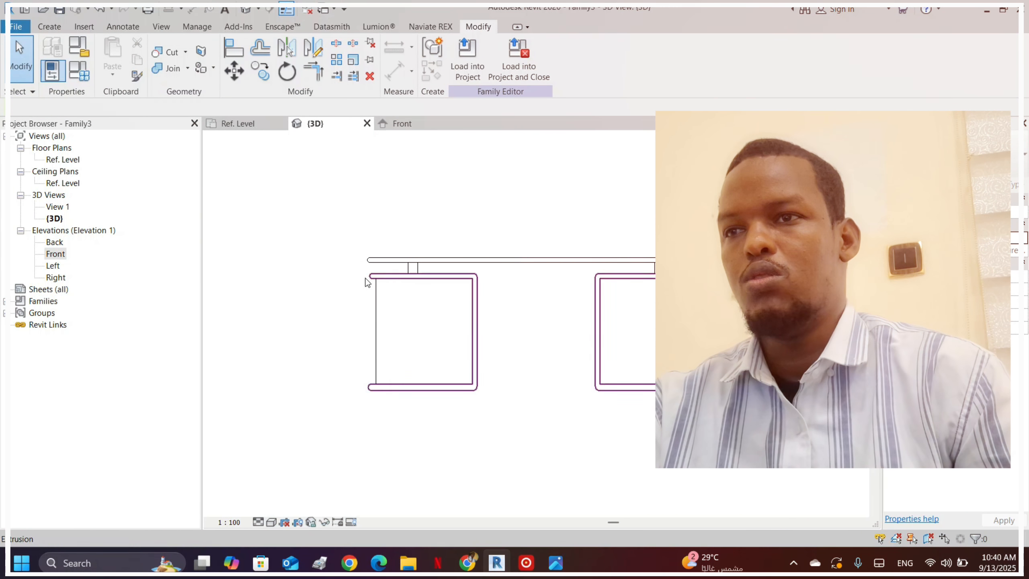
click(79, 72)
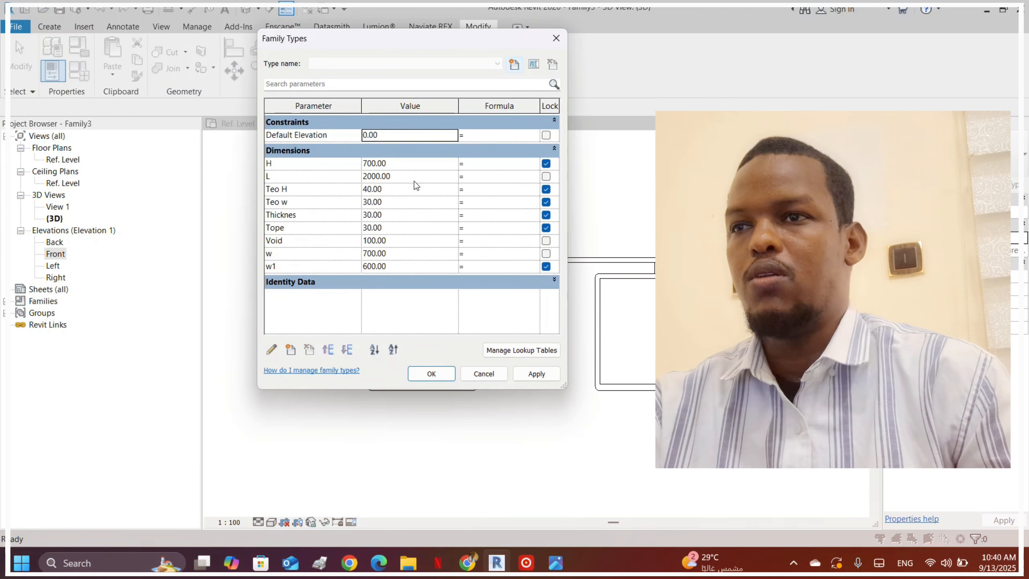
click(384, 227)
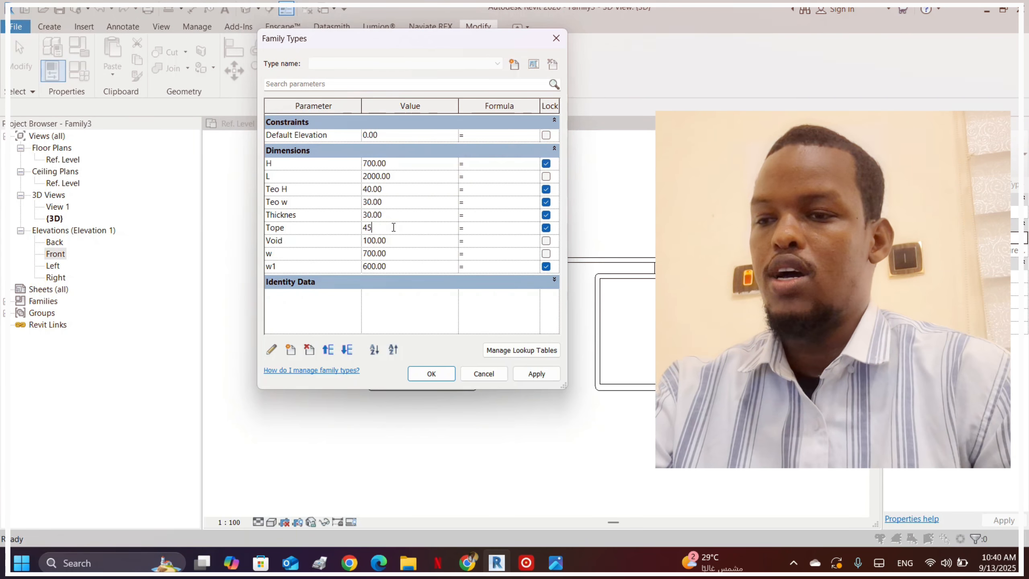
click(431, 374)
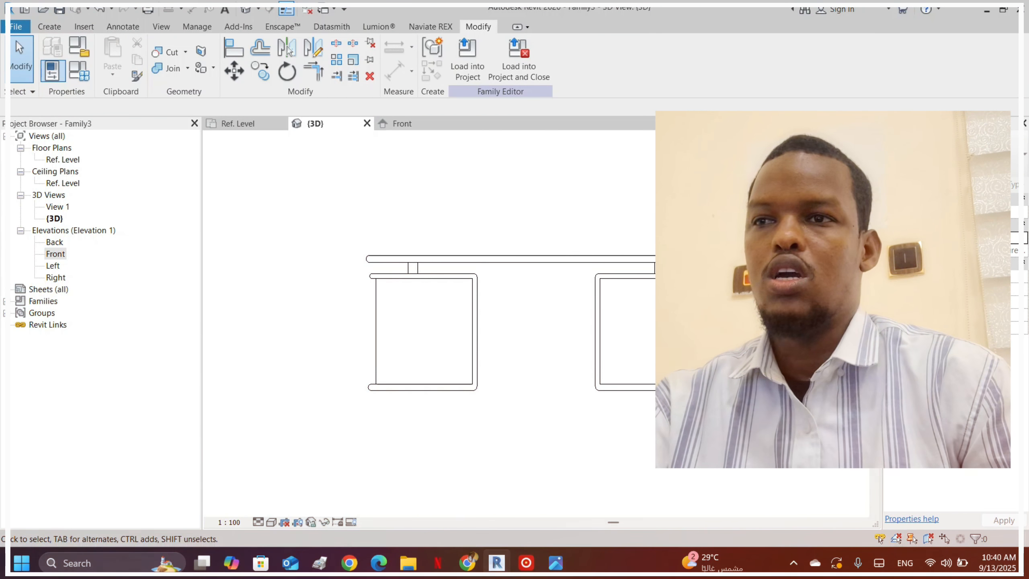
- Inspect the desktop's thickness and rounded edges in 3D at an angle and from the front, and return to the Front elevation
shift+middle_drag(567, 212, 639, 297)
scroll(465, 335, up, 4)
scroll(392, 319, down, 2)
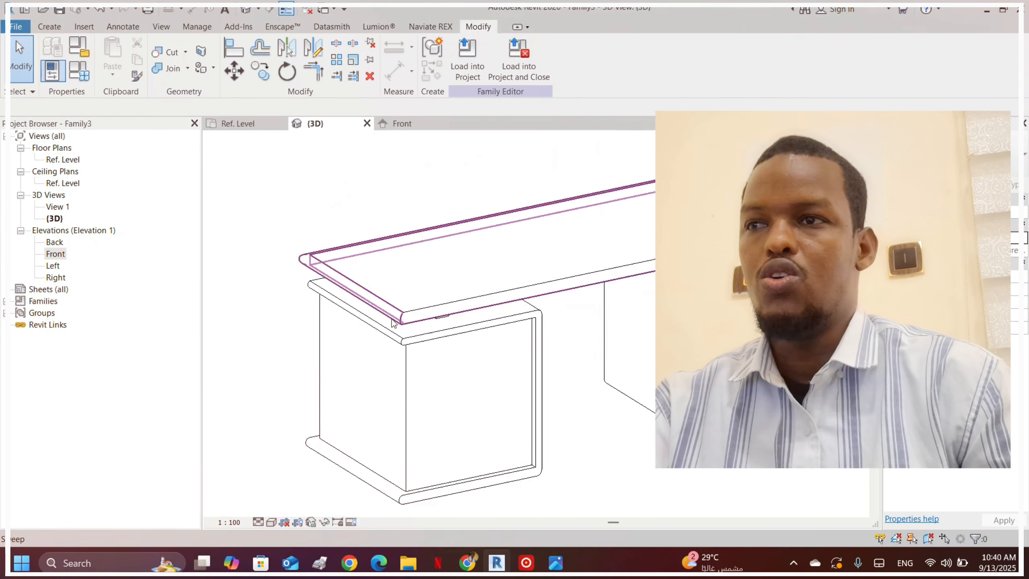
scroll(392, 319, down, 1)
shift+middle_drag(624, 201, 576, 203)
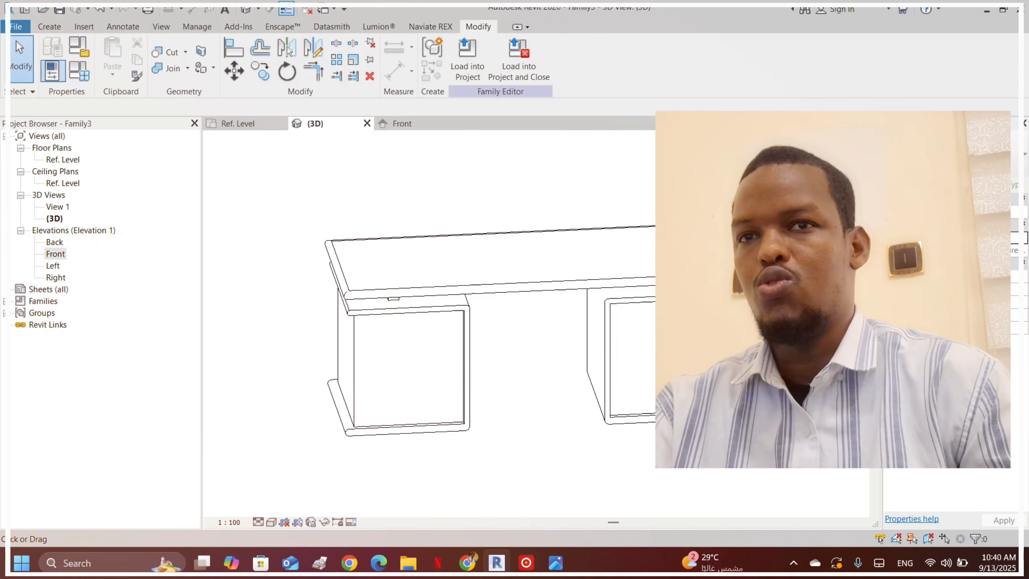
click(823, 185)
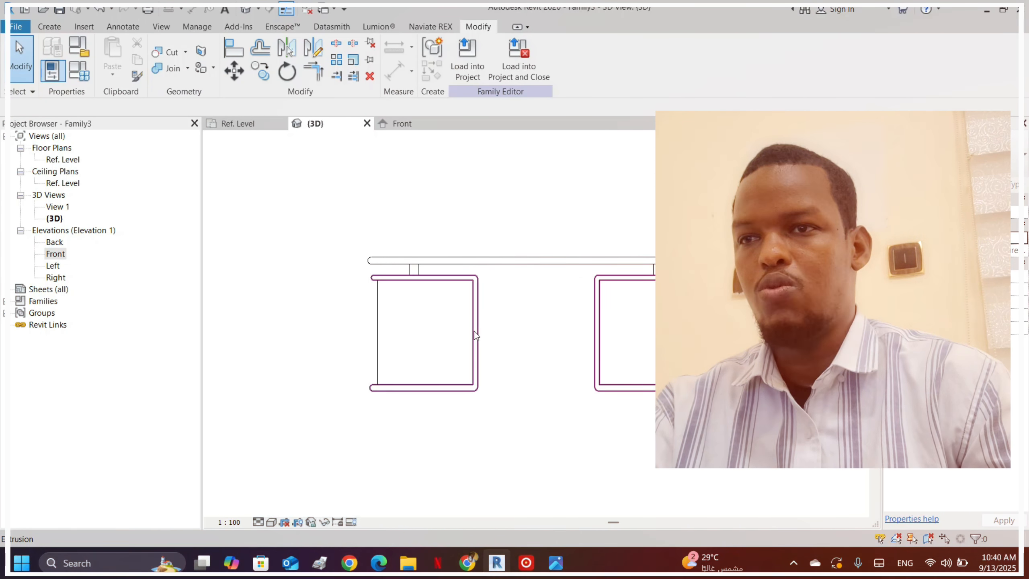
shift+middle_drag(542, 320, 606, 316)
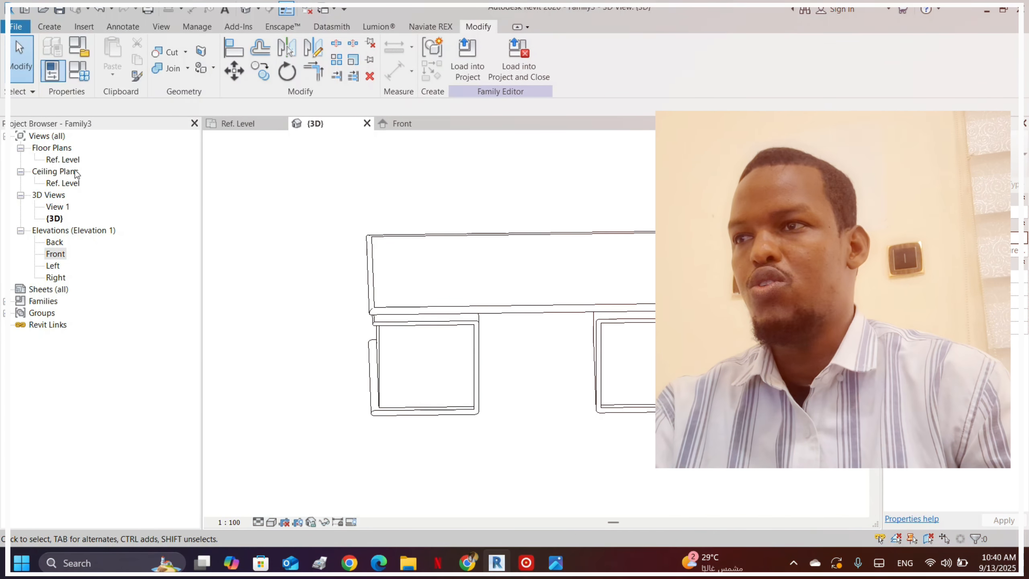
double_click(56, 254)
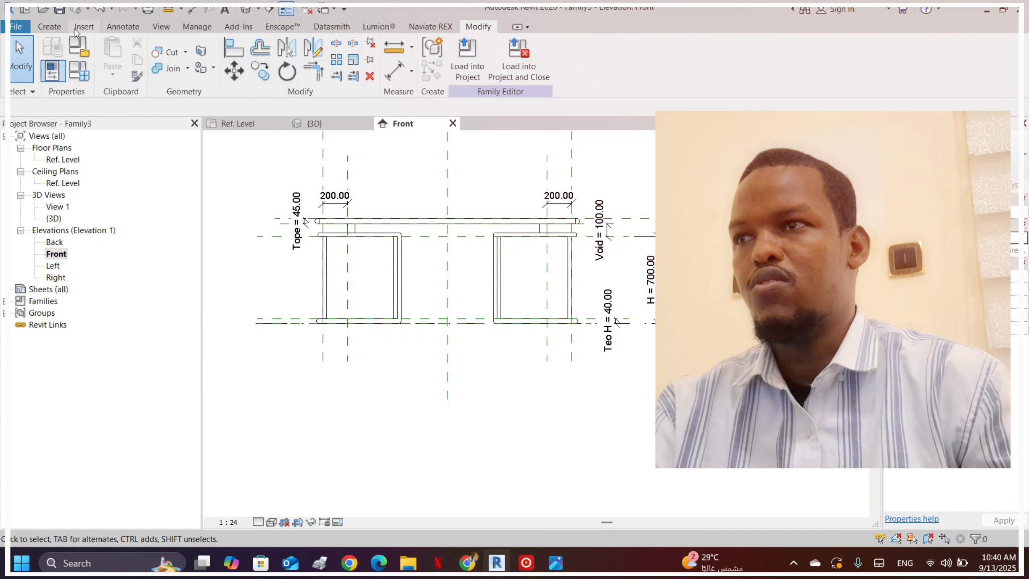
- Try a horizontal reference plane across both cabinets about 200 mm above their base plane, and compare with the reference photo
click(49, 27)
click(766, 53)
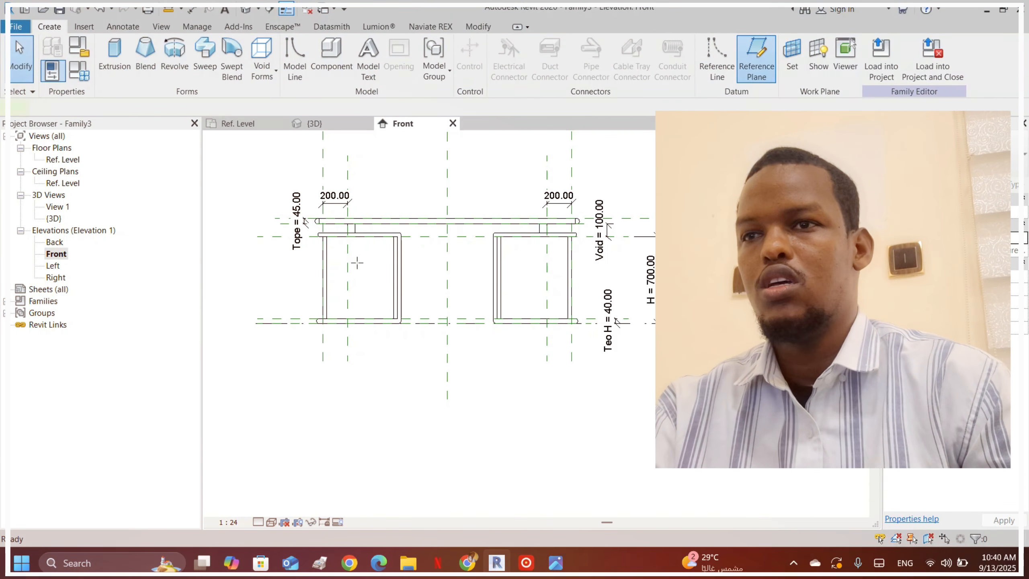
click(288, 292)
click(585, 292)
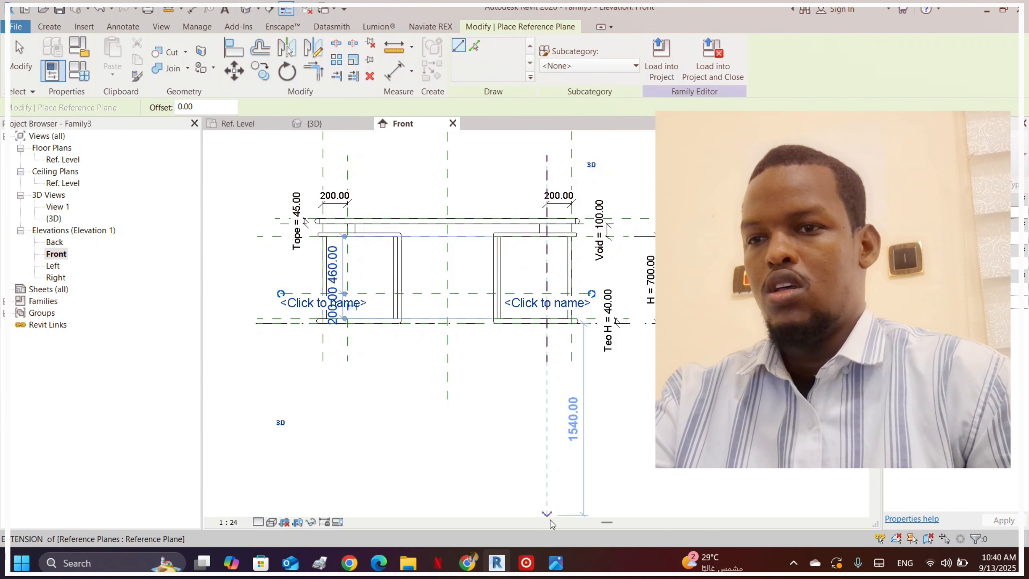
click(560, 562)
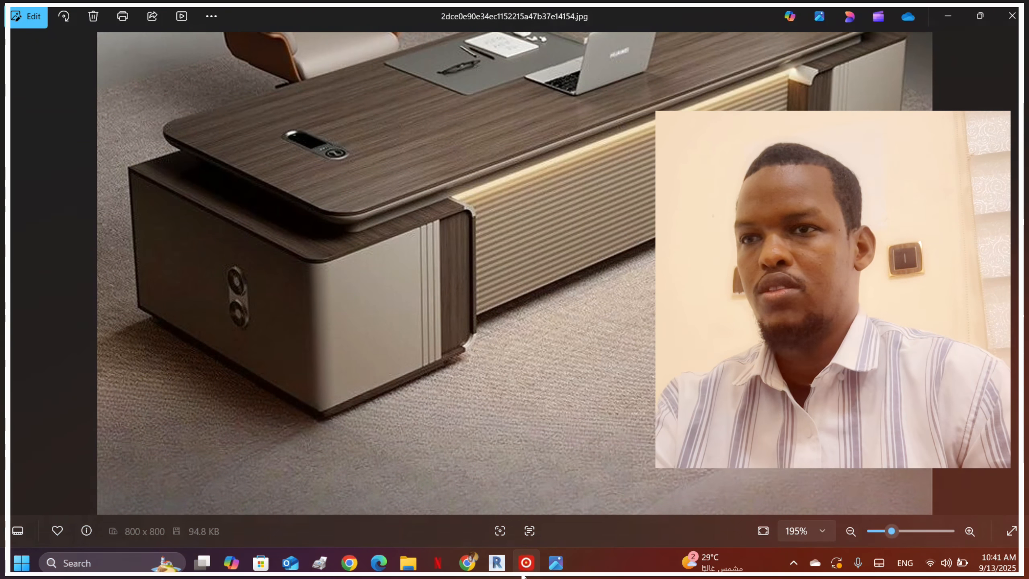
click(497, 562)
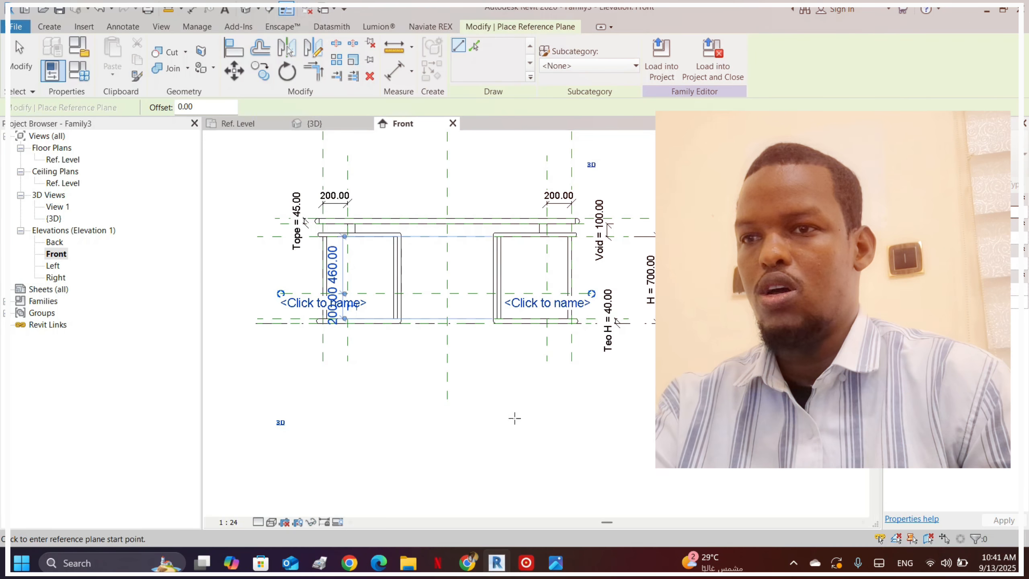
click(461, 300)
key(Escape)
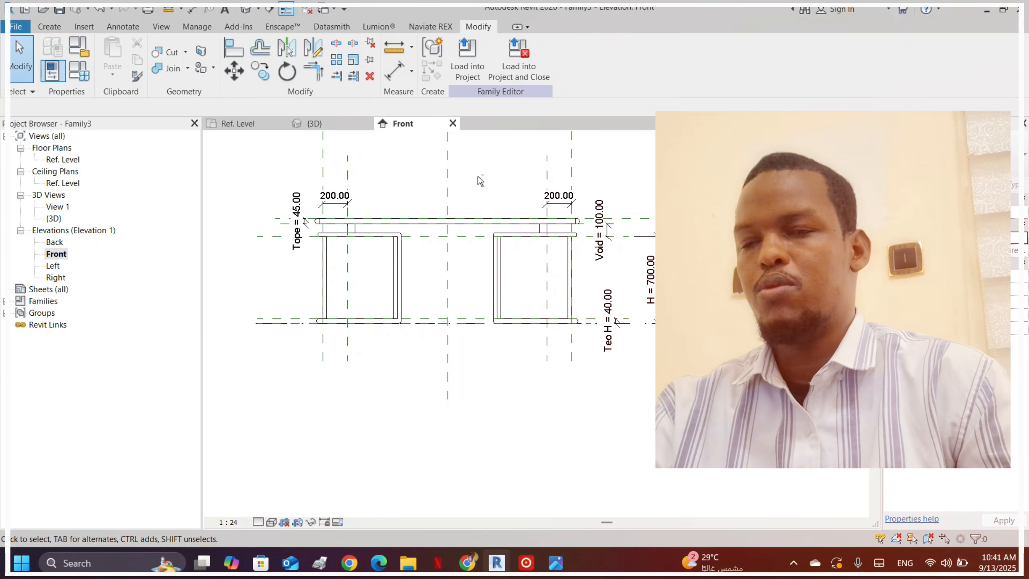
- Start an extrusion and sketch a rectangle about 740 by 660 mm filling the gap between the two cabinets
middle_drag(484, 197, 458, 242)
scroll(363, 365, up, 3)
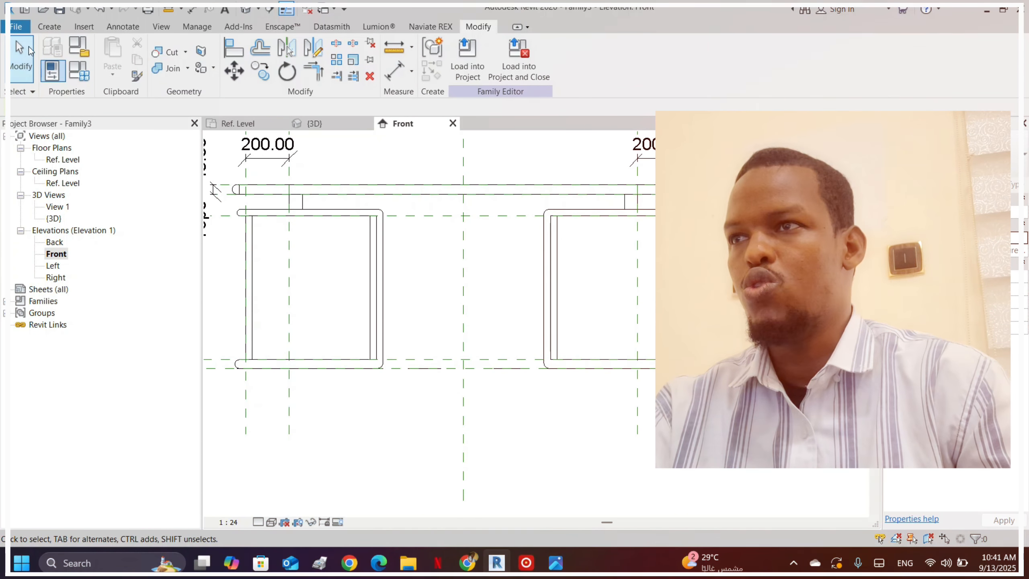
click(48, 30)
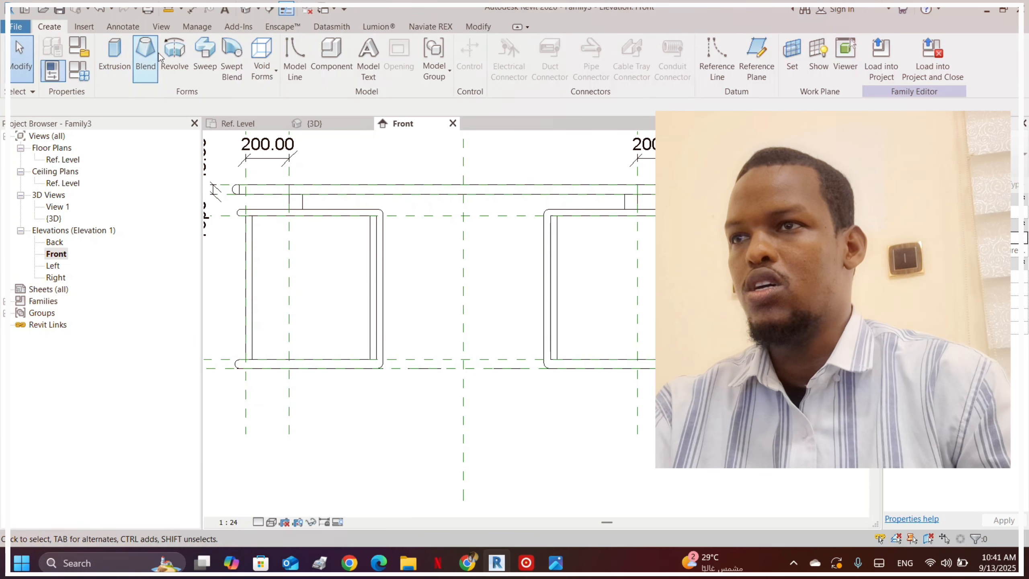
click(133, 52)
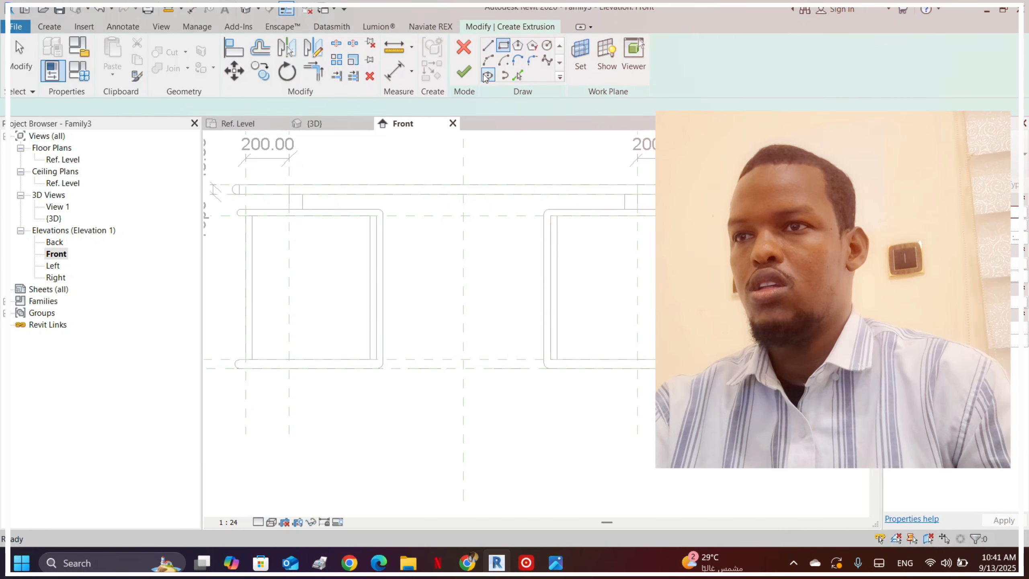
click(503, 45)
scroll(401, 212, up, 3)
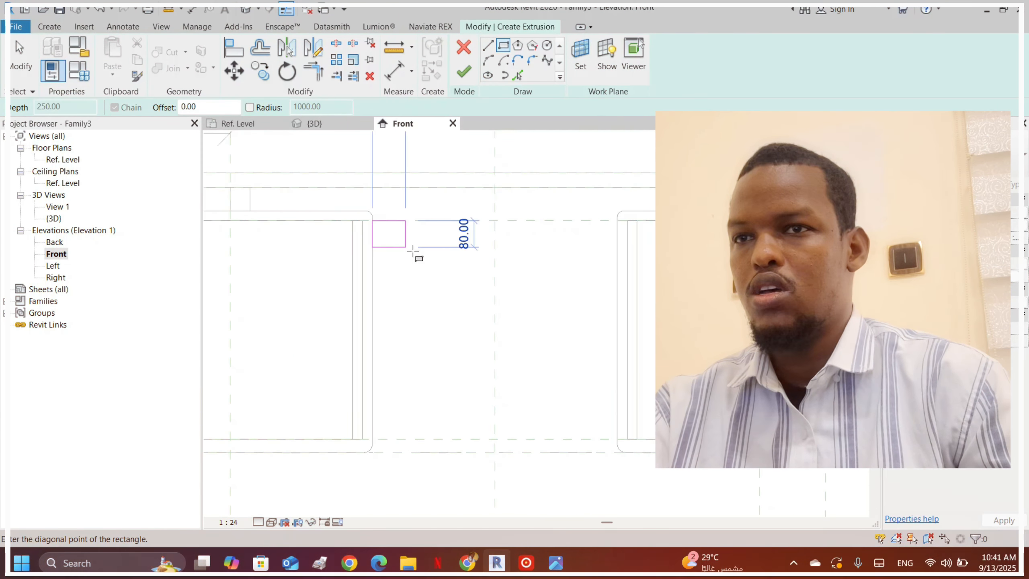
click(379, 226)
click(616, 439)
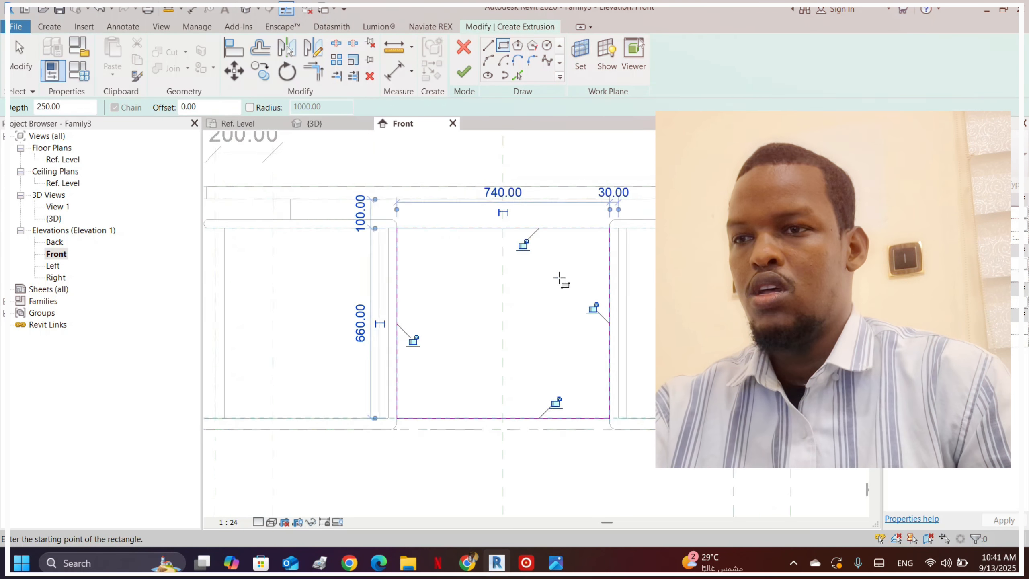
- Move the rectangle's two vertical sketch lines inward, away from the cabinets' facing sides
scroll(559, 278, down, 2)
key(a)
key(l)
scroll(428, 346, up, 2)
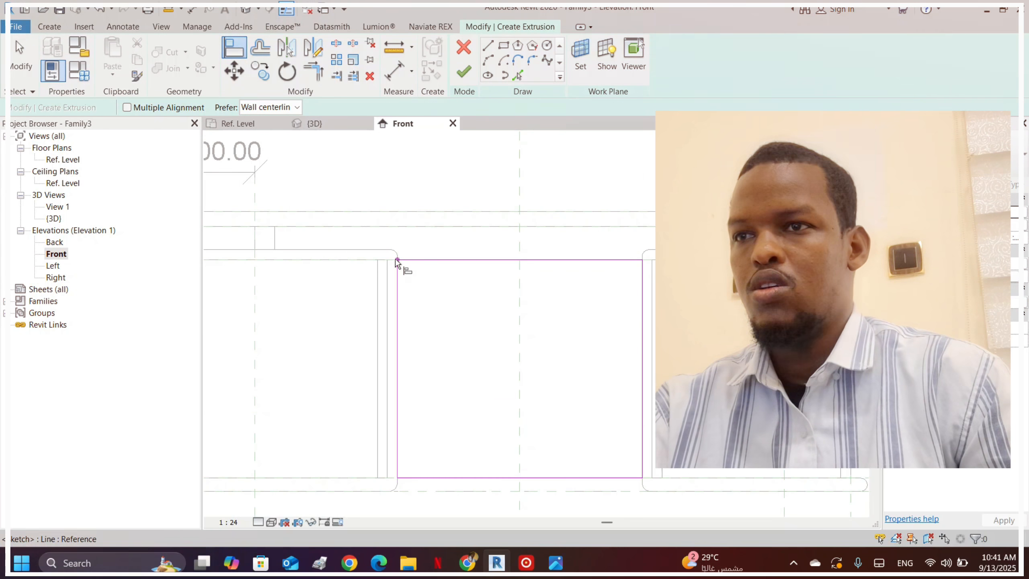
scroll(396, 259, up, 3)
key(Escape)
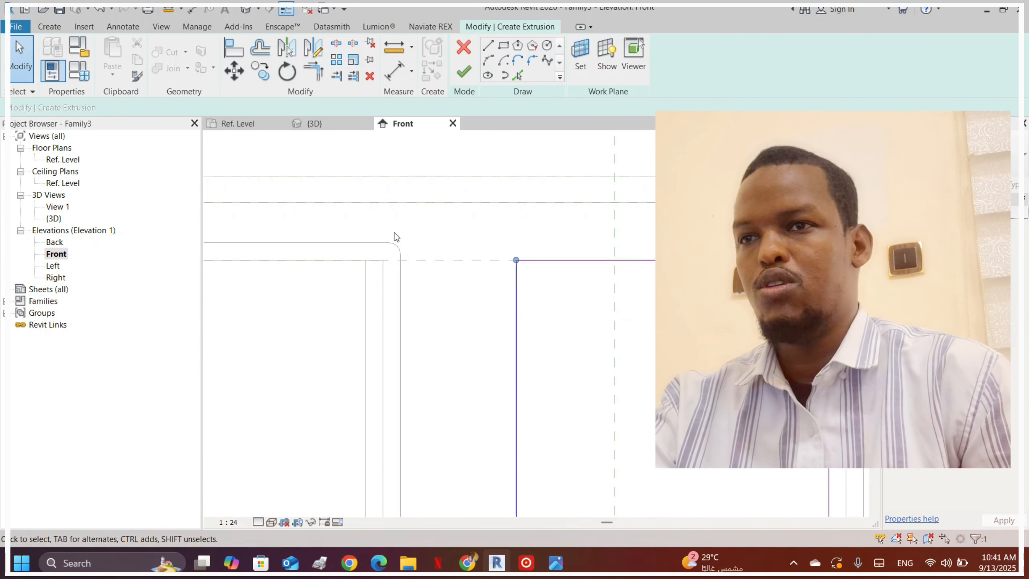
scroll(394, 232, down, 2)
drag(607, 336, 538, 333)
- Align the rectangle's lower line with the reference plane at the top of the cabinets' base and lock it
click(389, 195)
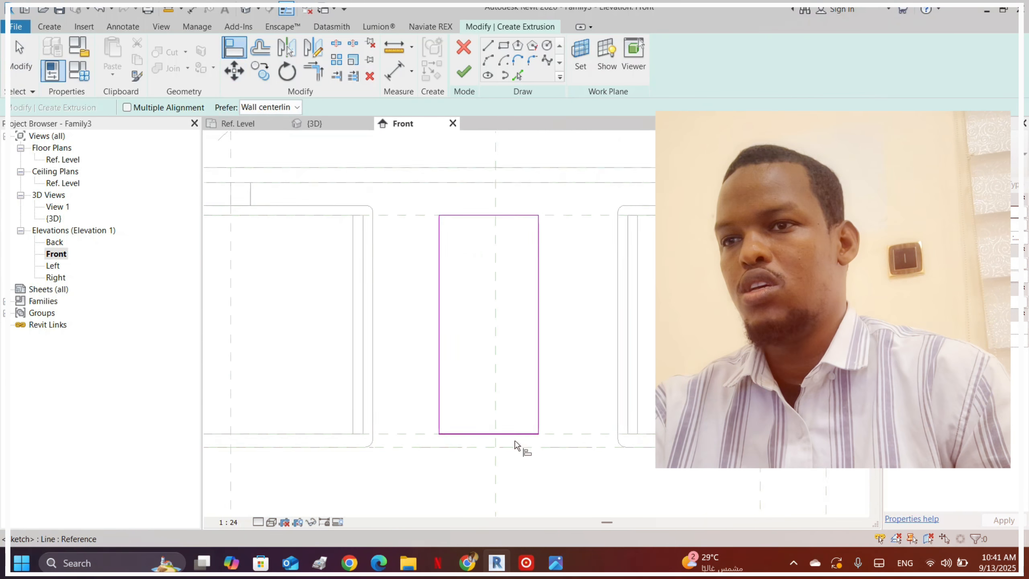
scroll(526, 438, up, 2)
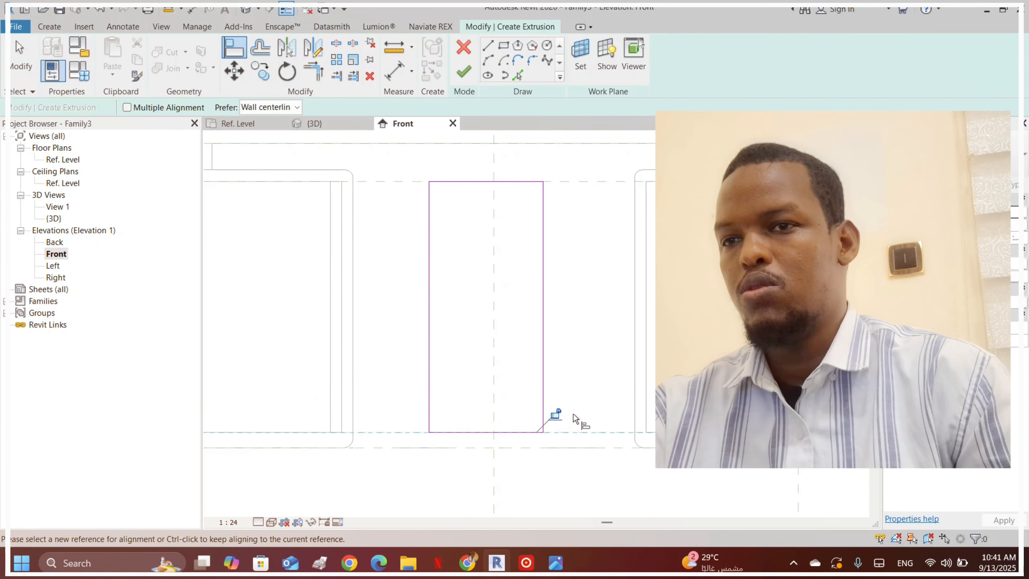
click(555, 415)
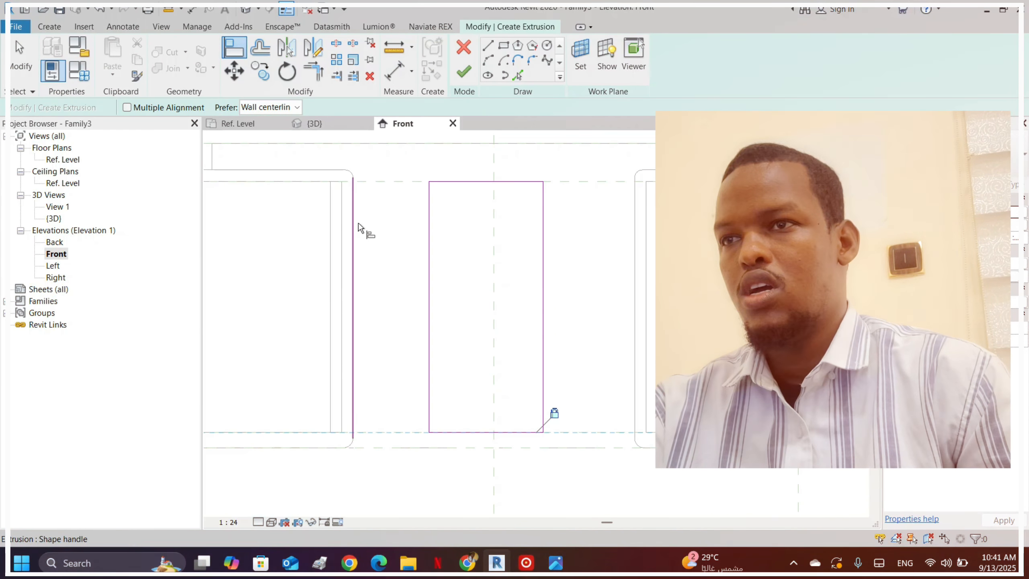
- Align the rectangle's two vertical sketch lines with the facing sides of the left and right cabinets and lock both
click(429, 249)
click(371, 325)
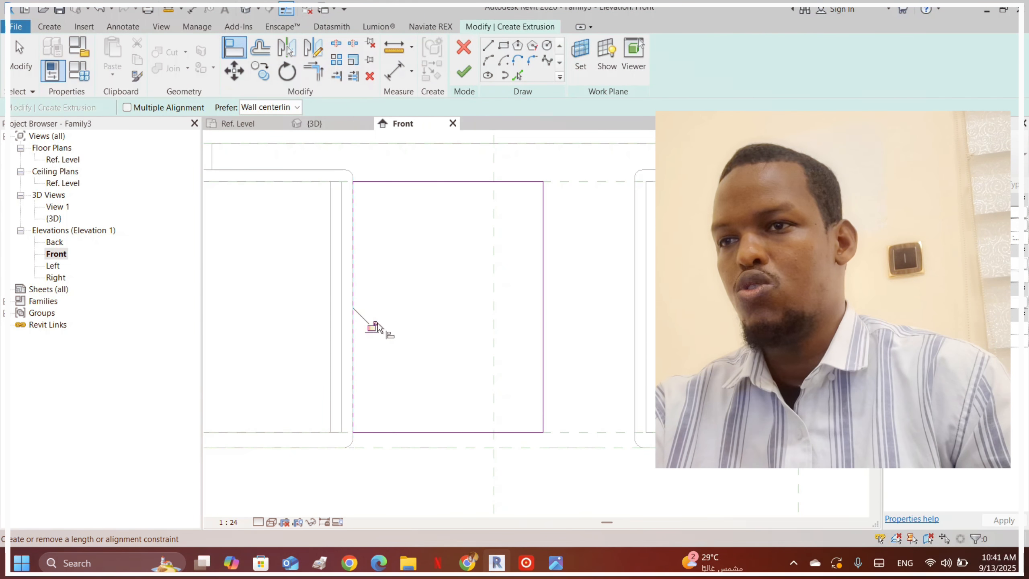
click(638, 299)
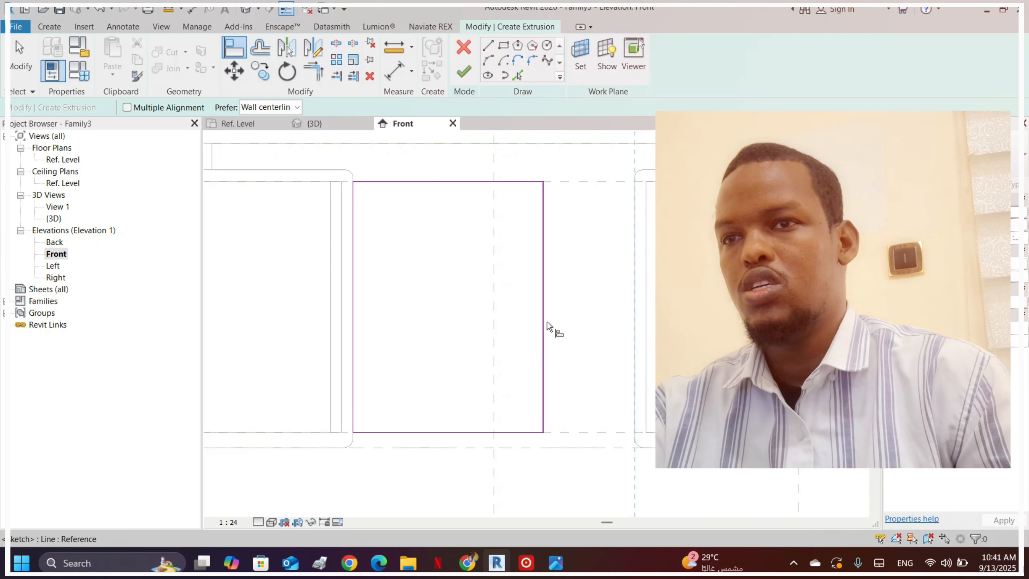
click(615, 289)
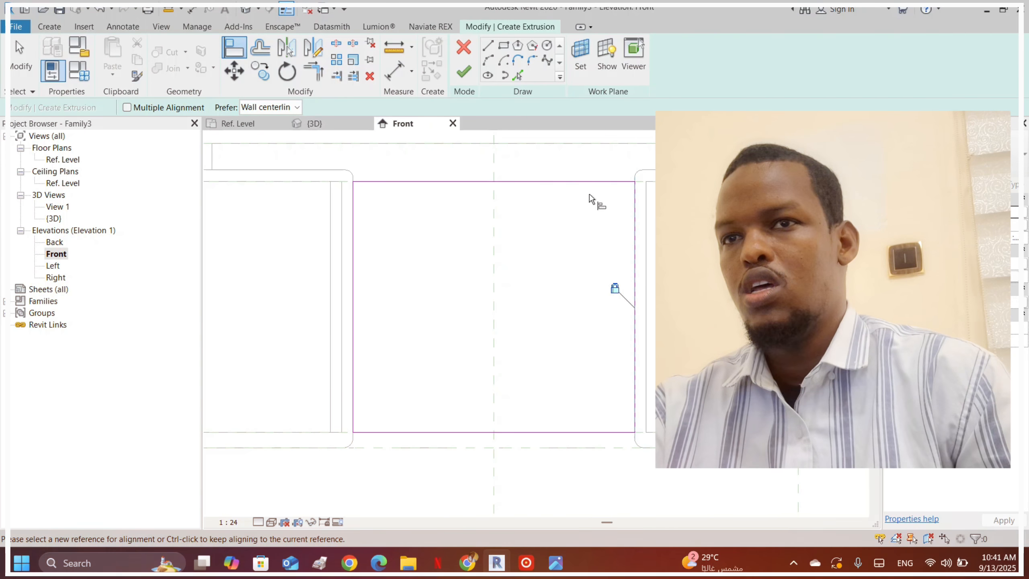
- Move the rectangle's top line 100 mm down, align it with the reference plane at the desktop's underside and lock it
key(Escape)
drag(545, 179, 538, 219)
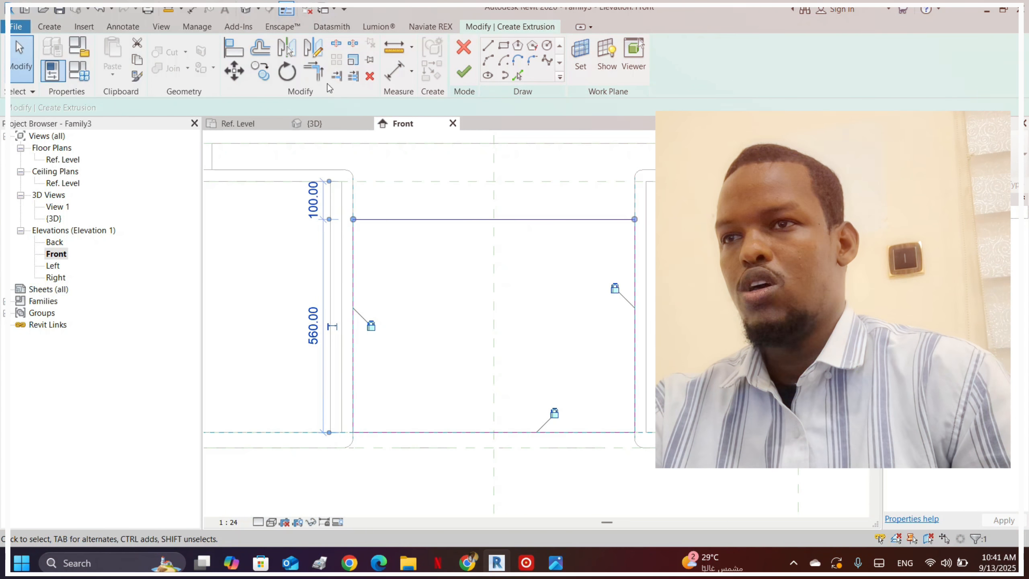
click(234, 47)
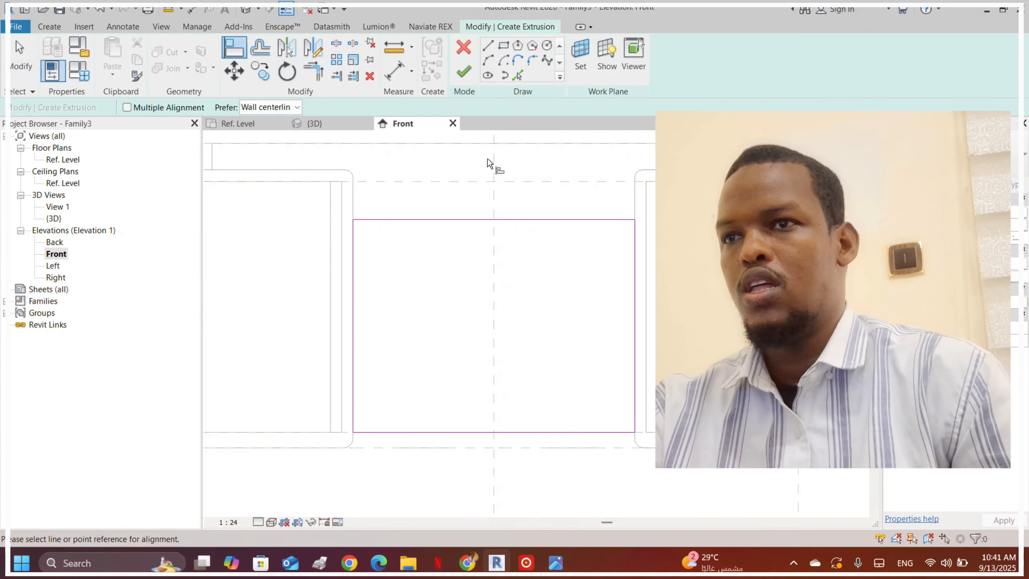
scroll(482, 283, down, 2)
scroll(470, 276, up, 2)
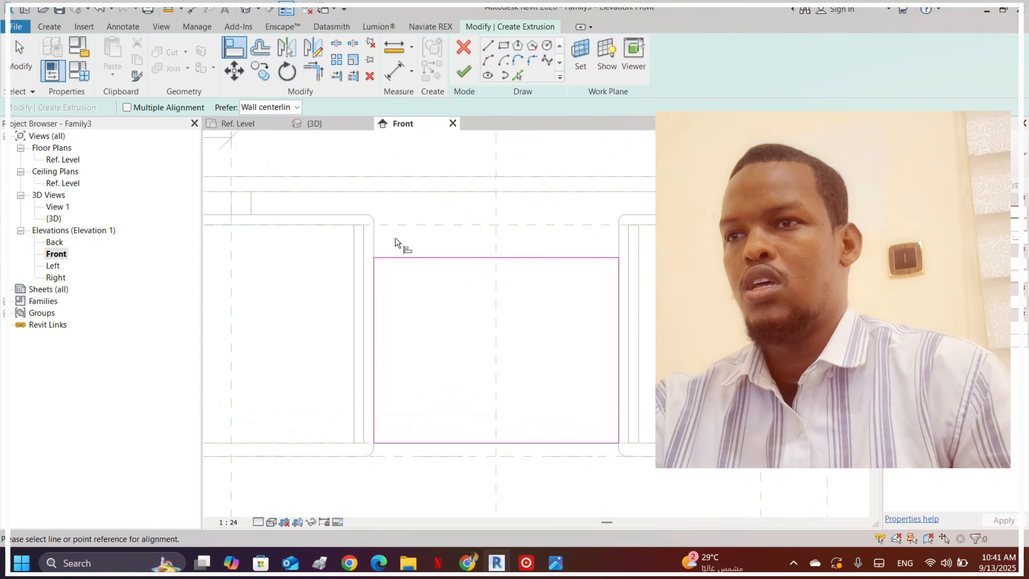
click(394, 196)
scroll(586, 223, down, 2)
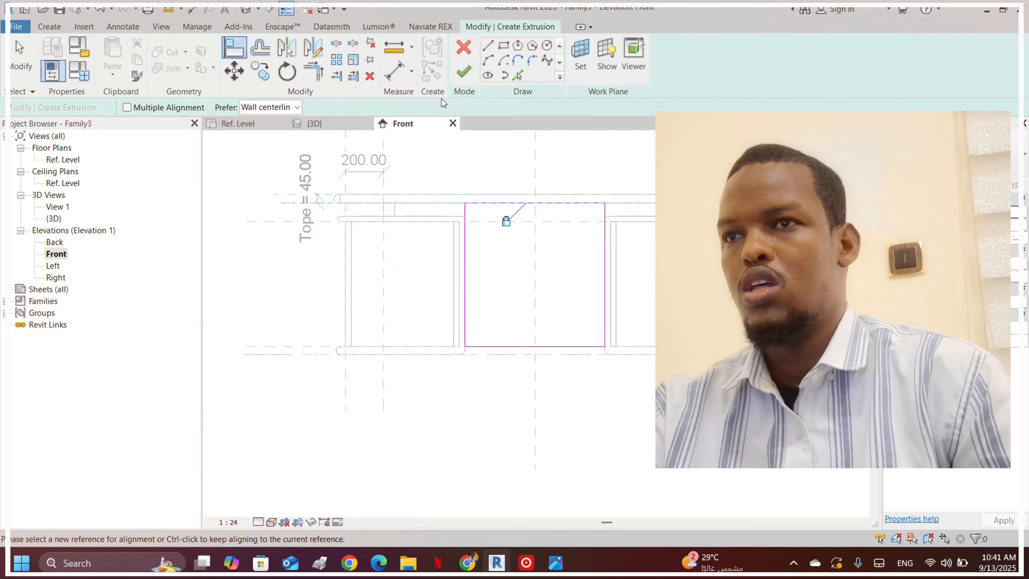
- Finish the front panel extrusion and link its Extrusion End to the Thicknes parameter
click(463, 71)
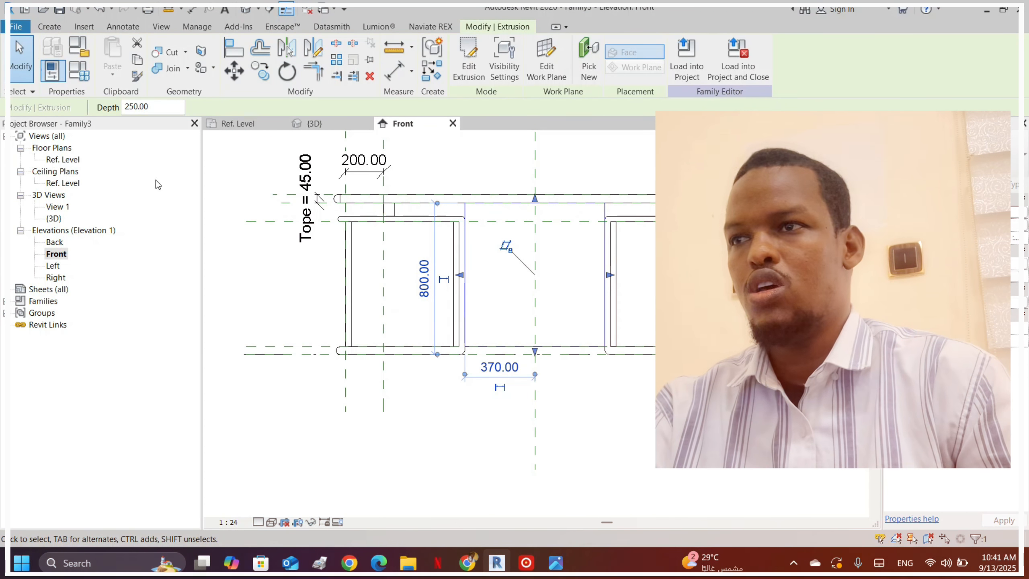
click(506, 246)
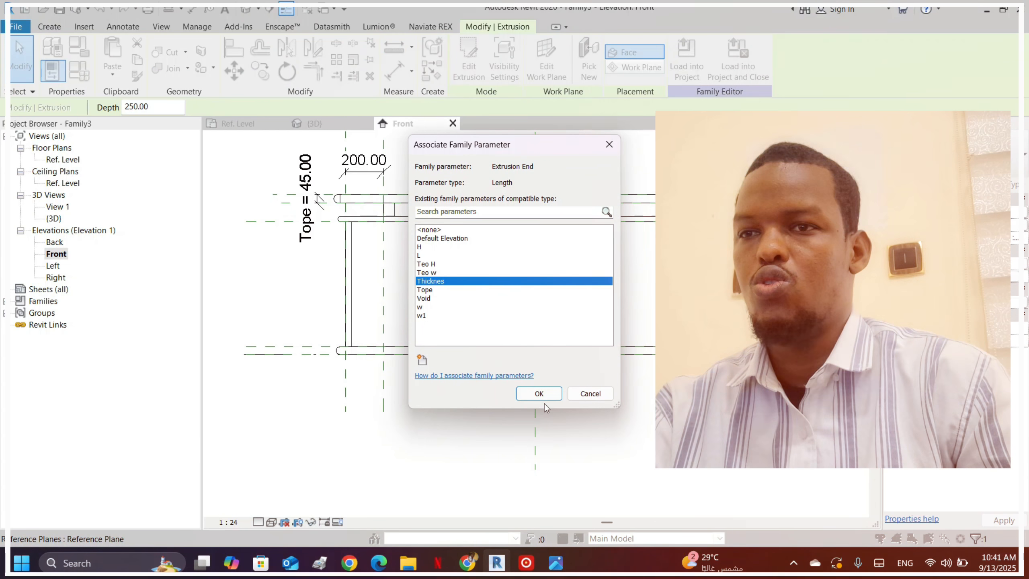
click(539, 393)
key(Escape)
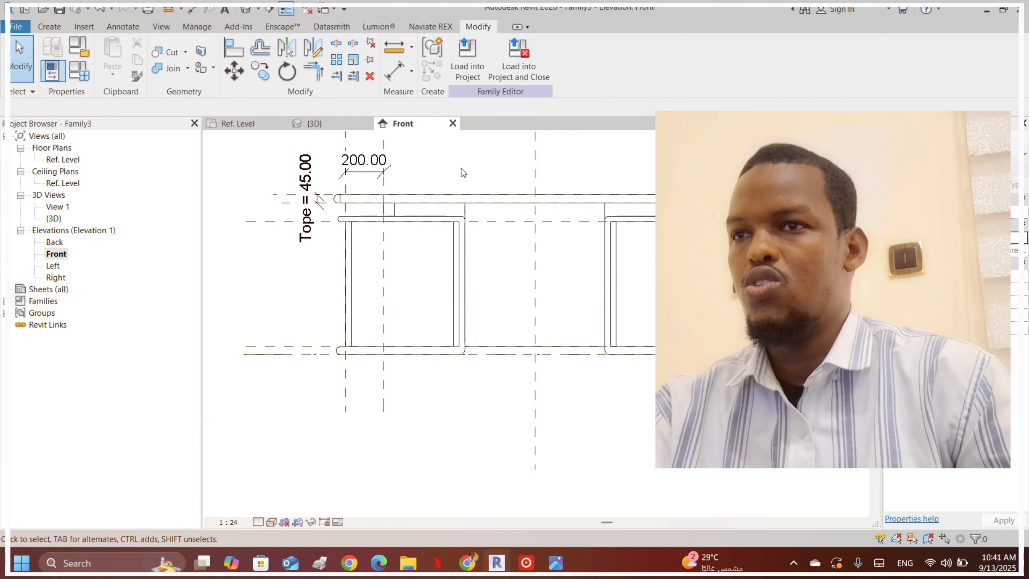
- Examine the front panel between the cabinets in 3D from an angle, the side and the front
click(246, 10)
shift+middle_drag(384, 192, 260, 263)
scroll(631, 285, up, 3)
scroll(630, 285, down, 3)
shift+middle_drag(579, 274, 647, 257)
scroll(505, 318, up, 3)
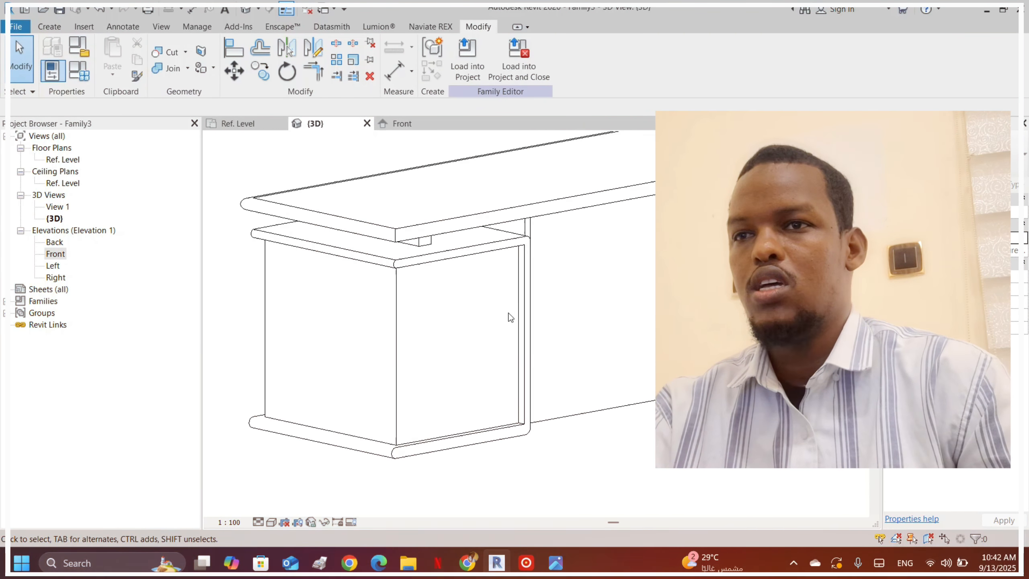
scroll(625, 215, down, 4)
click(835, 168)
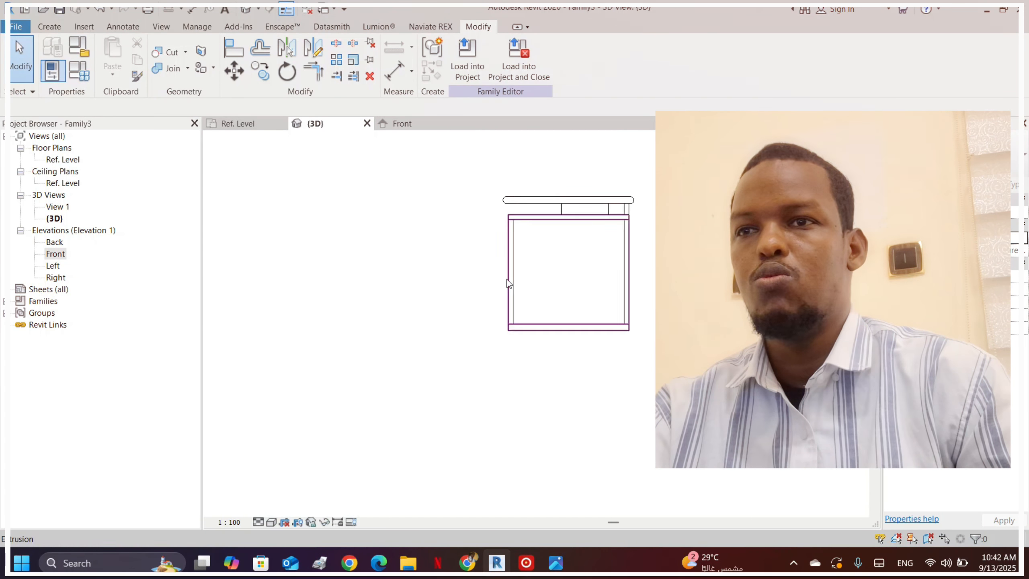
middle_drag(507, 283, 539, 327)
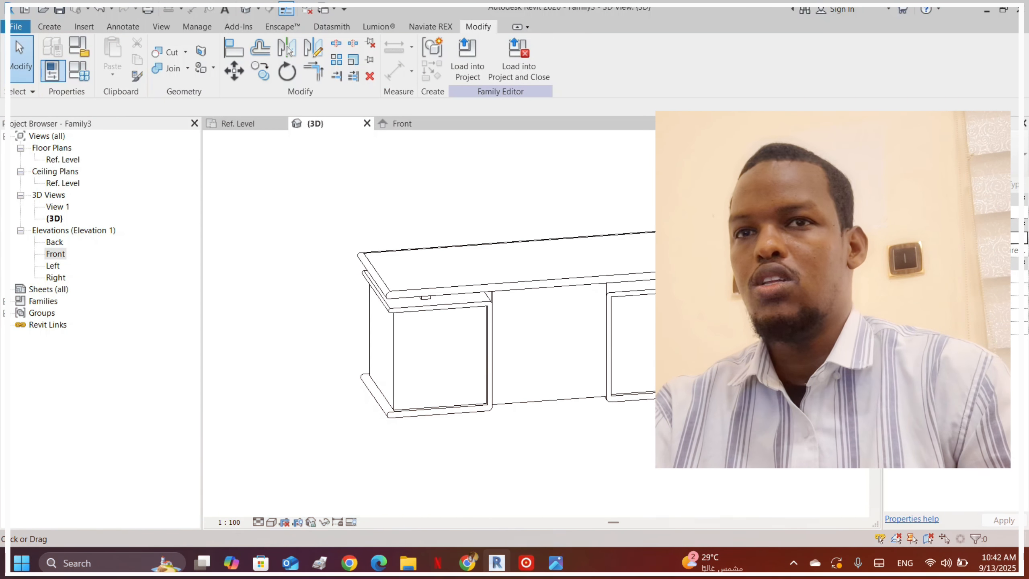
click(837, 170)
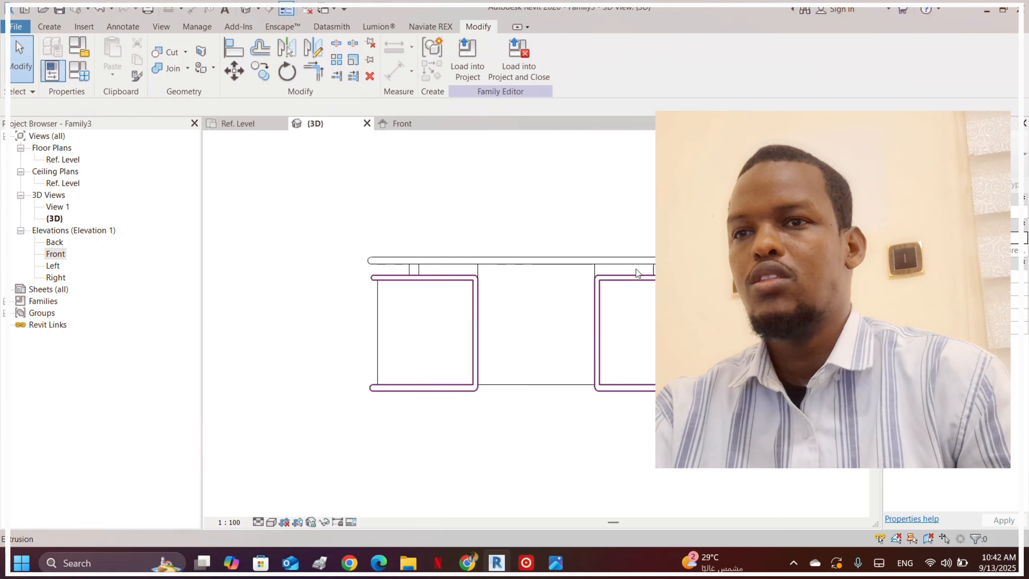
- Set the family's H parameter to 600 mm
click(83, 75)
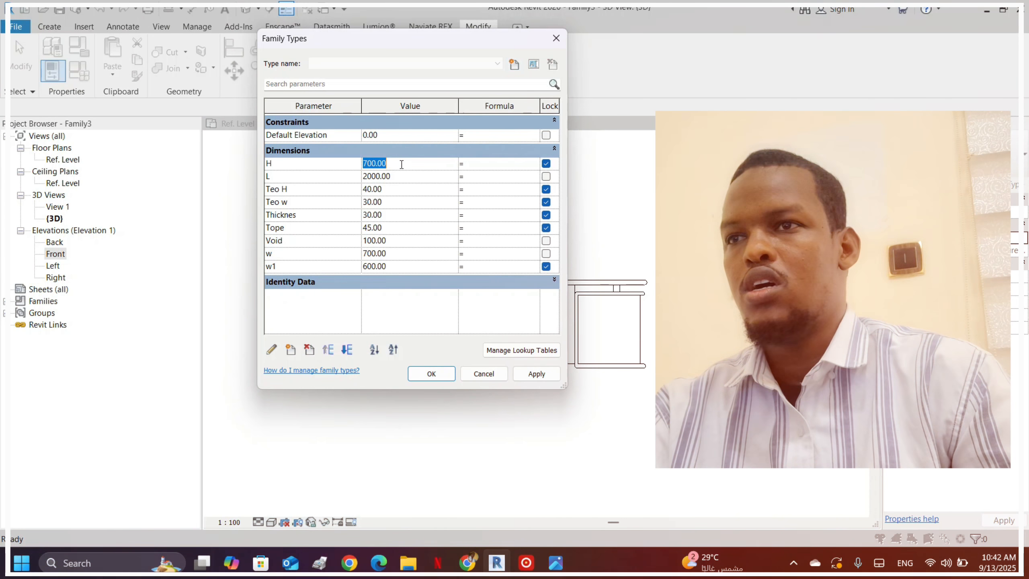
text(600)
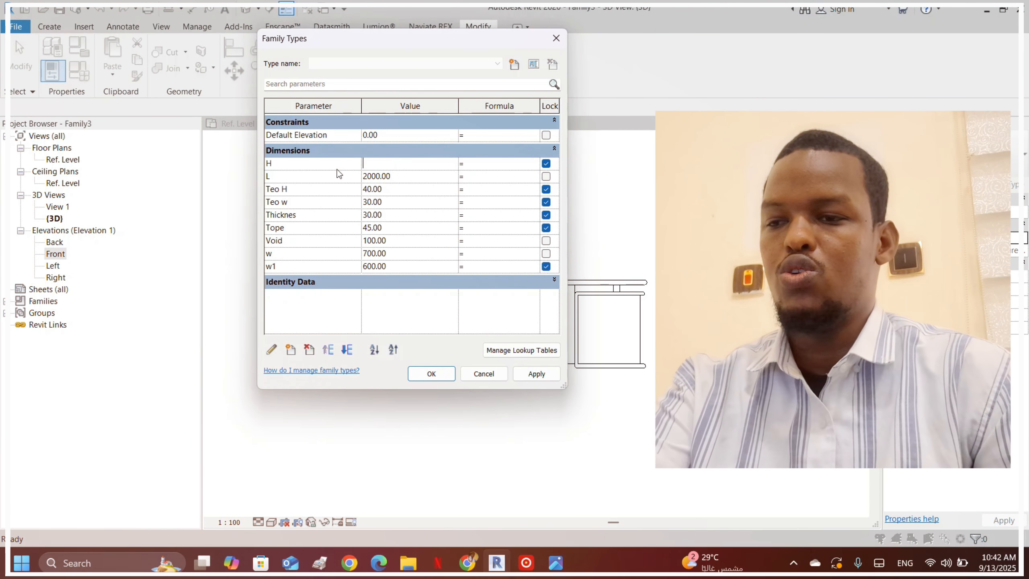
text(mm)
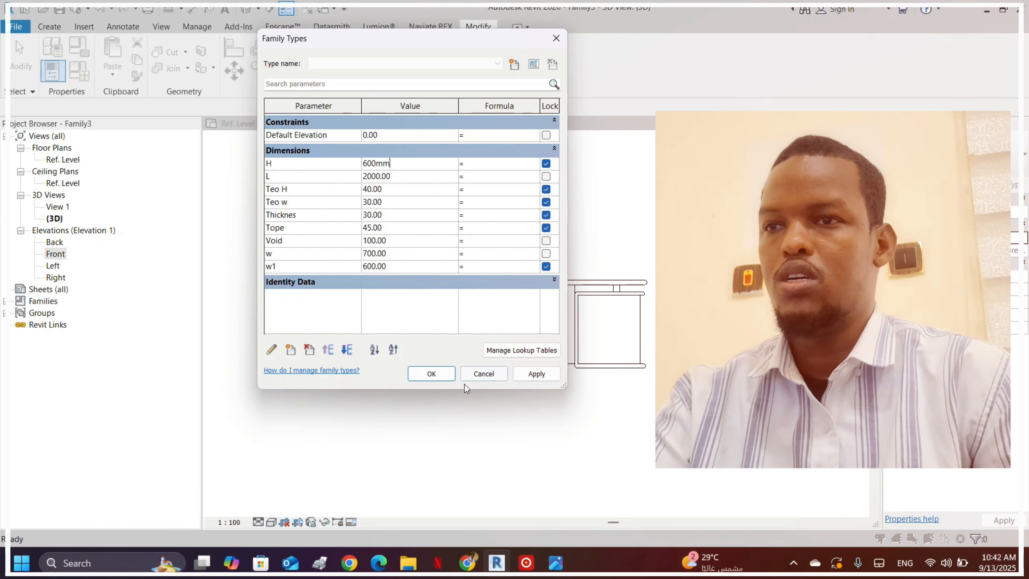
click(432, 373)
- Edit the front panel's sketch, align and lock its top line to the cabinets' upper reference plane, removing conflicting constraints, and finish the sketch
scroll(527, 341, up, 4)
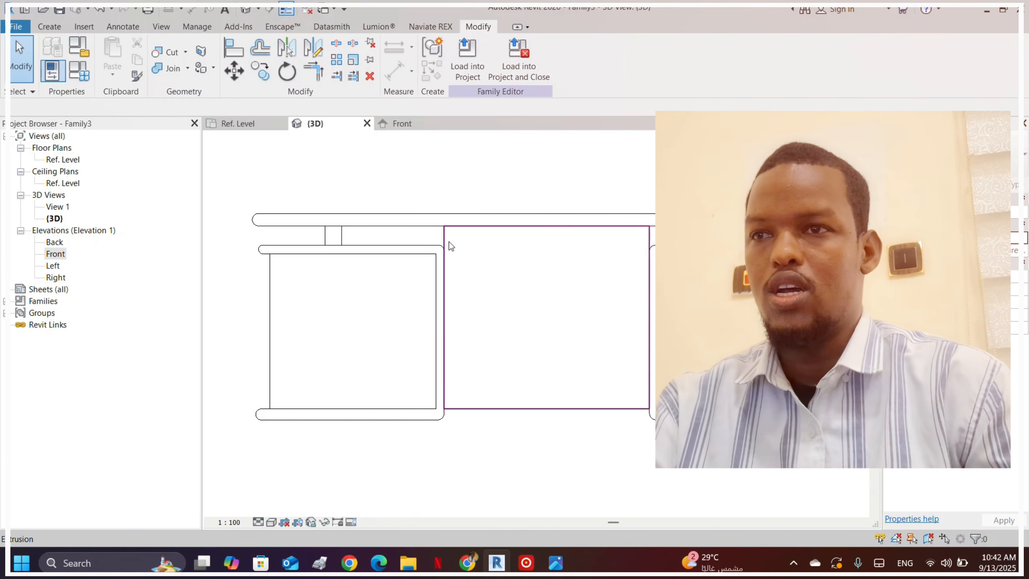
click(449, 242)
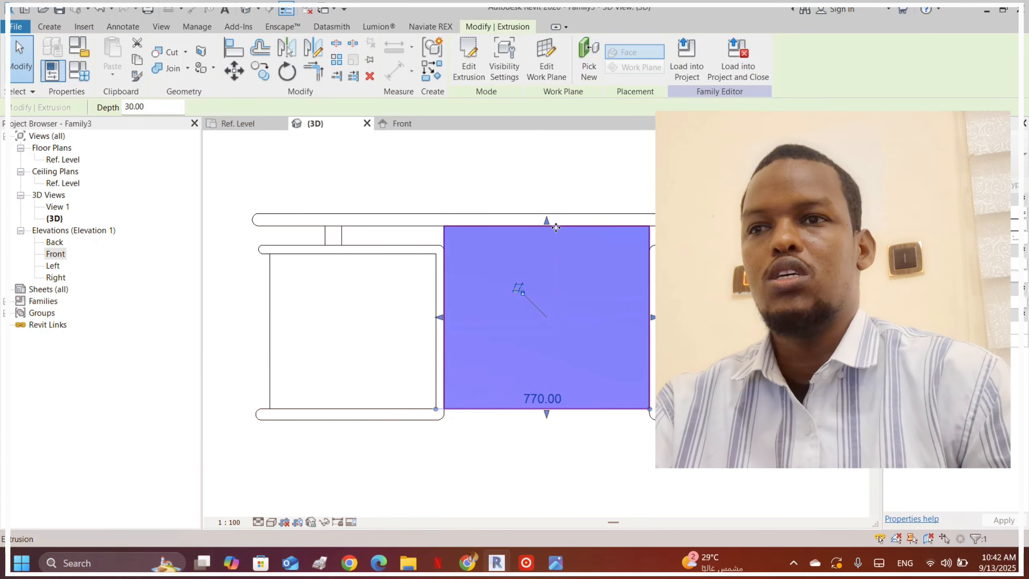
click(467, 57)
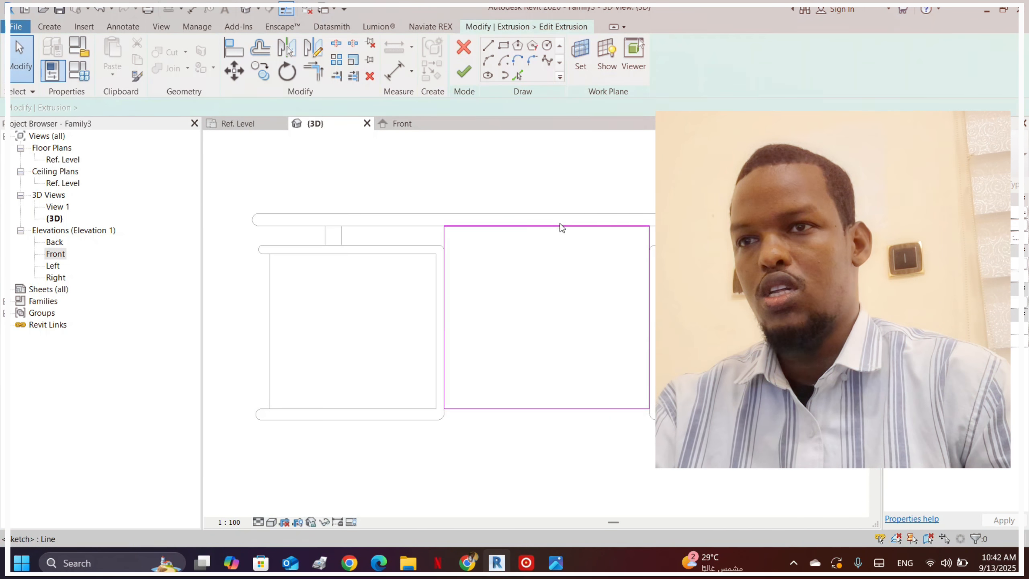
scroll(560, 227, up, 2)
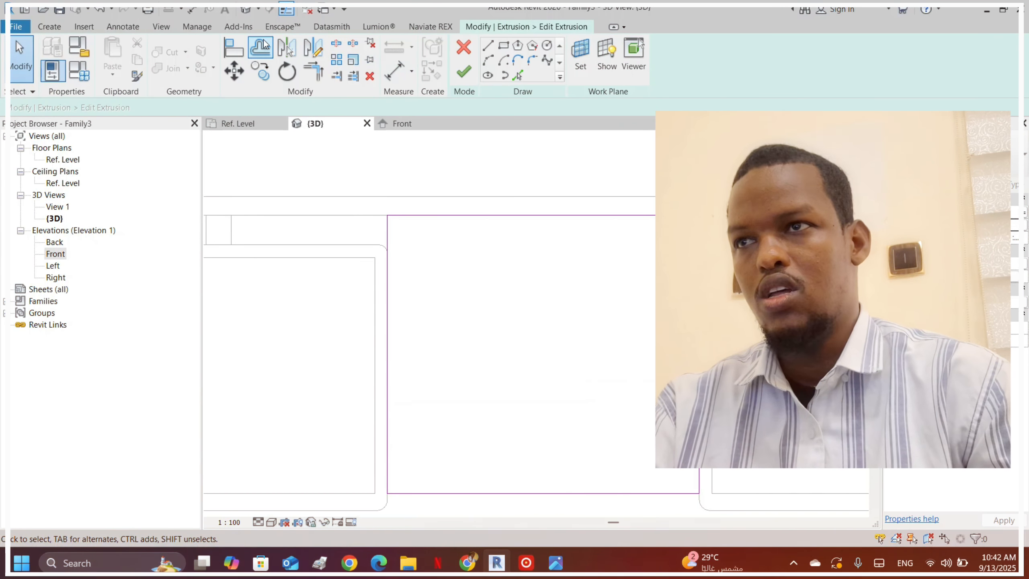
key(a)
key(l)
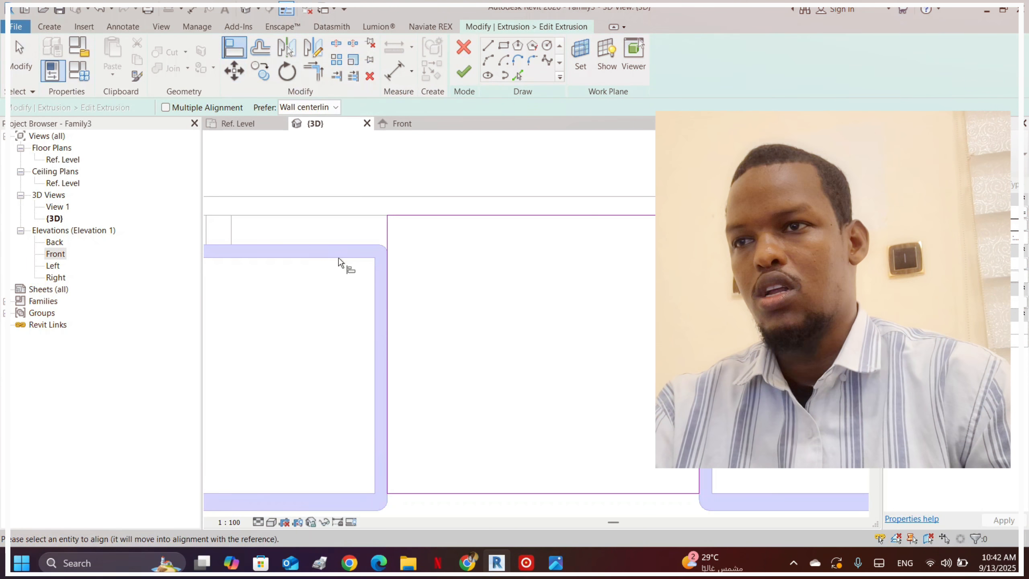
scroll(606, 190, down, 2)
double_click(56, 254)
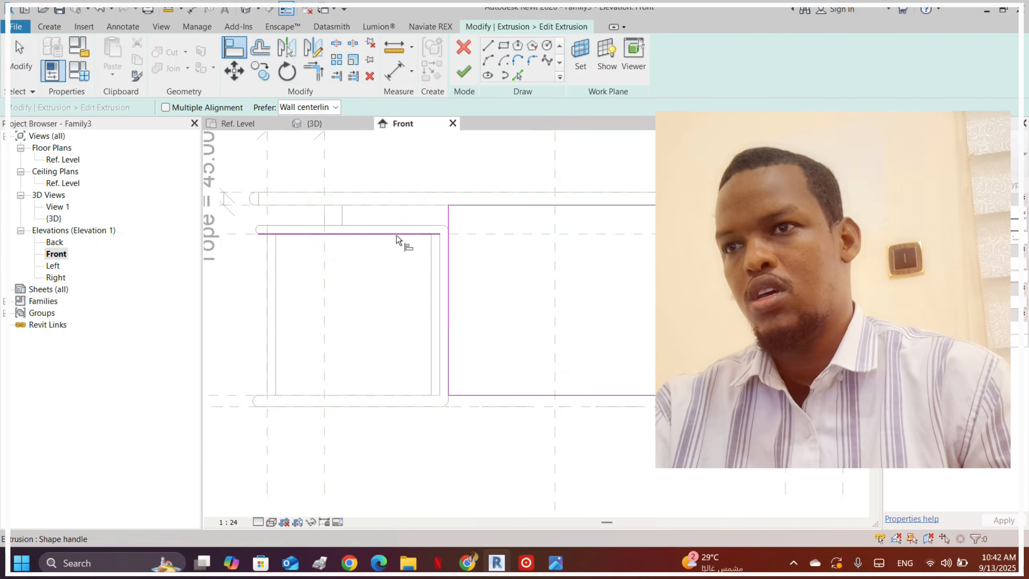
click(533, 205)
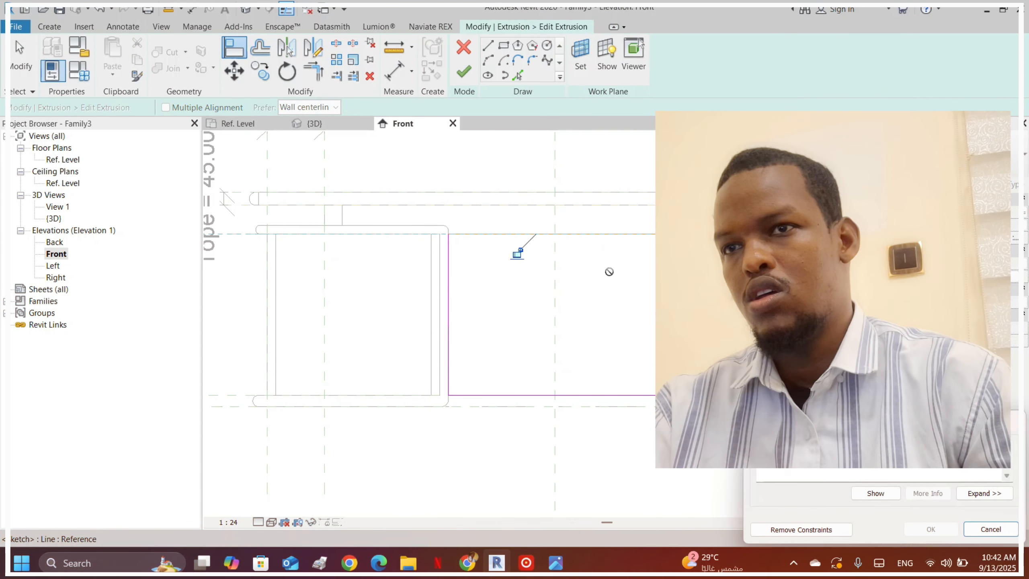
click(791, 528)
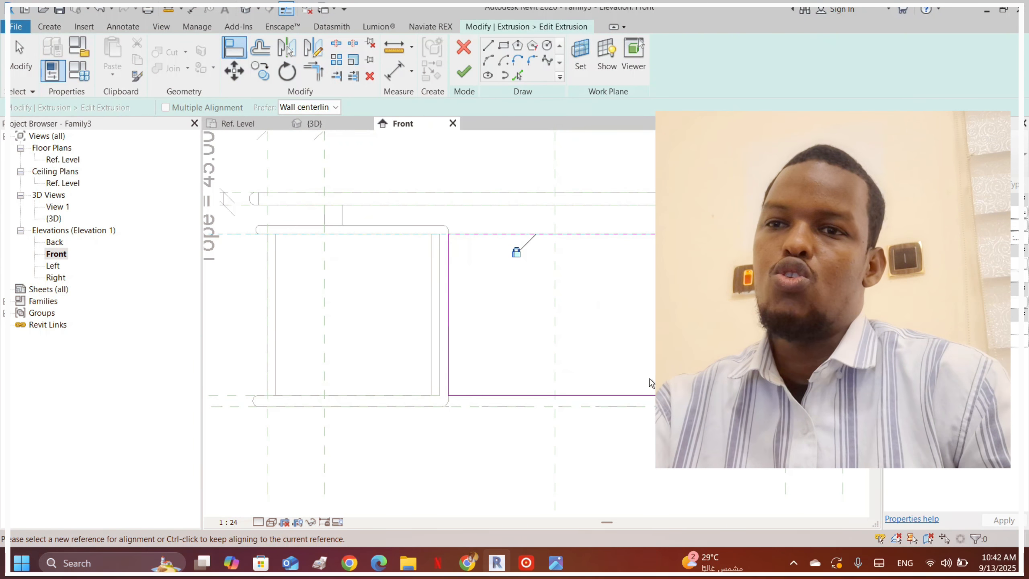
click(462, 73)
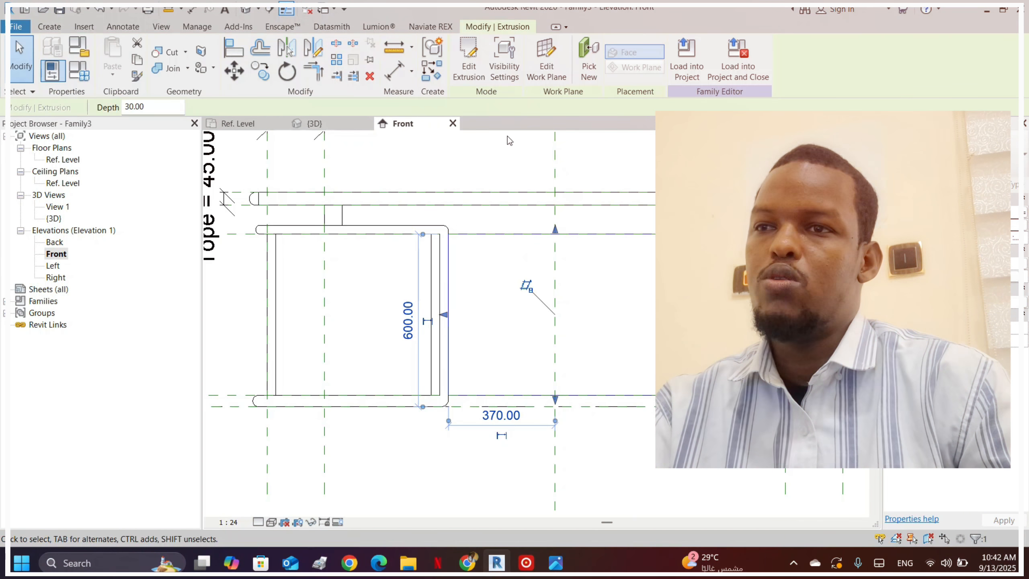
click(597, 160)
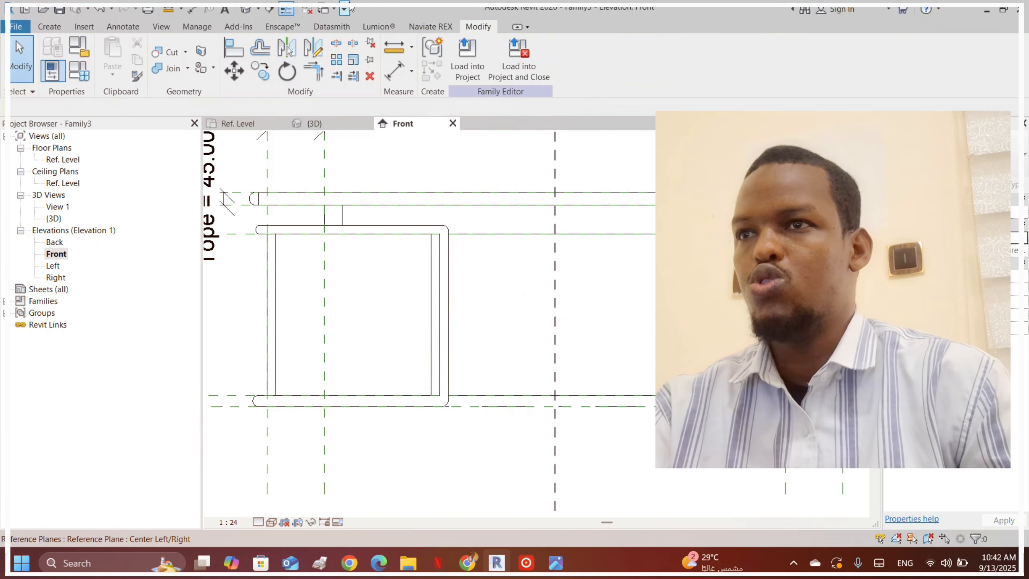
- Inspect the lowered front panel and the open cabinet sides in 3D, comparing angled and straight front views
click(250, 11)
shift+middle_drag(588, 234, 499, 272)
shift+middle_drag(296, 274, 400, 286)
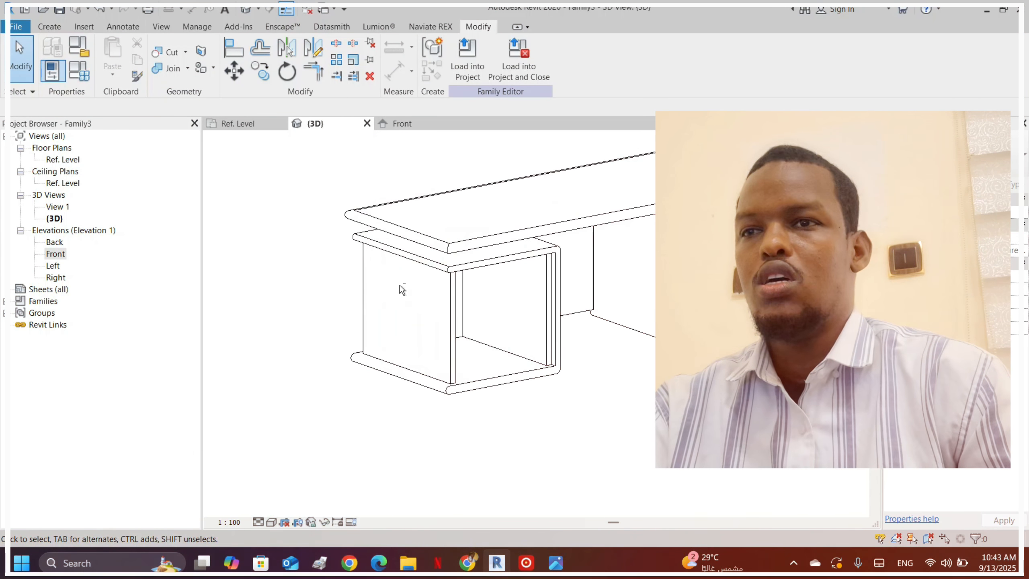
shift+middle_drag(526, 316, 304, 333)
shift+middle_drag(567, 219, 658, 236)
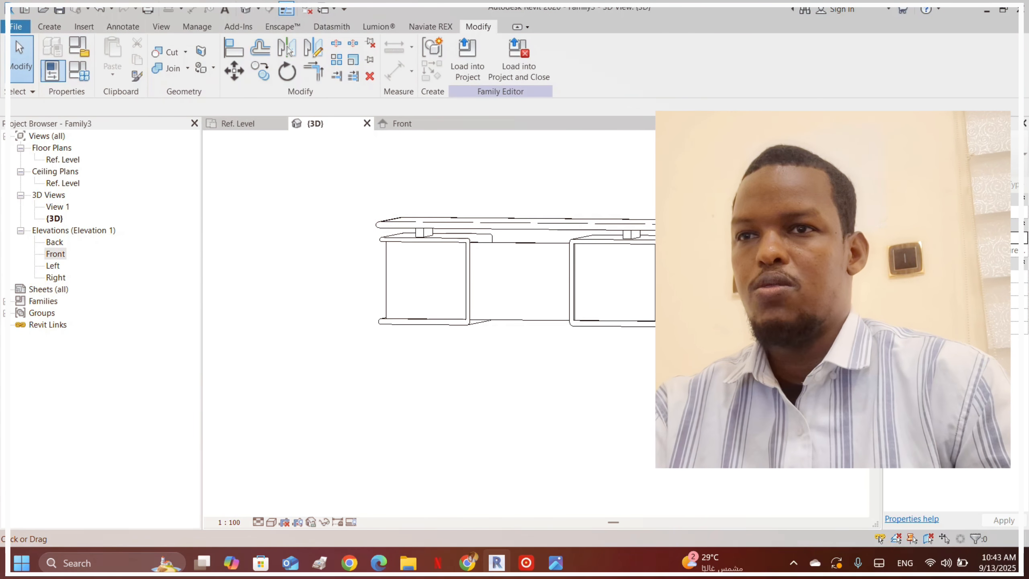
click(836, 165)
middle_drag(571, 280, 575, 330)
scroll(470, 297, up, 3)
scroll(584, 256, up, 4)
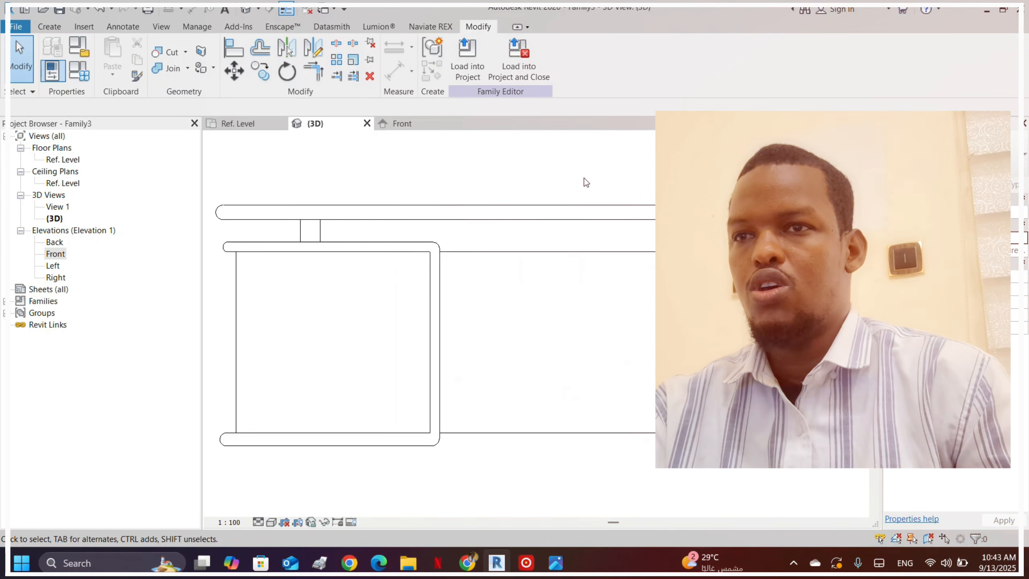
scroll(585, 179, down, 8)
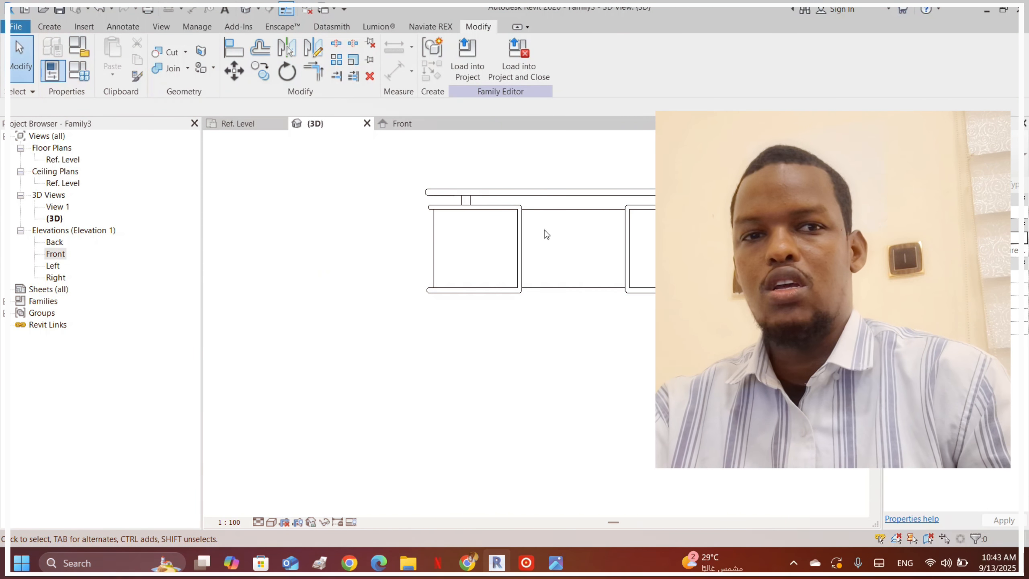
- Start an extrusion in the Front elevation and sketch a diagonal line from the left cabinet's upper inner corner to the lower reference plane
double_click(55, 254)
scroll(568, 283, up, 5)
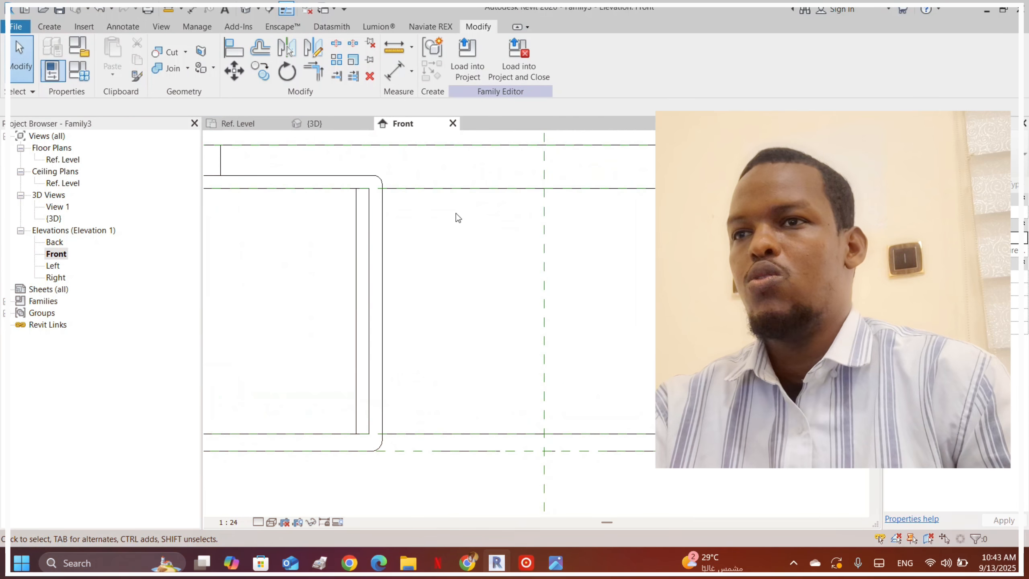
click(42, 28)
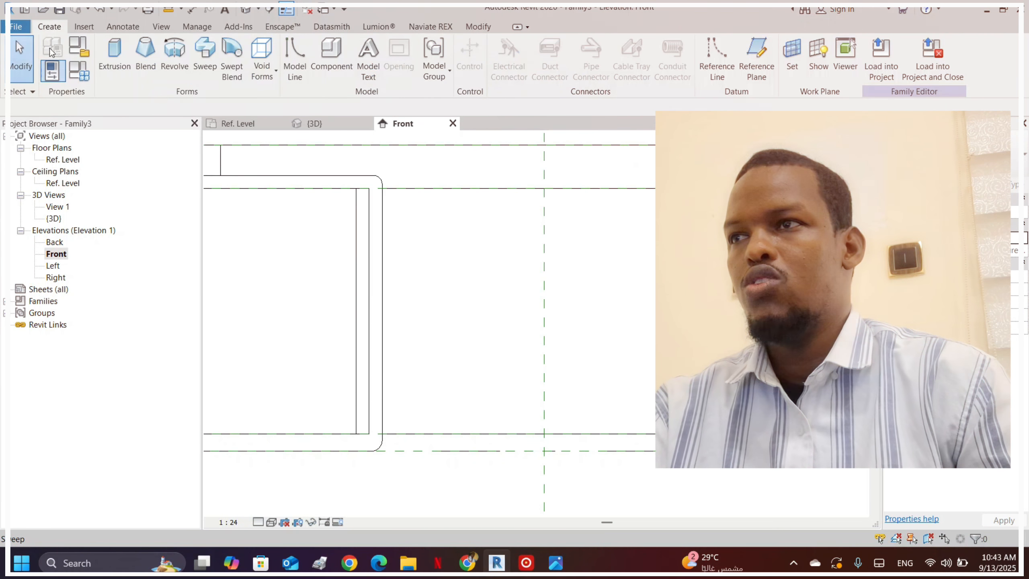
click(115, 56)
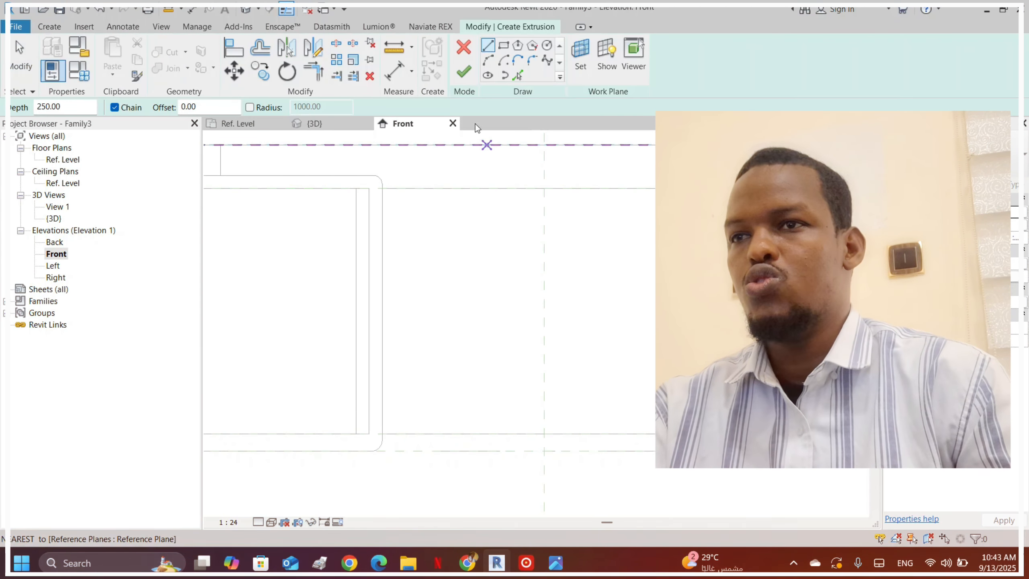
click(383, 198)
scroll(593, 252, down, 2)
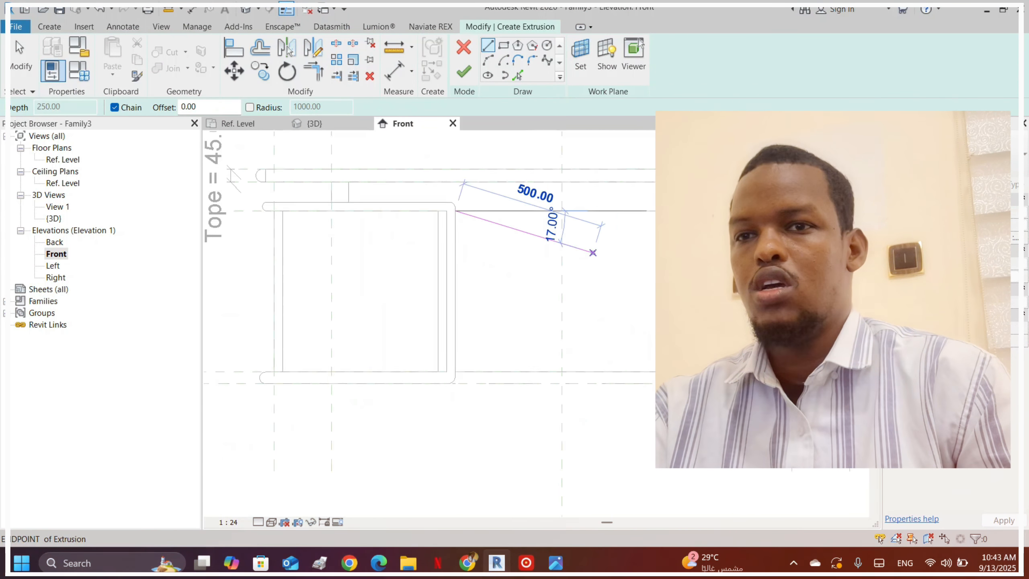
scroll(644, 373, up, 2)
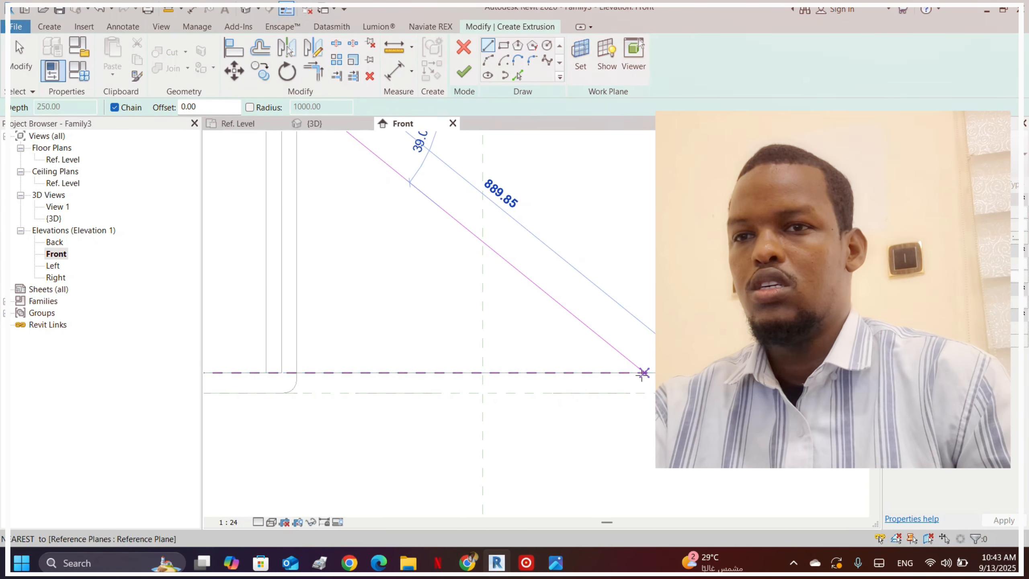
click(605, 372)
- Close the profile along the lower plane, the right cabinet's inner side and the upper plane, and finish the 250 mm extrusion
scroll(615, 374, down, 1)
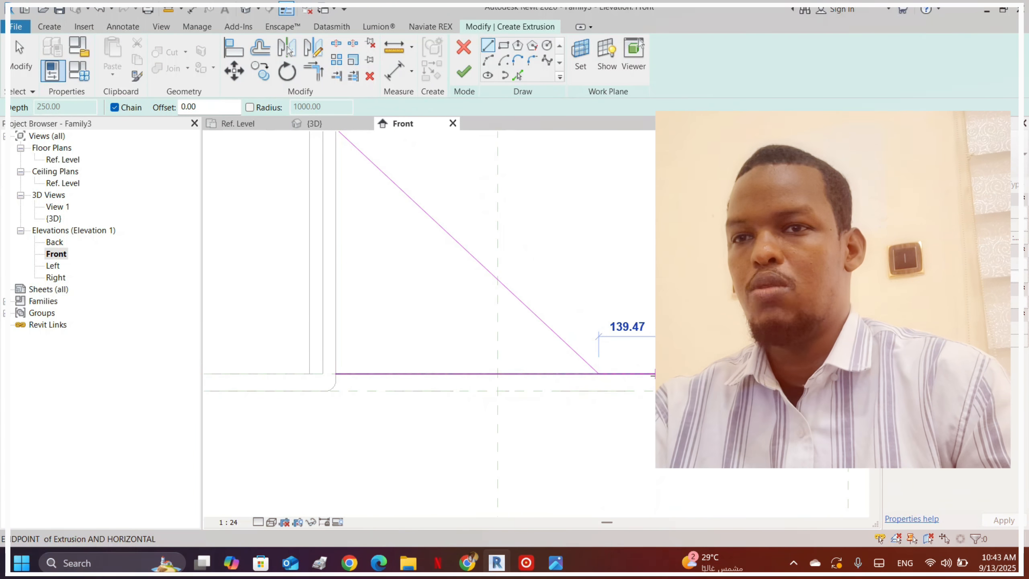
scroll(653, 374, down, 2)
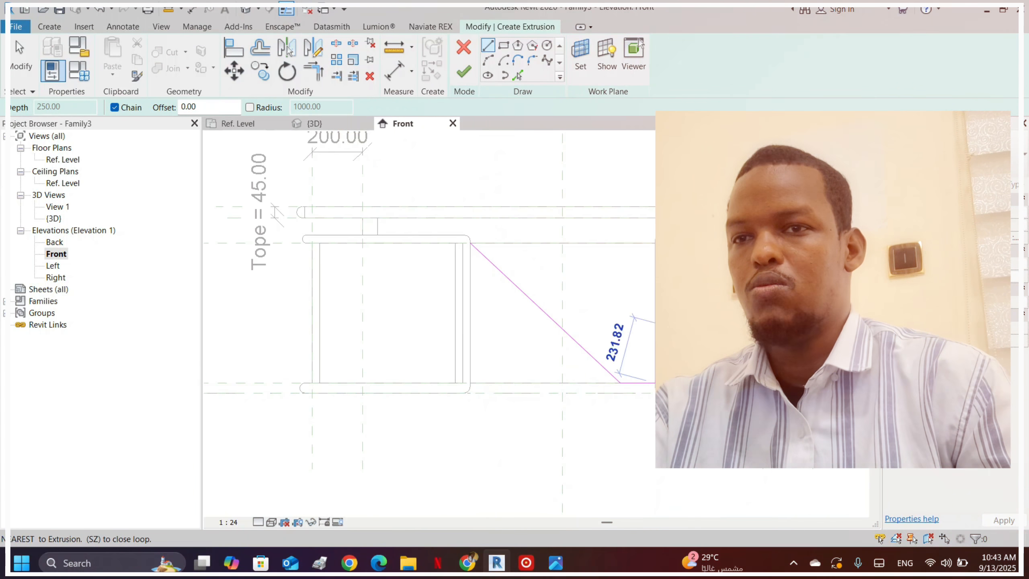
click(655, 244)
scroll(655, 243, up, 2)
click(370, 240)
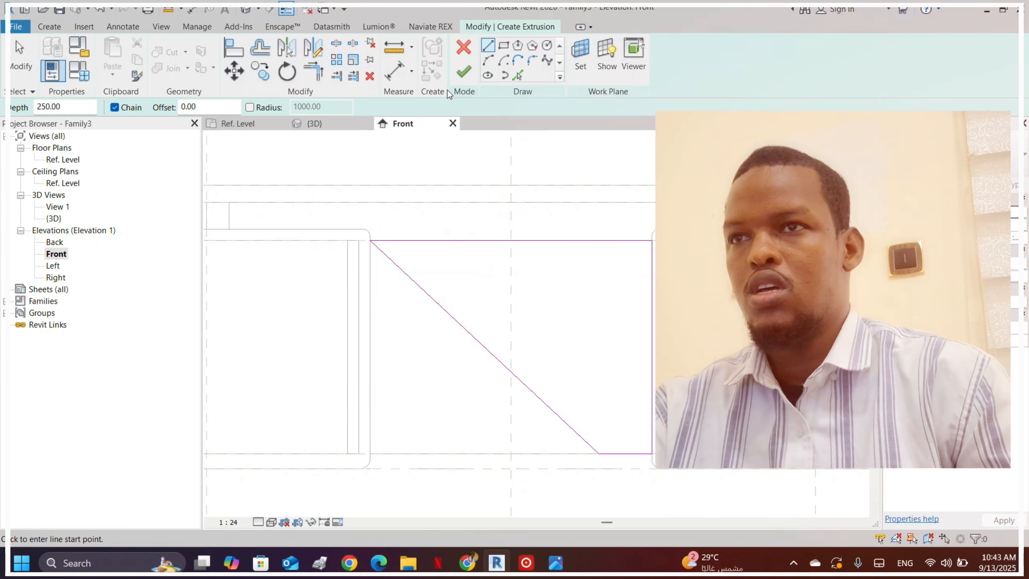
click(466, 76)
scroll(542, 240, down, 2)
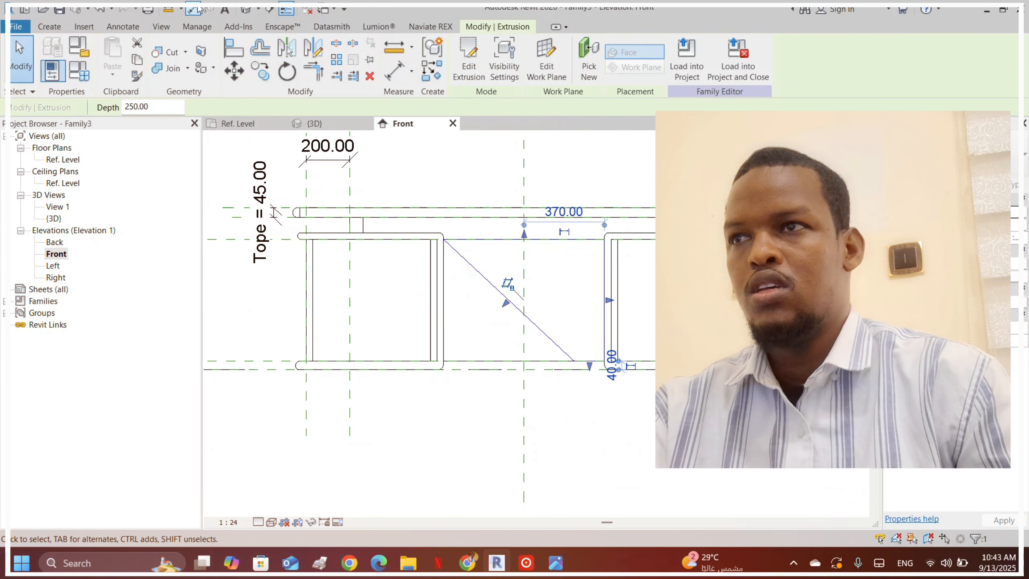
- Inspect the new slanted extrusion and its junction with the left cabinet in 3D
click(246, 8)
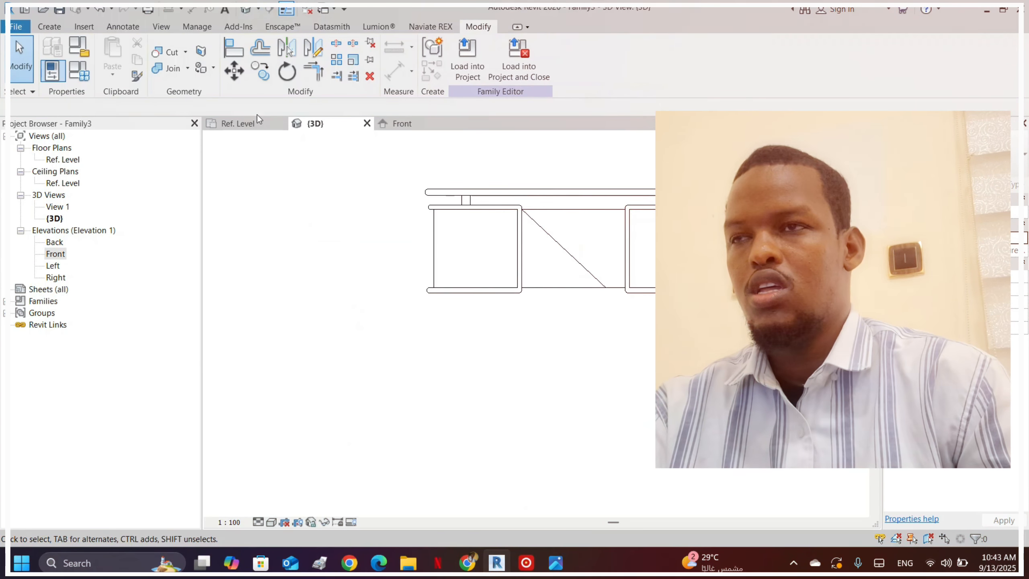
shift+middle_drag(414, 279, 593, 266)
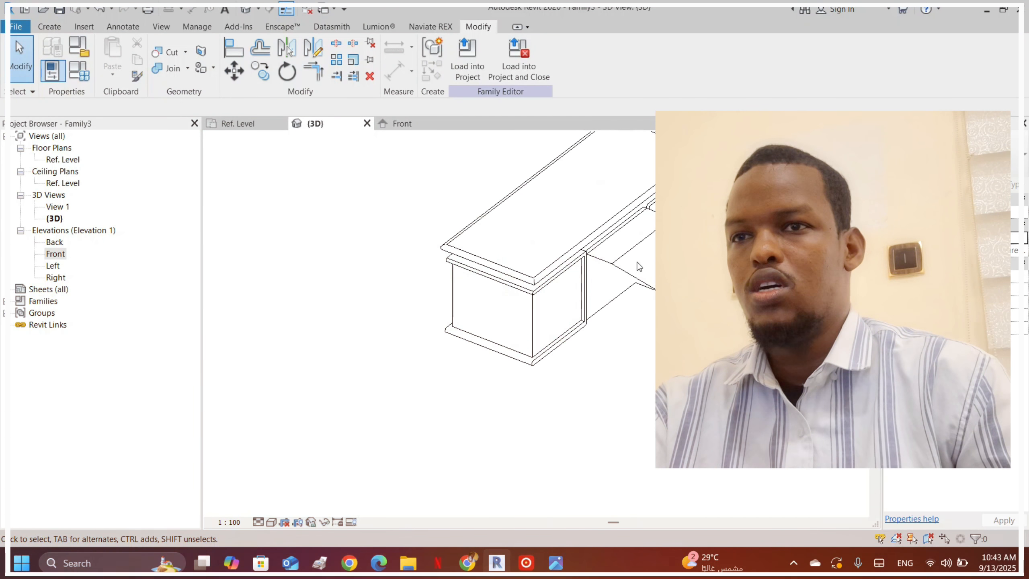
click(635, 255)
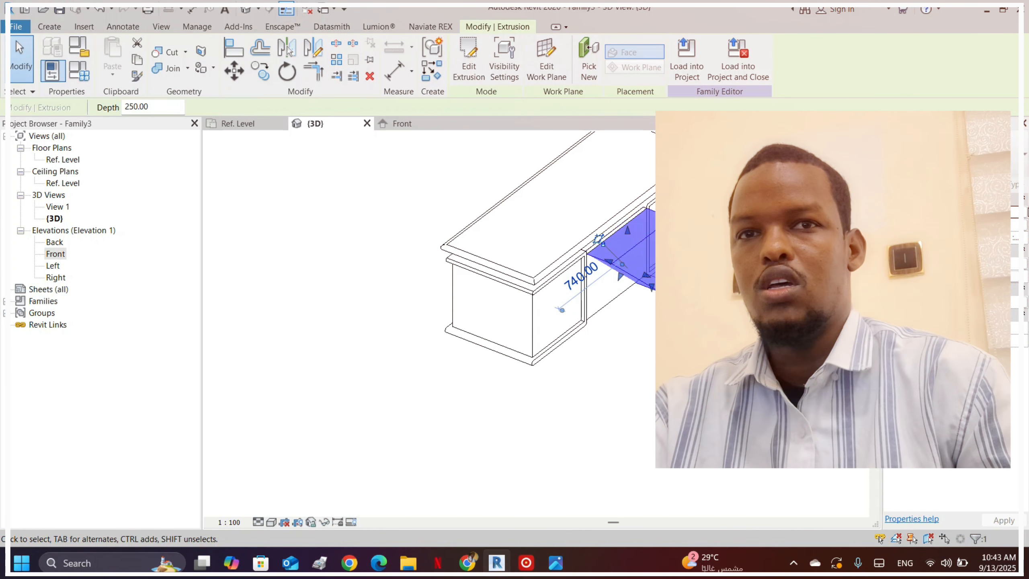
scroll(634, 237, up, 4)
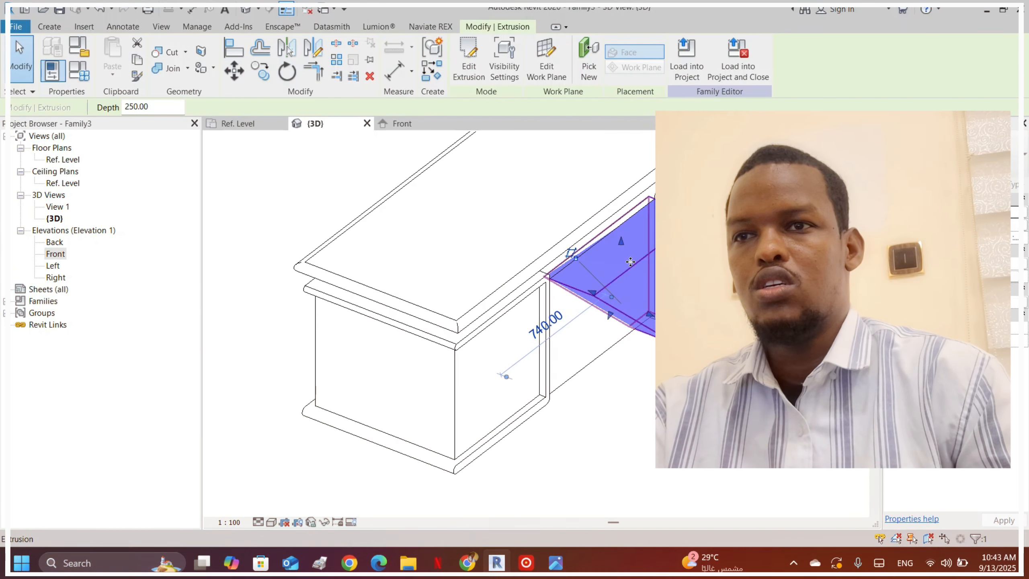
scroll(541, 285, up, 3)
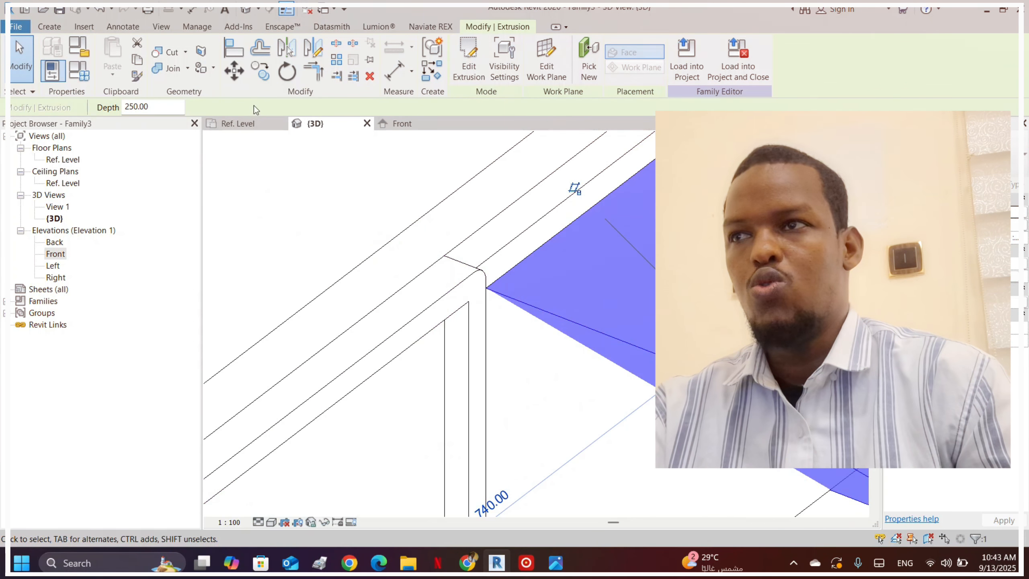
scroll(471, 271, down, 3)
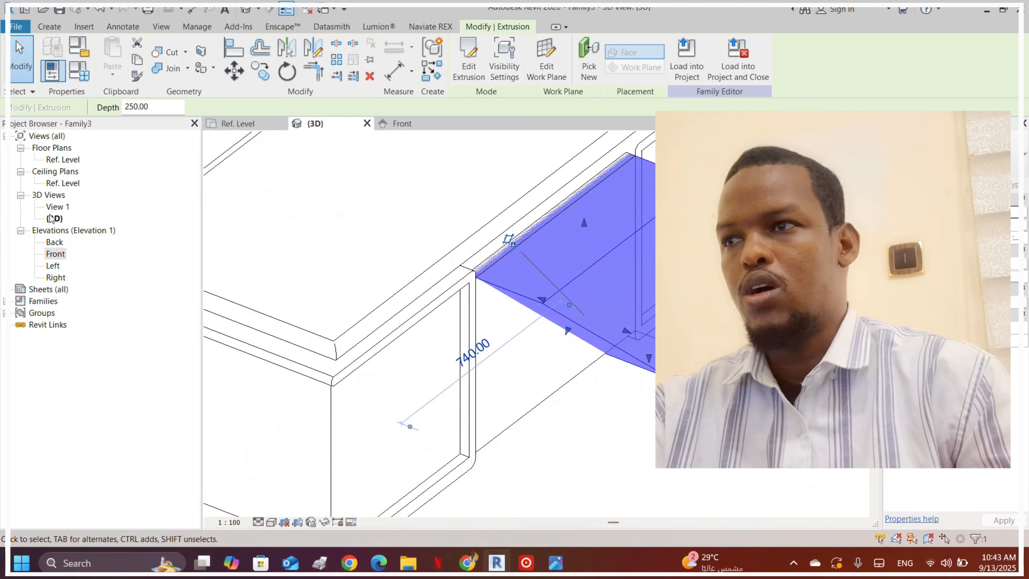
- In the Ref. Level plan, stretch the slanted extrusion's inner face outward and align it to the outer front reference plane
double_click(57, 161)
scroll(401, 279, up, 5)
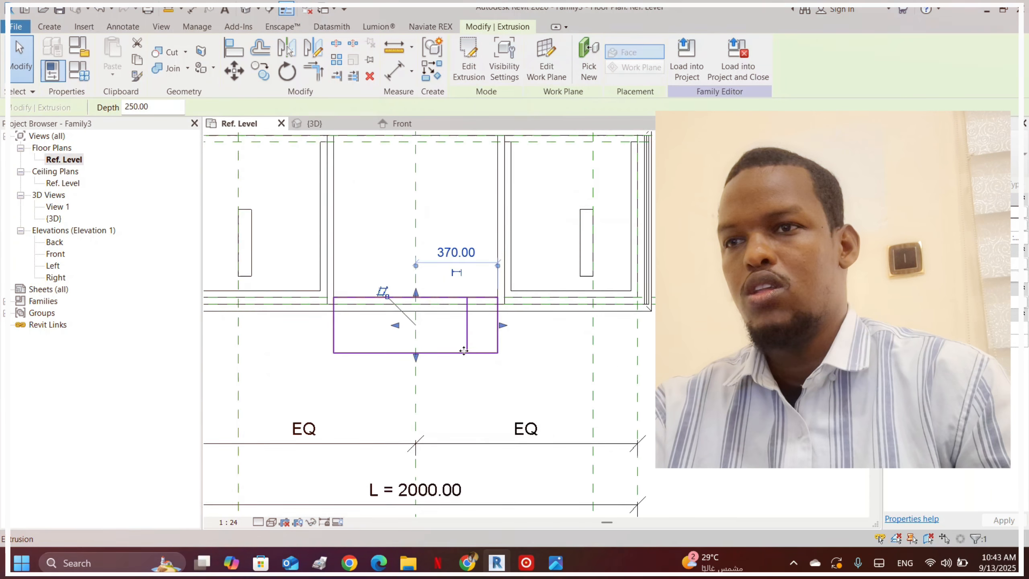
drag(401, 279, 413, 339)
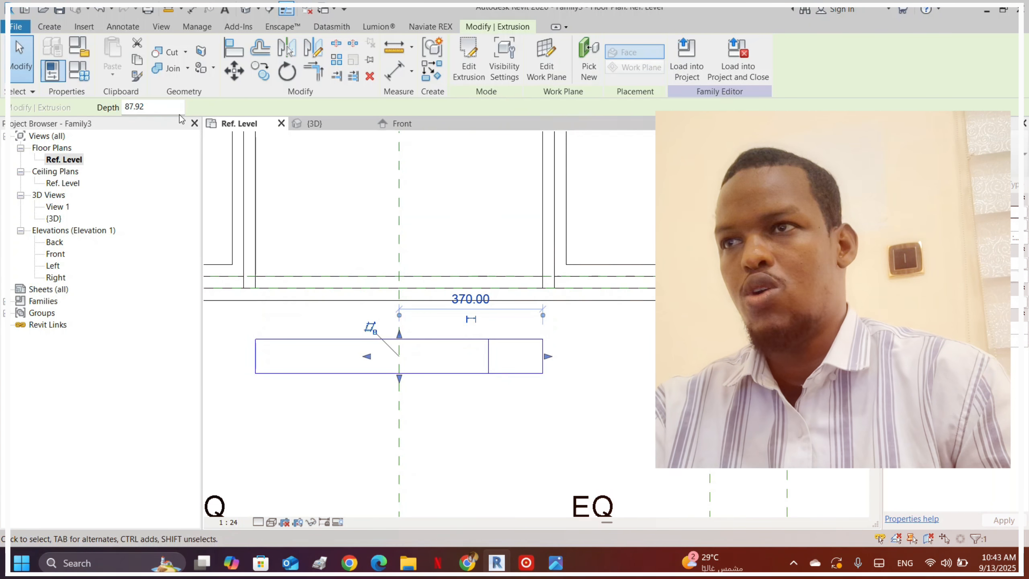
click(233, 48)
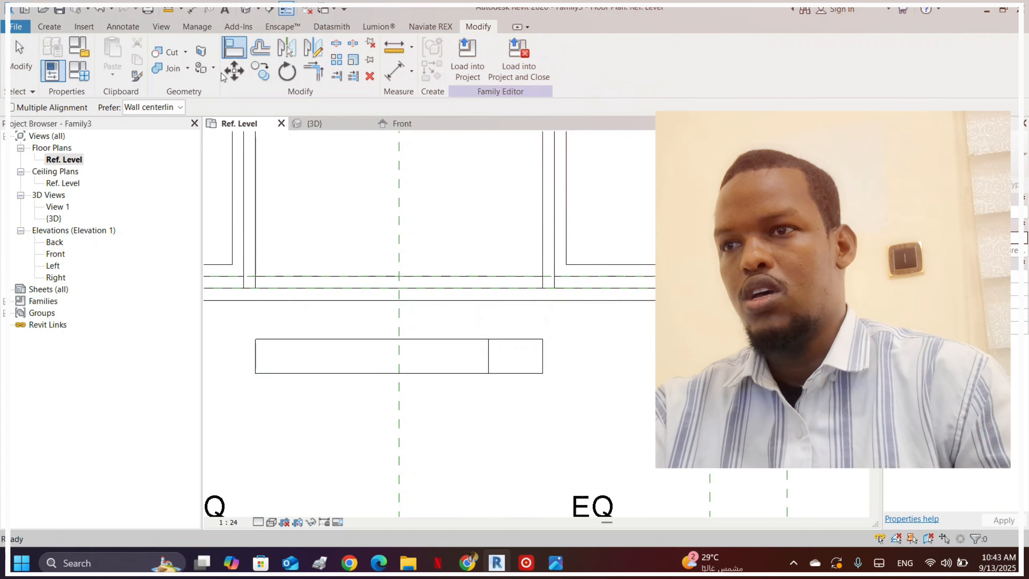
click(442, 288)
click(430, 339)
click(508, 276)
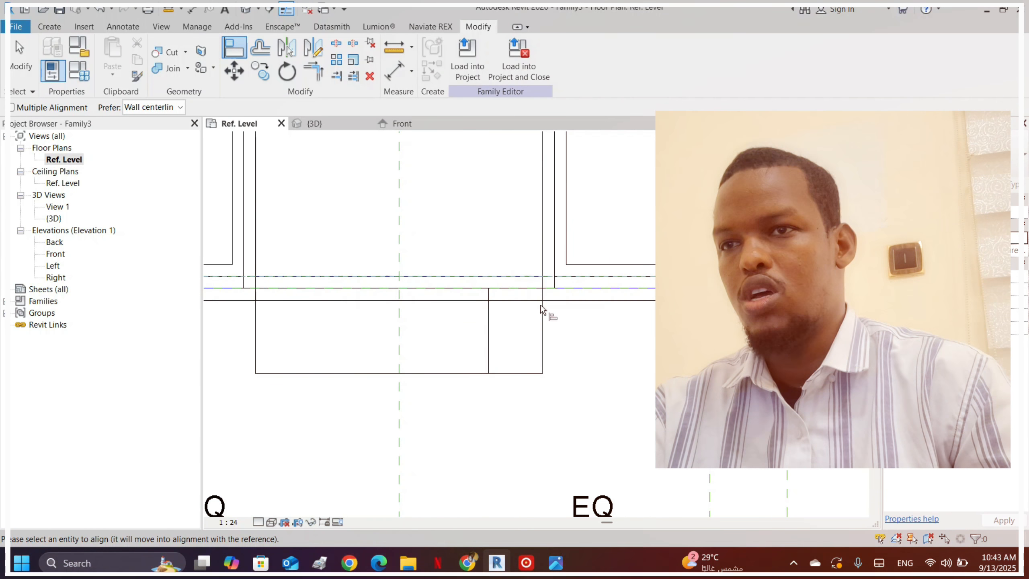
scroll(655, 287, down, 3)
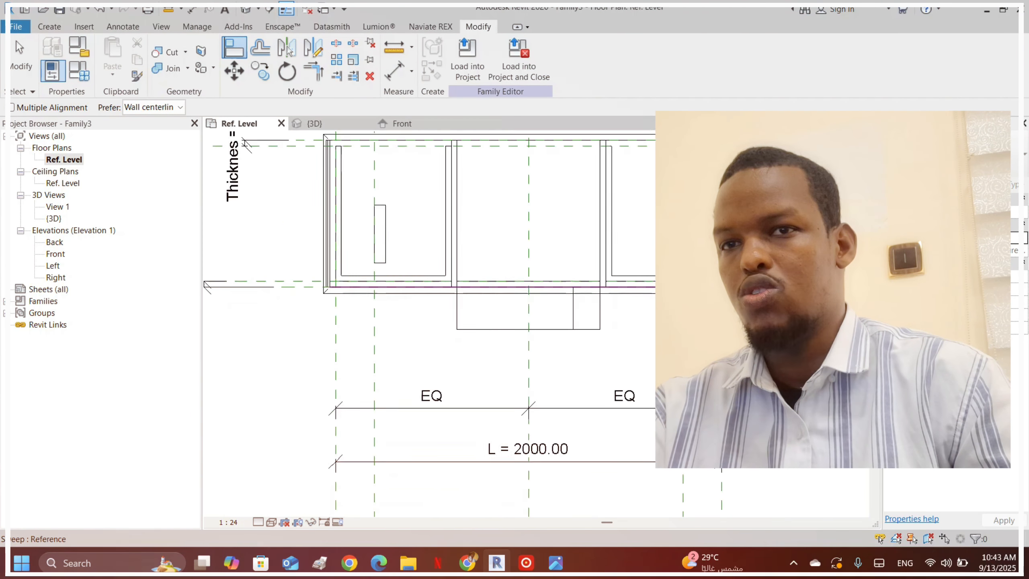
scroll(486, 296, up, 2)
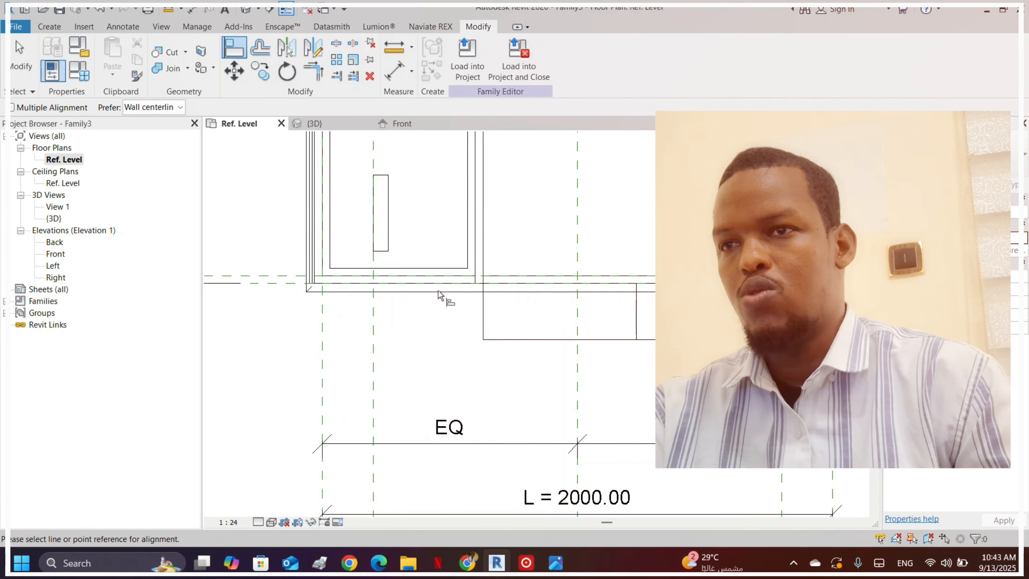
key(Escape)
- Try to align the slanted extrusion's front face with the left cabinet's front edge face in 3D
click(553, 346)
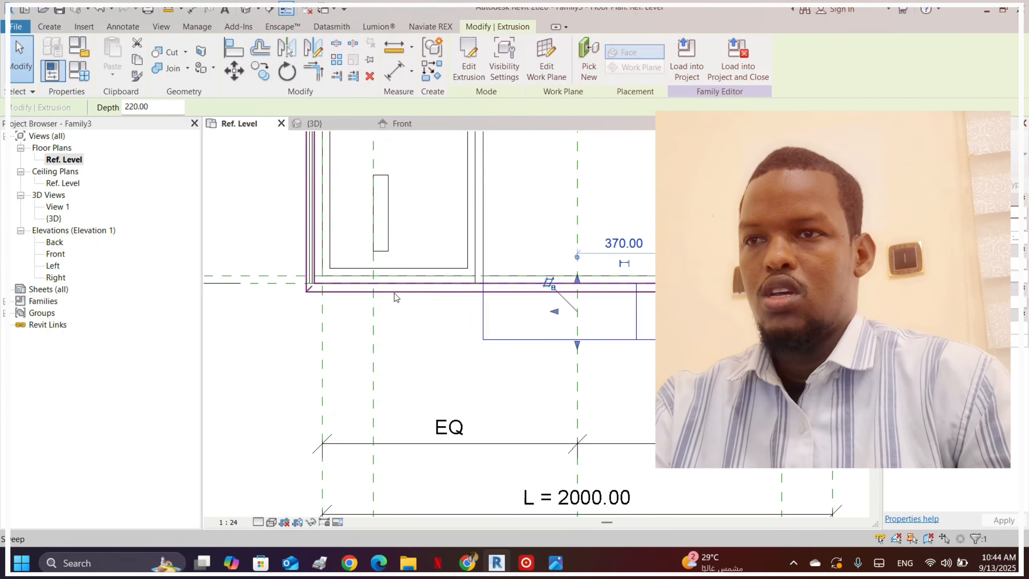
click(246, 11)
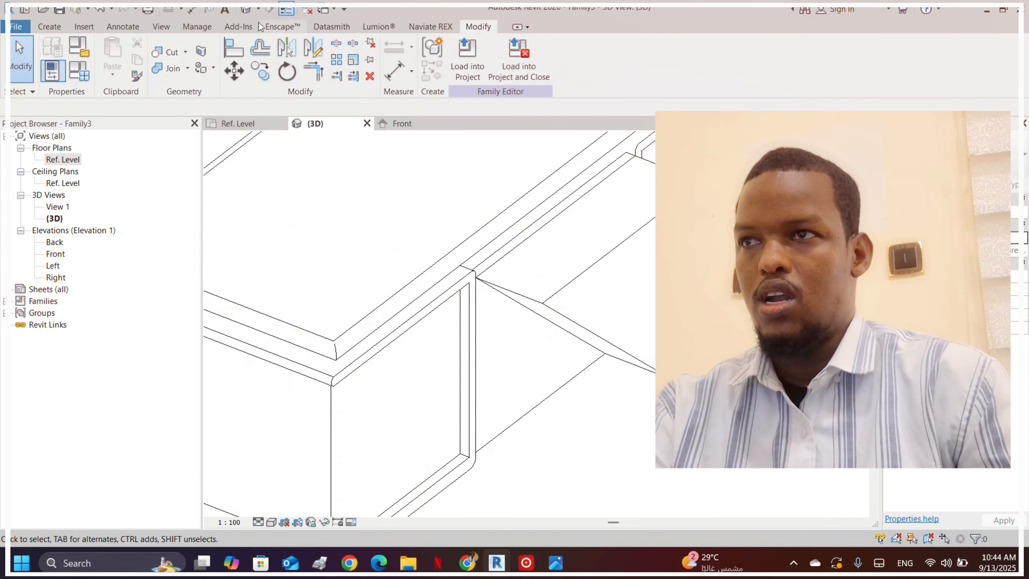
click(233, 46)
scroll(458, 298, up, 2)
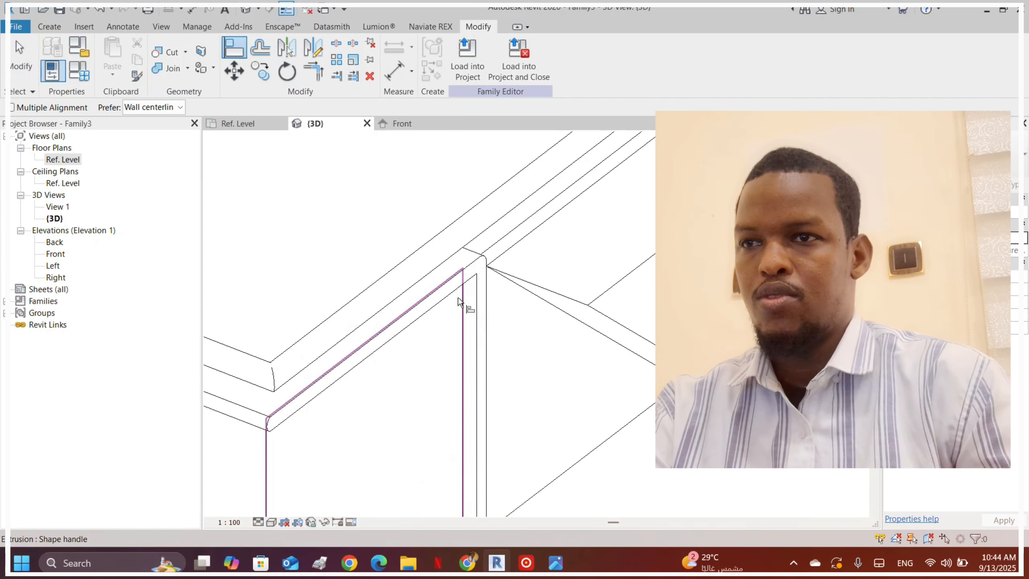
click(460, 283)
scroll(520, 307, down, 2)
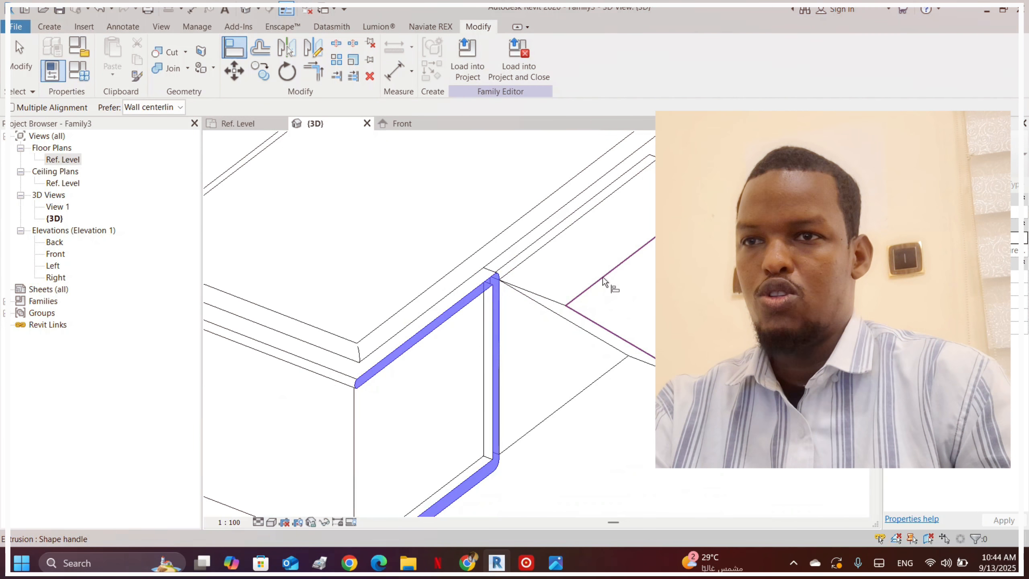
click(603, 277)
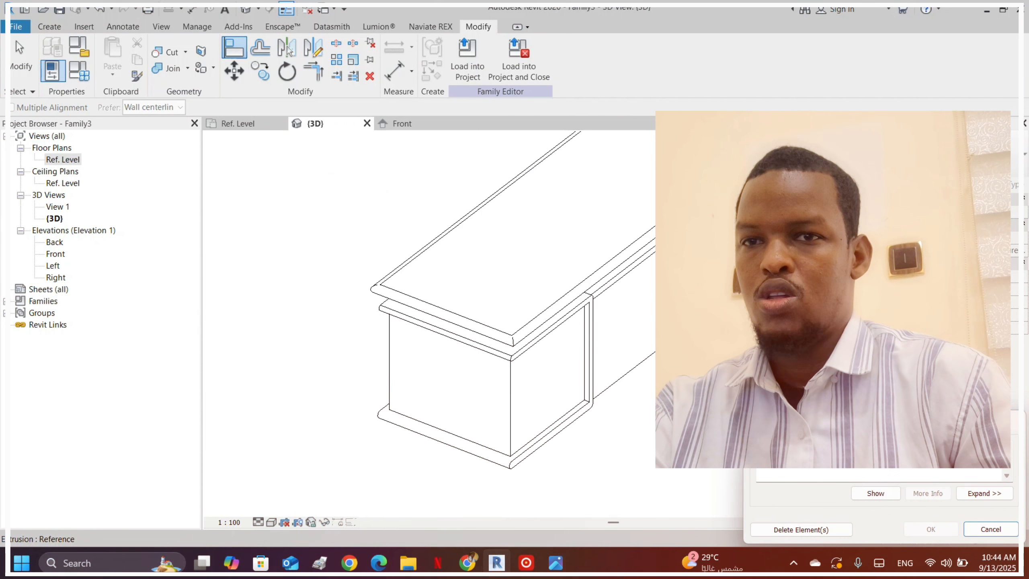
key(Escape)
scroll(587, 283, up, 5)
key(Escape)
key(Escape)
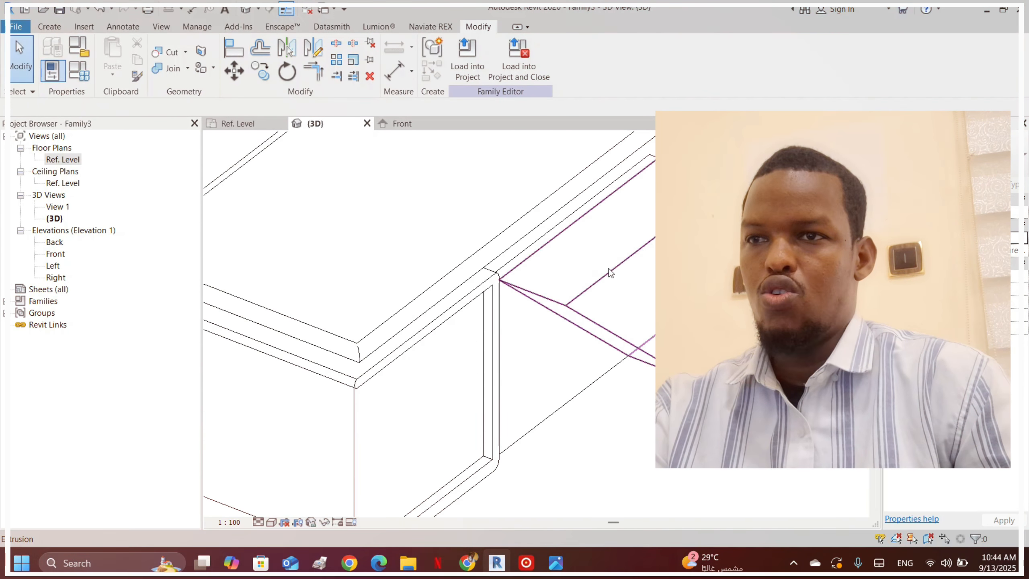
- Associate the slanted extrusion's Extrusion End with the Thicknes family parameter
click(583, 291)
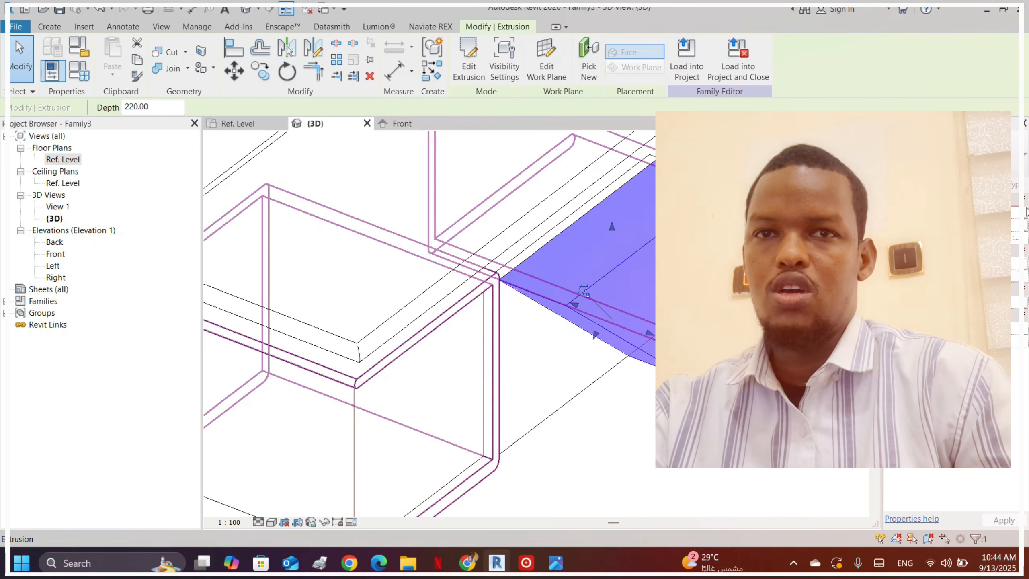
click(1025, 213)
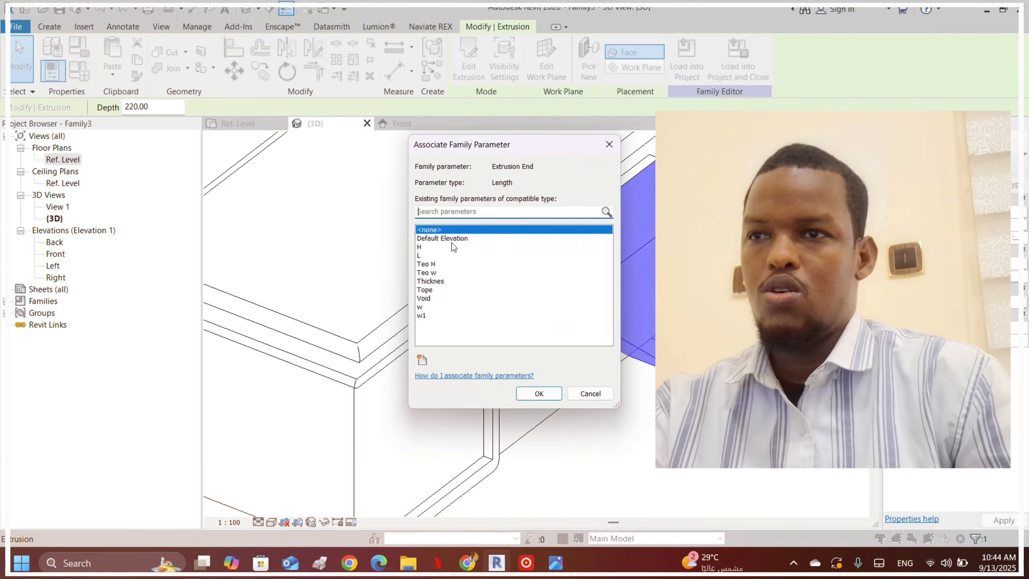
click(429, 266)
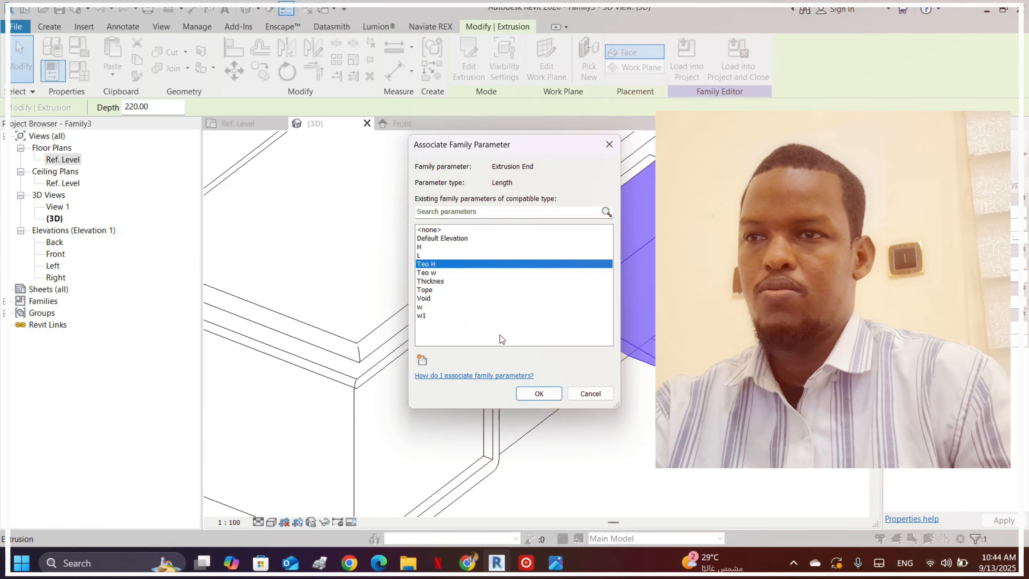
click(536, 393)
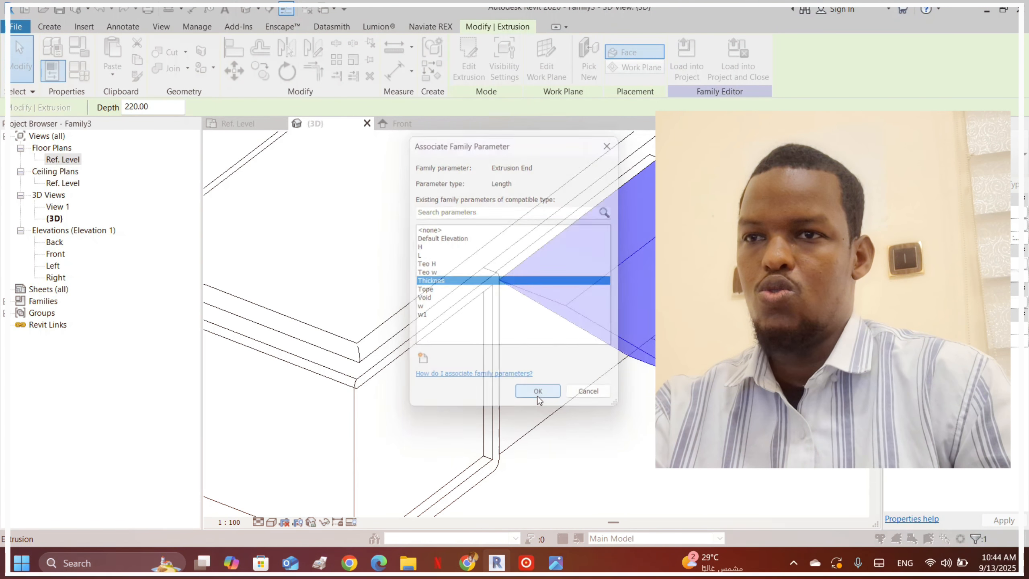
click(456, 326)
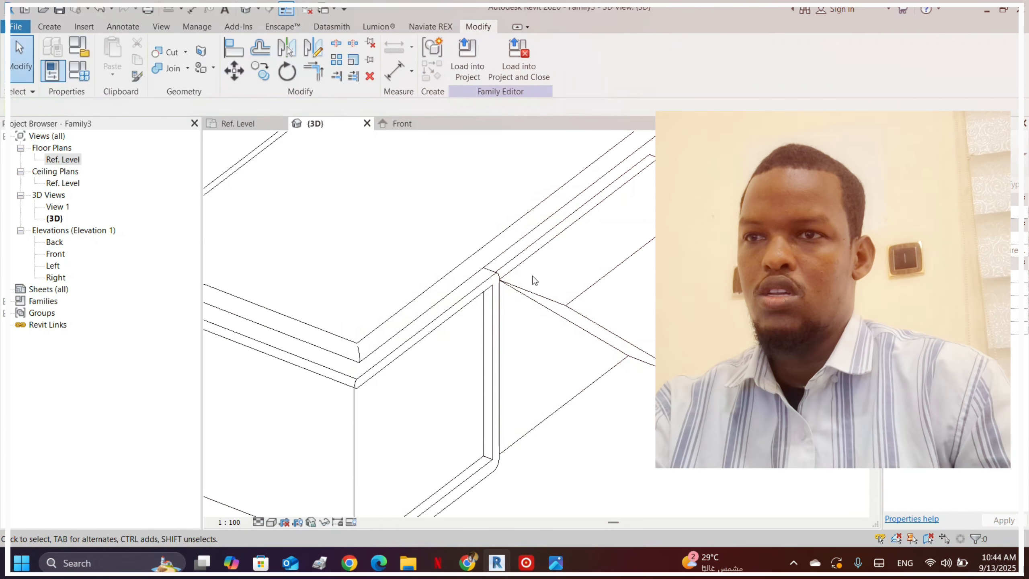
- In the Ref. Level plan, pull the slanted extrusion's front face back to a depth of about 40 mm
click(613, 277)
scroll(608, 263, up, 5)
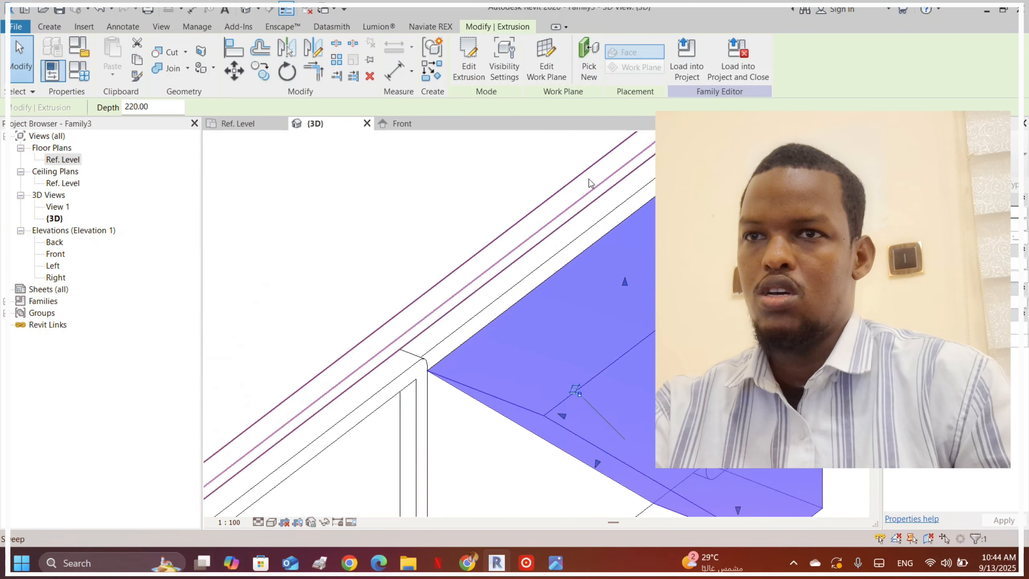
scroll(605, 251, down, 4)
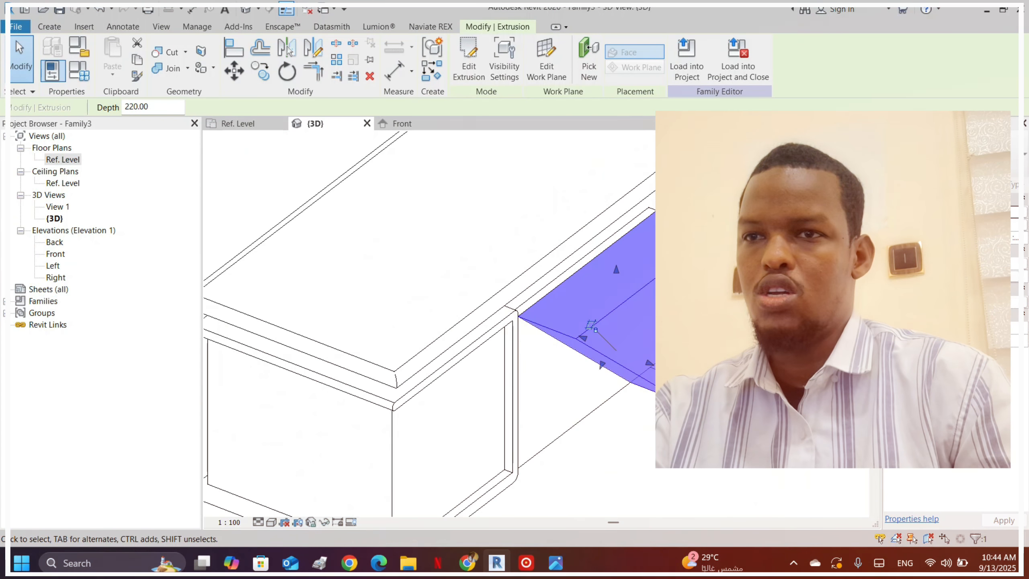
double_click(75, 161)
scroll(551, 287, up, 5)
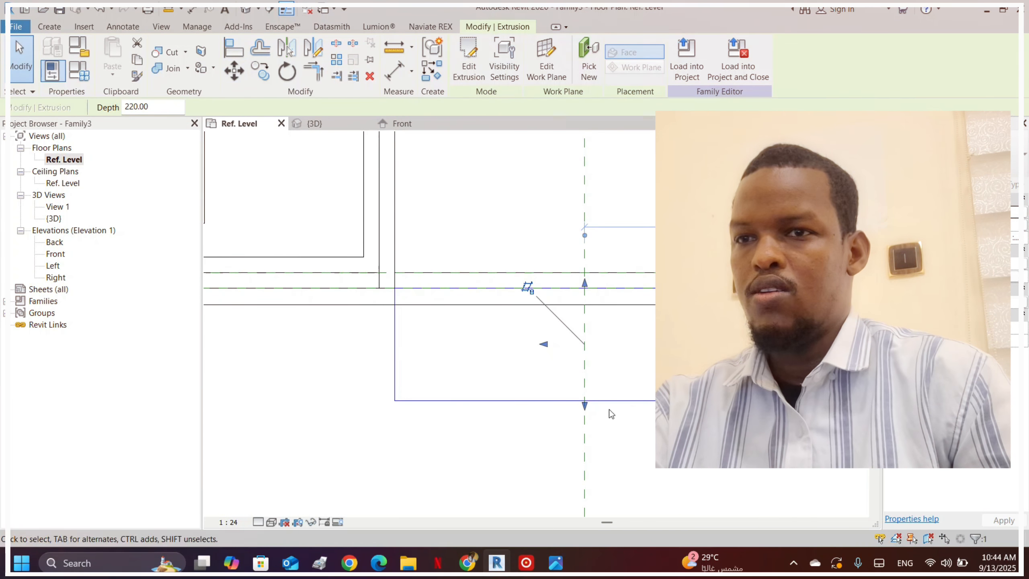
drag(585, 405, 593, 315)
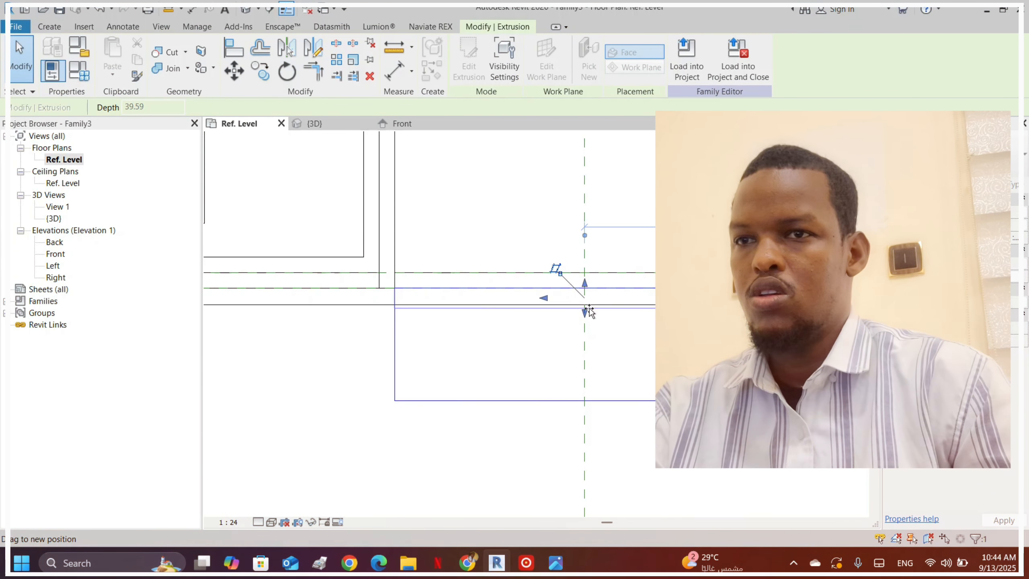
click(523, 187)
scroll(525, 188, down, 4)
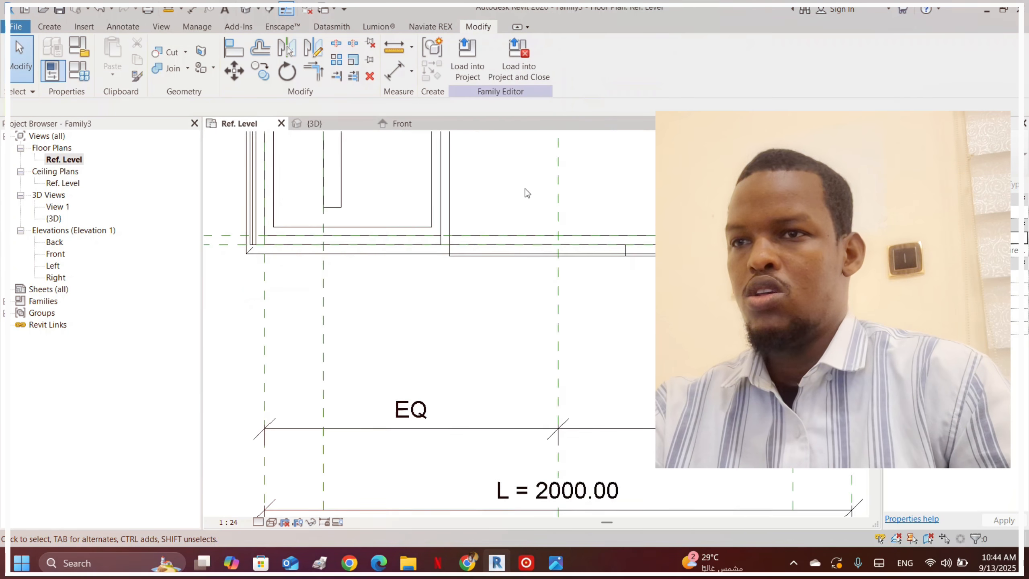
- Draw a horizontal reference plane in front of the slanted extrusion, about 82 mm from the outer front reference plane
click(729, 215)
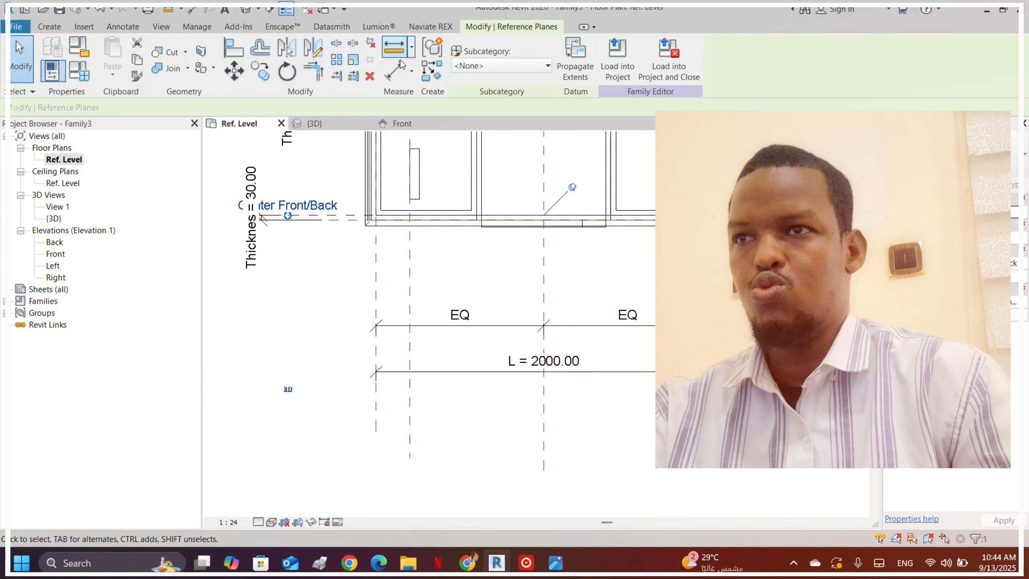
click(431, 72)
scroll(484, 248, up, 3)
click(462, 224)
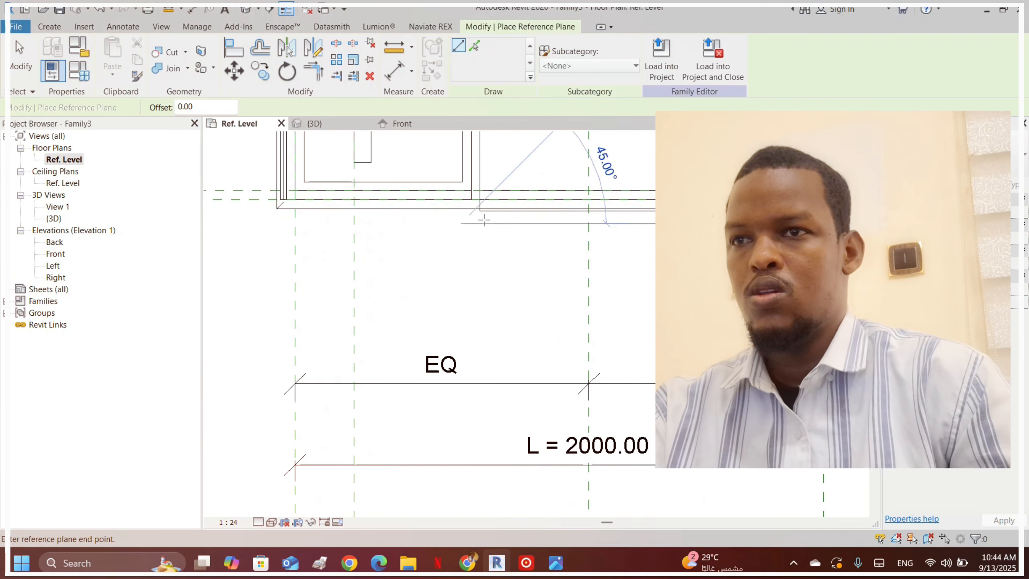
click(484, 222)
key(Escape)
key(Escape)
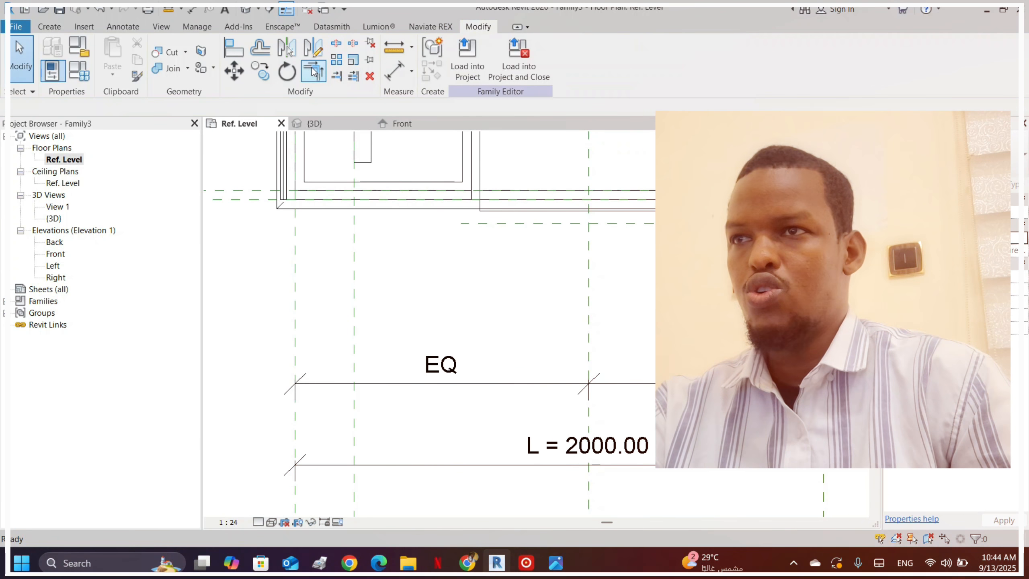
- Add an aligned dimension between the outer front reference plane and the new reference plane
click(394, 70)
scroll(270, 291, down, 1)
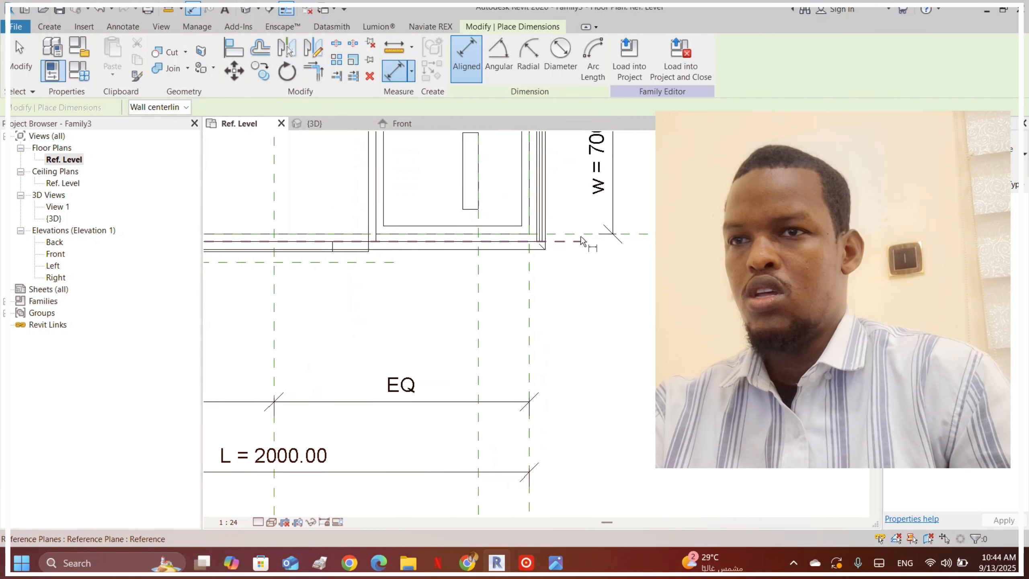
scroll(389, 268, up, 4)
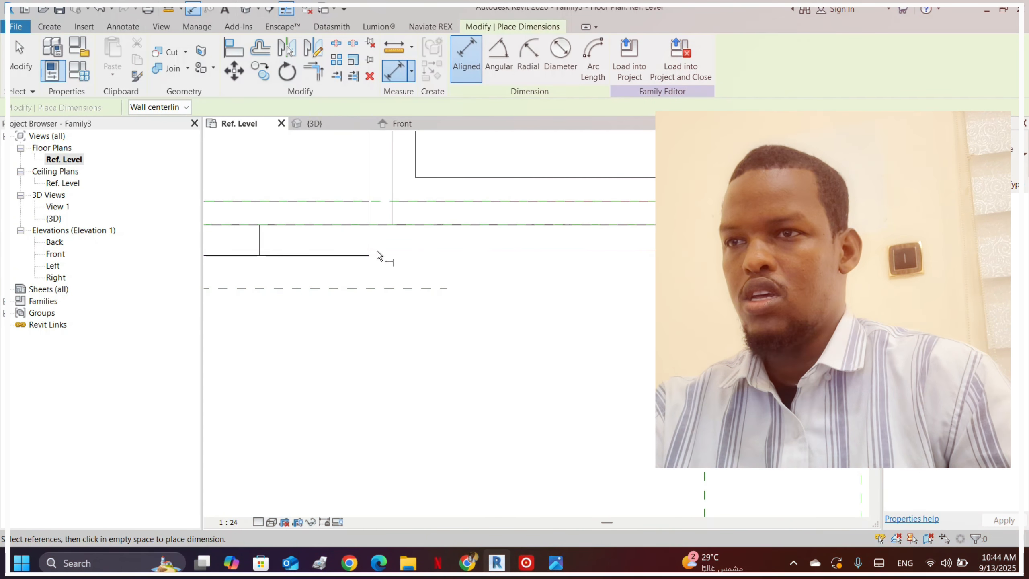
click(397, 289)
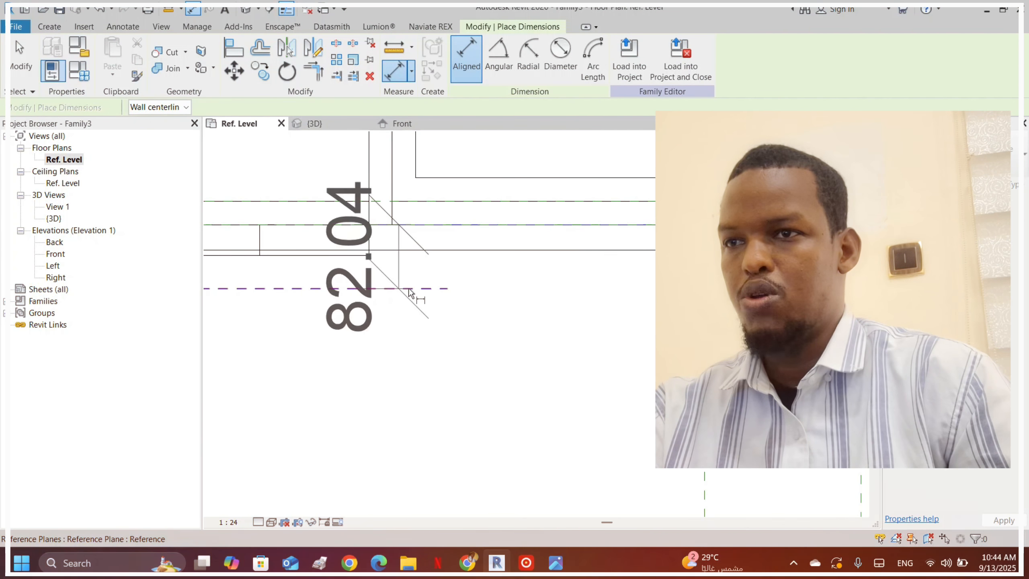
click(540, 313)
key(Escape)
key(Escape)
scroll(614, 282, down, 3)
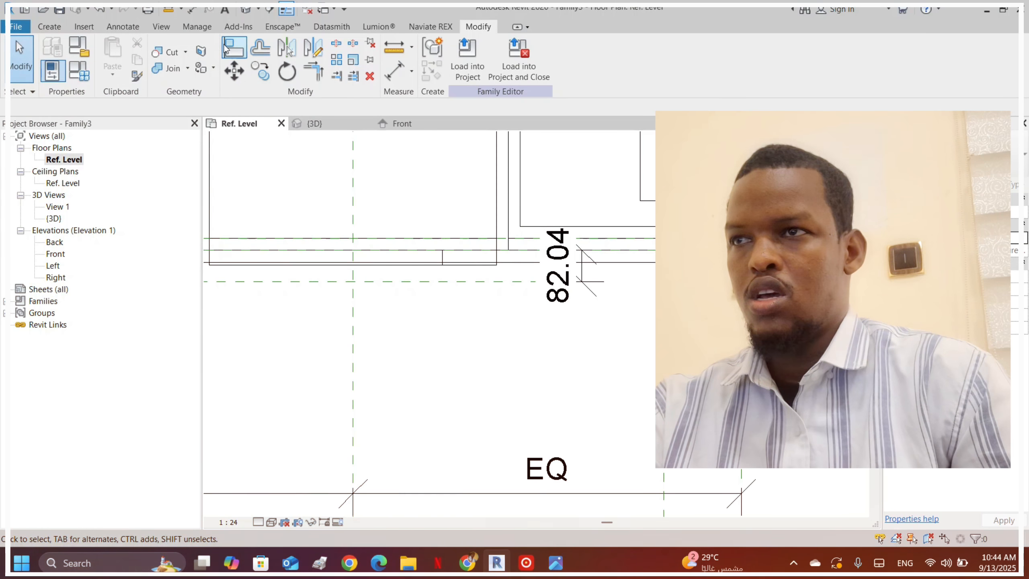
- Align the slanted extrusion's front face to the new reference plane
key(a)
key(l)
scroll(448, 288, up, 1)
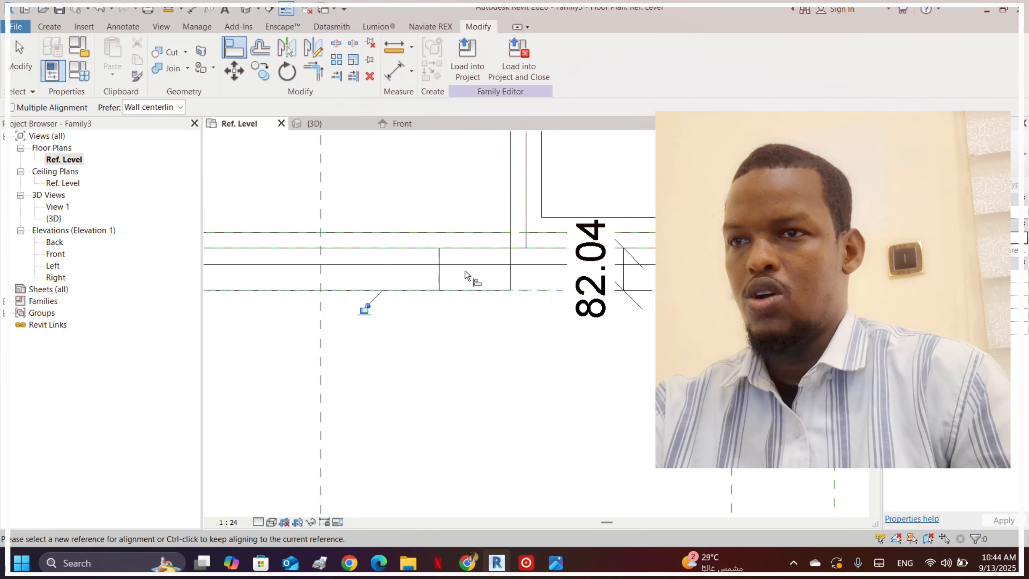
key(Escape)
key(Escape)
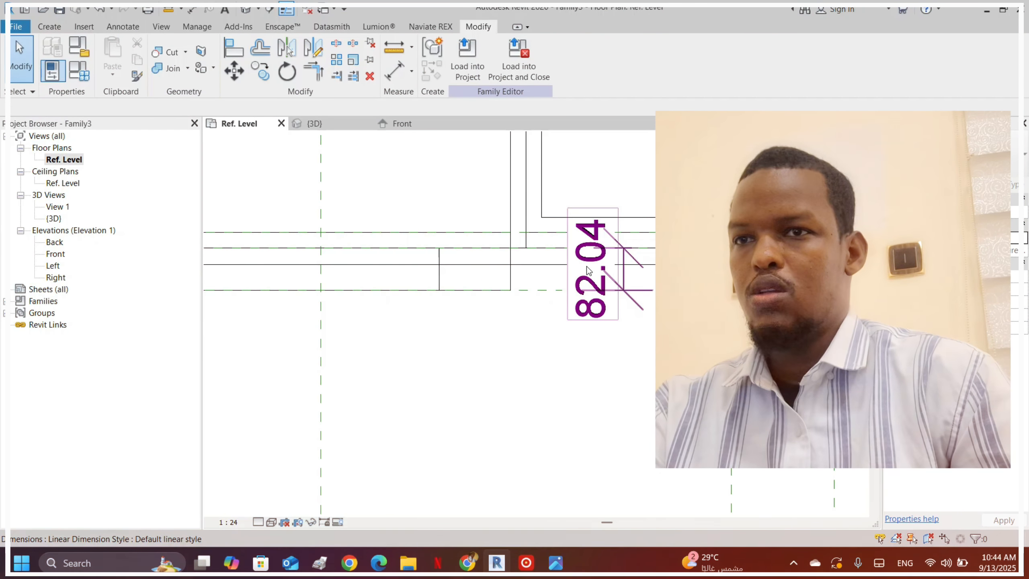
- Try to edit the distance of the new reference plane through its dimension
click(589, 271)
key(Escape)
click(612, 288)
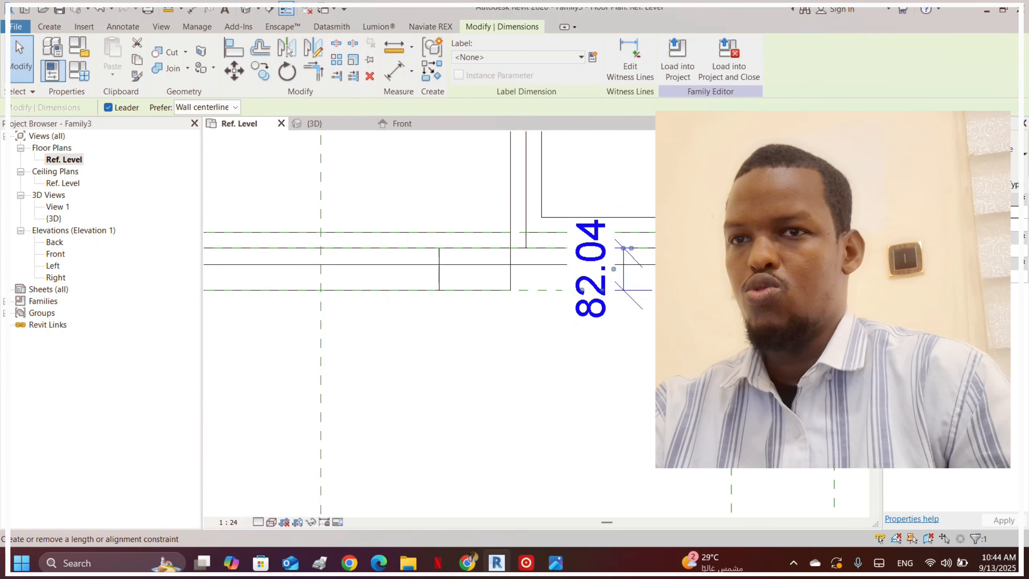
key(Escape)
click(552, 295)
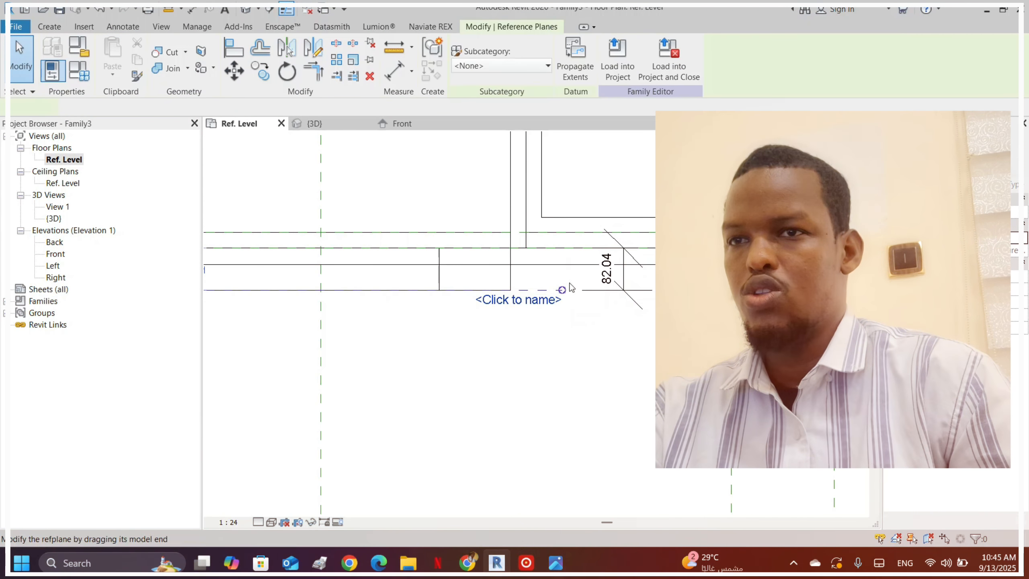
click(607, 273)
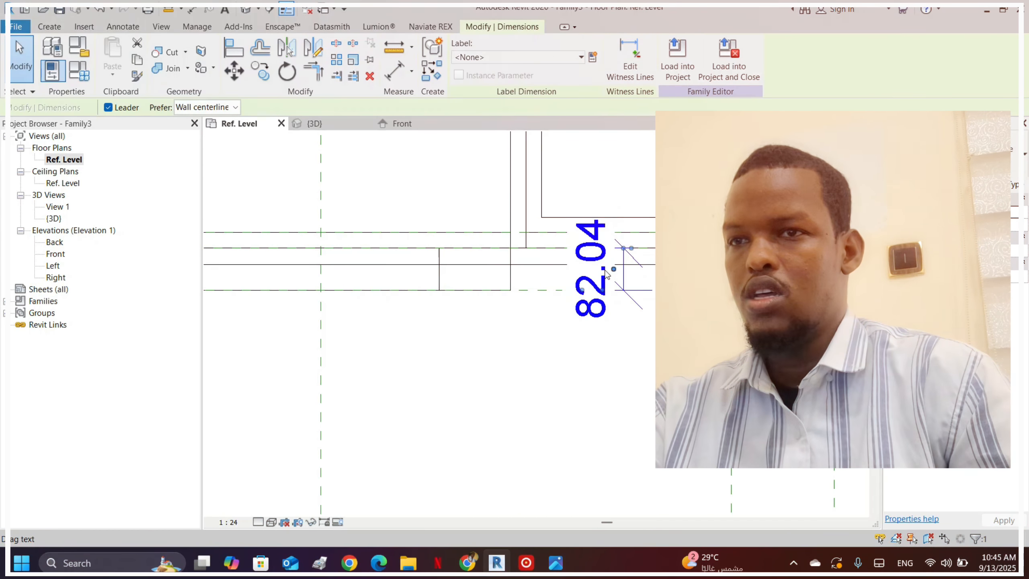
click(521, 290)
scroll(606, 272, up, 3)
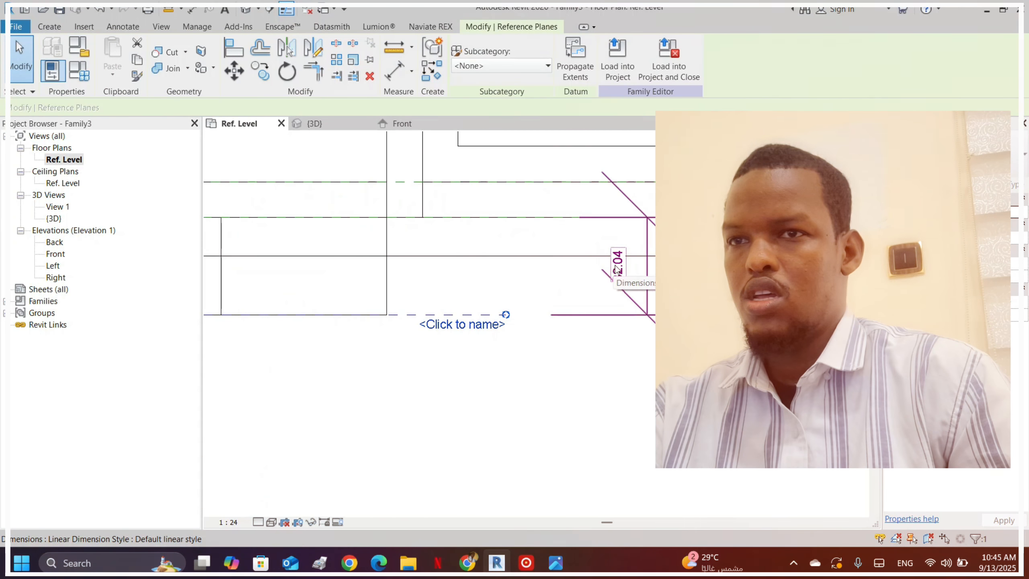
- Move the new dimension's text away from its dimension line, clear of the slanted extrusion
click(607, 276)
scroll(461, 345, down, 2)
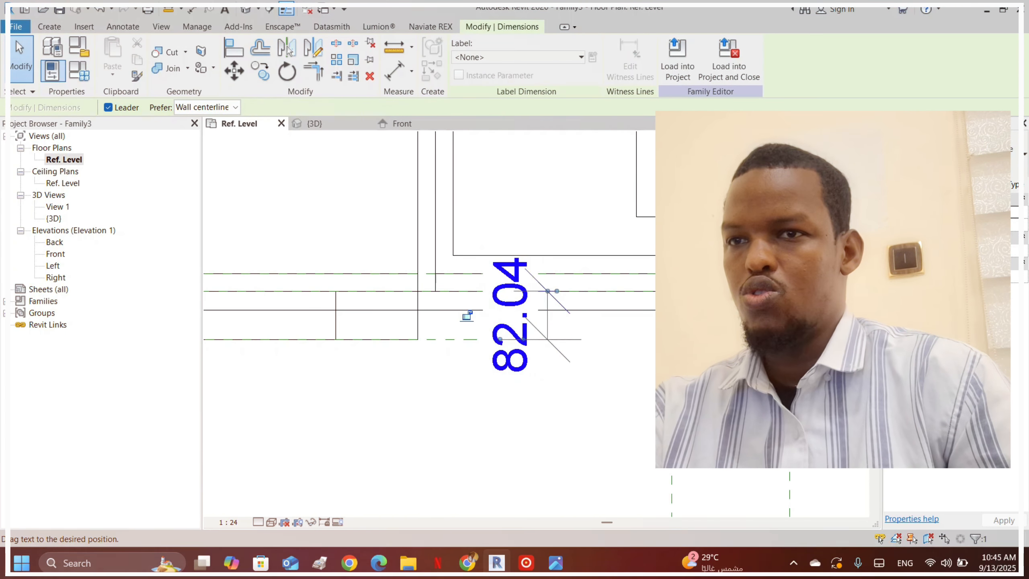
scroll(534, 329, down, 2)
click(531, 336)
- Set the new reference plane's distance from the outer front reference plane to 32.04 mm
click(464, 317)
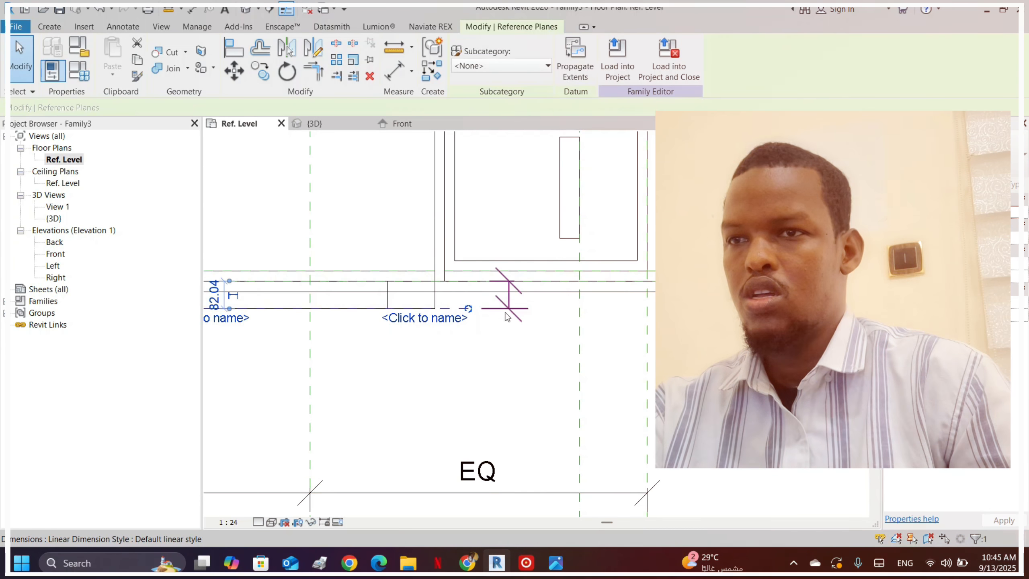
scroll(535, 298, down, 2)
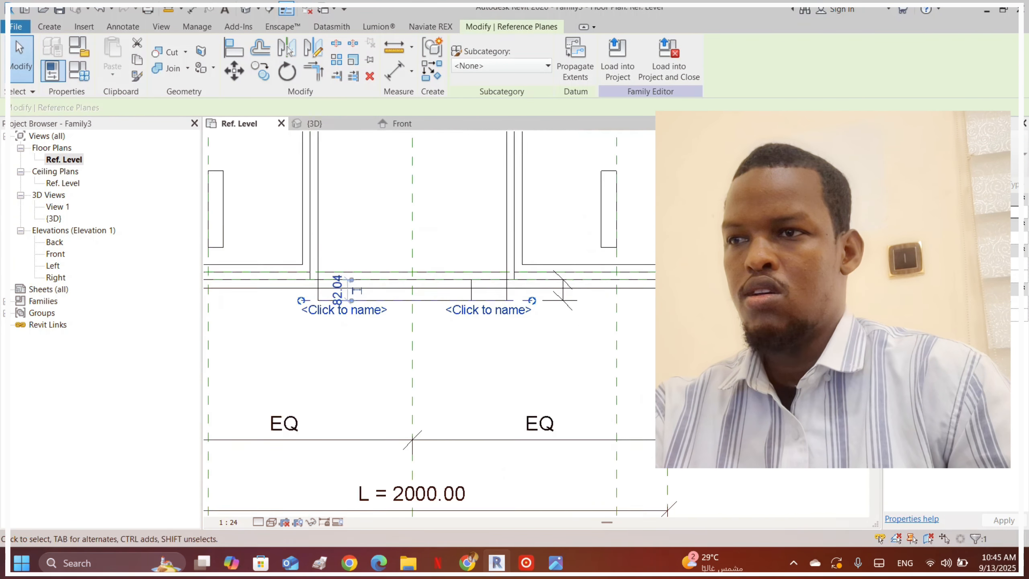
scroll(260, 297, up, 4)
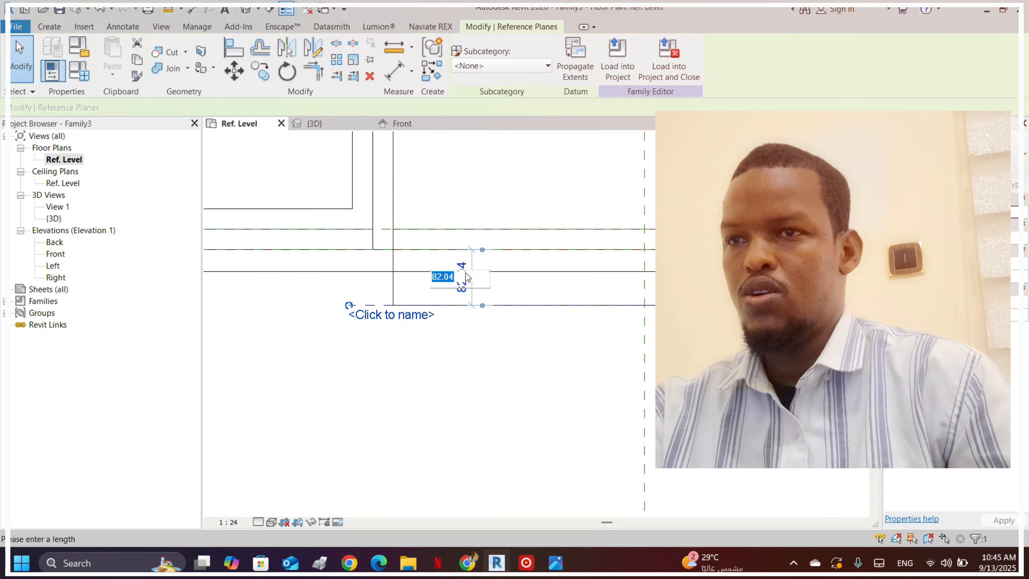
drag(438, 277, 425, 275)
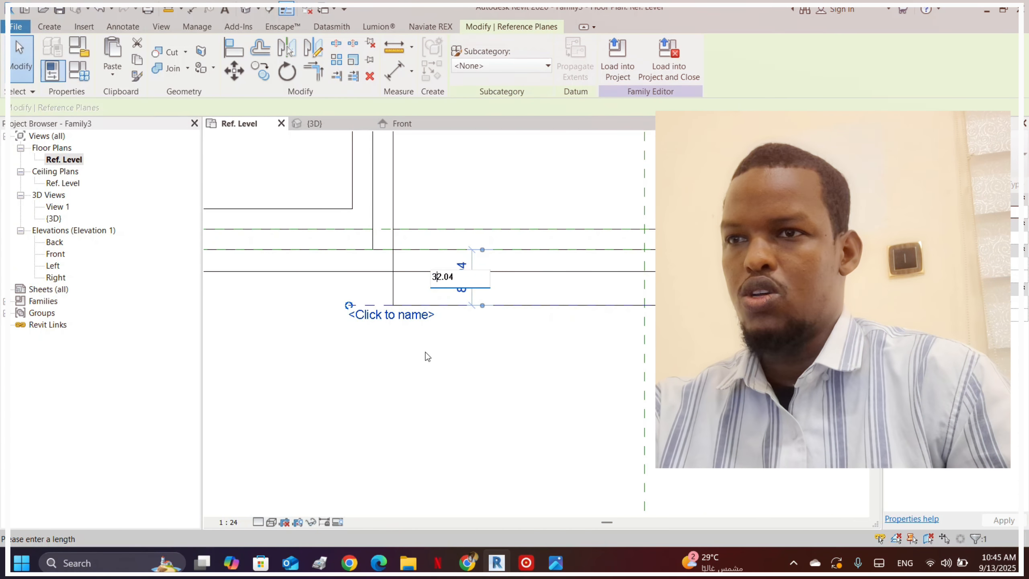
text(3)
key(Return)
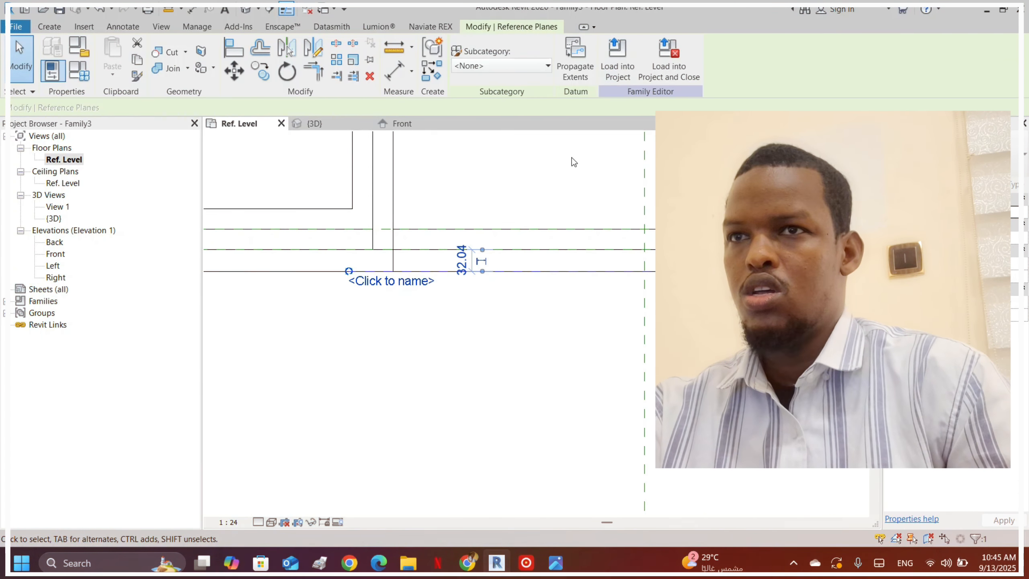
scroll(532, 313, down, 4)
scroll(618, 337, up, 6)
scroll(367, 346, down, 7)
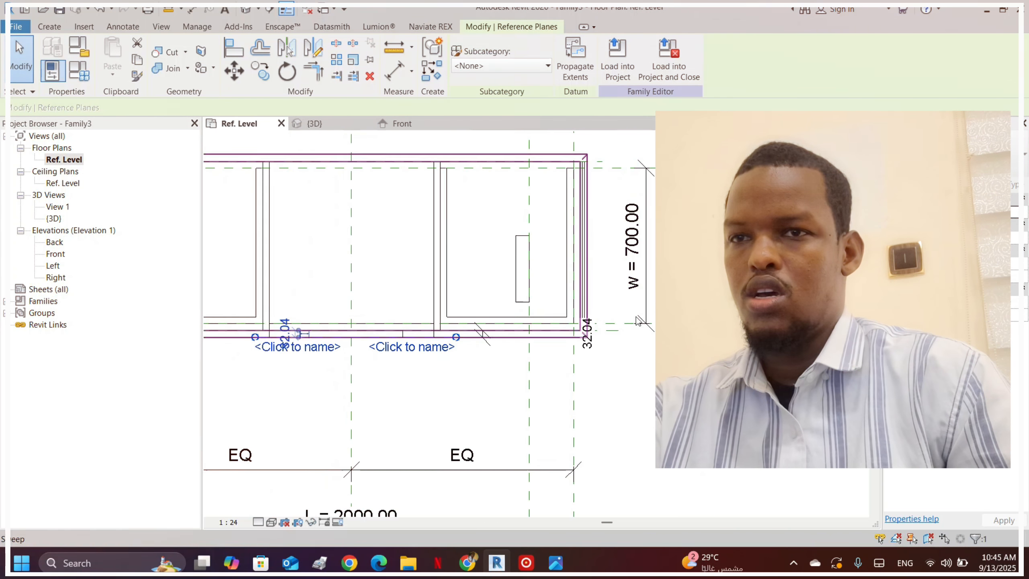
click(581, 347)
scroll(498, 338, up, 3)
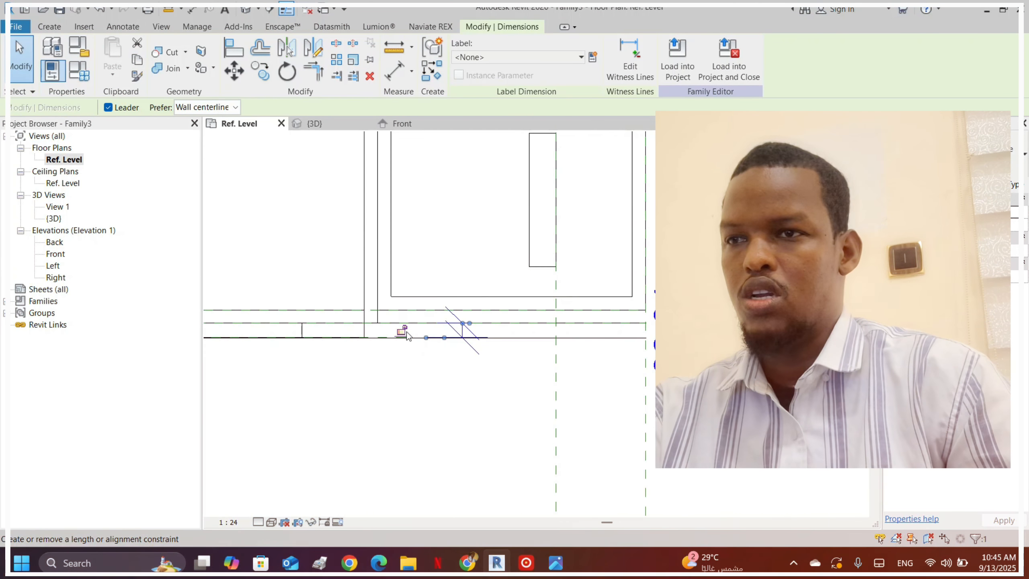
- Inspect in 3D how the thinned slanted extrusion meets the front edges of both cabinets
click(243, 14)
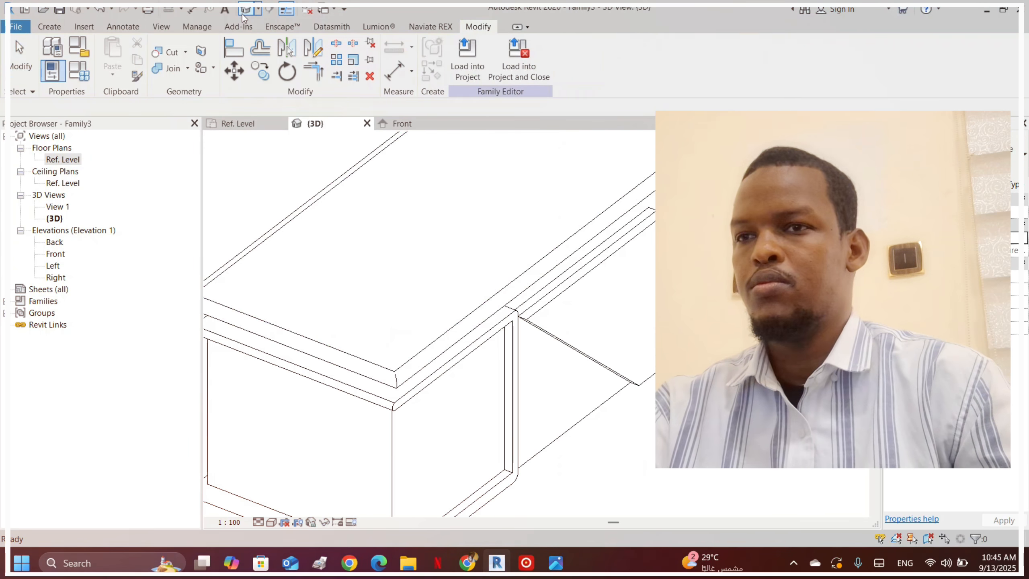
scroll(573, 211, down, 3)
shift+middle_drag(770, 321, 597, 301)
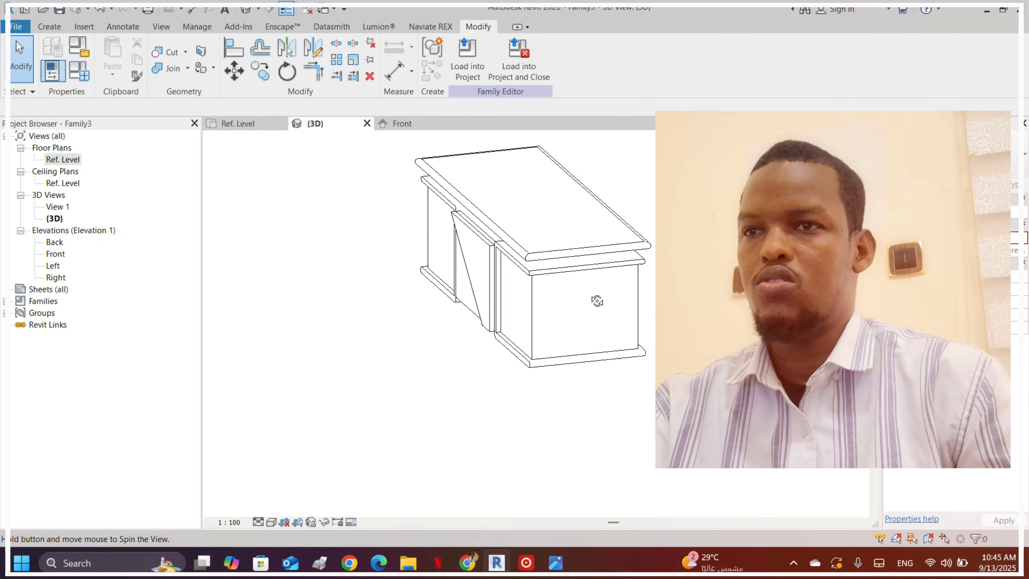
scroll(438, 161, up, 8)
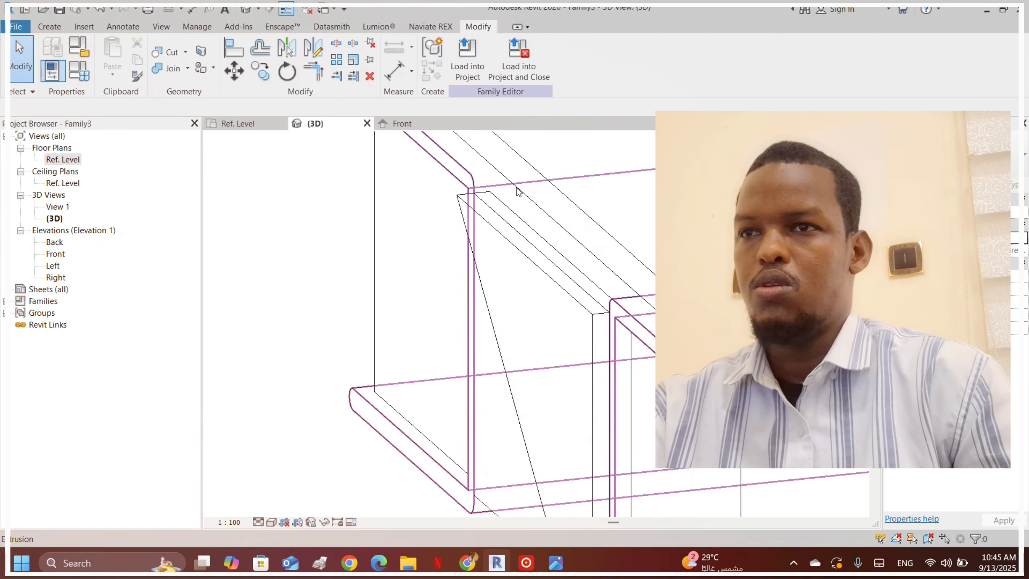
scroll(418, 206, down, 2)
click(472, 240)
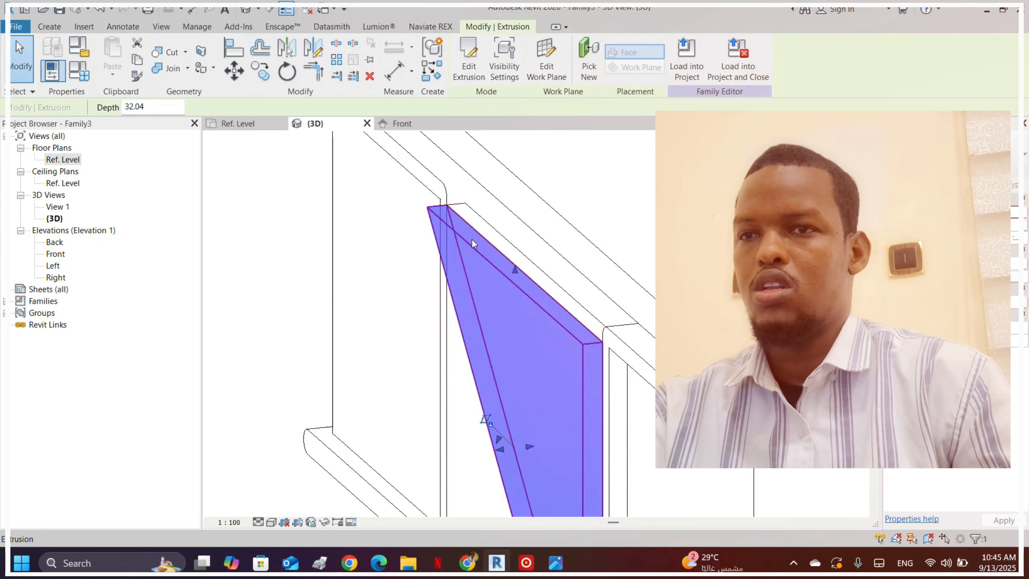
key(Escape)
shift+middle_drag(472, 239, 509, 210)
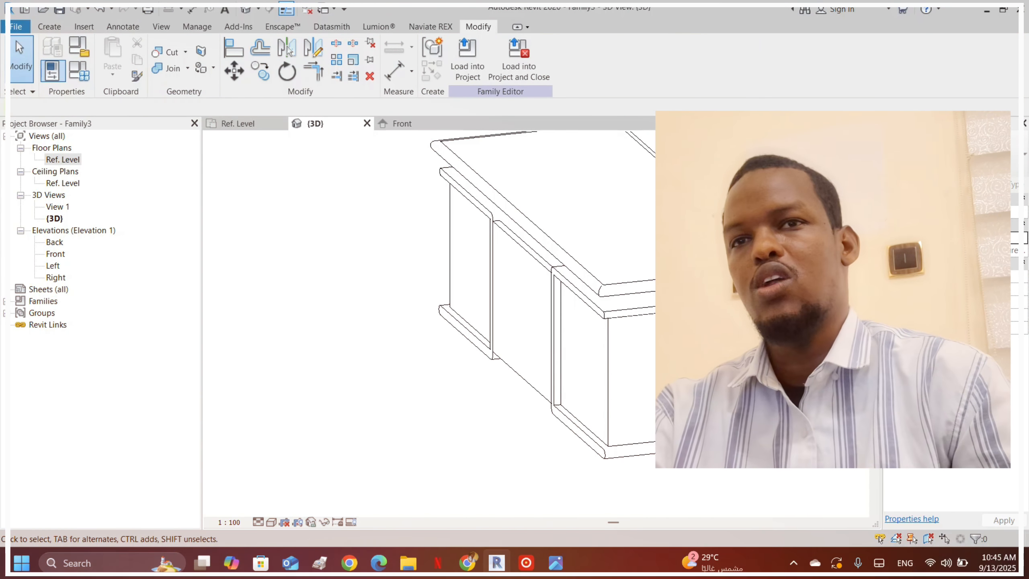
- Examine the whole desk in 3D from the front and from above
click(820, 178)
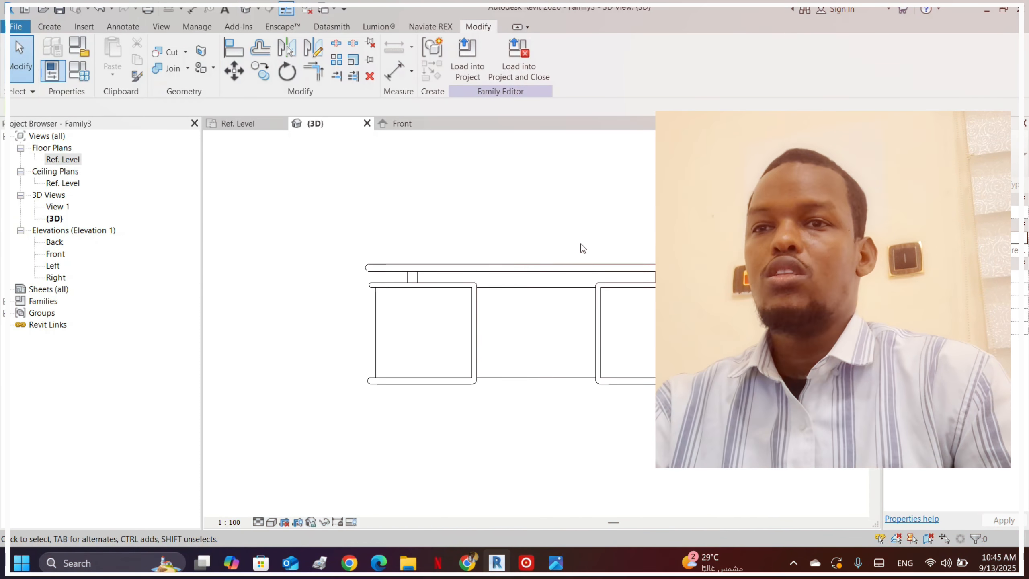
shift+middle_drag(572, 254, 567, 363)
shift+middle_drag(665, 371, 638, 373)
scroll(488, 301, down, 2)
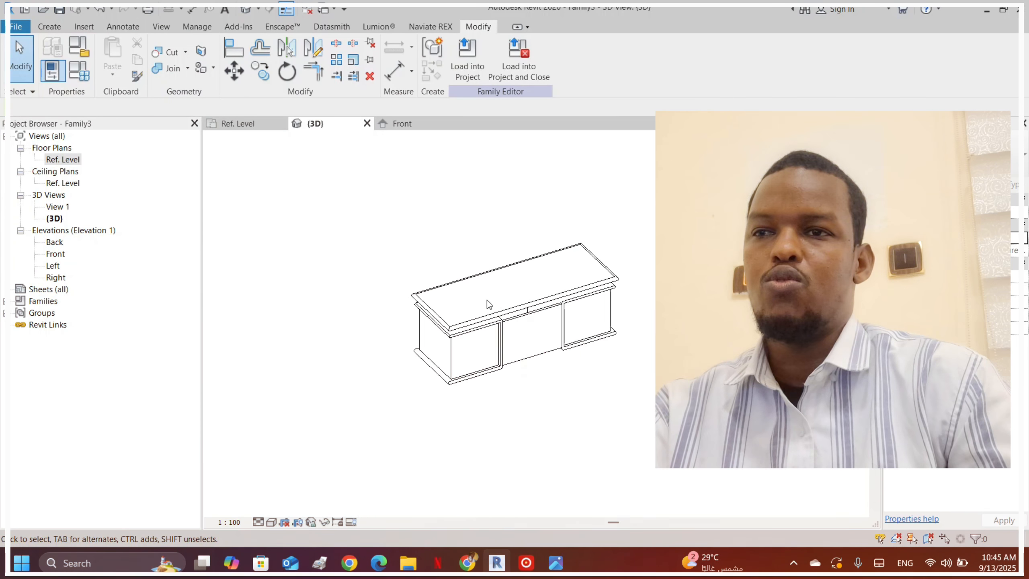
scroll(495, 329, up, 2)
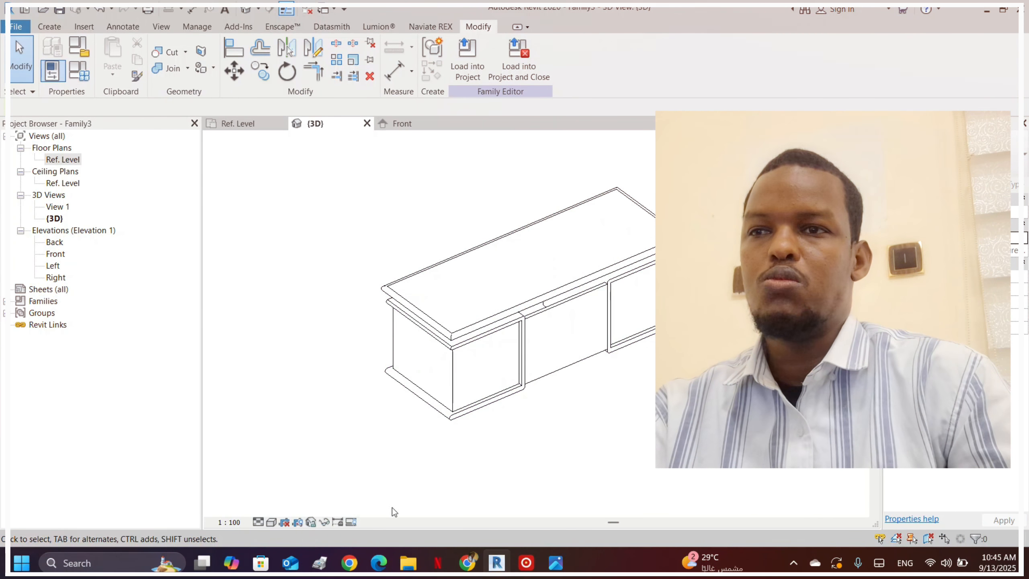
- Open the slotted frame extrusion of the cabinets for sketch editing and delete the rounded outer end of the left cabinet's upper arm
scroll(429, 422, up, 3)
click(460, 419)
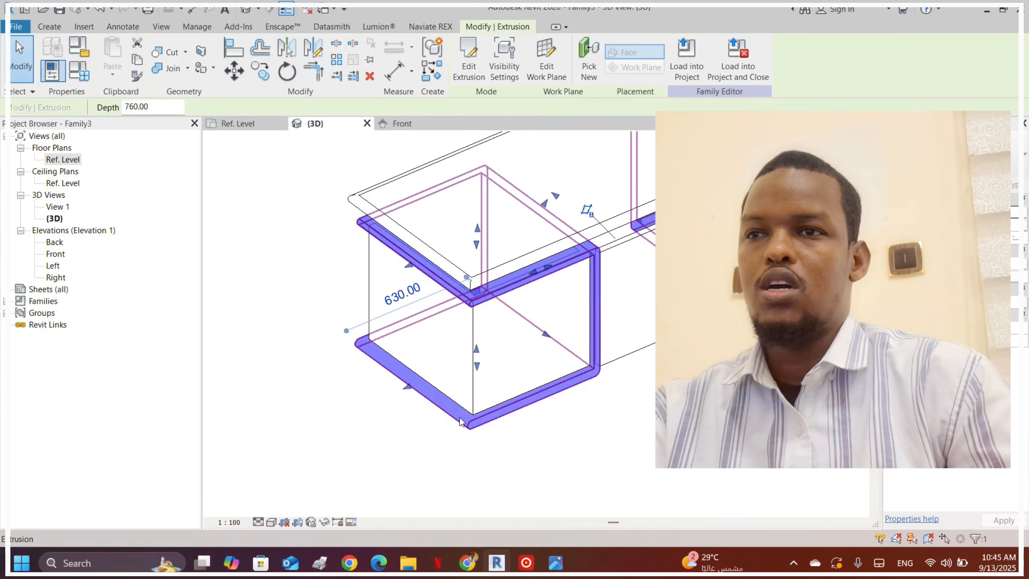
double_click(461, 421)
scroll(462, 312, up, 4)
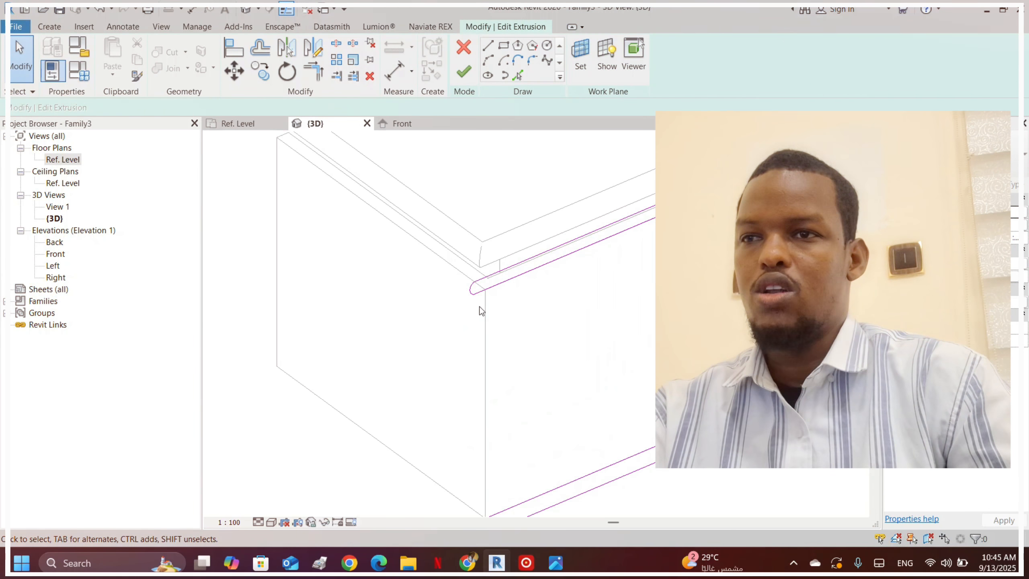
click(466, 279)
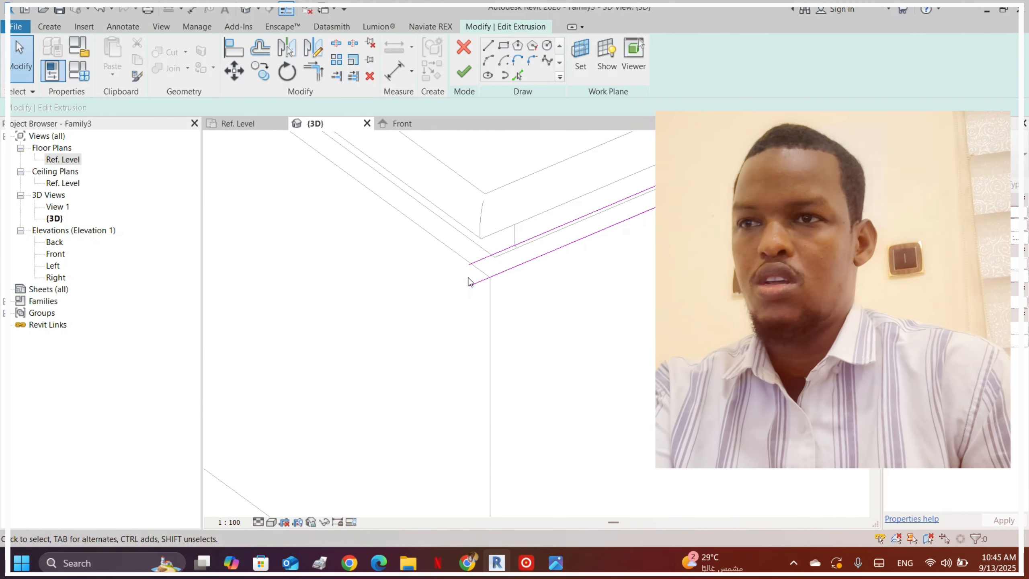
scroll(435, 230, down, 4)
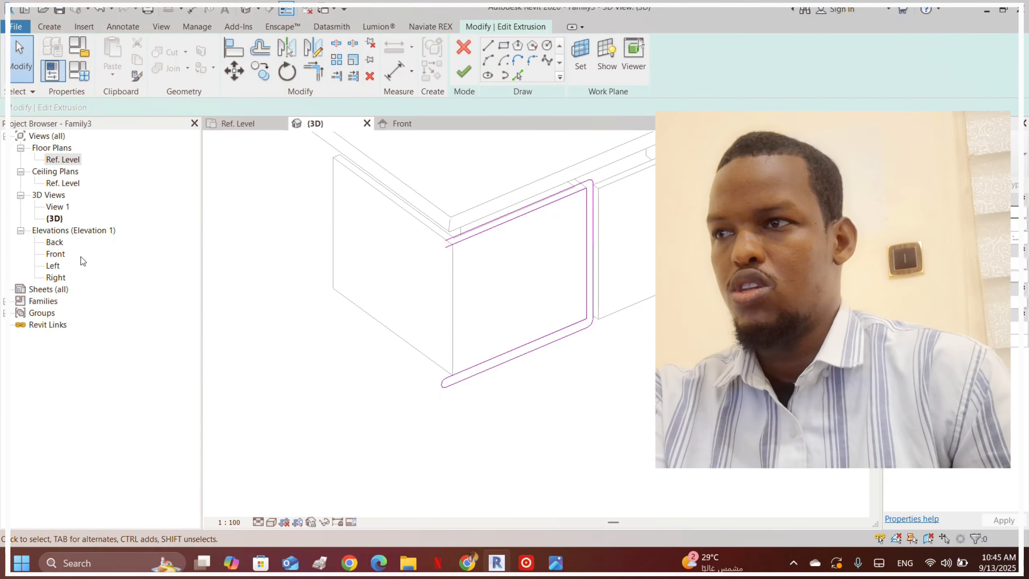
- In the front elevation, add a vertical sketch line picked along the left cabinet's outer side
double_click(56, 254)
scroll(280, 243, up, 5)
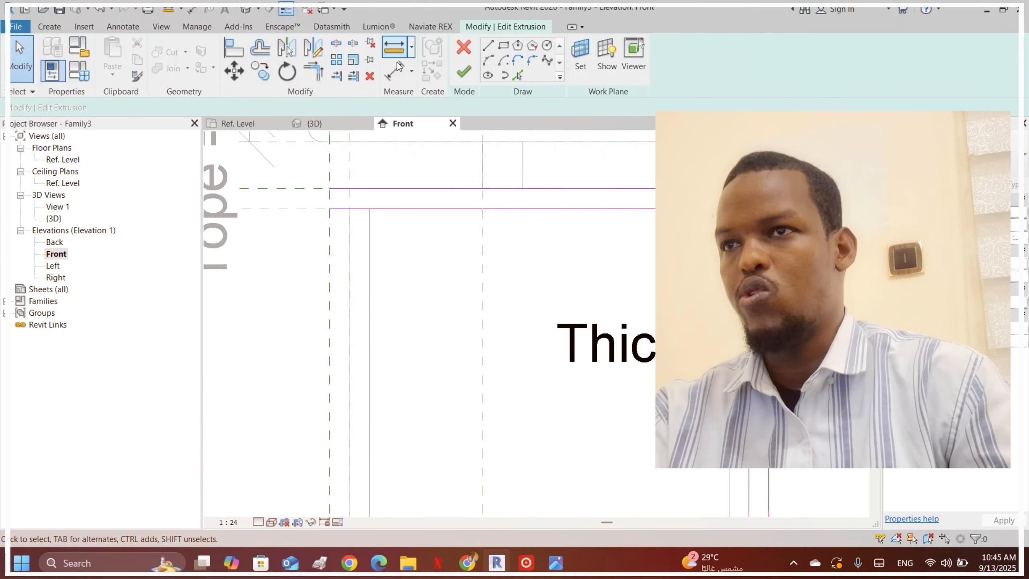
click(517, 75)
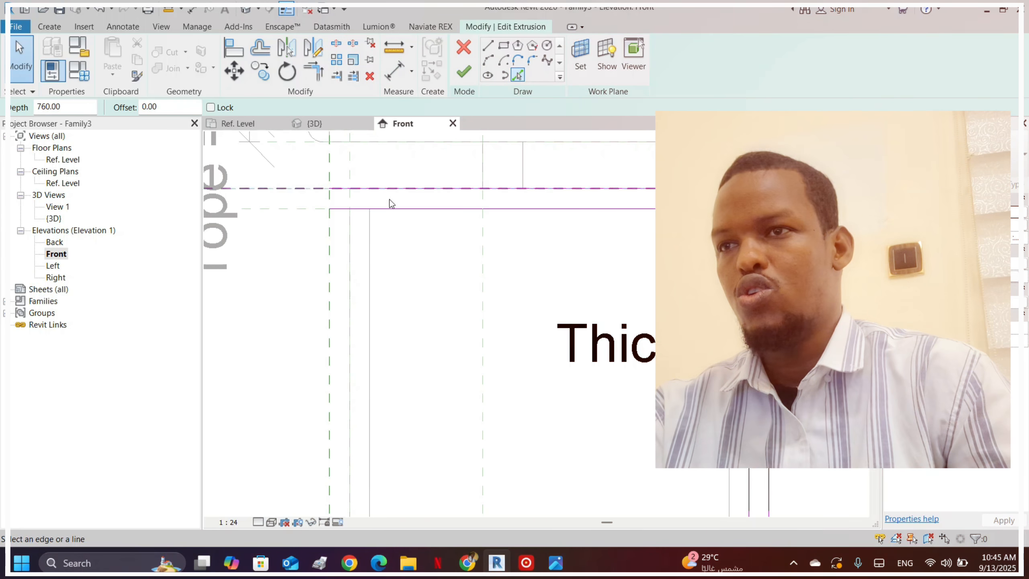
click(350, 168)
scroll(351, 167, down, 4)
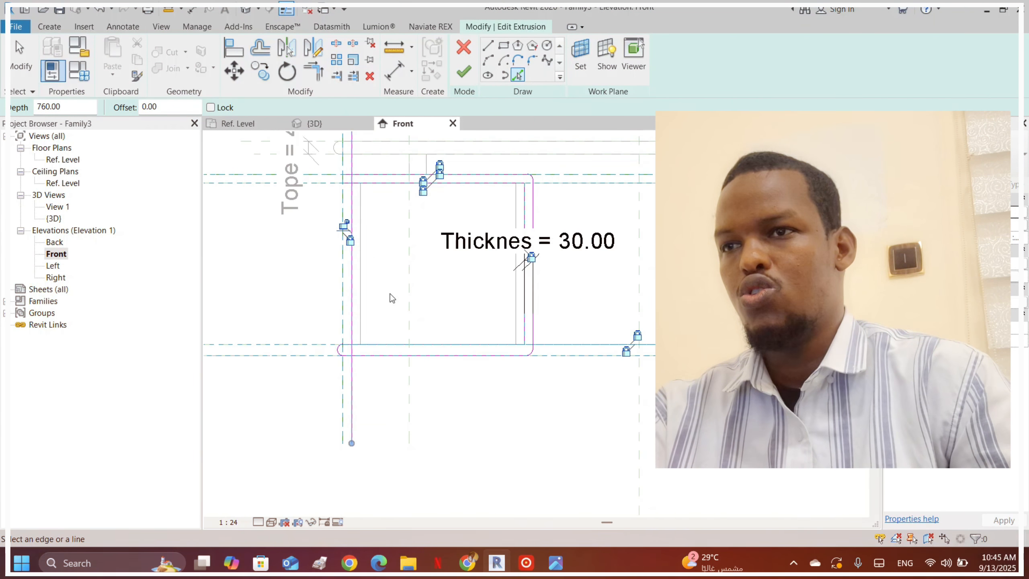
- Delete the rounded end of the left frame's lower arm and split the new vertical line between the two arms
scroll(368, 343, up, 2)
scroll(373, 328, up, 1)
key(Escape)
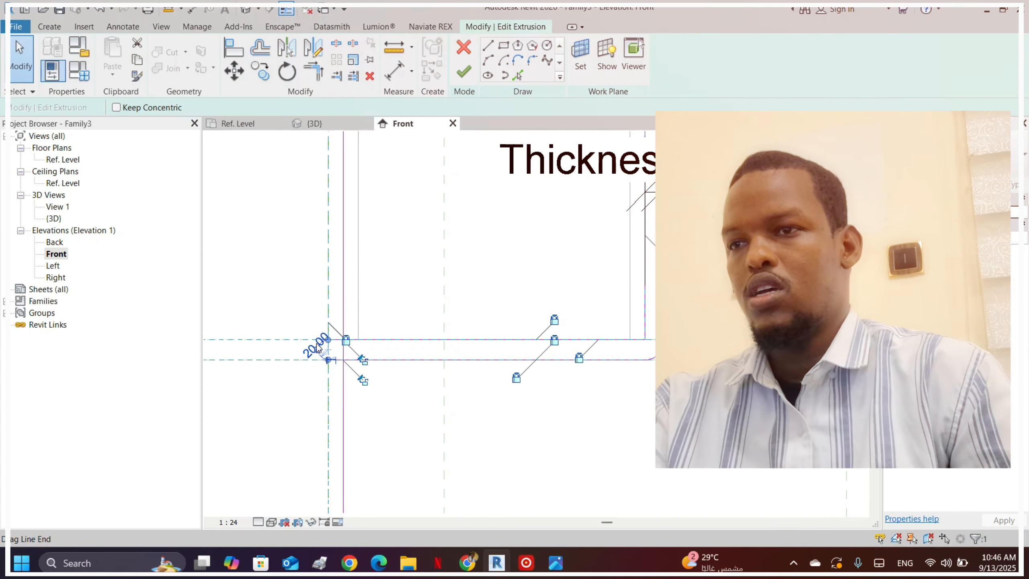
key(Escape)
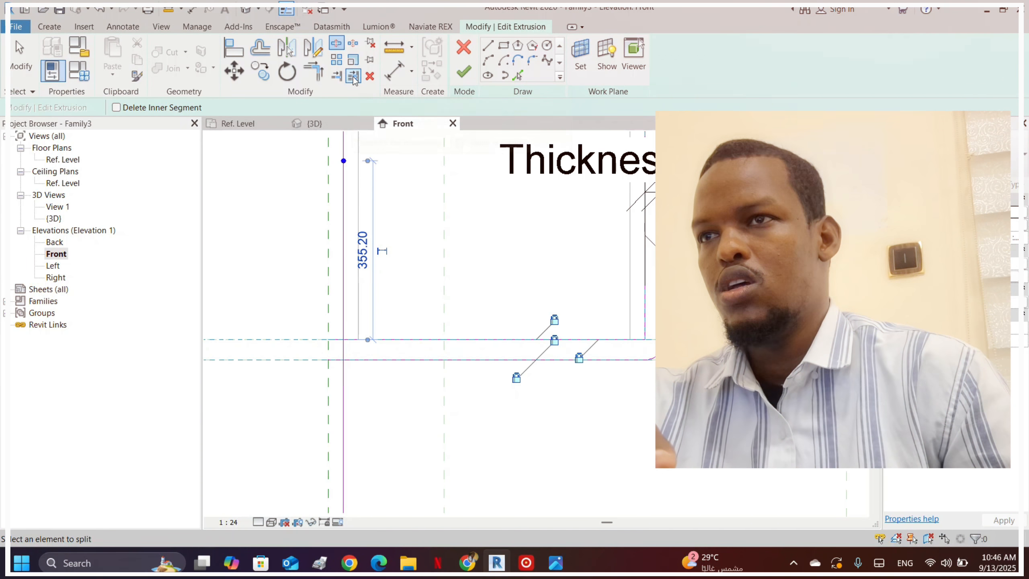
- Trim the left frame's lower and upper arms to the split vertical line so both ends close square
click(313, 71)
click(409, 340)
click(343, 350)
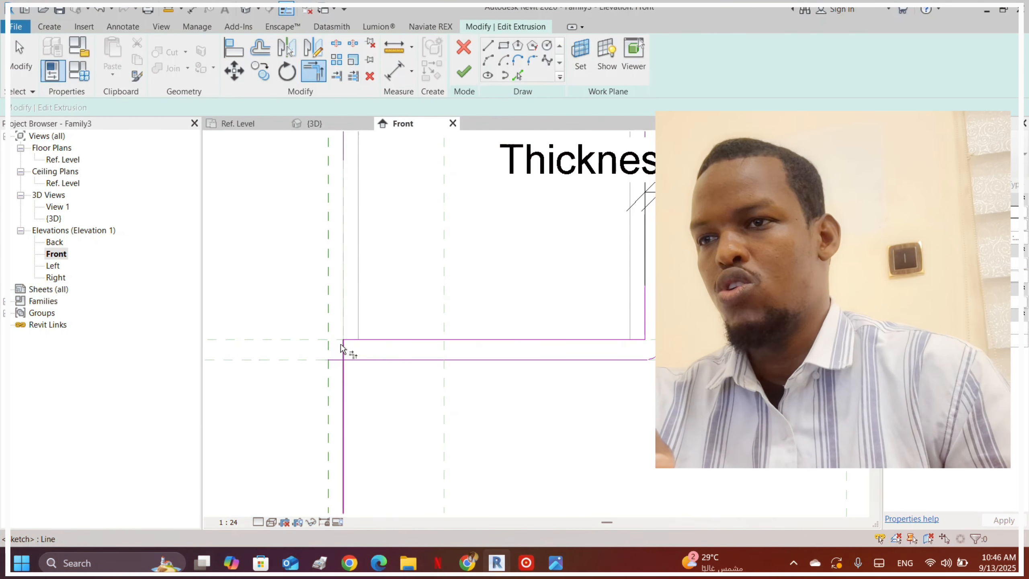
scroll(348, 351, down, 3)
scroll(361, 260, up, 2)
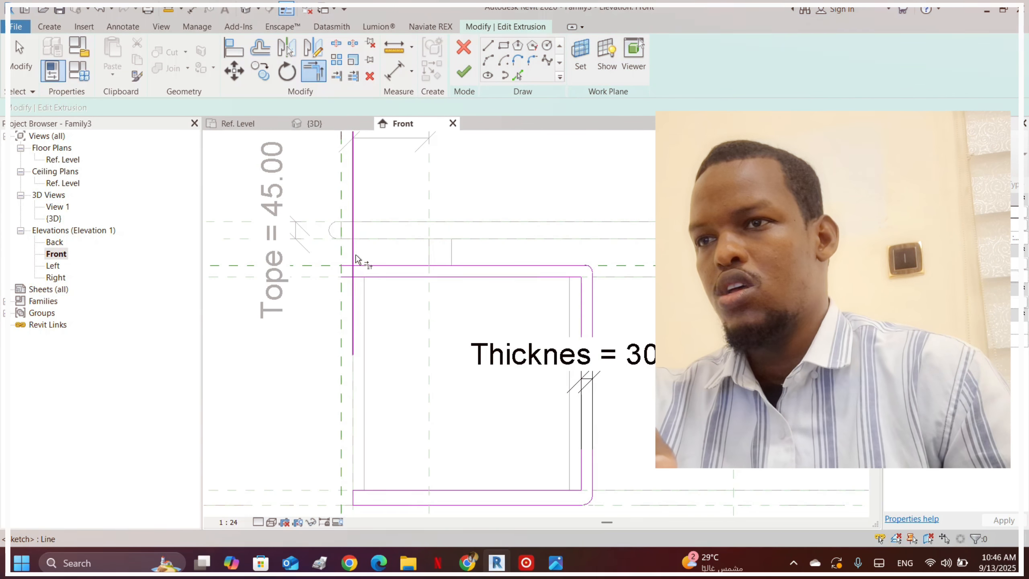
click(355, 276)
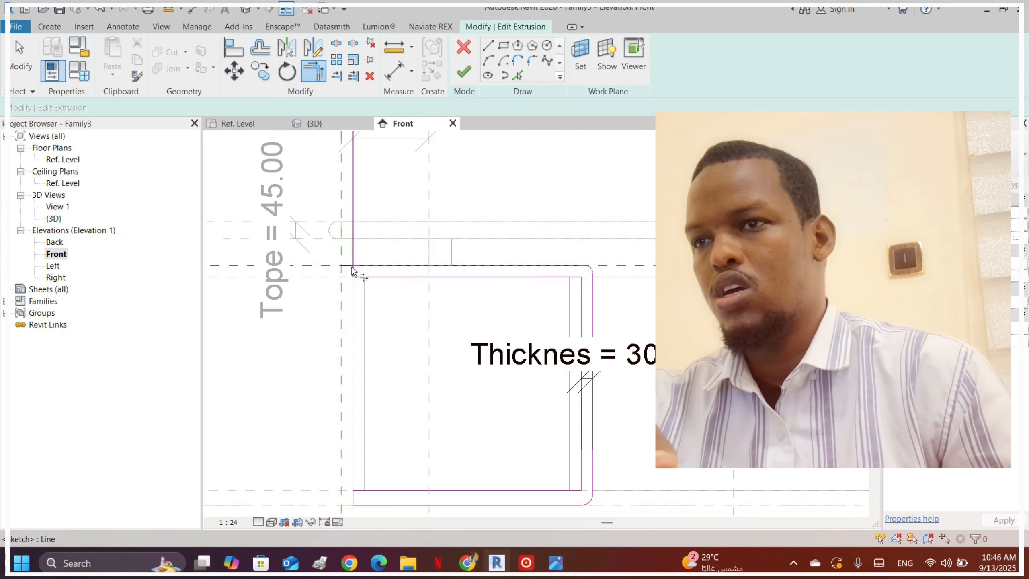
click(352, 268)
- Add a vertical sketch line picked along the right cabinet's outer side, across both arms of its frame
scroll(288, 274, down, 3)
scroll(323, 255, down, 2)
middle_drag(564, 278, 452, 294)
scroll(450, 293, up, 5)
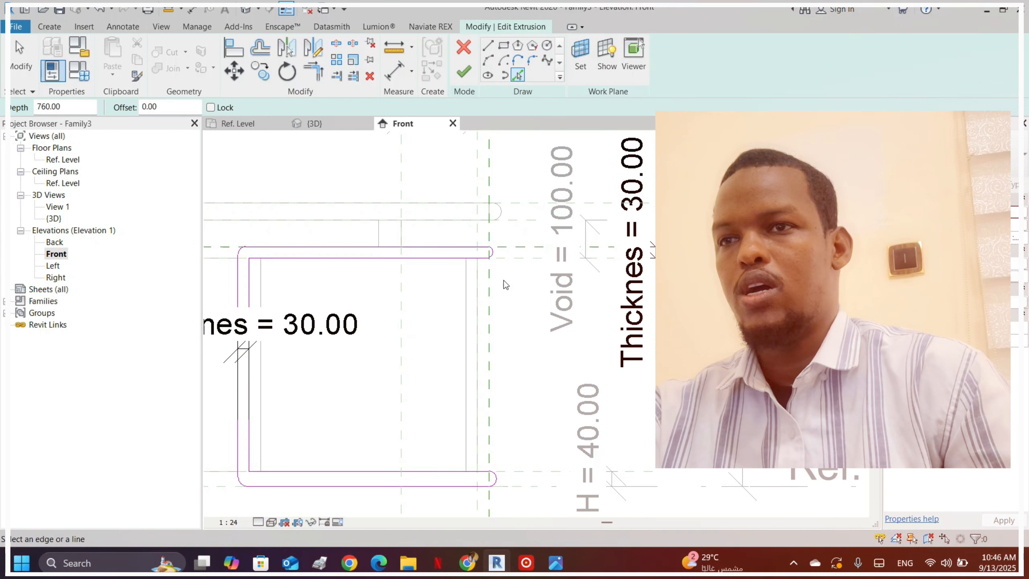
click(477, 205)
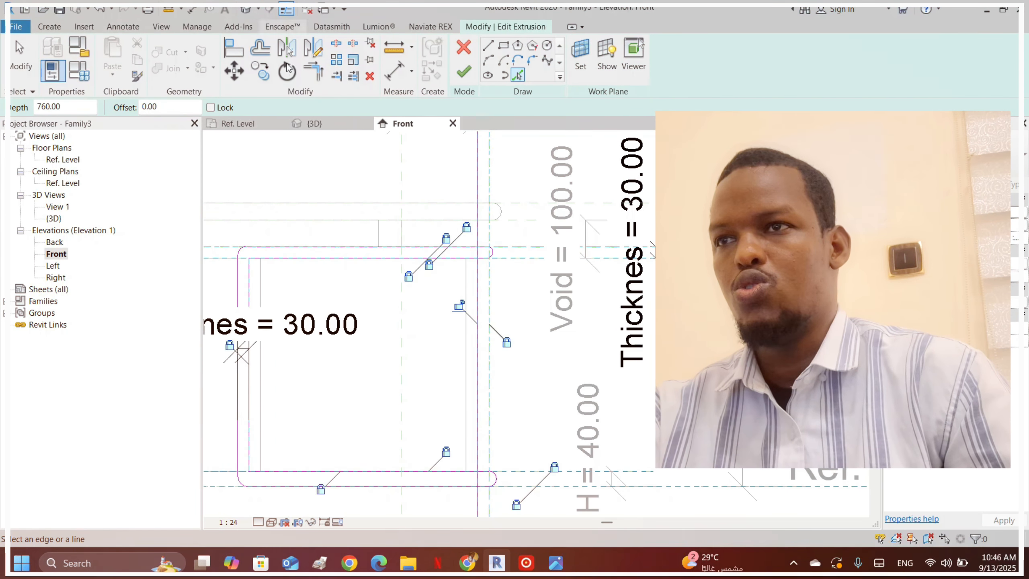
- Split the right vertical line between the arms and delete the rounded ends of the right frame's lower and upper arms
scroll(530, 248, down, 2)
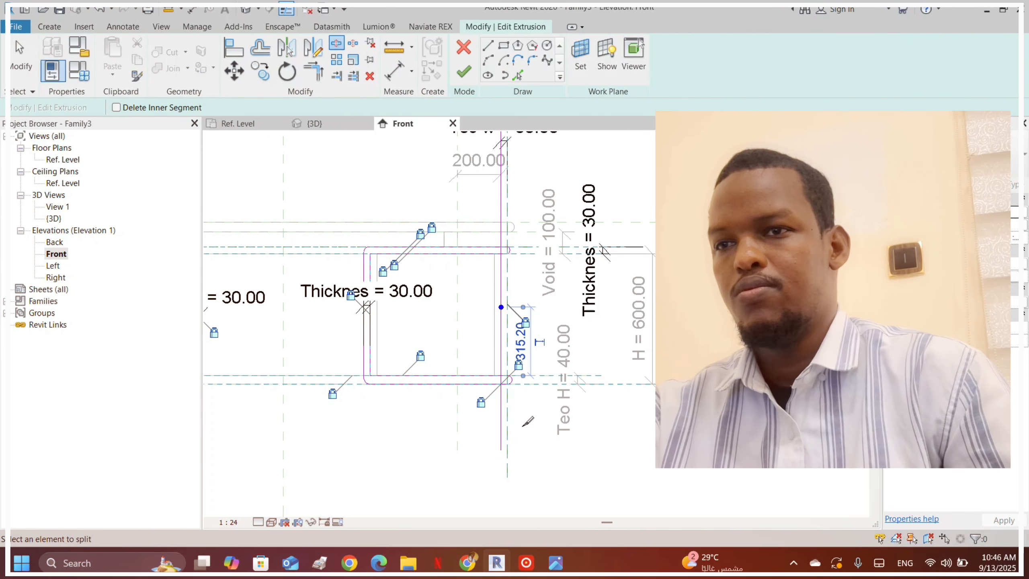
scroll(499, 345, up, 3)
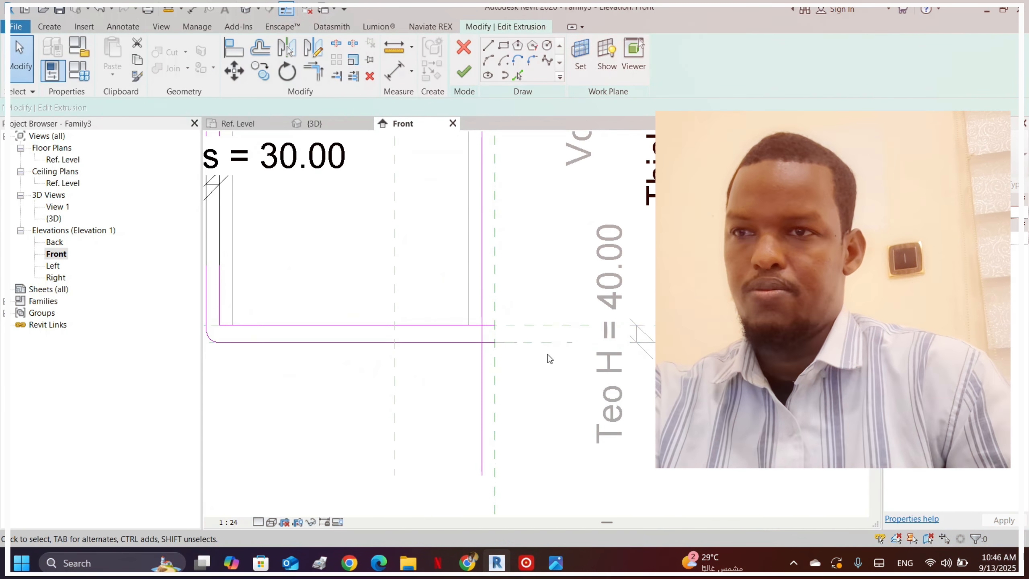
scroll(547, 357, down, 3)
scroll(502, 174, up, 3)
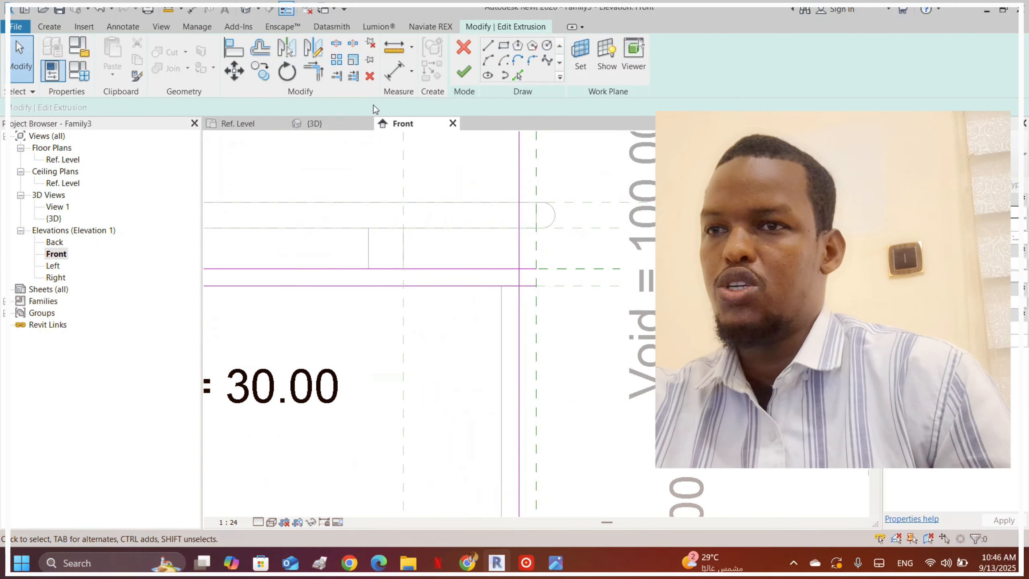
- Trim the right frame's upper and lower arms to the split vertical line to form square ends
click(308, 67)
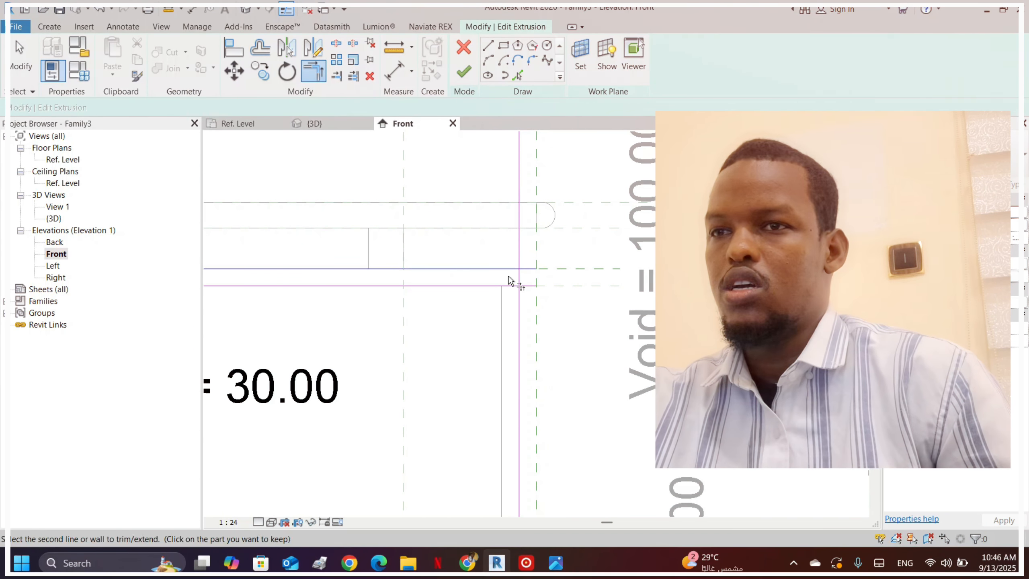
scroll(520, 283, down, 3)
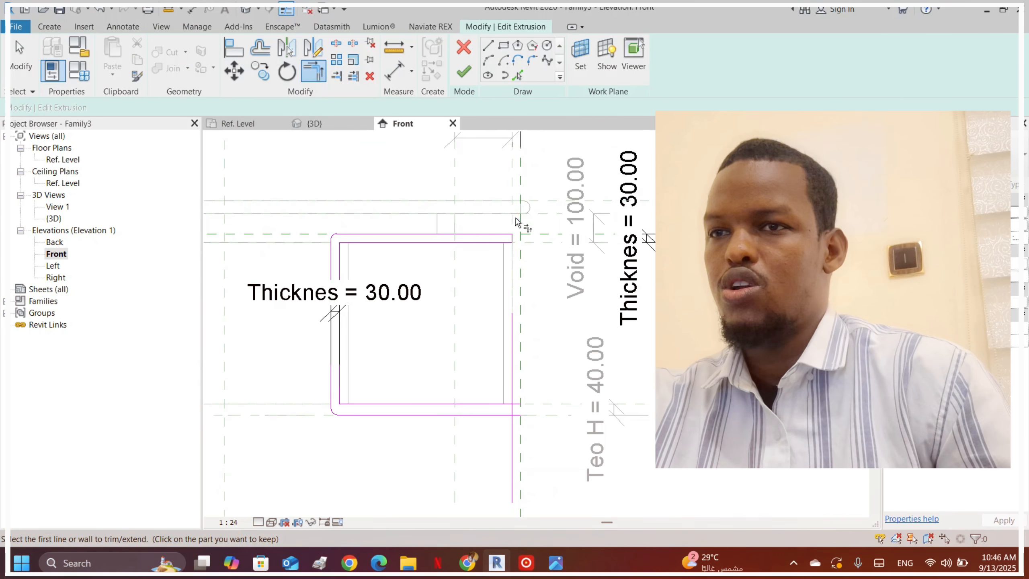
scroll(514, 356, up, 3)
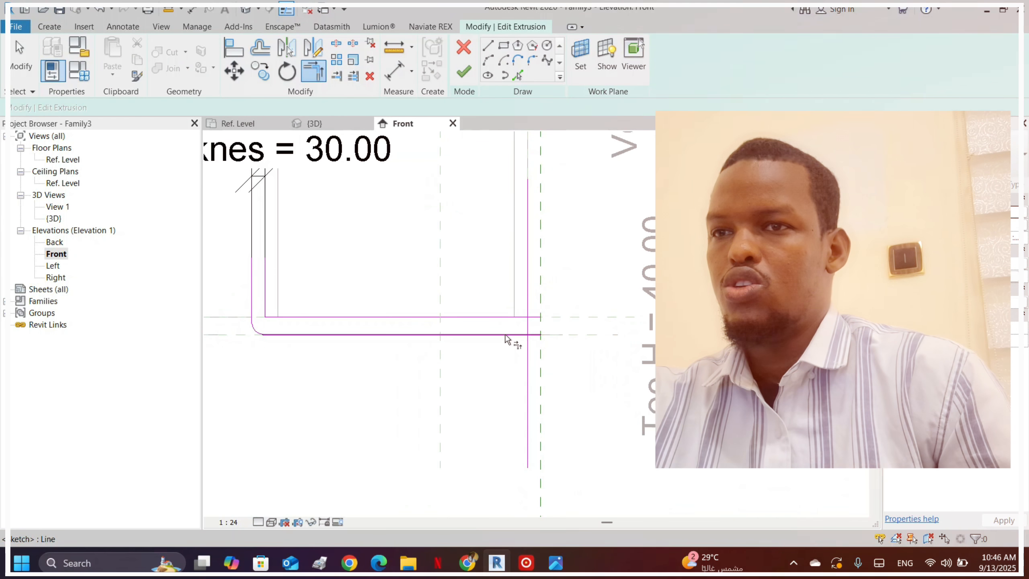
click(532, 327)
click(514, 316)
click(527, 324)
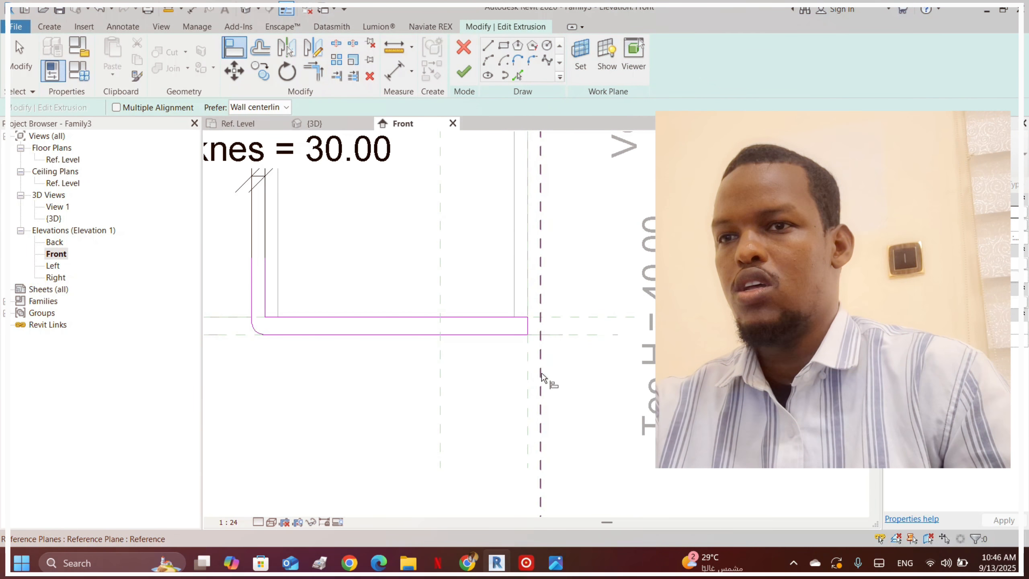
- Align and lock the square ends of the right frame's arms to the reference plane at the cabinet's outer side
scroll(528, 336, up, 2)
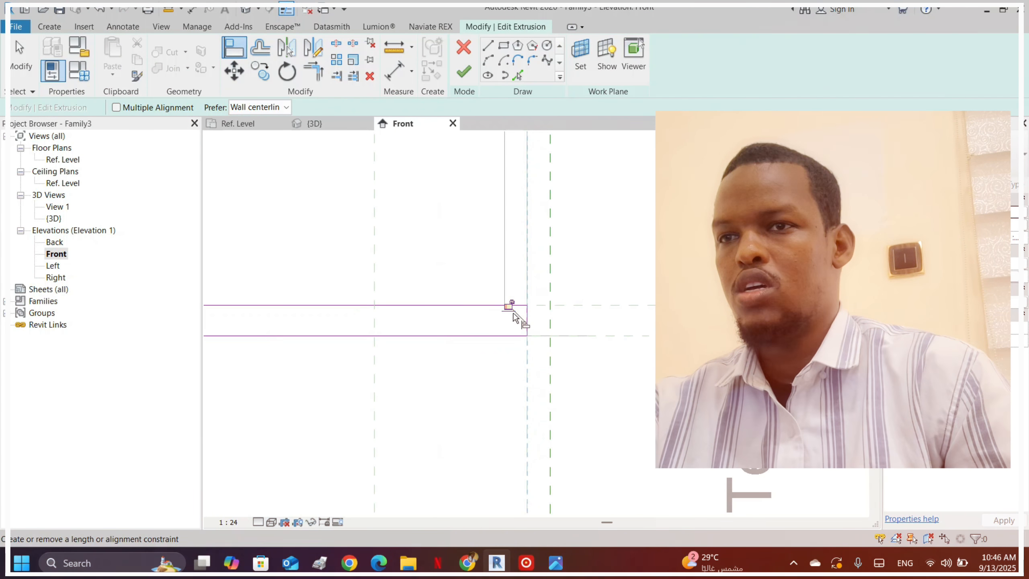
click(514, 314)
scroll(507, 386, down, 3)
scroll(507, 259, up, 3)
click(519, 295)
scroll(515, 363, up, 2)
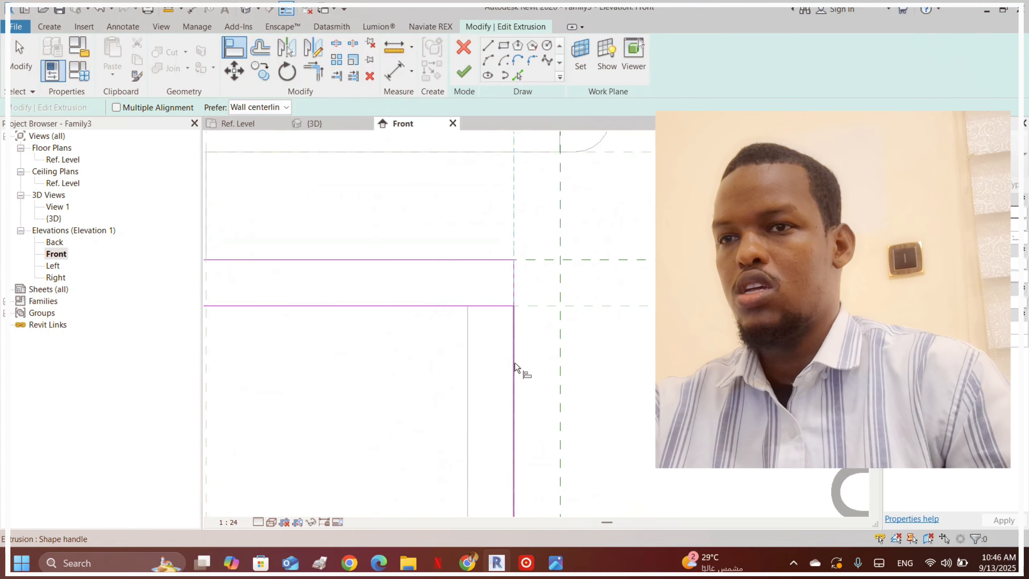
click(514, 362)
scroll(503, 371, down, 4)
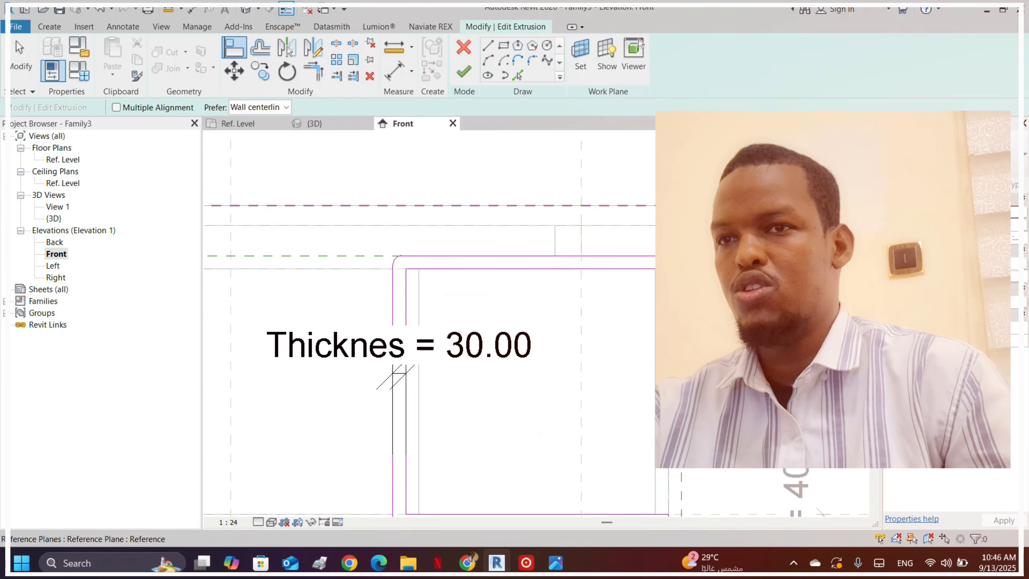
- Align and lock the left frame's square arm ends to the cabinet's outer side reference plane, and finish the extrusion sketch
scroll(501, 246, up, 5)
scroll(503, 365, up, 3)
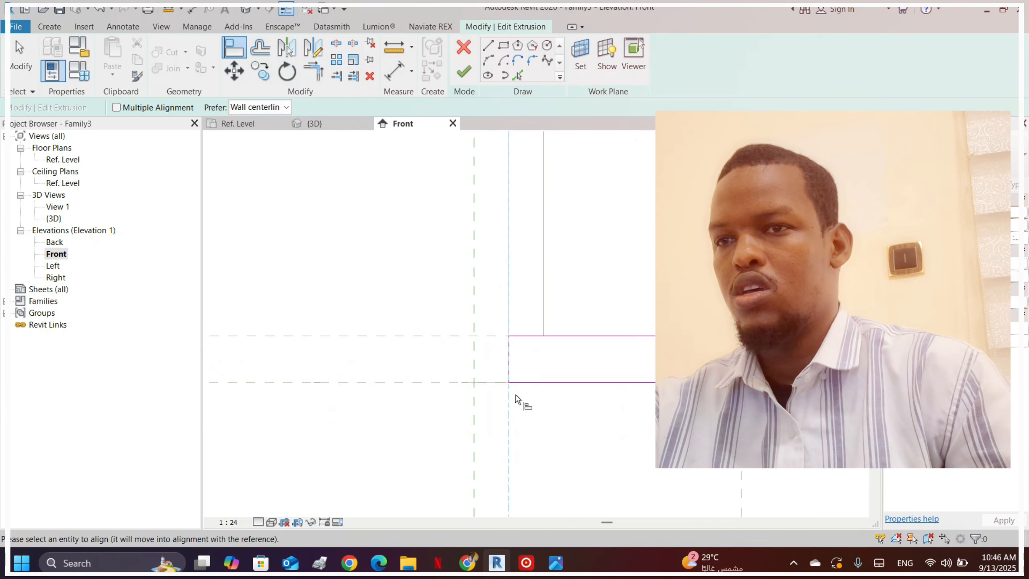
click(511, 359)
scroll(459, 421, down, 3)
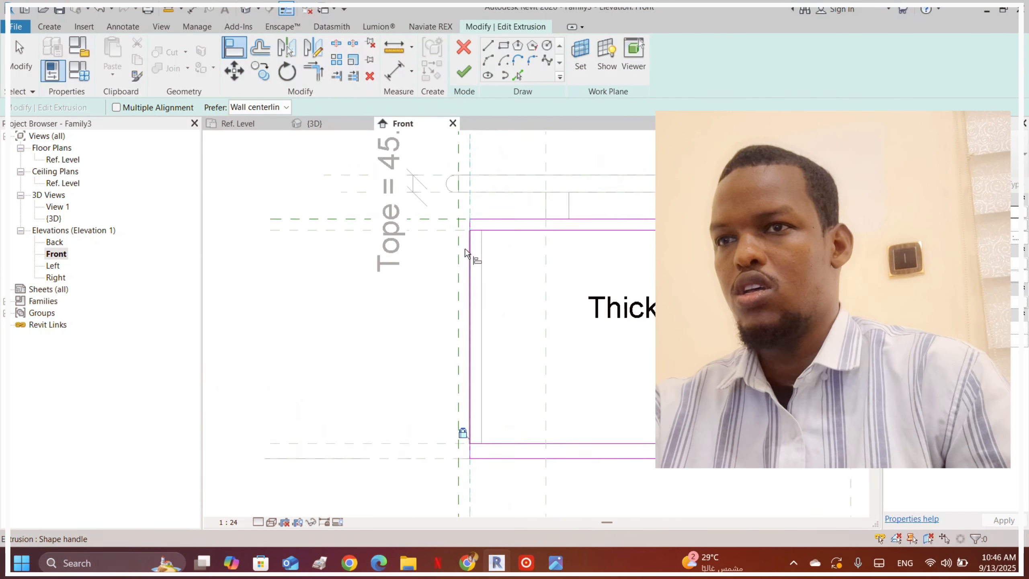
scroll(470, 249, up, 3)
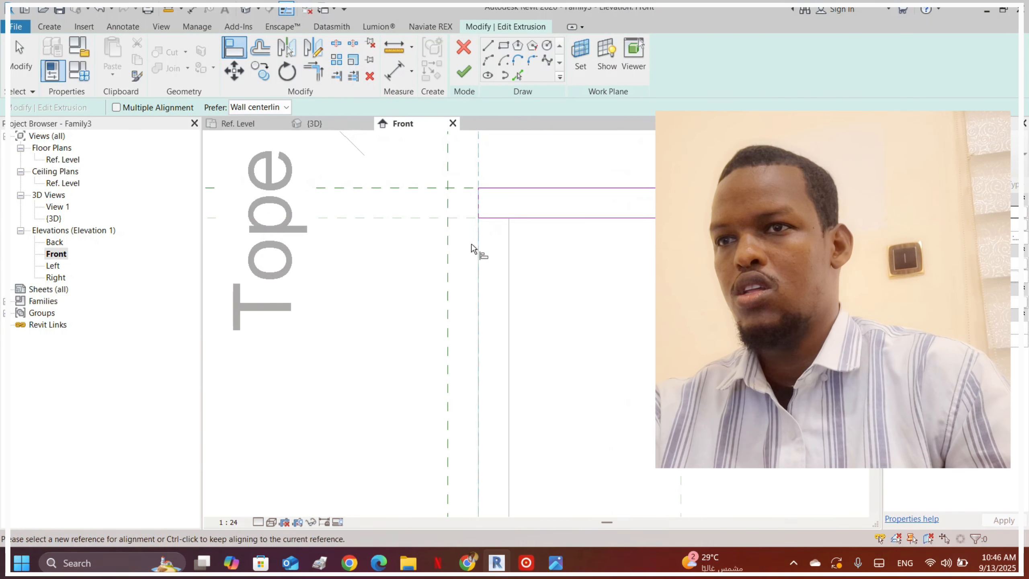
click(478, 203)
scroll(395, 305, down, 3)
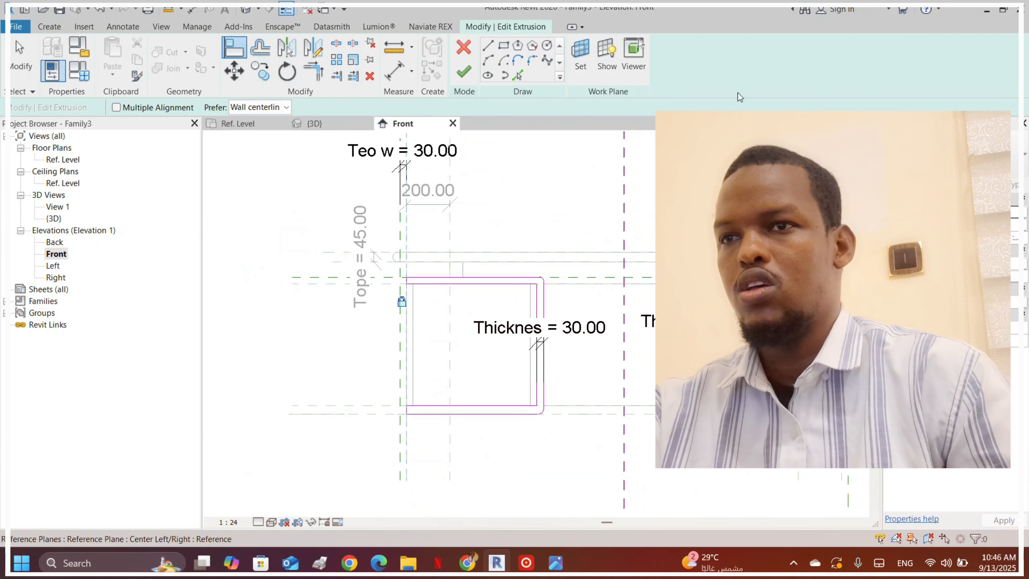
click(466, 73)
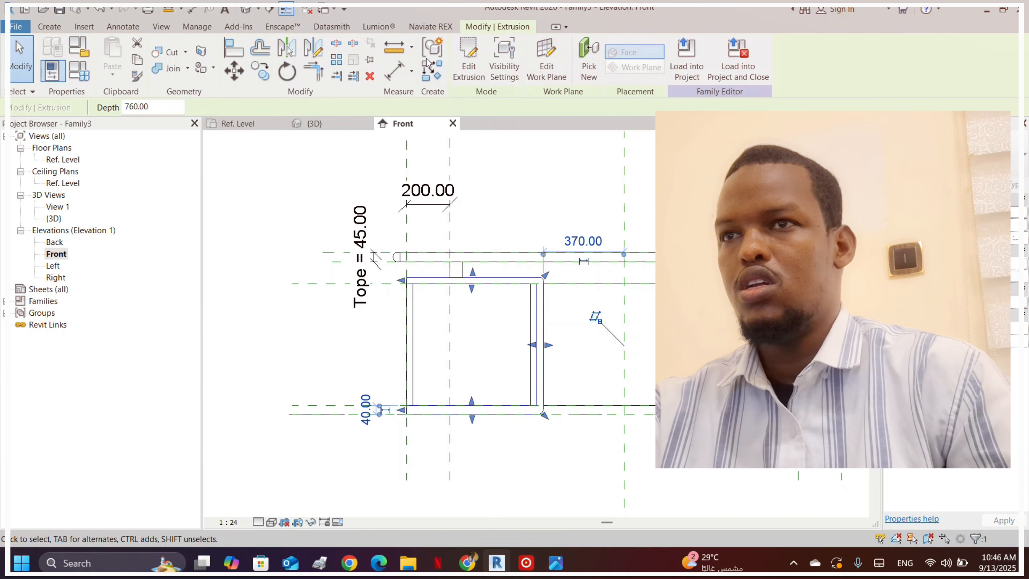
- Examine the desk in 3D from the front and side, checking the square outer ends of the cabinet frames
click(246, 12)
scroll(428, 318, down, 4)
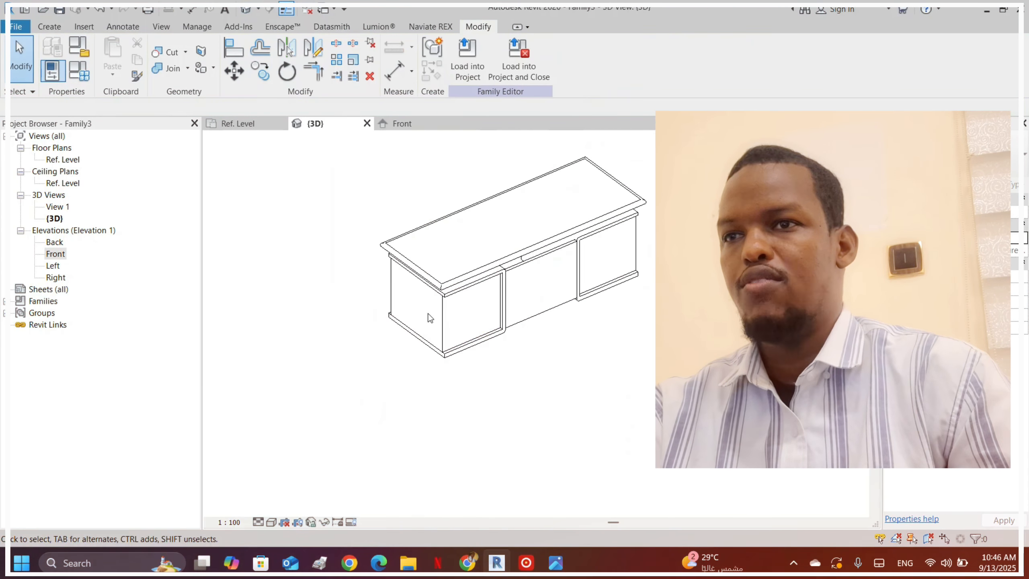
scroll(517, 301, up, 3)
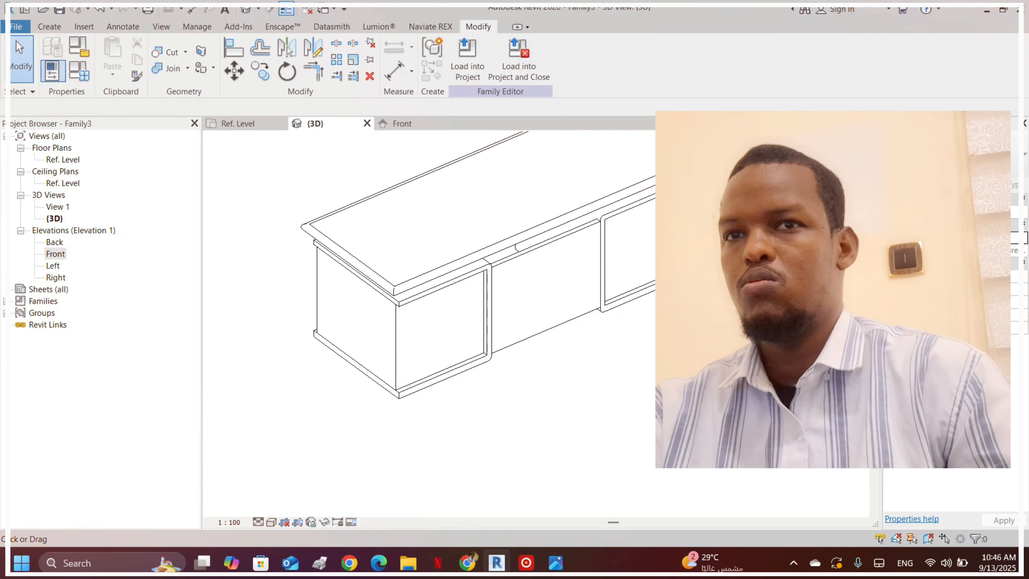
click(838, 175)
middle_drag(542, 322, 572, 396)
scroll(424, 247, down, 2)
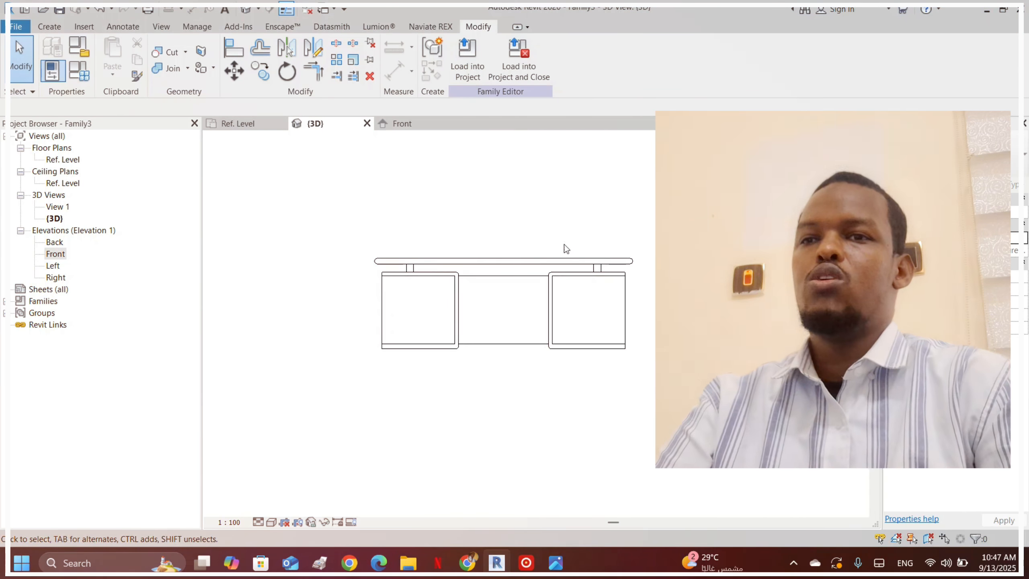
shift+middle_drag(564, 245, 292, 324)
scroll(472, 336, up, 6)
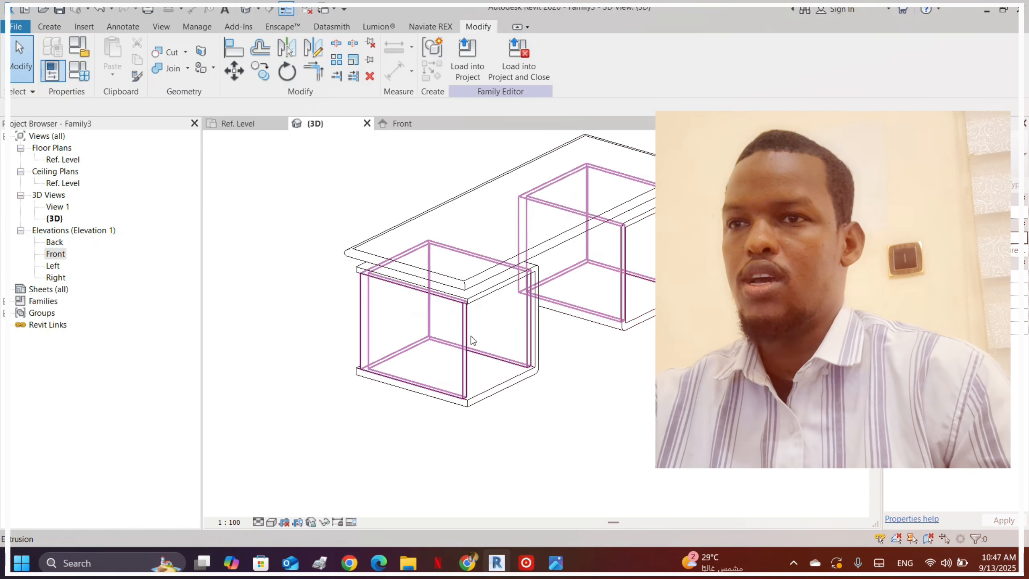
scroll(721, 150, down, 2)
scroll(344, 263, down, 4)
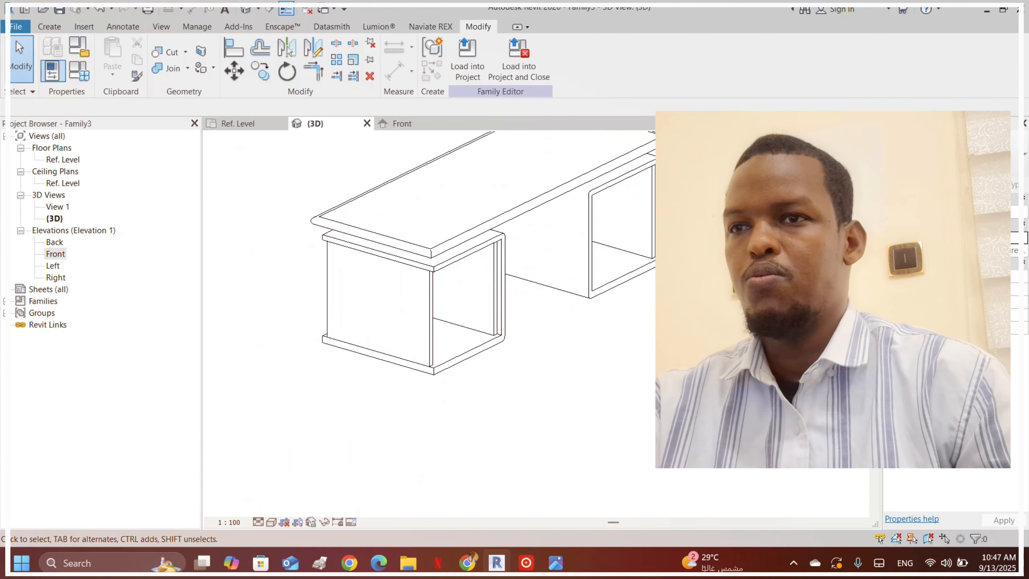
scroll(407, 176, up, 2)
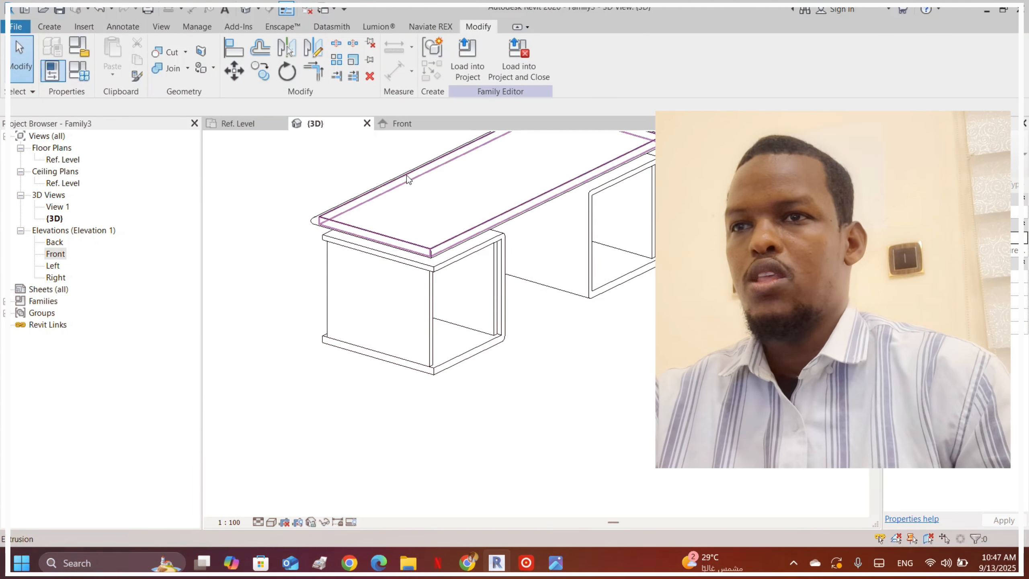
- Open the reference level floor plan and bring up the editing options for the sweep around the desktop's edge
double_click(60, 252)
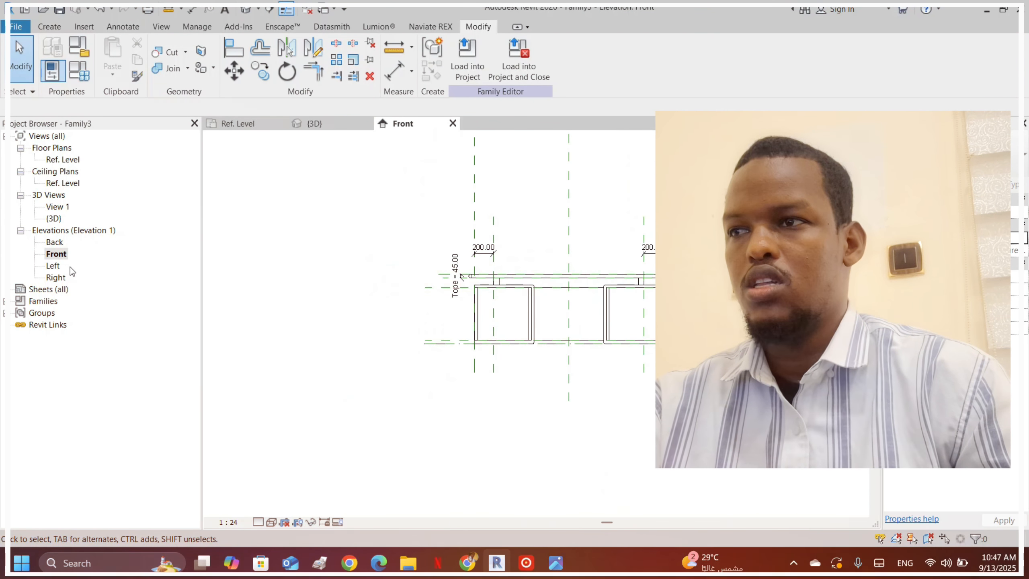
double_click(62, 159)
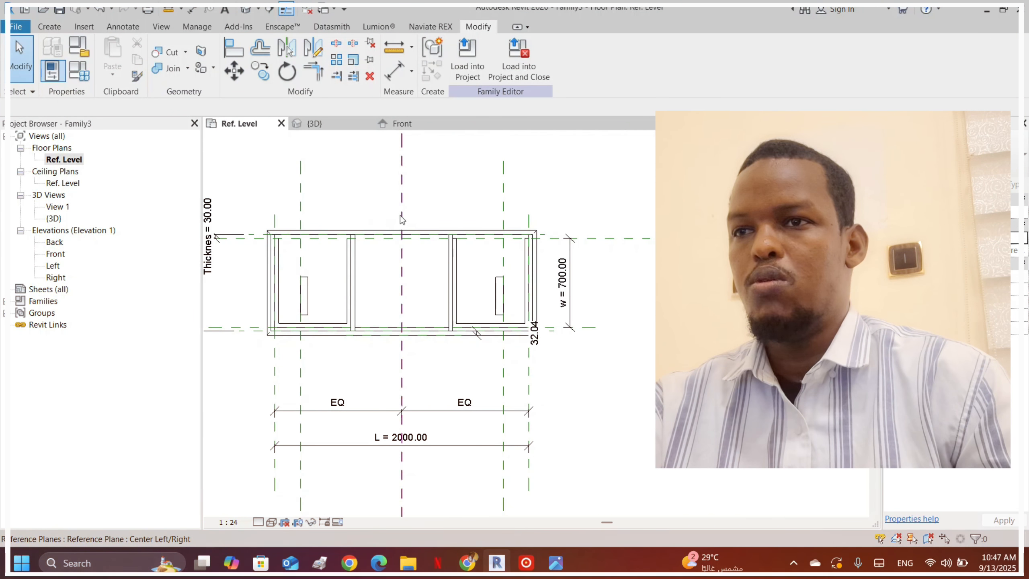
click(370, 234)
right_click(370, 231)
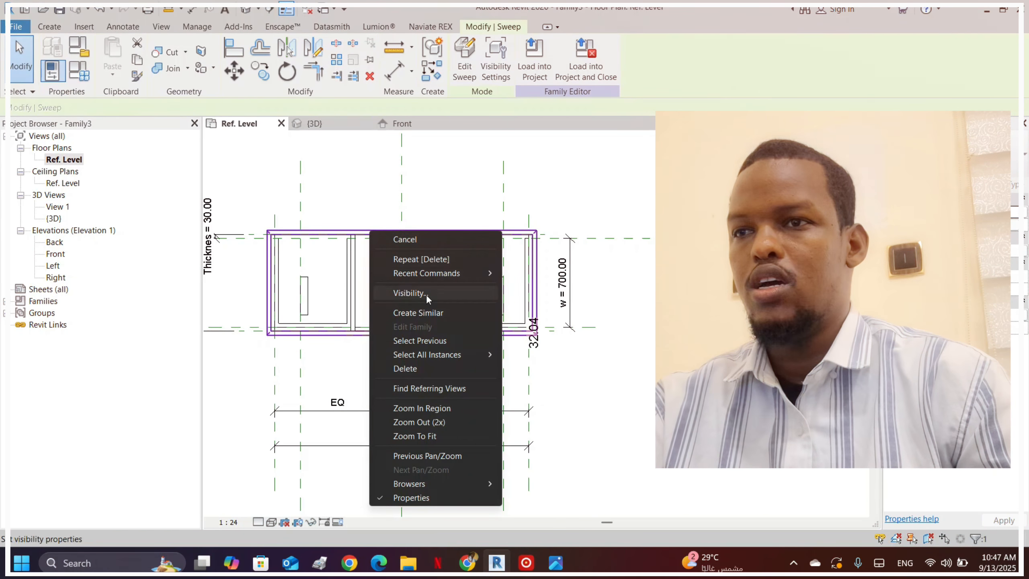
click(611, 204)
scroll(483, 233, up, 2)
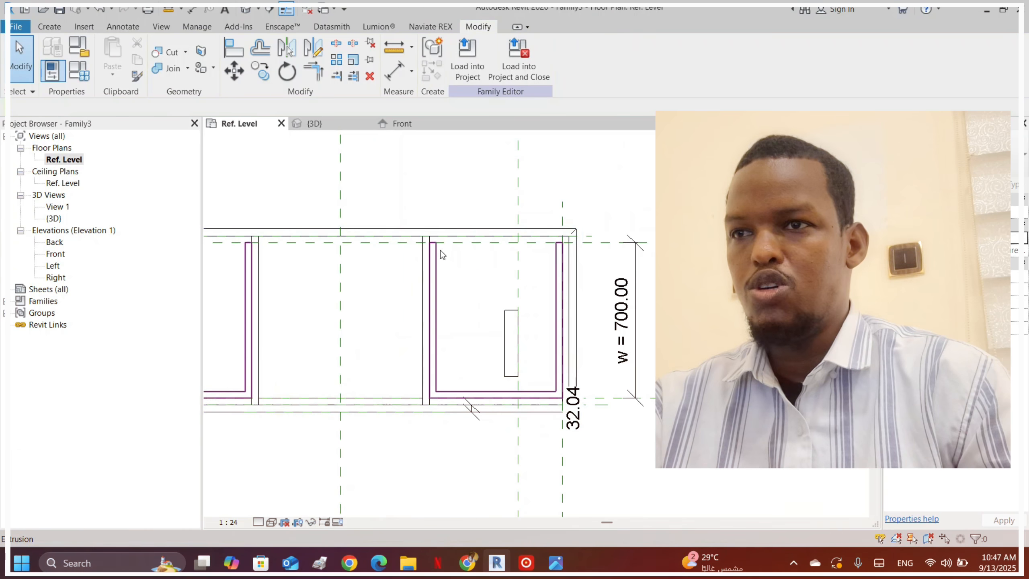
scroll(439, 242, up, 2)
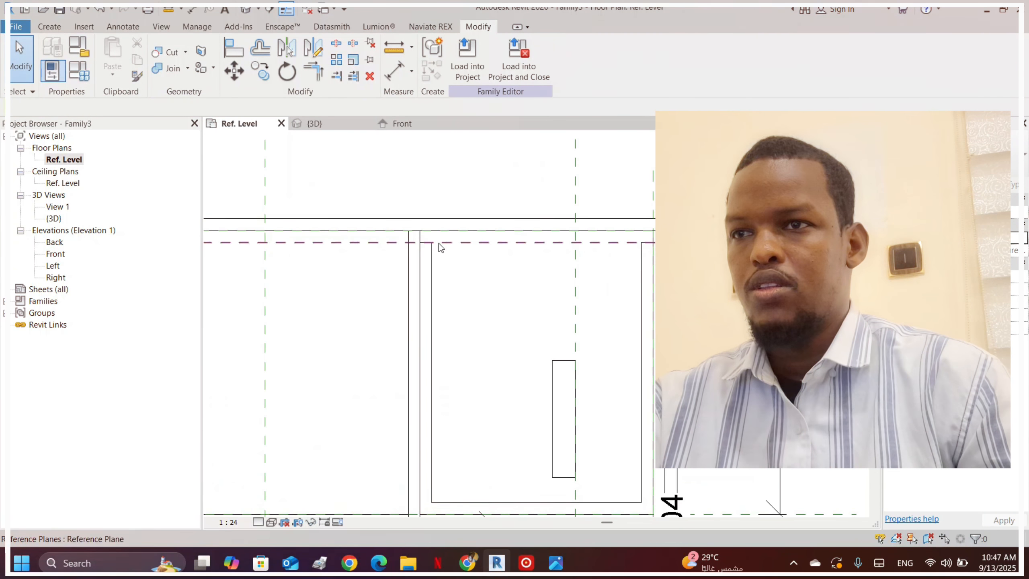
click(439, 242)
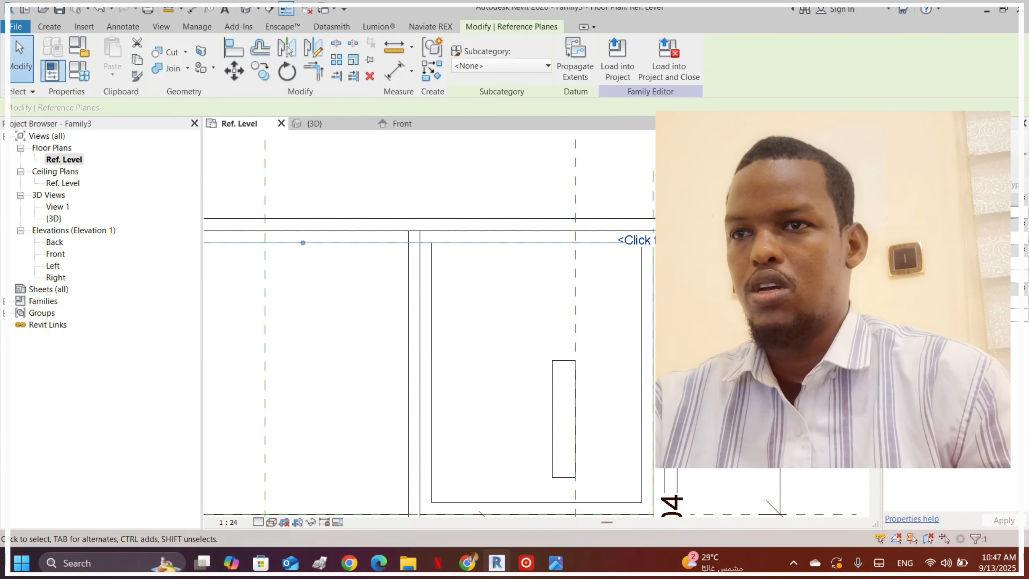
key(Escape)
click(419, 253)
key(Escape)
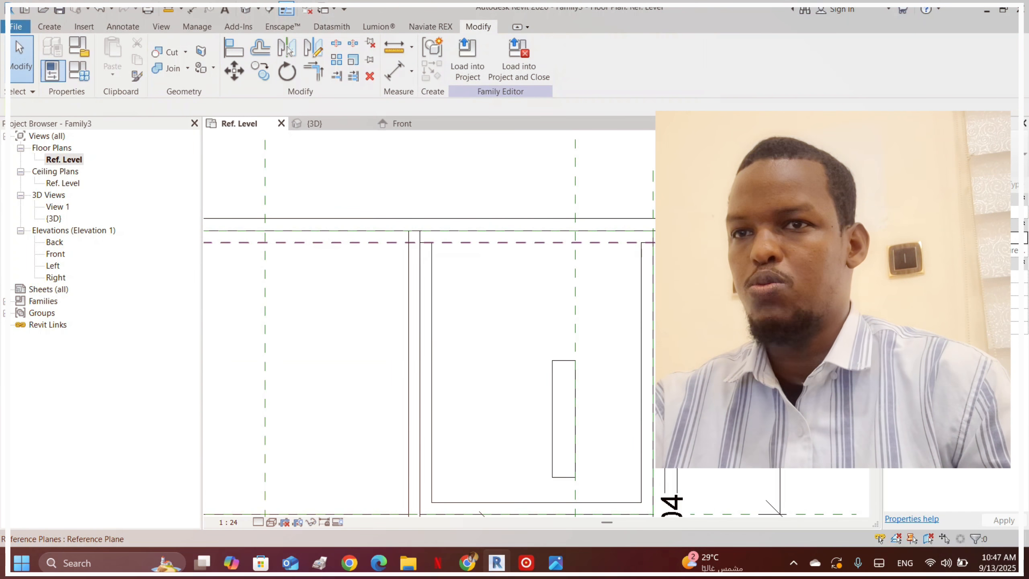
- Start a new extrusion and sketch a rectangle about 580 by 40 mm above the right pedestal in the Ref. Level plan
click(48, 27)
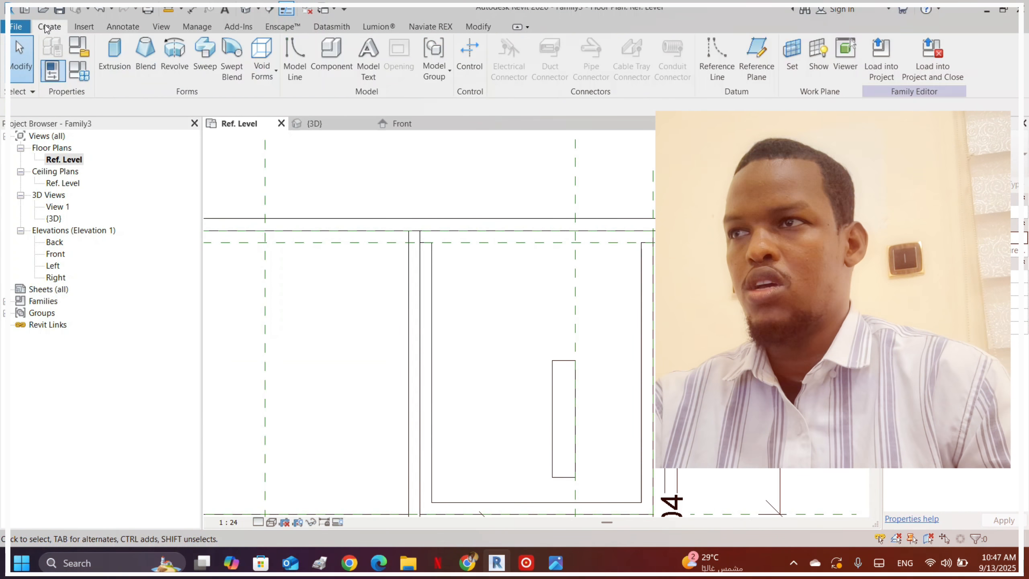
click(115, 57)
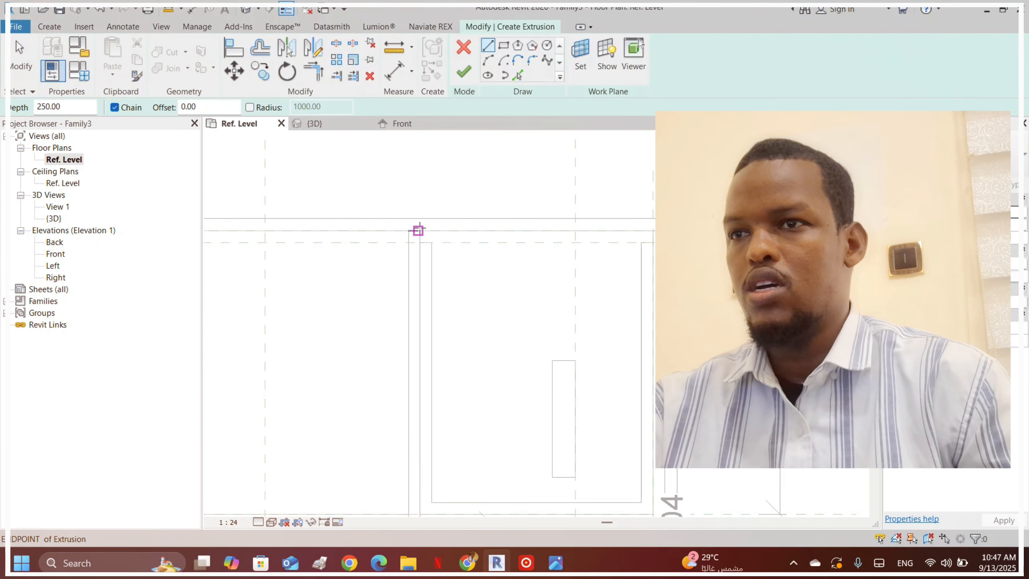
scroll(420, 231, up, 2)
click(415, 164)
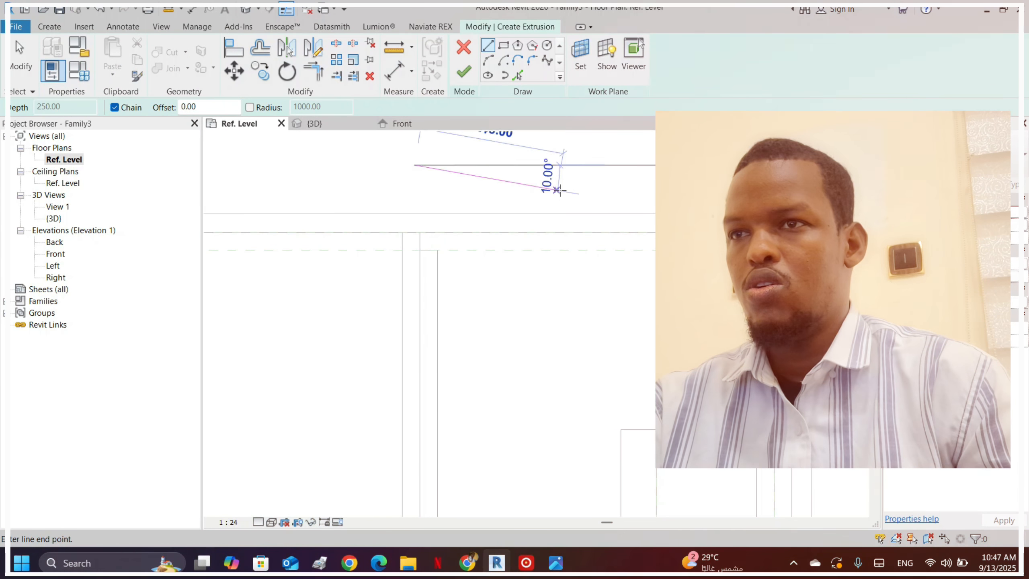
scroll(402, 219, down, 2)
click(503, 48)
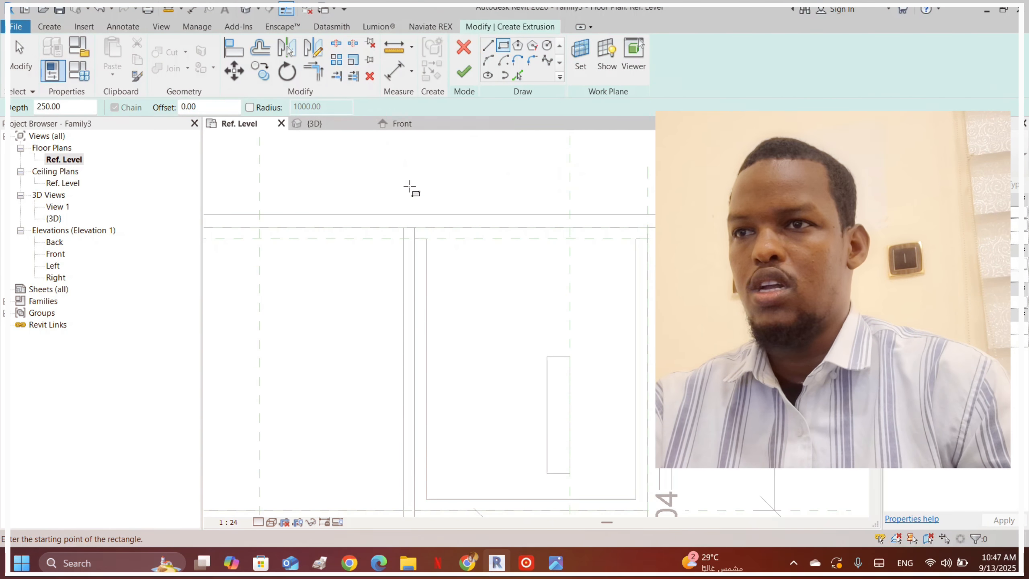
click(409, 183)
click(618, 200)
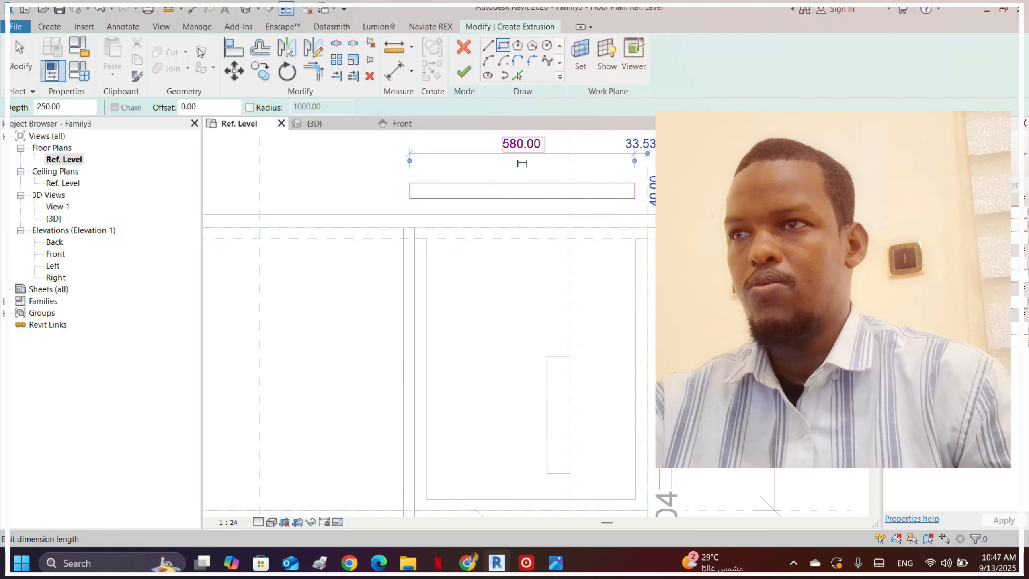
- Align and lock the rectangle's lower edge to the dashed reference plane and its left edge to the pedestal's left inner side
click(232, 55)
scroll(414, 265, up, 2)
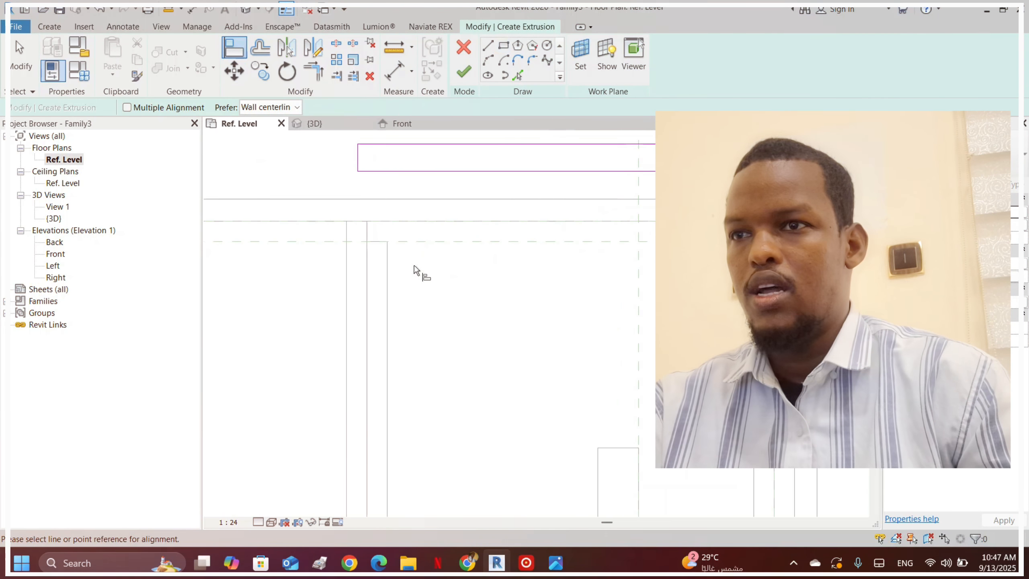
click(317, 242)
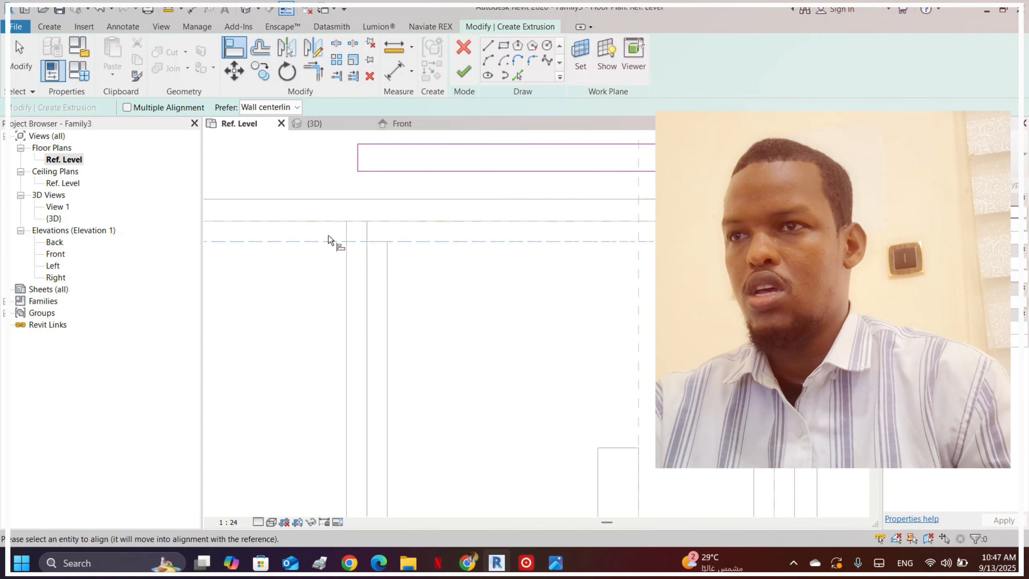
click(448, 172)
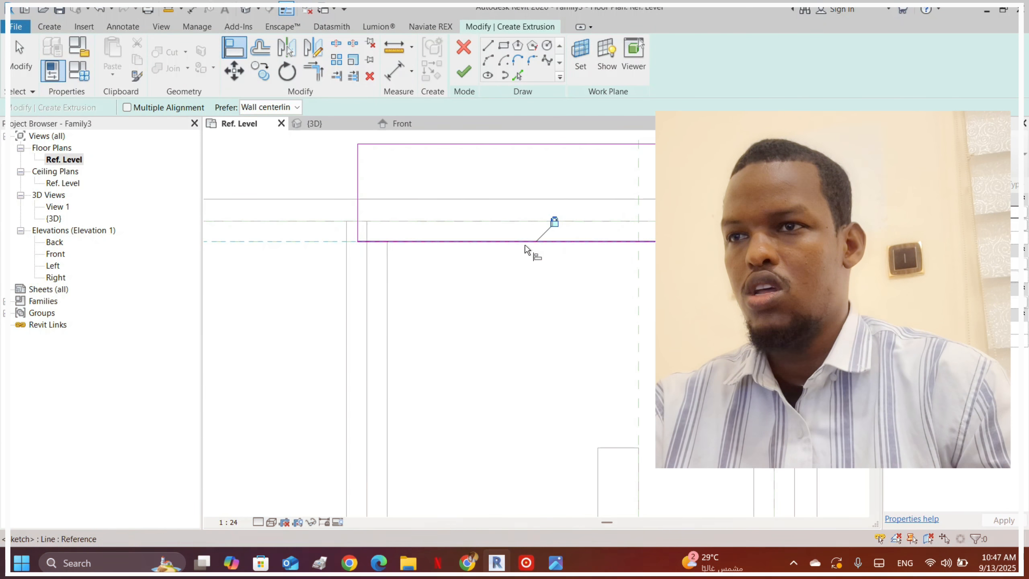
scroll(526, 254, down, 2)
click(437, 283)
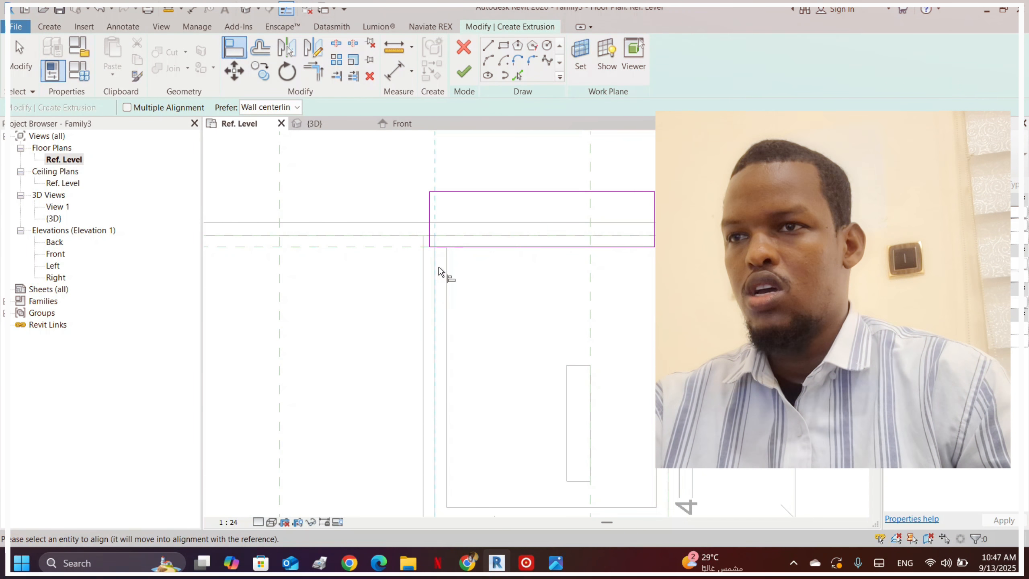
click(430, 229)
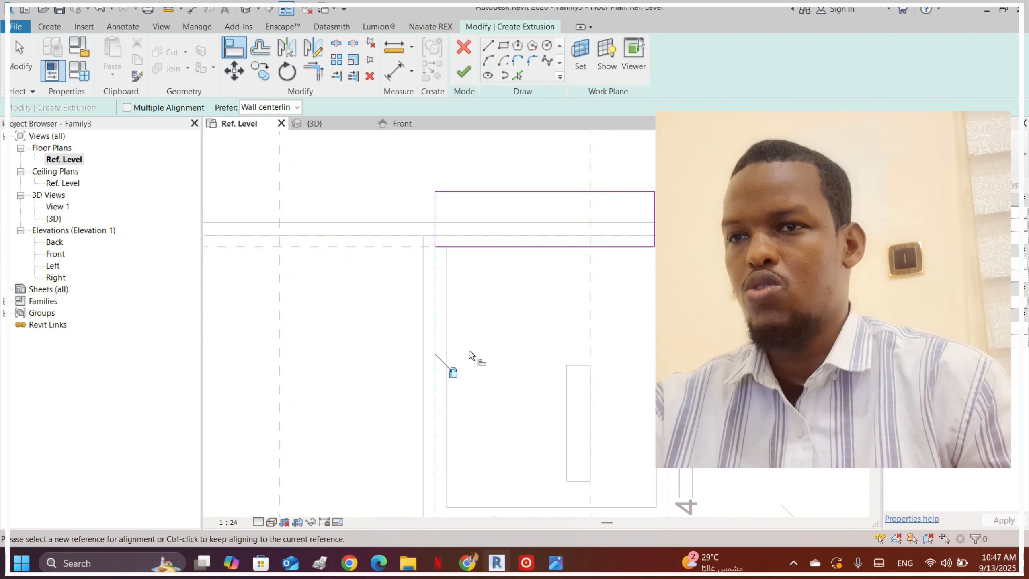
- Align and lock the rectangle's right and upper edges to the pedestal's outline, and finish the extrusion
scroll(644, 223, up, 2)
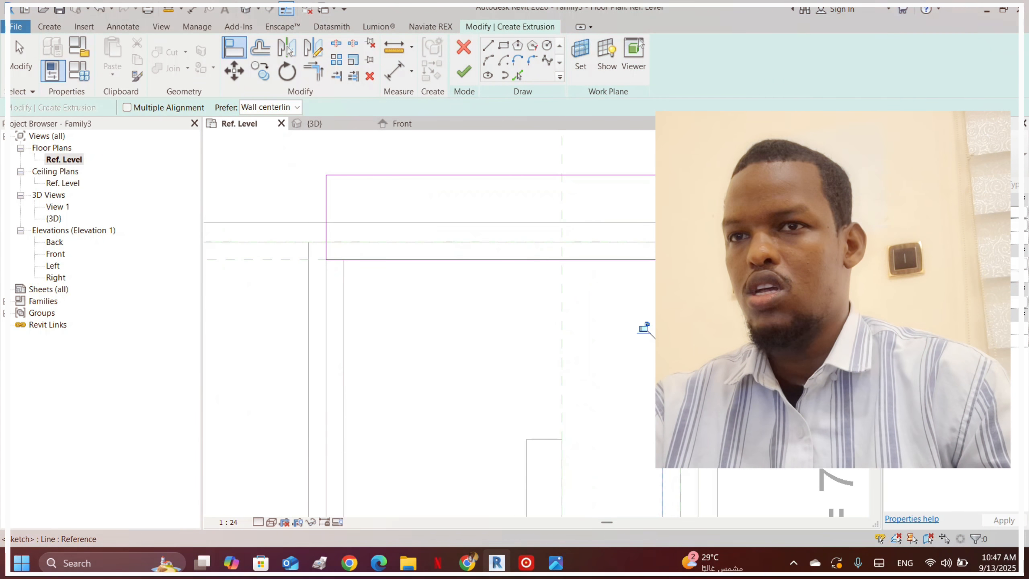
click(637, 243)
click(626, 177)
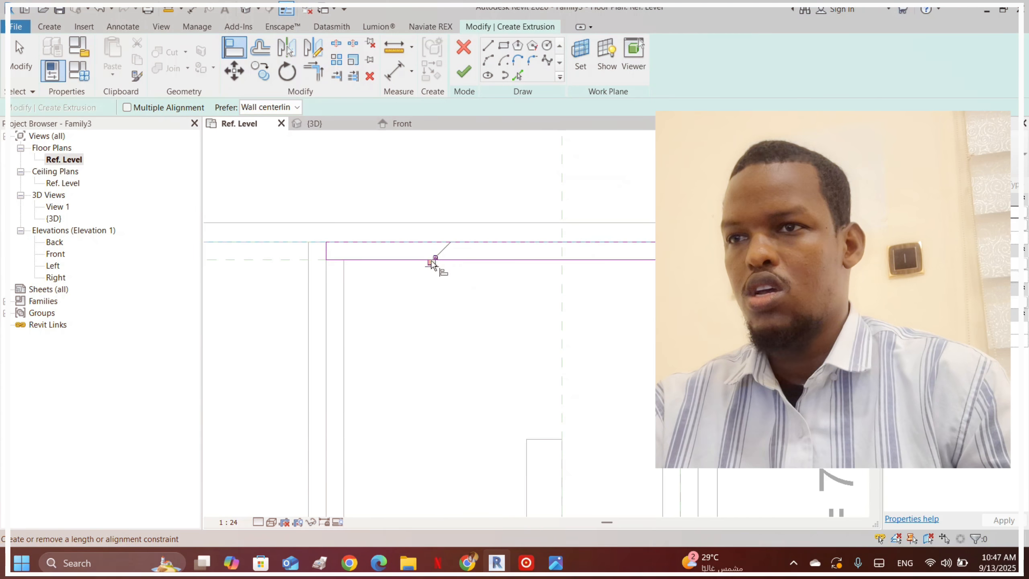
click(464, 72)
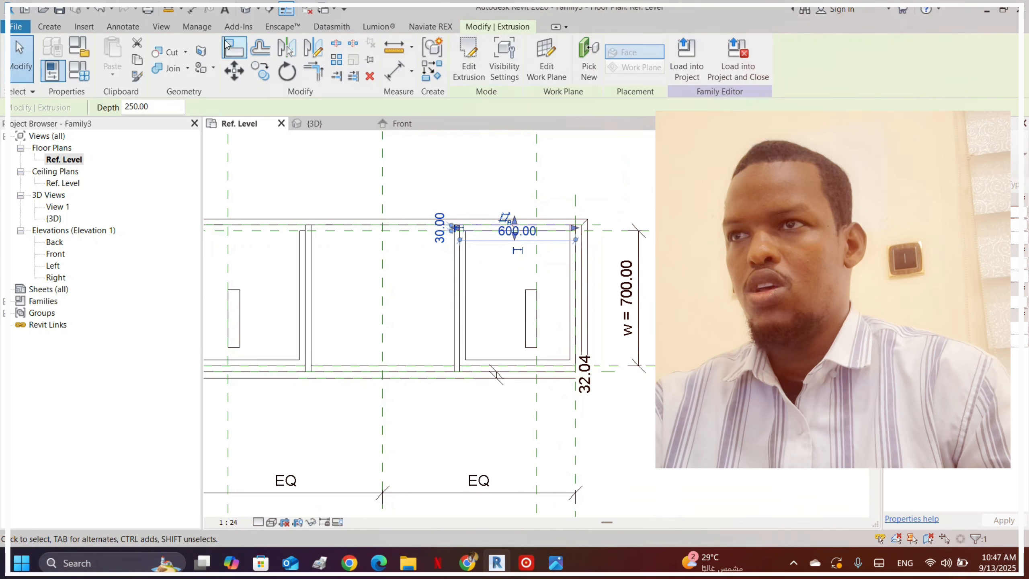
- Open the 3D view and stretch the new panel upwards to a depth of 600 mm to close the pedestal's full opening
click(315, 123)
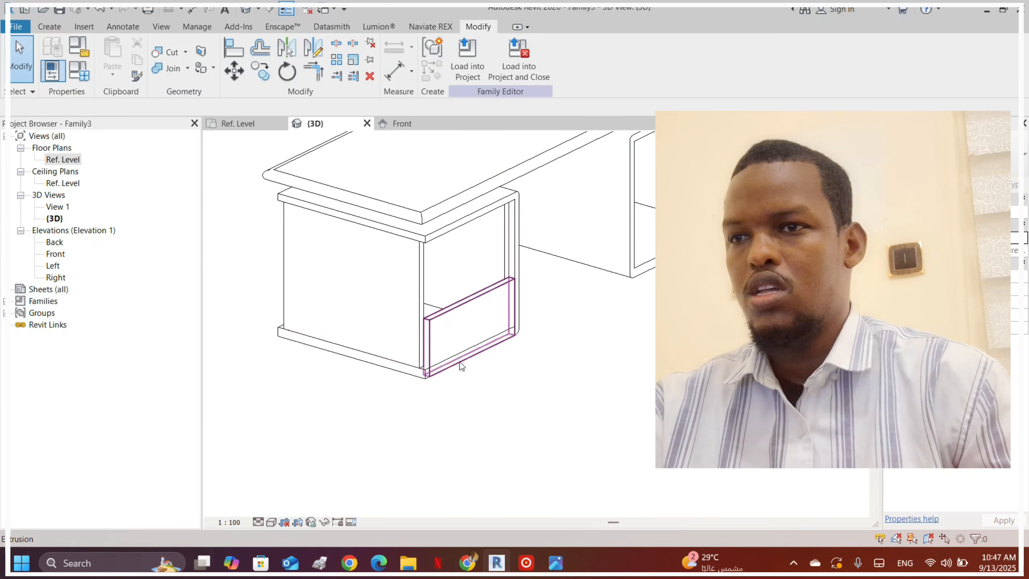
click(436, 314)
scroll(416, 366, up, 3)
scroll(416, 366, down, 5)
scroll(430, 405, up, 2)
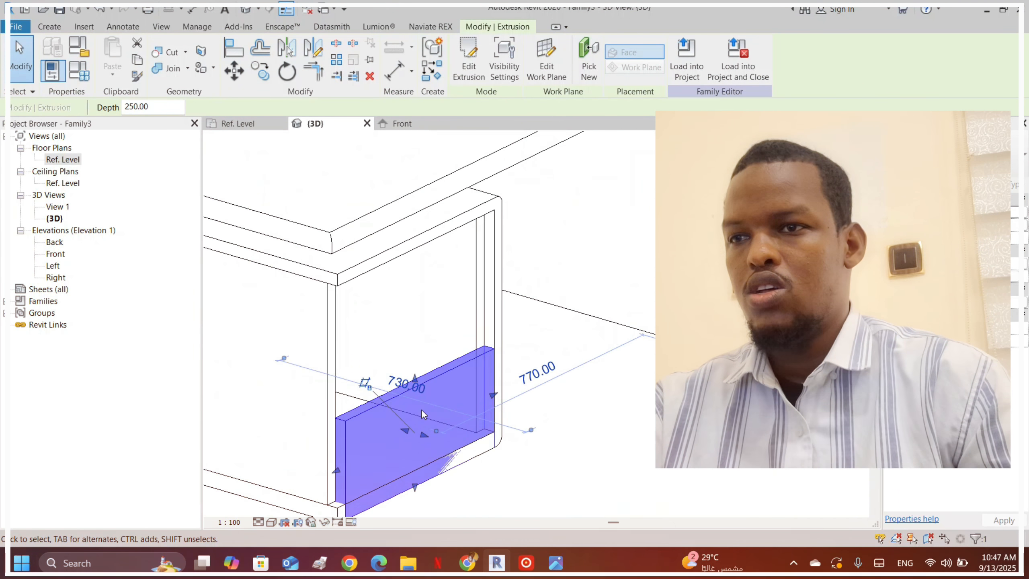
drag(416, 379, 412, 243)
click(648, 367)
scroll(619, 302, down, 2)
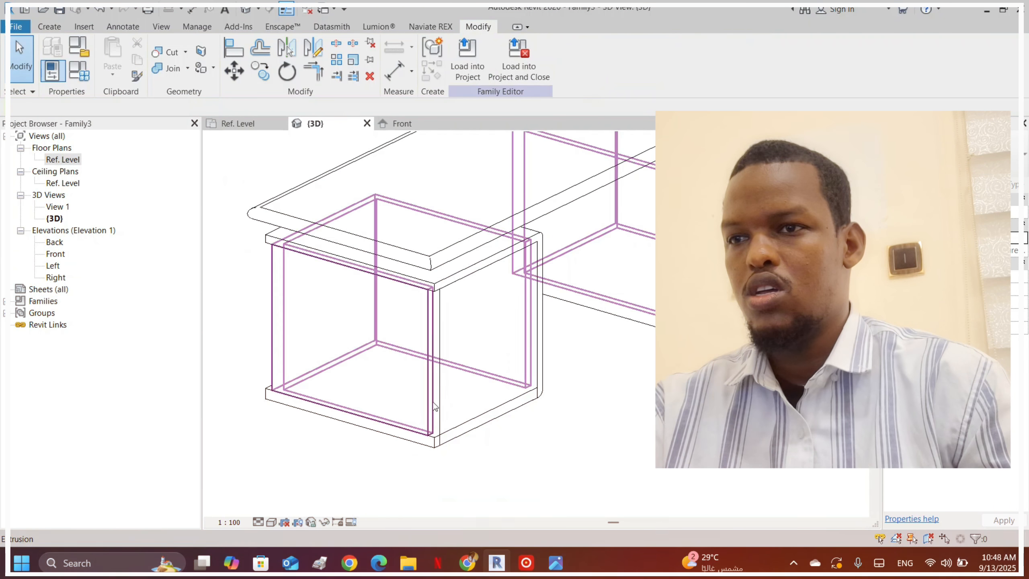
- Try to align the closing panel with the adjoining boards of the pedestal
click(438, 403)
scroll(437, 407, up, 5)
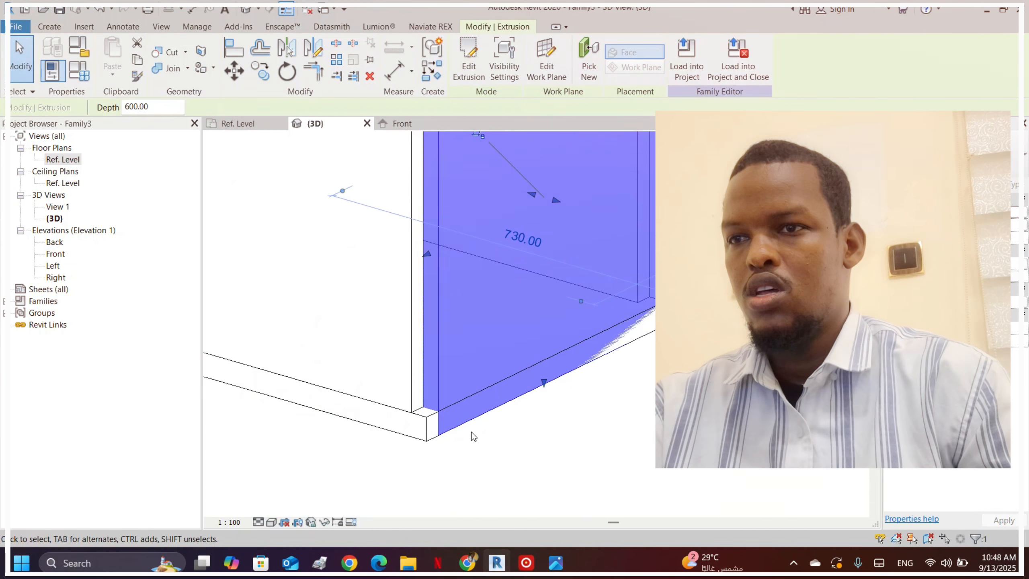
scroll(438, 414, down, 3)
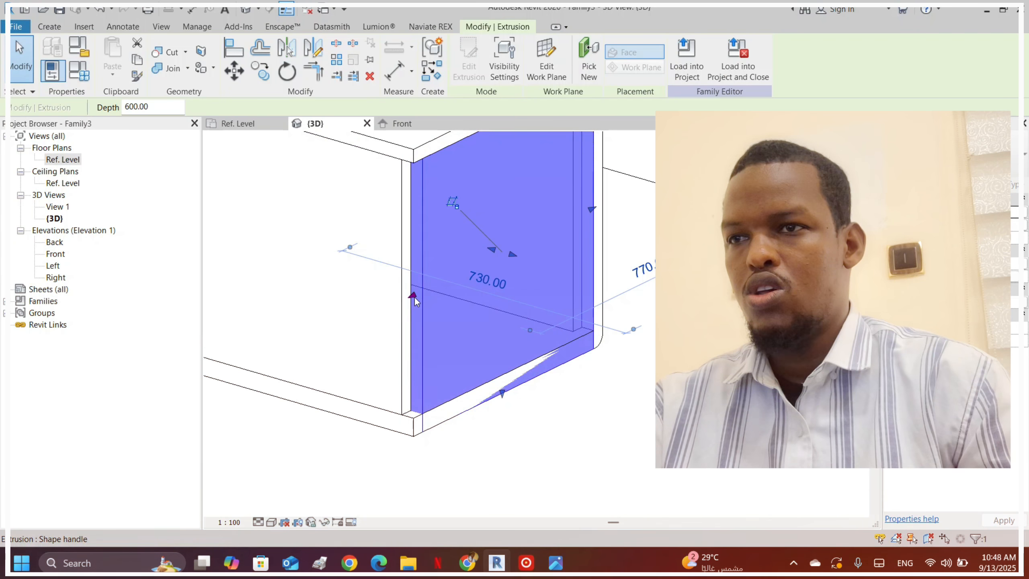
click(234, 47)
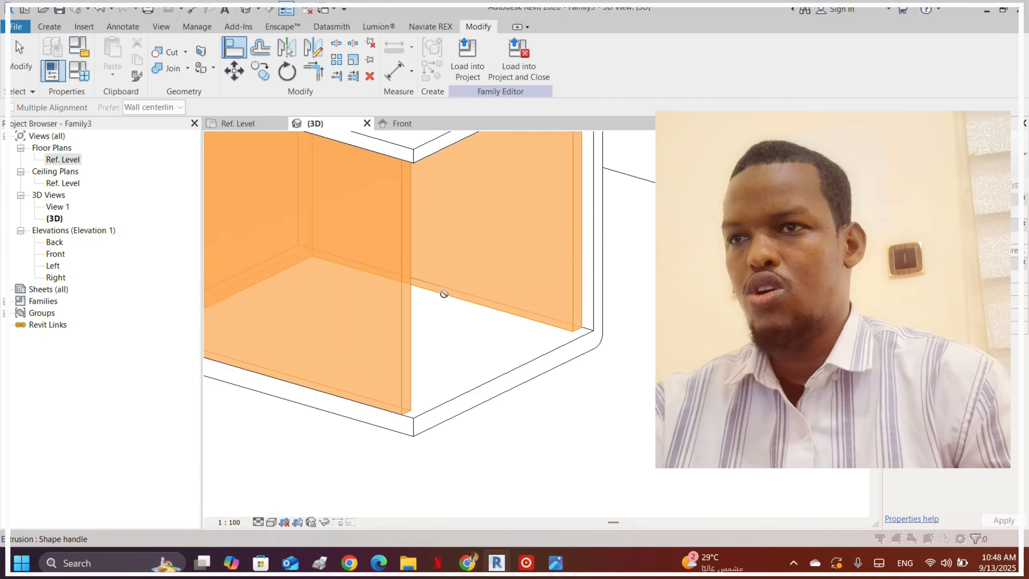
scroll(391, 271, down, 5)
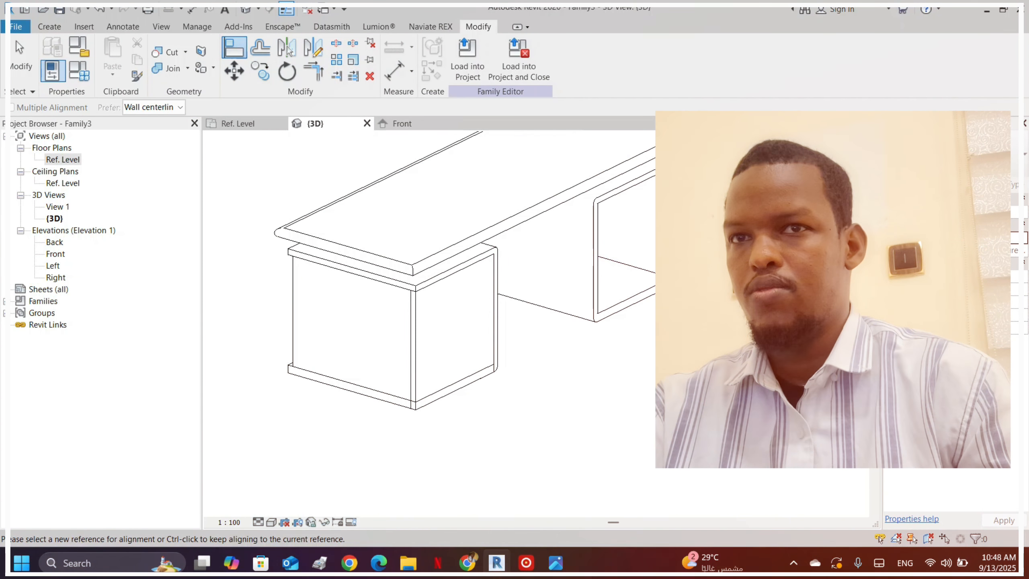
- Examine the desk and its closed pedestal from several directions in the 3D view
click(844, 164)
middle_drag(565, 270, 606, 321)
shift+middle_drag(545, 223, 539, 261)
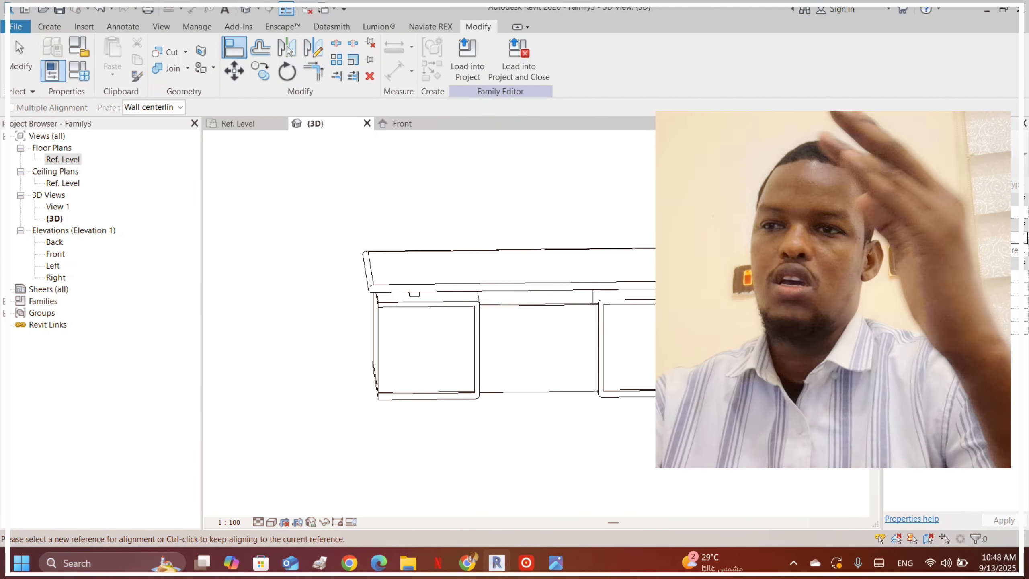
shift+middle_drag(616, 264, 490, 444)
shift+middle_drag(537, 340, 419, 419)
key(Escape)
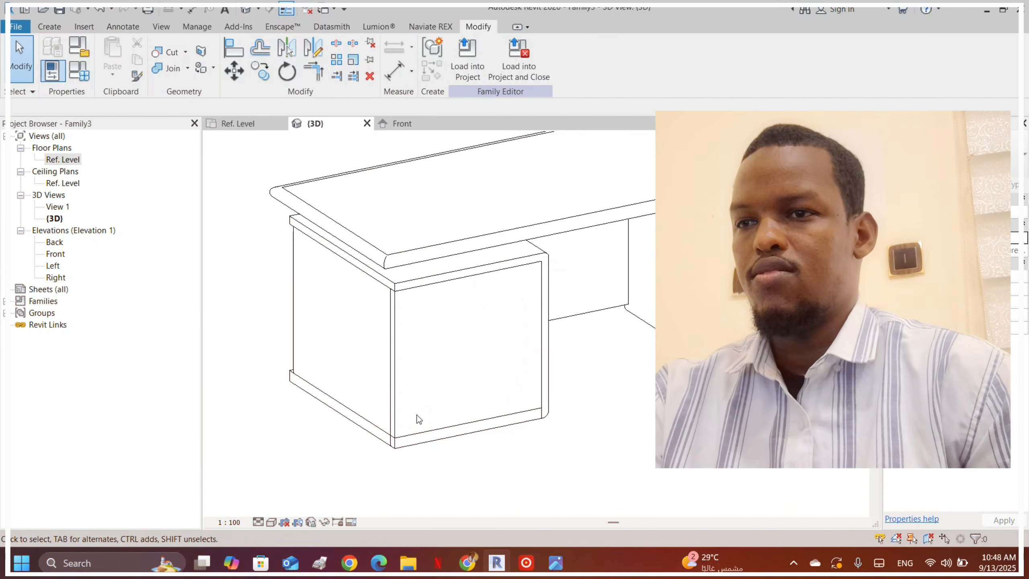
scroll(538, 411, up, 3)
middle_drag(538, 411, 480, 331)
scroll(450, 399, down, 7)
- Undo the pedestal panel's changes back to its sketch and discard the extrusion
key(ctrl+z)
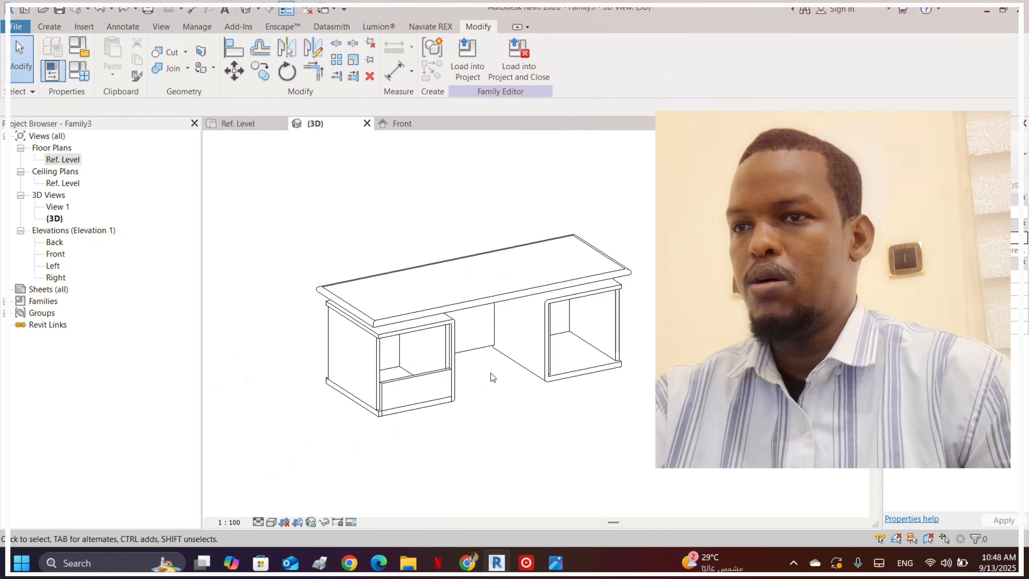
double_click(542, 322)
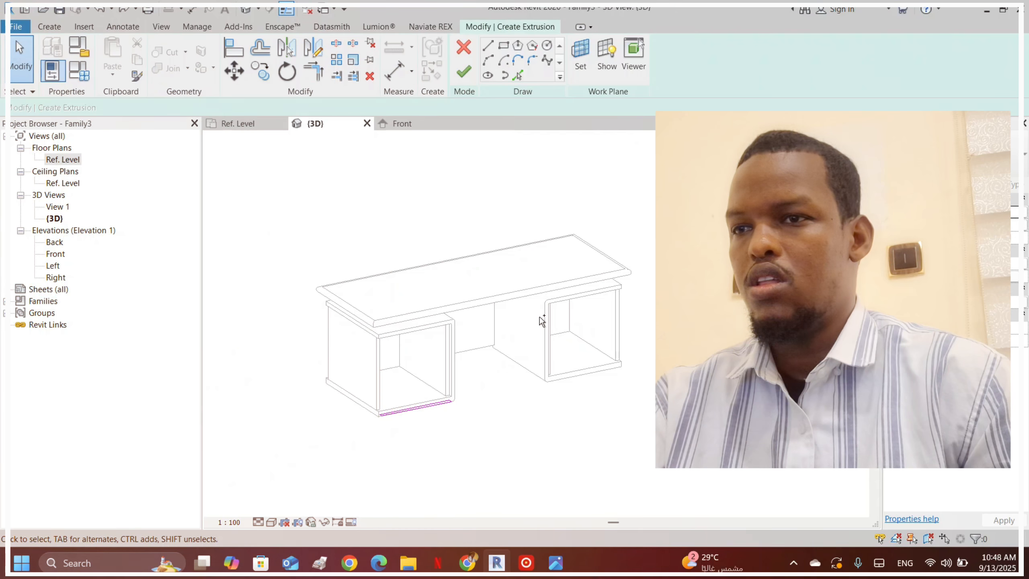
click(464, 47)
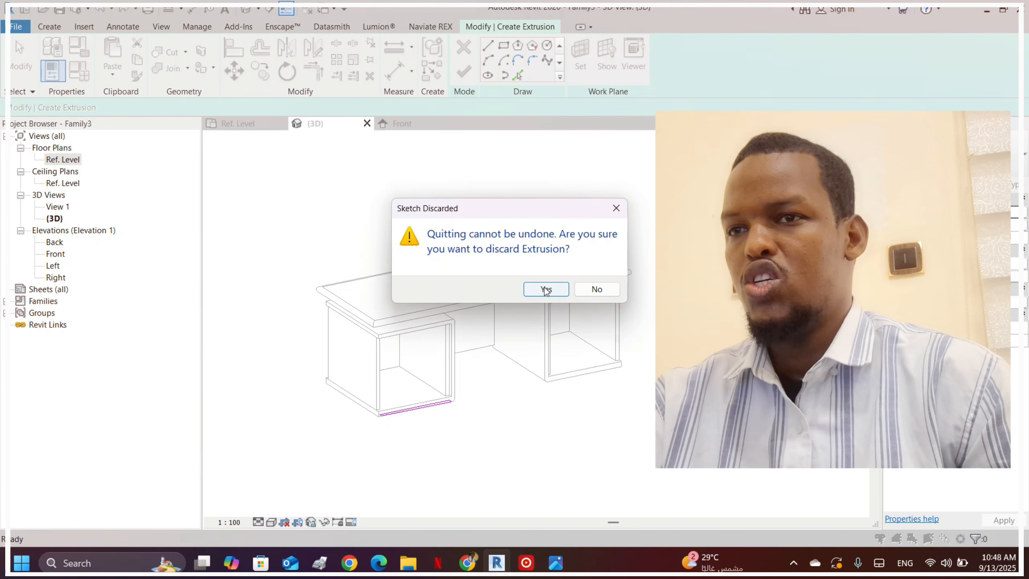
click(546, 290)
- Check the desk and its pedestals in the 3D view from an angled side and straight on
scroll(622, 211, down, 2)
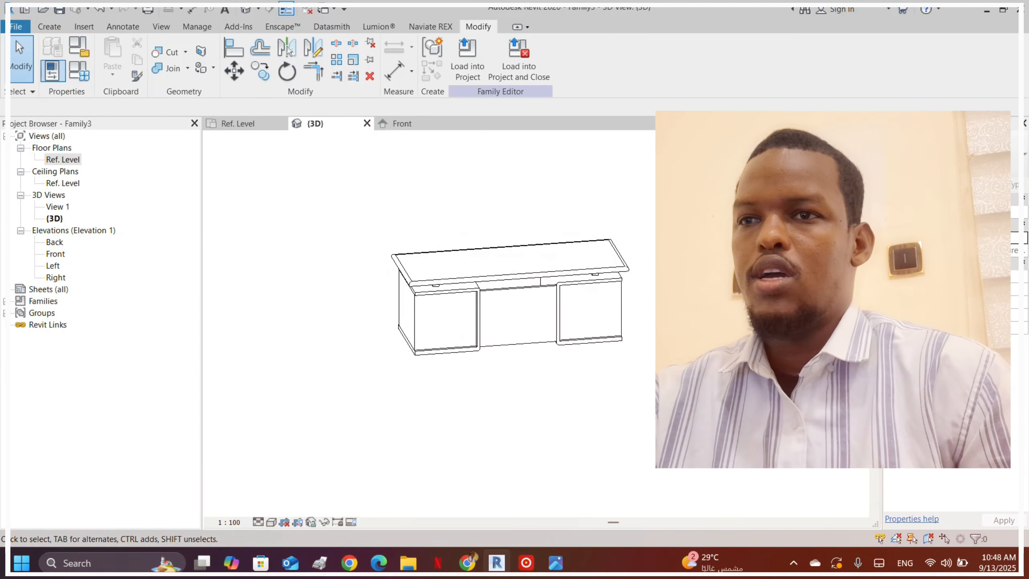
click(833, 173)
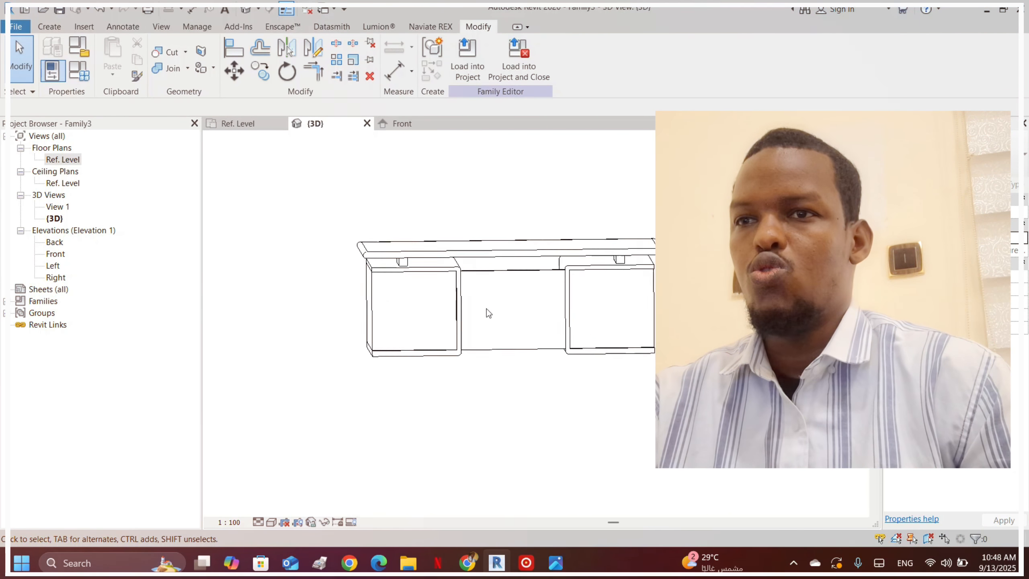
shift+middle_drag(526, 271, 675, 306)
scroll(563, 375, up, 2)
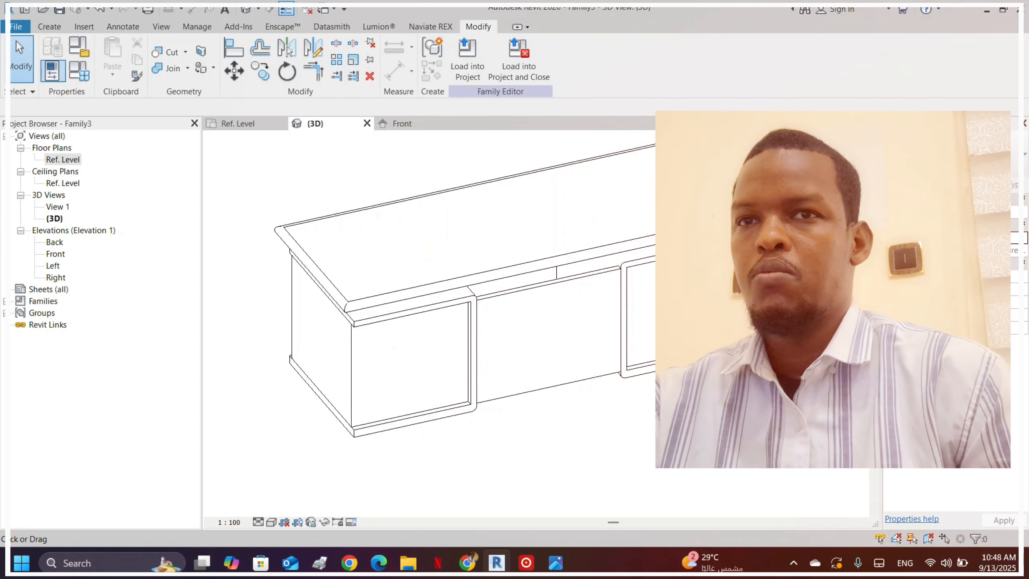
click(832, 172)
middle_drag(505, 345, 520, 368)
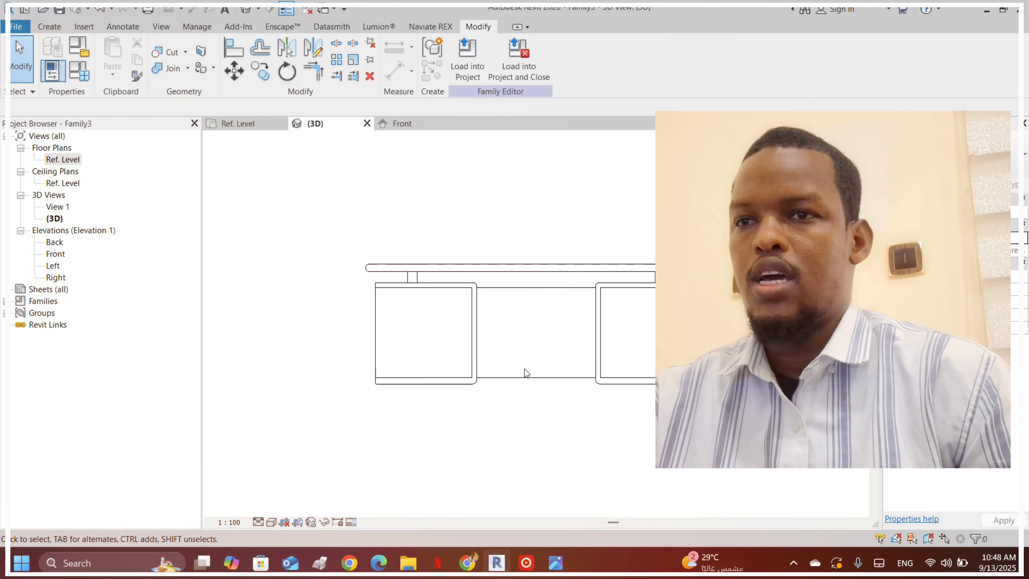
- In the Front elevation, draw a horizontal reference plane across both pedestals, about 220 mm above the reference level
double_click(55, 255)
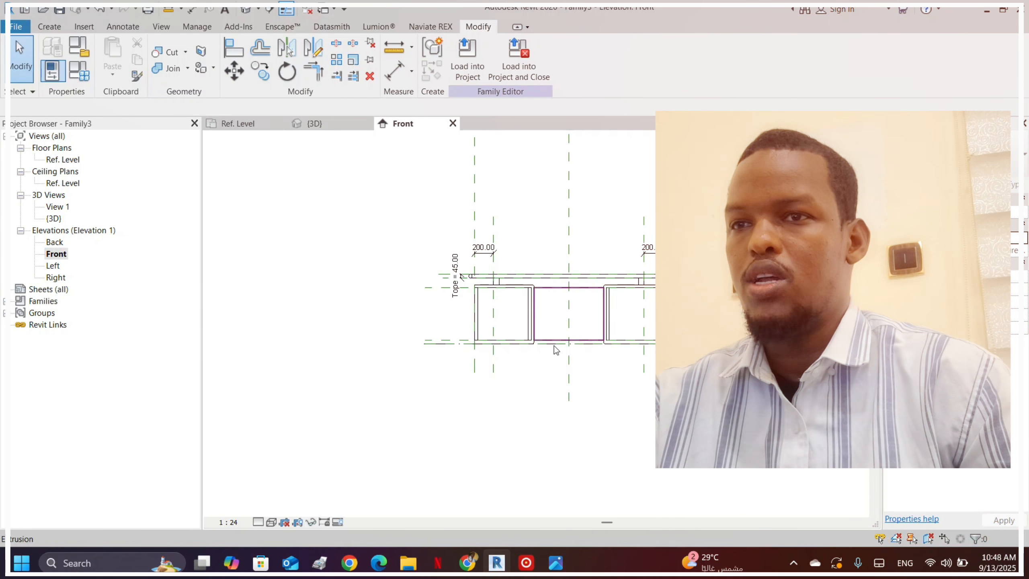
scroll(583, 324, up, 3)
click(585, 332)
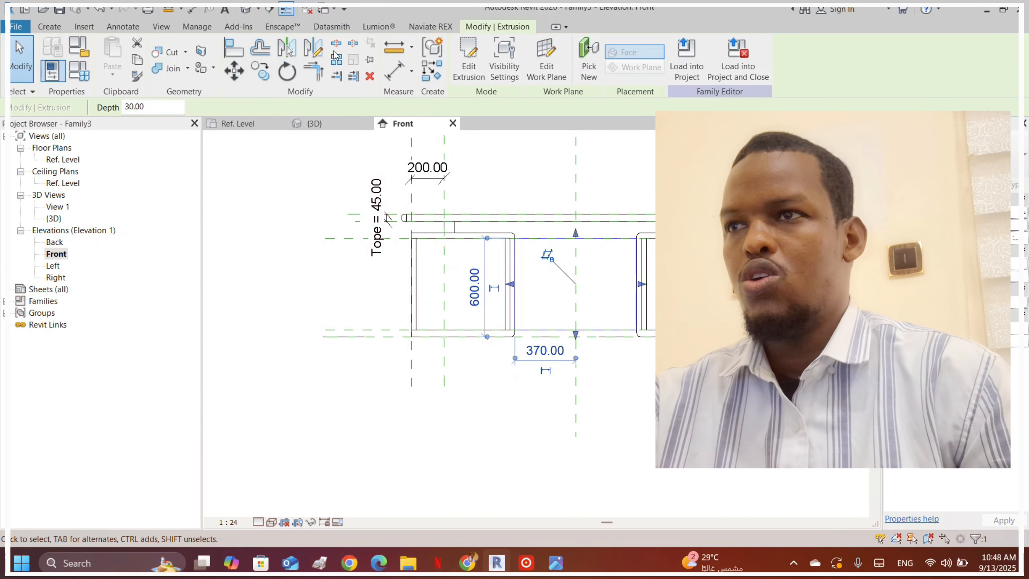
click(45, 27)
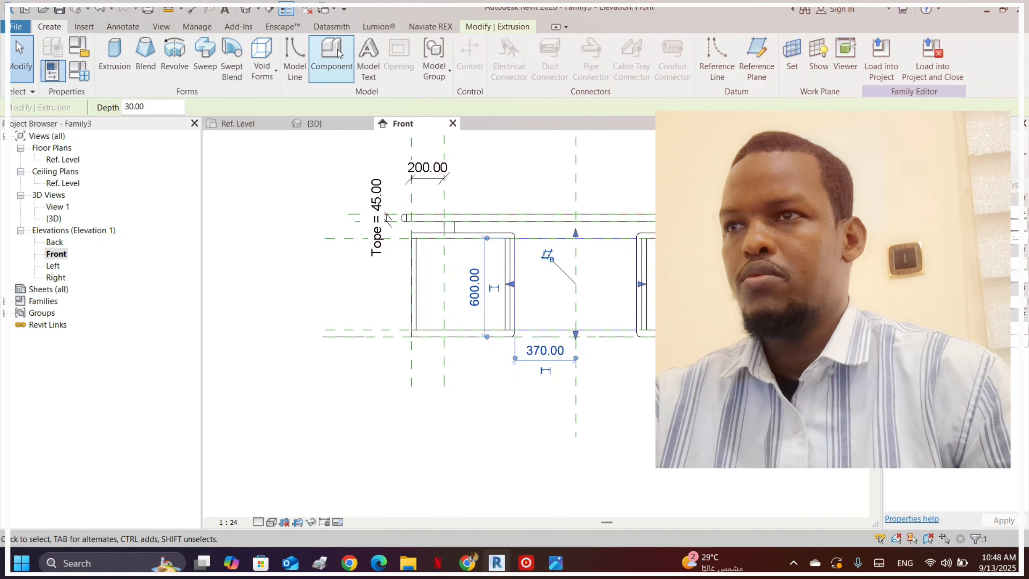
click(755, 67)
click(325, 302)
scroll(393, 308, down, 2)
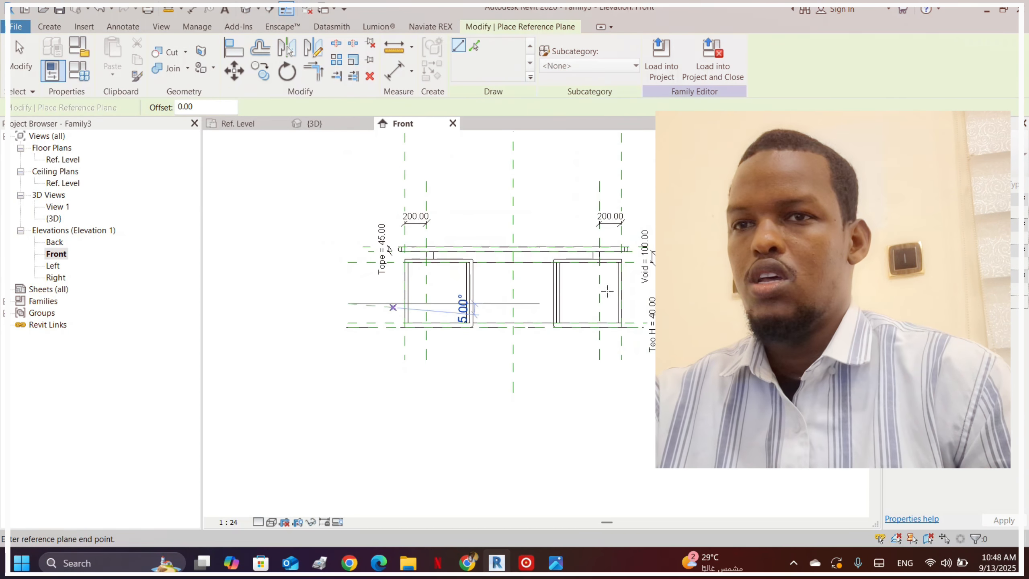
click(638, 303)
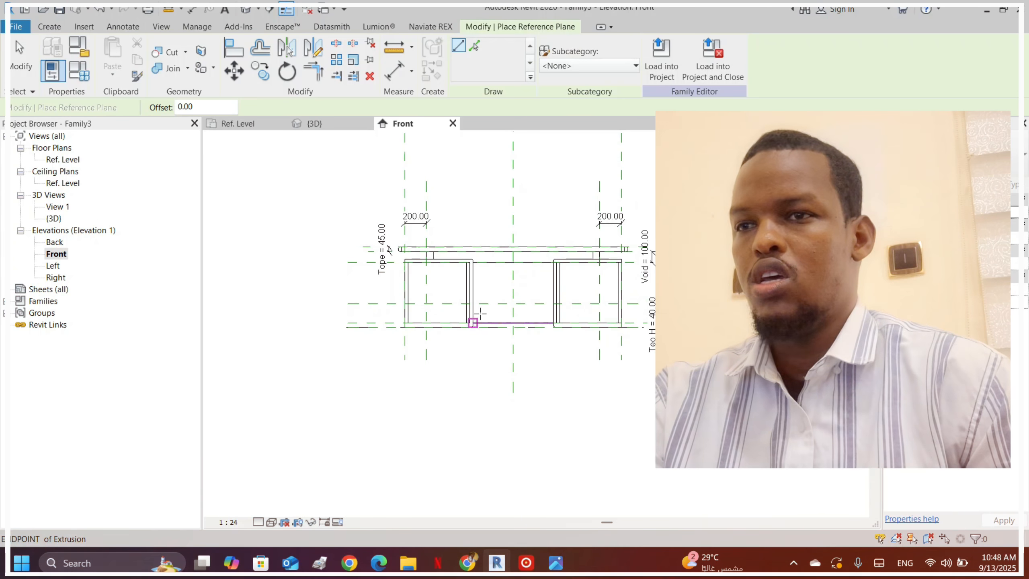
- Add an aligned dimension between the reference level and the new horizontal reference plane, and lock it
click(408, 71)
scroll(398, 307, up, 2)
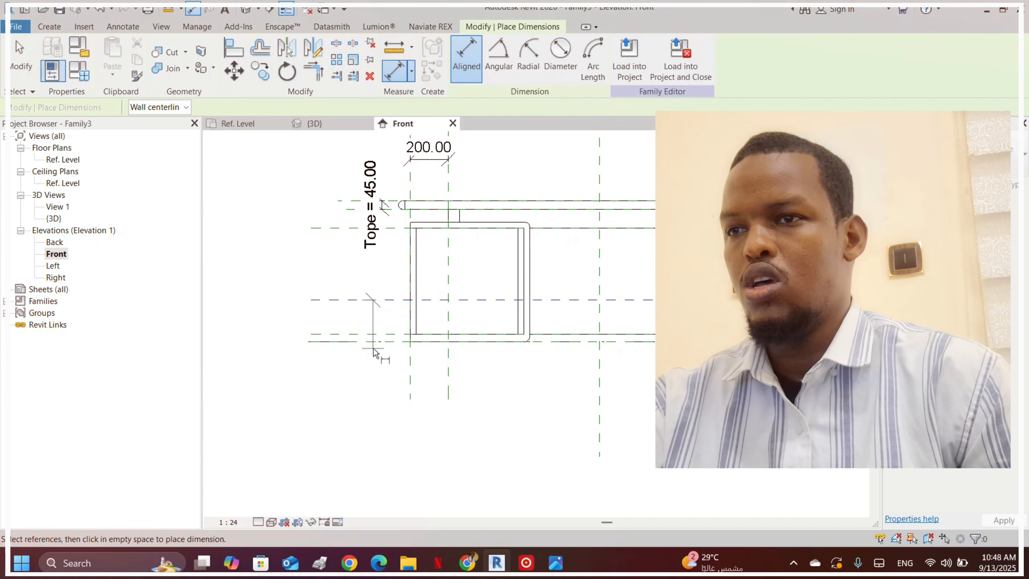
scroll(323, 273, up, 2)
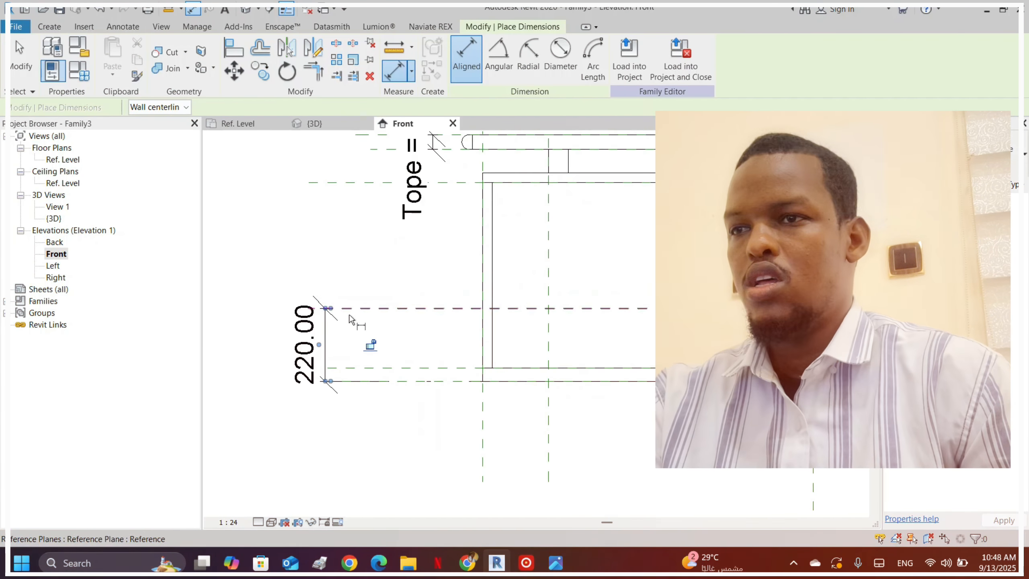
scroll(369, 344, down, 3)
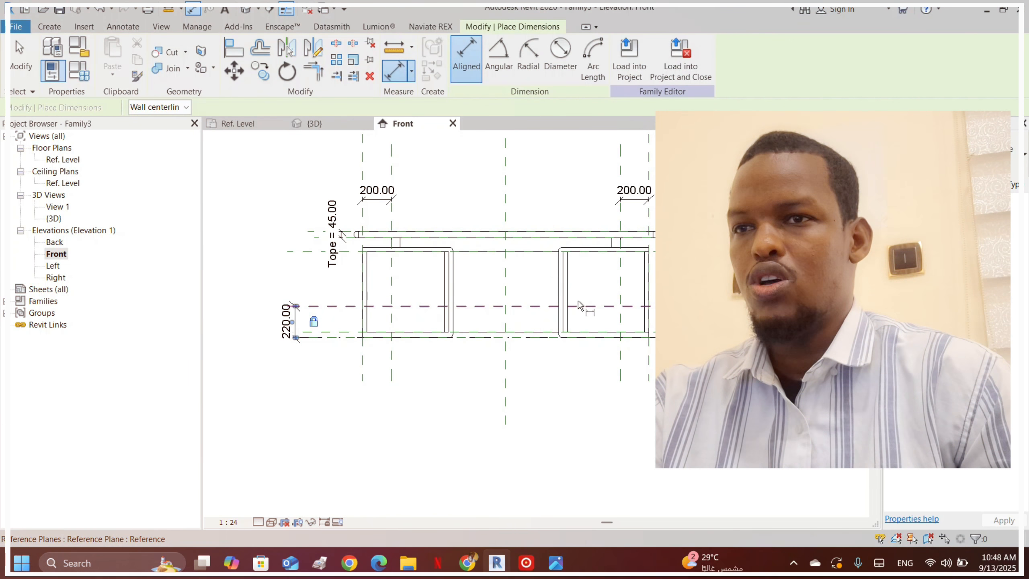
key(Escape)
key(Escape)
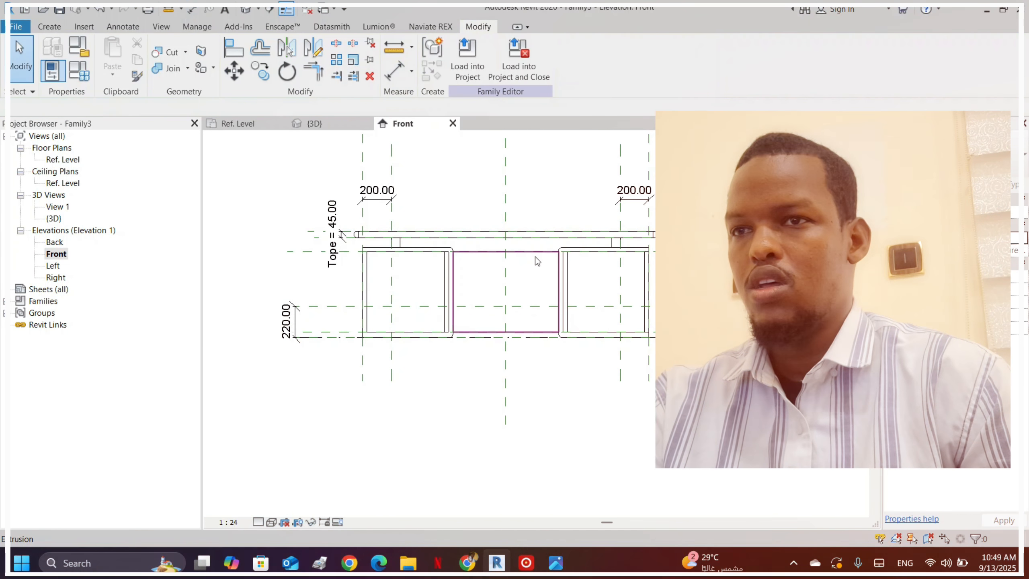
- Shorten the central panel between the pedestals by stretching its lower edge up to slightly above the new reference plane
click(536, 256)
mouse_move(507, 337)
mouse_down()
mouse_move(510, 298)
mouse_move(508, 333)
mouse_up()
scroll(520, 329, up, 3)
key(Escape)
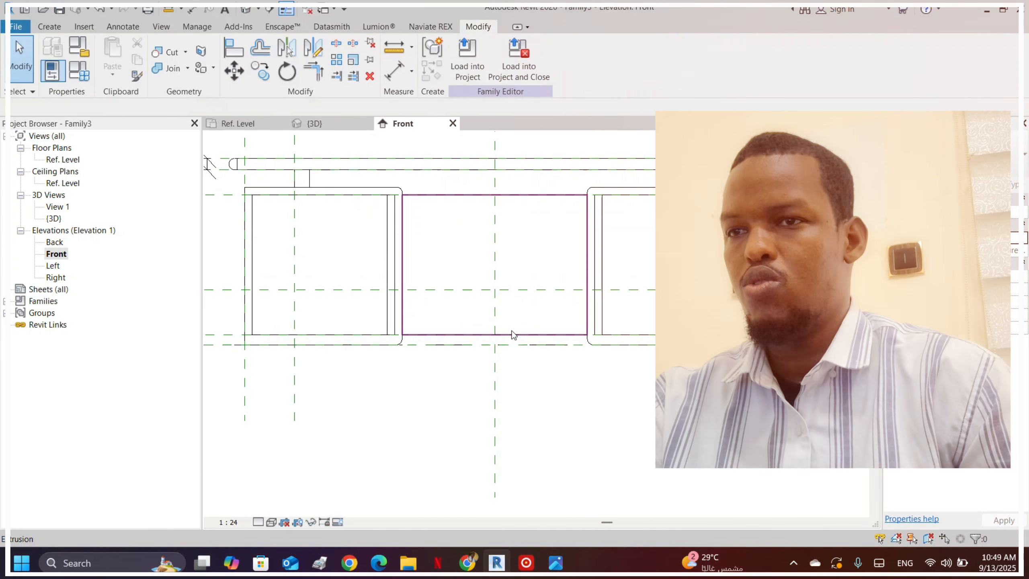
click(511, 332)
drag(496, 339, 496, 269)
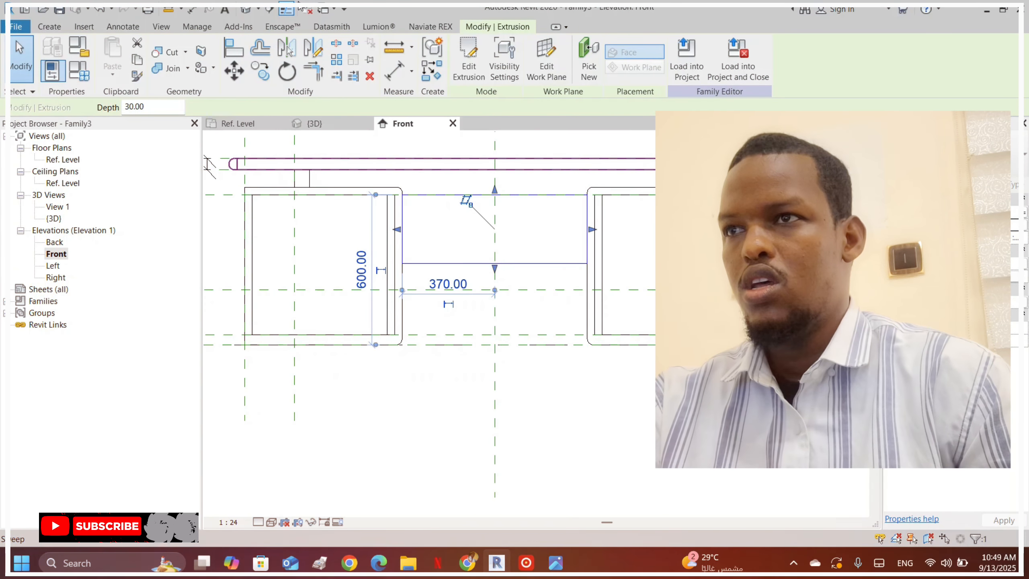
- Align the central panel's lower edge to the new horizontal reference plane and lock the alignment
click(235, 49)
click(461, 287)
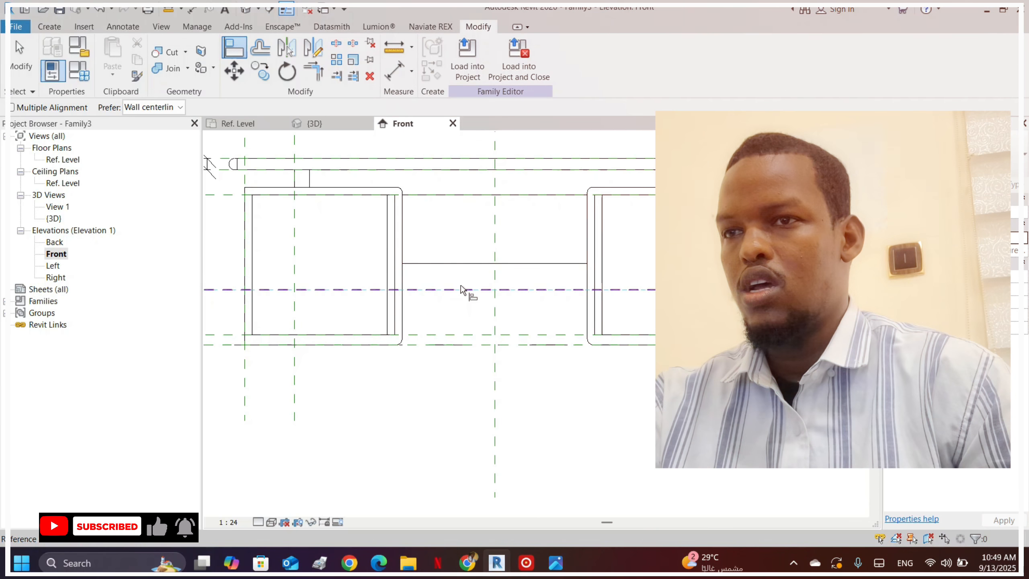
click(473, 264)
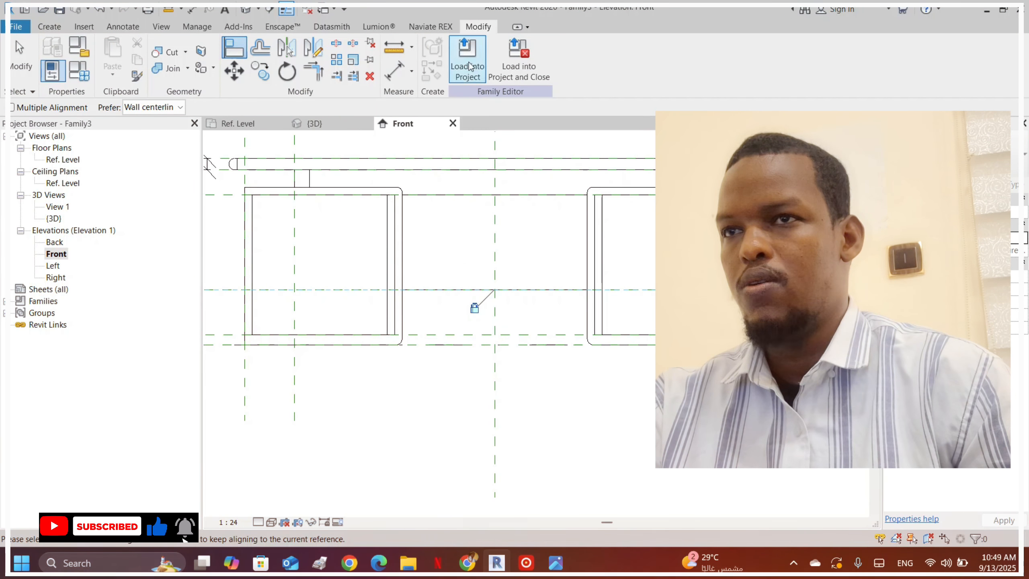
scroll(532, 157, down, 3)
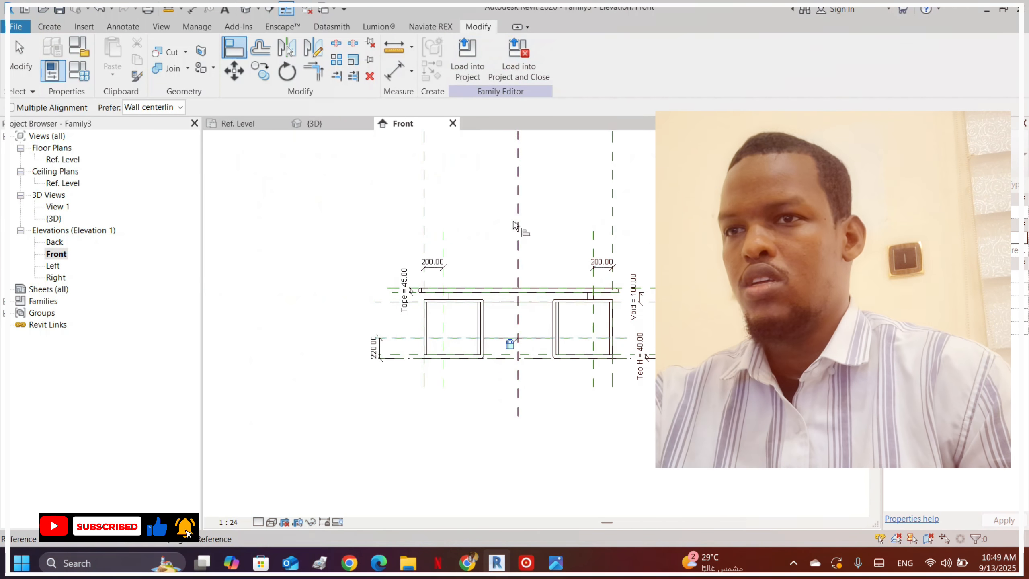
- Inspect the desk with its shortened central panel in the 3D view
click(250, 13)
shift+middle_drag(648, 227, 547, 308)
scroll(642, 269, up, 5)
click(836, 168)
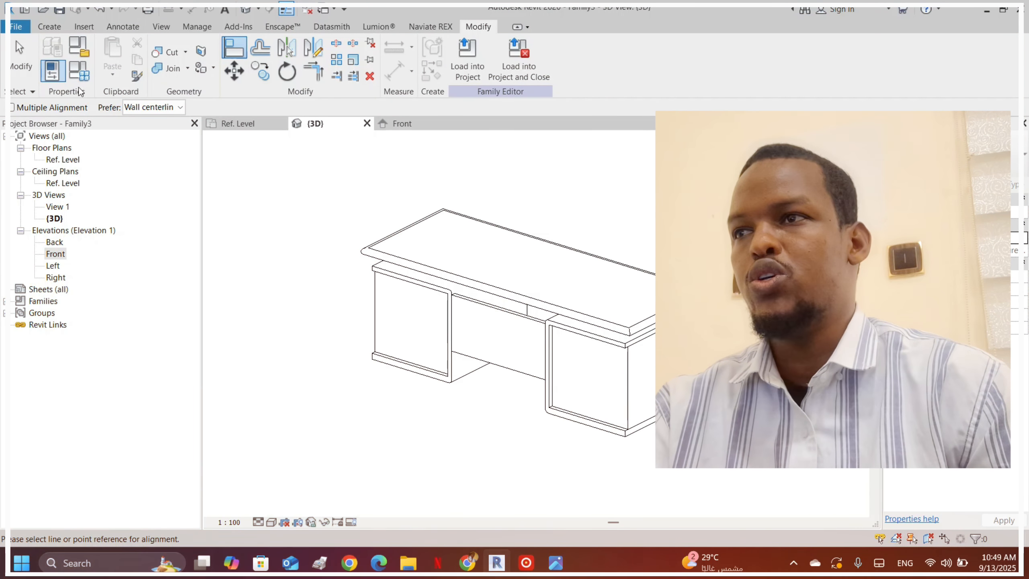
- Open the family types and move the w parameter up to directly below H
click(73, 77)
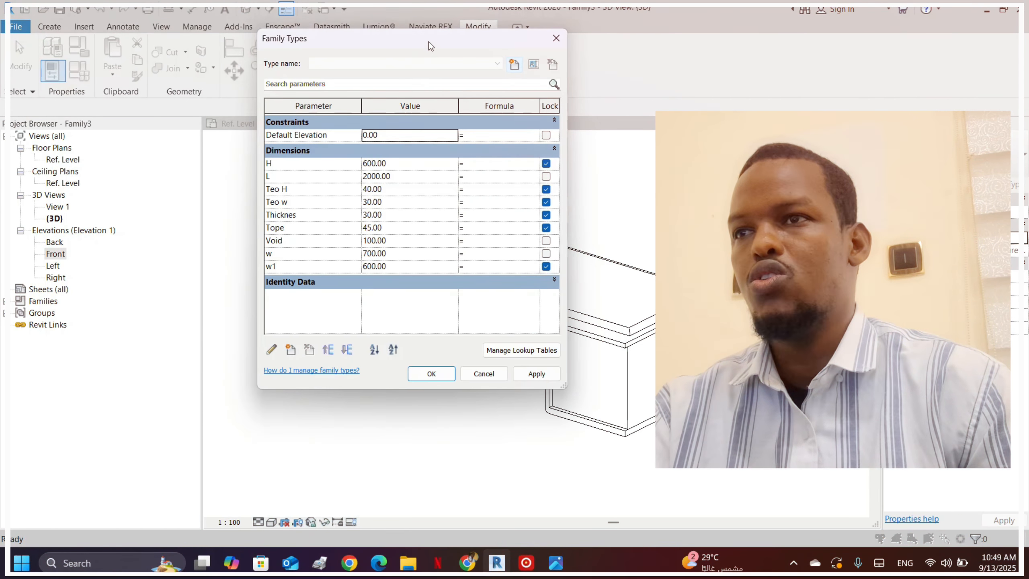
drag(430, 47, 508, 18)
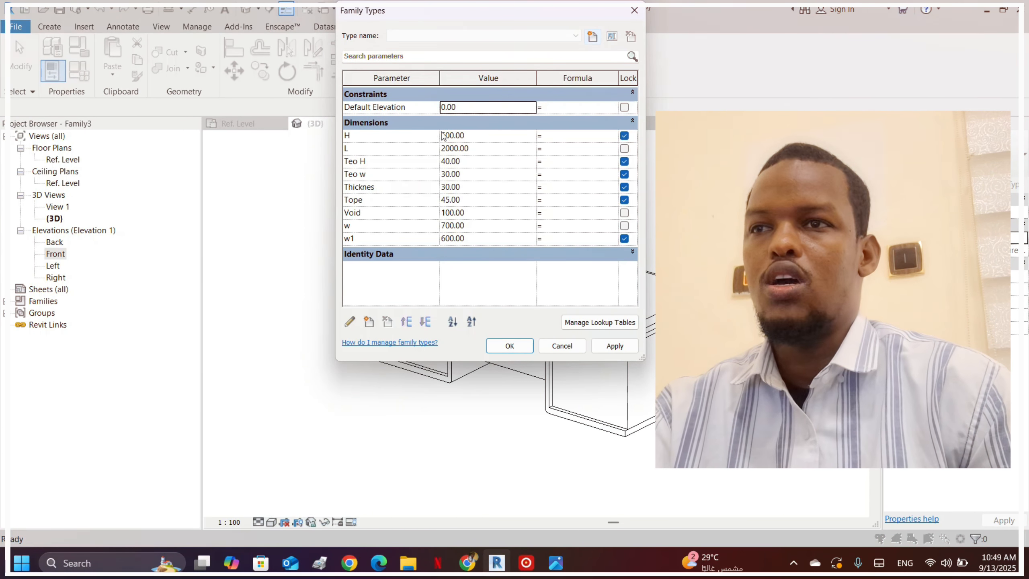
click(353, 230)
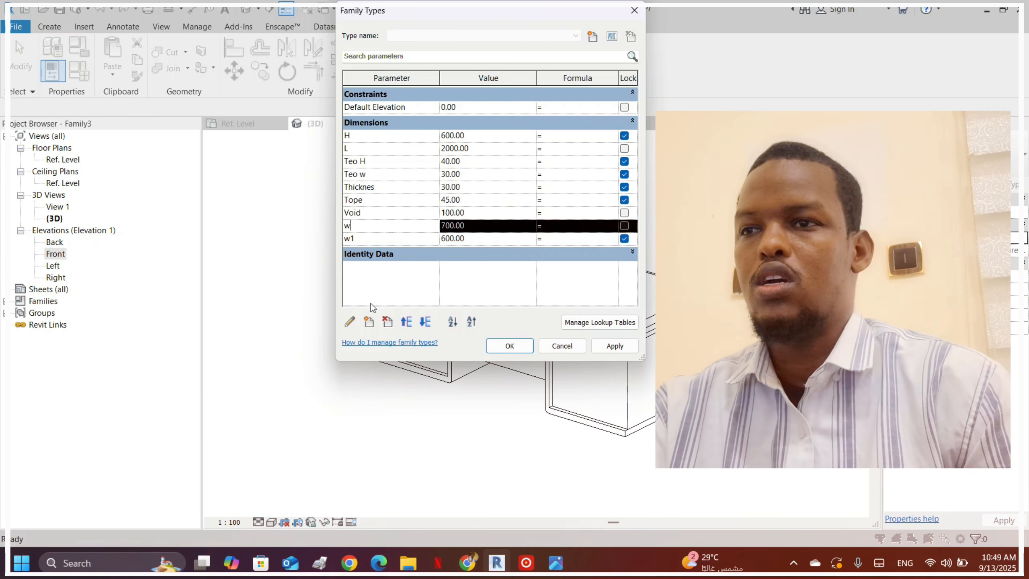
click(412, 324)
click(412, 324)
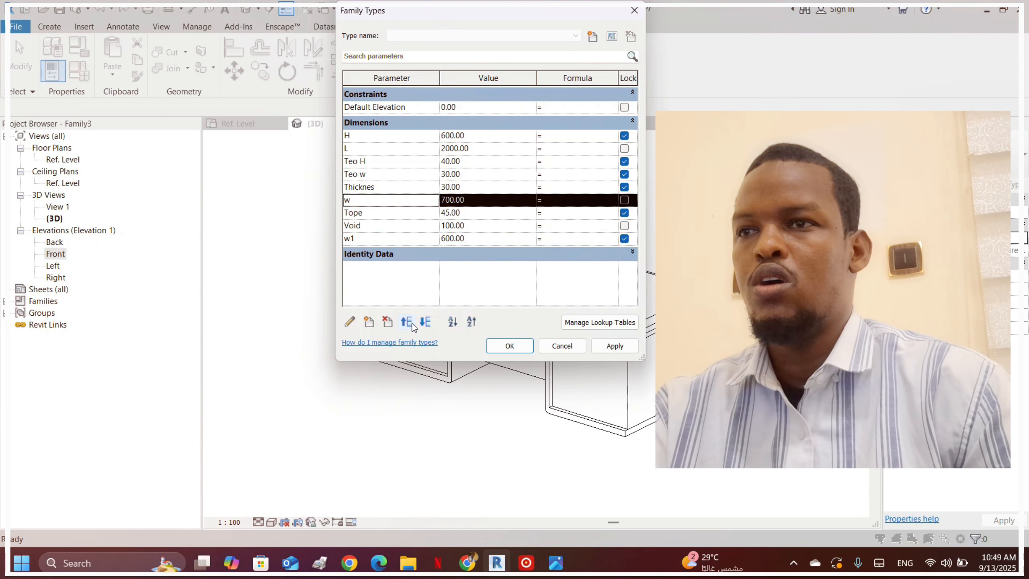
click(411, 325)
click(412, 325)
click(412, 325)
click(407, 322)
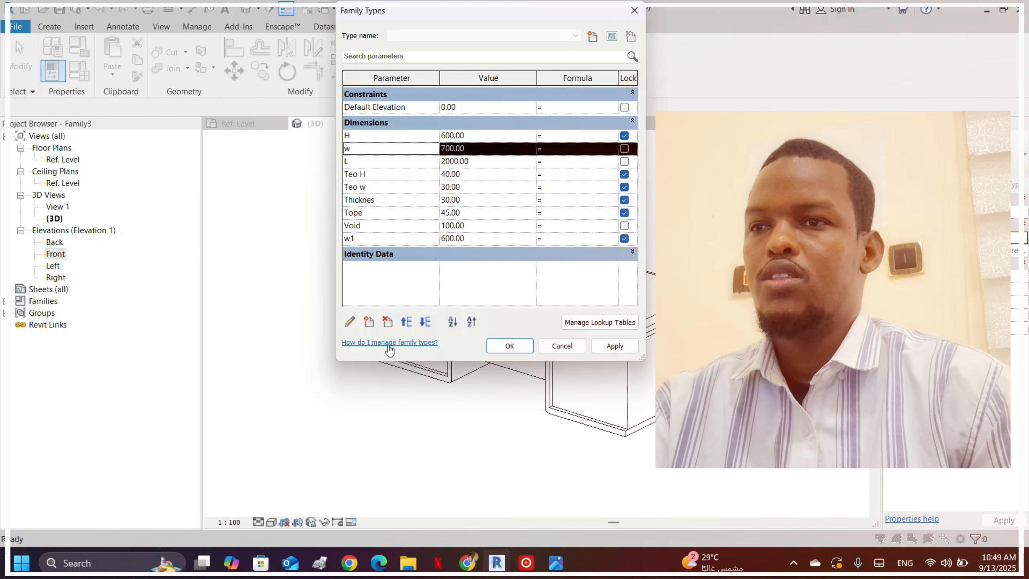
- Reorder the dimension parameters so that Tope follows L and Teo H follows Tope, and accept the family types
click(364, 163)
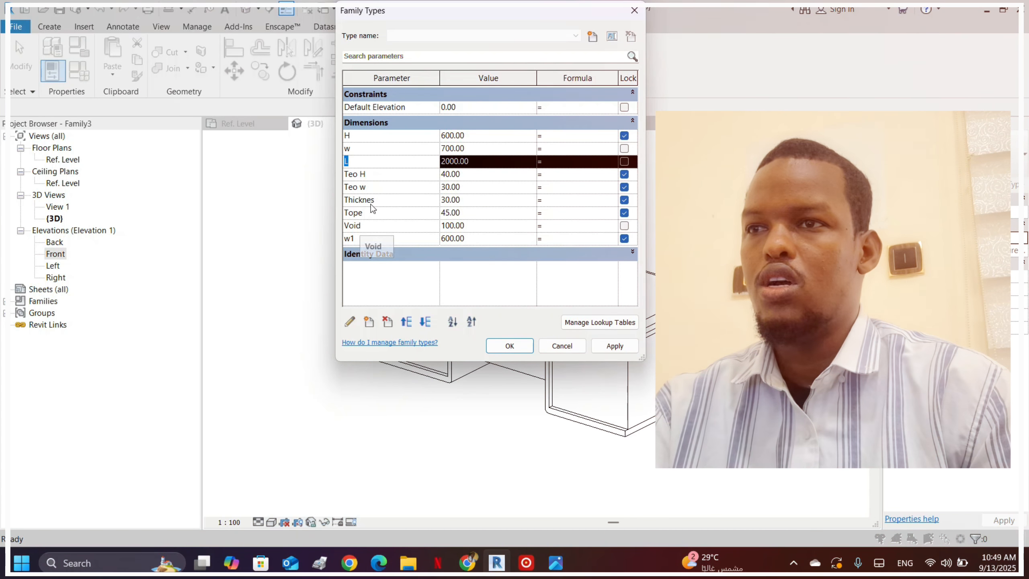
click(360, 213)
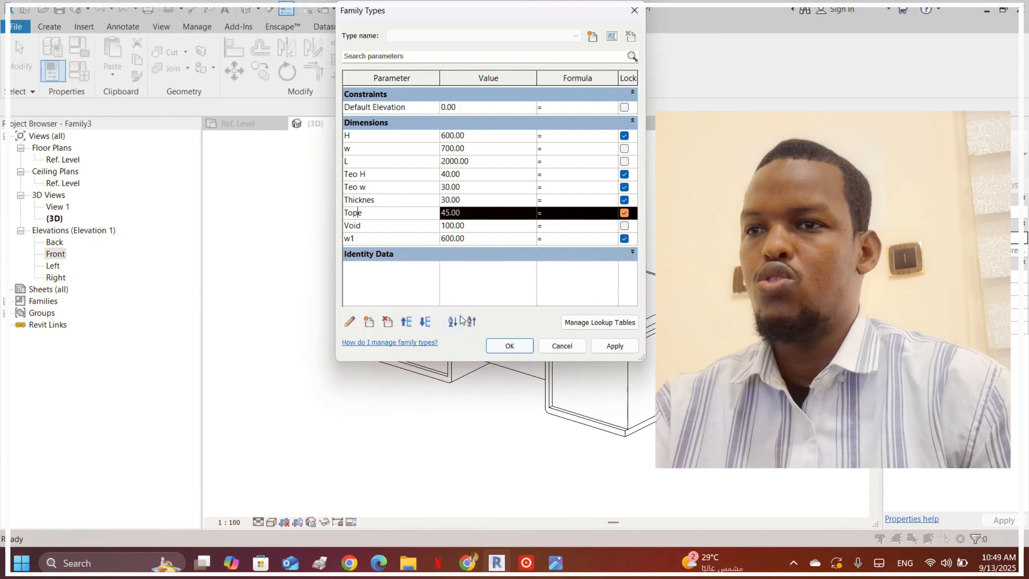
click(413, 323)
click(413, 322)
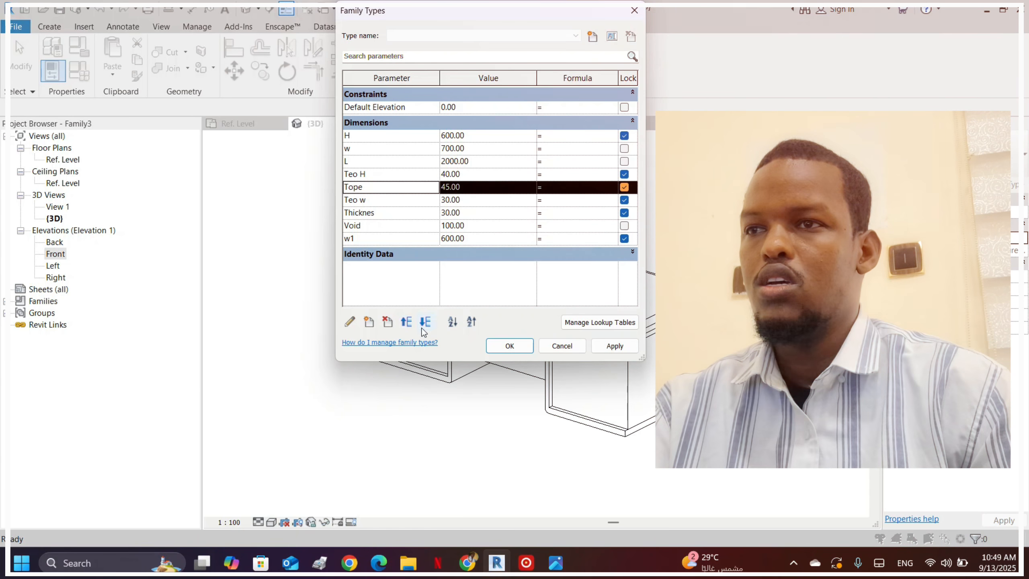
click(378, 179)
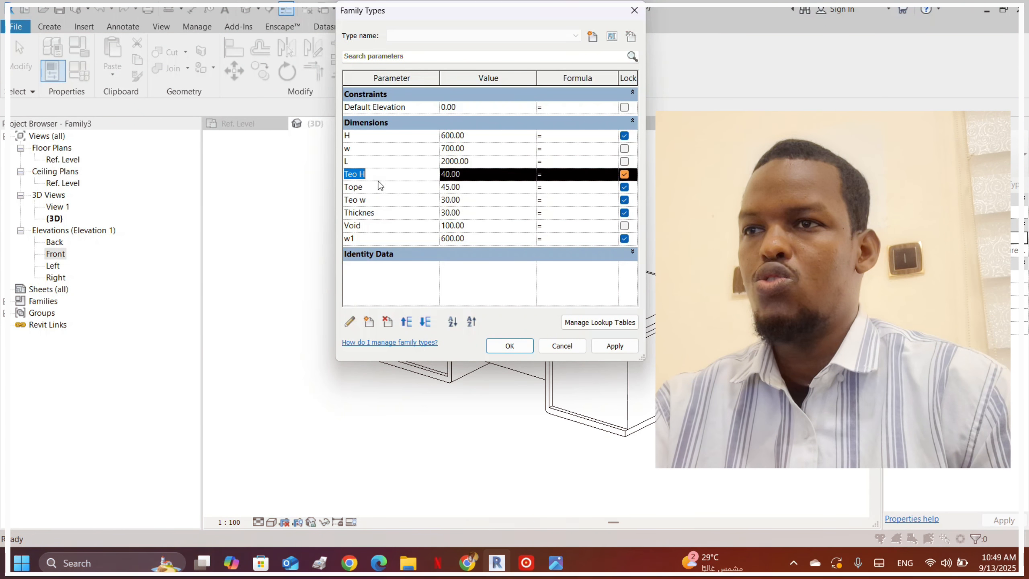
click(413, 323)
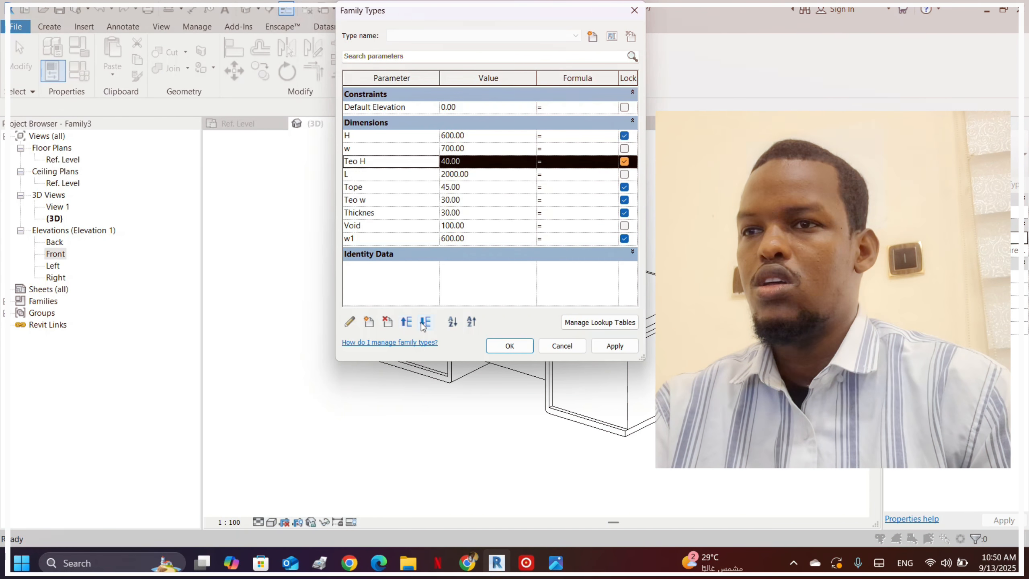
click(422, 324)
click(424, 322)
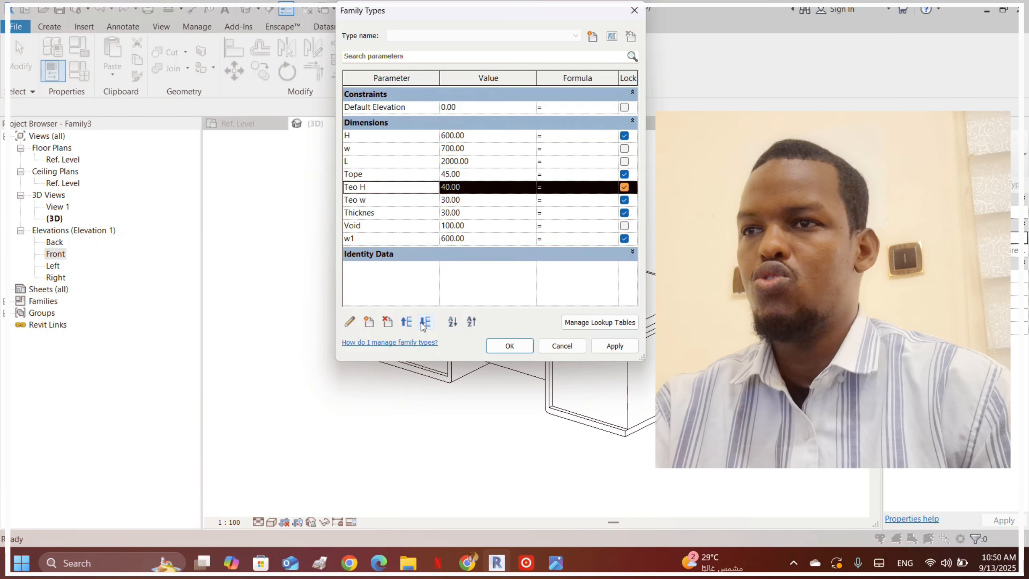
click(517, 349)
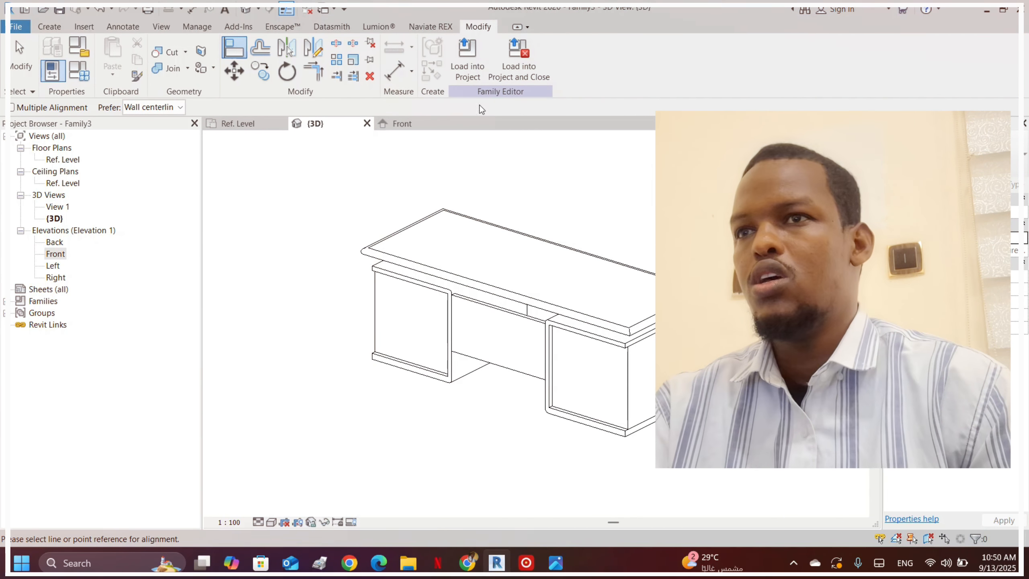
- Orbit to the desk's other end and inspect the extrusion of the pedestals' inner panels
key(Escape)
shift+middle_drag(563, 266, 745, 280)
scroll(478, 332, up, 2)
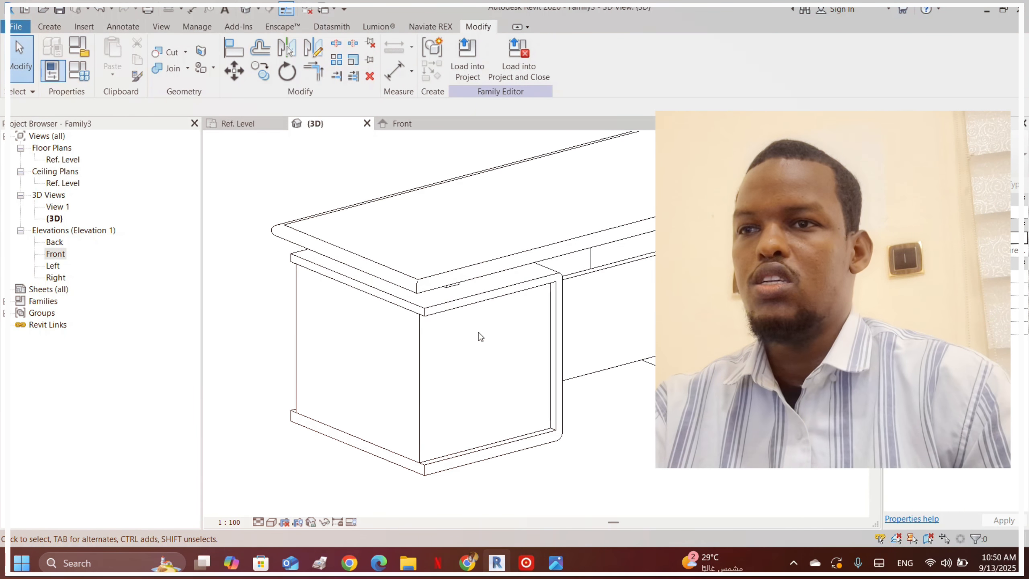
click(419, 360)
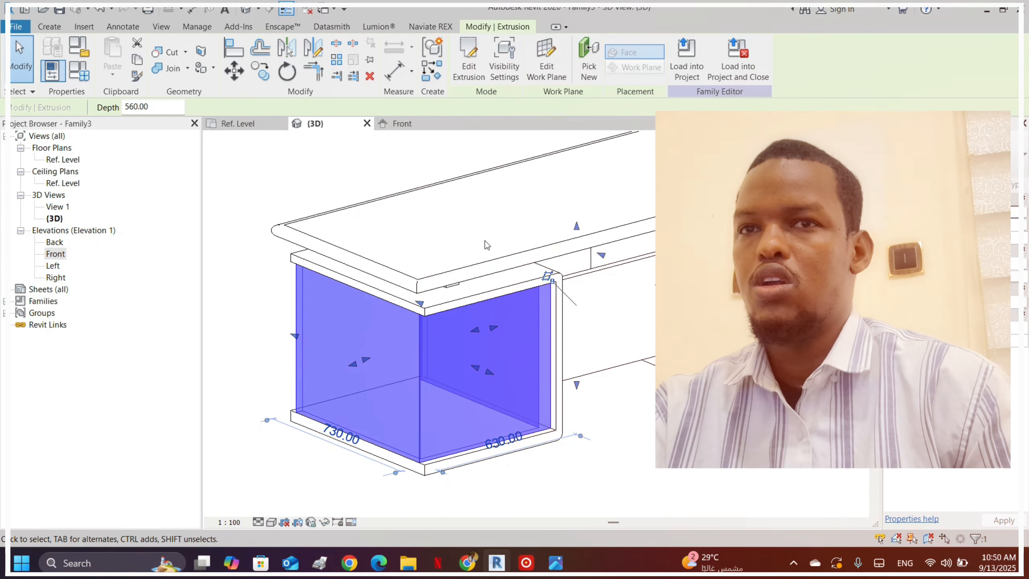
scroll(267, 286, down, 2)
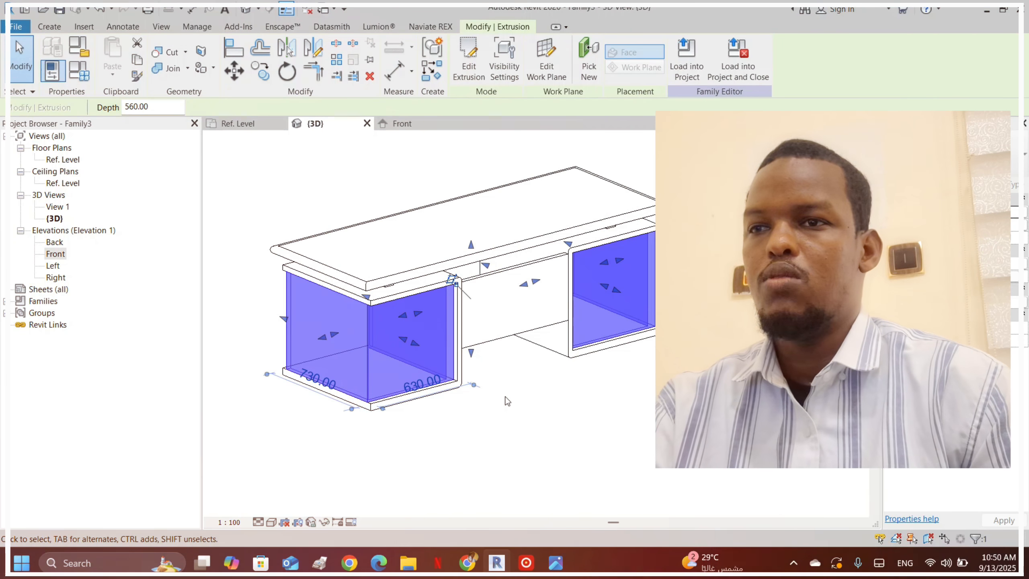
click(505, 396)
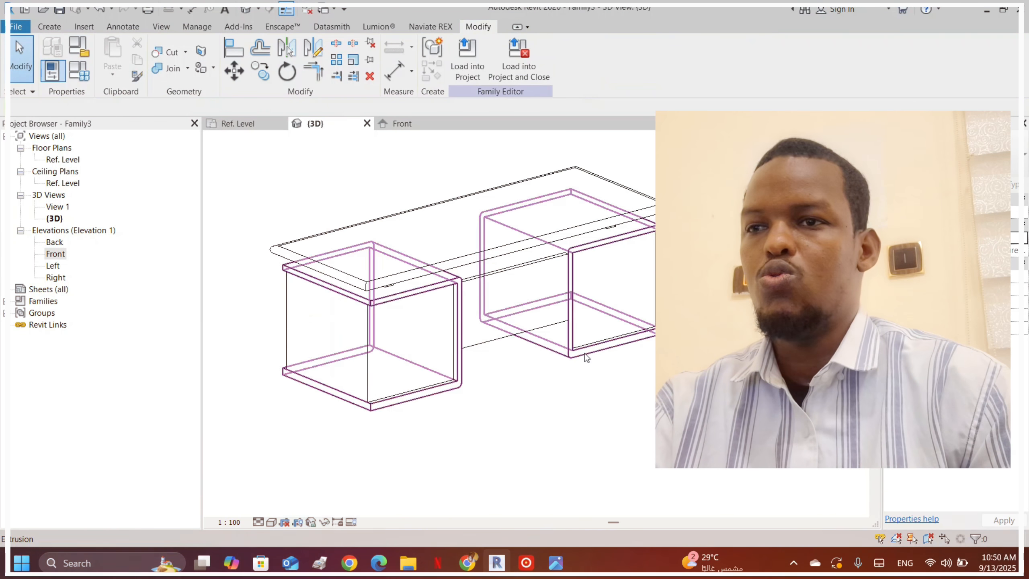
- Open the sketch of the pedestals' three-sided panel extrusion for editing and show it in the Ref. Level floor plan
click(373, 359)
shift+middle_drag(379, 255, 556, 271)
click(543, 388)
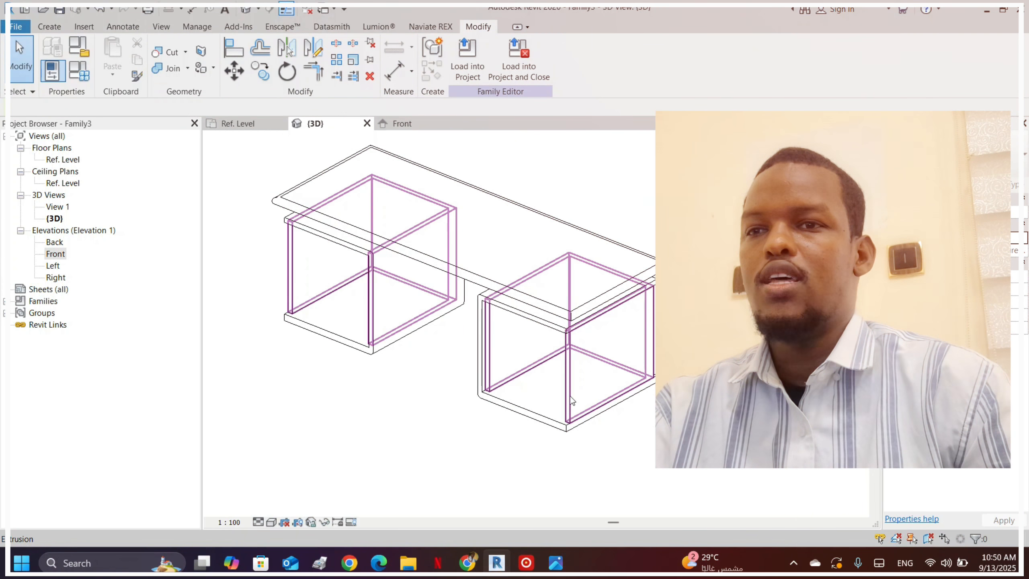
click(574, 367)
double_click(574, 369)
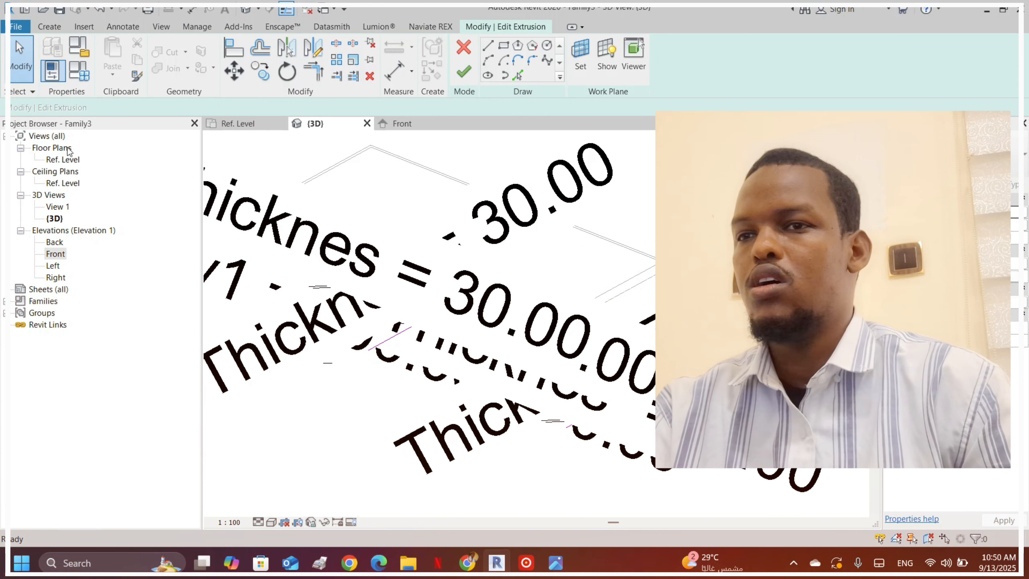
double_click(53, 160)
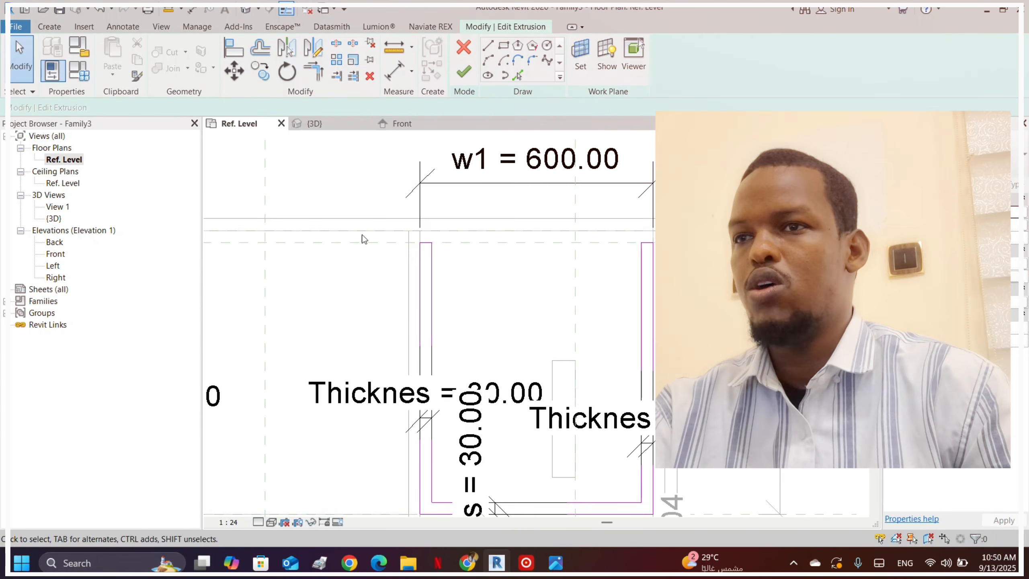
scroll(466, 206, up, 5)
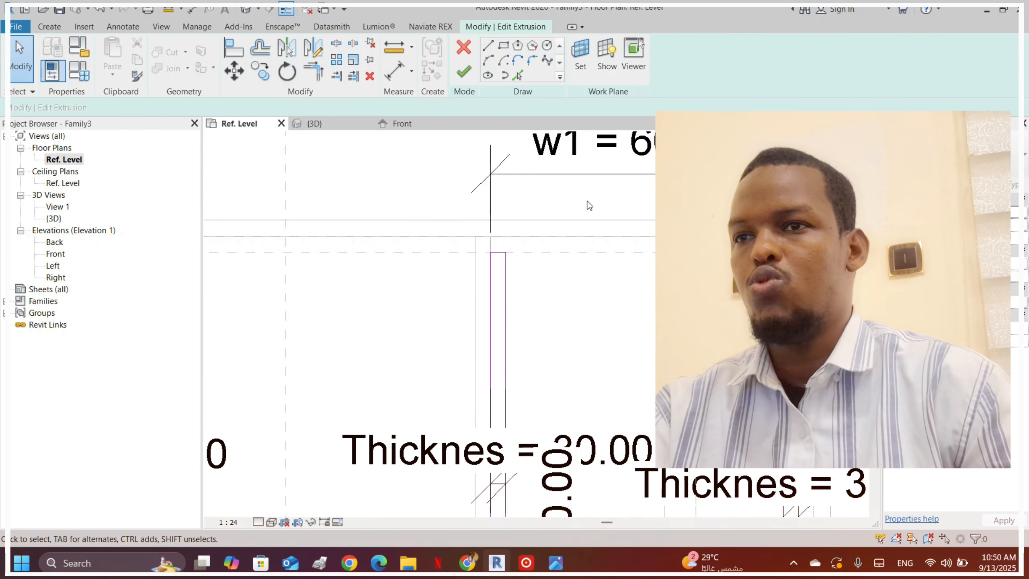
- Draw a straight line across the right pedestal's open side, about 40 mm inside its outer reference plane
click(487, 46)
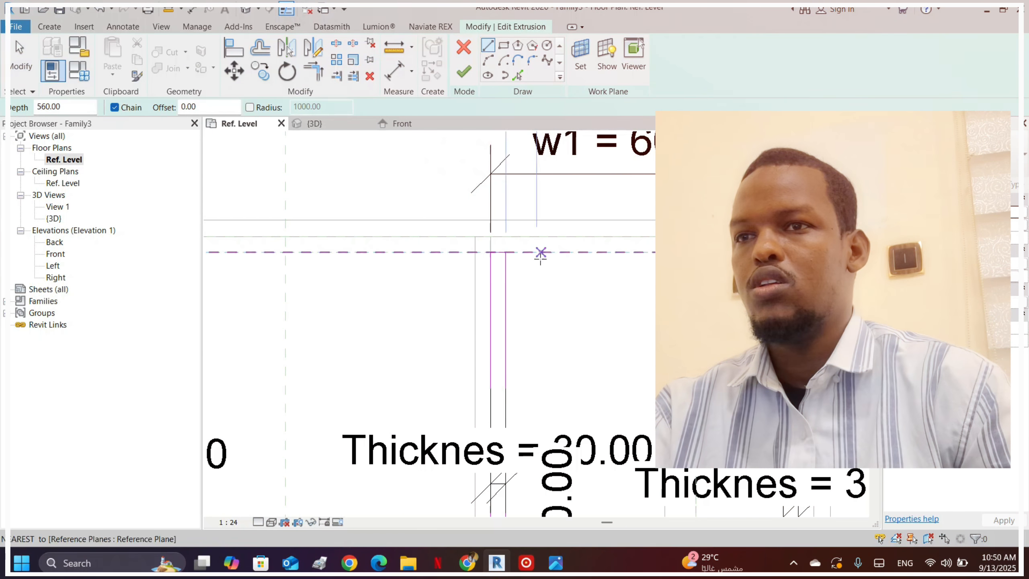
click(505, 273)
click(784, 273)
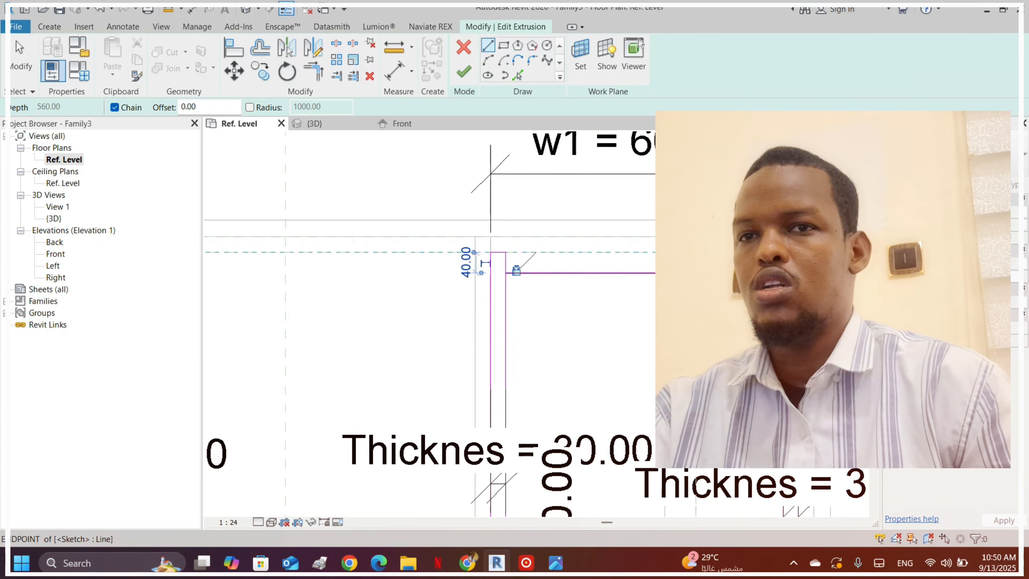
scroll(770, 265, down, 5)
key(Escape)
scroll(413, 245, up, 6)
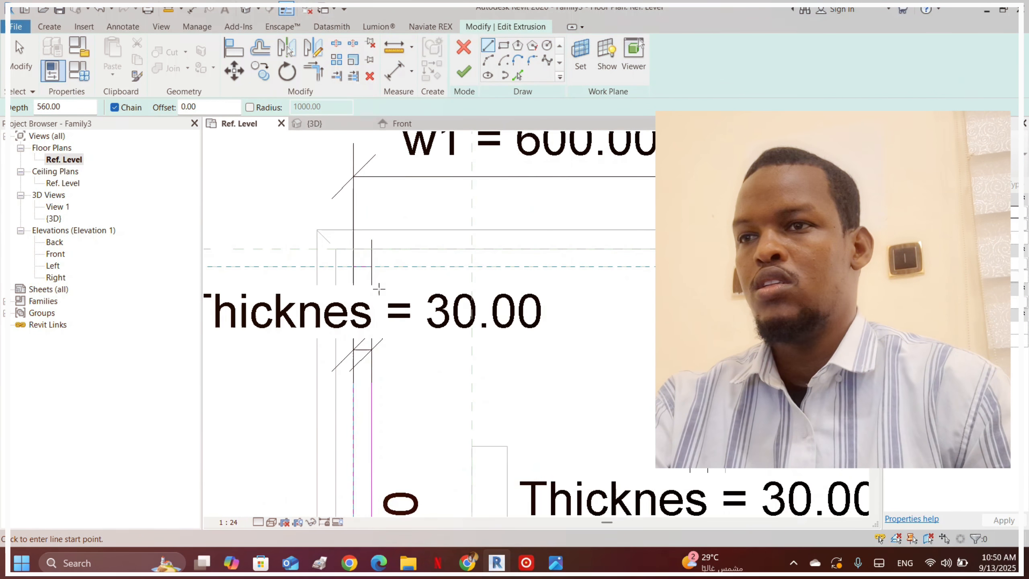
scroll(379, 289, down, 2)
click(229, 49)
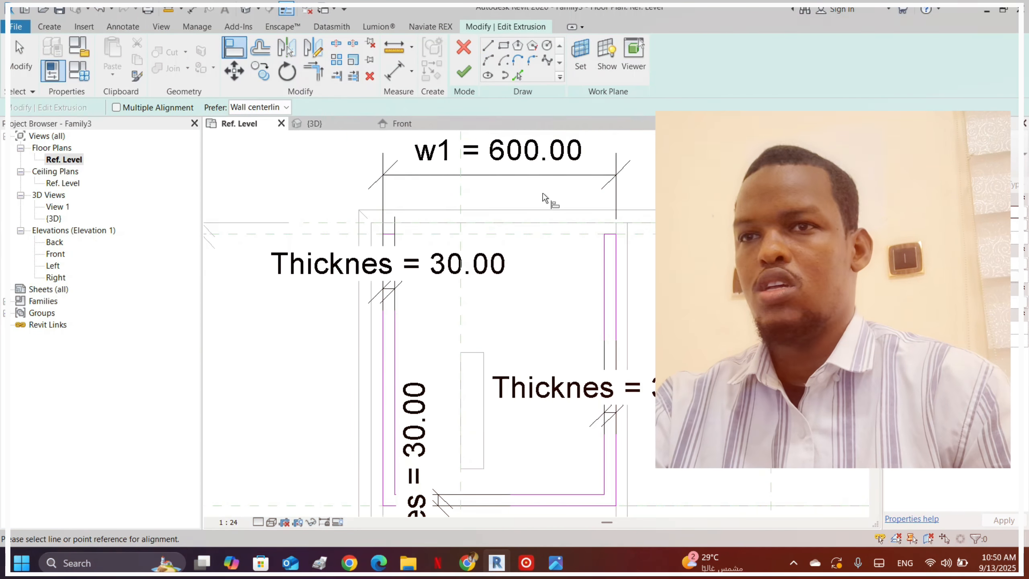
scroll(542, 193, up, 2)
scroll(379, 229, down, 4)
scroll(601, 254, up, 2)
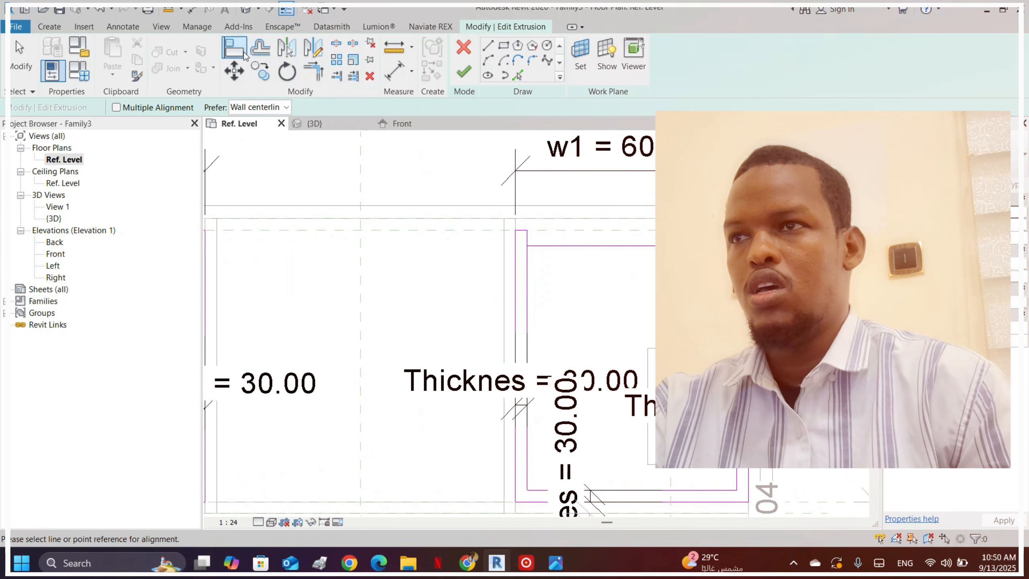
key(Escape)
- Trim the right pedestal's outer and inner lines along the formerly open side into closed corners with the side panels
scroll(733, 231, up, 2)
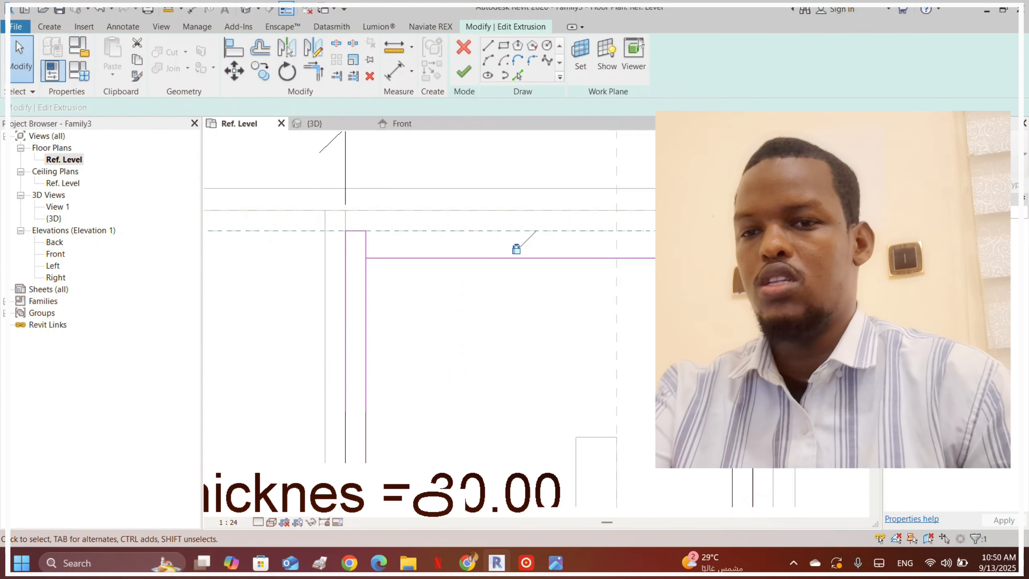
click(324, 73)
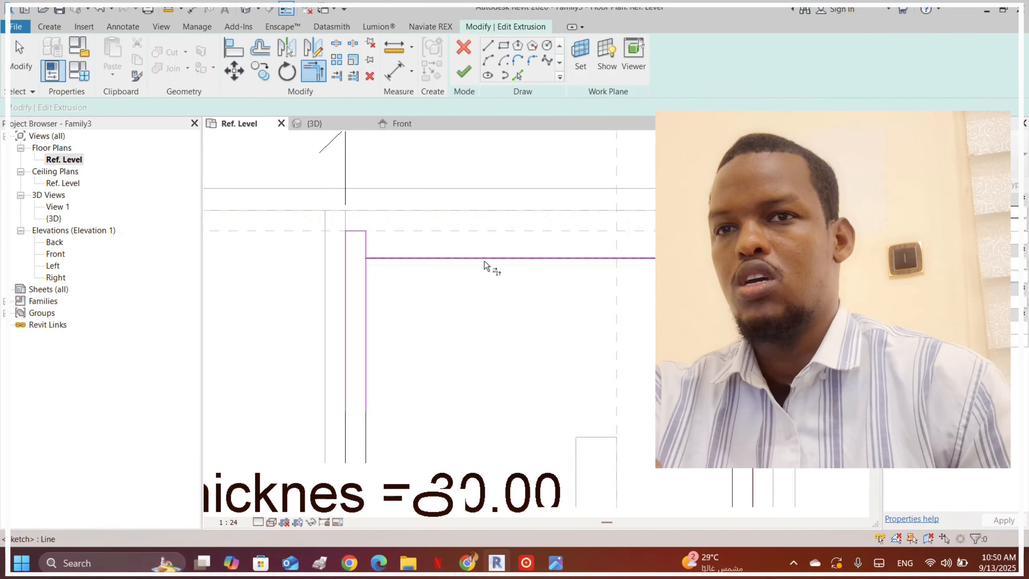
scroll(632, 206, down, 3)
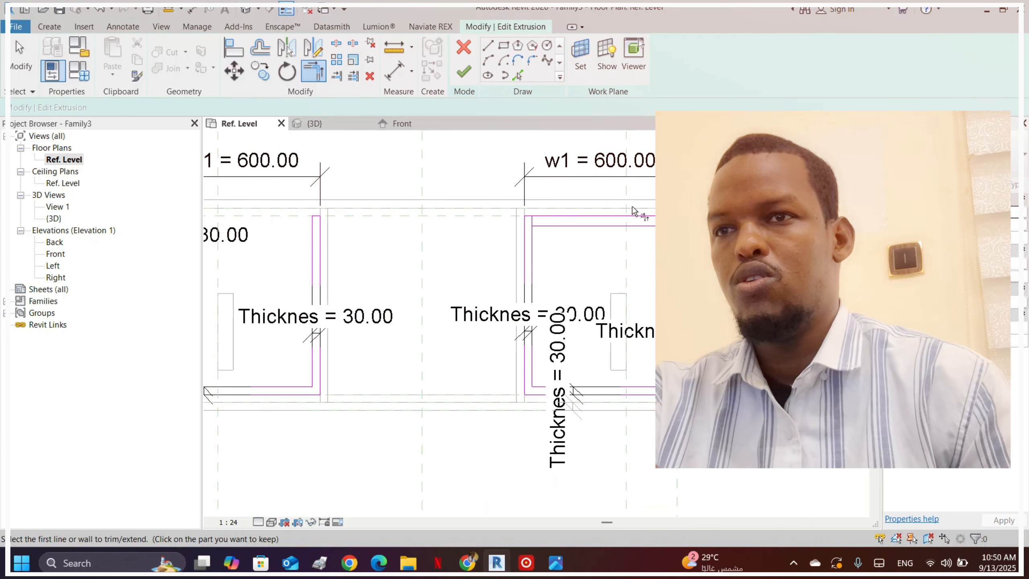
scroll(545, 221, up, 2)
click(536, 230)
click(522, 252)
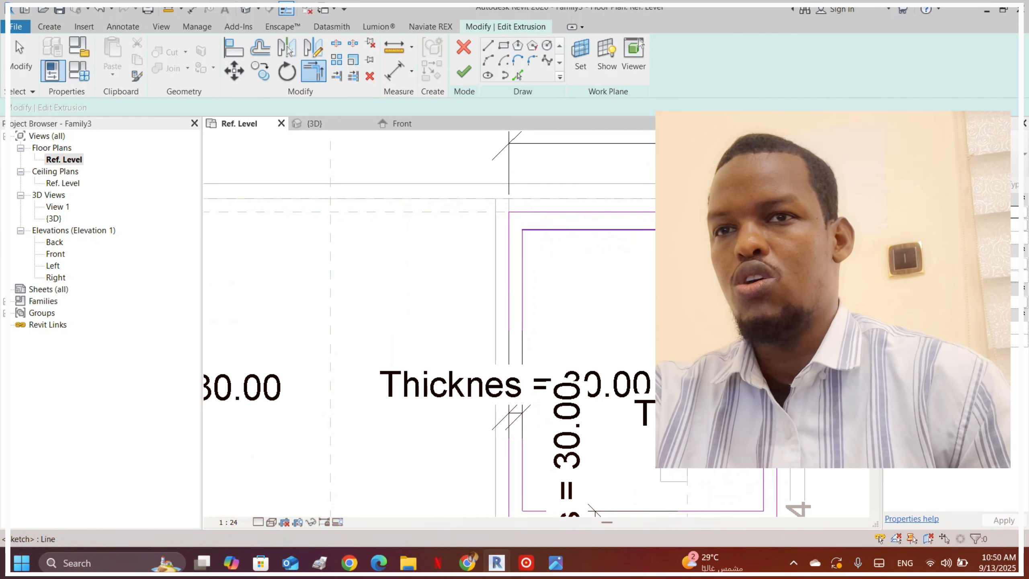
scroll(490, 177, down, 3)
scroll(460, 241, up, 4)
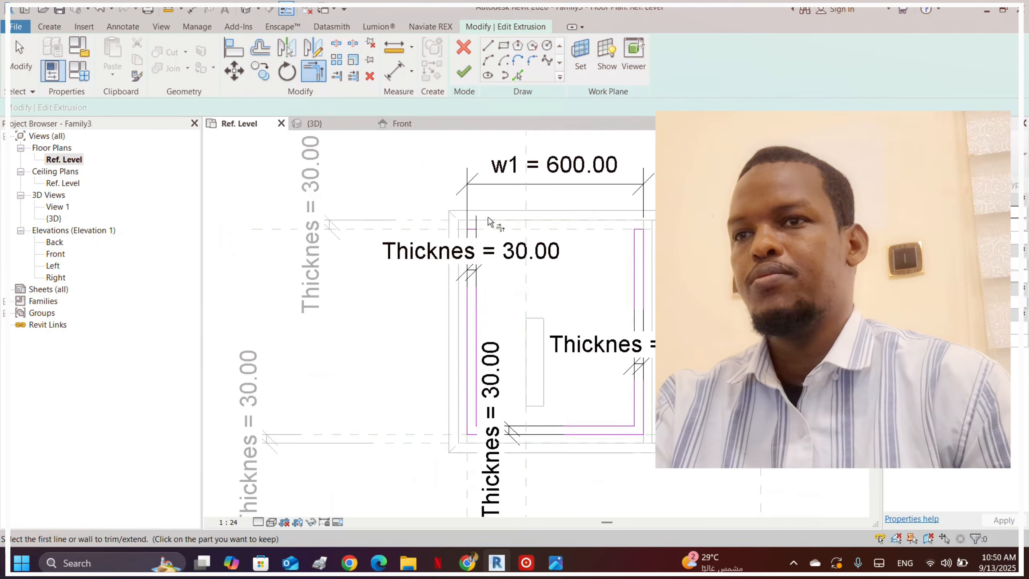
- Replace the left pedestal's short end line with a continuous outer edge across its open side, and draw a parallel inner line
key(Escape)
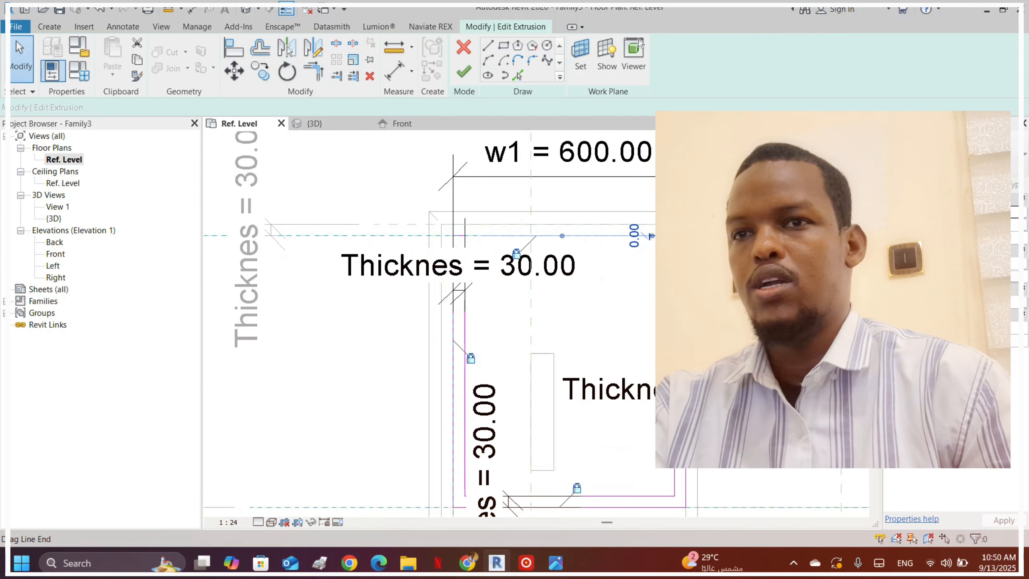
key(Delete)
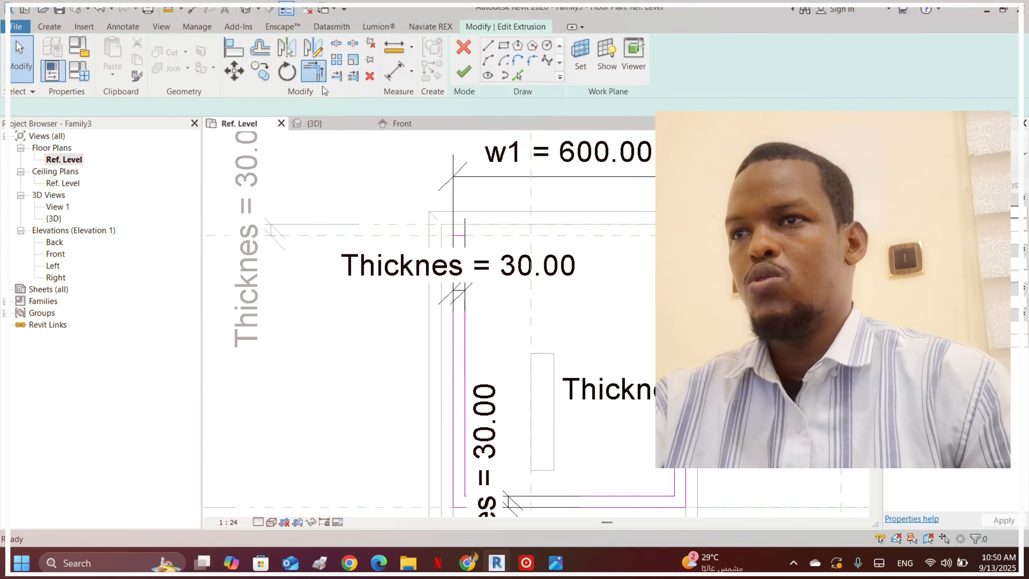
click(314, 76)
scroll(460, 239, up, 2)
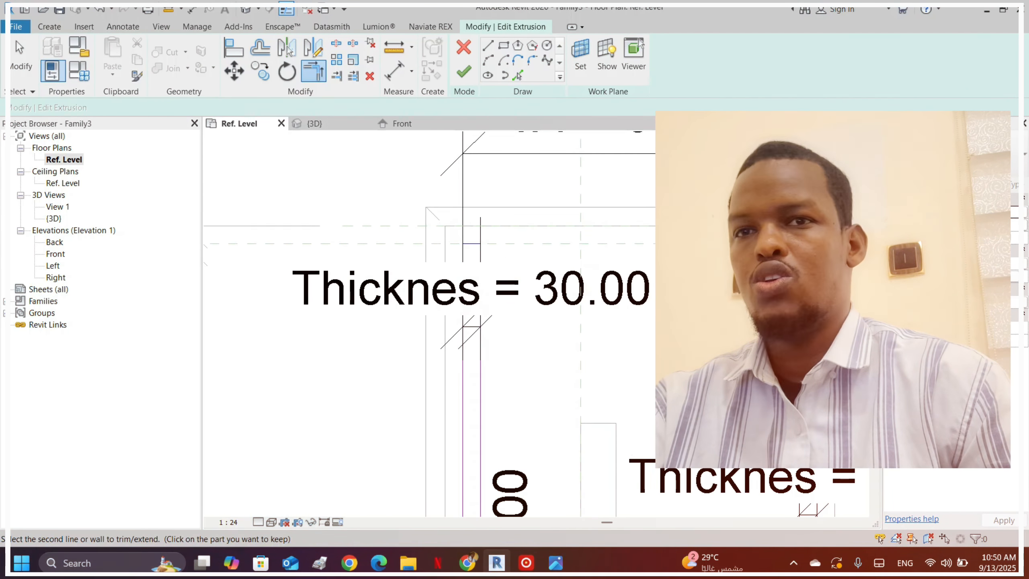
scroll(614, 269, down, 2)
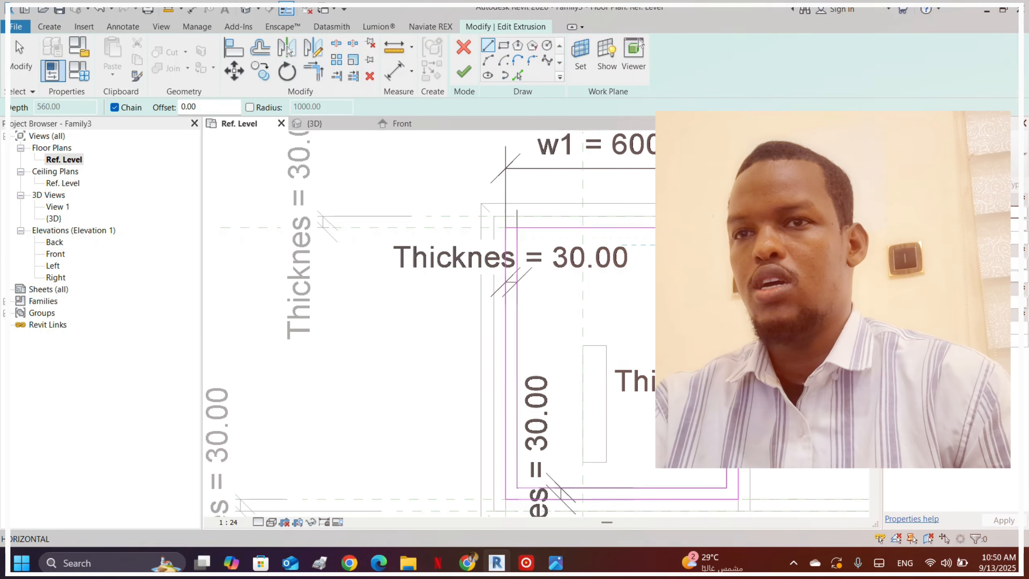
click(246, 51)
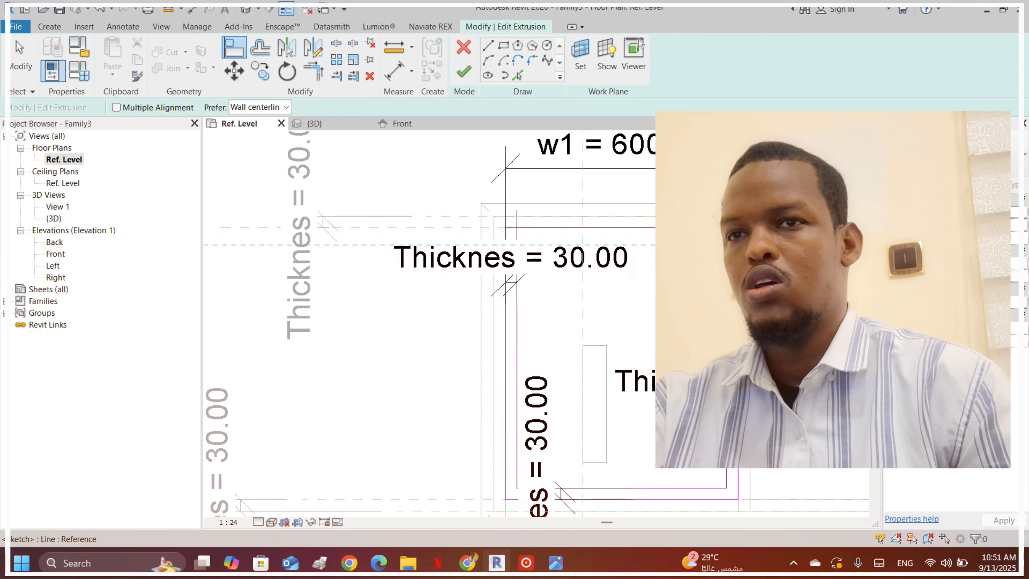
click(517, 368)
key(Escape)
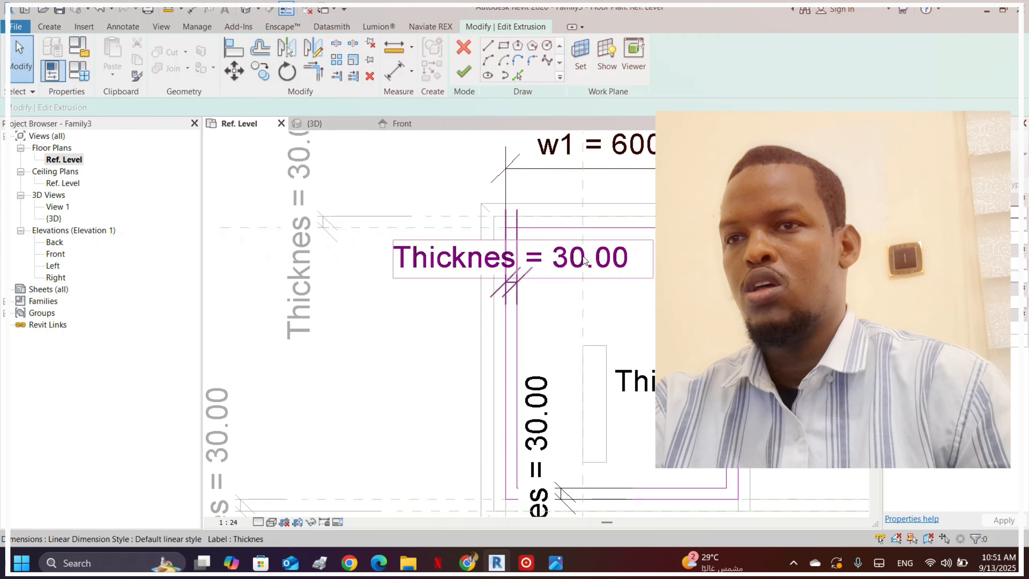
- Move the left pedestal's side Thicknes dimension clear of the corner and trim the inner lines into closed corners
drag(501, 262, 287, 390)
click(424, 238)
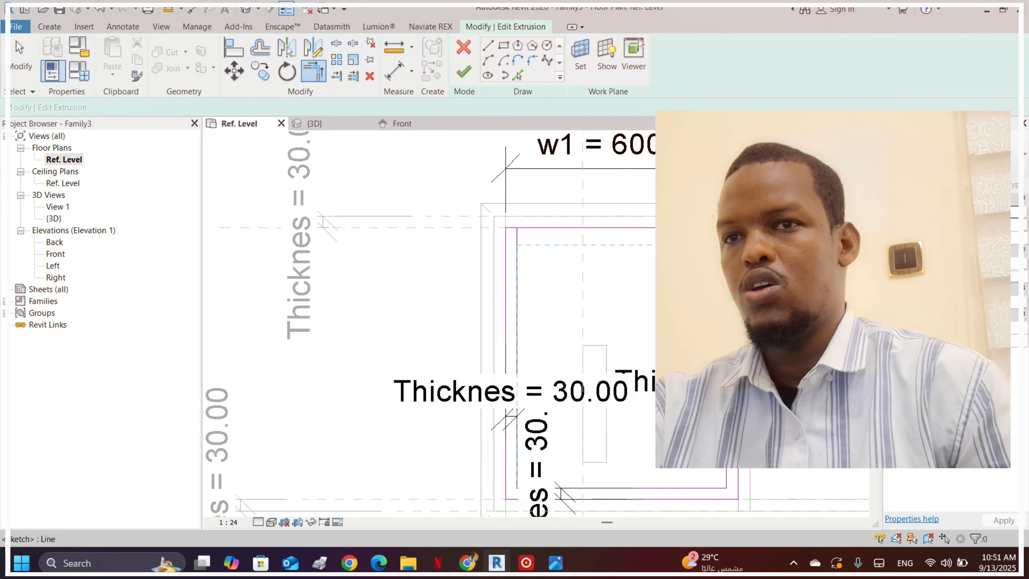
click(289, 49)
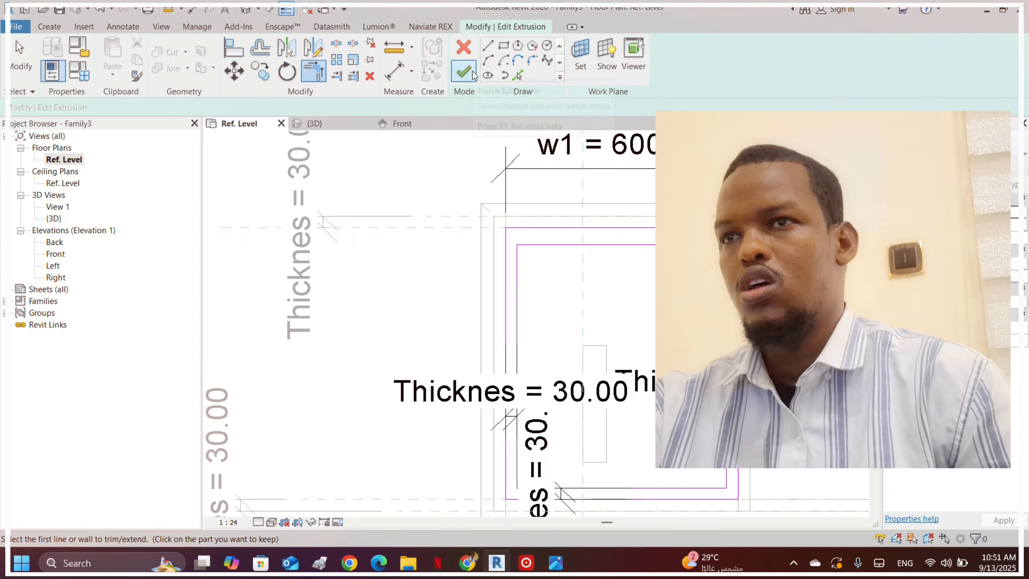
- Add aligned dimensions between the outer and inner lines of the new fourth side on both pedestals
click(395, 71)
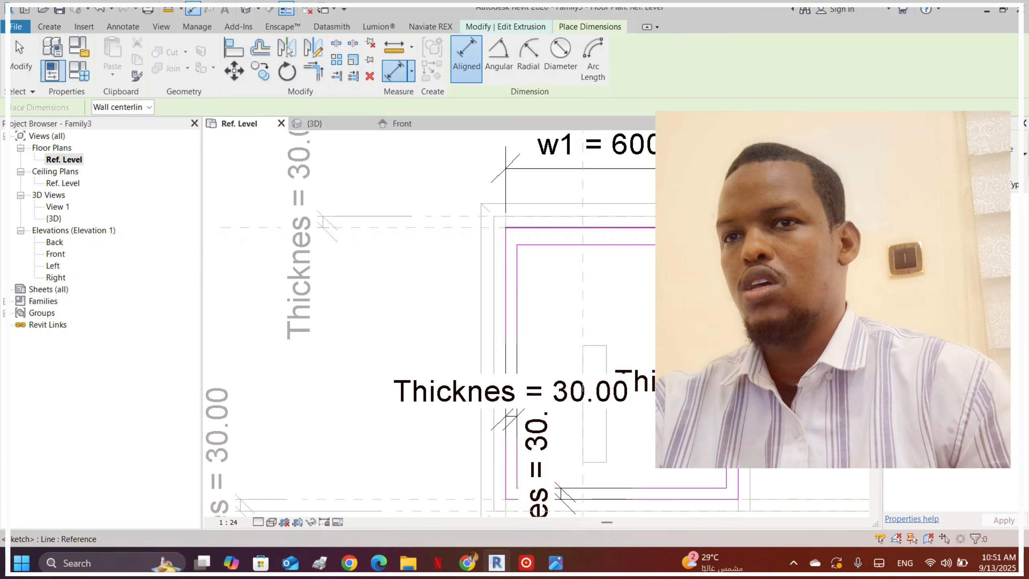
scroll(653, 286, down, 4)
scroll(648, 271, up, 3)
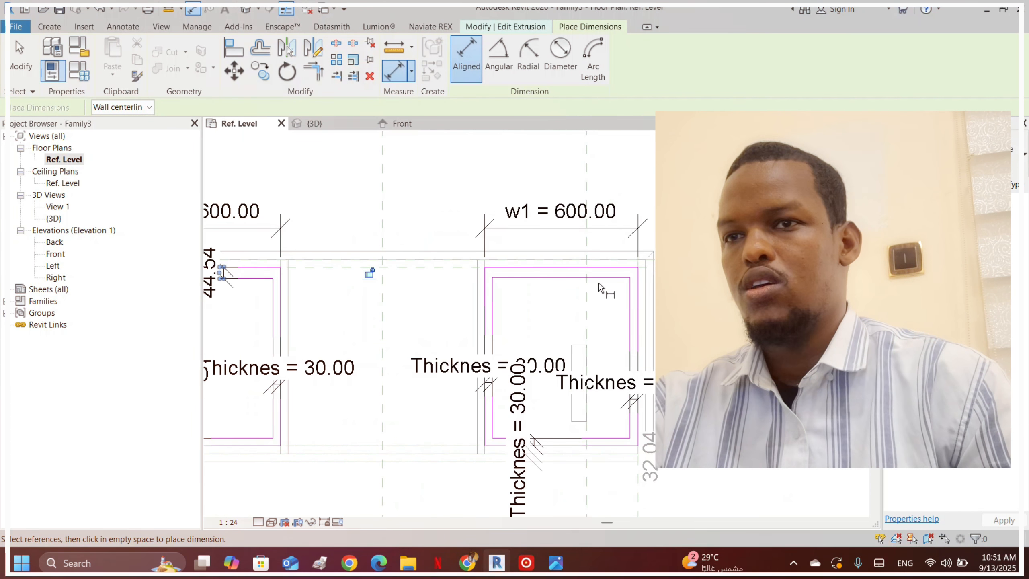
click(592, 266)
click(591, 277)
click(574, 300)
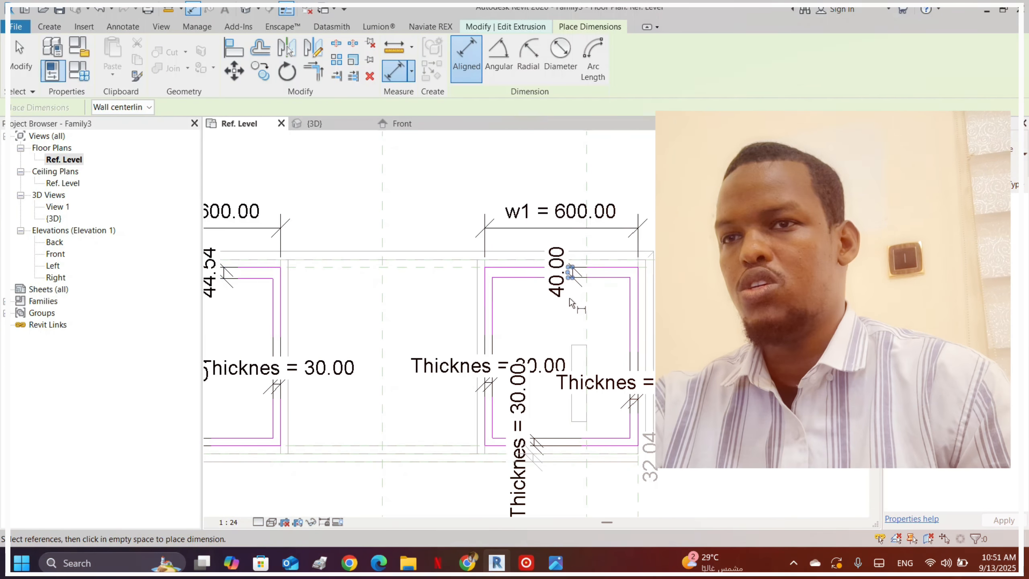
- Label both new dimensions with the Thicknes parameter and finish editing the extrusion sketch
scroll(727, 234, down, 3)
scroll(728, 235, down, 1)
key(Escape)
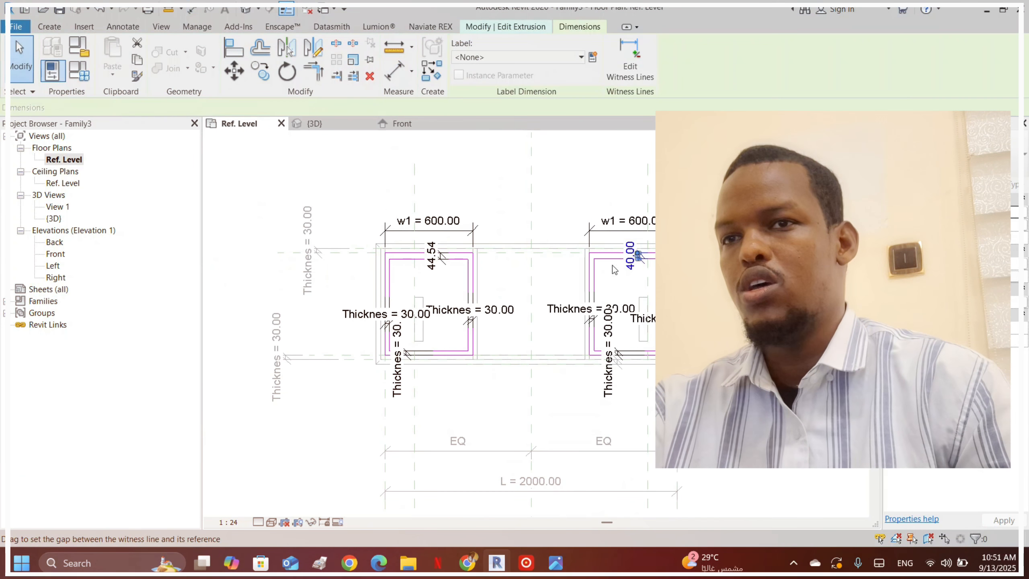
click(555, 64)
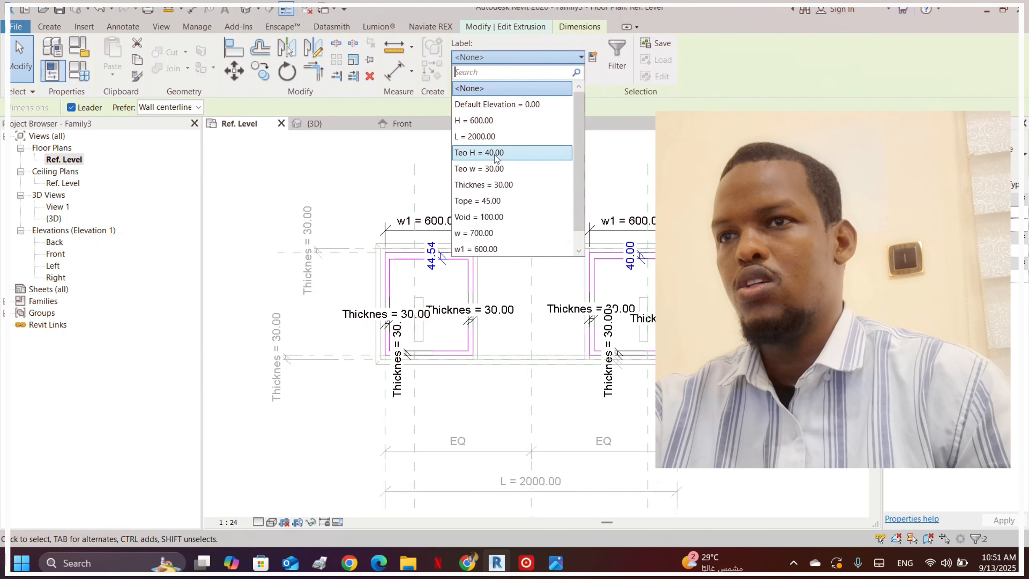
click(488, 185)
click(648, 163)
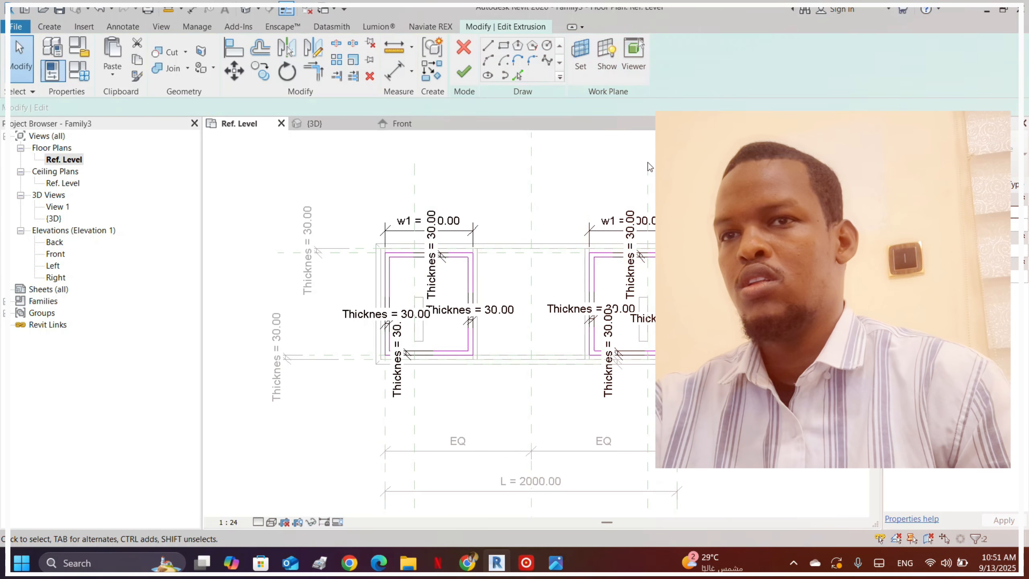
click(391, 48)
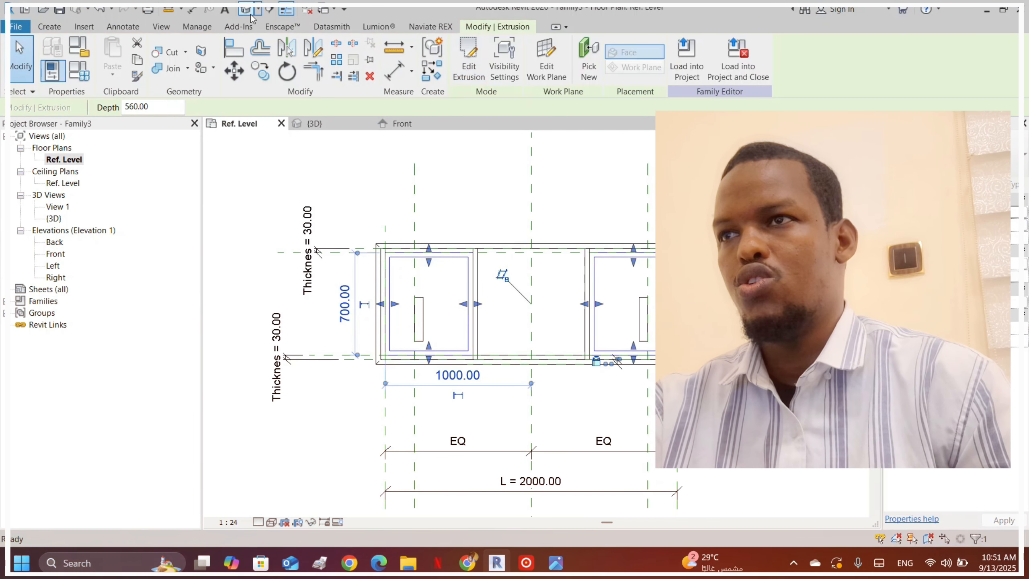
click(569, 178)
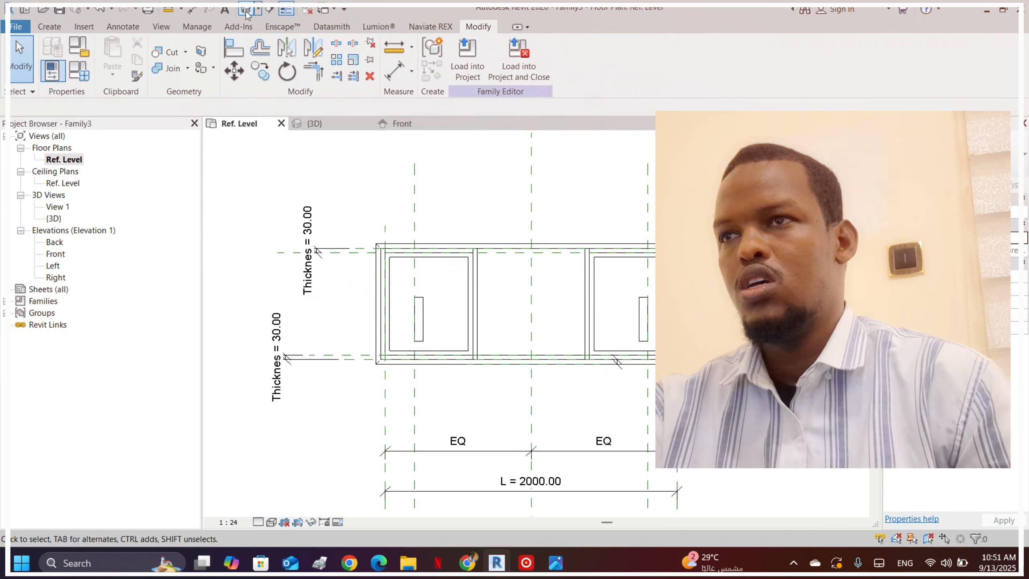
- Inspect the desk's closed pedestals from several sides in the 3D view, and return to the Ref. Level plan
click(247, 12)
shift+middle_drag(344, 215, 370, 216)
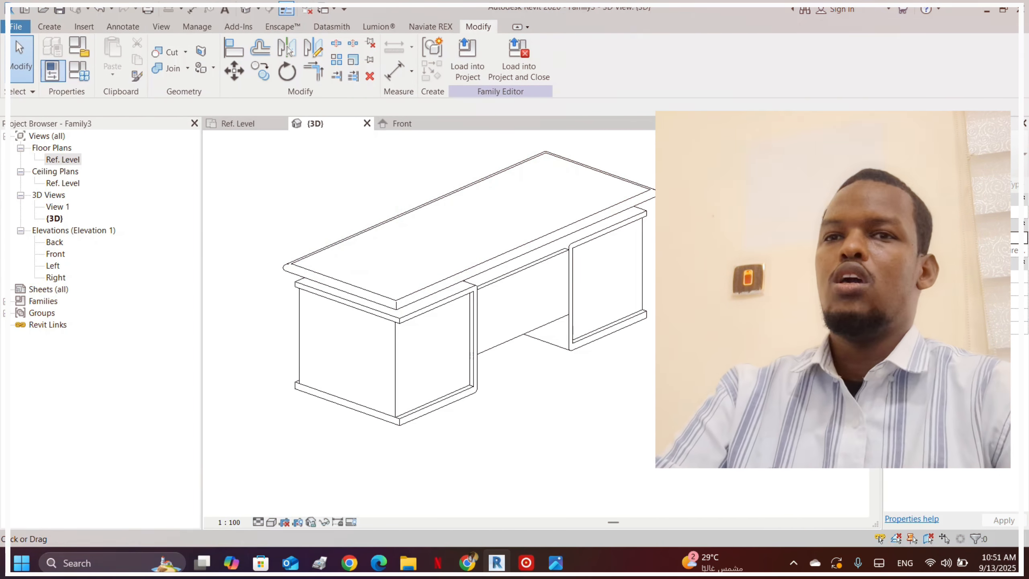
click(822, 173)
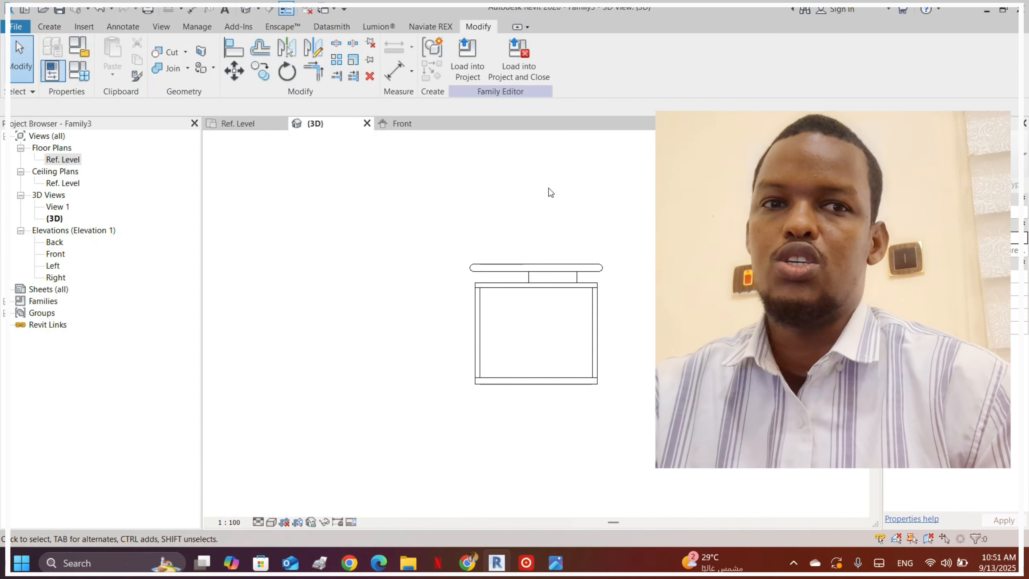
shift+middle_drag(598, 263, 312, 255)
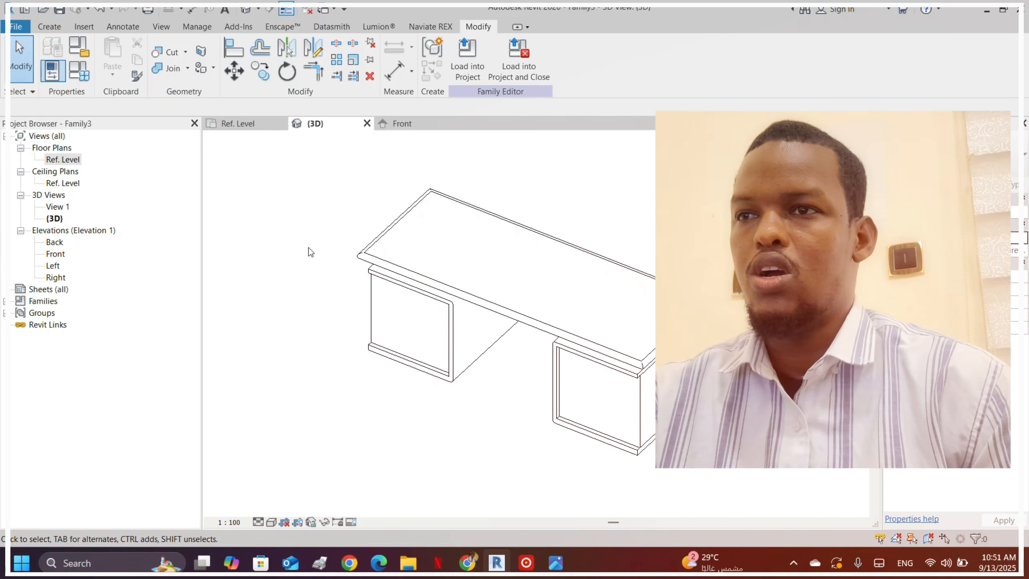
shift+middle_drag(469, 321, 641, 271)
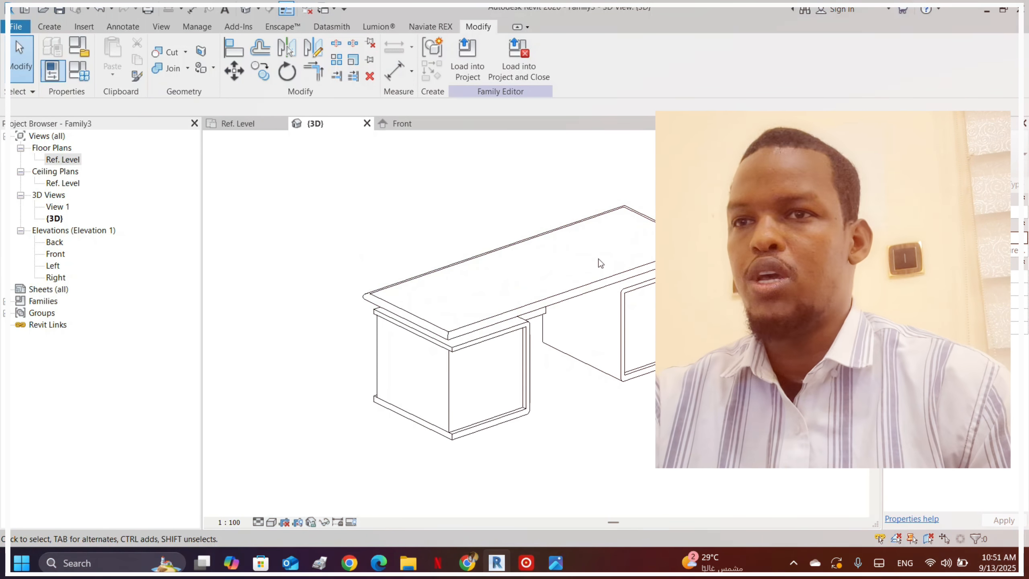
double_click(77, 159)
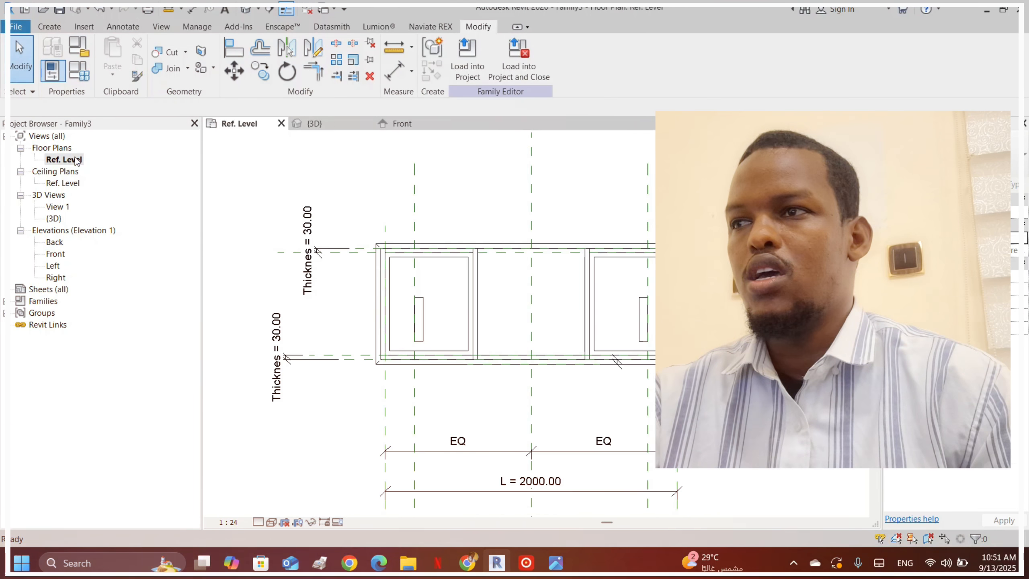
- Start a void extrusion sketch over the left pedestal in the Ref. Level plan
scroll(432, 219, up, 3)
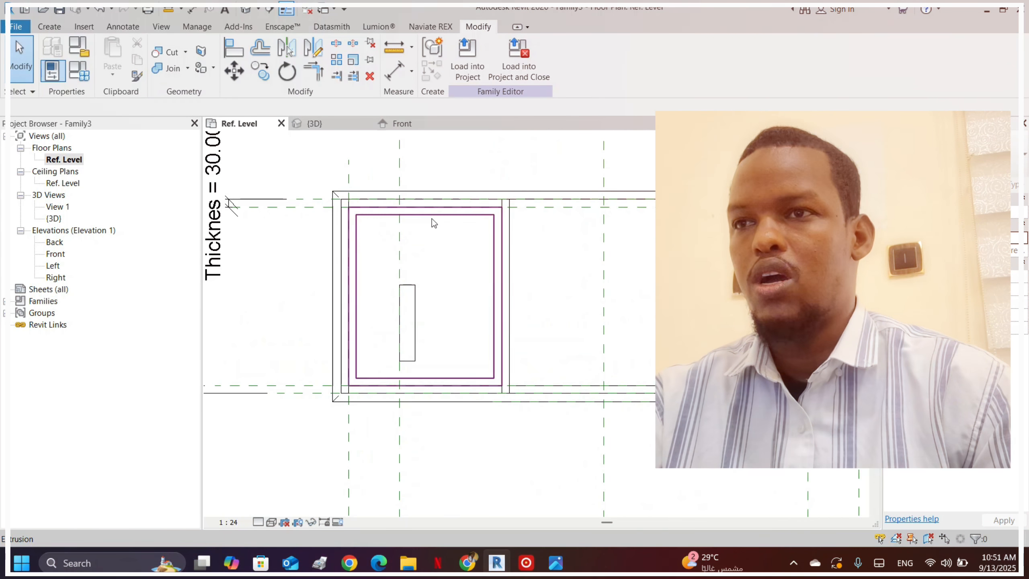
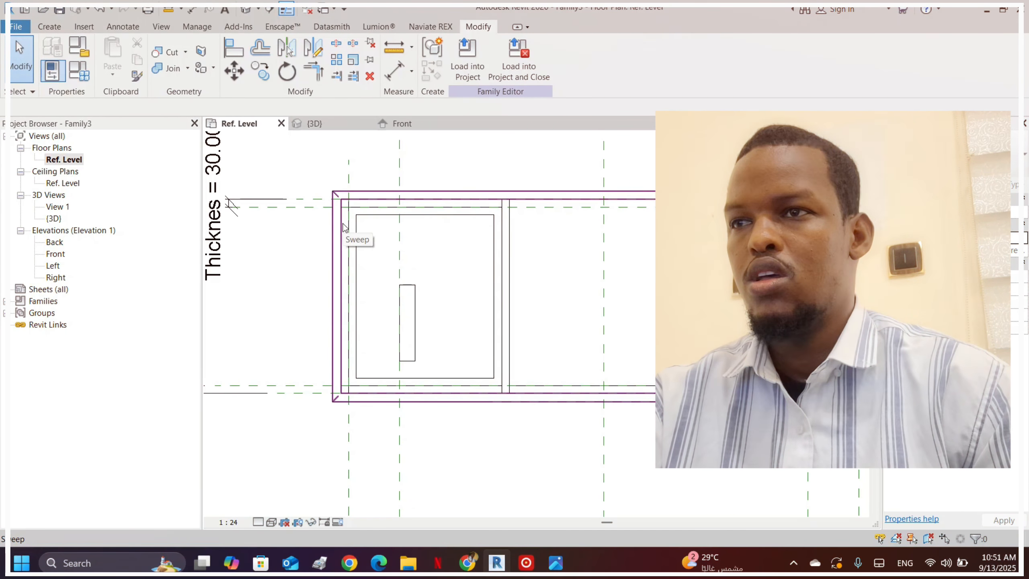
click(58, 29)
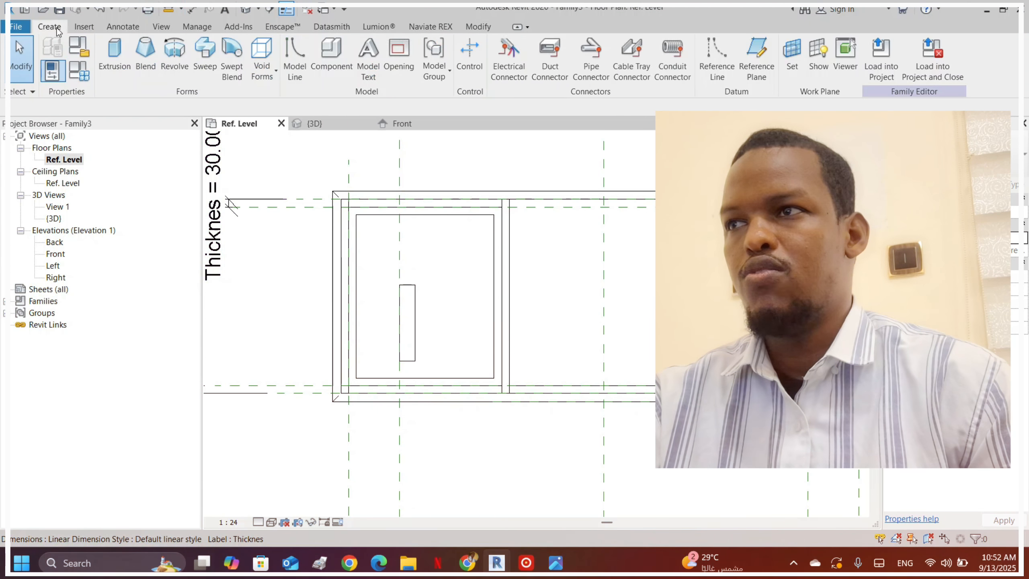
click(262, 56)
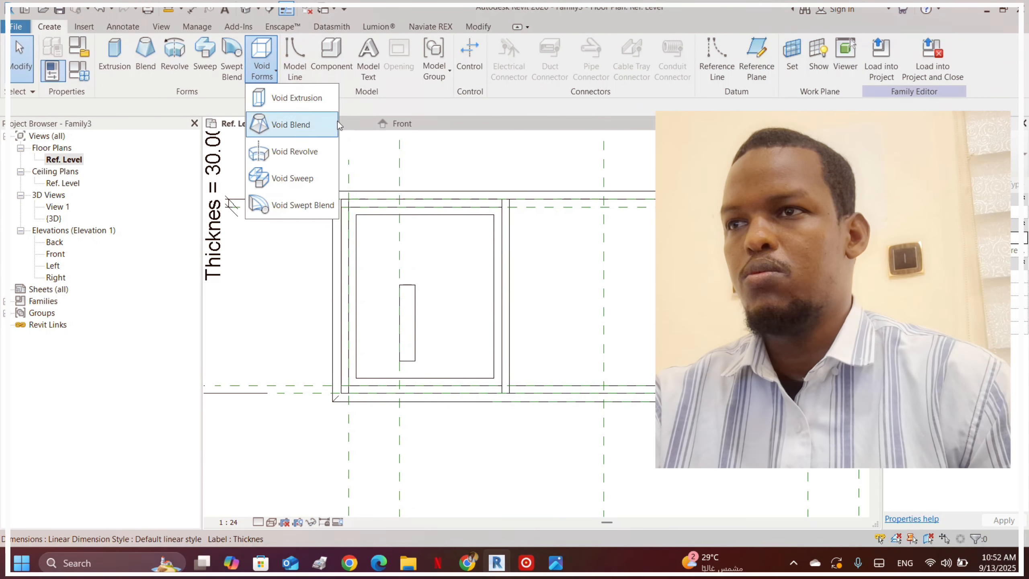
click(291, 97)
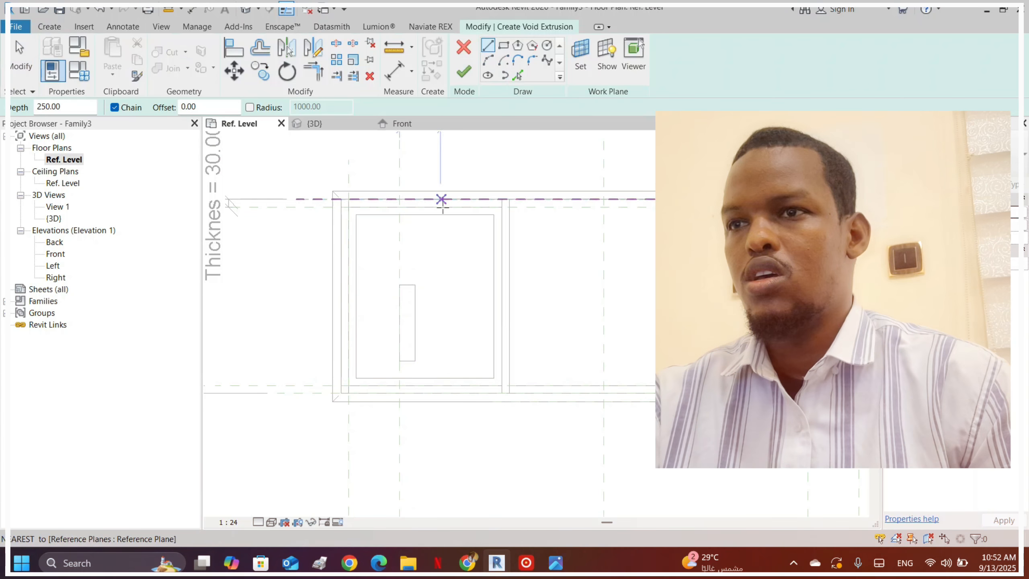
scroll(429, 276, up, 1)
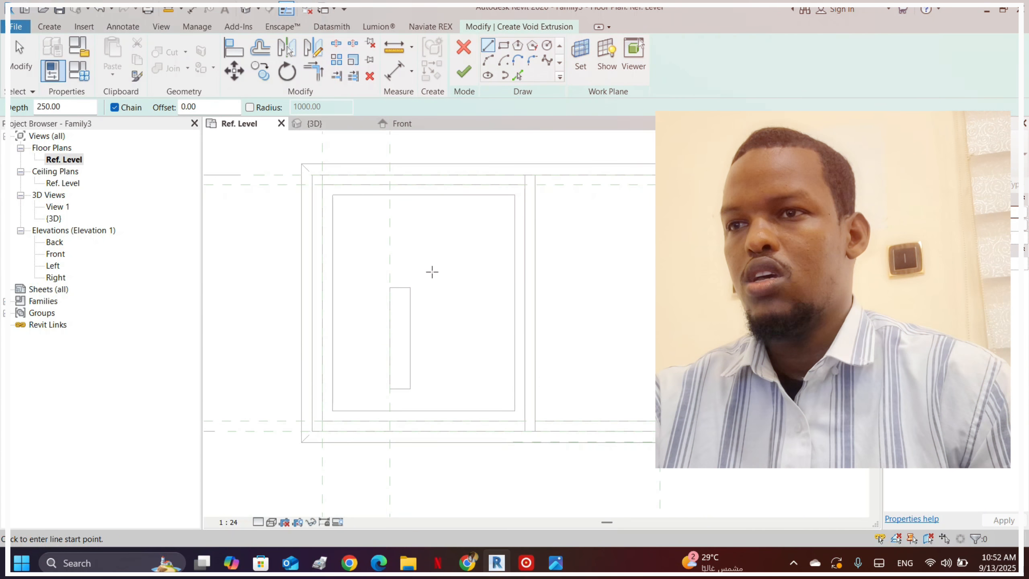
click(390, 287)
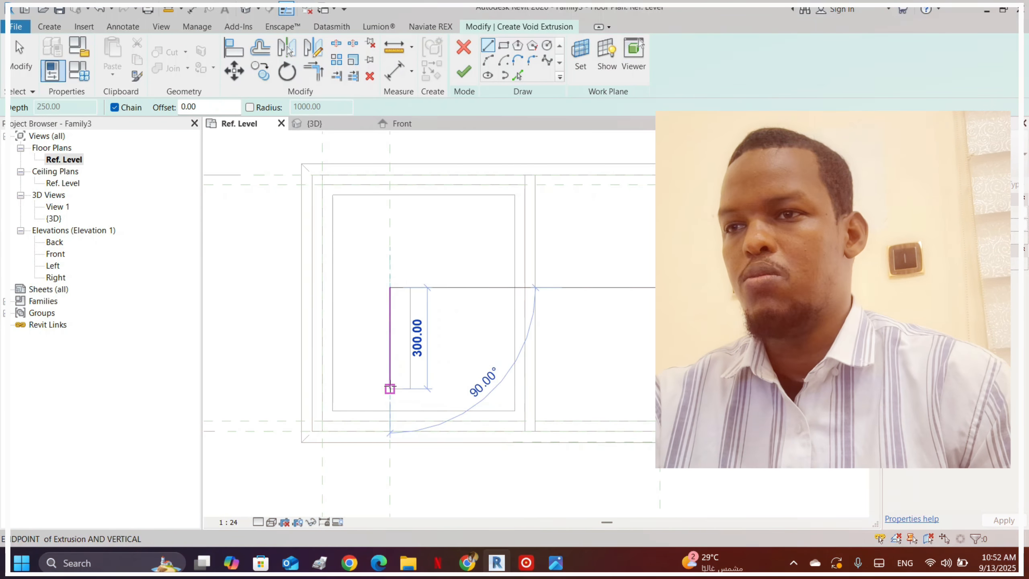
click(390, 389)
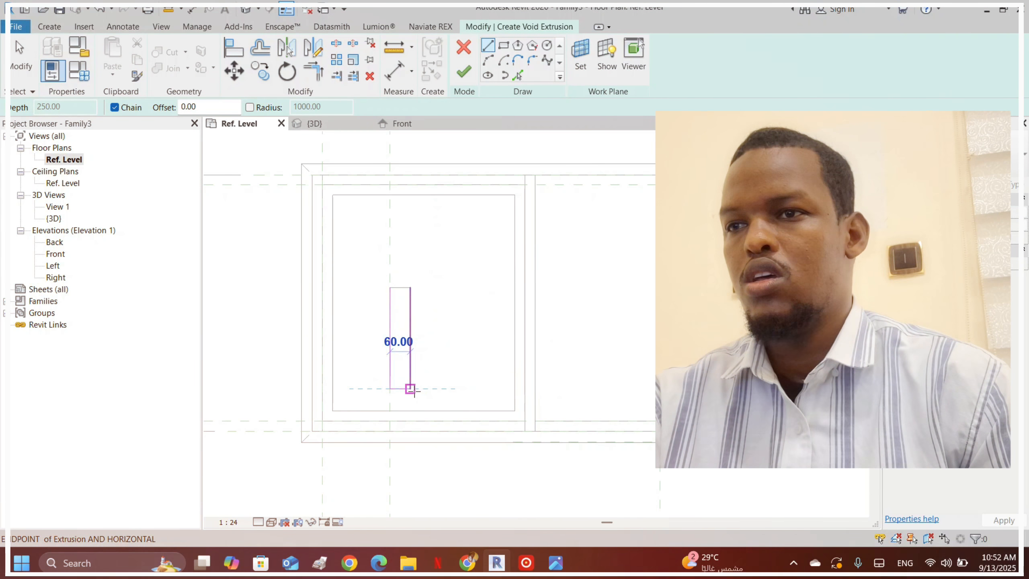
key(Escape)
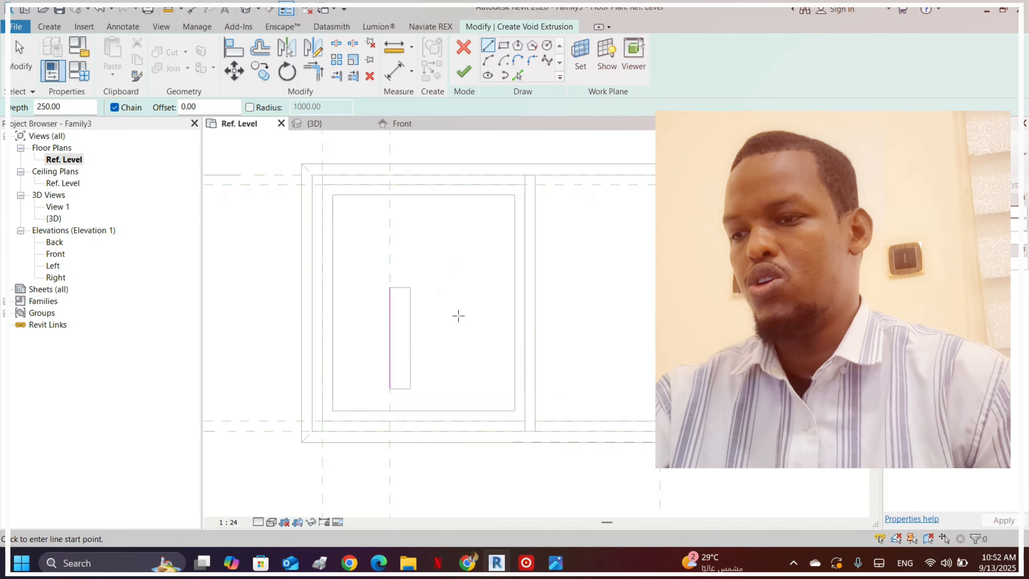
- Sketch a closed rectangle about 160 mm tall against the inner long edge of the left pedestal's narrow block
click(411, 289)
click(410, 389)
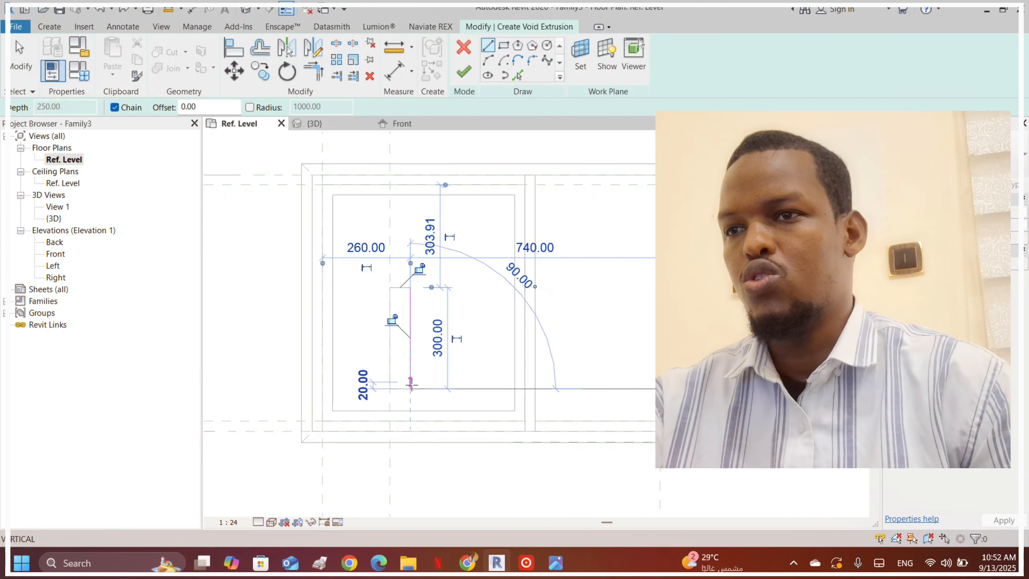
click(438, 389)
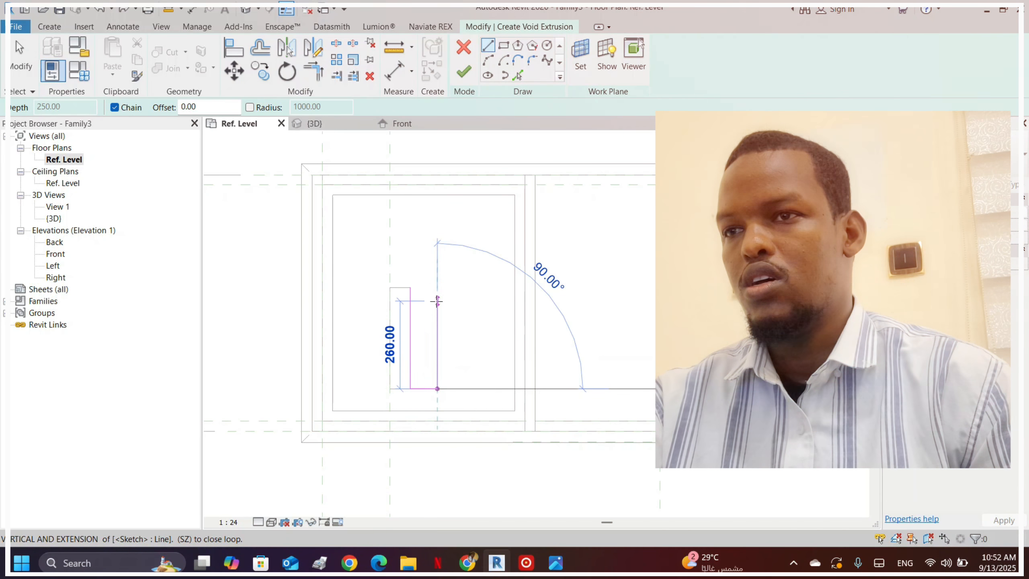
click(438, 335)
click(411, 335)
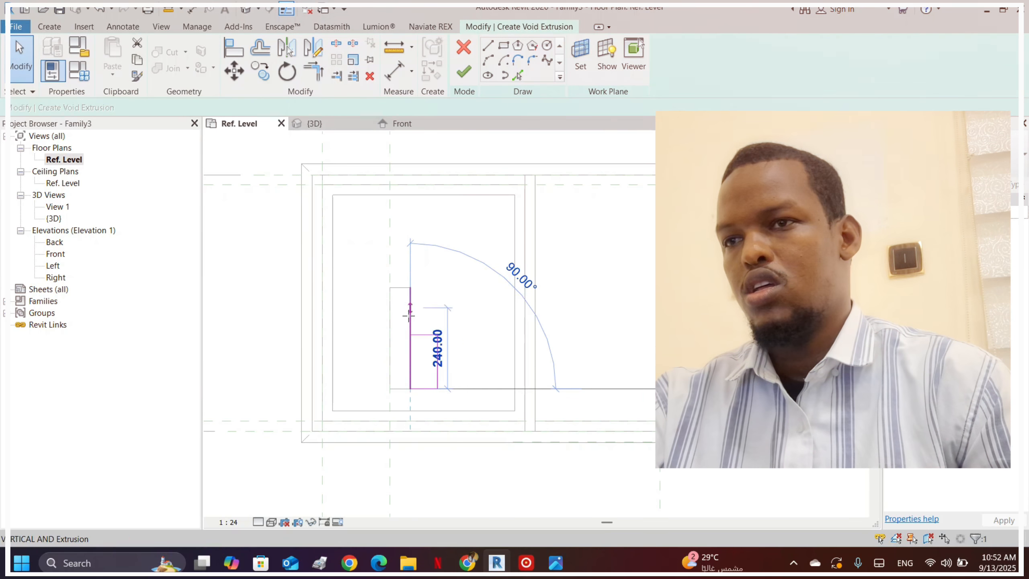
key(Escape)
key(Escape)
- Nudge the whole sketched rectangle upward until it overlaps the upper end of the narrow block's long edge
drag(390, 301, 476, 417)
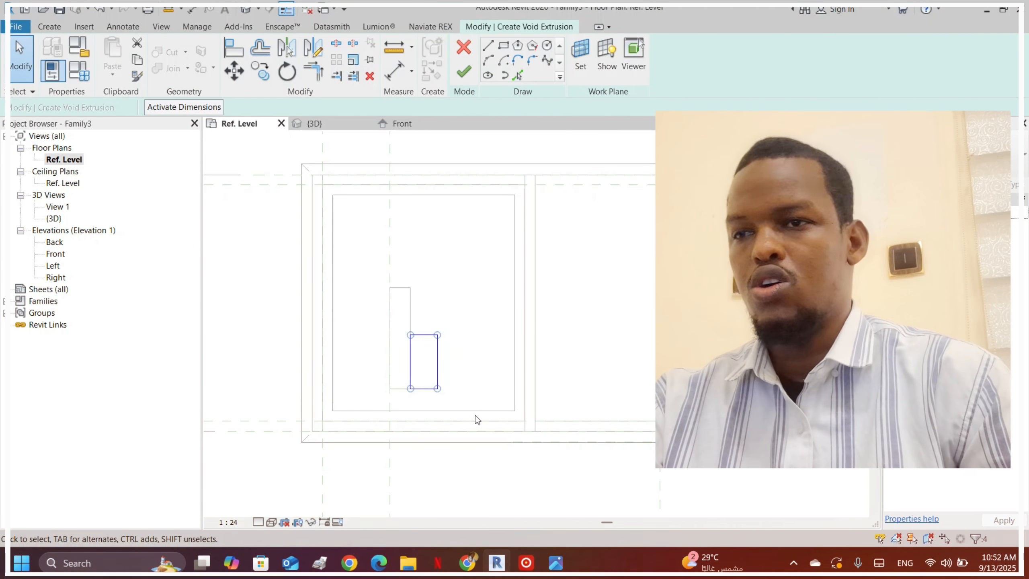
key(Up)
key(Up)
key(Up)
key(Up)
key(Up)
key(Up)
key(Up)
key(Up)
key(Up)
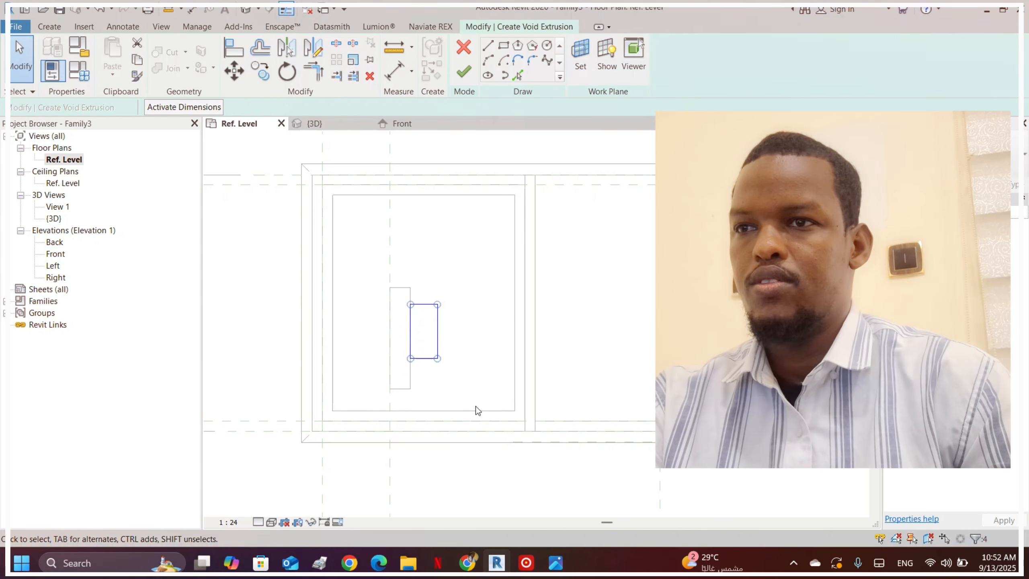
key(Up)
key(Up)
key(Up)
key(Up)
key(Up)
key(Up)
key(Up)
key(Up)
key(Up)
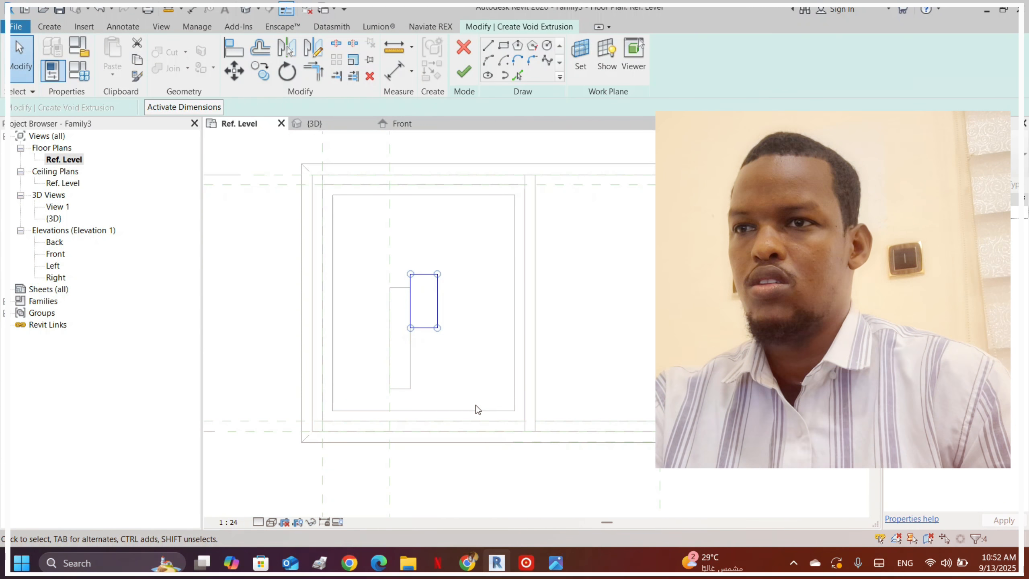
key(Up)
key(Up)
key(Up)
key(Up)
key(Up)
key(Down)
key(Down)
key(Down)
key(Down)
key(Right)
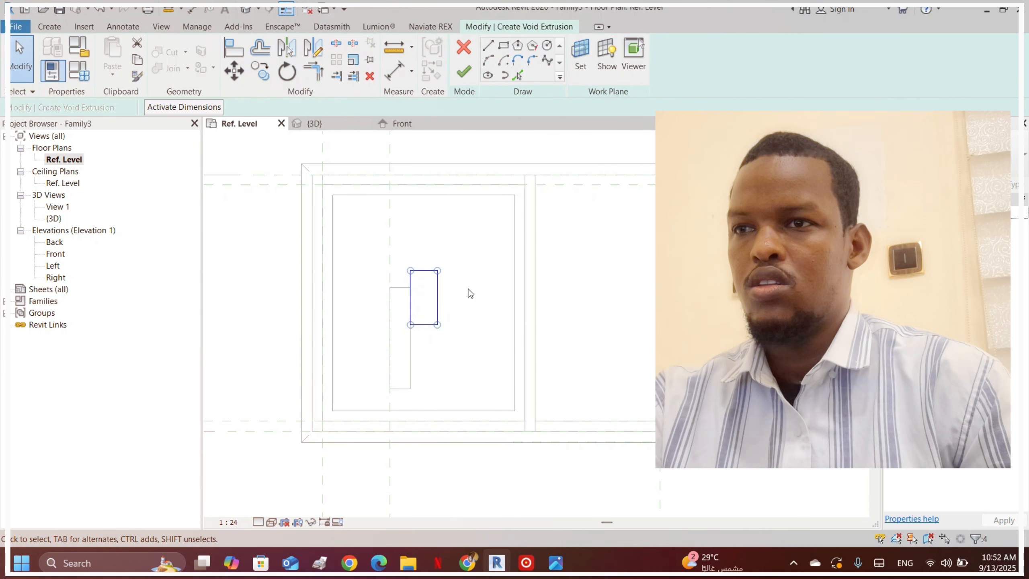
drag(454, 298, 440, 298)
click(444, 304)
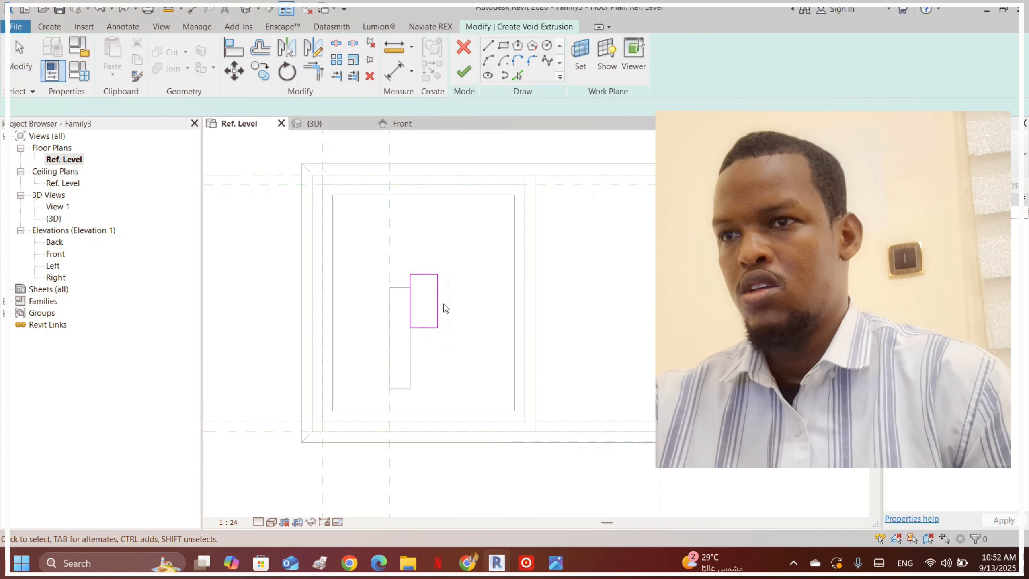
- Move the rectangle's right side outward to widen it to about 140 mm
click(440, 291)
key(Right)
key(Right)
key(Right)
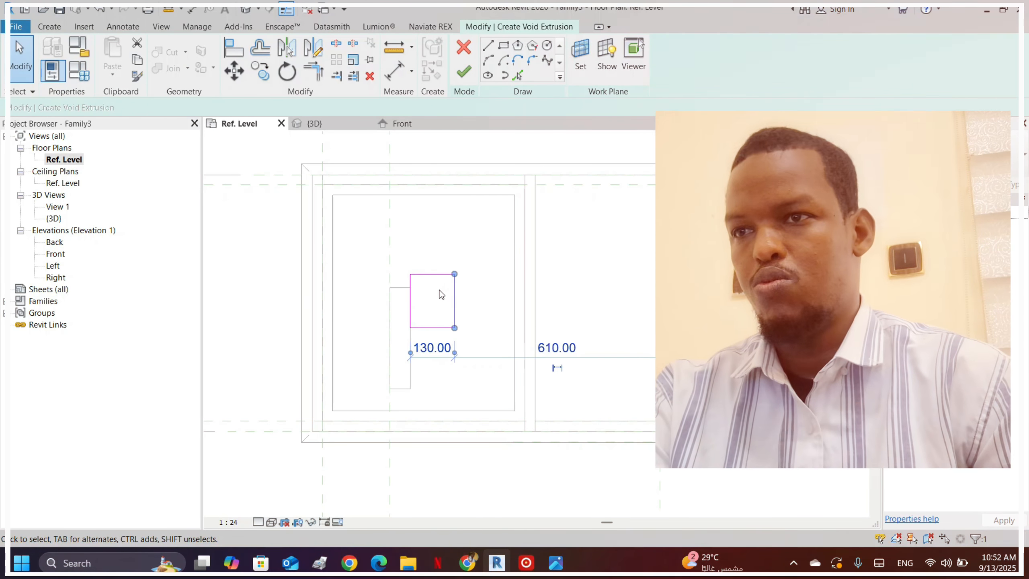
- Align the rectangle's left side with the narrow block's adjacent long edge and lock the alignment
key(a)
key(l)
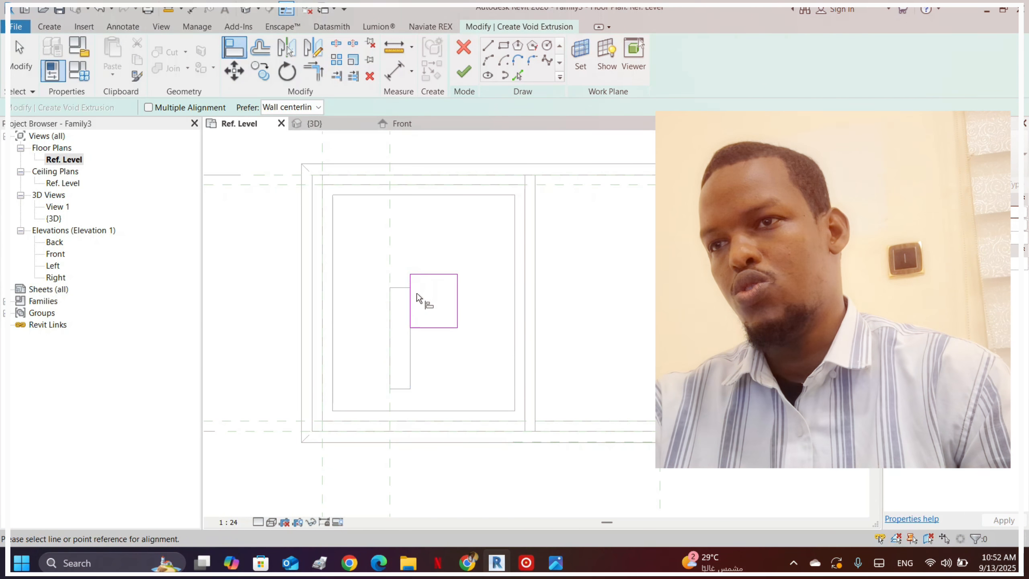
click(410, 357)
click(410, 317)
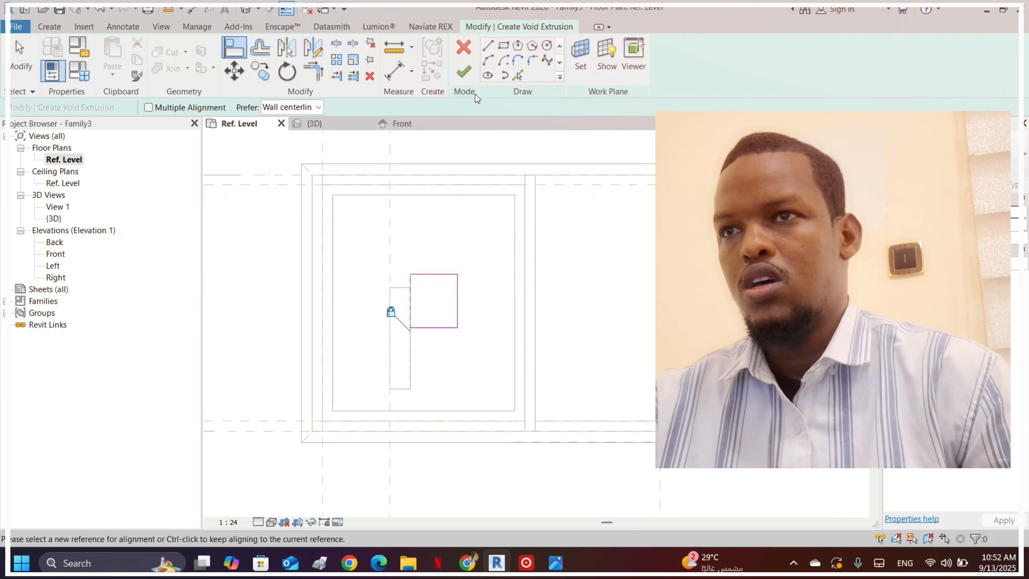
key(Escape)
- Dimension the rectangle's height, place the dimension beside the narrow block, and lock it
key(d)
key(i)
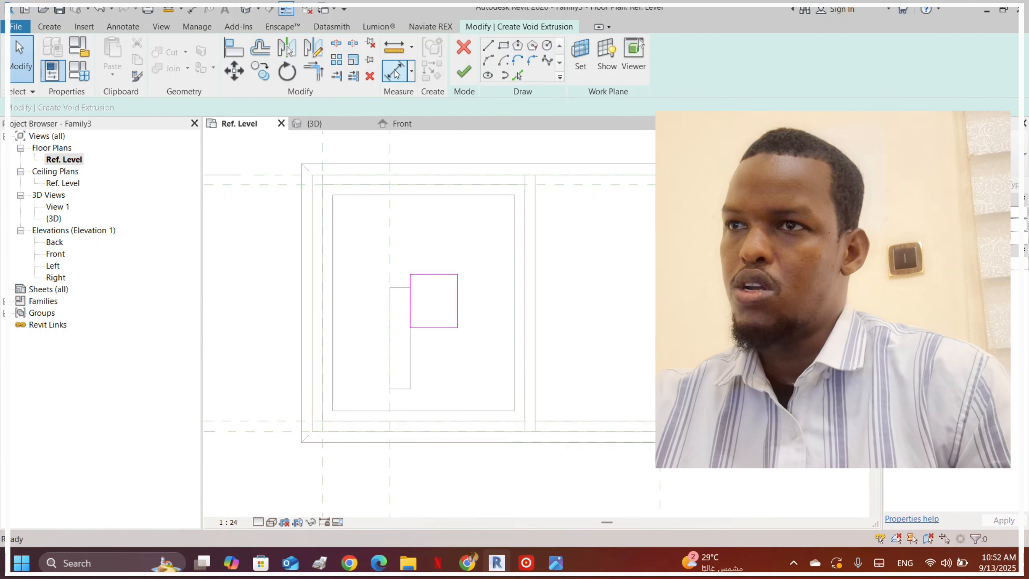
click(433, 216)
key(Escape)
scroll(426, 288, up, 1)
drag(422, 293, 372, 306)
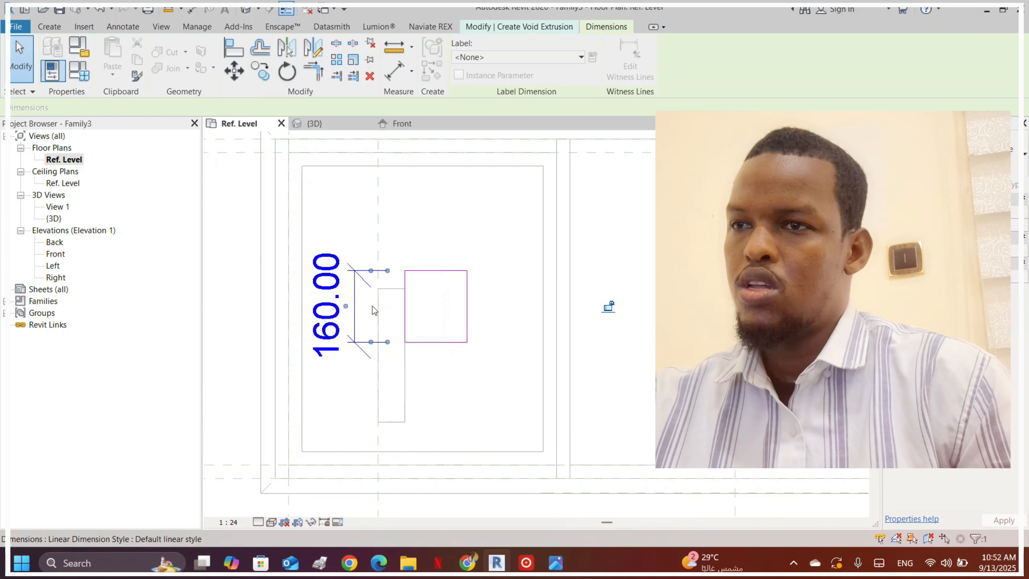
click(426, 270)
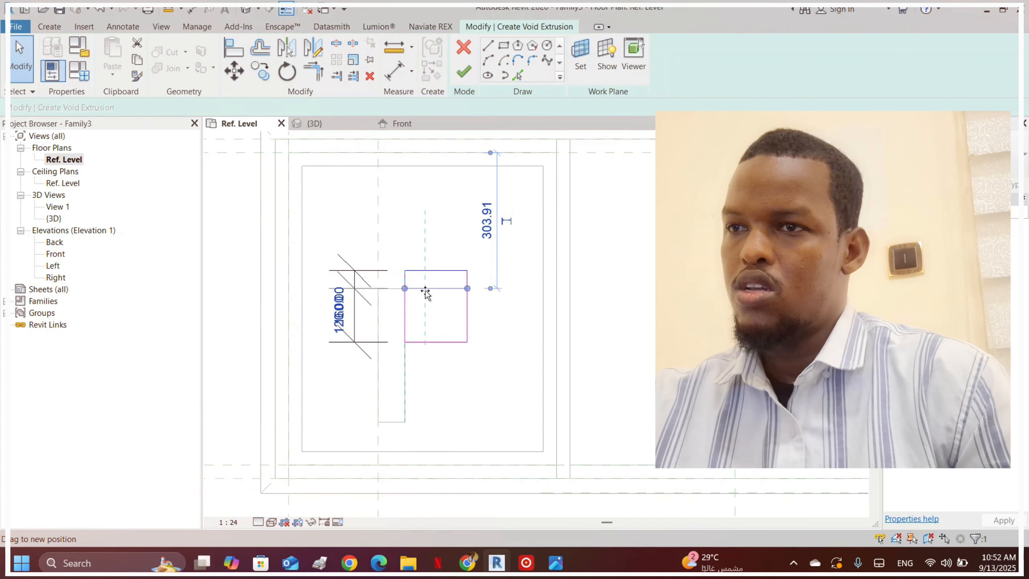
key(Escape)
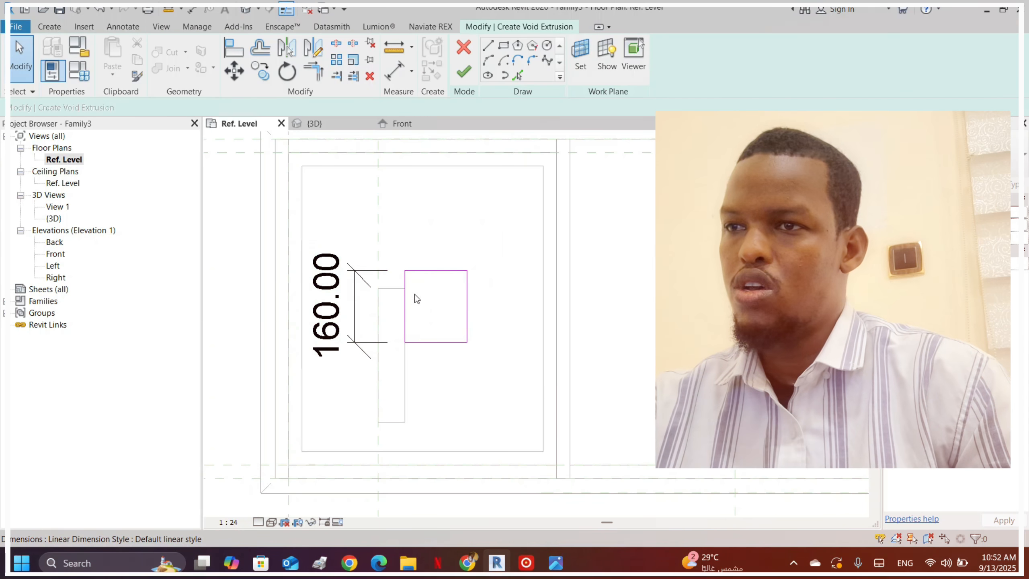
click(344, 284)
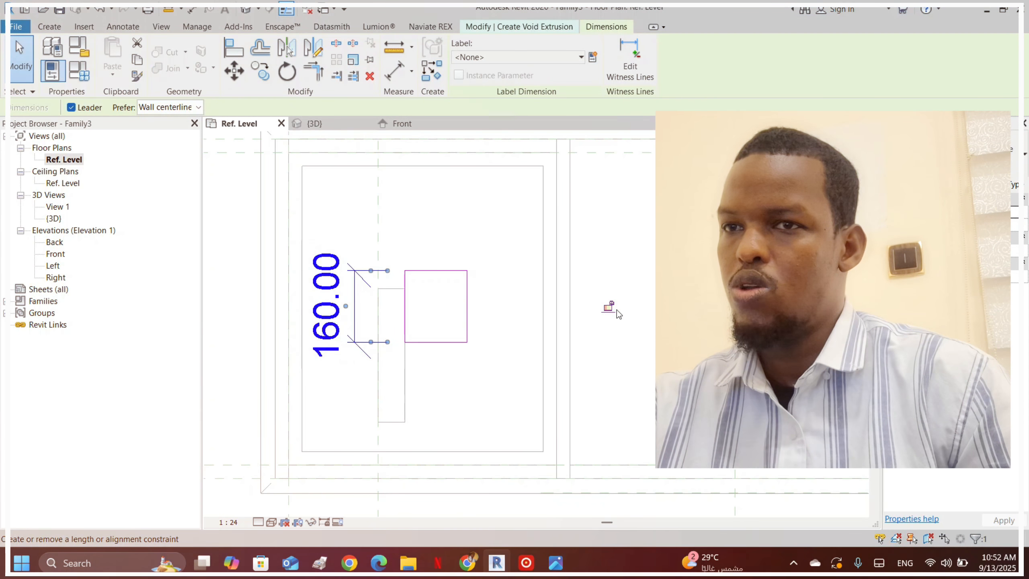
- Try widening the rectangle to 200 mm by moving its right side, and undo the change
click(468, 306)
key(Escape)
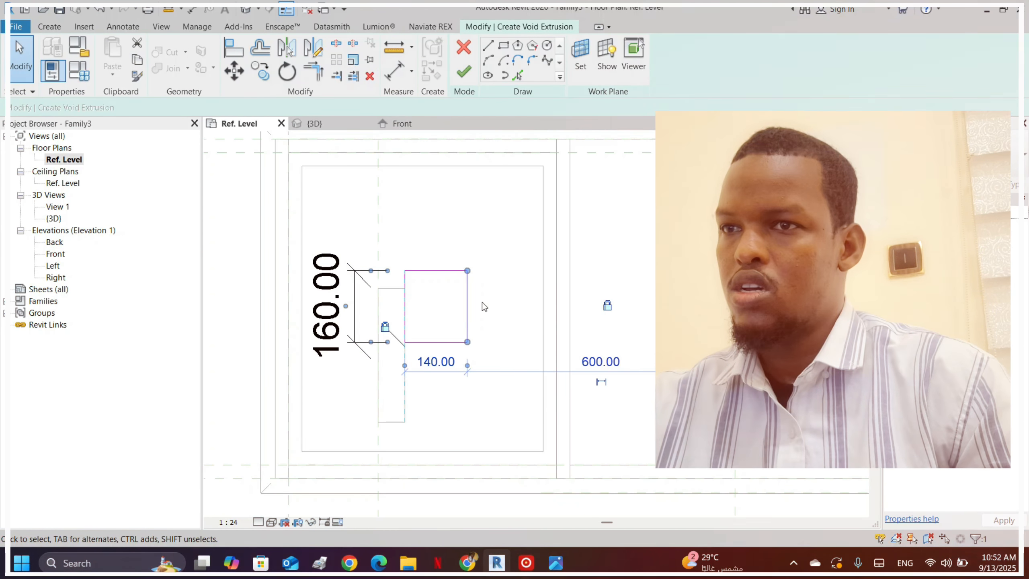
drag(481, 300, 509, 300)
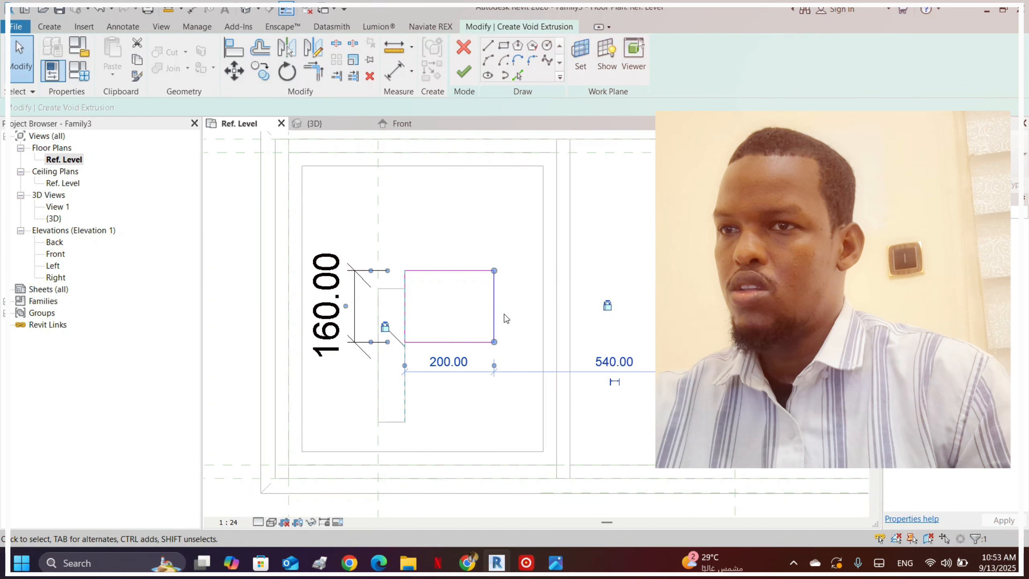
key(ctrl+z)
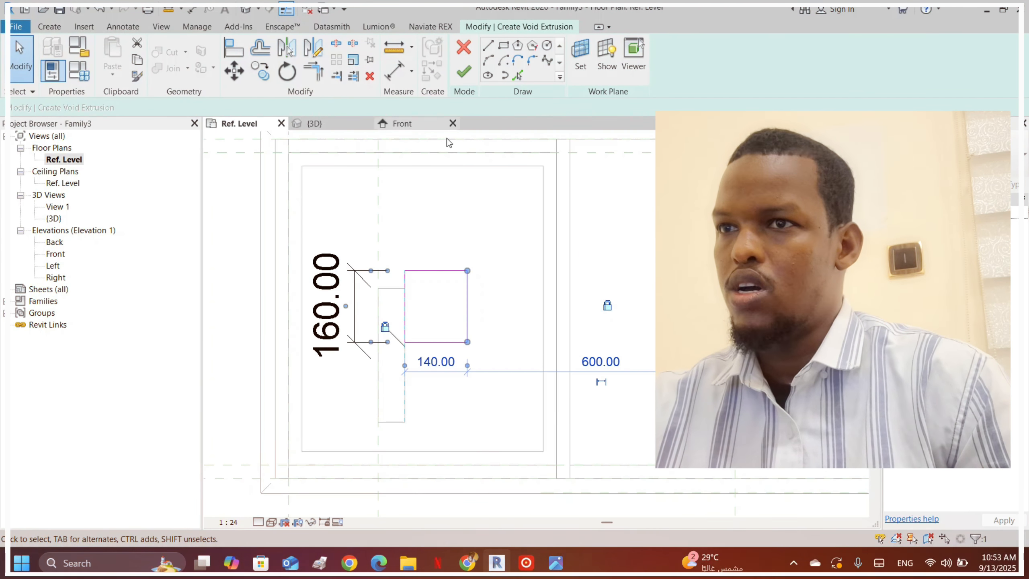
- Draw a 35 mm radius arc rounding the rectangle's upper right corner
click(489, 60)
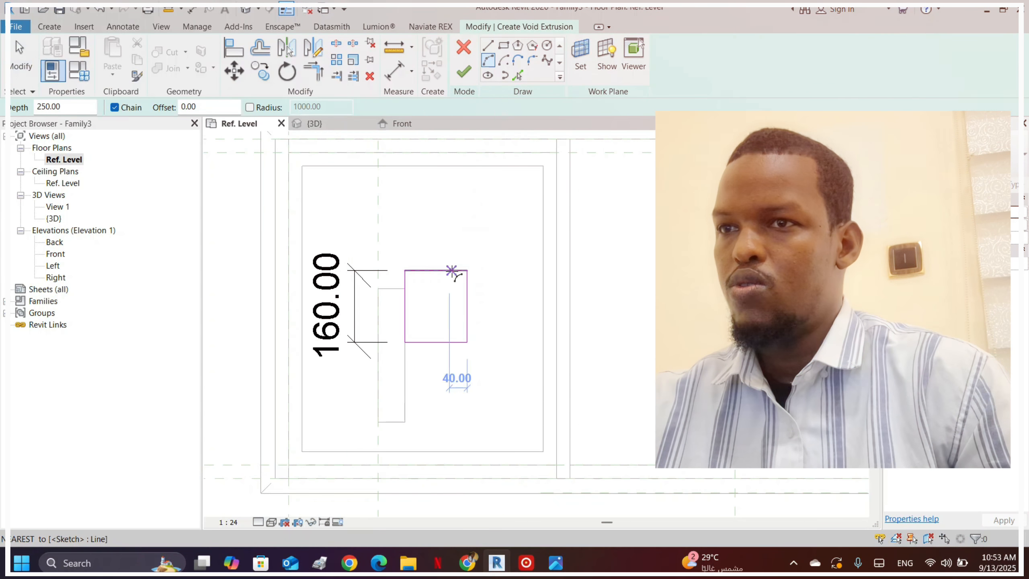
scroll(453, 271, up, 3)
click(451, 272)
scroll(482, 298, up, 3)
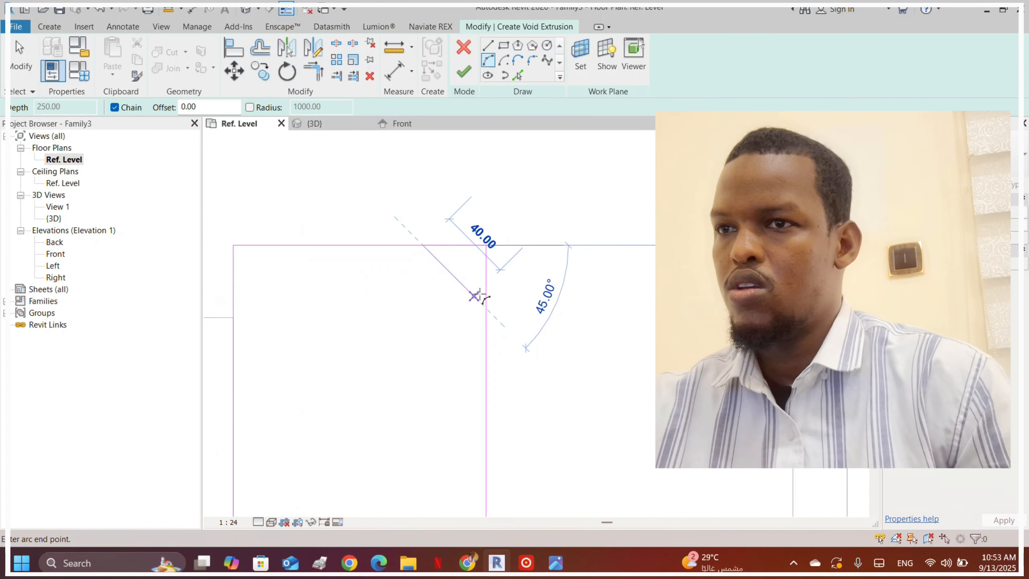
click(471, 269)
scroll(487, 215, down, 5)
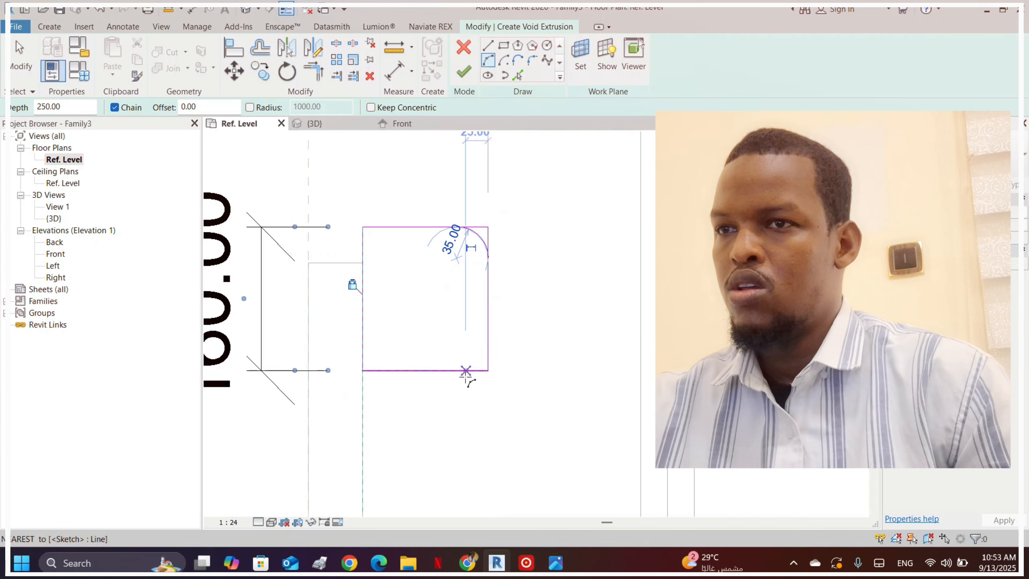
scroll(463, 370, up, 2)
click(460, 368)
key(Escape)
key(Escape)
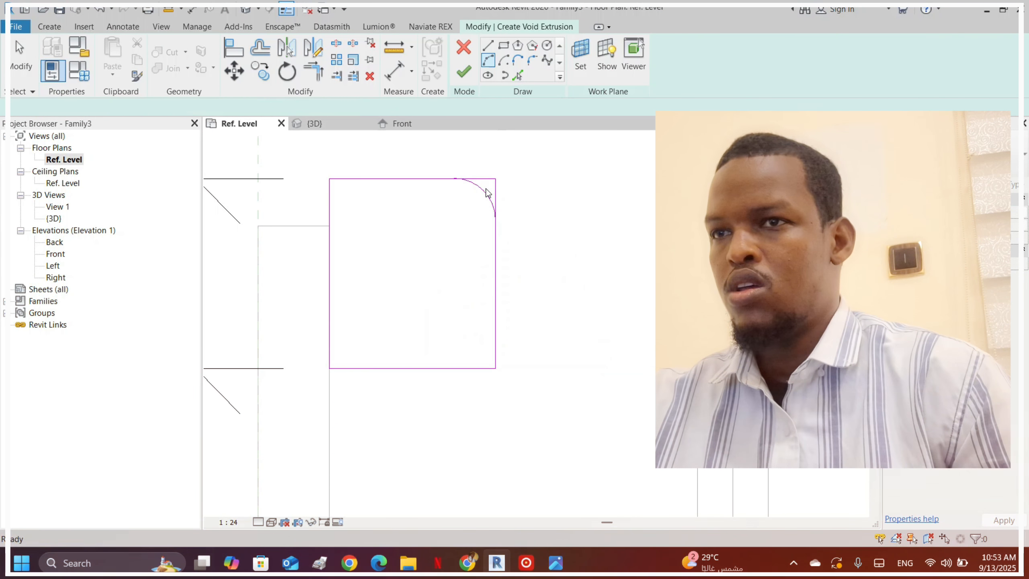
- Mirror a copy of the corner arc onto the rectangle's lower right corner
click(471, 194)
click(320, 52)
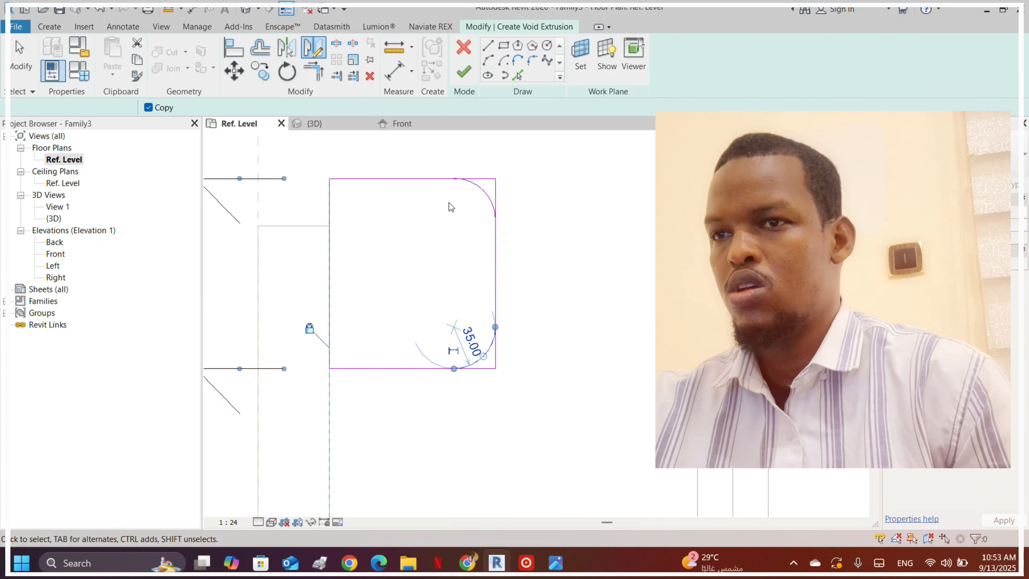
key(Escape)
key(Escape)
- Trim the rectangle's right corners to the two arcs and finish the void extrusion sketch
click(314, 72)
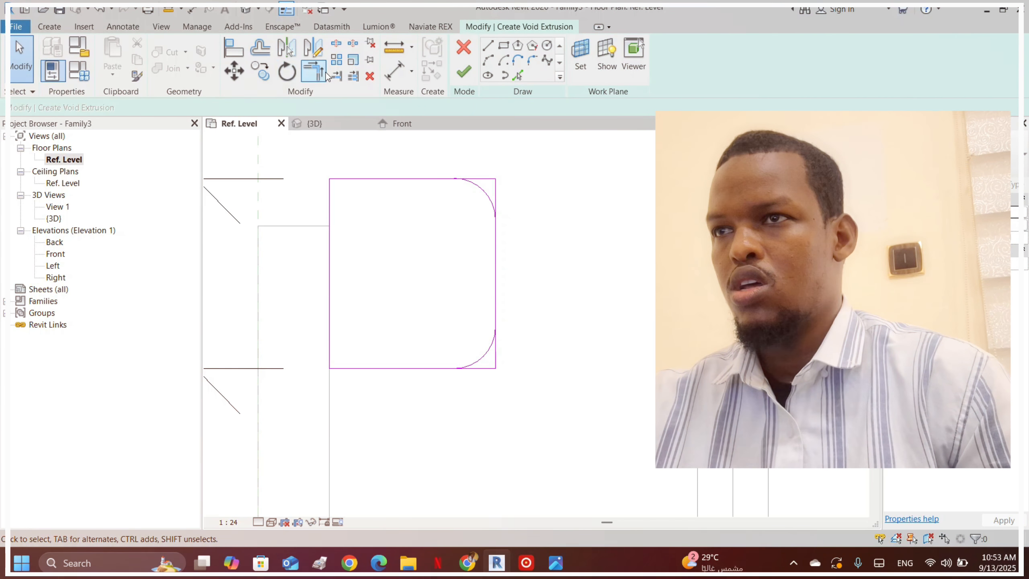
click(444, 184)
click(484, 191)
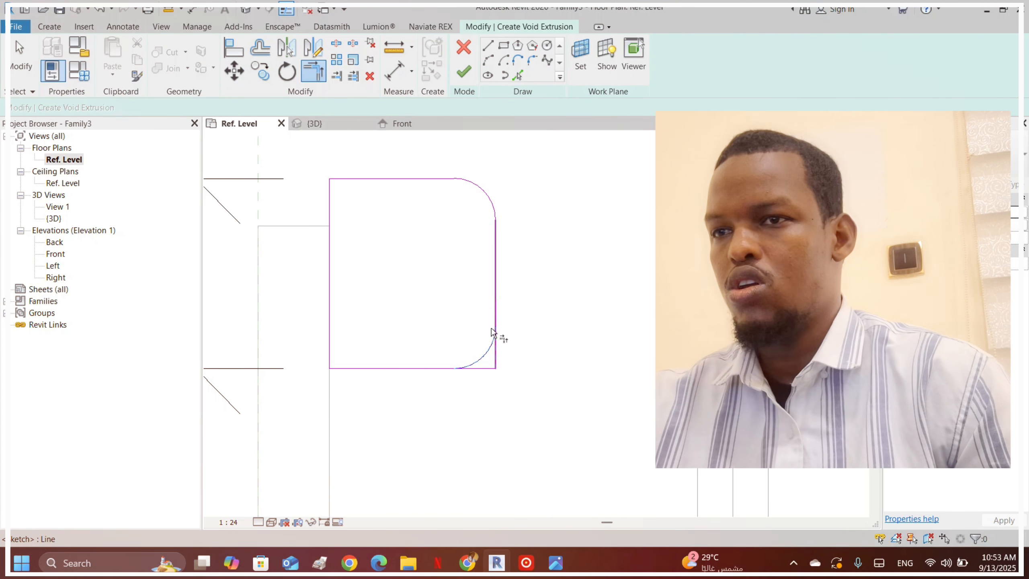
click(465, 73)
scroll(480, 233, down, 3)
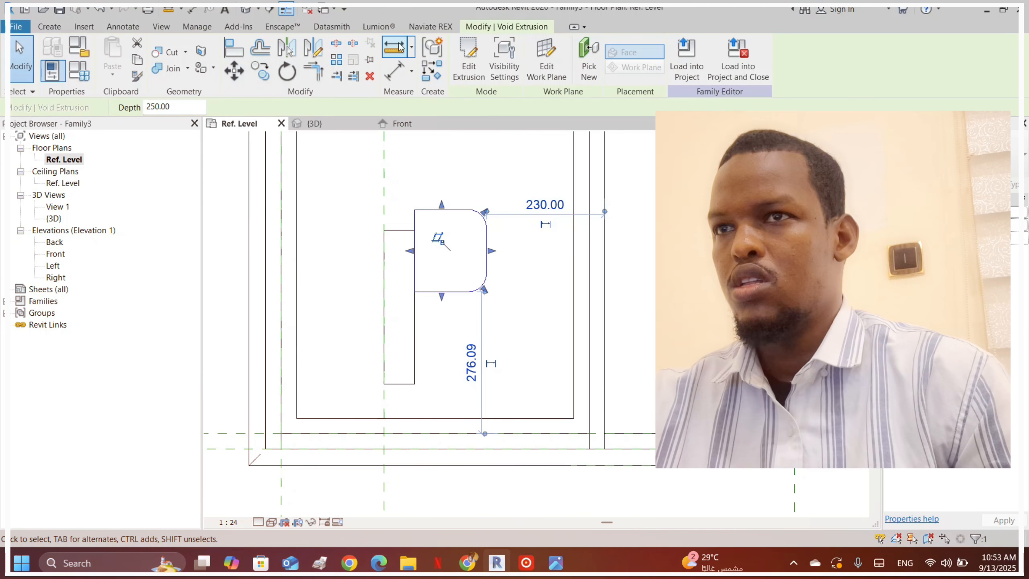
- In the front elevation, stretch the void extrusion's two ends so that it spans only the desktop's thickness
click(245, 10)
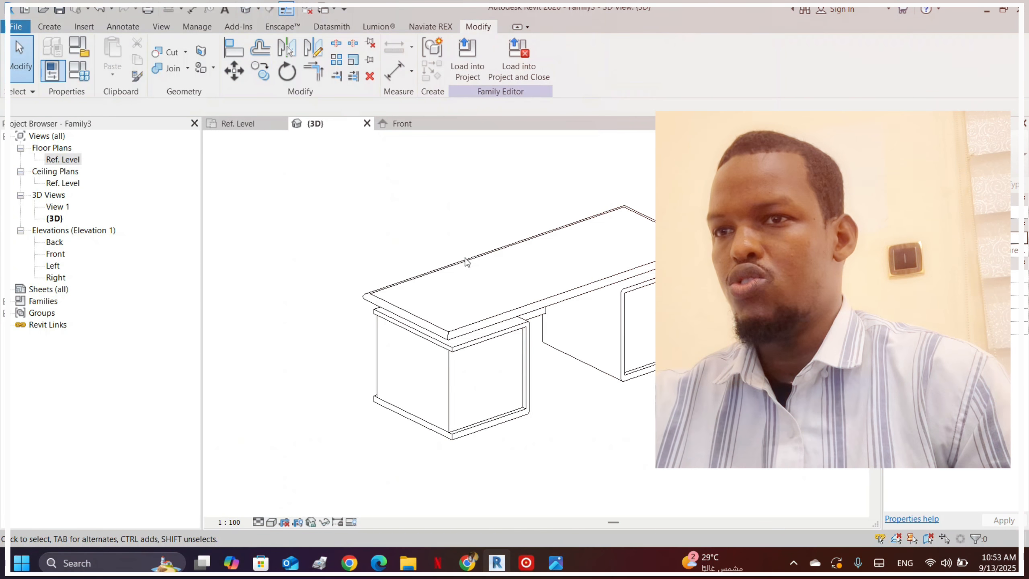
shift+middle_drag(591, 312, 523, 285)
click(409, 123)
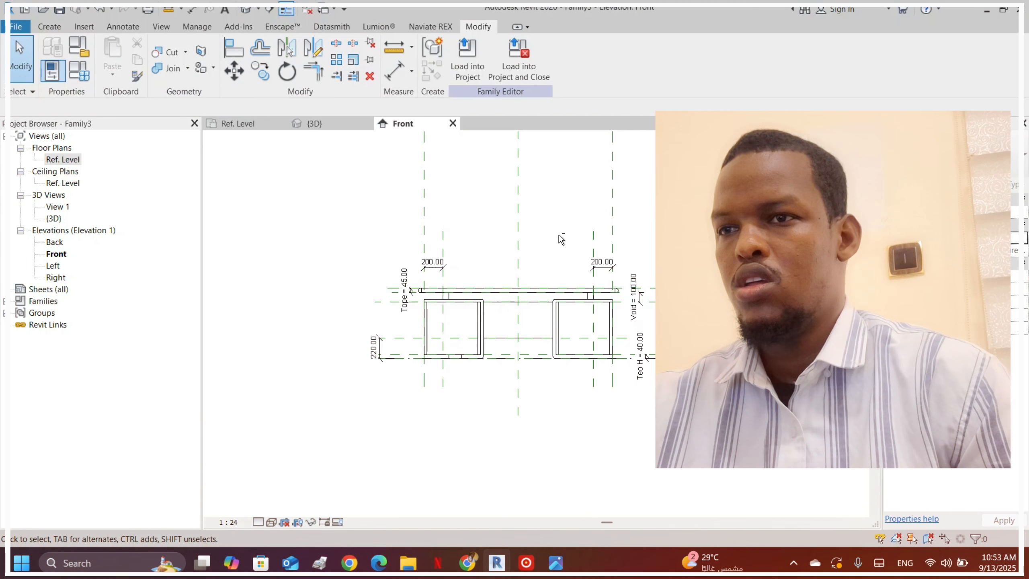
scroll(446, 364, up, 3)
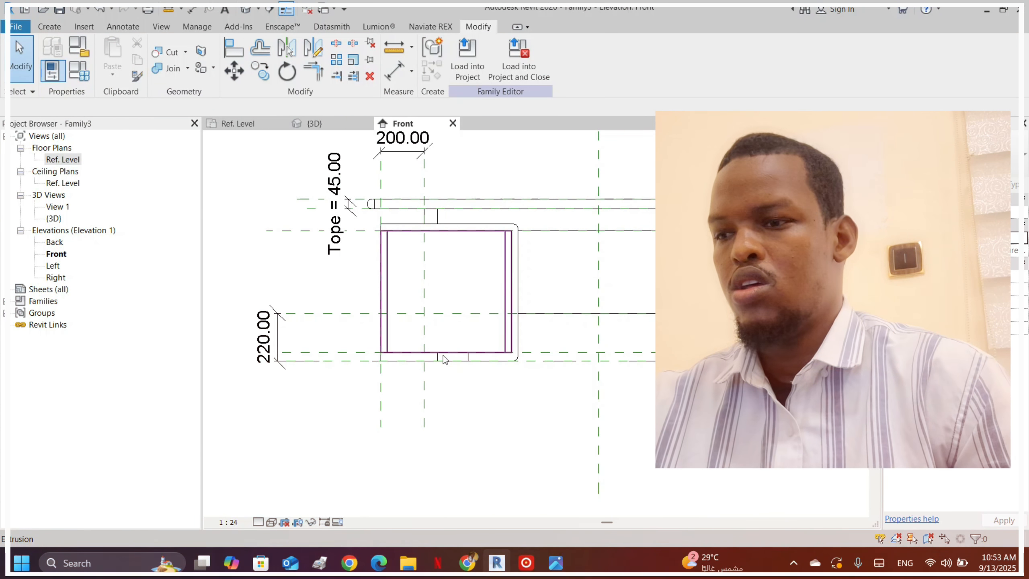
key(Tab)
click(443, 355)
drag(453, 302, 469, 203)
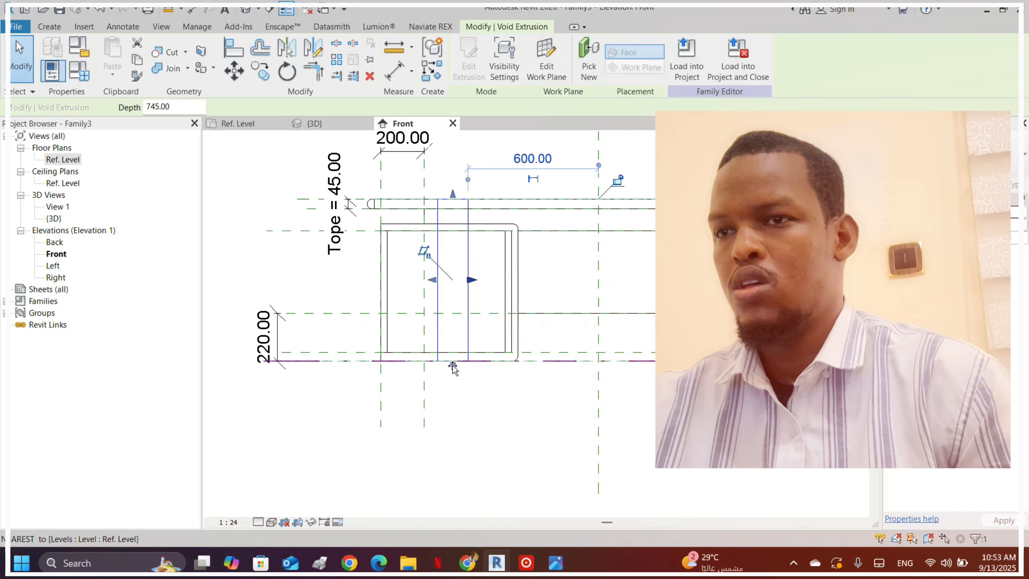
drag(453, 365, 450, 231)
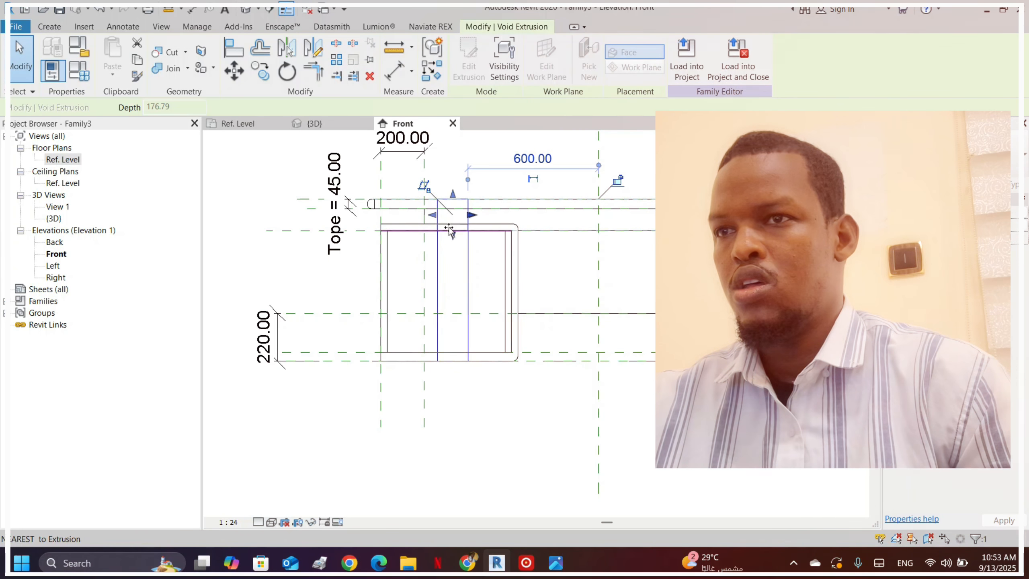
click(443, 155)
middle_drag(505, 176, 526, 300)
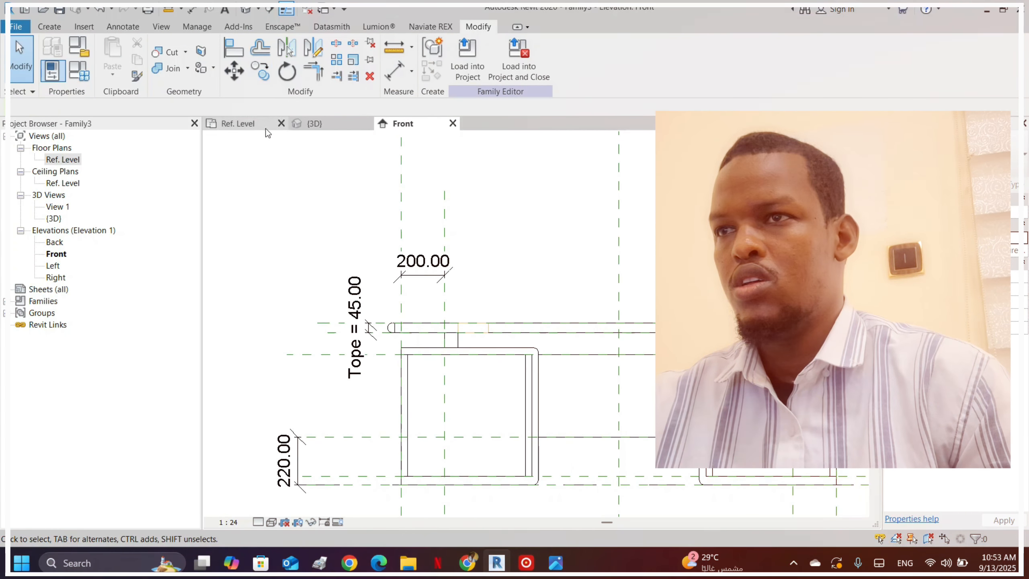
- Try to join the desktop extrusion with the void extrusion in the 3D view
click(320, 123)
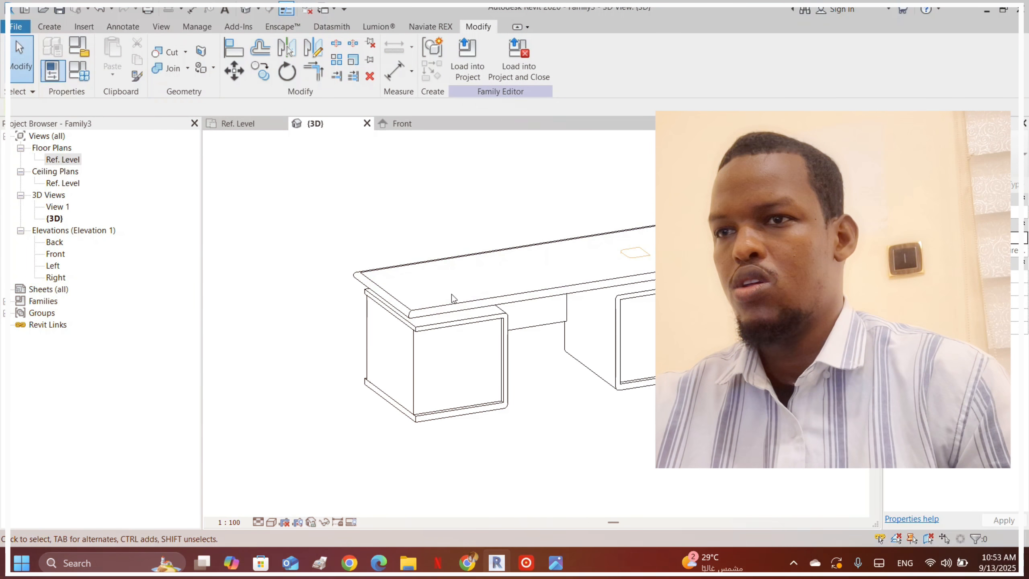
shift+middle_drag(631, 223, 260, 276)
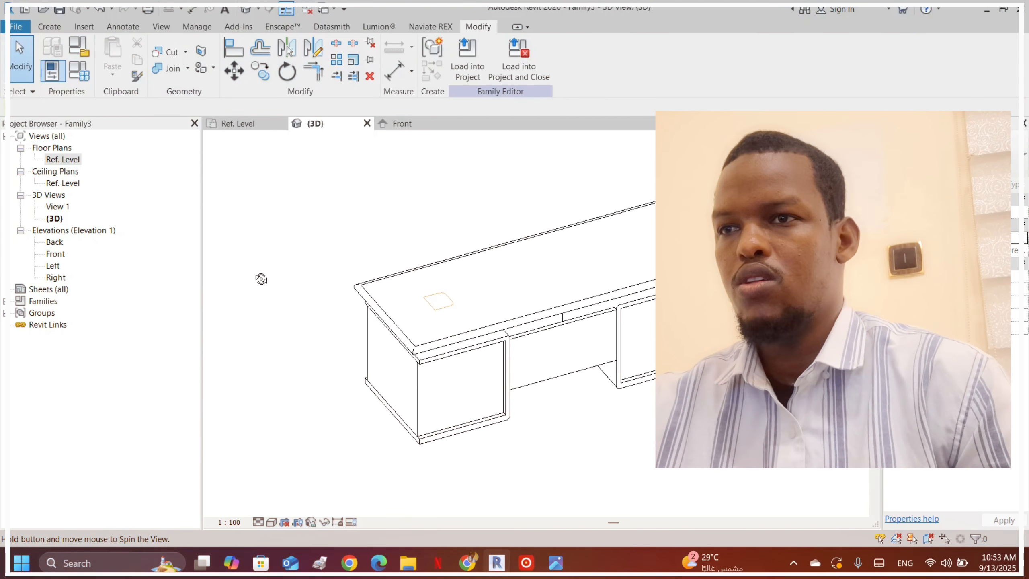
scroll(464, 319, up, 3)
scroll(465, 308, up, 2)
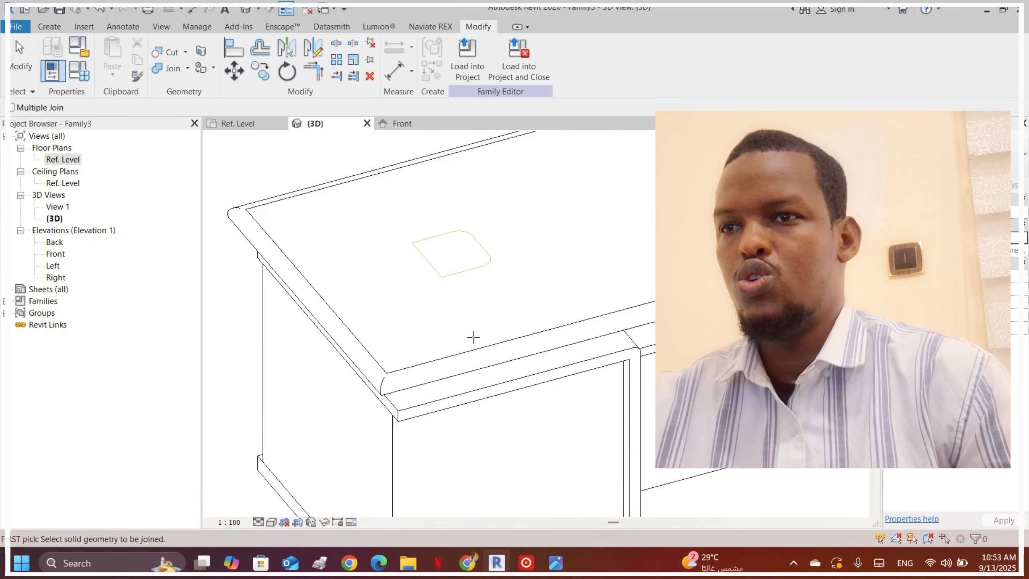
scroll(470, 348, down, 1)
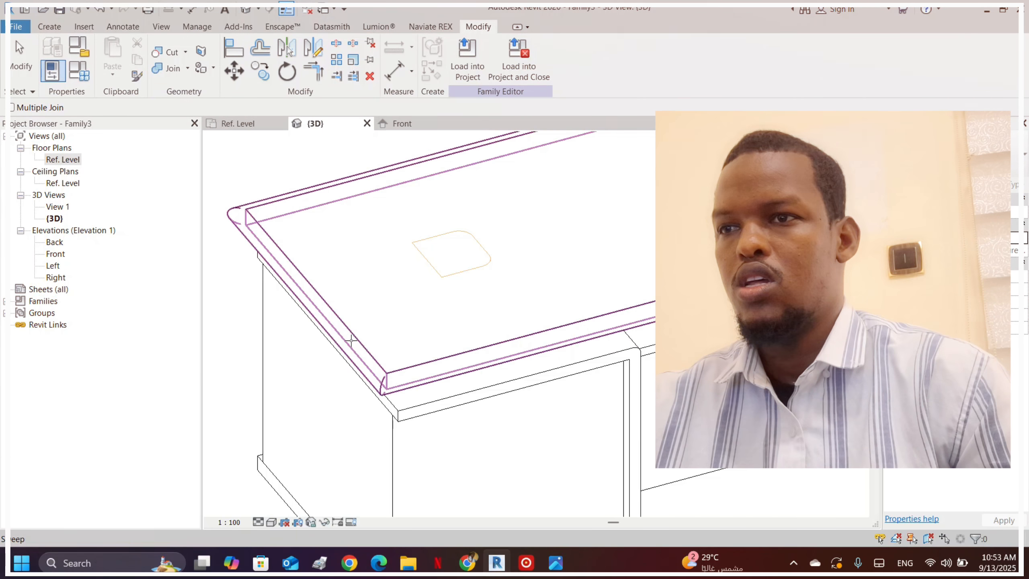
scroll(504, 243, down, 2)
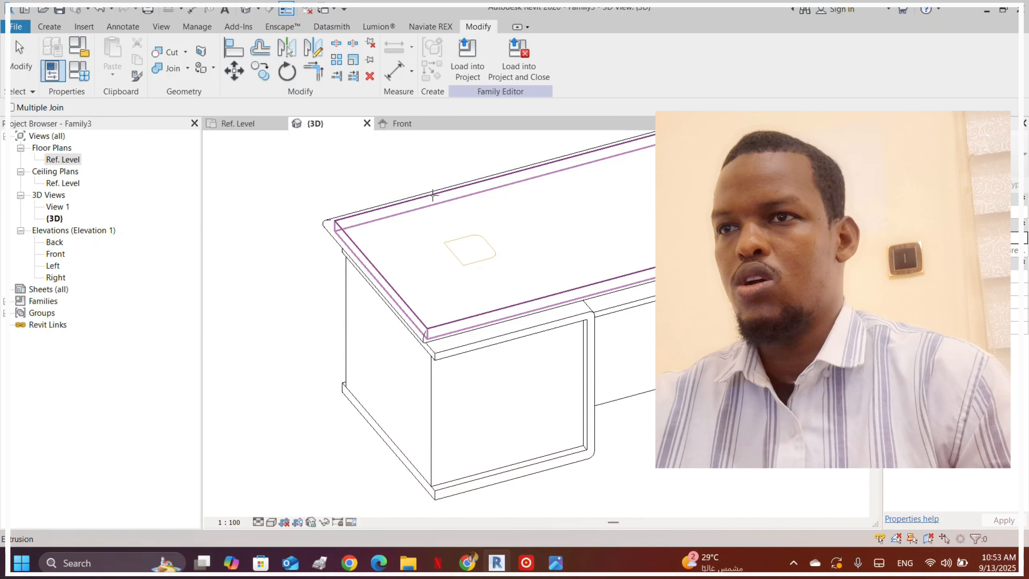
click(436, 191)
click(492, 252)
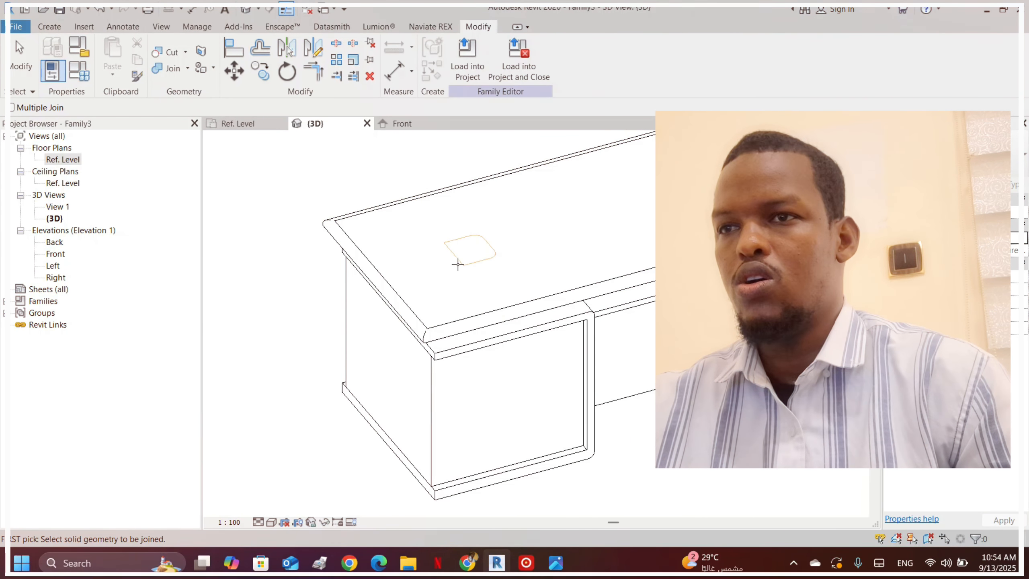
key(Escape)
- Raise the void extrusion's upper face above the desktop surface in the 3D view
click(470, 256)
scroll(475, 252, up, 1)
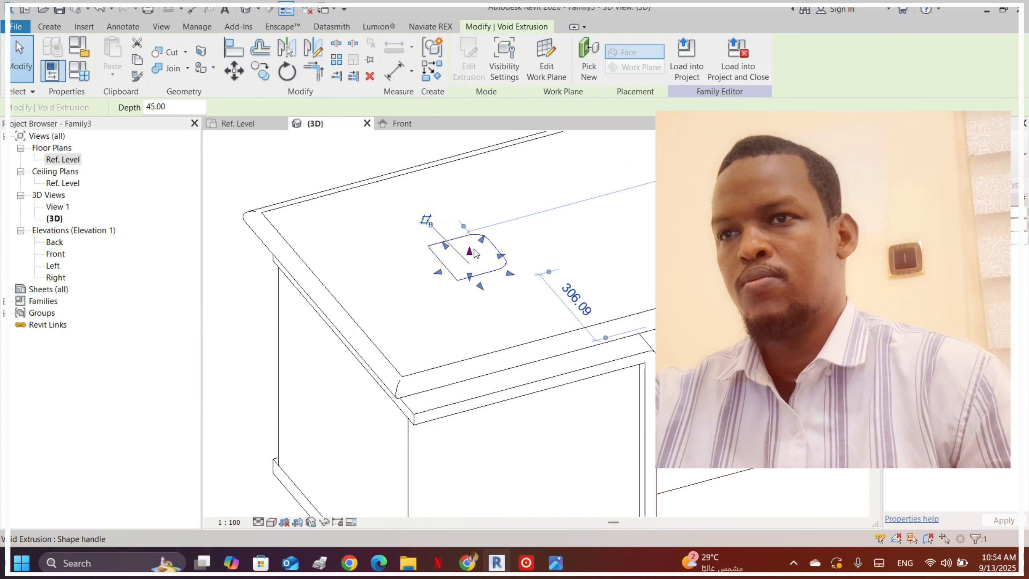
click(536, 315)
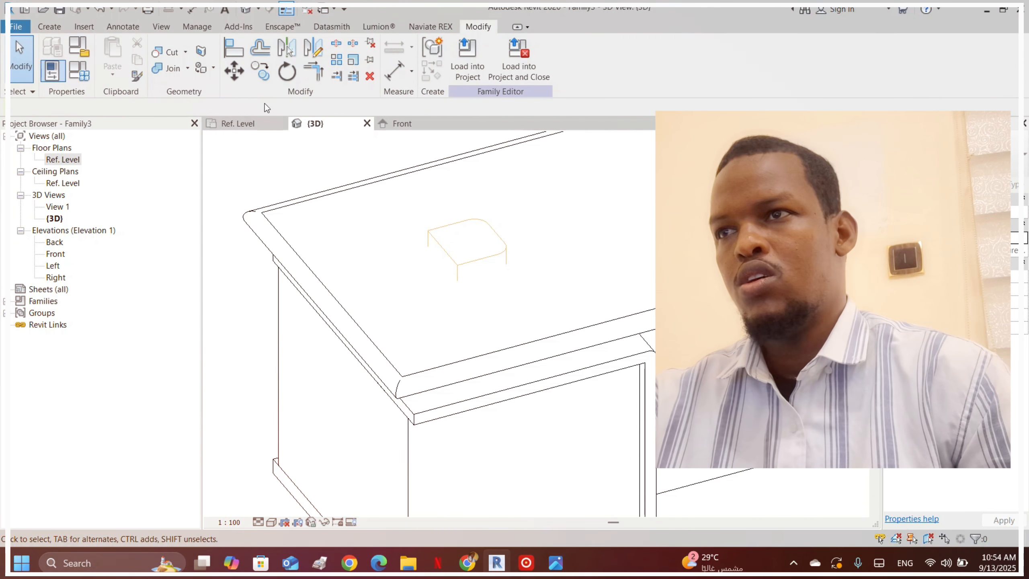
- Cut the desktop extrusion with the rounded void extrusion
click(171, 74)
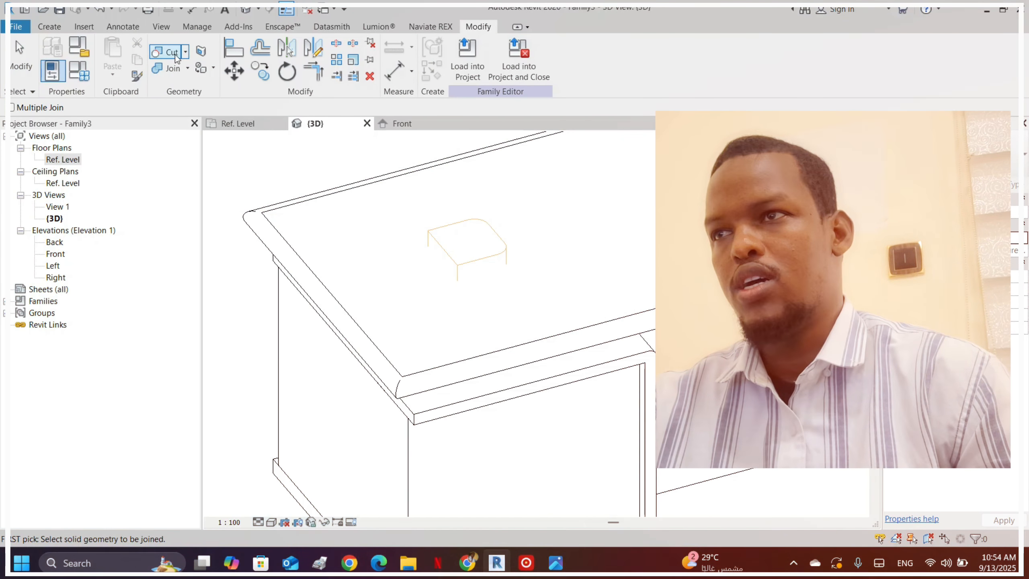
click(175, 54)
click(375, 190)
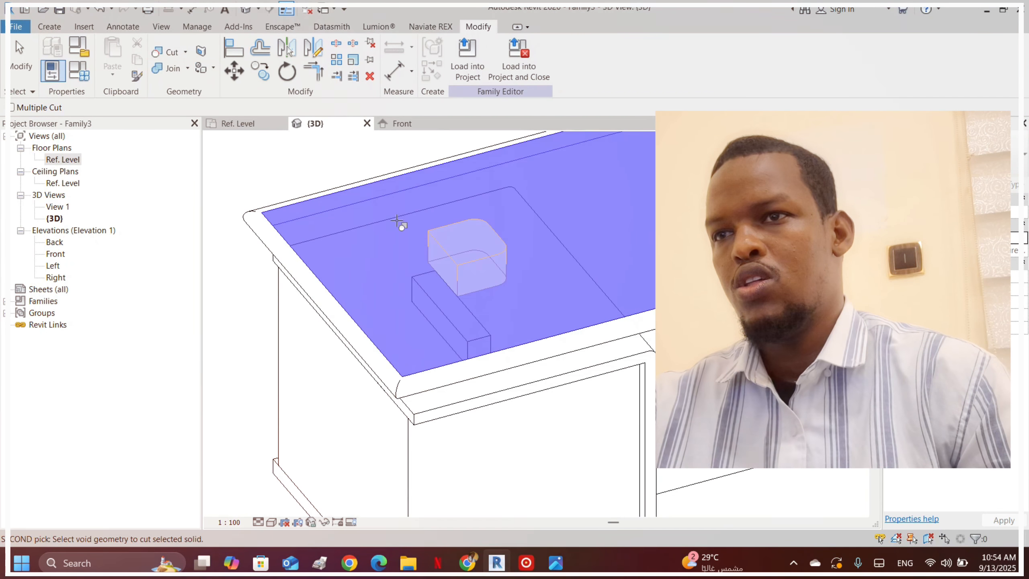
click(427, 243)
key(Escape)
- Delete the rounded void extrusion beside the narrow block above the left pedestal
scroll(443, 242, down, 3)
shift+middle_drag(548, 285, 491, 205)
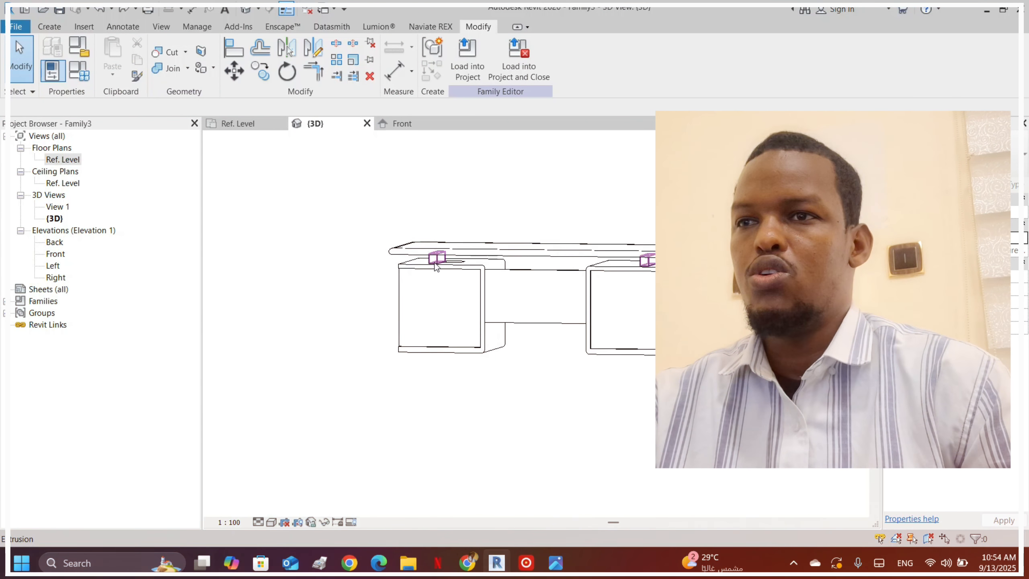
scroll(435, 266, up, 3)
click(493, 259)
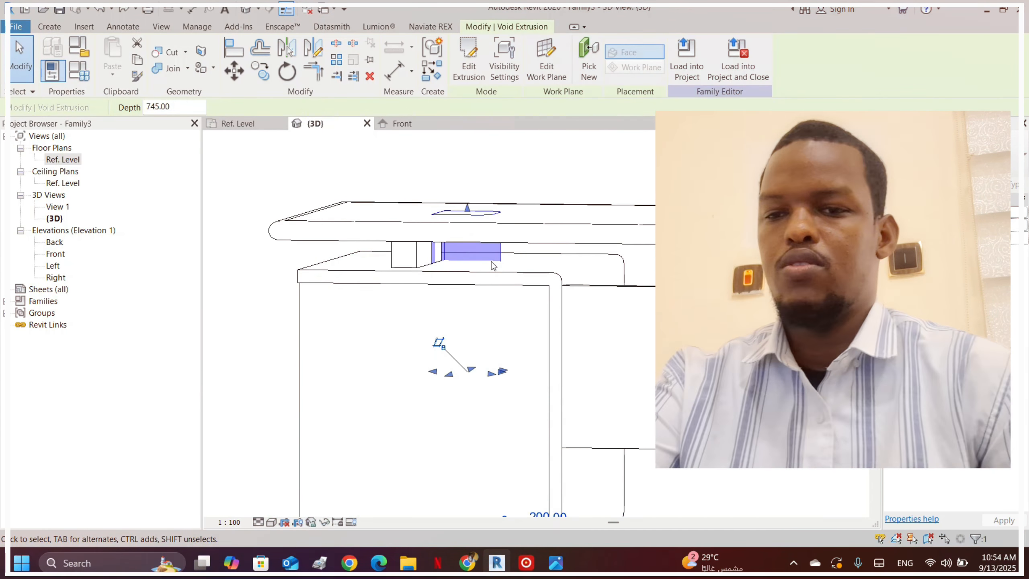
key(Escape)
scroll(488, 241, down, 3)
click(831, 172)
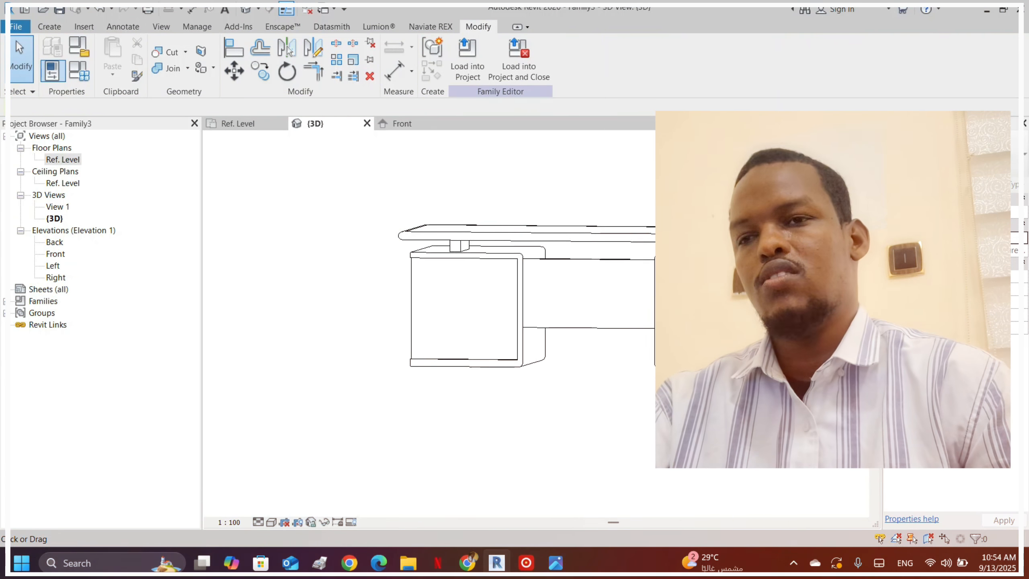
- Select the desktop extrusion and open the family parameter association for its material
scroll(619, 281, up, 1)
middle_drag(618, 282, 600, 290)
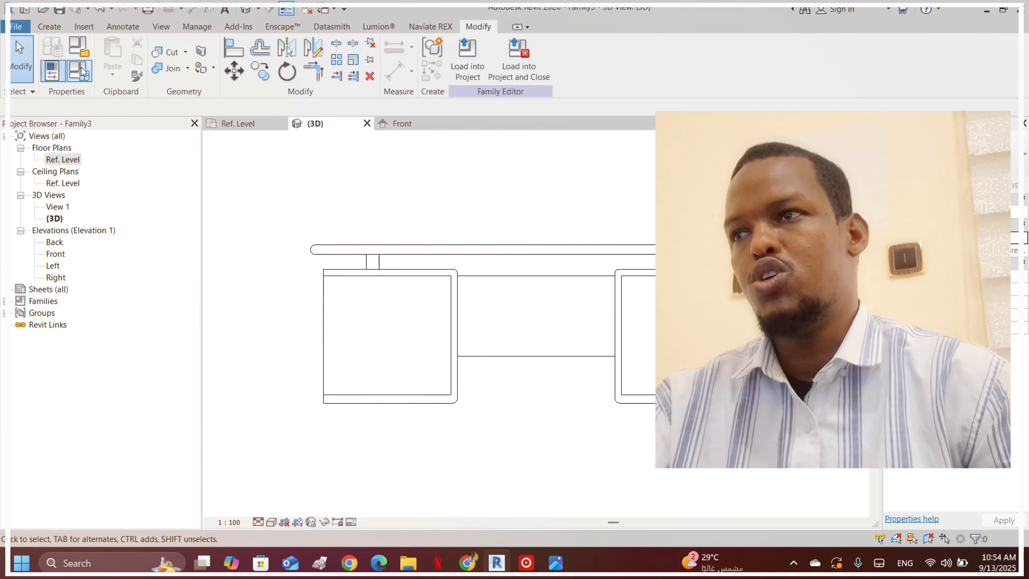
shift+middle_drag(689, 243, 603, 289)
scroll(603, 288, down, 2)
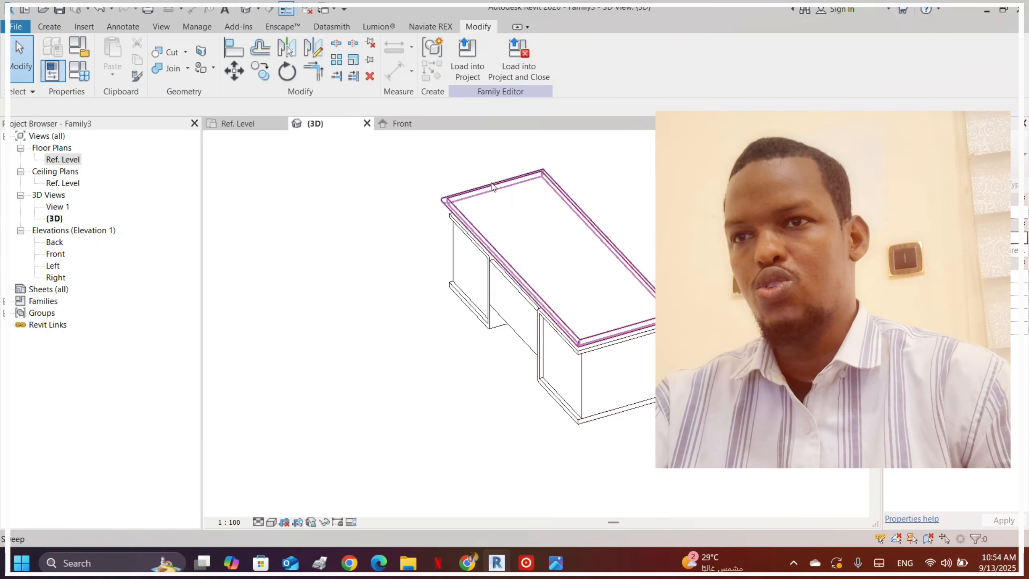
click(492, 192)
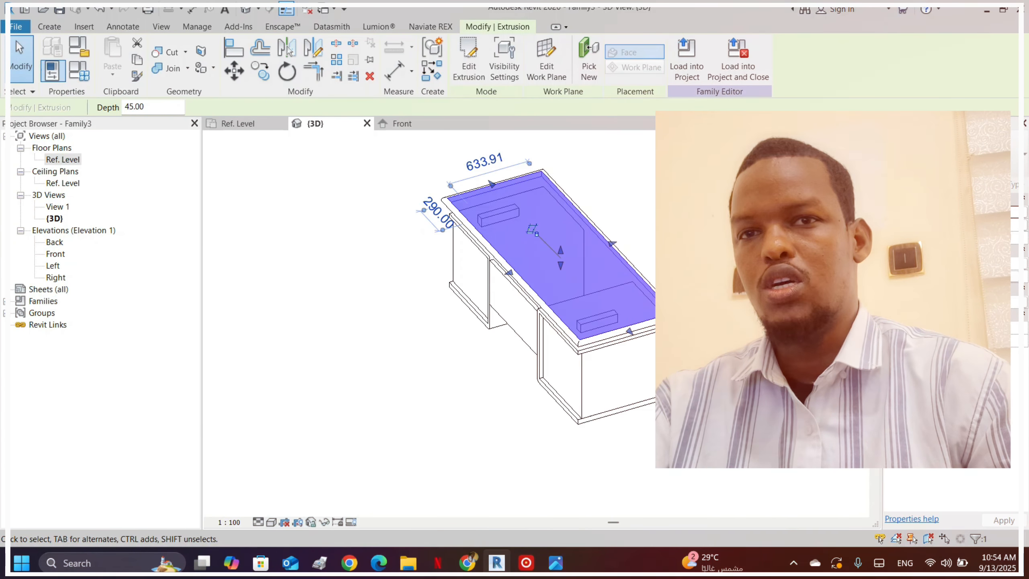
click(1027, 302)
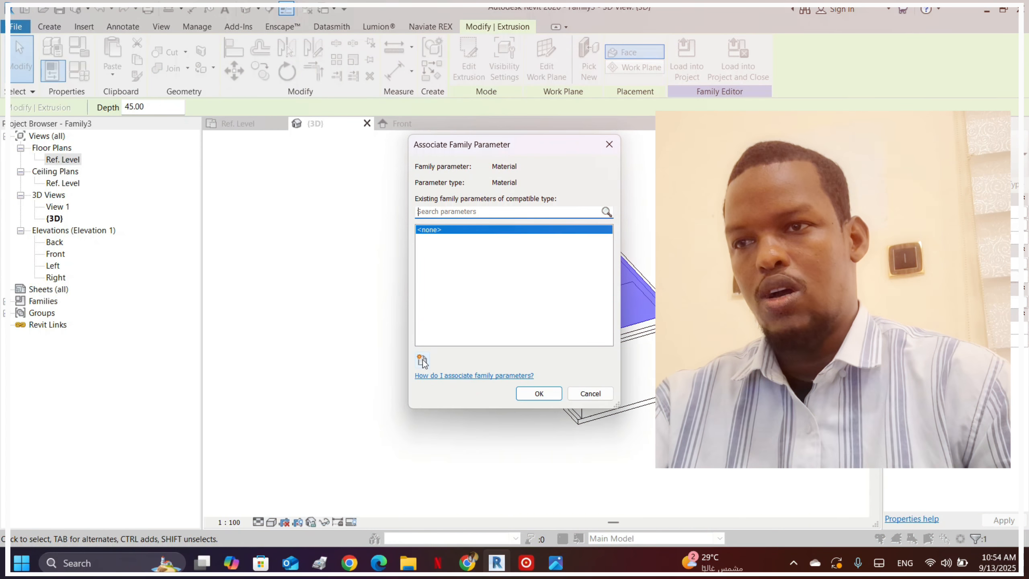
- Try to create the desktop's material parameter as a family parameter named Tope, and try the shared parameter option instead
click(422, 360)
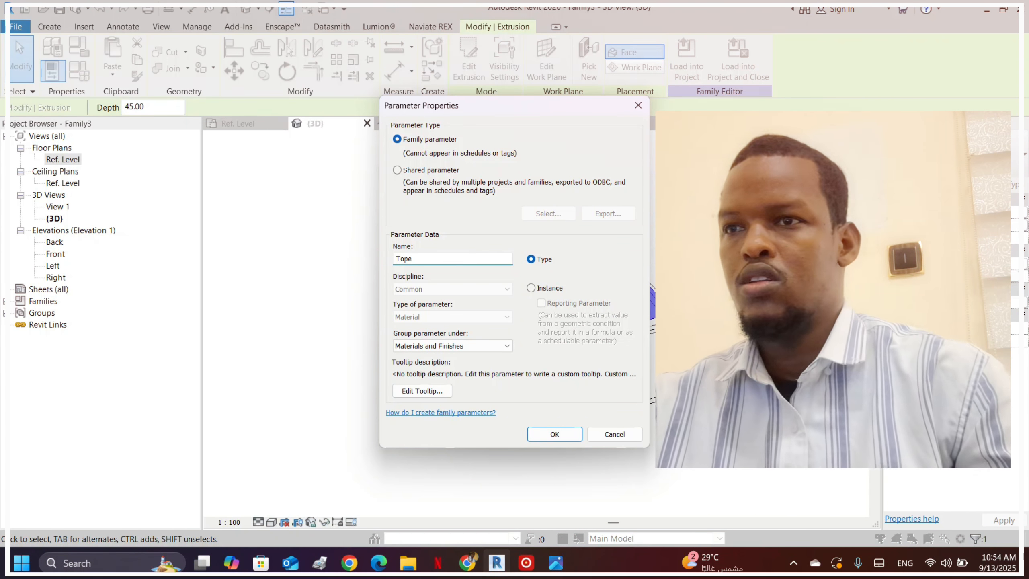
click(552, 440)
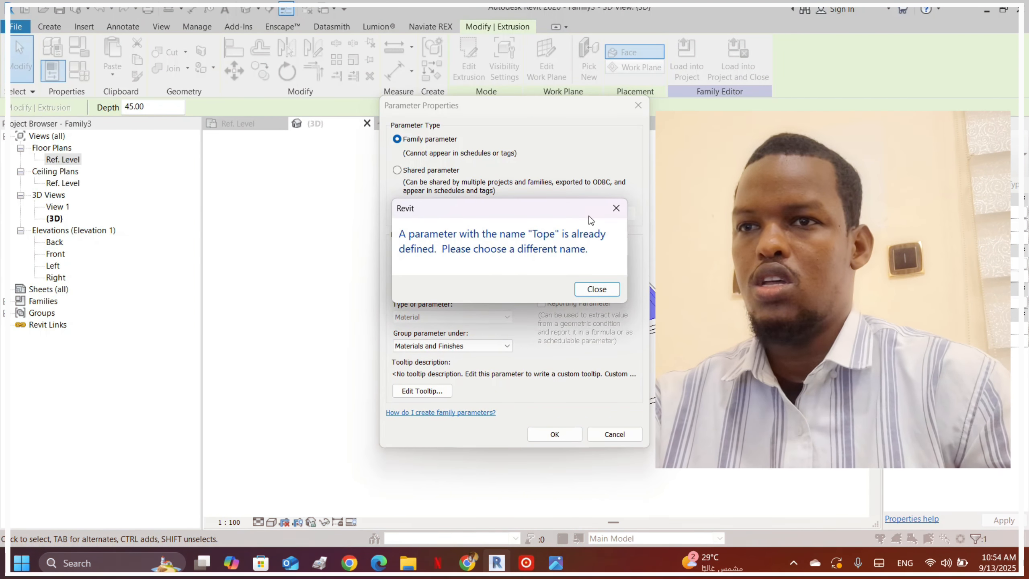
click(615, 207)
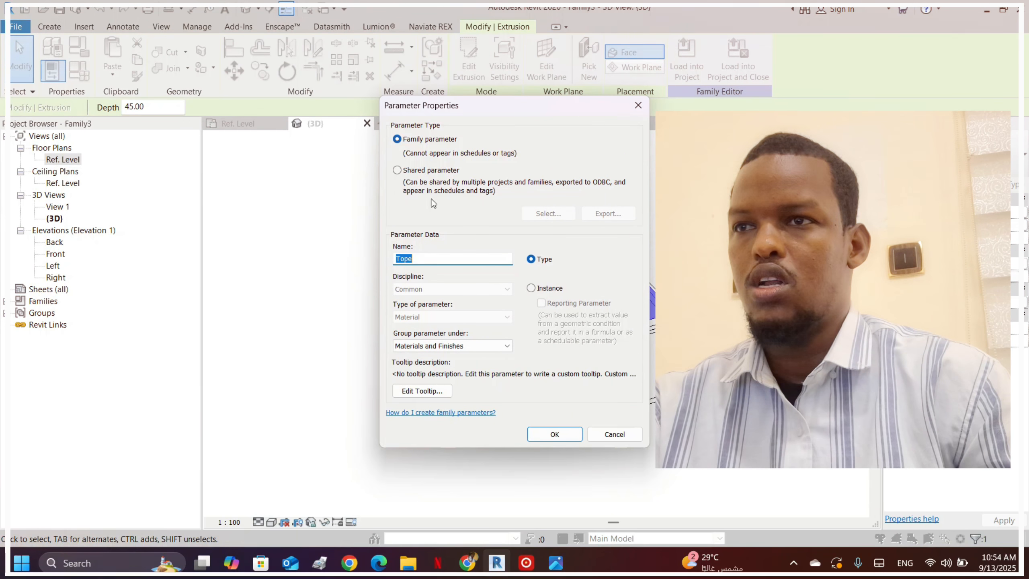
click(397, 171)
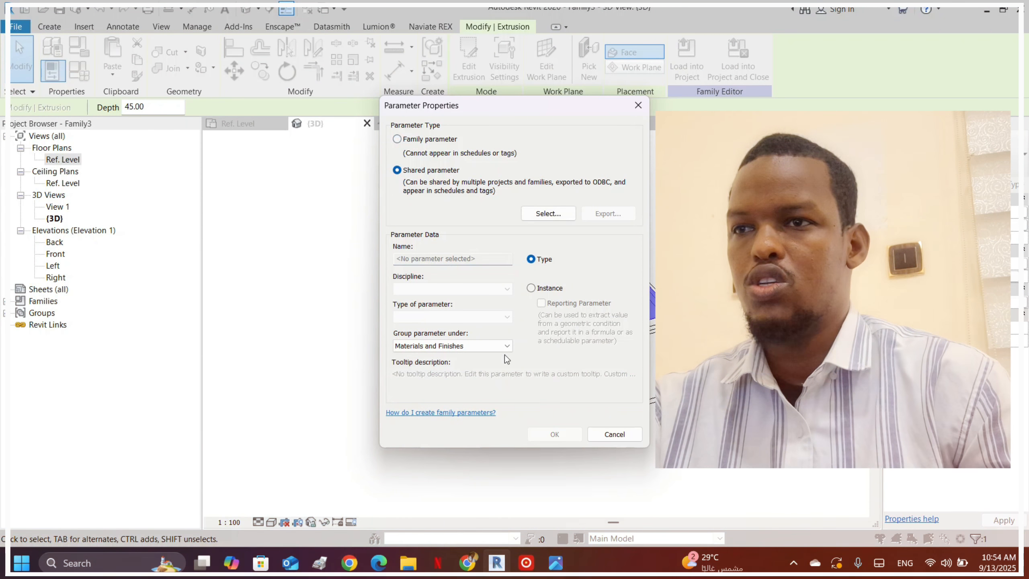
click(638, 106)
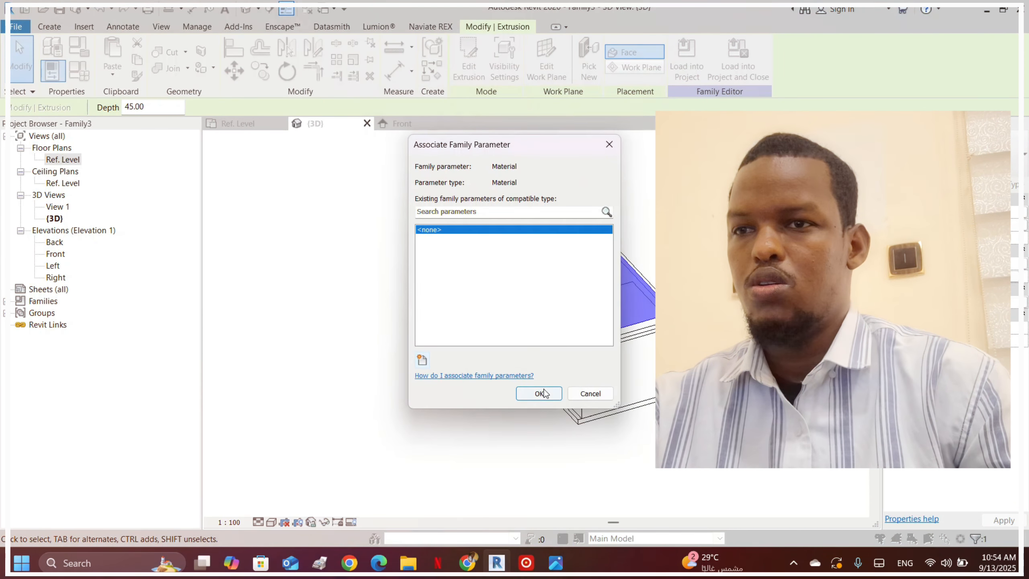
- Create an instance family parameter named tope under Materials and Finishes and associate it with the desktop extrusion's material
click(423, 359)
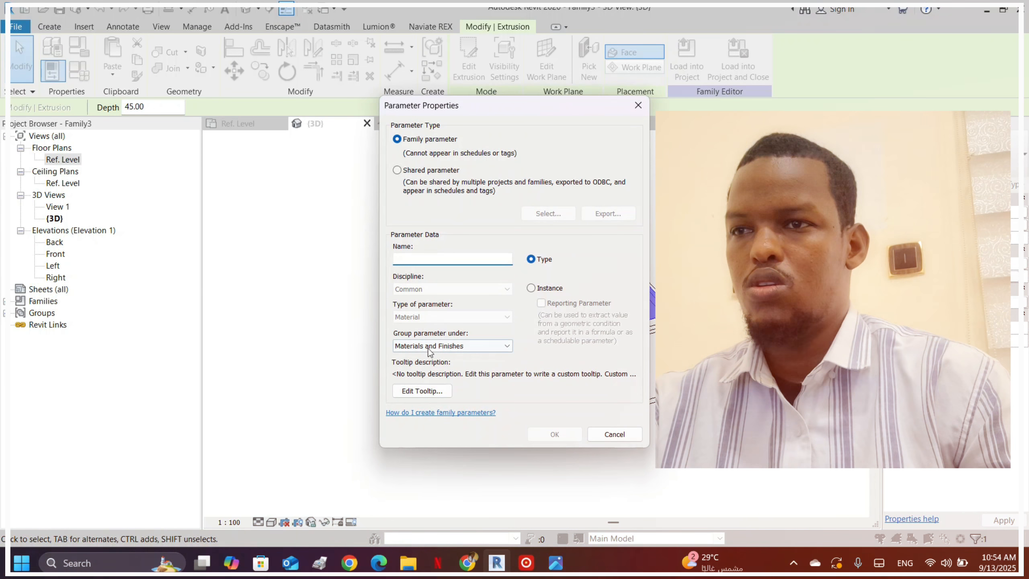
click(428, 346)
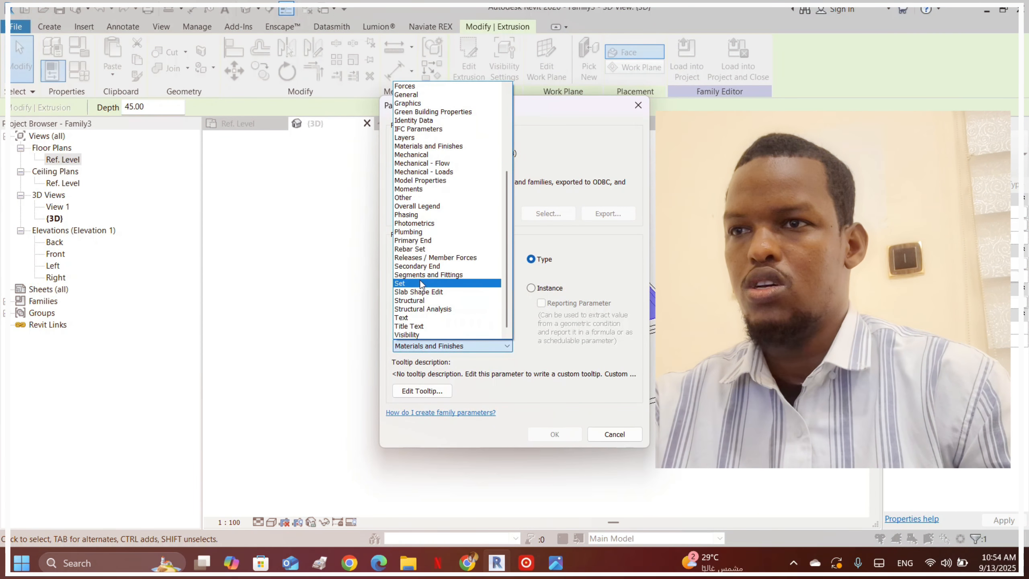
scroll(425, 300, up, 5)
click(609, 214)
click(428, 389)
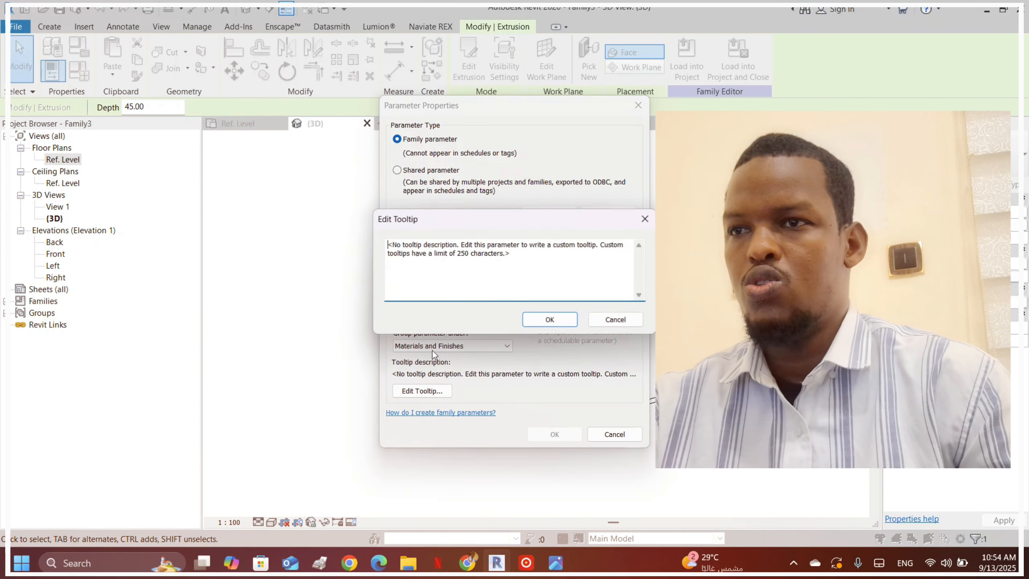
click(646, 219)
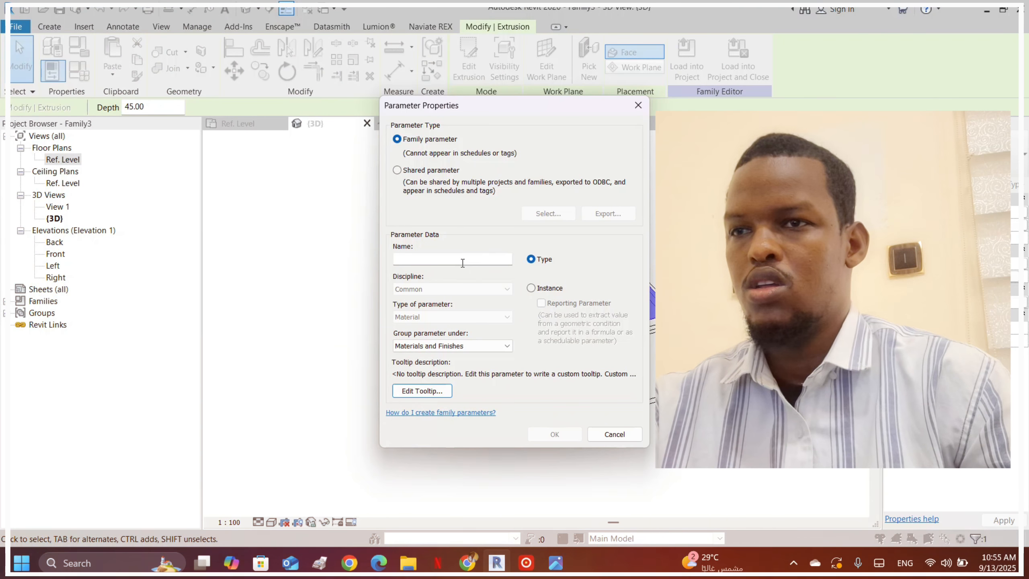
click(531, 289)
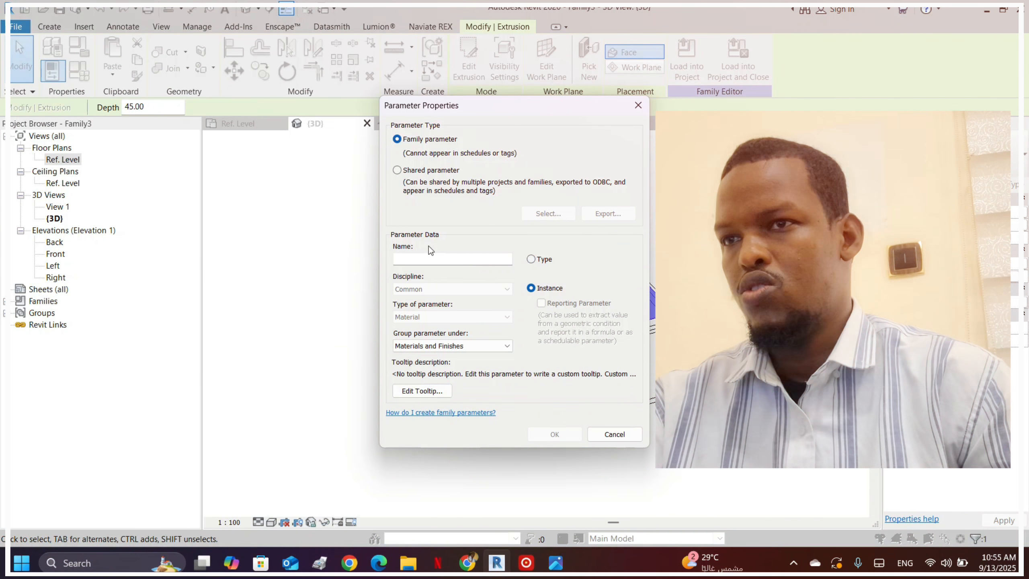
click(429, 259)
text(top)
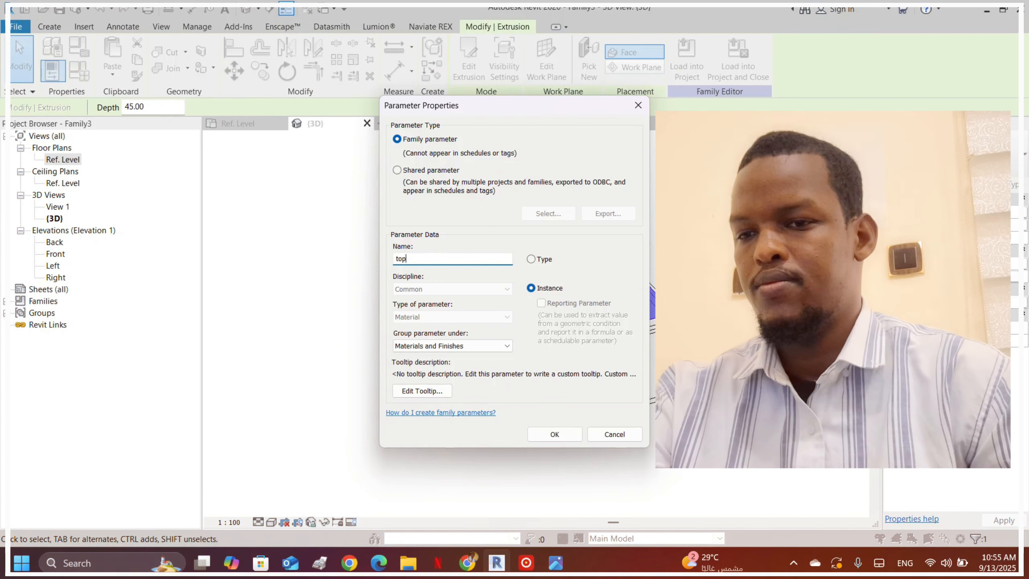
text(e)
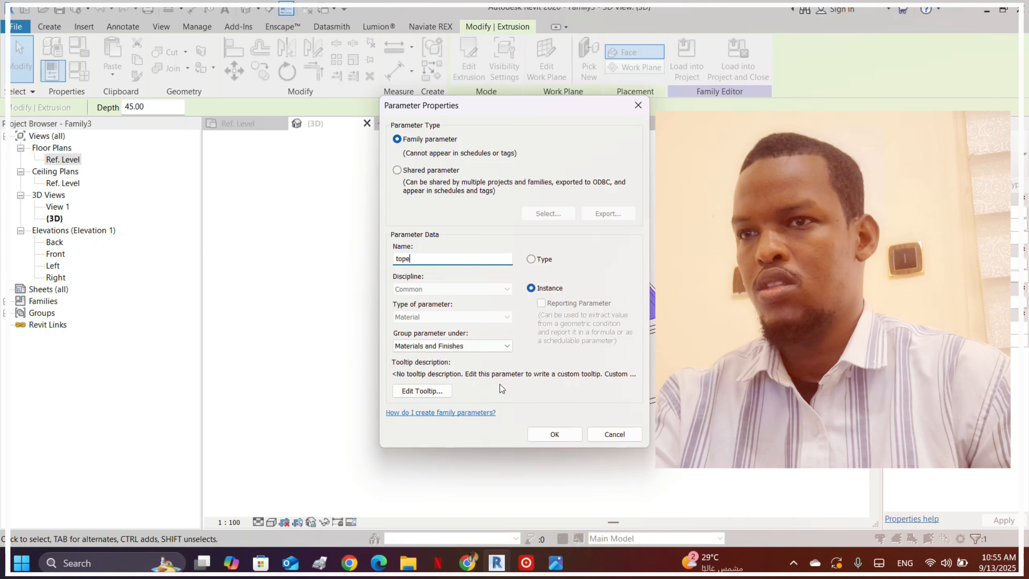
click(548, 432)
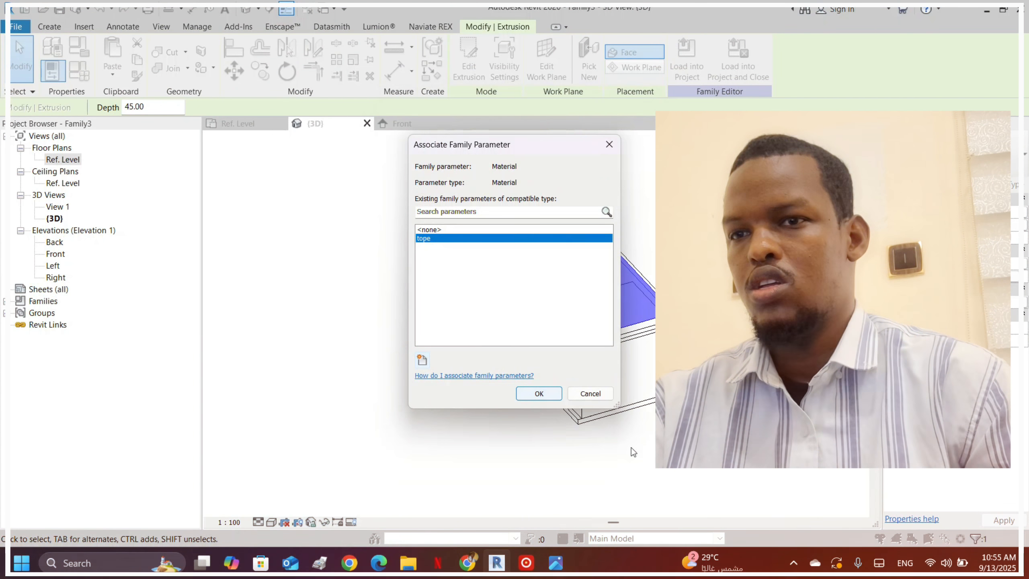
click(539, 393)
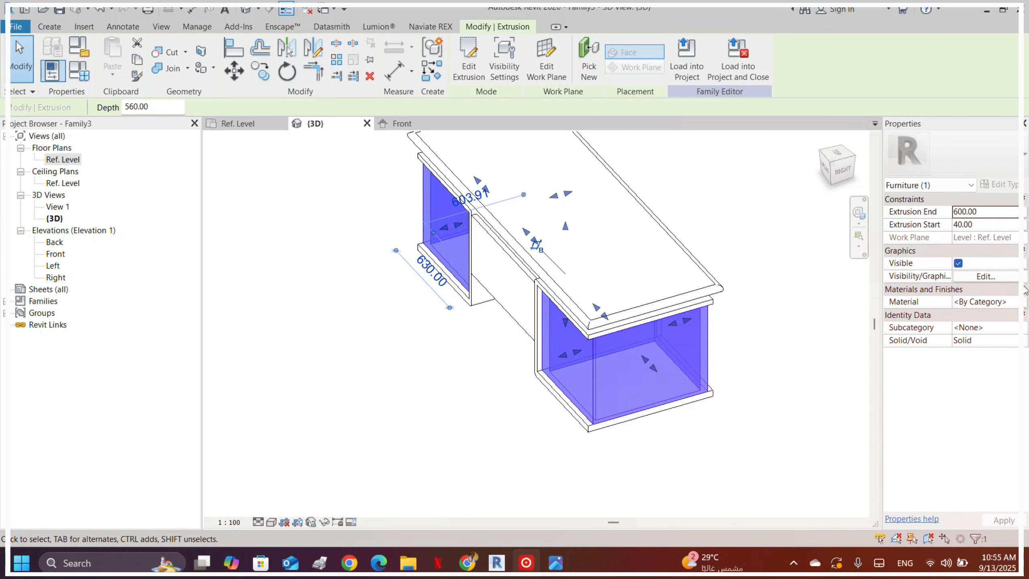
- Create a type family parameter named Wood and associate it with the material of the pedestal box extrusion
click(1025, 302)
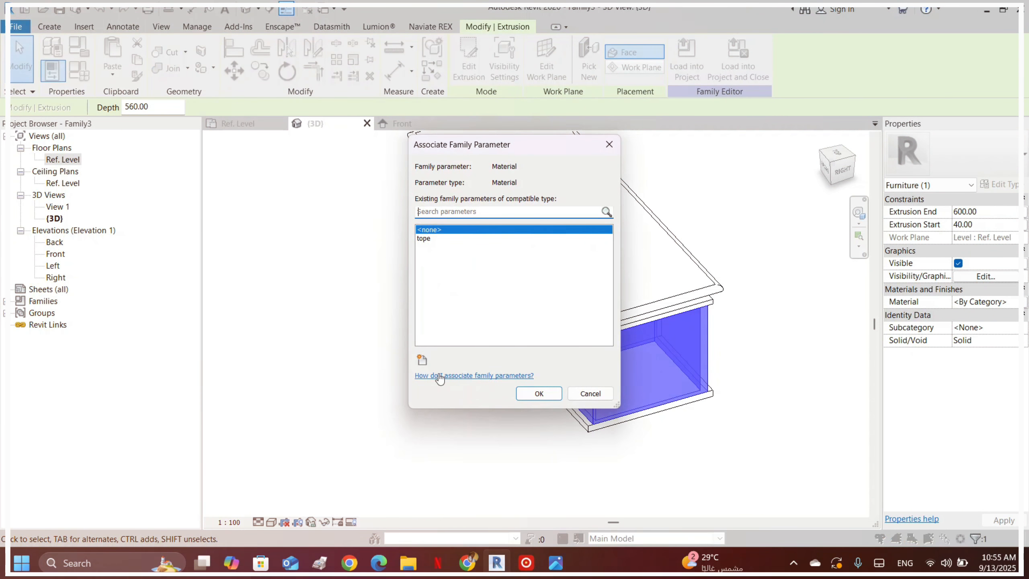
click(421, 359)
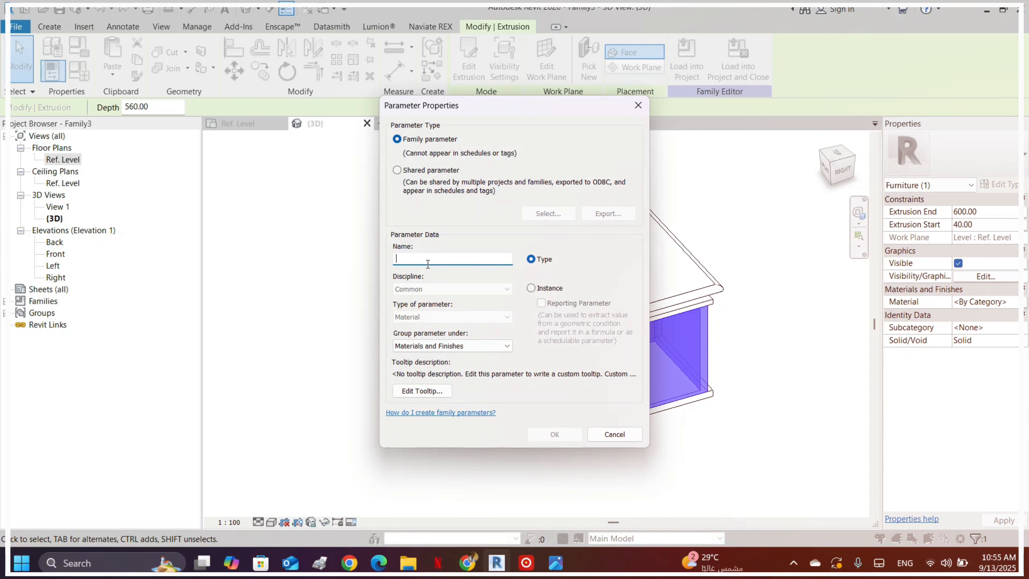
text(Wood)
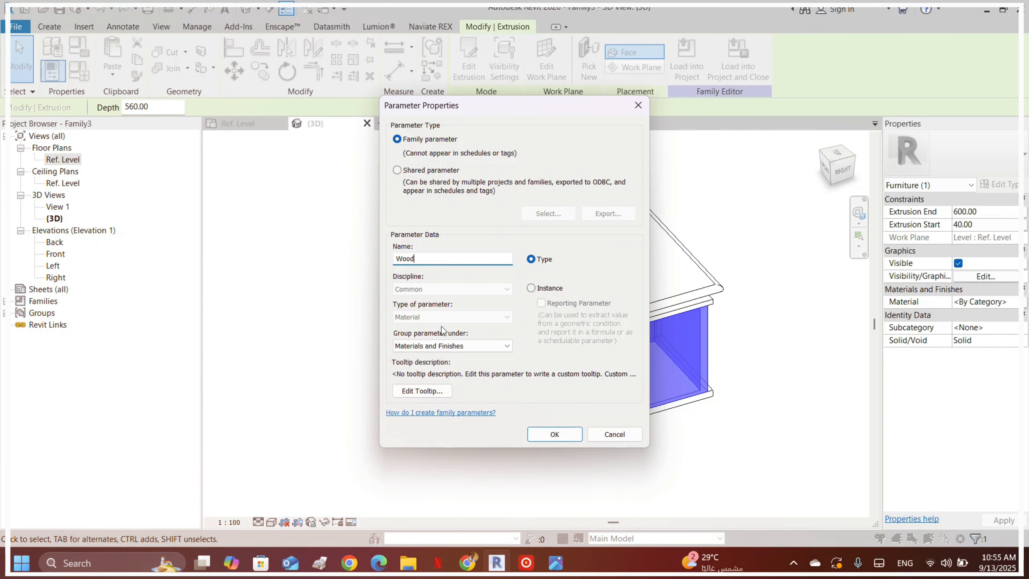
click(555, 433)
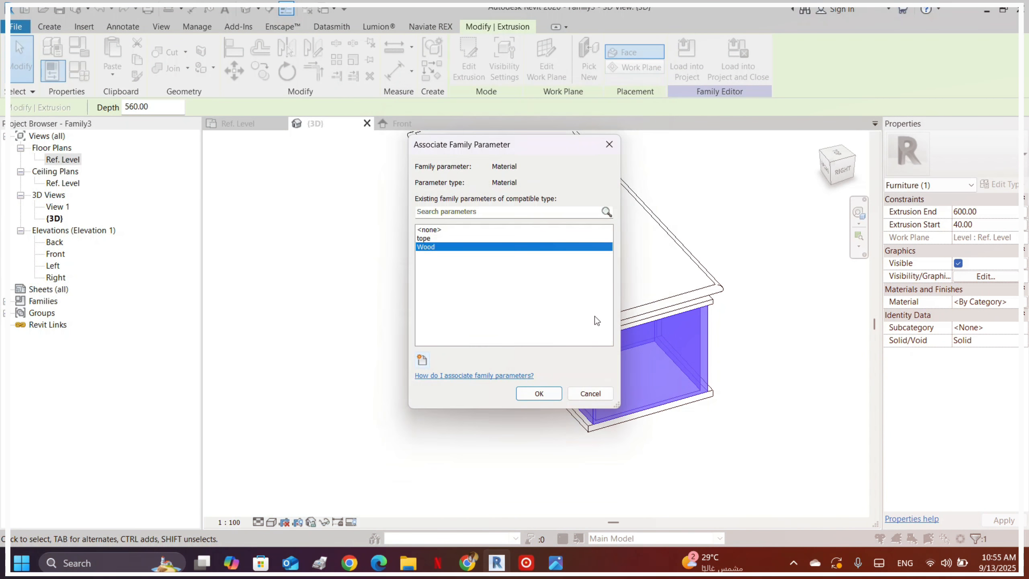
click(549, 394)
click(729, 237)
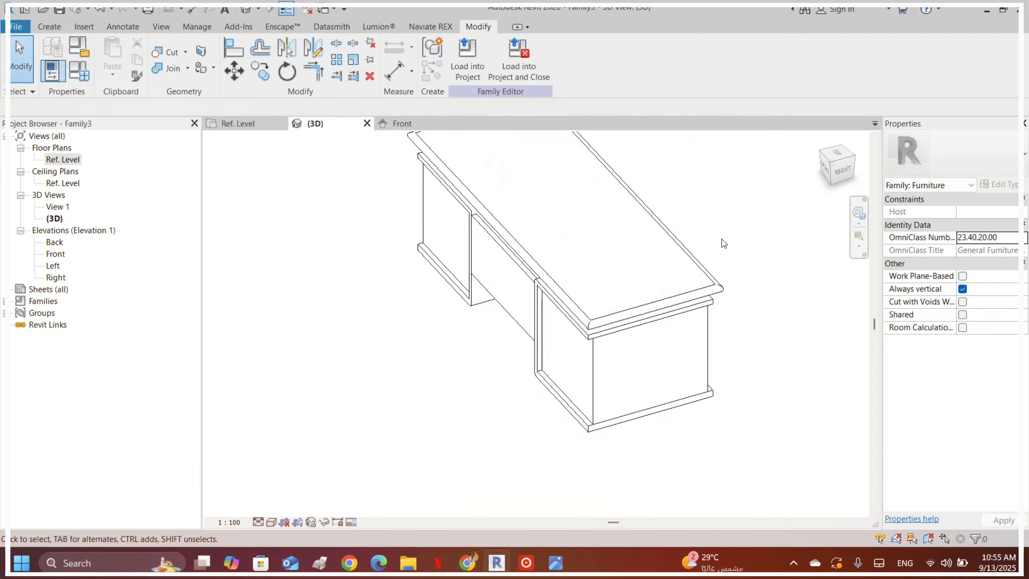
- Create a type family parameter named Wood2 and associate it with the material of the panel between the two pedestals
shift+middle_drag(597, 385, 510, 327)
click(513, 298)
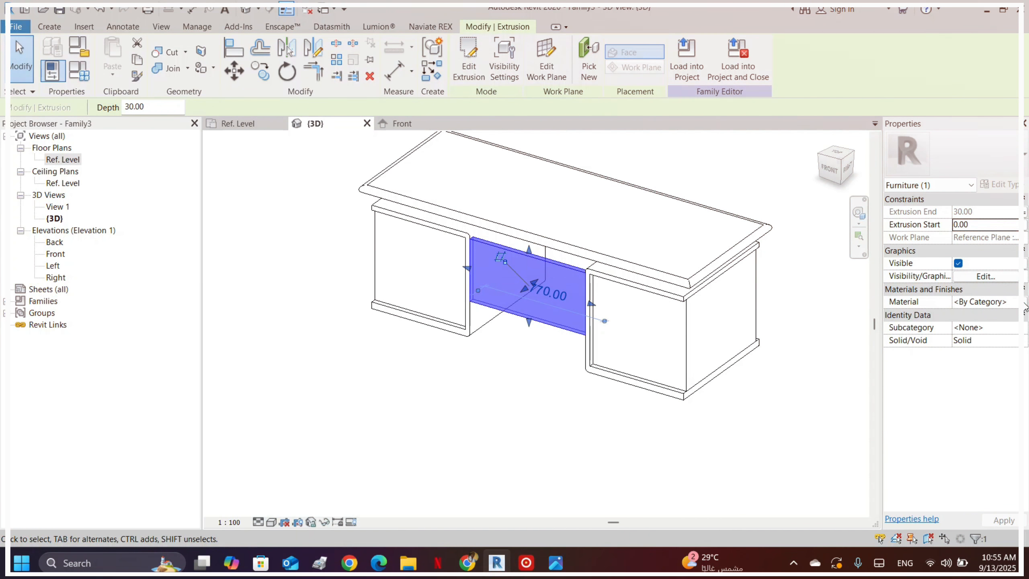
click(1025, 302)
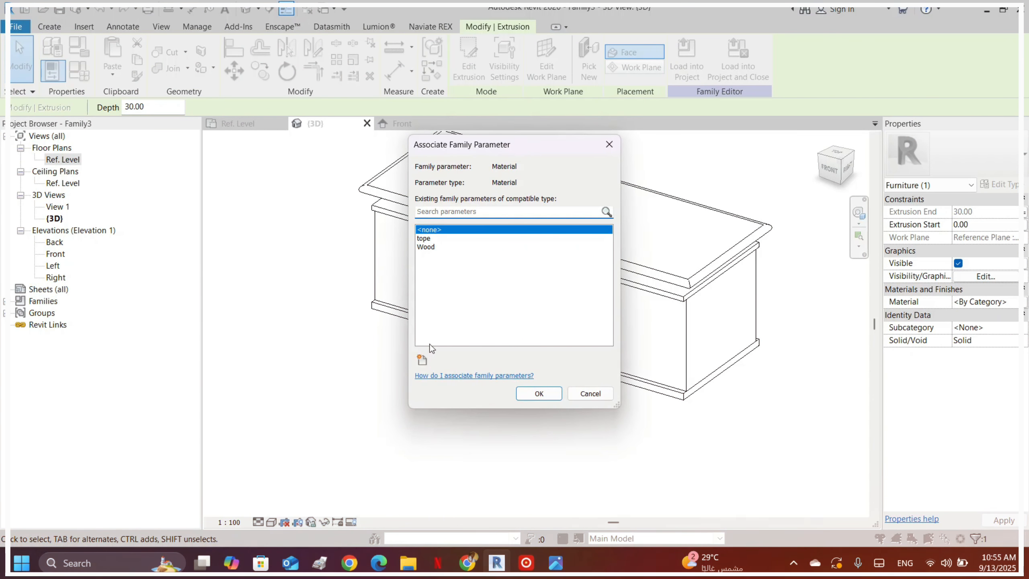
click(421, 359)
text(W)
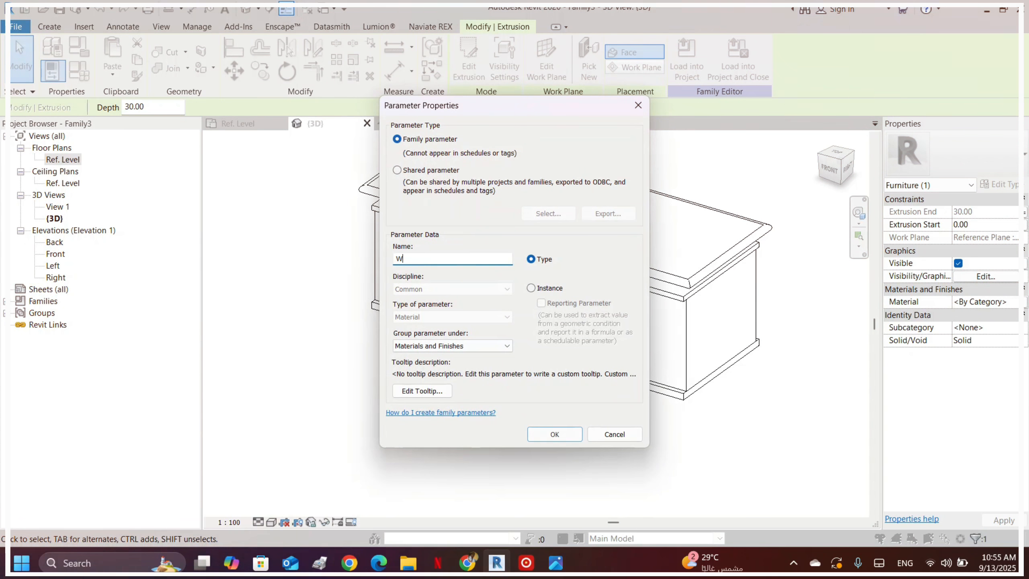
text(ood2)
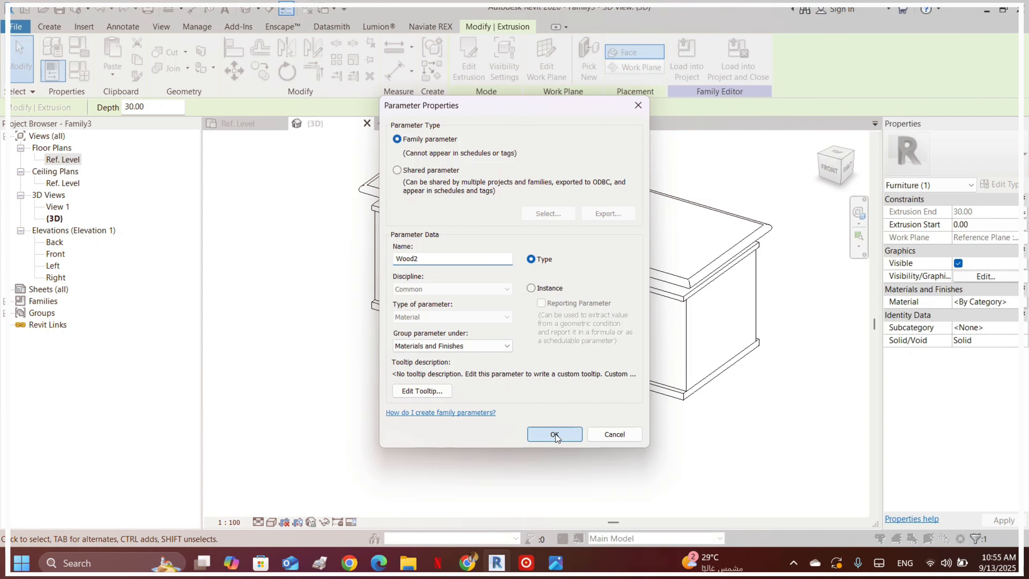
click(556, 435)
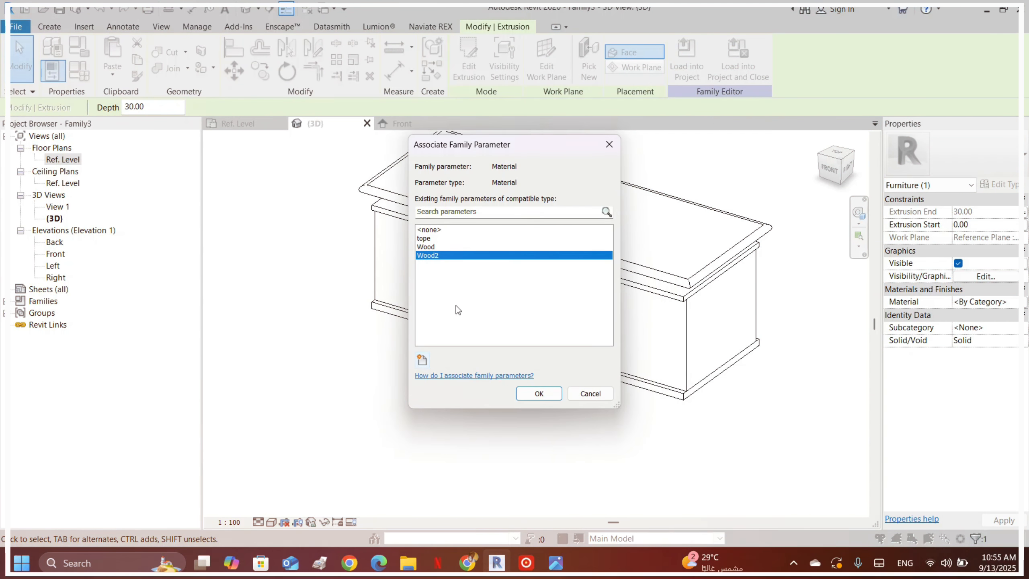
click(533, 399)
- Associate the material of the pedestal frame extrusion and the small support block under the desktop with a new type family parameter named metel
shift+middle_drag(349, 375, 475, 377)
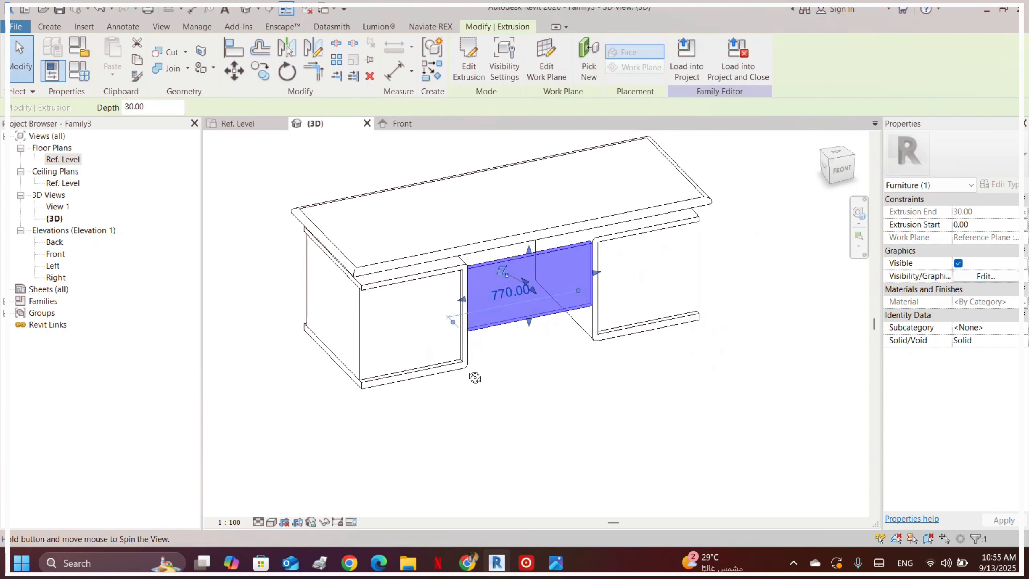
click(390, 285)
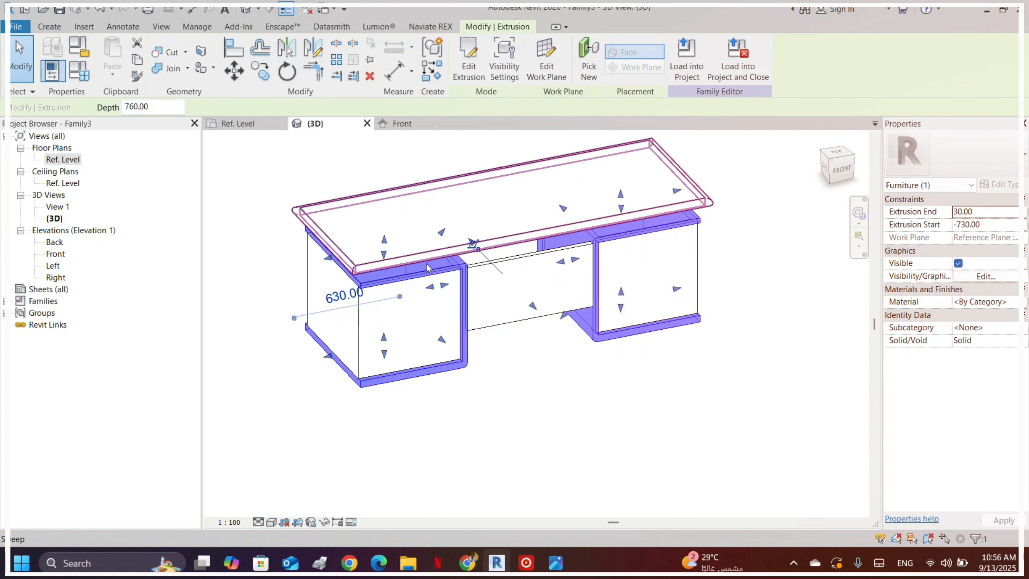
scroll(390, 264, up, 6)
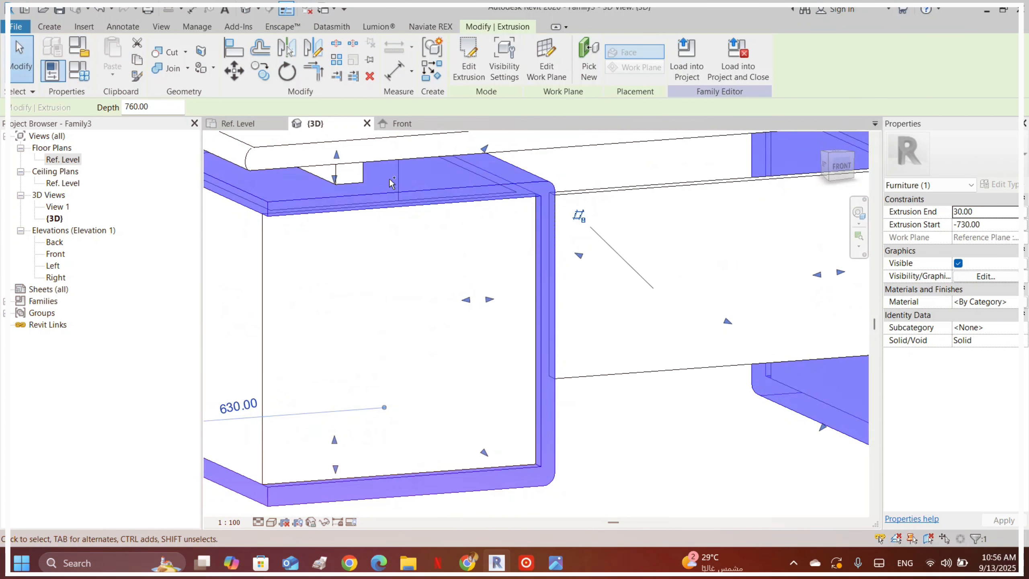
ctrl+click(349, 174)
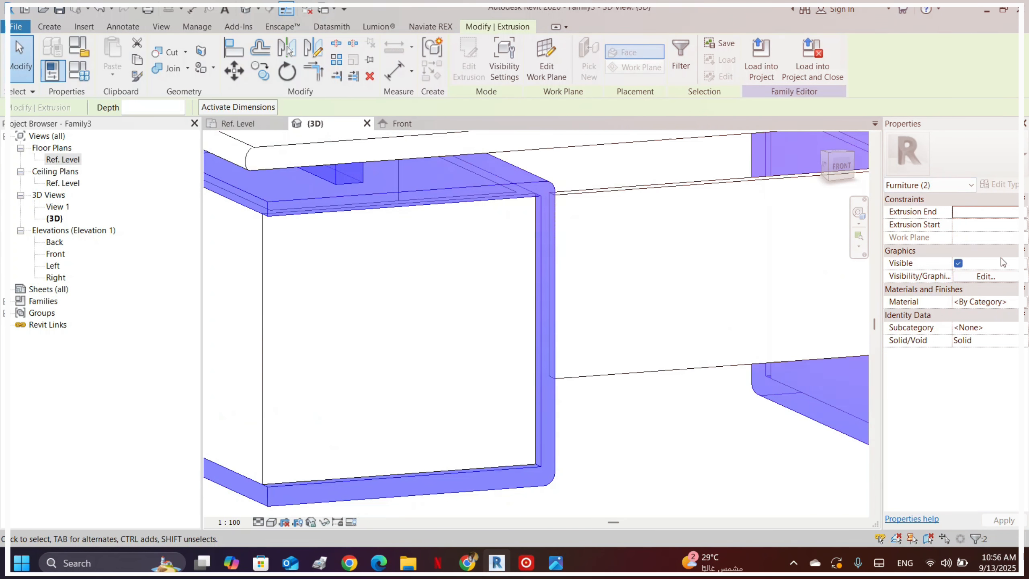
click(1013, 301)
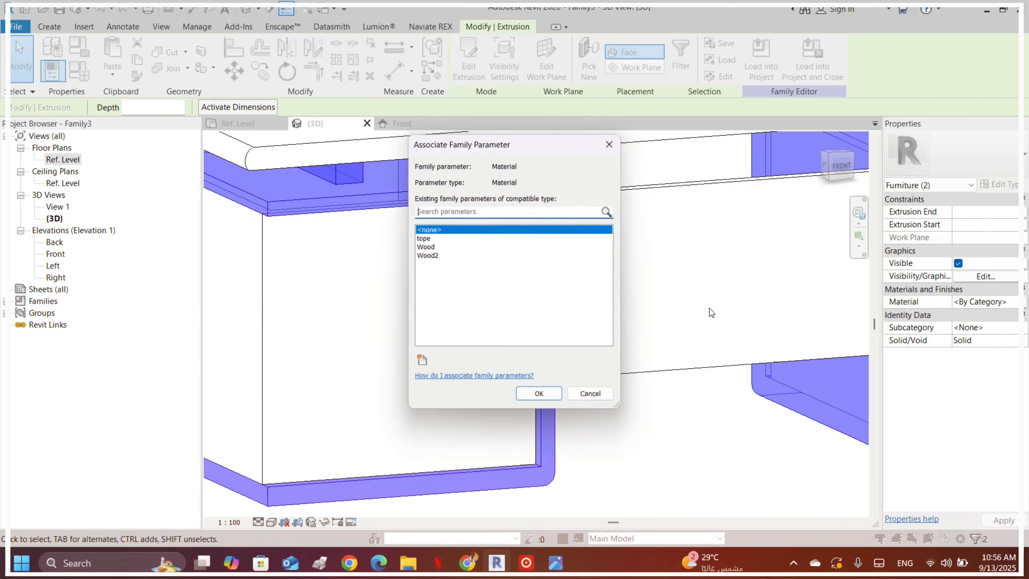
click(422, 360)
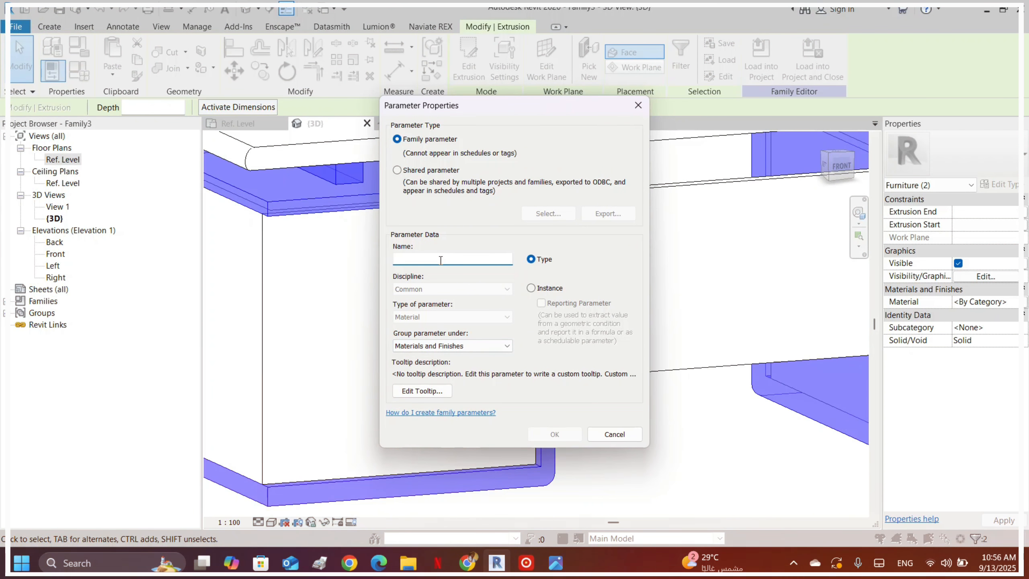
text(mete)
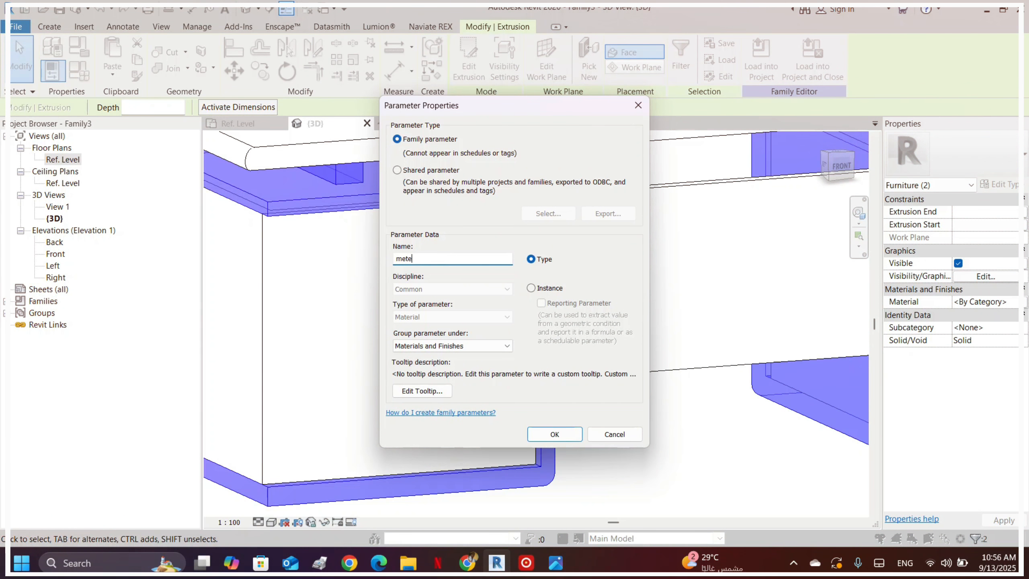
text(l)
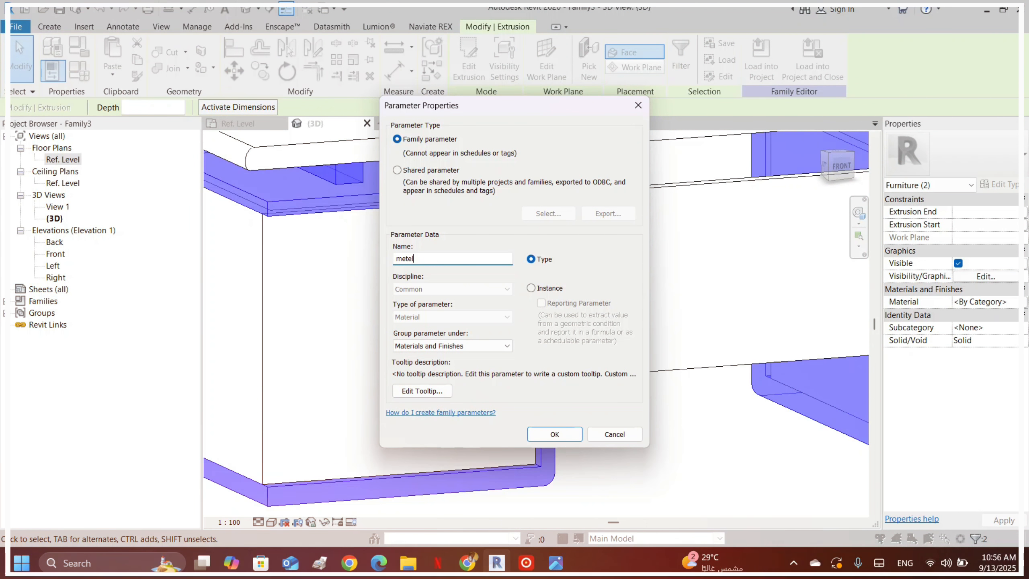
click(531, 433)
click(536, 395)
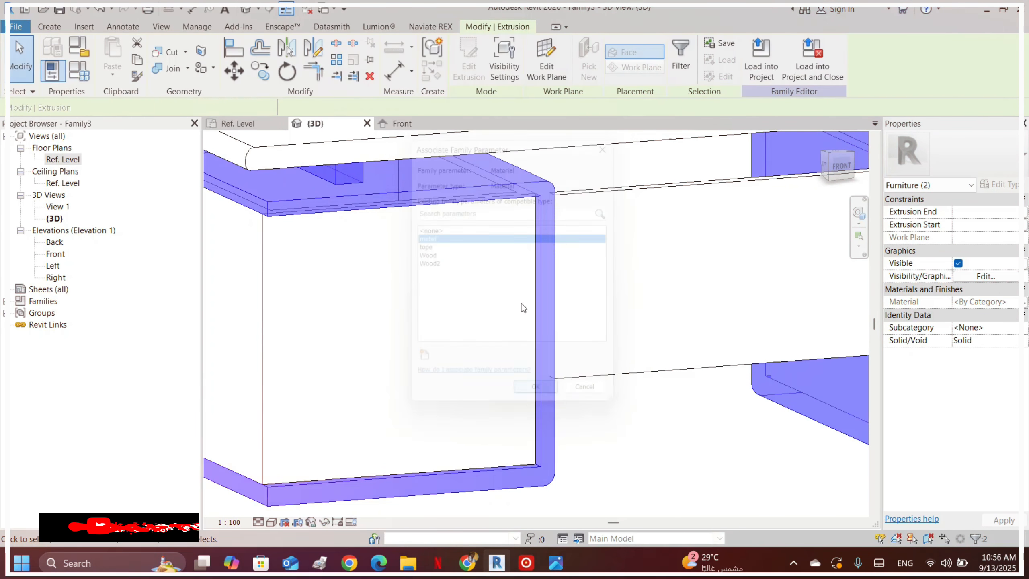
scroll(520, 297, down, 5)
click(574, 352)
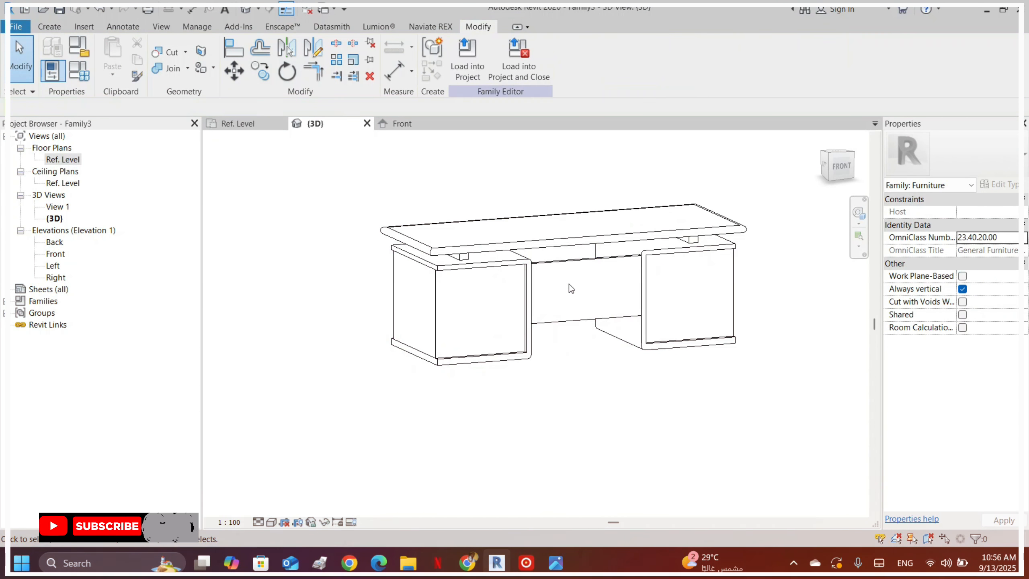
- Associate the material of the sweep around the desktop's edge with the existing metel parameter
click(575, 243)
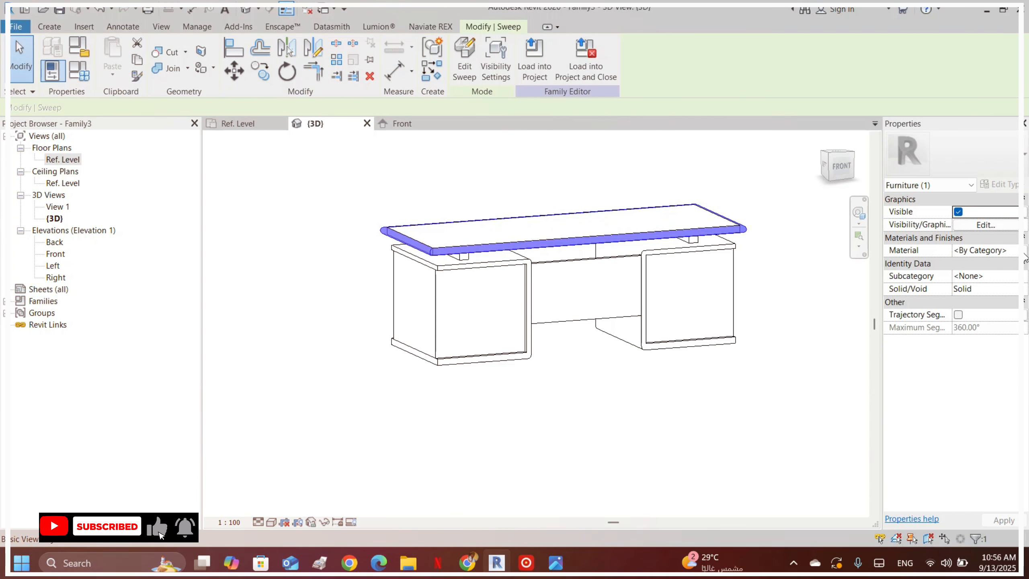
click(1025, 251)
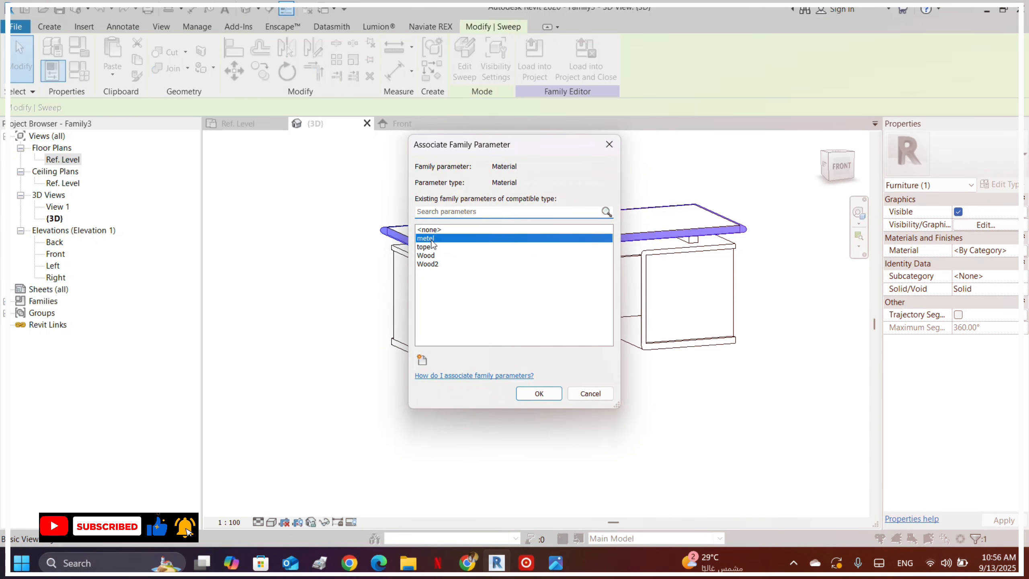
click(534, 393)
click(574, 406)
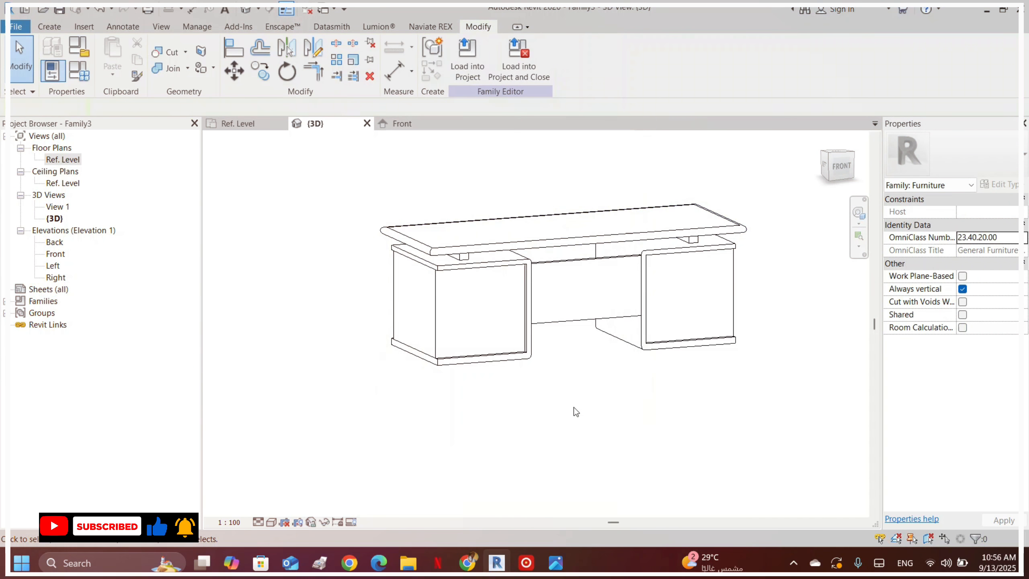
- Check which family parameter drives the material of the panel between the pedestals, leaving the association as it is
click(574, 270)
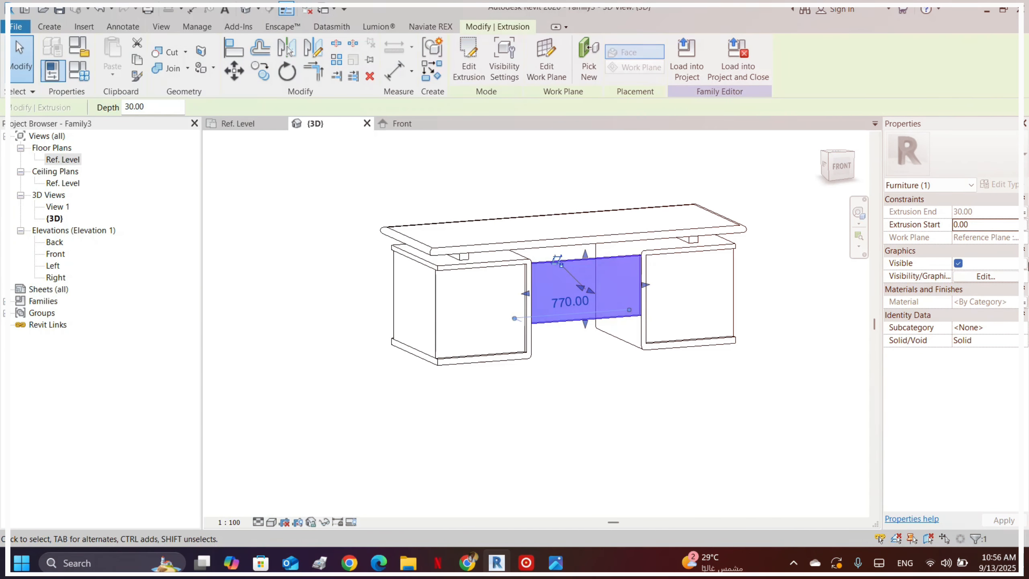
click(1025, 302)
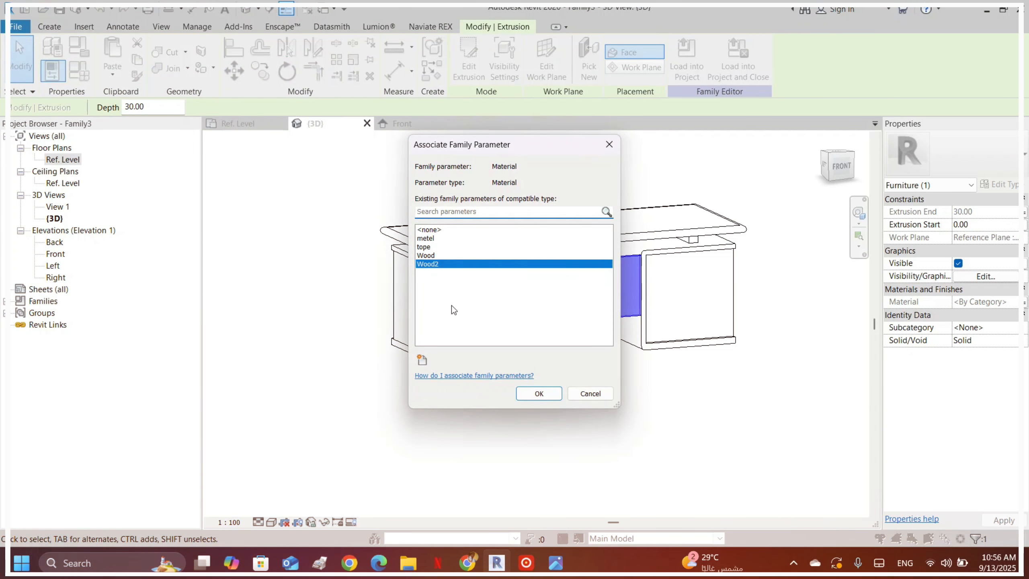
click(590, 393)
click(602, 395)
shift+middle_drag(602, 395, 593, 344)
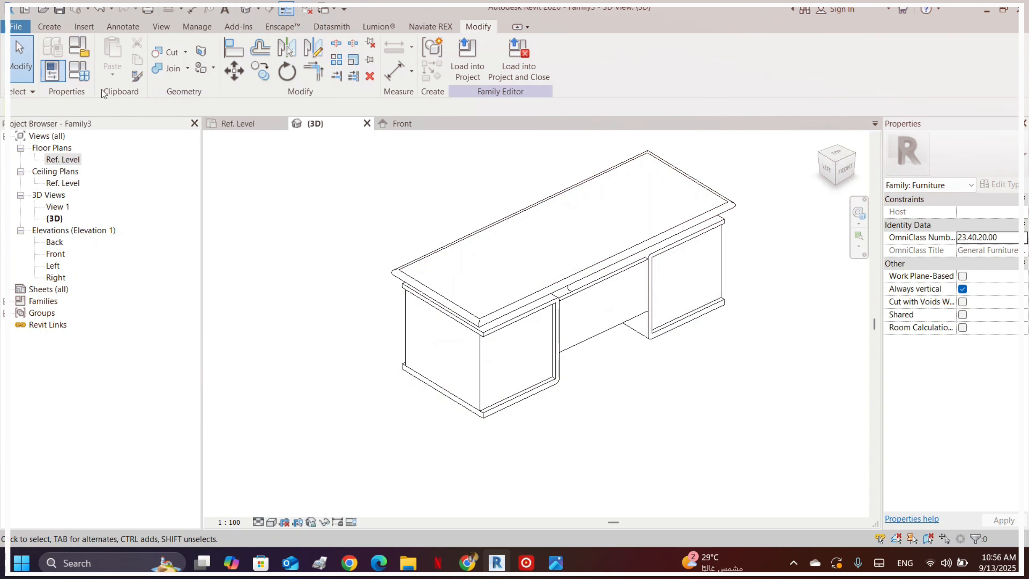
- Review the family's material and dimension parameters in the family types list without changing them, and look the desk over in 3D
click(79, 70)
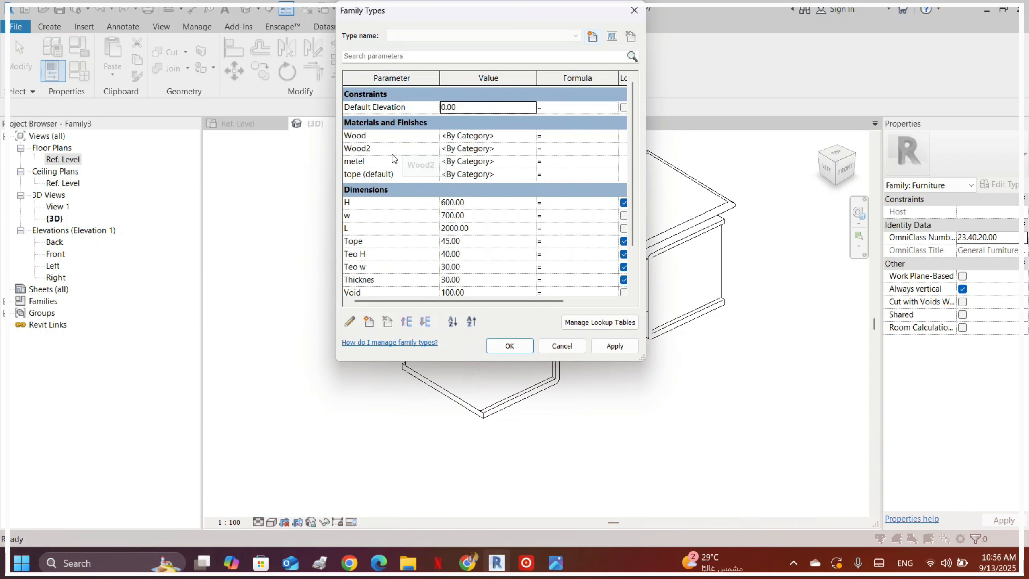
click(509, 346)
shift+middle_drag(562, 420, 525, 304)
shift+middle_drag(593, 333, 666, 350)
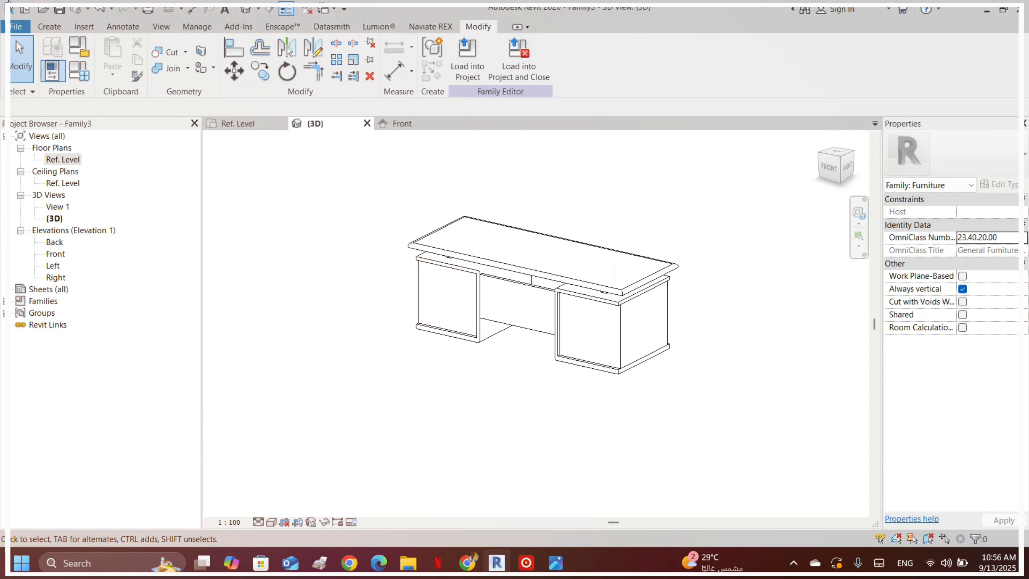
- Start saving the family as a new file, browsing to the Custom Library folder within Revit project on drive E:
key(ctrl+s)
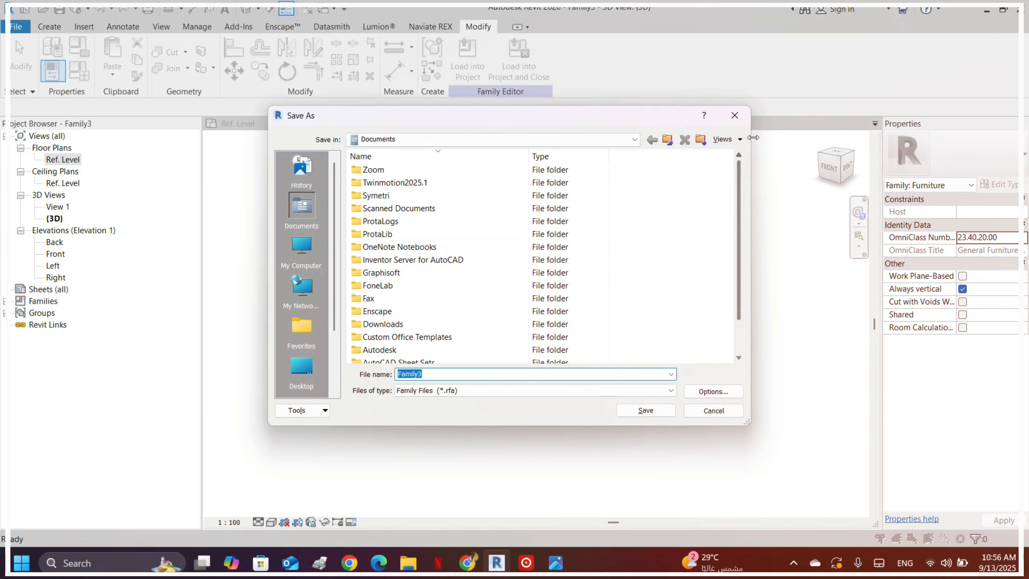
click(734, 116)
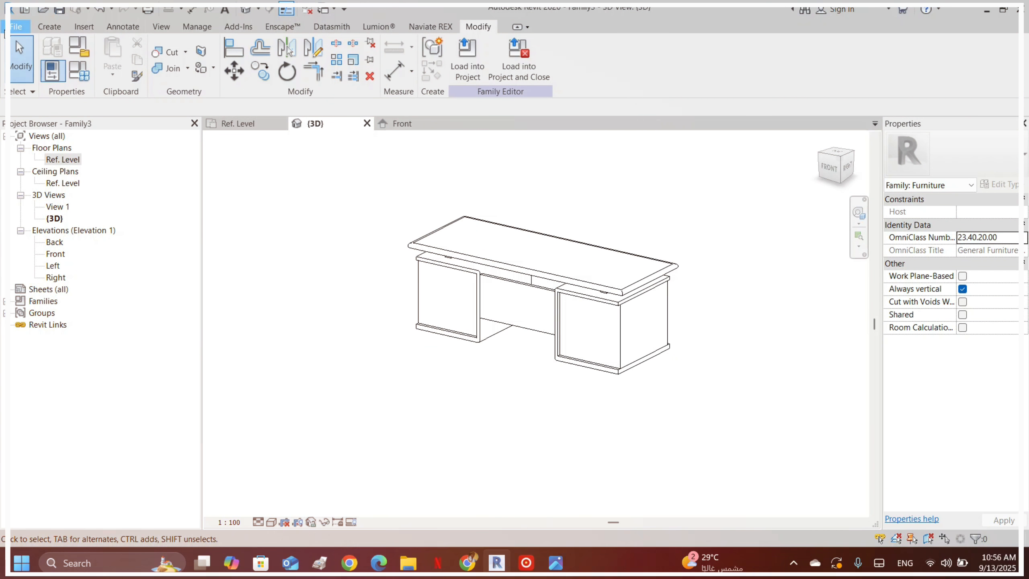
click(17, 27)
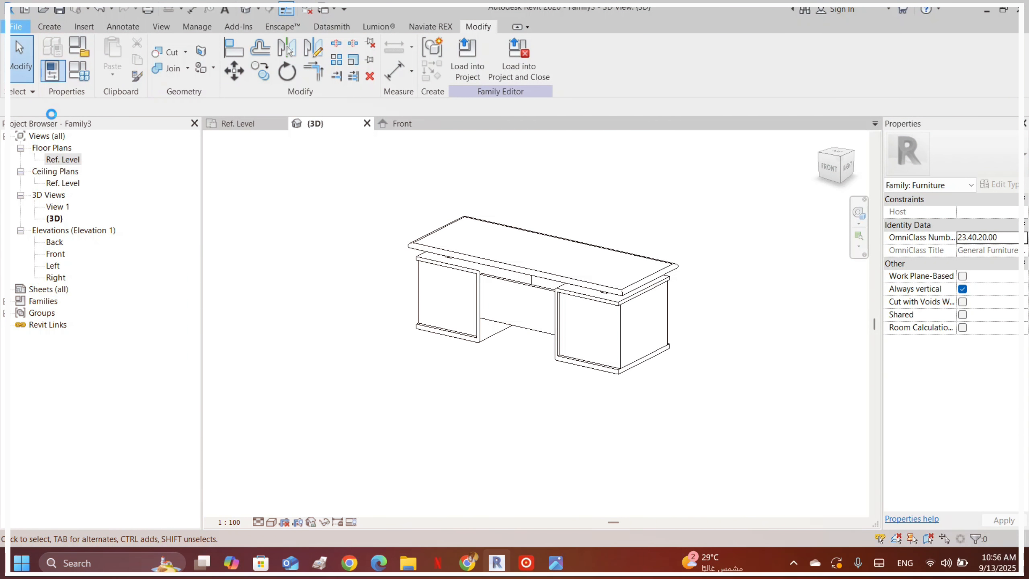
mouse_move(60, 197)
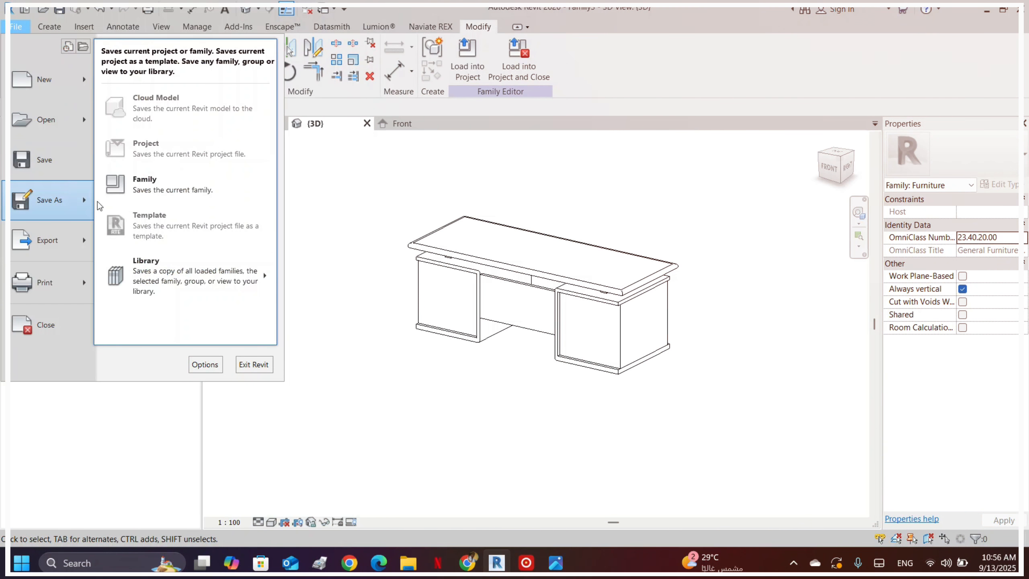
click(188, 185)
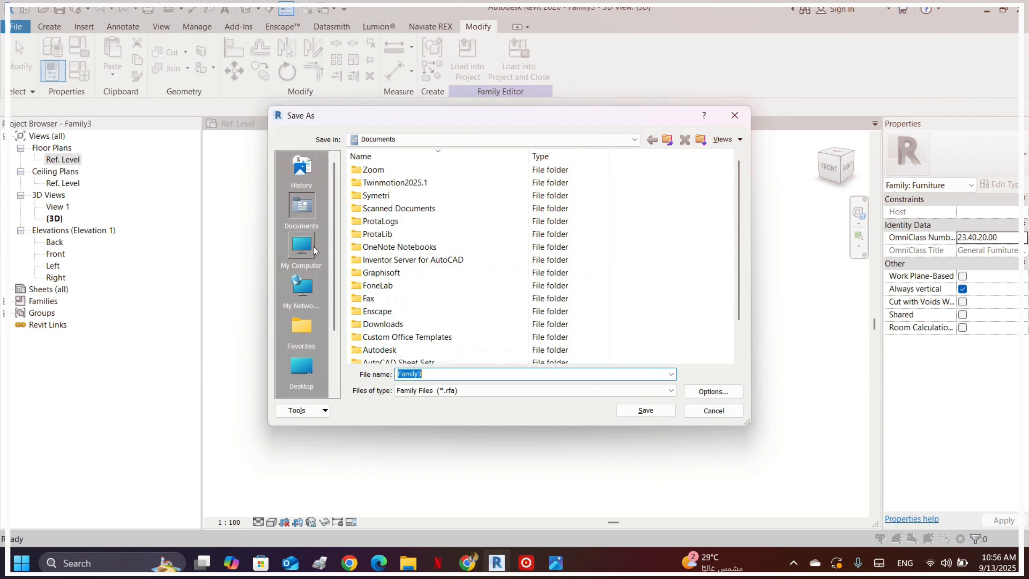
click(314, 246)
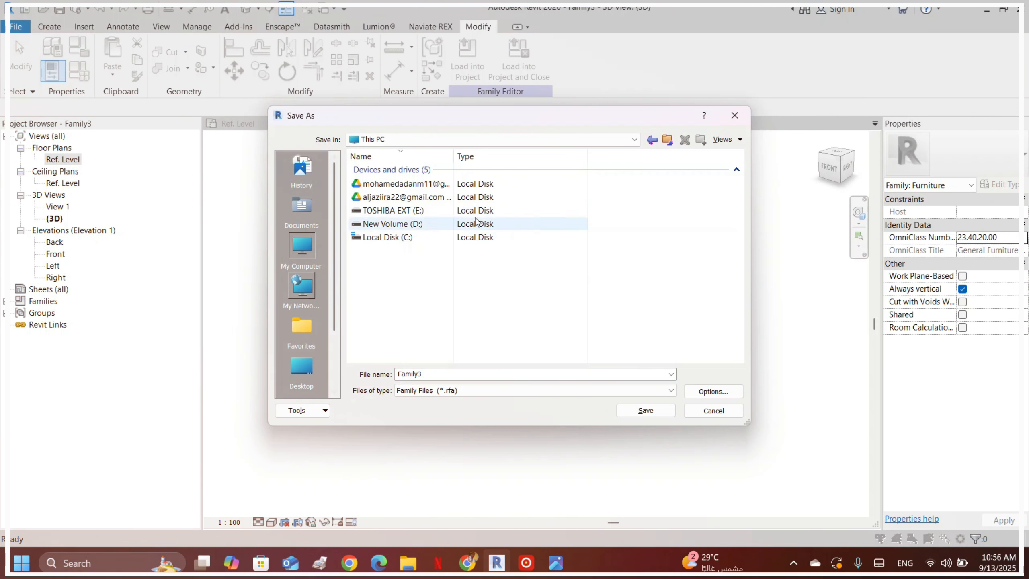
double_click(417, 212)
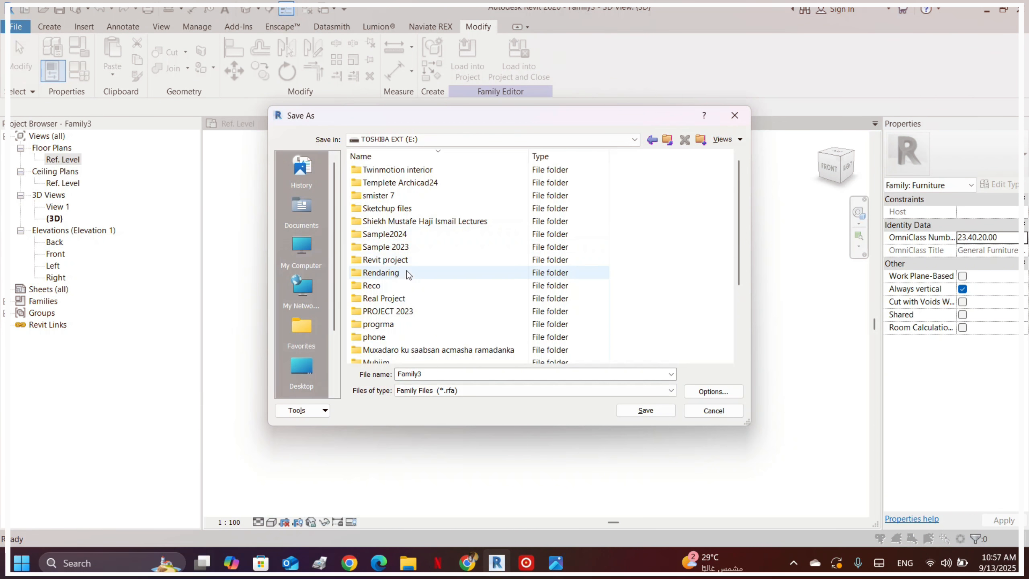
scroll(408, 271, down, 3)
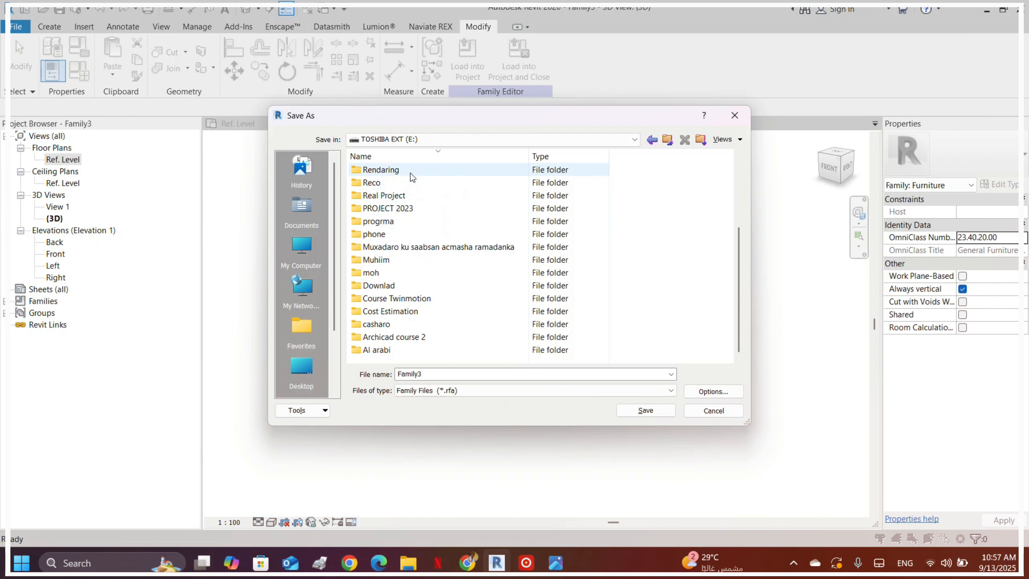
scroll(409, 259, up, 2)
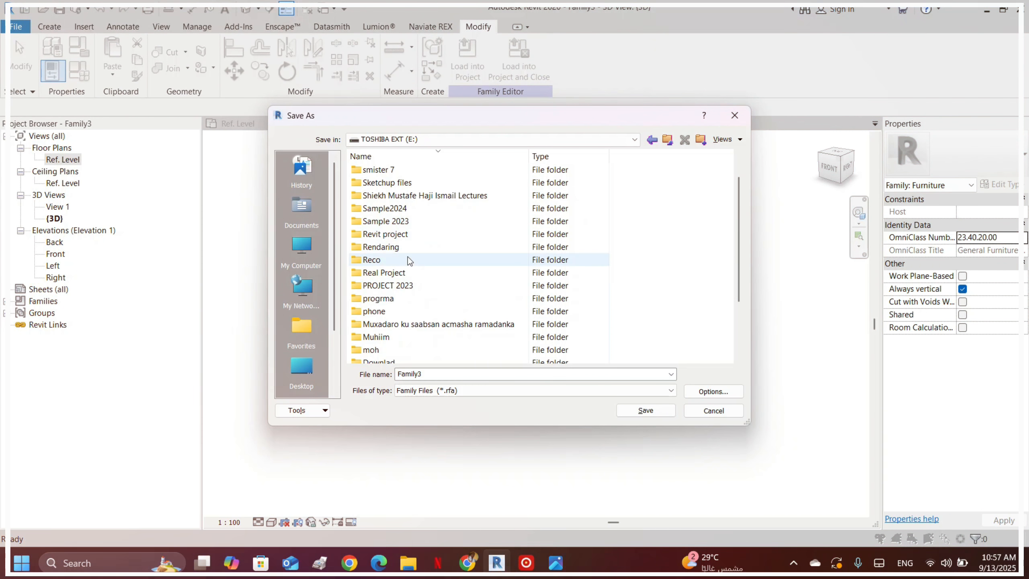
double_click(389, 234)
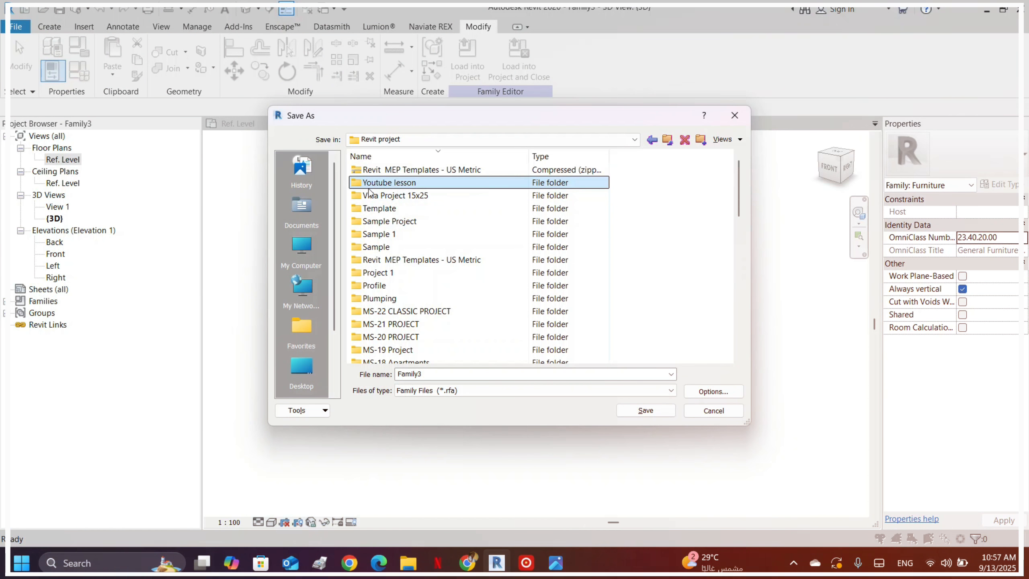
scroll(369, 192, down, 5)
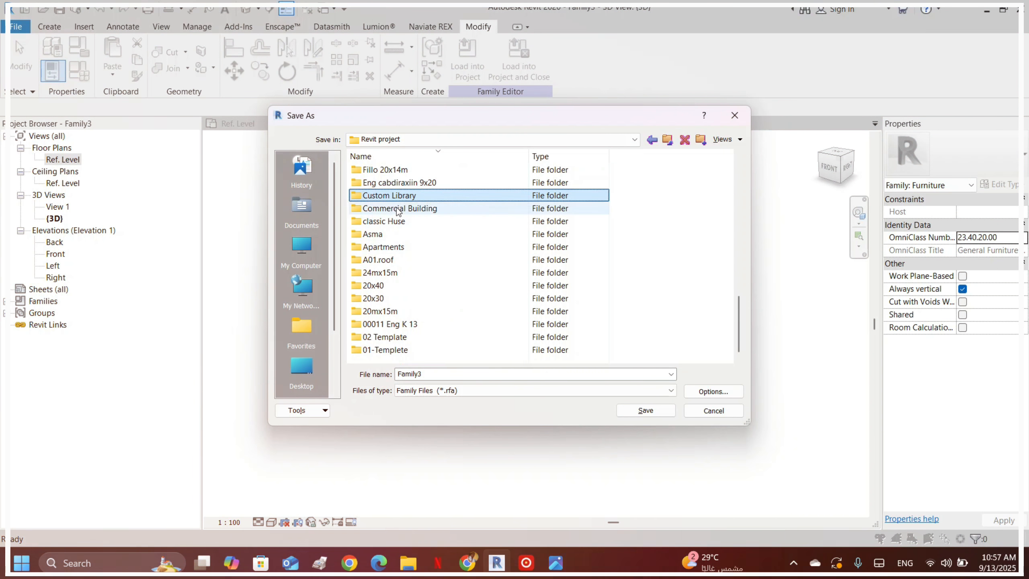
double_click(373, 196)
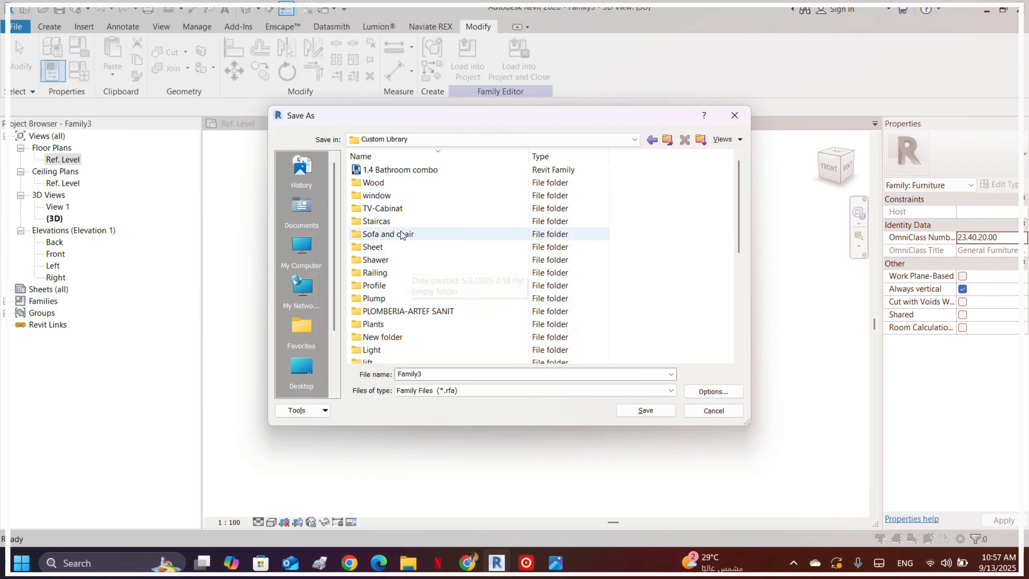
- Save the family as Desk 03 in the Office Desk folder of Furniture Library
scroll(399, 248, down, 1)
scroll(399, 276, down, 1)
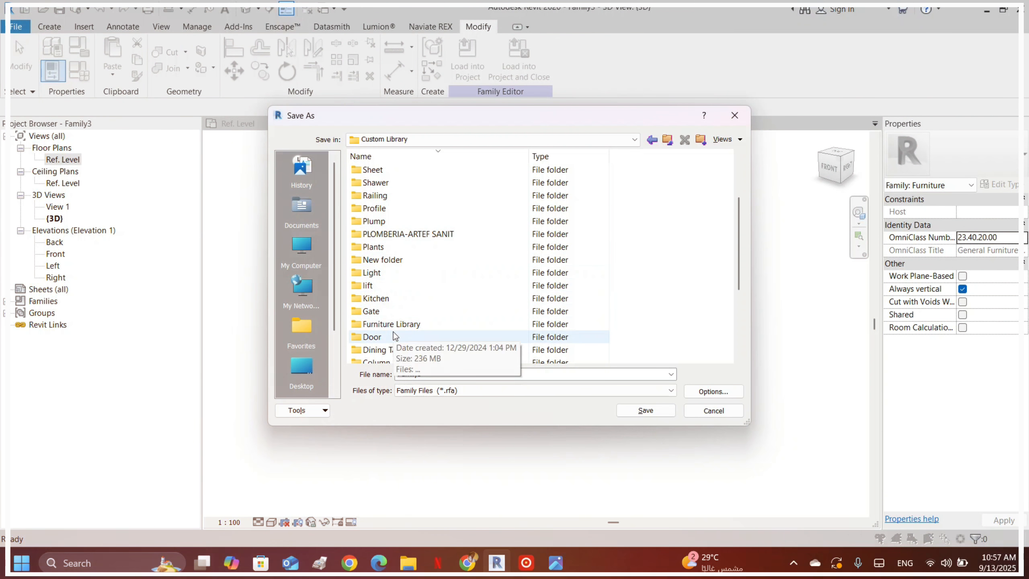
double_click(389, 323)
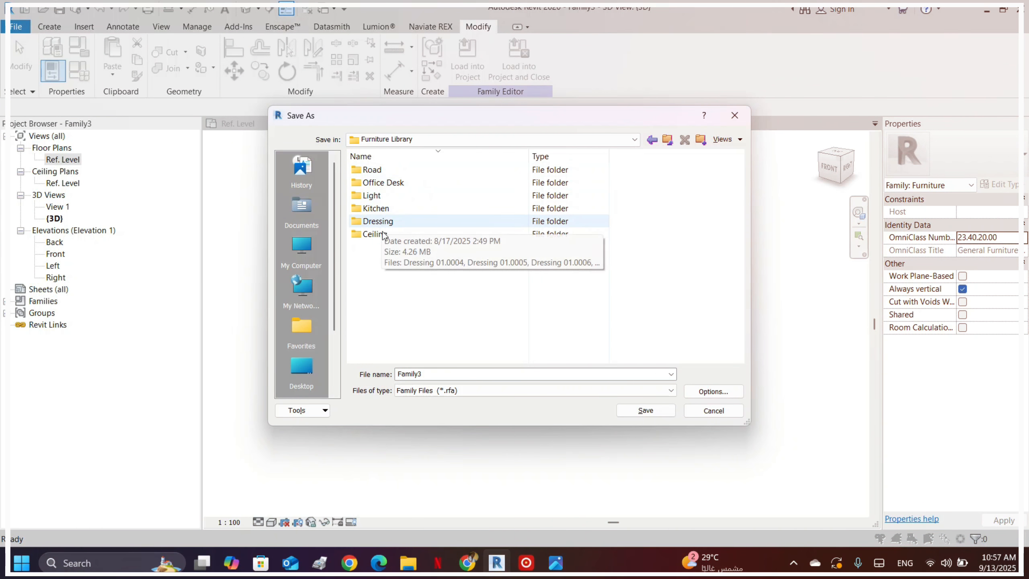
double_click(384, 184)
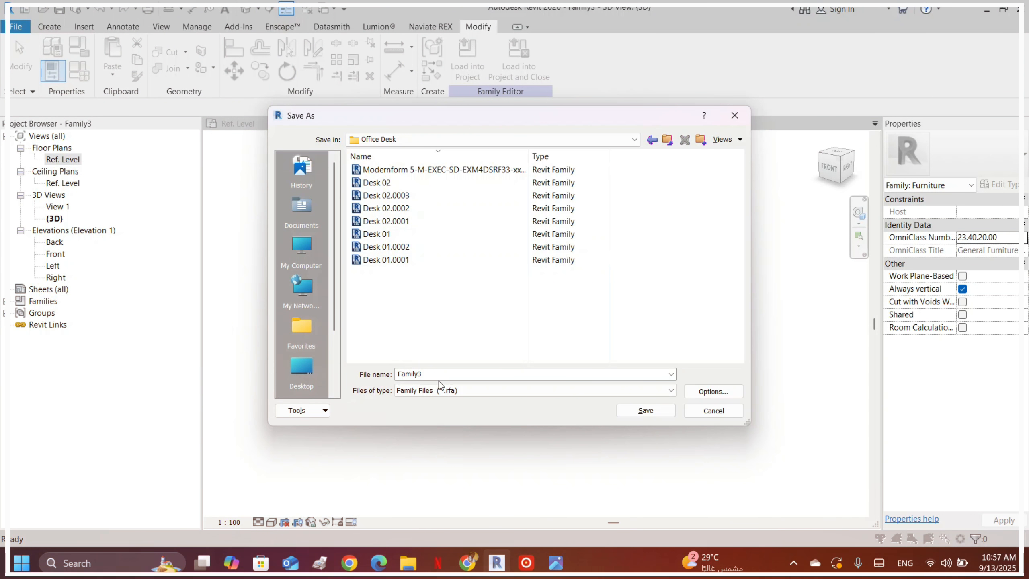
text(Desk 03)
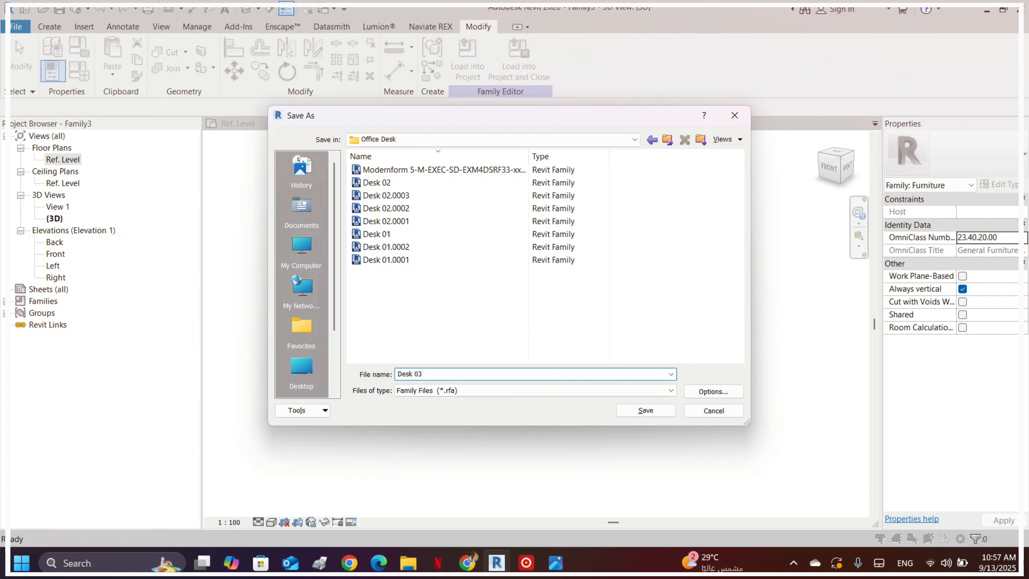
click(655, 408)
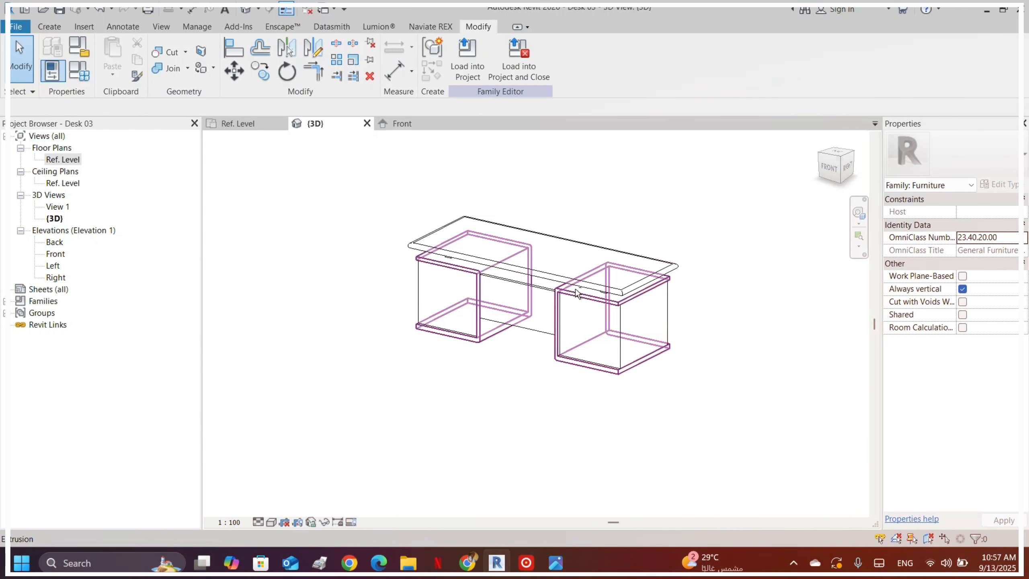
- Set the 3D view's visual style to Realistic and inspect the desk from the front and at an angle
shift+middle_drag(536, 298, 365, 387)
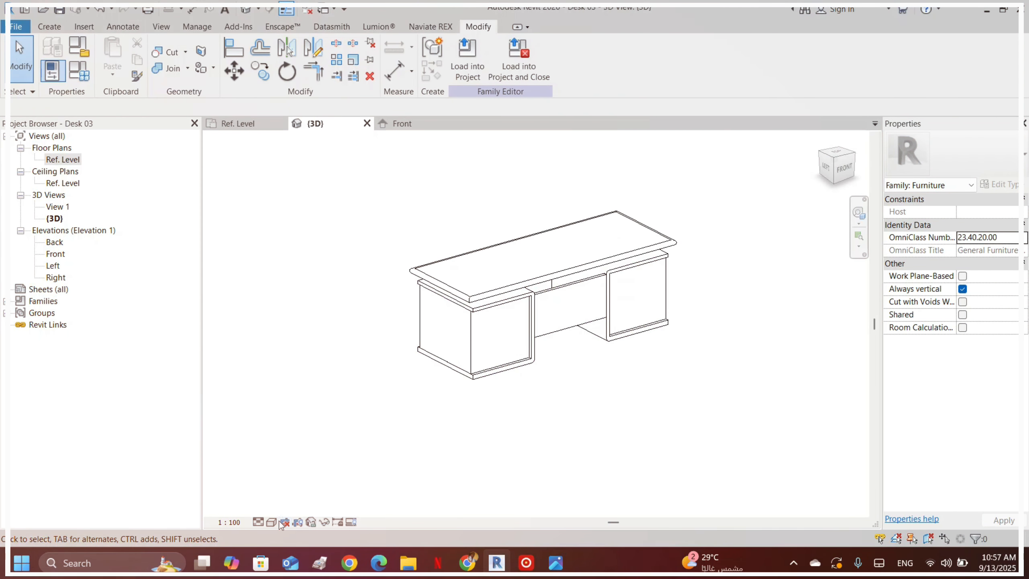
click(268, 522)
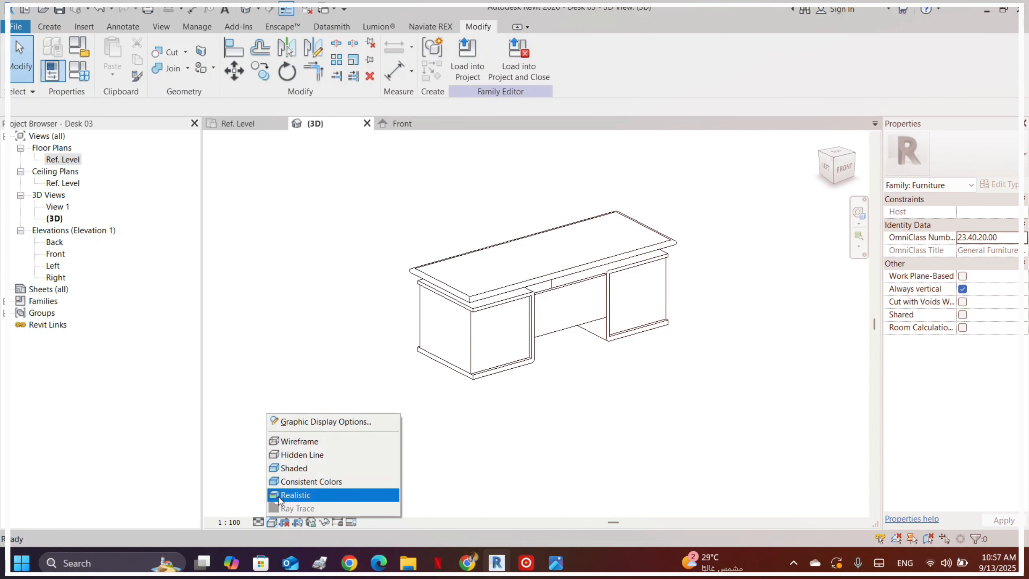
click(310, 494)
scroll(506, 289, up, 4)
scroll(504, 283, down, 4)
shift+middle_drag(455, 295, 566, 317)
scroll(561, 305, down, 1)
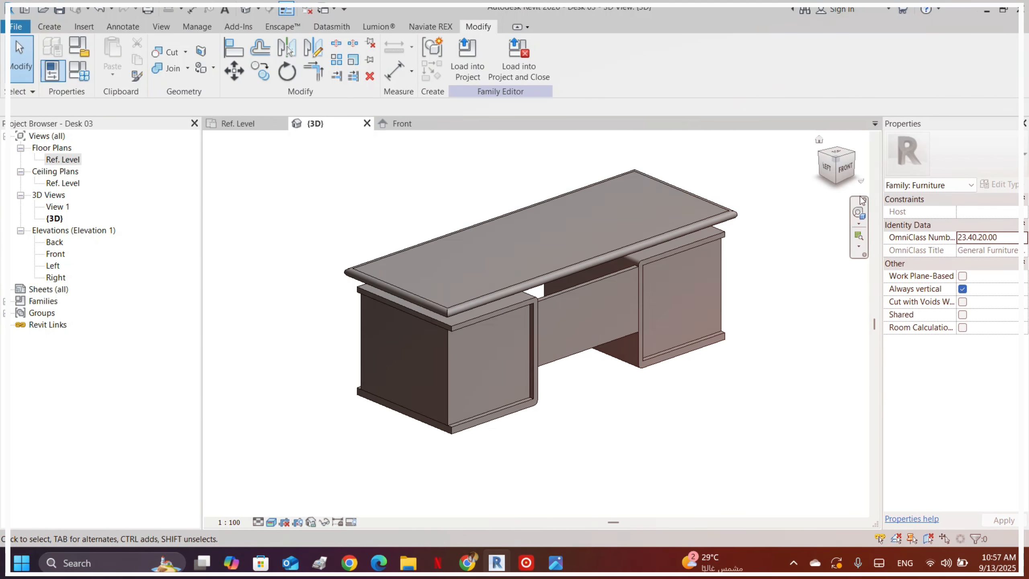
click(848, 166)
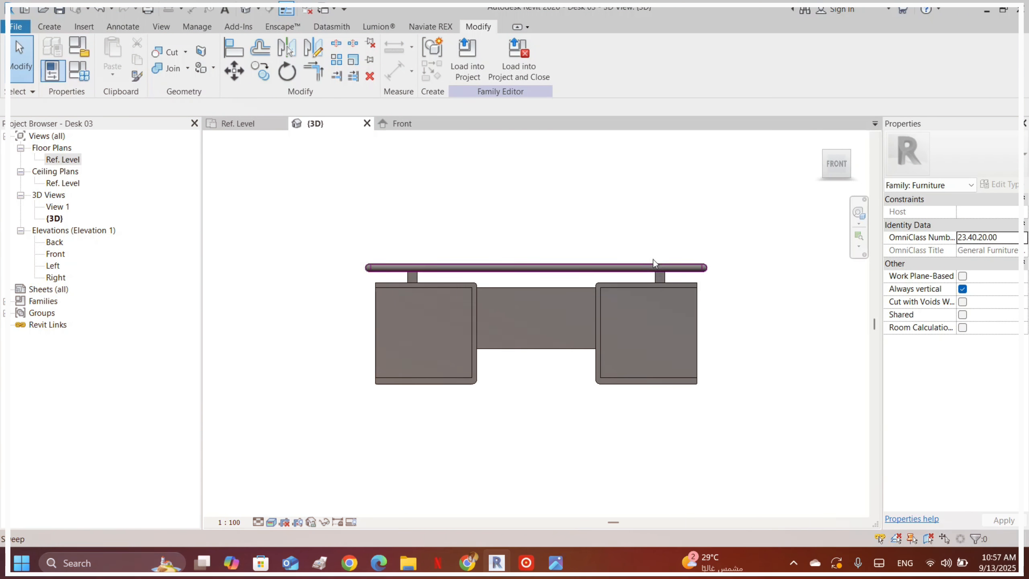
shift+middle_drag(642, 283, 703, 386)
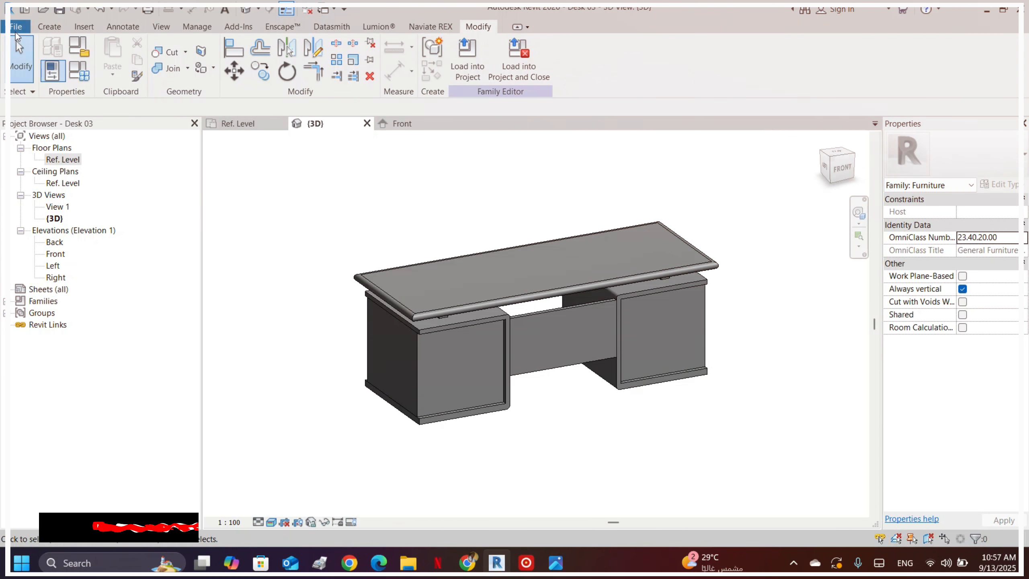
- Create a new project based on the 01-Template template file
click(15, 27)
click(57, 85)
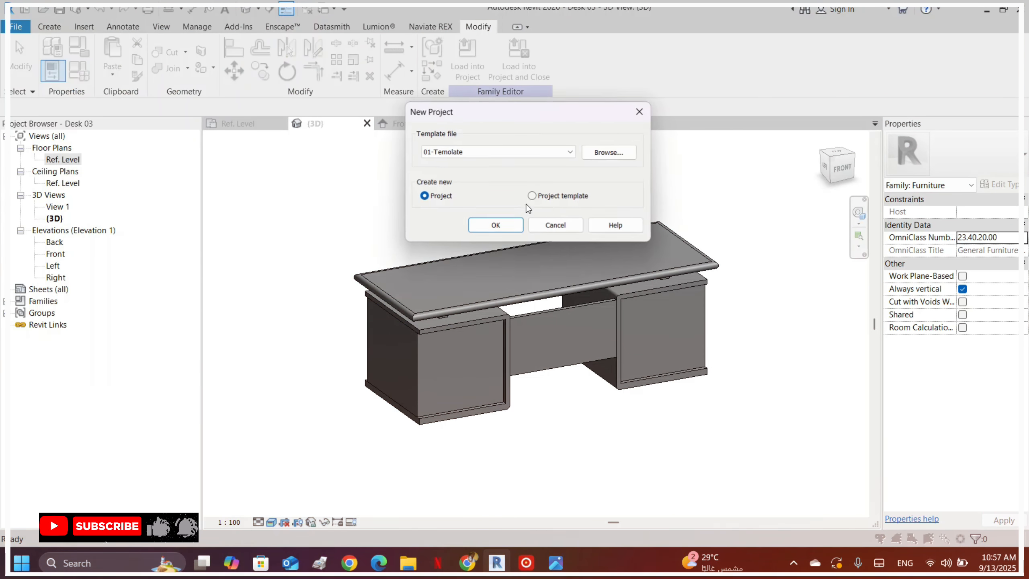
click(483, 226)
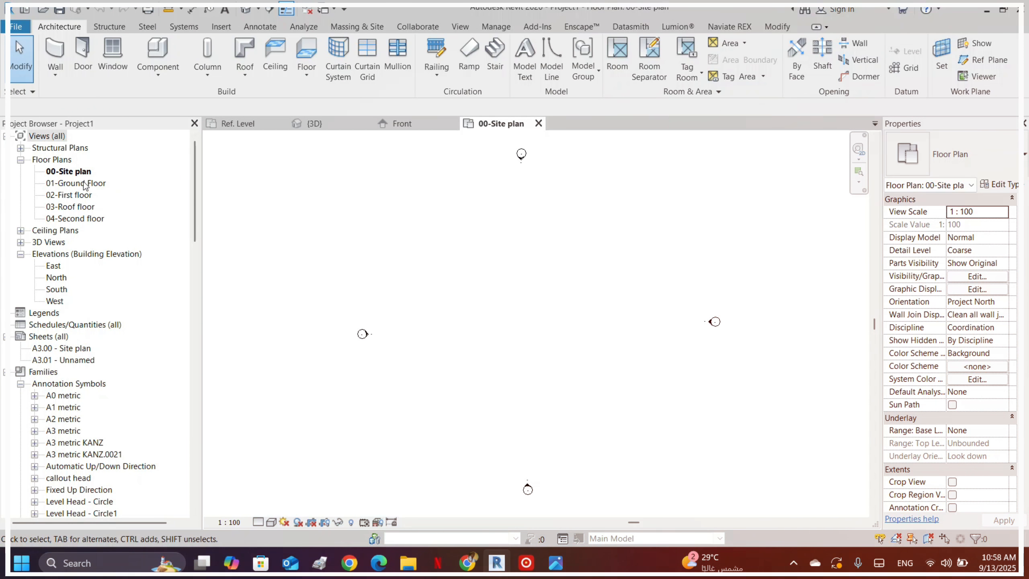
- On the 01-Ground Floor plan, draw a rectangular room of Brick Wall 400mm walls, about 10 m by 10 m
double_click(85, 184)
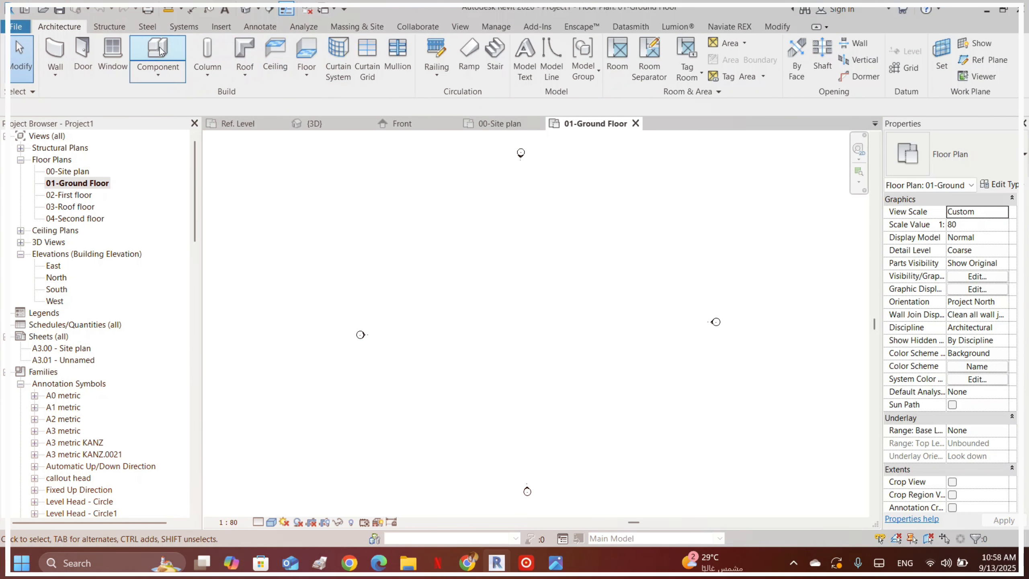
click(53, 50)
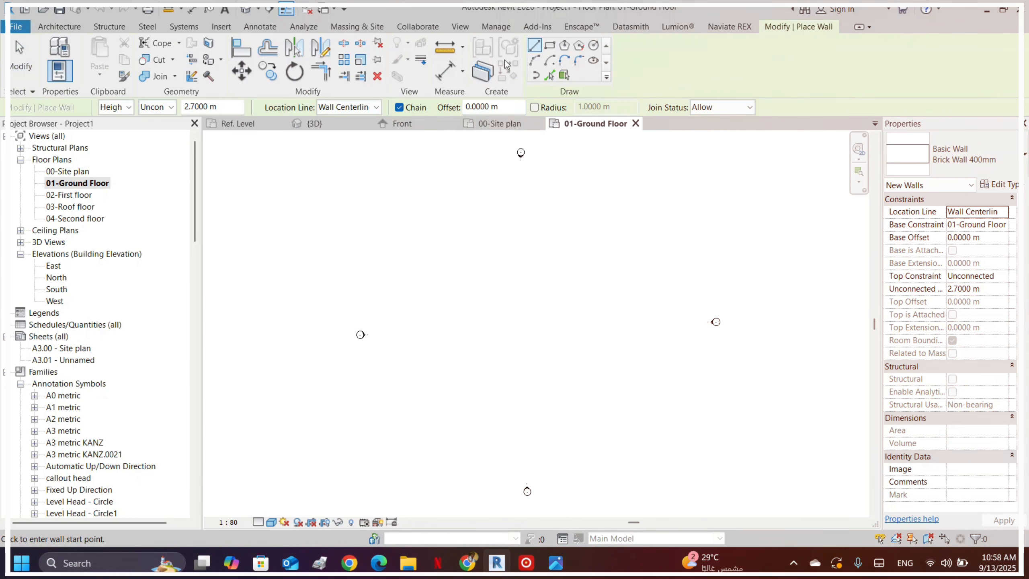
click(550, 46)
click(508, 258)
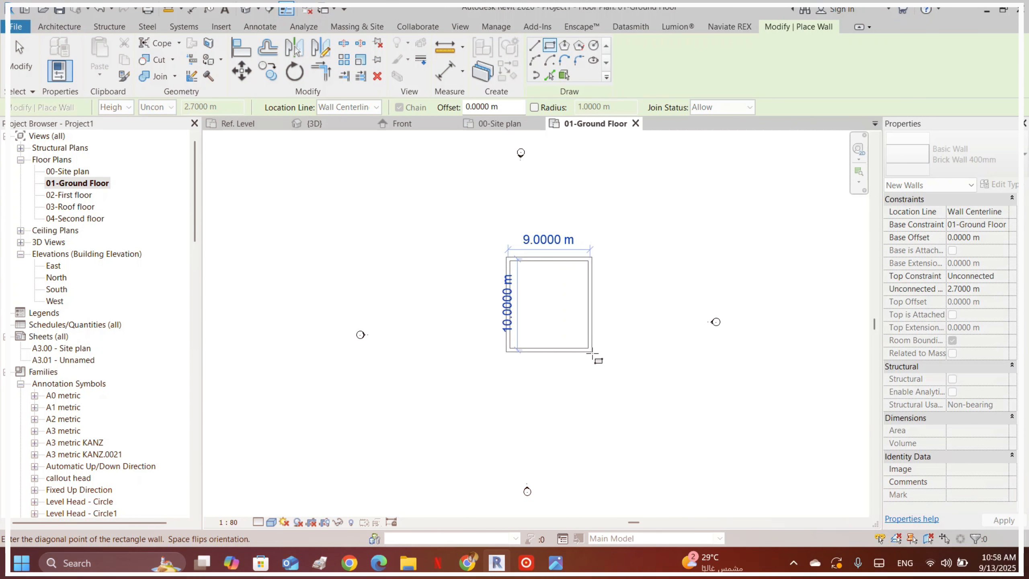
click(596, 351)
key(Escape)
key(Escape)
scroll(555, 283, up, 2)
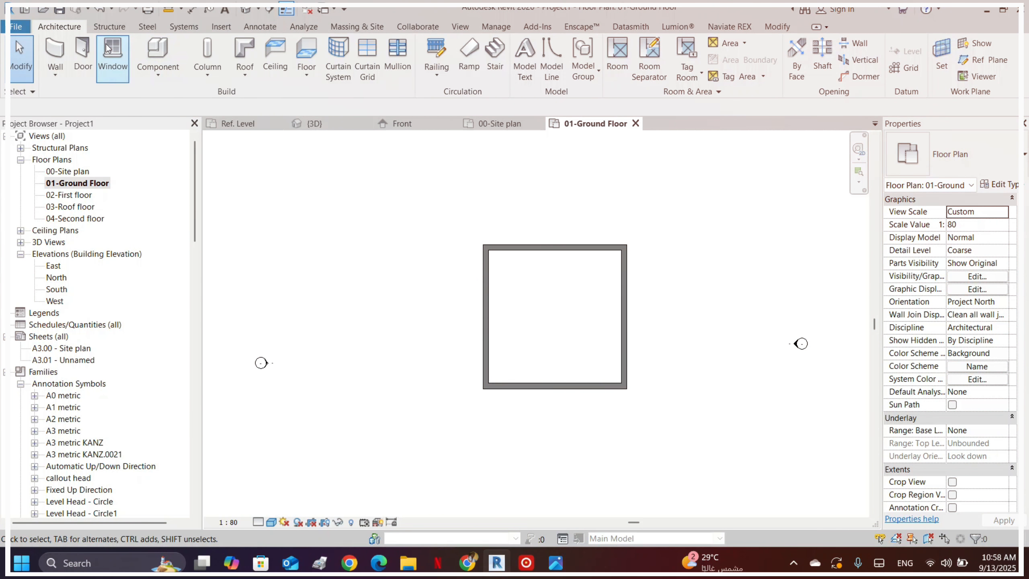
- Place a door near the right end of the room's lower wall and change its type to 900 x 2100 mm
click(89, 47)
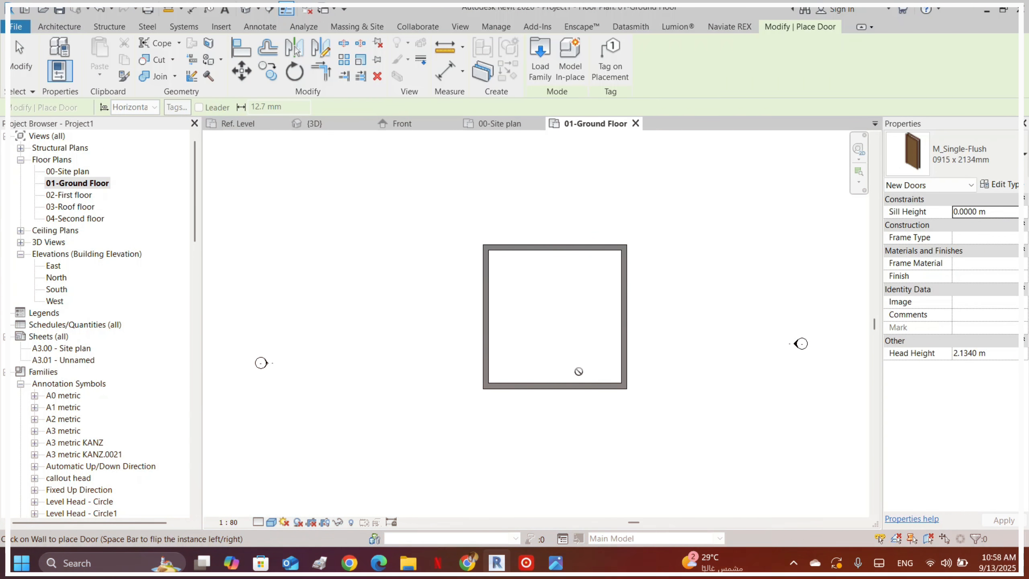
click(607, 387)
key(Escape)
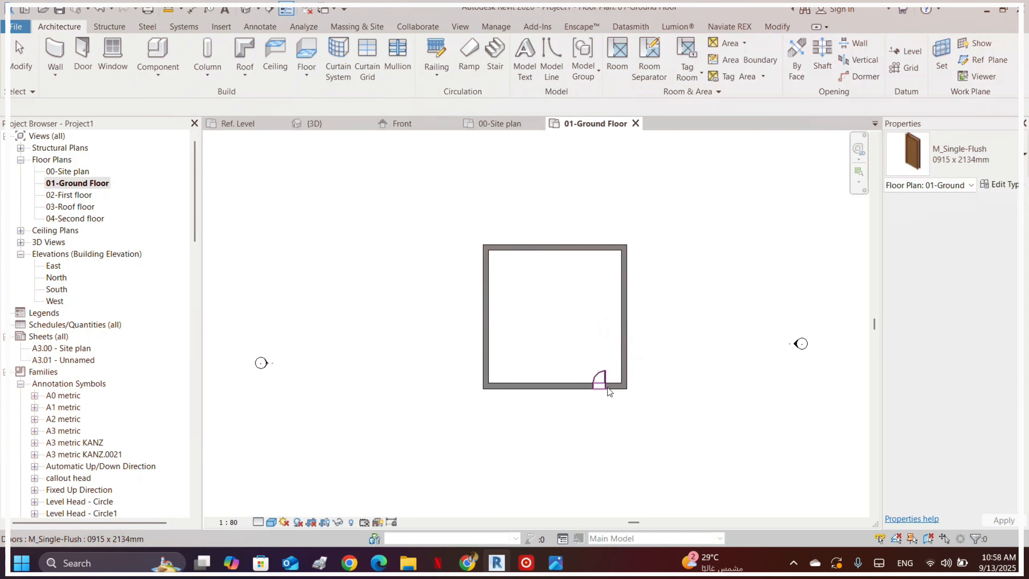
click(607, 387)
click(953, 156)
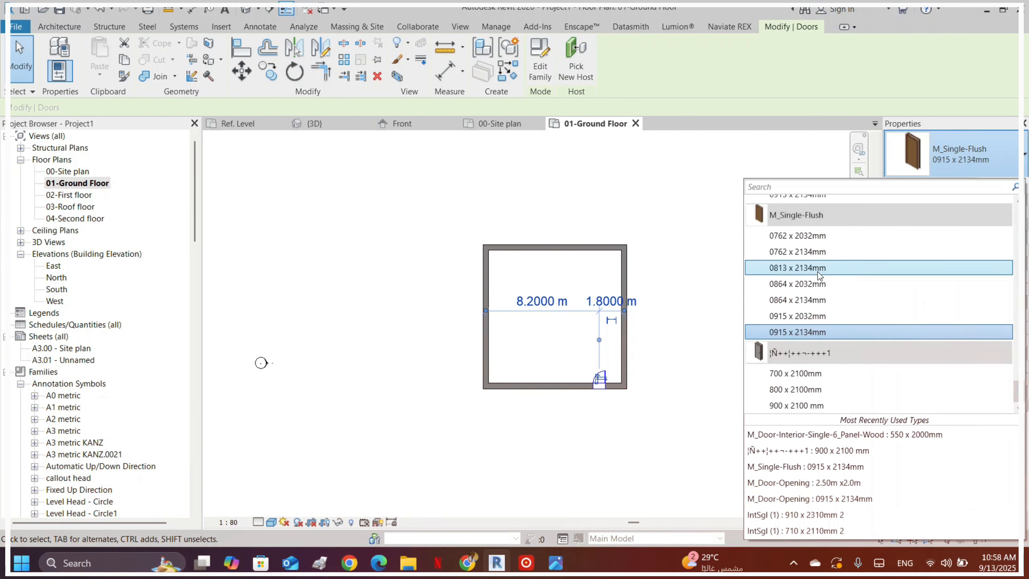
click(793, 405)
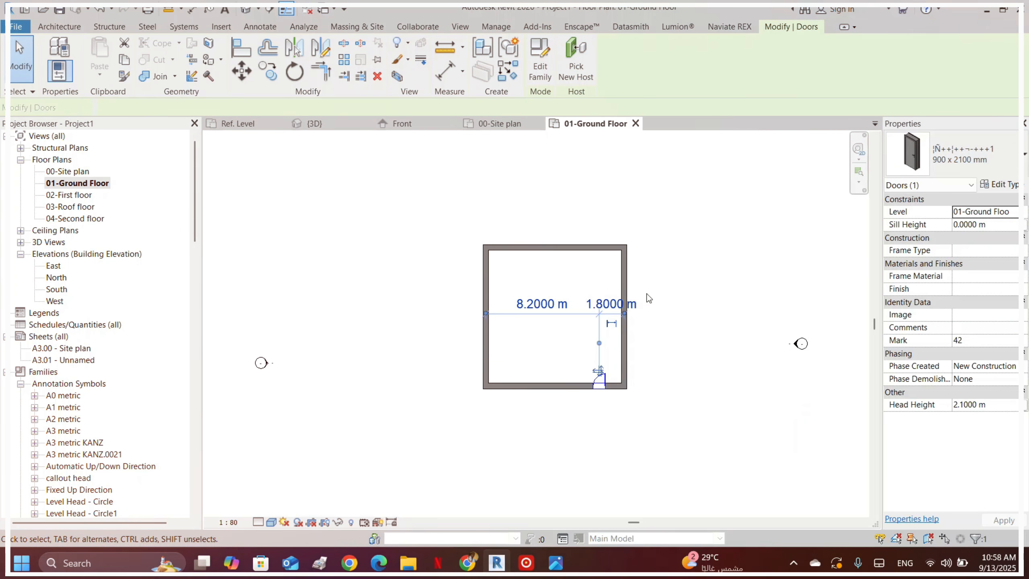
key(Escape)
click(600, 379)
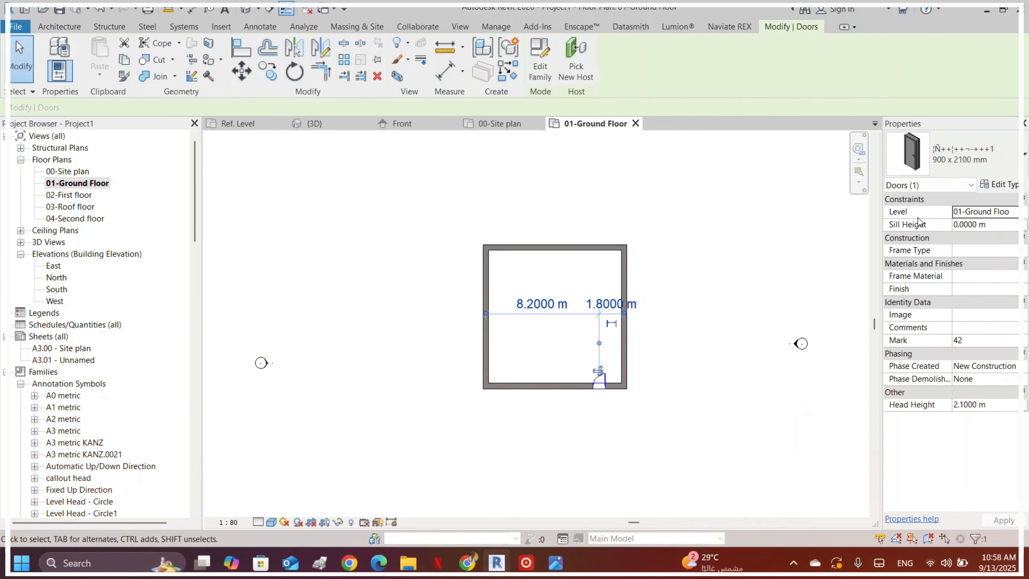
- Add aligned dimensions for the room's overall outer width above it and overall outer depth beside the left wall
click(946, 172)
key(Escape)
key(Escape)
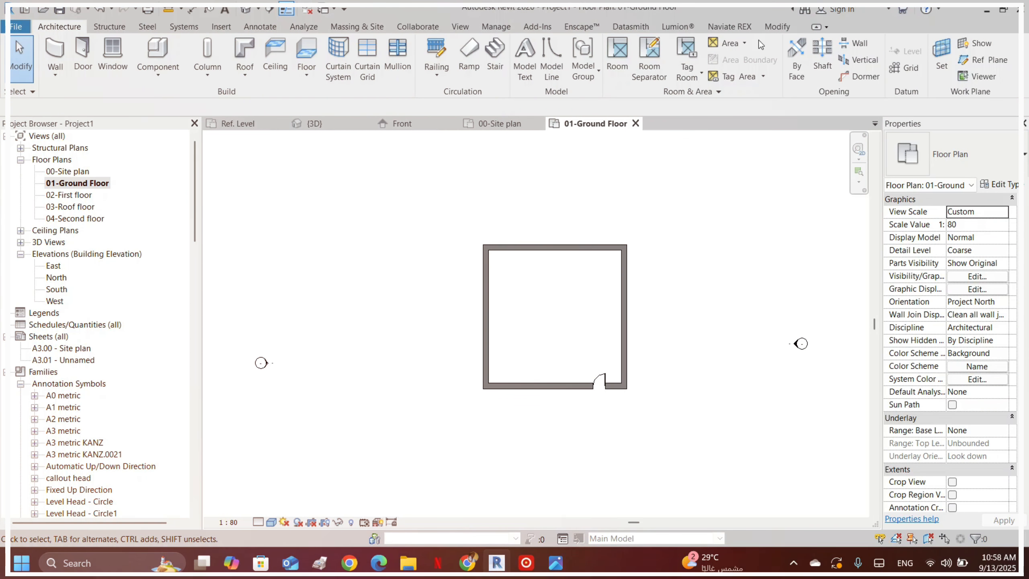
click(486, 278)
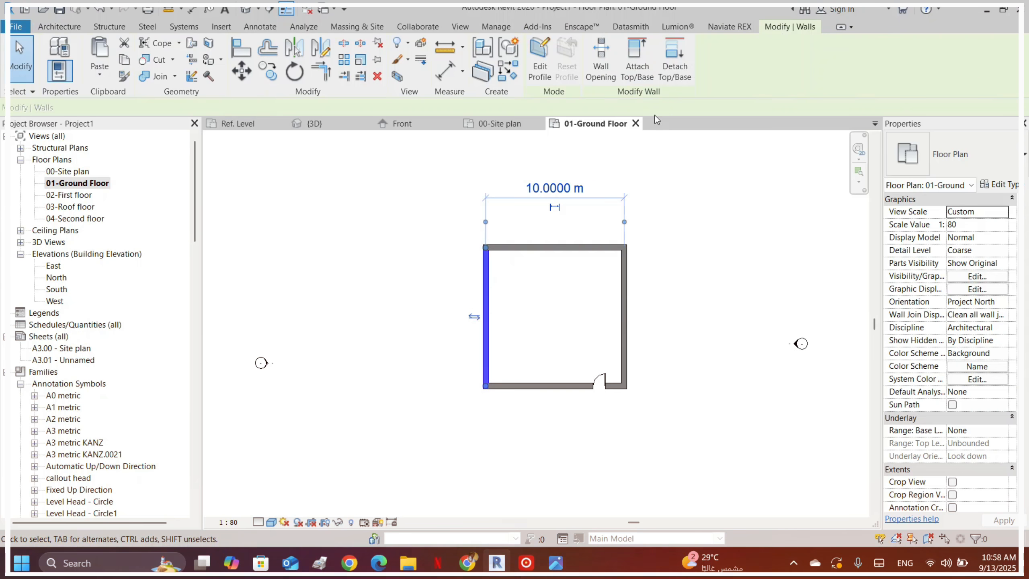
click(447, 68)
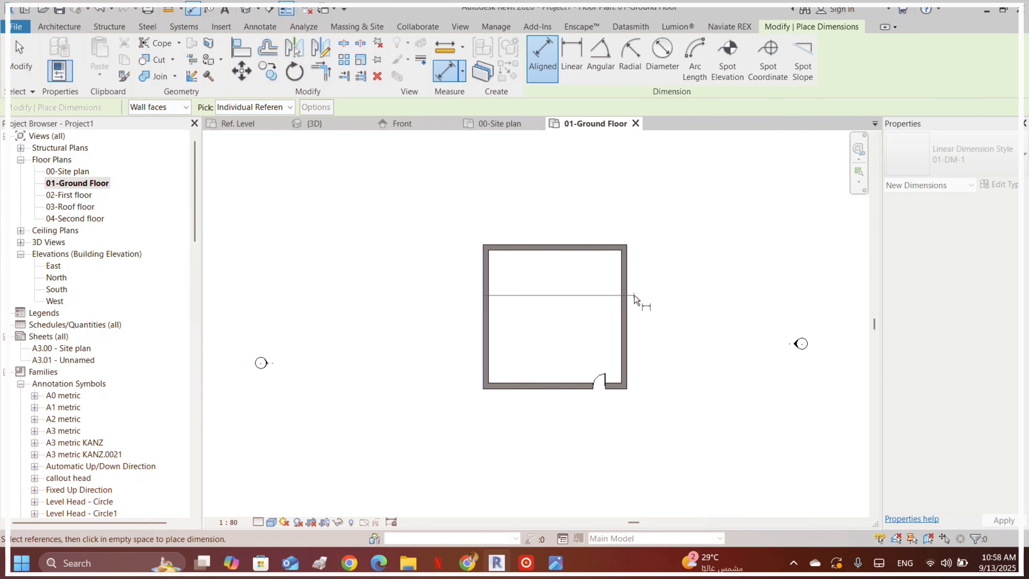
click(595, 231)
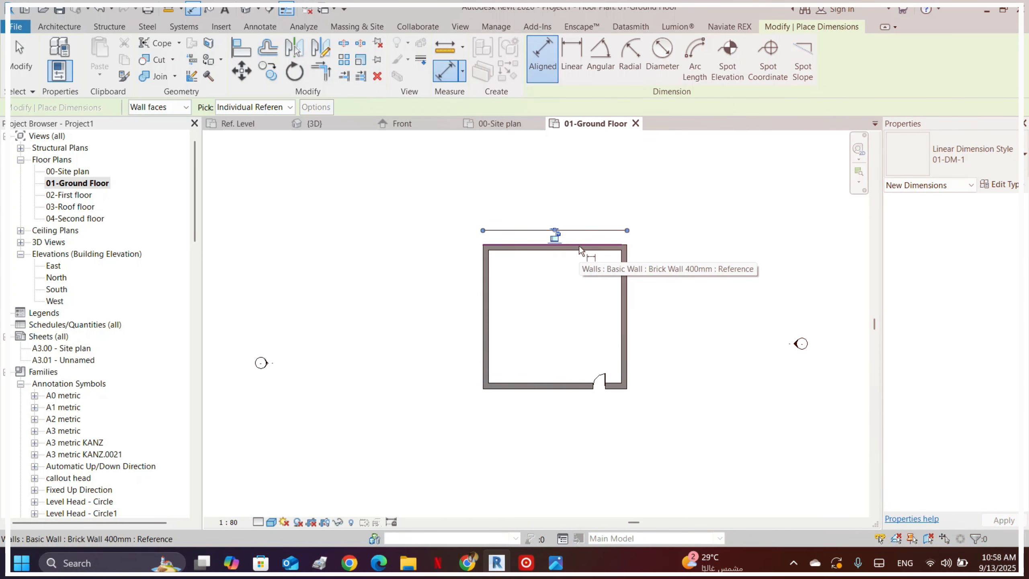
click(578, 245)
click(525, 387)
click(472, 348)
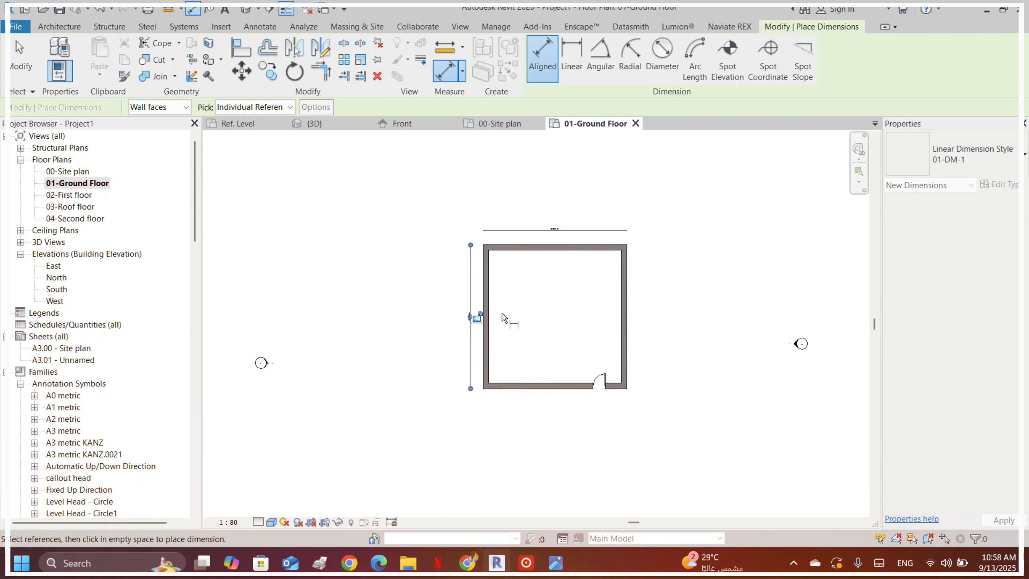
scroll(521, 303, up, 3)
key(Escape)
key(Escape)
- Move the room's lower wall so the depth between wall centrelines is 3.6 m
click(497, 470)
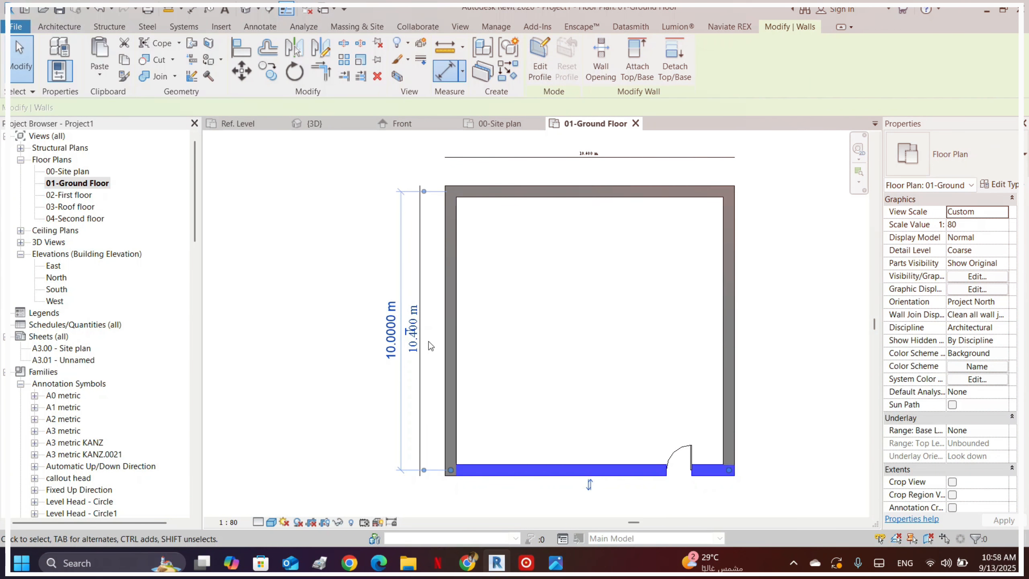
click(413, 320)
text(3.6)
key(Return)
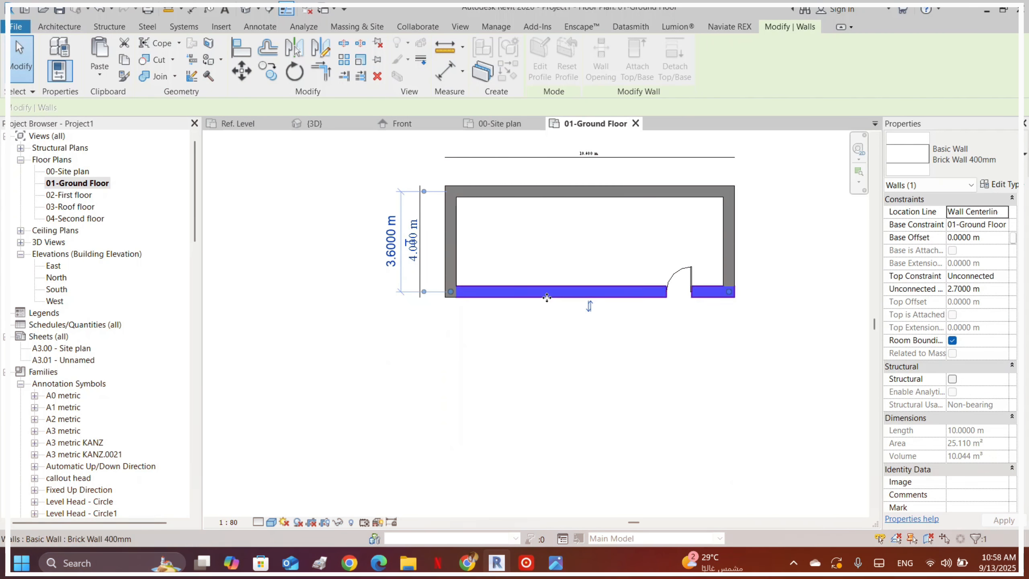
- Move the room's left wall to make the overall outer width 3 m
click(761, 351)
click(737, 236)
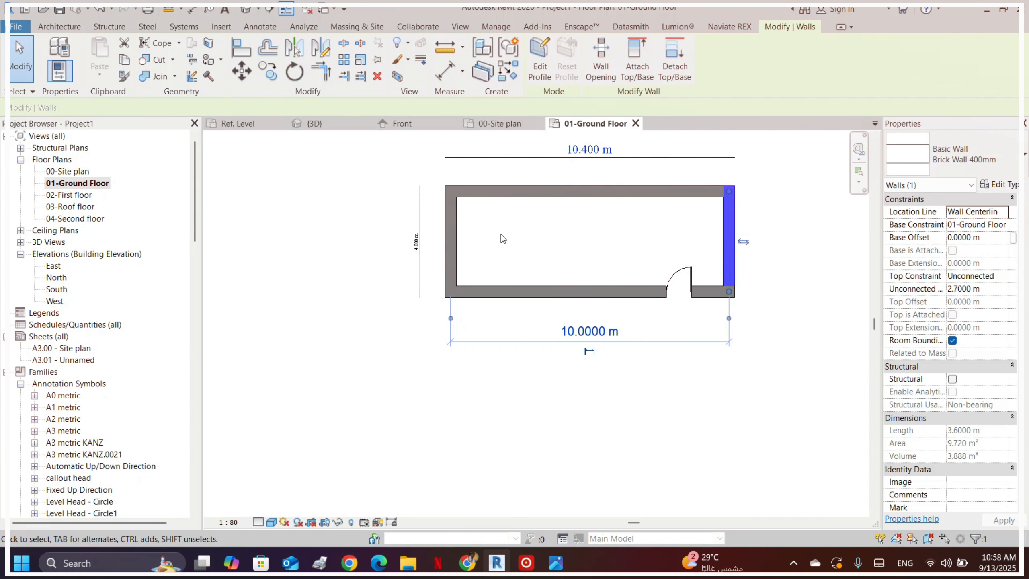
click(451, 243)
click(583, 145)
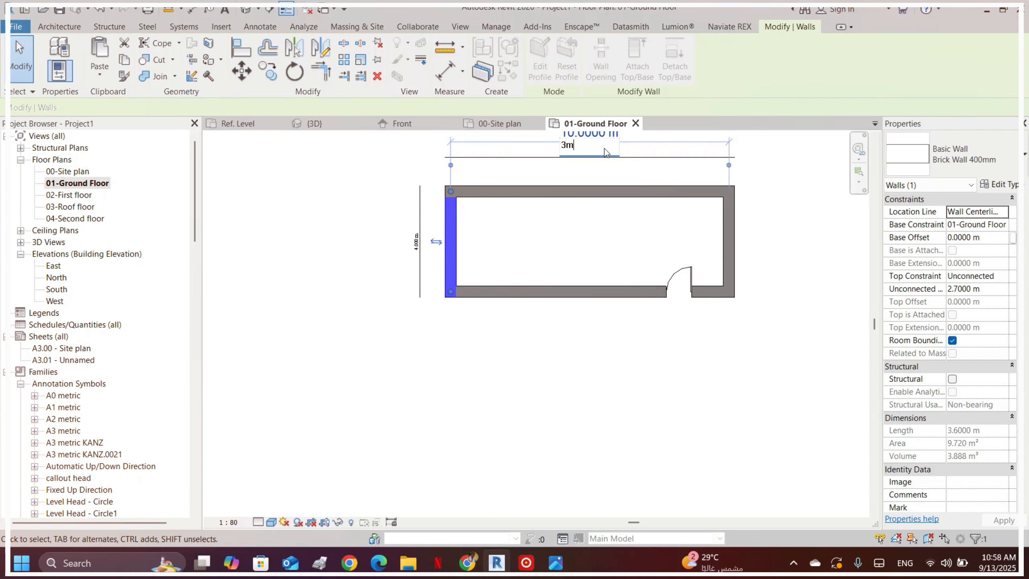
key(Return)
click(619, 330)
- Set the 01-Ground Floor plan's view scale to 1 : 100
scroll(653, 195, up, 1)
scroll(384, 273, down, 4)
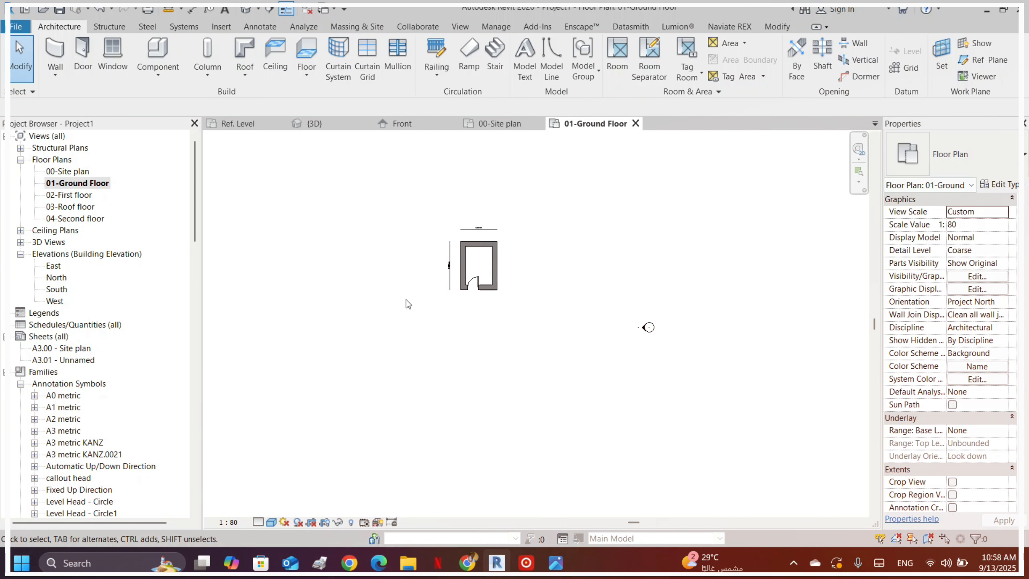
click(235, 522)
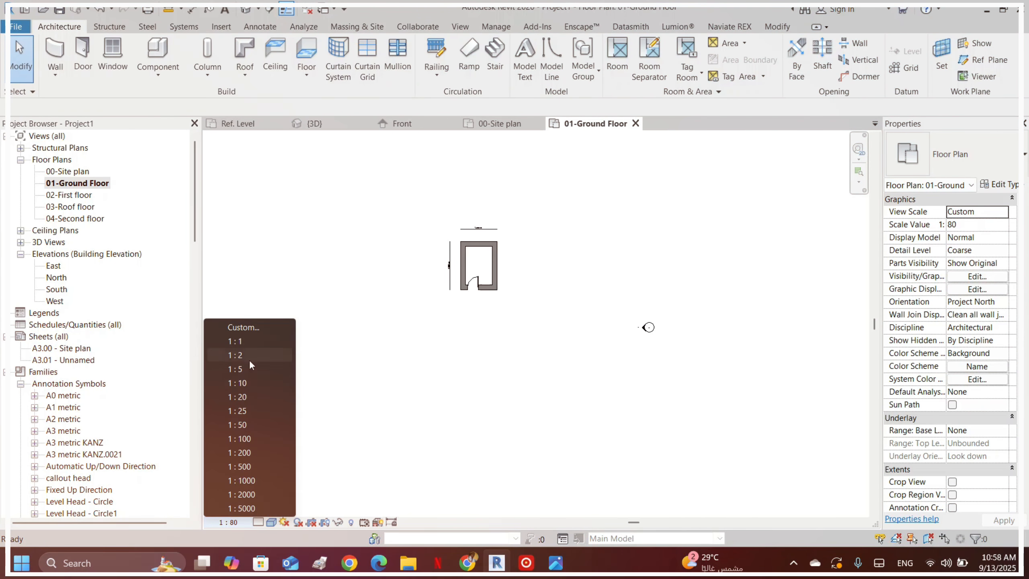
click(239, 438)
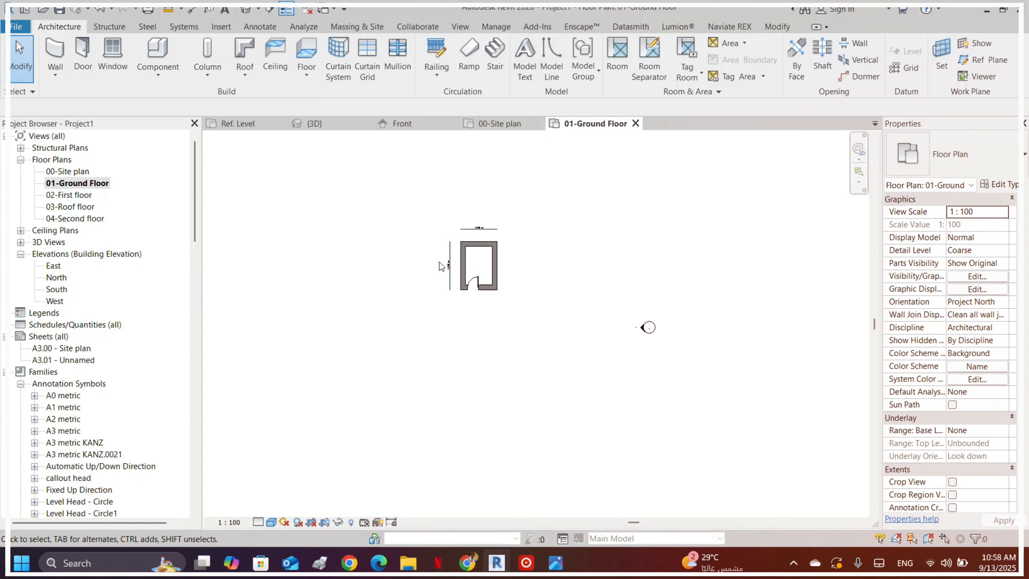
scroll(498, 286, up, 5)
scroll(491, 259, down, 2)
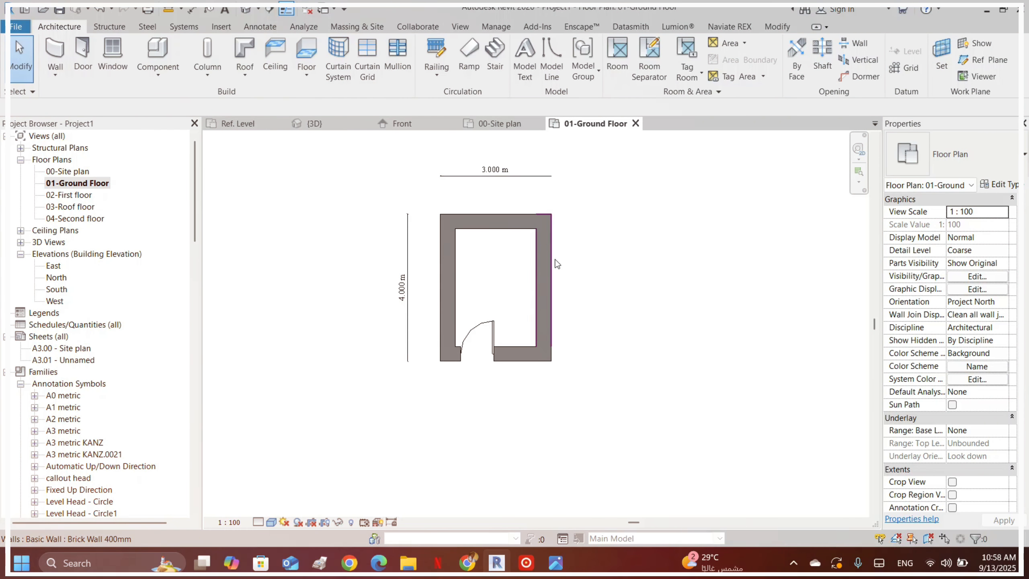
click(522, 219)
click(668, 227)
drag(429, 207, 596, 430)
key(Escape)
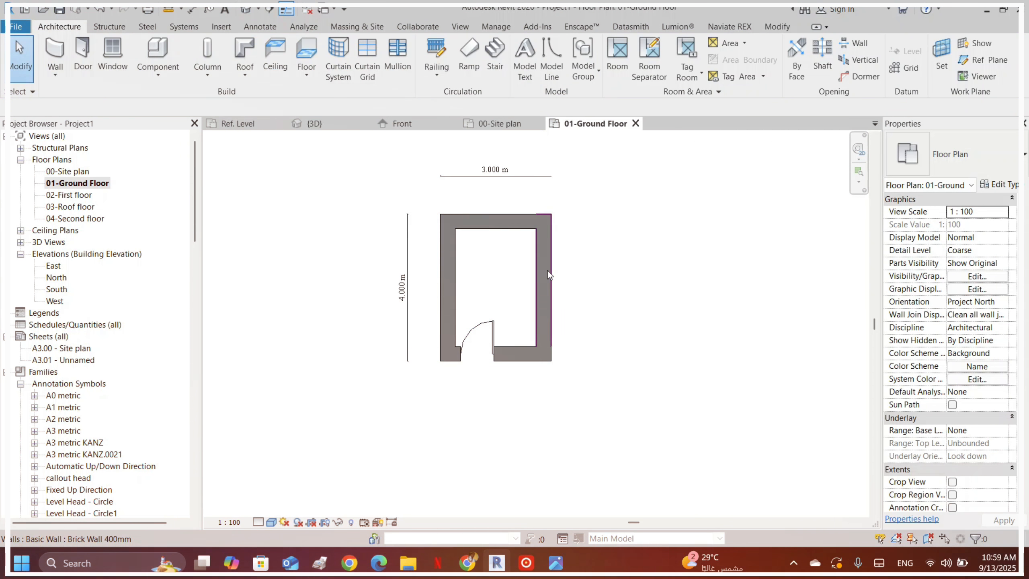
- Select all Brick Wall 400mm instances visible in the view and change their type to Brick- 200mm
click(546, 270)
right_click(547, 270)
mouse_move(625, 397)
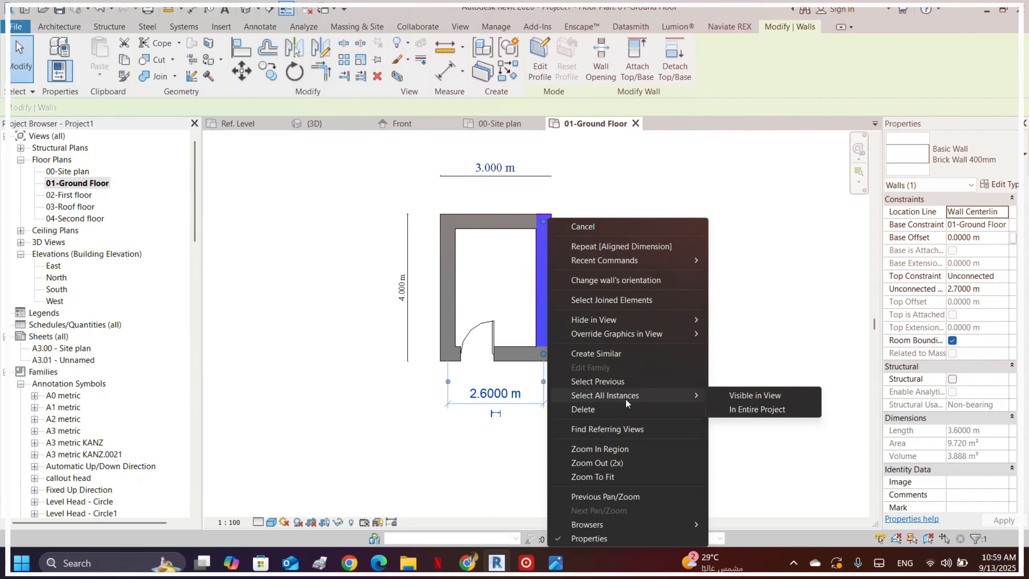
click(731, 391)
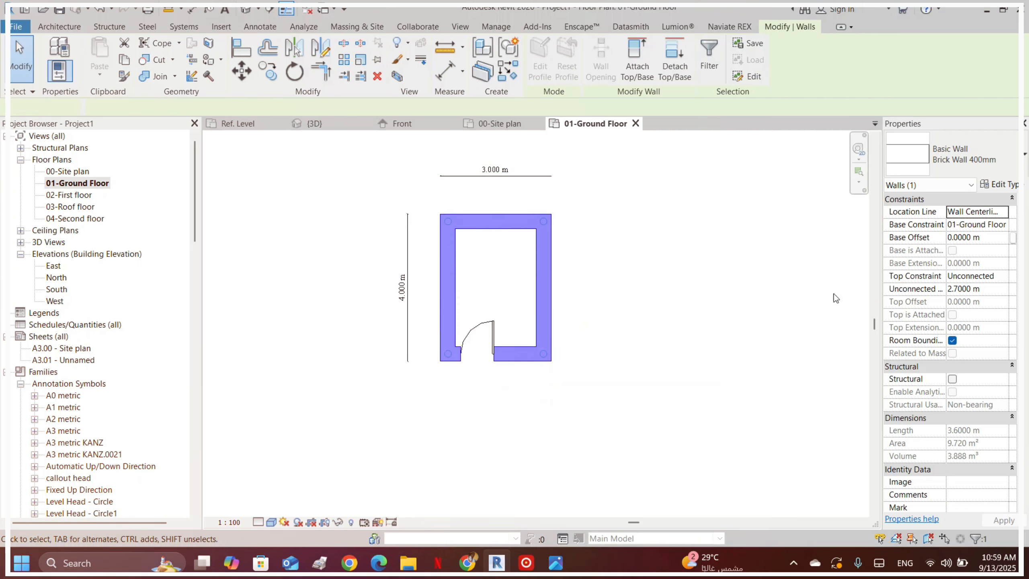
click(973, 150)
click(912, 283)
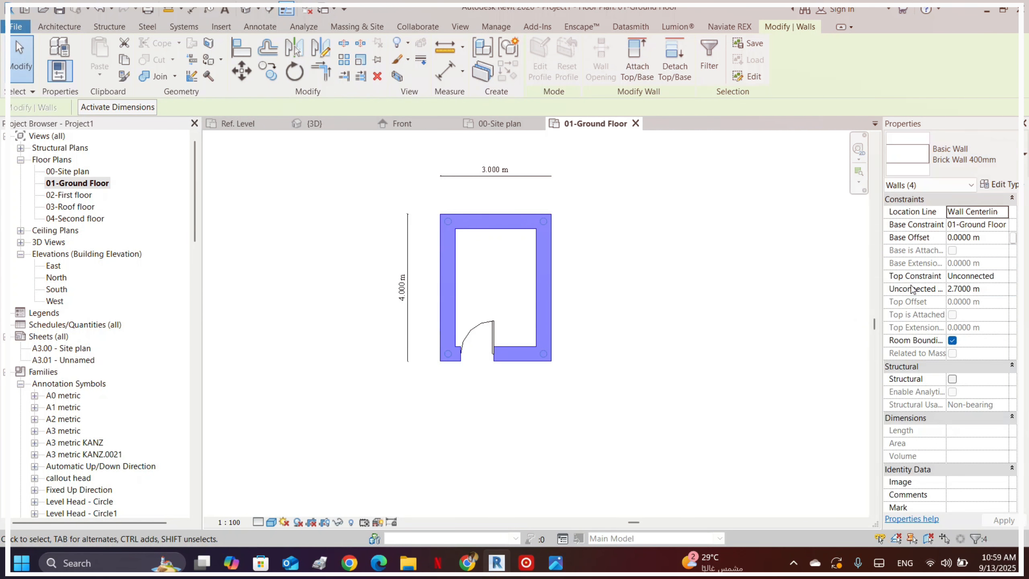
click(654, 247)
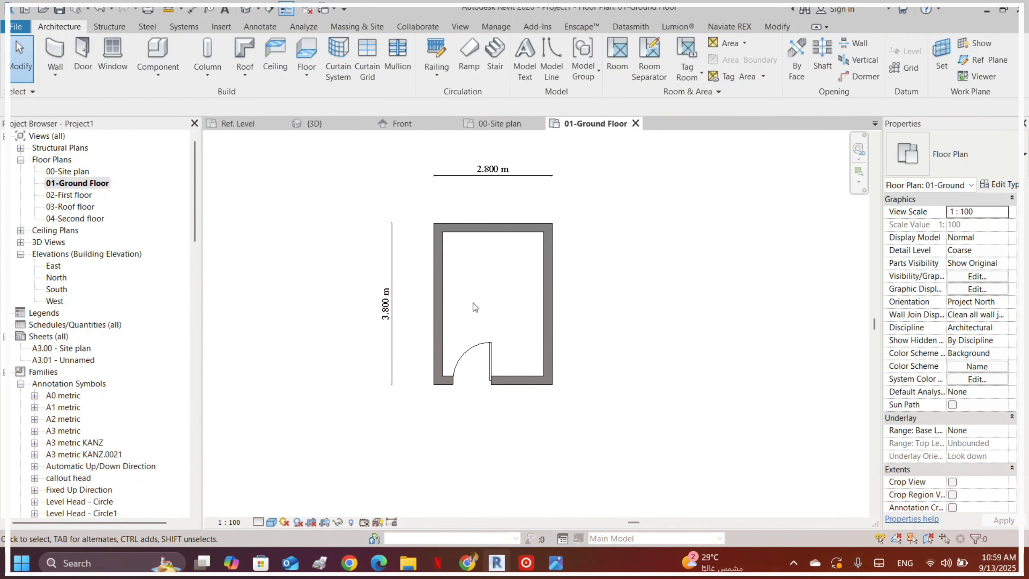
- Move the room's left wall to make the overall outer width 4 m
click(440, 287)
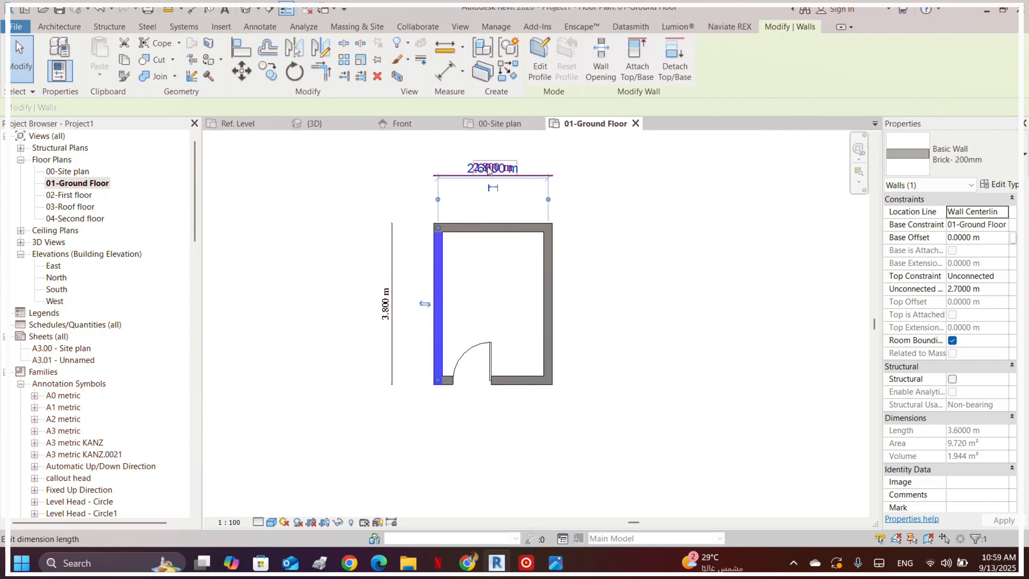
scroll(490, 171, up, 3)
click(553, 175)
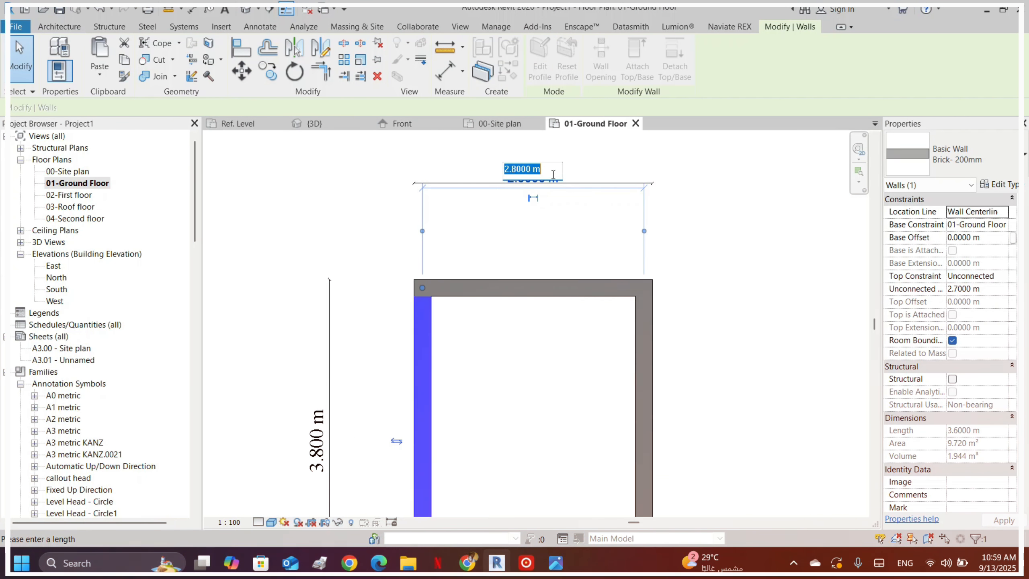
key(Return)
scroll(657, 256, down, 3)
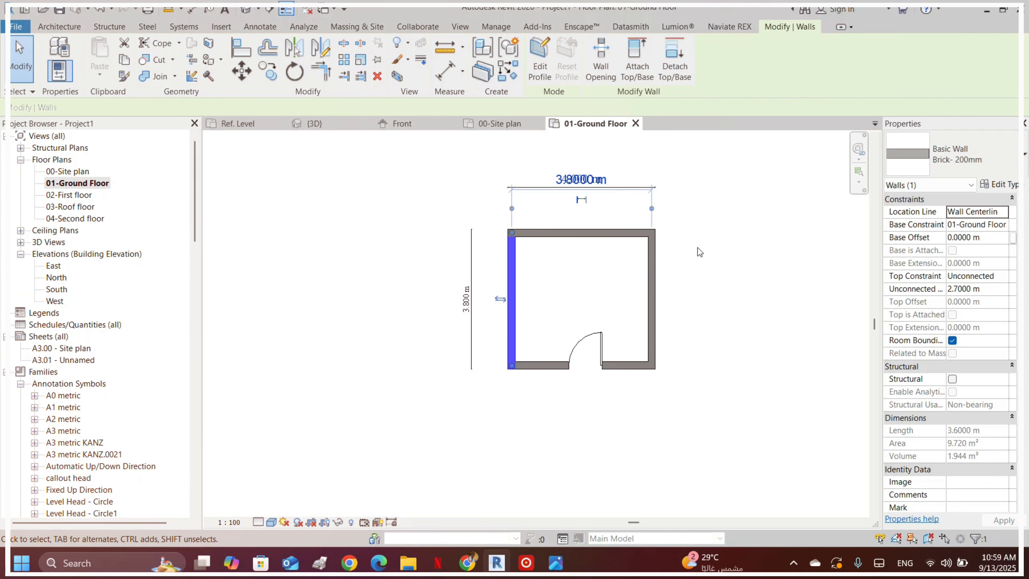
- Move the door along the lower wall, closer to the room's right corner
click(698, 248)
drag(603, 351, 637, 348)
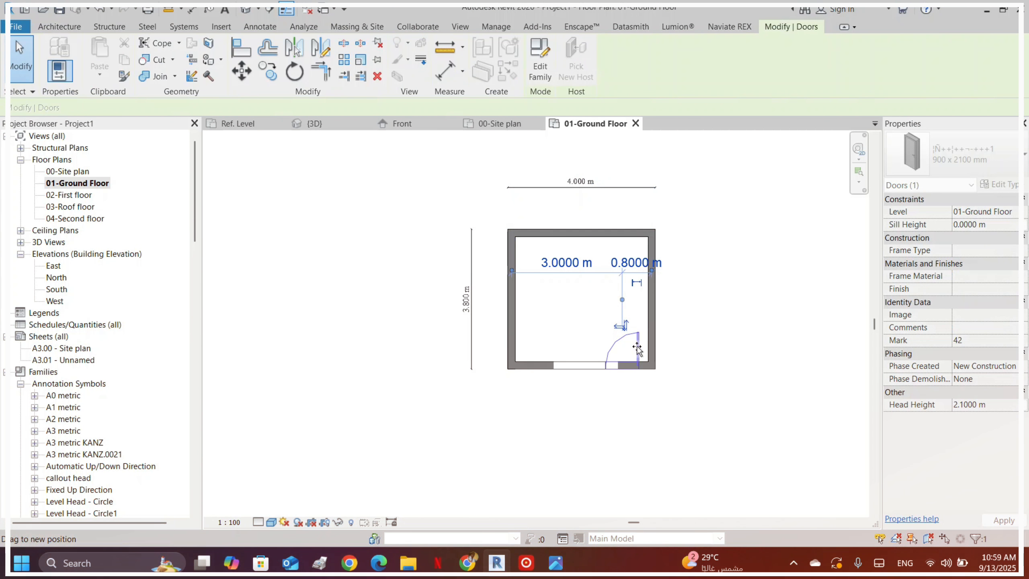
click(672, 331)
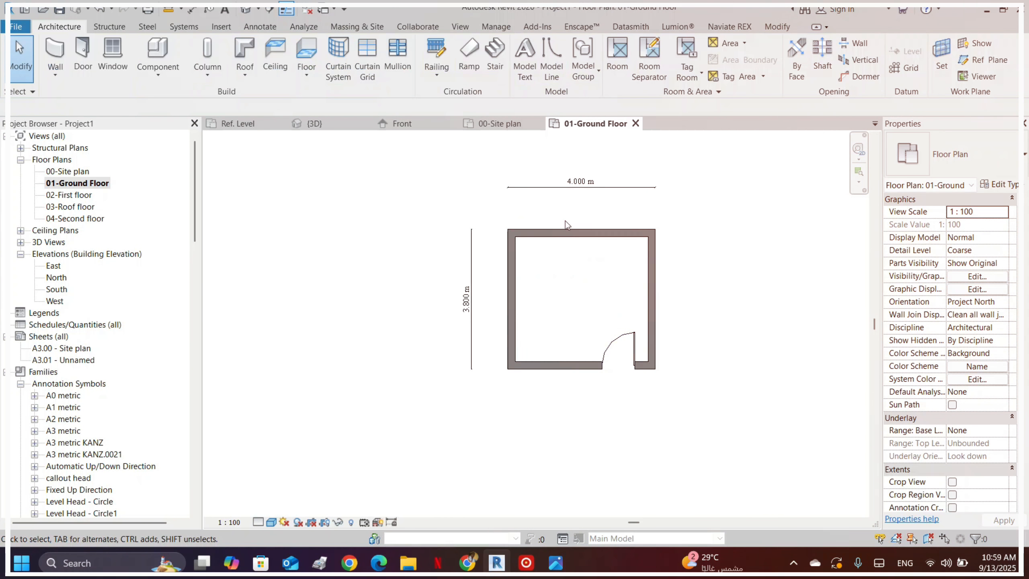
- Load the Desk 03 family into Project1 and place it about 1.9 m from the room's right wall and 1.3 m from the upper wall
click(419, 128)
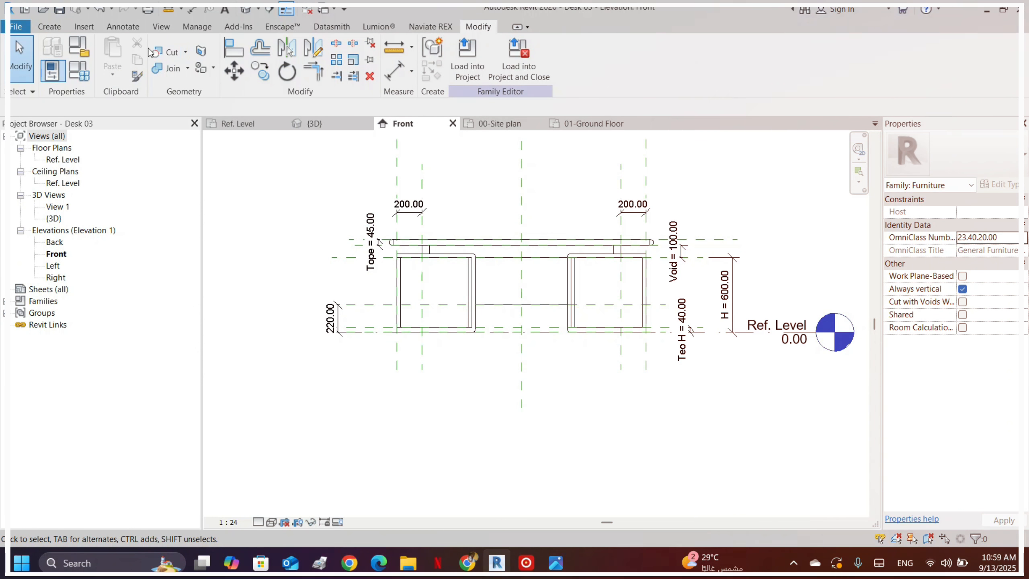
click(458, 51)
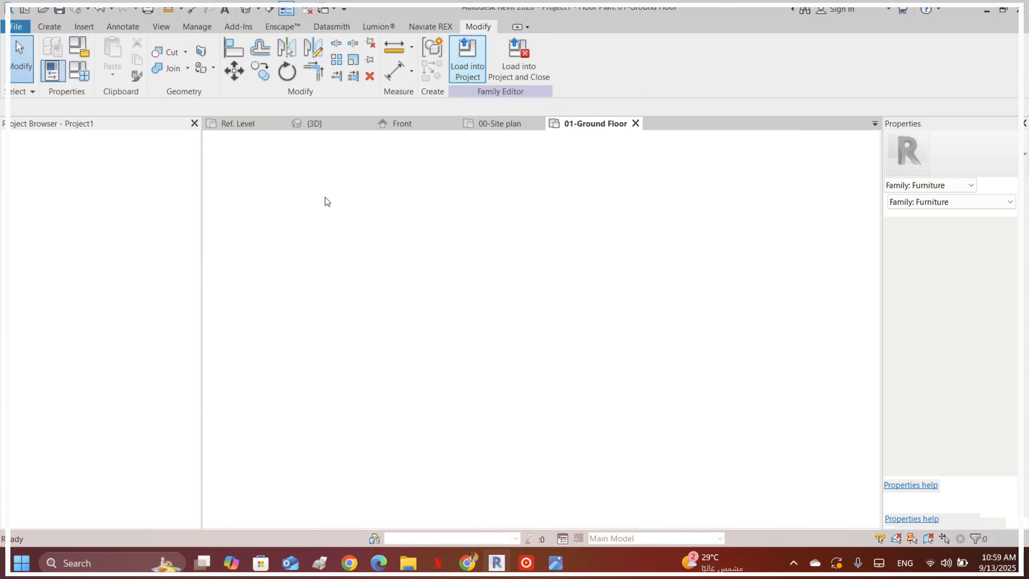
scroll(569, 304, up, 3)
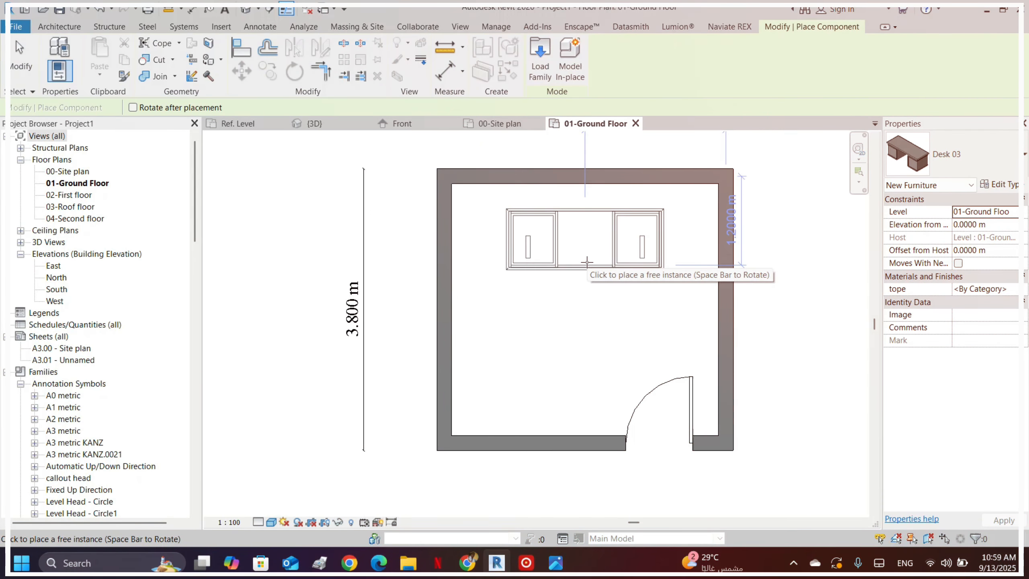
click(587, 262)
scroll(591, 259, down, 3)
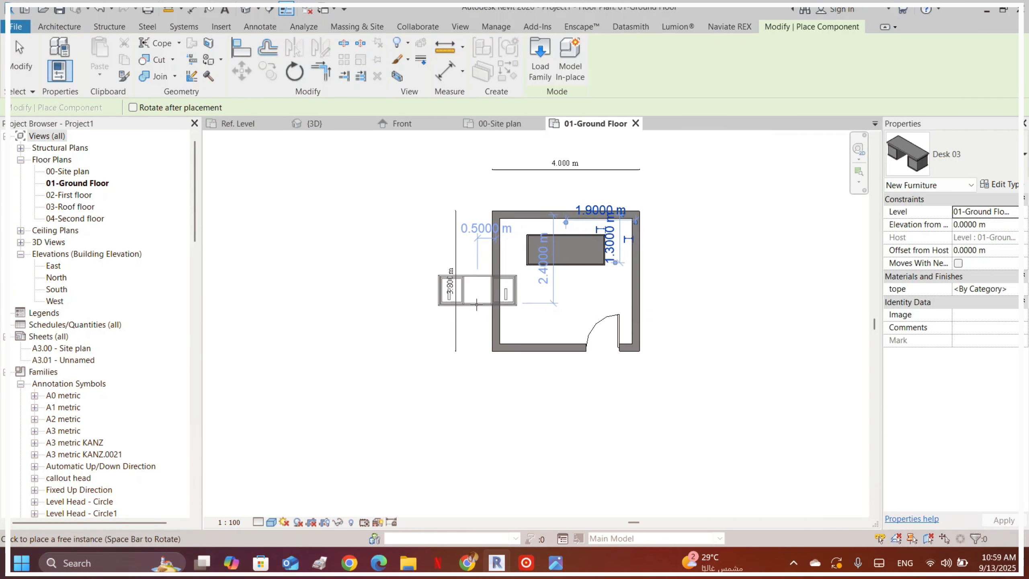
key(Escape)
- Draw a horizontal building section across the room between the desk and the door, looking towards the desk
scroll(596, 255, up, 5)
scroll(392, 271, up, 2)
scroll(620, 242, down, 6)
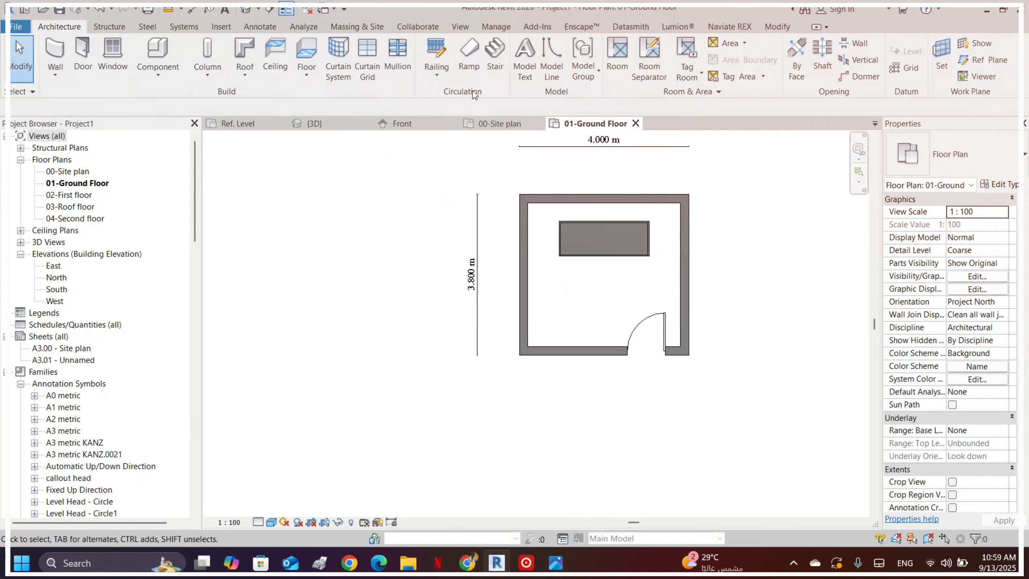
click(769, 28)
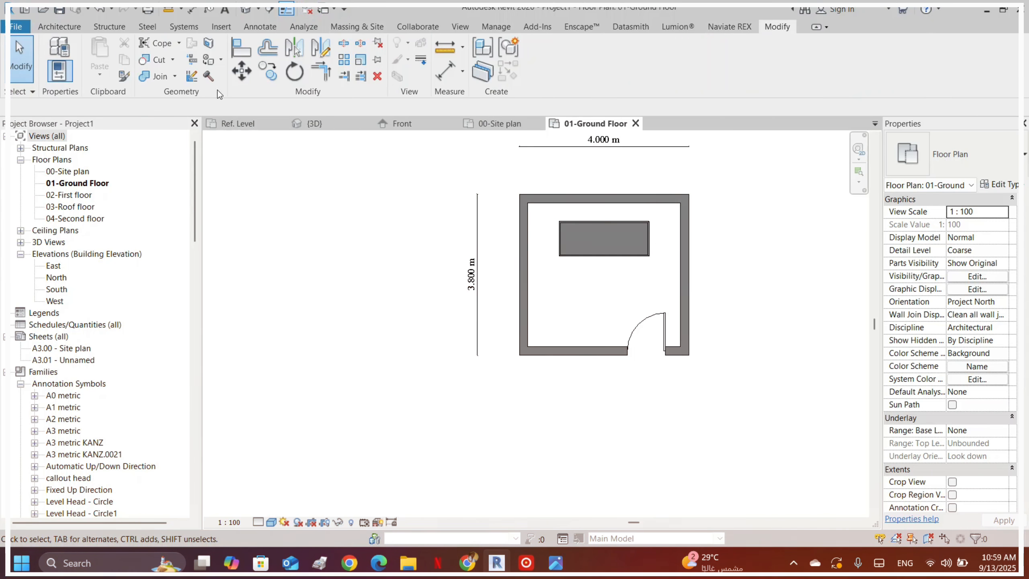
click(269, 11)
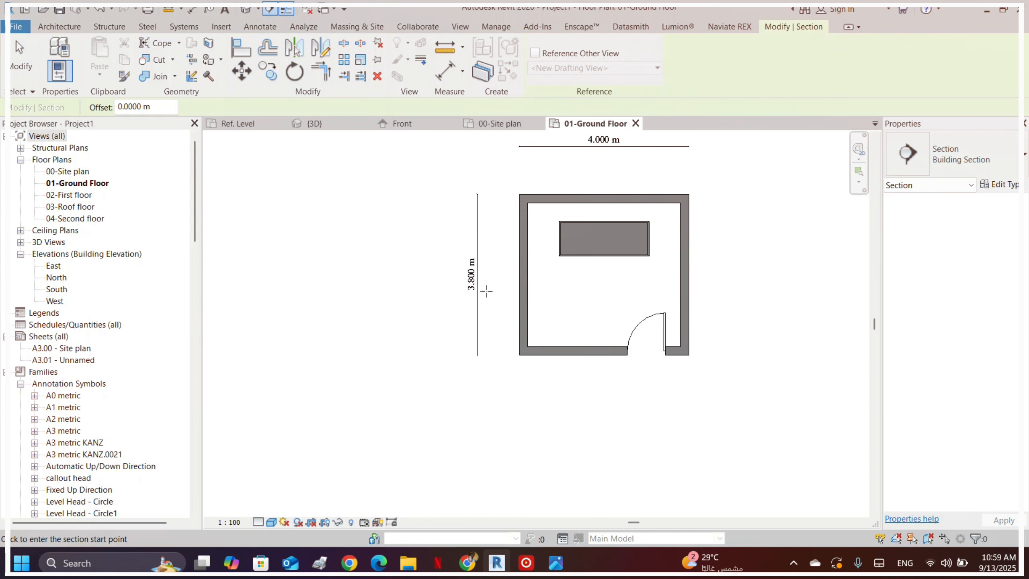
click(466, 294)
click(790, 294)
key(Escape)
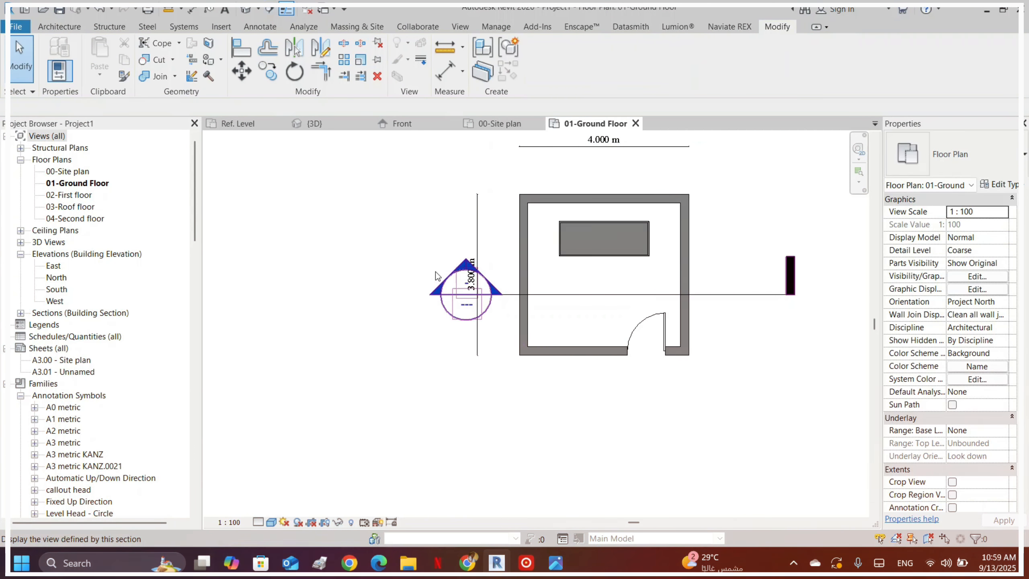
- Open the new section view and inspect the desk between the room's walls
double_click(436, 272)
scroll(499, 386, up, 4)
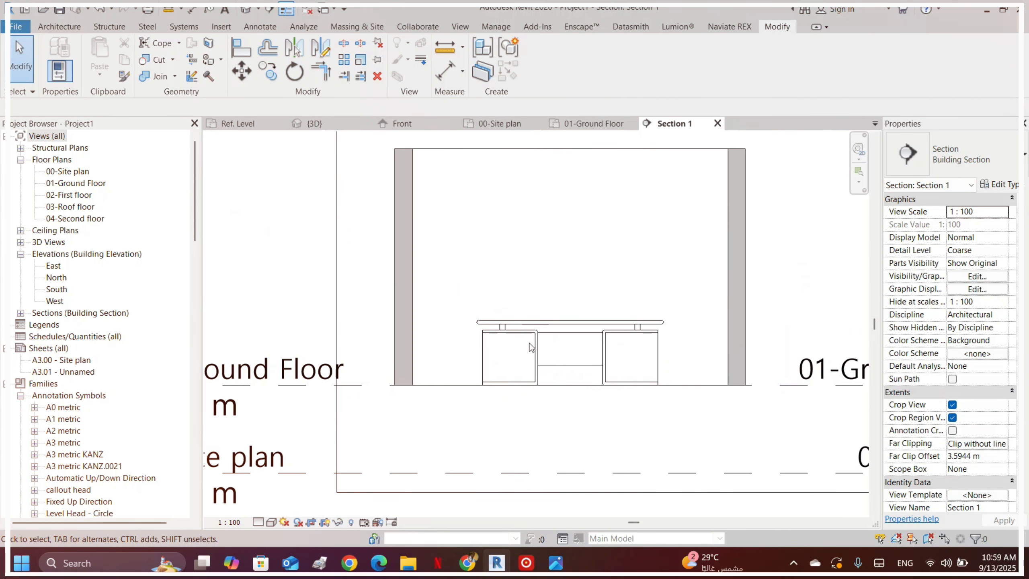
scroll(539, 310, down, 2)
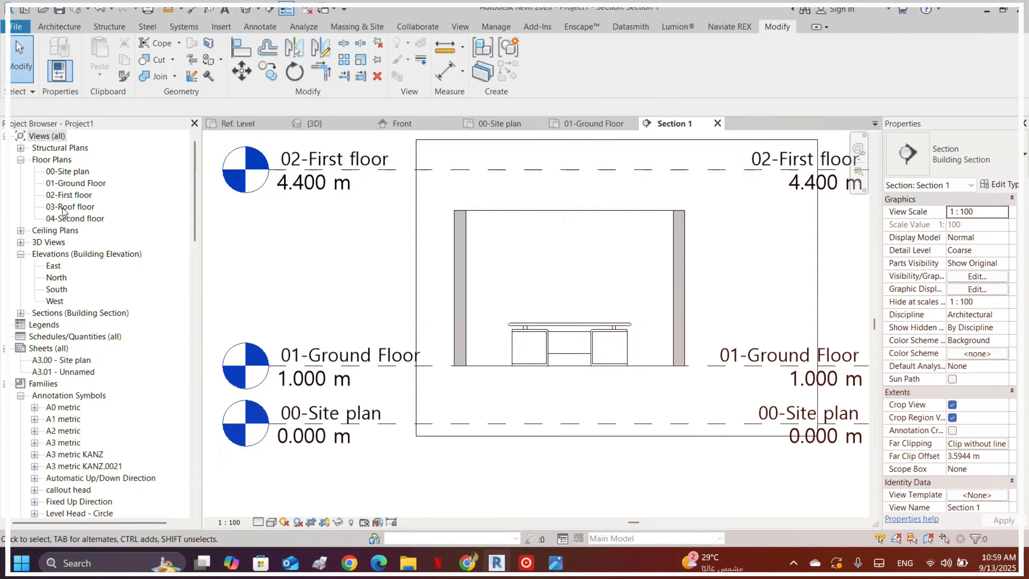
- Open the North elevation and return to the 01-Ground Floor plan
click(67, 288)
double_click(57, 277)
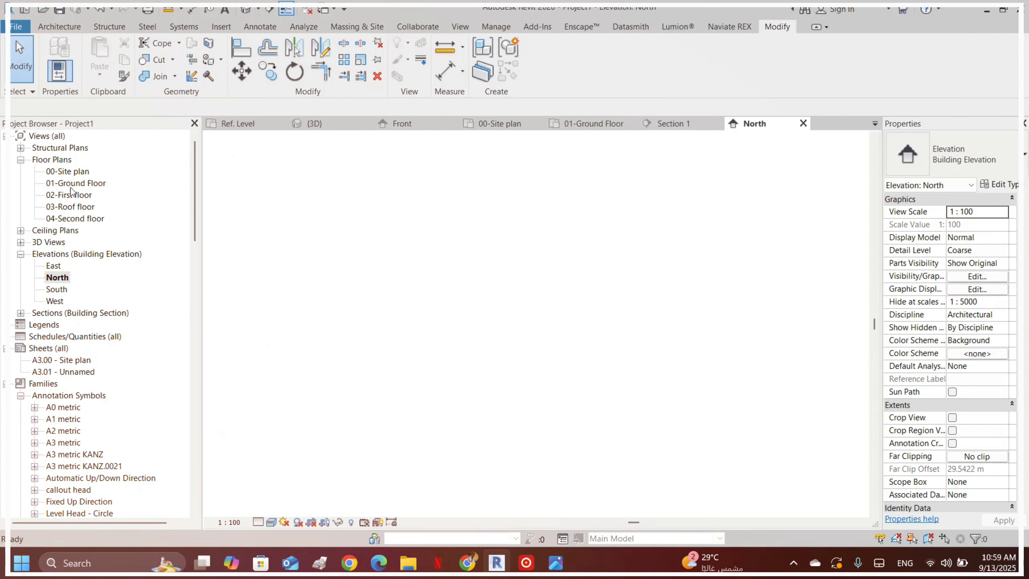
double_click(76, 183)
click(59, 26)
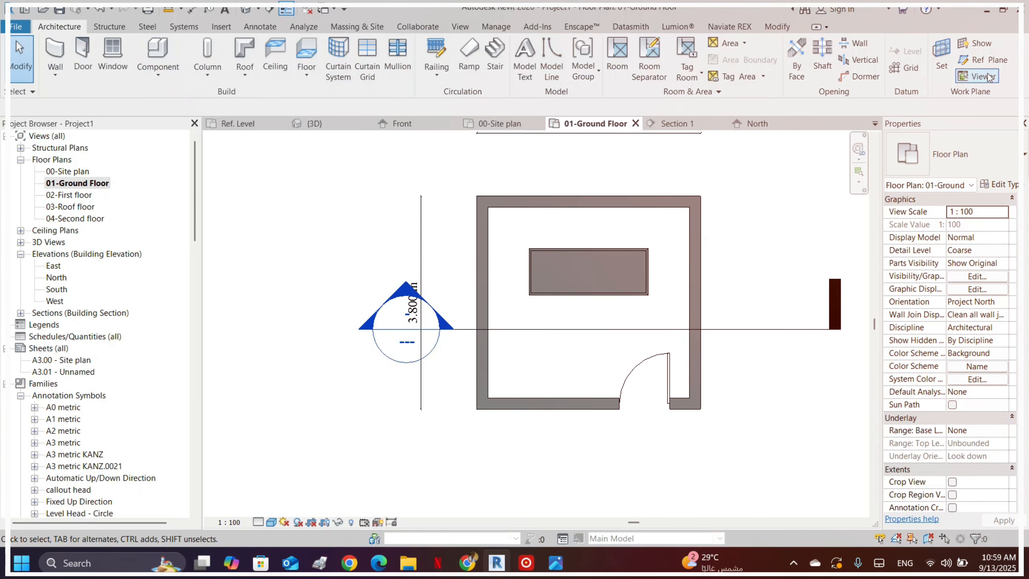
- Start placing a component and choose the M_Chair-Task (Arms) furniture type
click(158, 51)
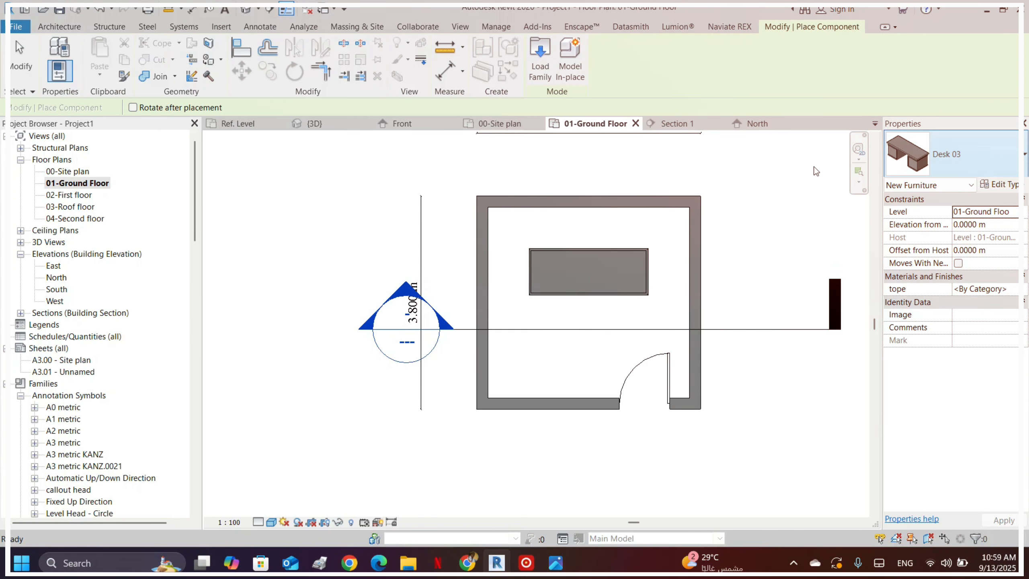
click(948, 154)
scroll(786, 291, up, 10)
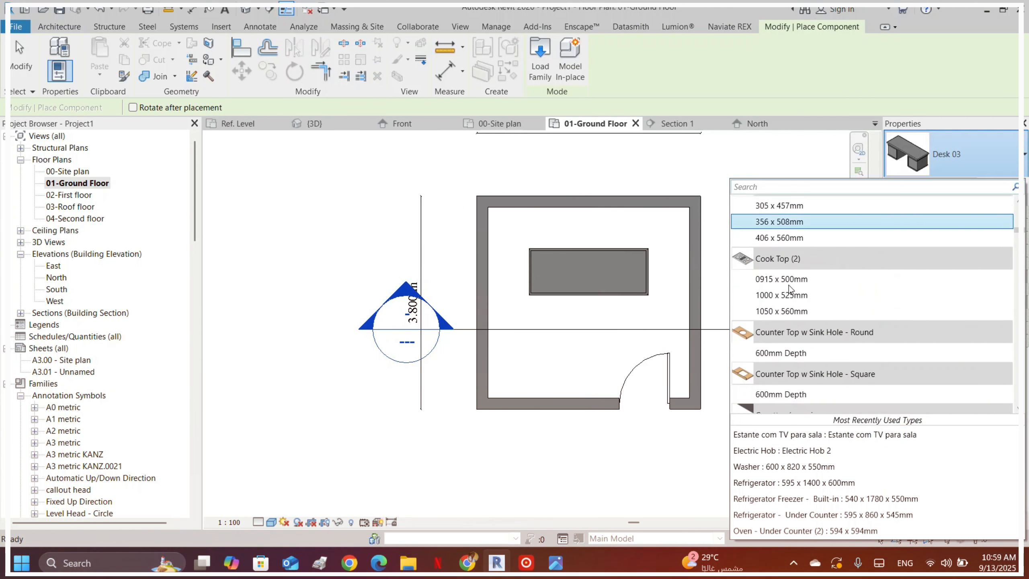
scroll(787, 291, down, 10)
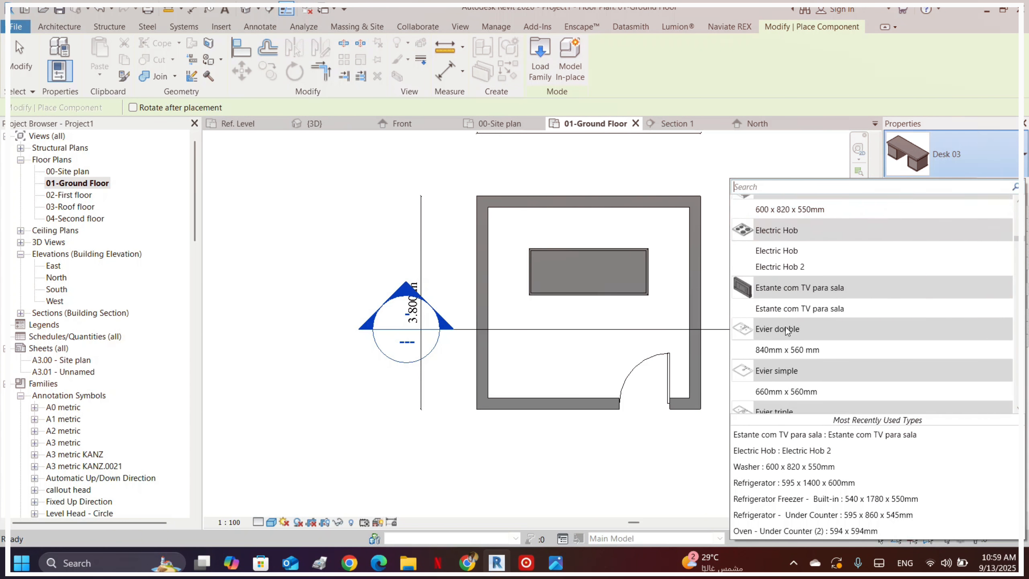
scroll(787, 330, down, 5)
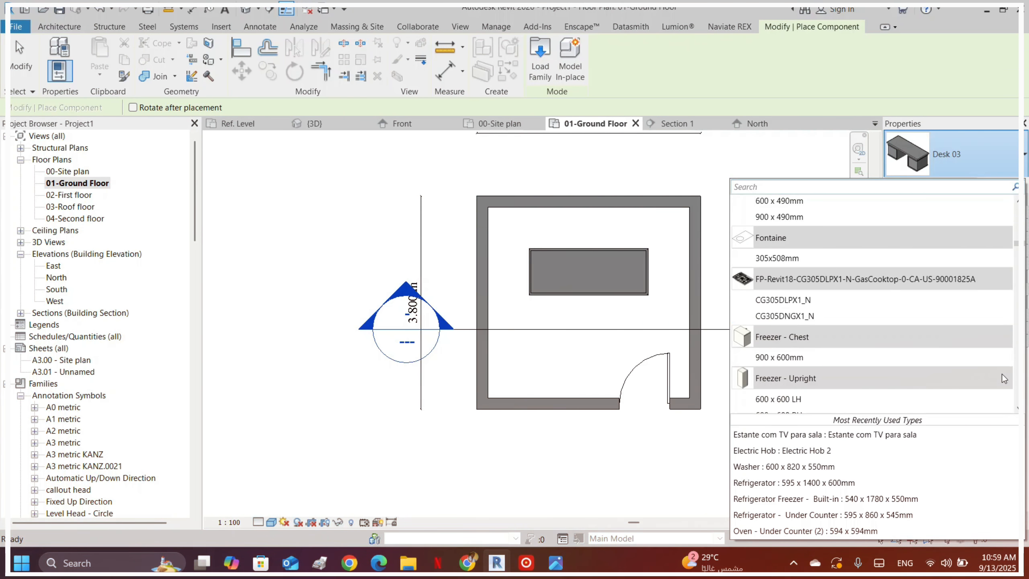
scroll(1009, 302, down, 15)
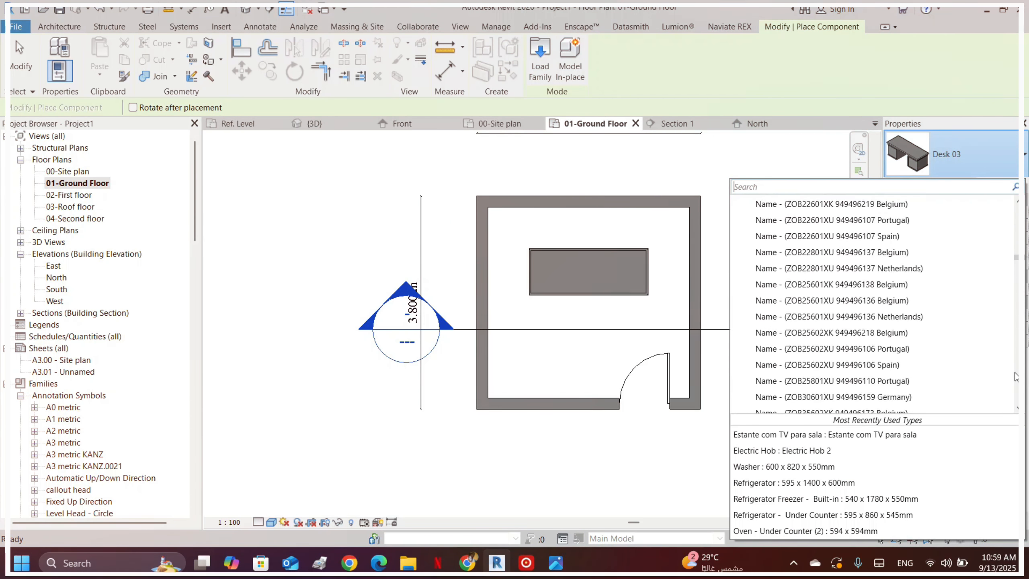
scroll(932, 324, down, 15)
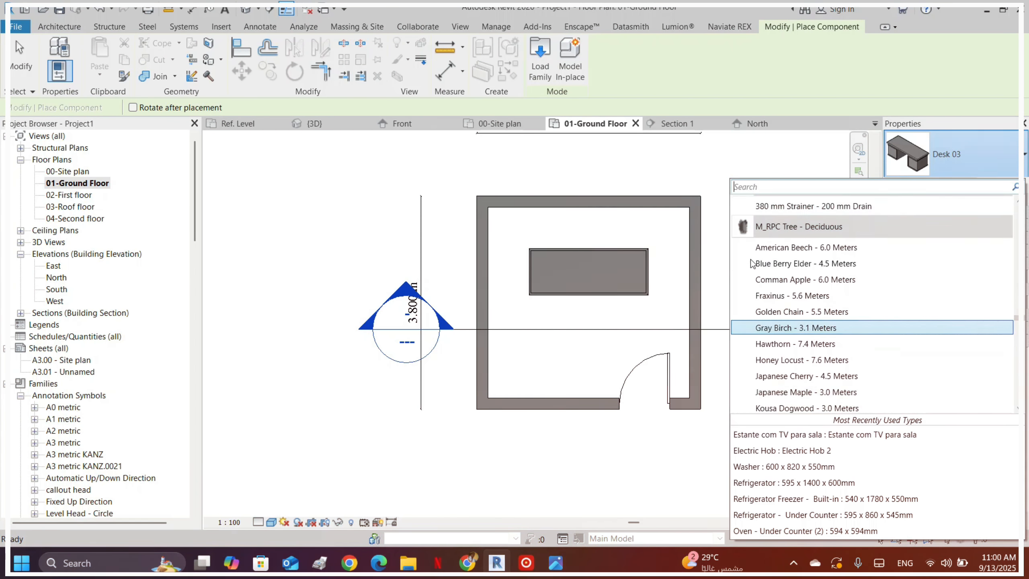
scroll(806, 266, up, 10)
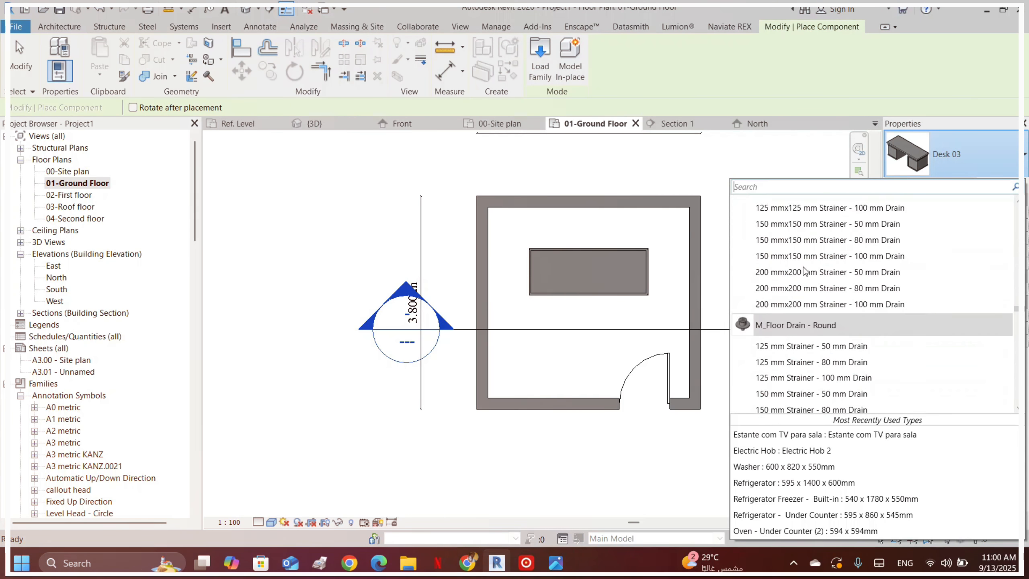
scroll(806, 265, up, 3)
scroll(804, 271, up, 6)
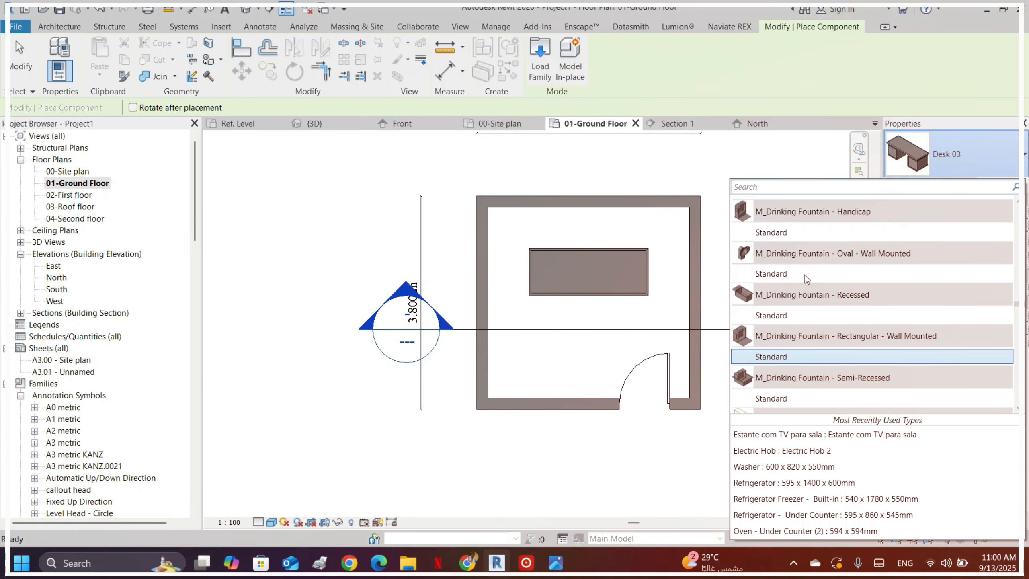
scroll(808, 278, up, 3)
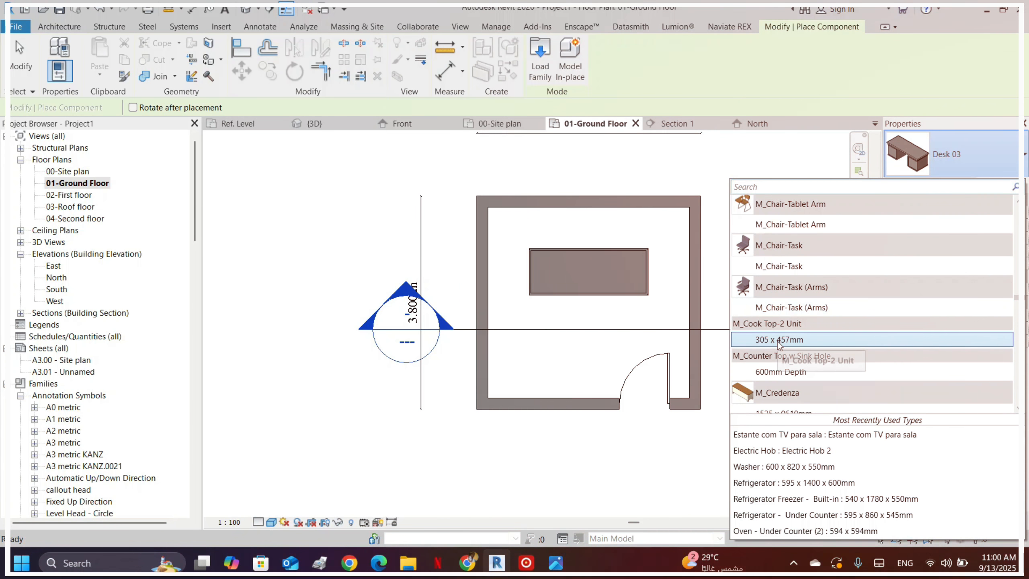
click(784, 309)
- Place two task chairs side by side between the desk and the upper wall, about 0.5 m from that wall, both facing the desk
scroll(548, 226, up, 3)
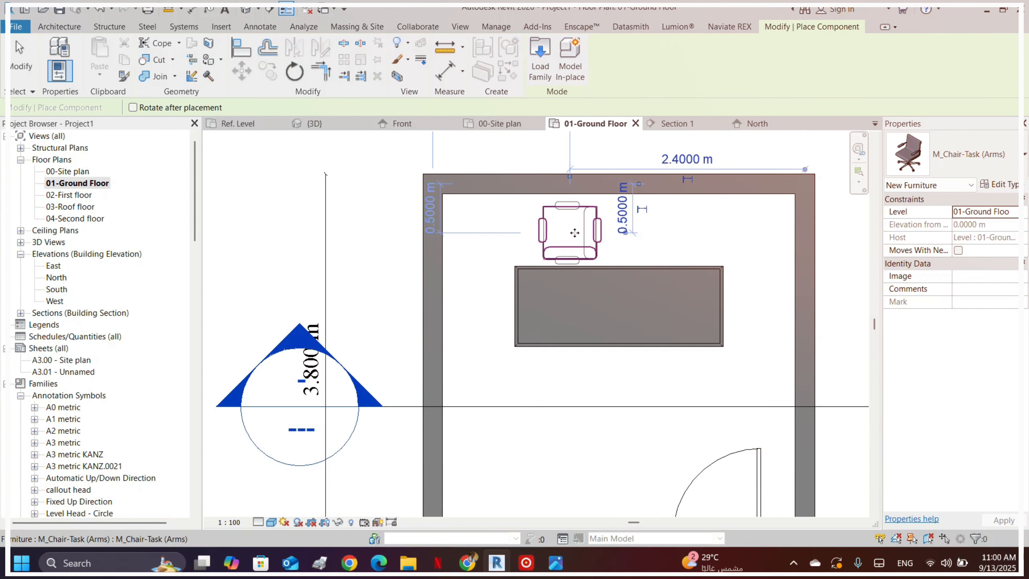
key(space)
click(680, 235)
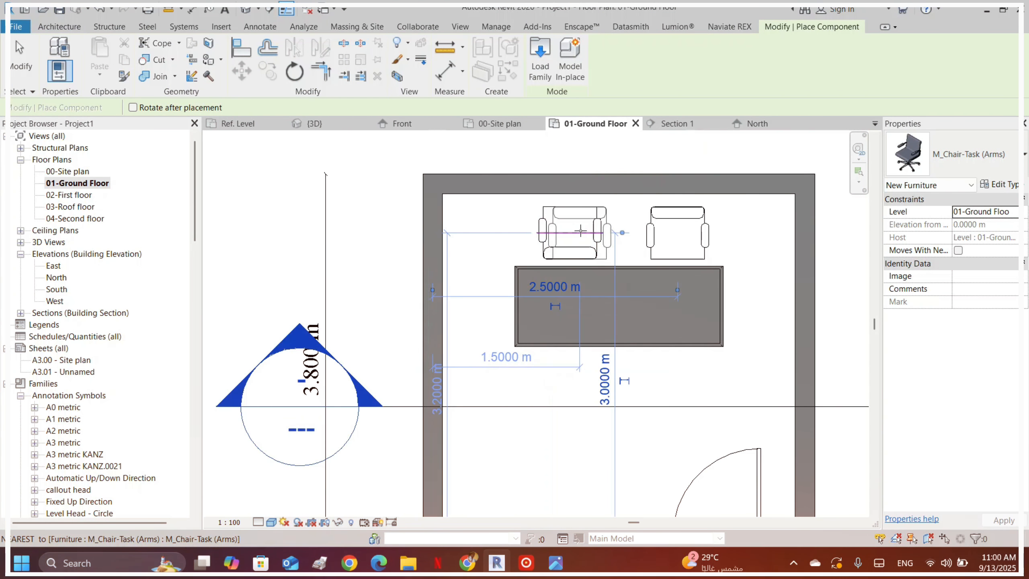
key(Escape)
key(Escape)
click(595, 234)
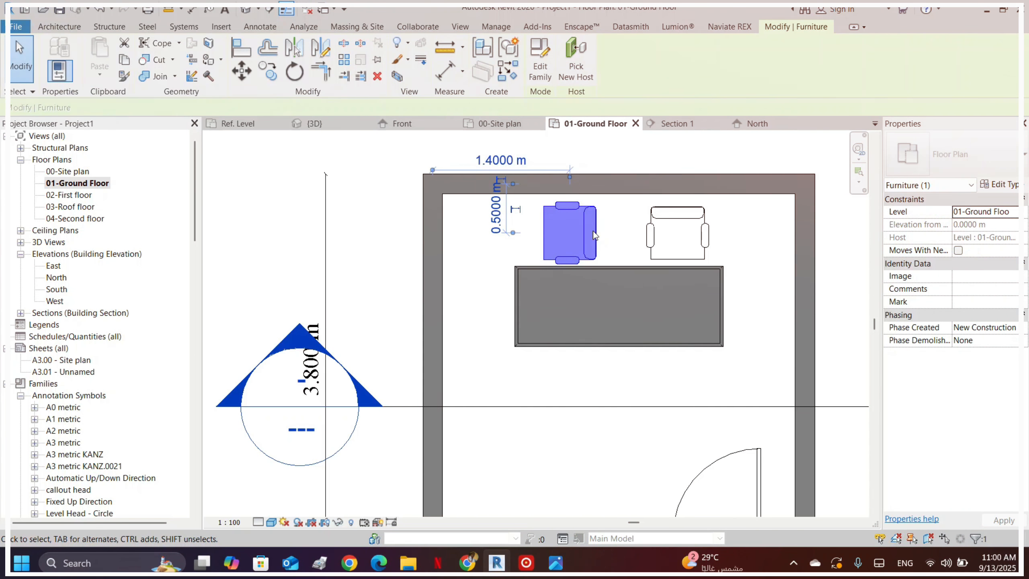
click(619, 405)
scroll(542, 220, down, 4)
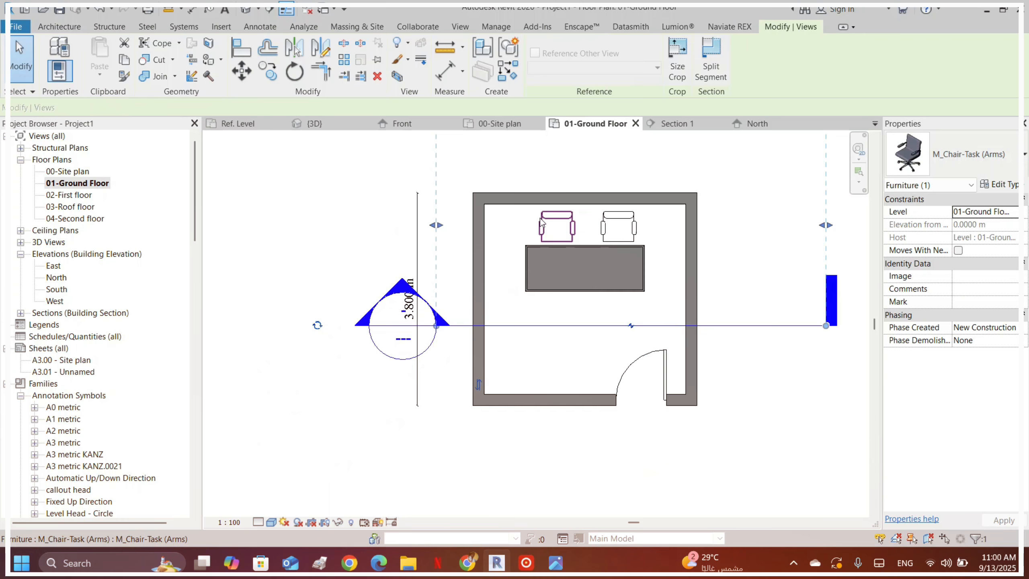
click(762, 212)
scroll(357, 220, down, 3)
scroll(481, 222, up, 4)
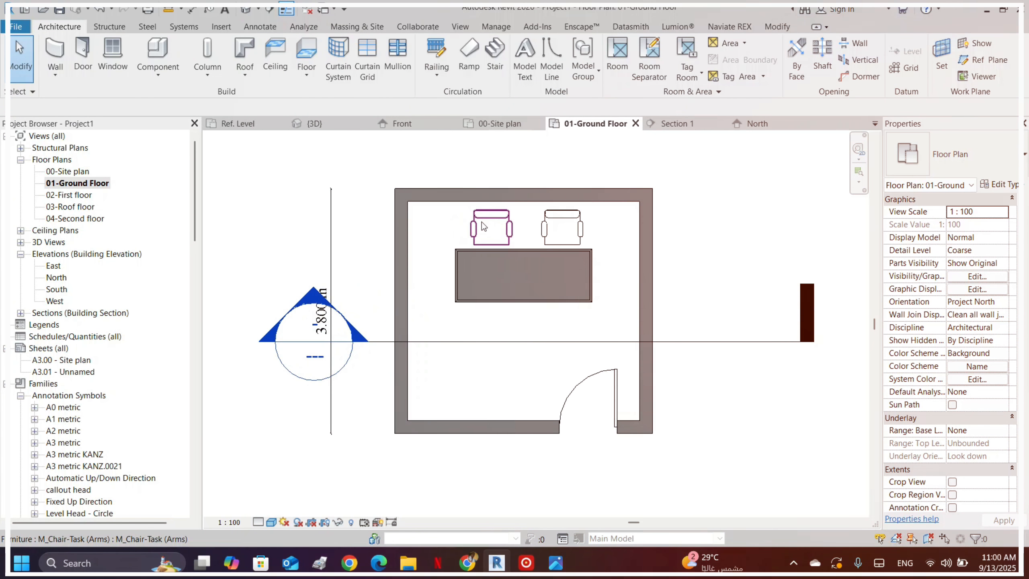
- Set the visual style of the ground floor plan to Hidden Line
click(271, 522)
click(304, 456)
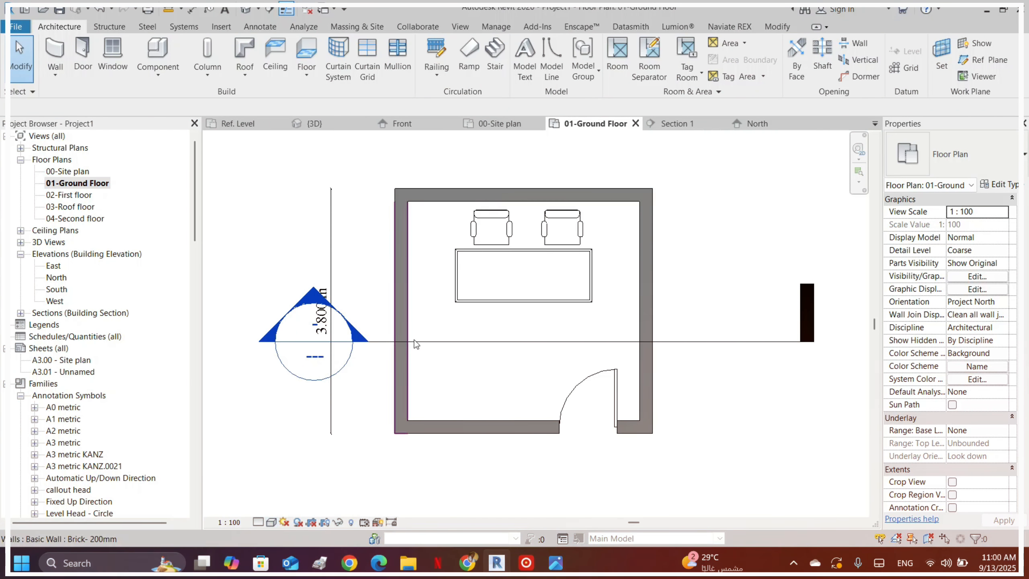
scroll(549, 210, up, 3)
scroll(562, 205, down, 3)
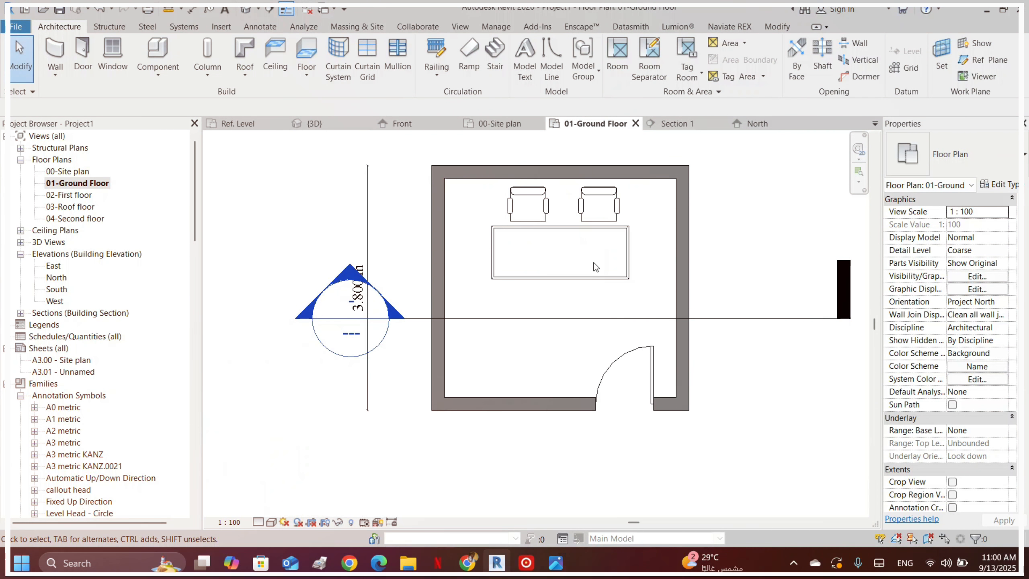
- Inspect the desk and chairs in the Section 1 view and in the default 3D view
double_click(344, 279)
scroll(595, 308, up, 4)
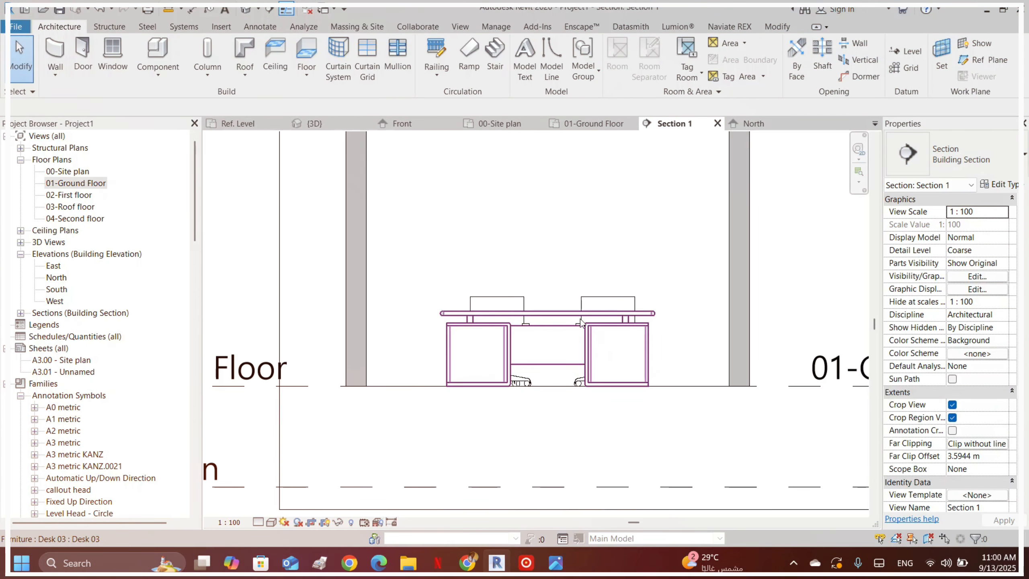
click(246, 9)
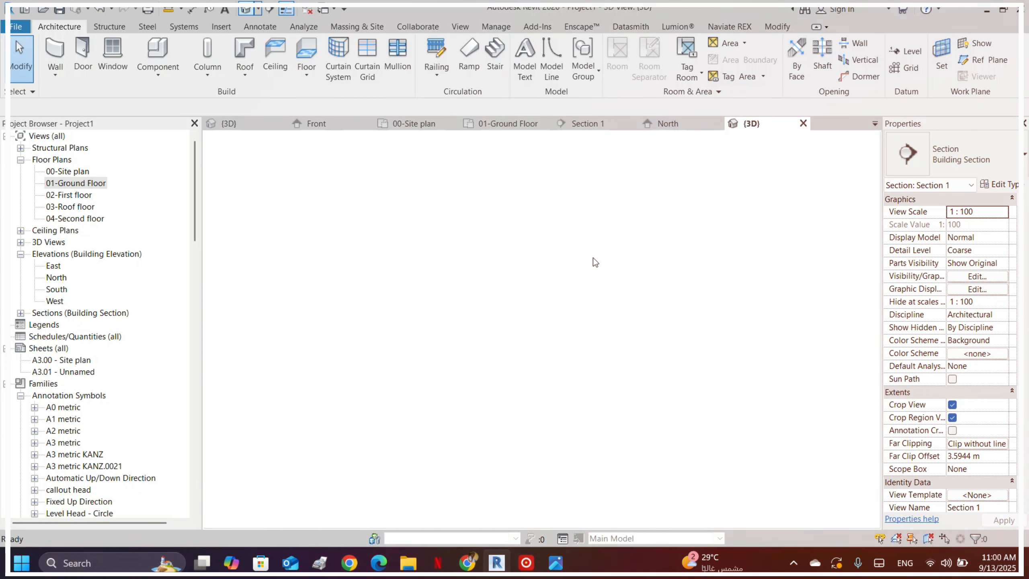
shift+middle_drag(642, 263, 713, 402)
scroll(657, 381, up, 8)
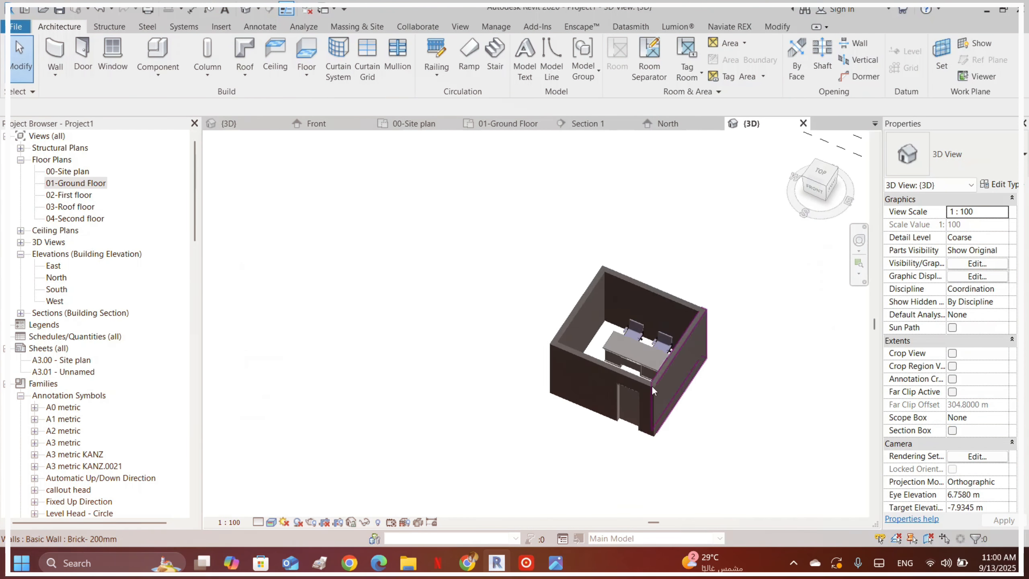
- Edit the desk's type properties and assign the Cabinets material to the Wood parameter
click(539, 366)
scroll(473, 300, down, 4)
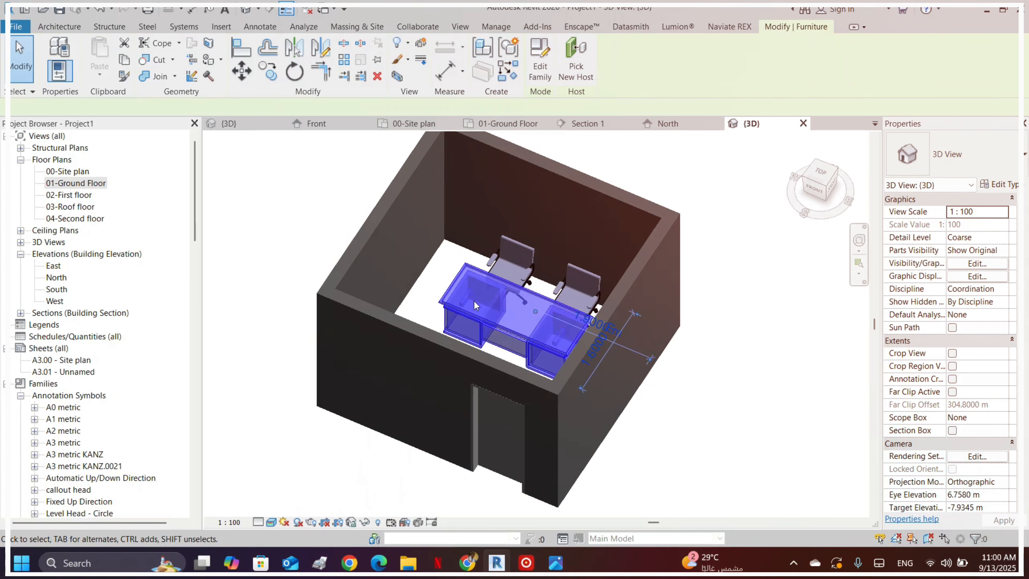
shift+middle_drag(474, 300, 555, 284)
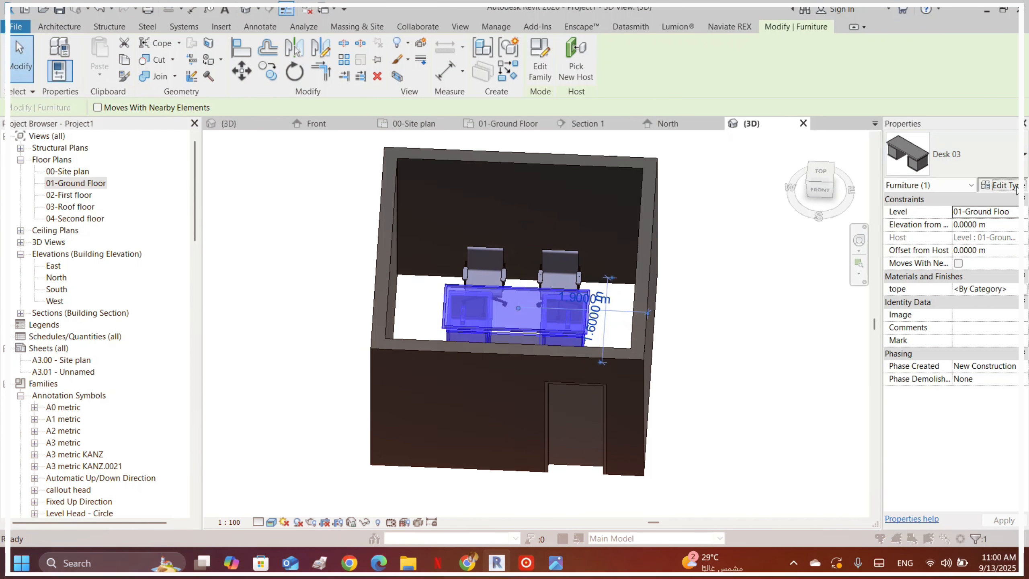
click(999, 184)
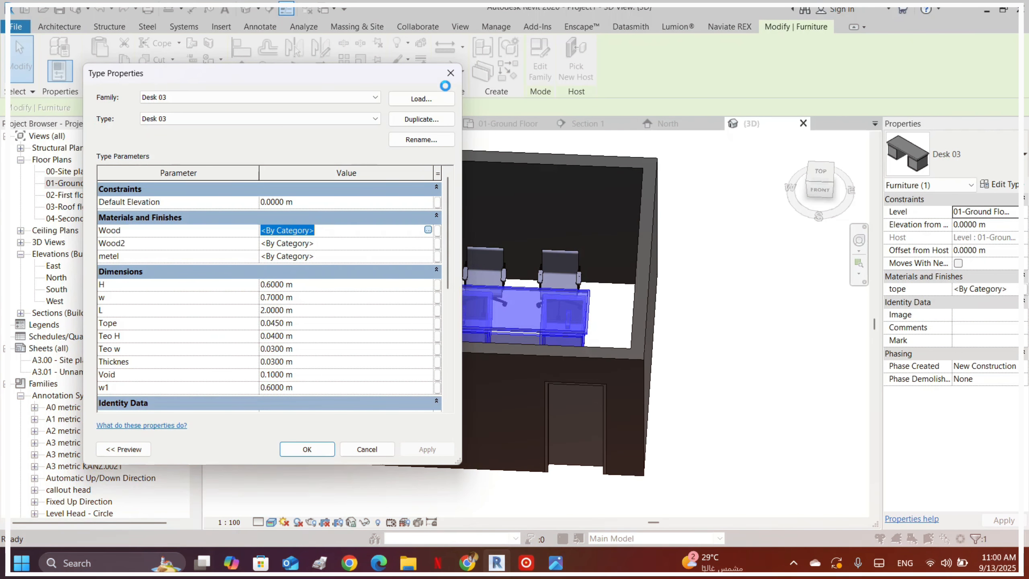
click(427, 230)
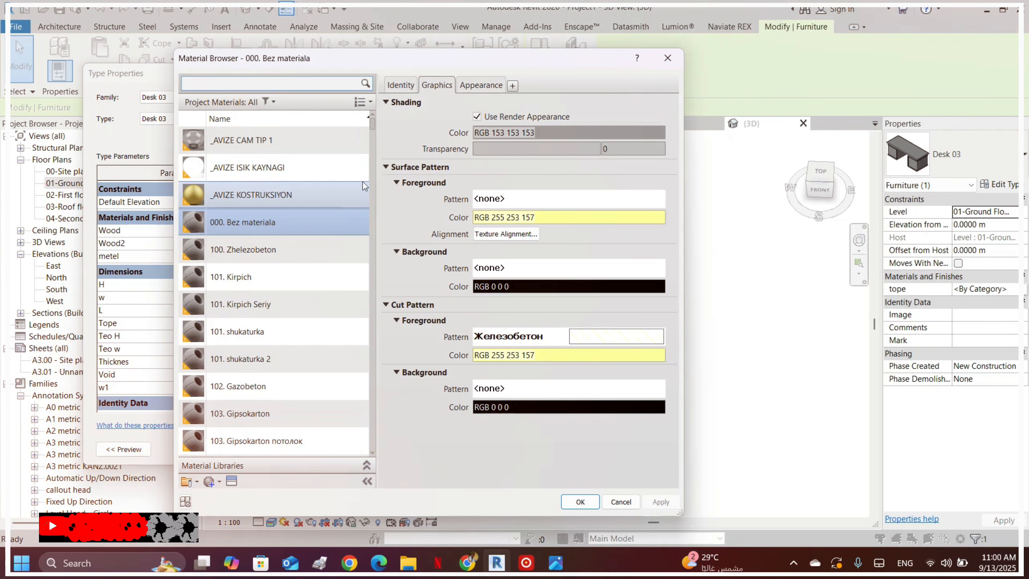
click(265, 83)
text(wood)
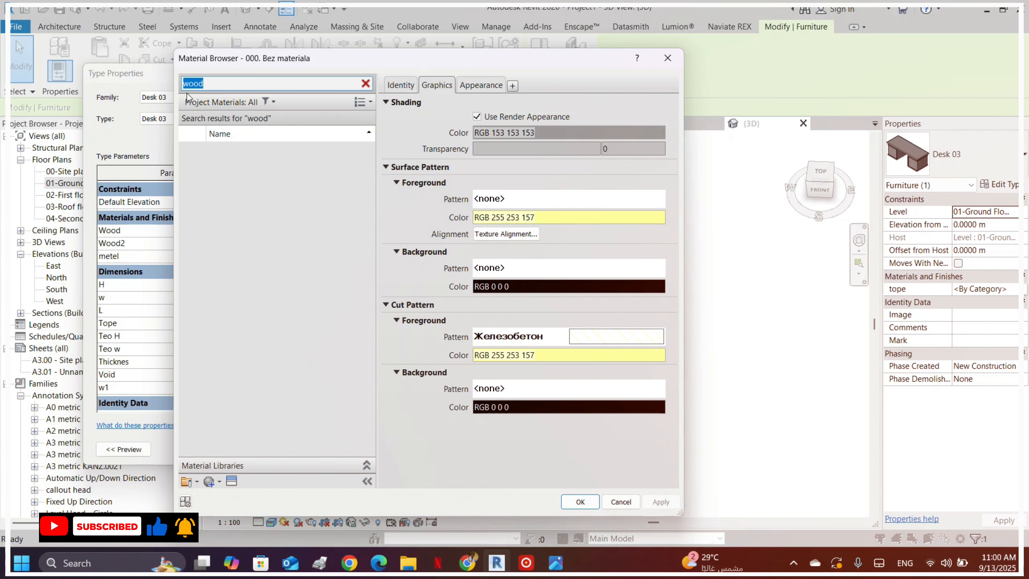
text(cabin)
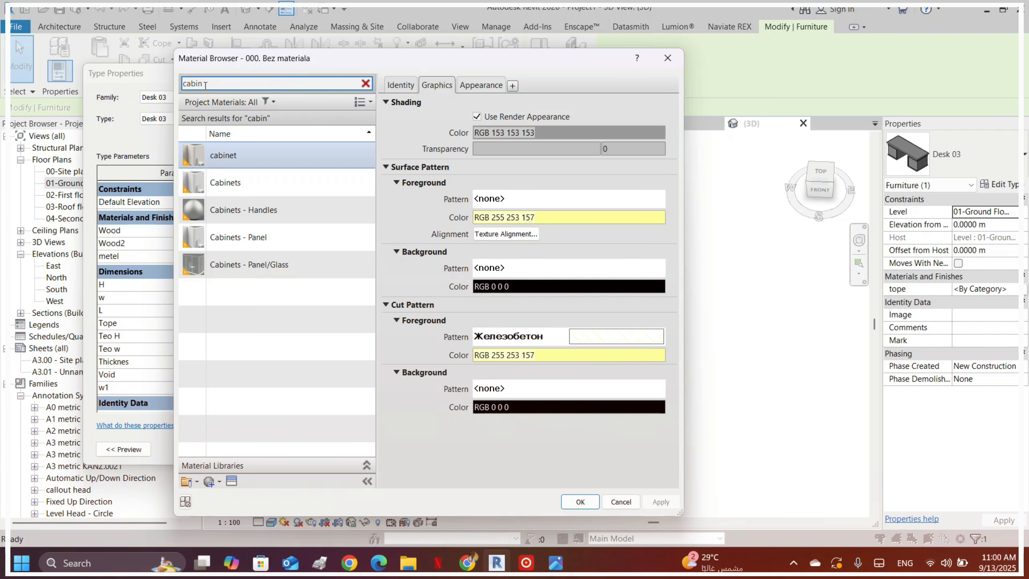
double_click(244, 186)
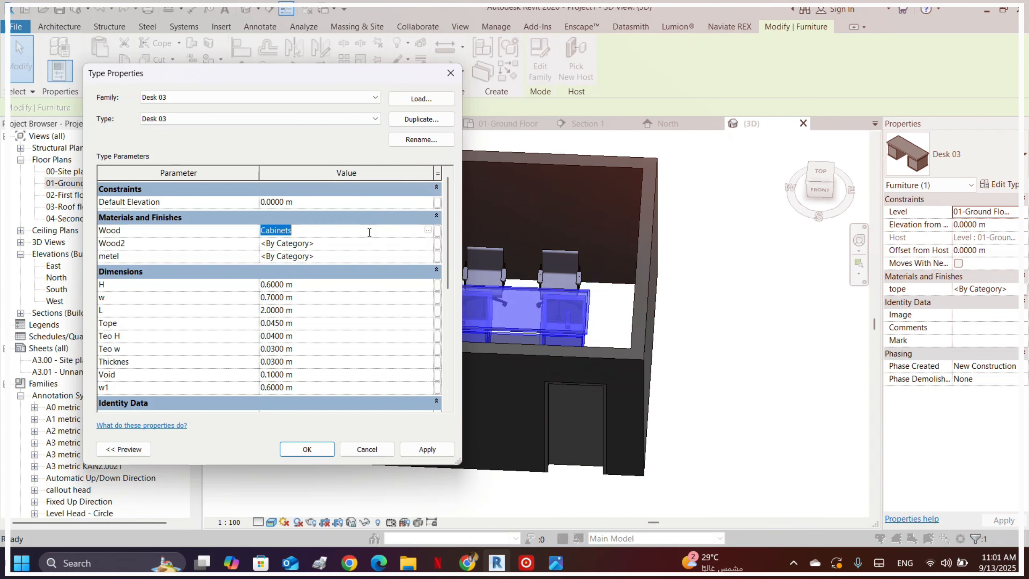
- Assign the Cabinets material to the Wood2 and metel parameters and accept the type properties
click(361, 244)
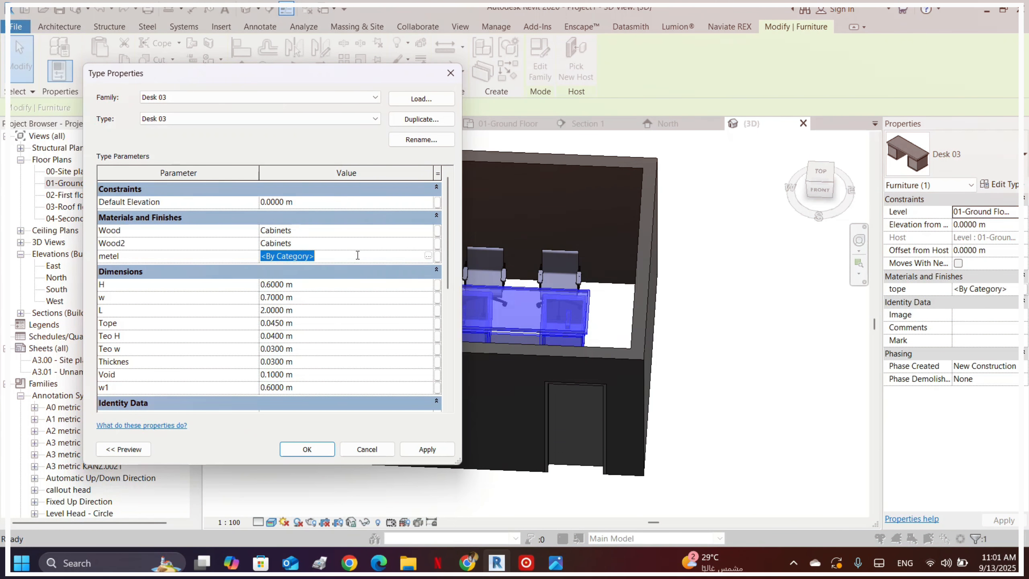
text(Cabinets)
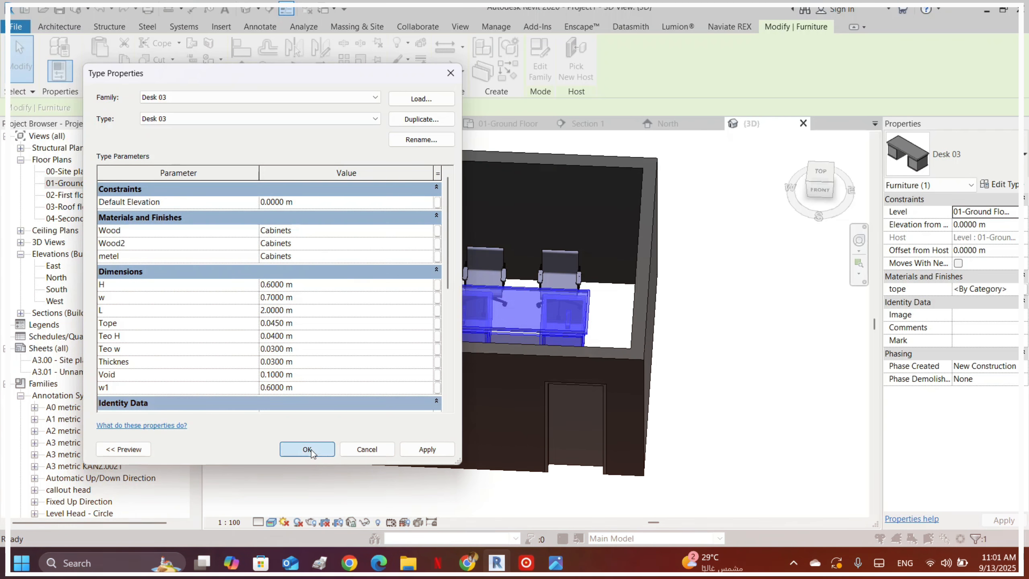
click(307, 449)
- Examine the desk's material appearance up close from several angles in the 3D view
click(701, 345)
shift+middle_drag(701, 345, 622, 358)
scroll(454, 283, up, 5)
scroll(465, 308, down, 2)
shift+middle_drag(474, 310, 614, 317)
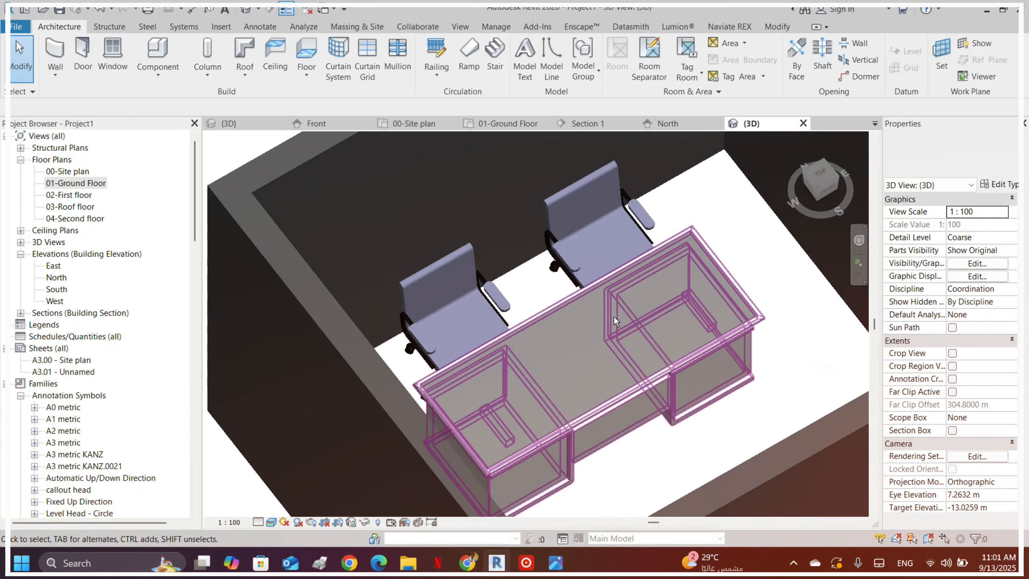
scroll(753, 241, up, 3)
shift+middle_drag(753, 242, 495, 248)
- Open the placed desk's family for editing and bring up its family types and parameters
click(373, 212)
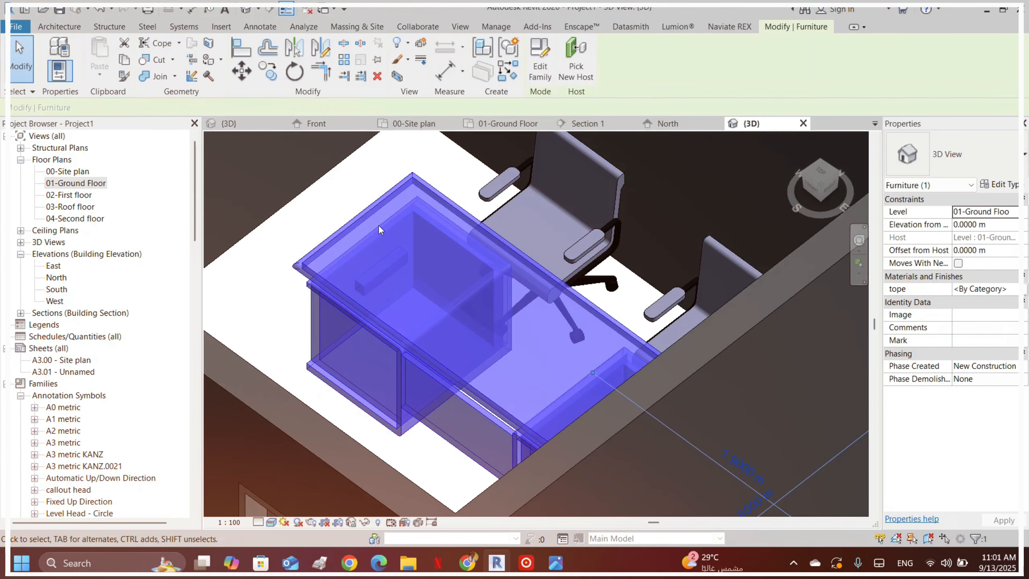
scroll(378, 225, down, 4)
click(540, 60)
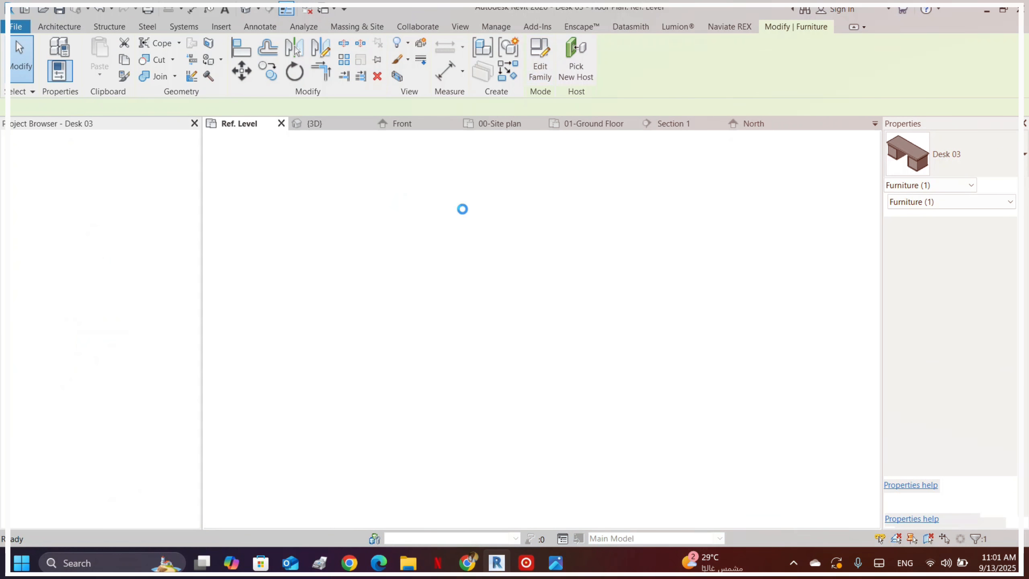
scroll(519, 260, down, 5)
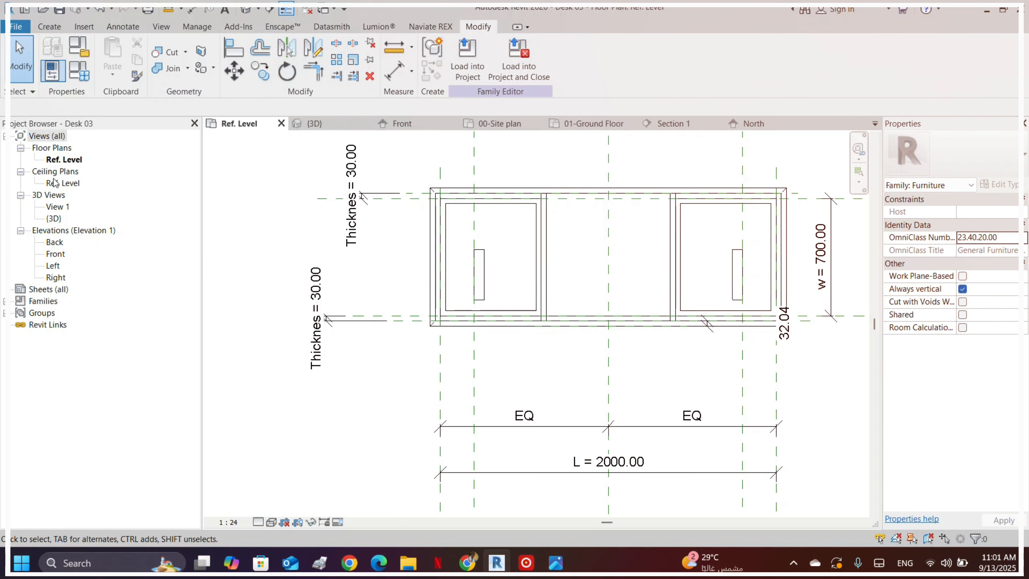
click(76, 71)
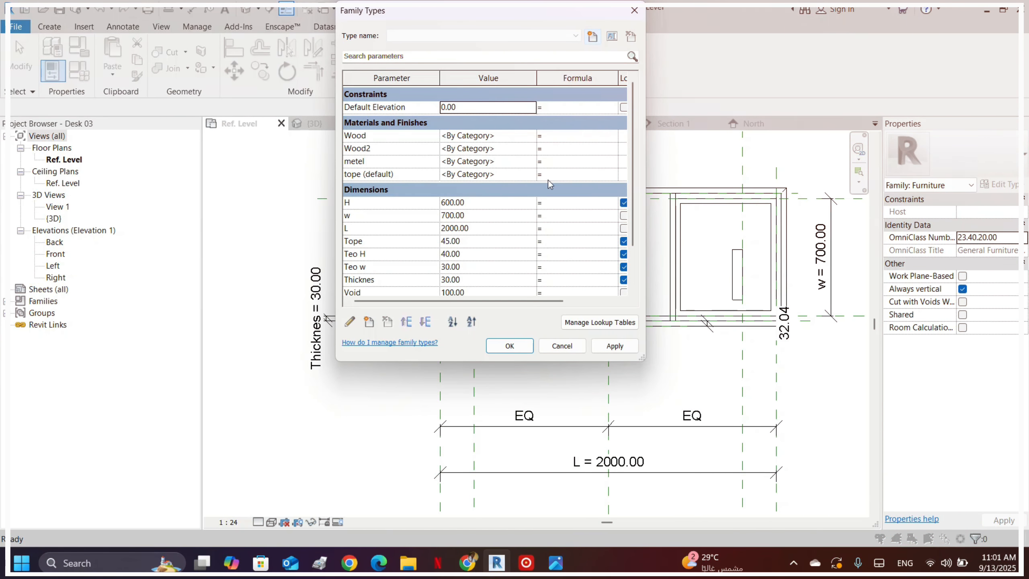
click(521, 176)
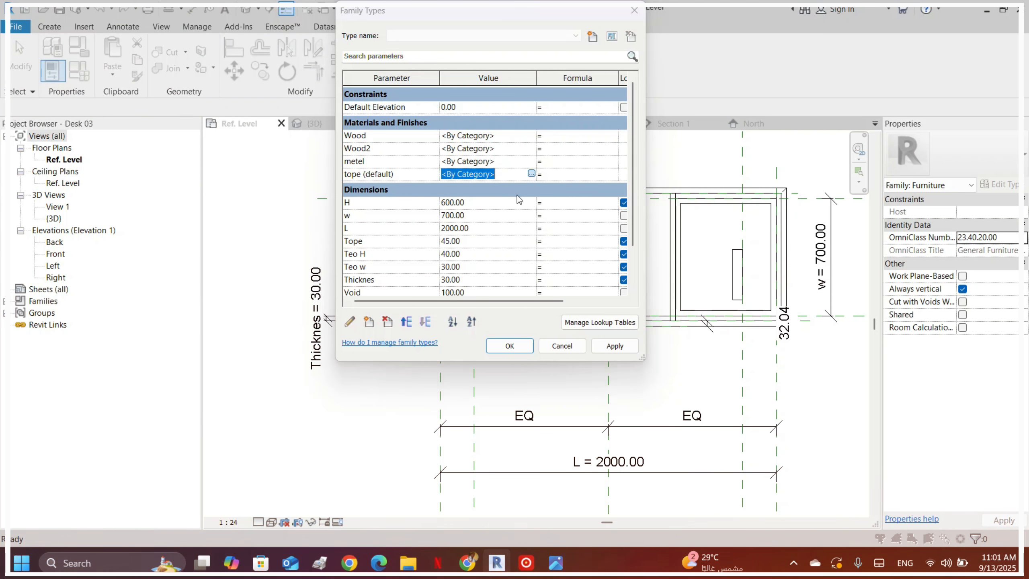
click(531, 174)
click(668, 59)
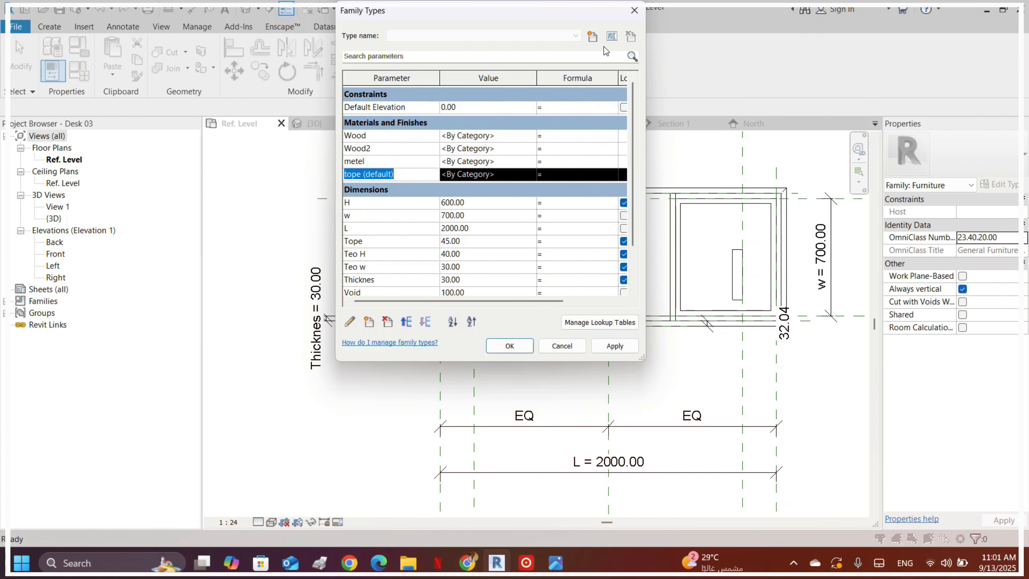
- Close the family types without changes and inspect the pedestal extrusion's properties in the family's 3D view
click(633, 12)
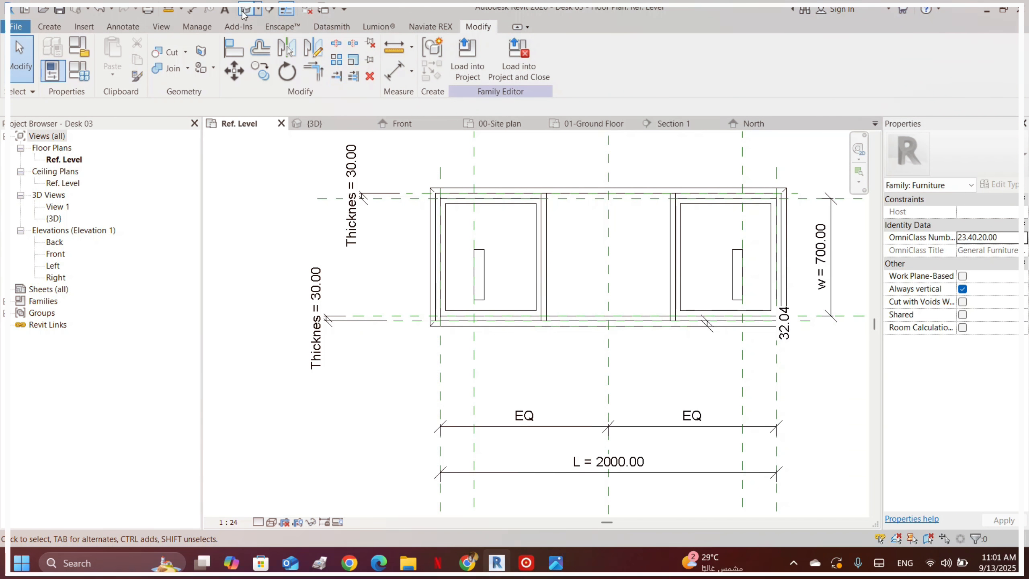
click(315, 124)
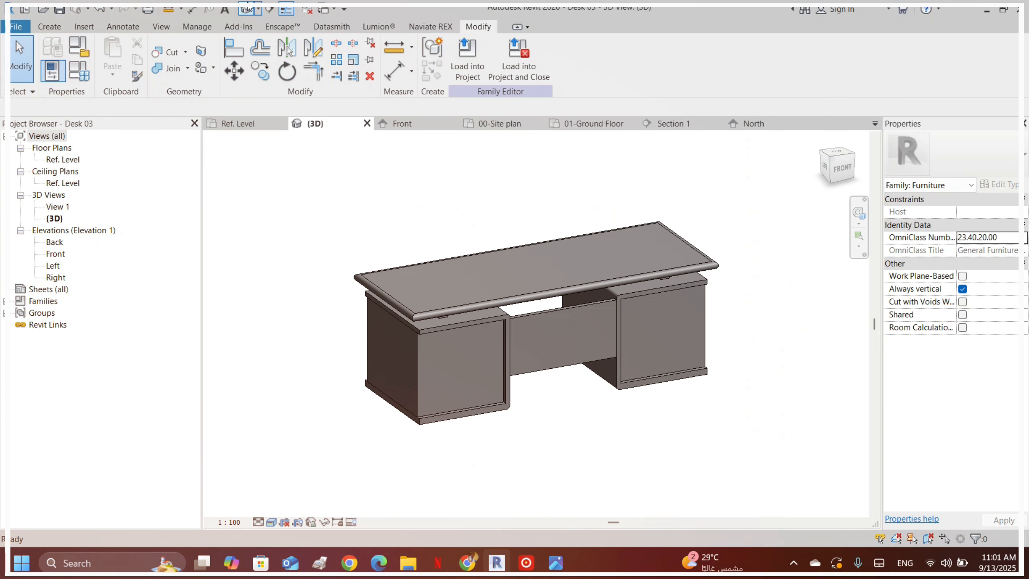
click(416, 367)
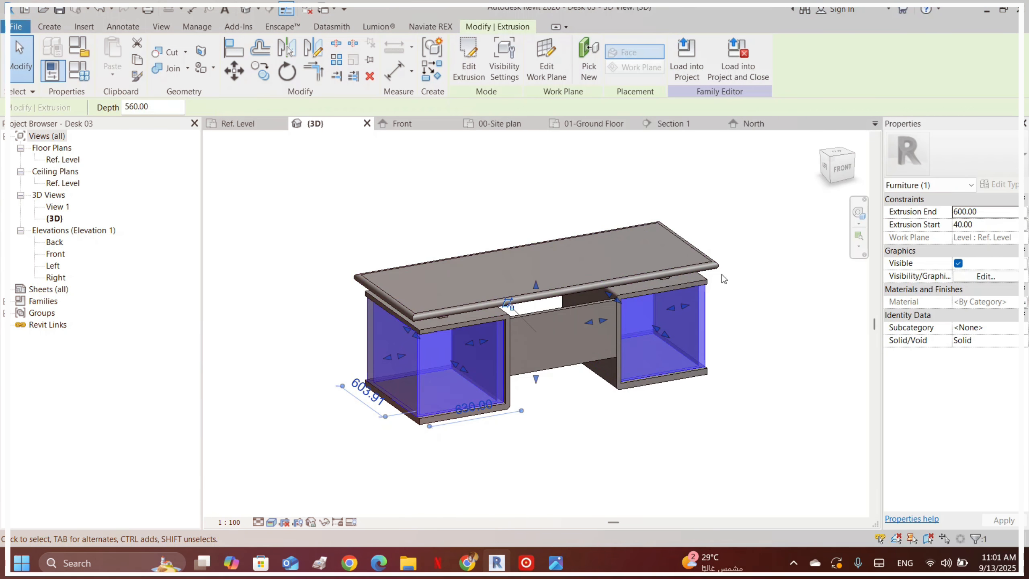
click(763, 227)
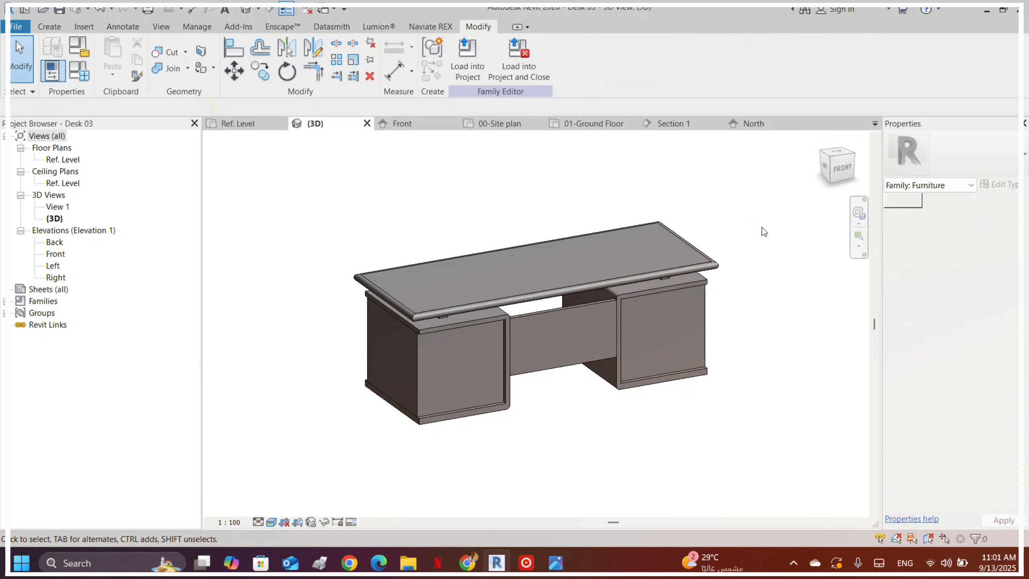
- Create a type material parameter named Tope 01 and associate it with the desktop extrusion's material
click(630, 232)
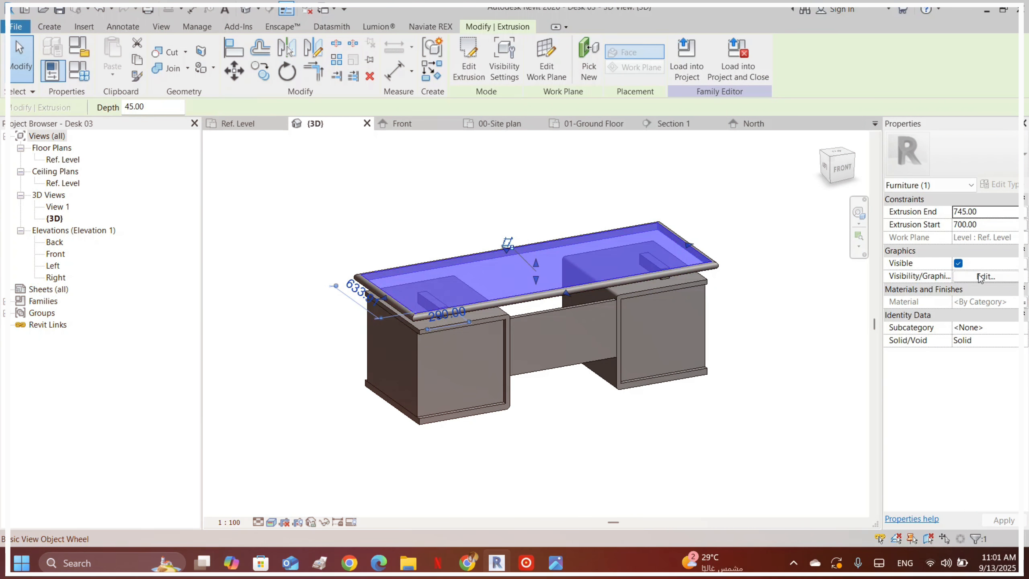
click(1026, 302)
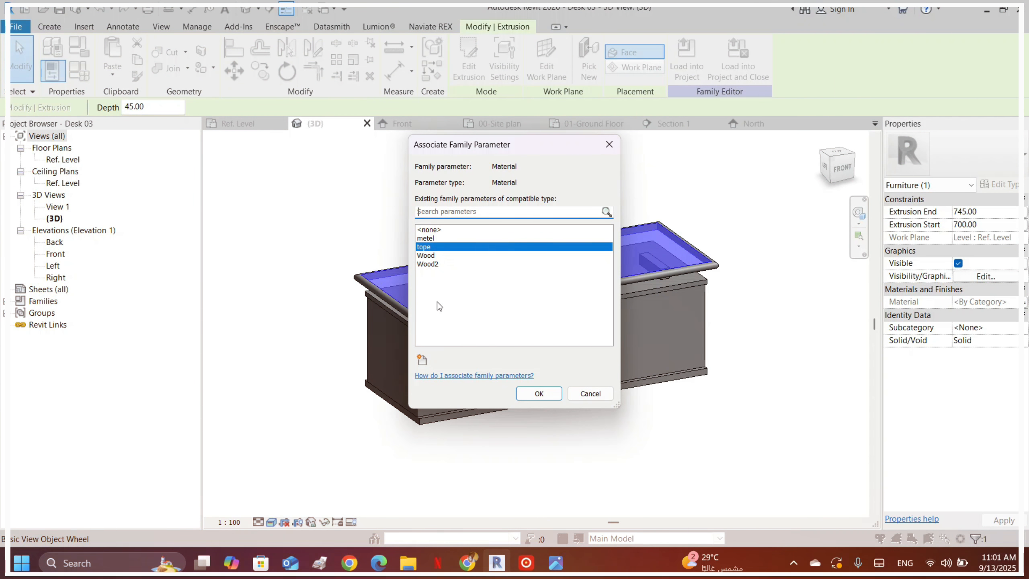
click(422, 359)
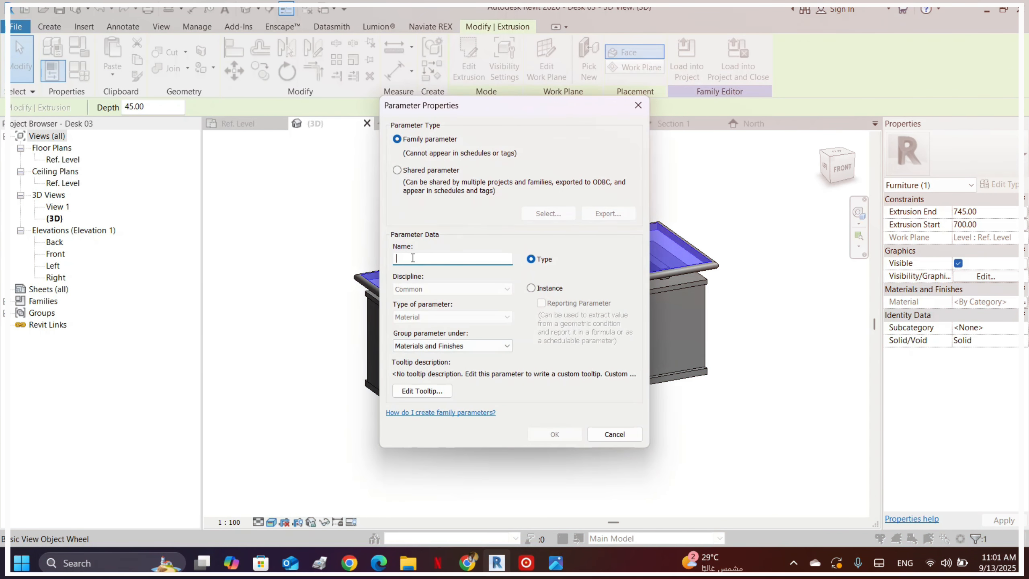
text(T)
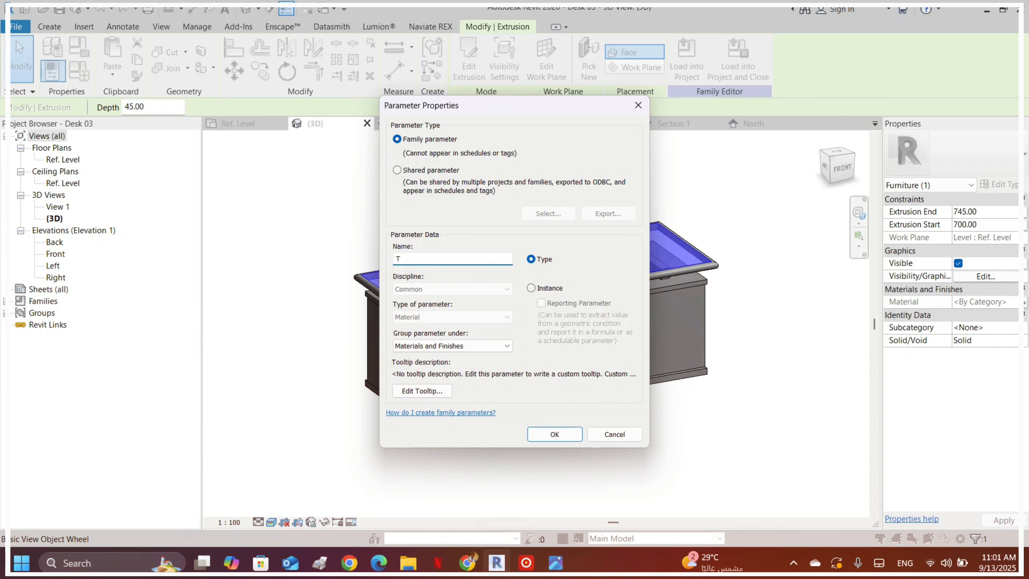
text(ope 0)
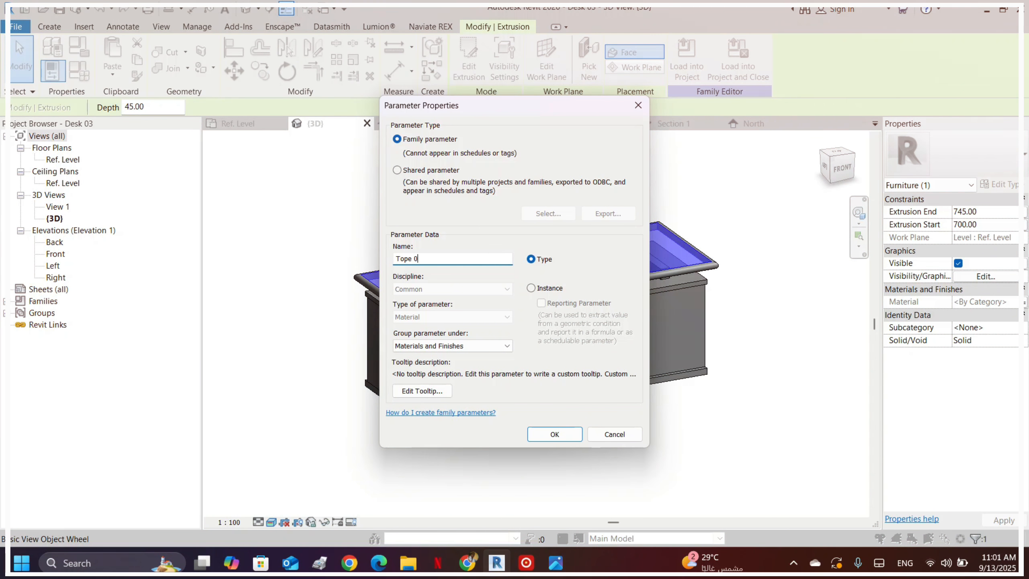
text(1)
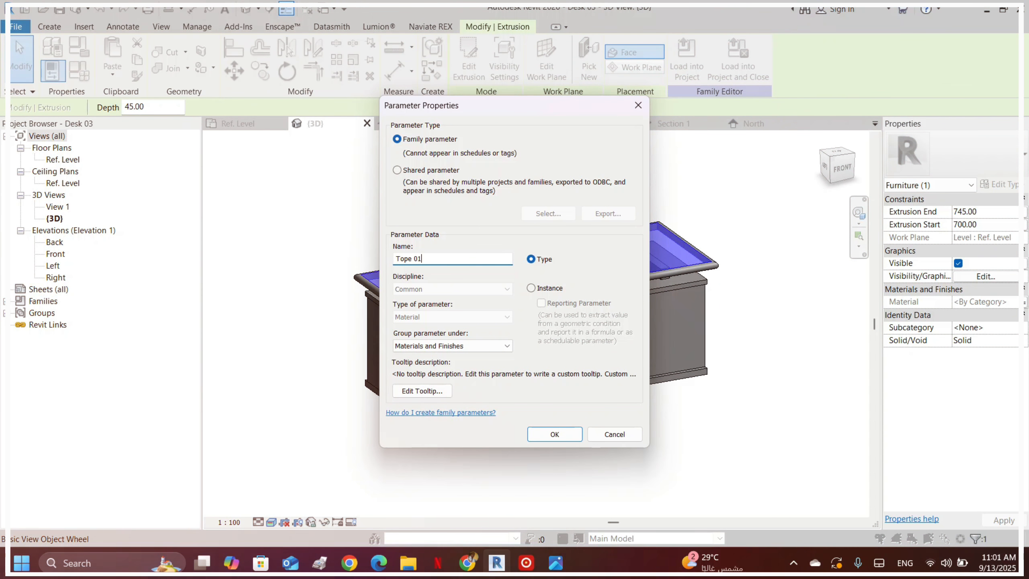
click(555, 434)
click(538, 393)
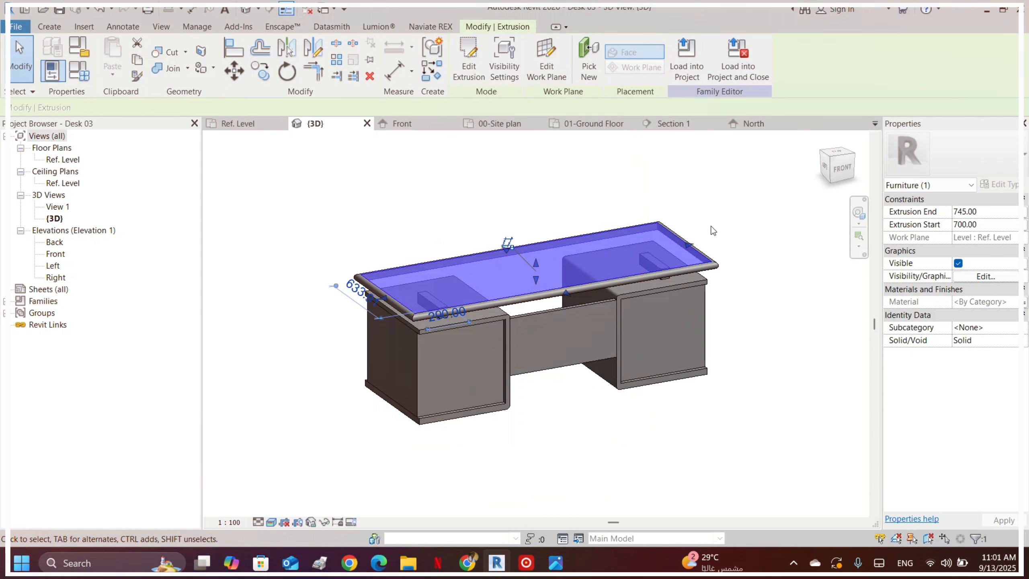
- Load the desk family into the project, overwriting the existing version without its parameter values
click(704, 53)
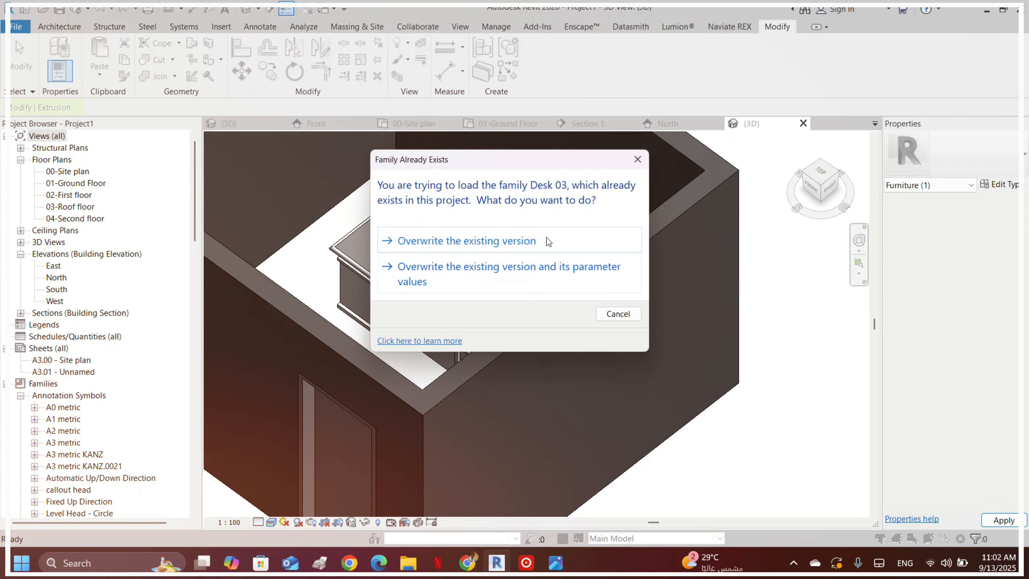
click(546, 238)
shift+middle_drag(397, 253, 535, 245)
- In the placed desk's type properties, search materials for wood and assign Bois - Bouleau to the Tope 01 parameter
click(525, 238)
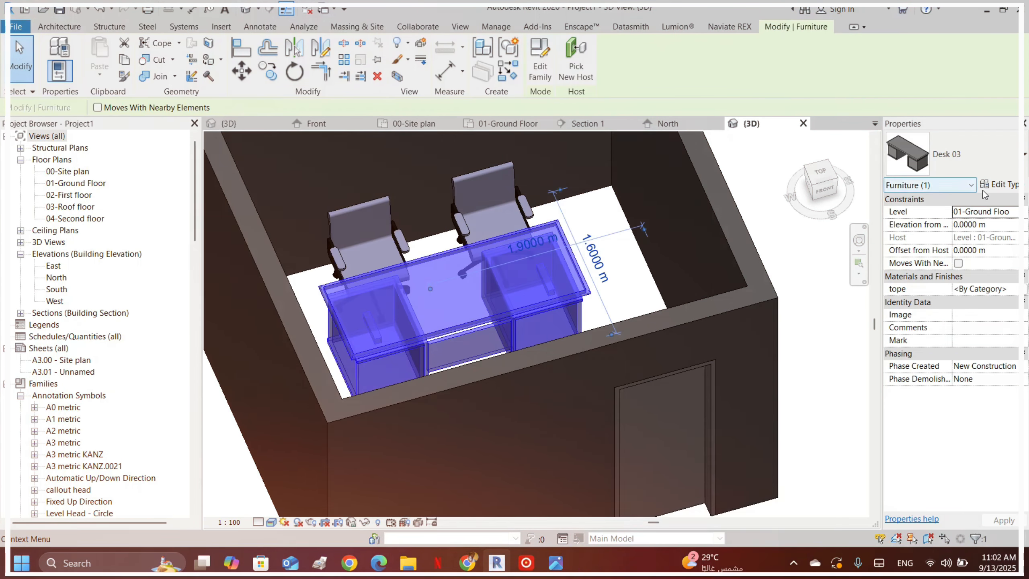
click(1000, 184)
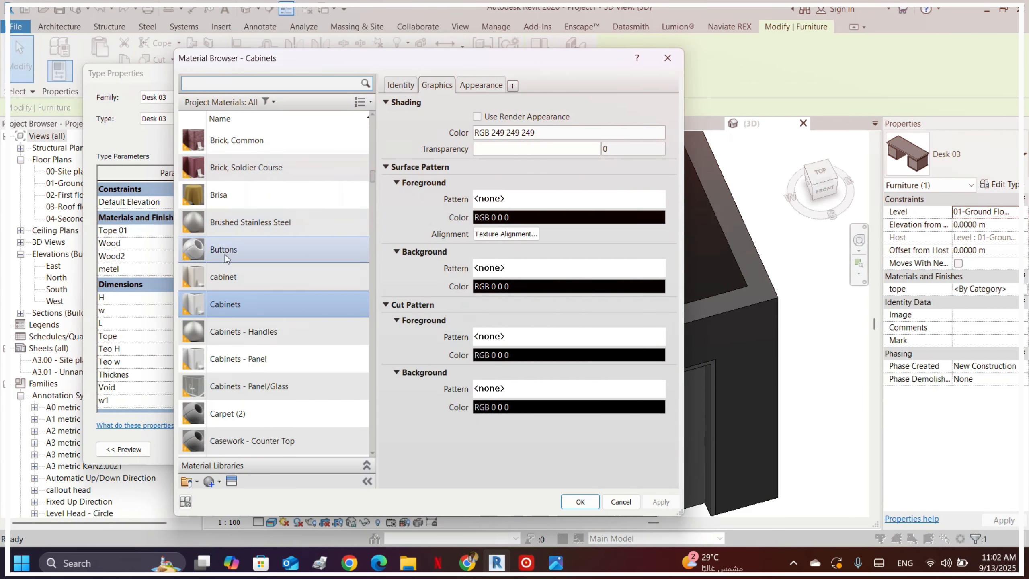
scroll(225, 254, down, 3)
click(211, 83)
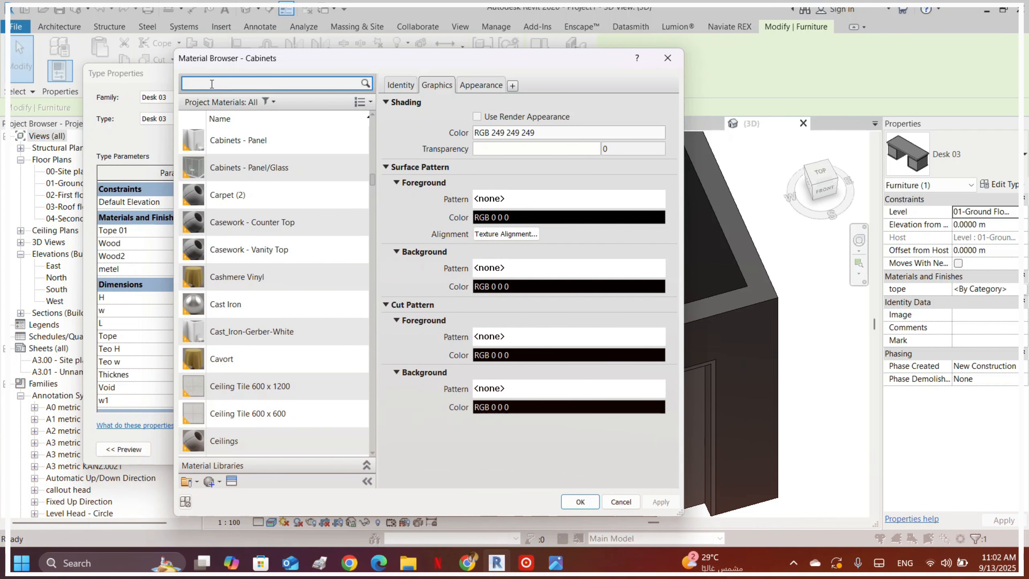
text(wood)
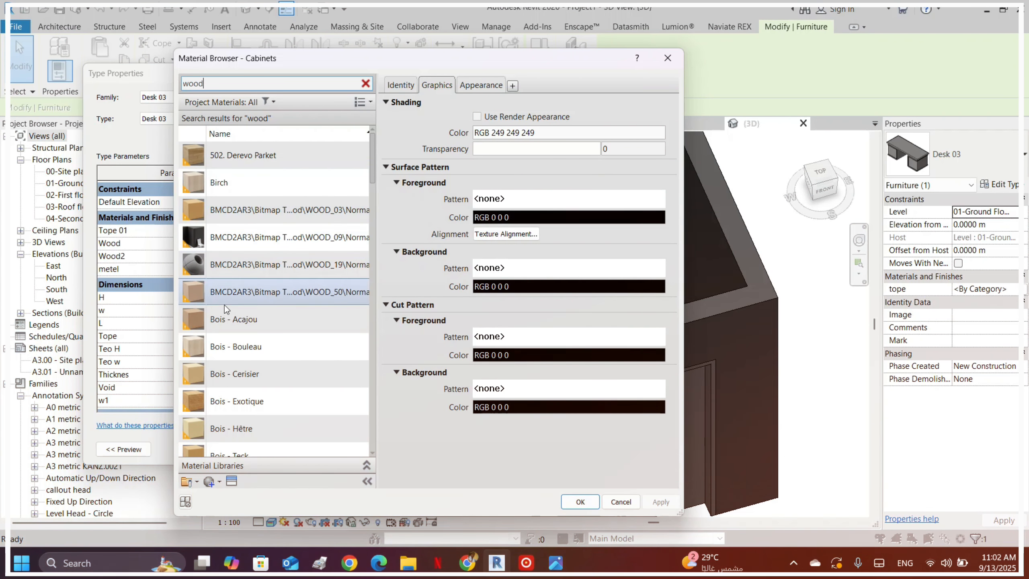
double_click(292, 348)
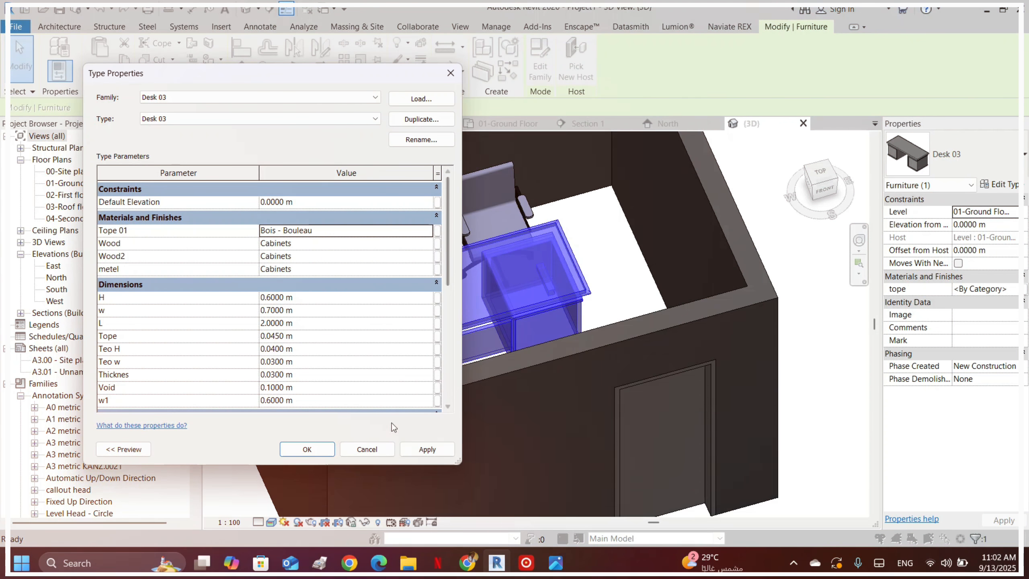
click(307, 449)
- Examine the desktop's wood material up close and from several angles in the room's 3D view
scroll(403, 352, down, 3)
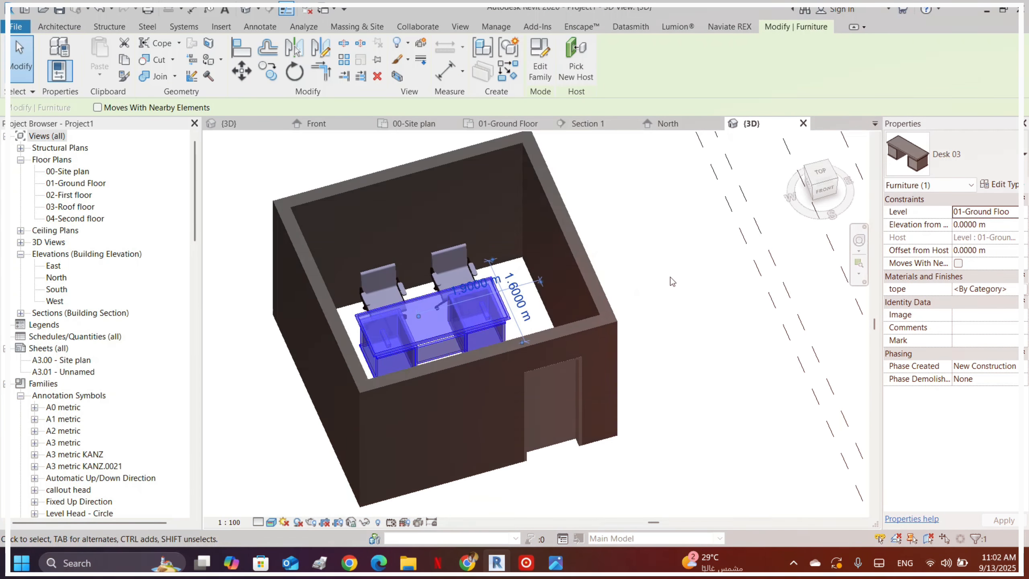
click(650, 295)
shift+middle_drag(649, 297, 551, 311)
scroll(324, 268, up, 3)
scroll(554, 310, up, 5)
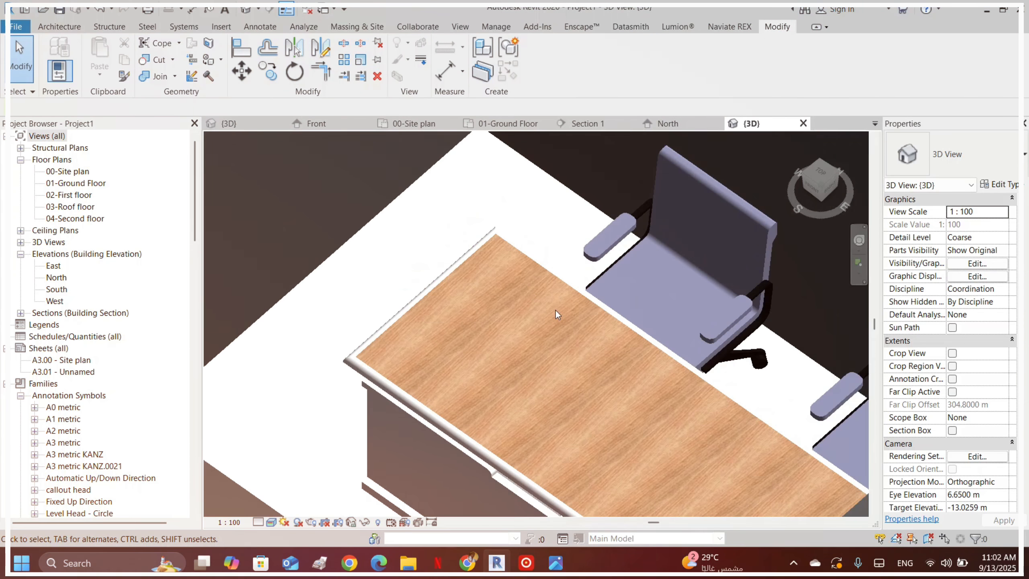
scroll(386, 223, down, 3)
shift+middle_drag(472, 268, 545, 276)
scroll(544, 276, down, 3)
shift+middle_drag(469, 348, 584, 367)
scroll(634, 356, up, 4)
scroll(636, 313, down, 6)
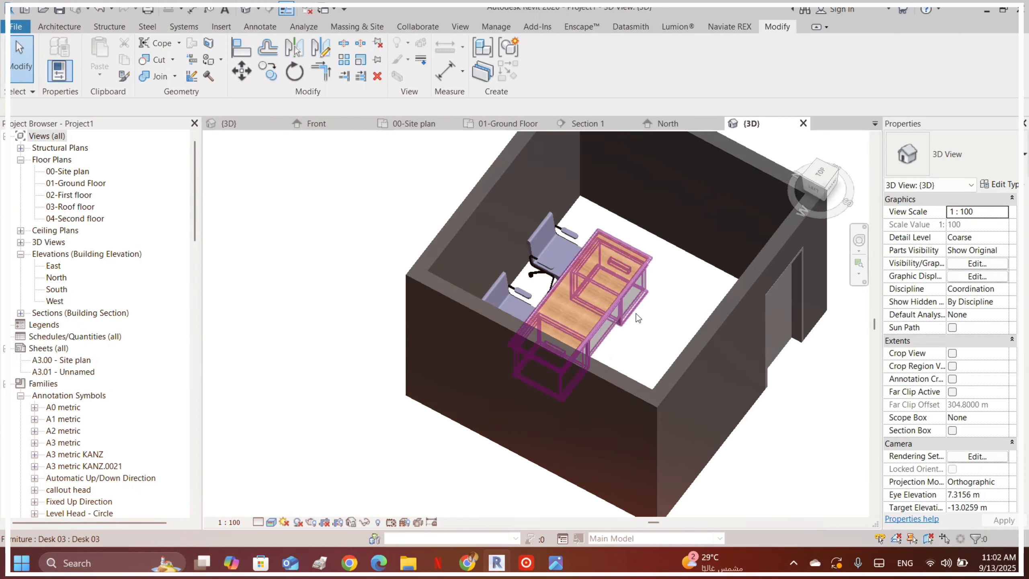
- Open the Section 1 view, select the desk and bring up its type properties
click(586, 124)
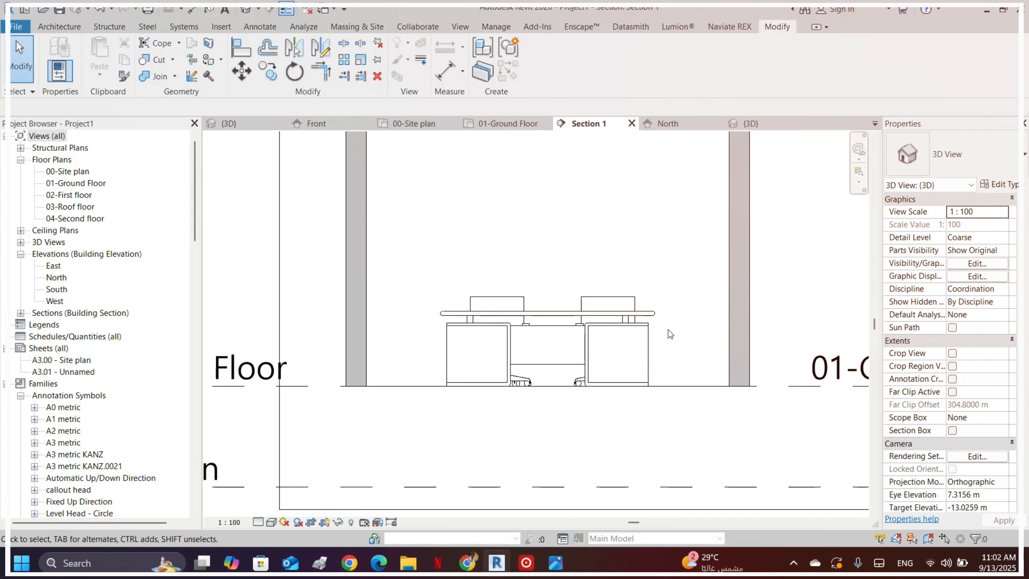
scroll(555, 340, down, 4)
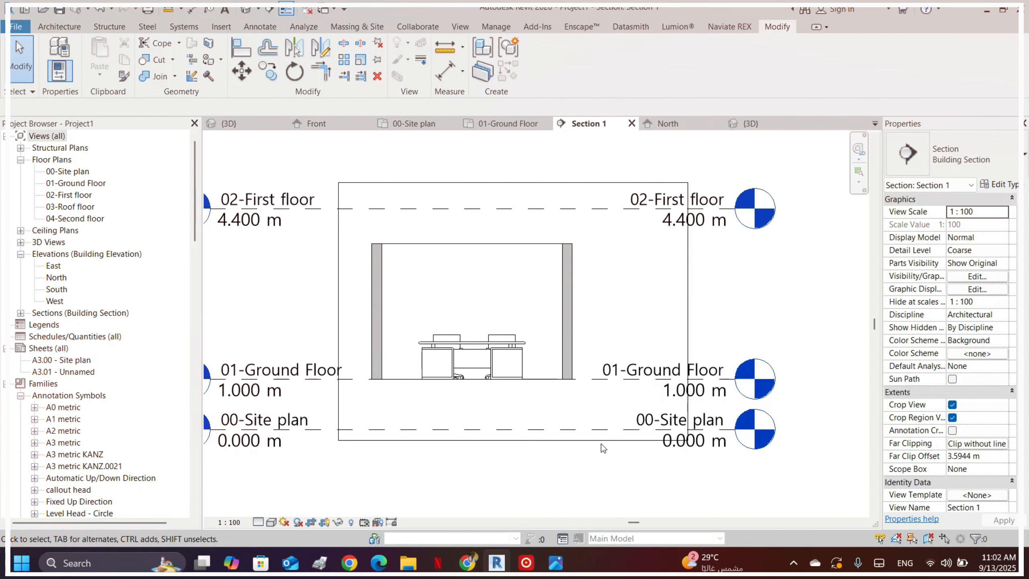
scroll(555, 359, up, 2)
click(427, 354)
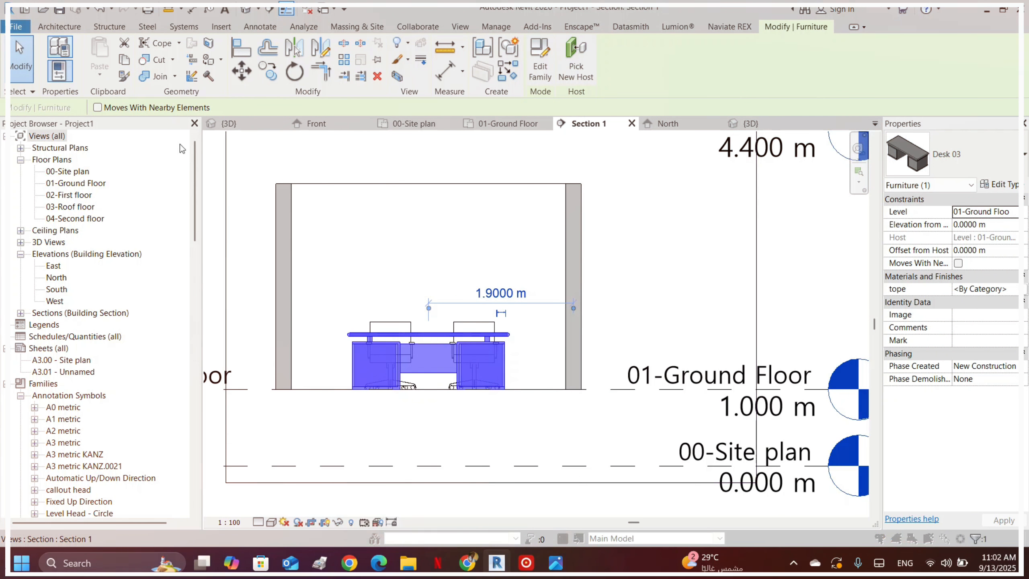
click(60, 48)
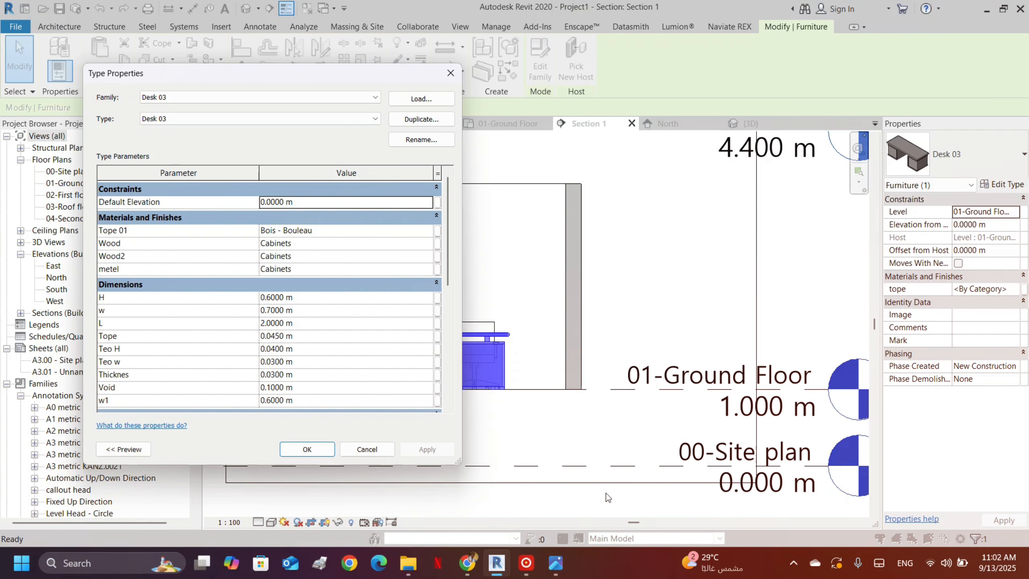